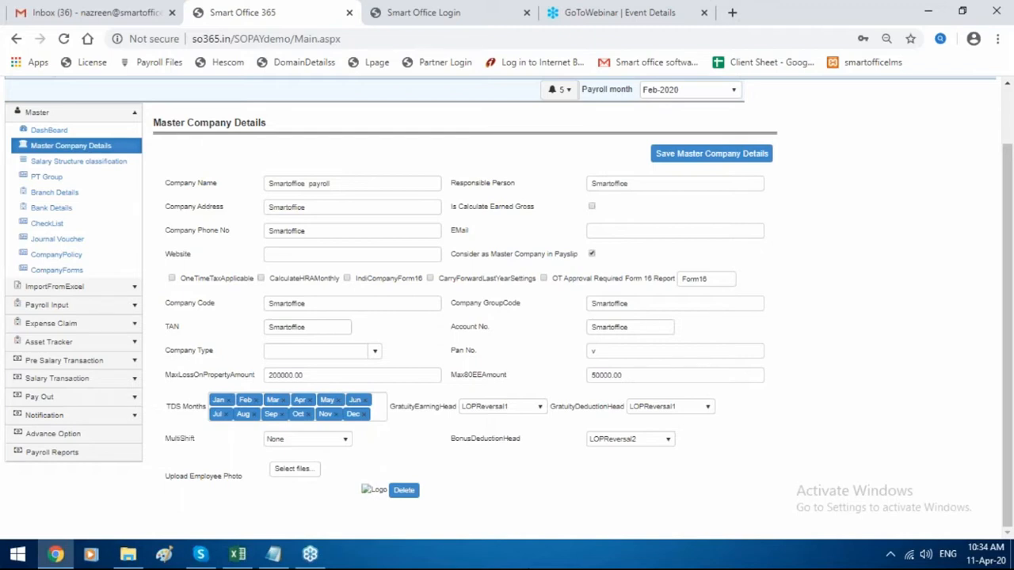
Look over the Master Company Details, then open the Salary Structure Classification list.
scroll(566, 532, "up", 1)
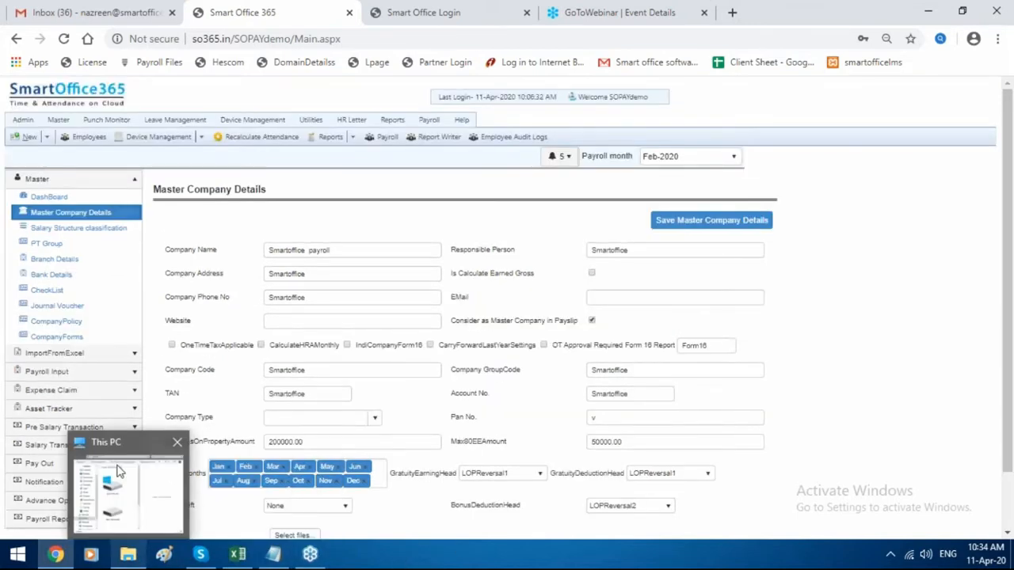
left_click(88, 219)
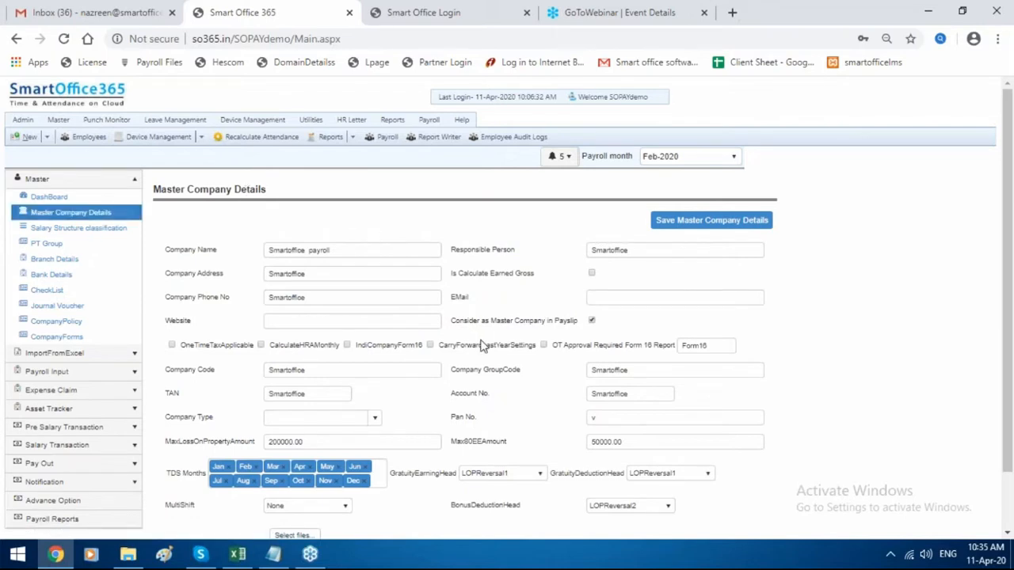
scroll(481, 346, "down", 2)
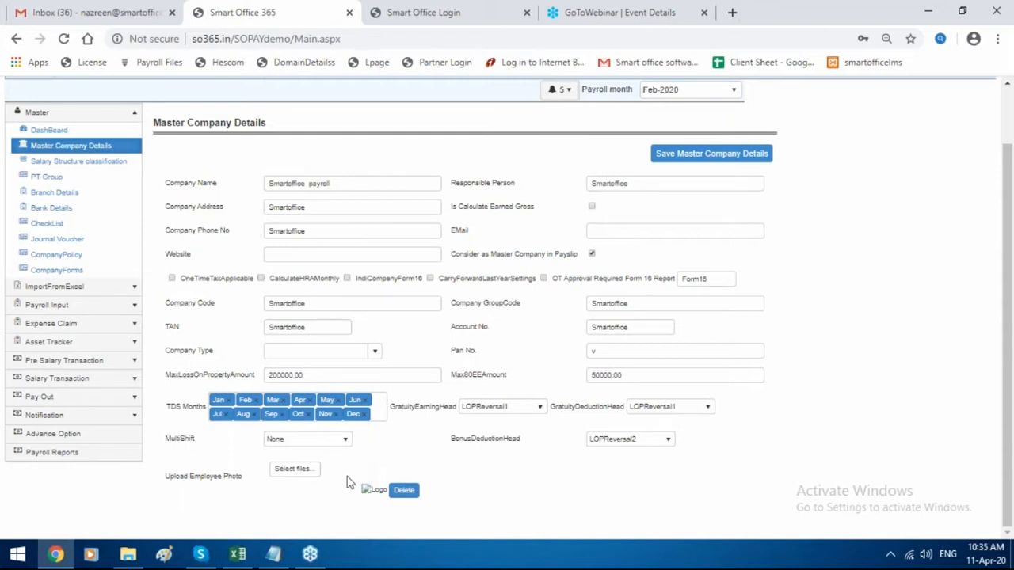
left_click(86, 165)
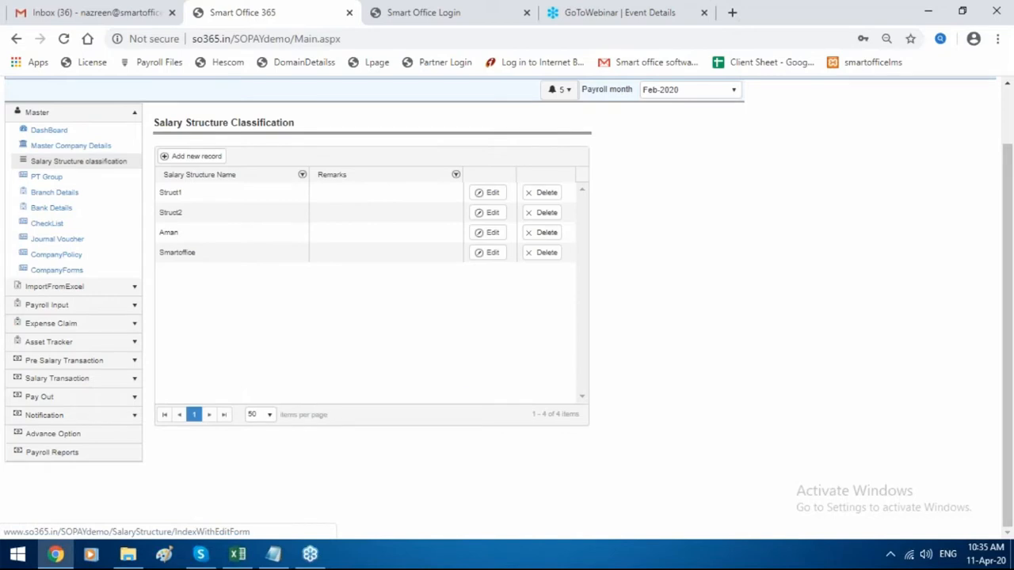
Inspect the Smartoffice salary structure without changes, then open the PT Group state list.
left_click(490, 253)
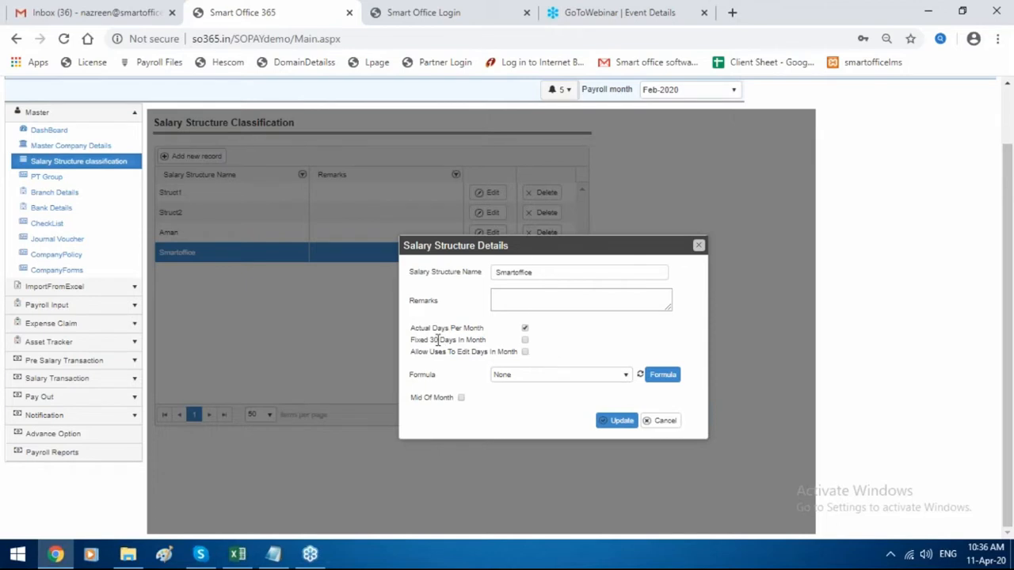
left_click(698, 248)
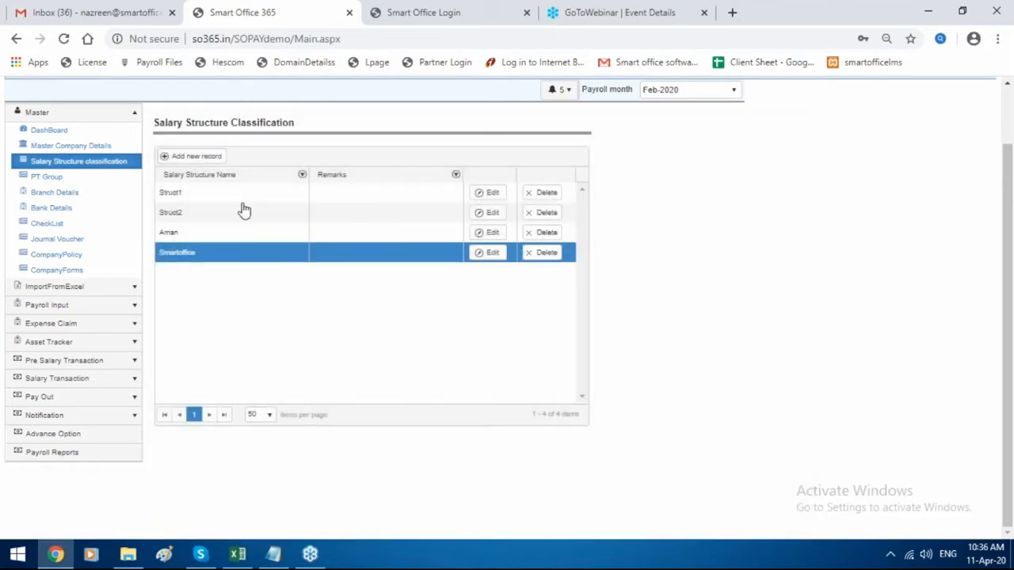
left_click(83, 181)
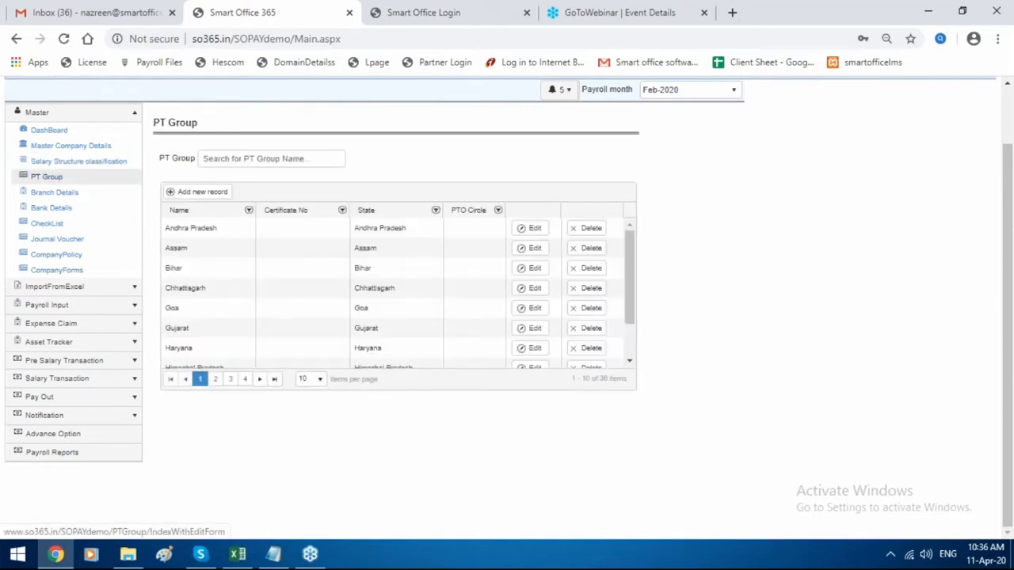
Open Branch Details and edit the Smartoffice branch record.
left_click(95, 194)
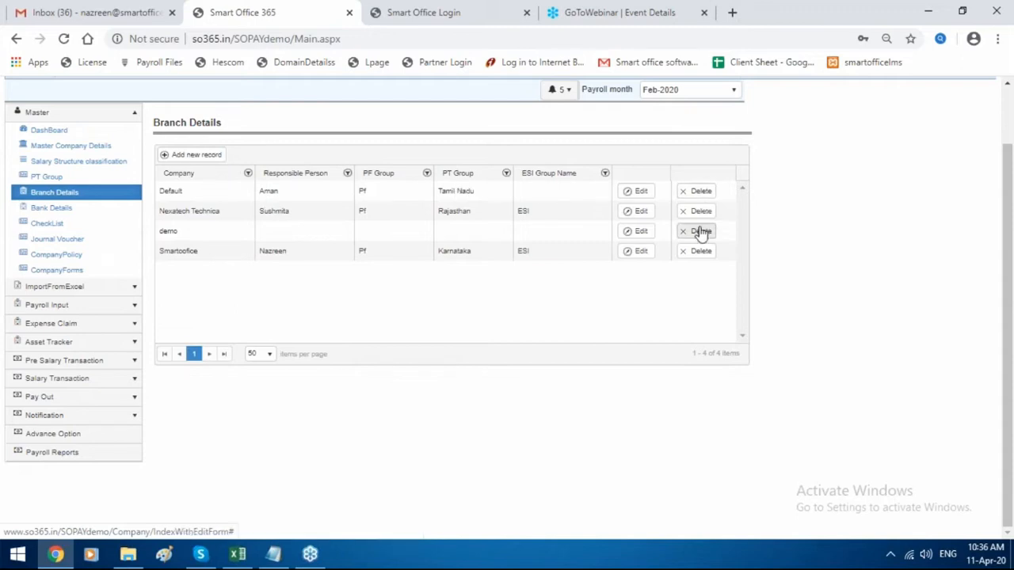
left_click(640, 257)
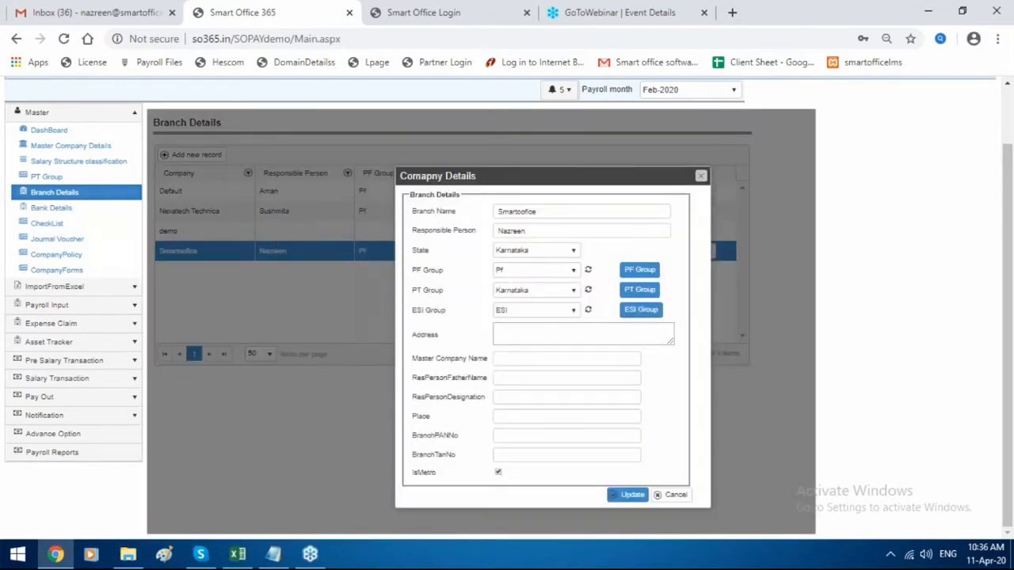
Start a new PF group record named 'P'; saving fails because the name already exists.
left_click(641, 270)
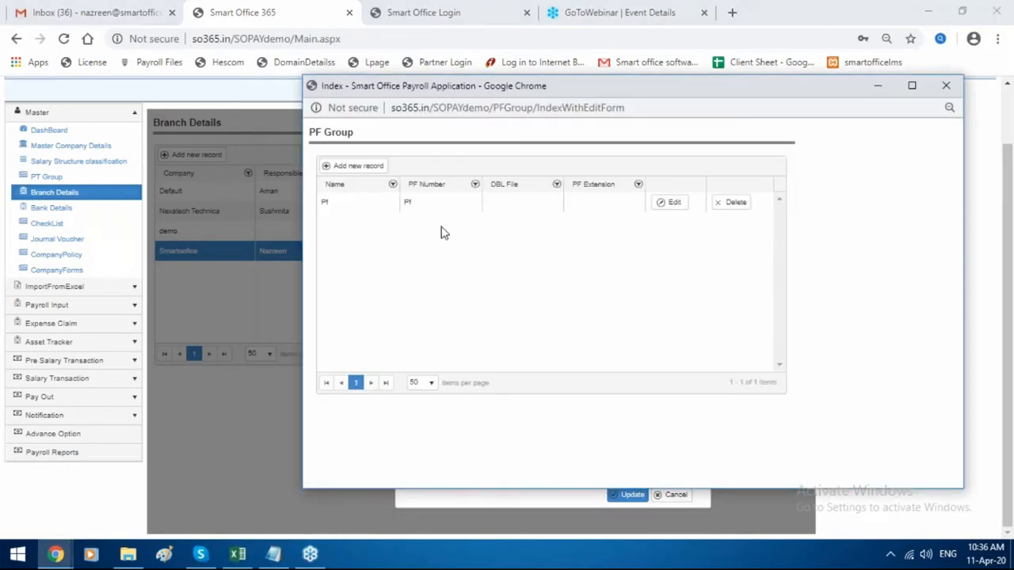
left_click(370, 168)
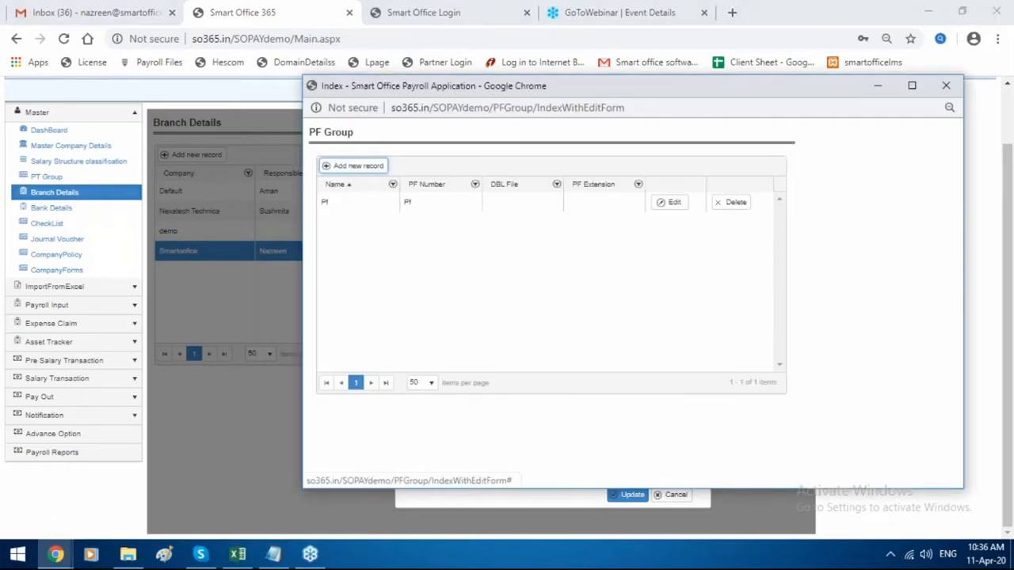
left_click(599, 279)
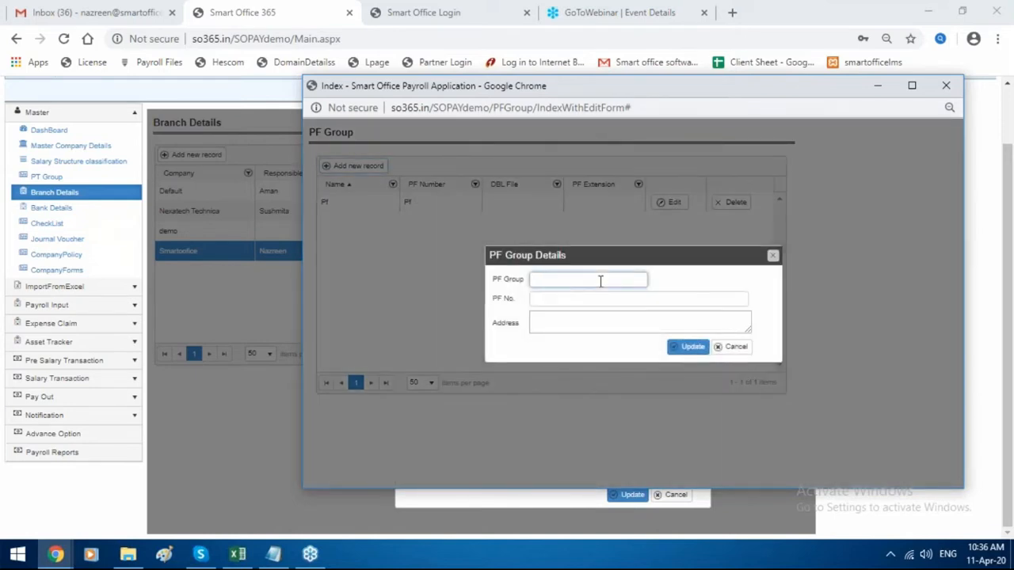
type("Pf")
left_click(564, 297)
type("p")
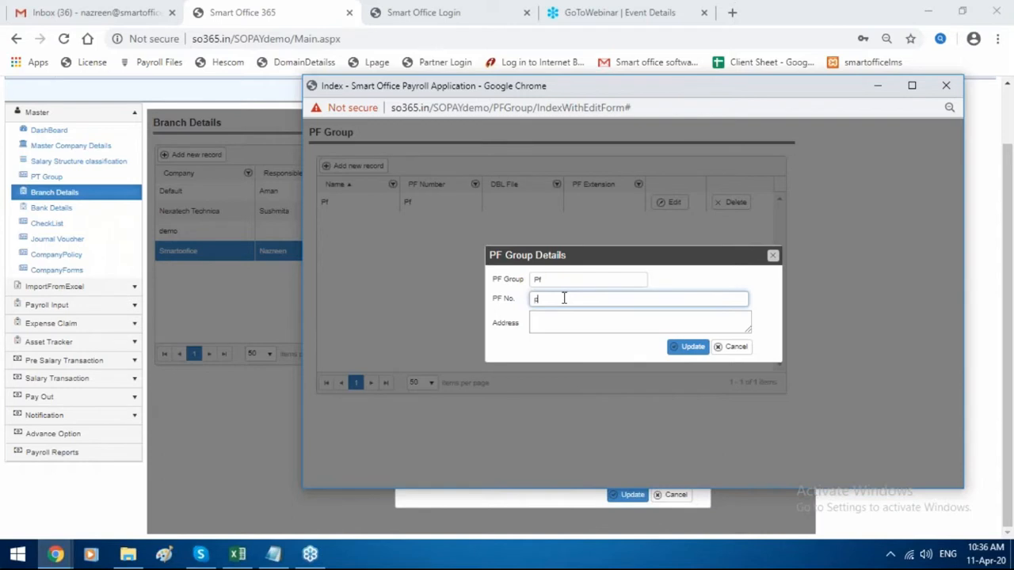
type("f")
left_click(594, 323)
type("pf")
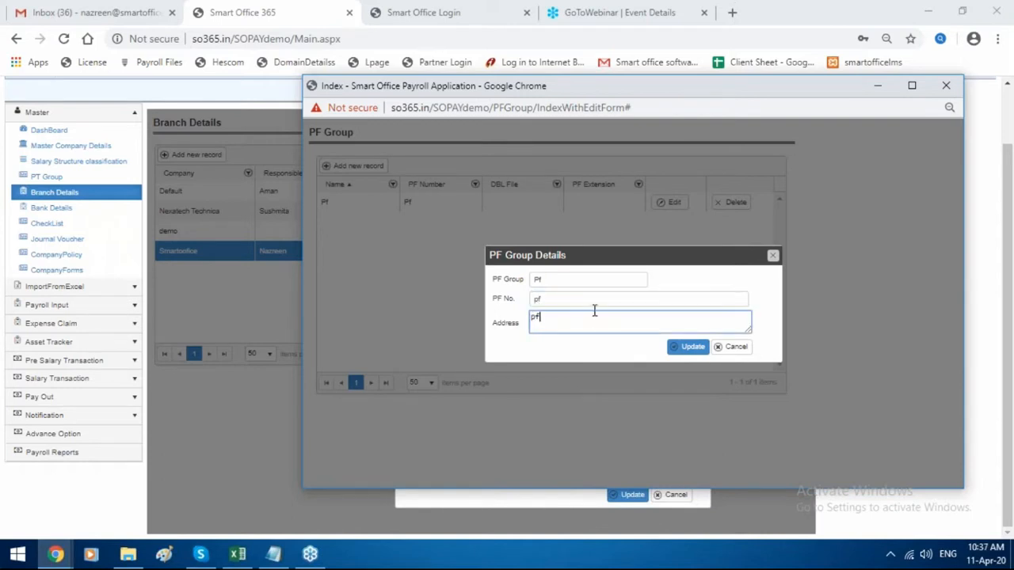
left_click(551, 280)
key("BackSpace")
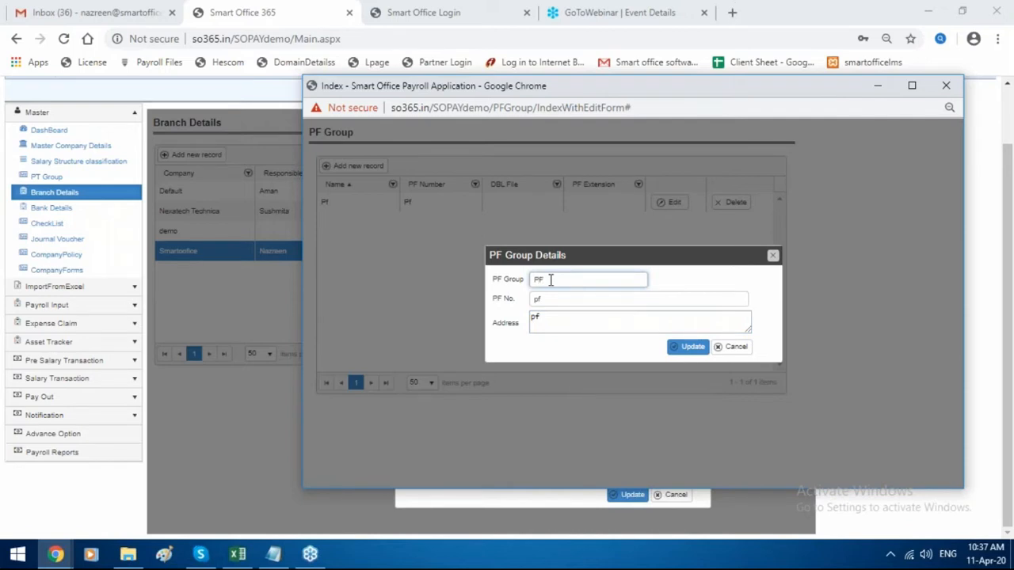
left_click(686, 347)
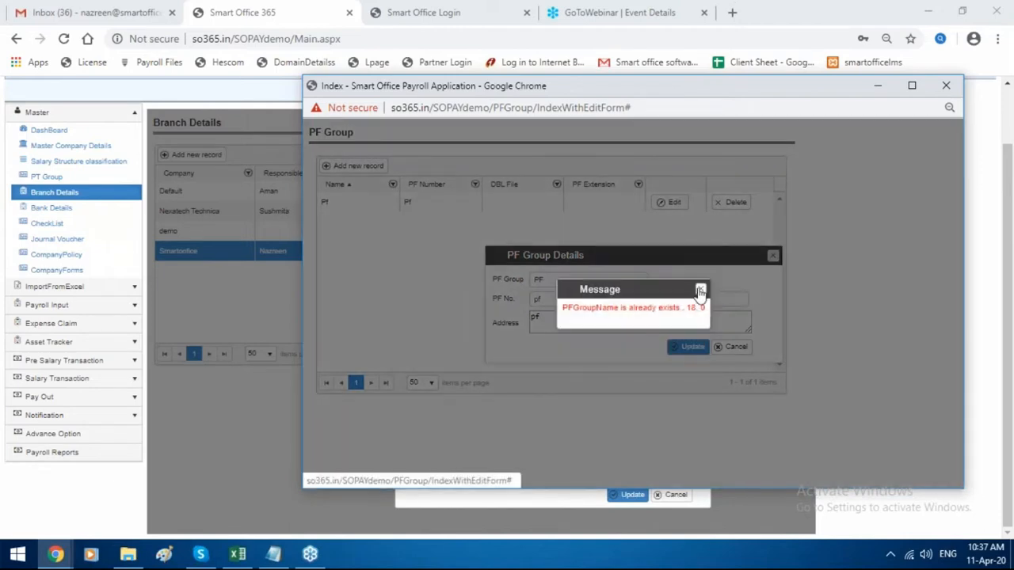
left_click(701, 288)
Save the PF group as 'PF group' with PF No. and Address also 'PF group', then close the window.
left_click(561, 279)
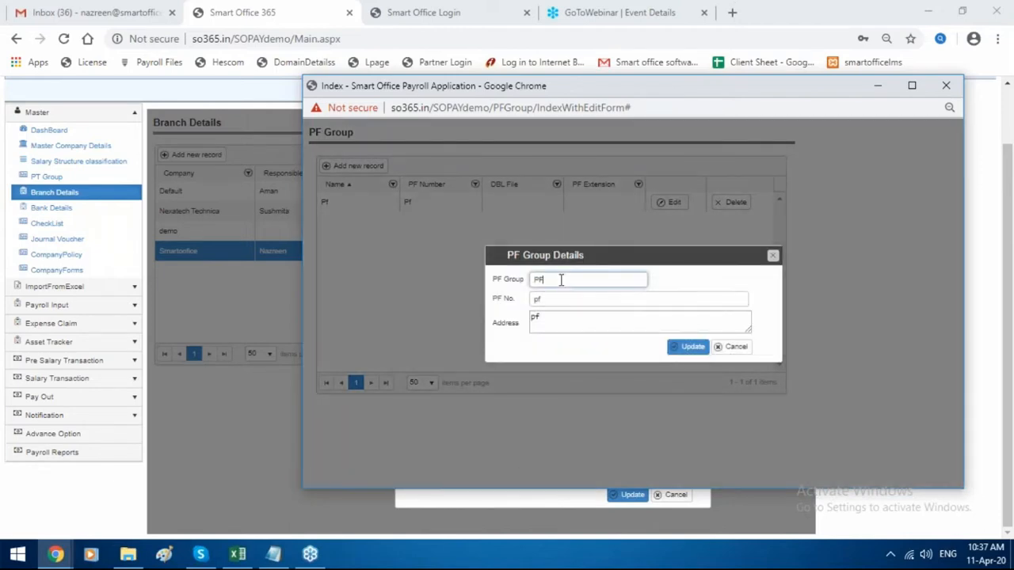
type("group")
left_click_drag(566, 280, 368, 296)
key("ctrl+c")
left_click(606, 298)
key("ctrl+a")
key("ctrl+v")
left_click(568, 317)
key("ctrl+a")
key("ctrl+v")
left_click(687, 351)
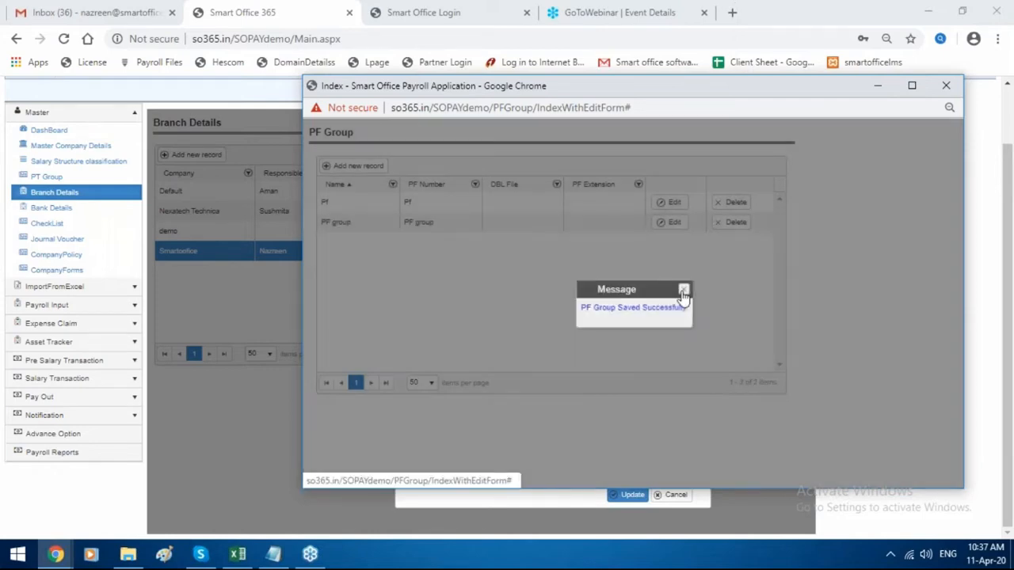
left_click(685, 290)
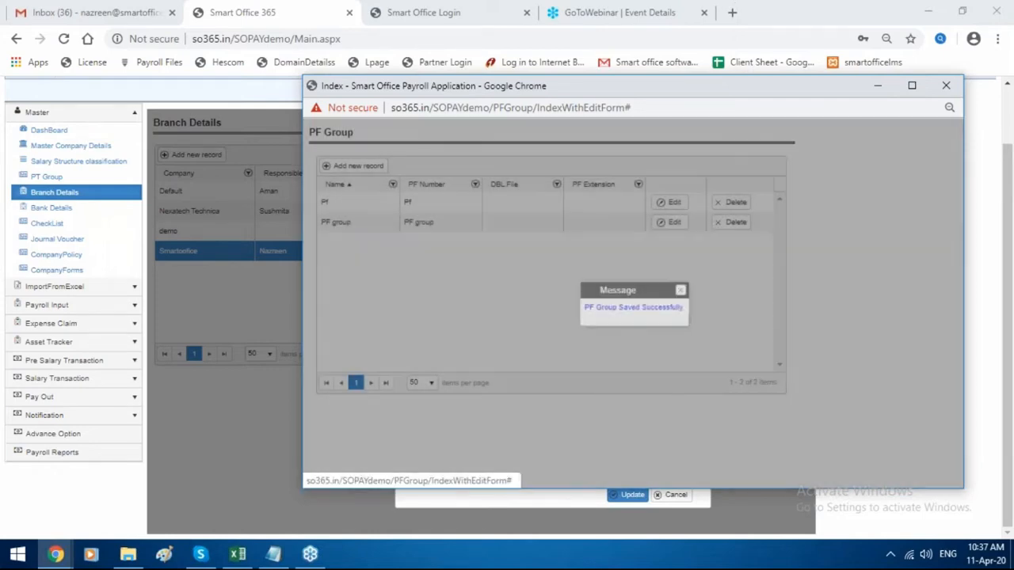
left_click_drag(646, 97, 447, 97)
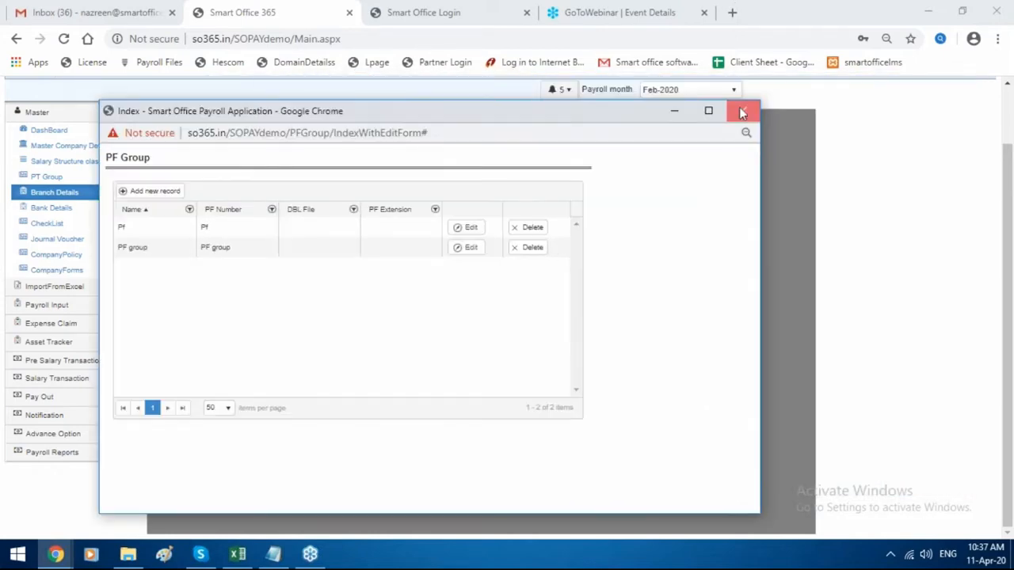
left_click(739, 107)
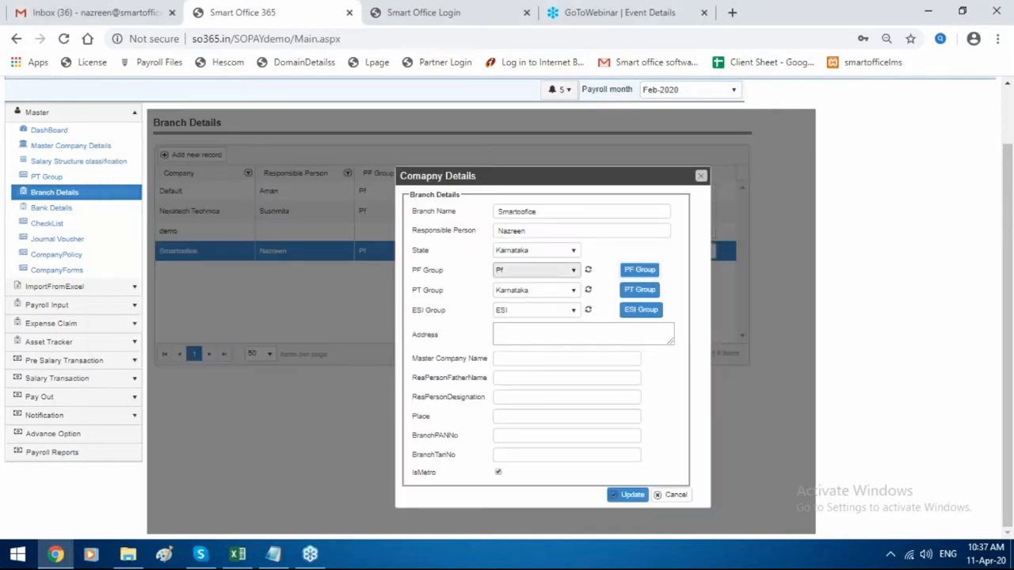
Refresh the branch's PF group choices, pick PF group, keep ESI, and close without saving.
left_click(589, 271)
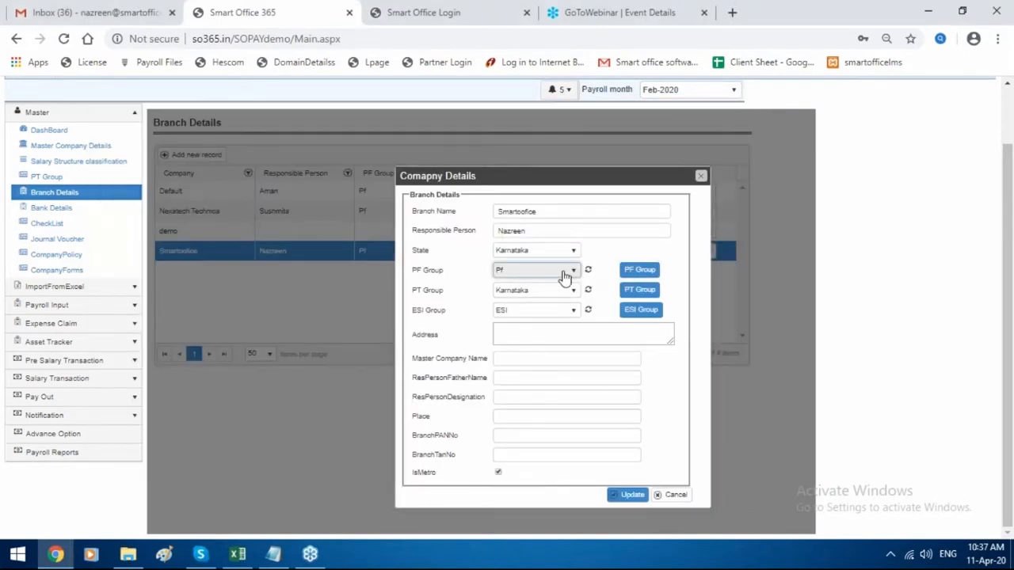
left_click(559, 270)
left_click(553, 315)
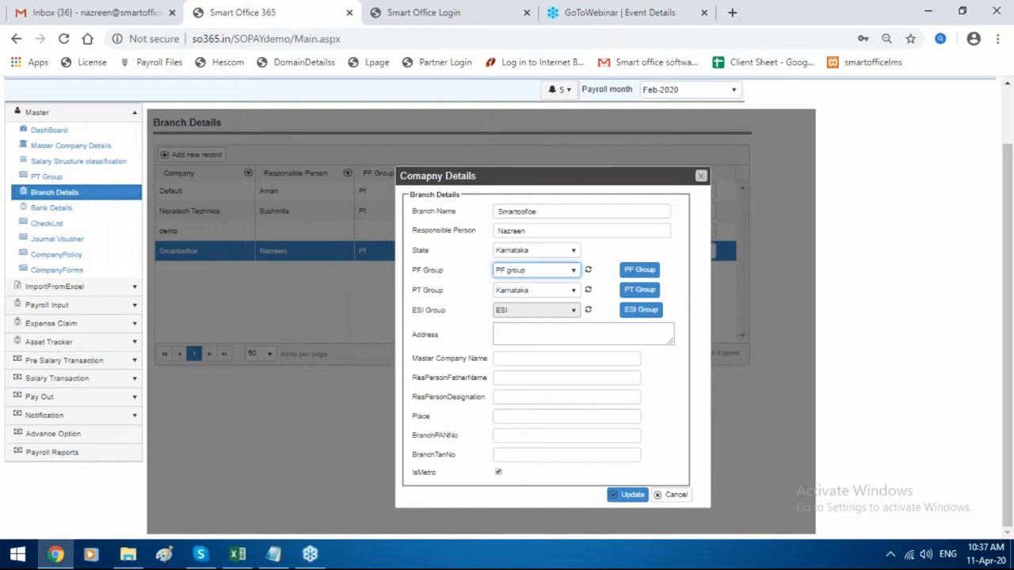
left_click(552, 312)
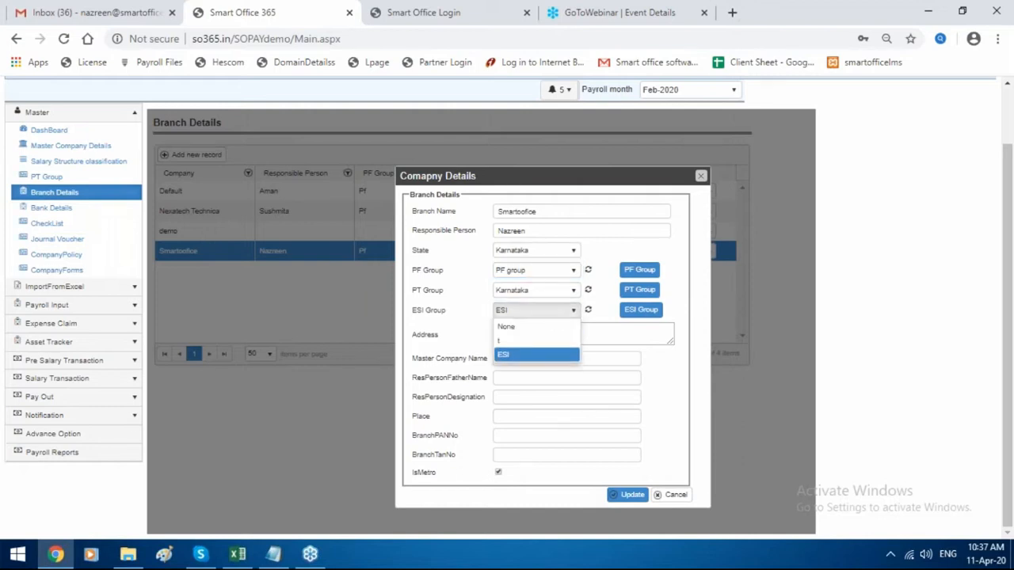
left_click(550, 309)
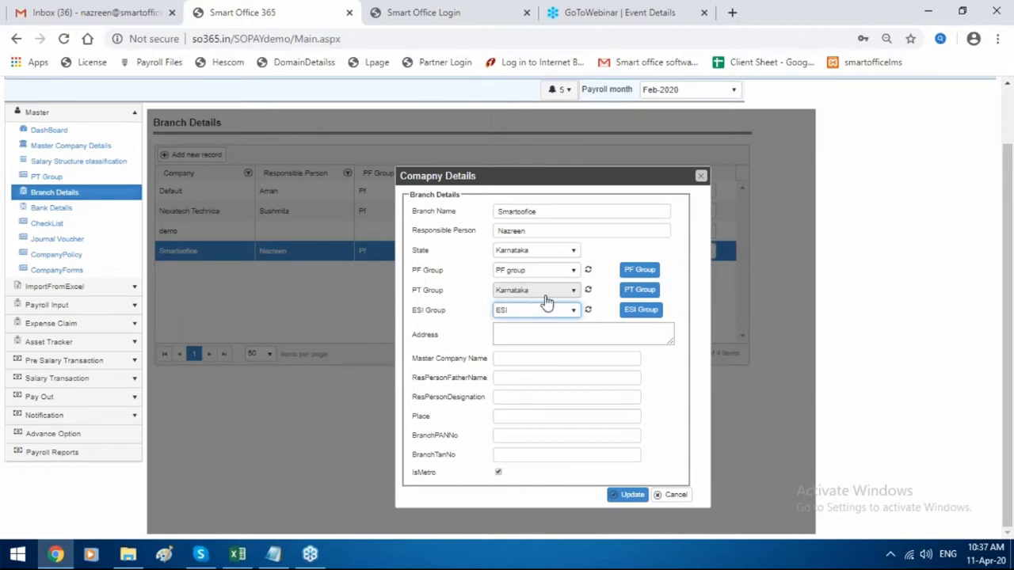
left_click(700, 177)
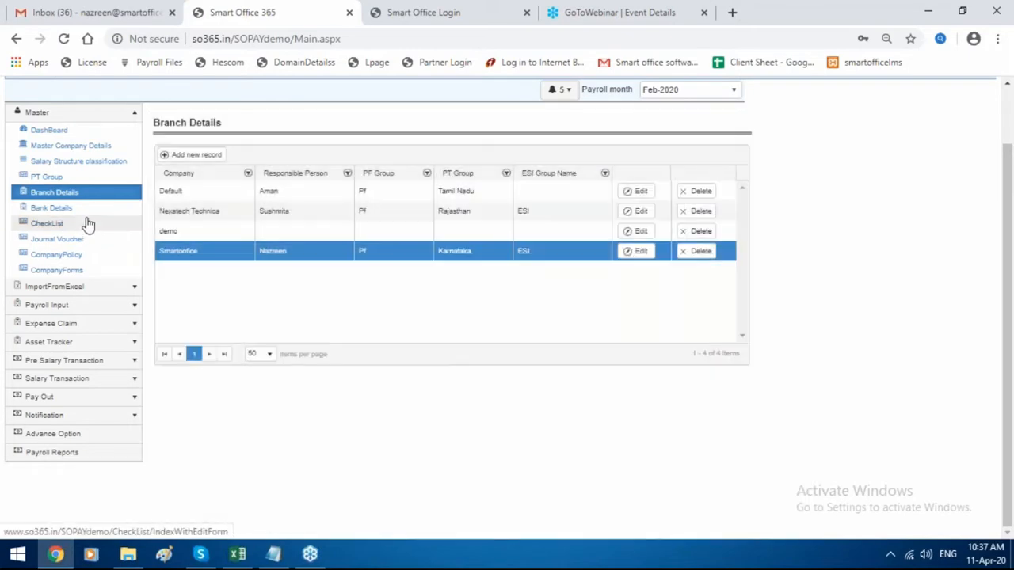
View the State Bank of IINDIA bank record unchanged, then open the CheckList page.
left_click(89, 214)
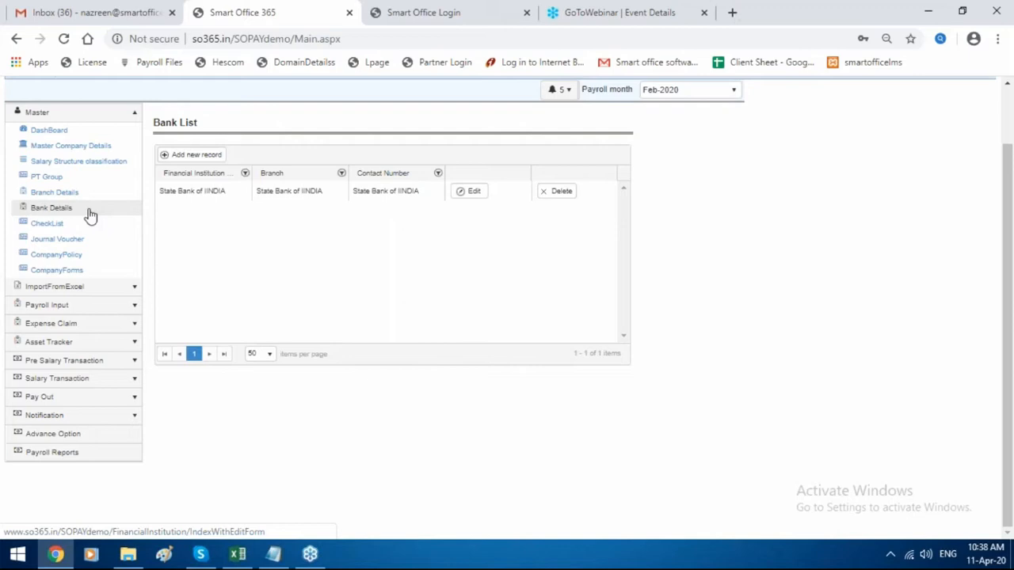
left_click(90, 210)
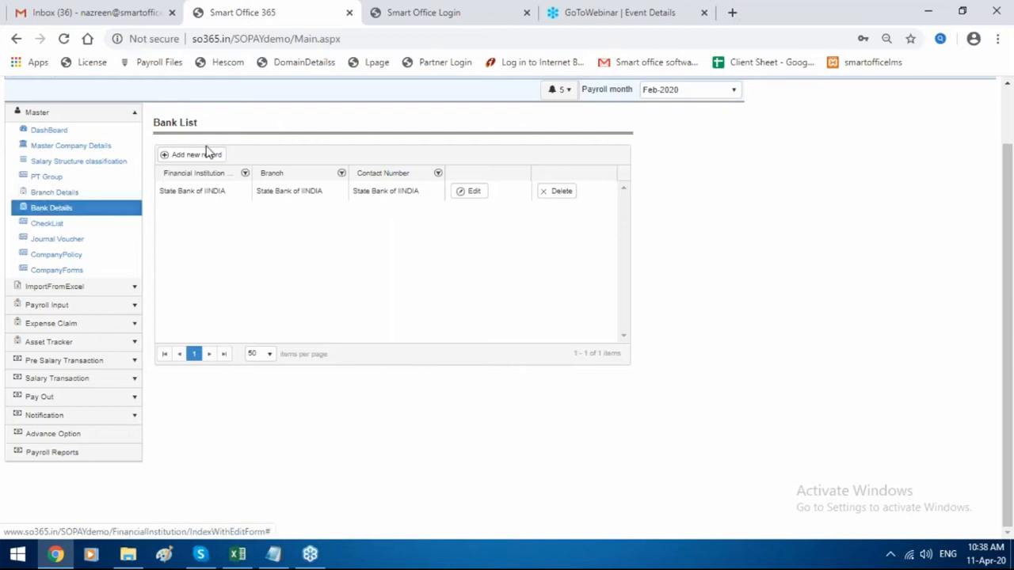
left_click(468, 194)
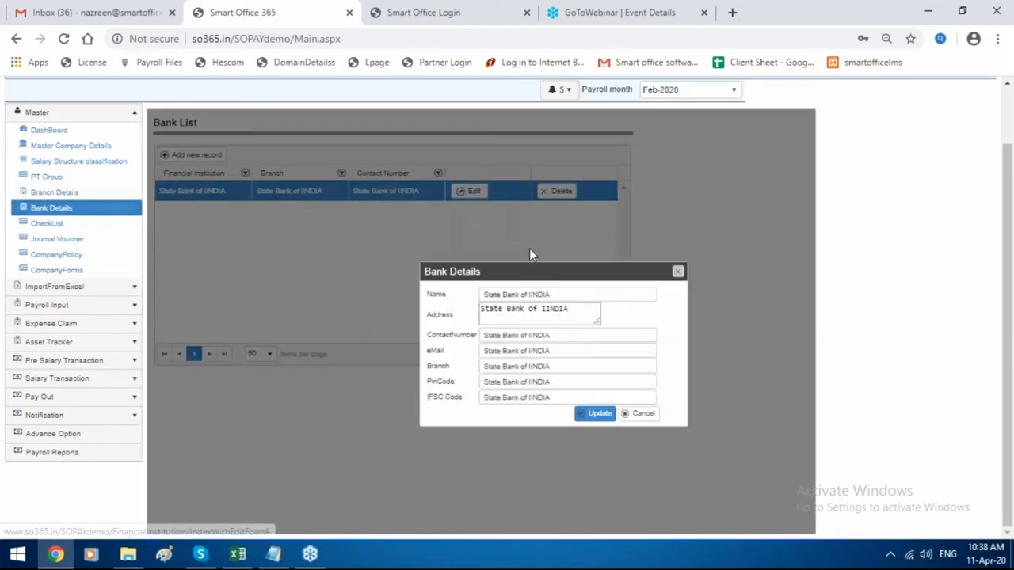
left_click(677, 264)
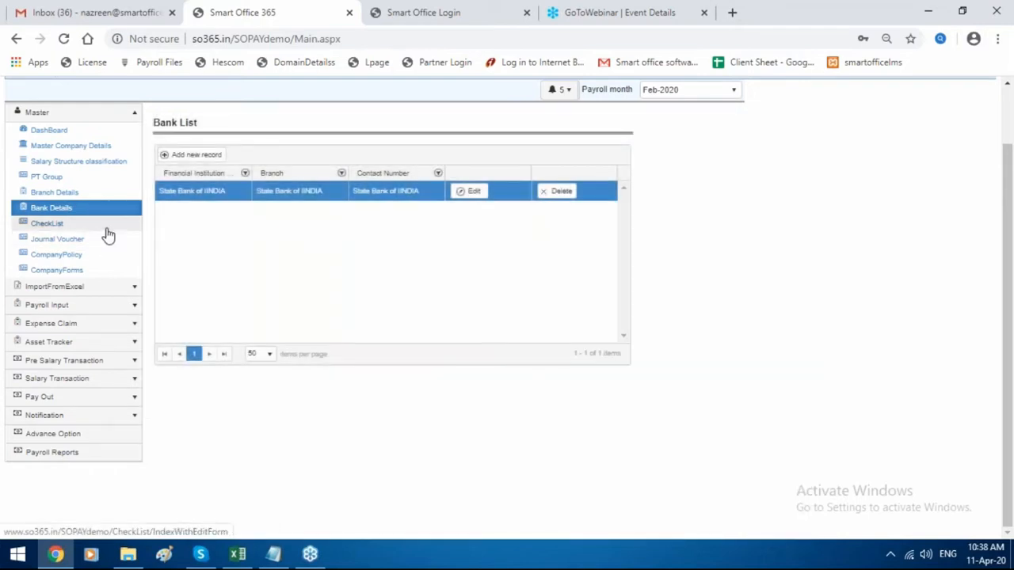
left_click(108, 230)
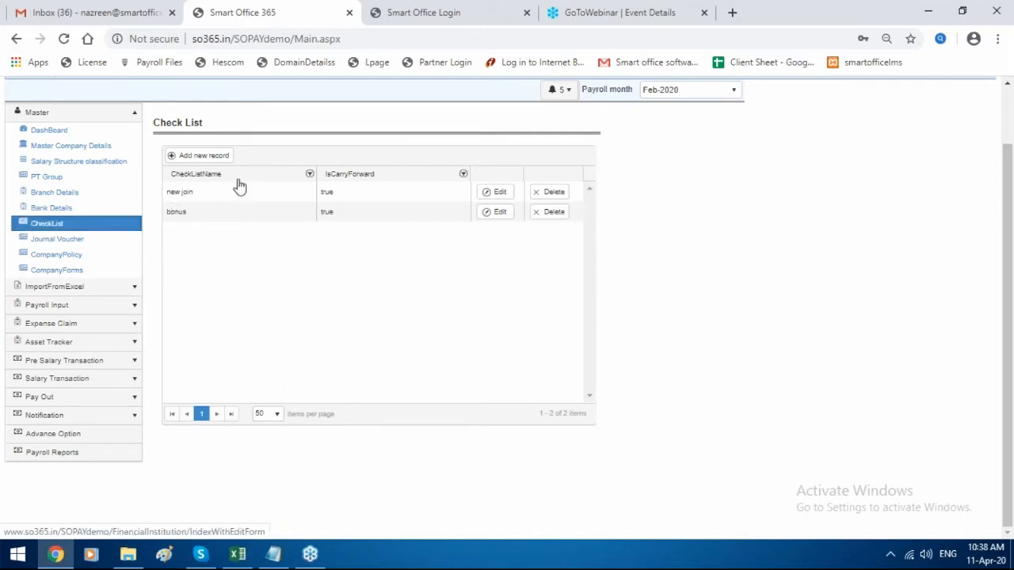
Save a new check list item 'Advance' with Carry Forward ticked, then open Journal Voucher.
left_click(207, 157)
left_click(507, 325)
type("a")
key("BackSpace")
type("Advance")
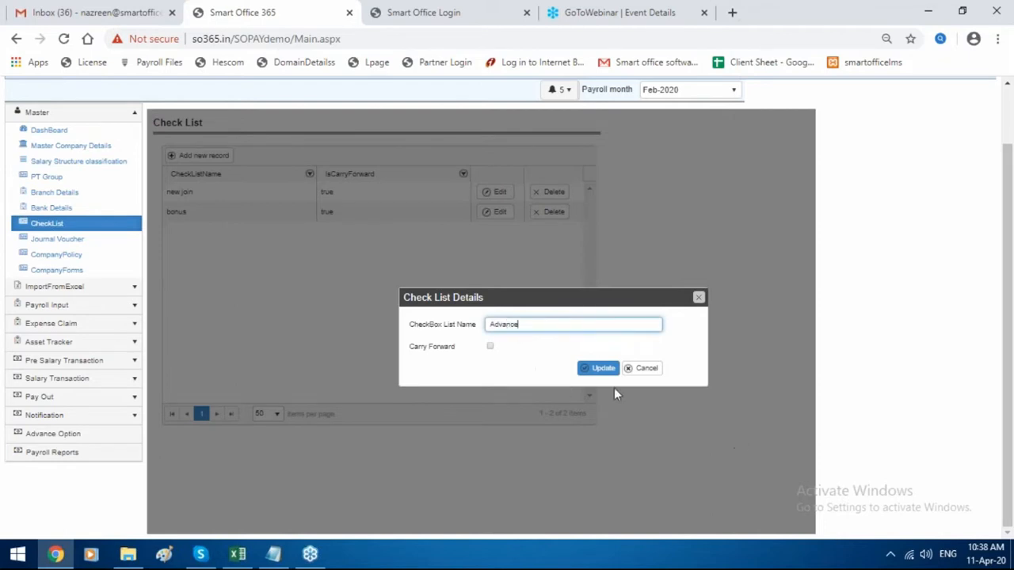
left_click(490, 348)
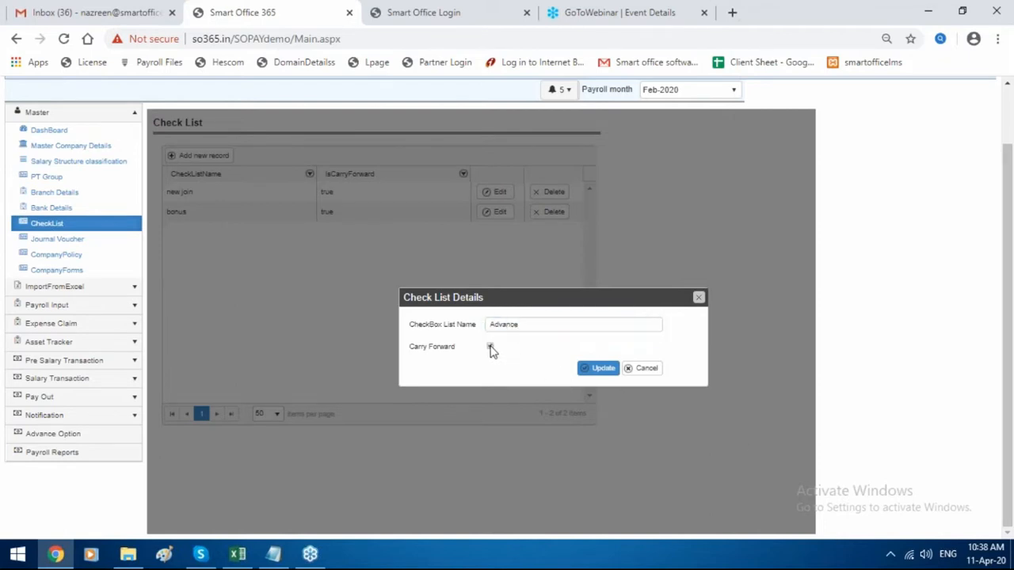
left_click(598, 369)
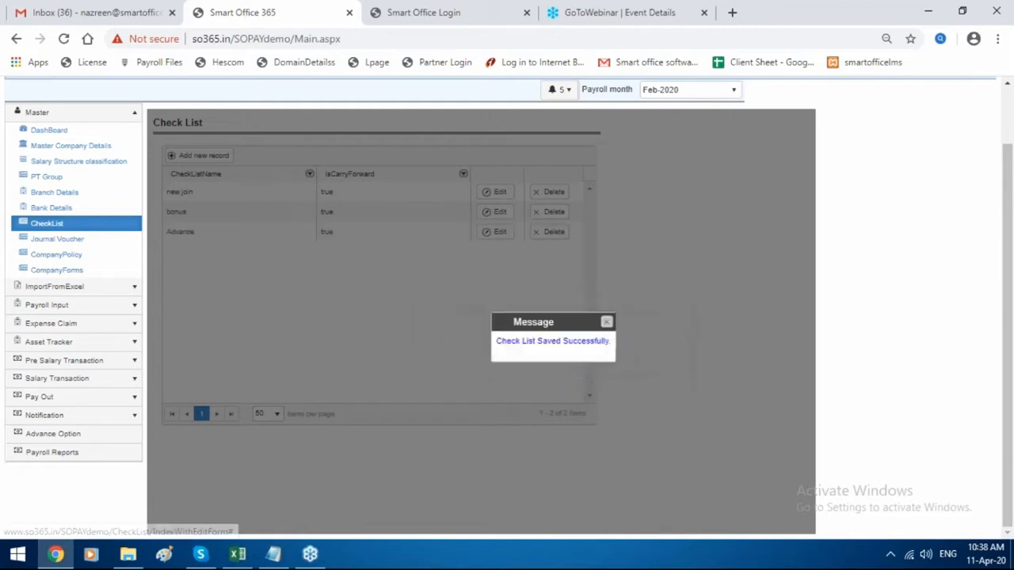
left_click(606, 322)
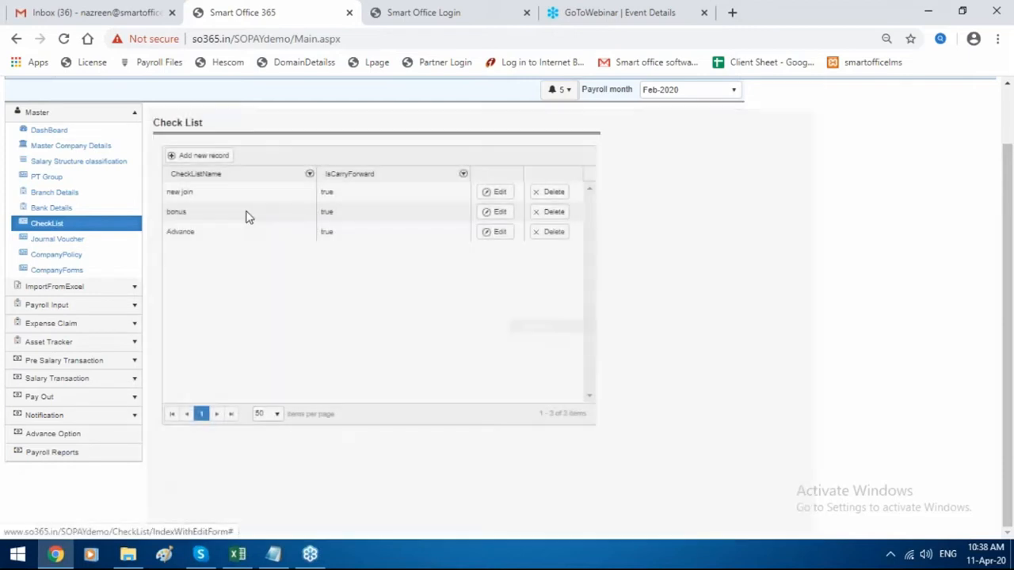
left_click(93, 242)
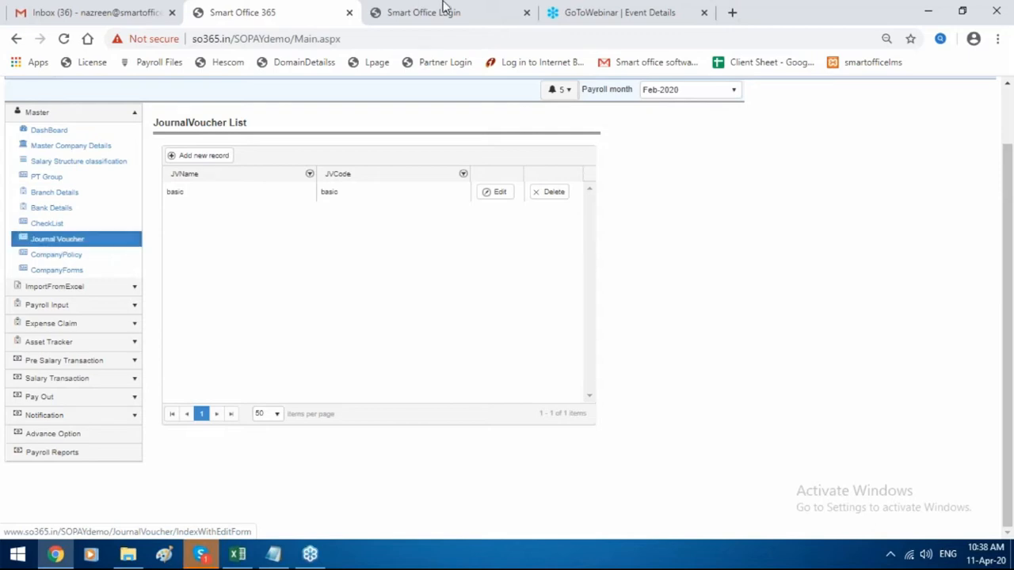
Open a new journal voucher form, cancel it unsaved, and expand ImportFromExcel in the sidebar.
left_click(207, 157)
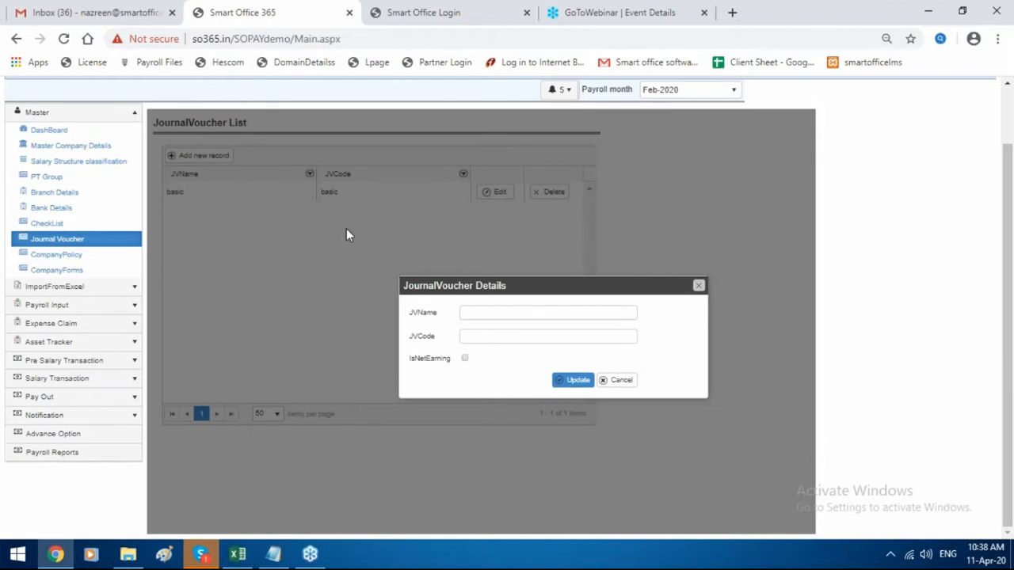
left_click(699, 286)
left_click(94, 288)
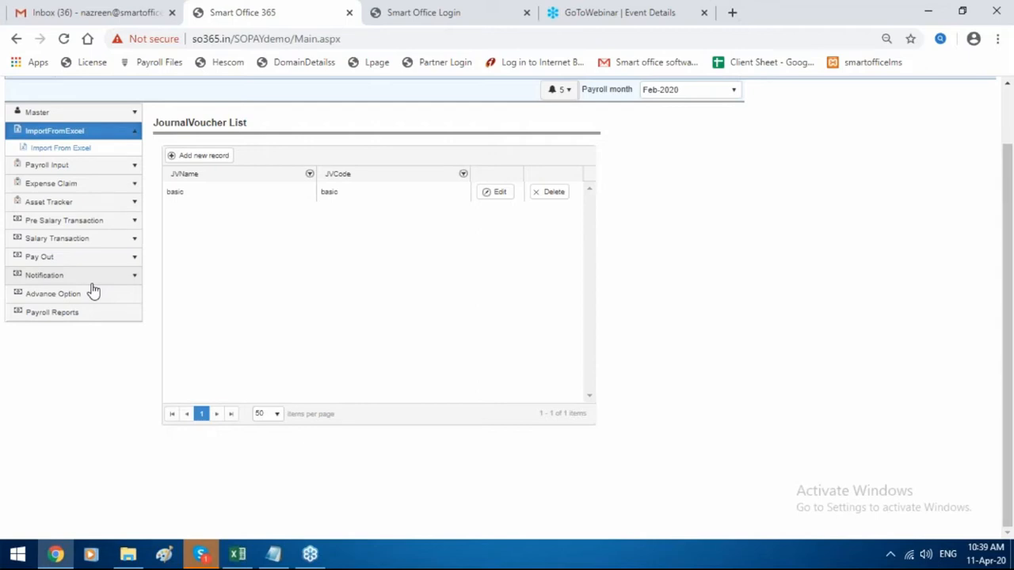
Open Import From Excel and browse the templates, leaving Import Employee Payroll Details selected.
left_click(66, 153)
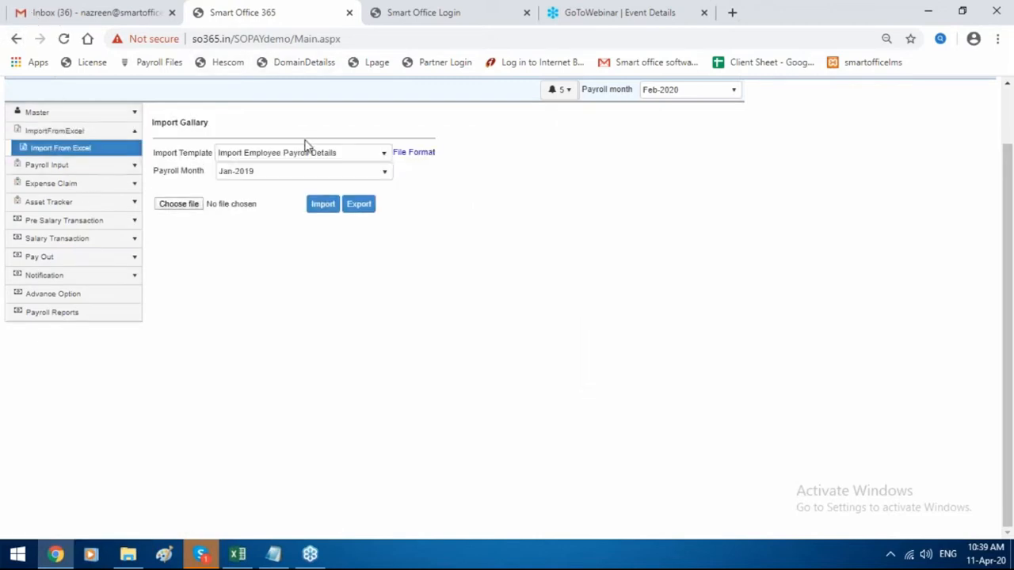
left_click(307, 159)
scroll(308, 222, "down", 3)
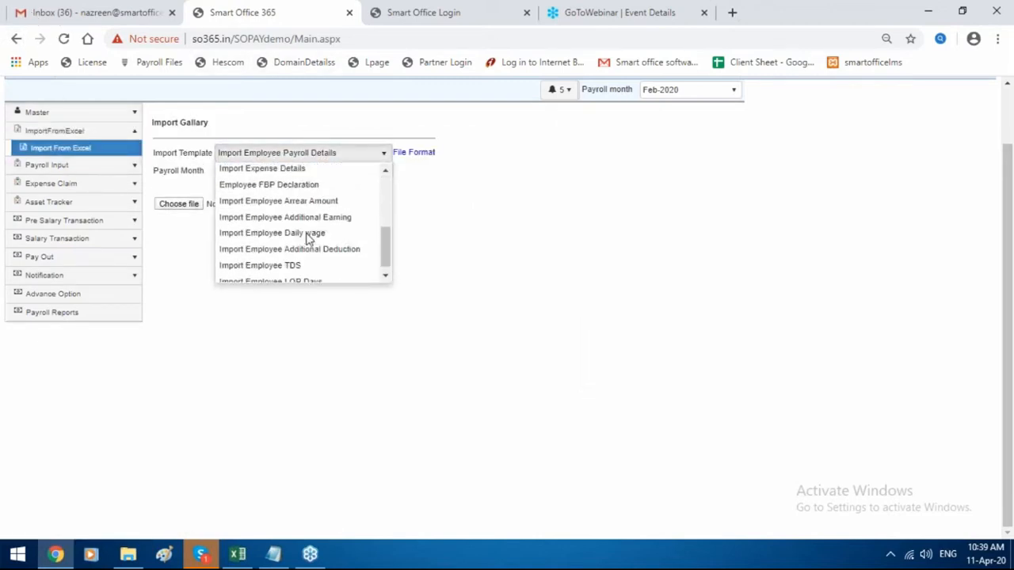
scroll(309, 239, "up", 4)
scroll(309, 239, "down", 2)
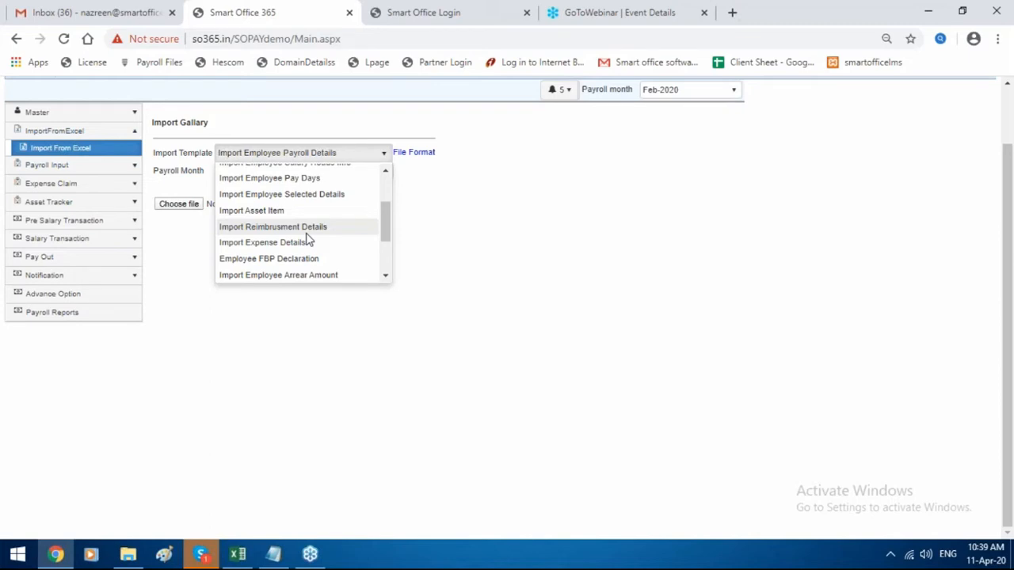
left_click(80, 167)
Create the Mar-2020 payroll month, declining to lock the previous month.
left_click(80, 167)
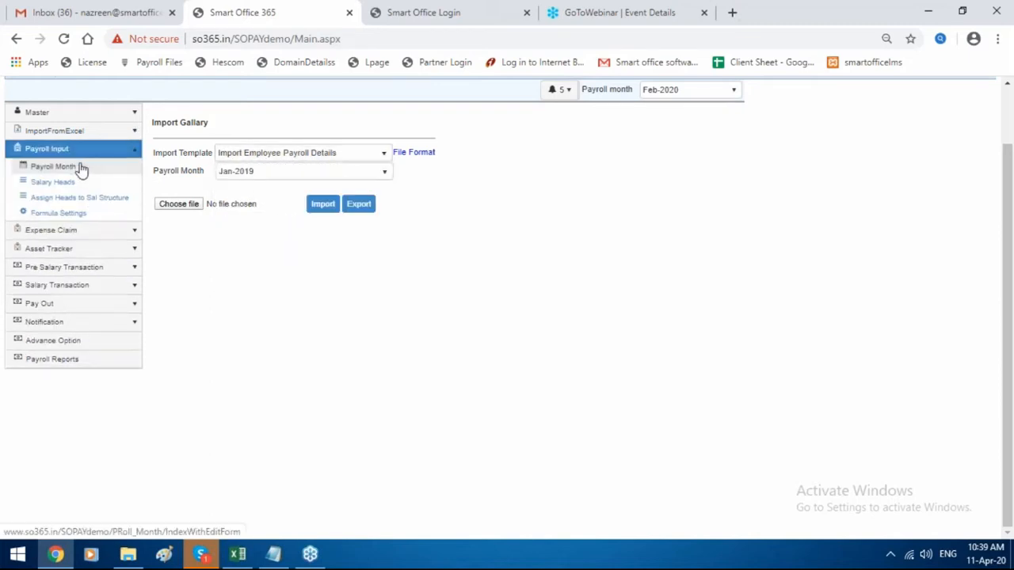
left_click(54, 167)
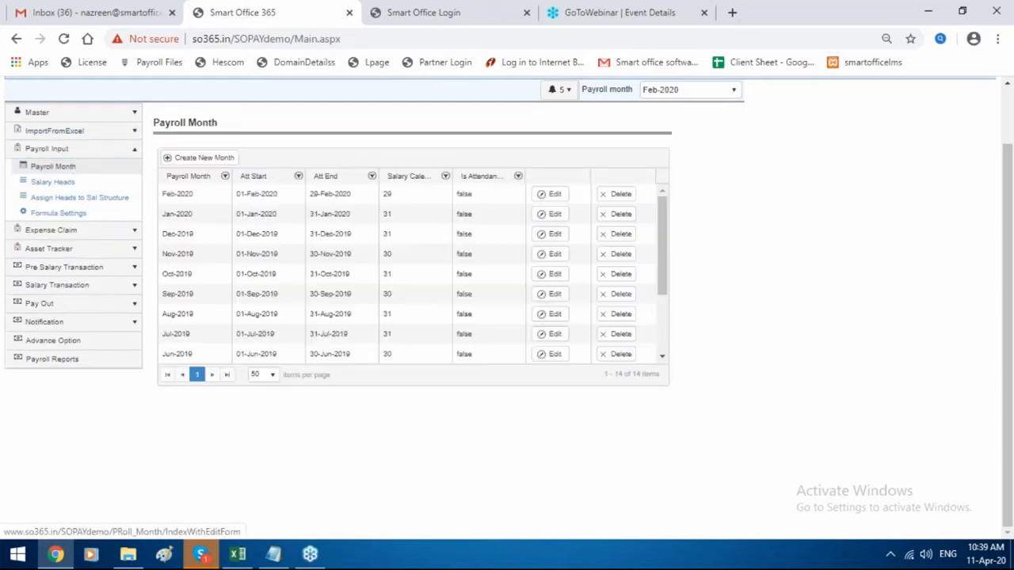
left_click(219, 161)
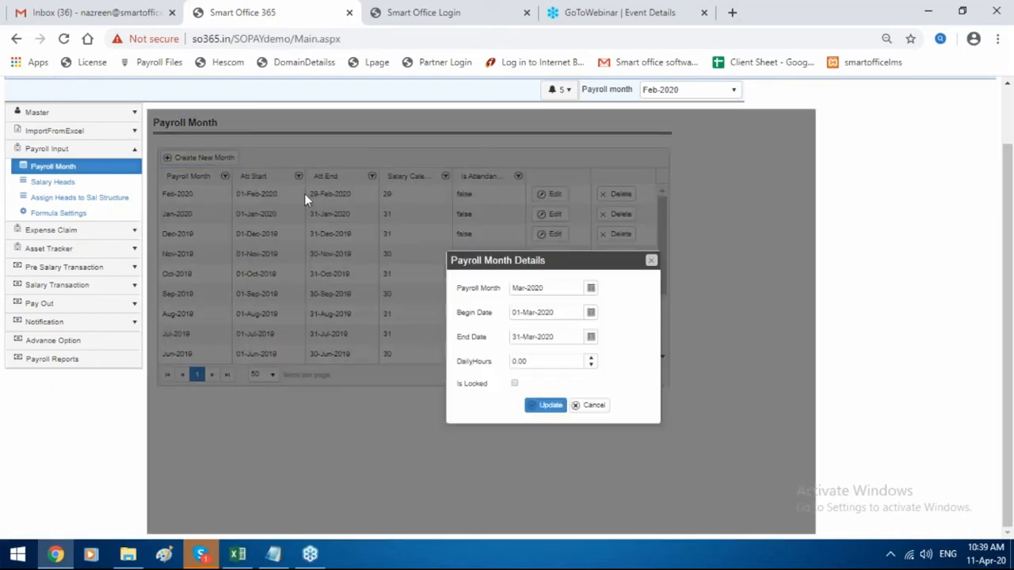
left_click(550, 405)
left_click(636, 126)
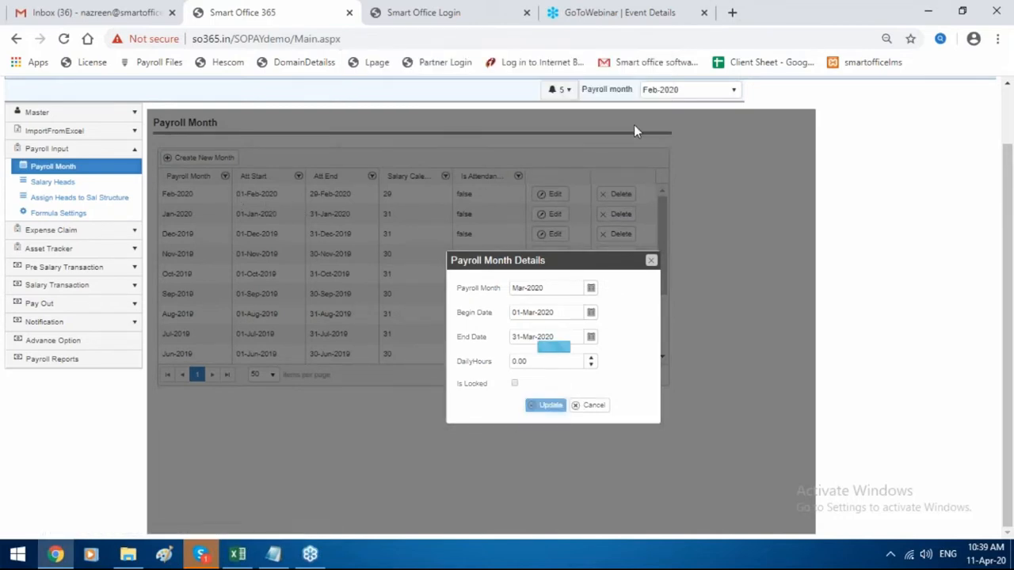
left_click(598, 322)
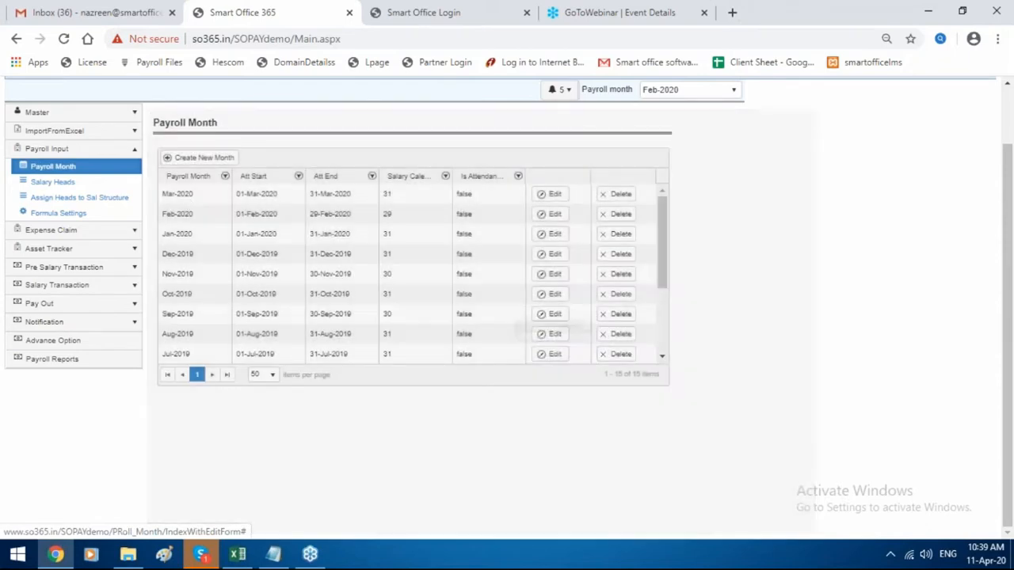
Create the Apr-2020 payroll month, again without locking the previous month.
left_click(205, 163)
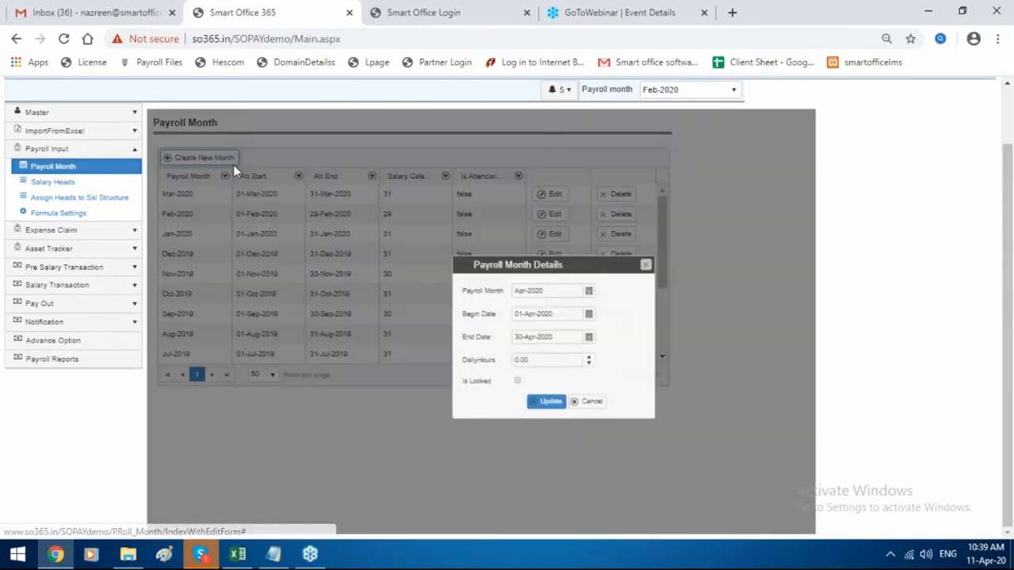
left_click(554, 406)
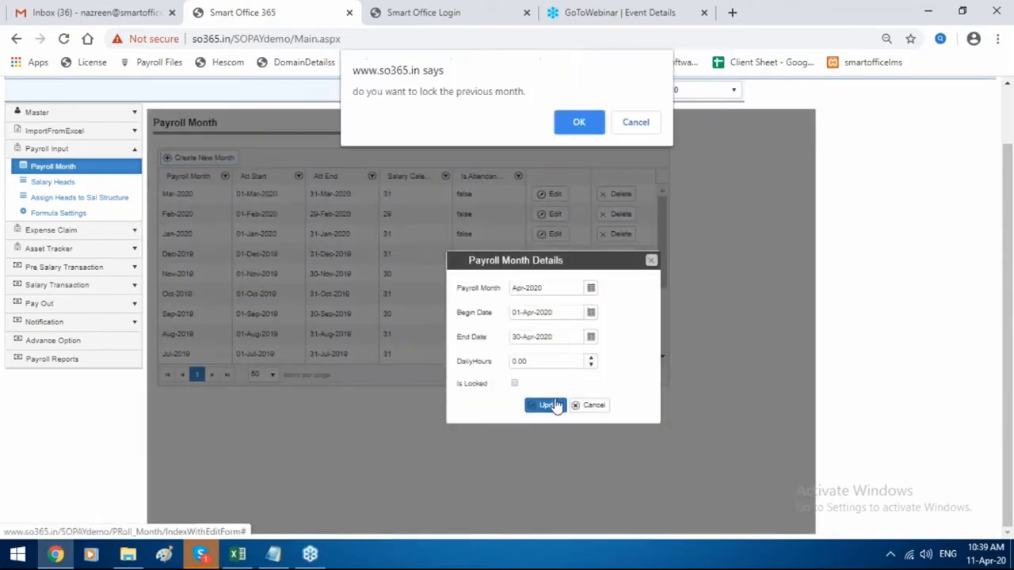
left_click(637, 124)
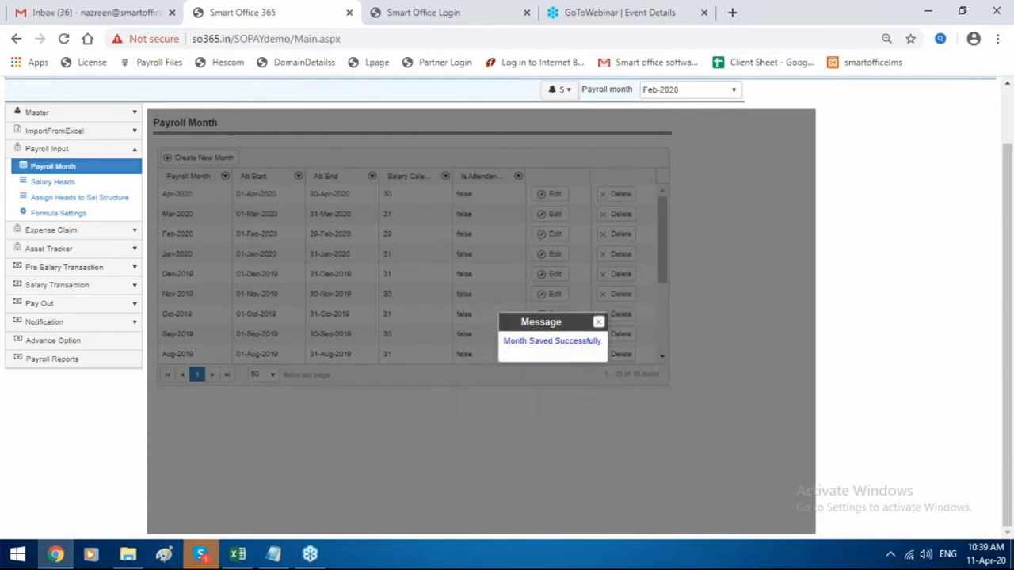
left_click(597, 322)
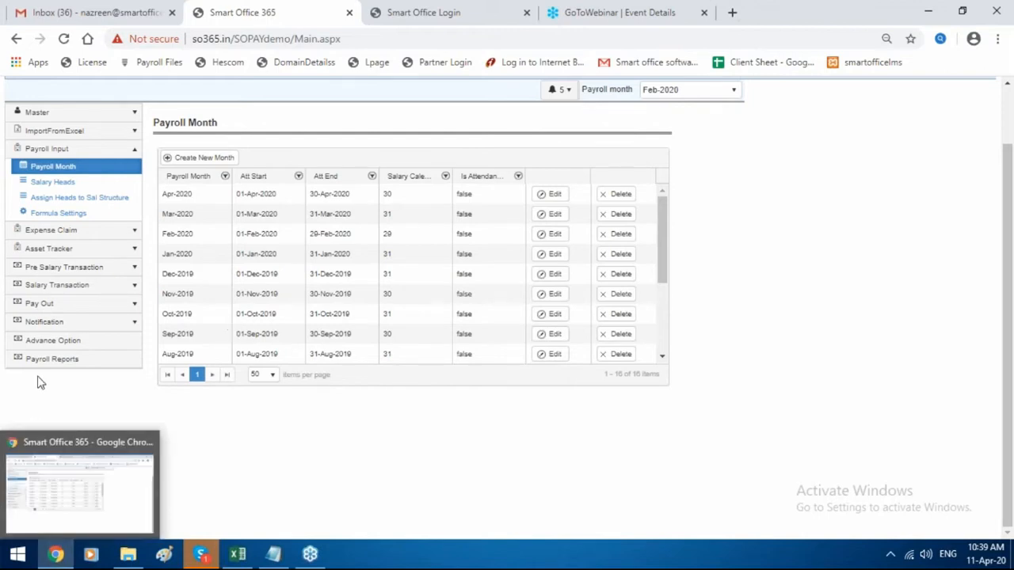
Start a new earning head named food on the Salary Heads page.
left_click(63, 198)
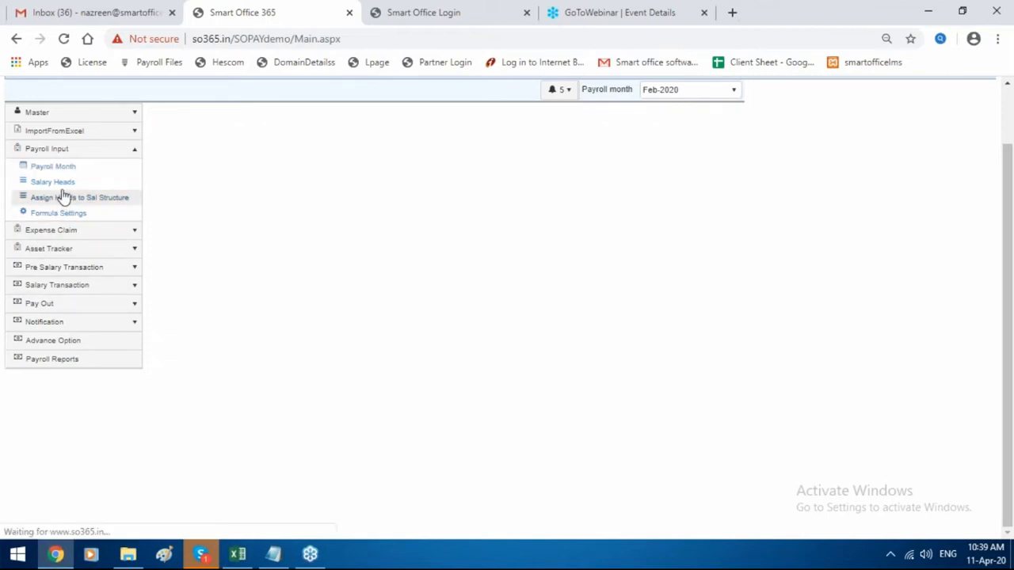
left_click(67, 188)
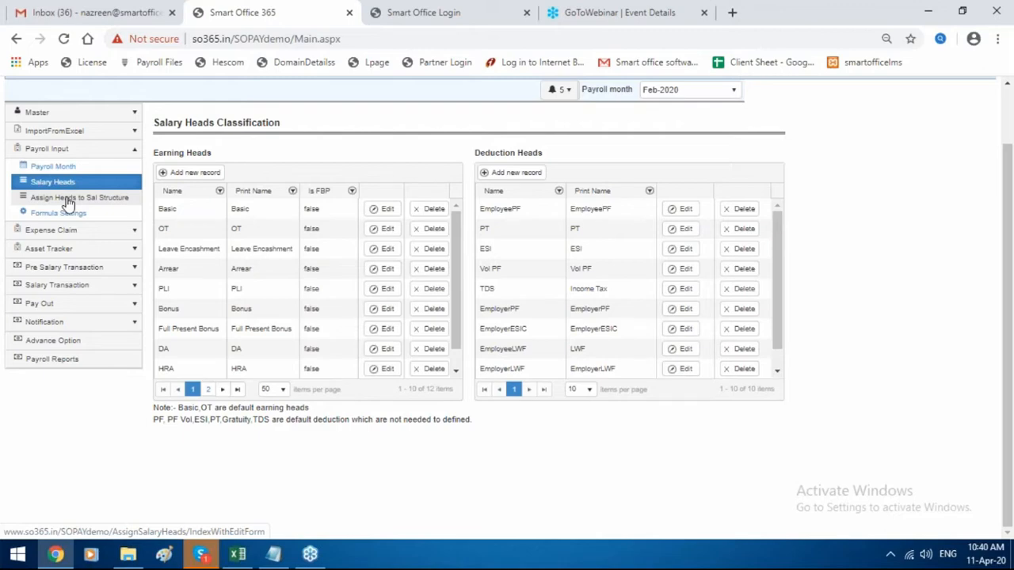
scroll(277, 270, "down", 1)
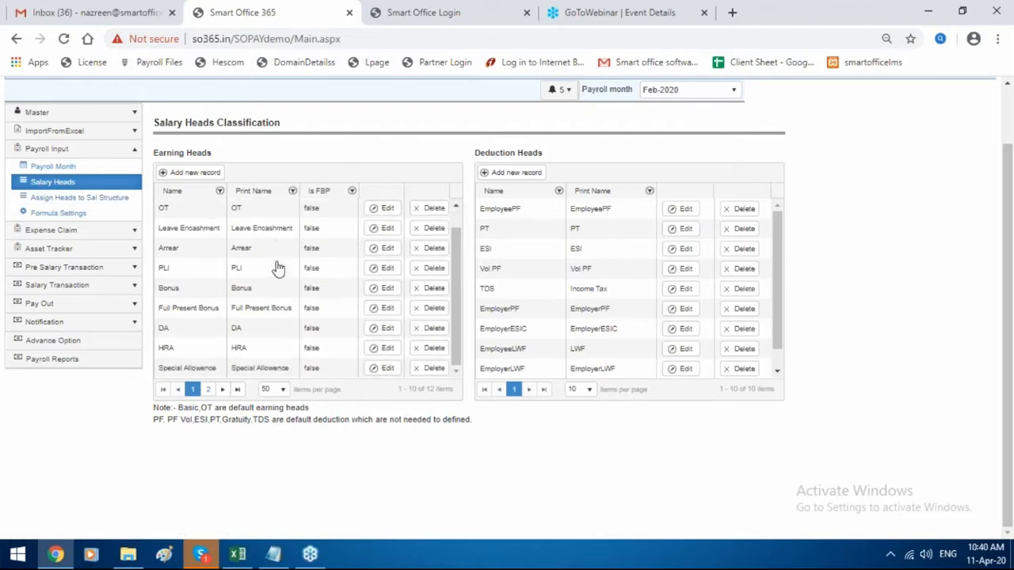
left_click(188, 174)
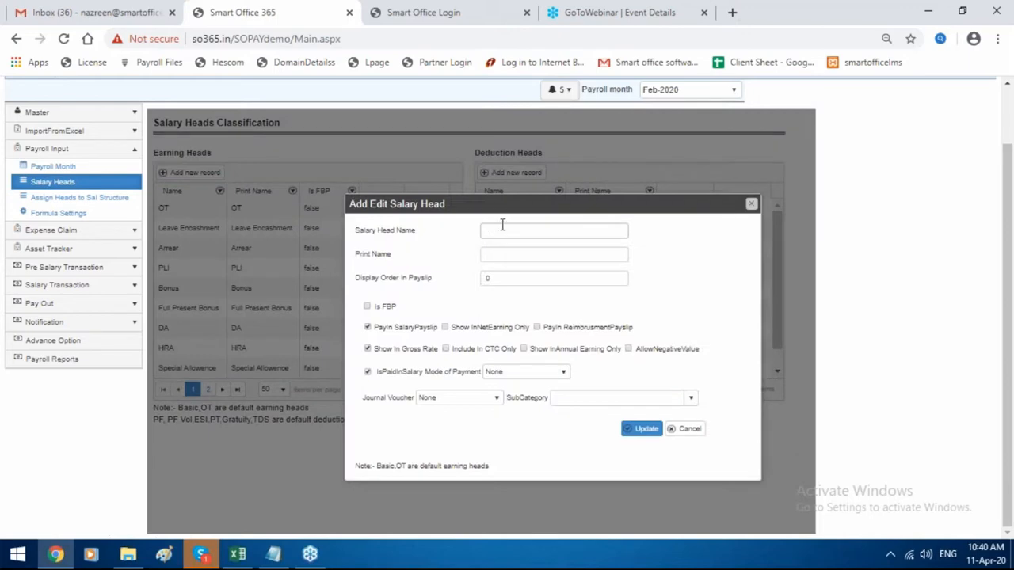
left_click(502, 228)
type("food")
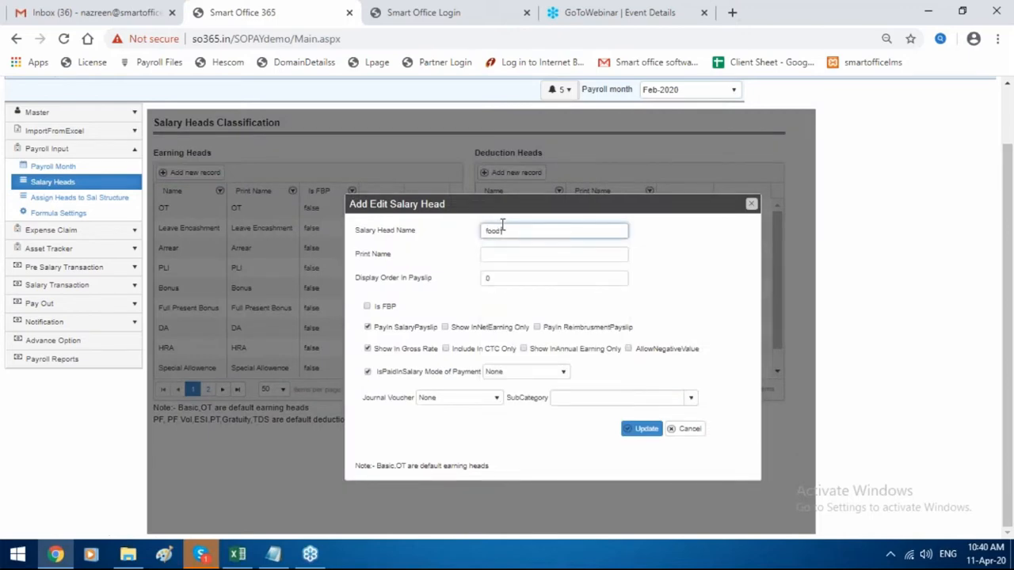
left_click(646, 430)
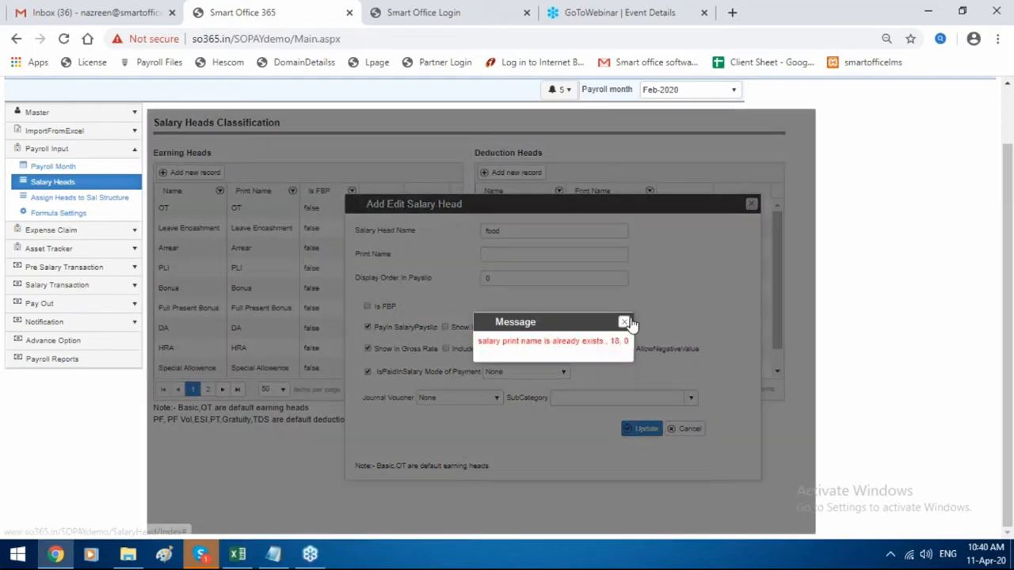
left_click(624, 323)
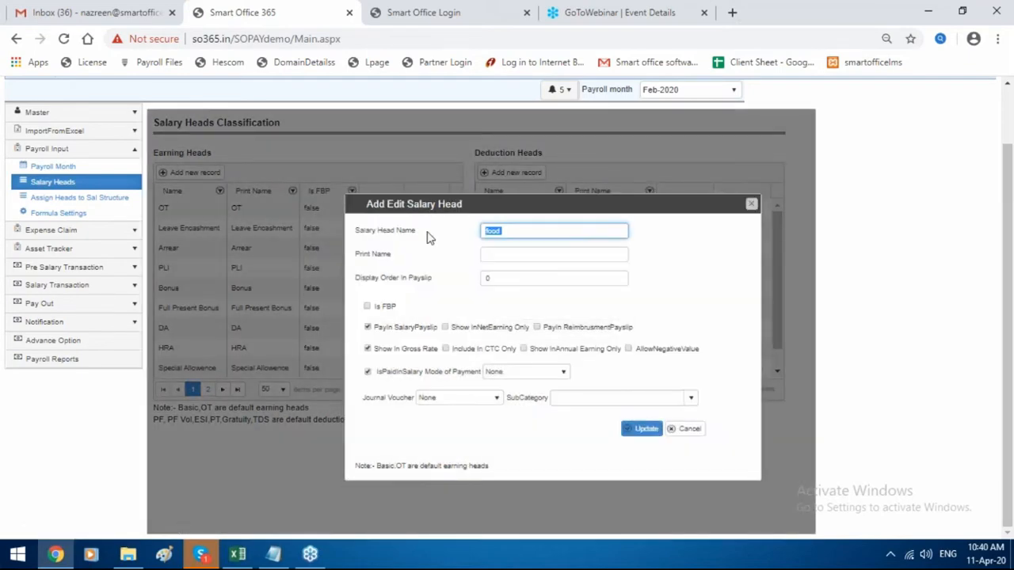
Give the food earning head the print name Food and save it.
left_click(547, 254)
type("PF group")
key("Tab")
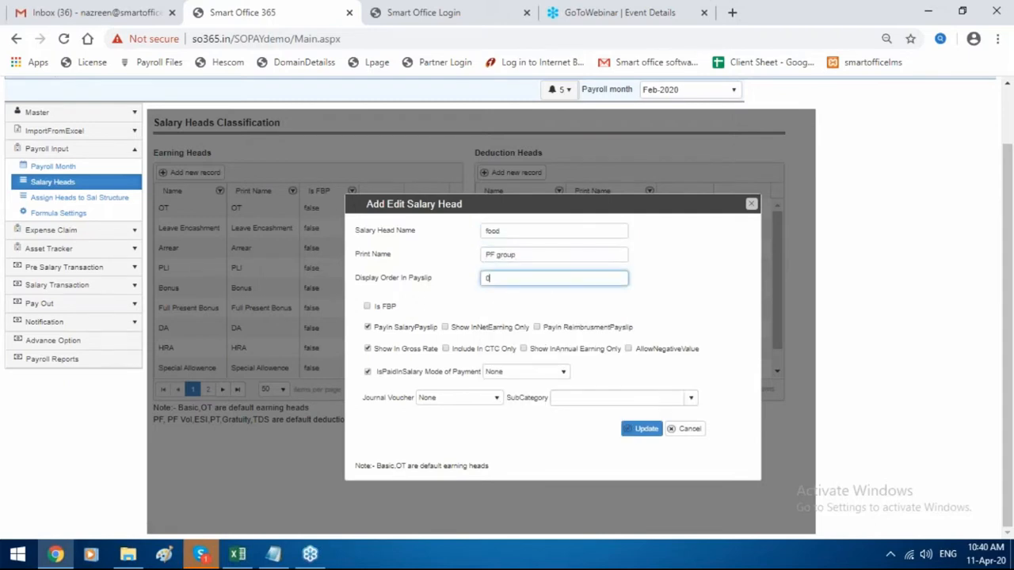
left_click_drag(610, 254, 298, 260)
key("BackSpace")
type("P")
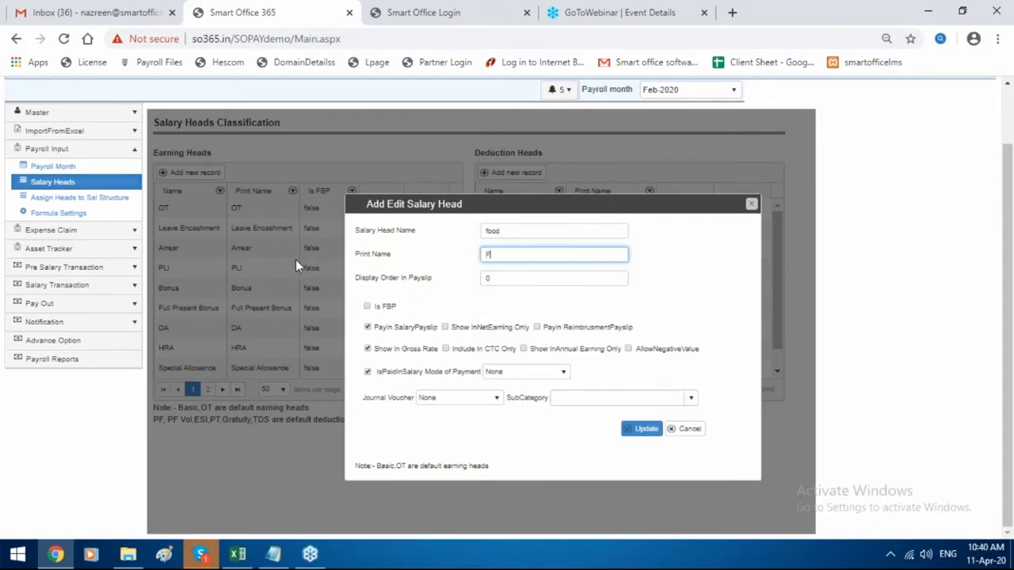
type("oo")
key("BackSpace")
key("BackSpace")
type("od")
left_click(641, 434)
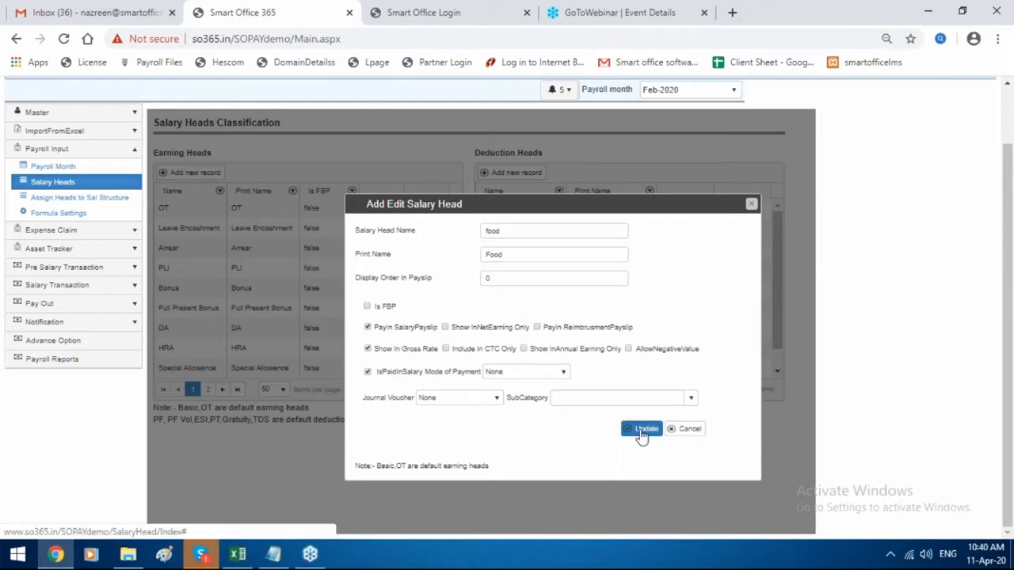
left_click(610, 323)
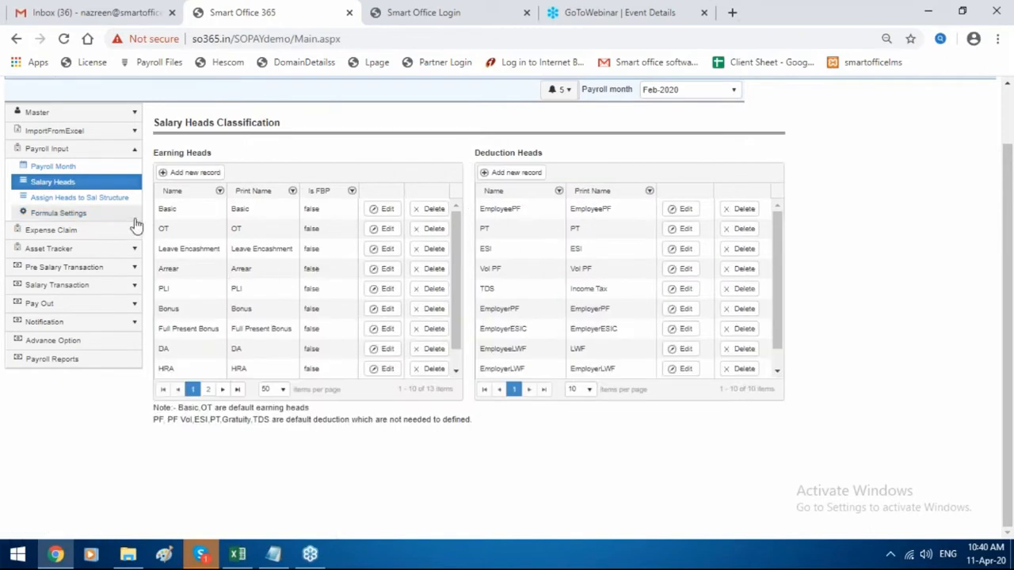
Start a new HRA salary head record for the Smartoffice structure and view Calc Basis options.
left_click(123, 197)
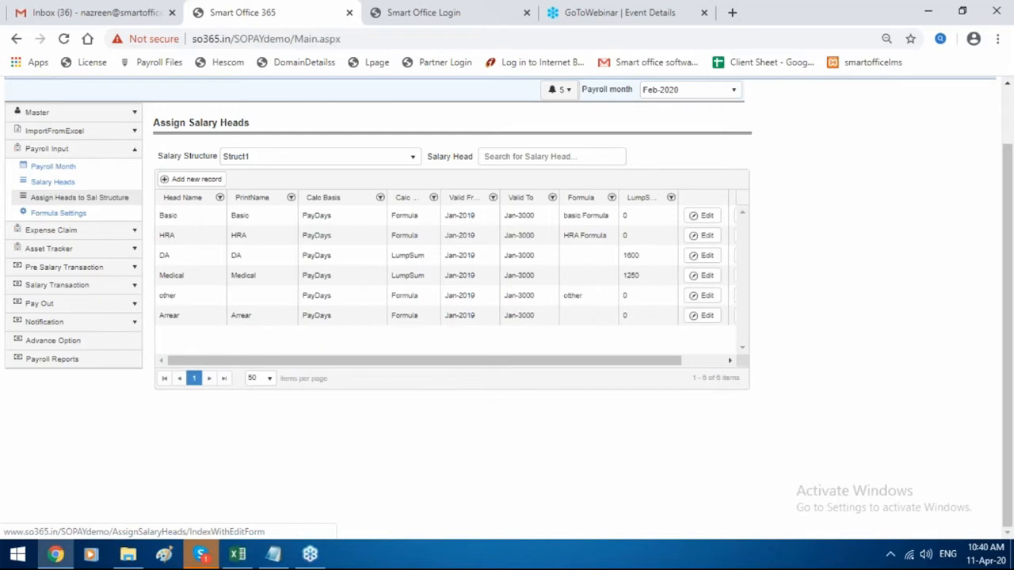
left_click(276, 159)
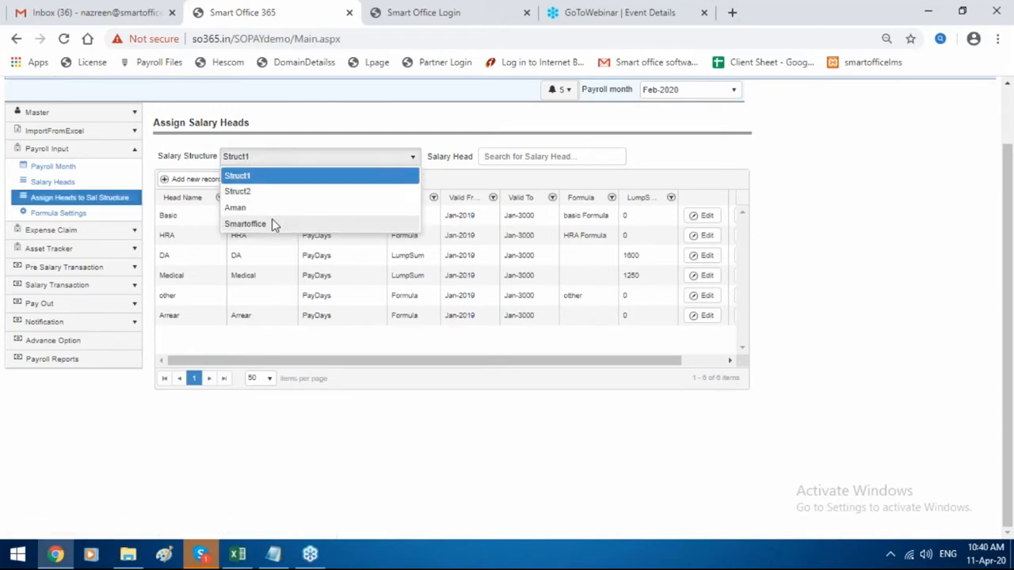
left_click(272, 223)
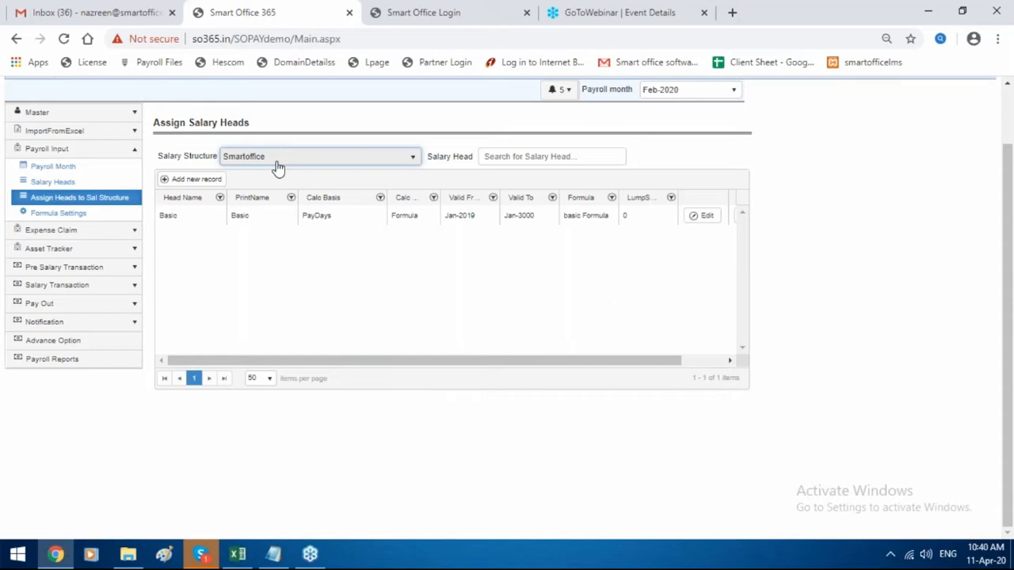
left_click(215, 179)
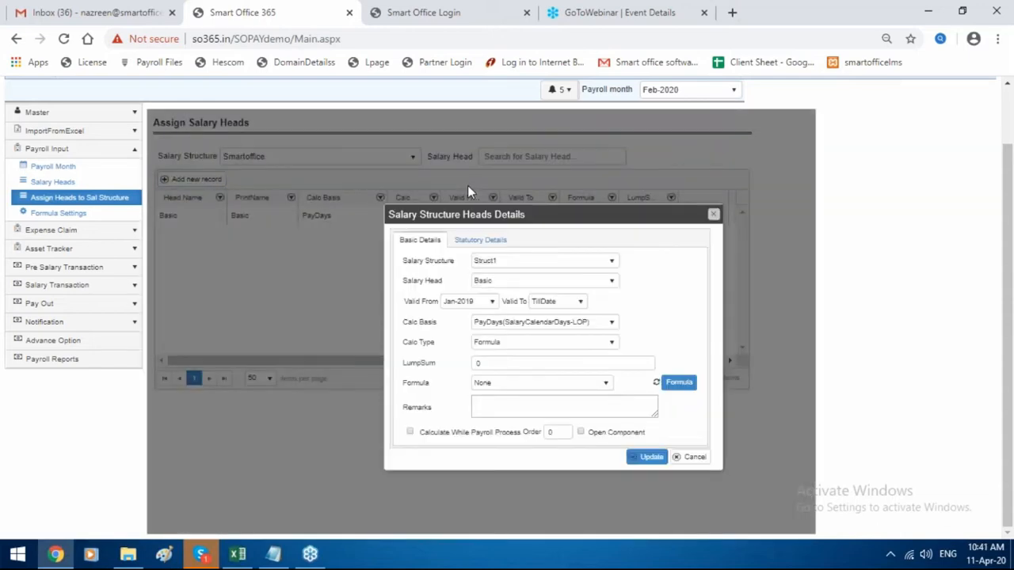
left_click(525, 281)
scroll(534, 369, "down", 3)
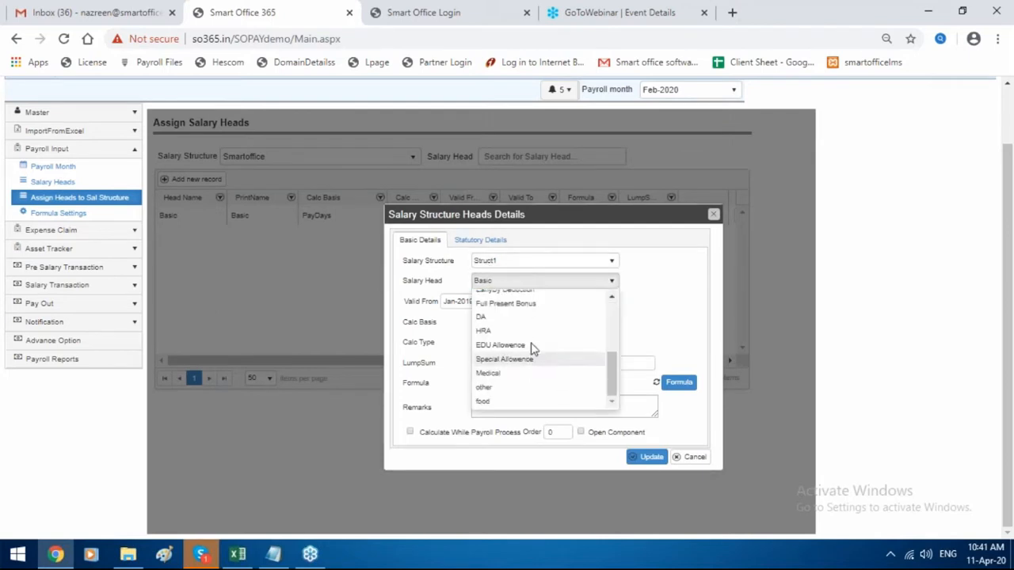
left_click(533, 331)
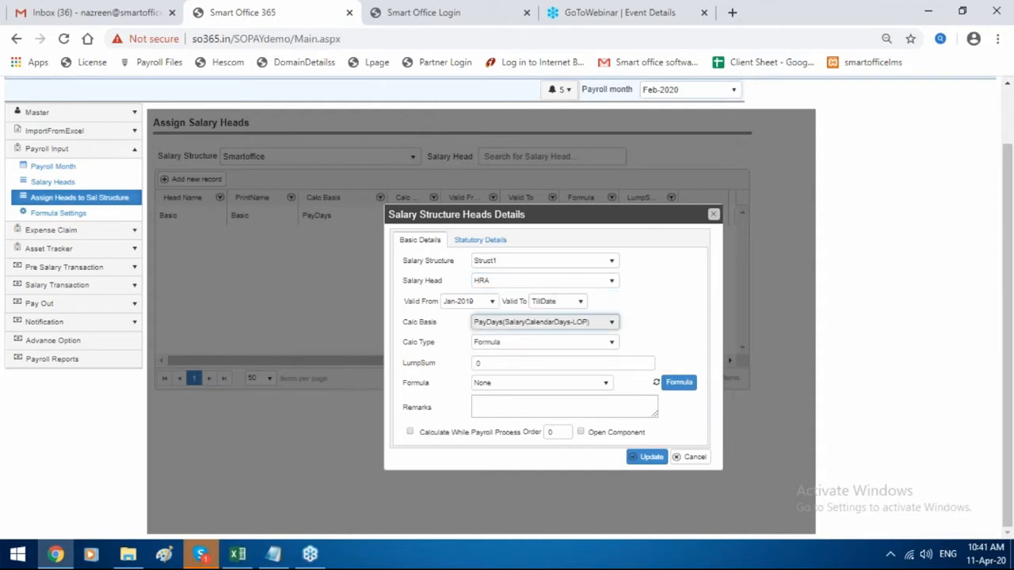
left_click(545, 321)
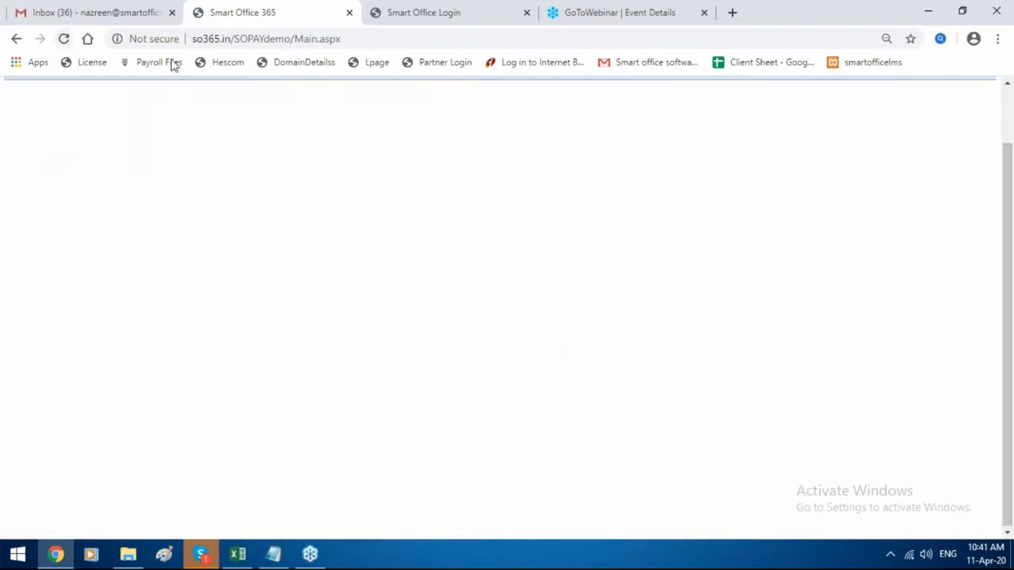
Return to Assign Heads to Sal Structure and start a new HRA head for Smartoffice.
left_click(429, 122)
left_click(437, 137)
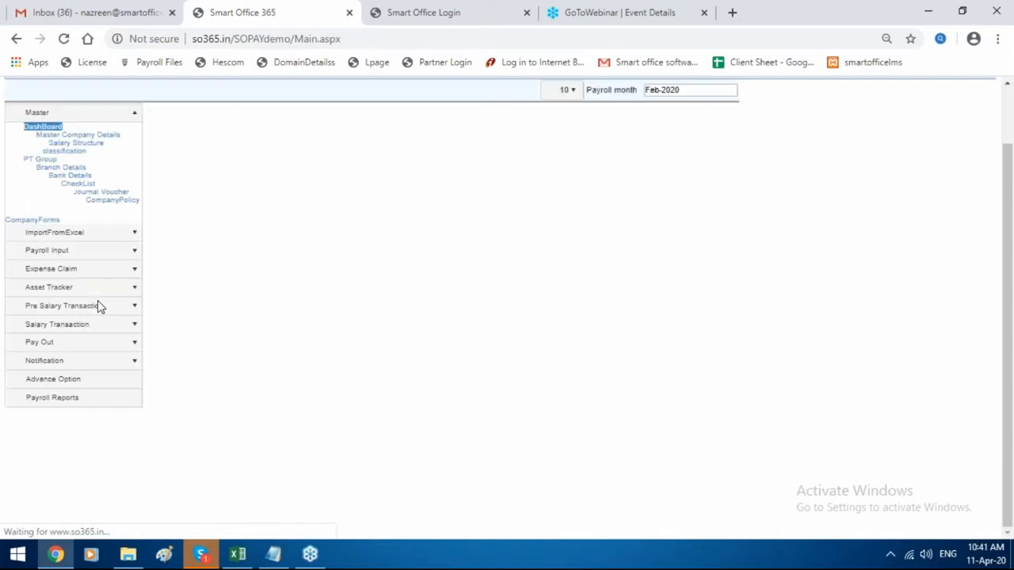
left_click(87, 311)
left_click(93, 197)
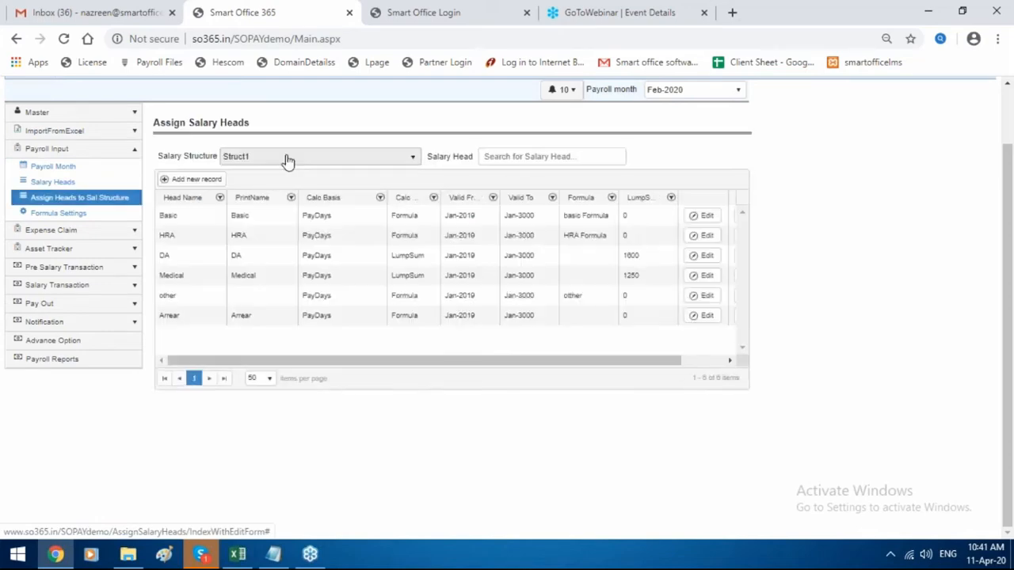
left_click(285, 158)
left_click(268, 225)
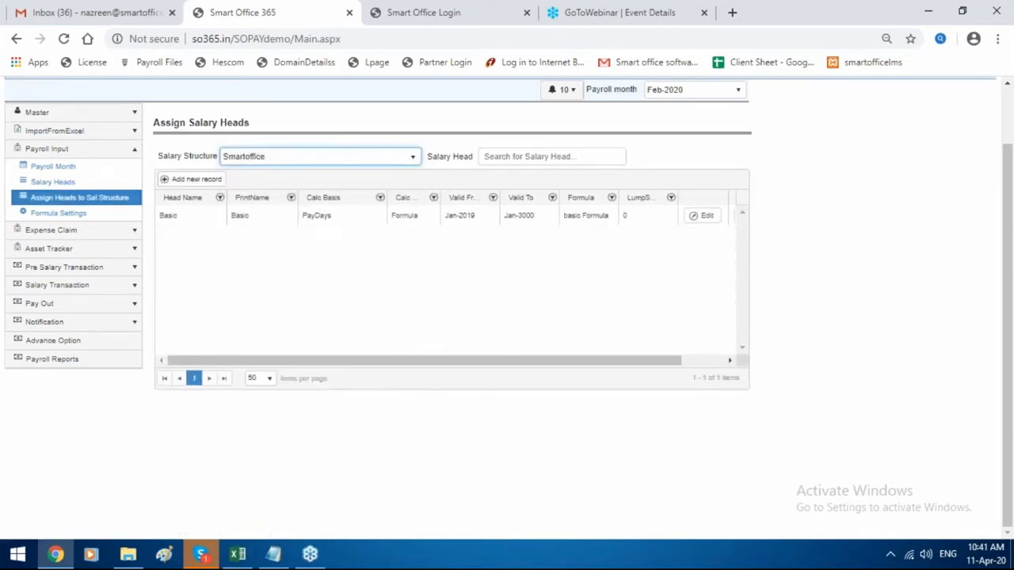
left_click(194, 179)
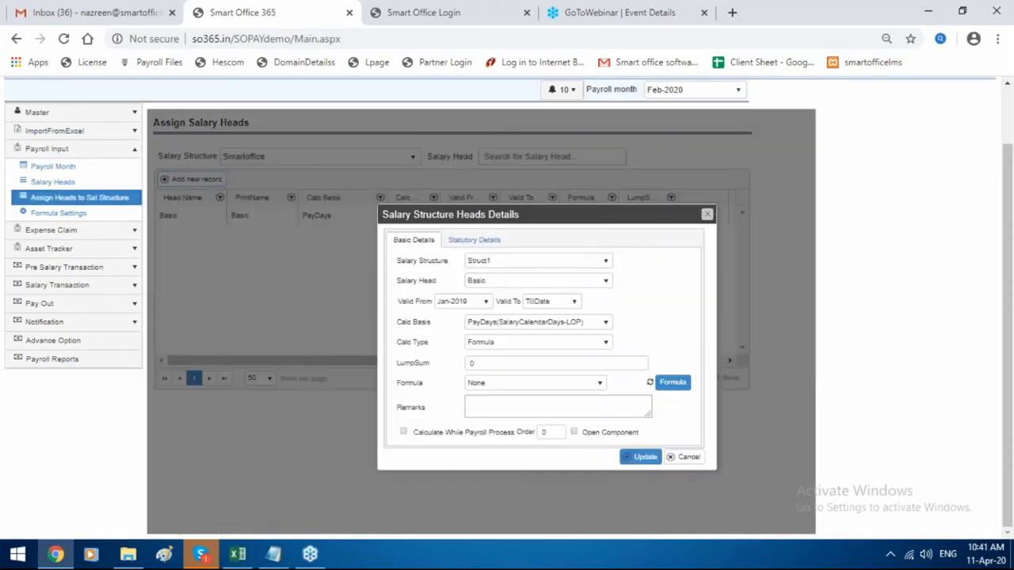
left_click(536, 282)
scroll(531, 333, "up", 2)
scroll(524, 365, "down", 3)
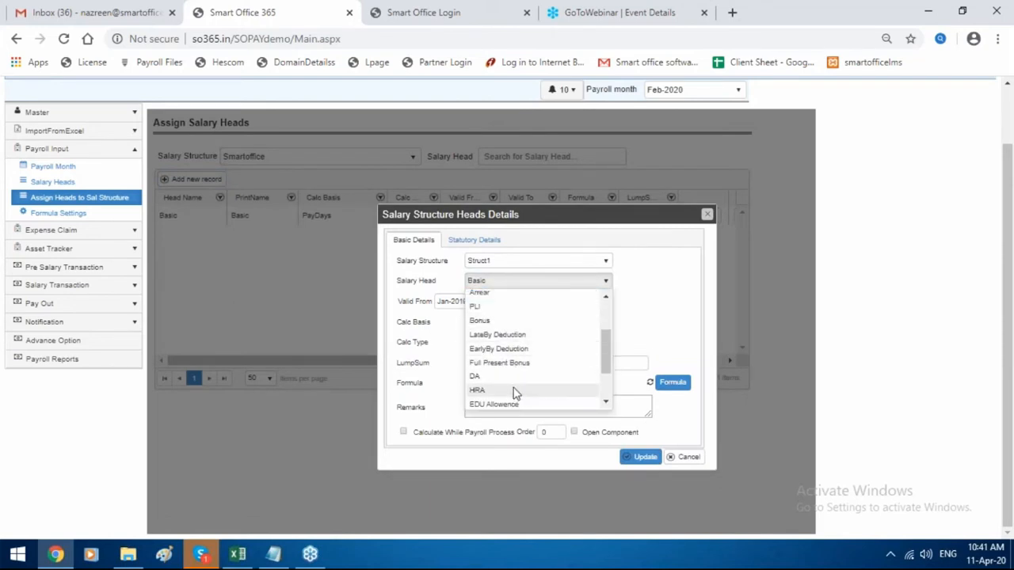
left_click(516, 389)
Set structure Smartoffice, Calc Basis PayDays(SalaryCalendarDays-LOP), Calc Type Formula, and view formula settings.
left_click(512, 266)
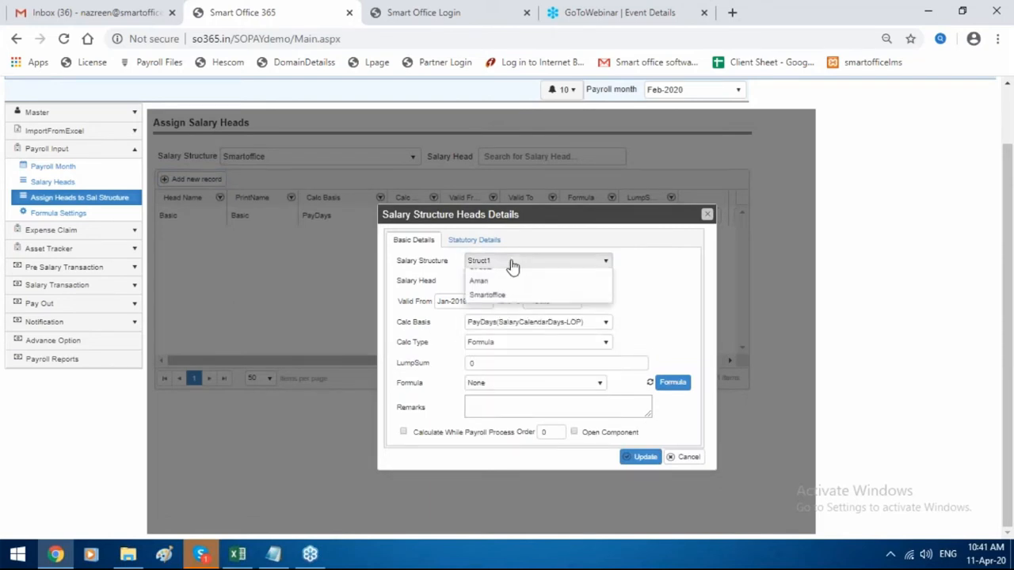
left_click(507, 320)
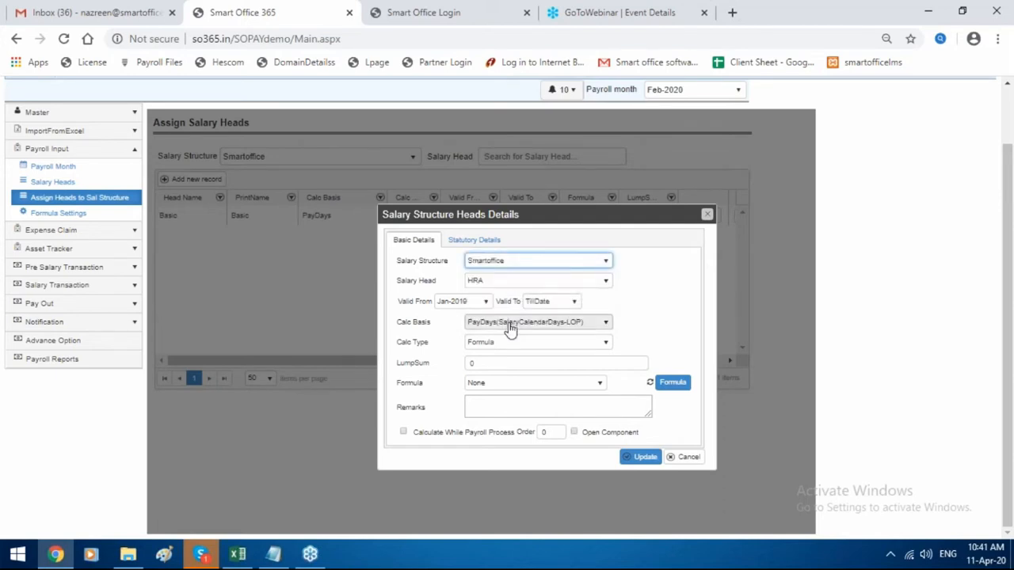
left_click(510, 325)
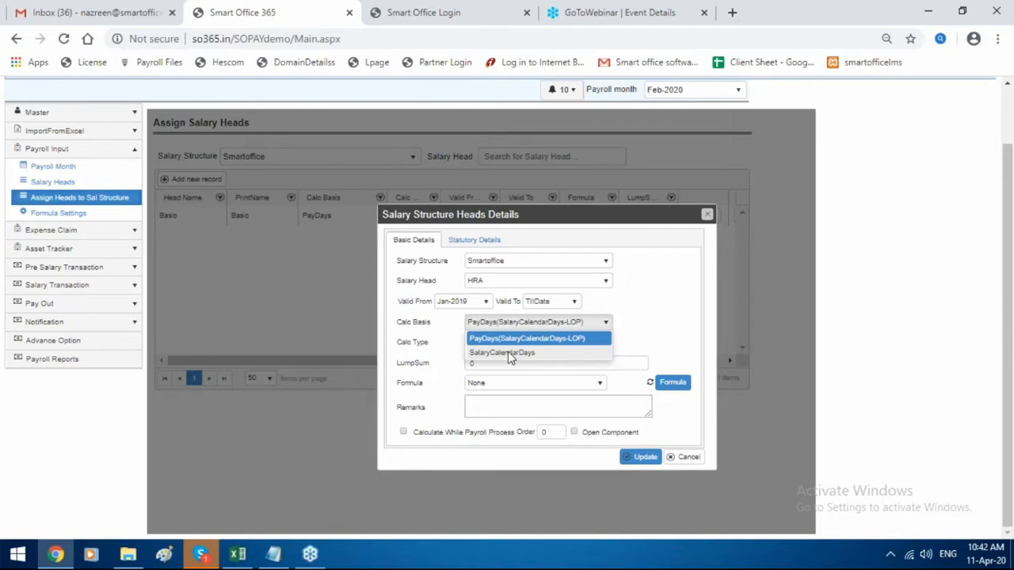
left_click(511, 353)
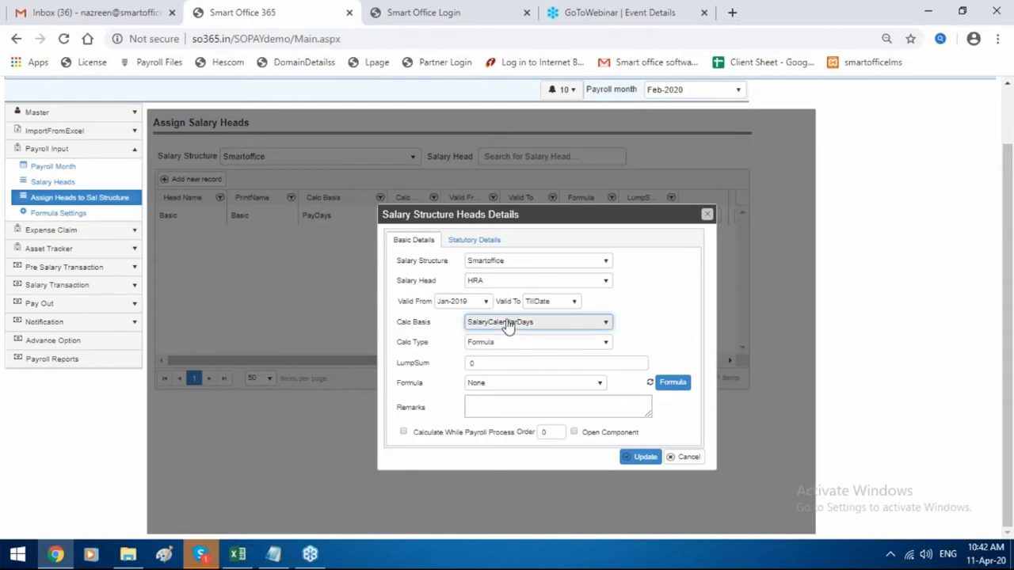
left_click(508, 327)
left_click(512, 336)
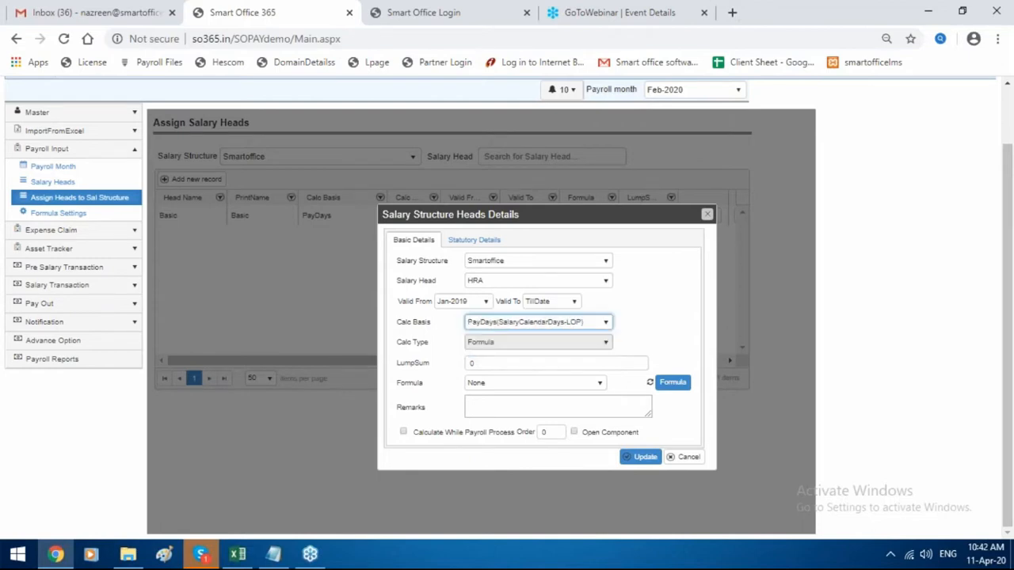
left_click(518, 344)
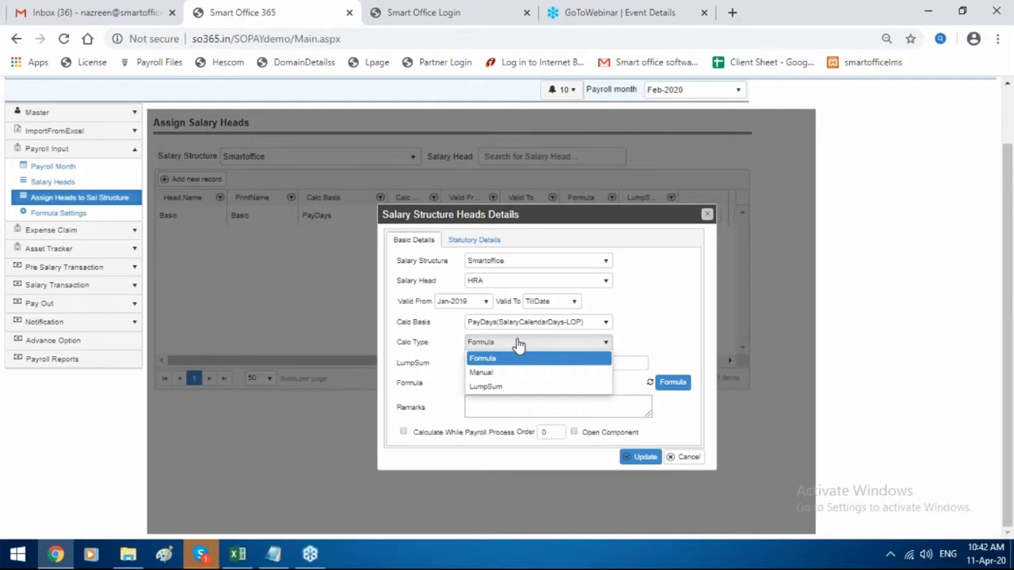
left_click(683, 396)
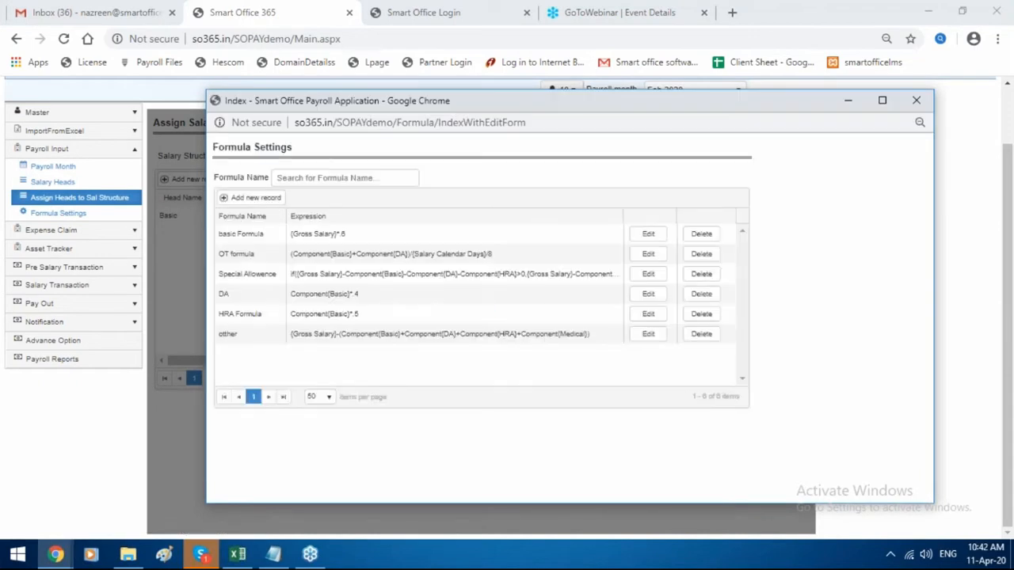
left_click(304, 320)
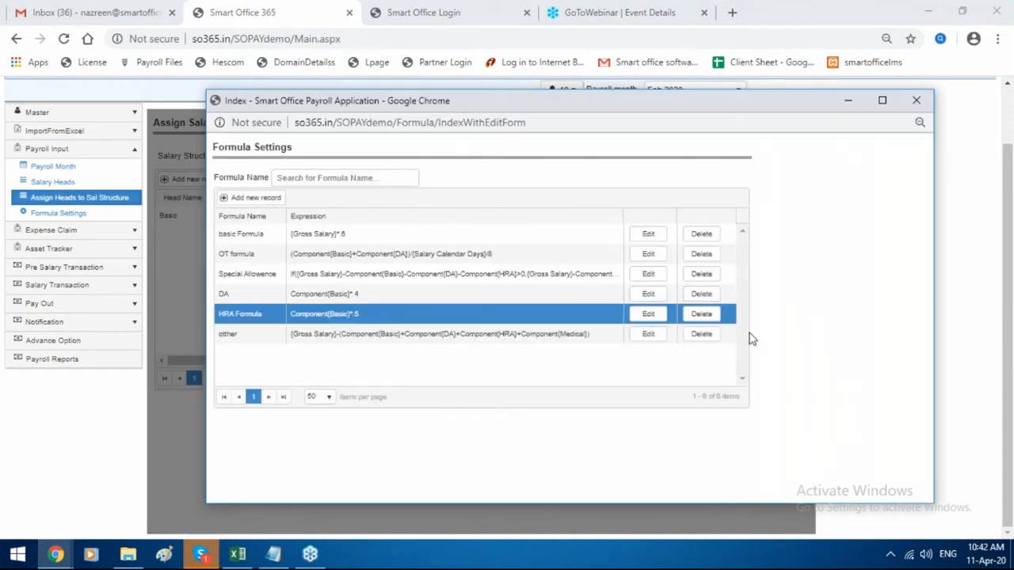
left_click(258, 198)
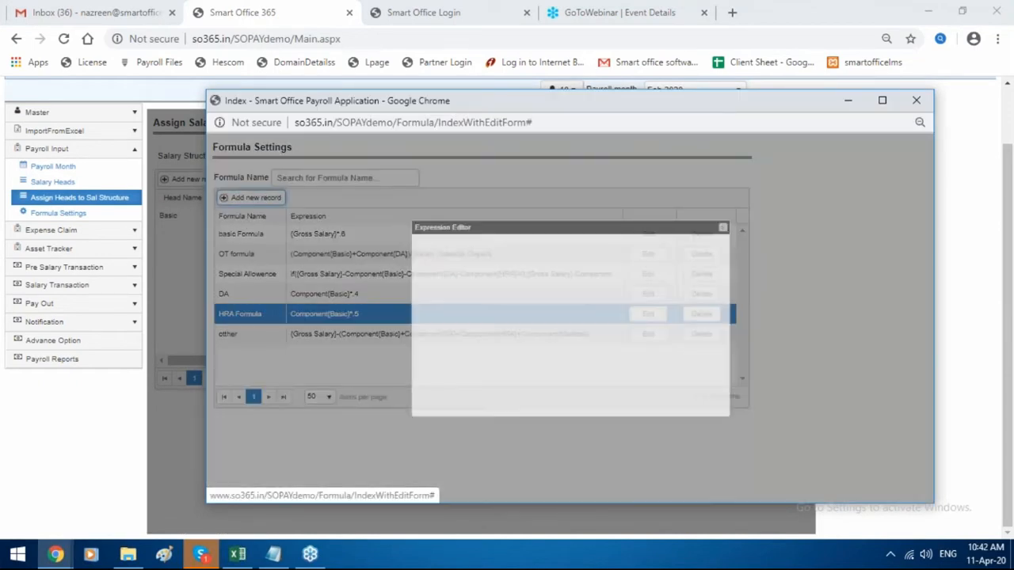
scroll(482, 302, "down", 2)
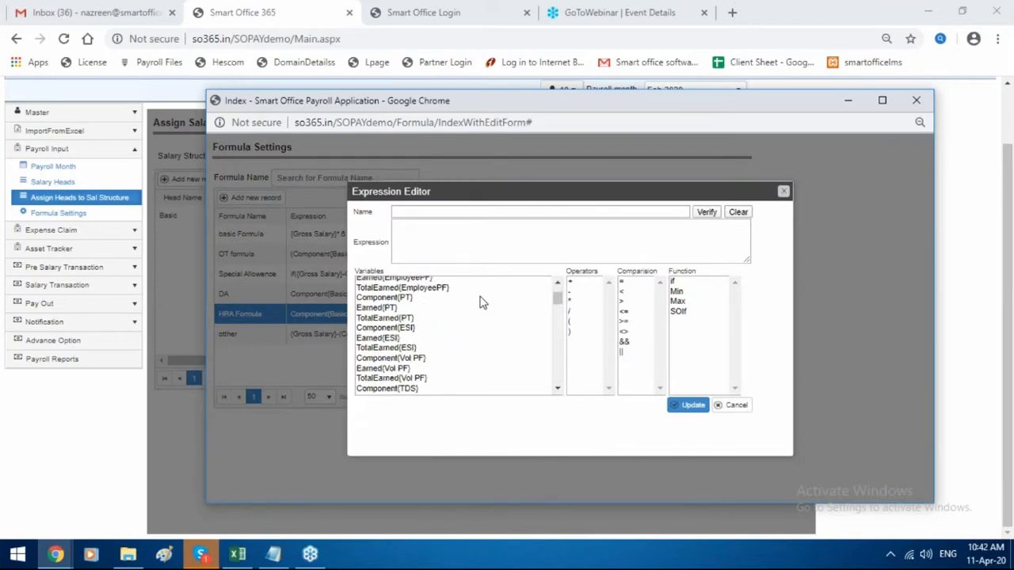
scroll(482, 302, "down", 9)
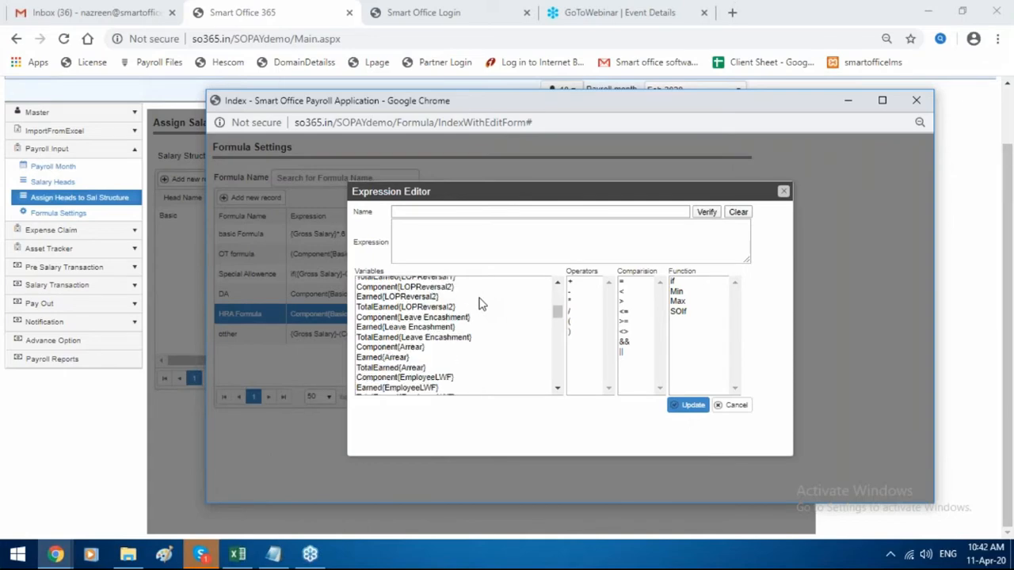
scroll(480, 302, "down", 6)
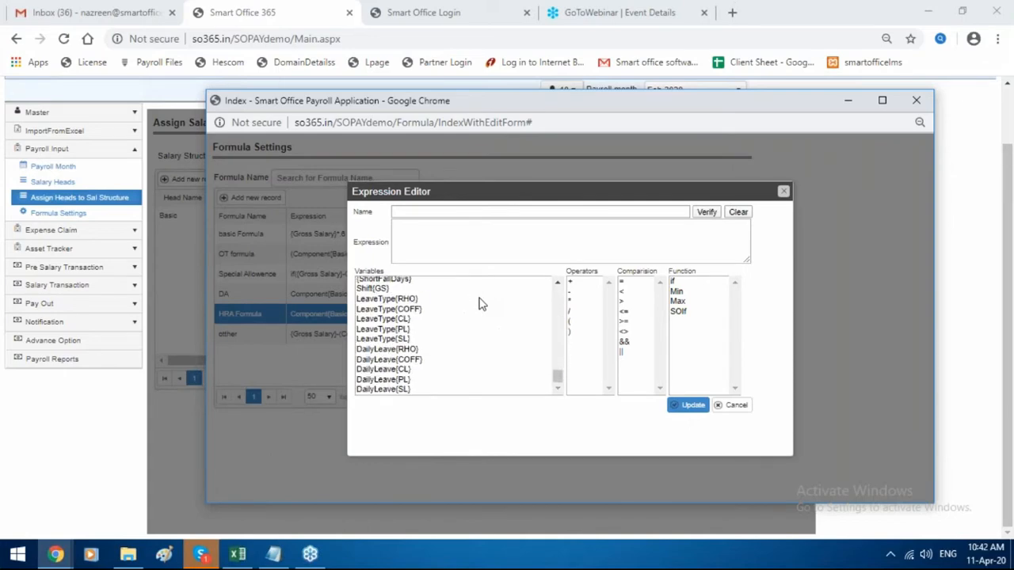
scroll(479, 302, "up", 15)
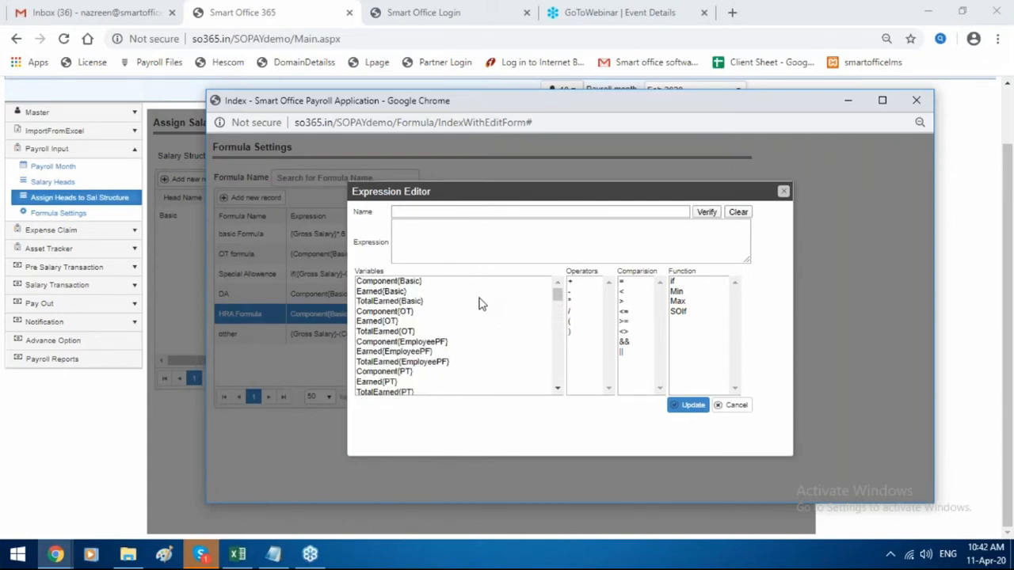
left_click_drag(707, 198, 430, 249)
left_click(524, 230)
Close the formula settings and assign HRA Formula to the HRA head.
left_click_drag(572, 103, 417, 145)
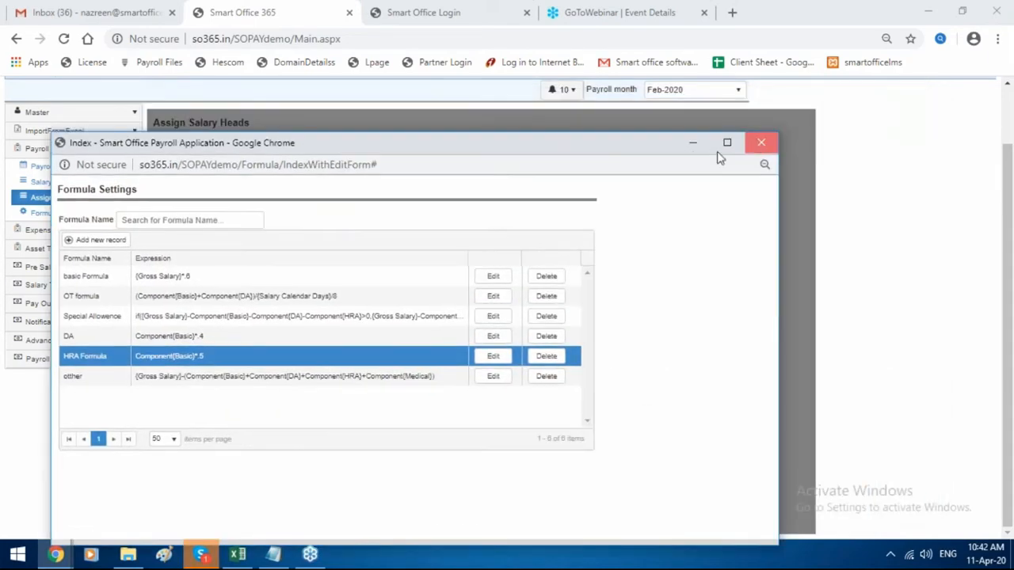
left_click(762, 143)
left_click(537, 384)
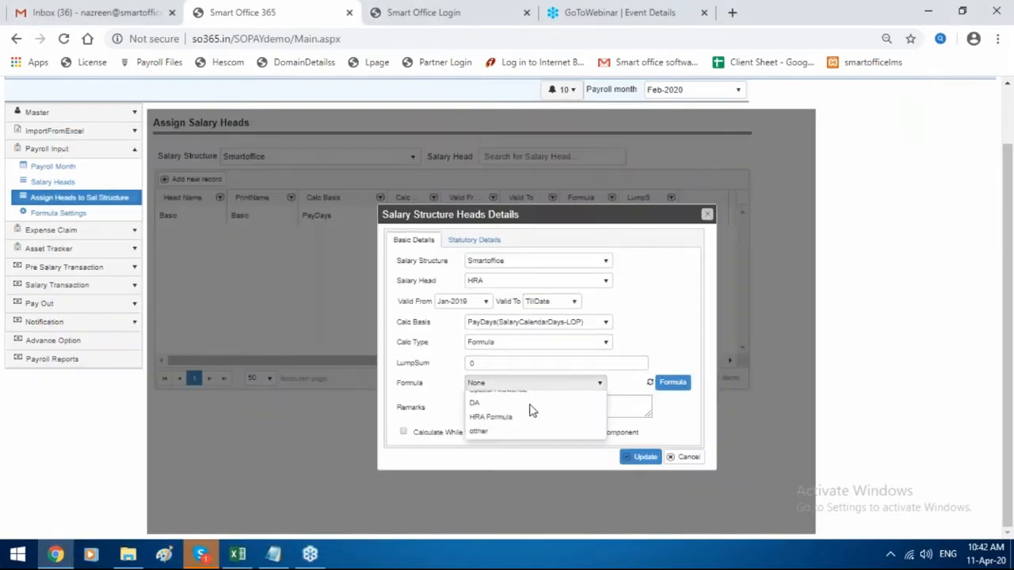
left_click(522, 469)
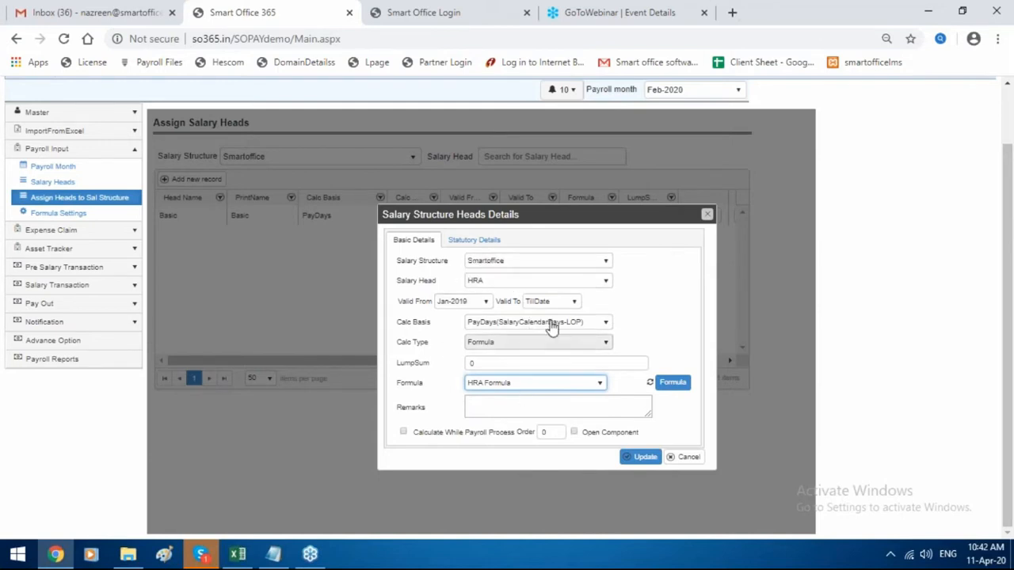
Apply ESI, keep Tax - HRA as TDS reference, and save the HRA head assignment.
left_click(491, 240)
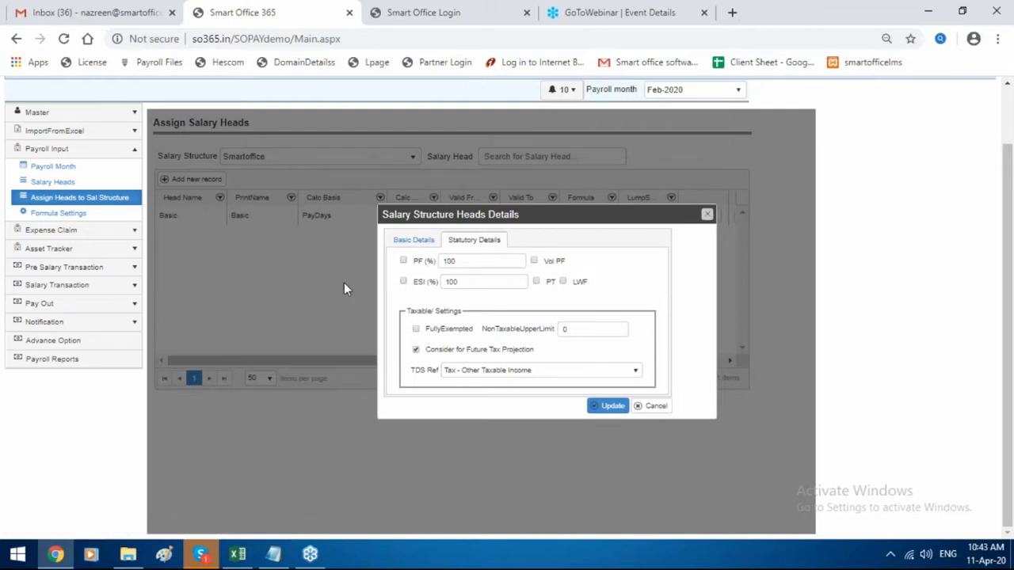
left_click(404, 283)
left_click(537, 375)
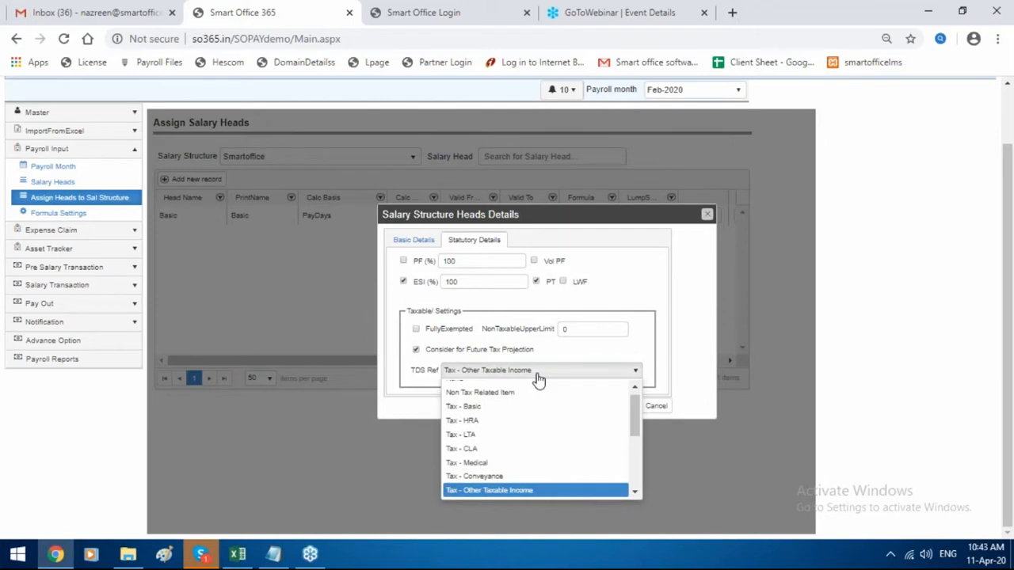
left_click(520, 422)
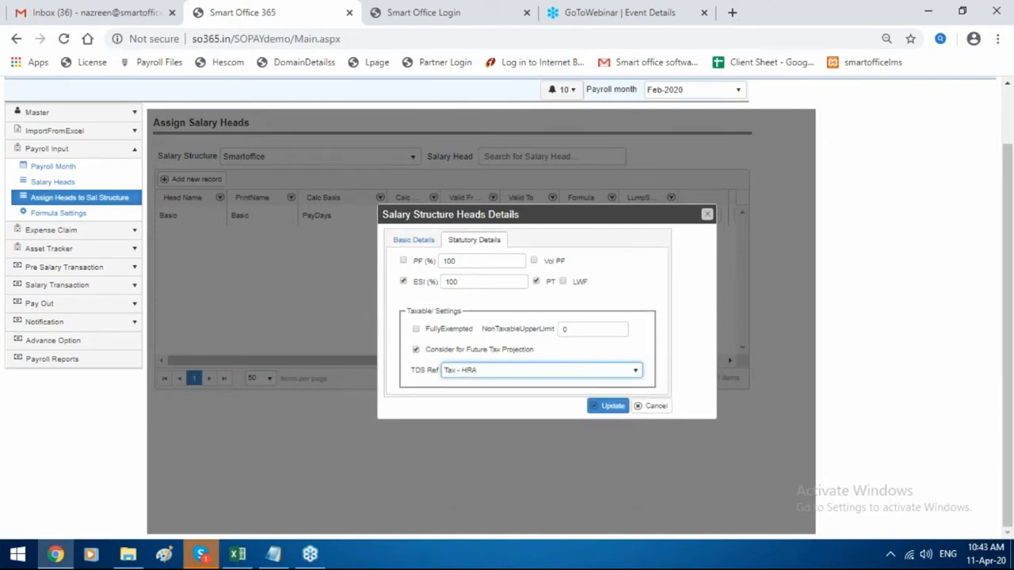
left_click(538, 370)
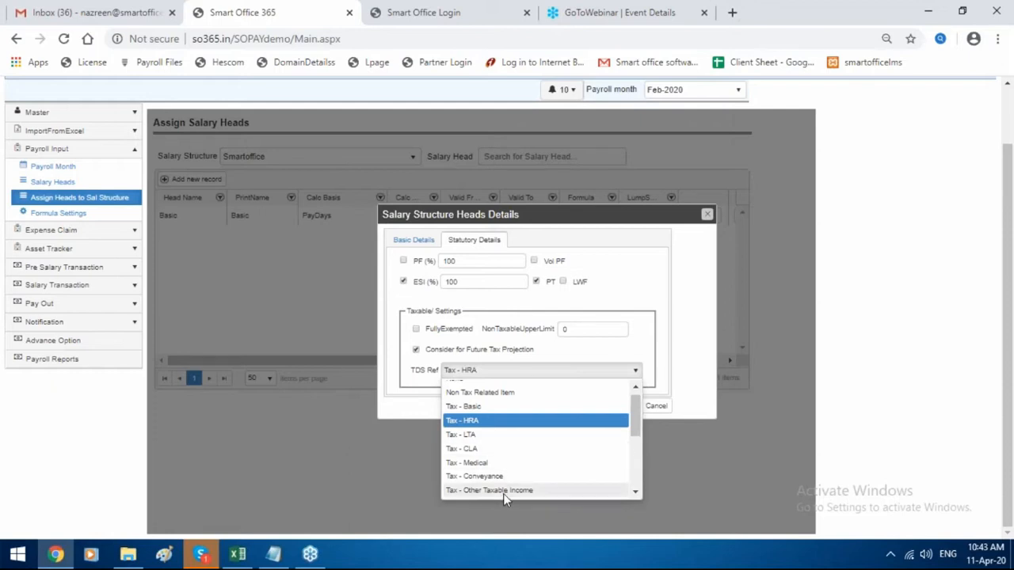
left_click(651, 292)
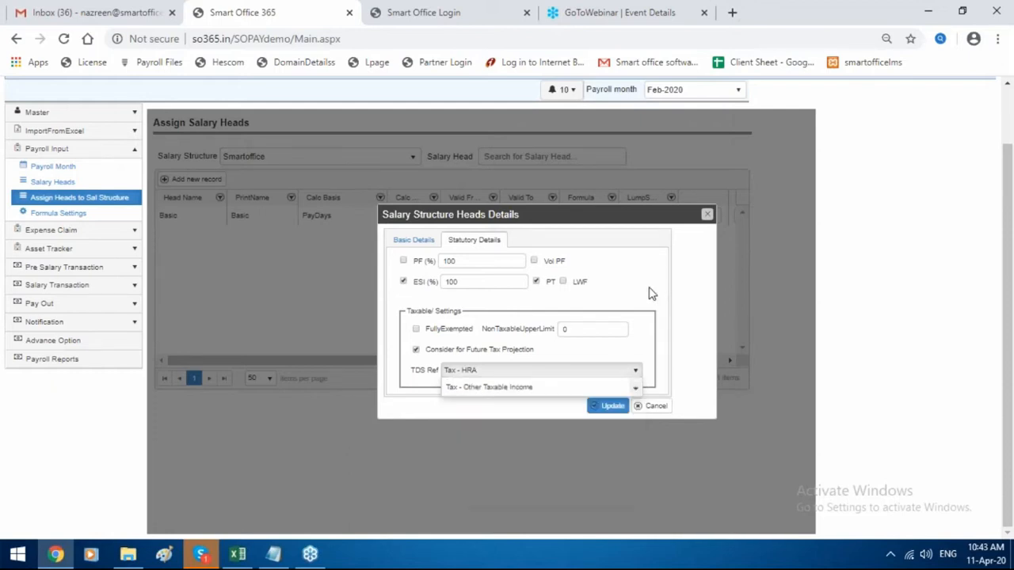
left_click(609, 407)
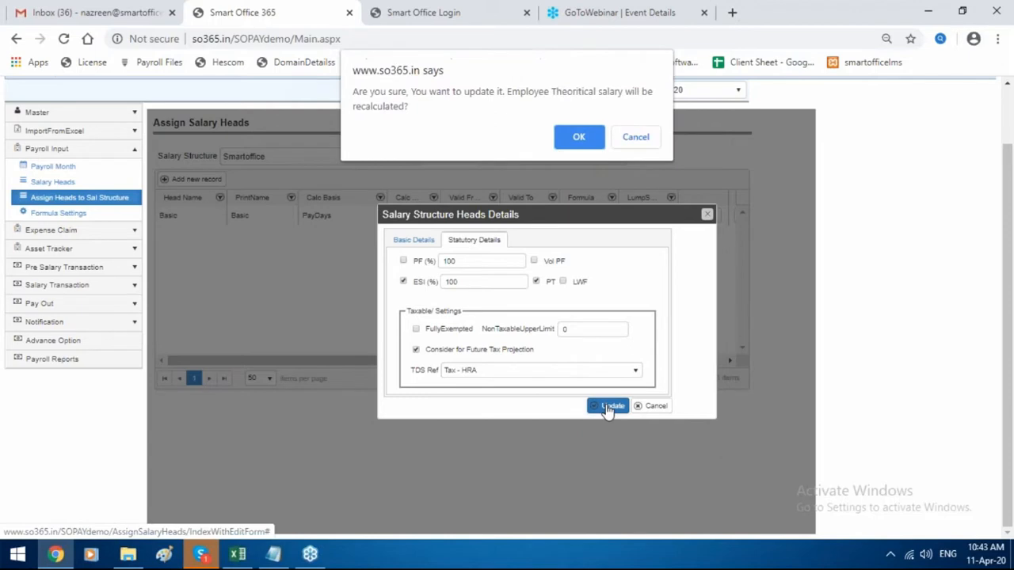
left_click(577, 139)
left_click(616, 323)
left_click(222, 182)
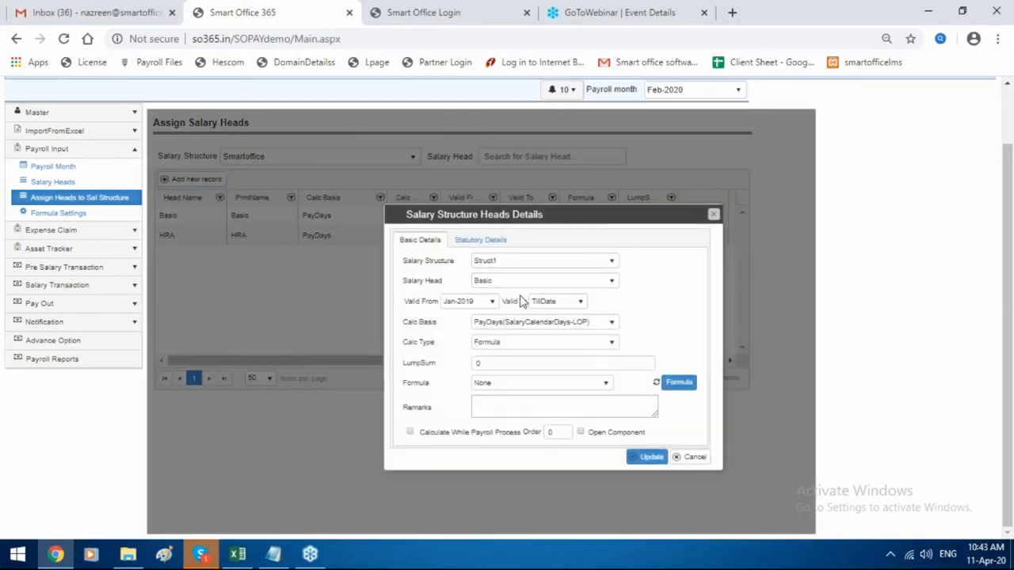
Choose Medical as the salary head with a LumpSum calculation of 1250.
left_click(527, 280)
scroll(525, 323, "down", 3)
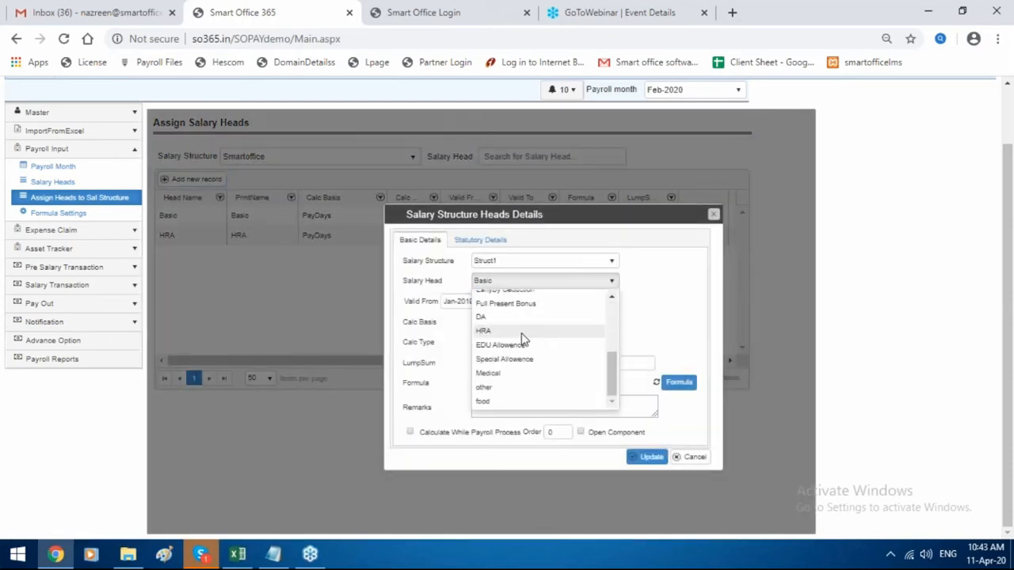
left_click(525, 376)
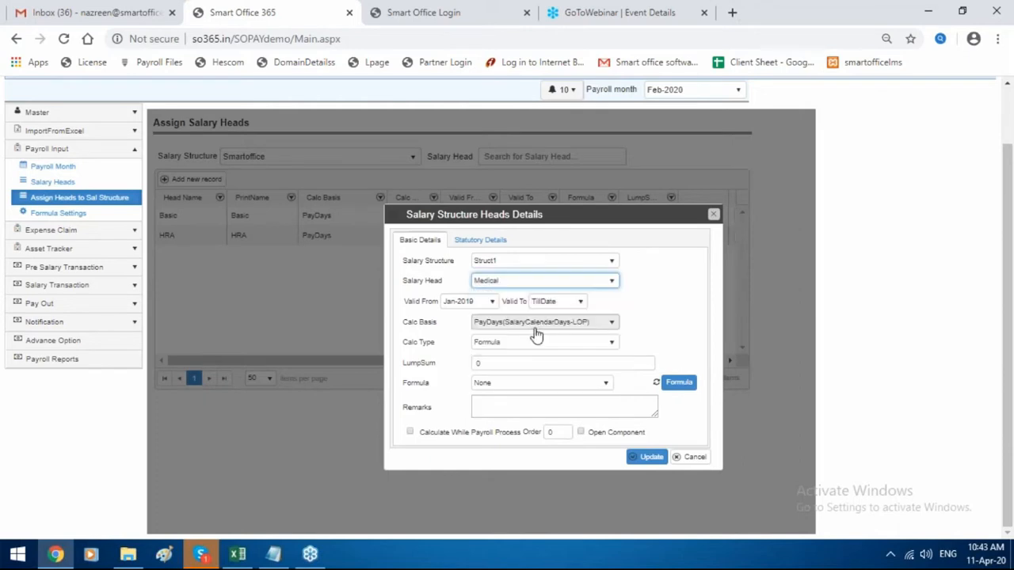
left_click(537, 343)
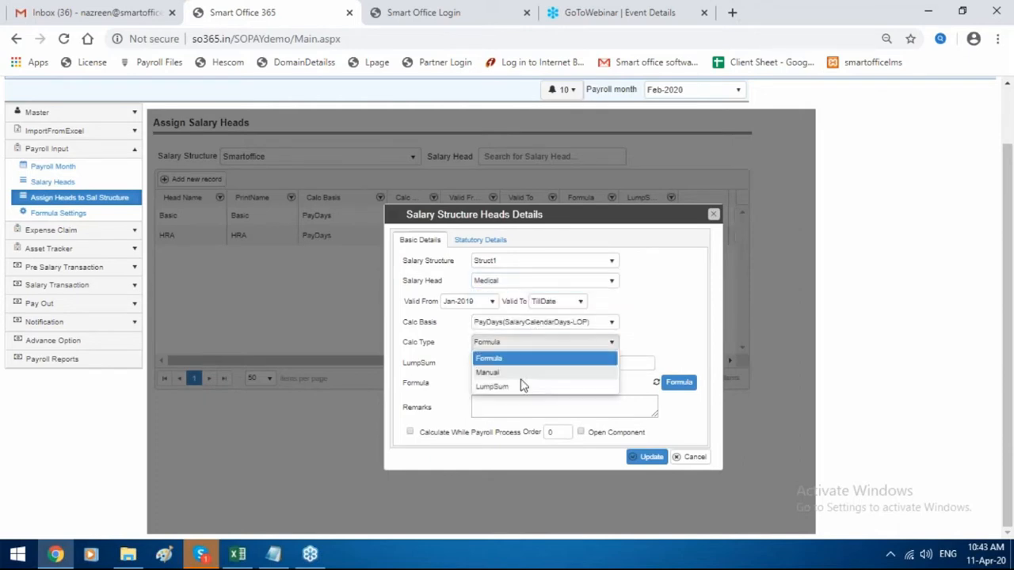
left_click(520, 387)
left_click(520, 363)
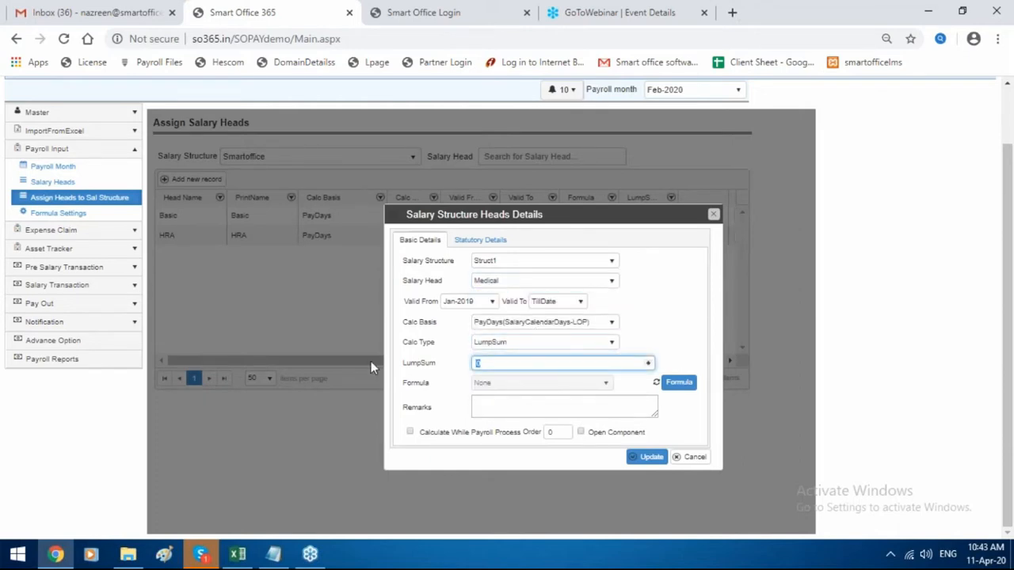
type("1250")
Apply ESI and PT with Tax - Medical as TDS reference and attempt saving.
left_click(511, 240)
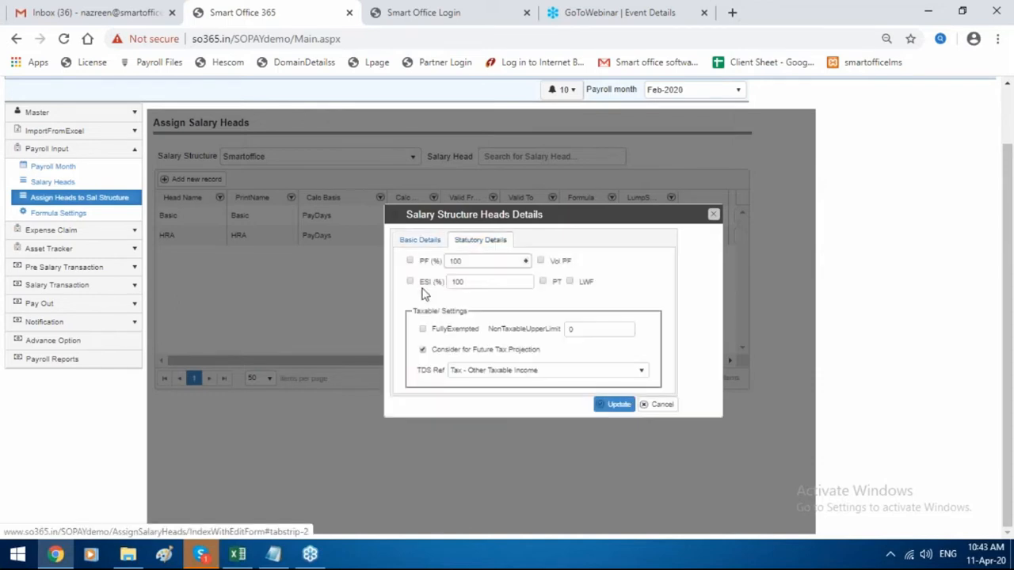
left_click(412, 282)
left_click(542, 282)
left_click(537, 371)
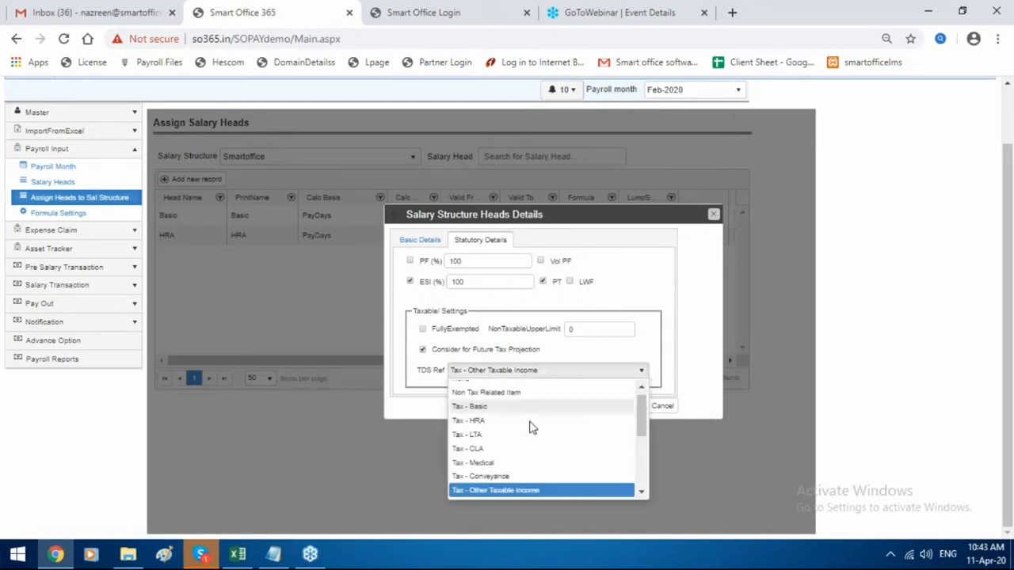
left_click(529, 464)
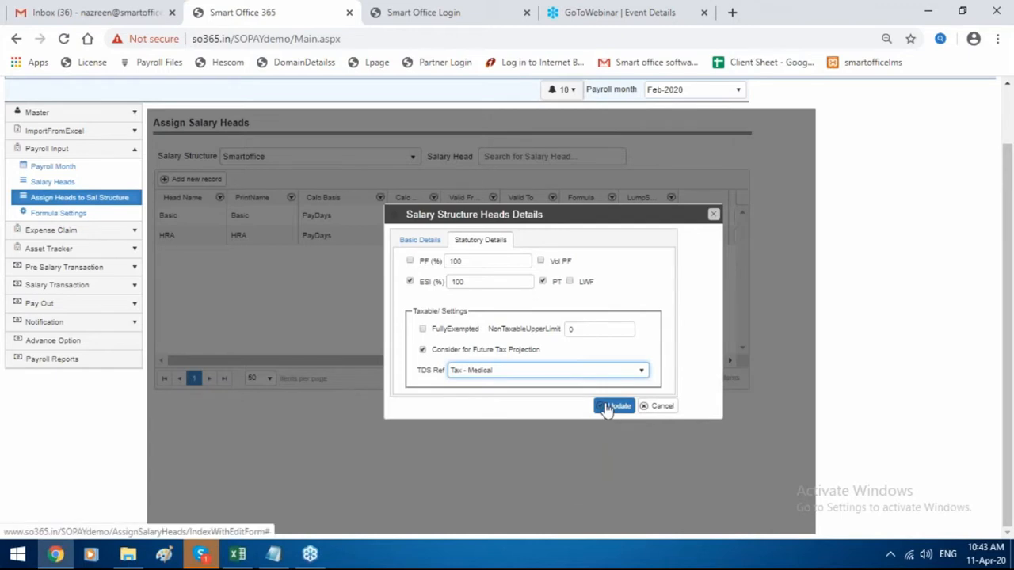
left_click(610, 406)
left_click(580, 136)
left_click(668, 321)
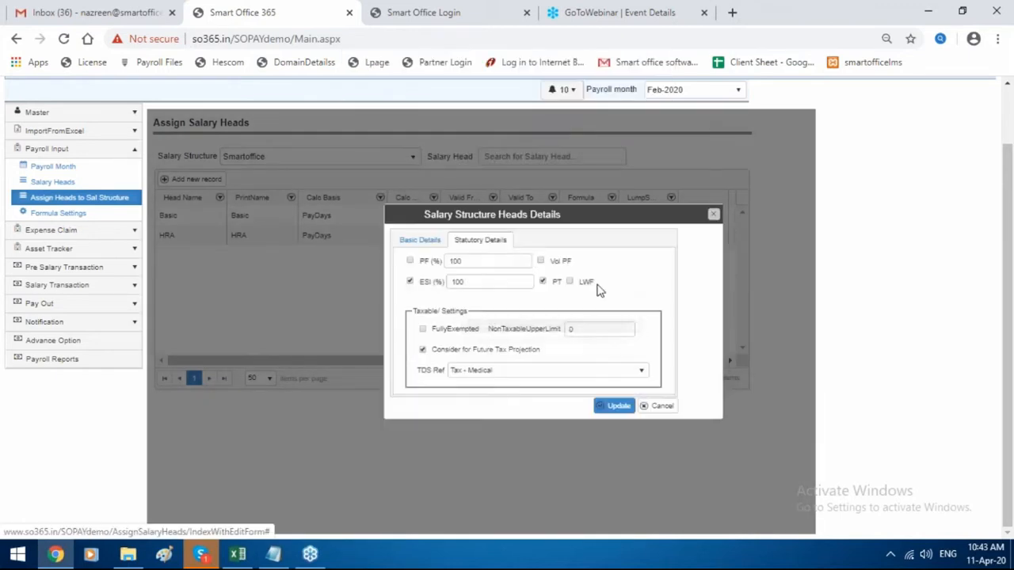
Set the record's structure to Smartoffice and save the Medical head successfully.
left_click(421, 240)
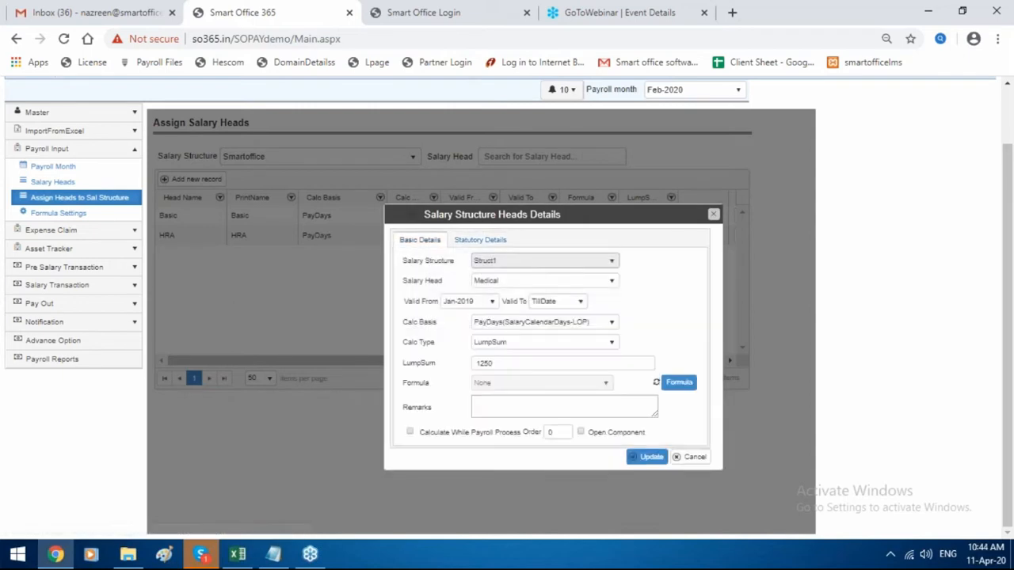
left_click(544, 262)
left_click(536, 320)
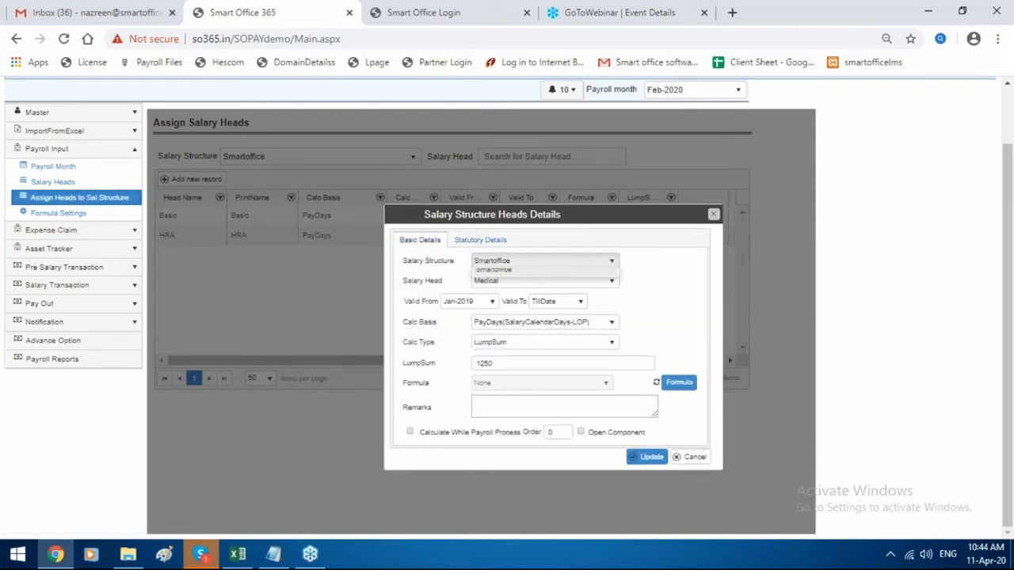
left_click(480, 239)
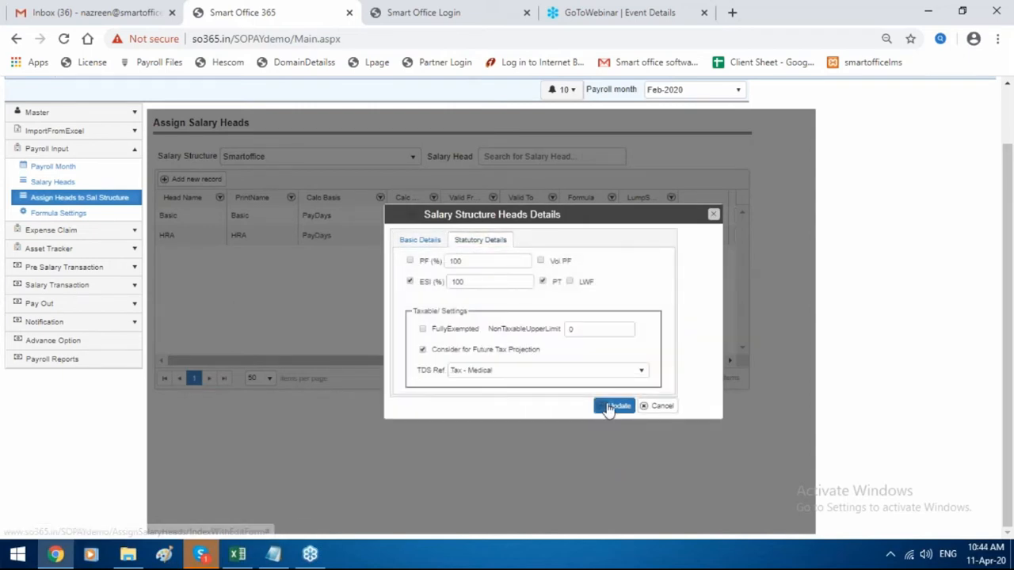
left_click(617, 405)
left_click(579, 136)
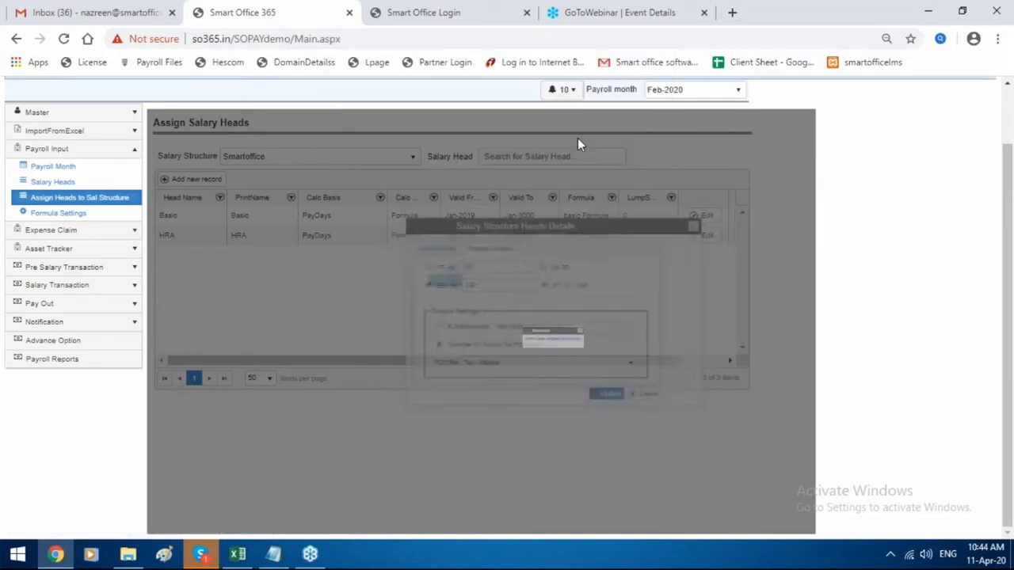
left_click(614, 321)
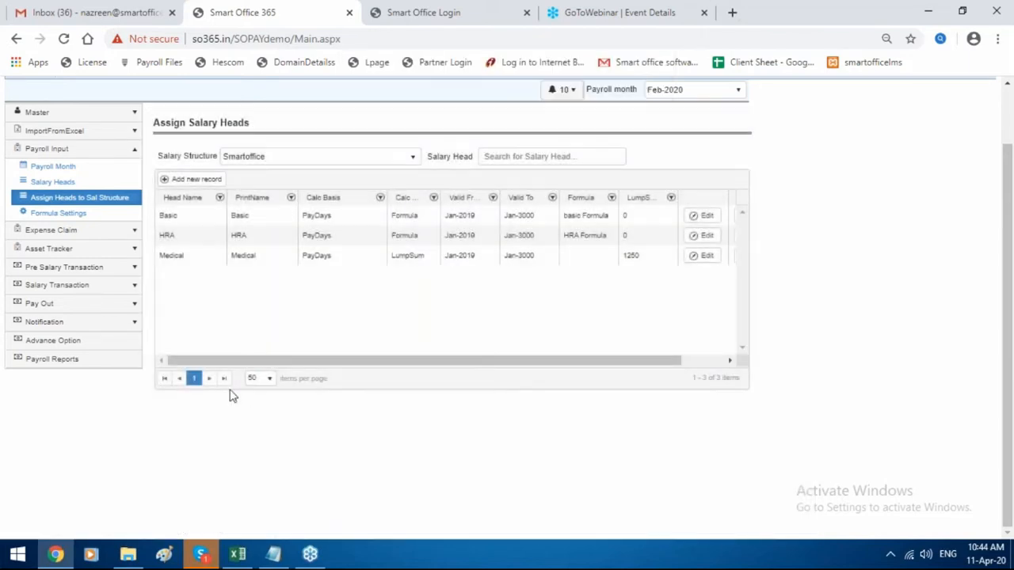
Add a DA head to Smartoffice with Manual calculation and Carry Forward ticked.
left_click(182, 179)
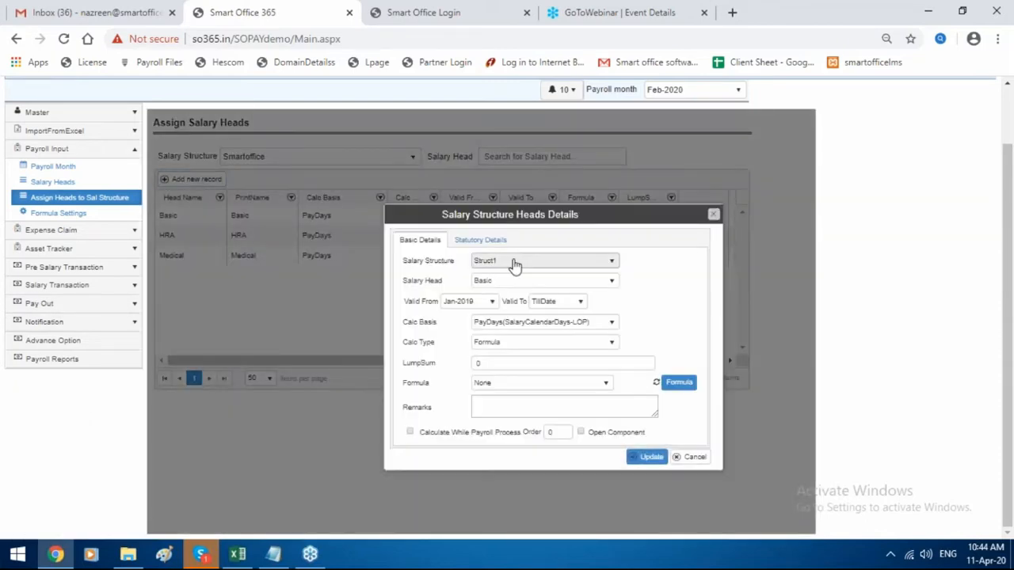
left_click(516, 261)
left_click(514, 317)
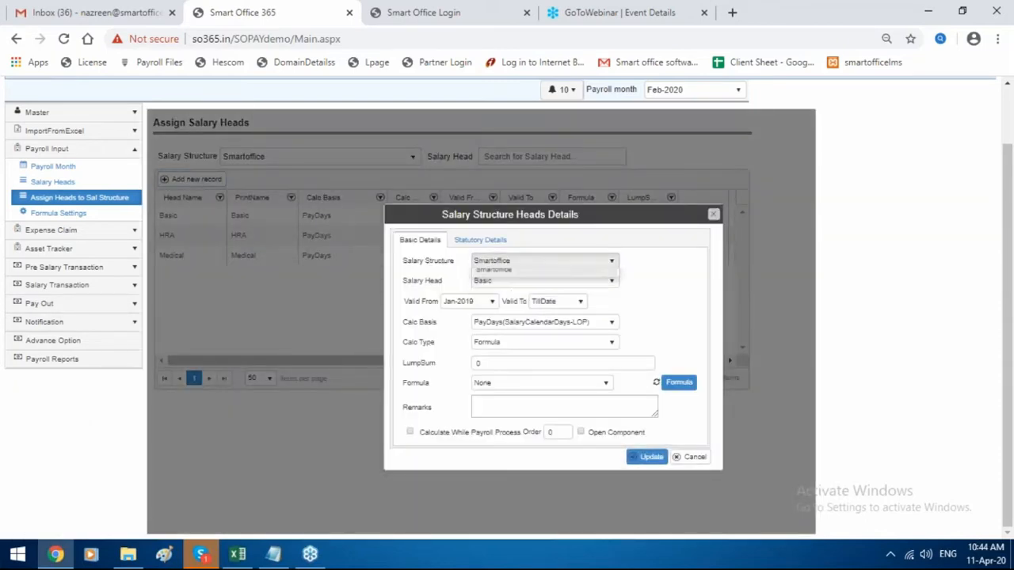
scroll(518, 367, "down", 2)
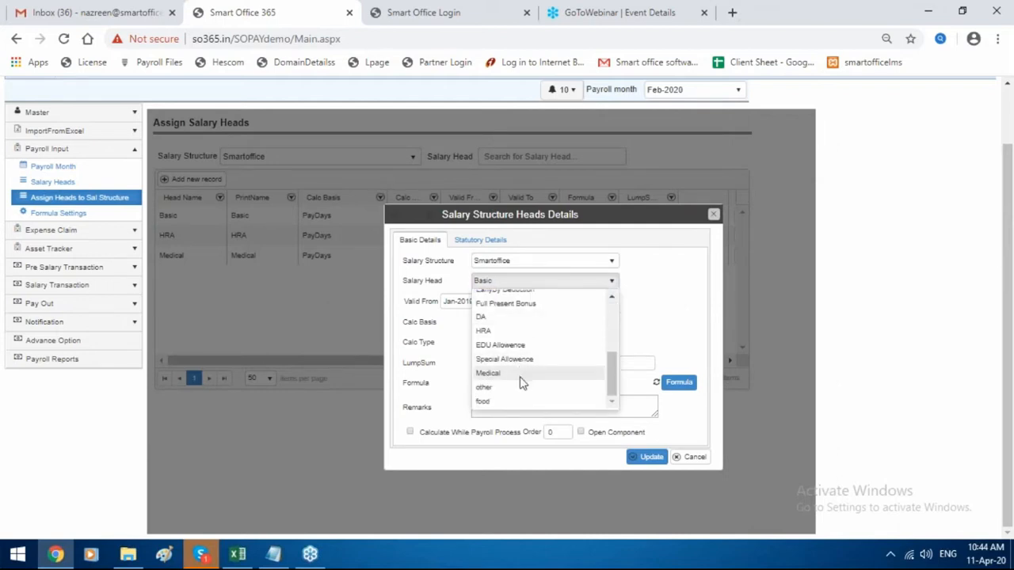
scroll(521, 352, "up", 2)
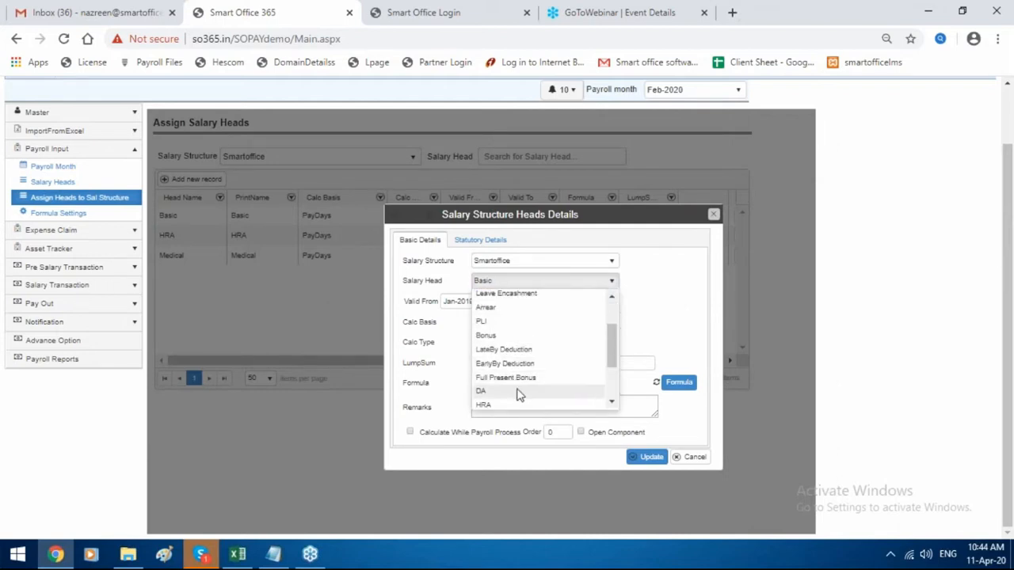
left_click(519, 393)
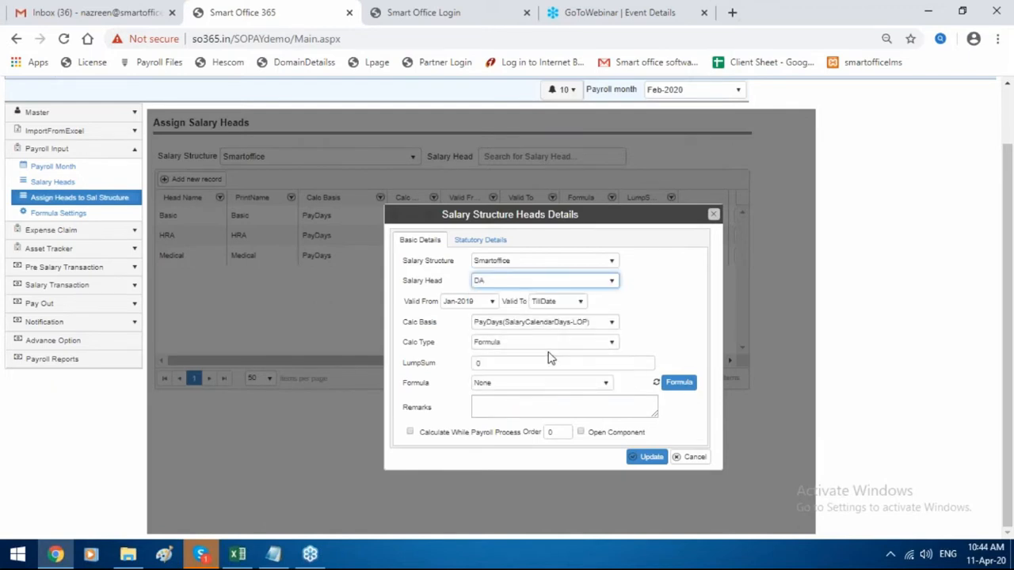
left_click(553, 344)
left_click(493, 370)
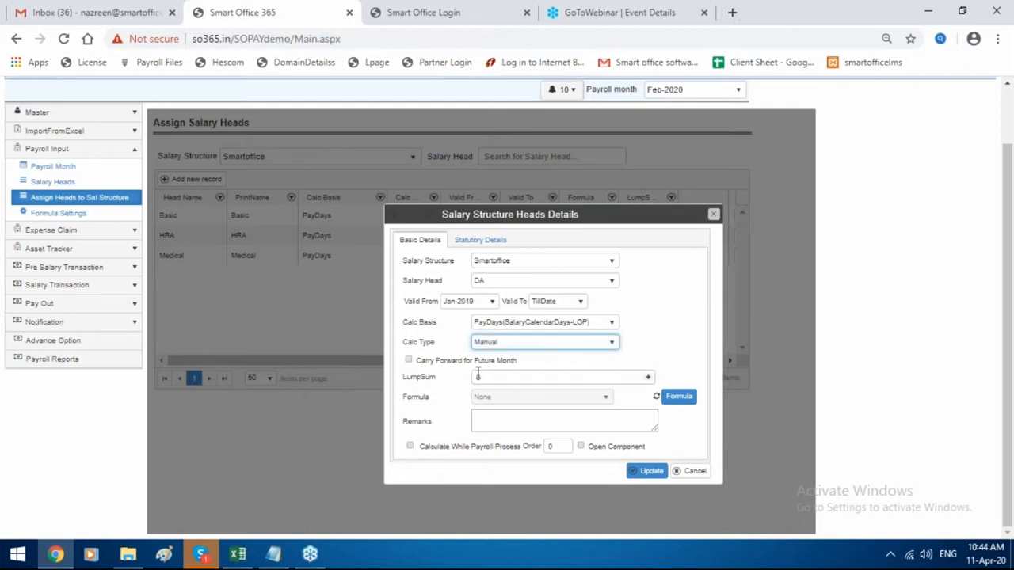
left_click(409, 361)
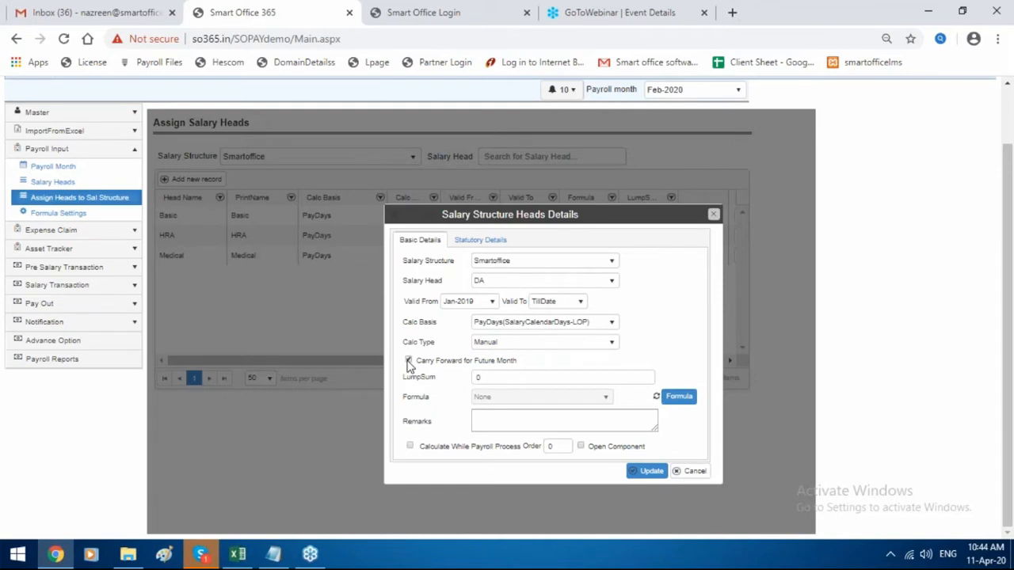
Apply ESI and PT, set TDS reference Tax - DA, and save the DA head.
left_click(485, 243)
left_click(409, 281)
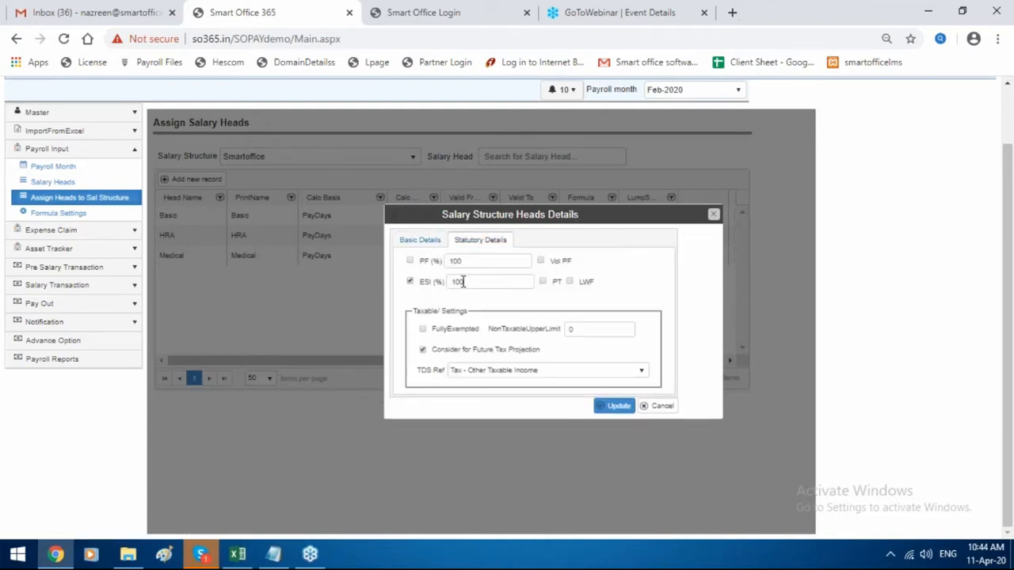
left_click(544, 282)
left_click(539, 374)
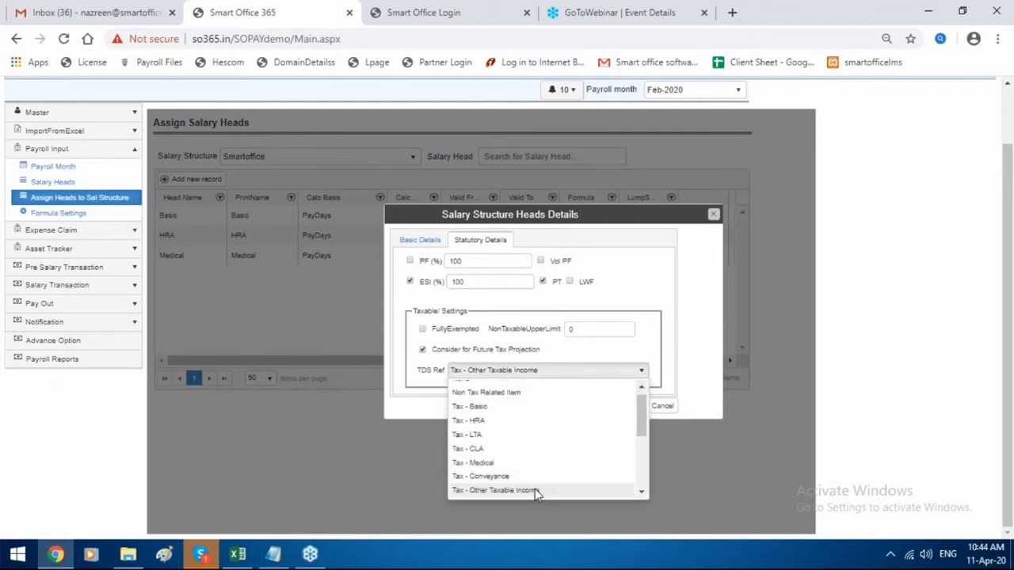
scroll(523, 435, "down", 3)
scroll(523, 434, "up", 10)
scroll(522, 510, "down", 3)
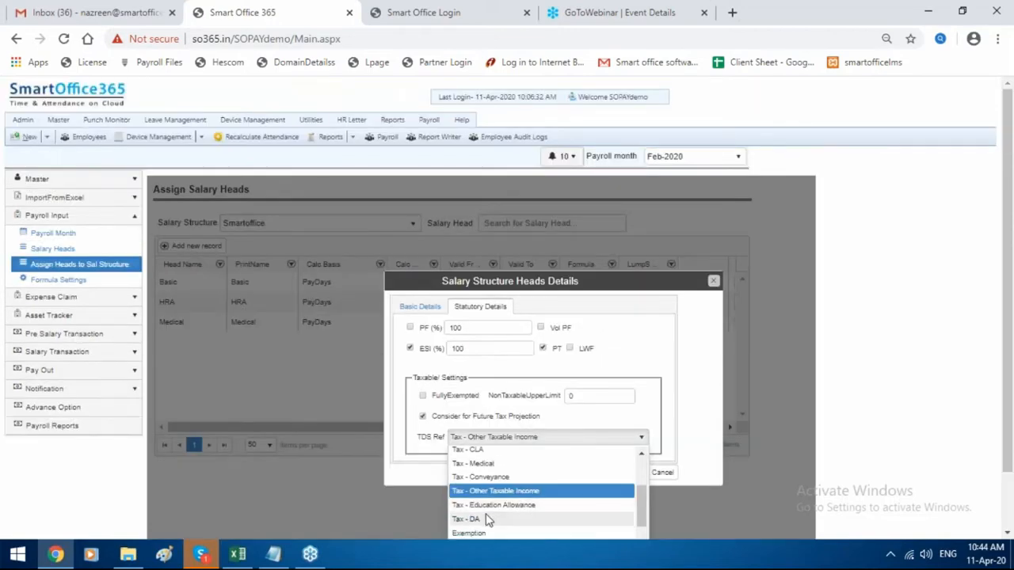
left_click(486, 519)
left_click(611, 474)
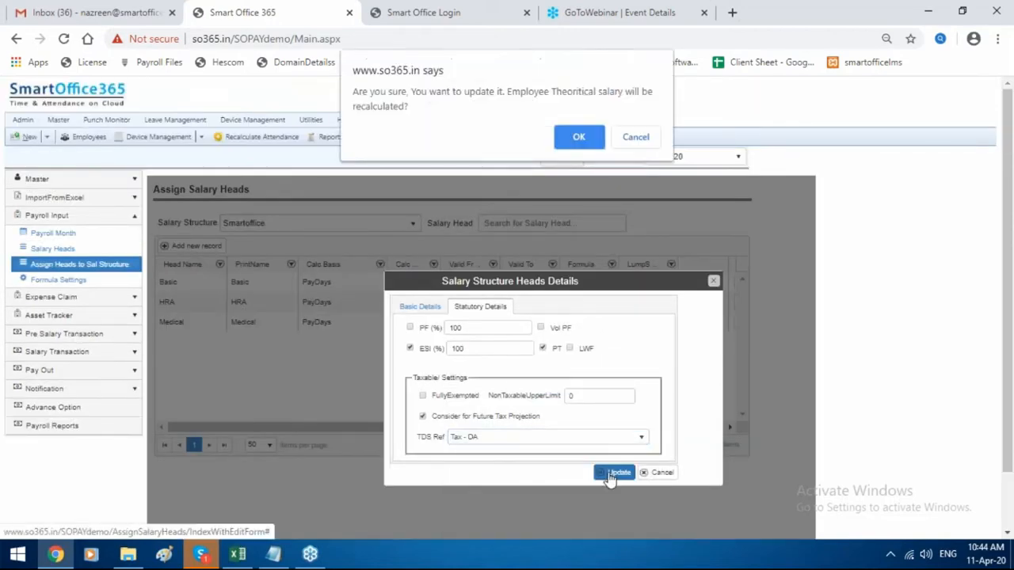
left_click(579, 138)
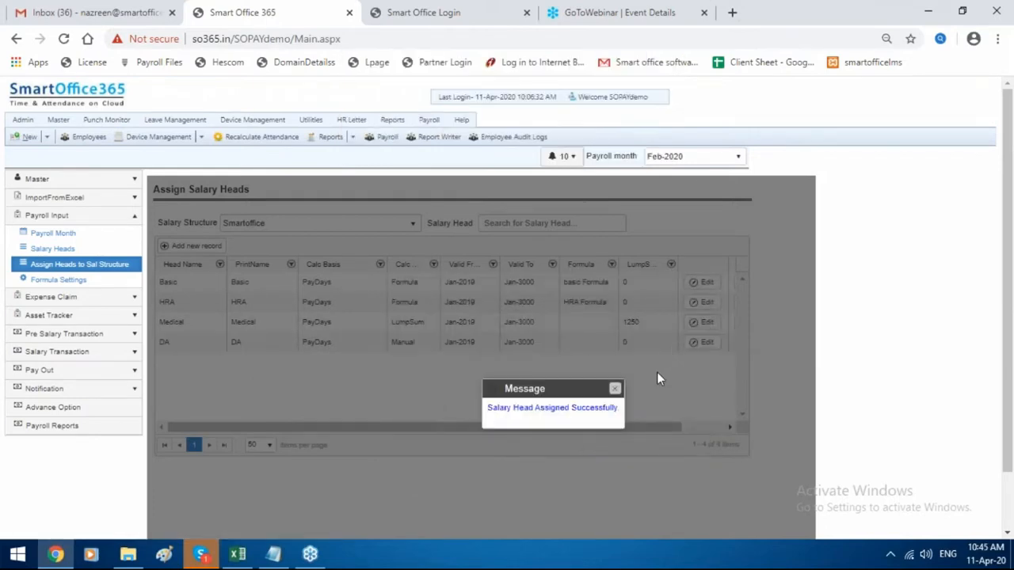
left_click(615, 388)
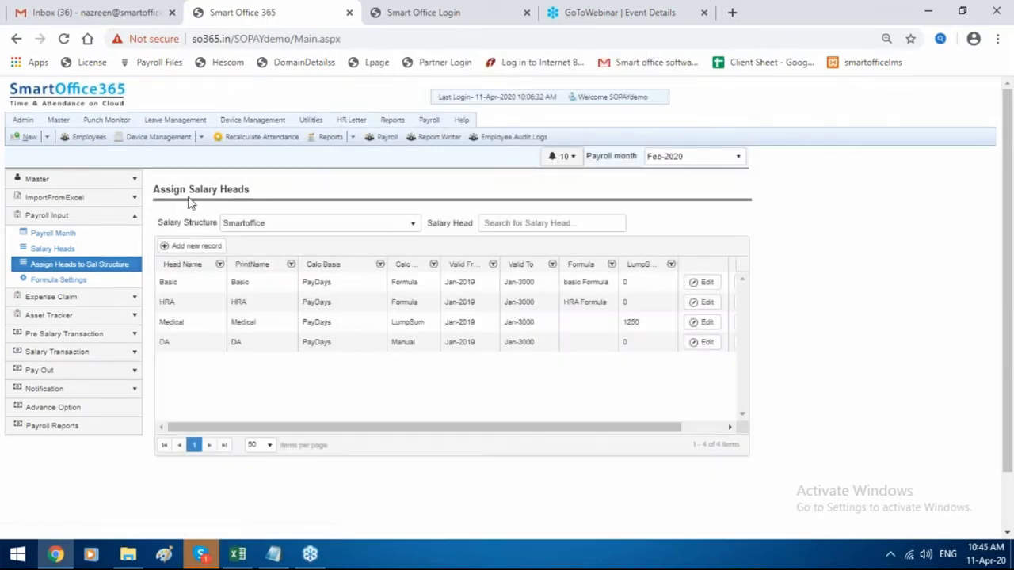
Add the other head to Smartoffice using the 'other' formula.
left_click(216, 247)
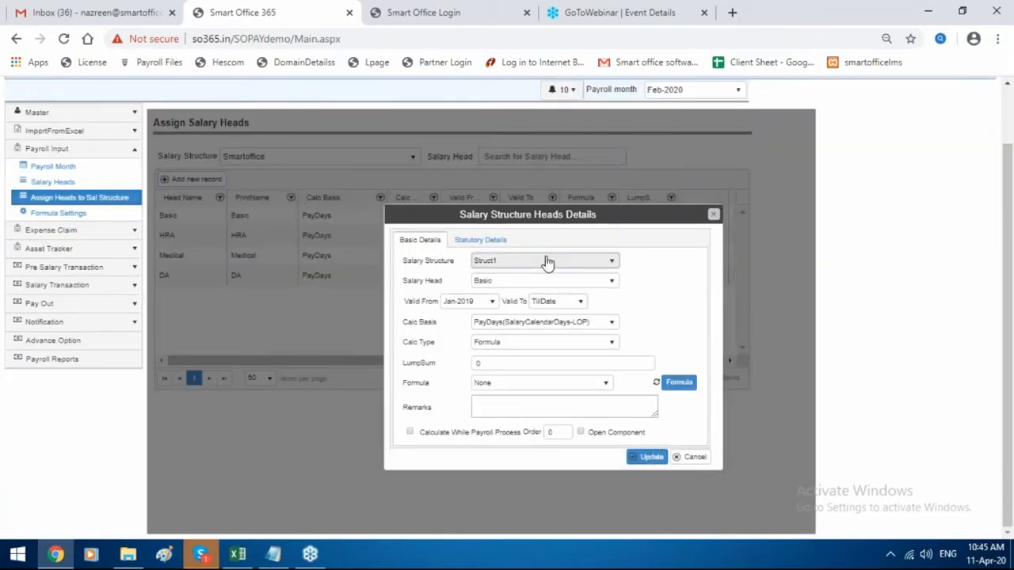
left_click(547, 262)
left_click(540, 318)
left_click(539, 281)
scroll(532, 348, "down", 5)
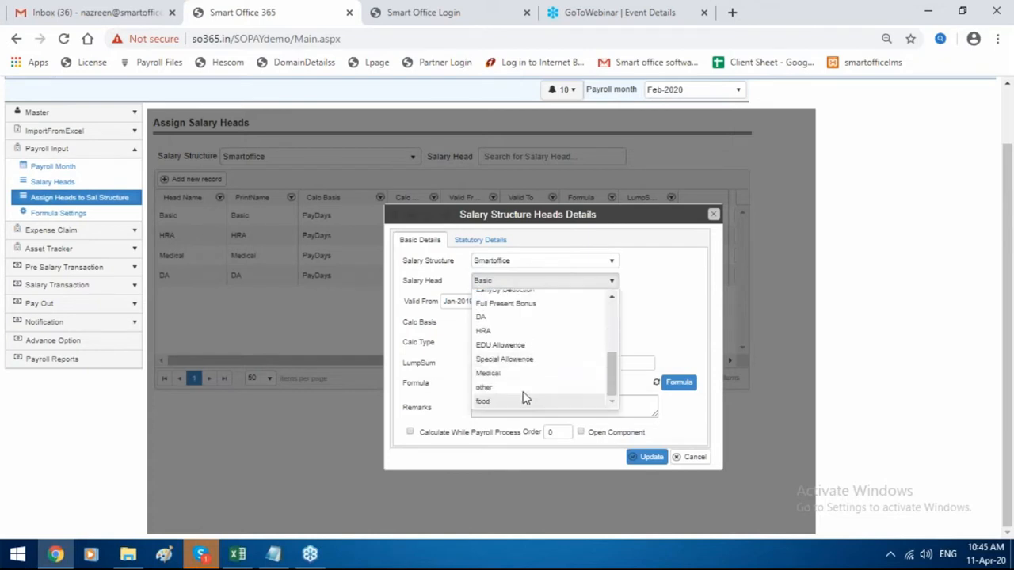
left_click(533, 387)
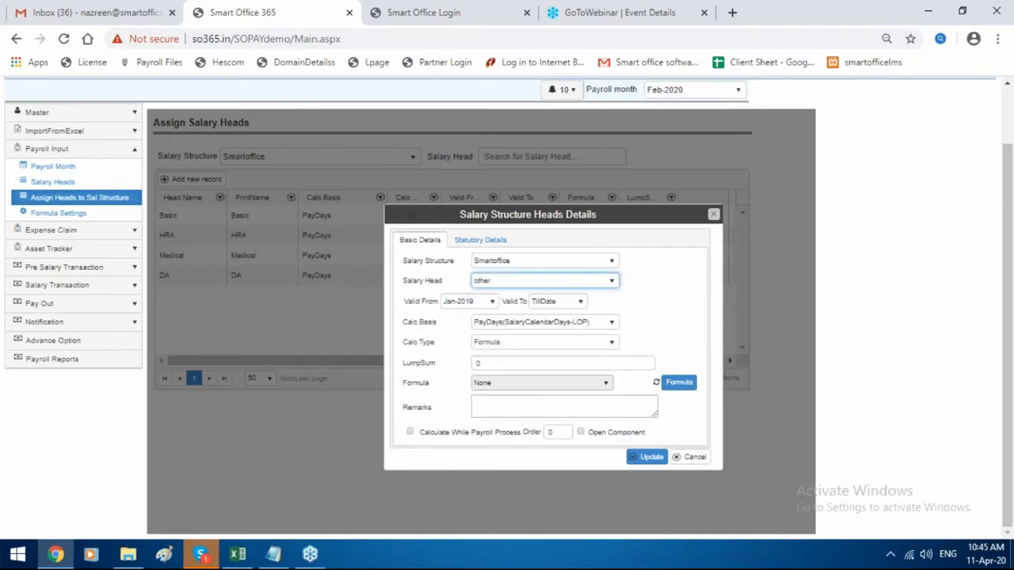
left_click(539, 382)
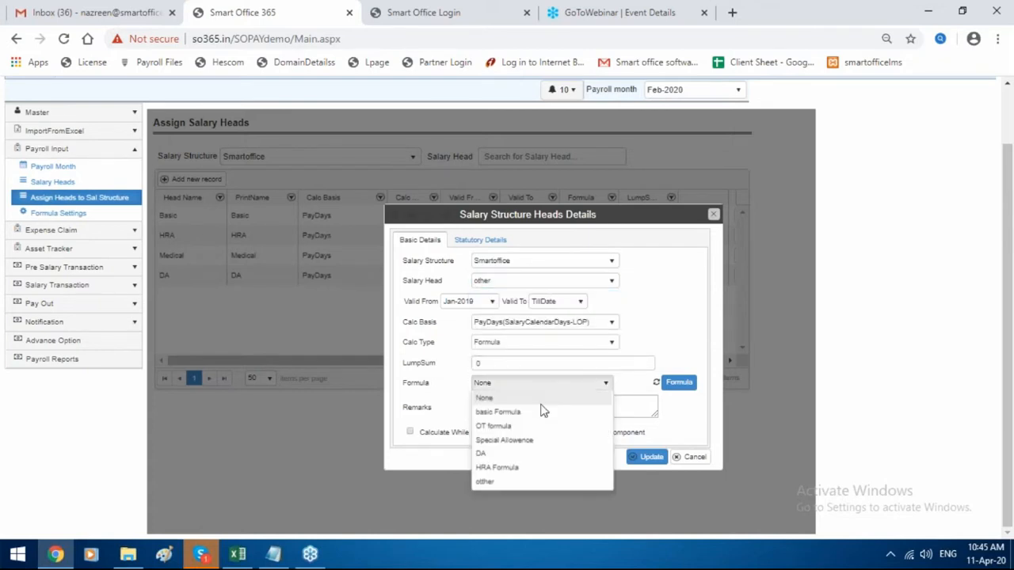
left_click(537, 483)
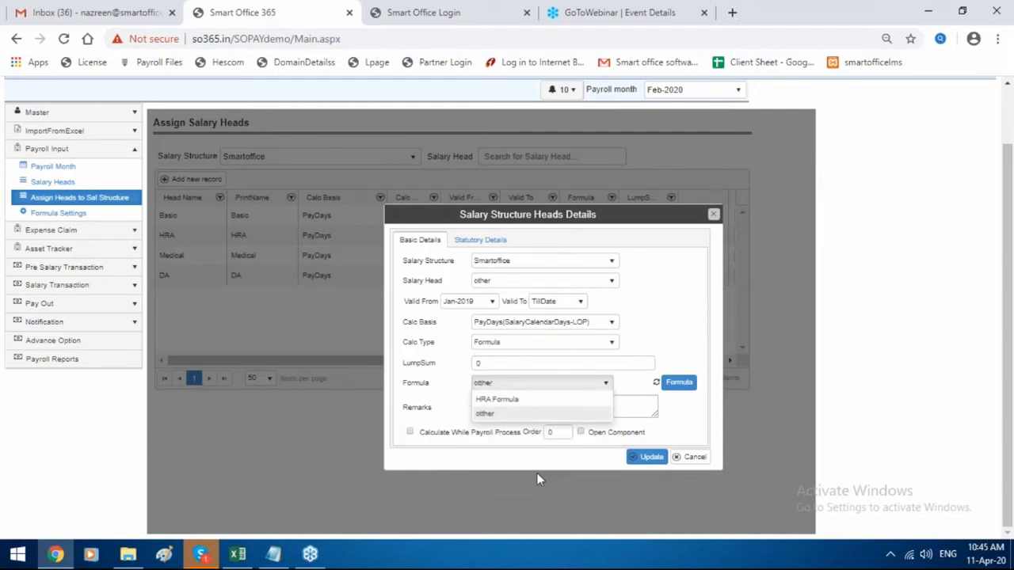
Make the other head subject to ESI and PT and save the assignment.
left_click(507, 243)
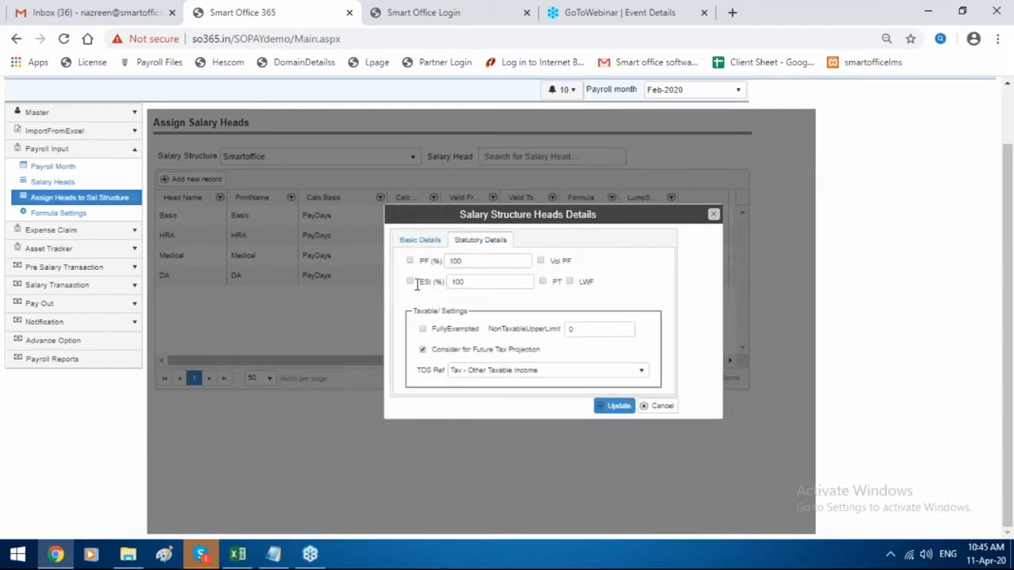
left_click(410, 282)
left_click(543, 282)
left_click(516, 378)
left_click(614, 405)
left_click(579, 140)
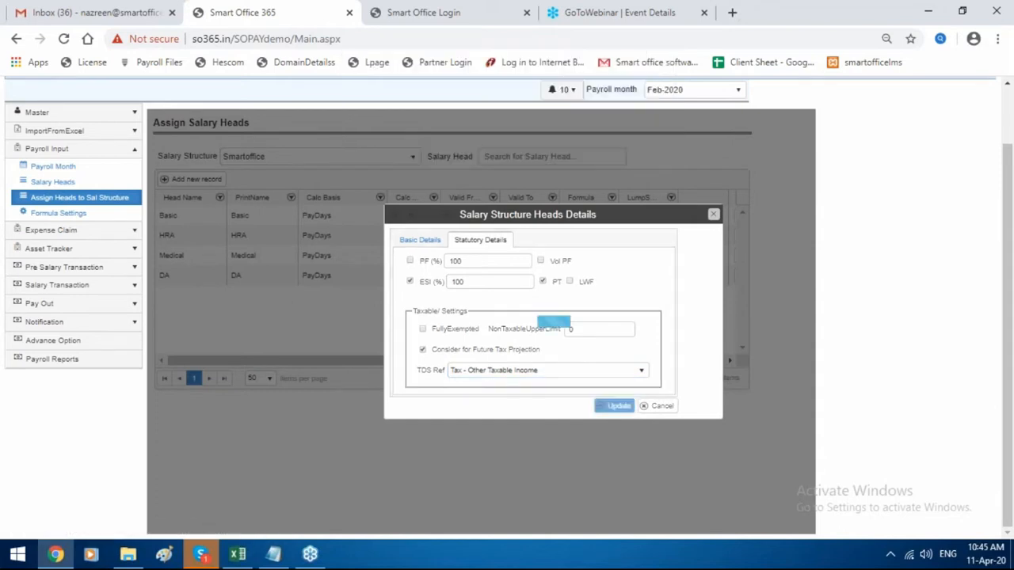
left_click(616, 322)
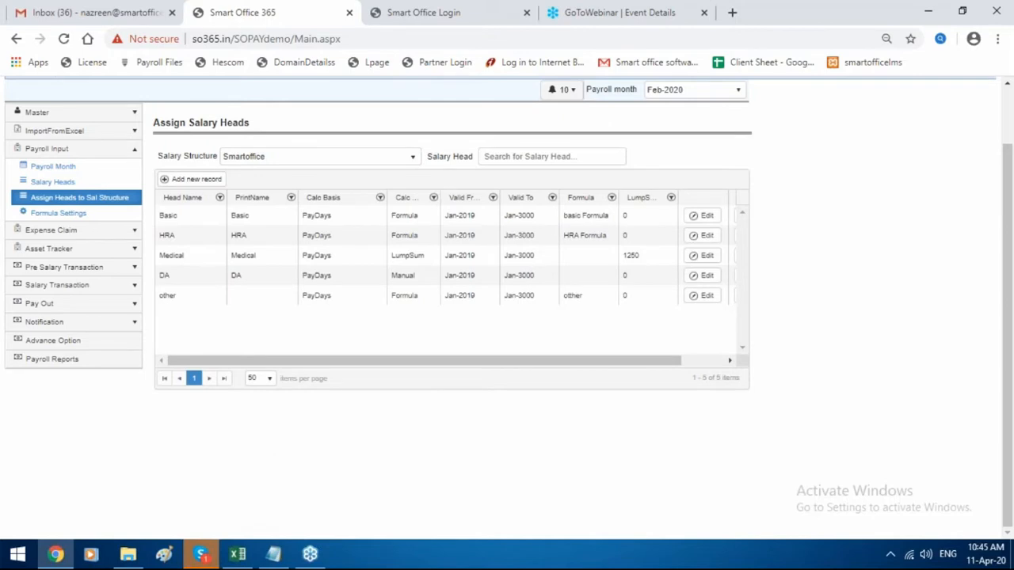
scroll(454, 172, "up", 2)
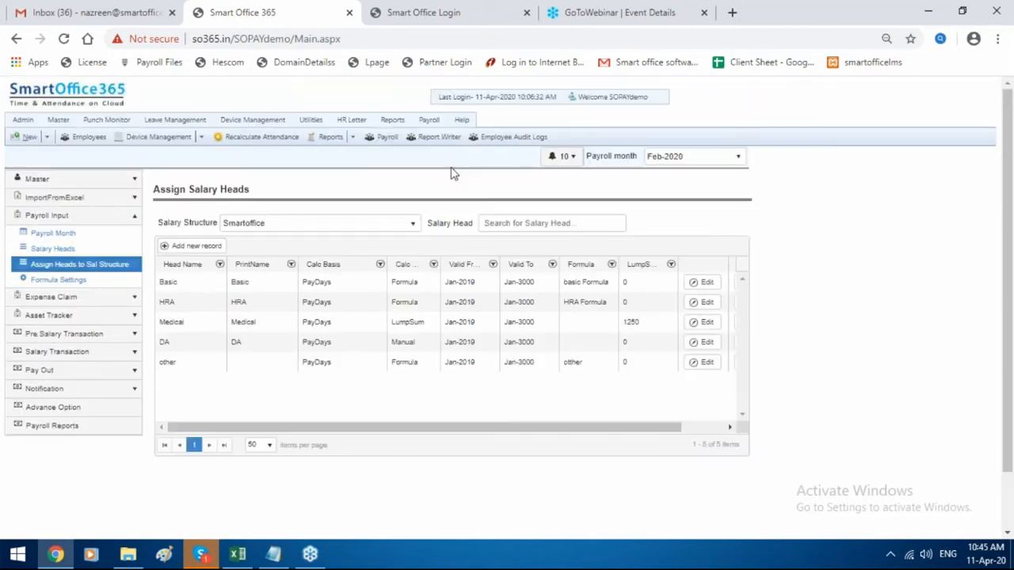
From Payroll > Employees, open employee 1's Employee Details for editing.
left_click(428, 120)
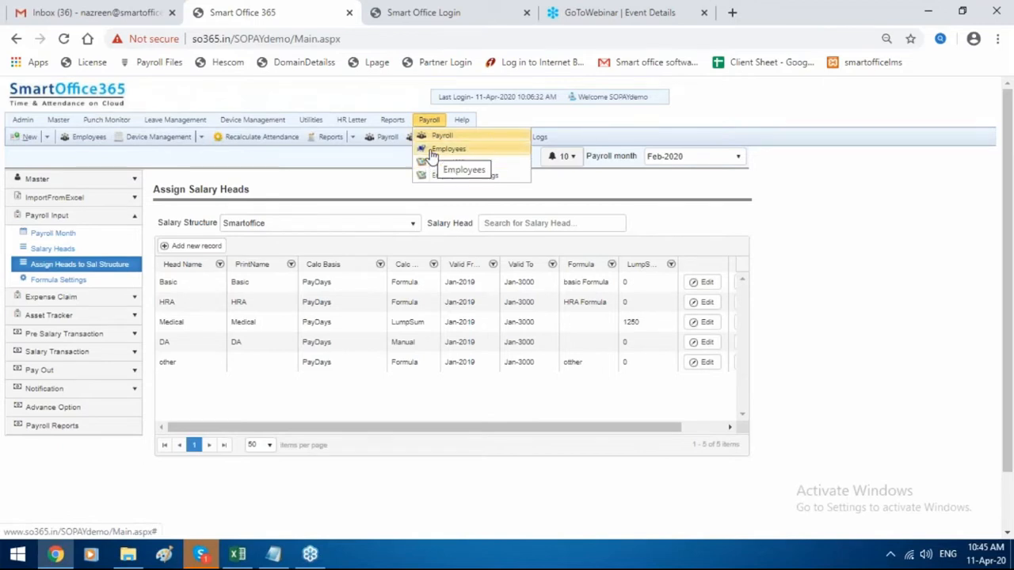
left_click(433, 150)
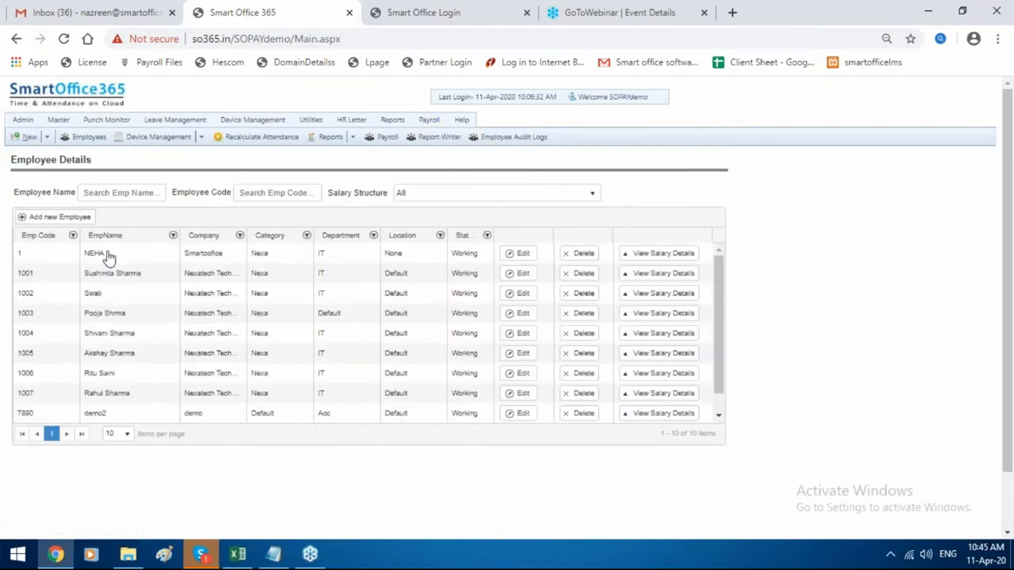
left_click(108, 255)
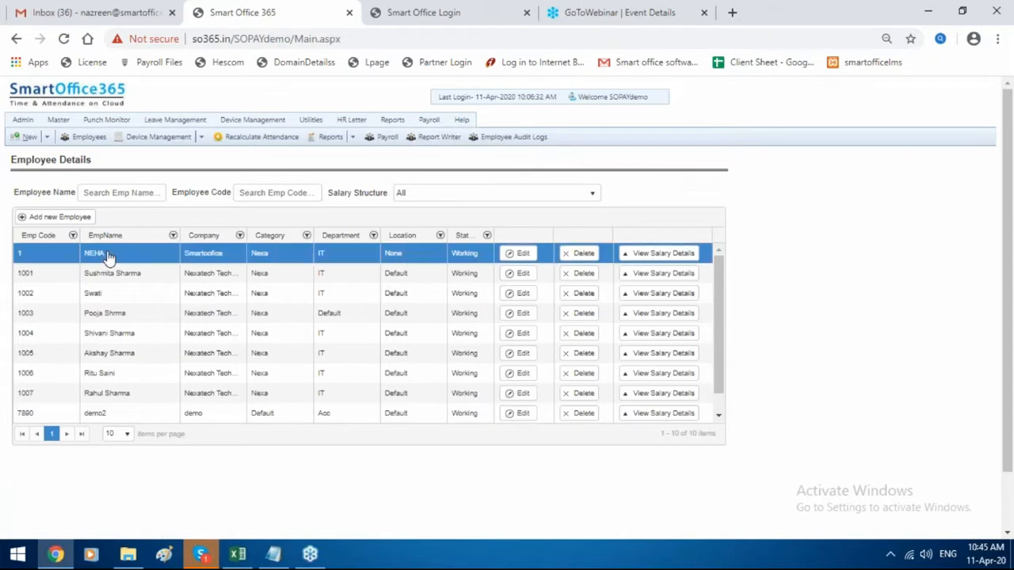
left_click(520, 253)
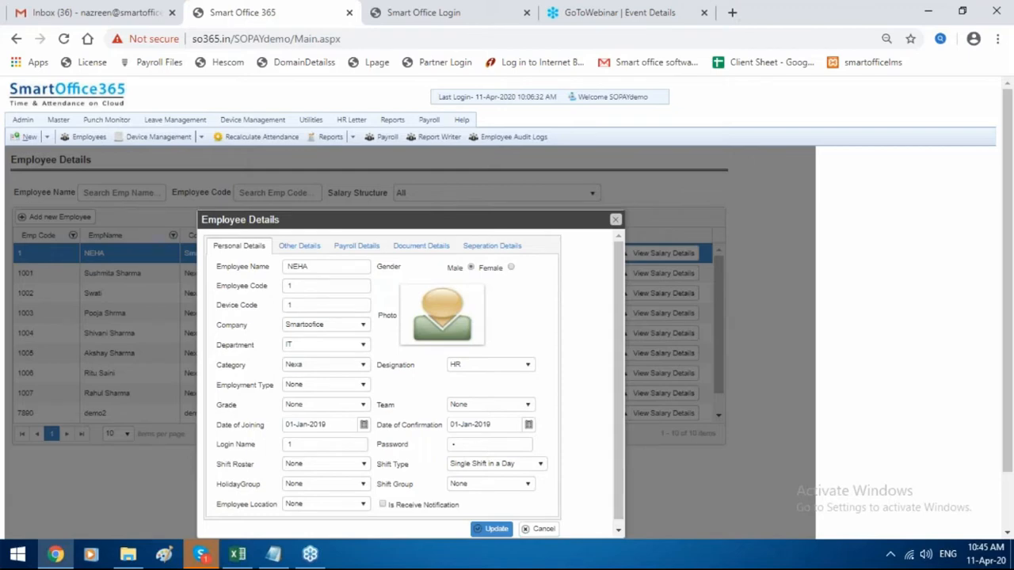
left_click(369, 255)
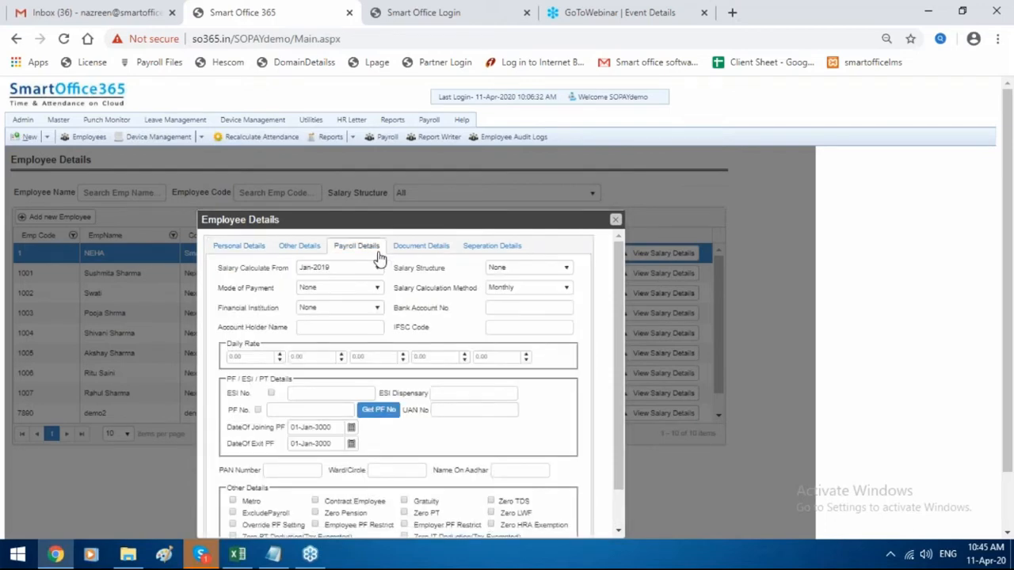
Set structure Smartoffice, salary from Apr-2019, and BankTransfer payment via State Bank of INDIA.
left_click(505, 270)
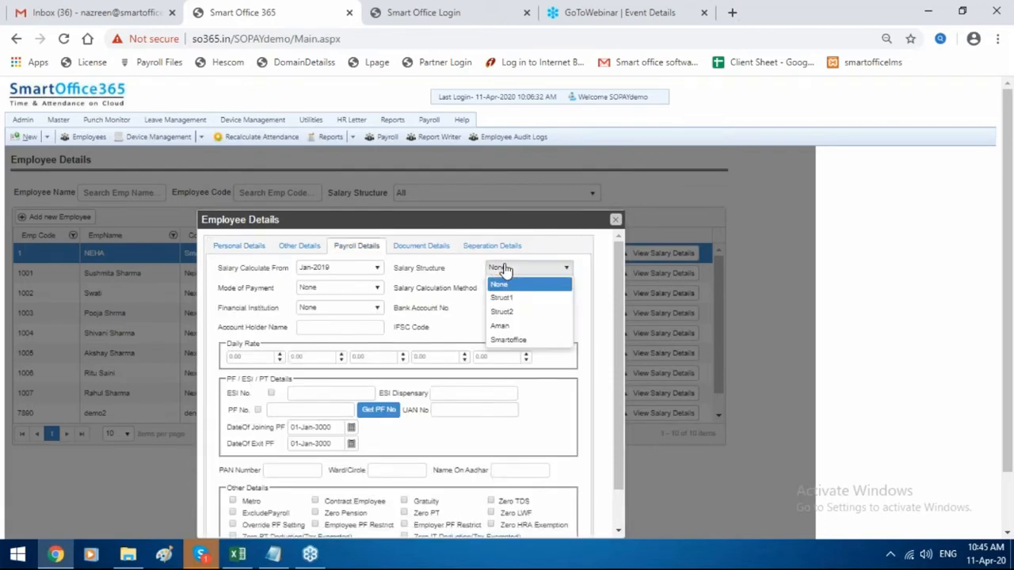
left_click(511, 341)
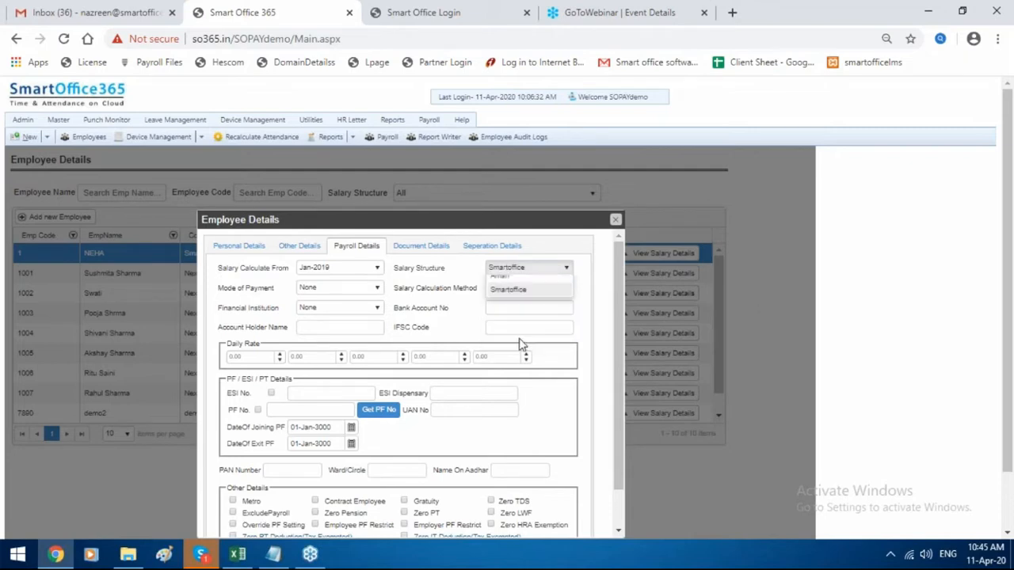
left_click(348, 268)
scroll(354, 338, "down", 2)
scroll(345, 332, "up", 2)
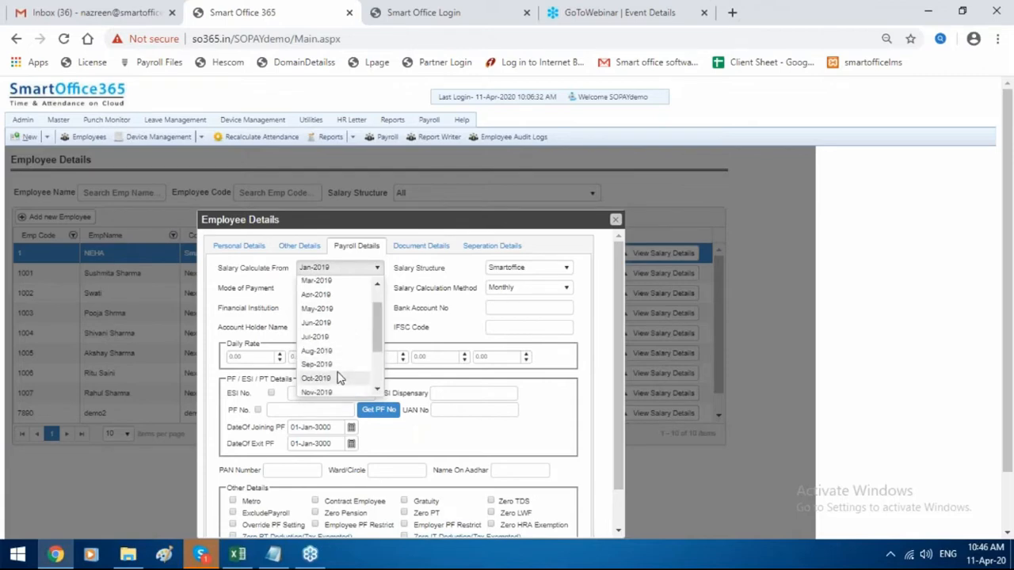
scroll(337, 378, "up", 1)
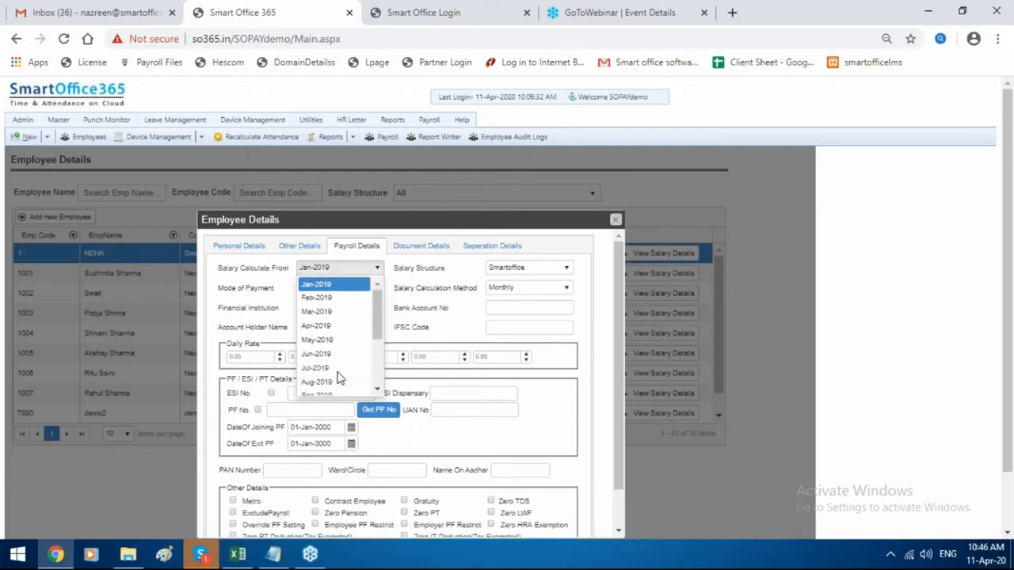
left_click(341, 325)
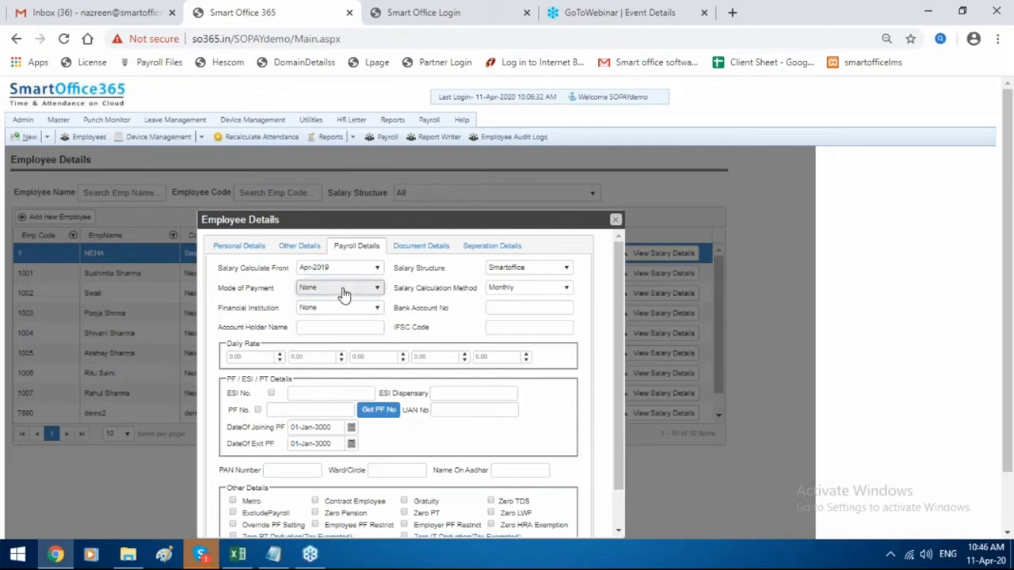
left_click(343, 294)
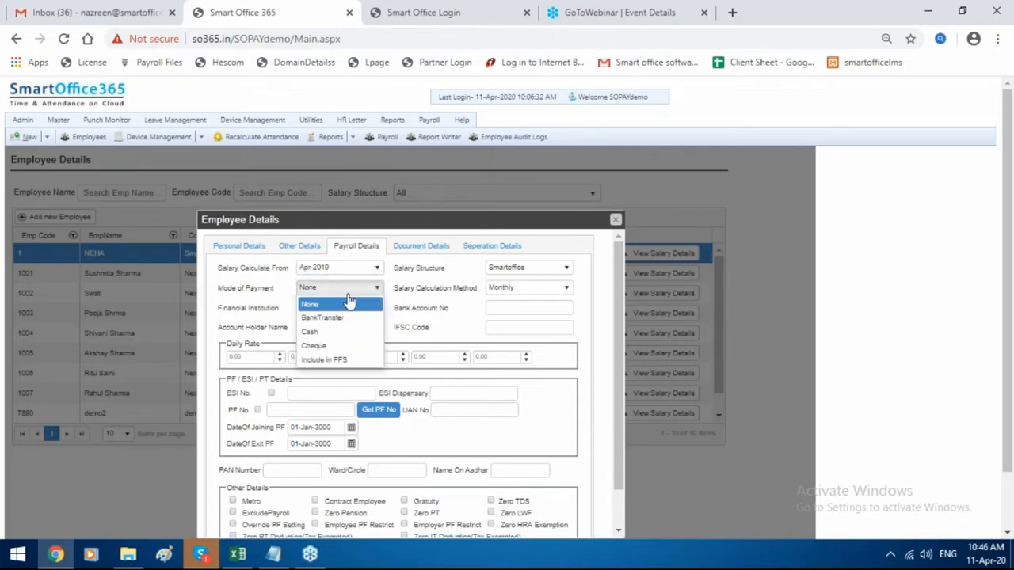
left_click(339, 319)
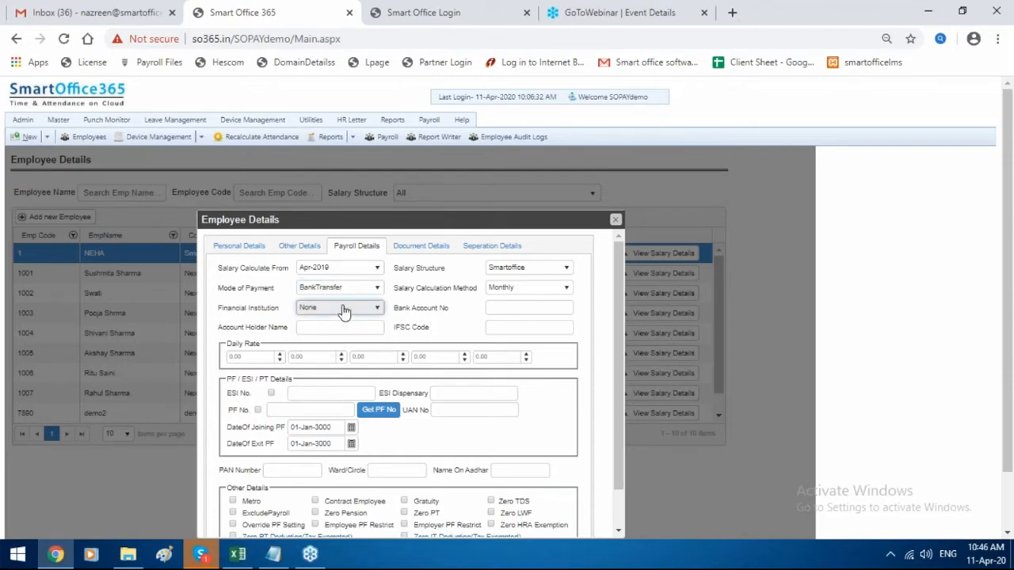
left_click(343, 311)
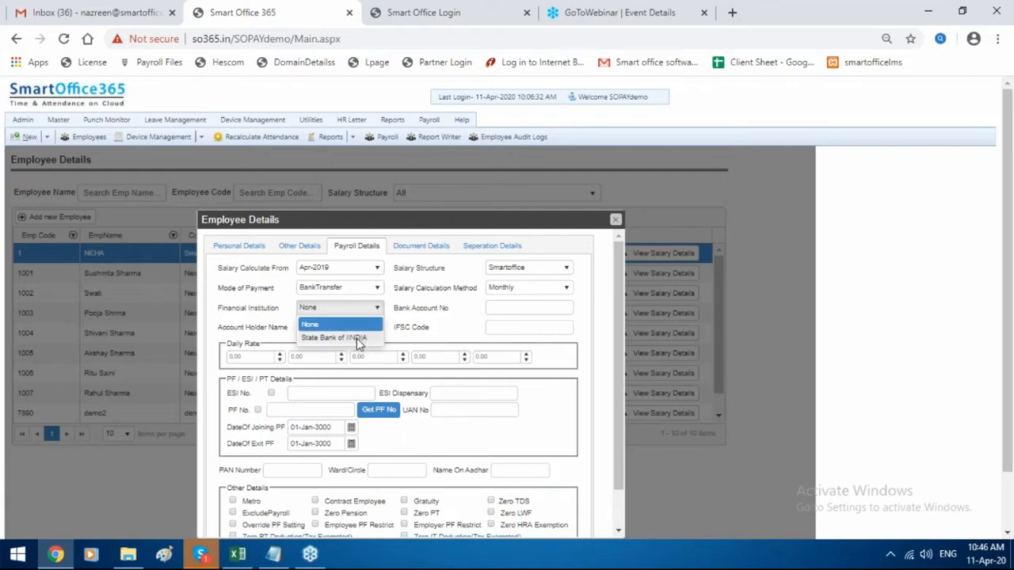
left_click(356, 339)
scroll(356, 339, "down", 1)
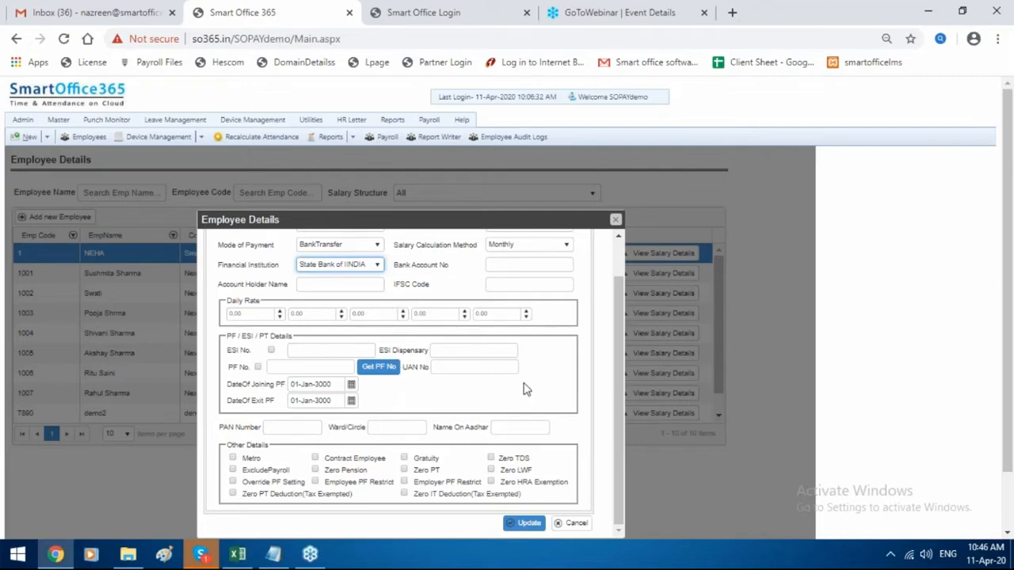
Enable PF and ESI for employee 1, enter the UAN and PAN numbers, and save.
left_click(257, 367)
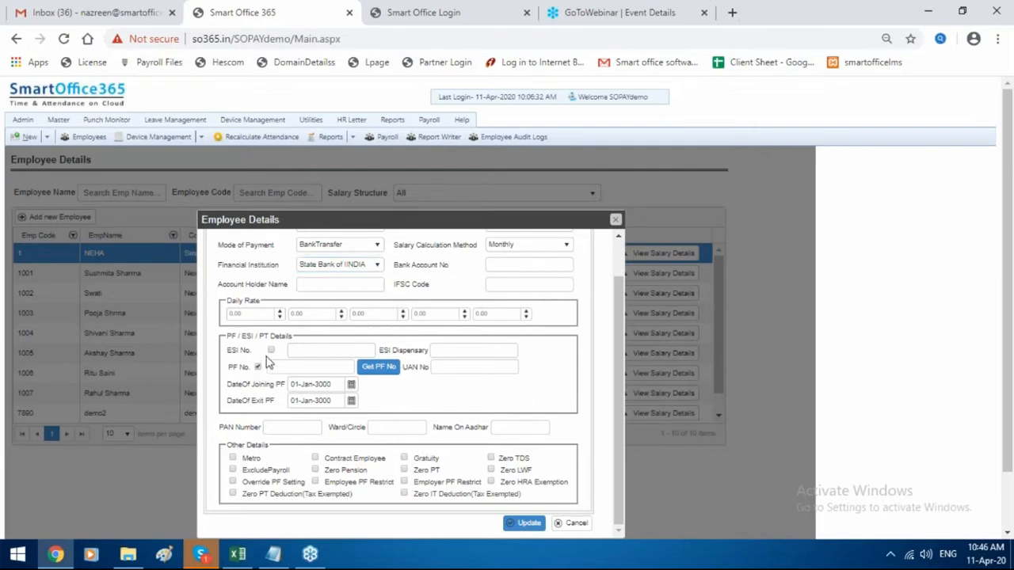
left_click(271, 350)
left_click(472, 365)
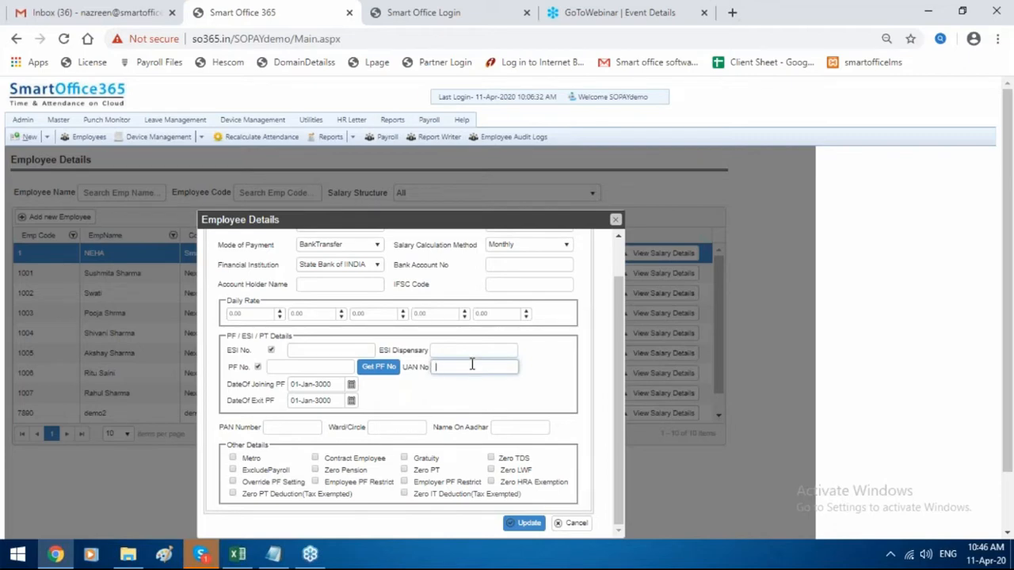
type("12345")
left_click(304, 429)
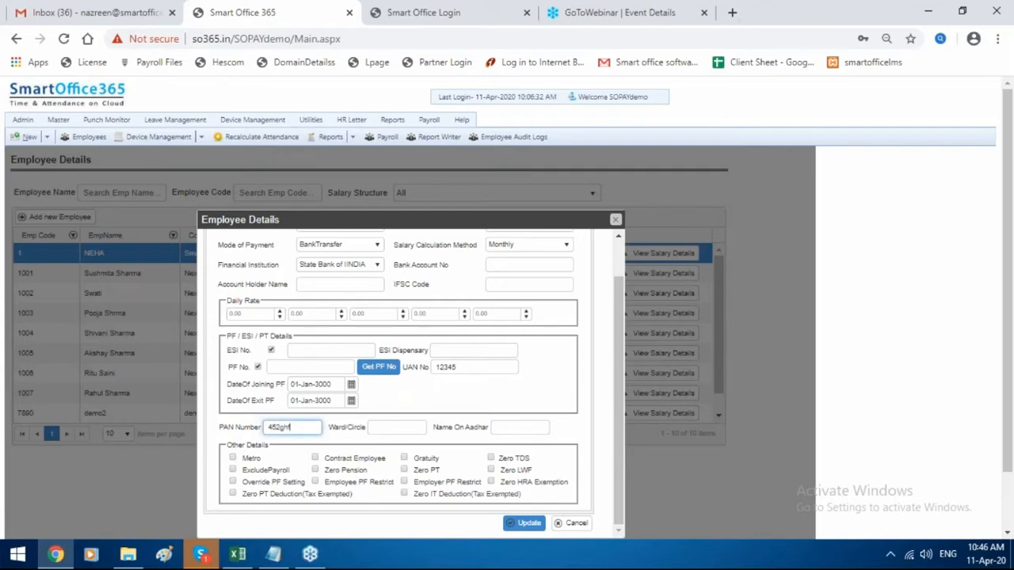
left_click(525, 524)
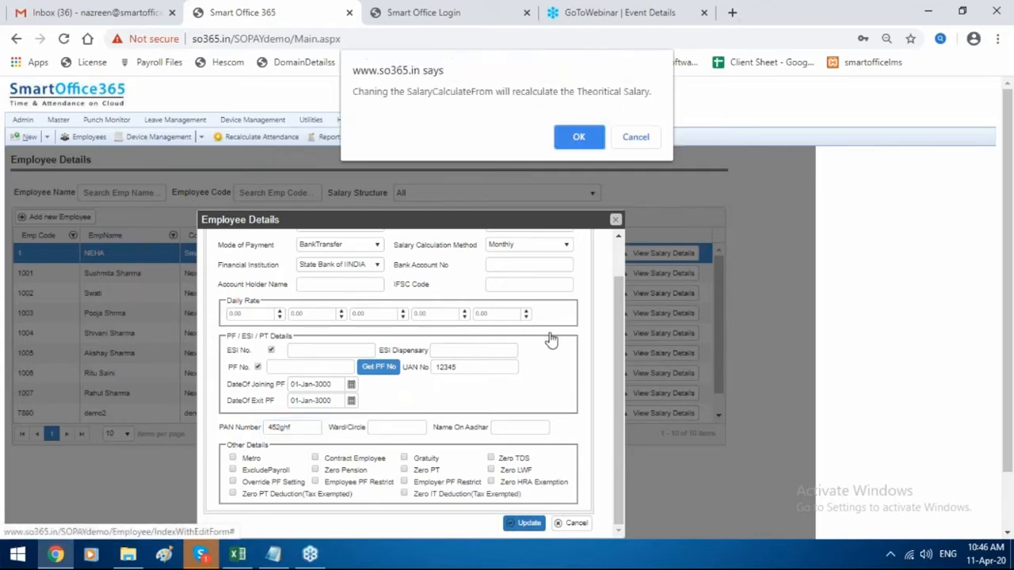
left_click(579, 136)
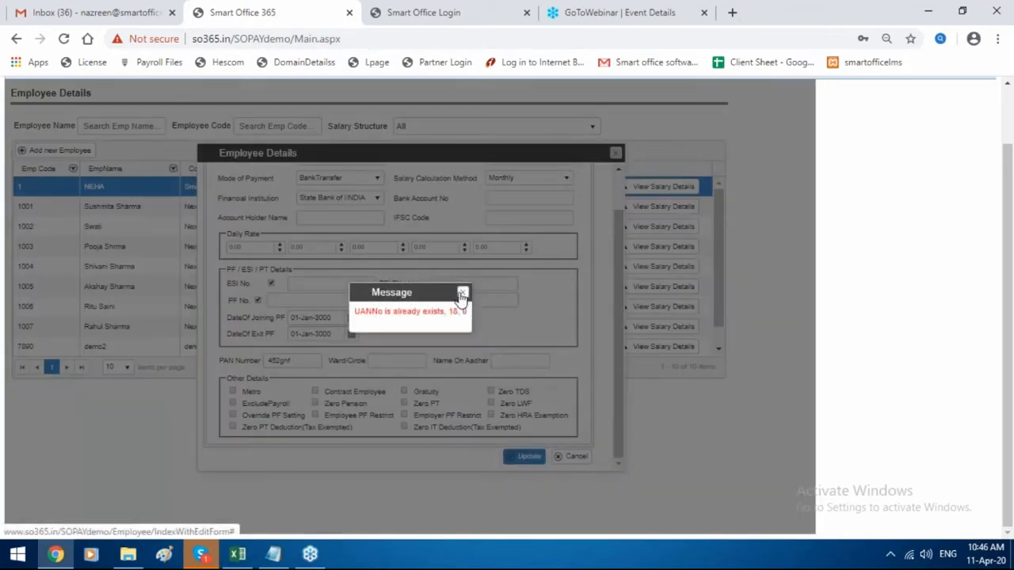
Replace the duplicate UAN with a unique value and save the employee again.
left_click(462, 293)
left_click_drag(317, 361, 237, 358)
key("BackSpace")
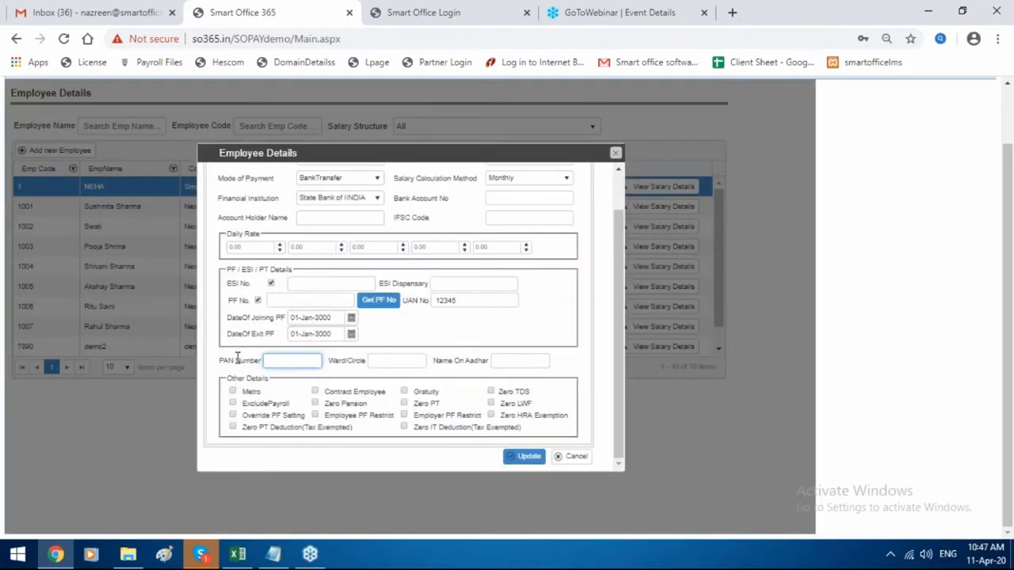
key("ctrl+z")
left_click(475, 300)
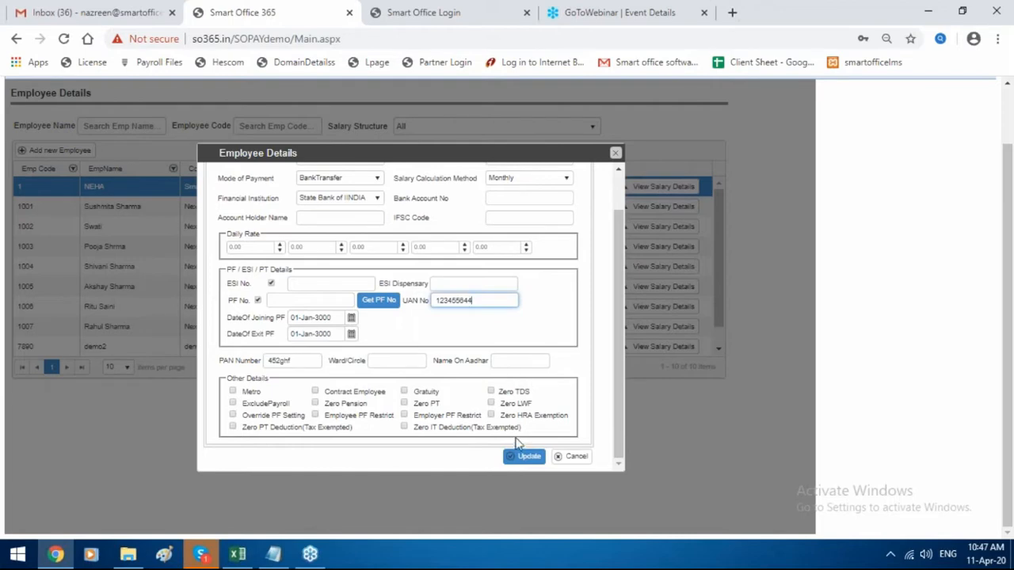
left_click(523, 460)
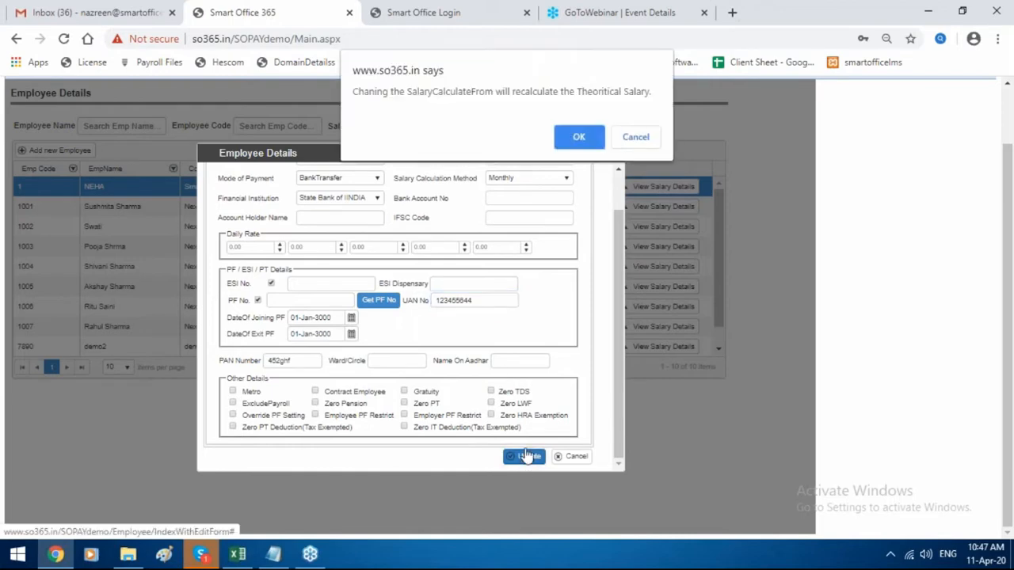
left_click(579, 138)
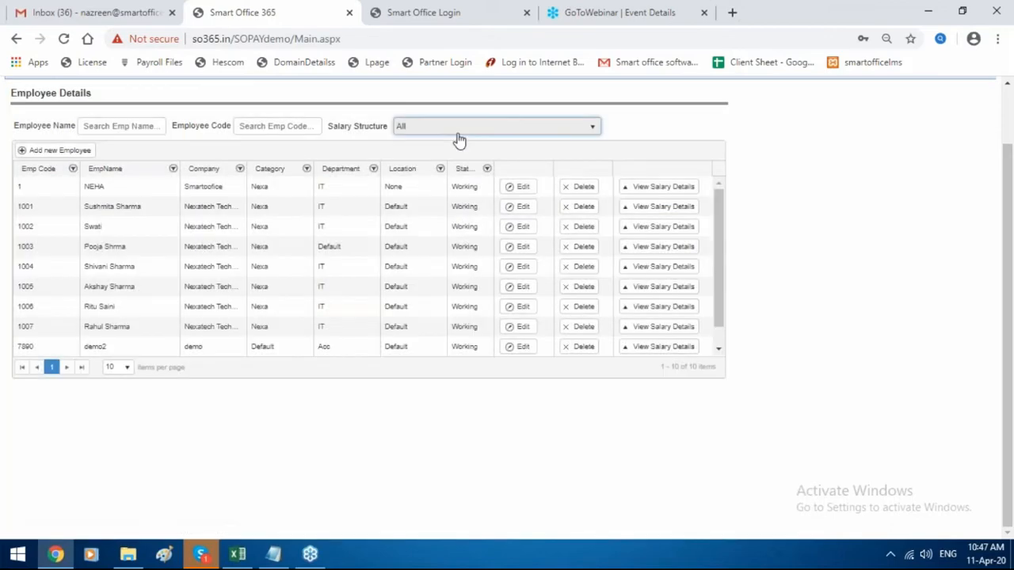
Filter to the Smartoffice salary structure, open employee 1's salary entry, and pick Apr-2019.
left_click(459, 131)
left_click(453, 209)
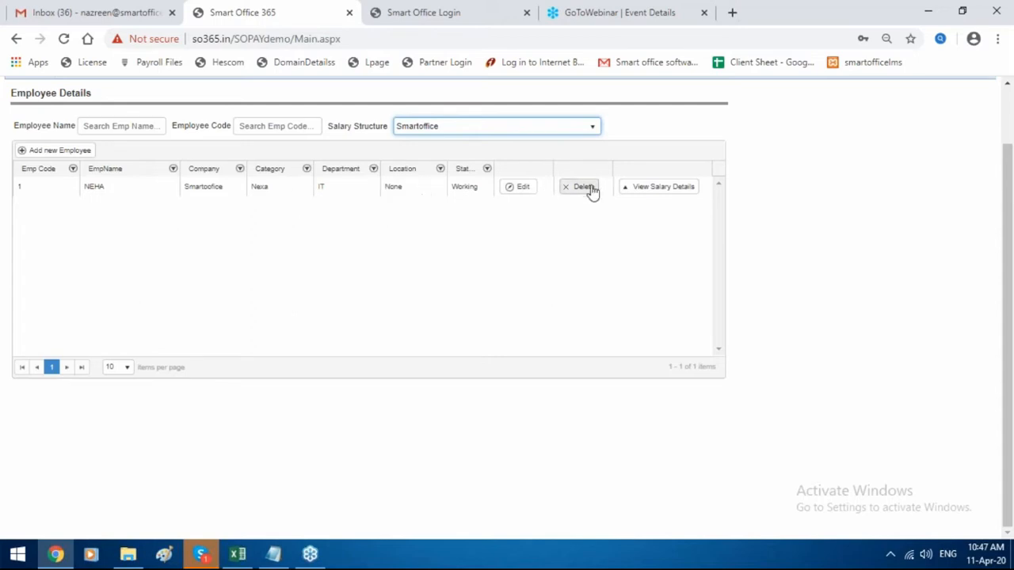
left_click(630, 190)
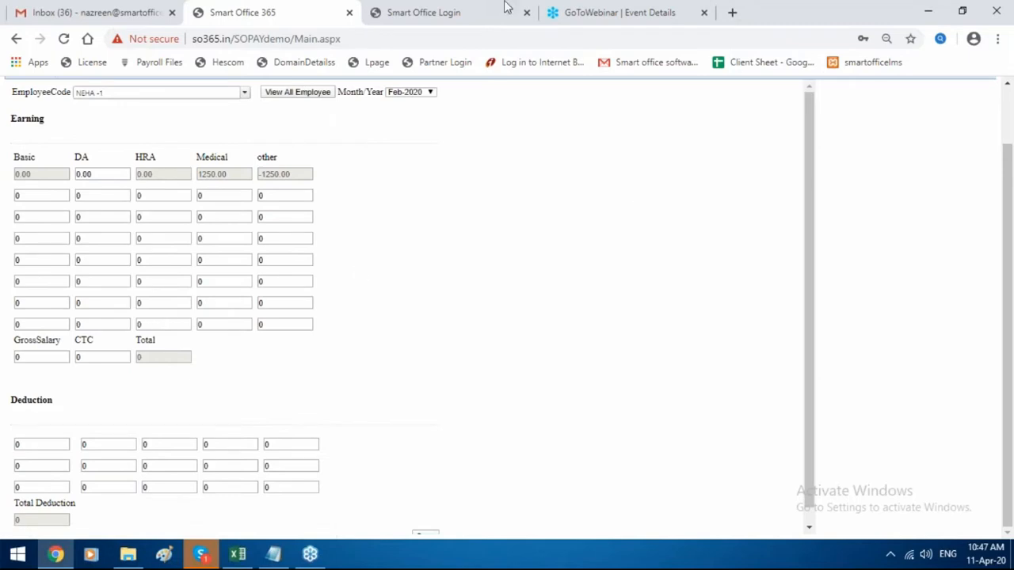
left_click(408, 94)
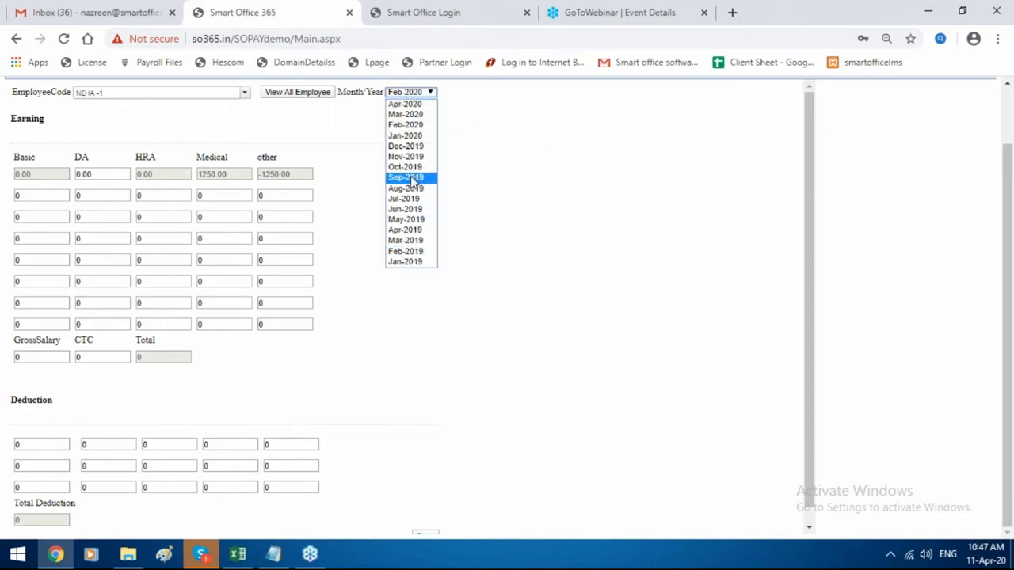
left_click(412, 230)
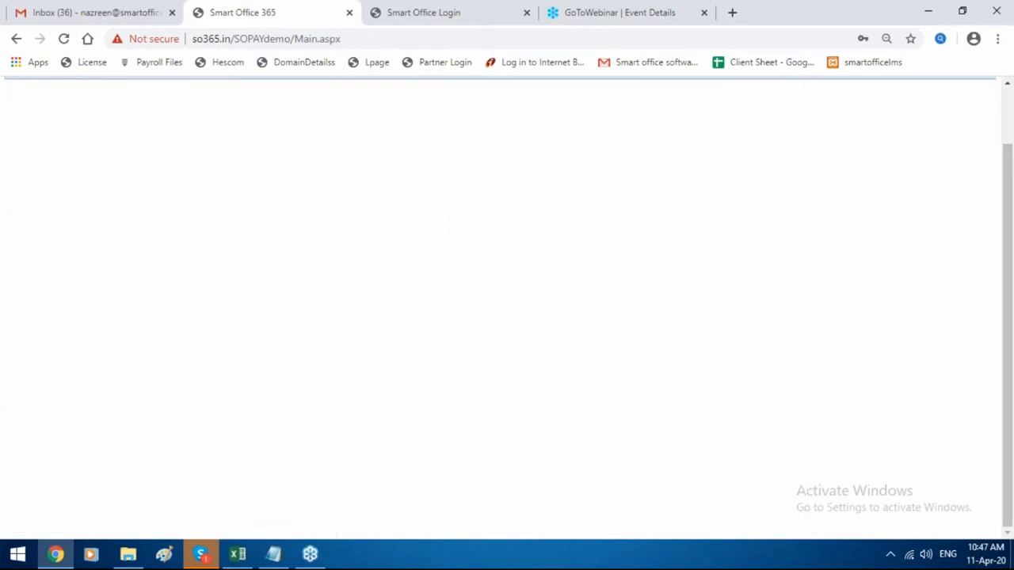
Set the gross salary to 70000 and save to recalculate the earnings.
left_click(71, 353)
key("BackSpace")
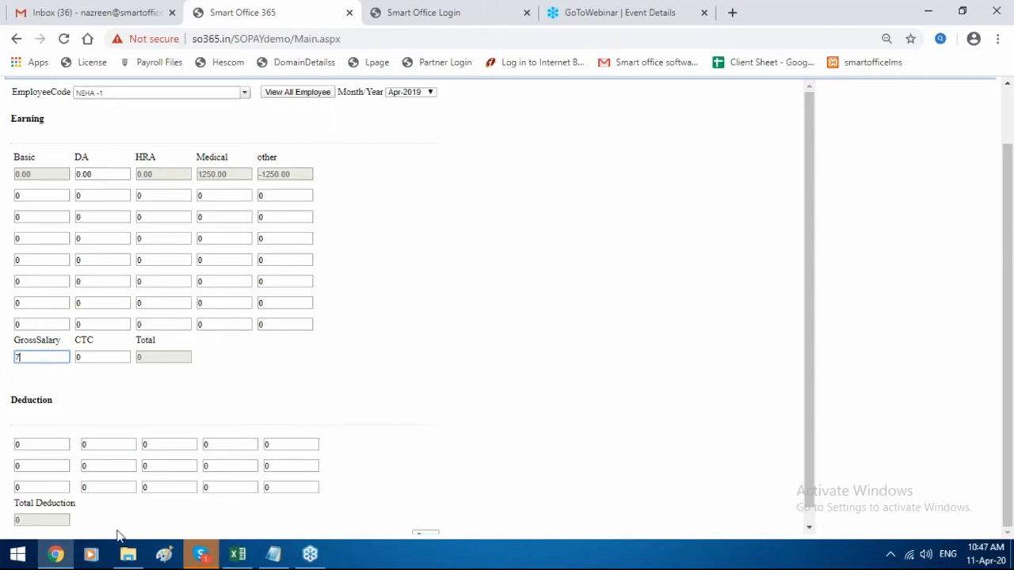
type("70000")
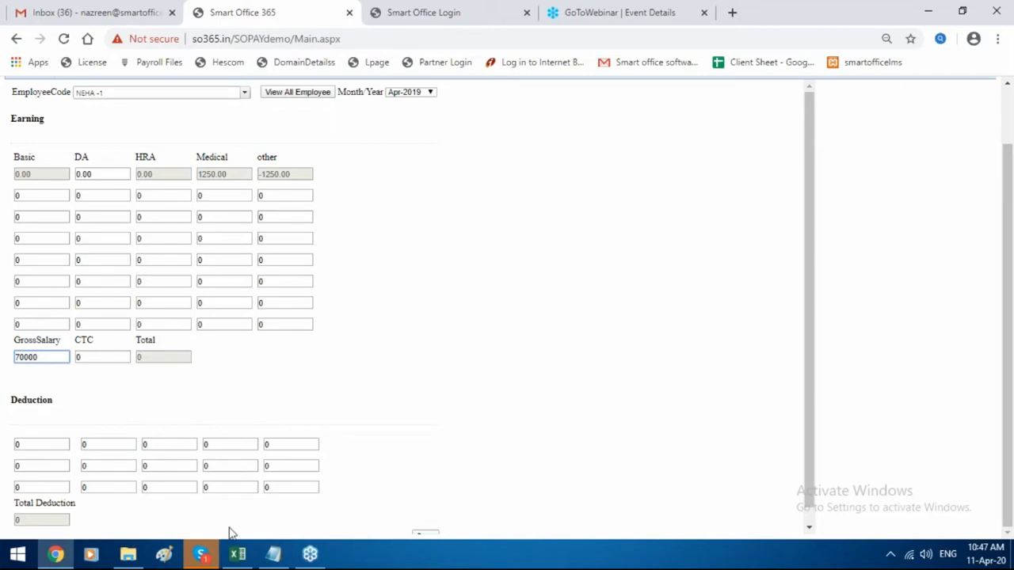
scroll(230, 532, "down", 1)
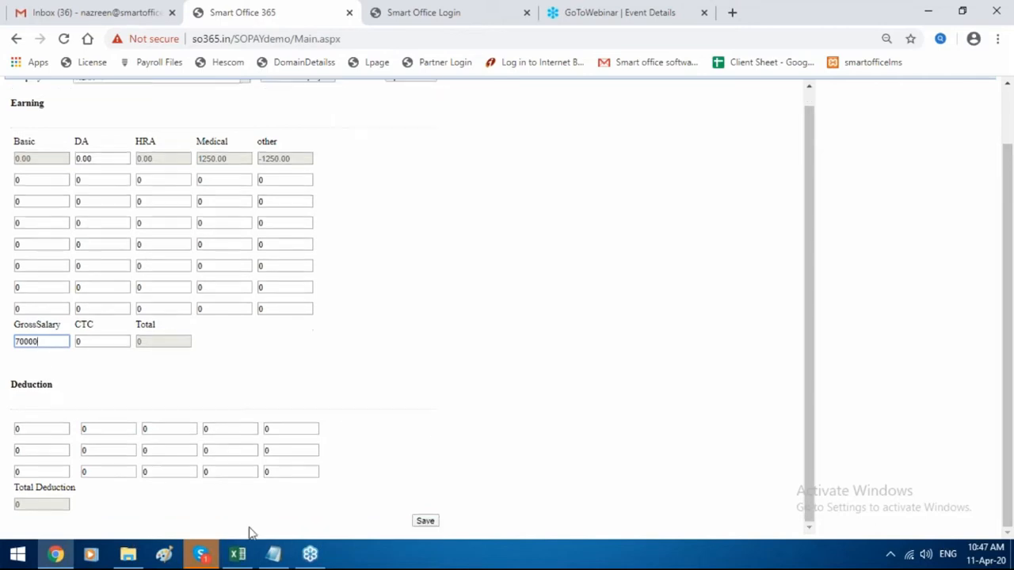
left_click(425, 520)
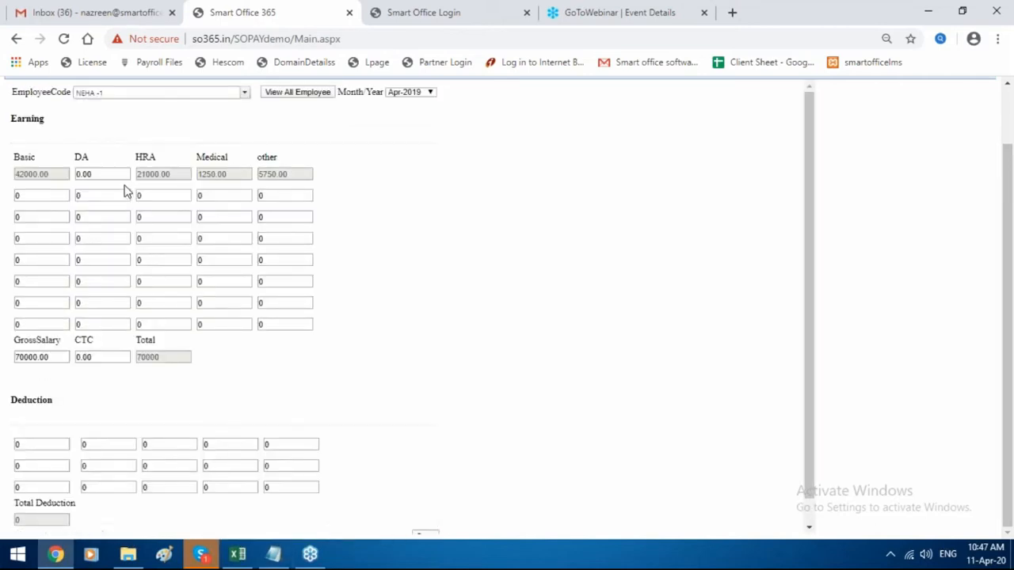
Change the DA amount to 4000 and save it.
double_click(113, 175)
key("BackSpace")
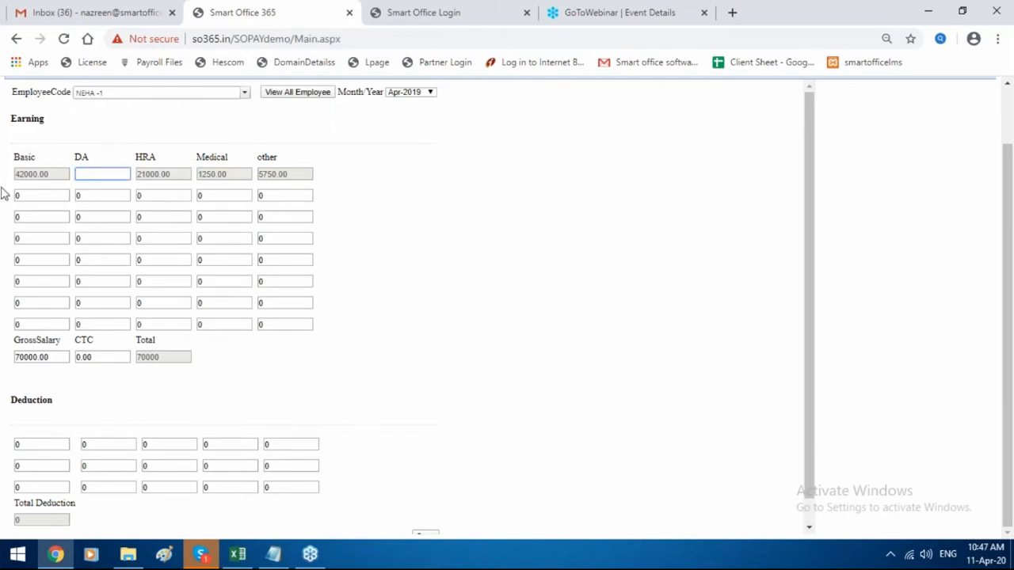
type("4000")
scroll(454, 177, "down", 1)
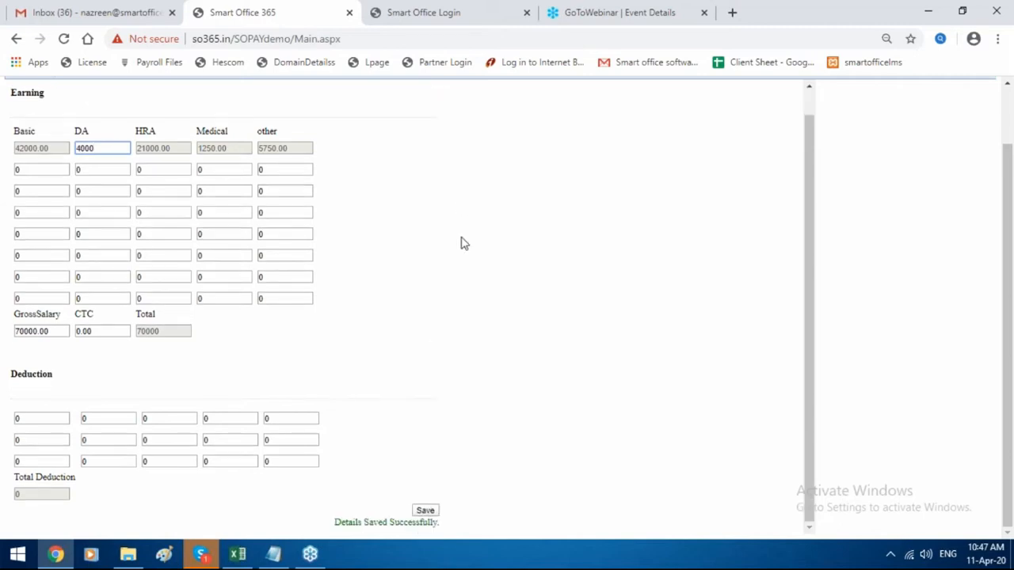
left_click(432, 514)
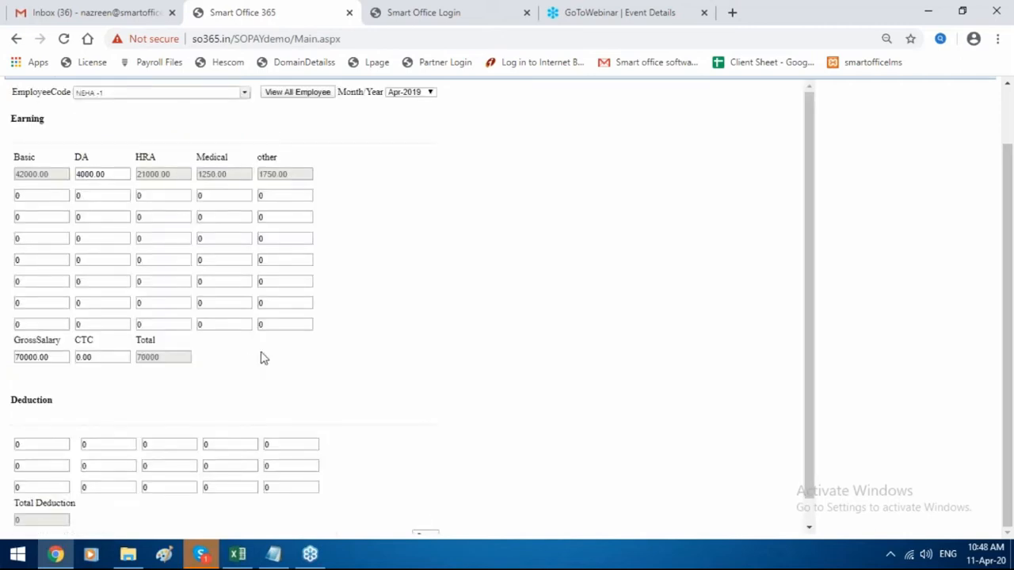
mouse_move(415, 128)
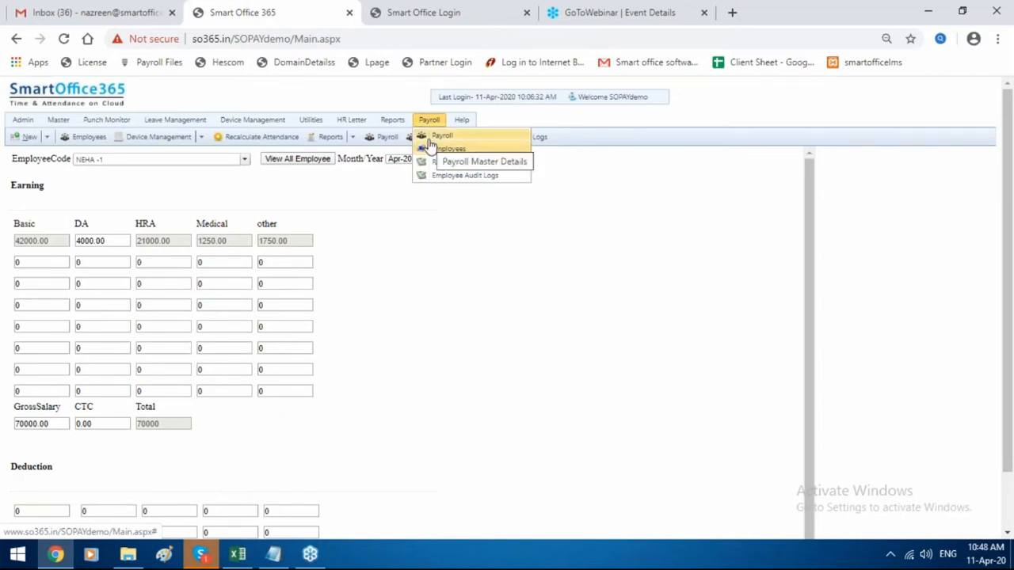
Open Payroll, go to Pre Salary Transaction > Employee Advance, and start a new advance allotment.
left_click(434, 139)
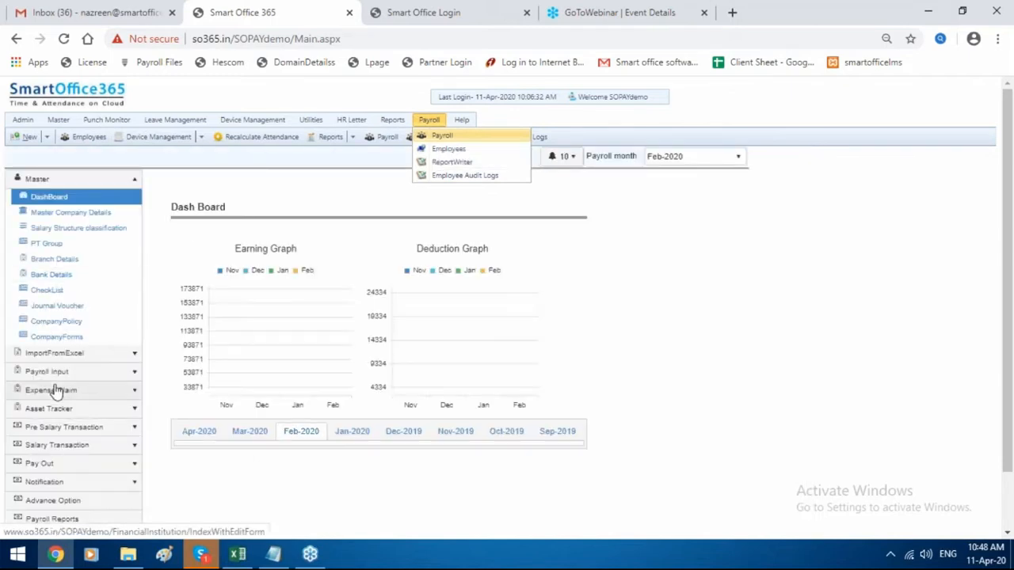
scroll(90, 389, "down", 2)
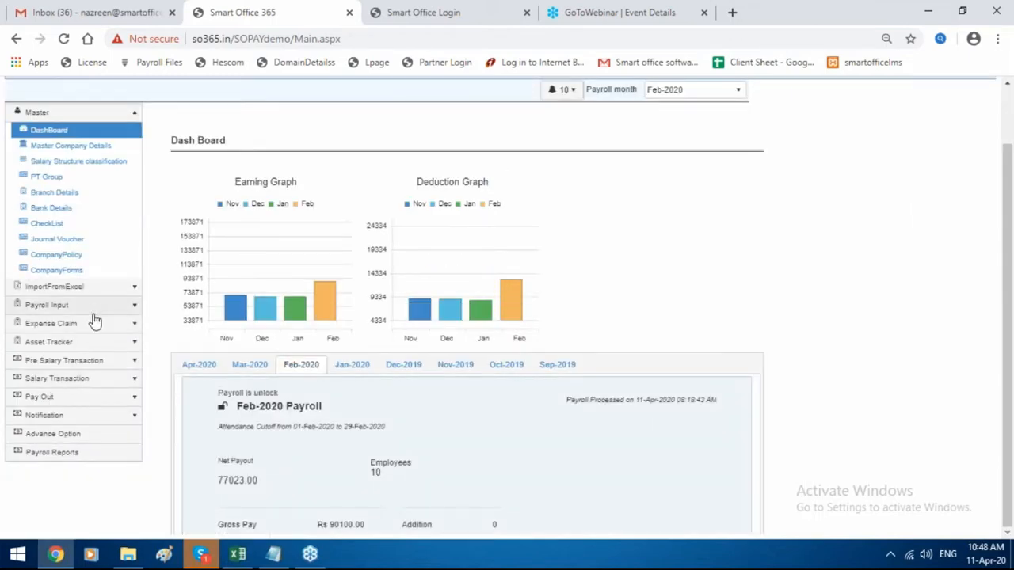
left_click(95, 331)
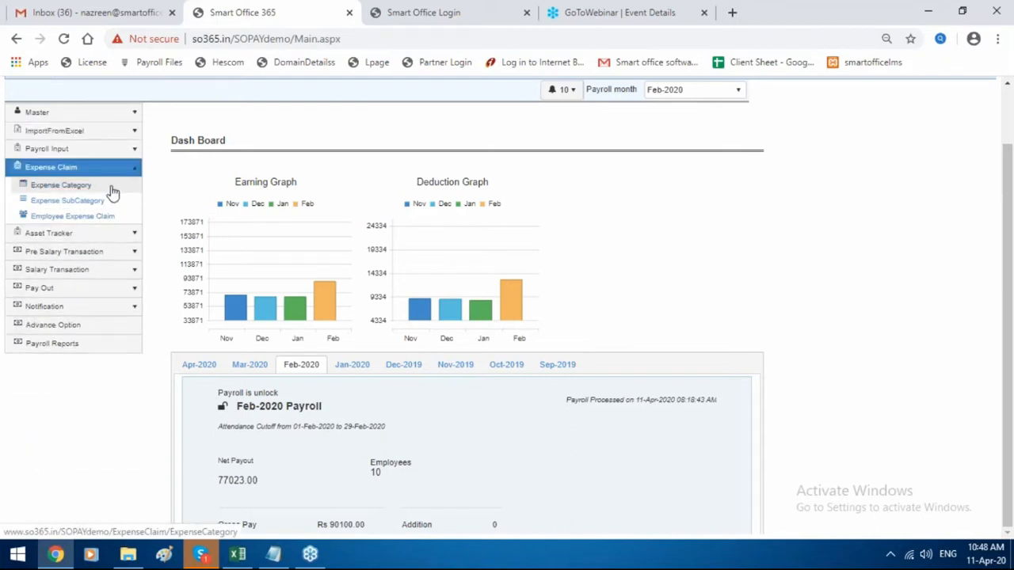
left_click(100, 251)
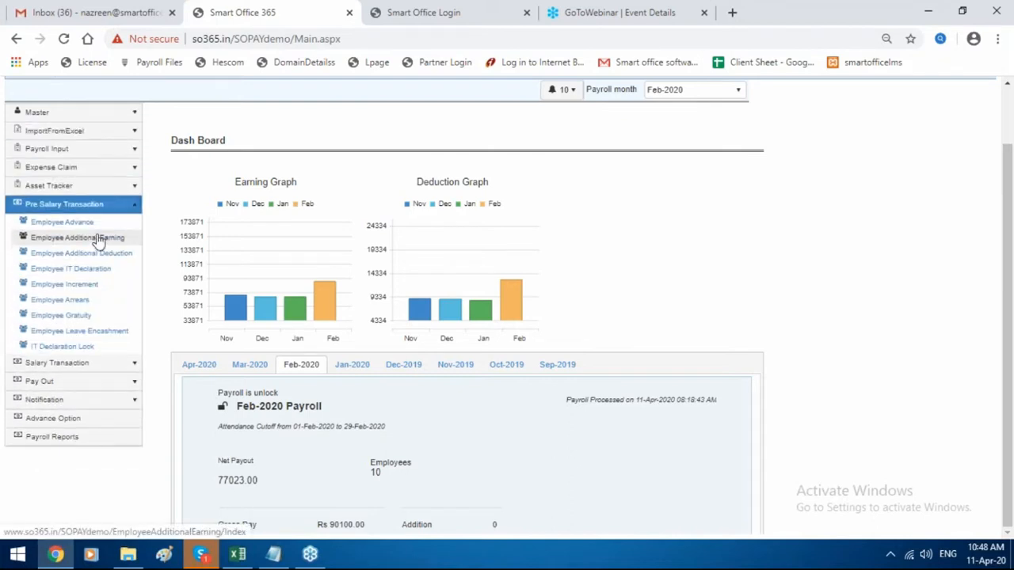
left_click(99, 225)
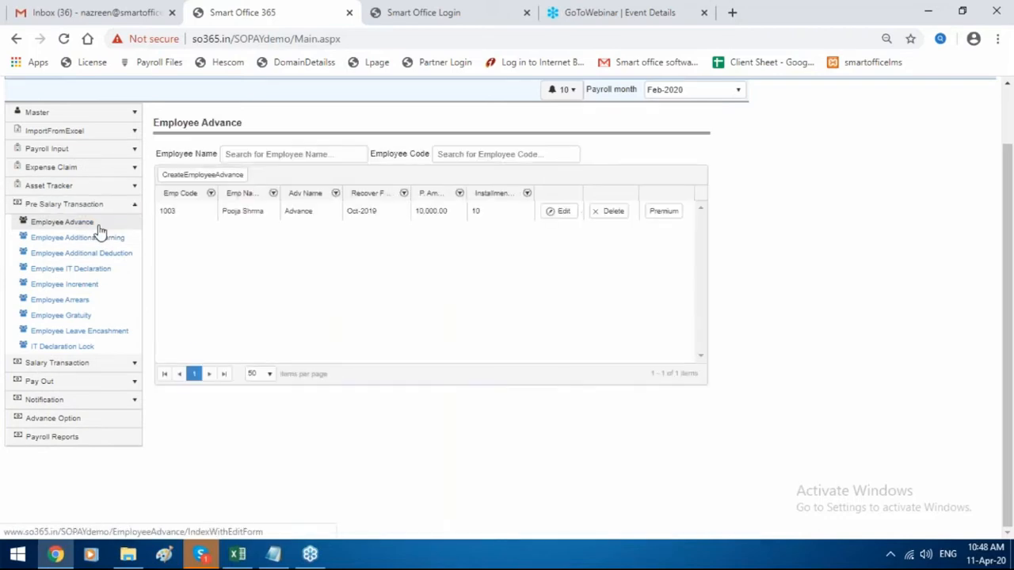
left_click(202, 174)
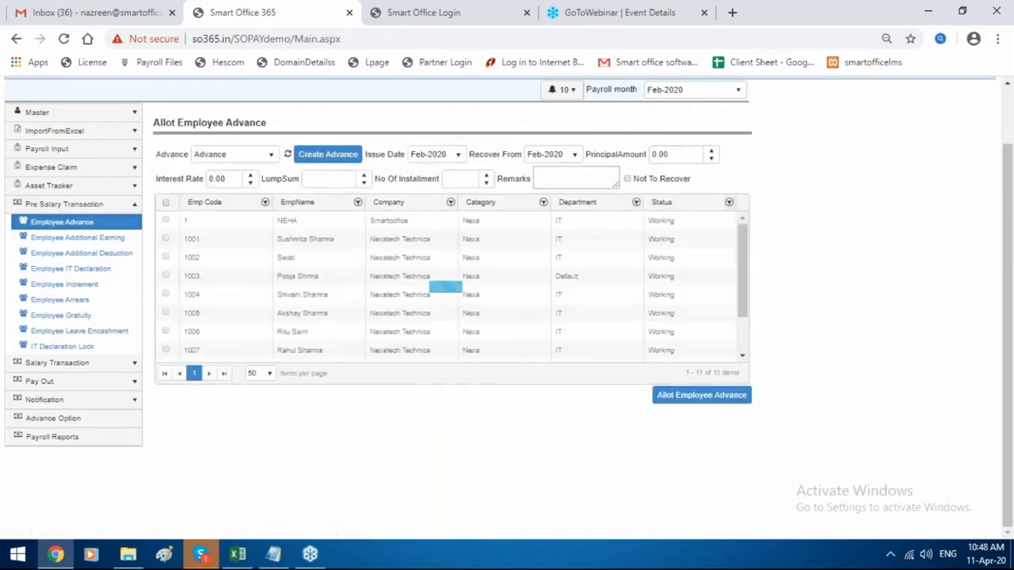
Add an advance type named loan, with code and description loan, and close the Advance List.
left_click(324, 155)
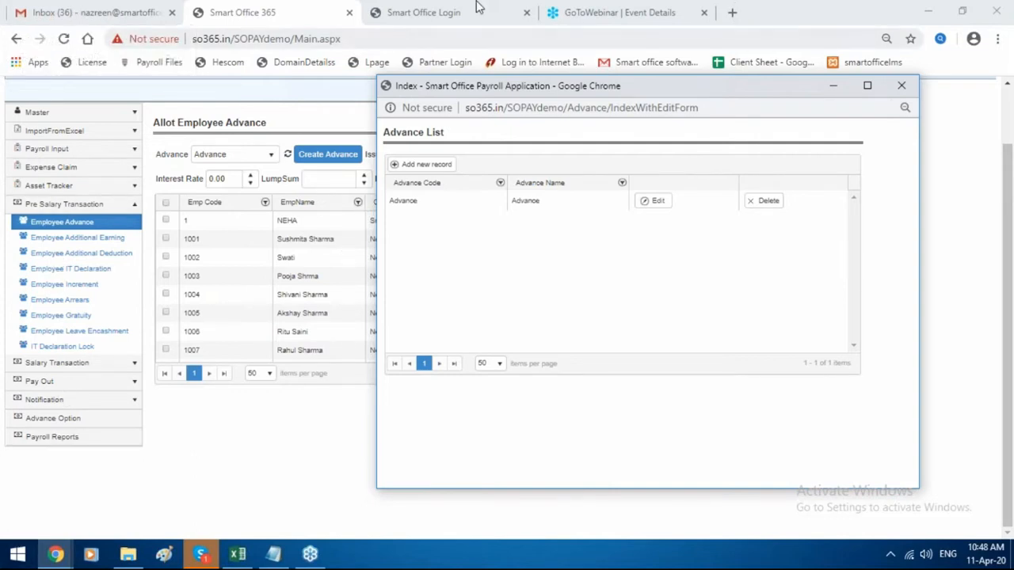
left_click(420, 164)
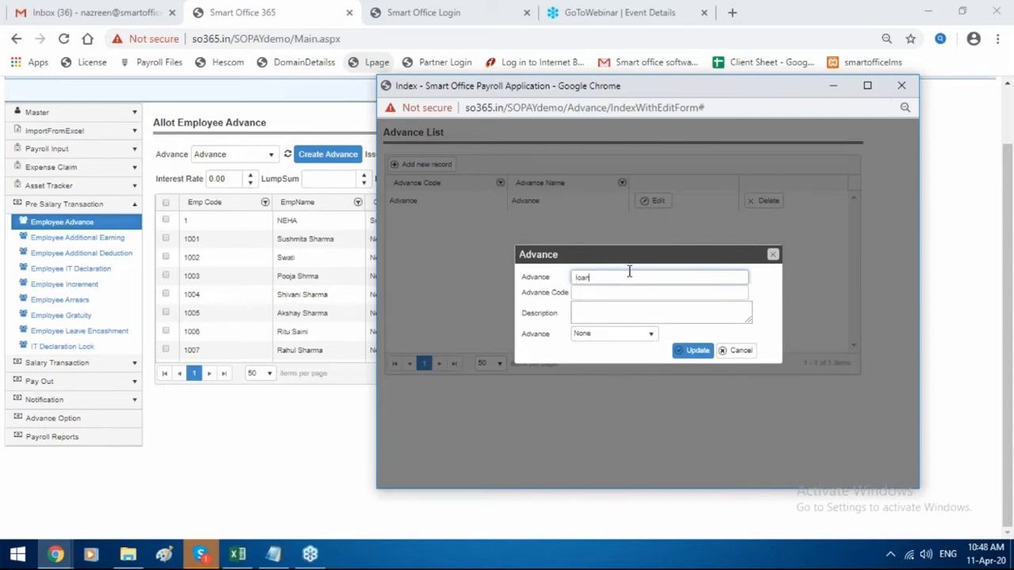
left_click_drag(595, 277, 576, 278)
key("ctrl+c")
left_click(599, 294)
key("ctrl+v")
left_click(601, 316)
key("ctrl+v")
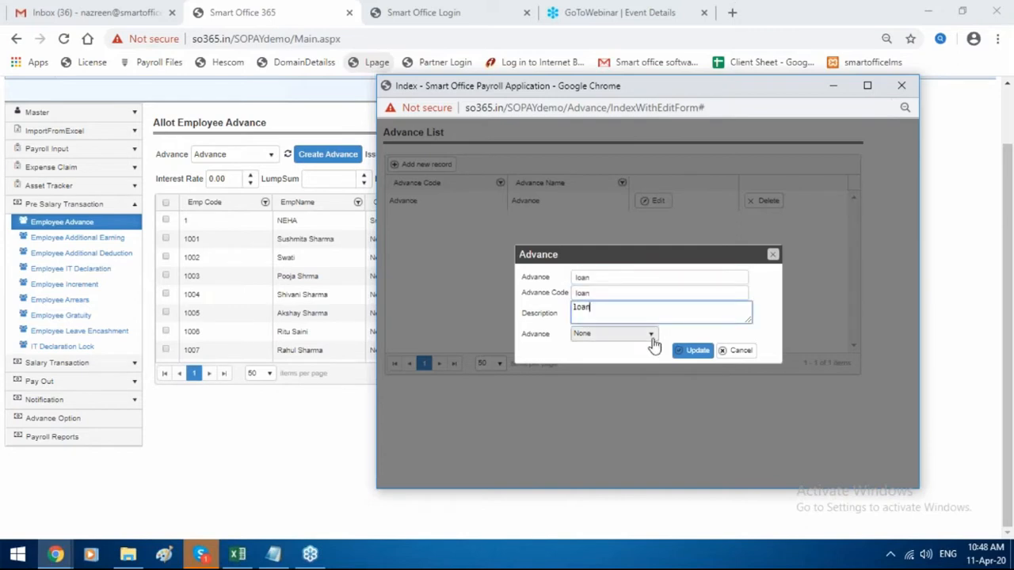
left_click(692, 350)
left_click(697, 289)
left_click_drag(685, 85, 507, 104)
left_click(765, 103)
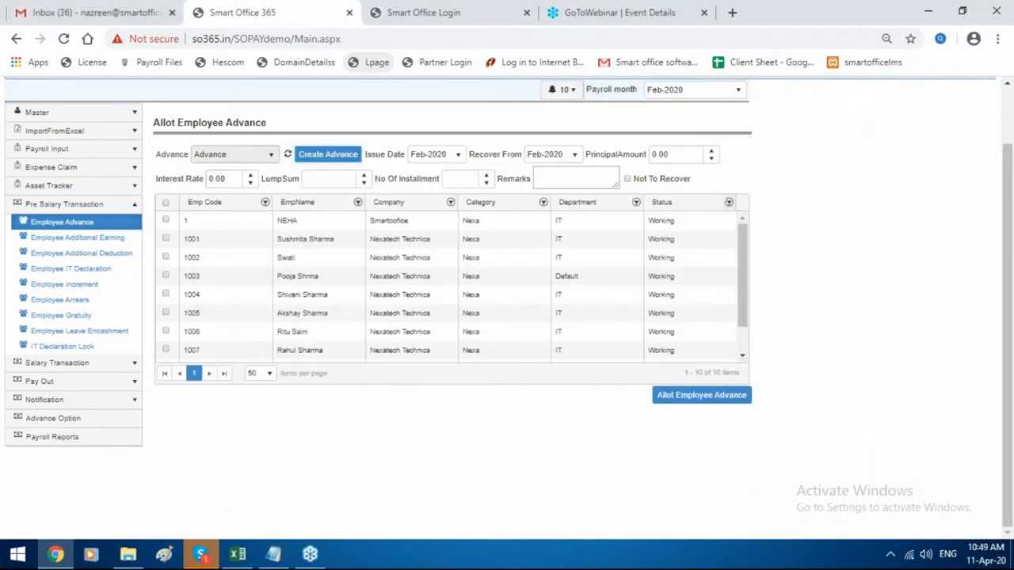
Choose the loan advance for employee 1, issued and recovered from Jan-2020.
left_click(265, 157)
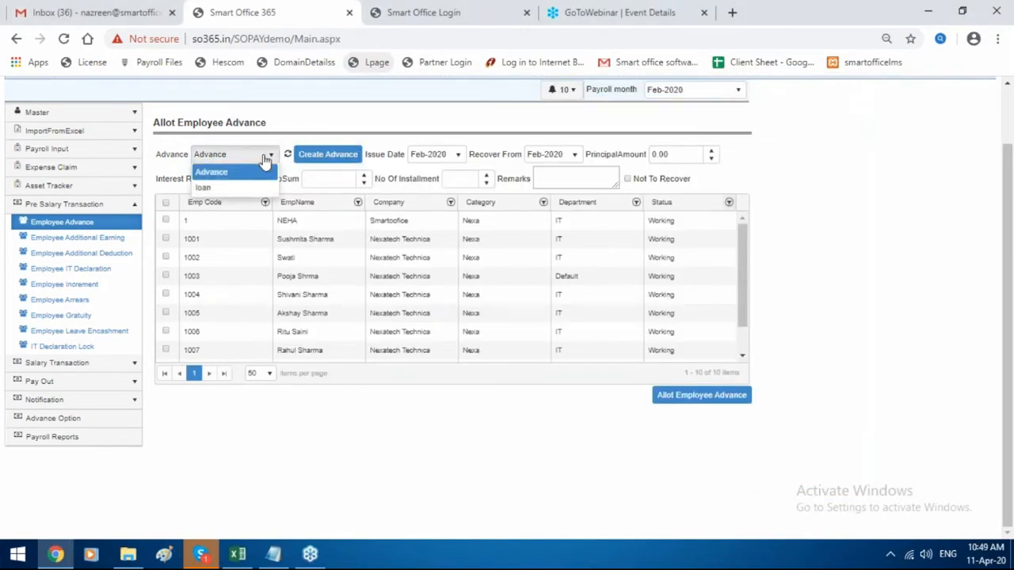
left_click(204, 190)
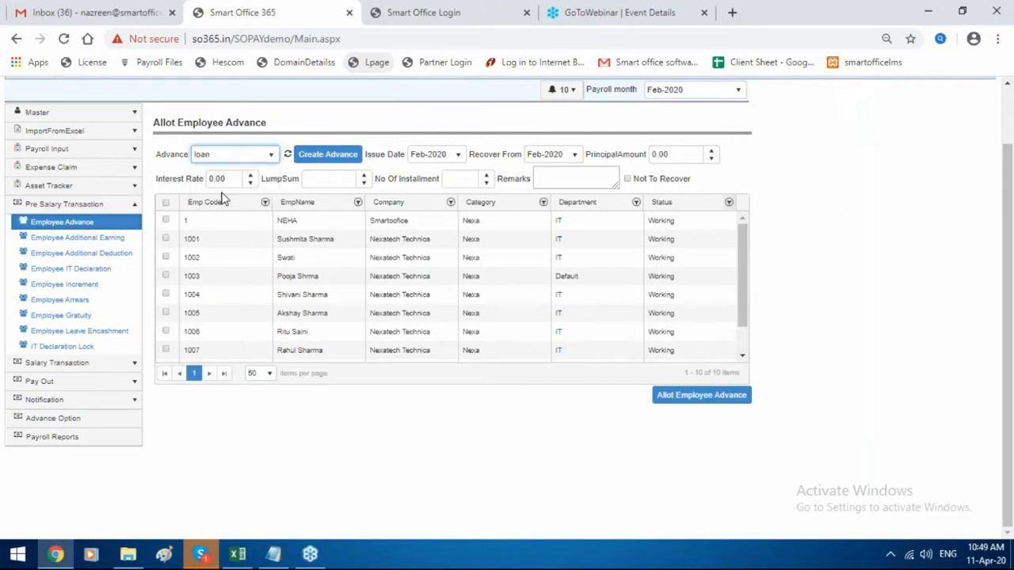
left_click(166, 221)
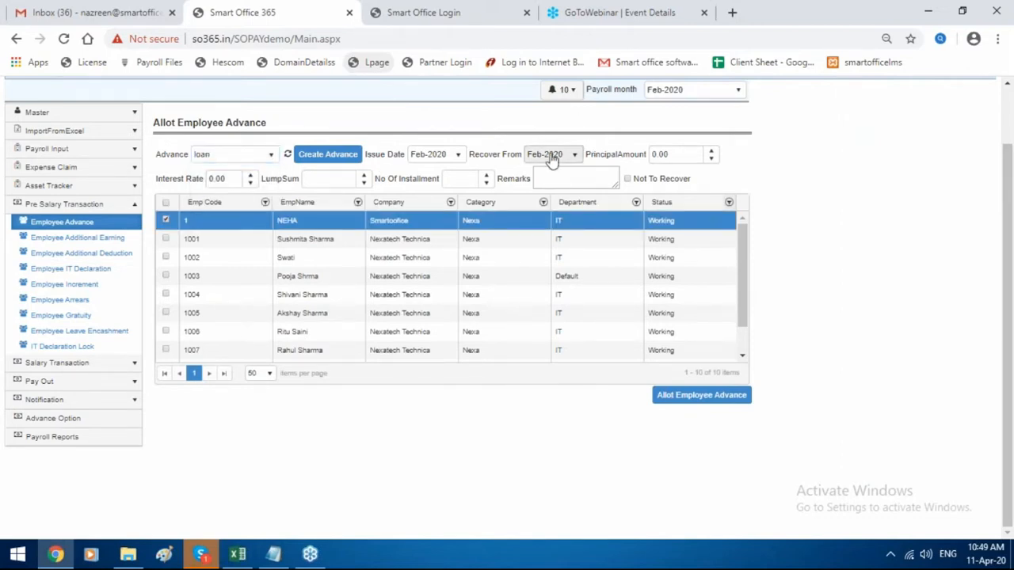
left_click(426, 156)
left_click(431, 262)
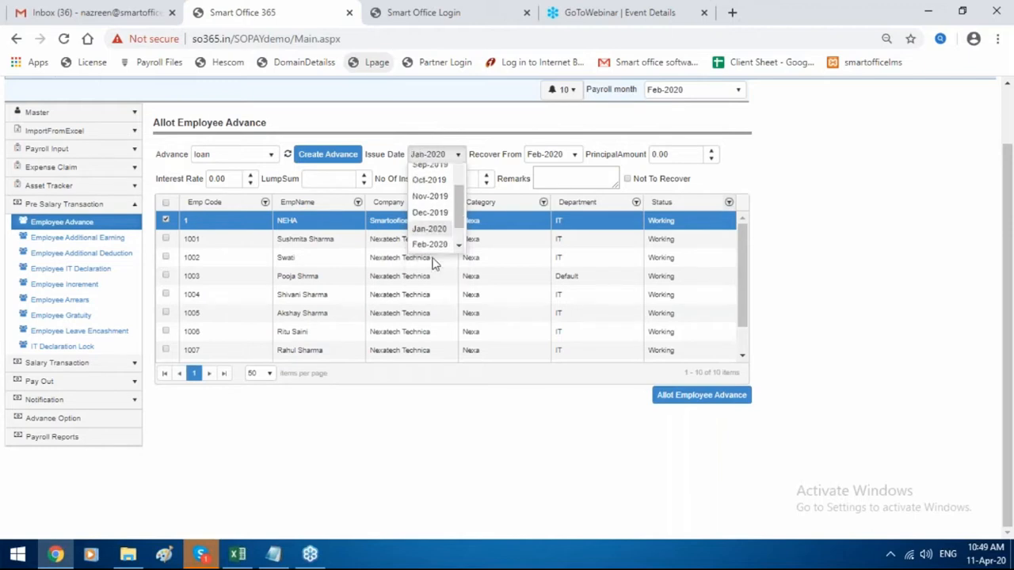
left_click(558, 156)
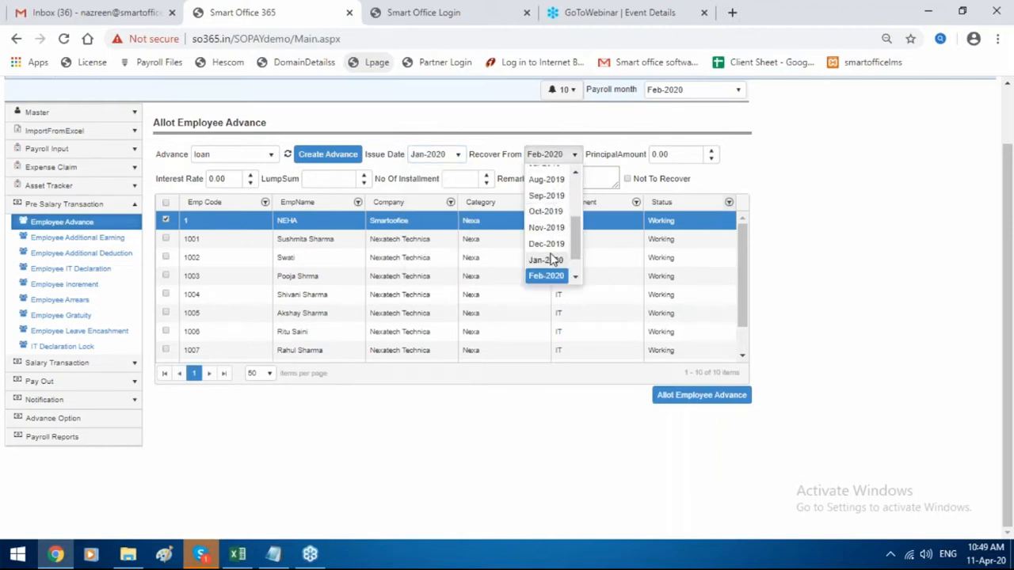
left_click(551, 258)
Enter 10000 as principal and lump sum amounts with 5 installments, and allot the loan.
left_click_drag(675, 155, 541, 155)
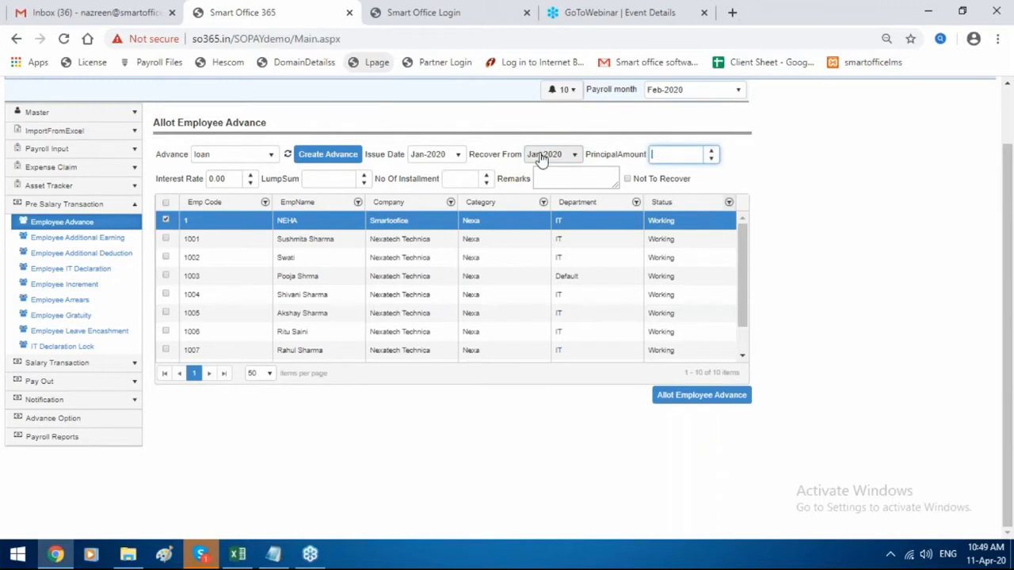
type("10000")
left_click(328, 178)
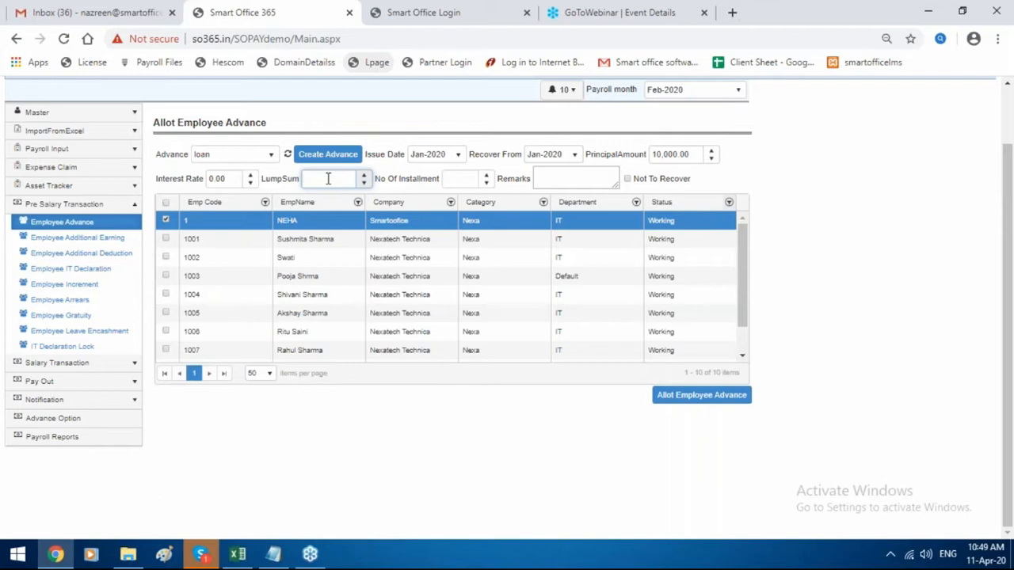
type("10000")
left_click(448, 179)
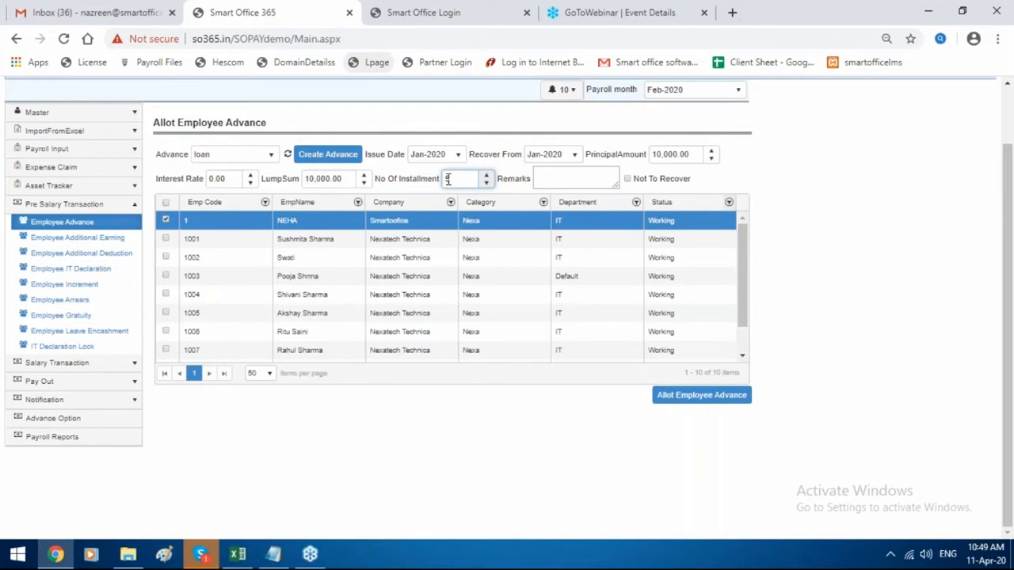
left_click(688, 399)
left_click(603, 324)
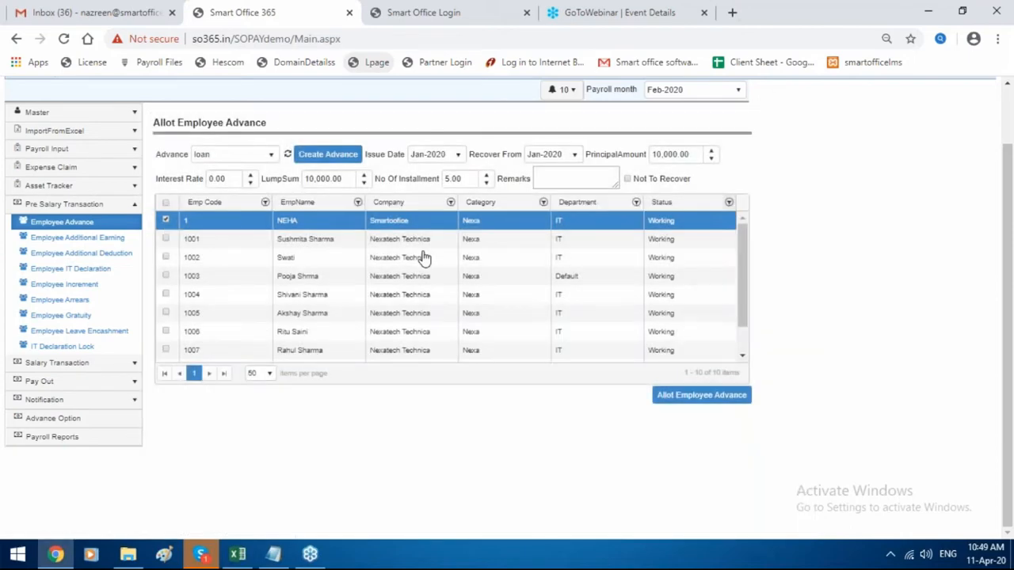
left_click(113, 241)
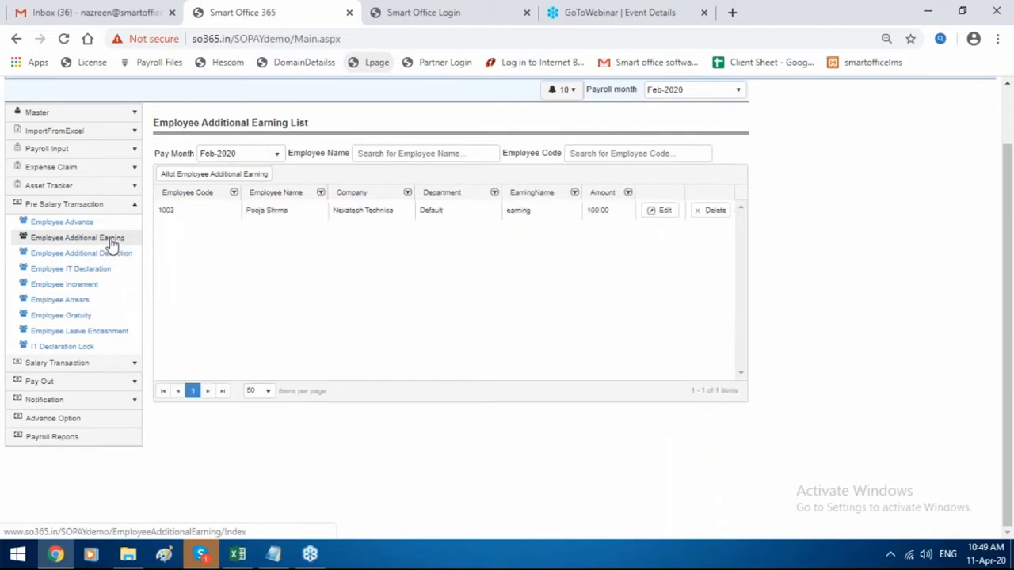
Add an additional earning type named bonus, flagged as Bonus, and close the earning list.
left_click(219, 176)
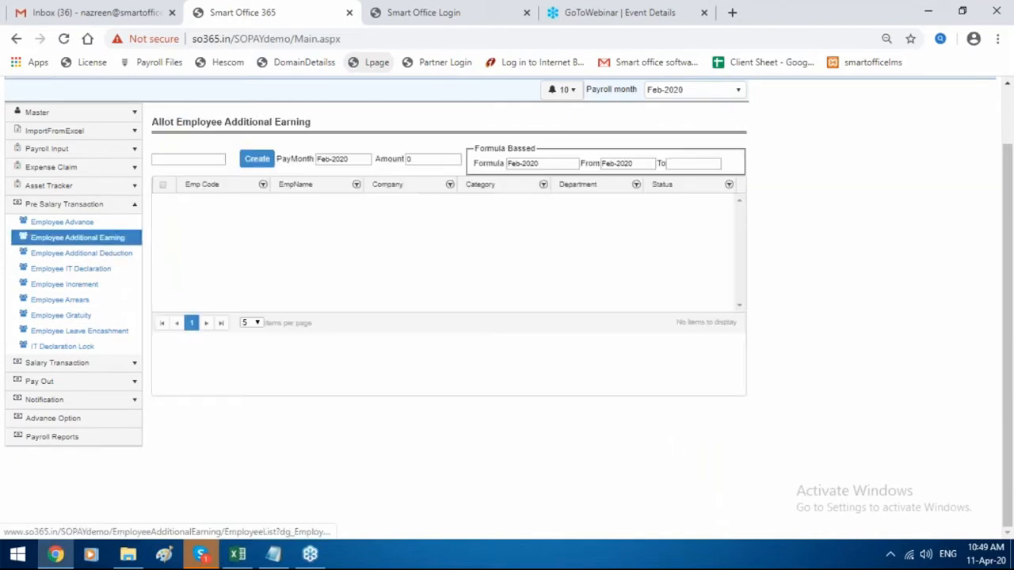
left_click(232, 162)
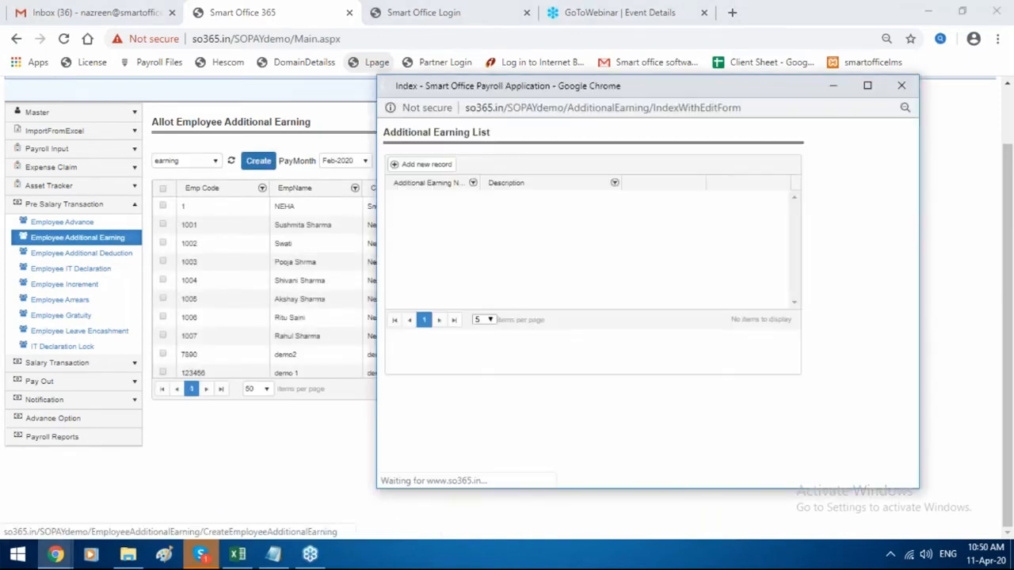
left_click(422, 164)
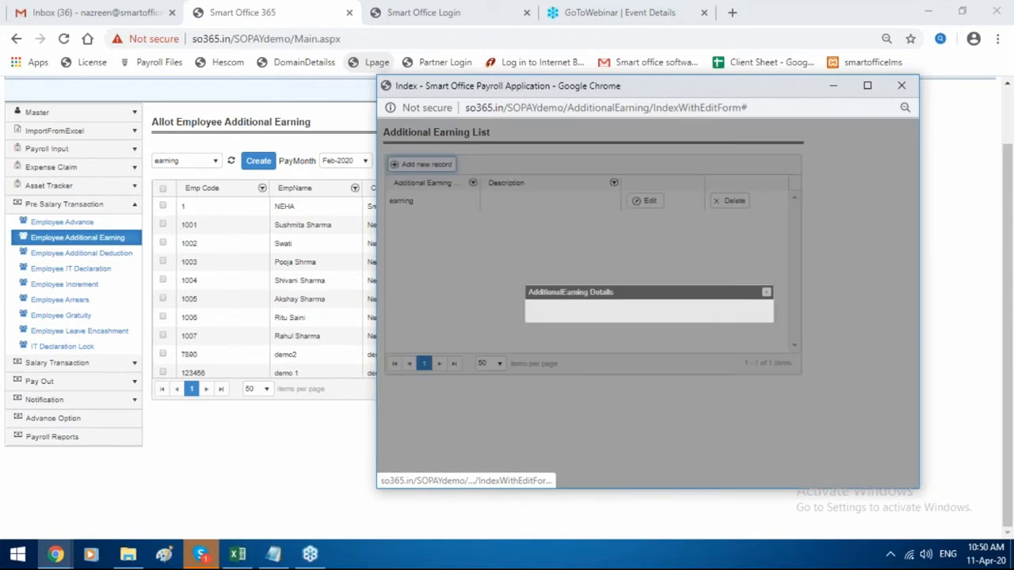
left_click(590, 228)
type("bonus")
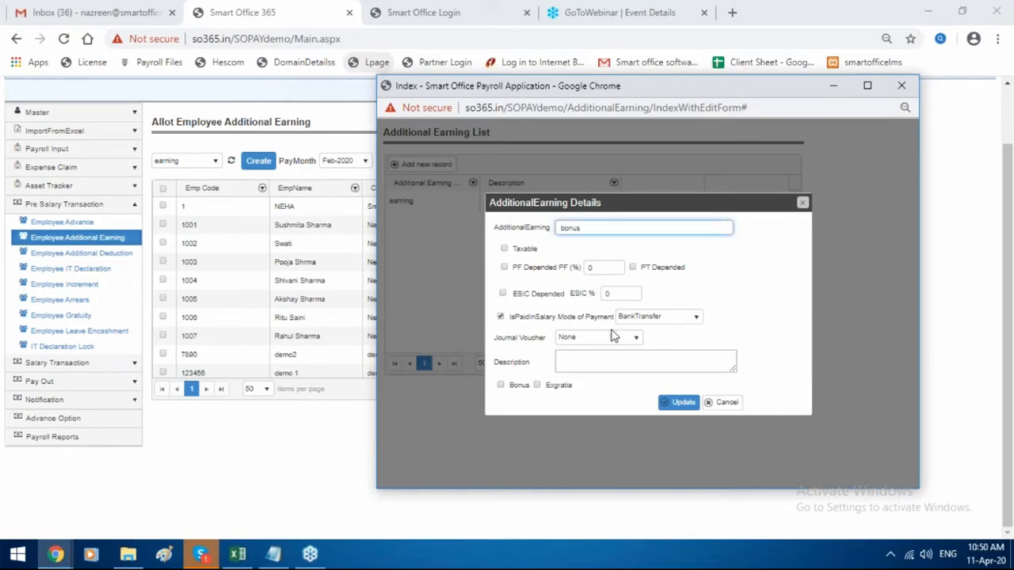
left_click(501, 386)
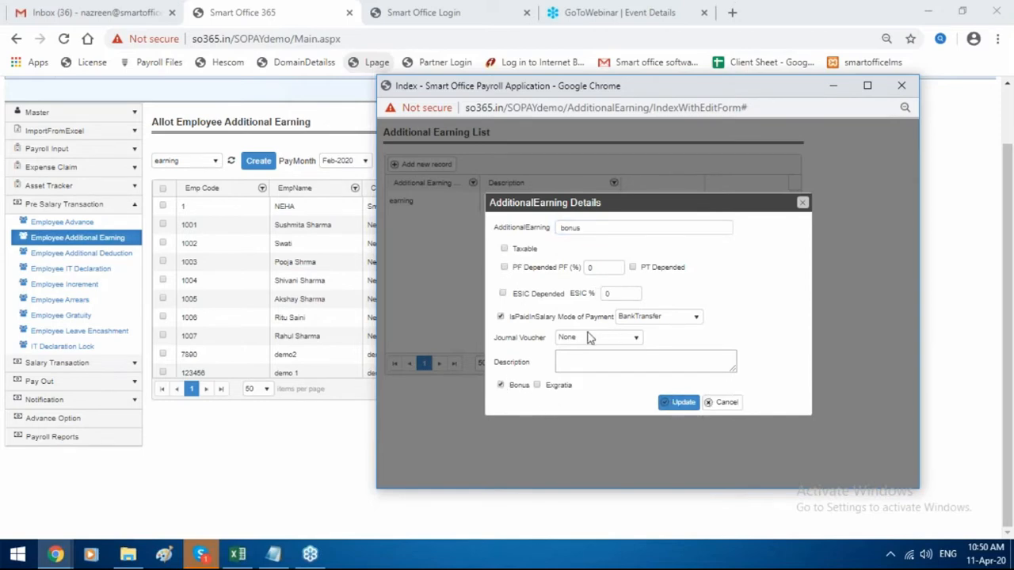
left_click(682, 403)
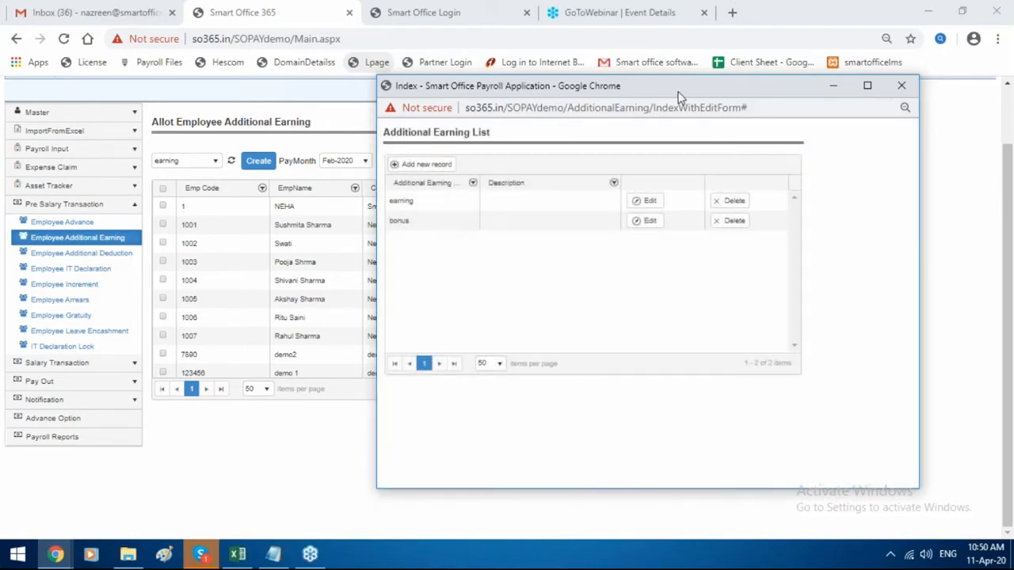
left_click_drag(678, 91, 490, 101)
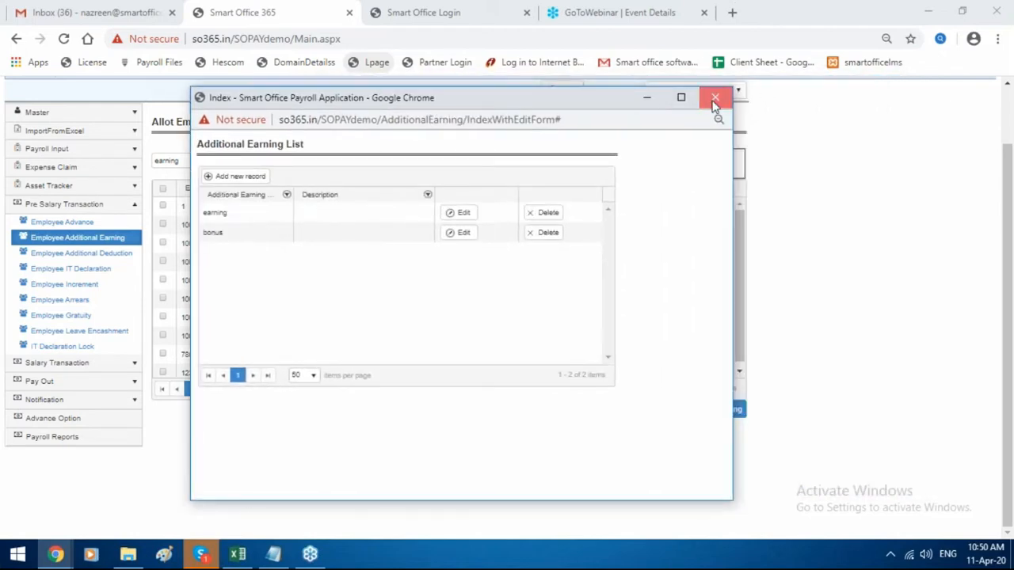
left_click(716, 98)
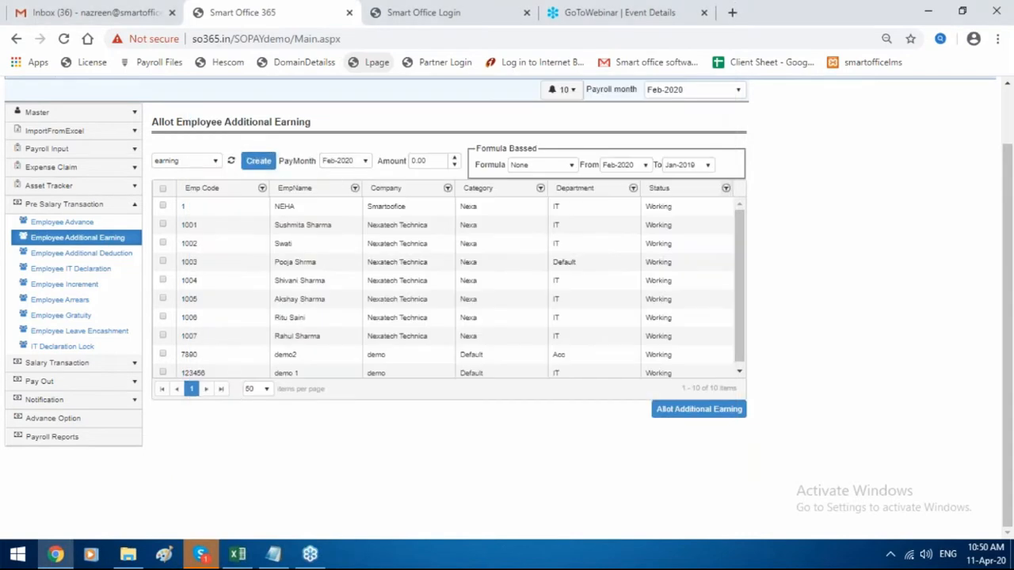
Choose the bonus earning for employee 1 with pay month Feb-2020.
left_click(189, 161)
left_click(190, 192)
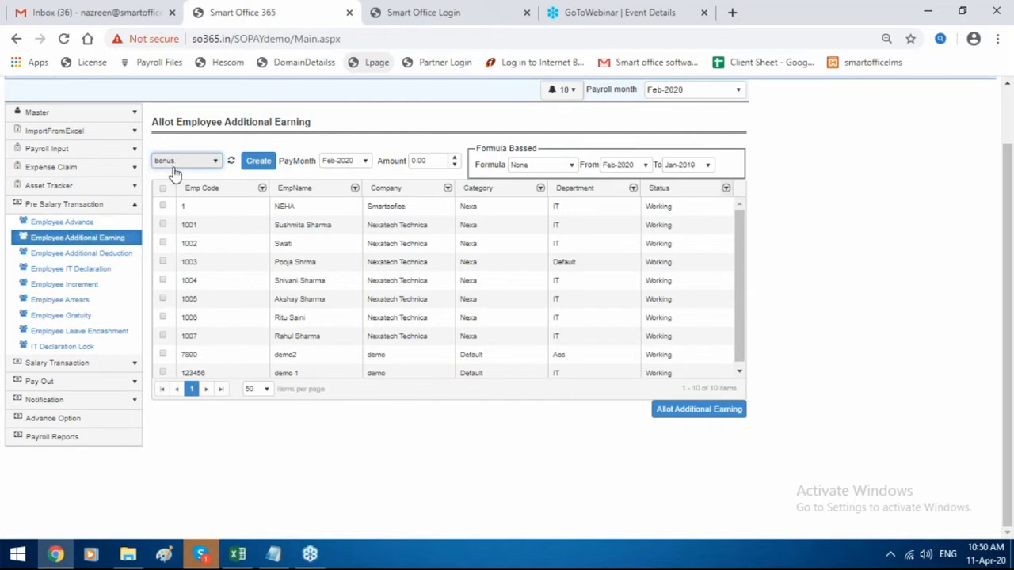
left_click(162, 207)
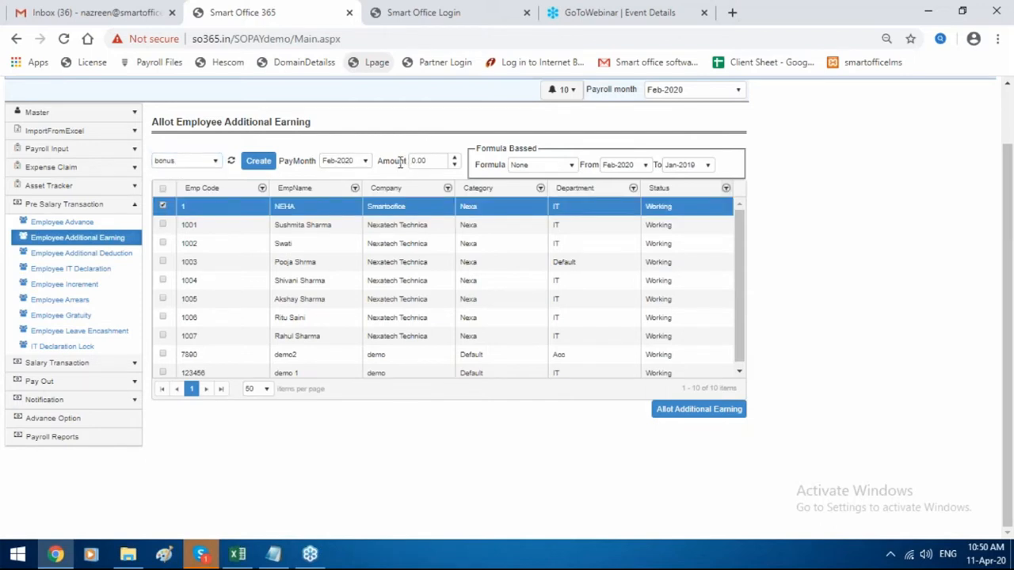
left_click(340, 163)
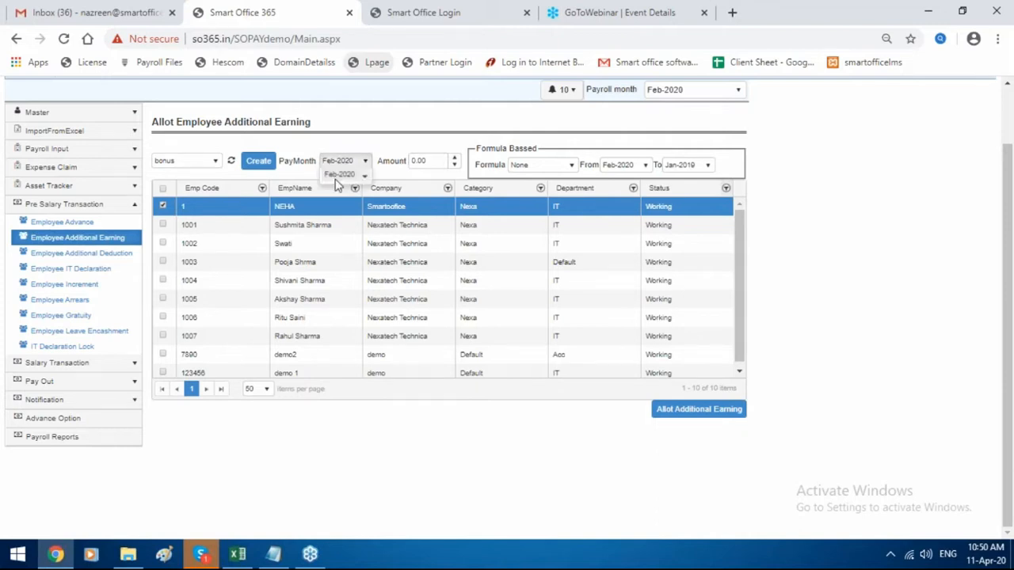
left_click(353, 268)
left_click(354, 162)
left_click(352, 263)
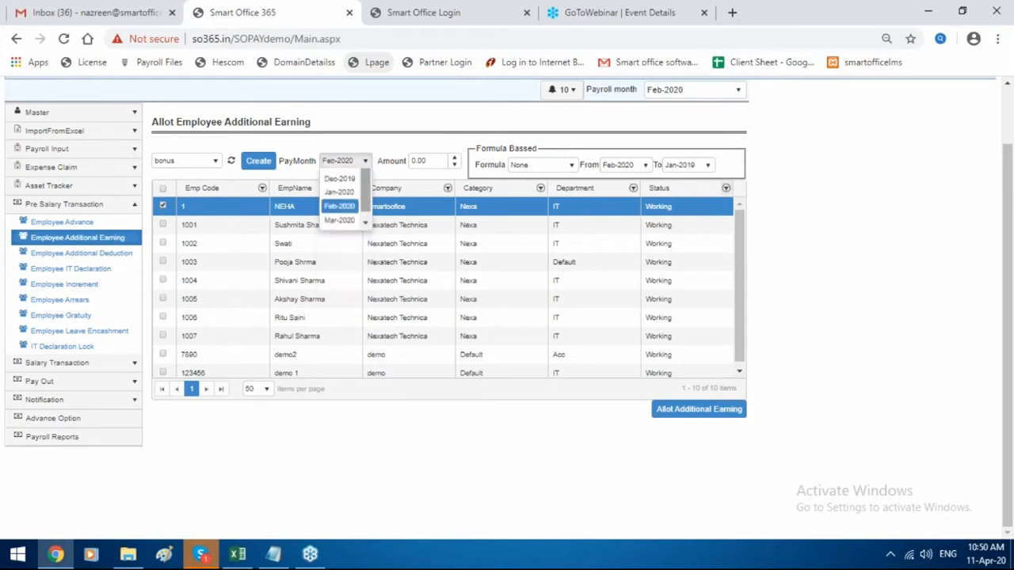
left_click(416, 161)
Set the amount to 200 from Aug-2019, allot the bonus, and open the earnings list.
left_click_drag(417, 161, 266, 169)
key("BackSpace")
type("2")
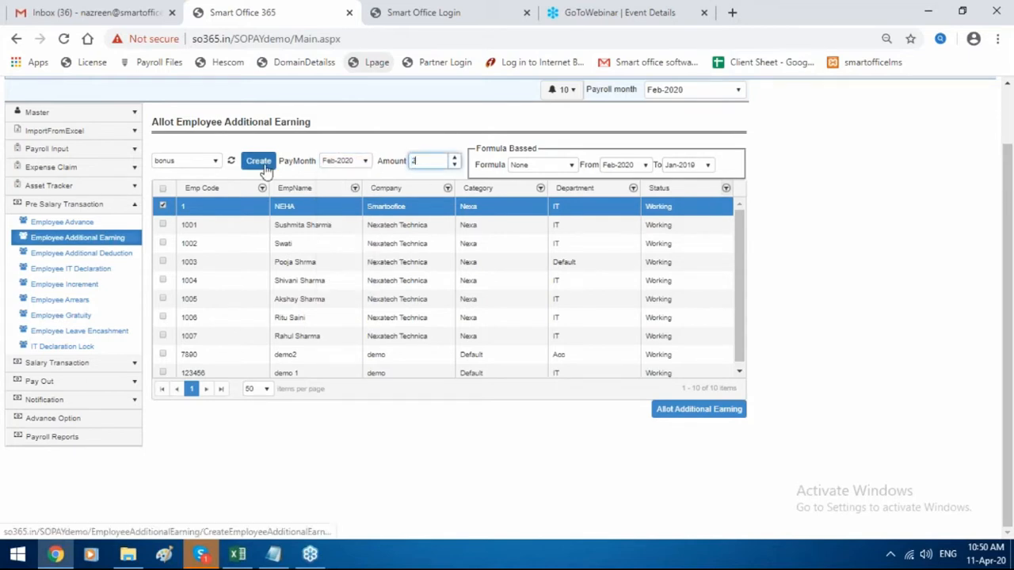
type("00")
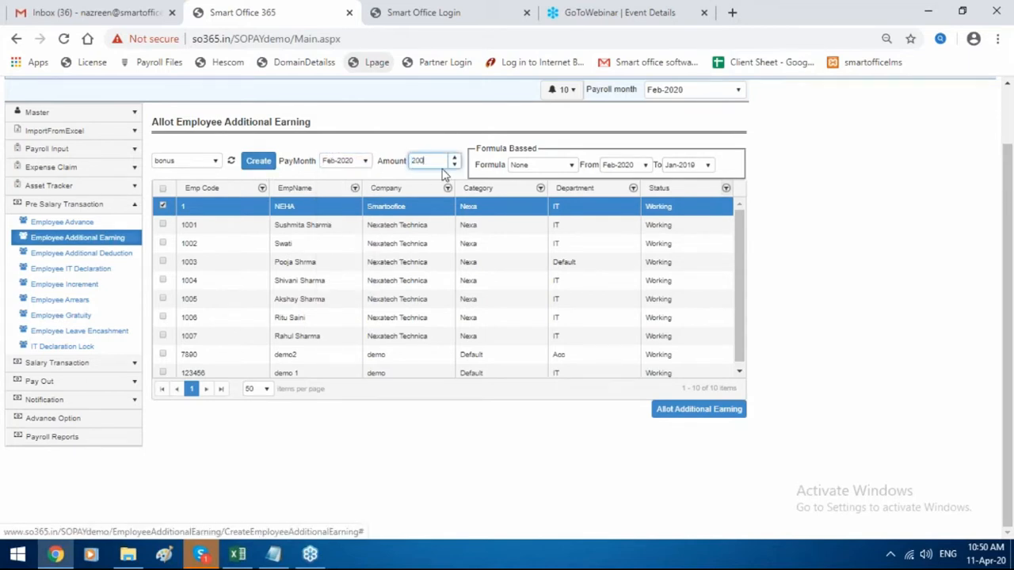
left_click(524, 166)
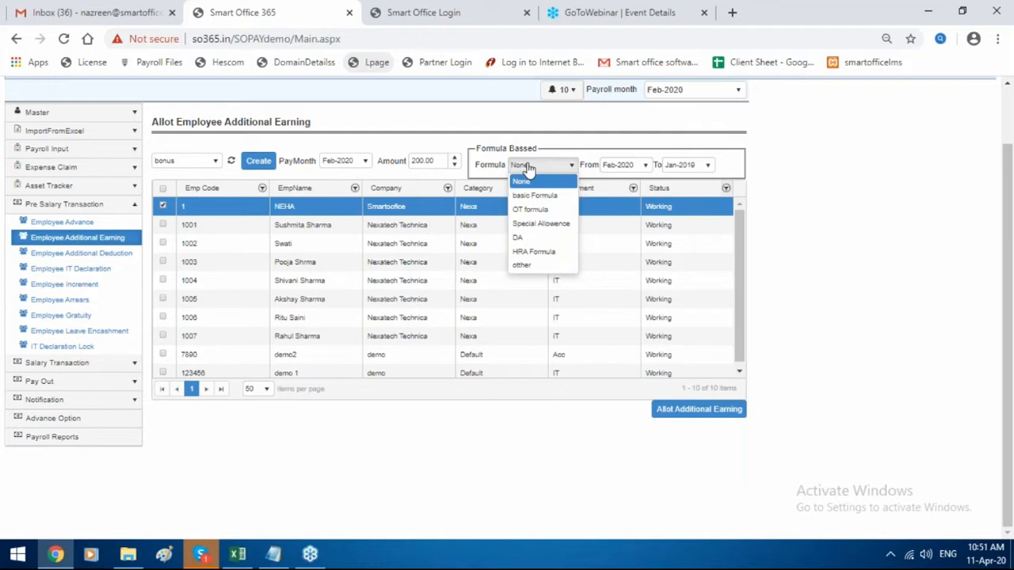
left_click(639, 166)
left_click(640, 197)
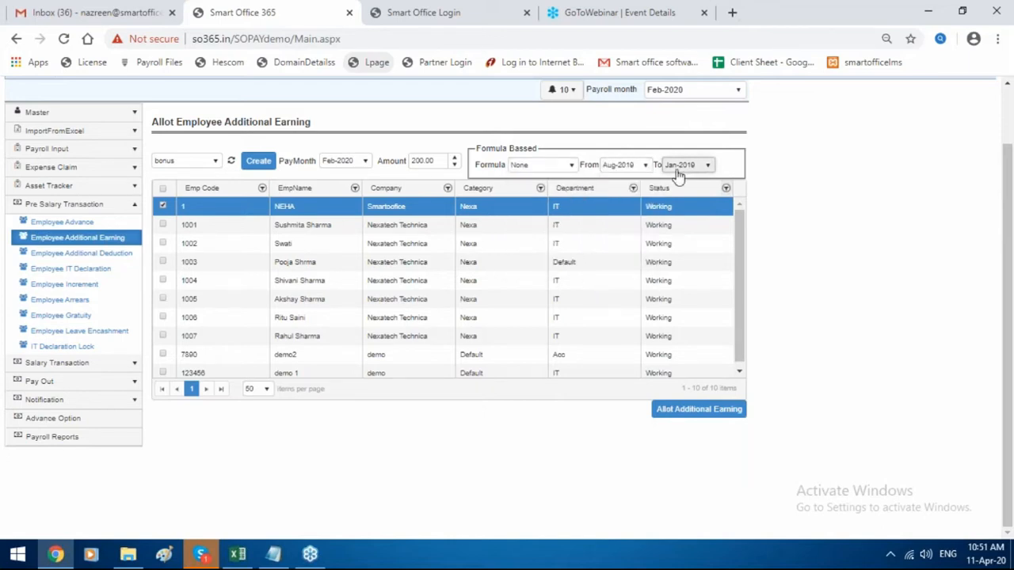
left_click(678, 167)
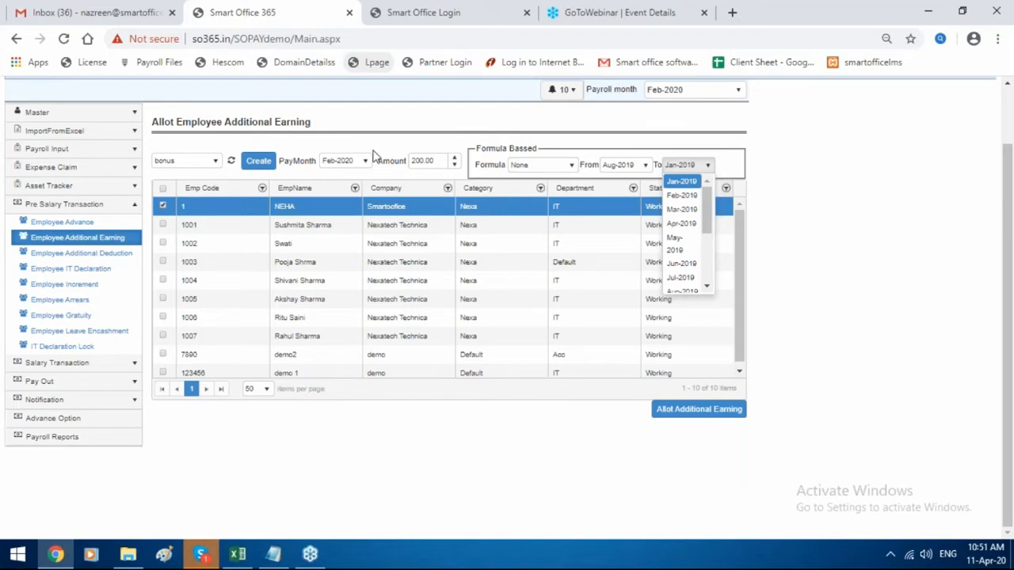
left_click(674, 412)
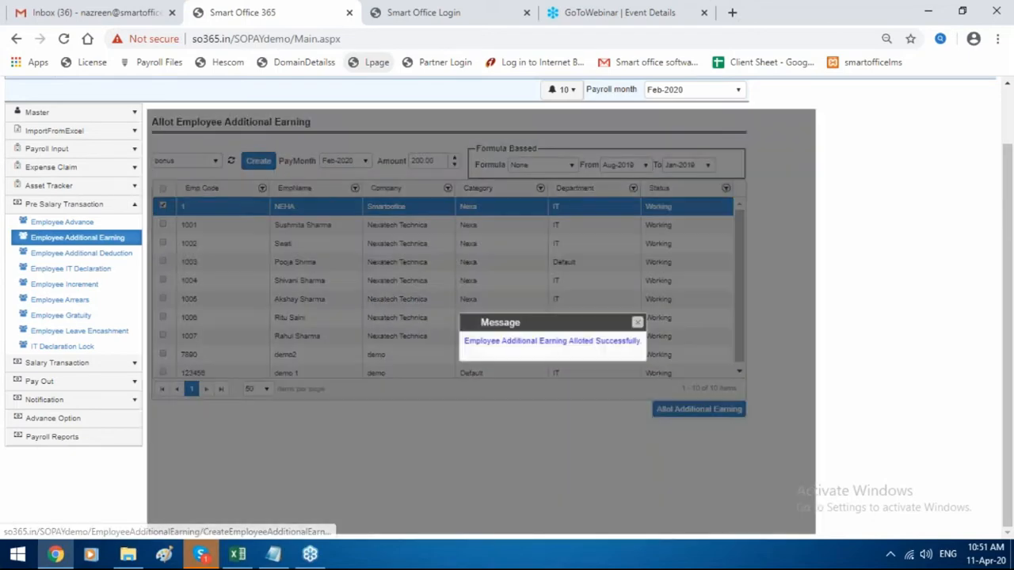
left_click(637, 323)
left_click(127, 239)
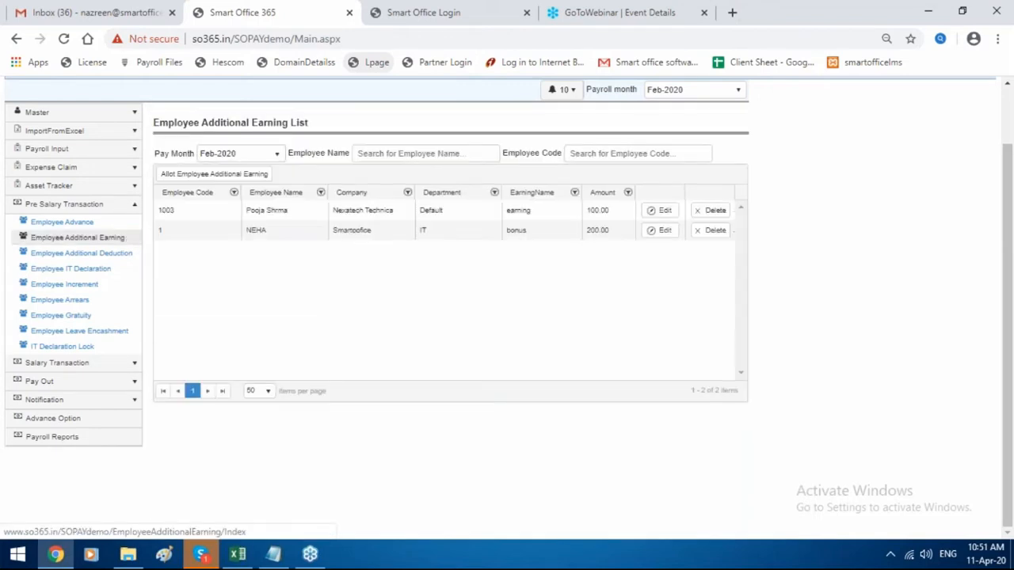
left_click(113, 237)
Look over the additional deduction allotment for employee 1, then open Employee IT Declaration.
left_click(117, 253)
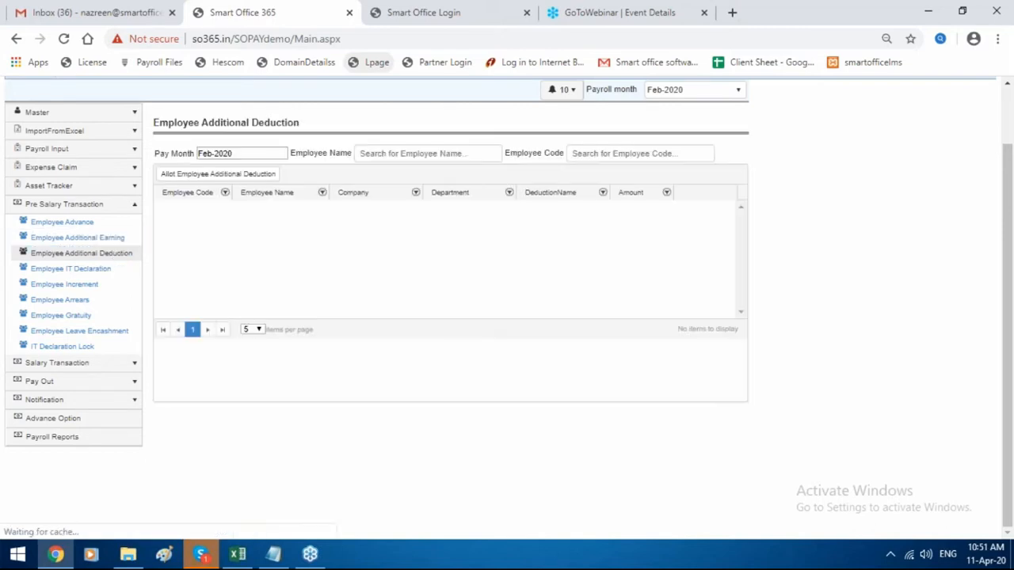
left_click(243, 176)
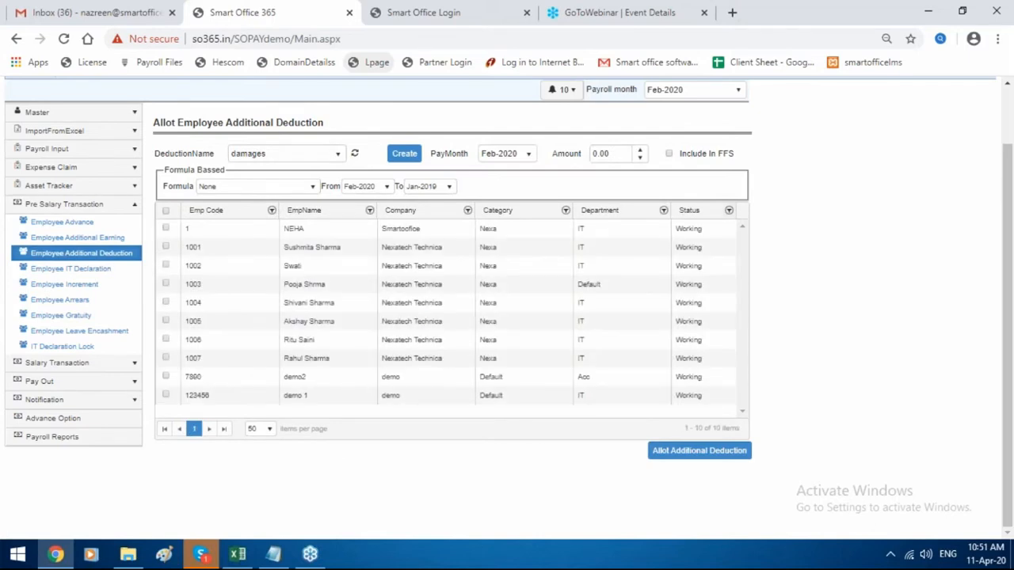
left_click(166, 229)
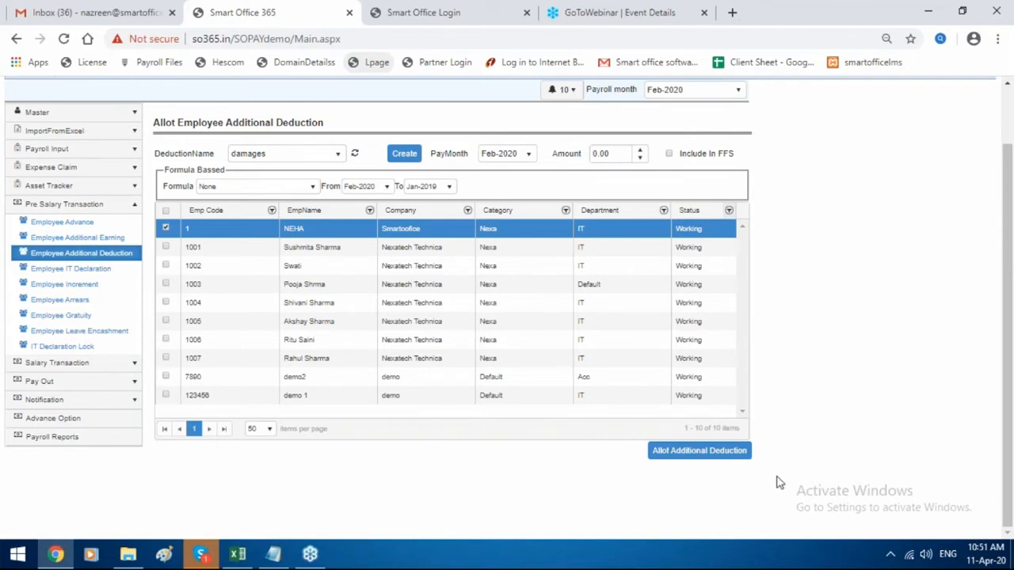
left_click(101, 274)
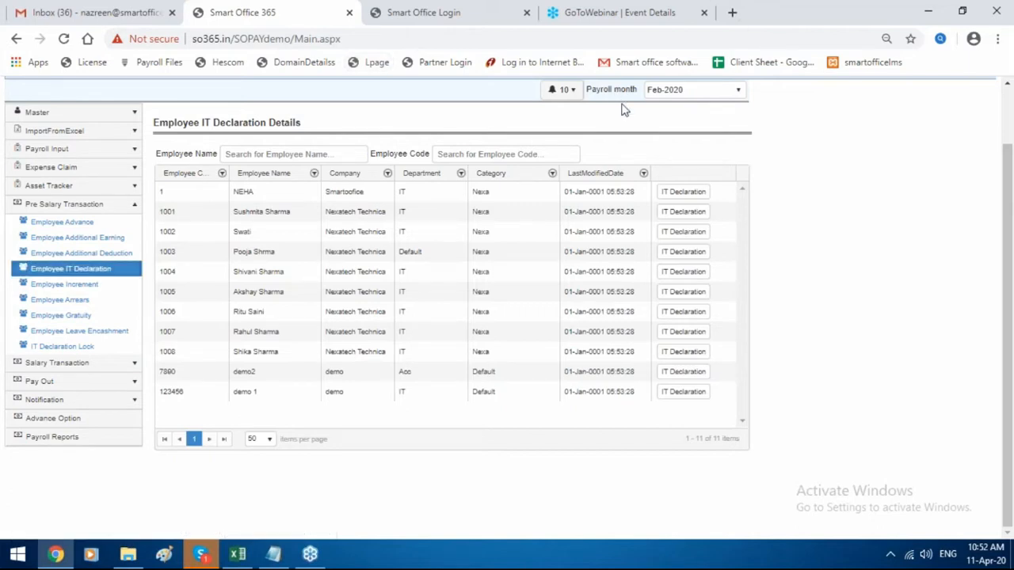
Open employee 1's IT declaration details and set the financial year to Apr-2019.
left_click(676, 197)
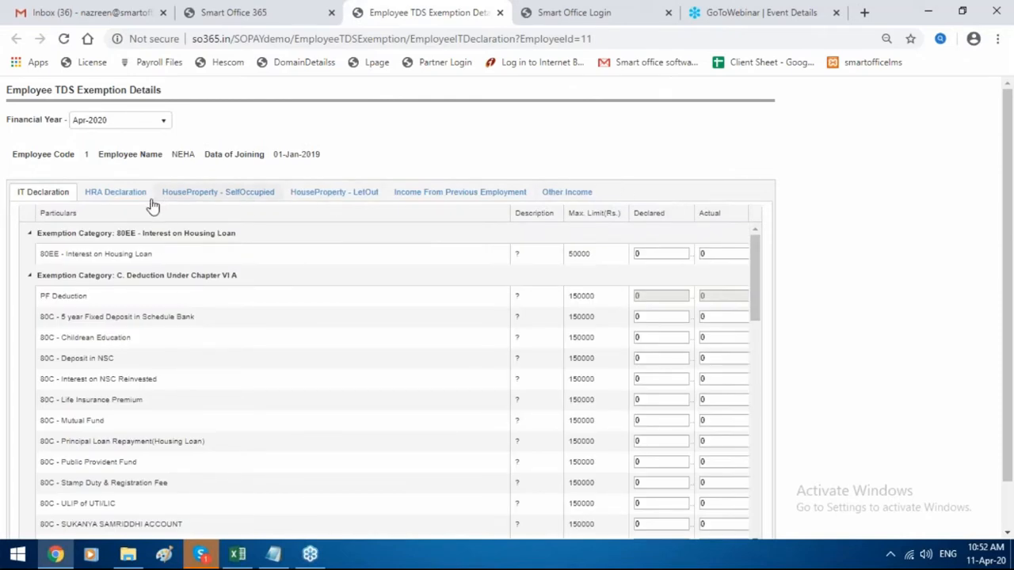
left_click(129, 192)
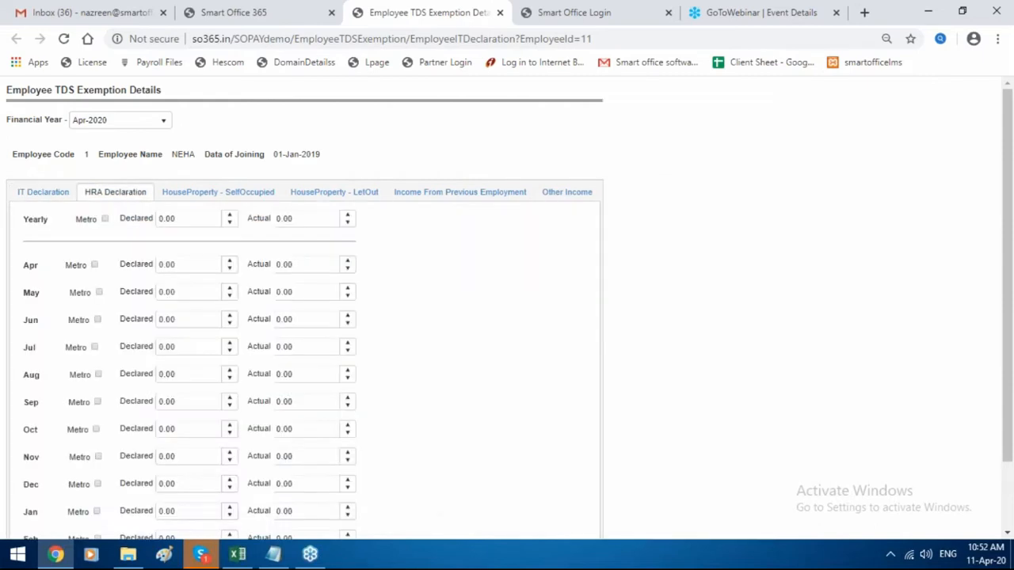
left_click(132, 126)
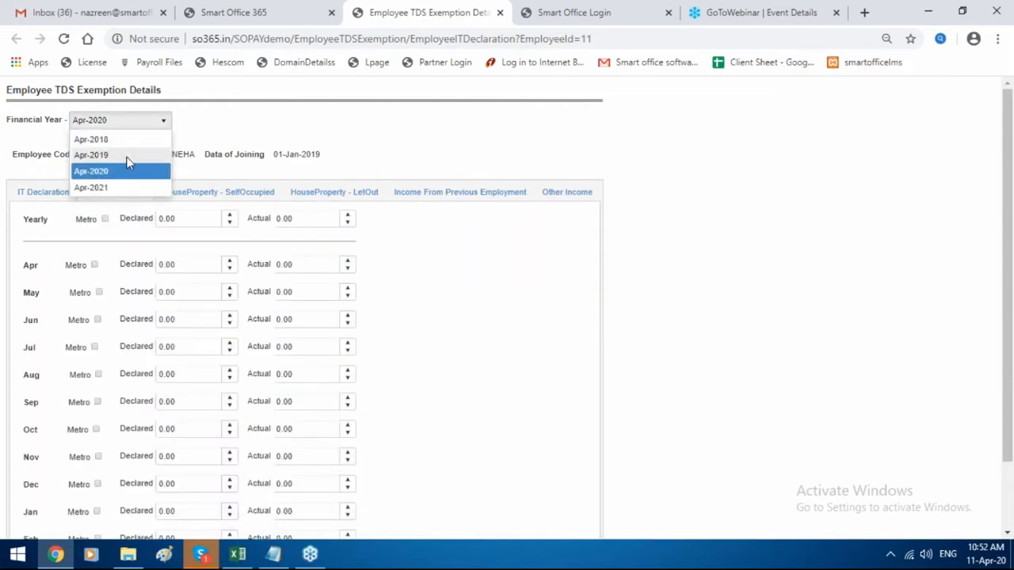
left_click(118, 154)
Review the exemption, HRA, house property, previous employment and other income sections.
left_click(58, 192)
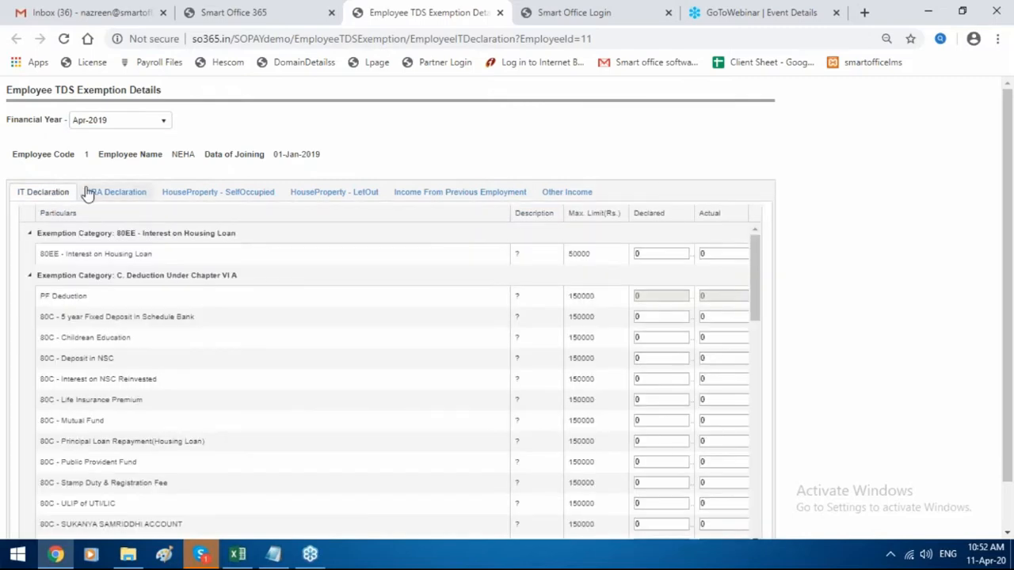
left_click(93, 194)
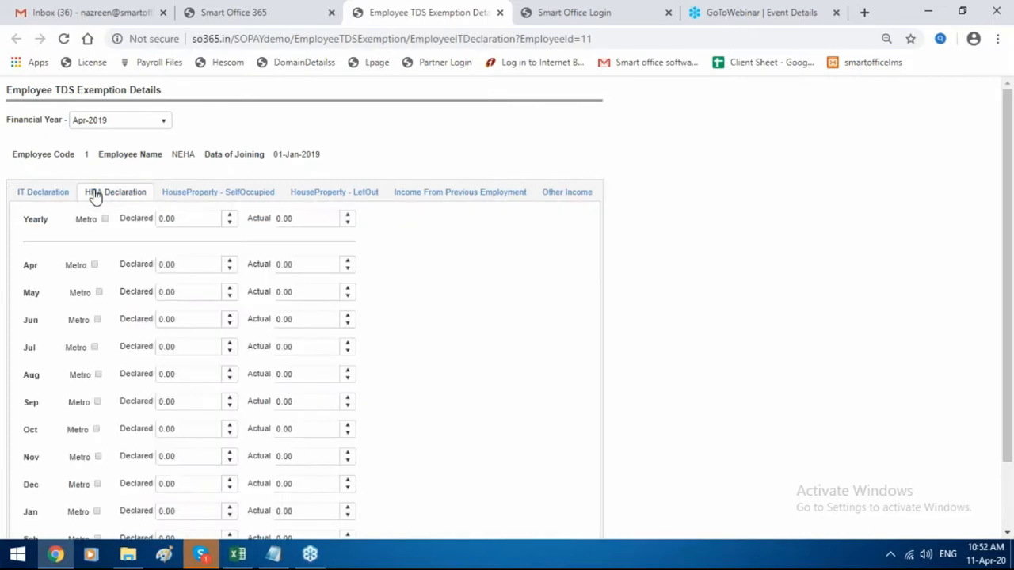
left_click(185, 200)
left_click(334, 198)
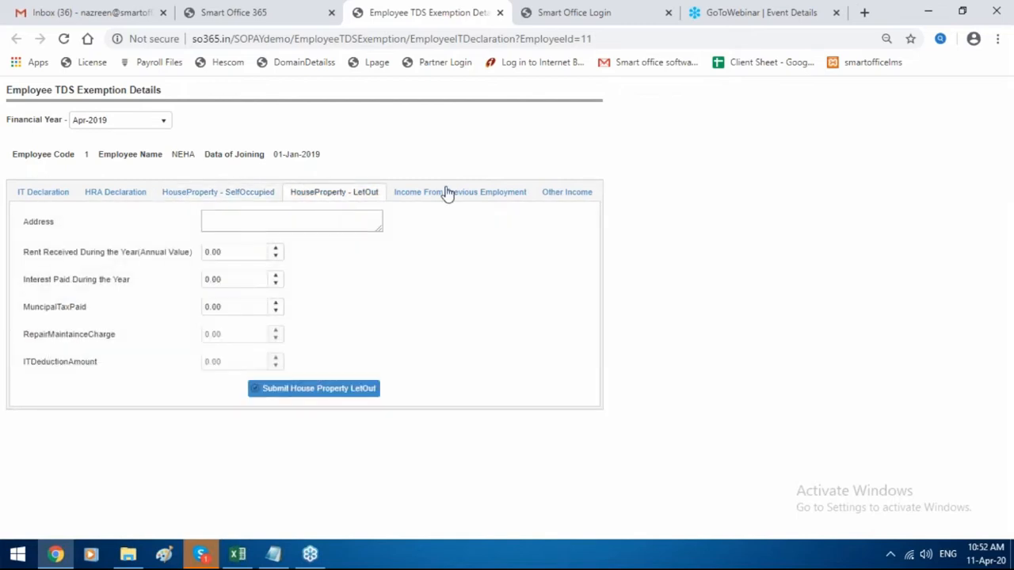
left_click(496, 196)
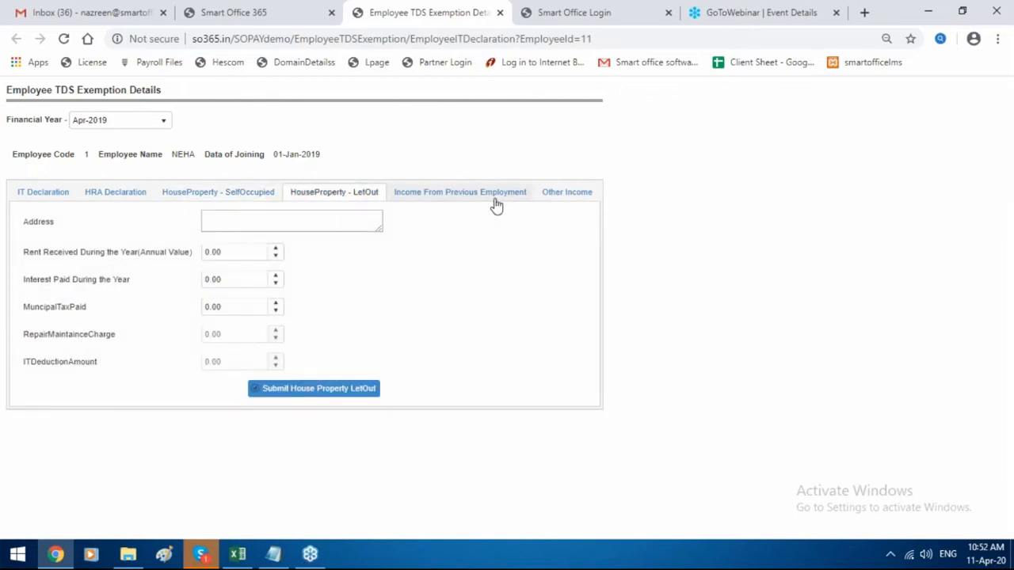
left_click(555, 194)
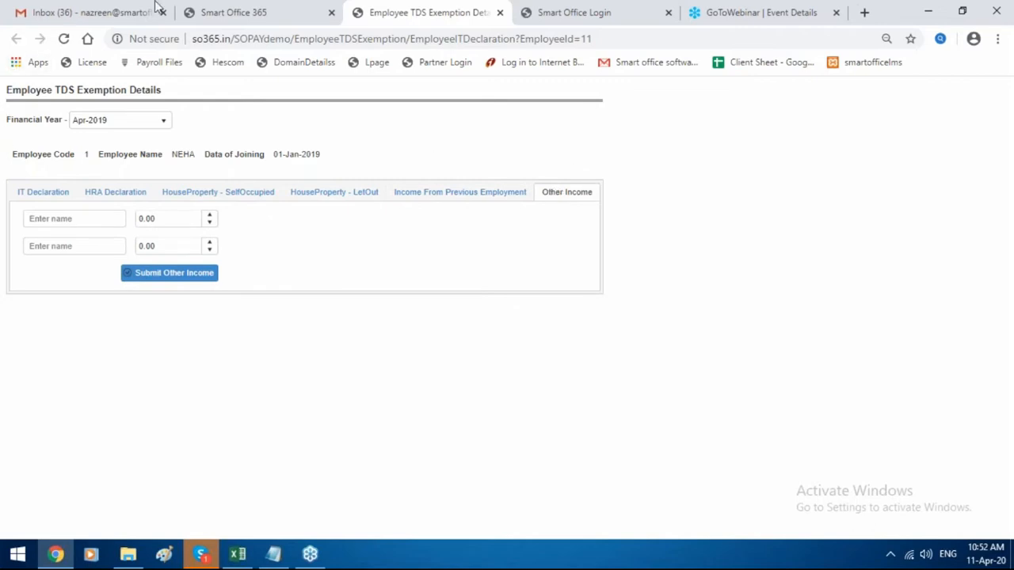
left_click(257, 8)
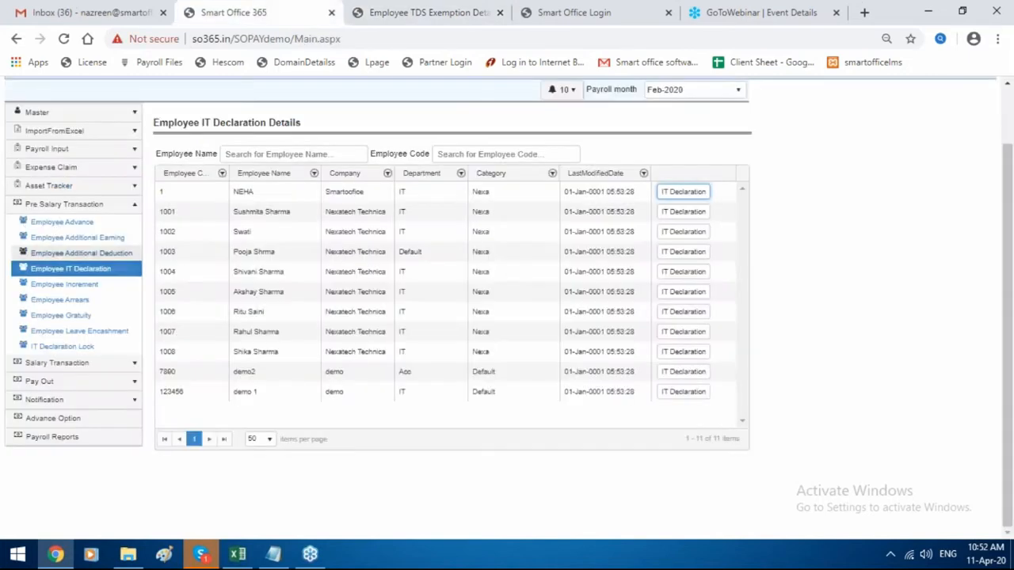
Open the Process Payroll window under Salary Transaction, set to Feb-2020 by default.
left_click(64, 286)
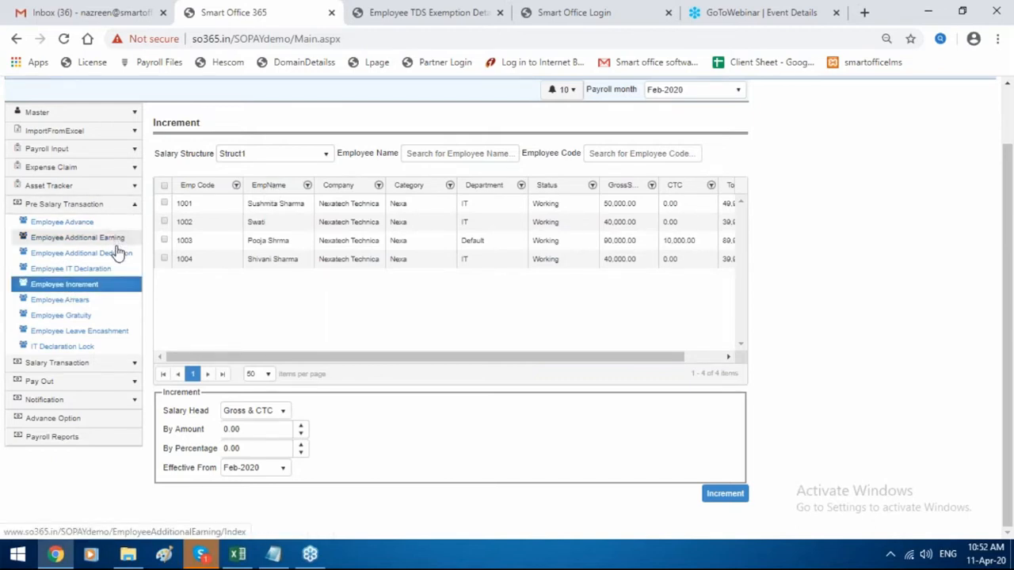
left_click(119, 364)
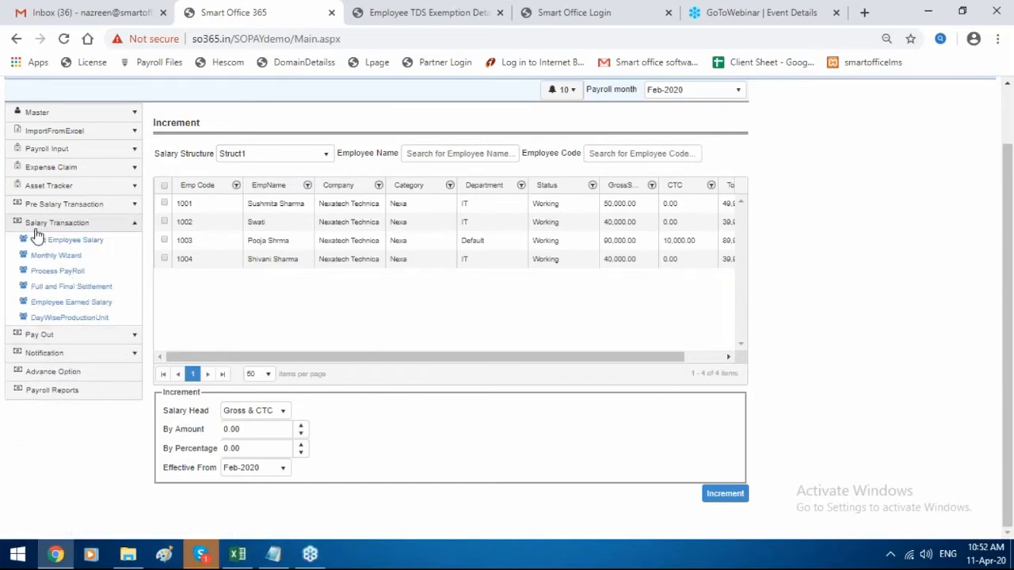
left_click(72, 272)
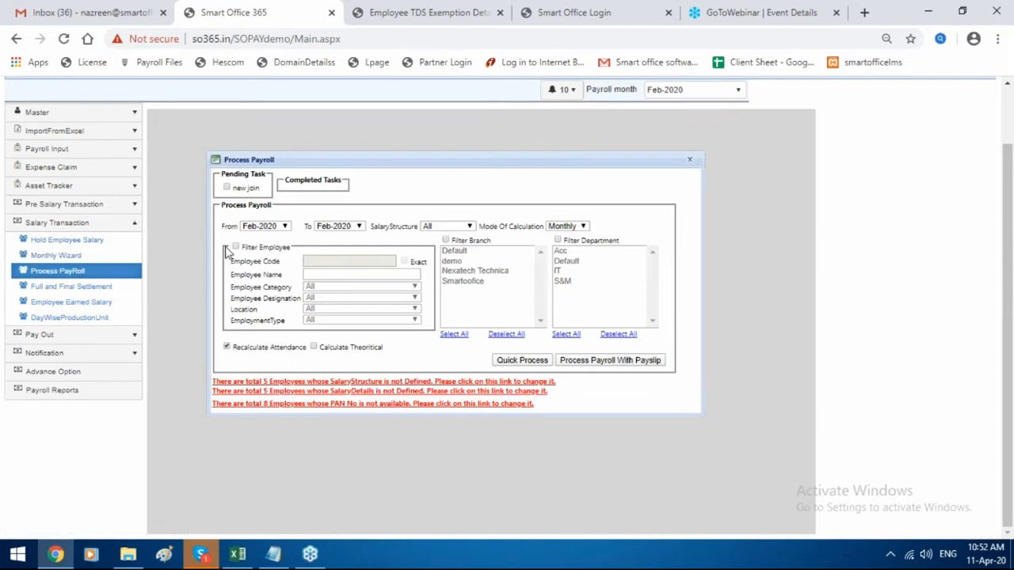
Set the payroll From month to Apr-2019.
left_click(248, 226)
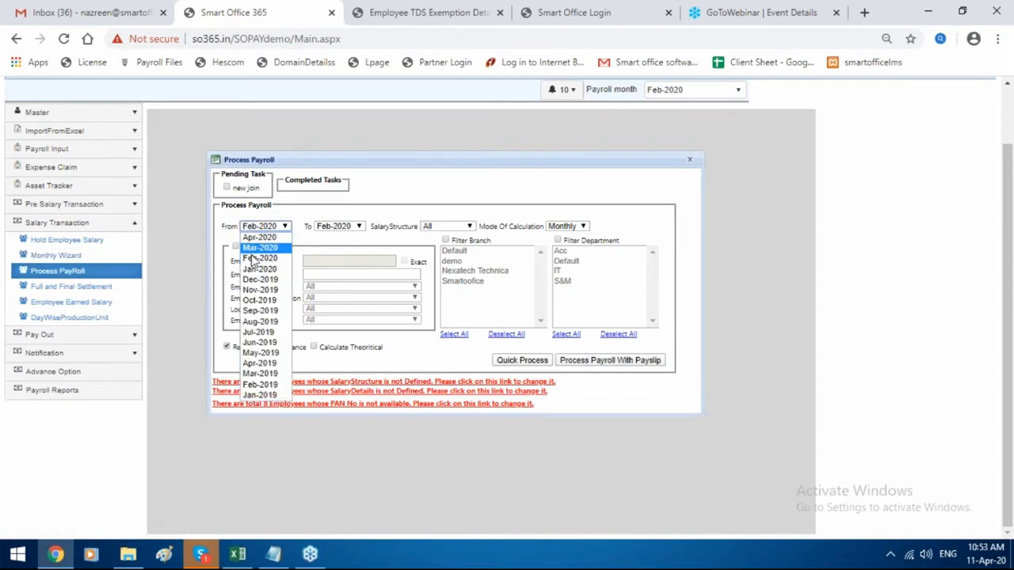
left_click(295, 366)
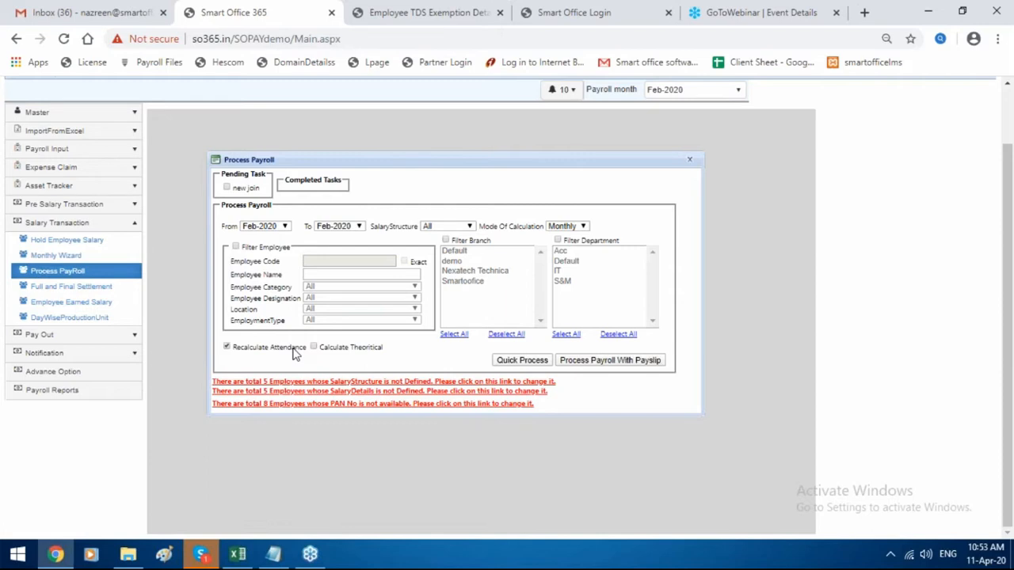
left_click(277, 228)
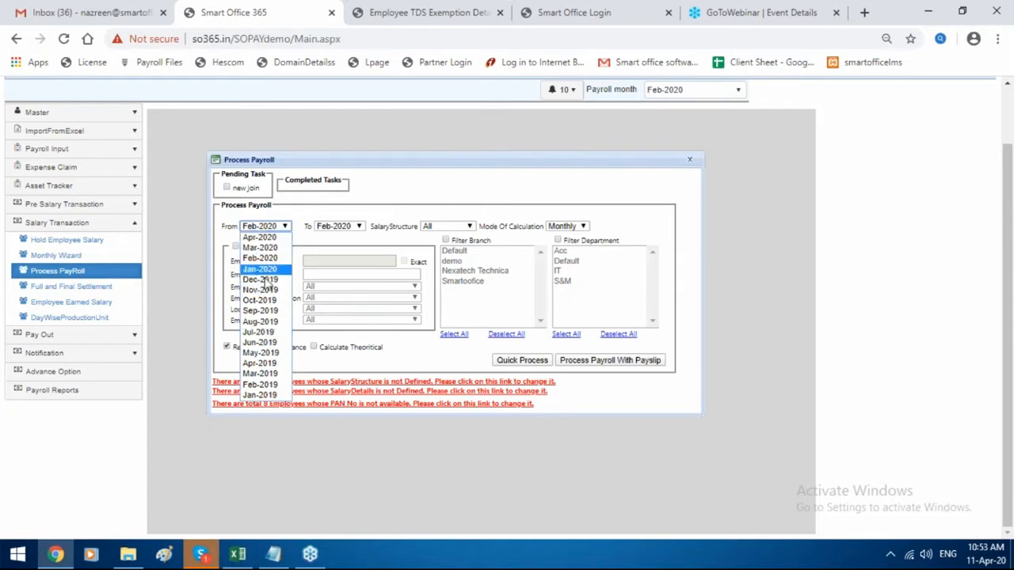
left_click(274, 363)
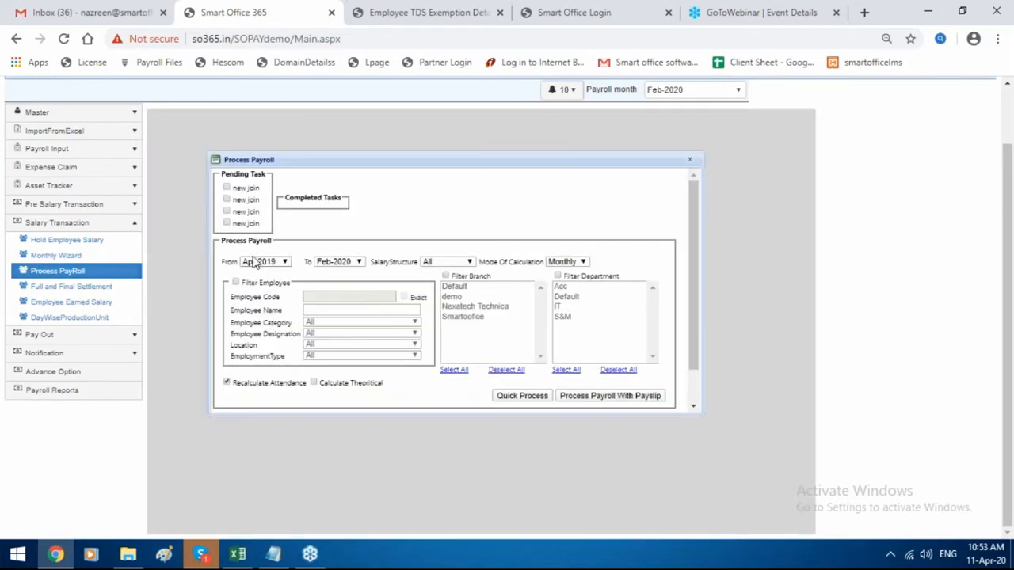
Filter to employee code 1 with exact match and run Quick Process.
left_click(235, 283)
left_click(373, 300)
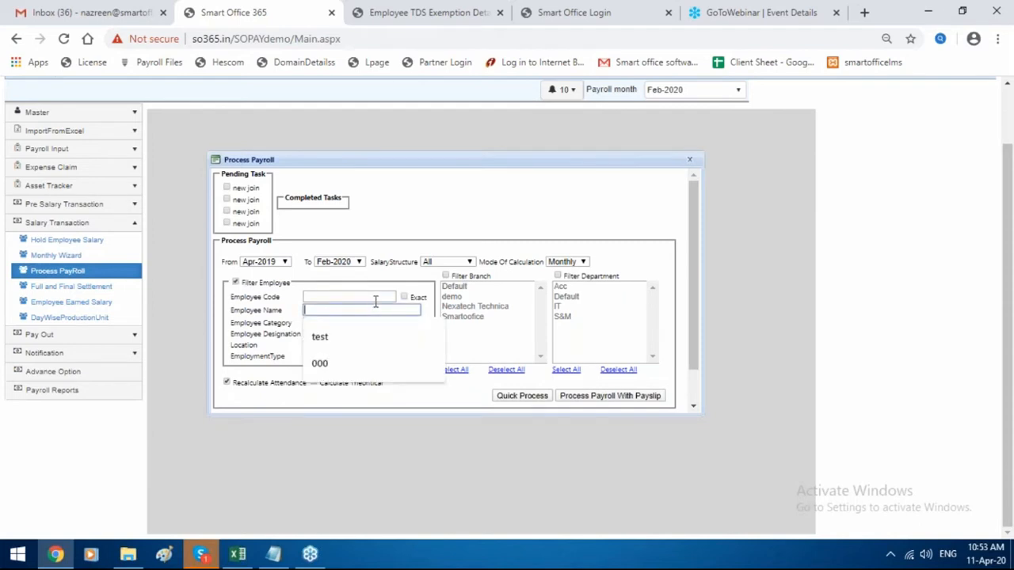
type("1")
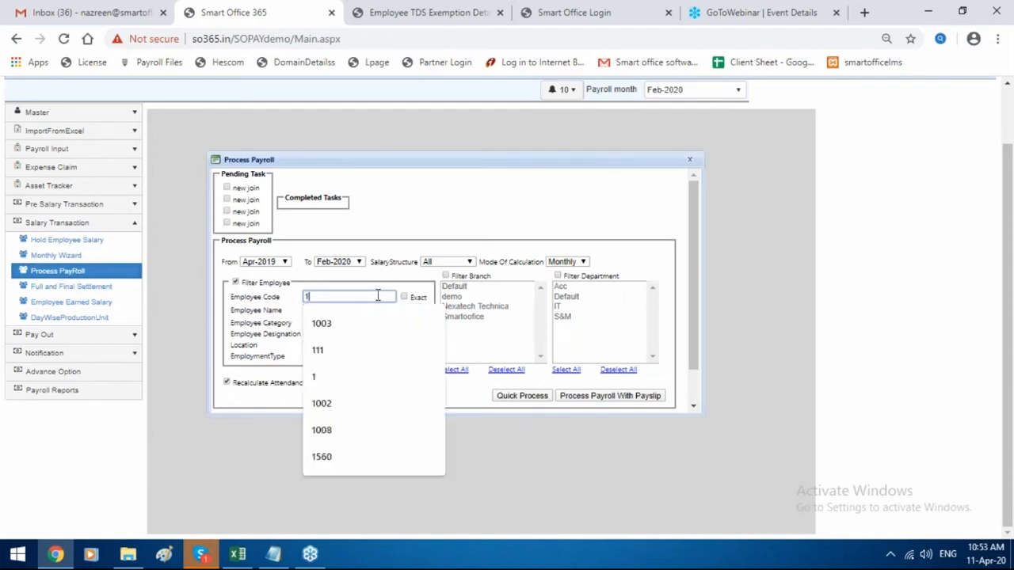
left_click(404, 298)
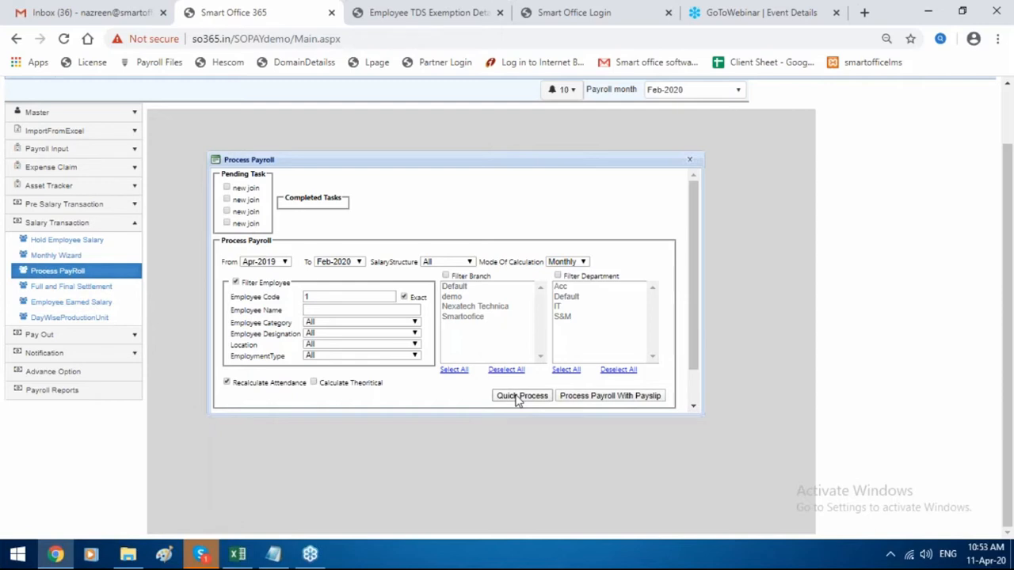
left_click(544, 402)
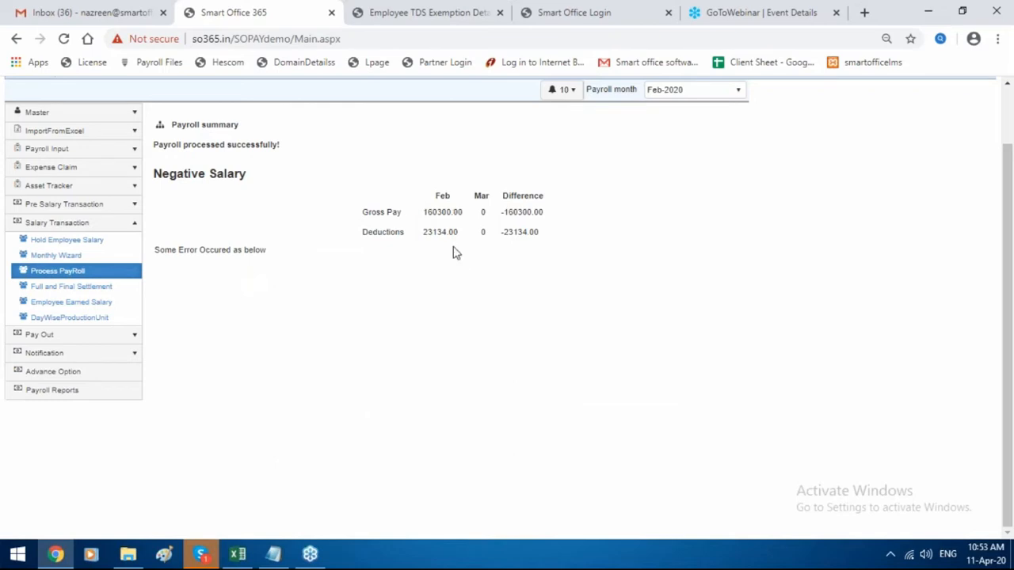
List employees' earned salary for the Smartoffice salary structure.
left_click(52, 305)
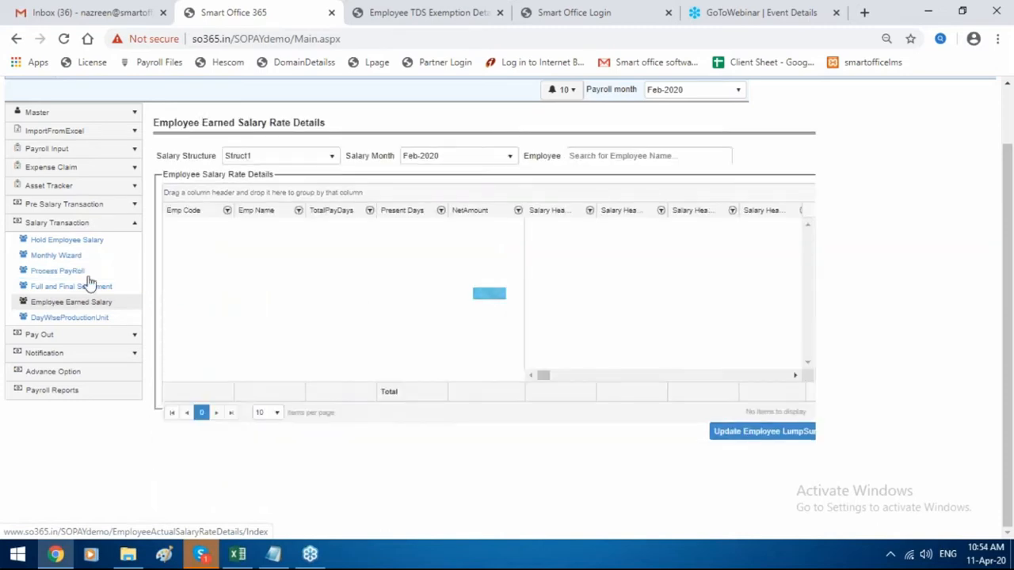
left_click(272, 160)
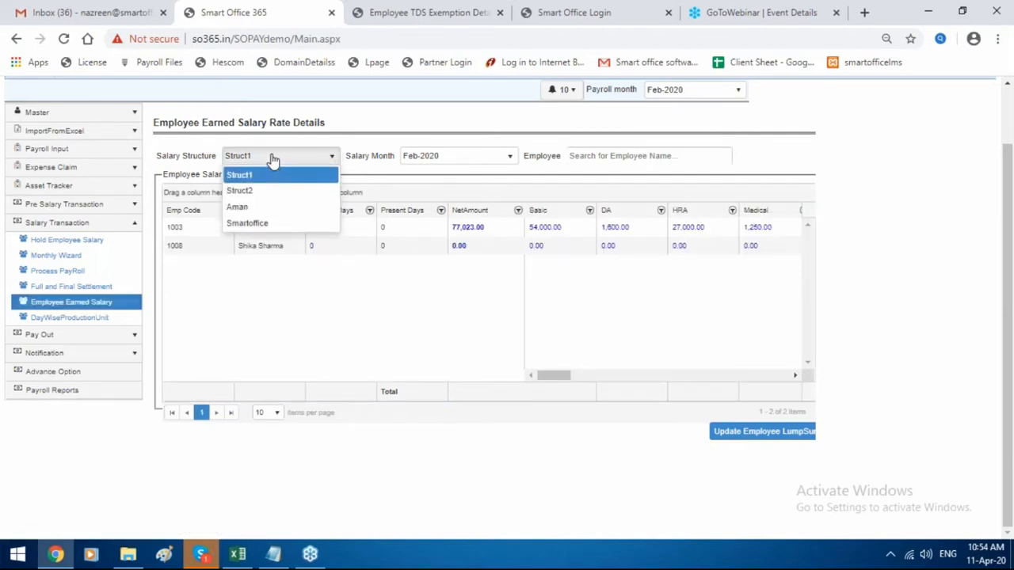
left_click(279, 226)
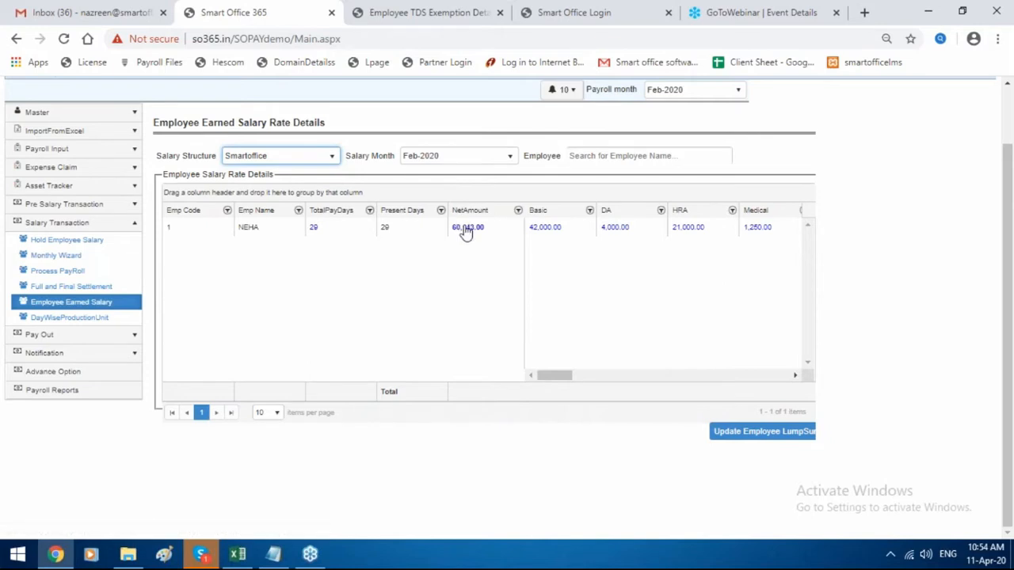
Review the employee's NetAmount breakdown, then view her attendance details.
left_click(467, 228)
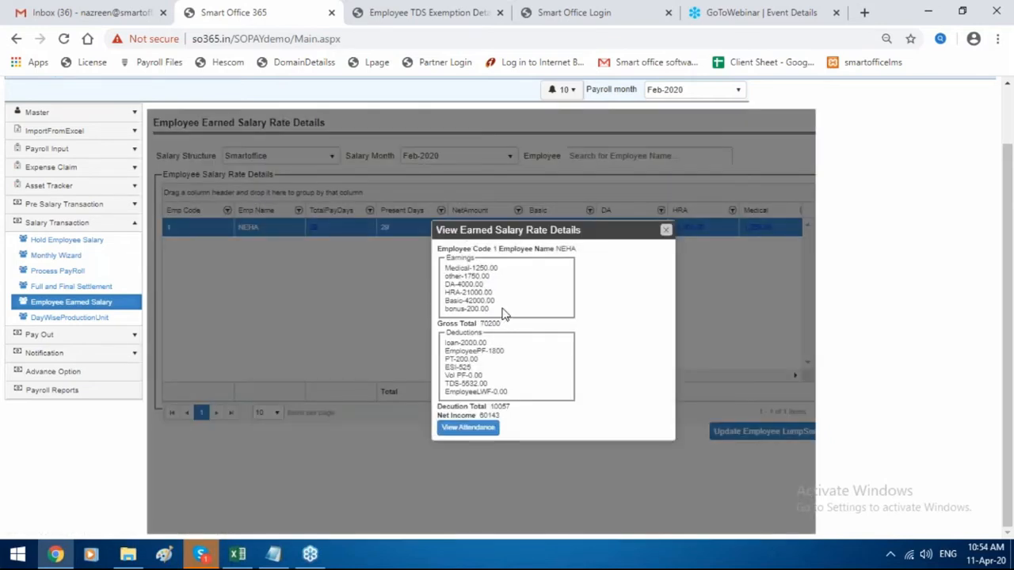
left_click_drag(504, 315, 444, 268)
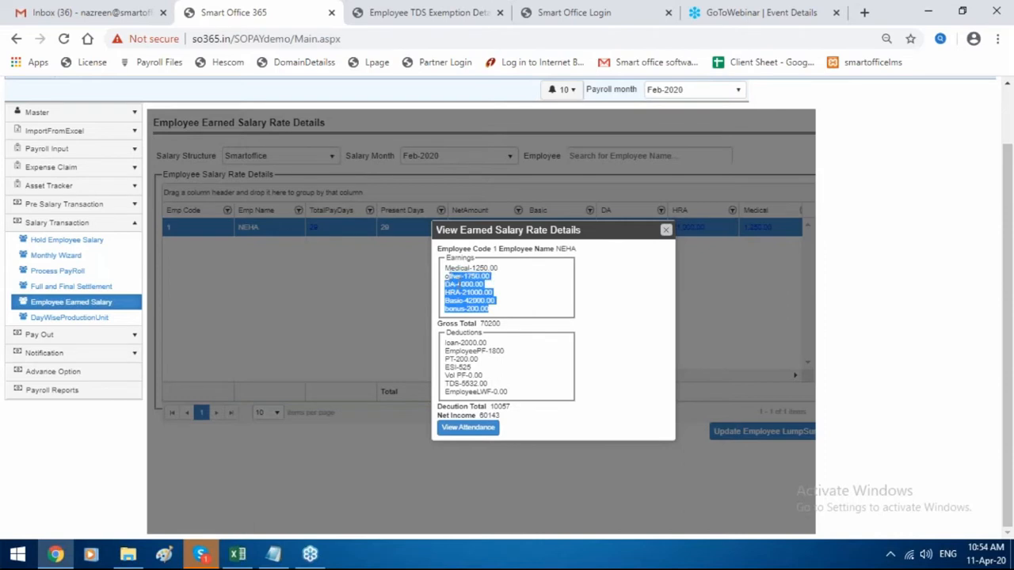
left_click(523, 396)
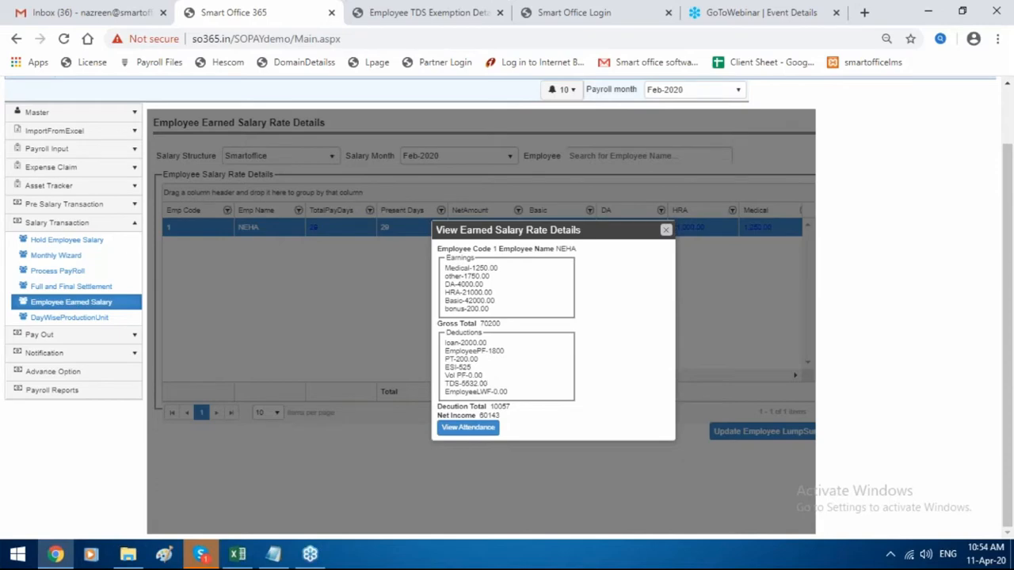
left_click(468, 428)
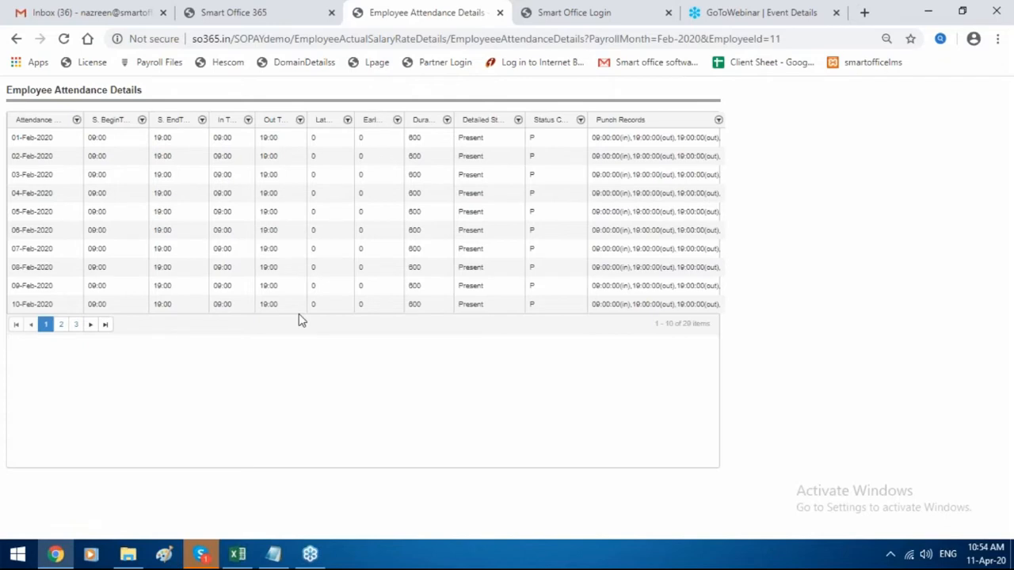
Check attendance pages 2 and 3 (11–29 February), then go back to the salary breakdown.
left_click(61, 326)
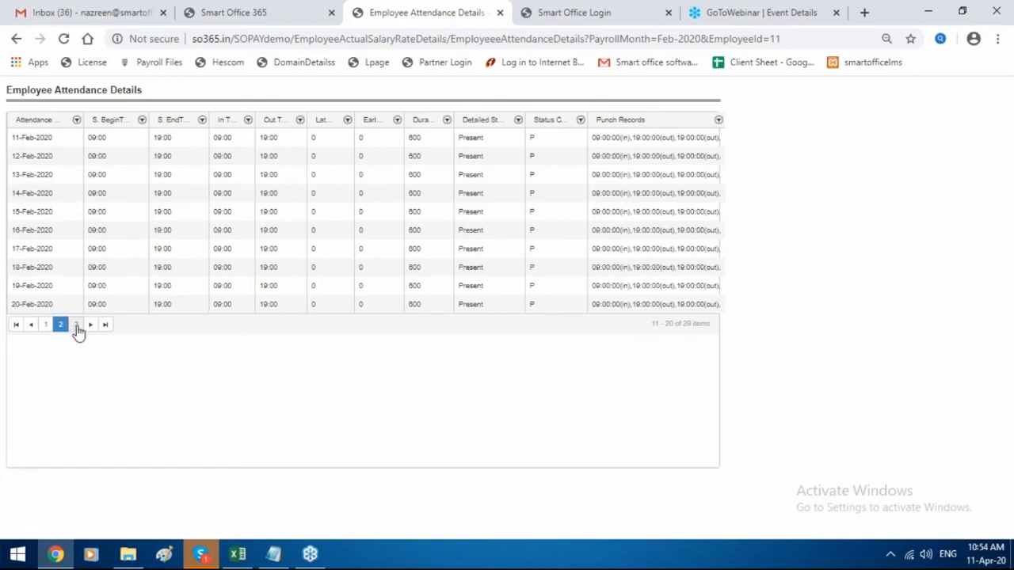
left_click(75, 326)
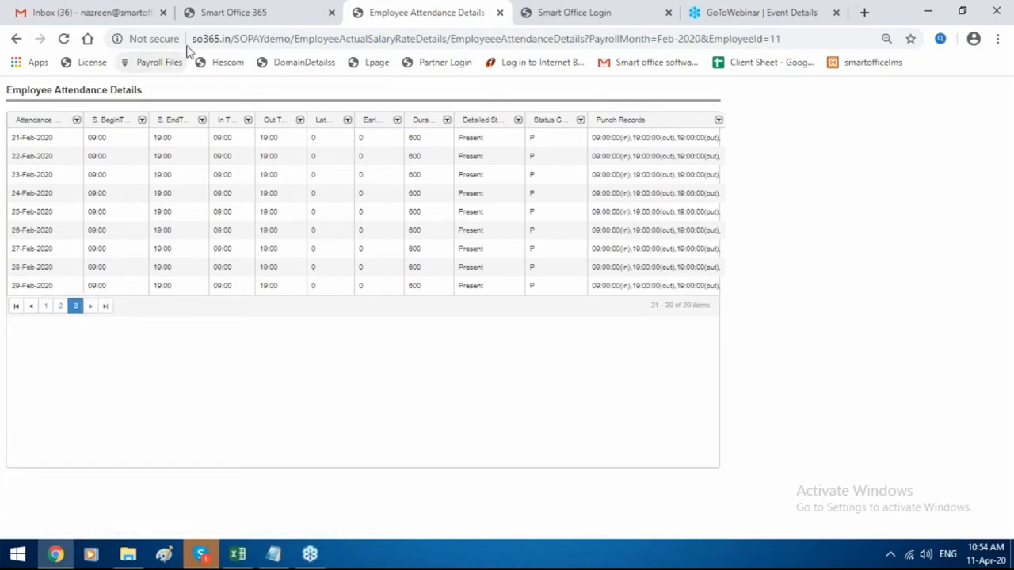
left_click(237, 9)
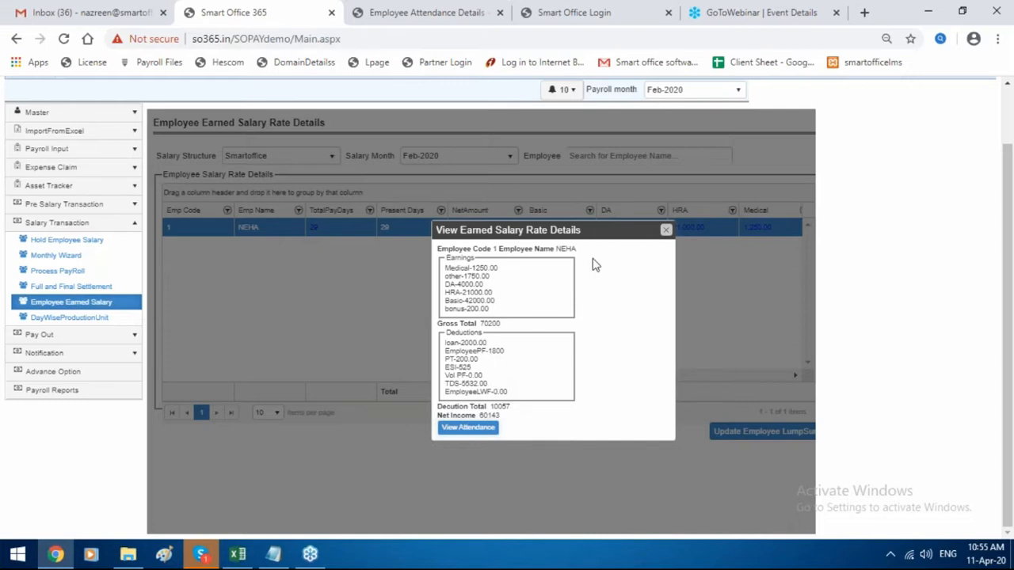
Close the salary breakdown and go to Pay Out > Generate Payslip Report.
left_click(665, 231)
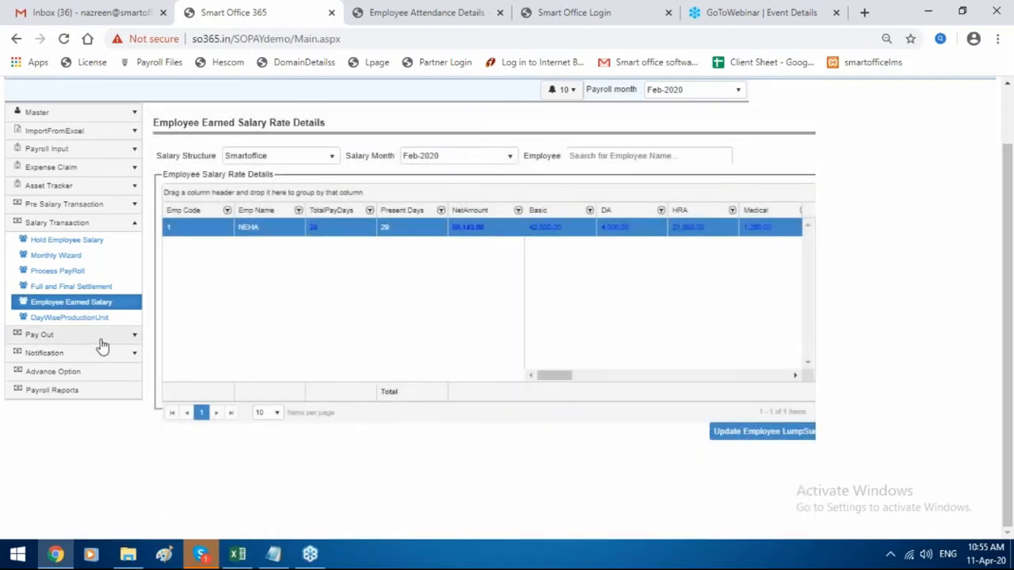
left_click(101, 339)
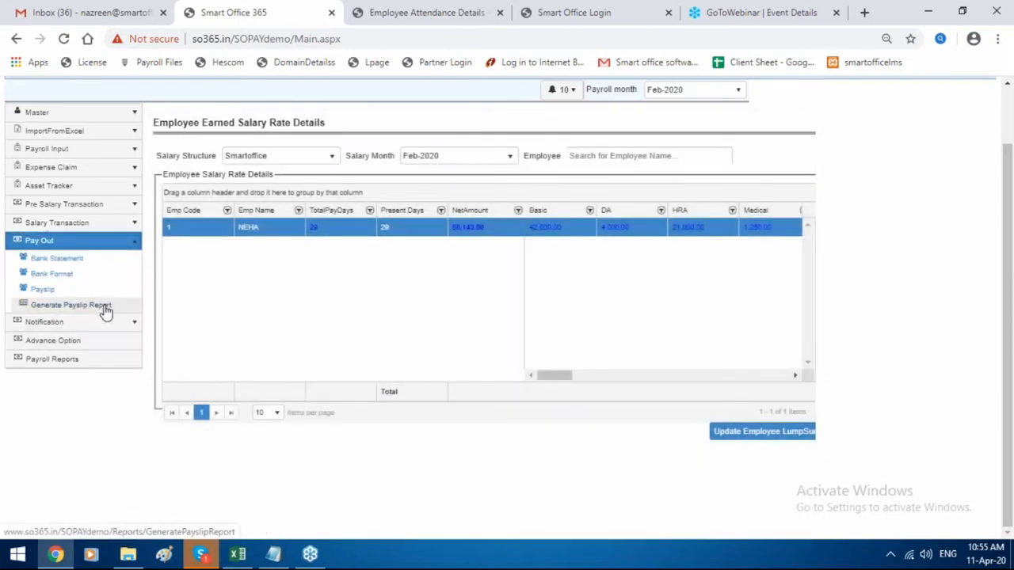
left_click(103, 307)
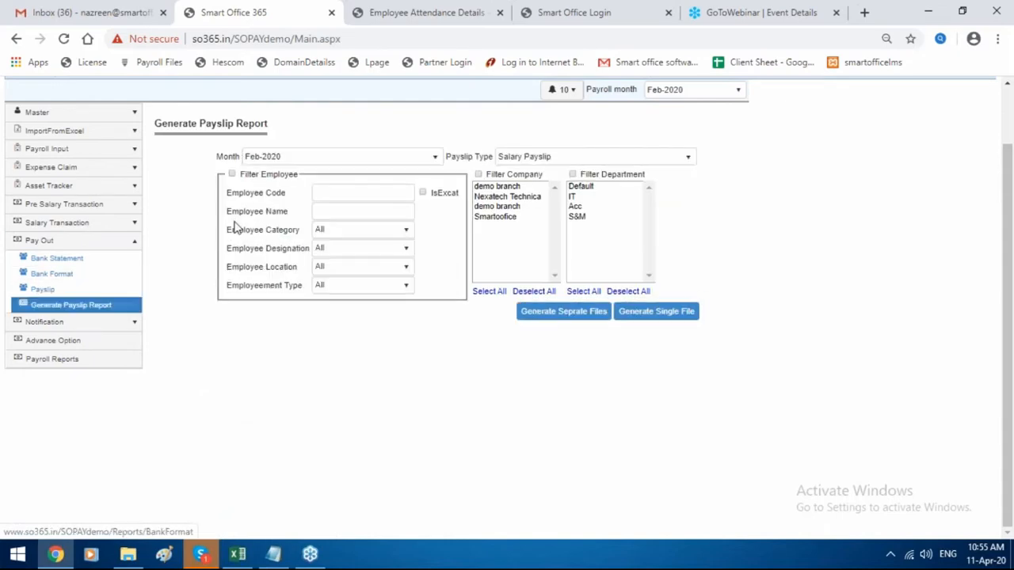
Generate the payslip for exact employee code 1 as separate files and a single file.
left_click(232, 175)
left_click(332, 193)
type("1")
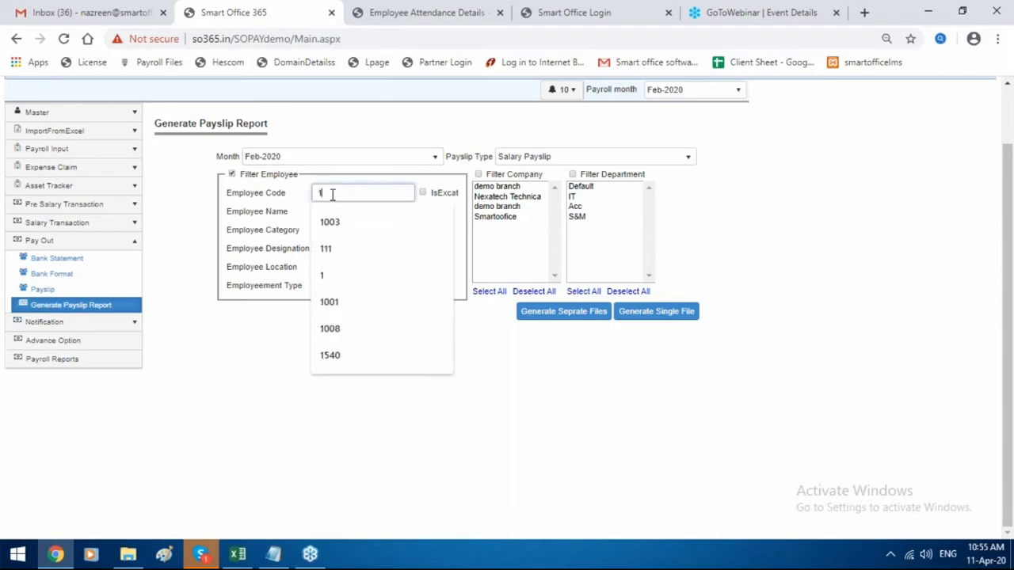
left_click(424, 191)
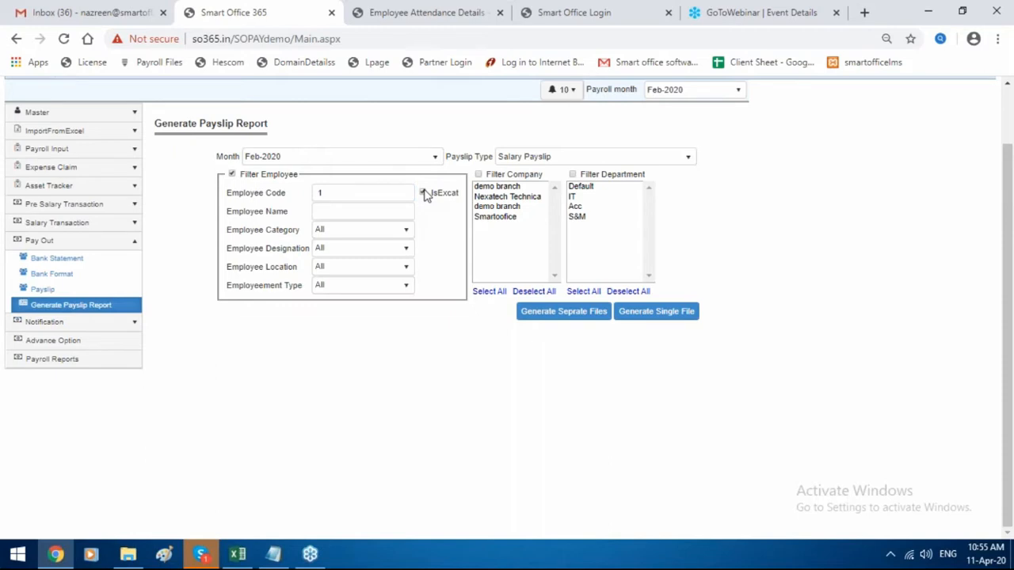
left_click(574, 317)
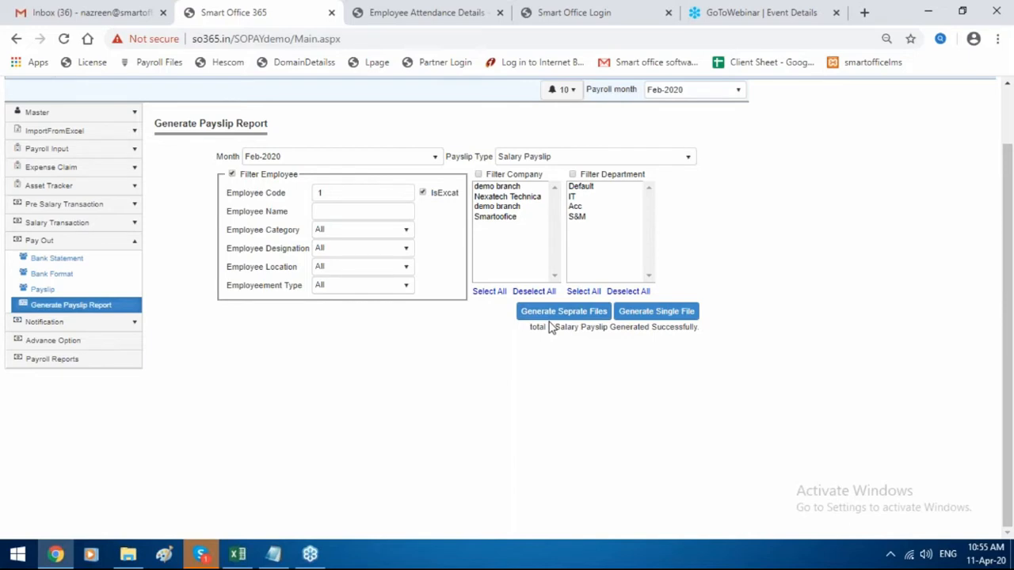
left_click(670, 313)
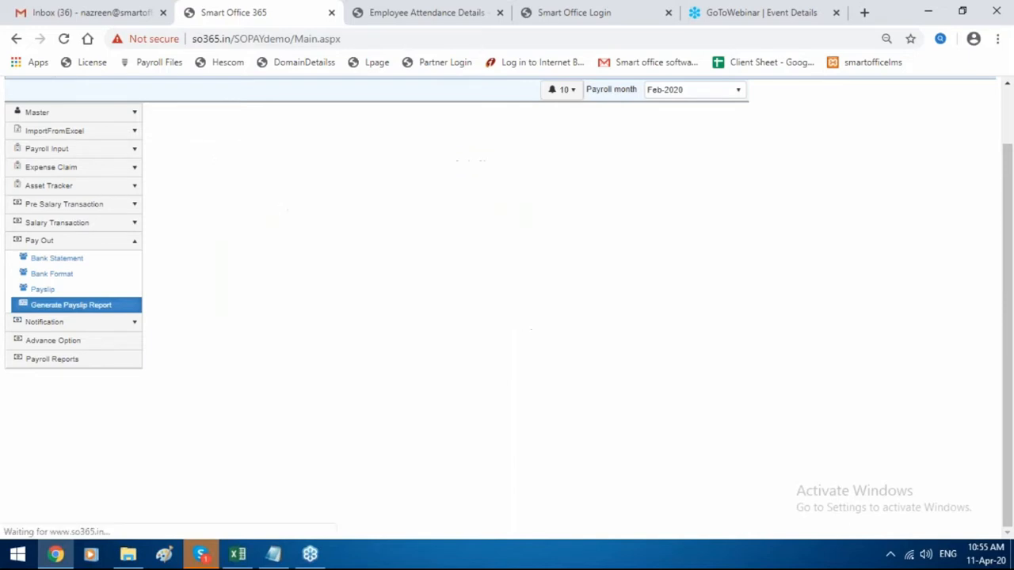
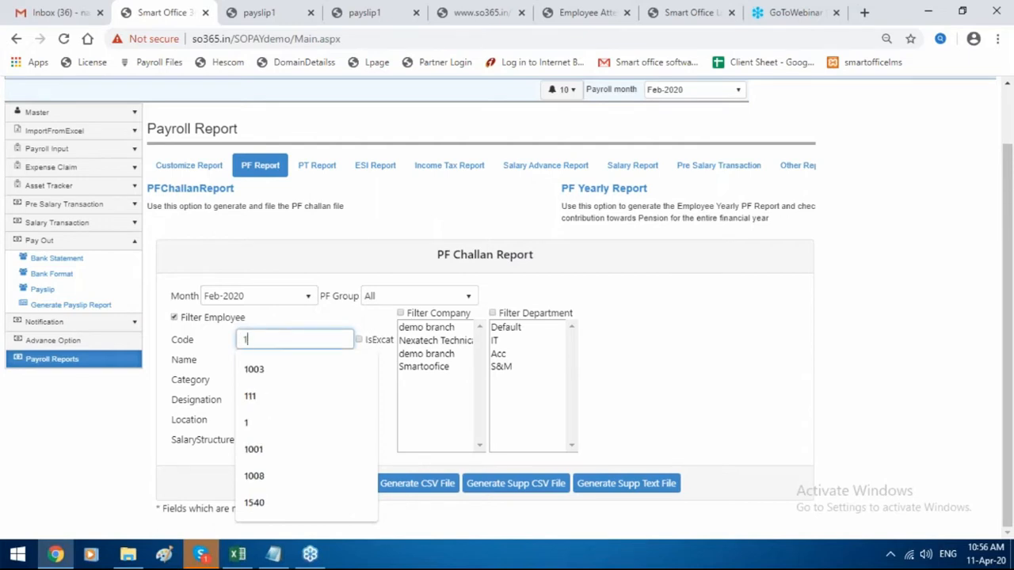
Generate the Feb-2020 PF challan for exact employee code 1 as a text file, reviewed, then as CSV.
left_click(359, 340)
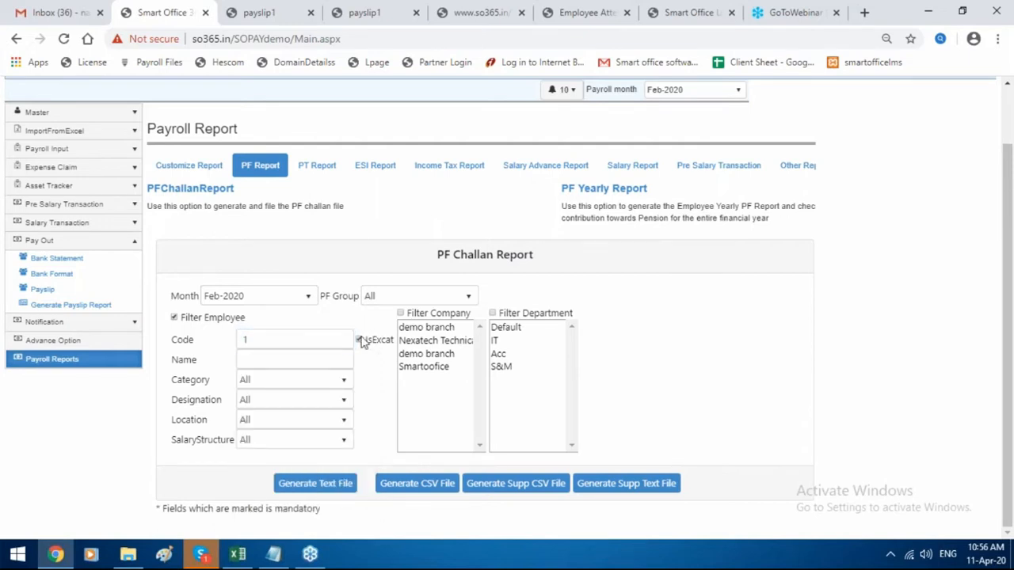
left_click(328, 490)
left_click(93, 519)
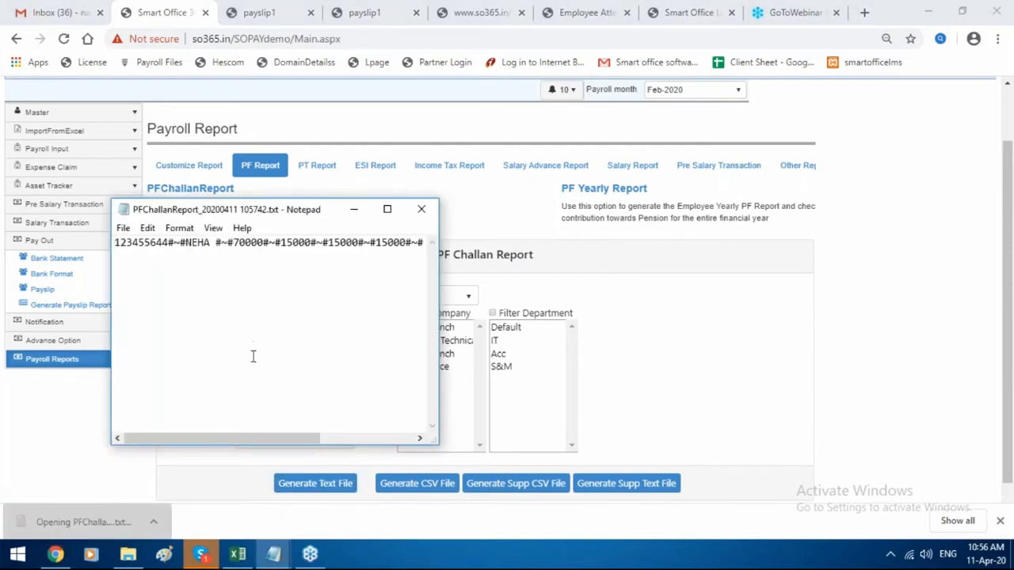
left_click_drag(260, 442, 369, 446)
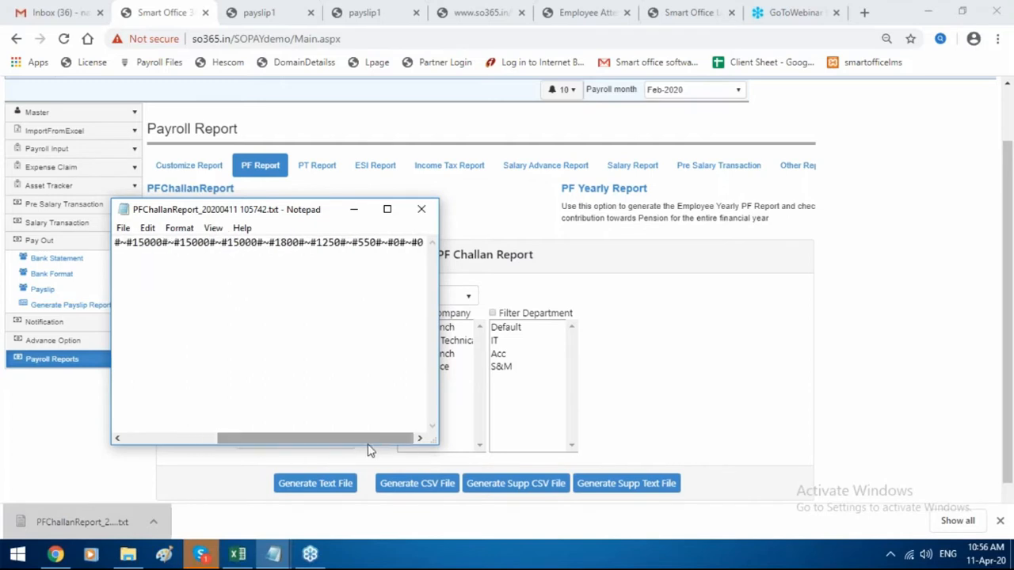
left_click(421, 209)
left_click(421, 485)
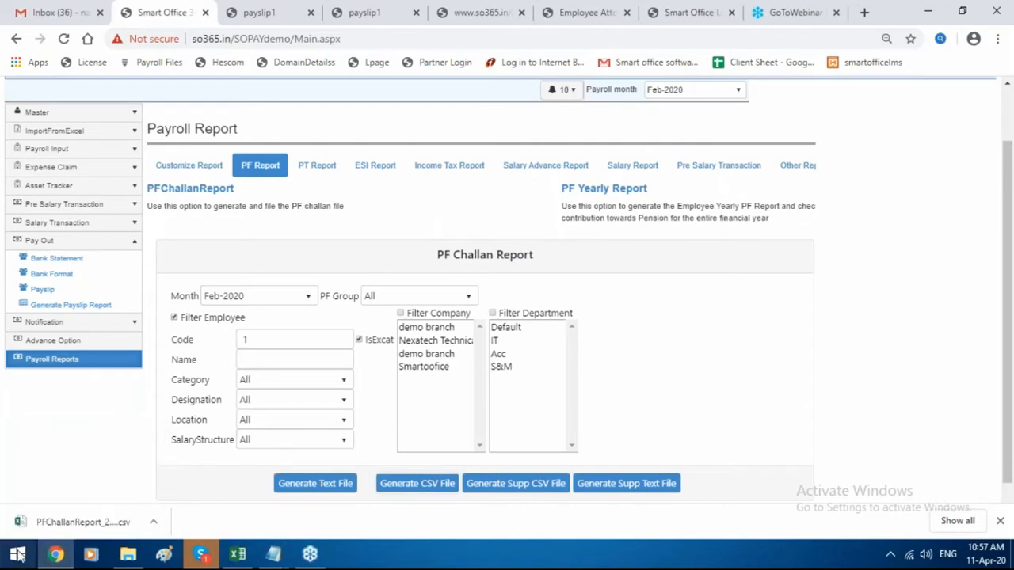
left_click(36, 516)
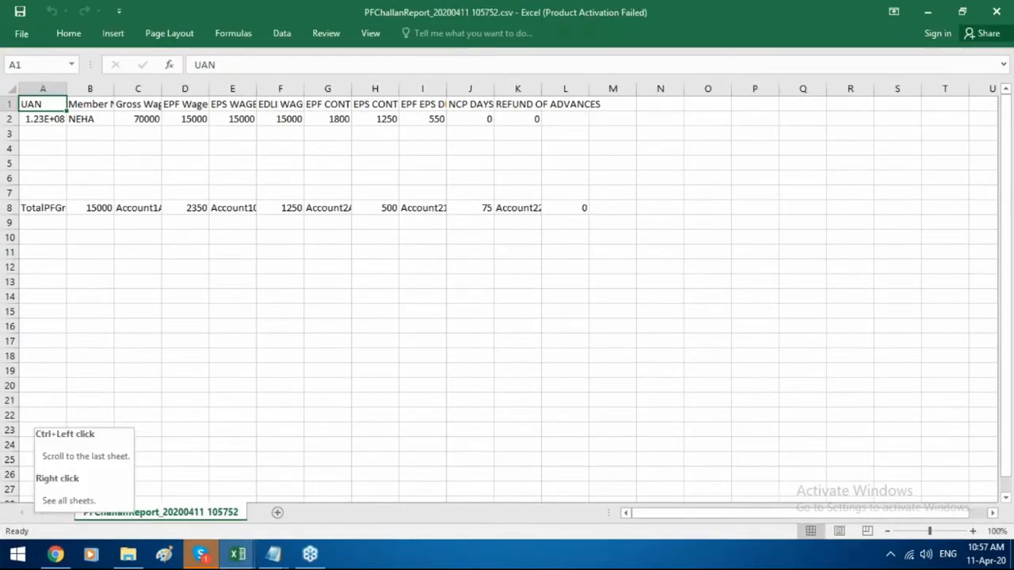
Read across the PF challan CSV's column headings in Excel, then return to the Payroll Report page.
key("Right")
key("Right")
key("Right")
key("Right")
key("Right")
key("Right")
key("Right")
key("Right")
key("Right")
key("Right")
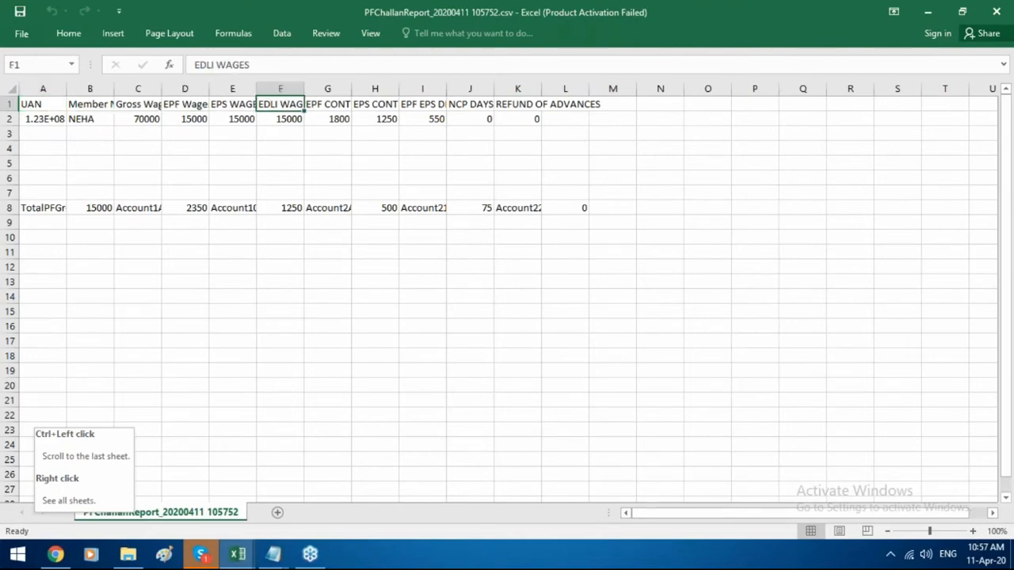
key("Right")
key("Right")
key("Right")
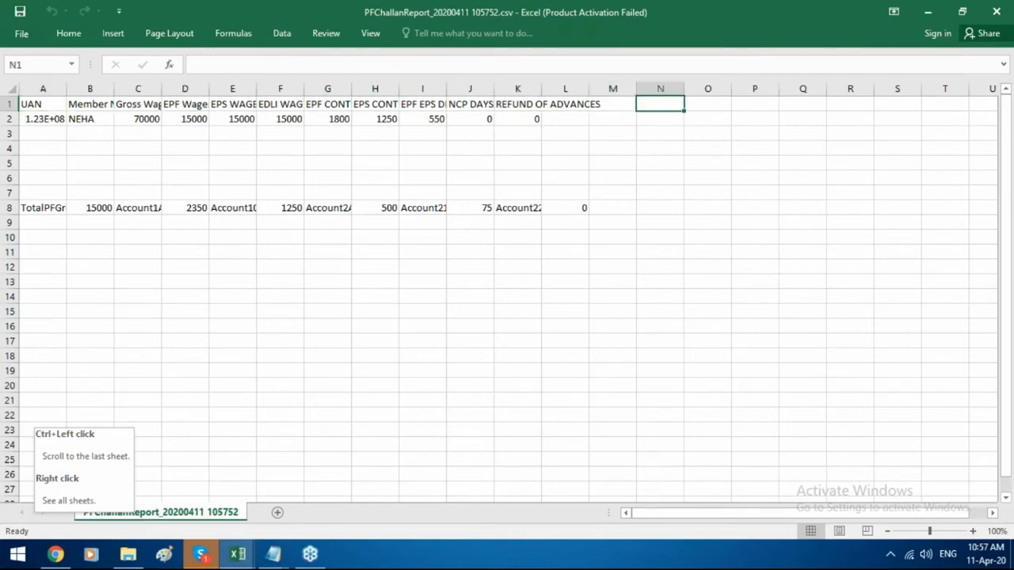
left_click(57, 555)
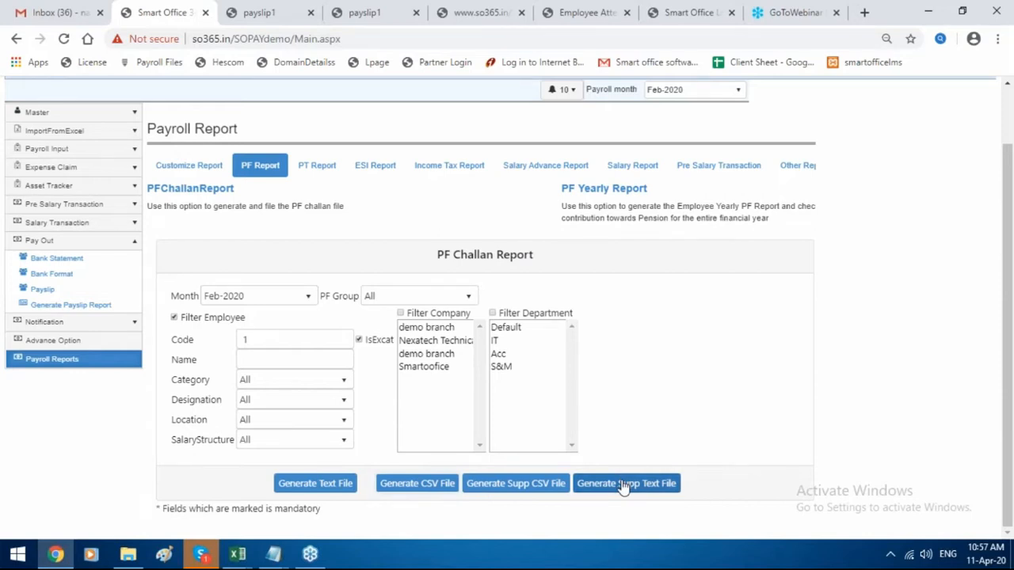
Generate the ESI Challan Report filtered to exact employee code 1 and open the .xls download.
left_click(310, 172)
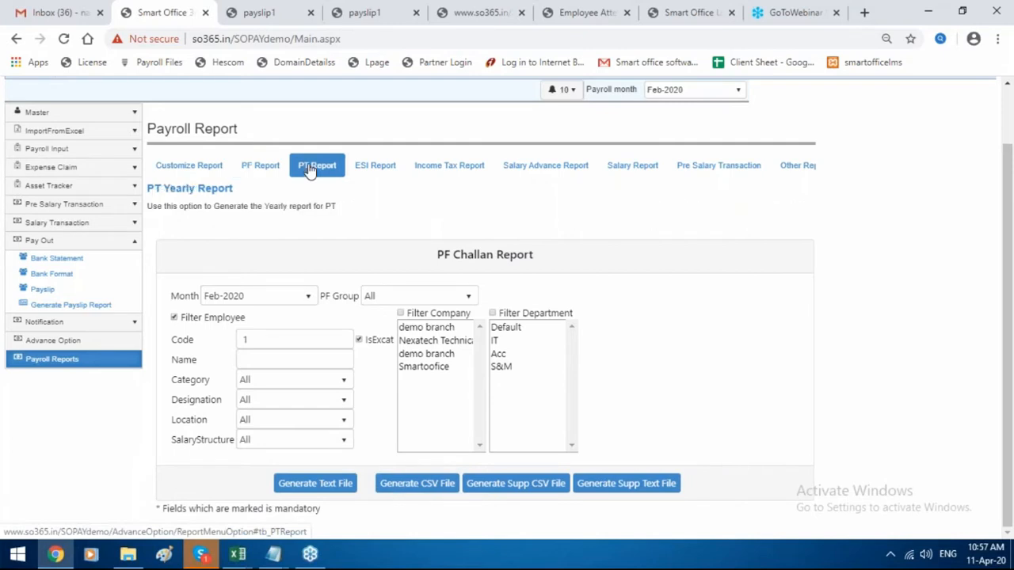
left_click(358, 168)
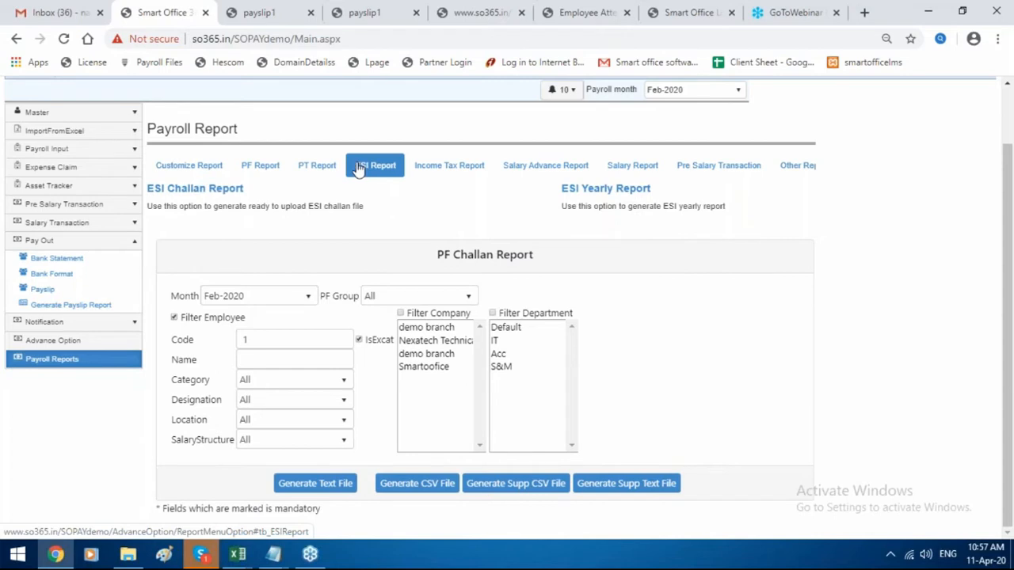
left_click(222, 190)
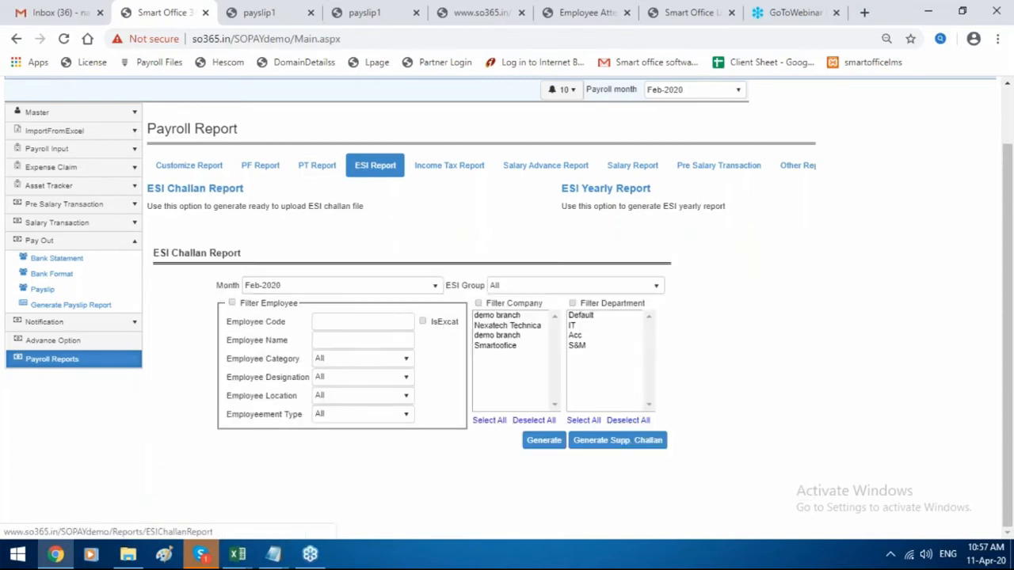
left_click(232, 303)
left_click(356, 321)
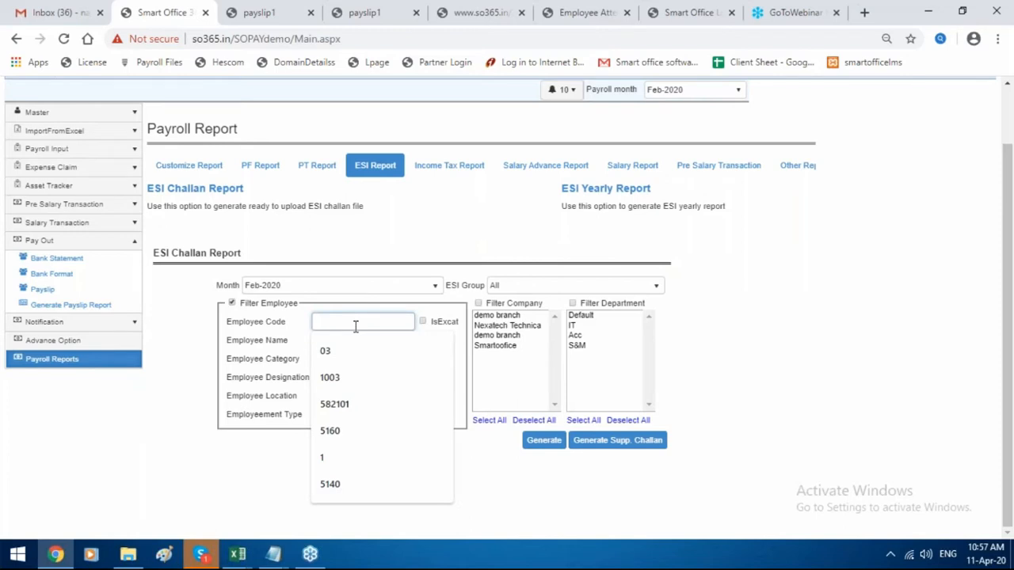
type("1")
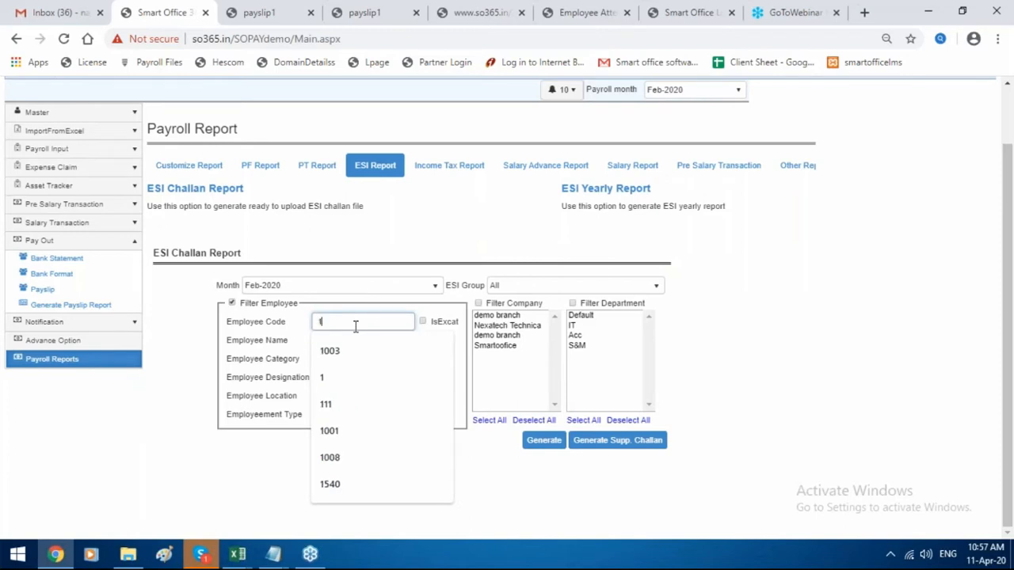
left_click(422, 321)
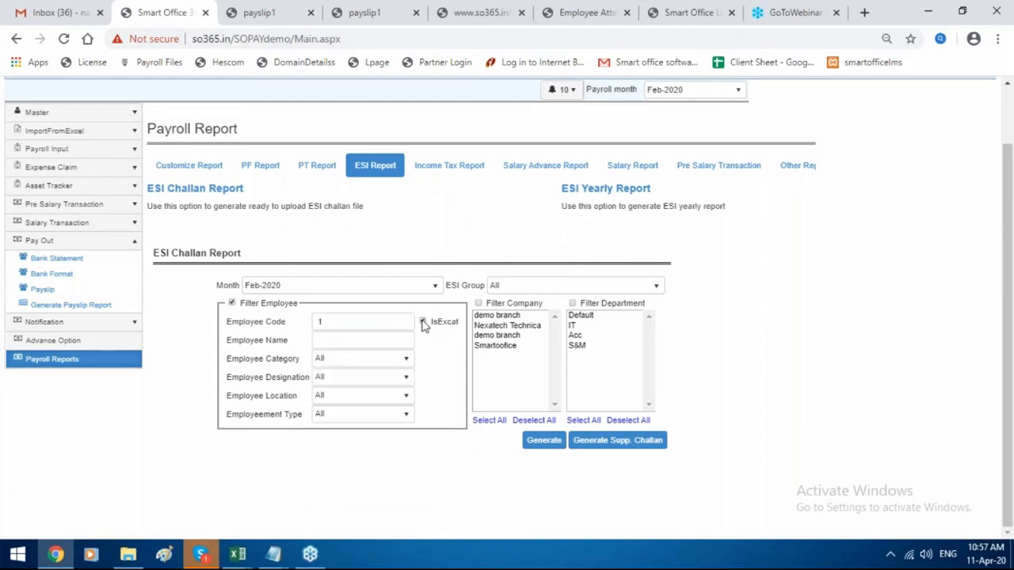
left_click(543, 444)
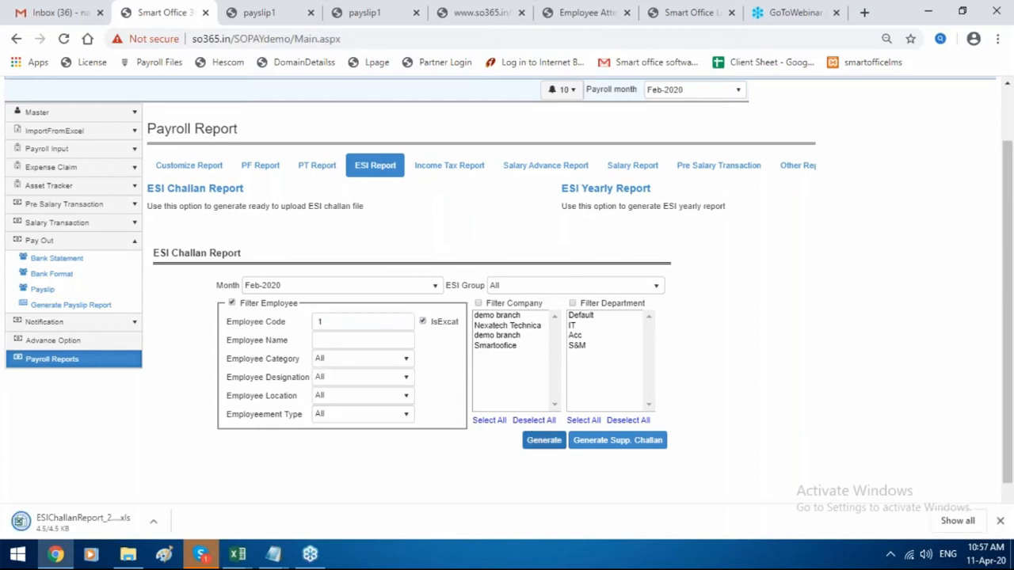
left_click(62, 517)
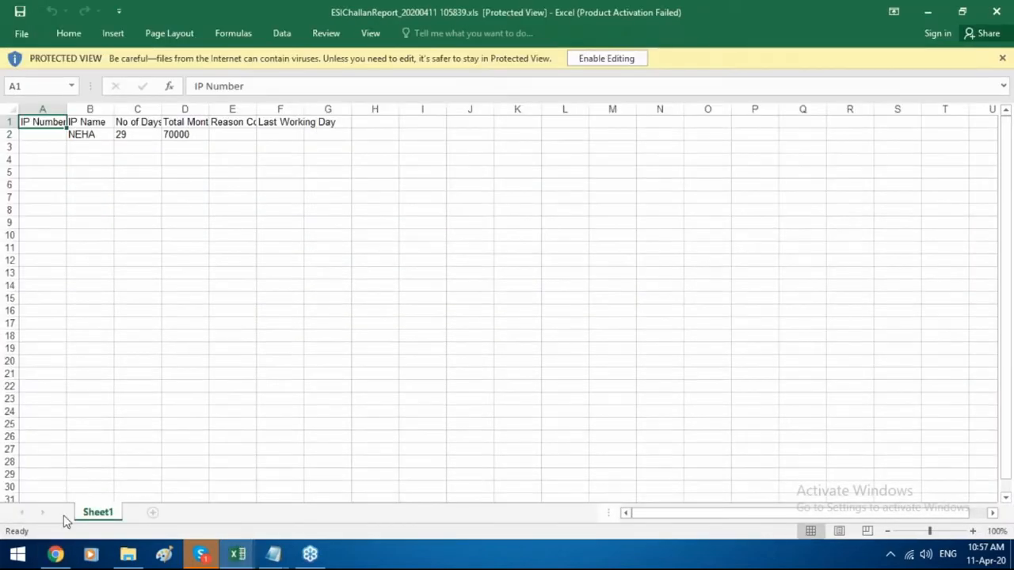
Read the ESI challan headings up to Total Monthly Wages, then return to the Payroll Report page.
key("Right")
key("Right")
key("Right")
key("Right")
key("Right")
key("Right")
key("Right")
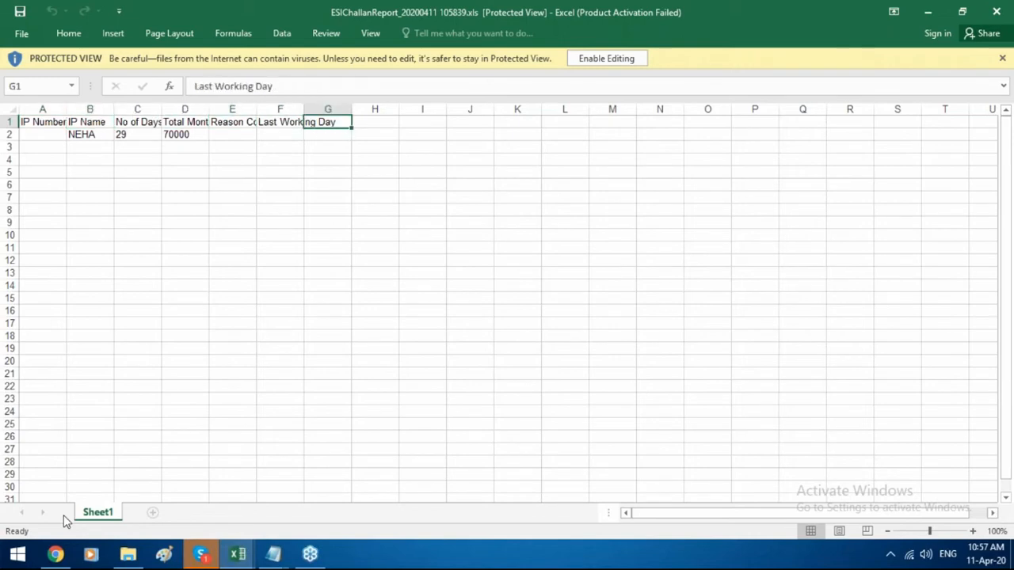
key("Right")
key("Right")
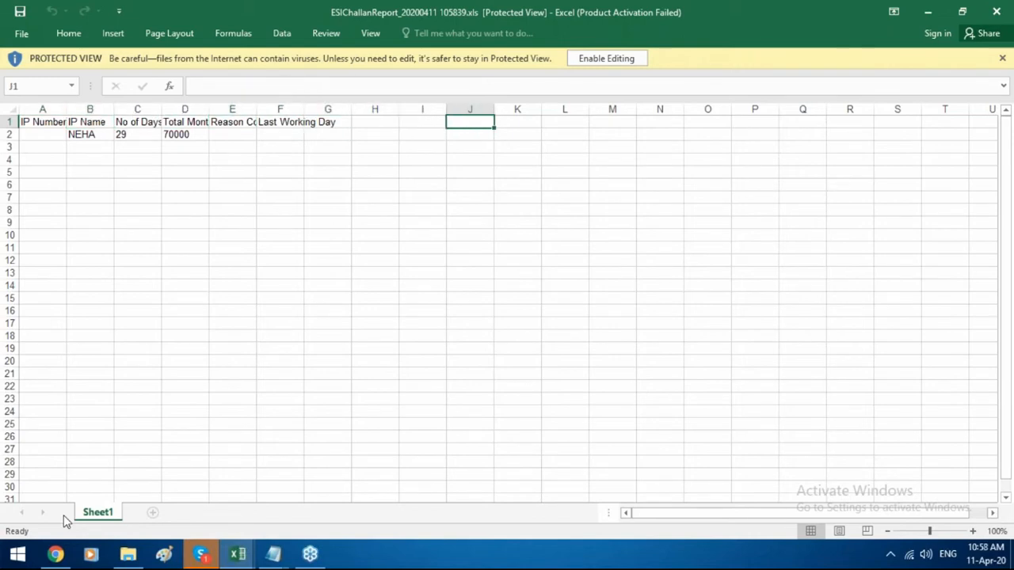
key("Left")
key("Left")
key("Left")
key("Left")
key("Left")
key("Left")
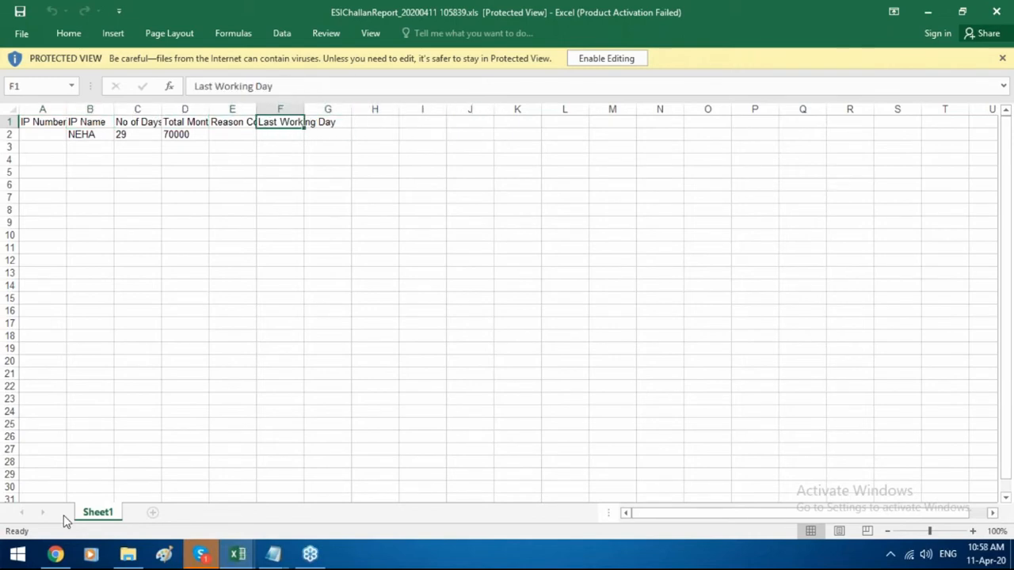
left_click(49, 557)
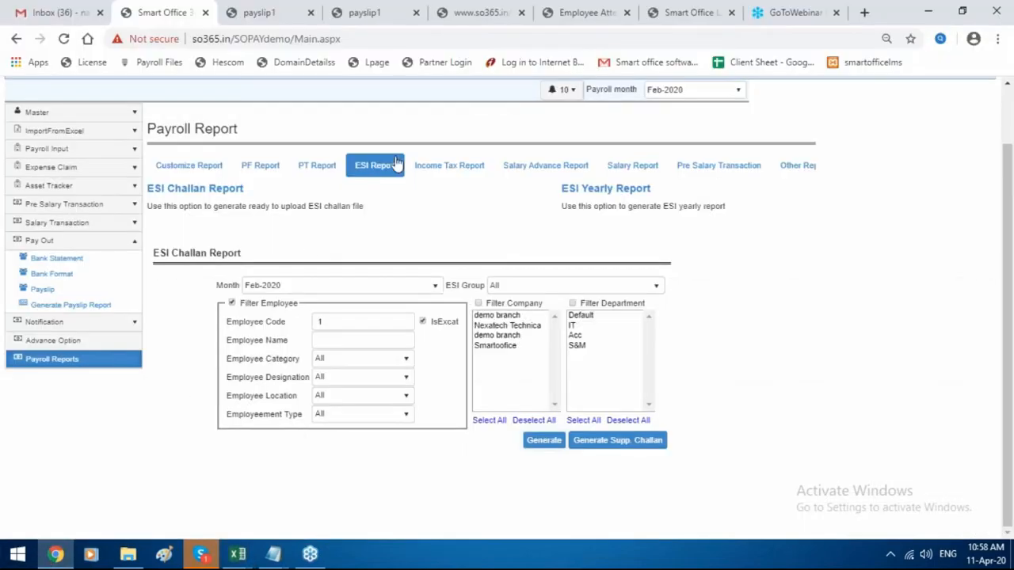
Generate the IT Computation sheet for year Apr-2019 for the employee found by searching 'po'.
left_click(424, 166)
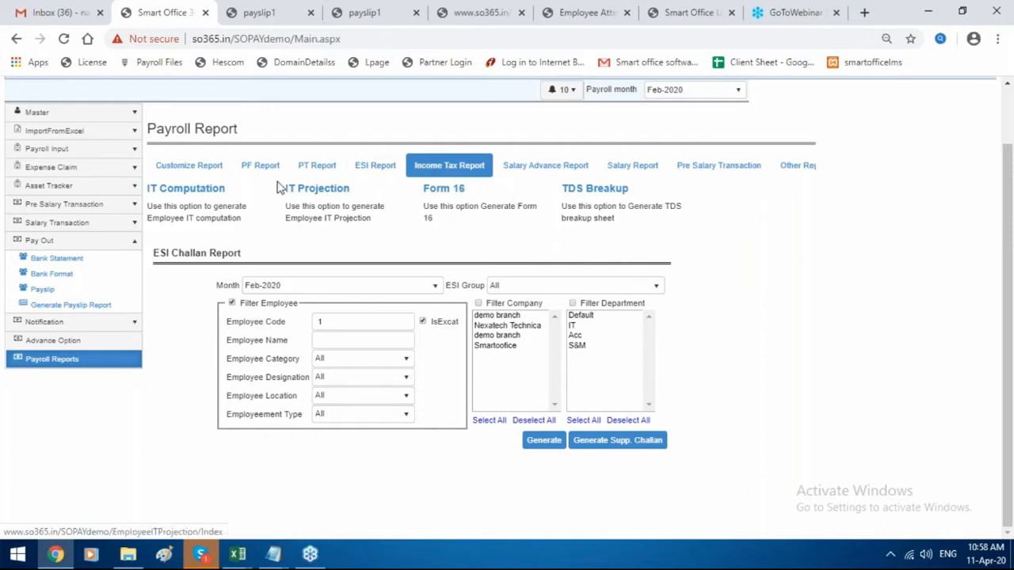
left_click(213, 192)
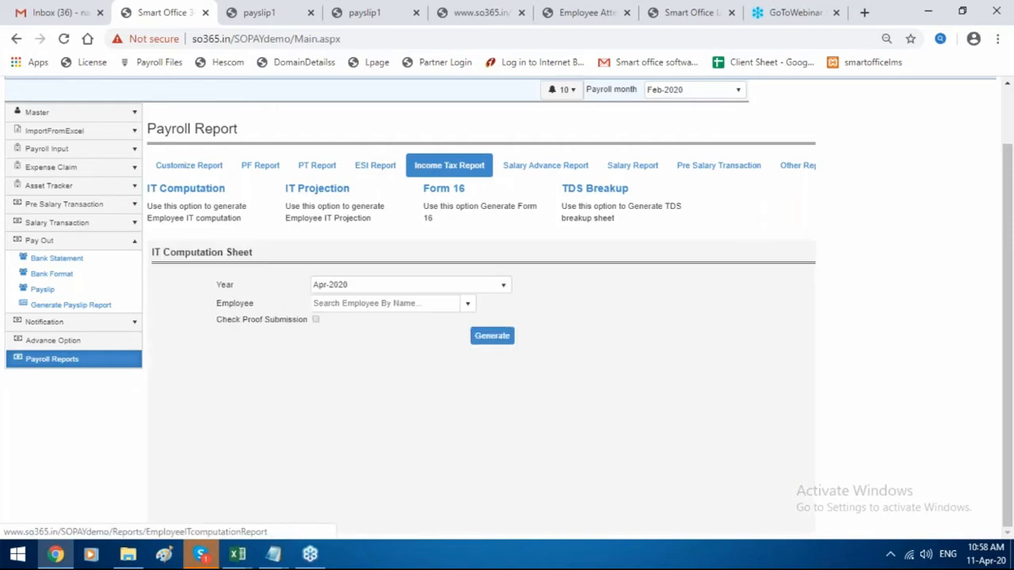
left_click(388, 289)
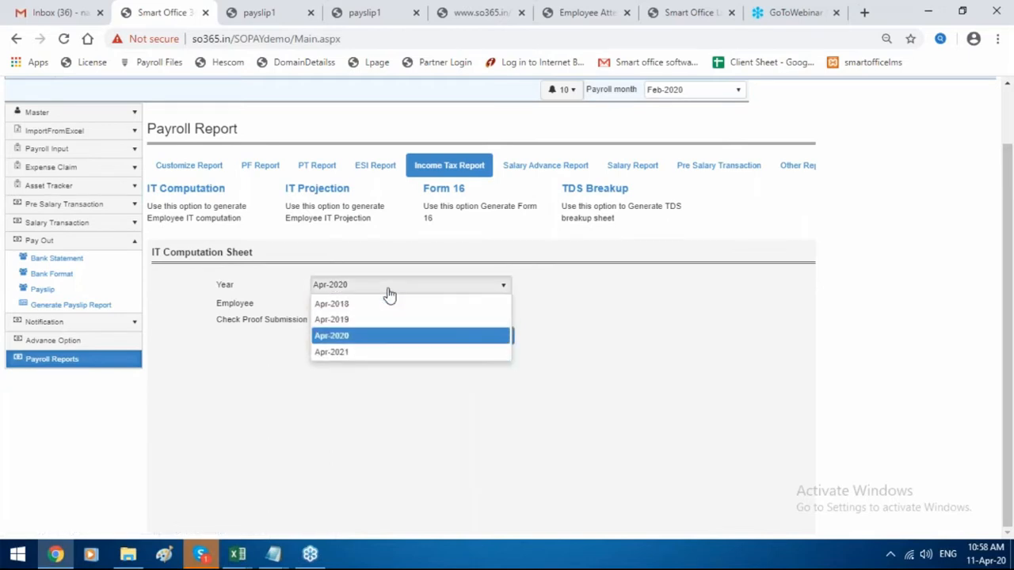
left_click(389, 293)
left_click(420, 303)
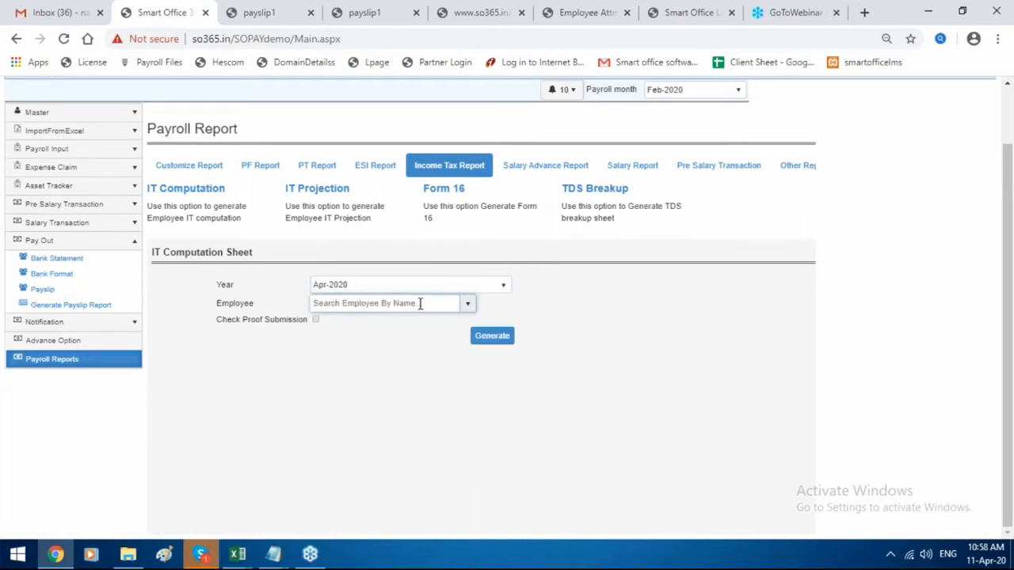
type("po")
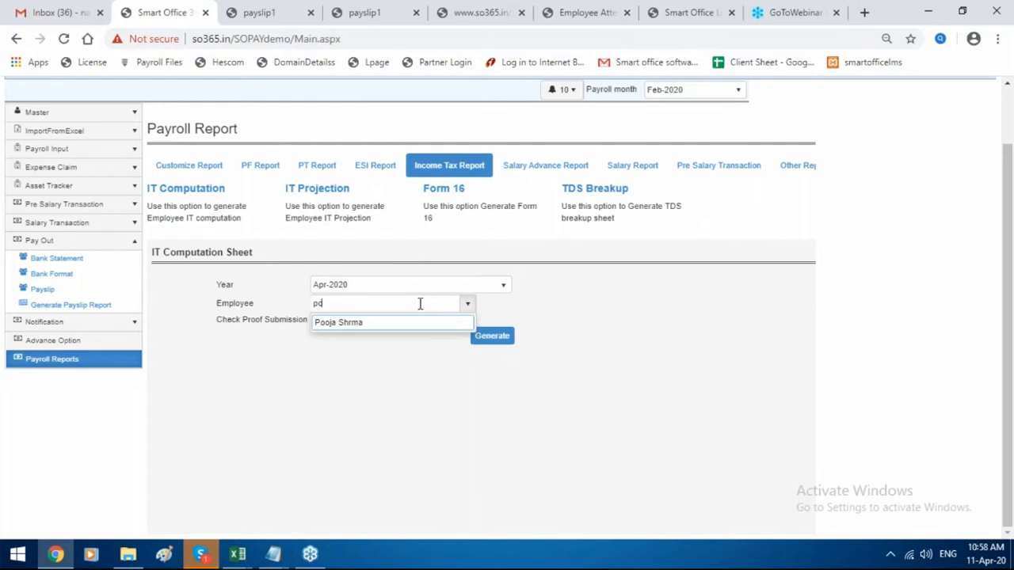
left_click(427, 323)
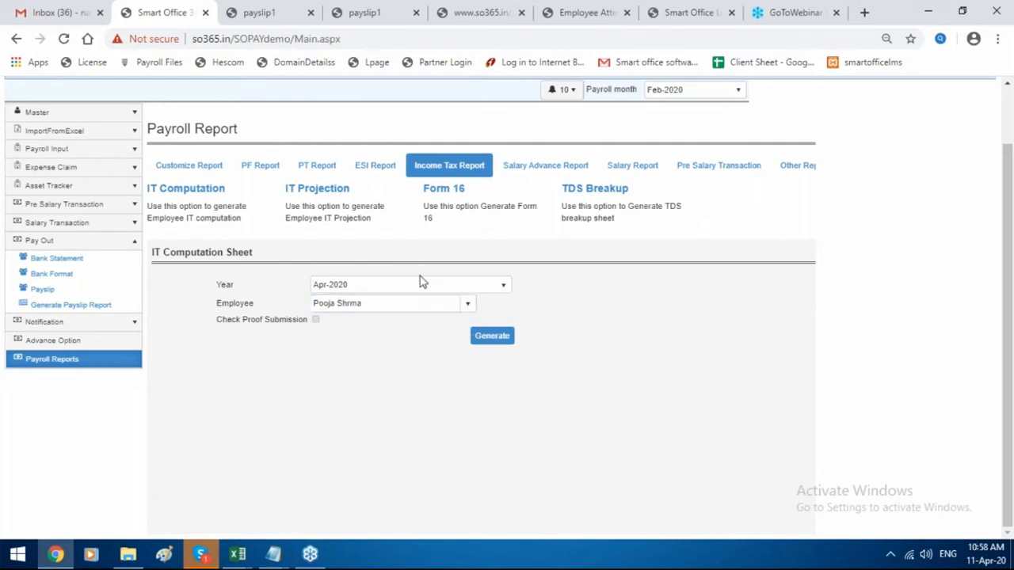
left_click(421, 284)
left_click(418, 321)
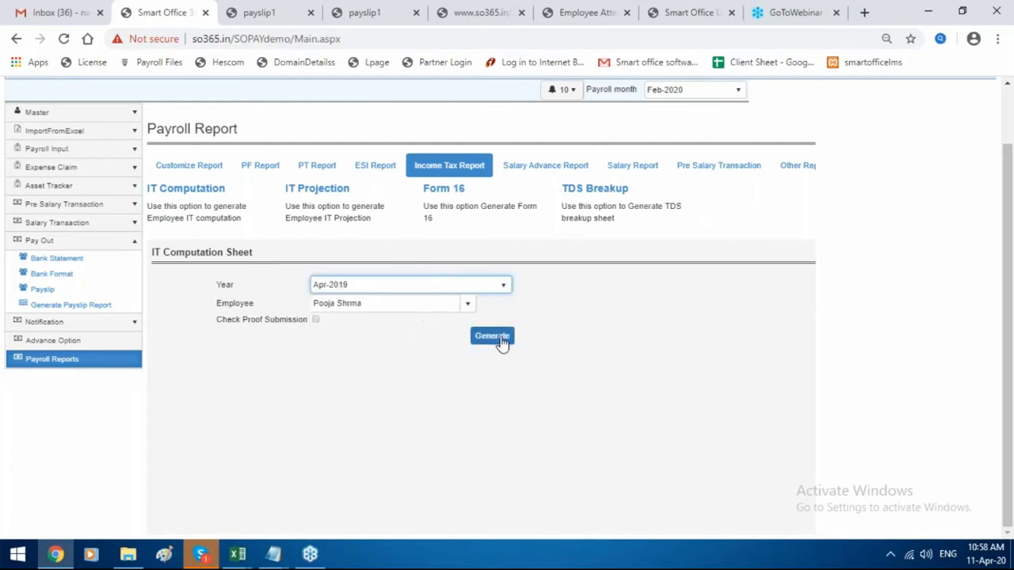
left_click(501, 340)
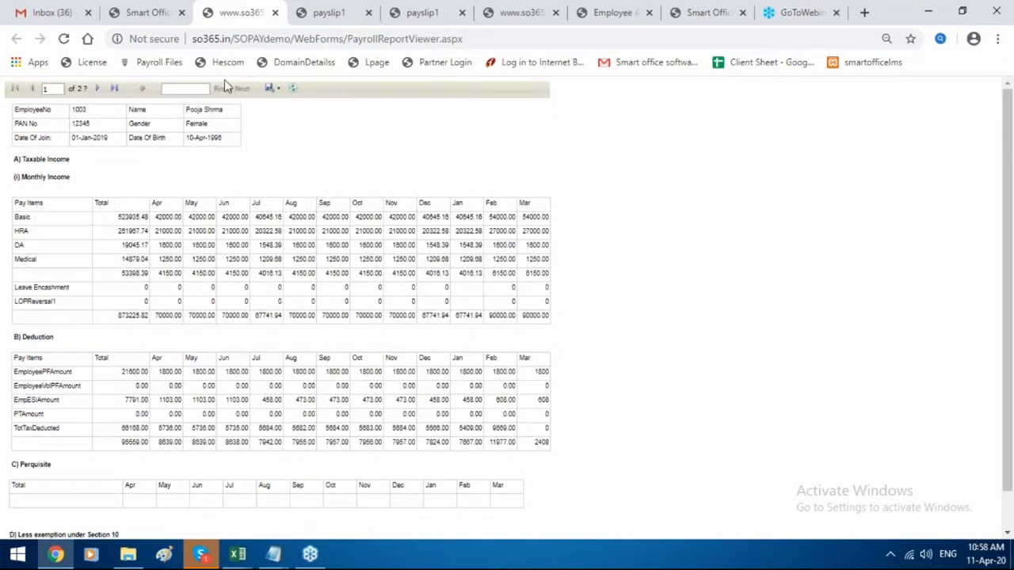
Export the IT computation report and open EmployeeITComputation (2).xls in Excel.
left_click(274, 90)
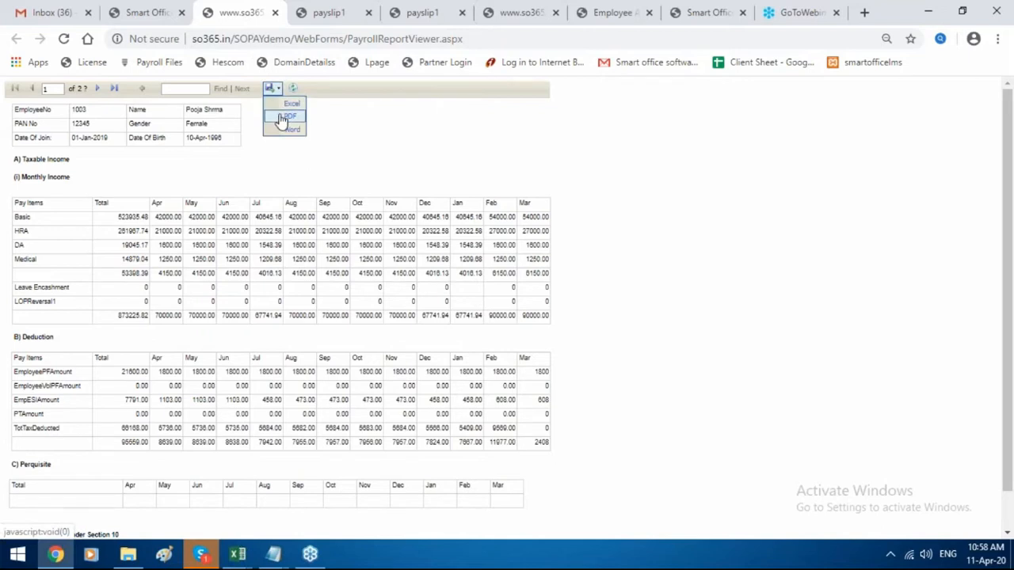
left_click(282, 103)
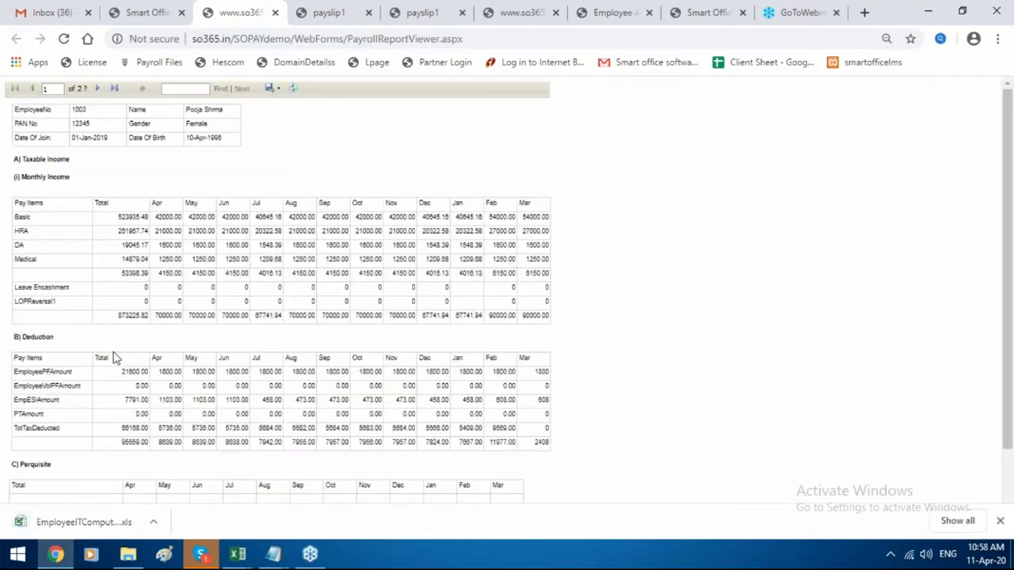
left_click(94, 522)
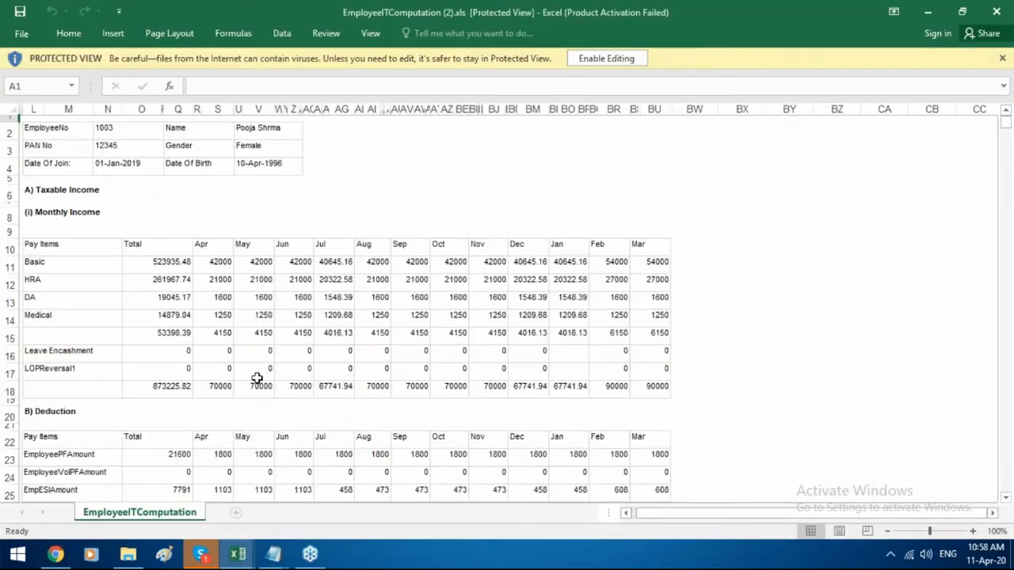
Scroll the IT computation sheet down to the P) Tax Summary, then return to the browser.
scroll(257, 378, "down", 8)
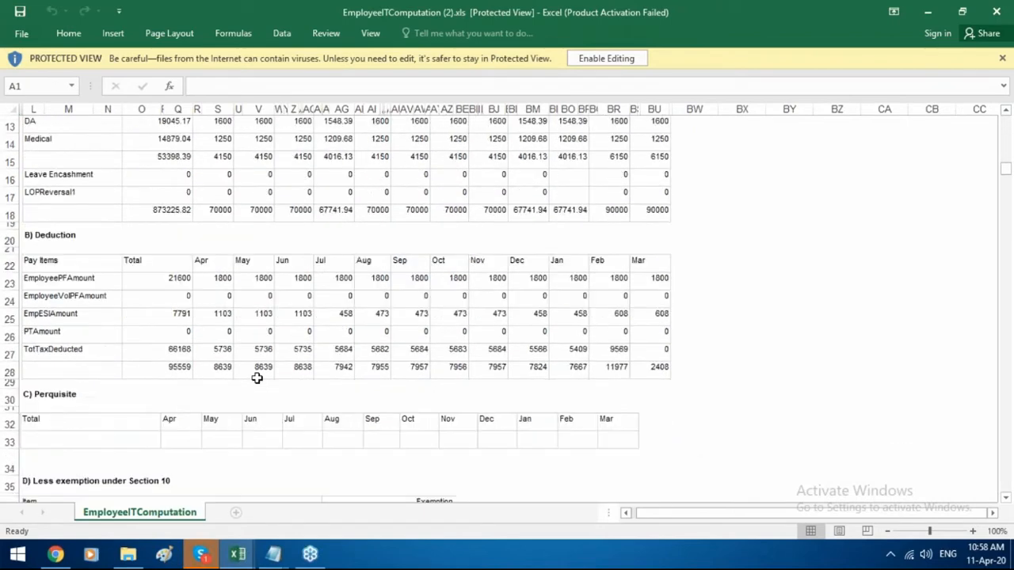
scroll(257, 377, "down", 6)
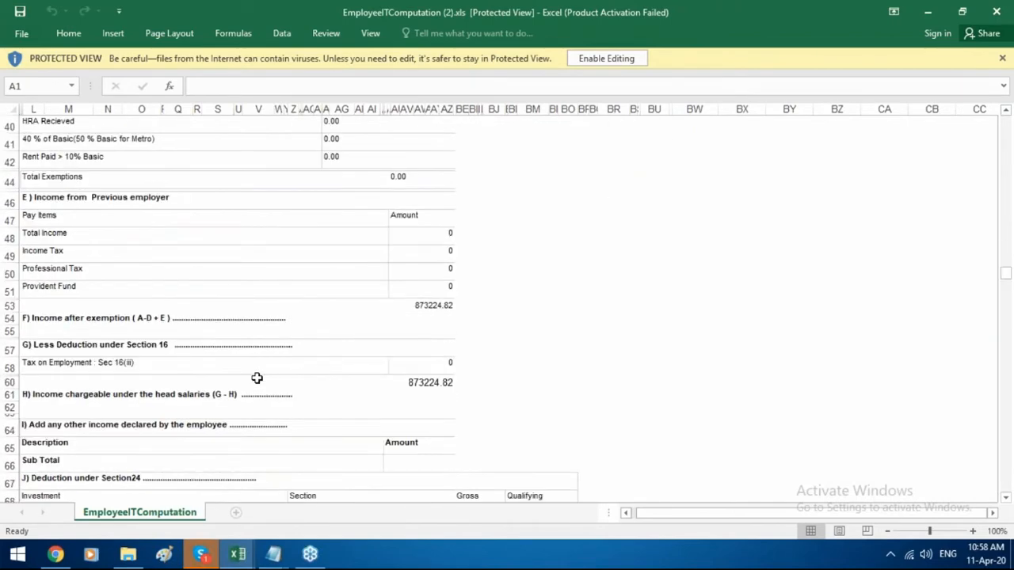
scroll(257, 378, "down", 9)
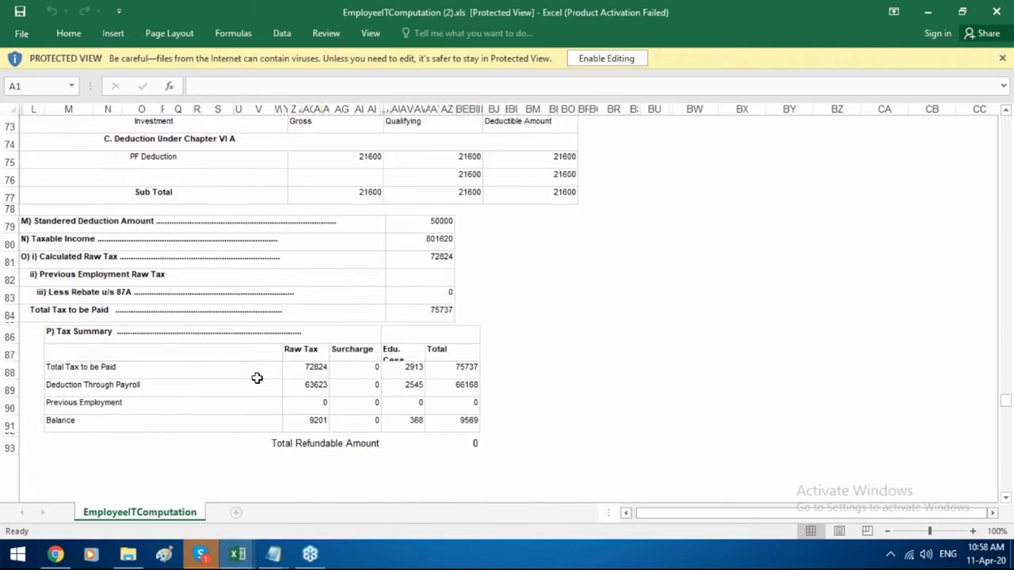
scroll(256, 378, "down", 1)
scroll(256, 378, "up", 2)
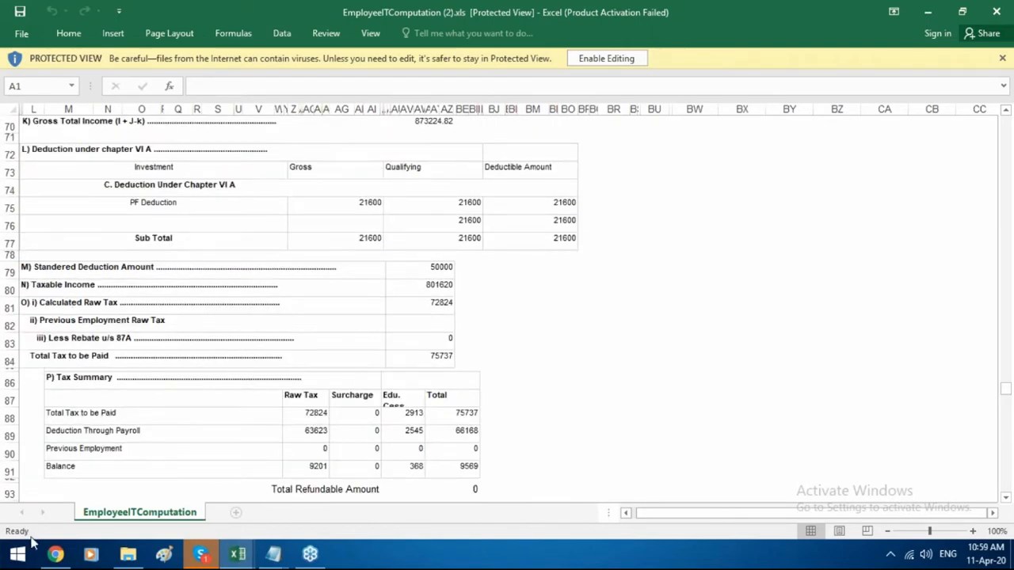
left_click(55, 554)
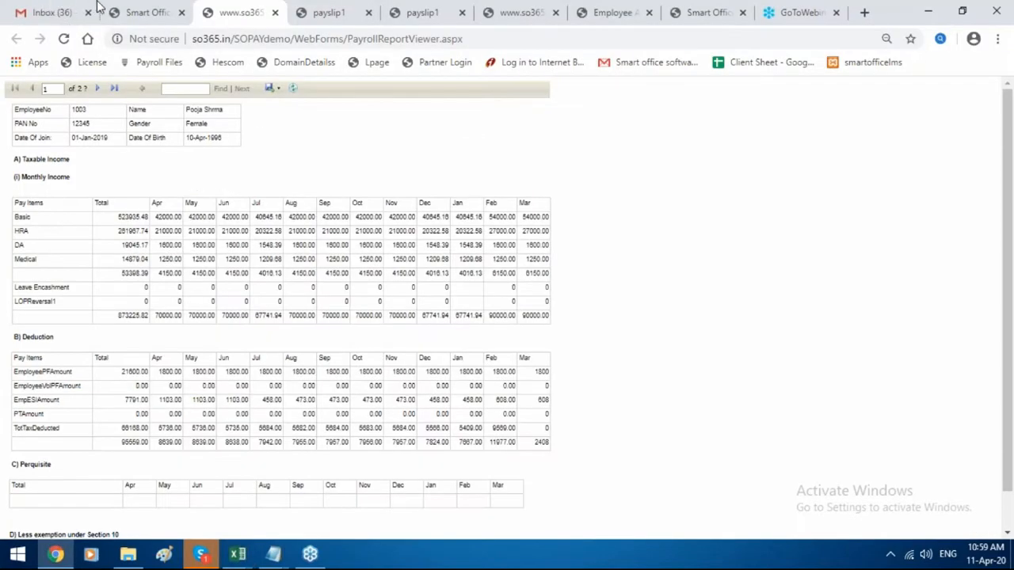
Generate the Apr-2019 IT Projection for the employee matched by 'poo' and review taxable income 801725.82.
left_click(124, 9)
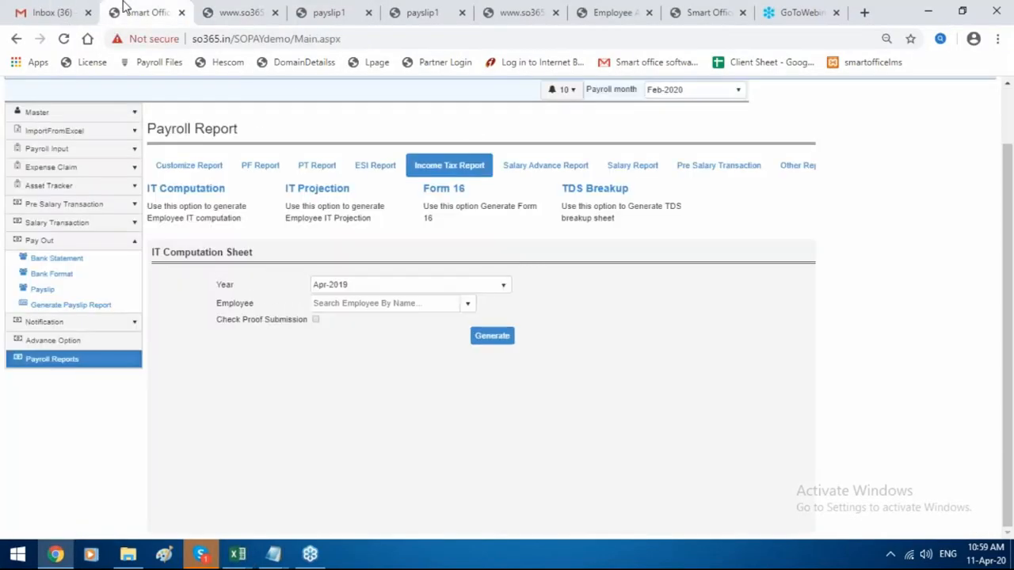
left_click(325, 191)
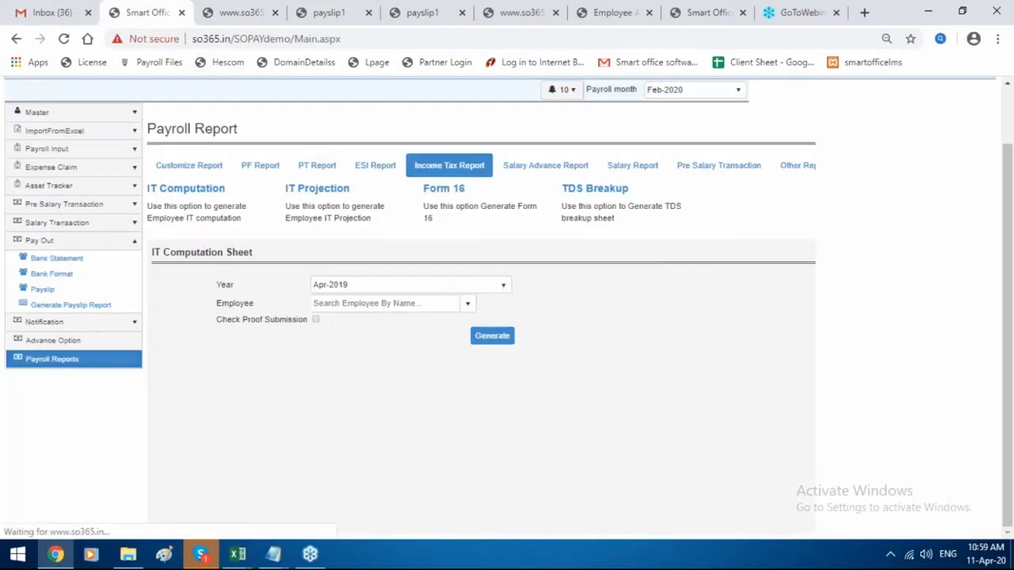
left_click(356, 289)
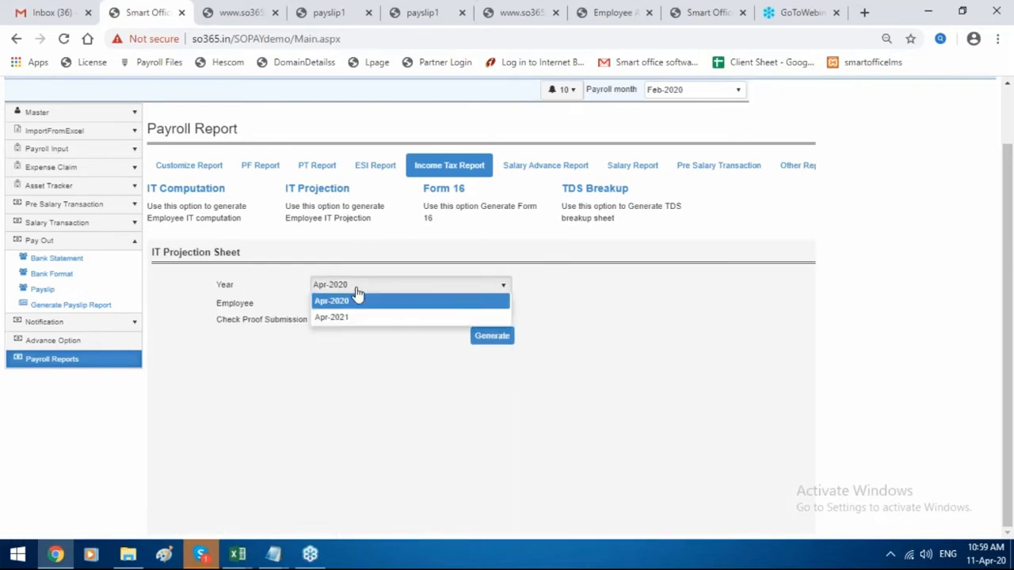
left_click(356, 314)
left_click(361, 304)
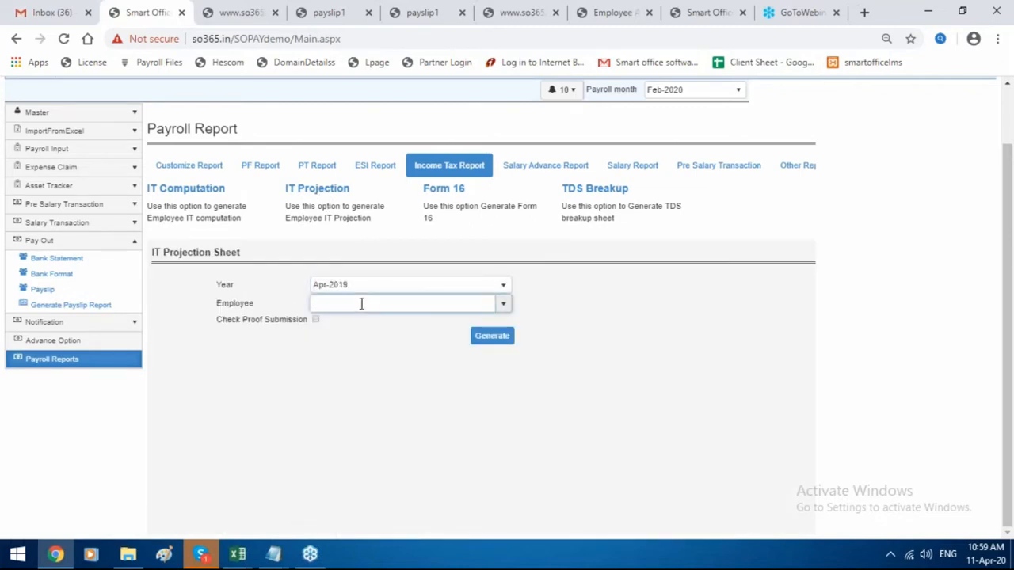
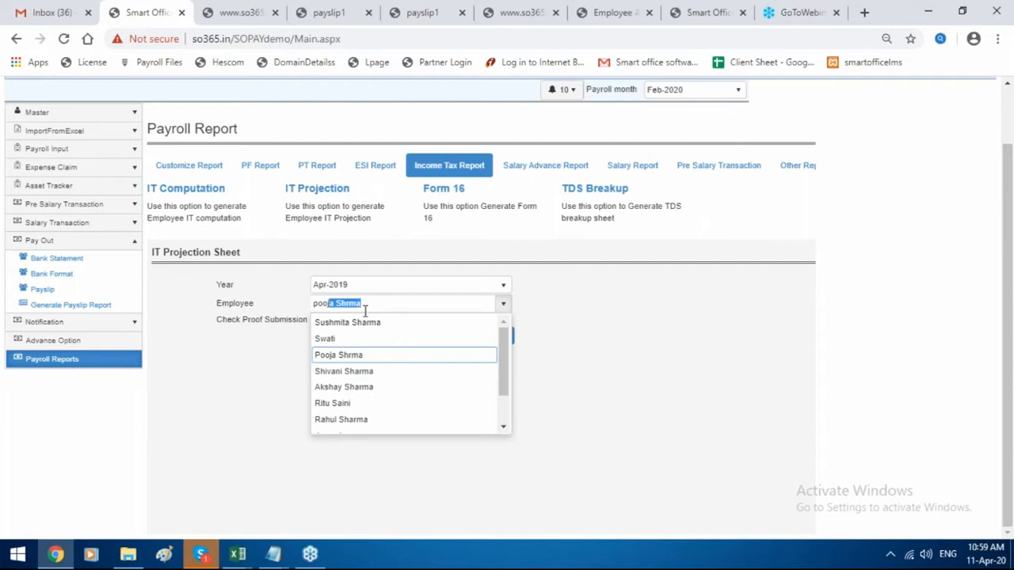
left_click(372, 358)
left_click(492, 337)
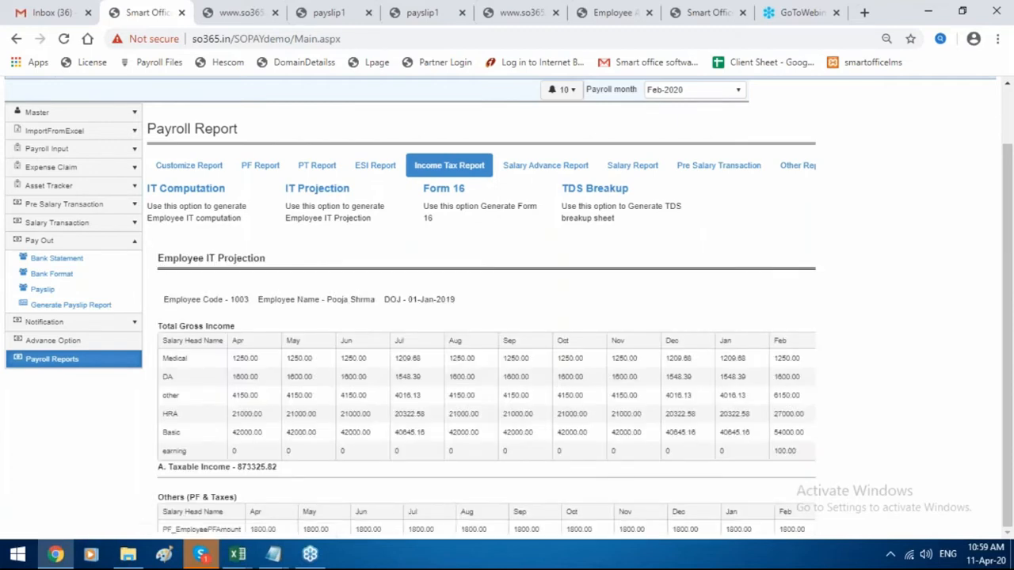
scroll(487, 396, "down", 1)
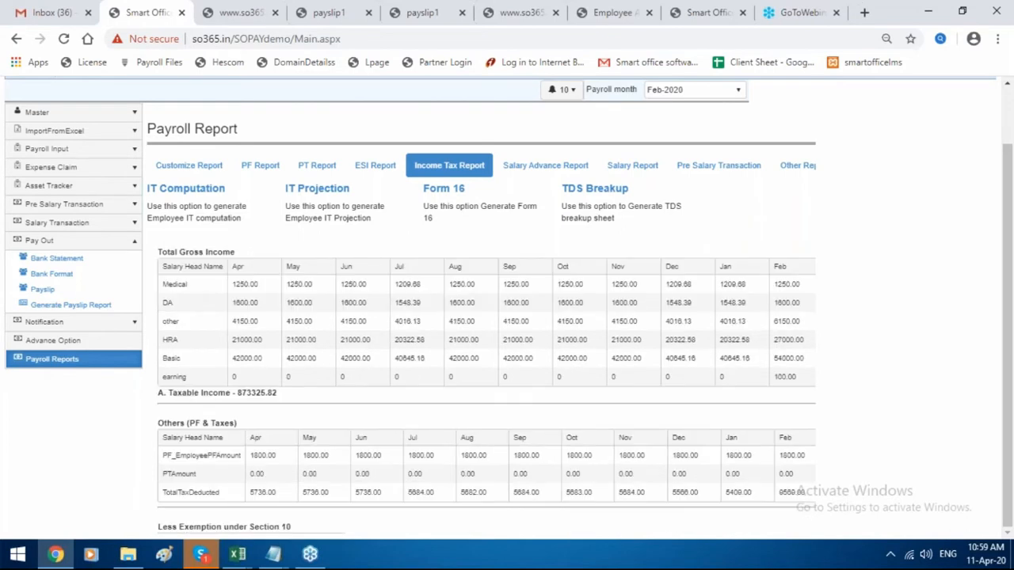
scroll(503, 340, "down", 1)
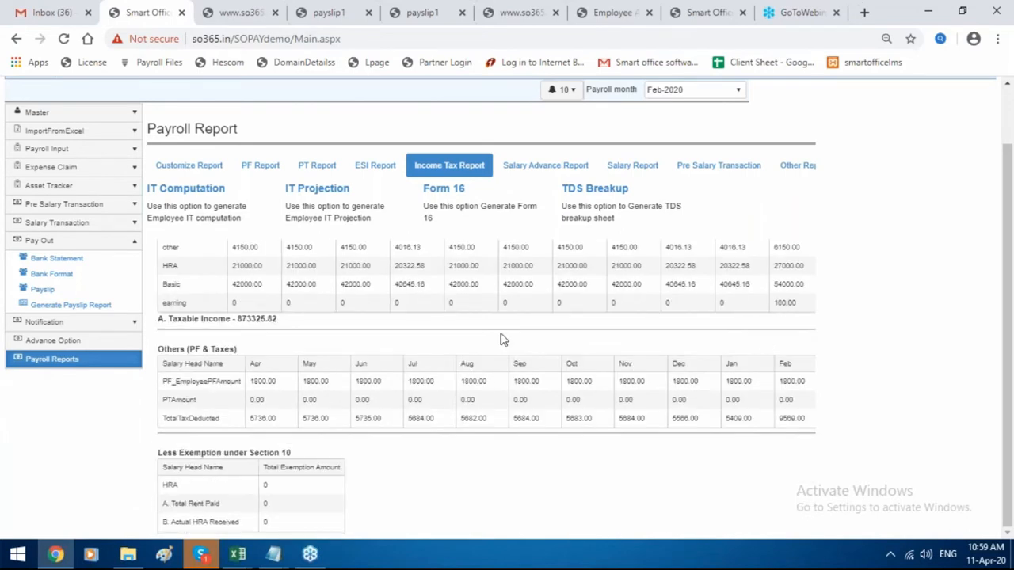
scroll(503, 339, "down", 4)
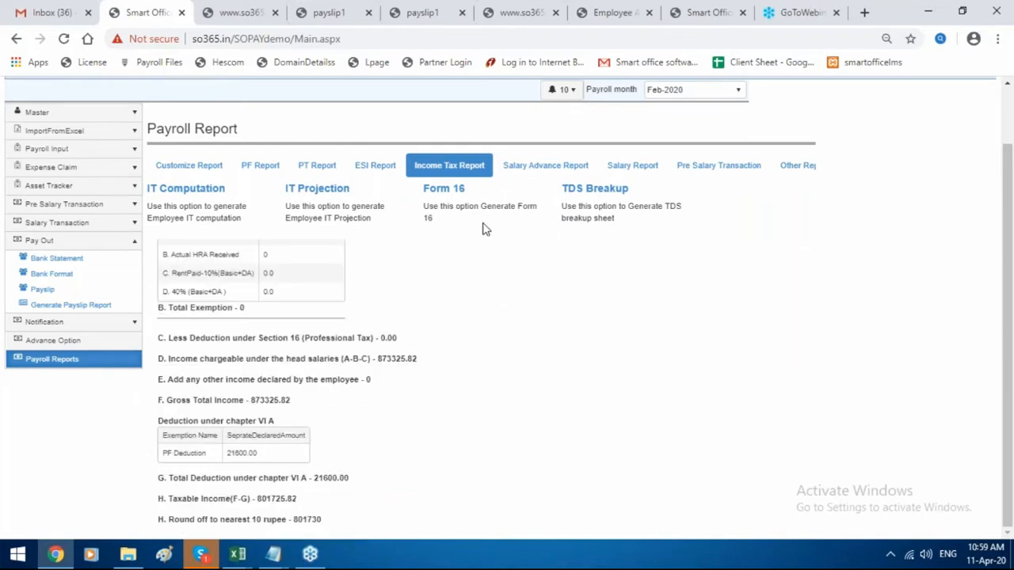
Download Form 16 Part B for Apr-2019 filtered to exact employee code 1000.
left_click(457, 191)
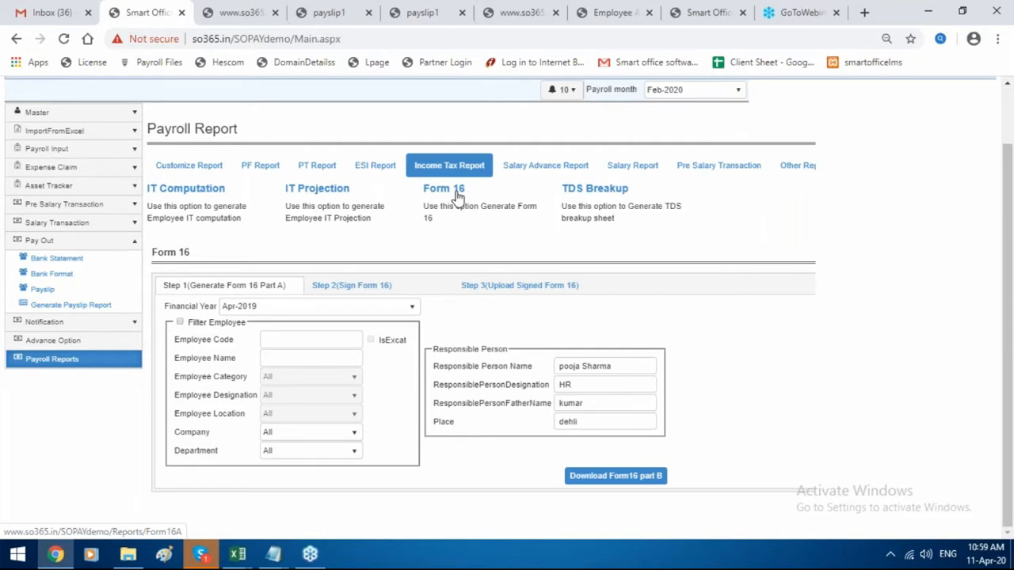
left_click(179, 322)
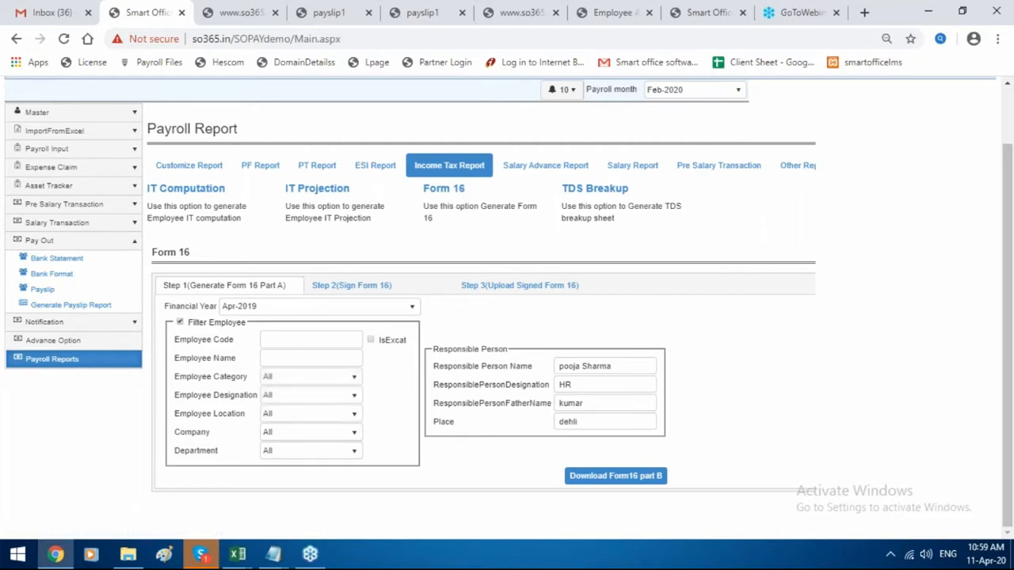
left_click(279, 339)
type("1")
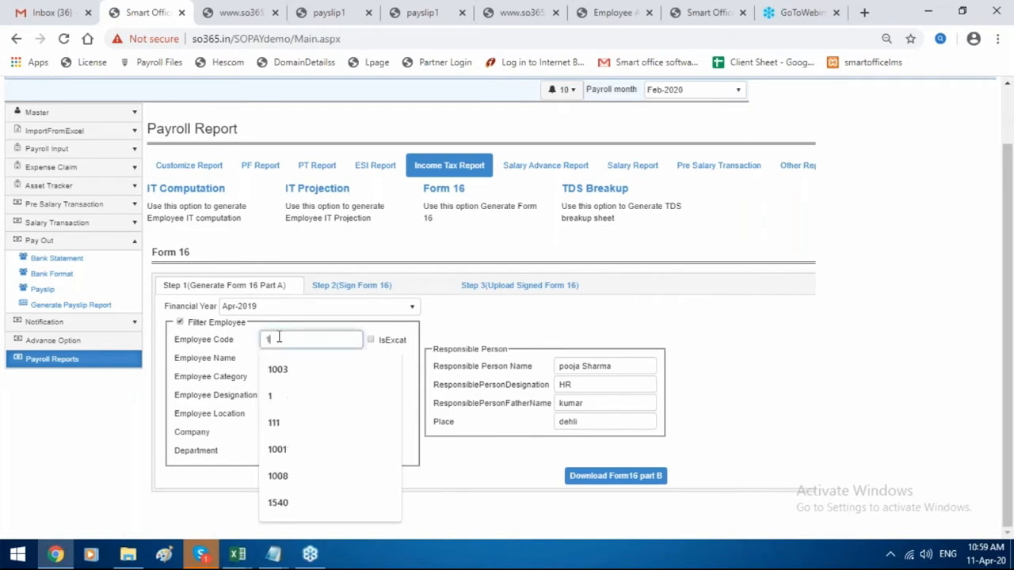
type("00003")
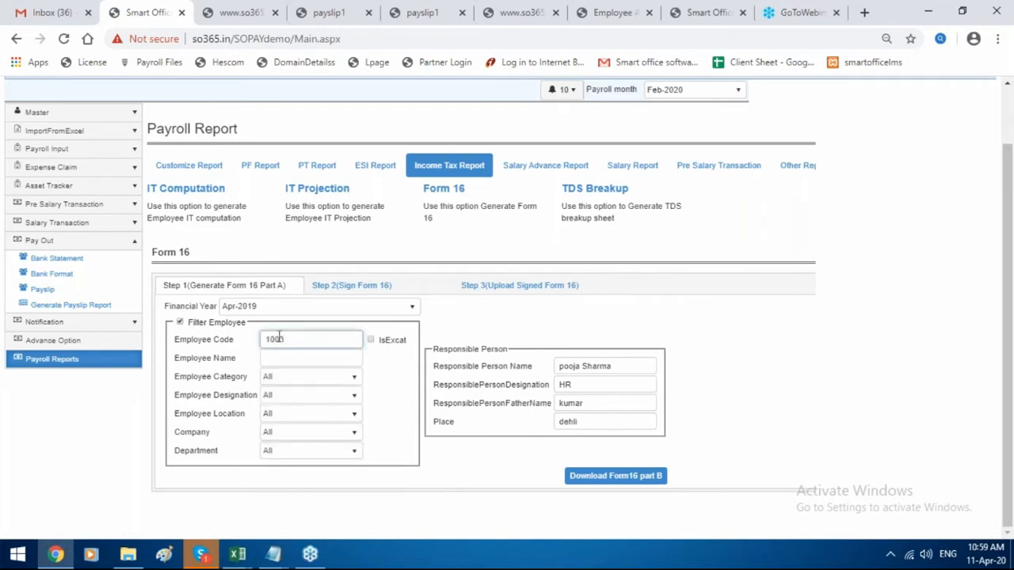
left_click(370, 340)
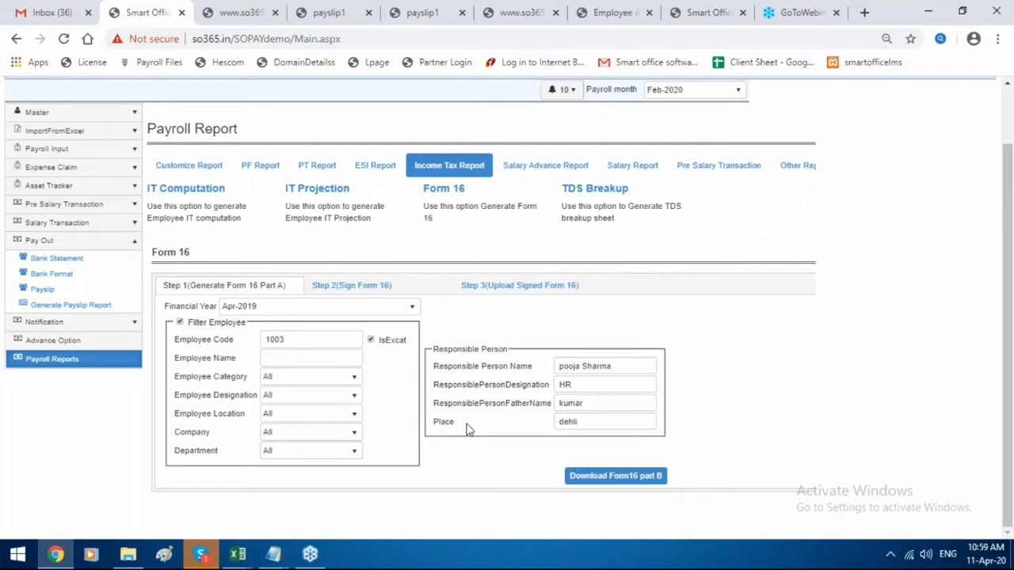
left_click(611, 477)
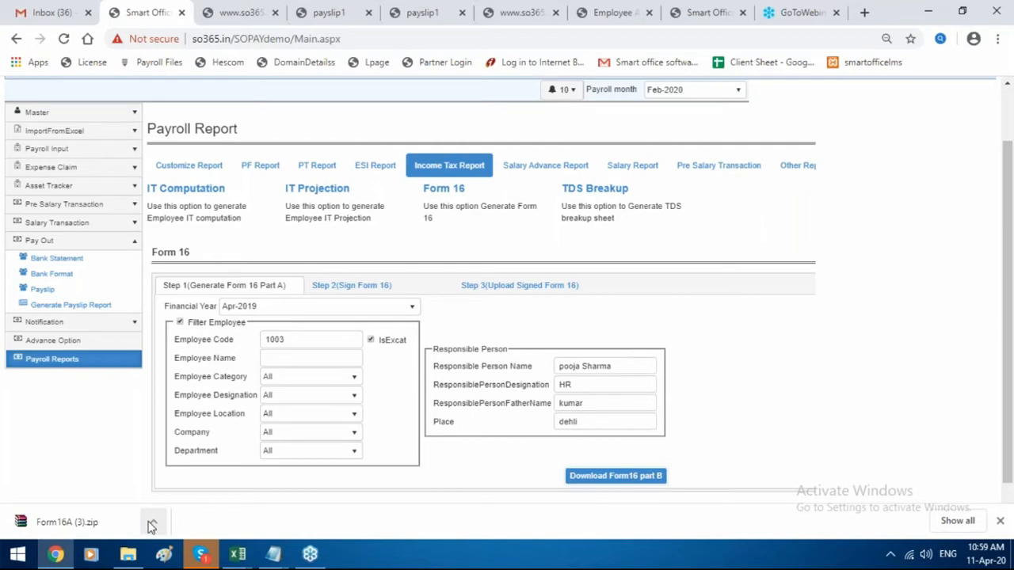
Open Form16A (3).zip in WinRAR, dismiss the licence reminder, and select the 12345_2019-20 PDF.
left_click(151, 525)
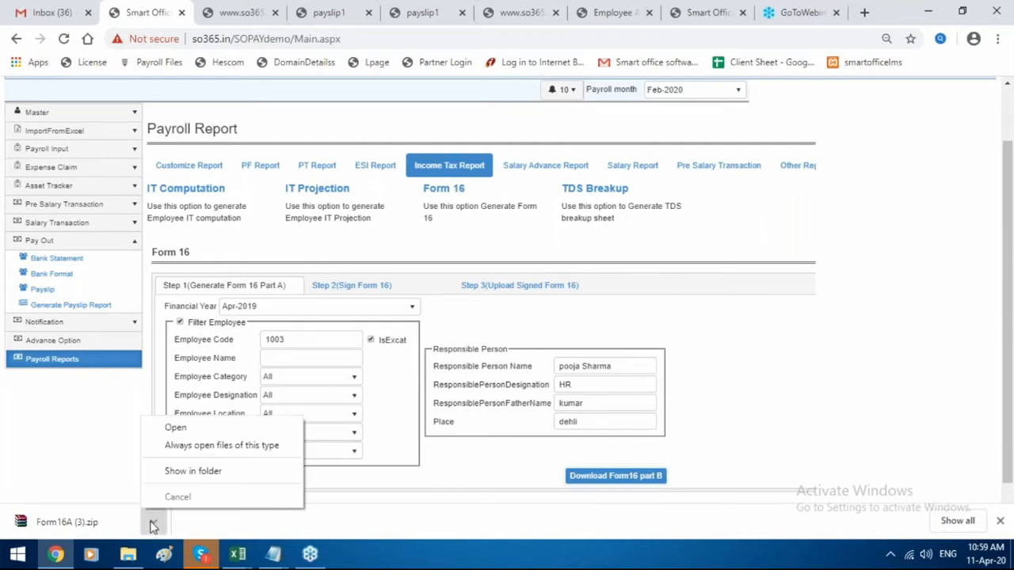
left_click(176, 428)
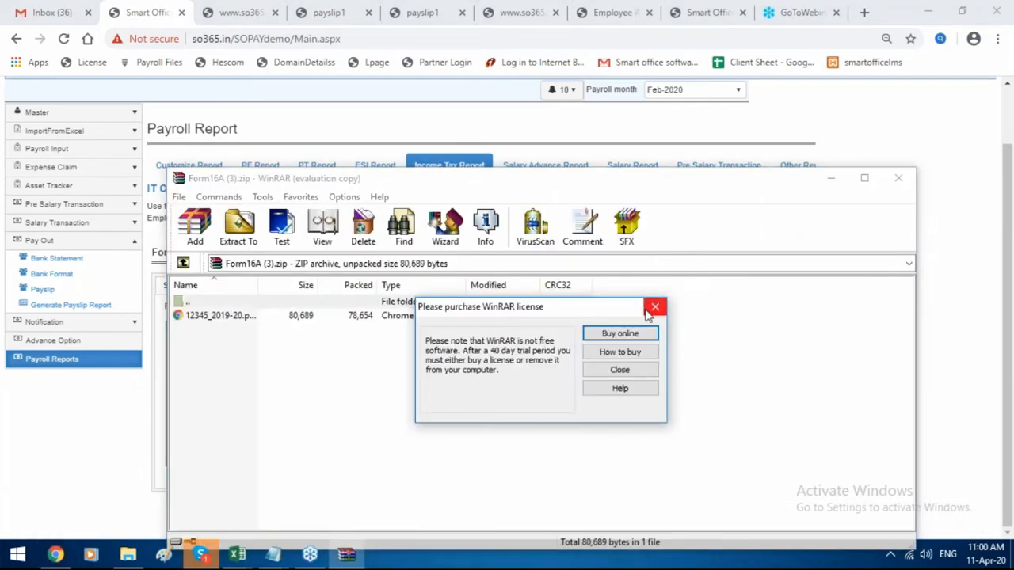
left_click(655, 307)
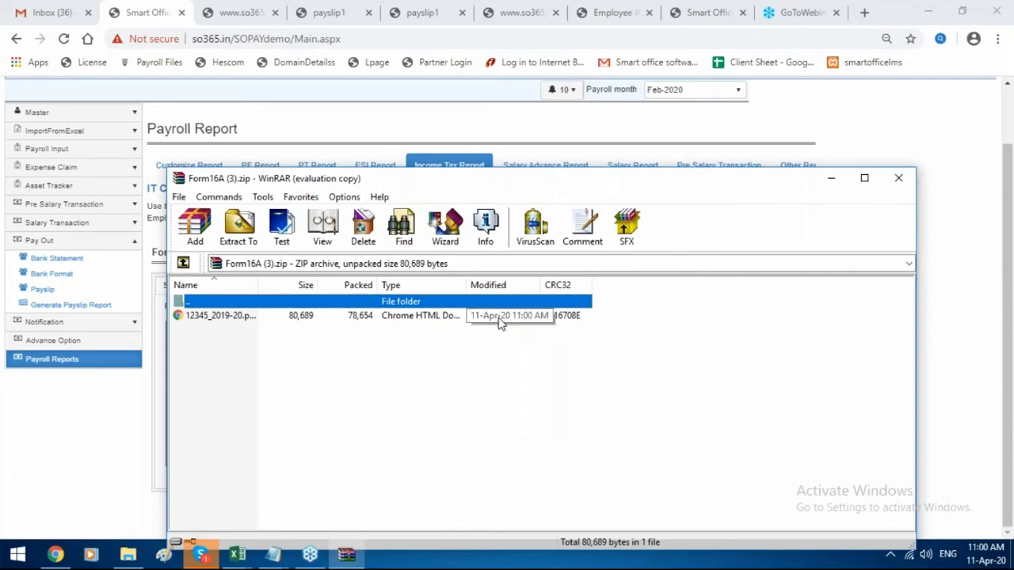
left_click(499, 317)
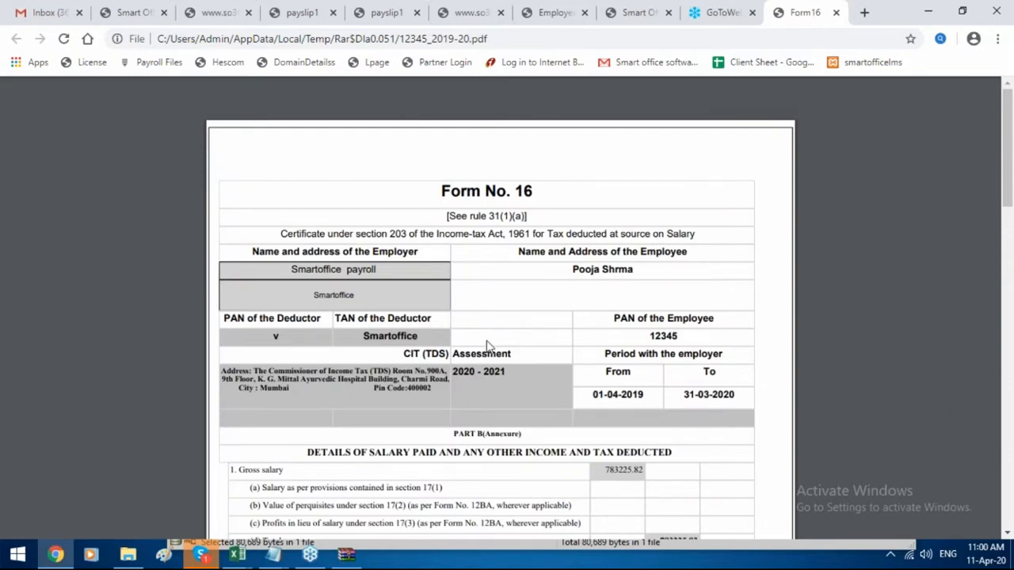
Scroll the Form 16 PDF down to the 75737 tax payable, then return to the Smart Office tab.
scroll(400, 503, "down", 1)
scroll(400, 503, "down", 10)
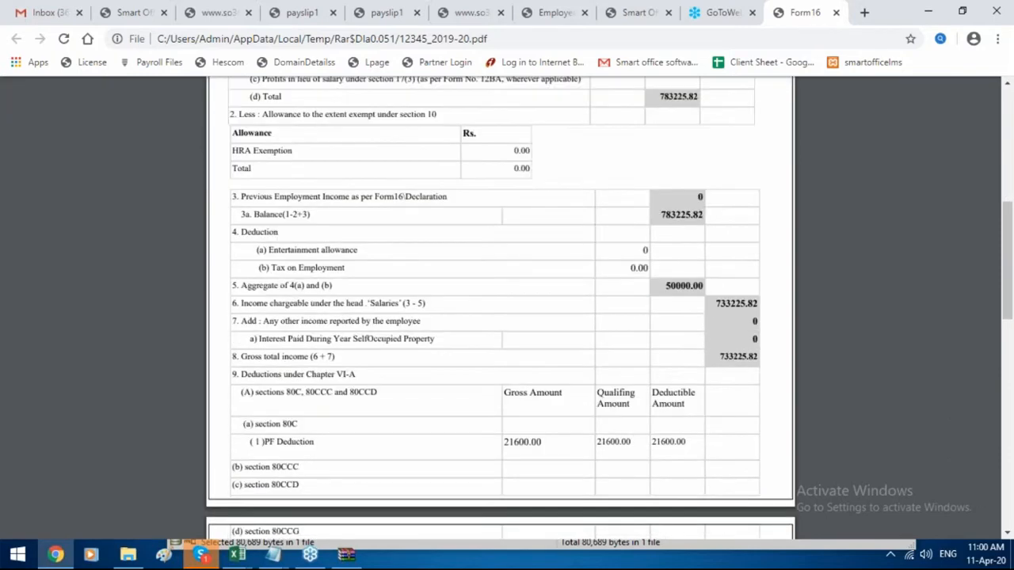
scroll(475, 118, "up", 5)
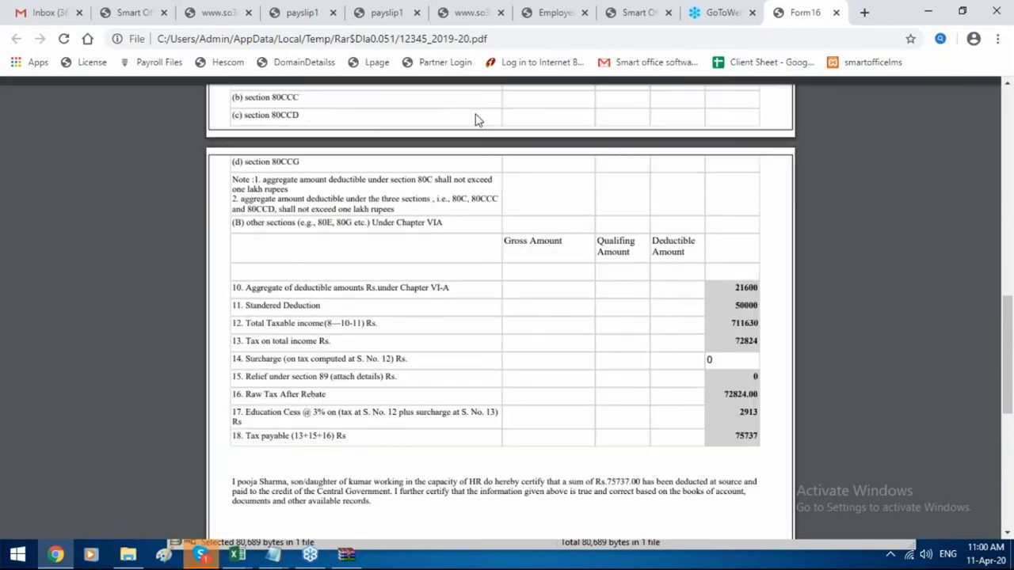
left_click(129, 12)
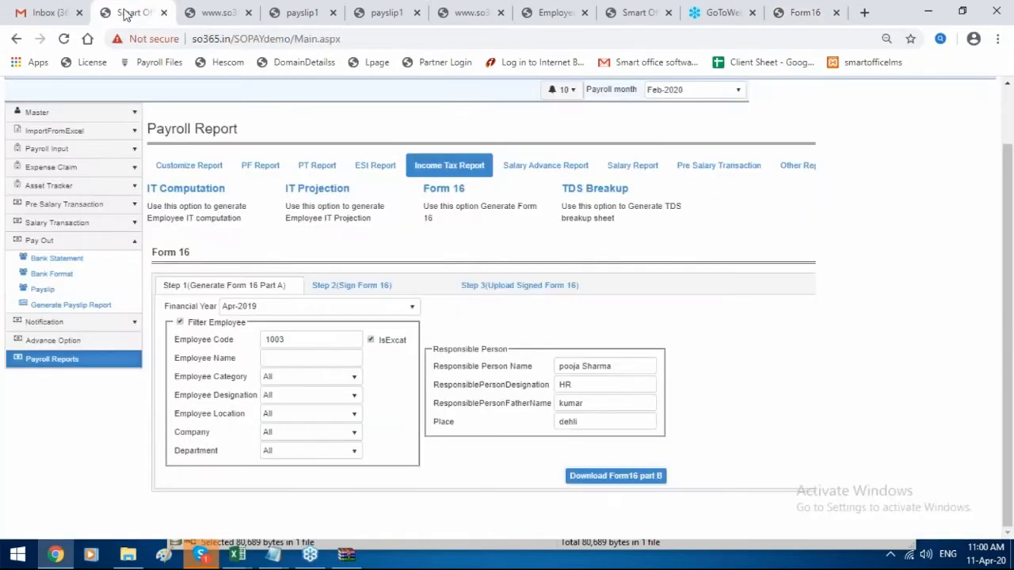
Generate the Advance Report from the Salary Advance Report options.
scroll(237, 254, "up", 2)
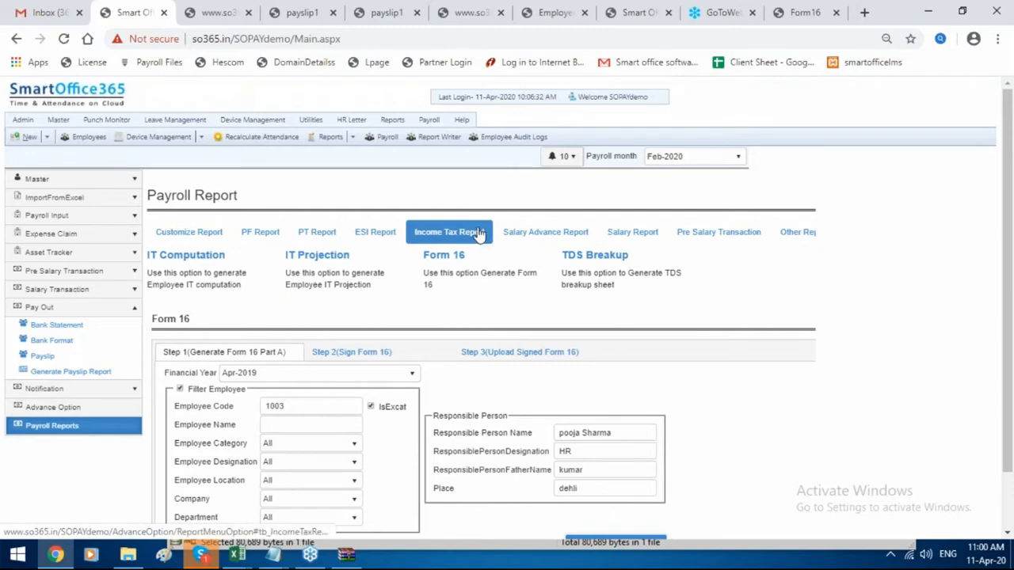
left_click(458, 258)
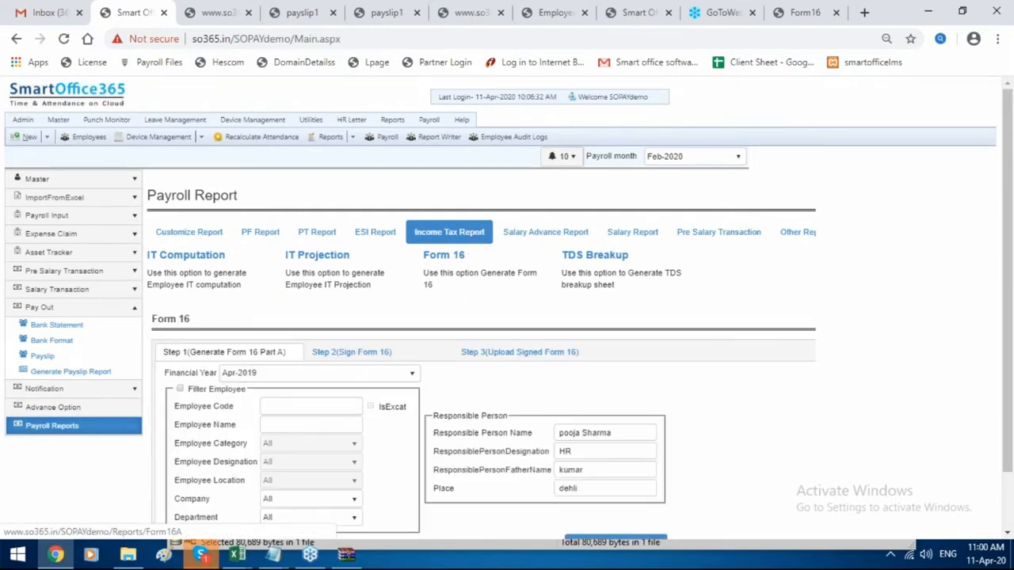
left_click(560, 238)
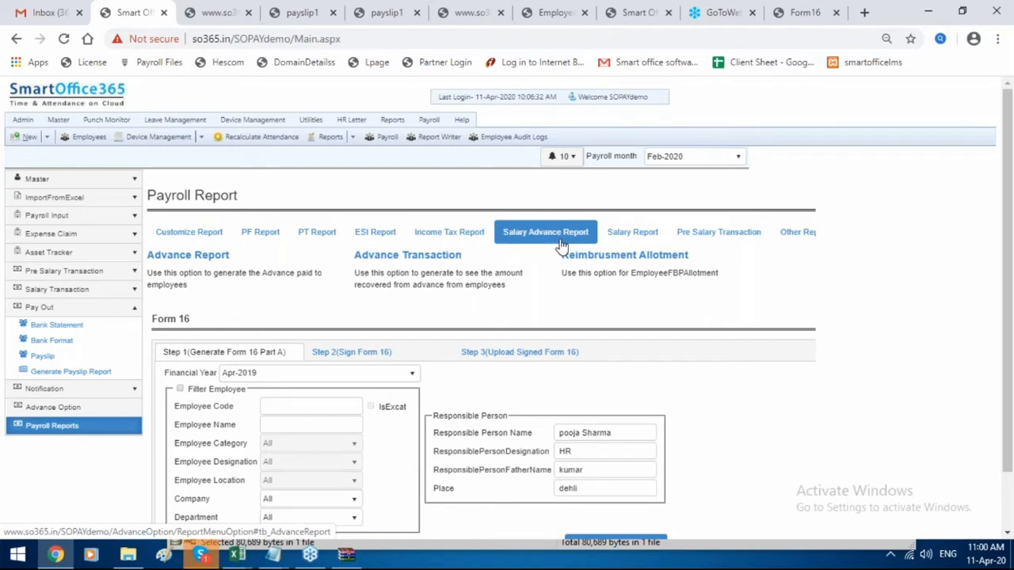
left_click(166, 265)
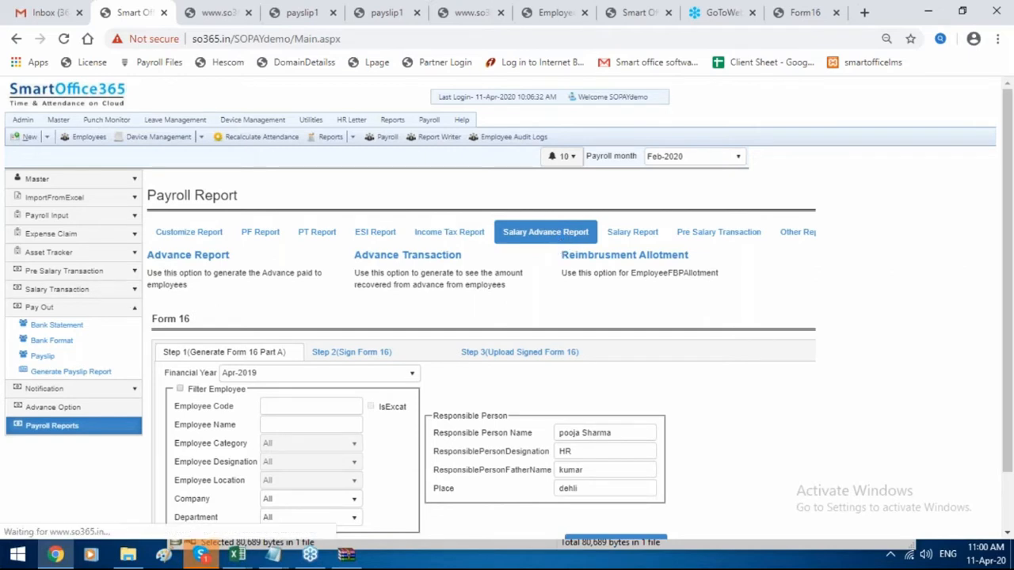
scroll(654, 441, "down", 1)
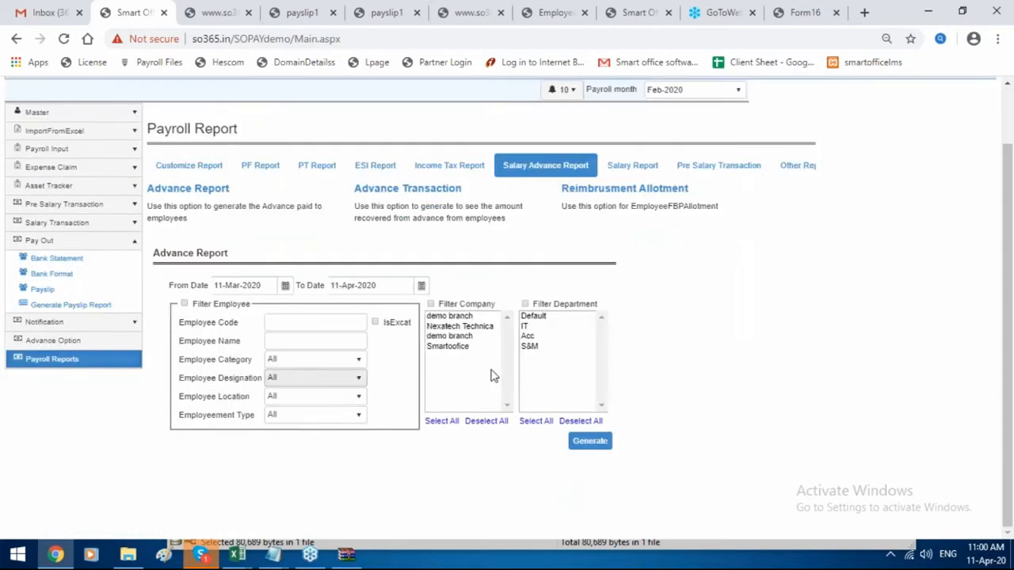
left_click(590, 442)
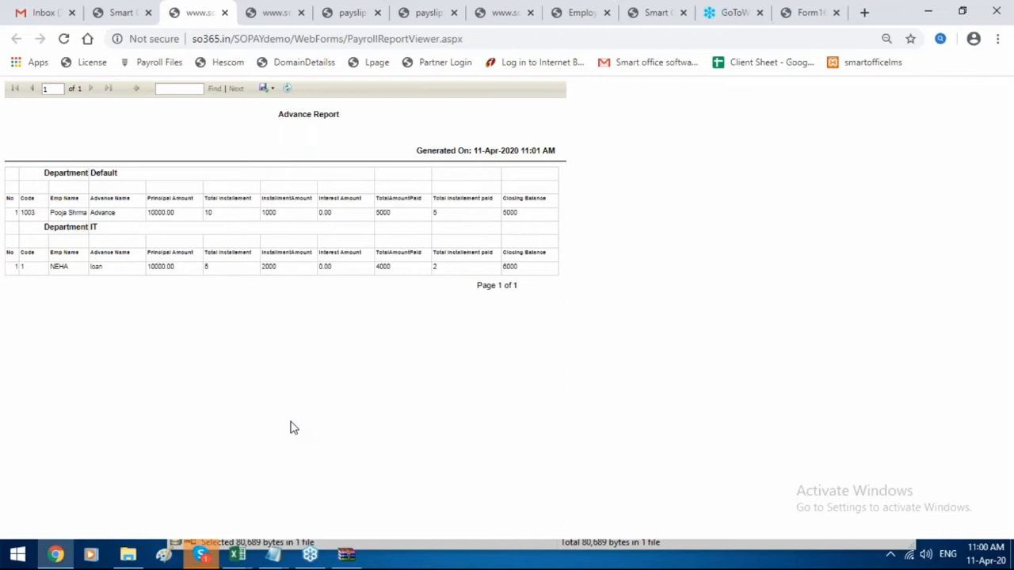
Generate the Advance Transaction Report (1000 and 2000 recovered) and bring up the salary report options.
left_click(111, 12)
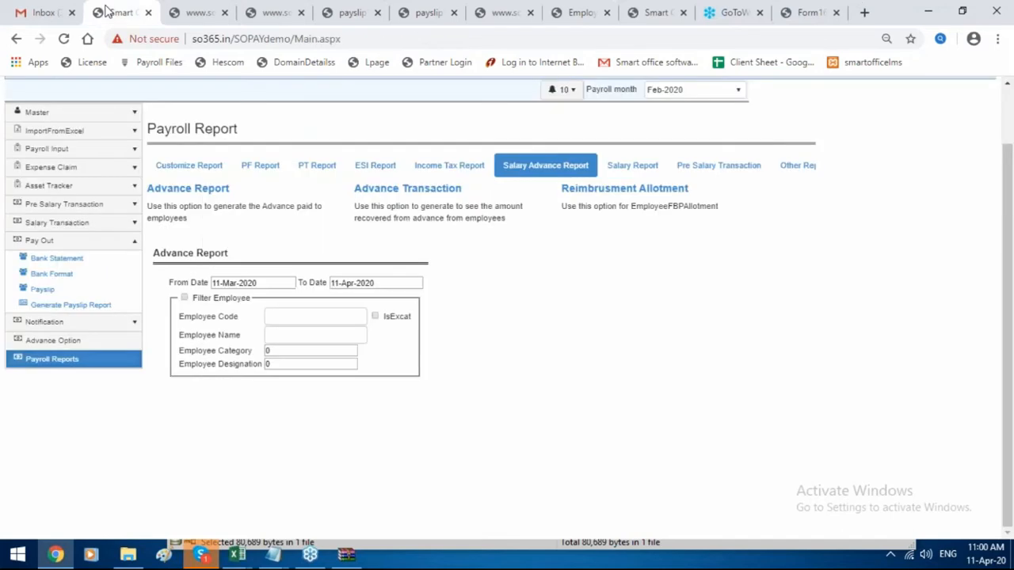
left_click(384, 194)
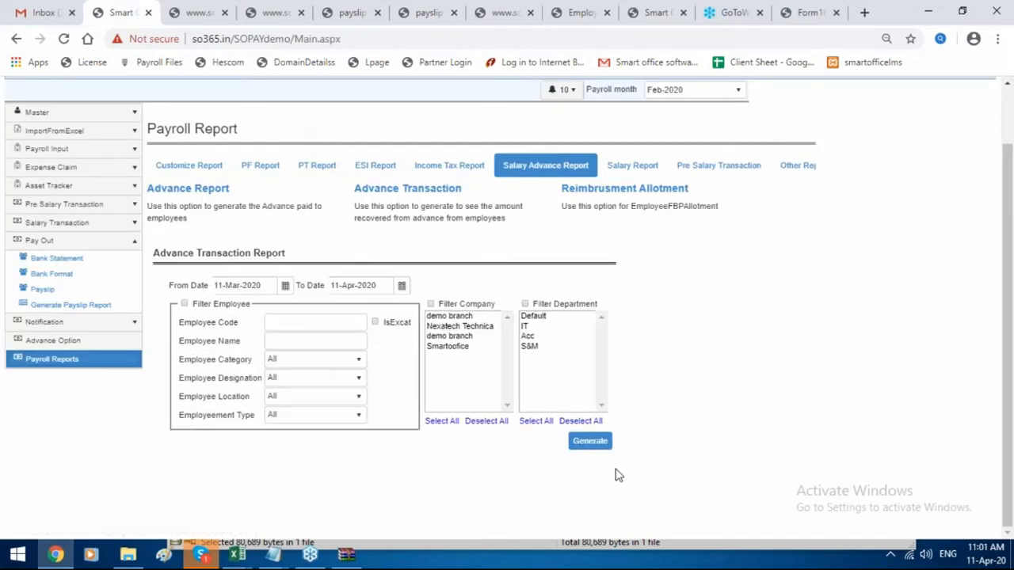
left_click(590, 441)
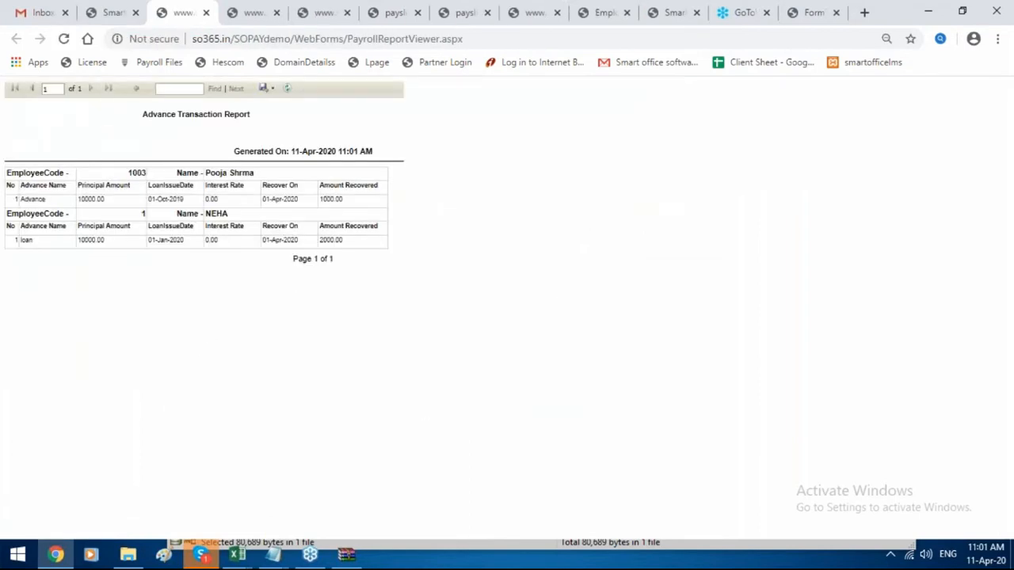
left_click(115, 9)
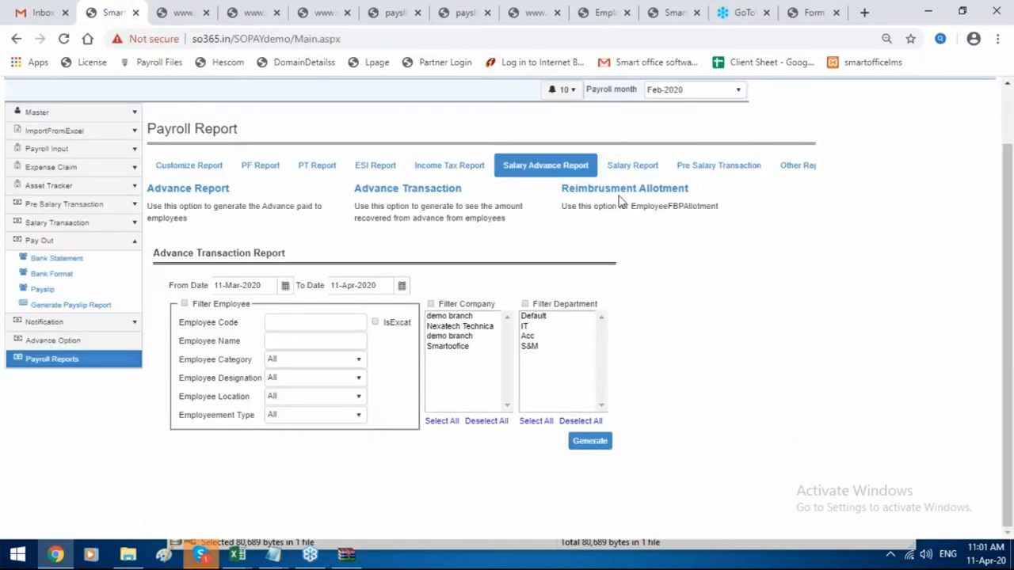
left_click(627, 168)
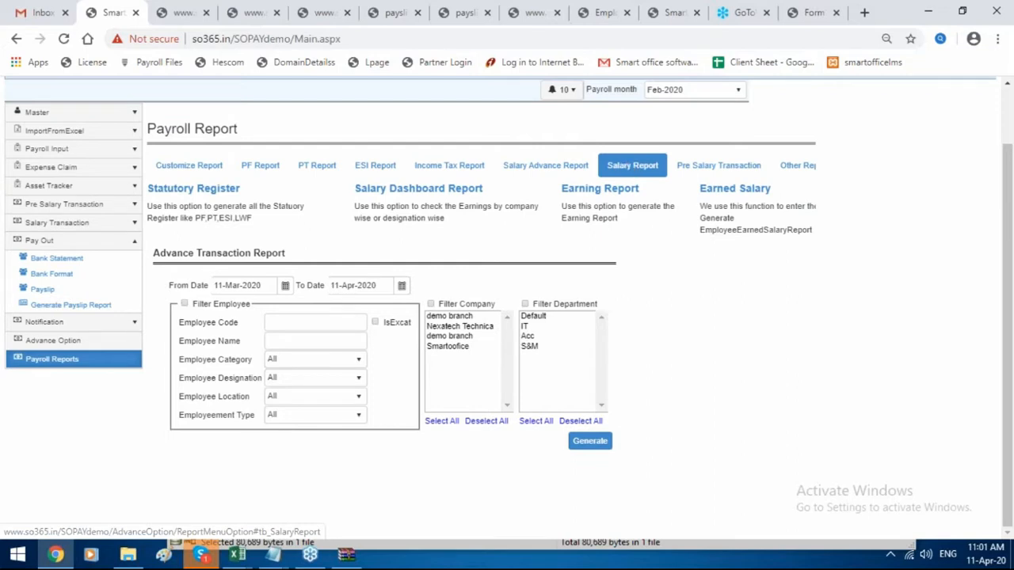
Generate the Feb-2020 PT and PF reports from the Statutory Register.
left_click(182, 192)
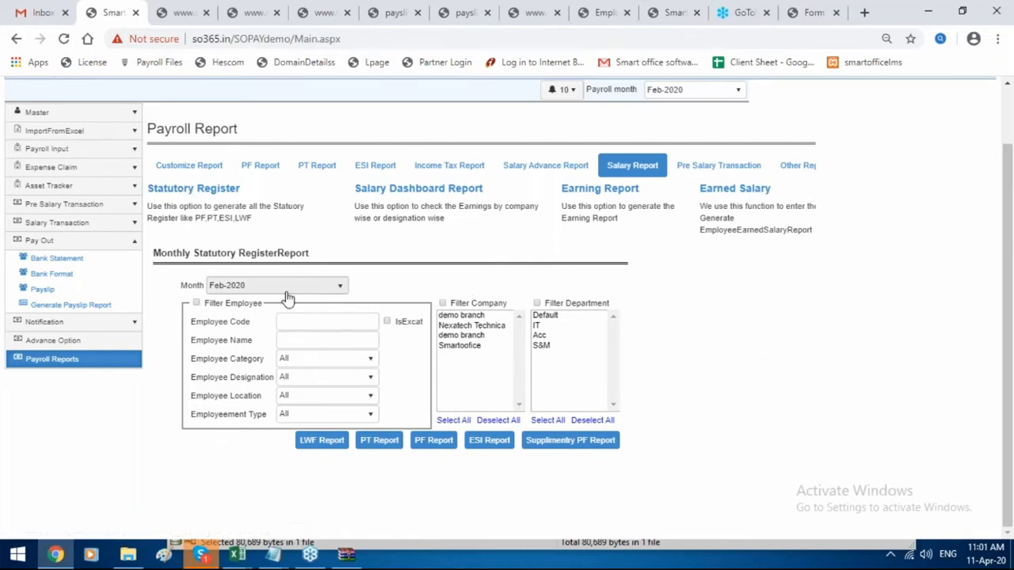
left_click(379, 440)
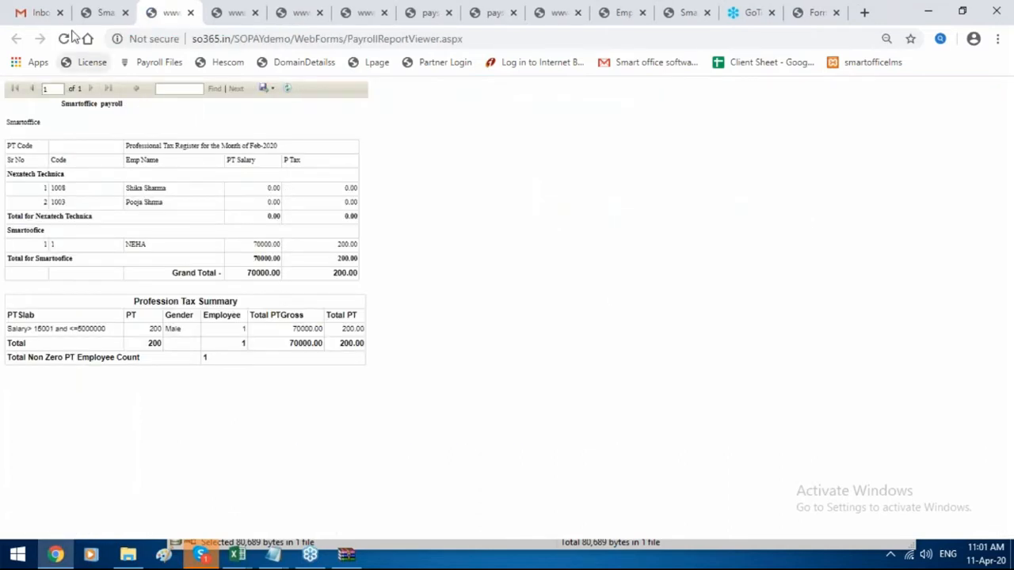
left_click(123, 8)
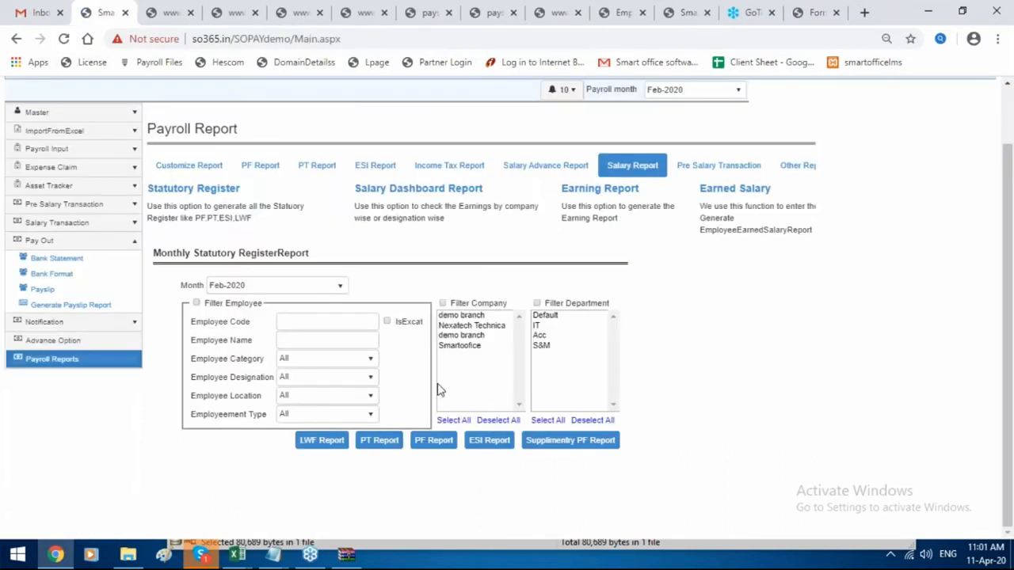
left_click(432, 442)
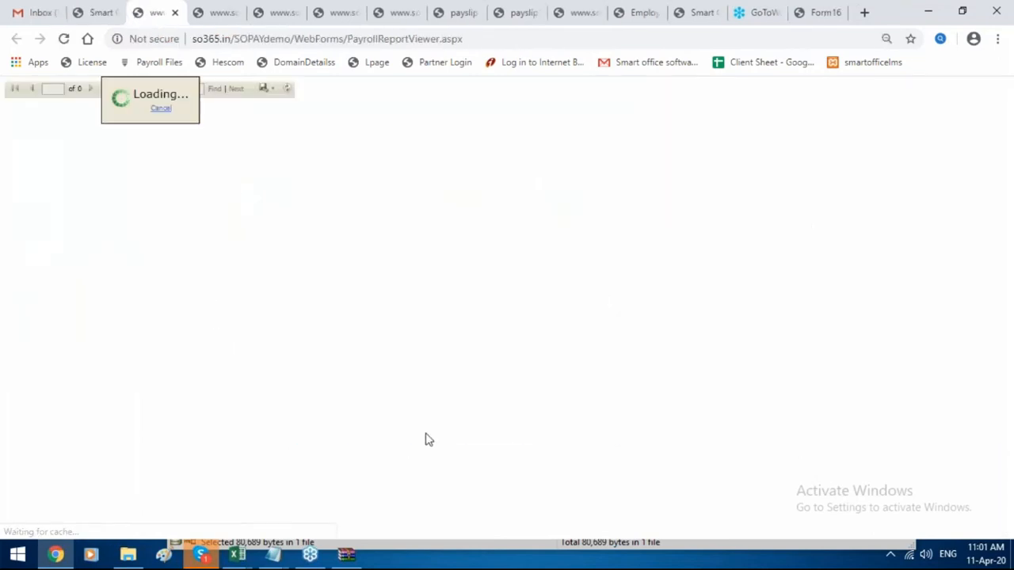
Generate the Feb-2020 ESI statement, then show the department-wise salary earnings dashboard.
left_click(93, 15)
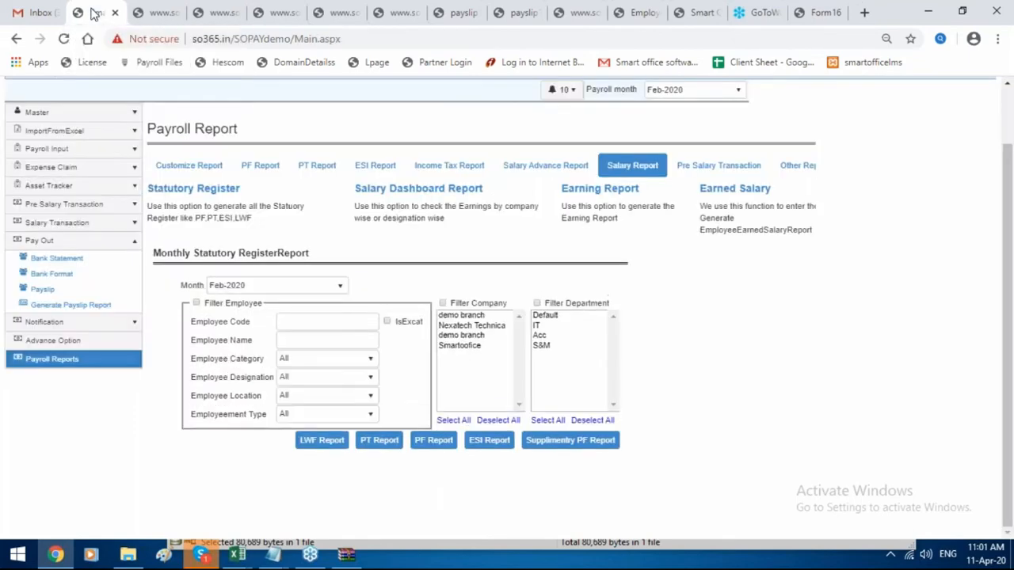
left_click(491, 443)
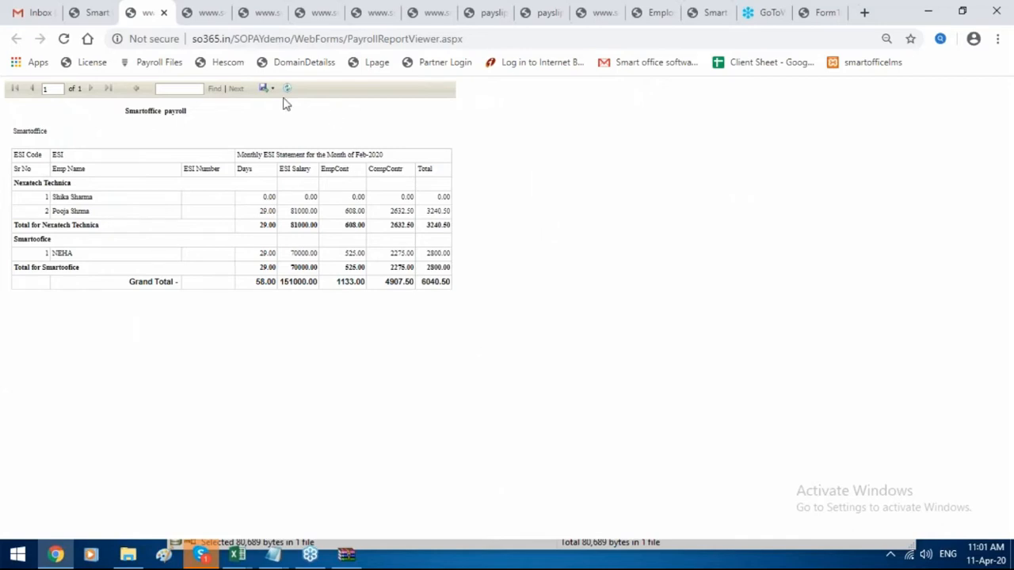
left_click(98, 13)
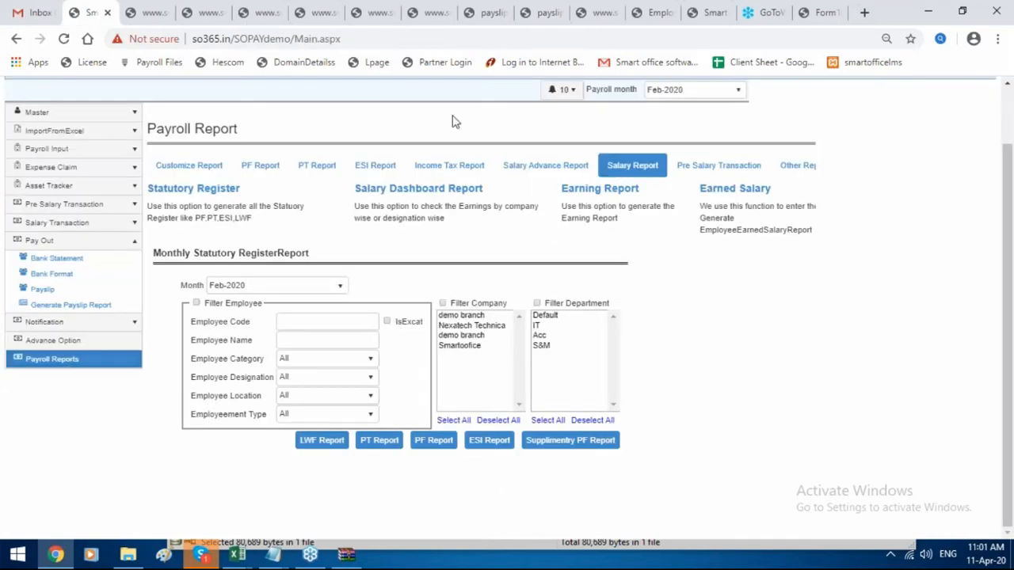
left_click(427, 193)
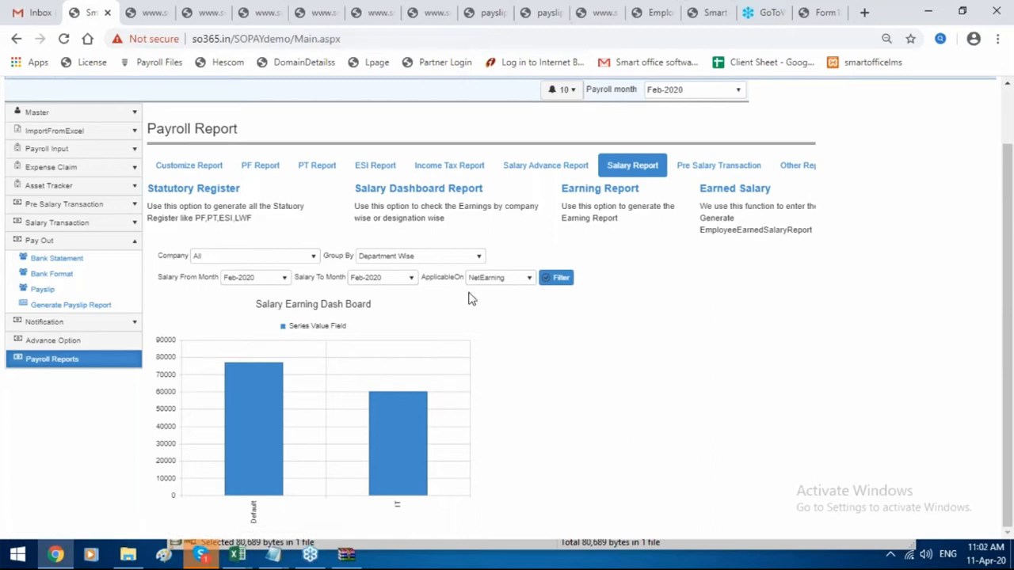
Open the Earning Report form under Salary Report, set to Feb-2020 to Feb-2020.
scroll(472, 299, "up", 1)
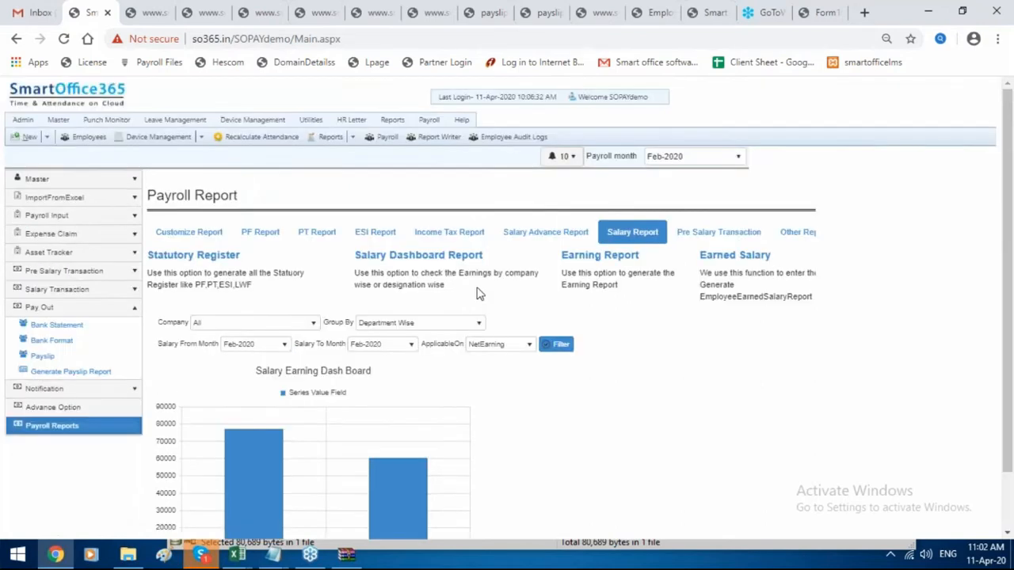
left_click(620, 258)
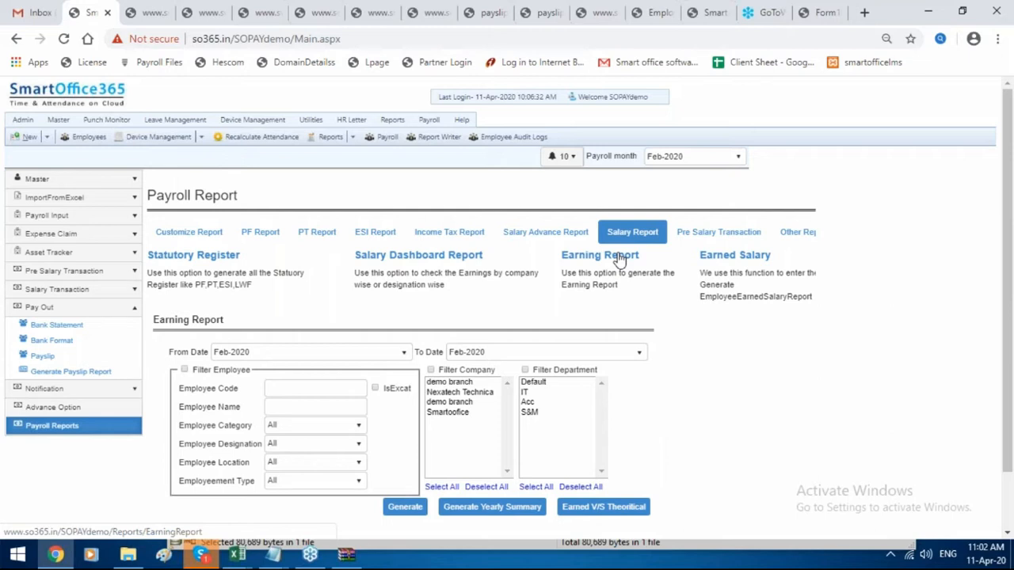
Generate the Feb-2020 salary sheet and the Earned V/S Theoretical report (160300 vs 224000).
left_click(452, 511)
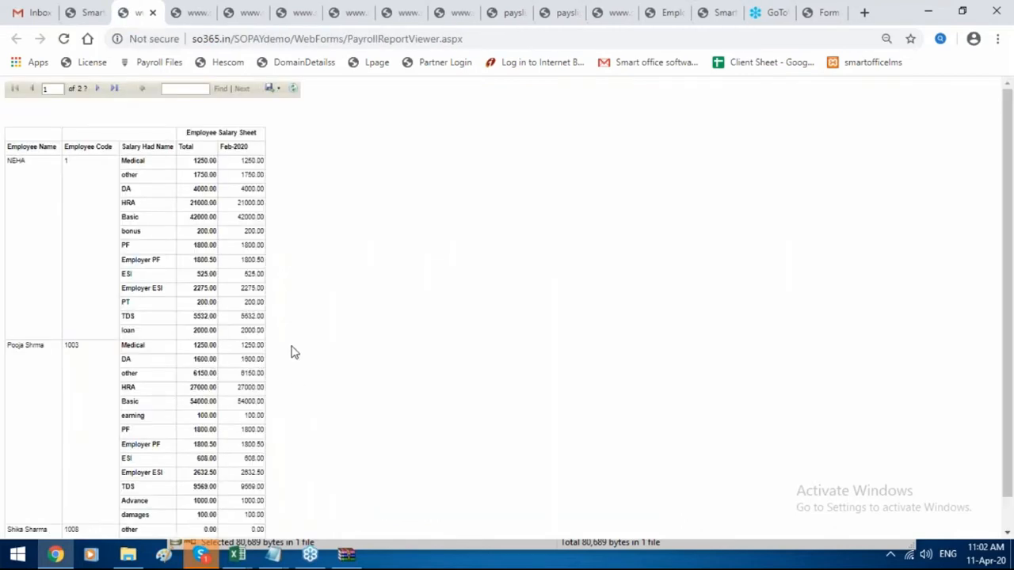
scroll(290, 353, "down", 1)
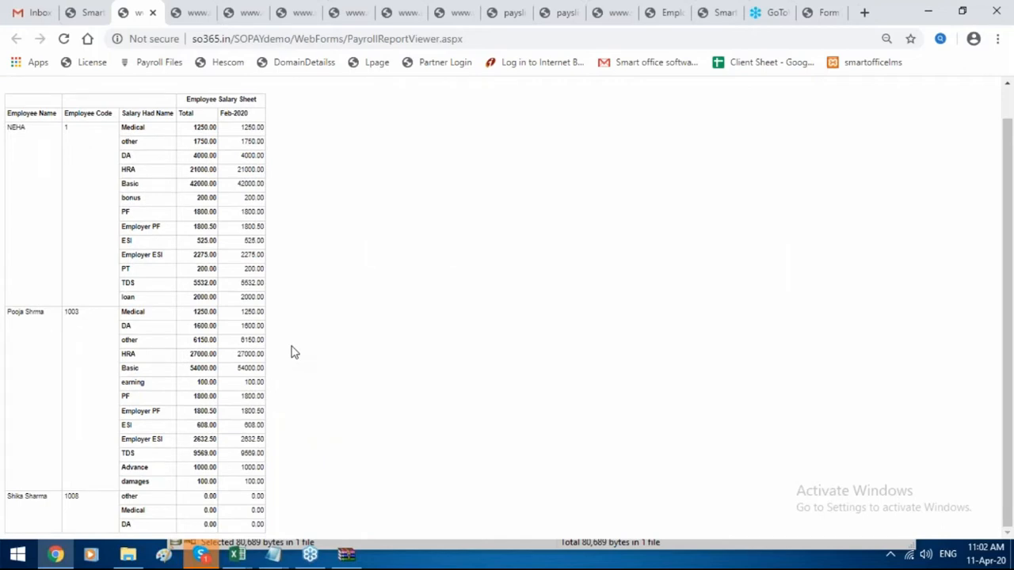
left_click(83, 13)
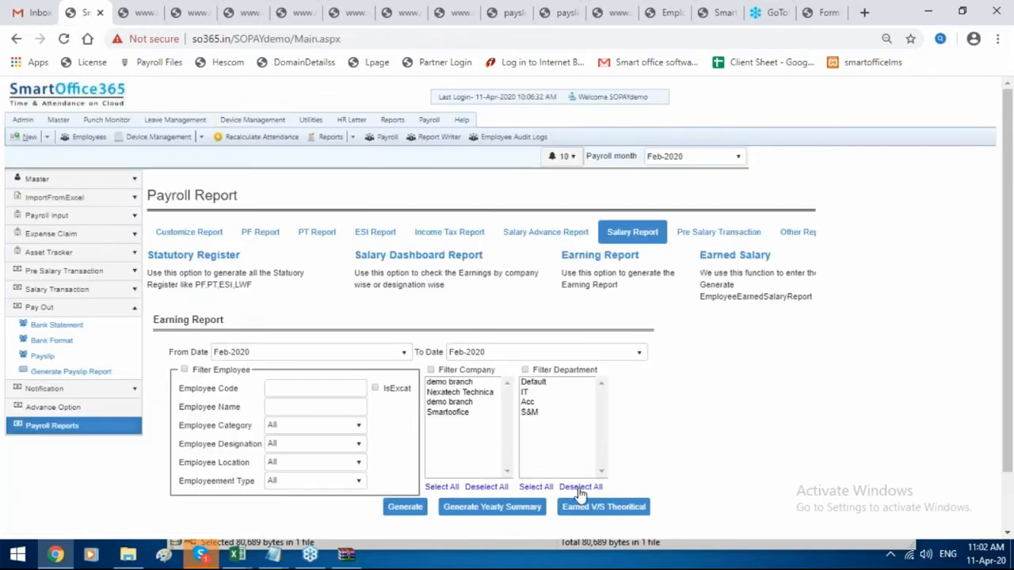
left_click(597, 510)
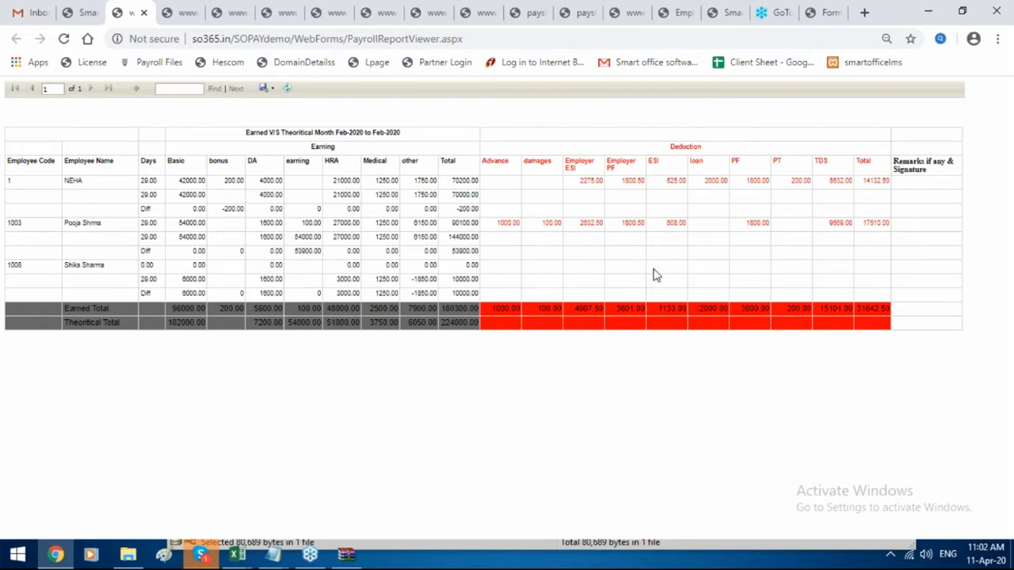
left_click(273, 89)
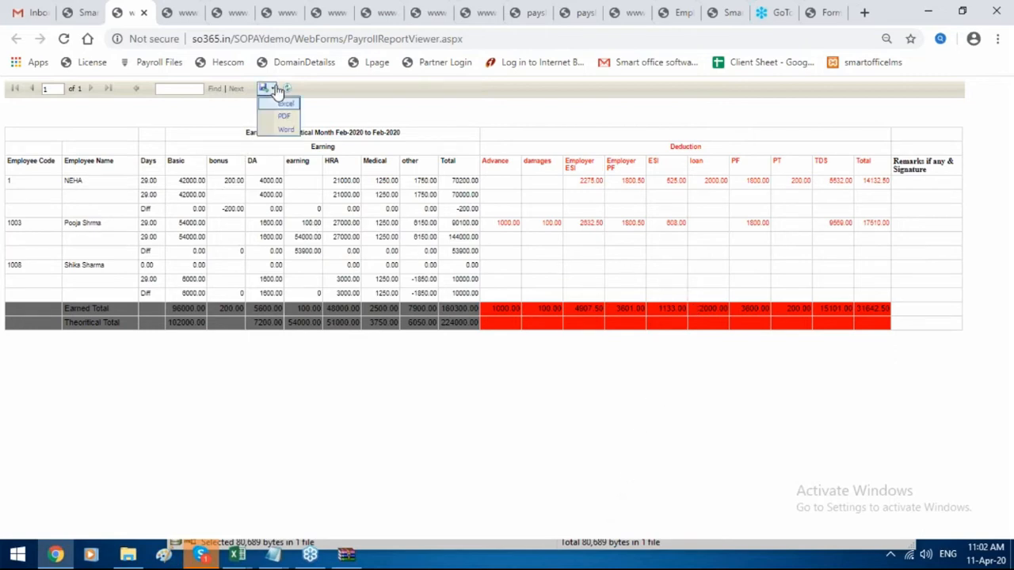
left_click(69, 10)
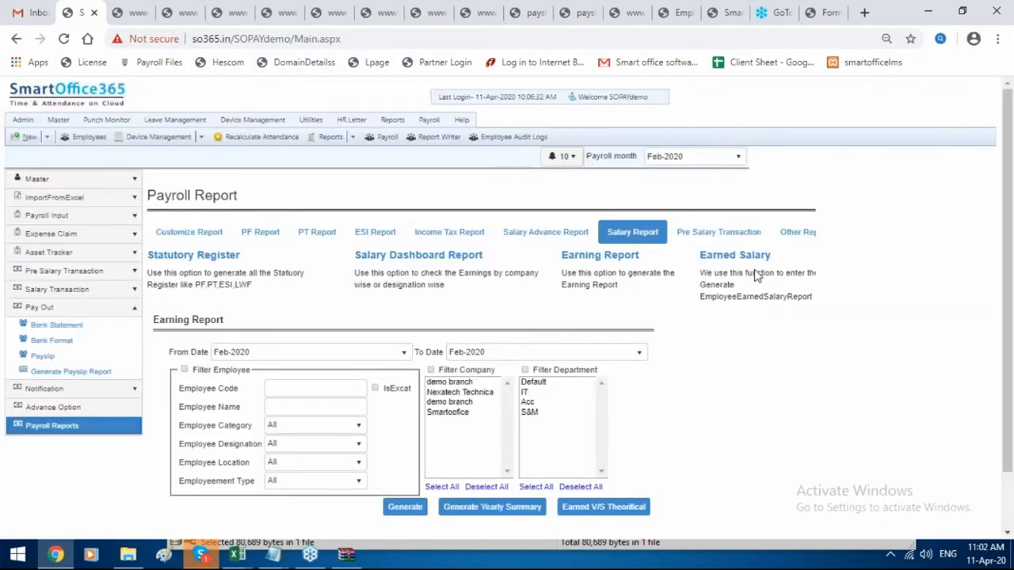
Download the Feb-2020 earned salary report as EmployeeSalaryDetails_Feb-2020 (1).xlsx and open it in Excel.
left_click(713, 261)
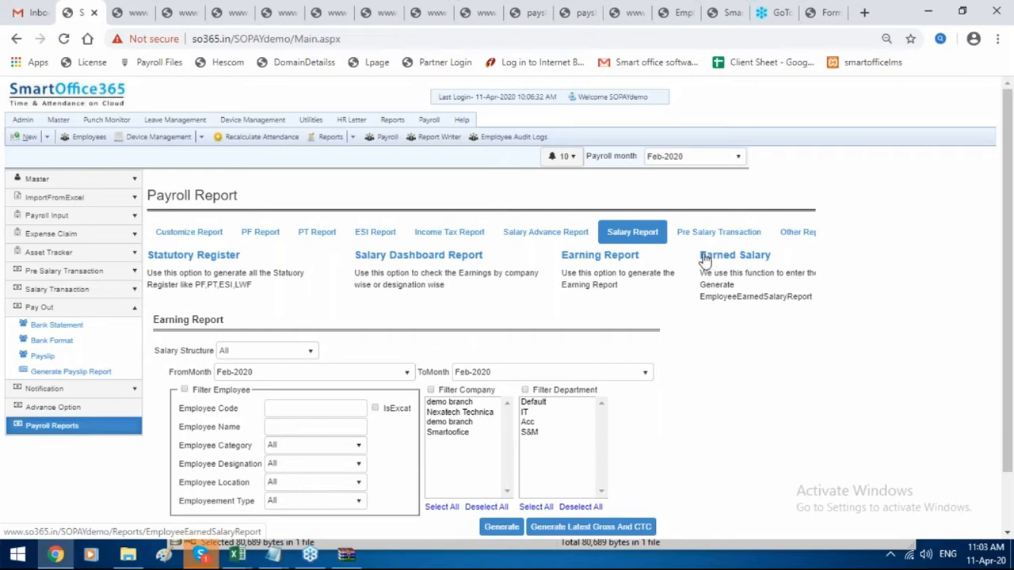
scroll(494, 346, "down", 2)
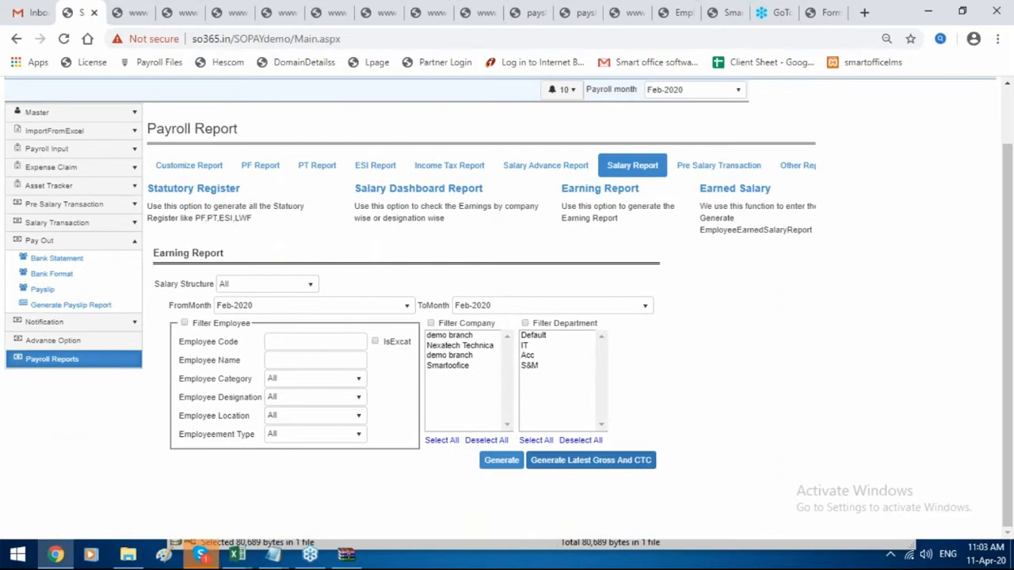
left_click(499, 461)
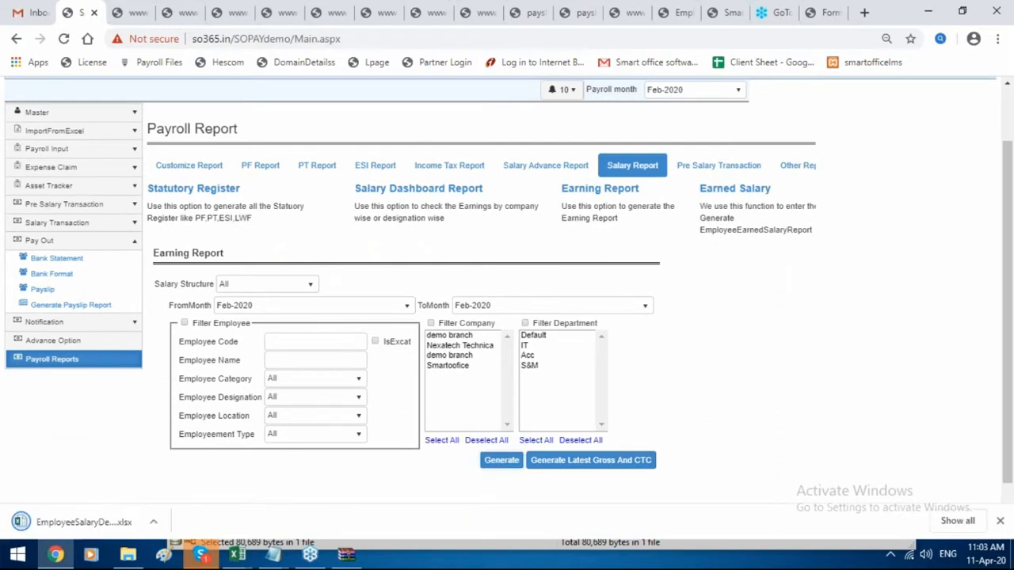
left_click(734, 191)
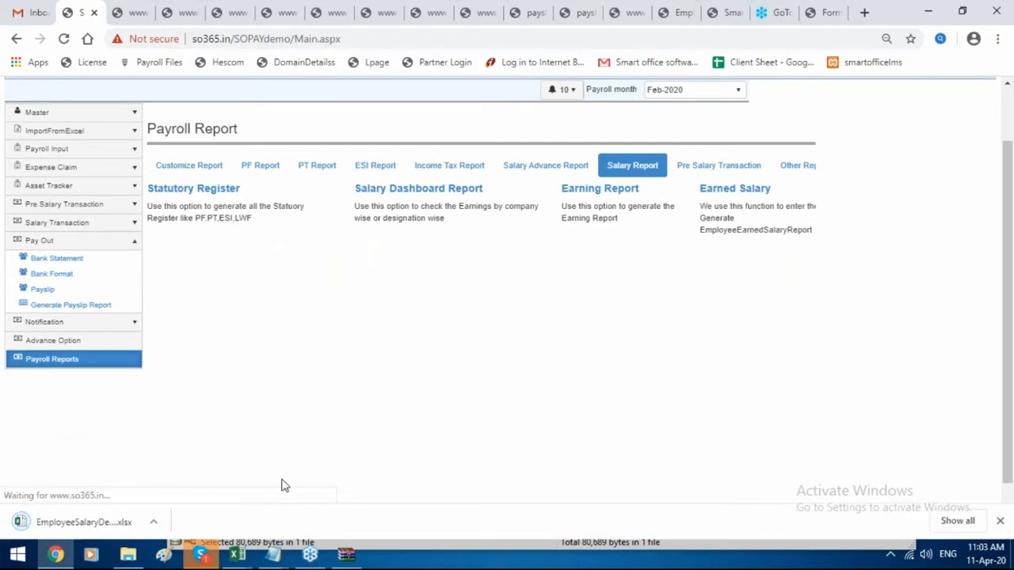
left_click(83, 526)
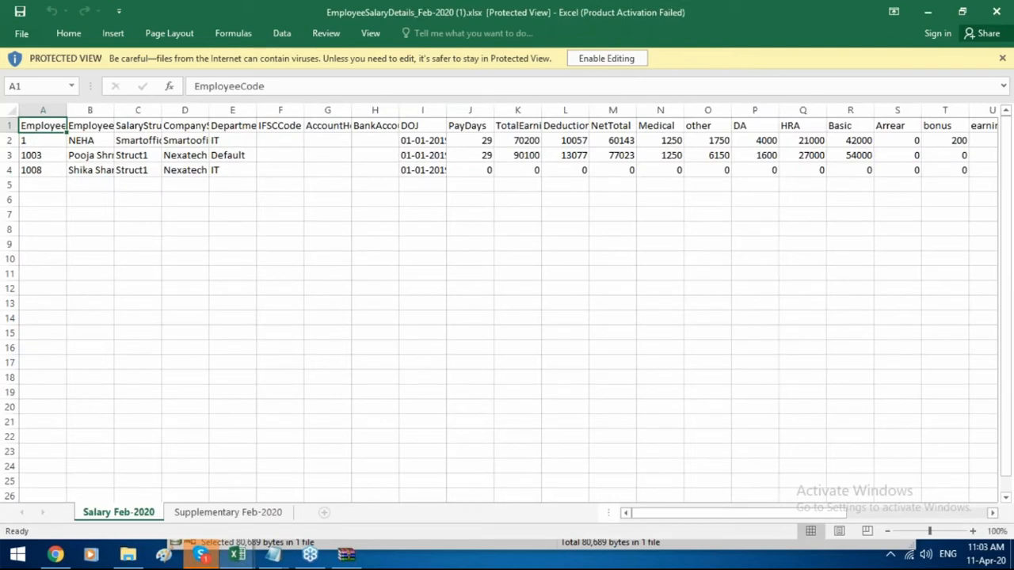
Step across the Salary Feb-2020 headers: DOJ, PayDays, TotalEarning, DeductionTotal, NetTotal, Arrear.
key("Right")
key("Right")
key("Right")
key("Right")
key("Right")
key("Right")
key("Right")
key("Right")
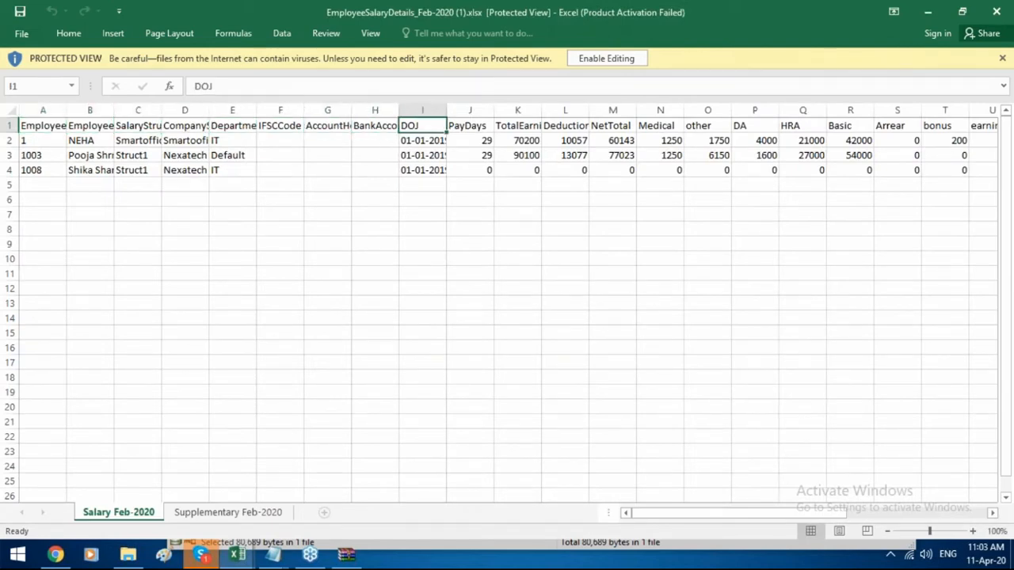
key("Right")
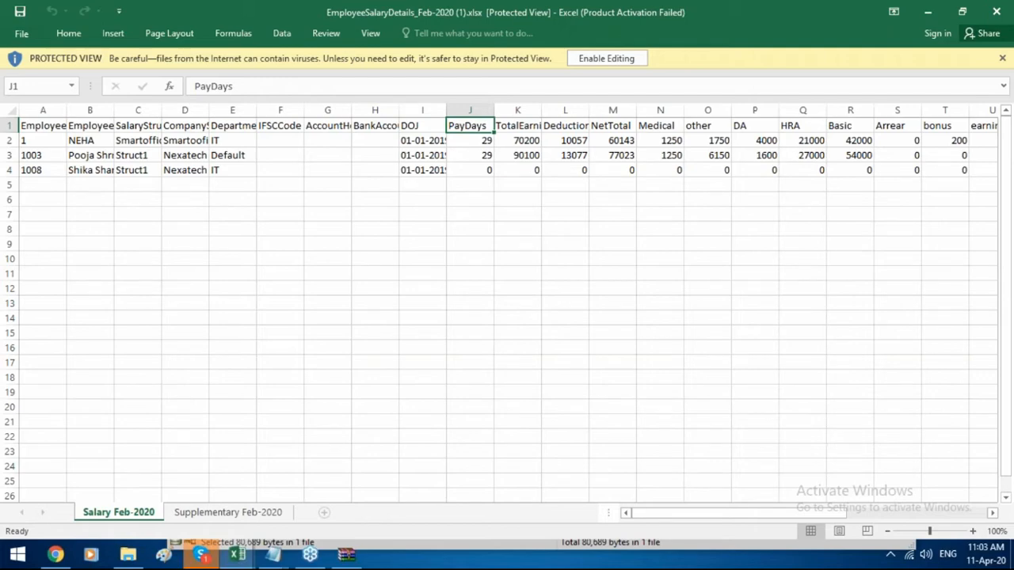
left_click(518, 126)
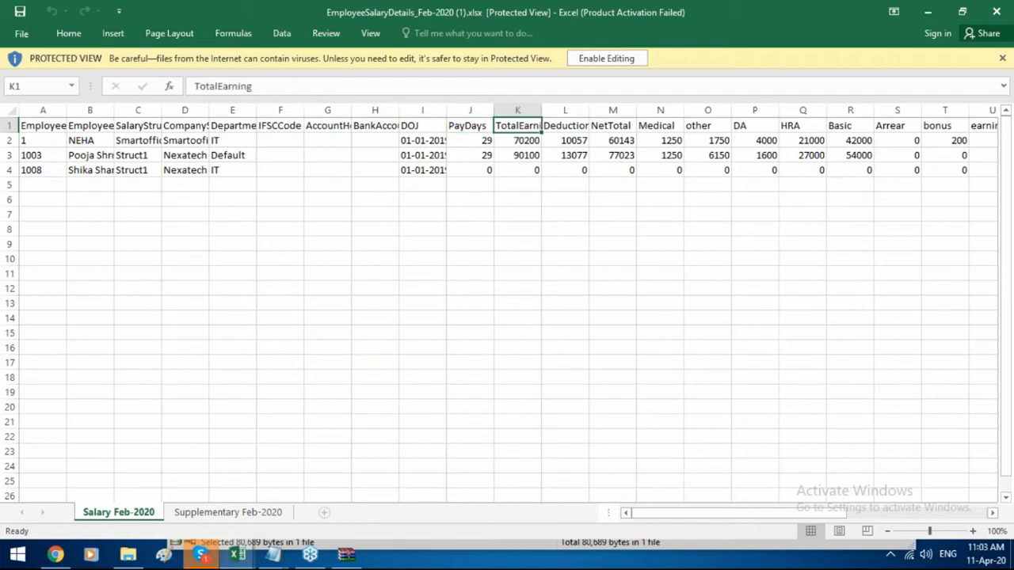
left_click(565, 126)
left_click(612, 126)
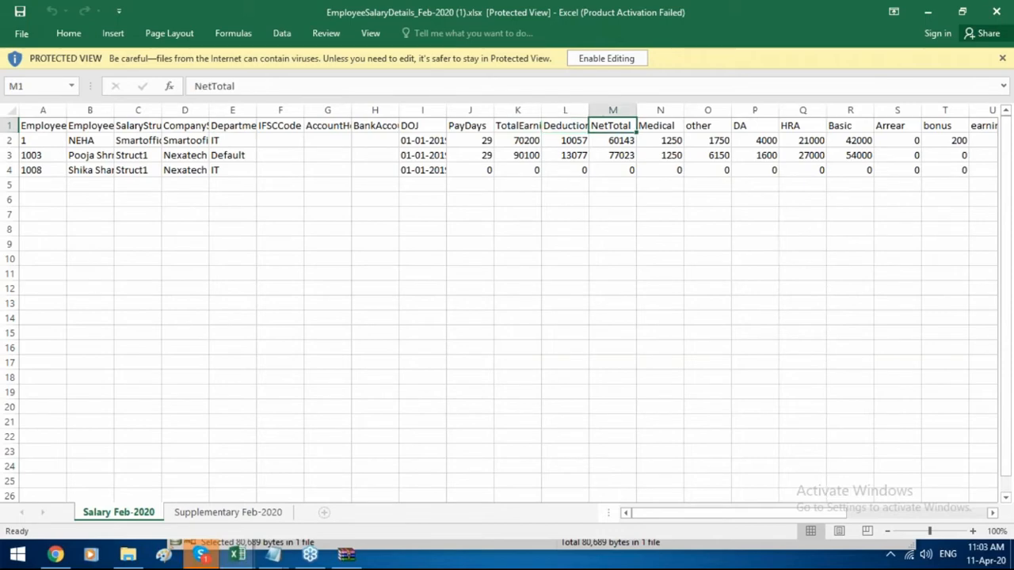
key("Right")
key("Right")
key("Right")
key("Right")
key("Right")
key("Right")
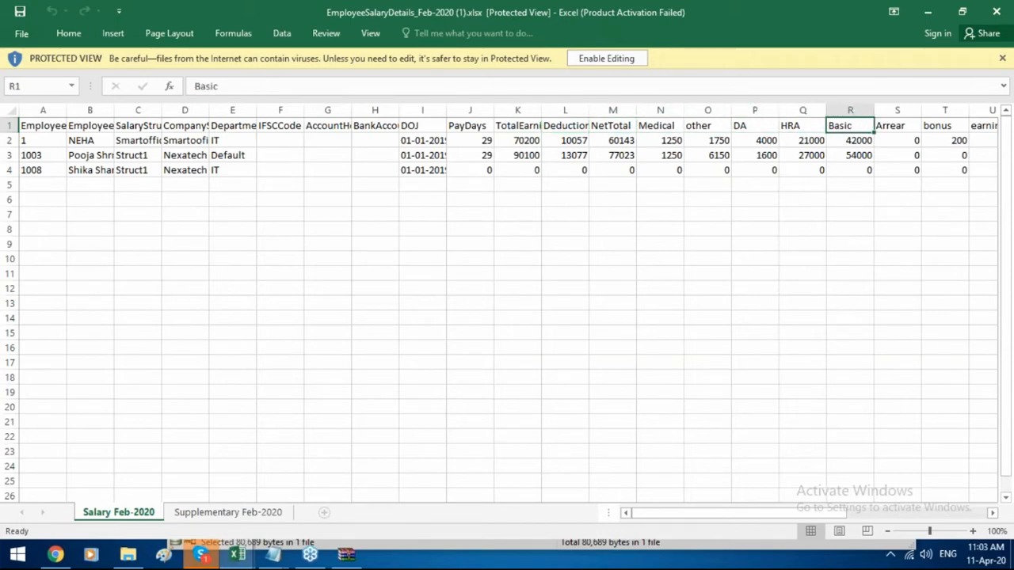
key("Right")
key("Right")
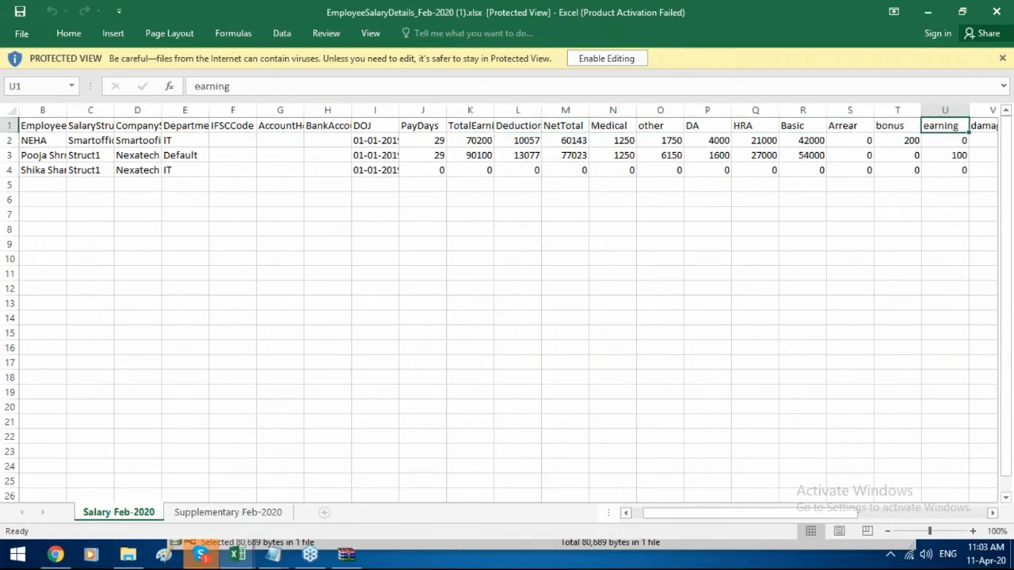
Check the SUP_PF and SUP_VOL_PF headers, return to A1, then show Smart Office's pre-salary transaction reports.
key("Right")
key("Right")
key("Right")
key("Right")
key("Right")
key("Right")
key("Right")
key("Right")
key("Right")
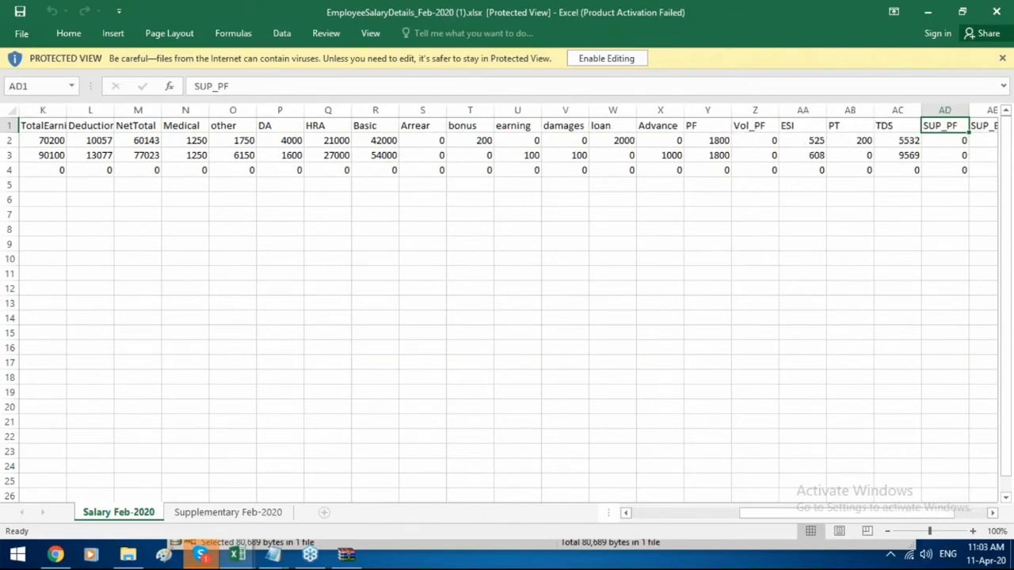
key("Right")
key("Right")
key("Left")
key("Left")
key("Left")
key("Left")
key("Left")
key("Left")
key("Left")
key("Left")
key("Left")
key("Left")
key("Left")
key("Left")
key("Left")
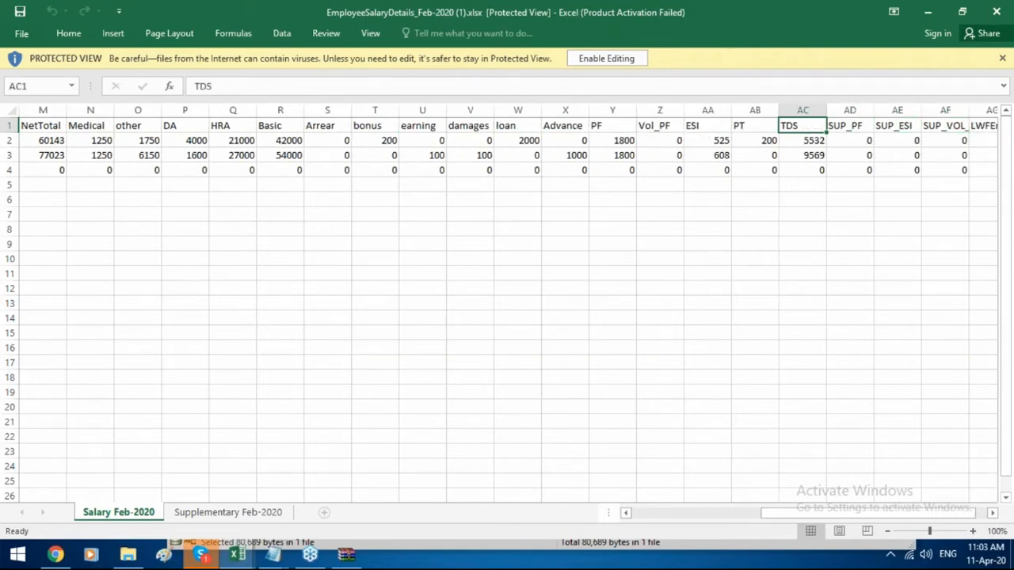
key("Left")
key("Left")
key("Left")
key("Left")
key("Left")
key("Left")
key("Left")
key("Left")
key("Left")
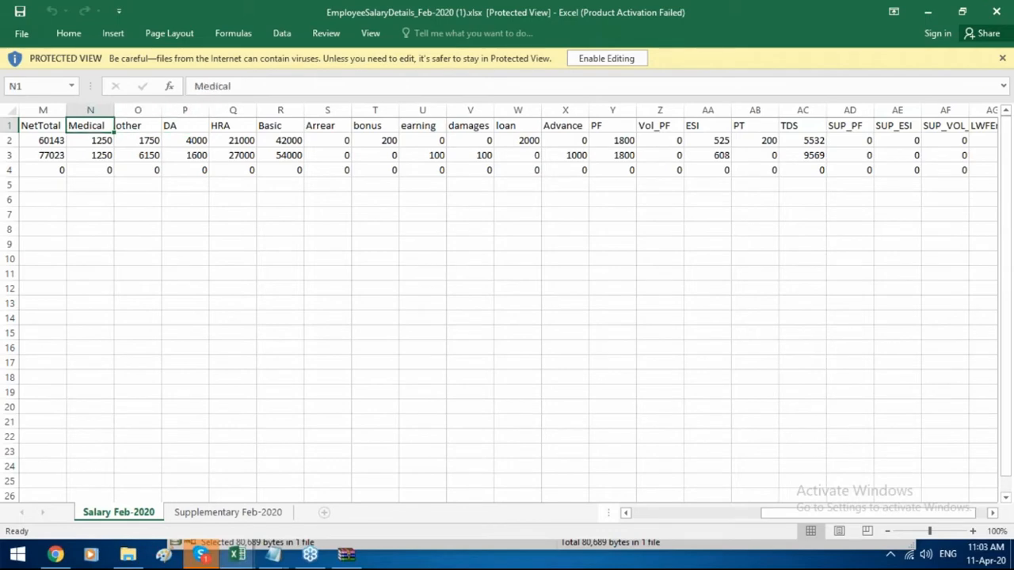
key("Left")
key("Left")
key("Left")
key("Left")
key("Left")
key("Left")
key("Left")
key("Left")
key("Left")
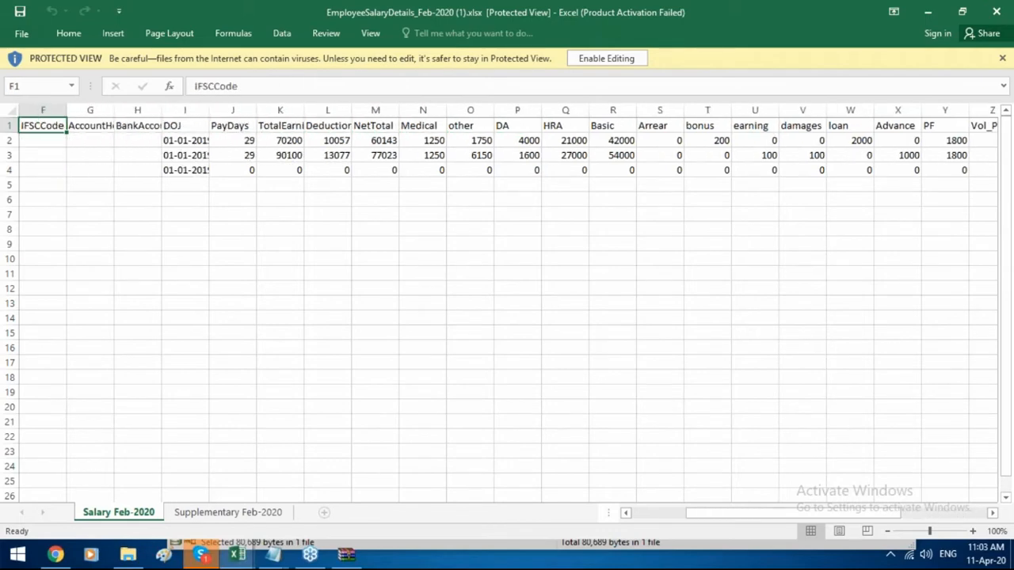
key("Left")
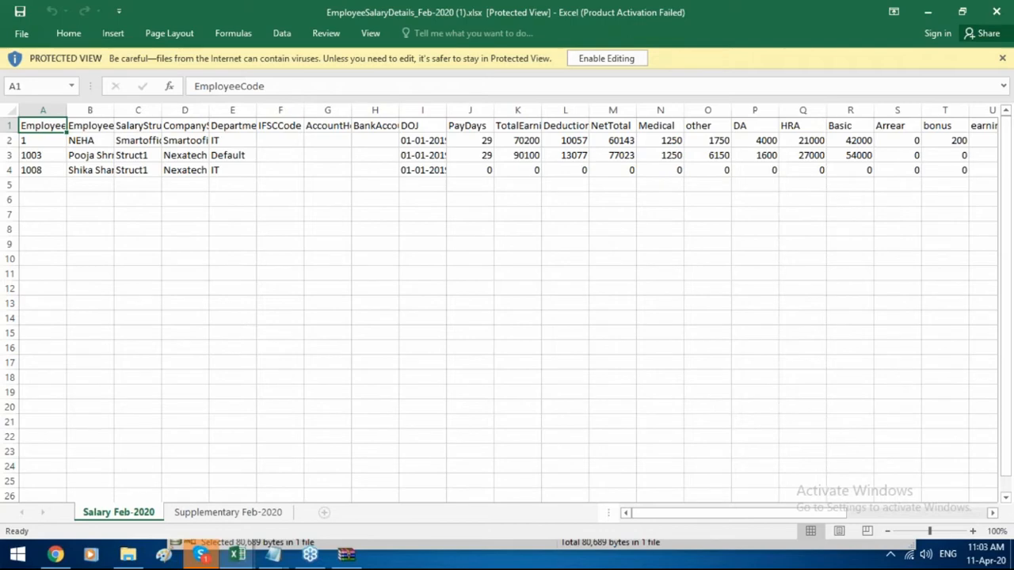
left_click(55, 554)
left_click(707, 171)
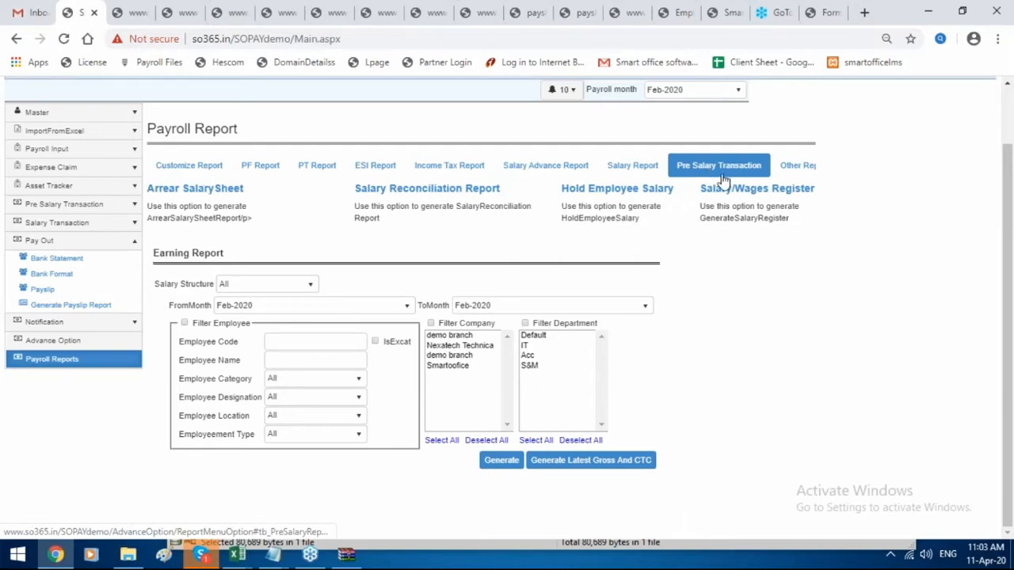
Generate and scroll through the Feb-2020 Salary/Wage Register (net pay 77023), then return to the payroll page.
left_click(747, 190)
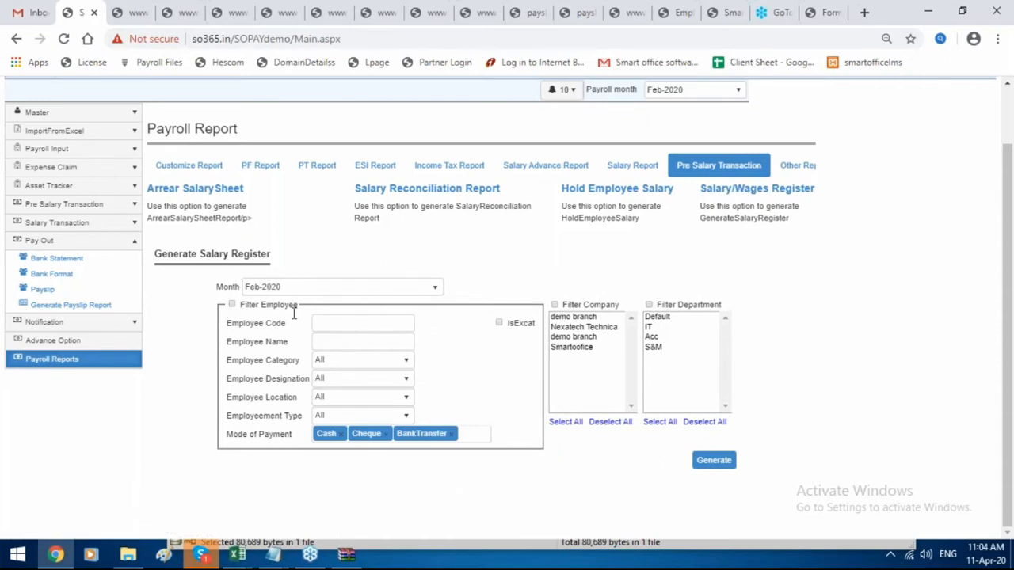
left_click(713, 466)
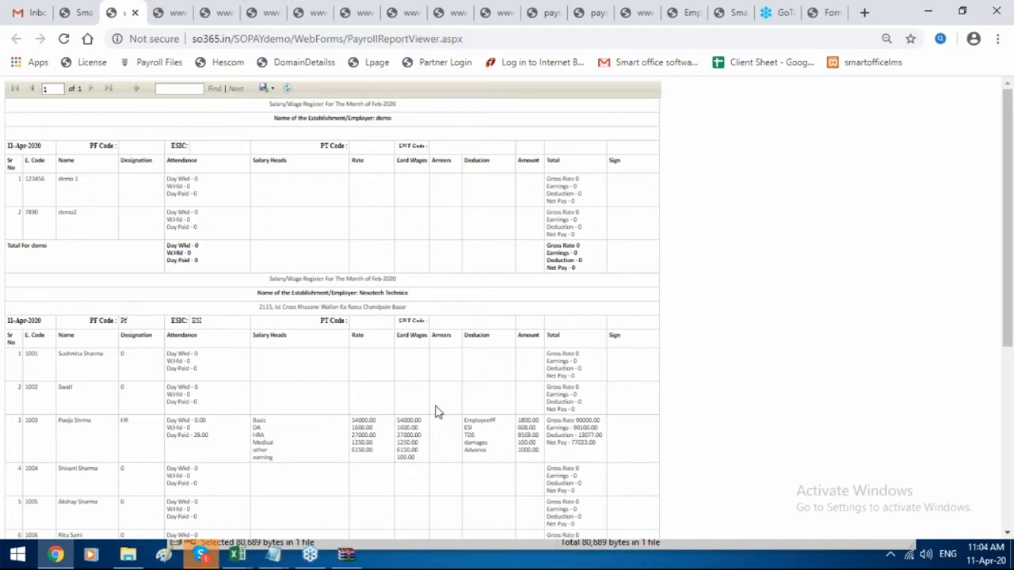
scroll(444, 412, "down", 2)
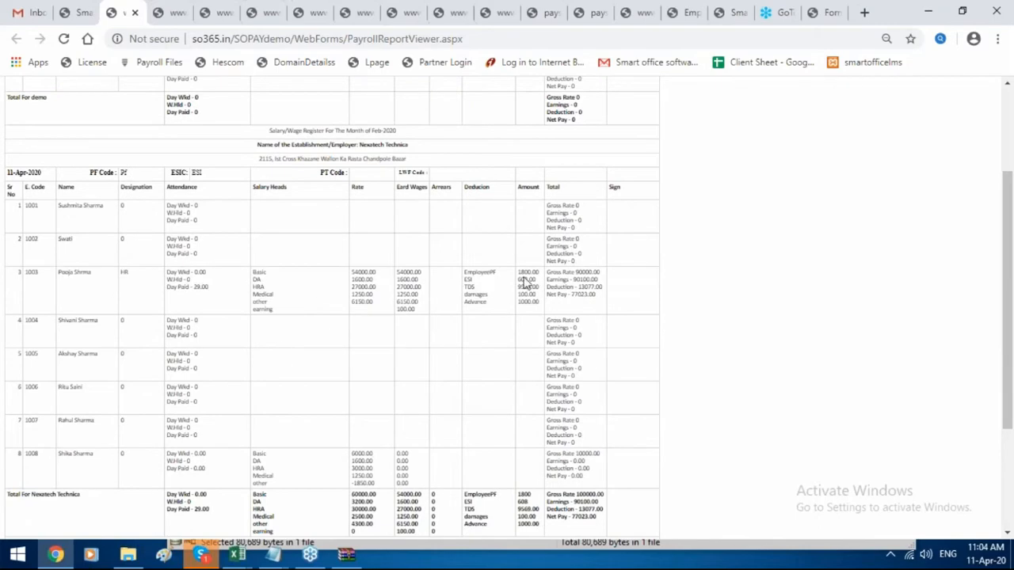
scroll(526, 282, "up", 2)
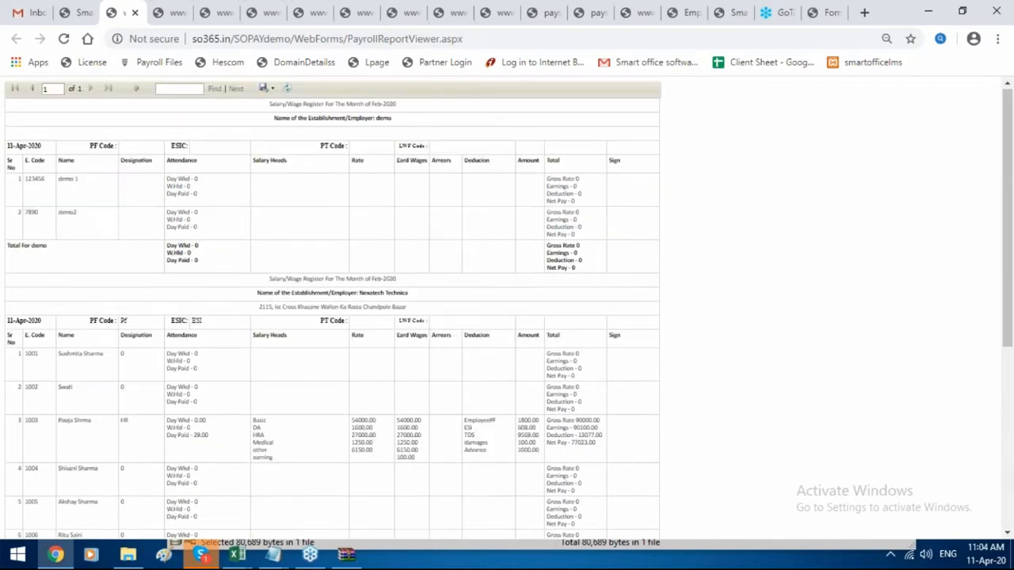
left_click(85, 8)
scroll(455, 229, "up", 1)
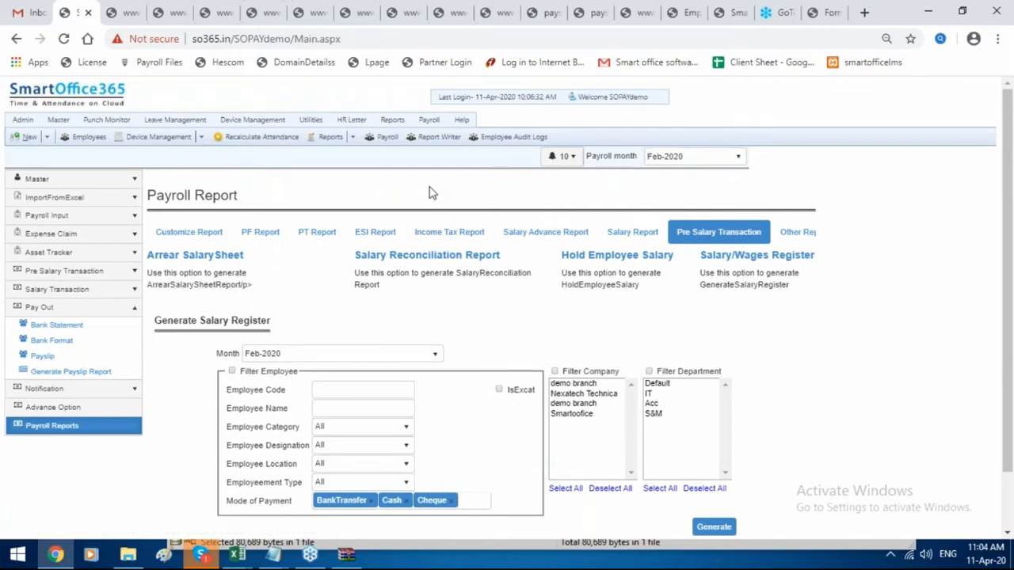
Look through Advance Option's FBP/Reimbursement and Other sections, then open the Payslip Gallery.
left_click(99, 412)
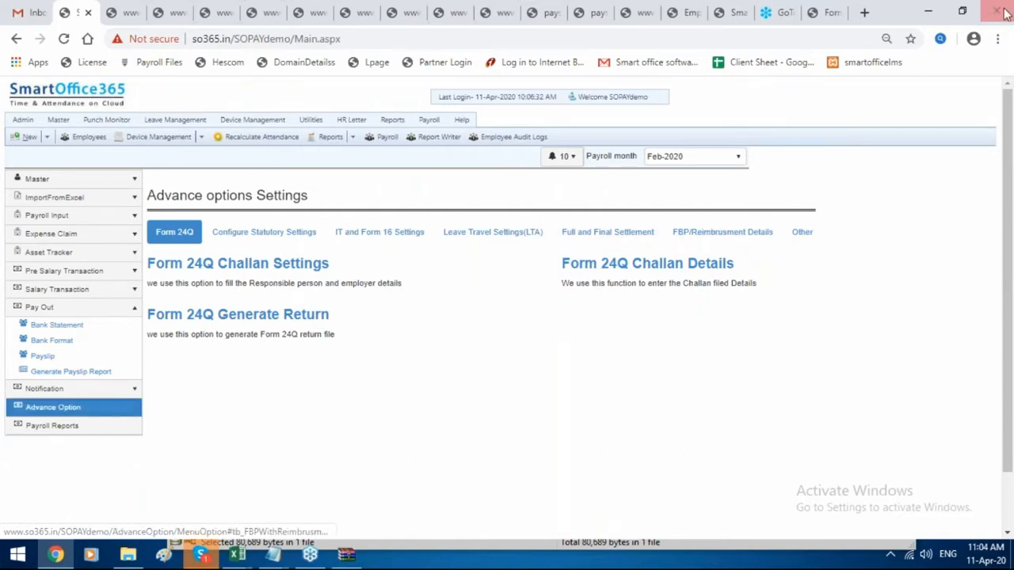
left_click(719, 234)
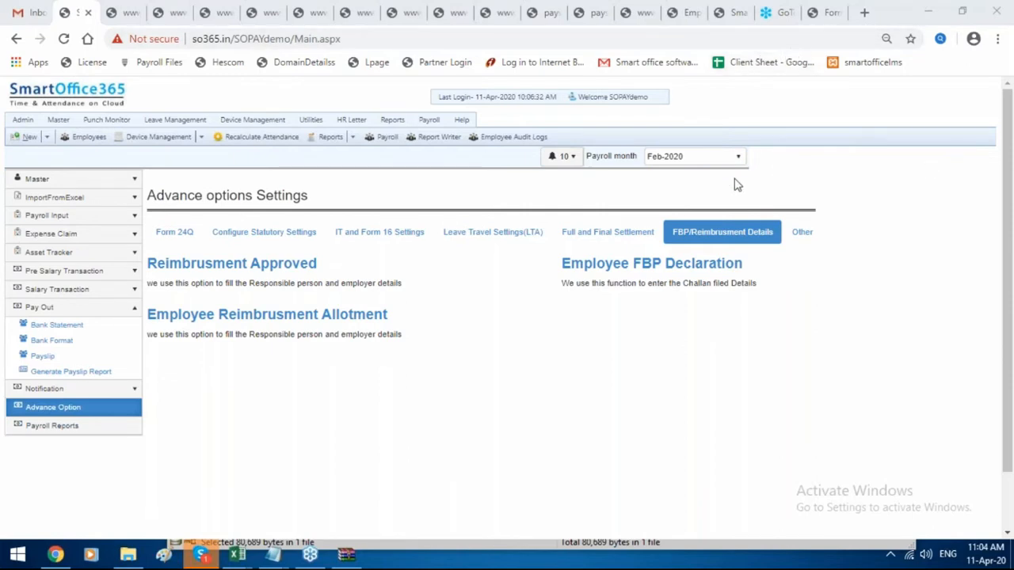
left_click(800, 232)
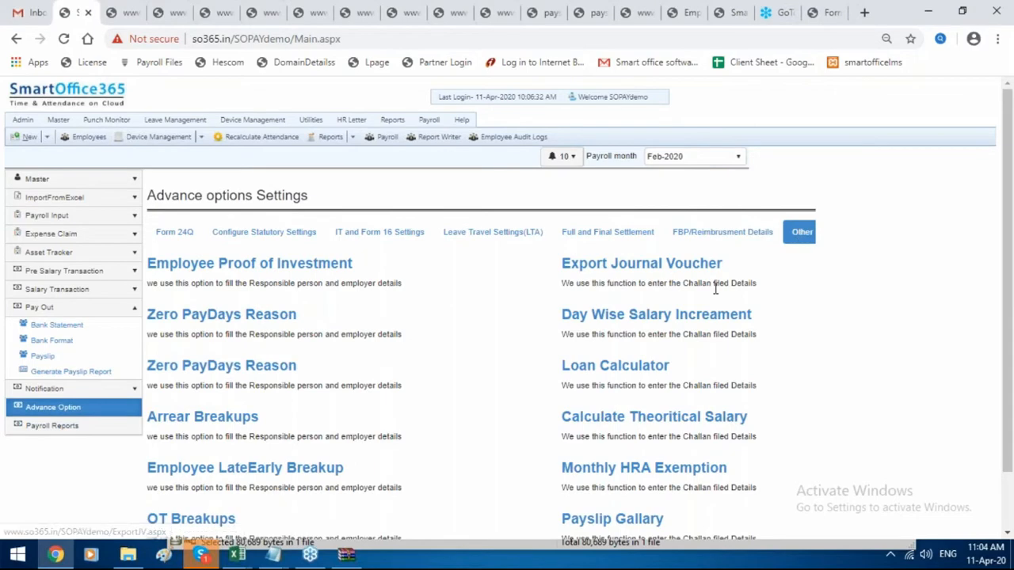
scroll(715, 290, "down", 1)
left_click(656, 454)
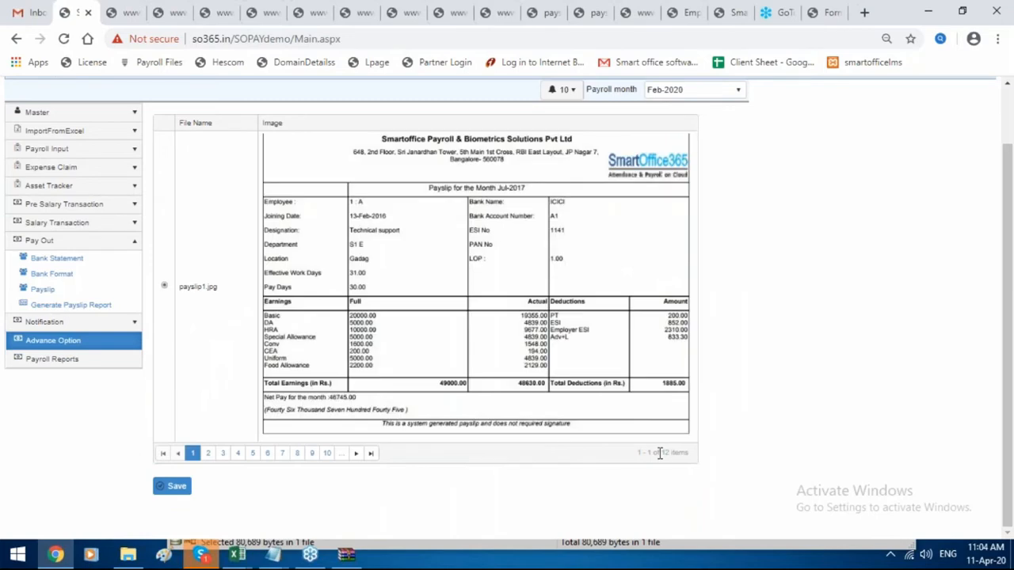
Page through payslip designs 3, 5, 7, 9 and 10, then open the Feb-2020 Pay Out Bank Statement form.
left_click(222, 453)
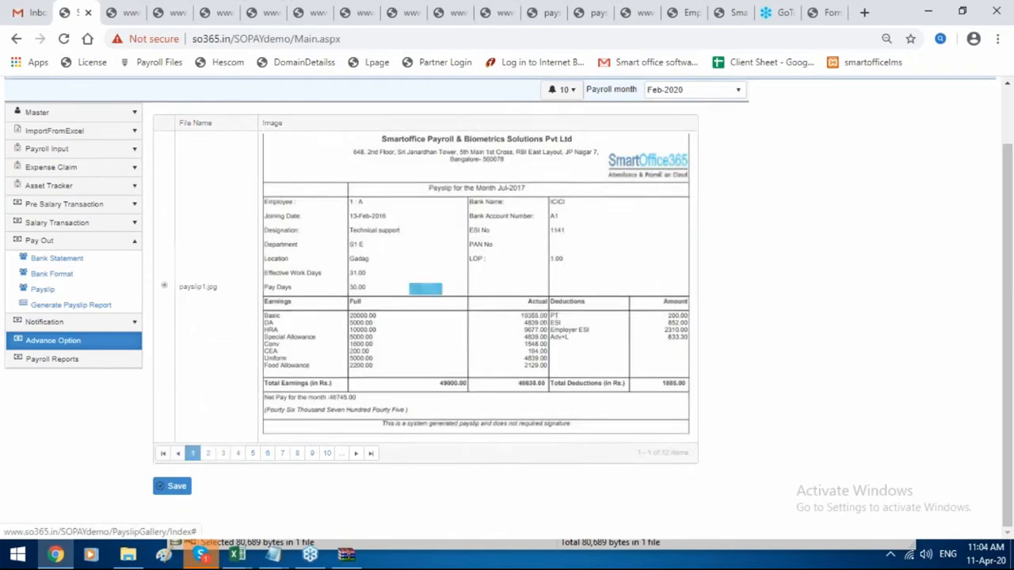
left_click(251, 433)
left_click(282, 459)
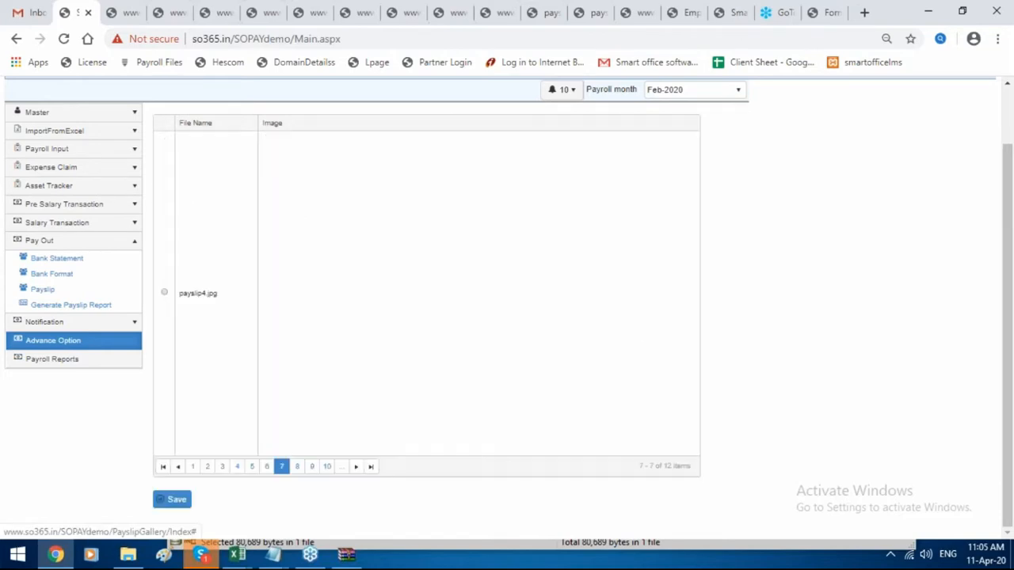
left_click(312, 460)
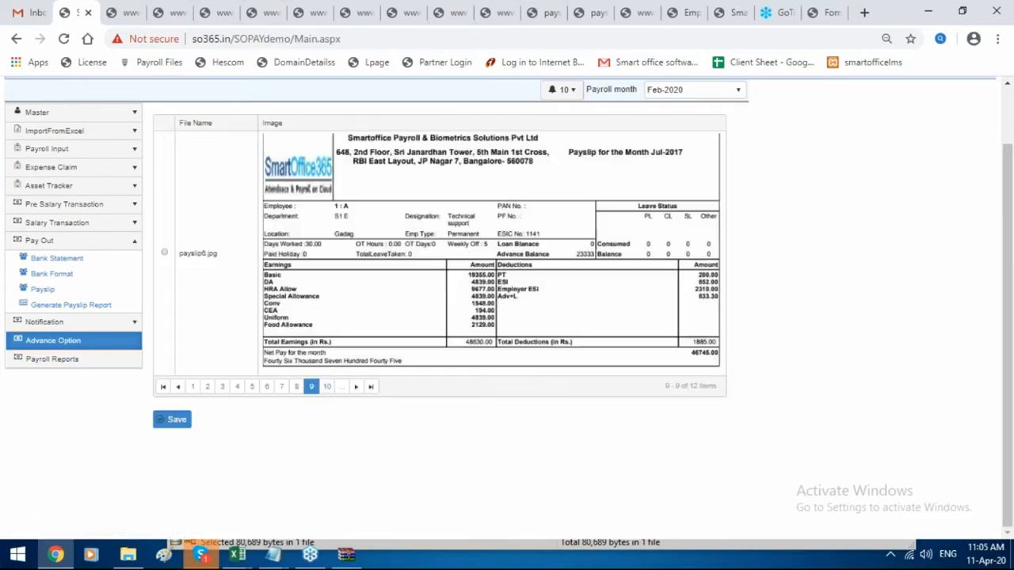
left_click(327, 387)
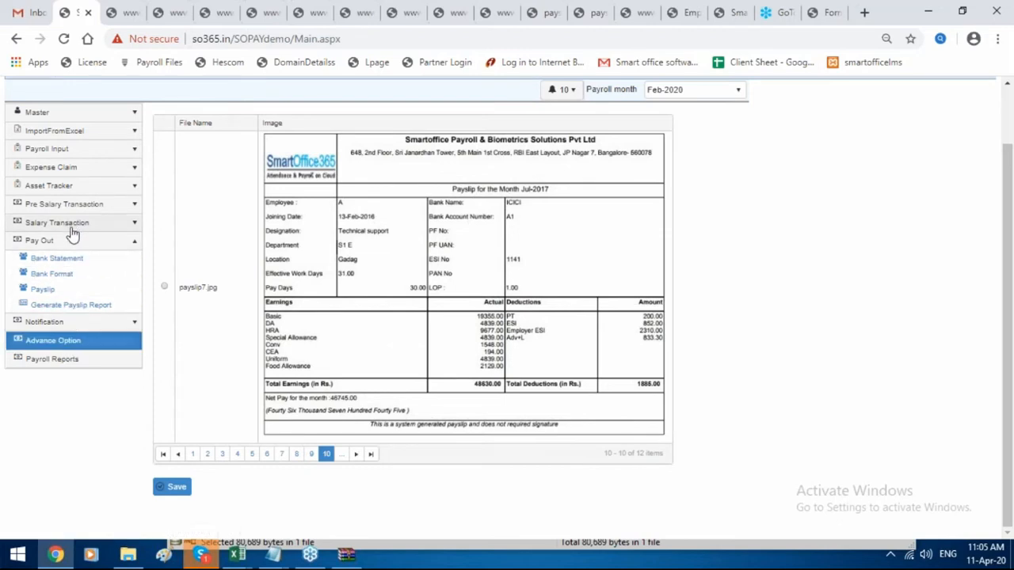
left_click(80, 260)
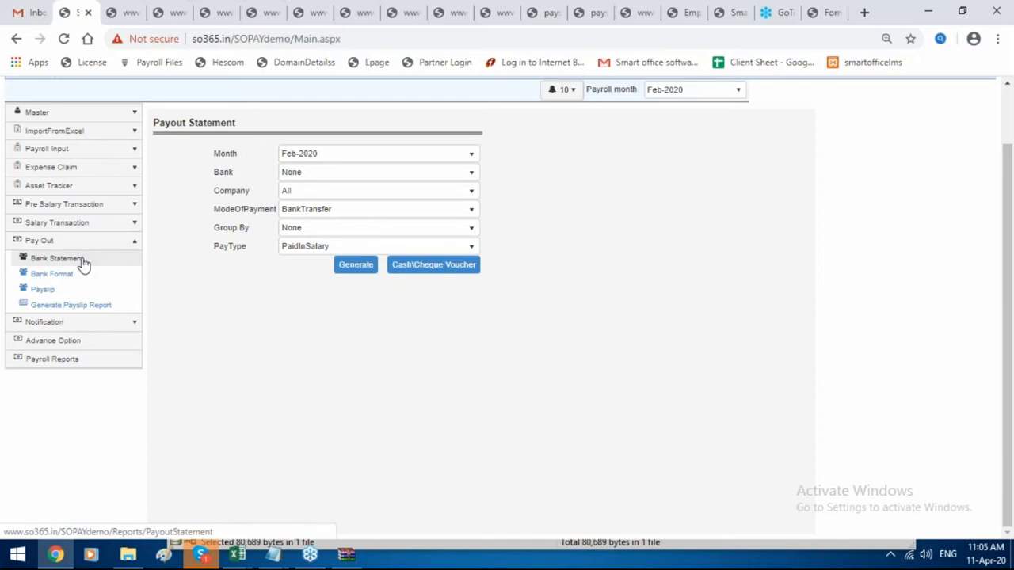
Generate the Feb-2020 bank-transfer payout statement and open the downloaded .xls spreadsheet.
left_click(83, 264)
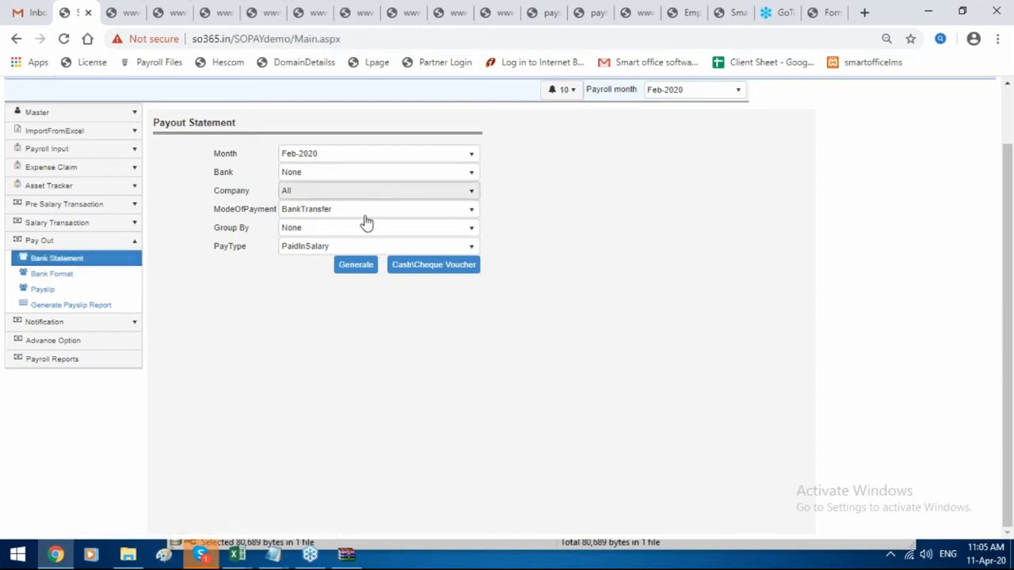
left_click(357, 271)
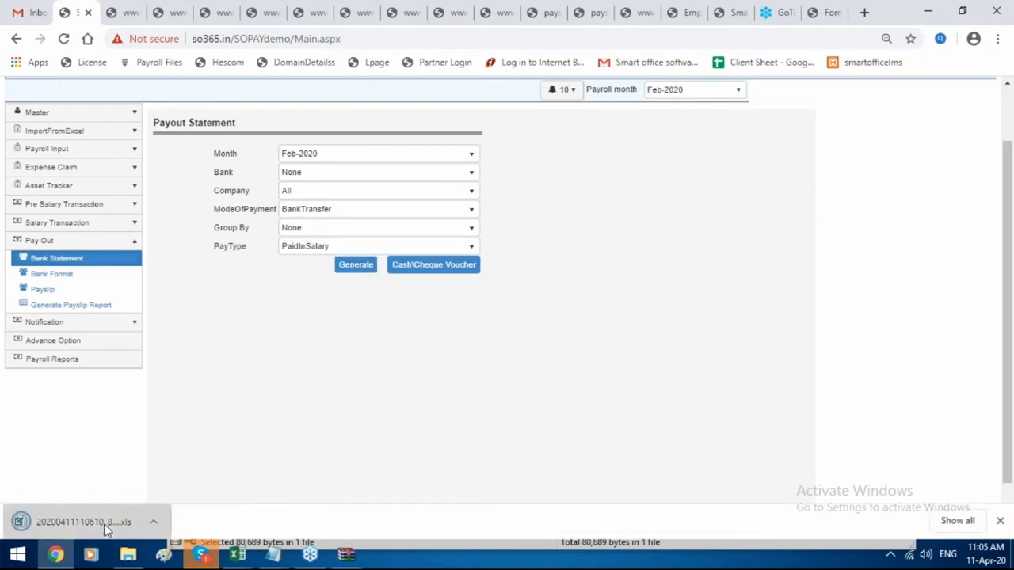
left_click(105, 530)
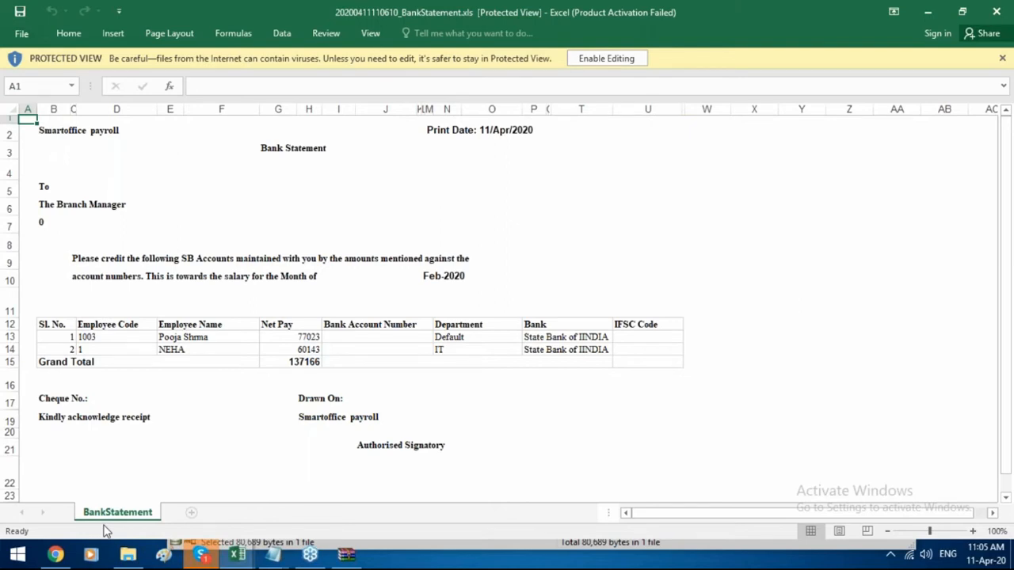
Leave the Excel bank statement totalling 137166 and return to the Smart Office 365 Payout Statement page.
mouse_move(55, 554)
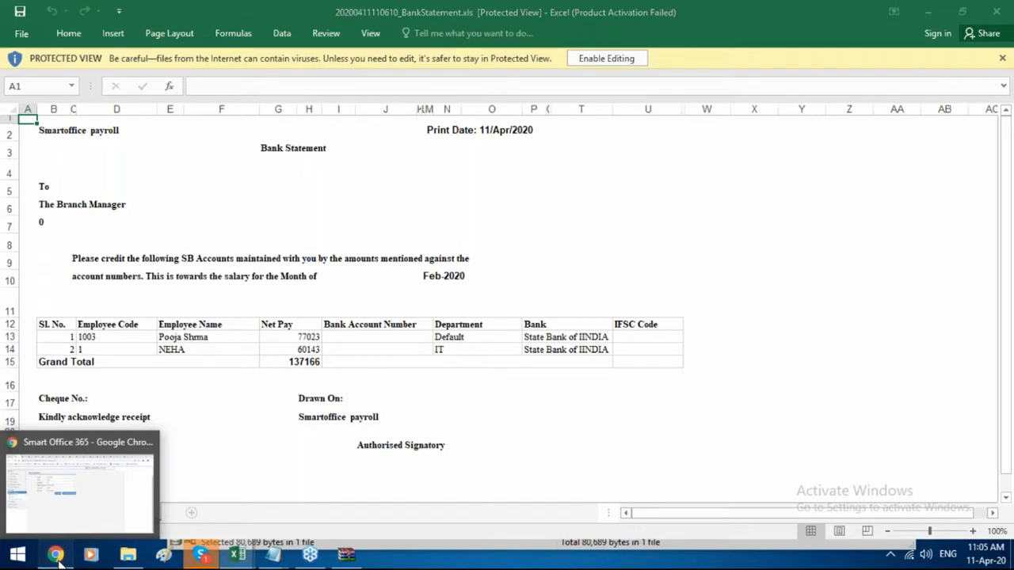
left_click(124, 432)
scroll(122, 389, "up", 1)
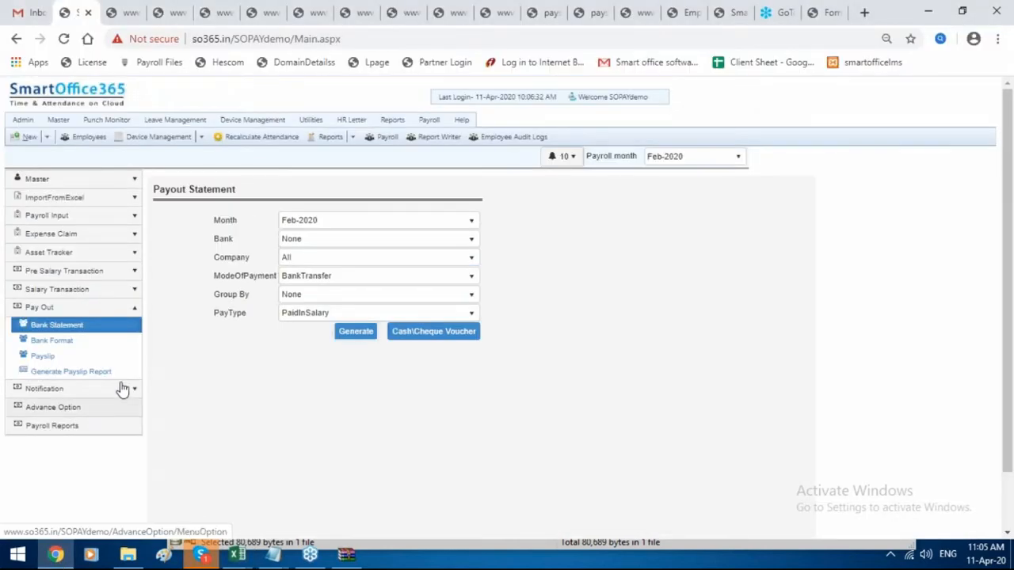
Browse Company Details, Salary Structure, Branch and Bank pages, ending on Struct1's assigned salary heads.
left_click(90, 180)
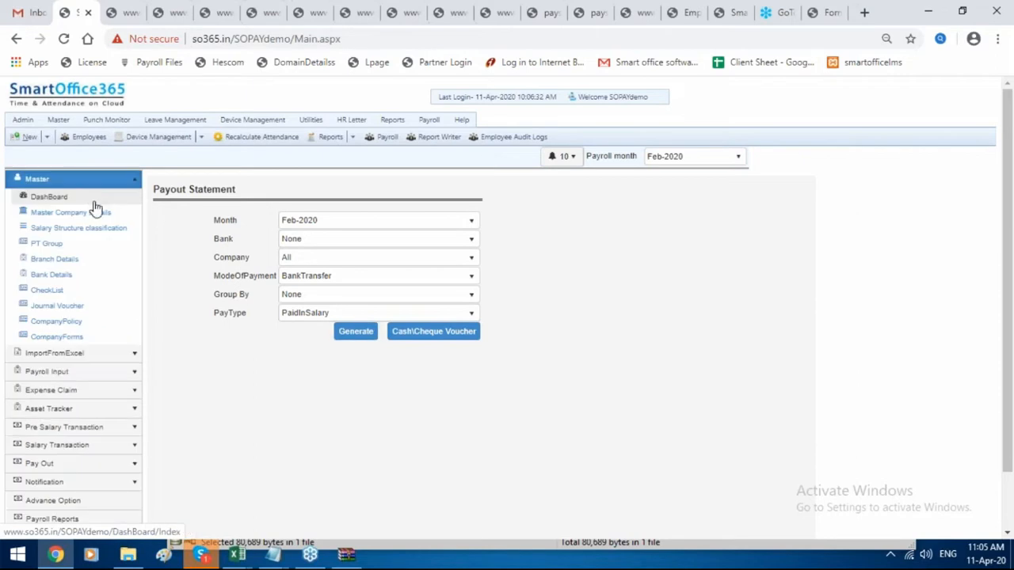
left_click(94, 212)
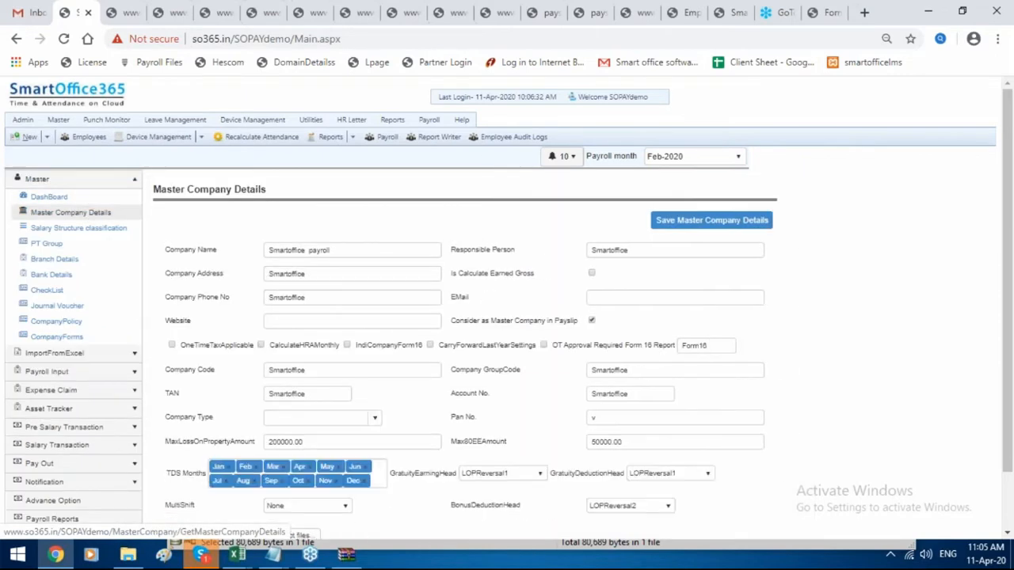
left_click(86, 228)
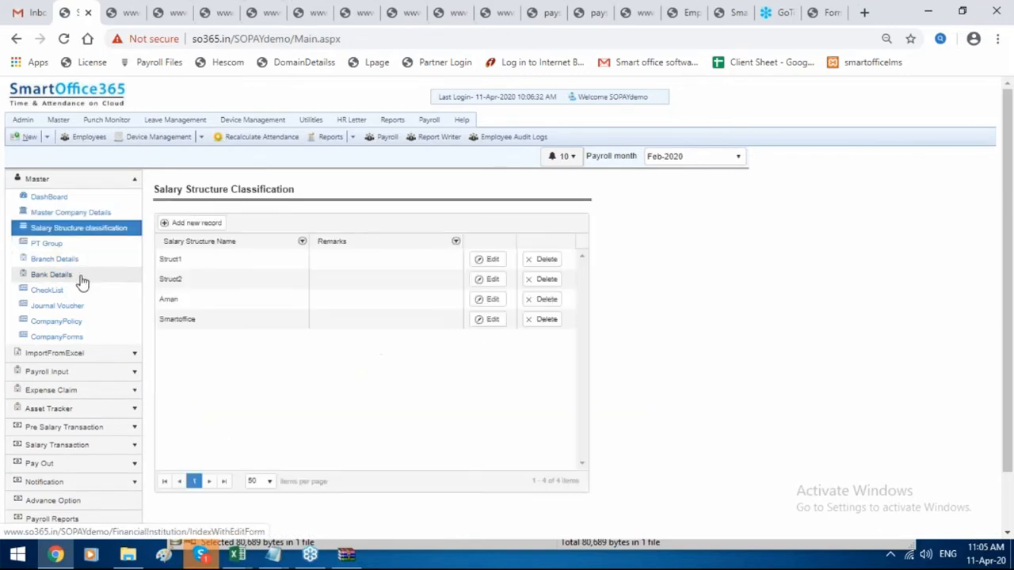
left_click(83, 265)
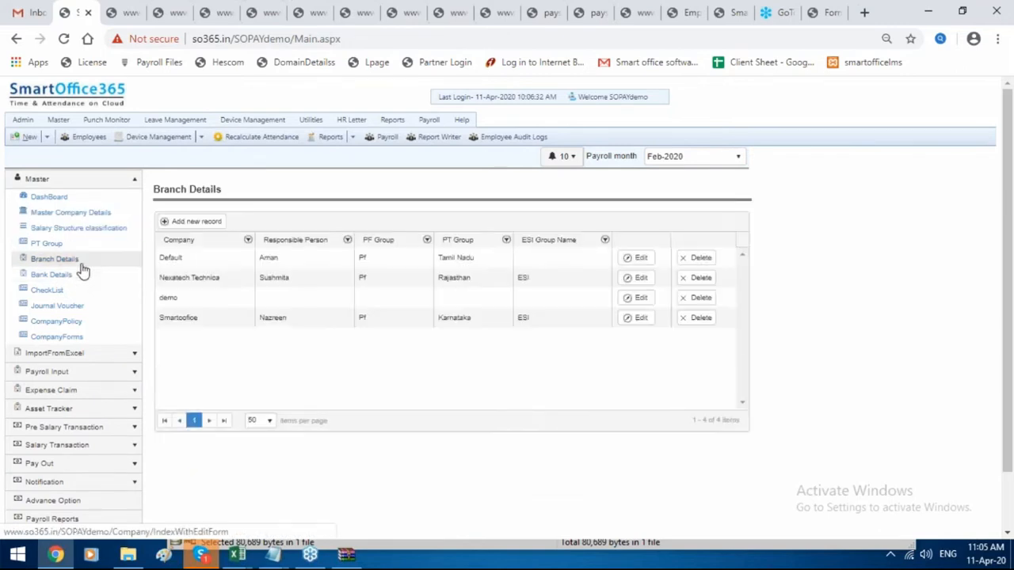
left_click(79, 277)
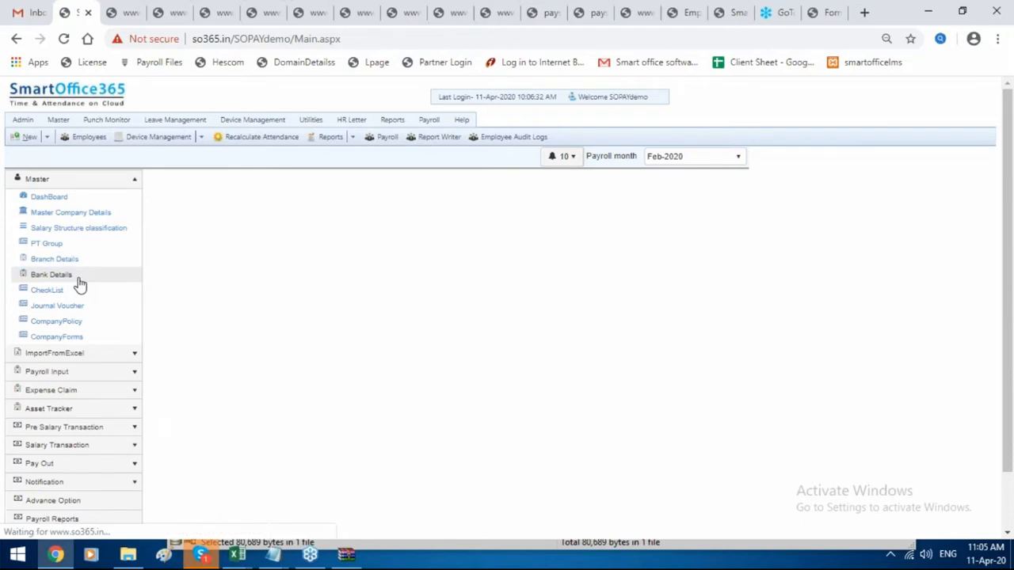
left_click(97, 372)
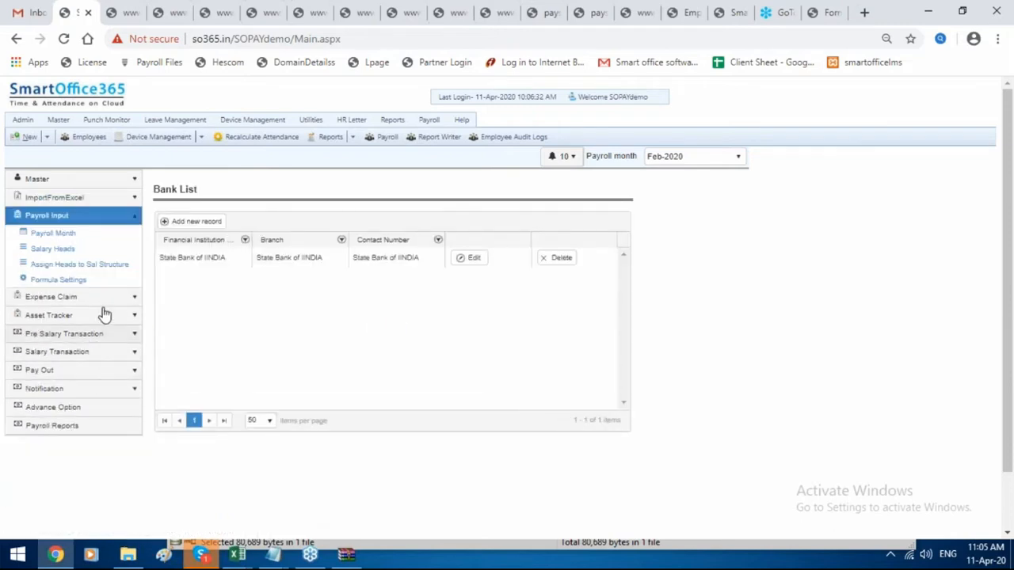
left_click(113, 272)
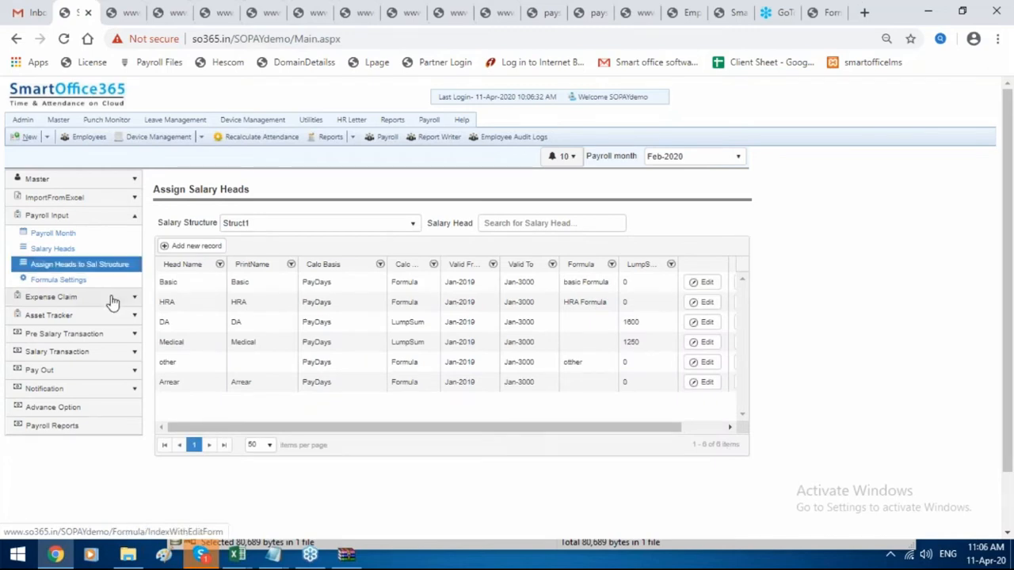
Show the Expense Category page under Expense Claim, listing only Hotel Booking.
left_click(112, 298)
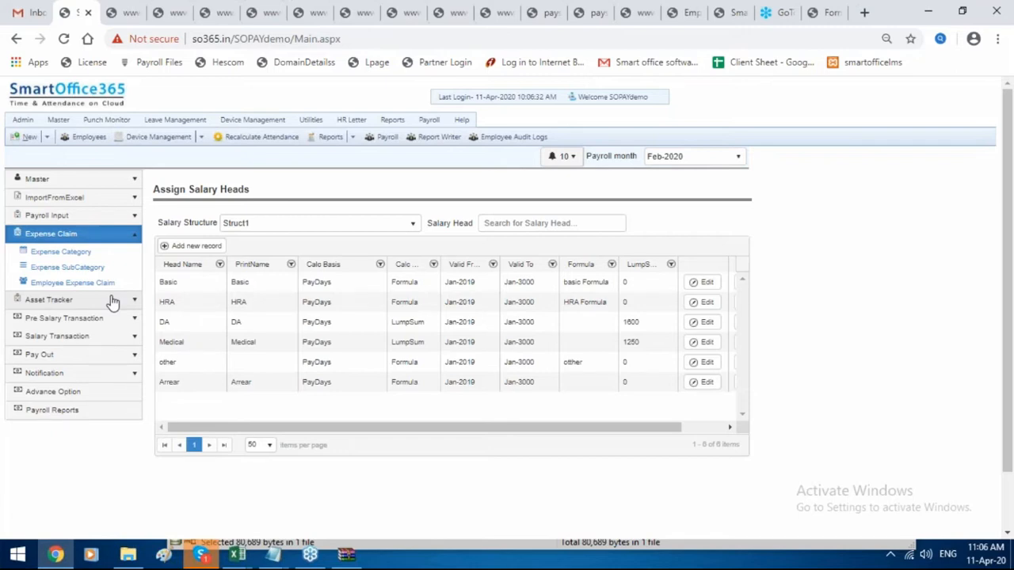
left_click(94, 257)
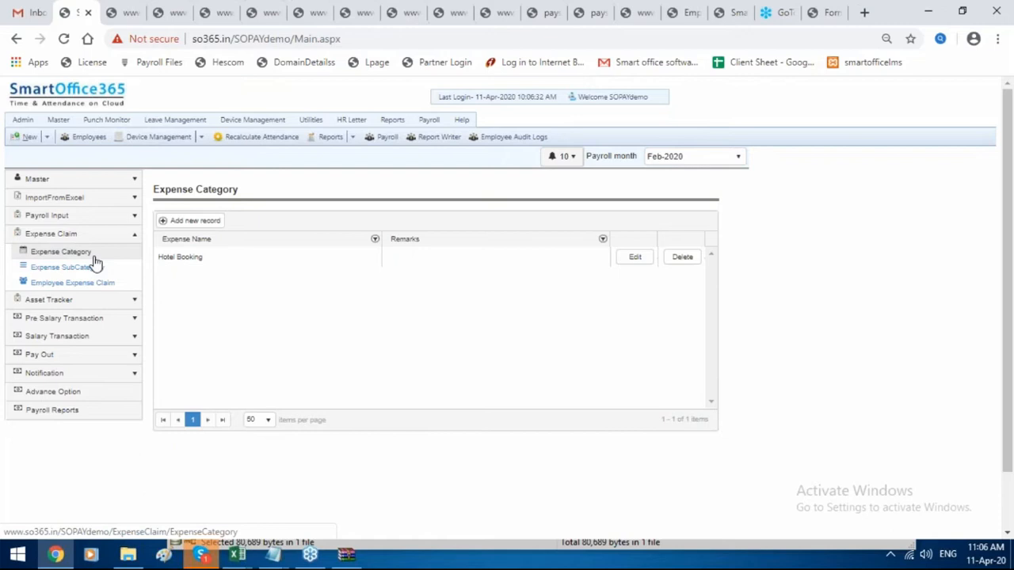
left_click(93, 254)
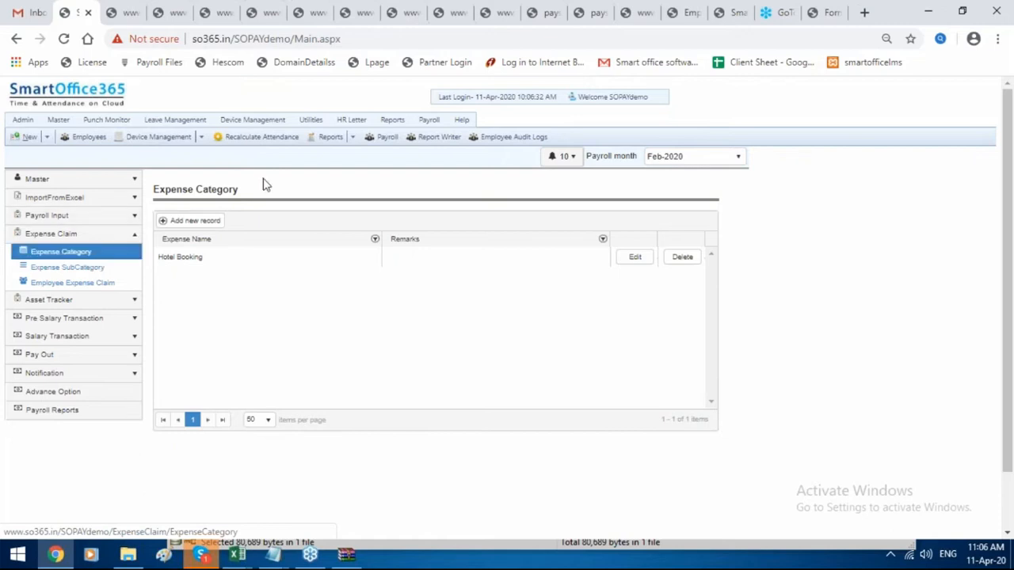
Create and save a new expense category named 'Food'.
left_click(221, 223)
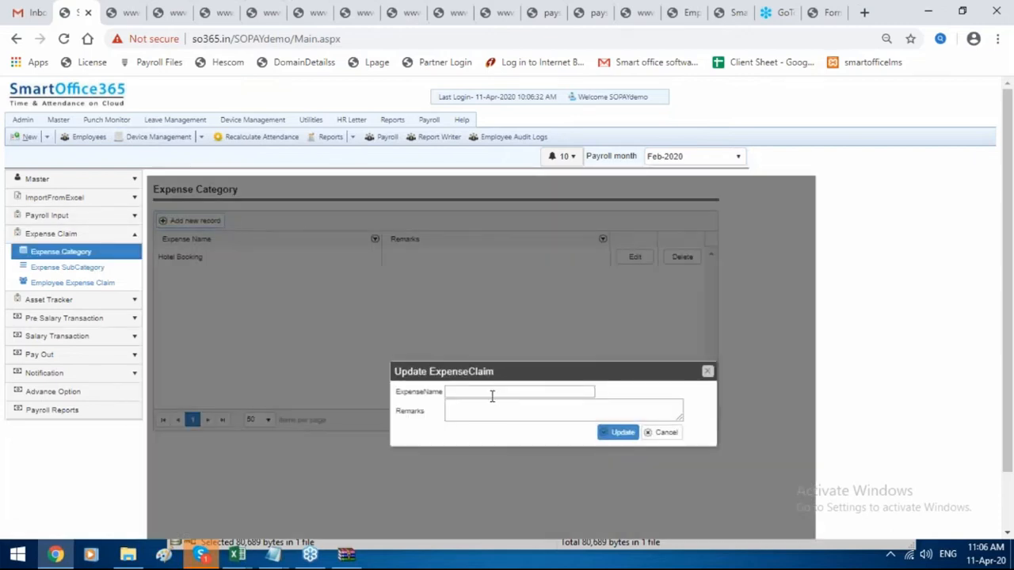
left_click(489, 393)
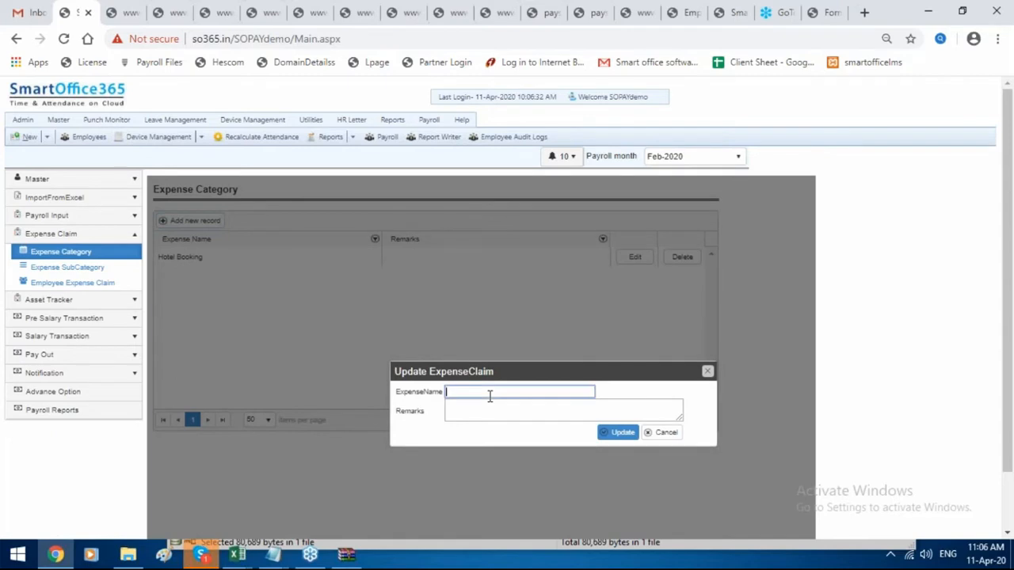
type("Food")
left_click(622, 432)
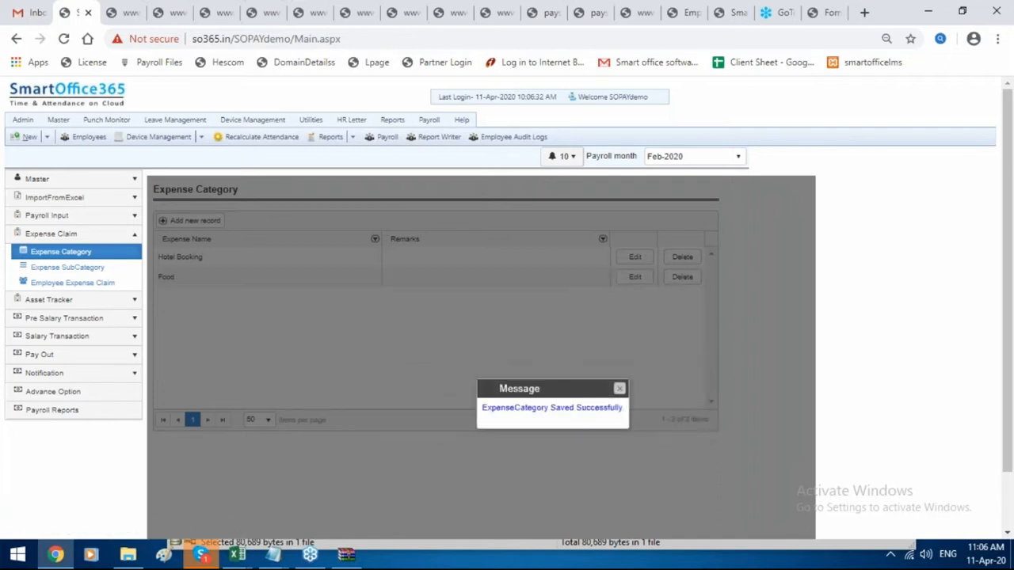
left_click(620, 388)
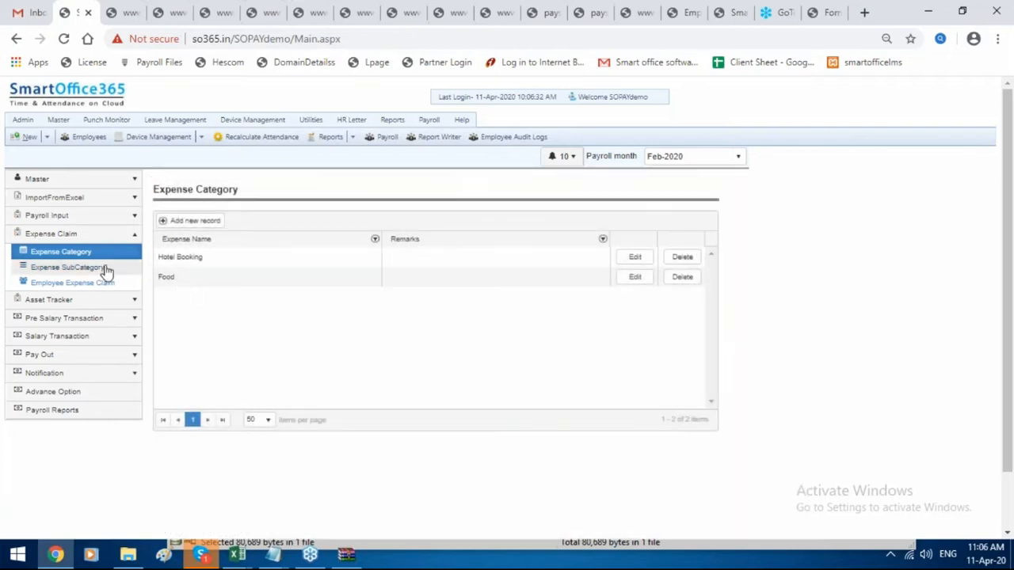
Start a new expense subcategory named 'Food' under the Food category.
left_click(107, 270)
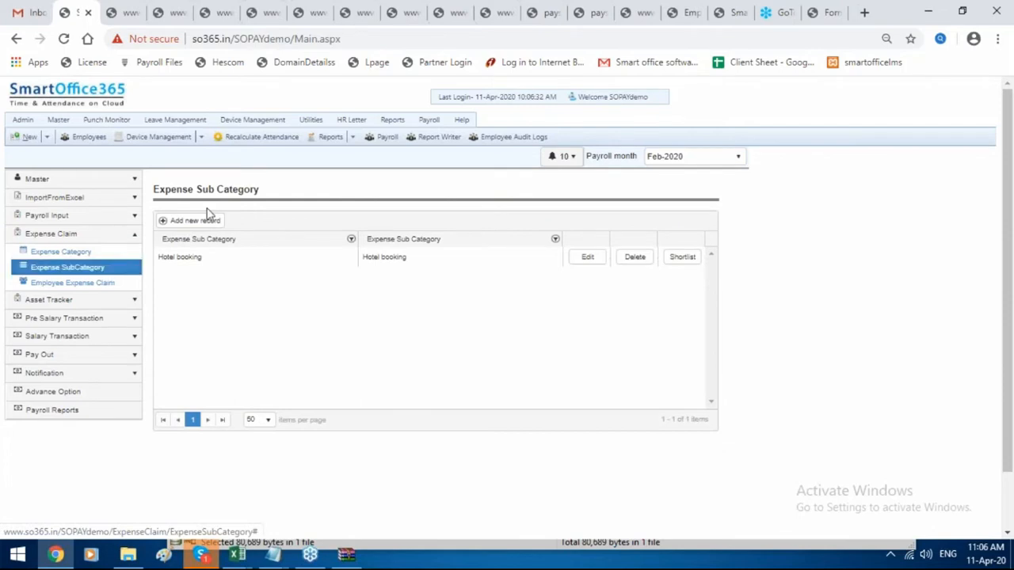
left_click(198, 220)
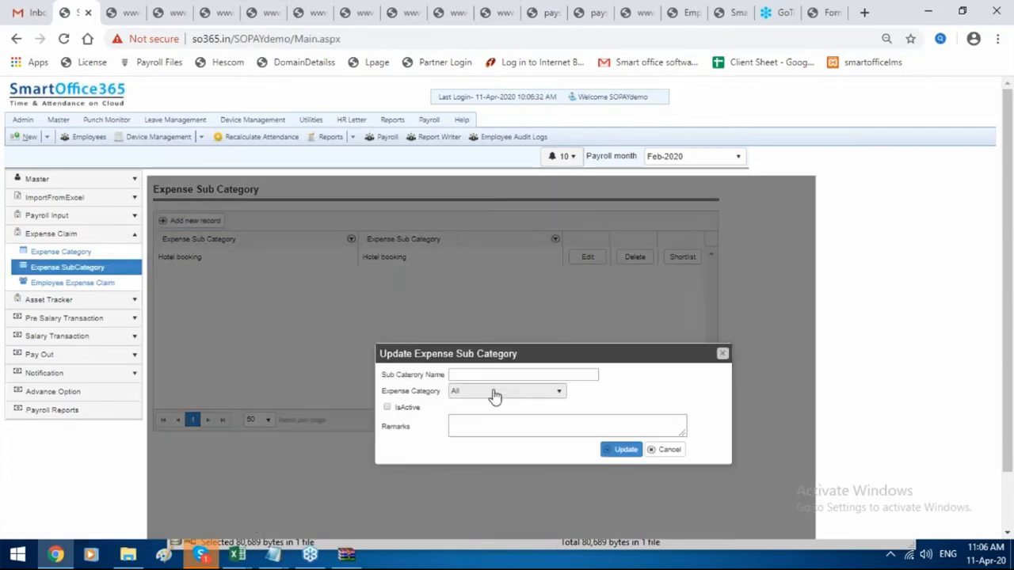
left_click(494, 396)
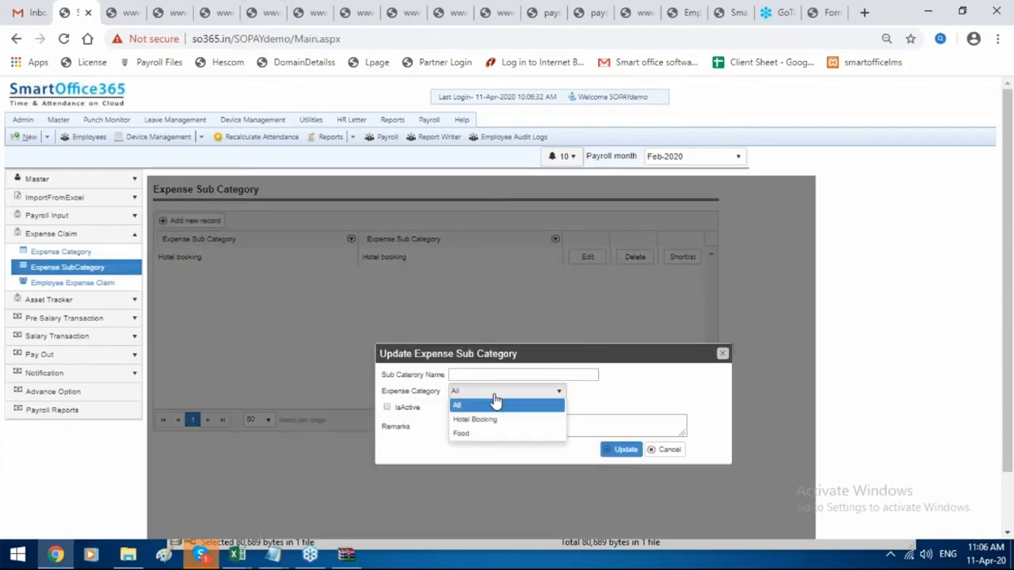
left_click(476, 436)
left_click(488, 375)
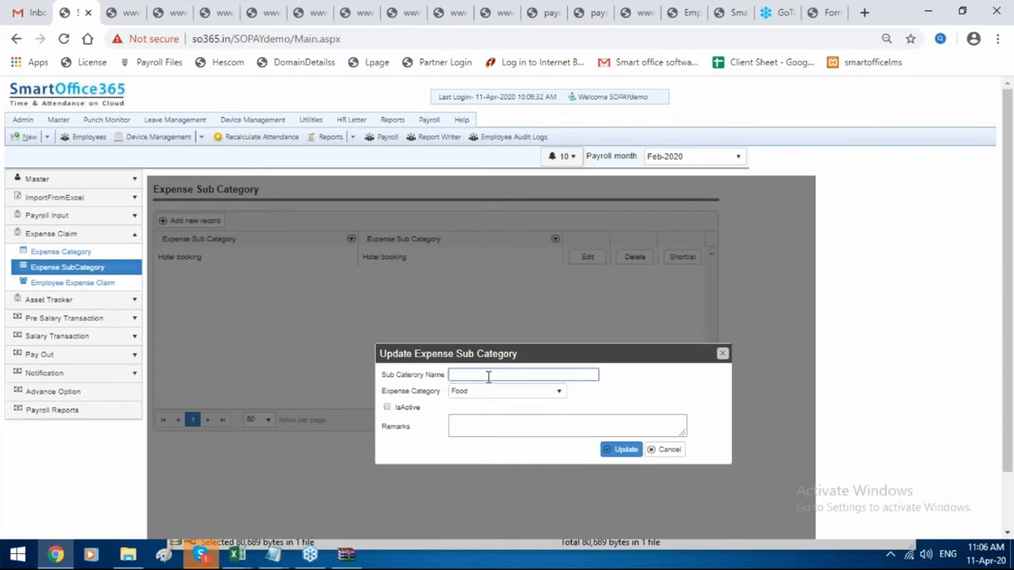
type("F")
type("ood")
Mark the Food subcategory active, save it, and open the Employee Expense Claim list.
left_click(386, 407)
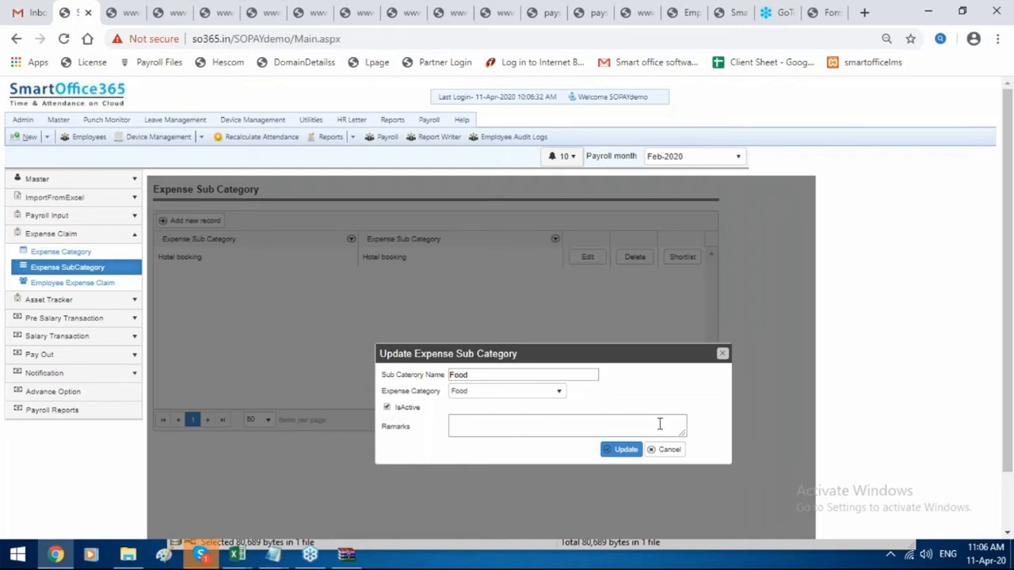
left_click(625, 450)
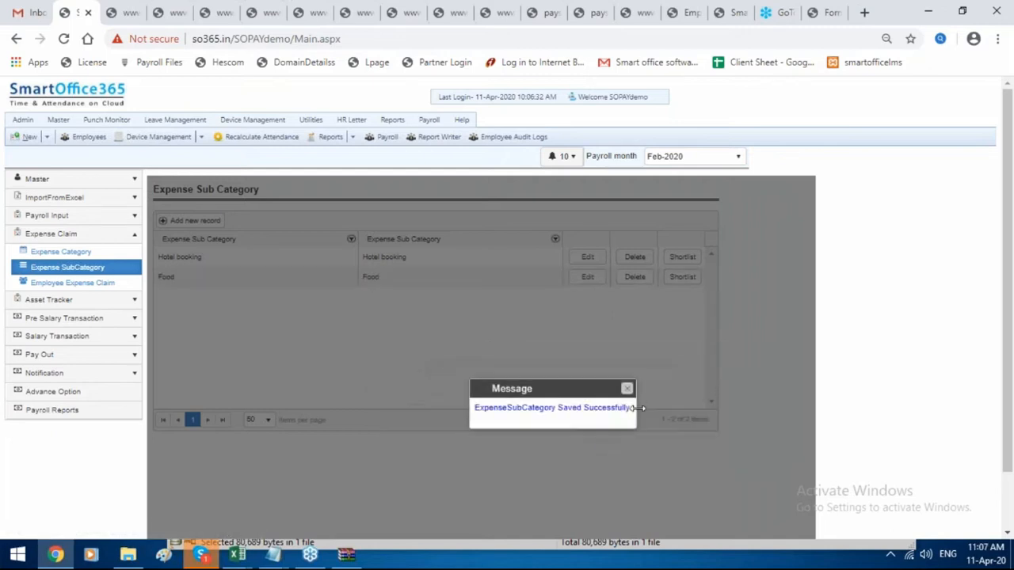
left_click(626, 390)
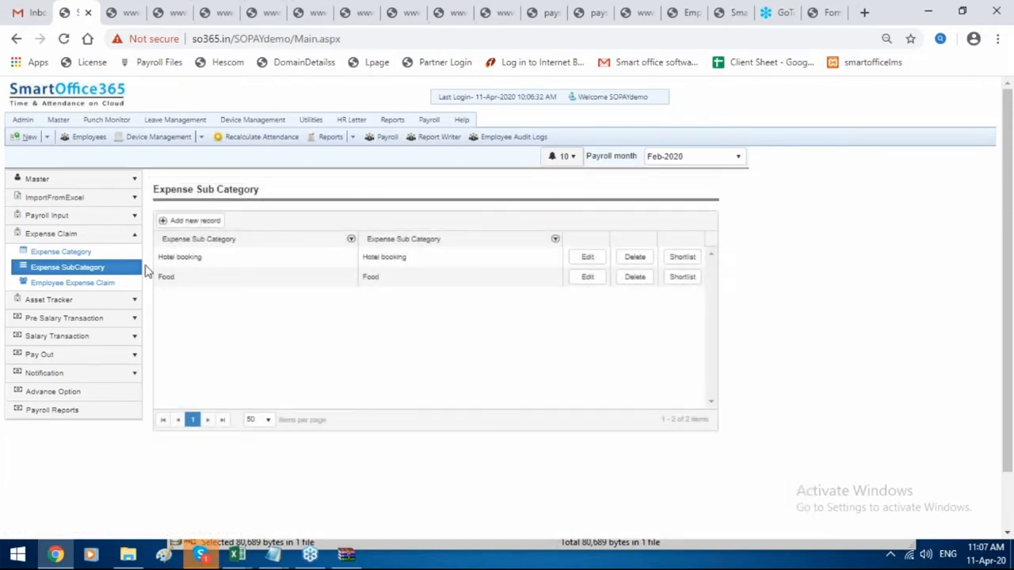
left_click(127, 285)
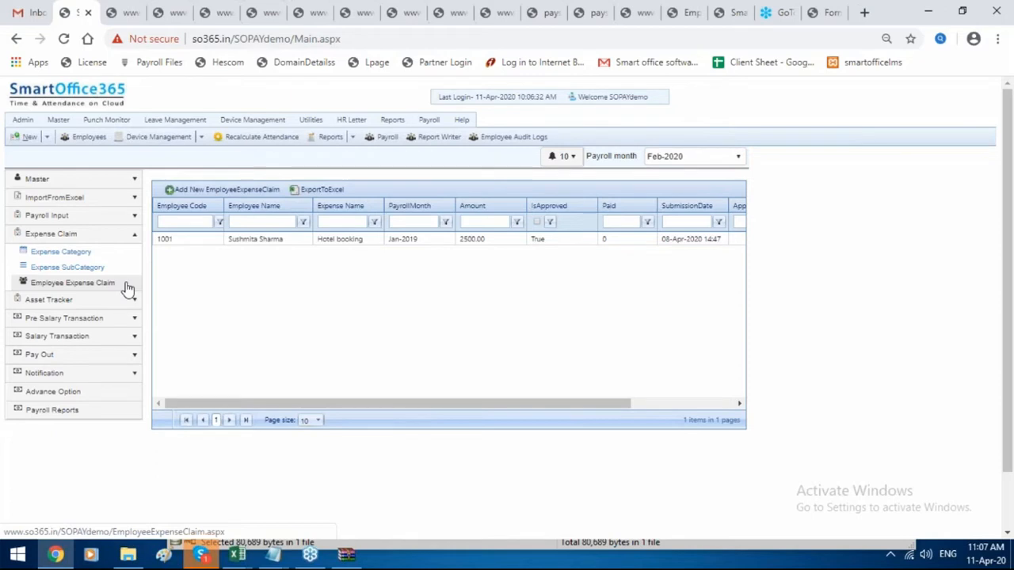
Start a new employee expense claim and choose the claimant employee.
left_click(126, 286)
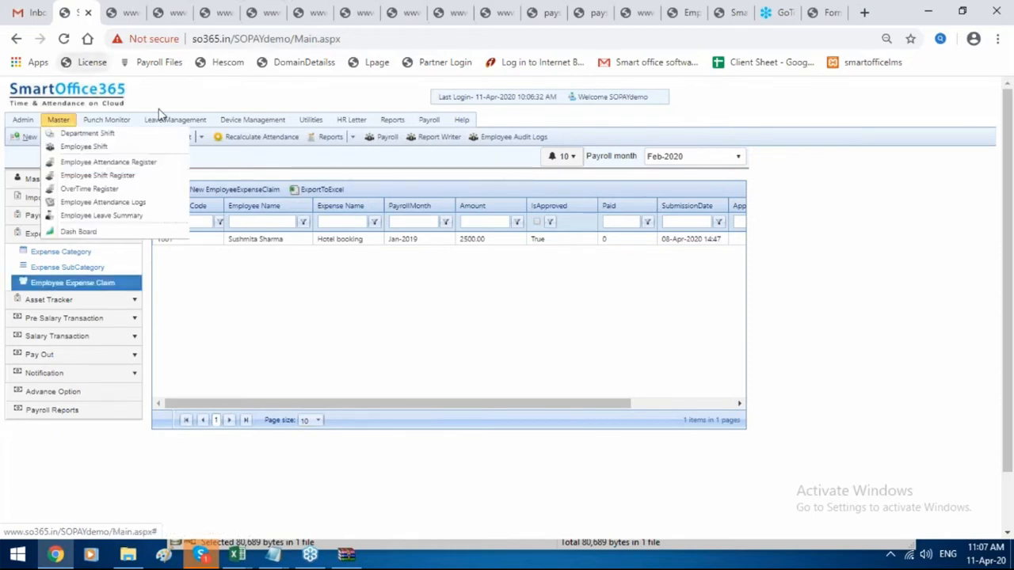
left_click(275, 194)
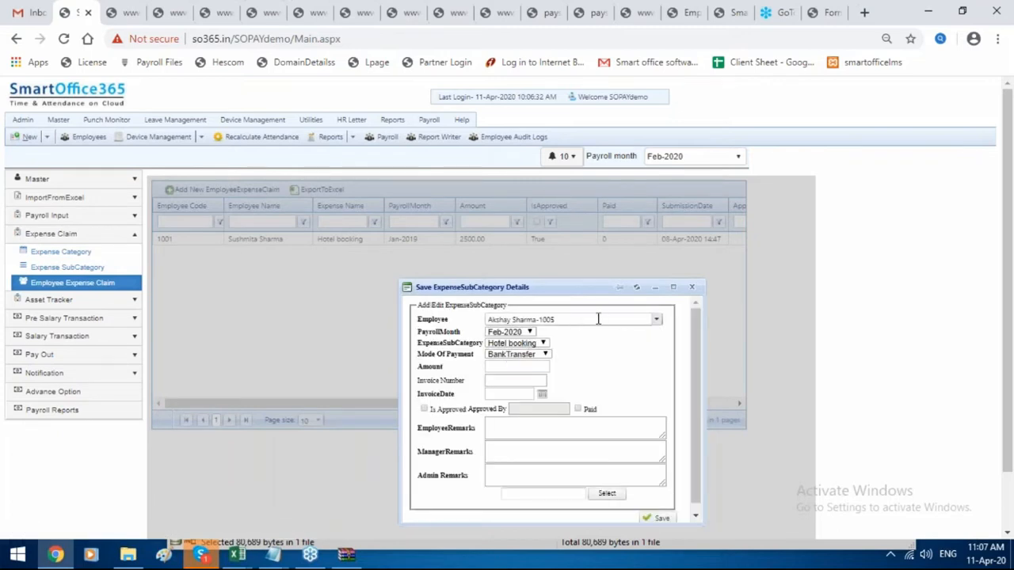
left_click(625, 318)
key("BackSpace")
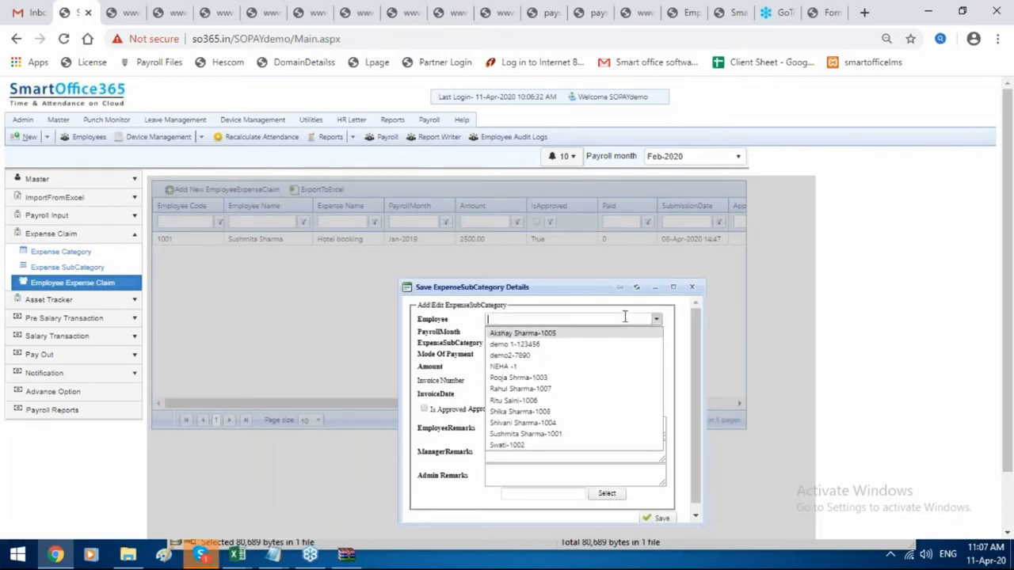
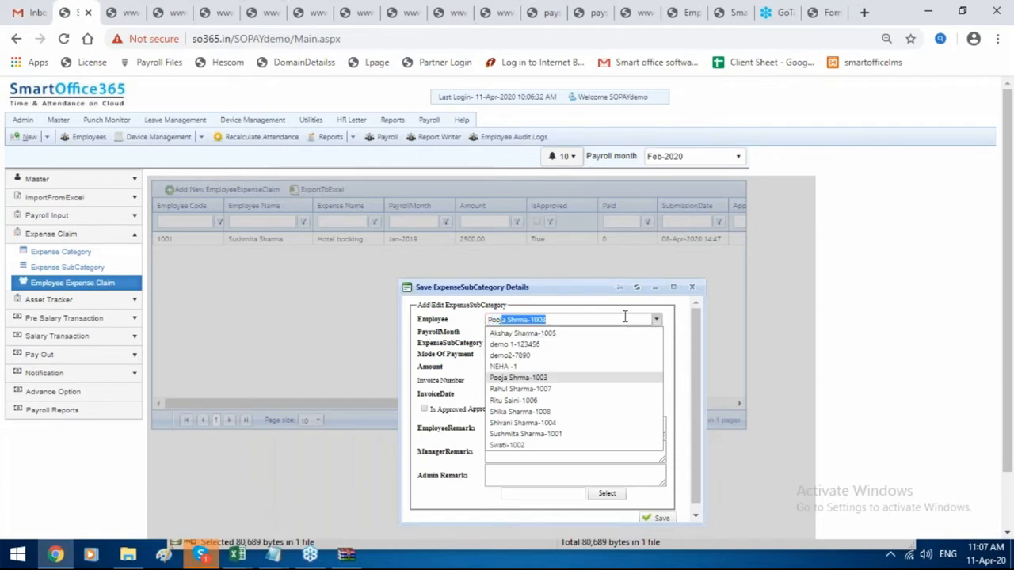
key("Return")
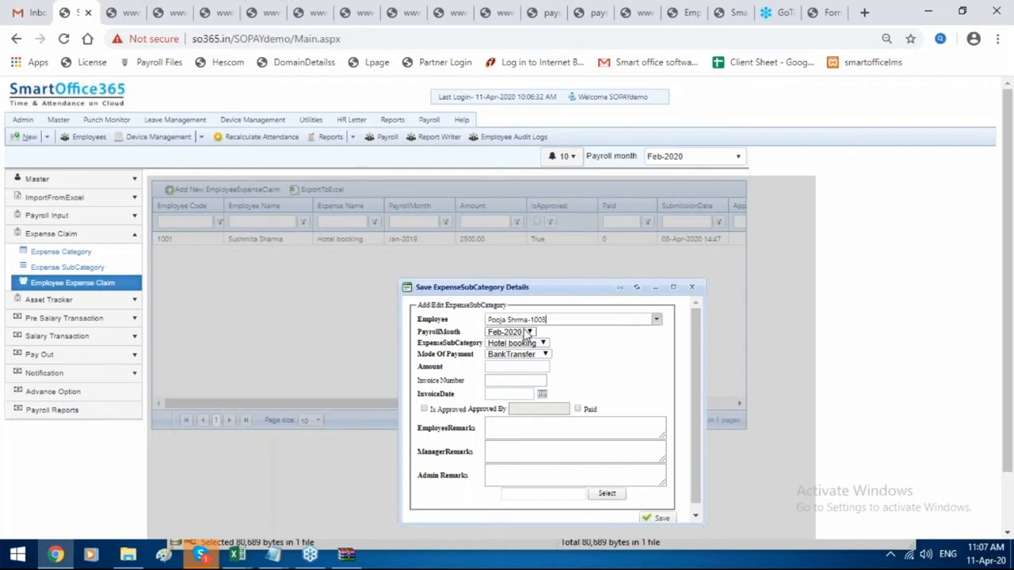
Set sub-category Food, payment mode BankTransfer and amount 100.
left_click(535, 358)
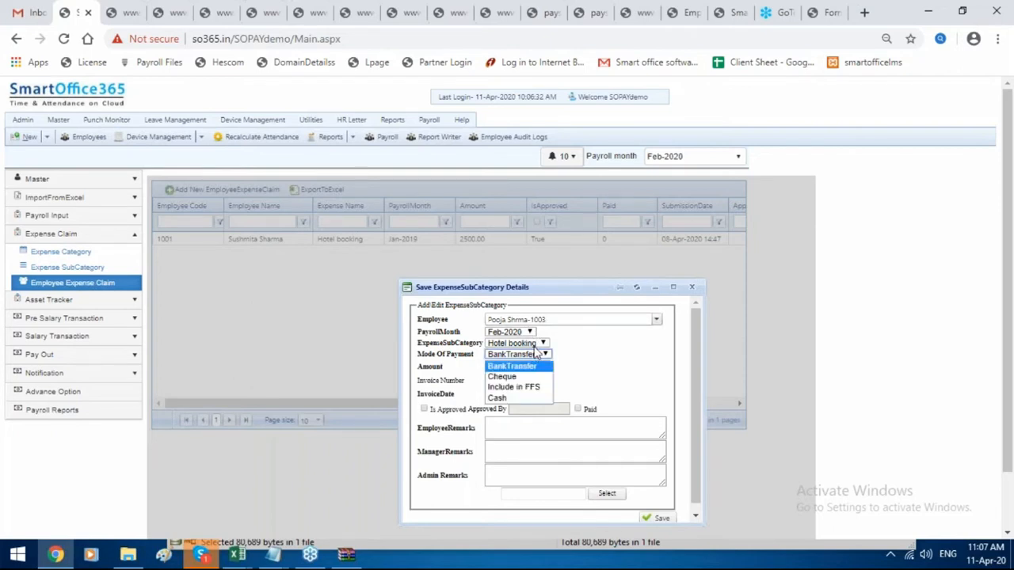
left_click(539, 343)
left_click(525, 366)
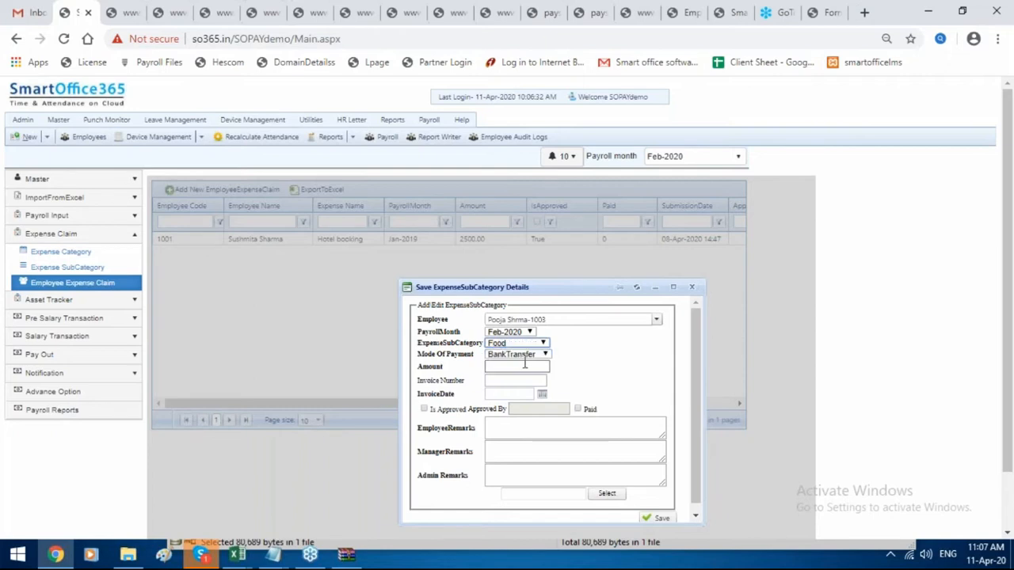
left_click(527, 358)
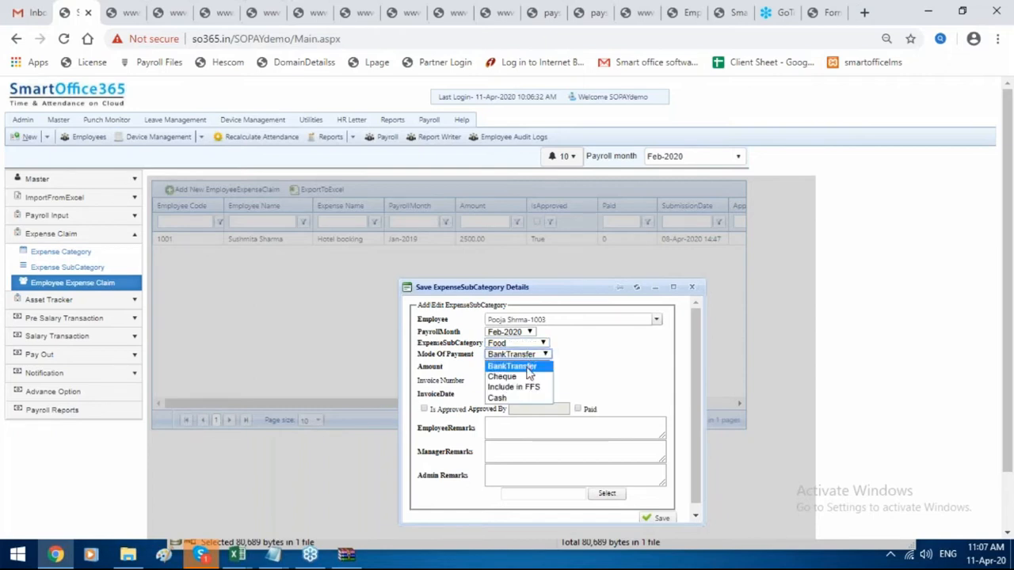
left_click(527, 367)
left_click(523, 367)
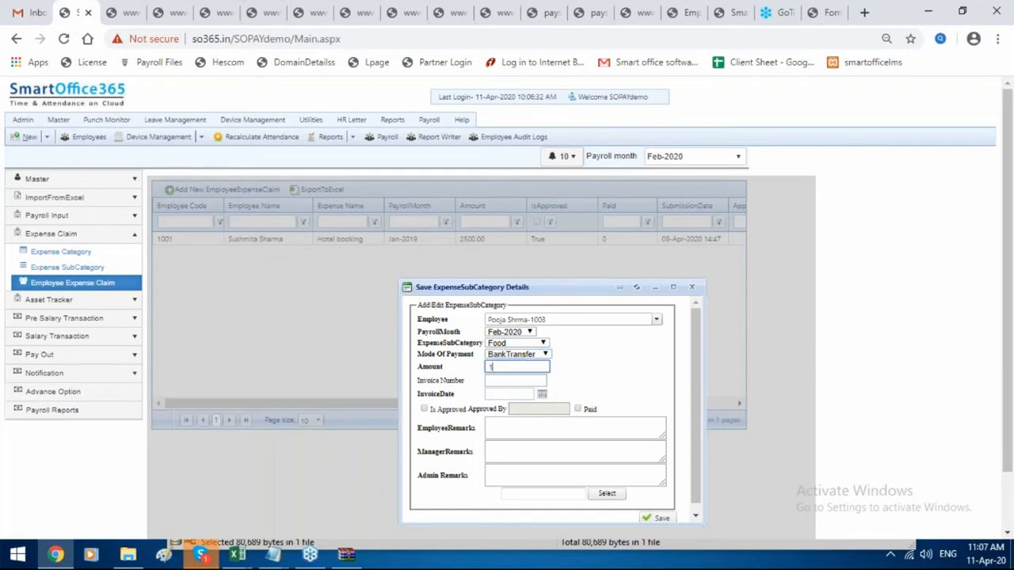
type("100")
Enter invoice number 1232 dated 21-Feb-2020.
left_click(521, 381)
type("1232")
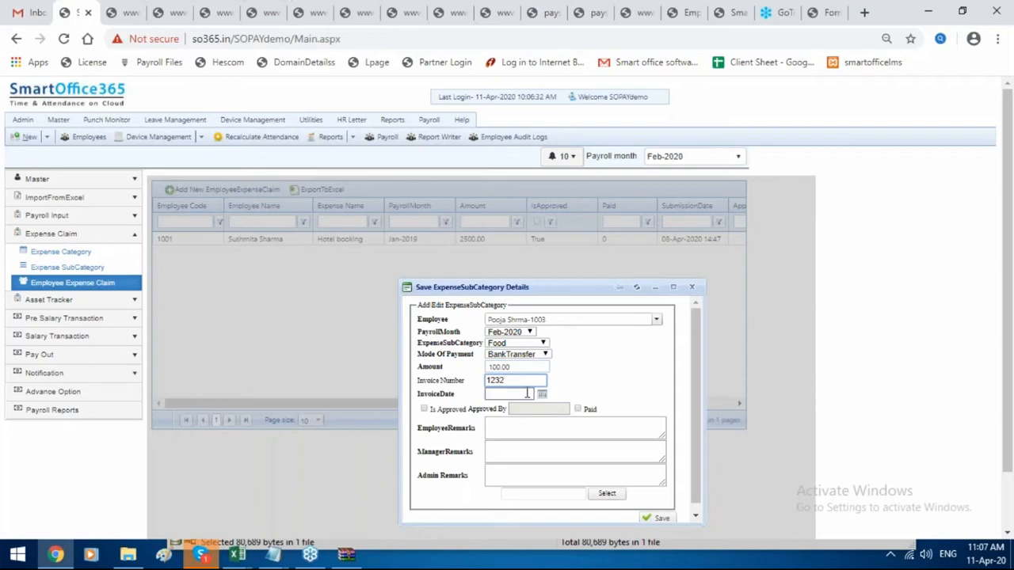
left_click(542, 394)
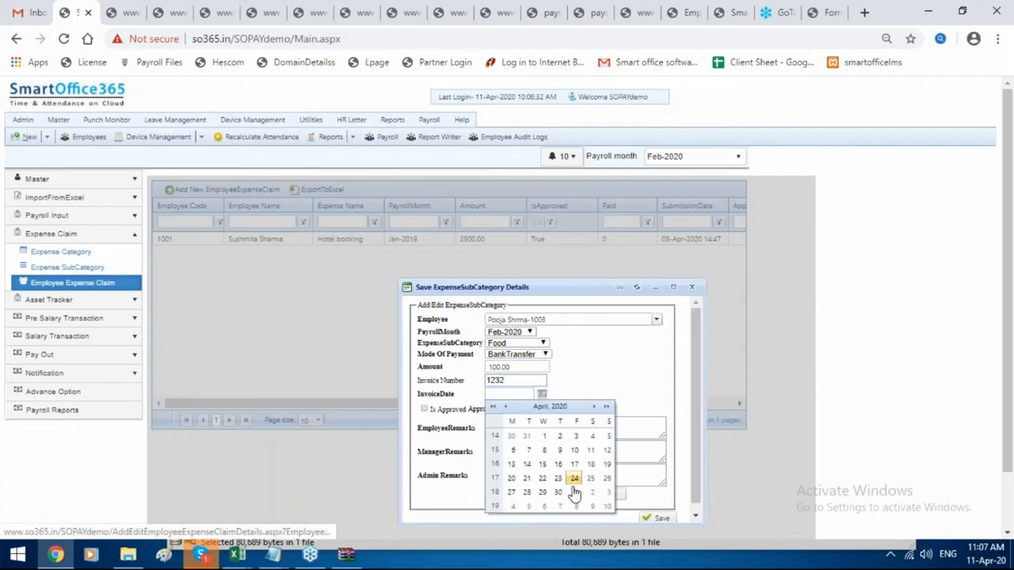
left_click(506, 407)
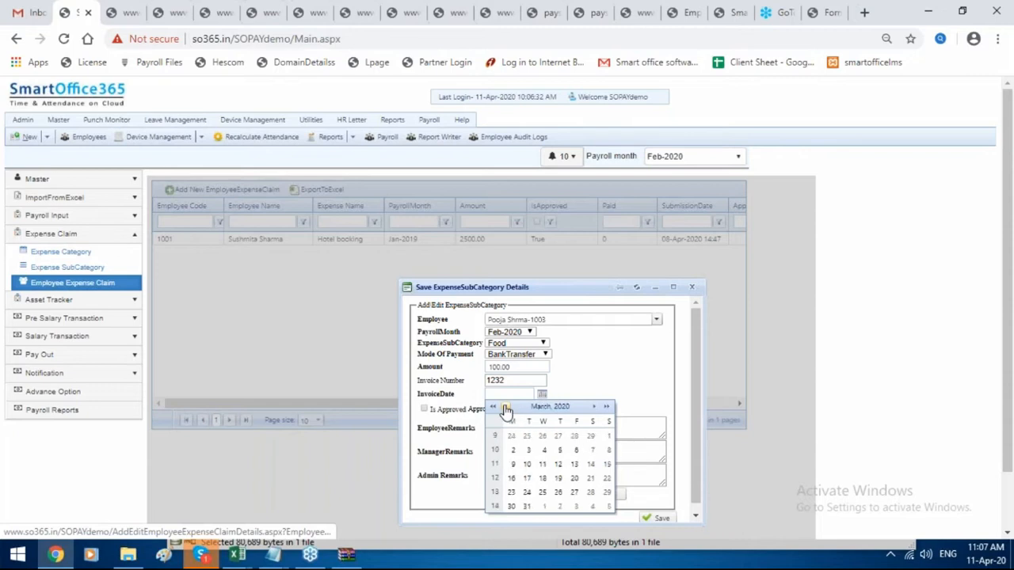
left_click(506, 407)
left_click(505, 407)
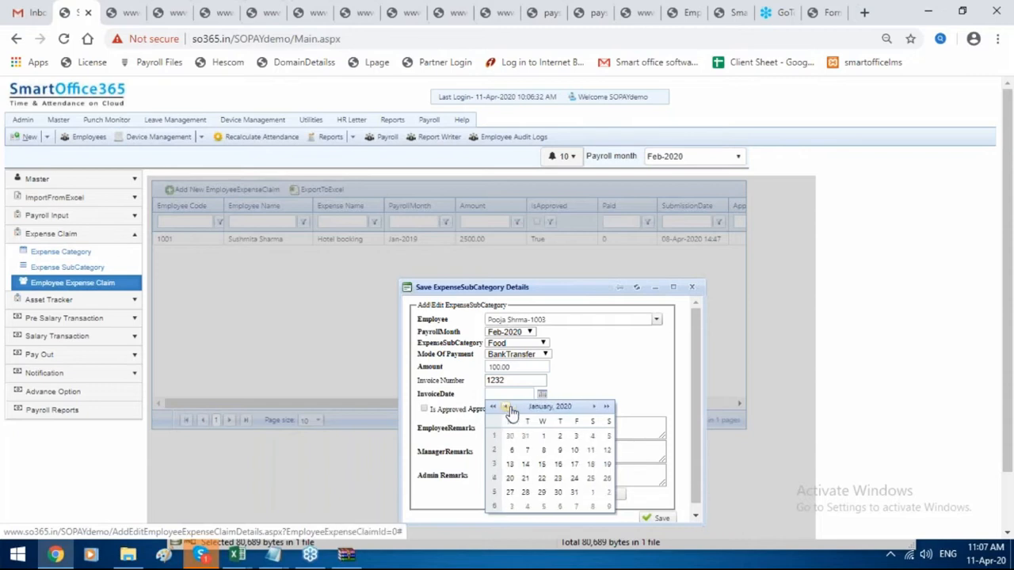
left_click(595, 409)
left_click(576, 479)
scroll(547, 460, "down", 1)
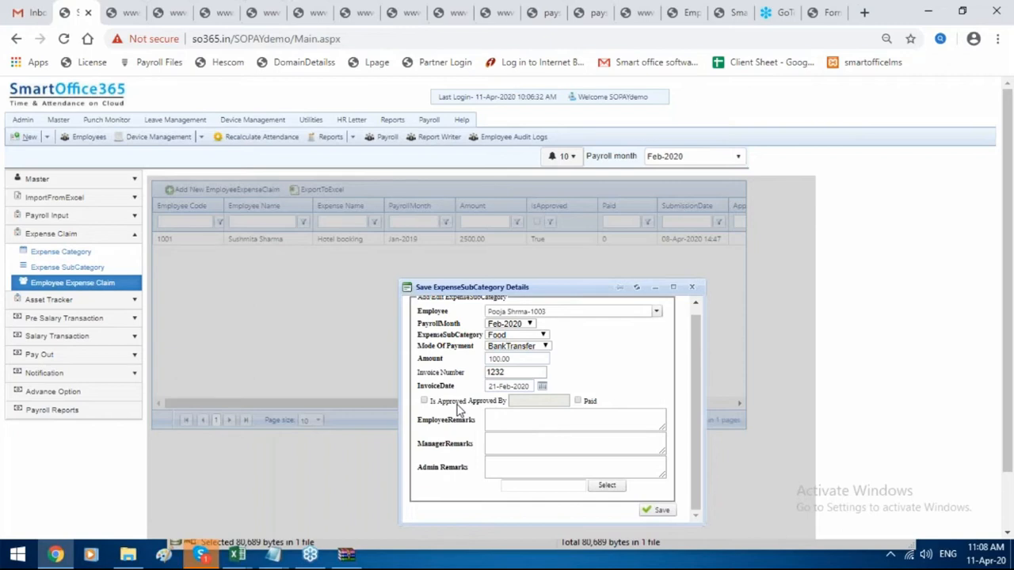
Mark the claim approved, add remark 'food', and save it.
left_click(426, 402)
left_click(531, 425)
type("food")
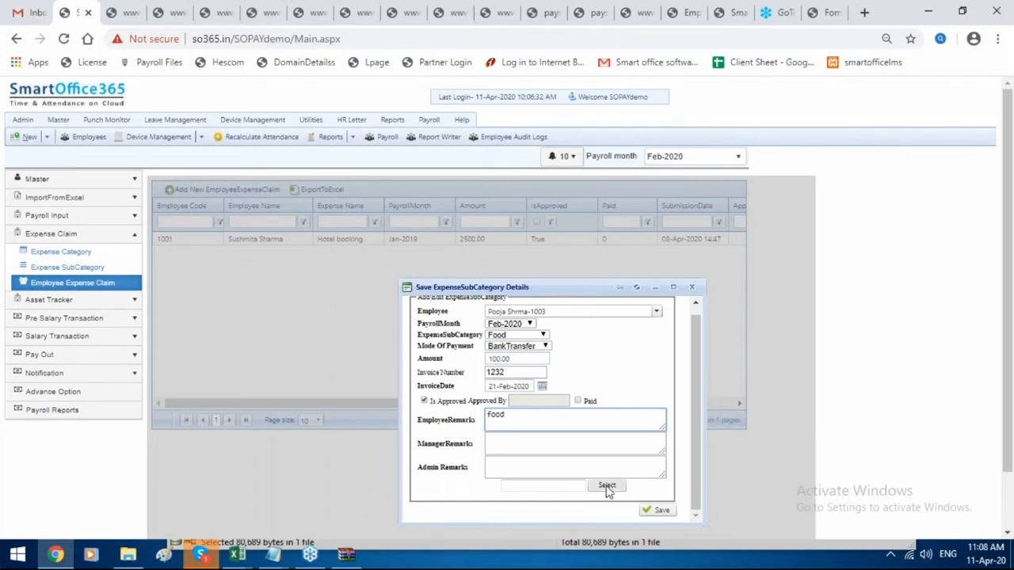
left_click(658, 510)
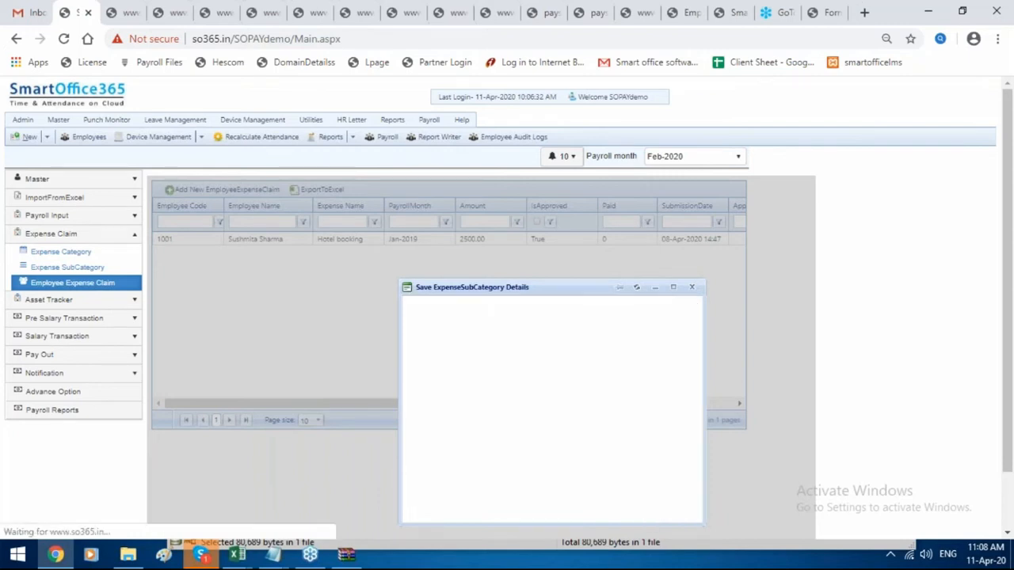
Close the saved claim form and reload the list to show the 100.00 Feb-2020 Food claim.
left_click(485, 447)
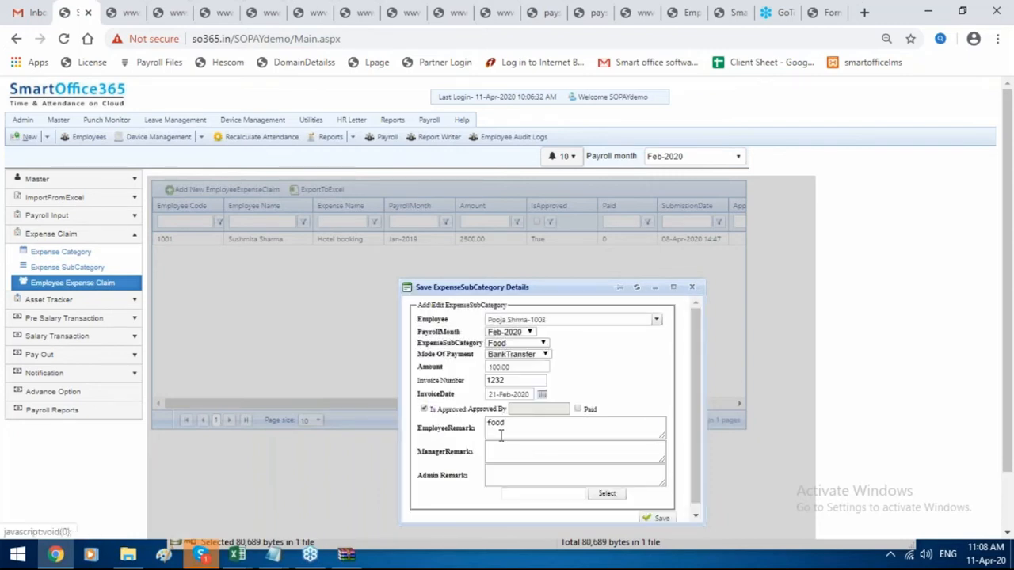
left_click(691, 286)
left_click(51, 284)
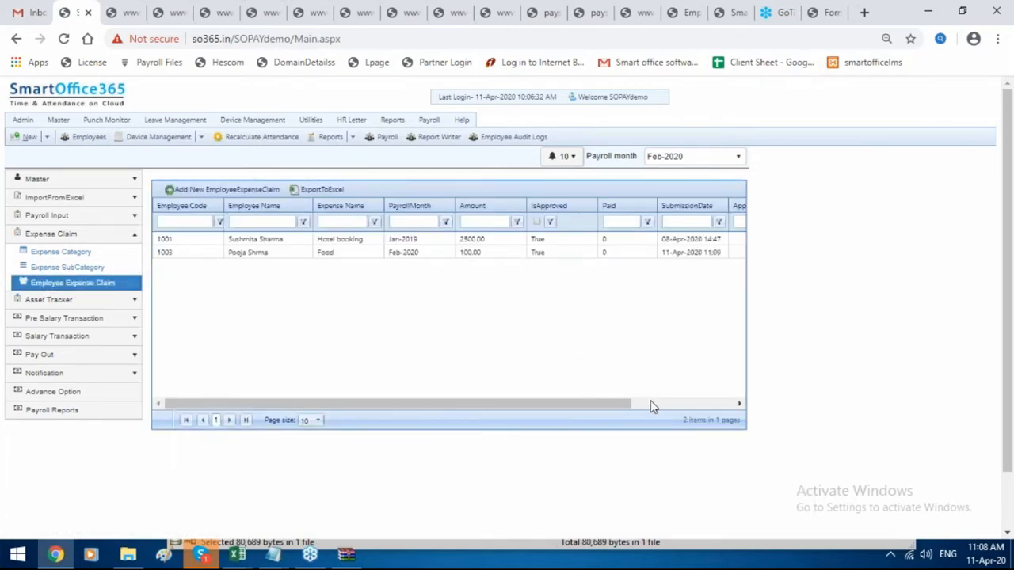
left_click_drag(566, 405, 730, 400)
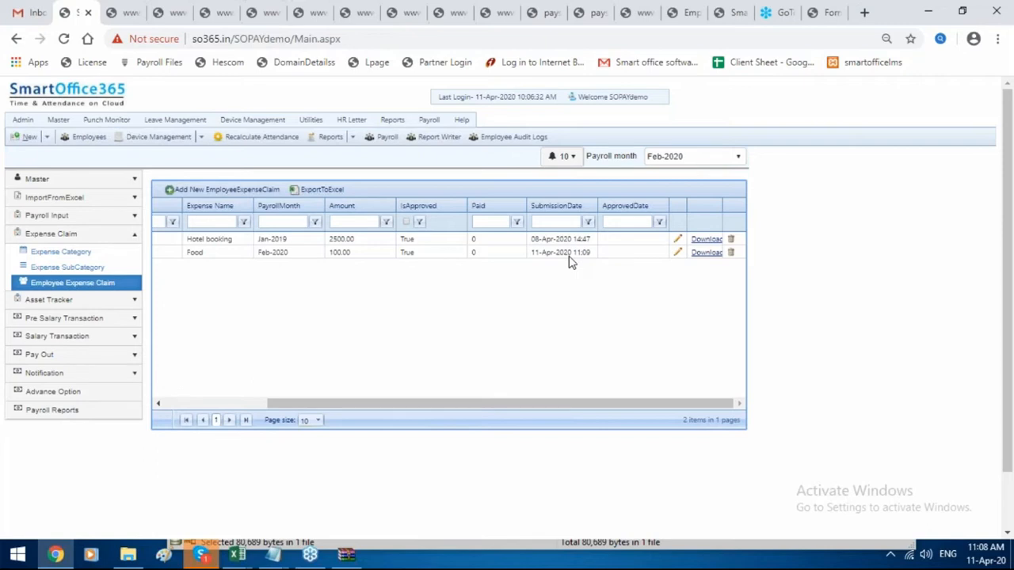
left_click(421, 256)
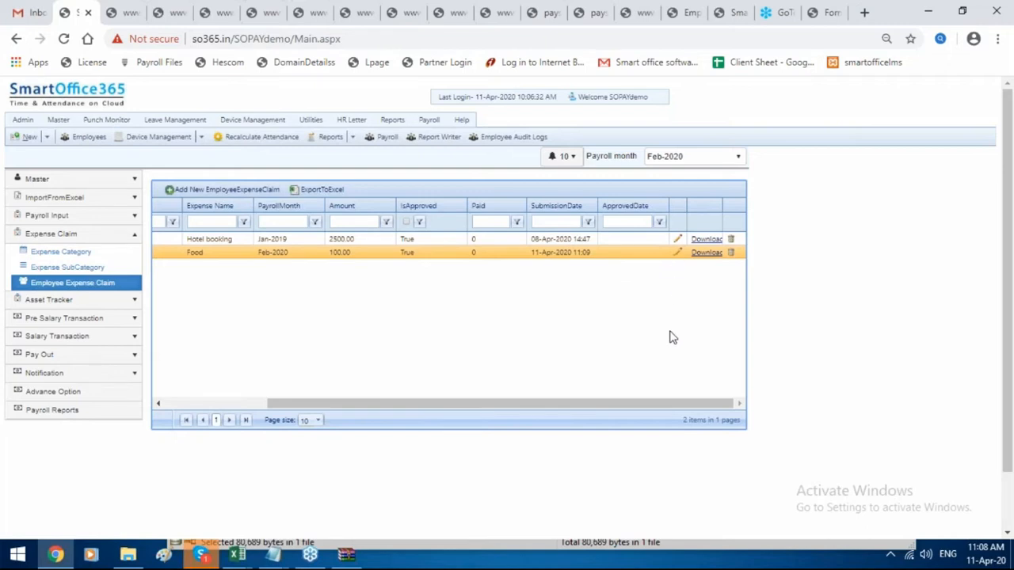
scroll(670, 327, "down", 1)
Tick Paid on the Food claim, save it, and reload the list showing Paid as 1.
left_click(678, 188)
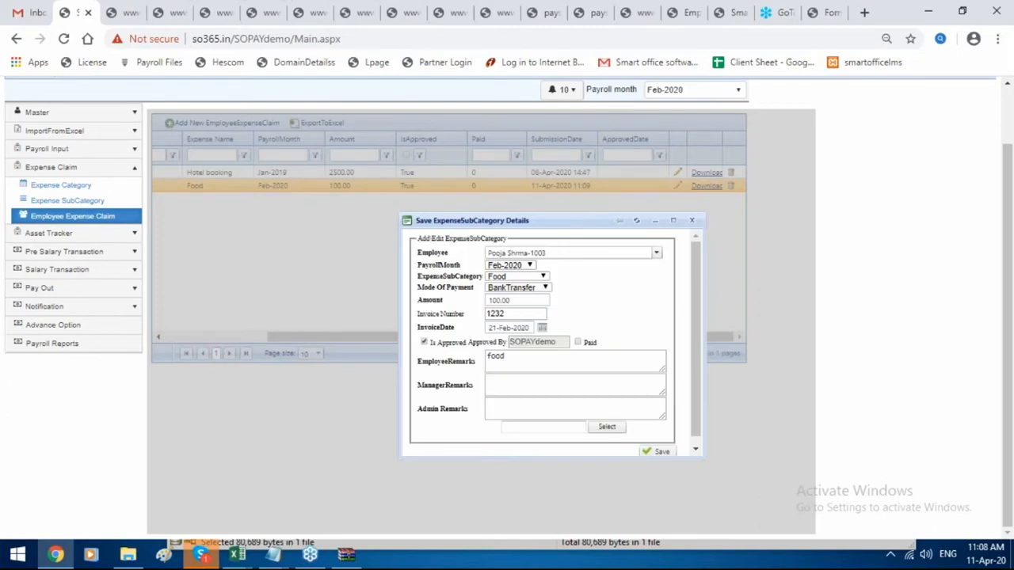
left_click(578, 343)
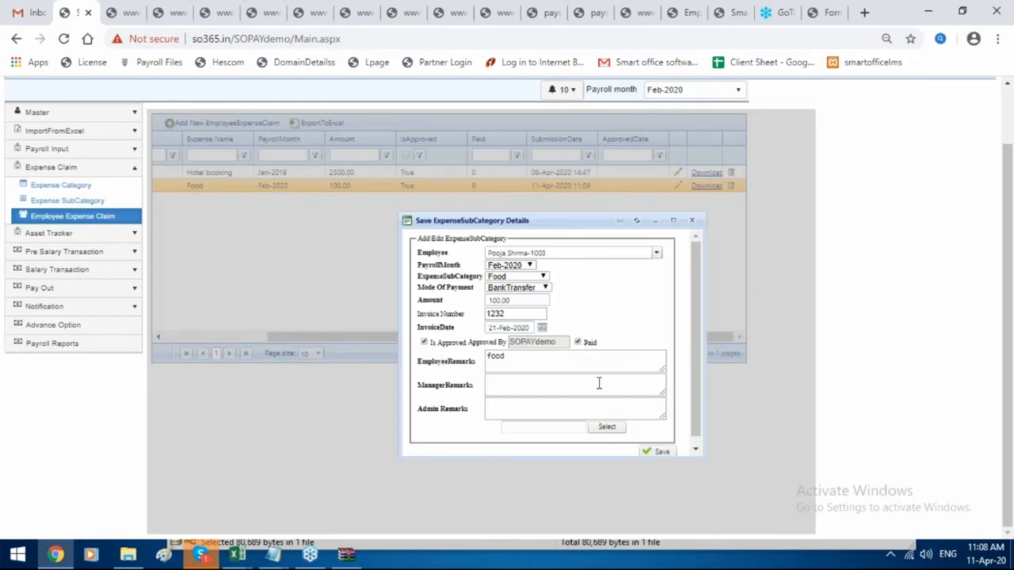
left_click(656, 453)
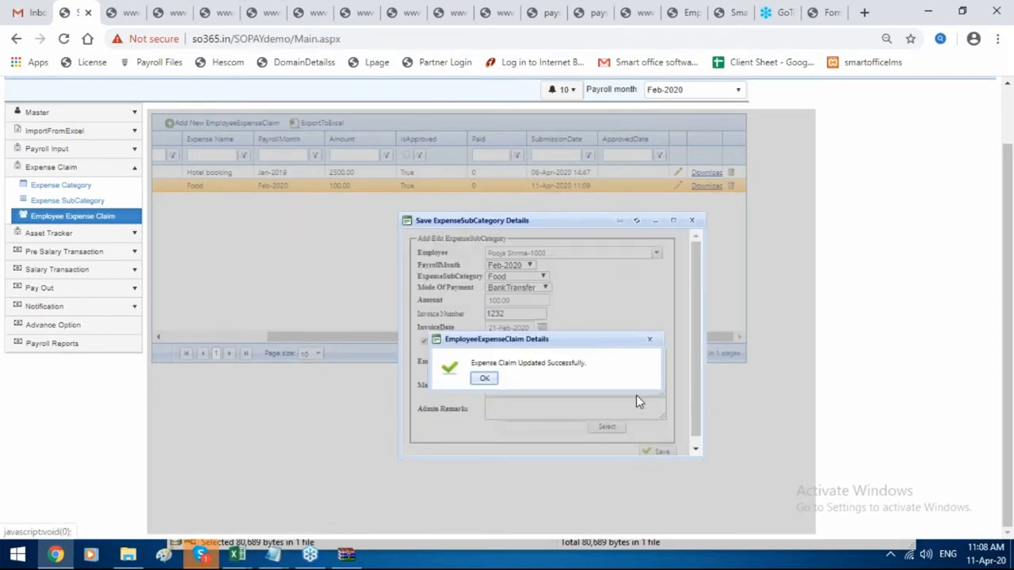
left_click(486, 378)
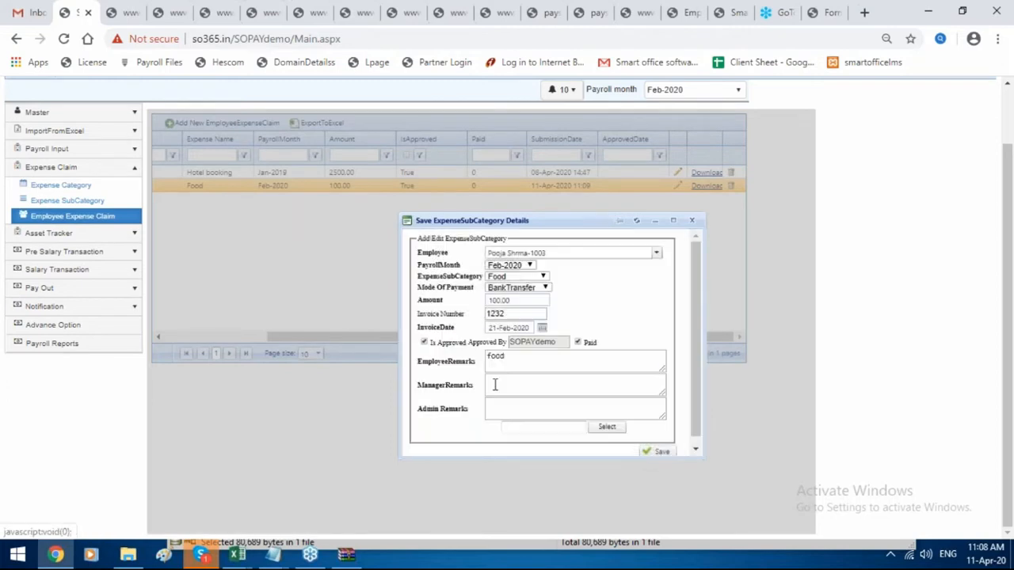
left_click(691, 221)
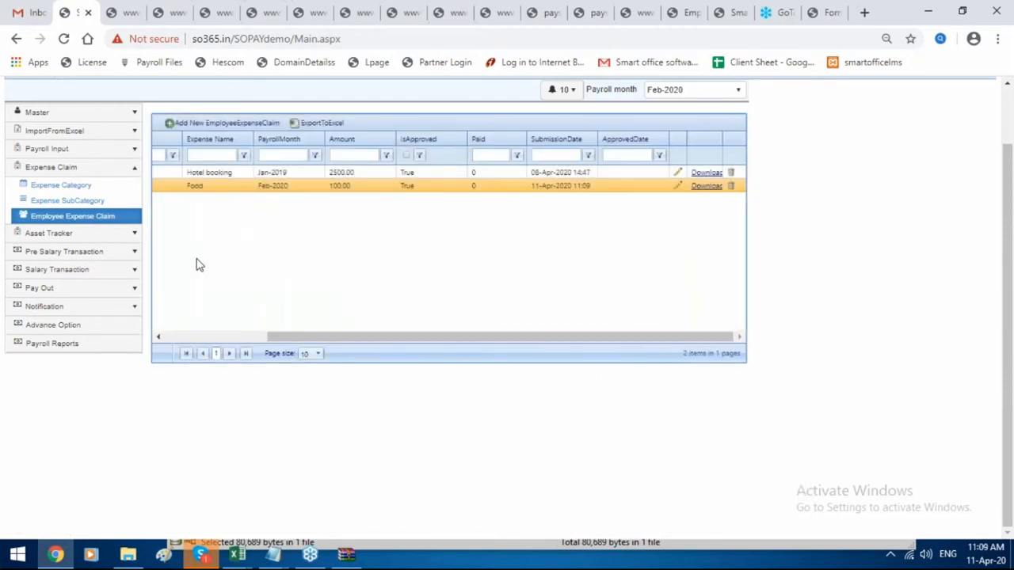
left_click(79, 216)
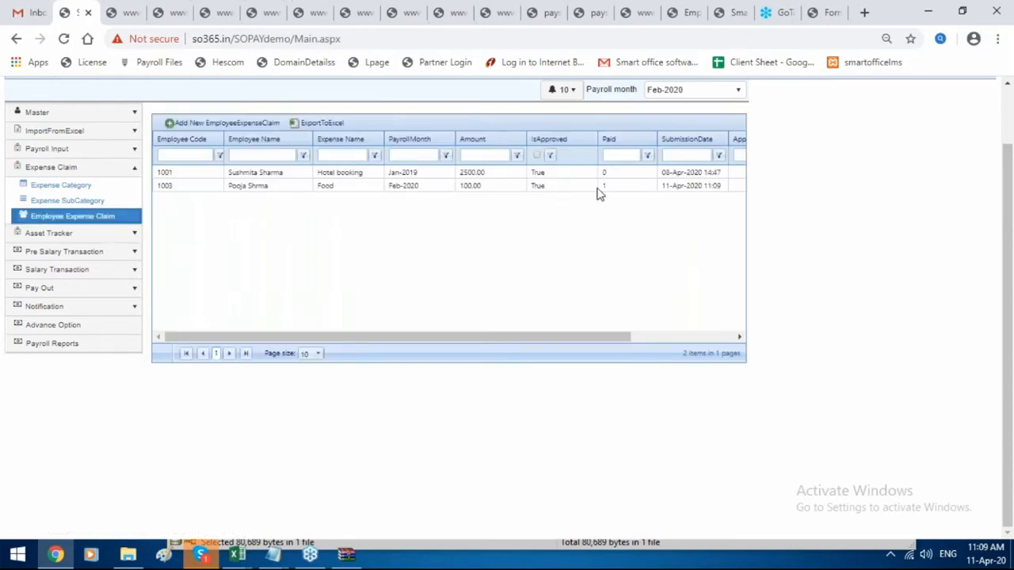
left_click(605, 190)
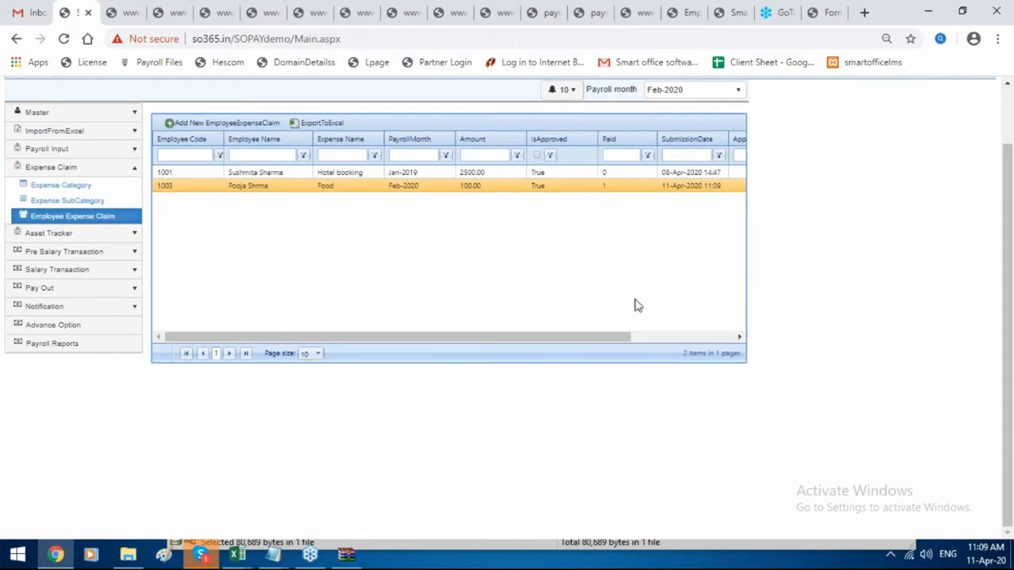
Export the Employee Expense Claim list to an .xls file and open the download.
left_click(317, 123)
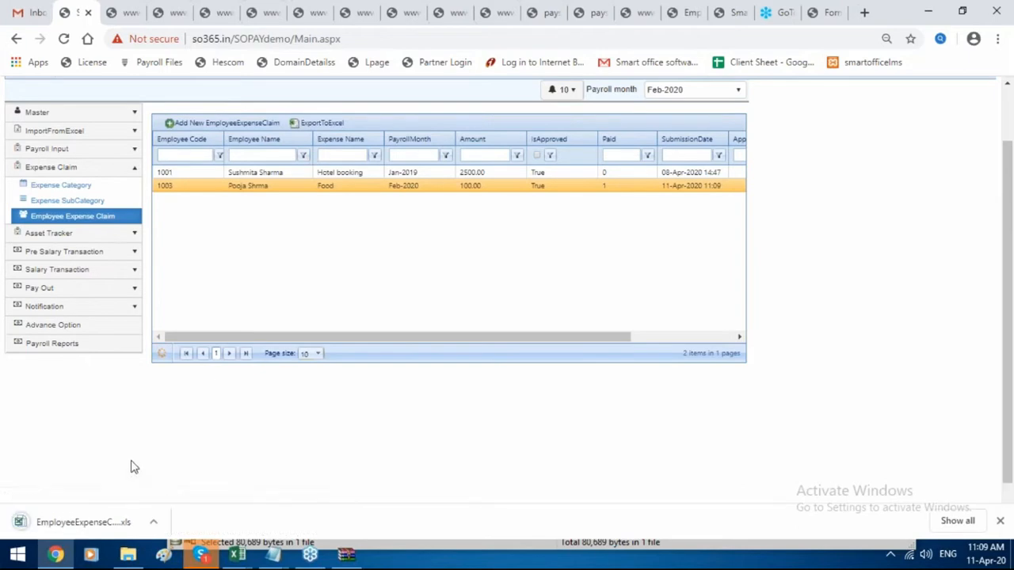
left_click(96, 520)
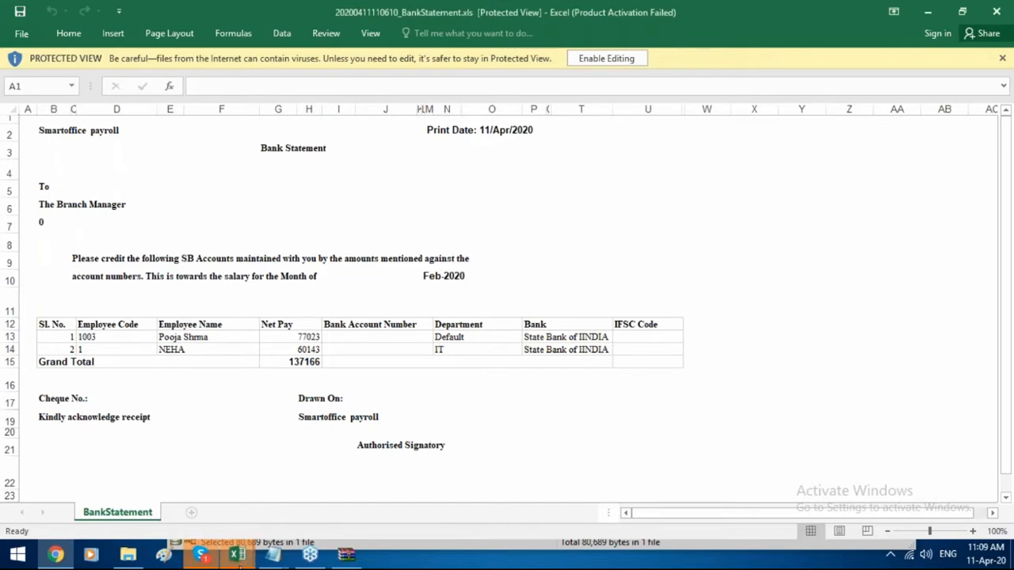
Bring Excel forward and accept the format warning to open EmployeeExpenseClaim.xls.
mouse_move(237, 554)
left_click(922, 499)
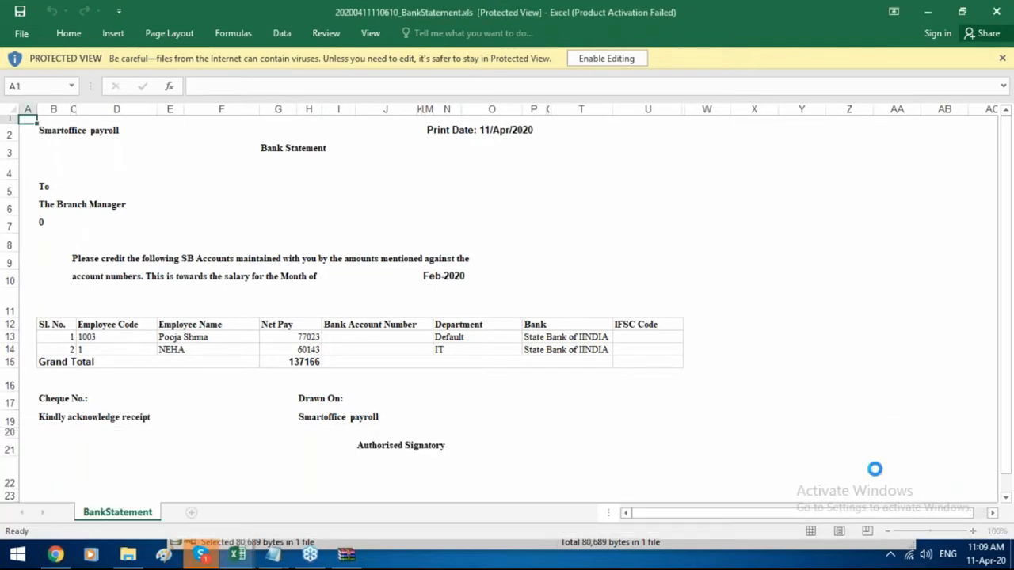
left_click(443, 316)
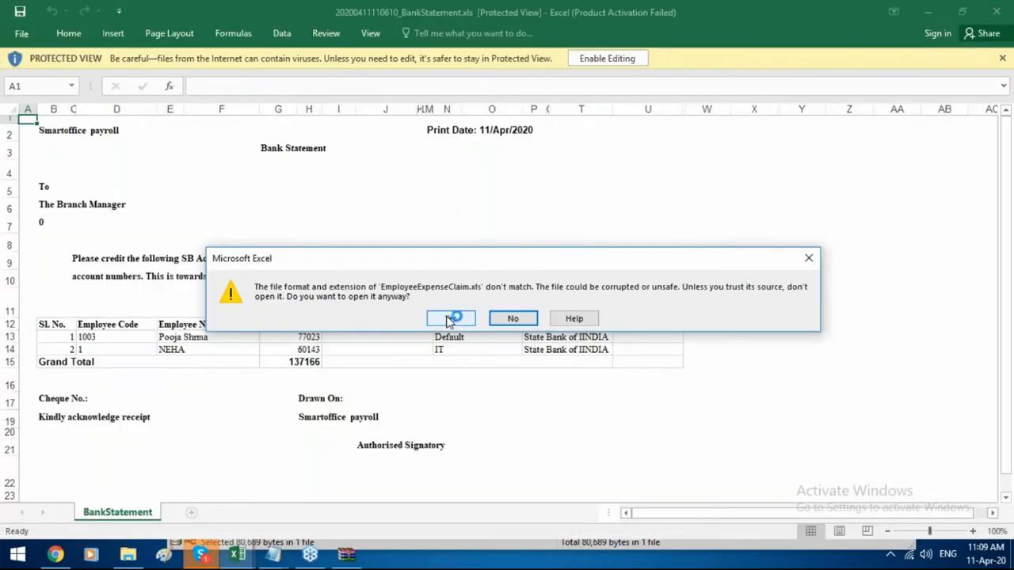
left_click(453, 317)
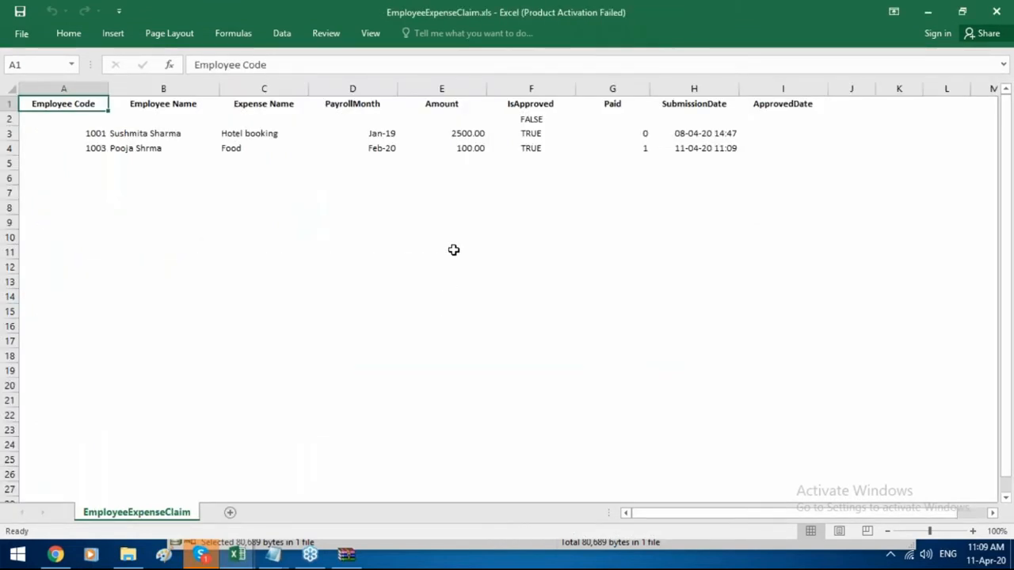
left_click(55, 555)
Log in to the employee self-service portal with the employee's user name and password.
scroll(126, 252, "up", 1)
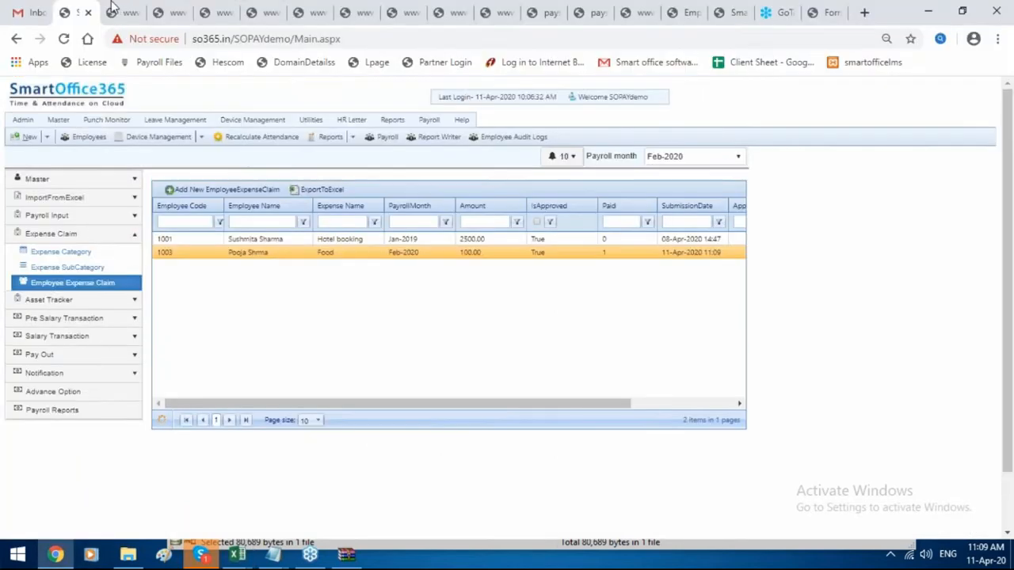
left_click(721, 13)
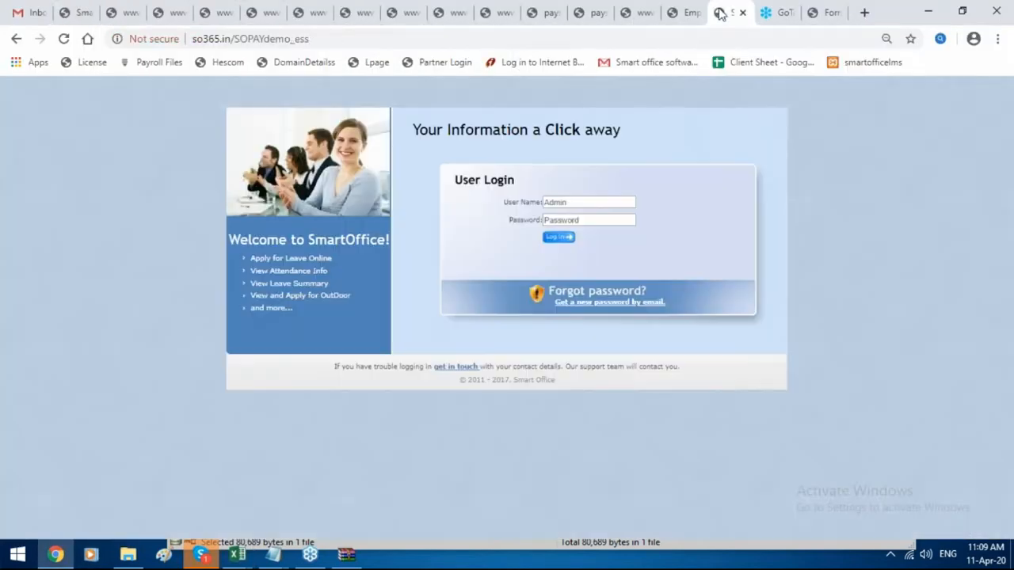
left_click(591, 203)
type("1")
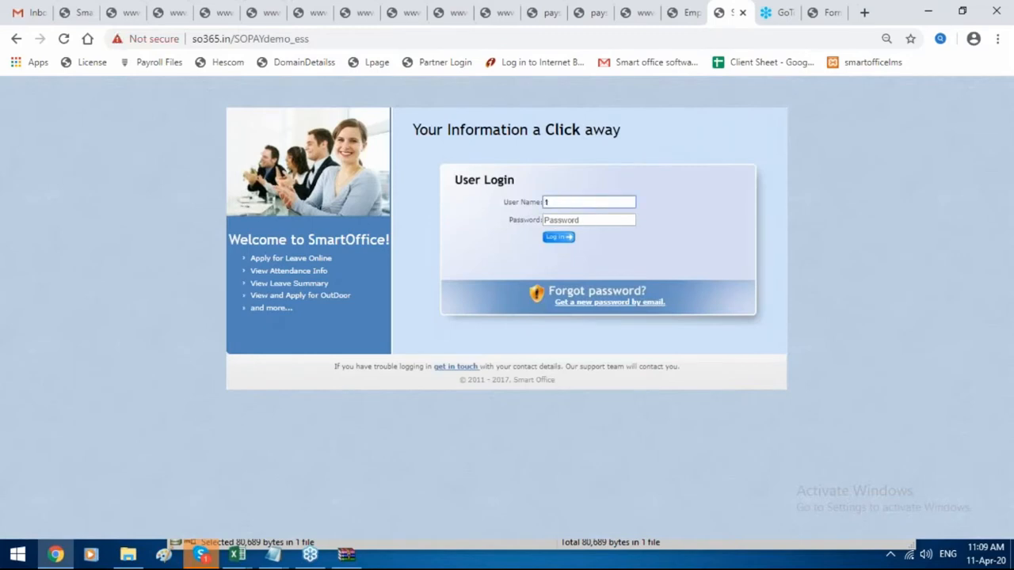
left_click(594, 221)
type("1")
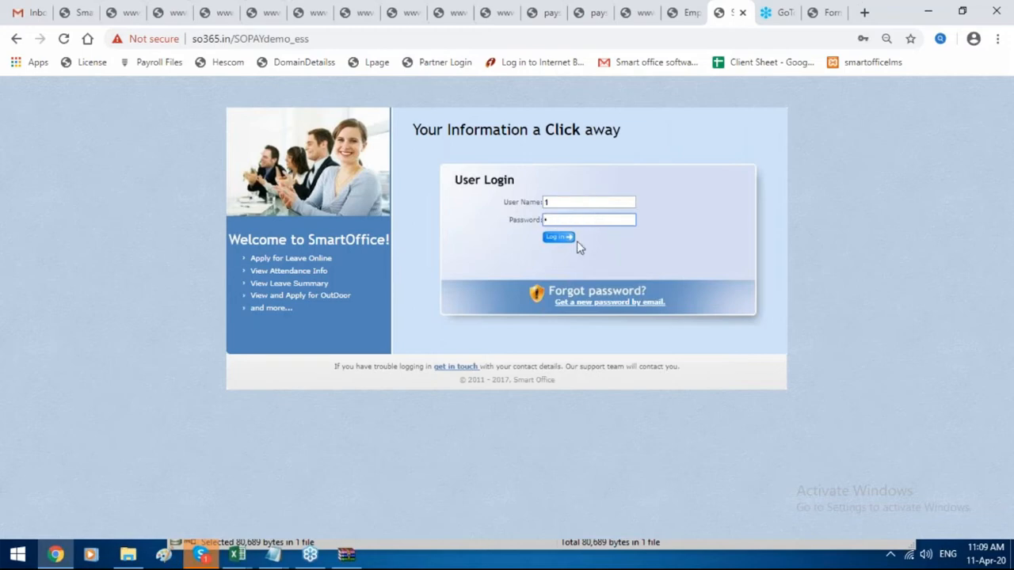
left_click(566, 240)
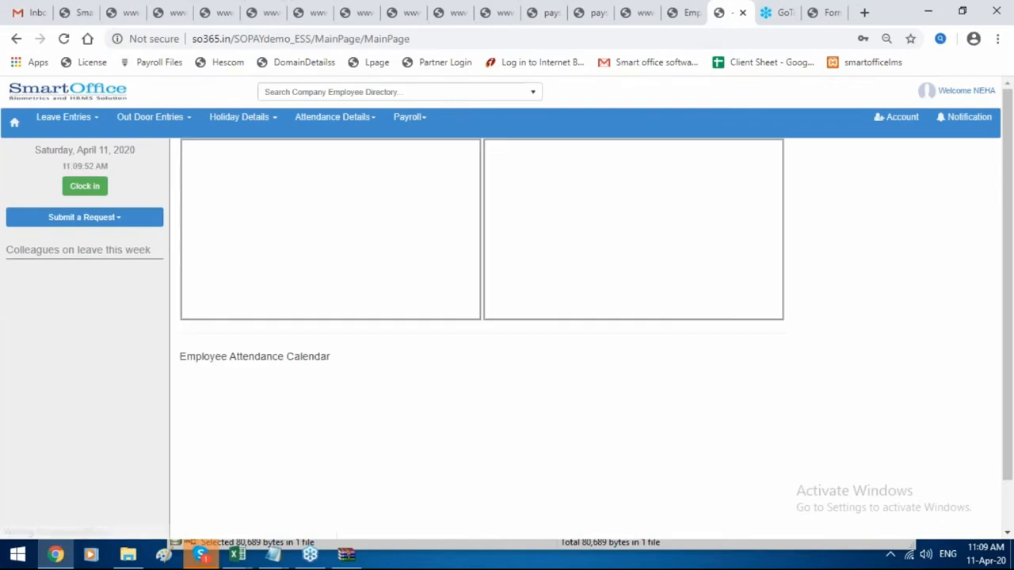
Open Employee Expense Claim and enter bill 2324, amount 10 and remark 'hotel'.
left_click(421, 119)
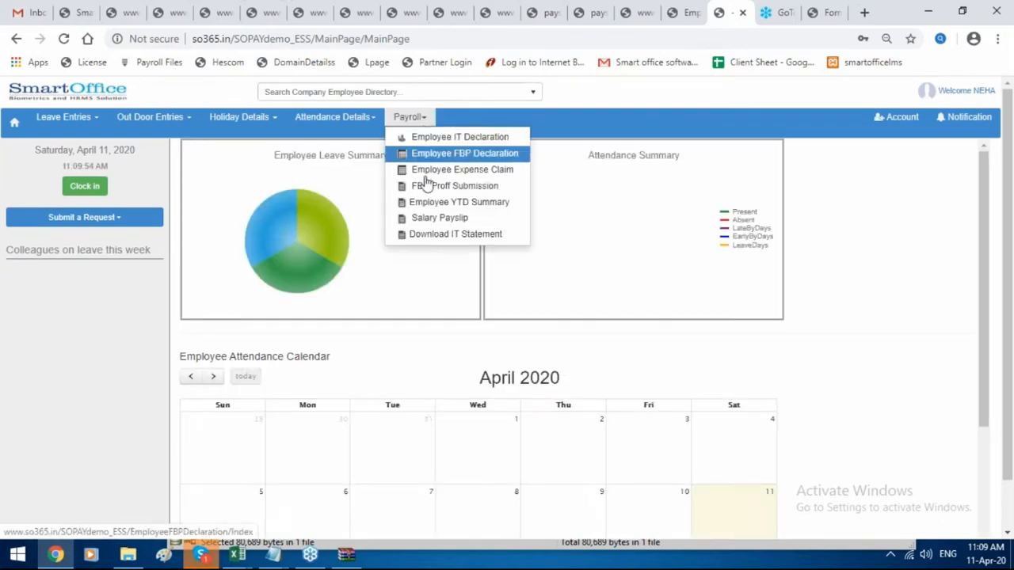
left_click(458, 170)
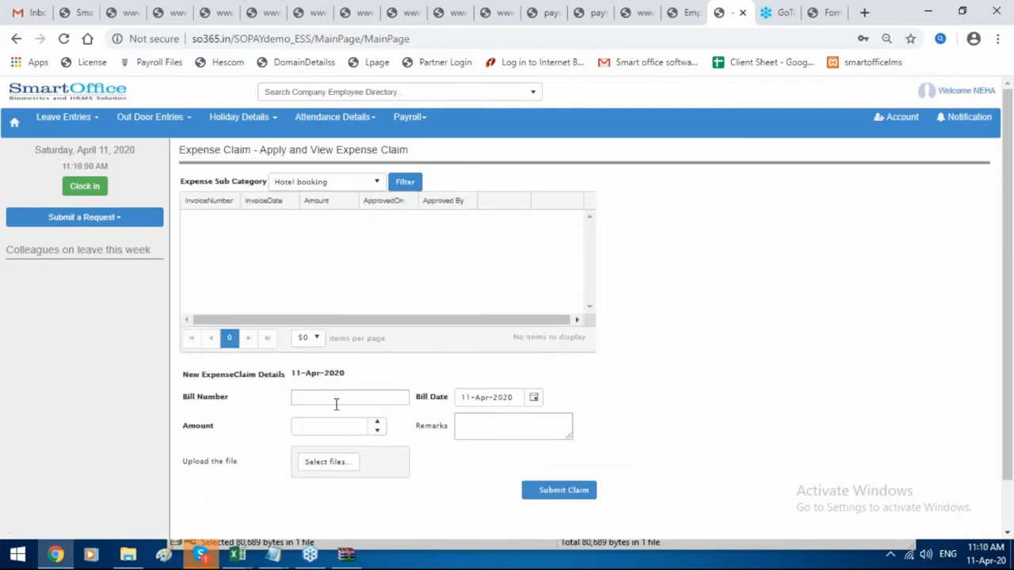
left_click(341, 399)
type("2324")
key("Tab")
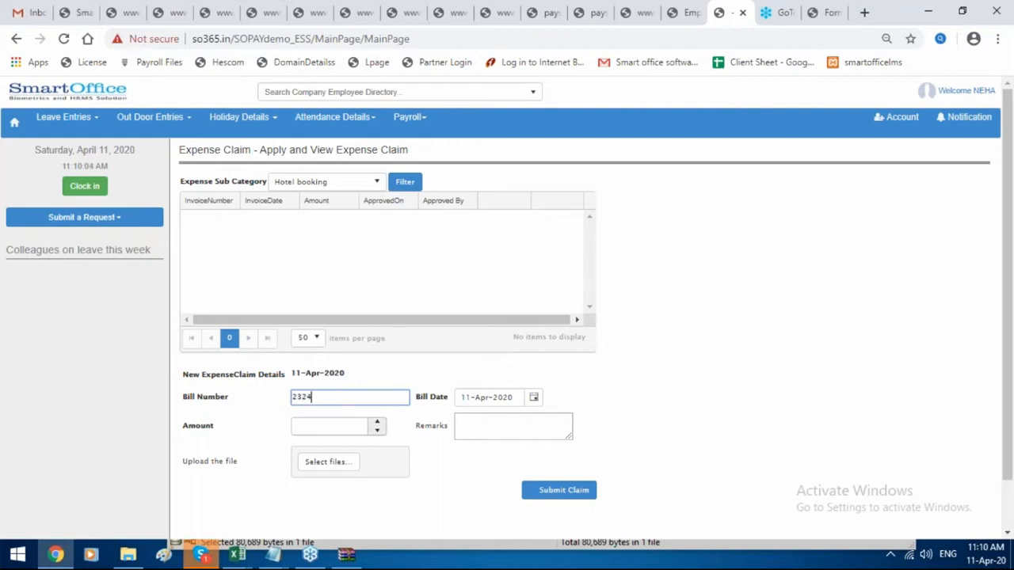
type("10")
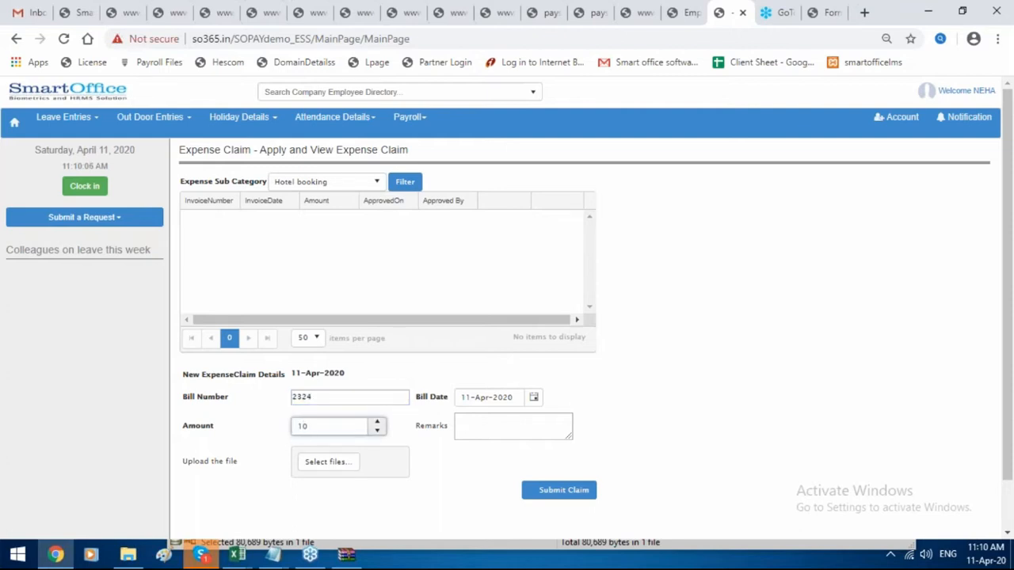
left_click(478, 425)
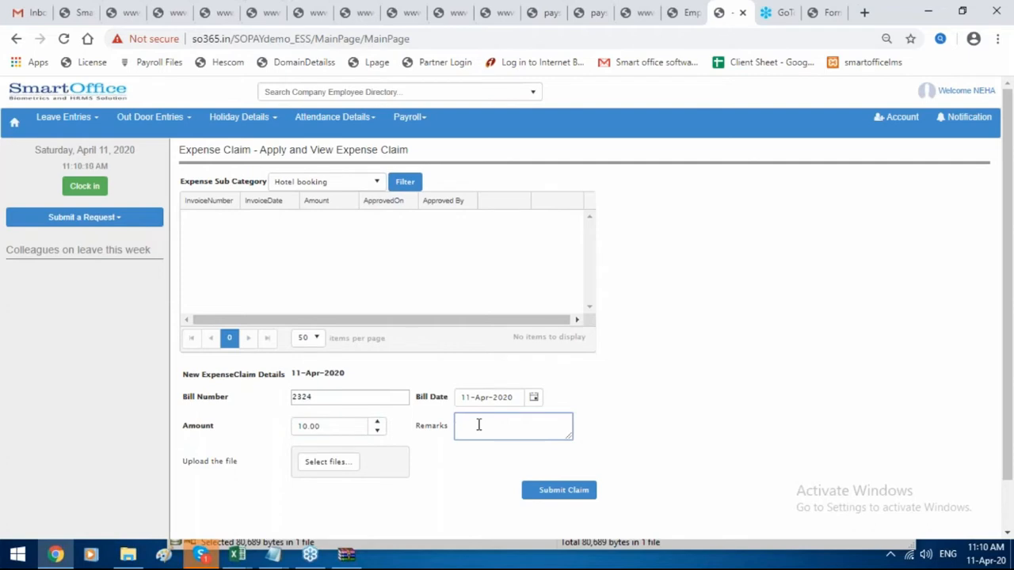
type("hotel")
Skip the file attachment, submit the claim and dismiss the confirmation.
left_click(331, 468)
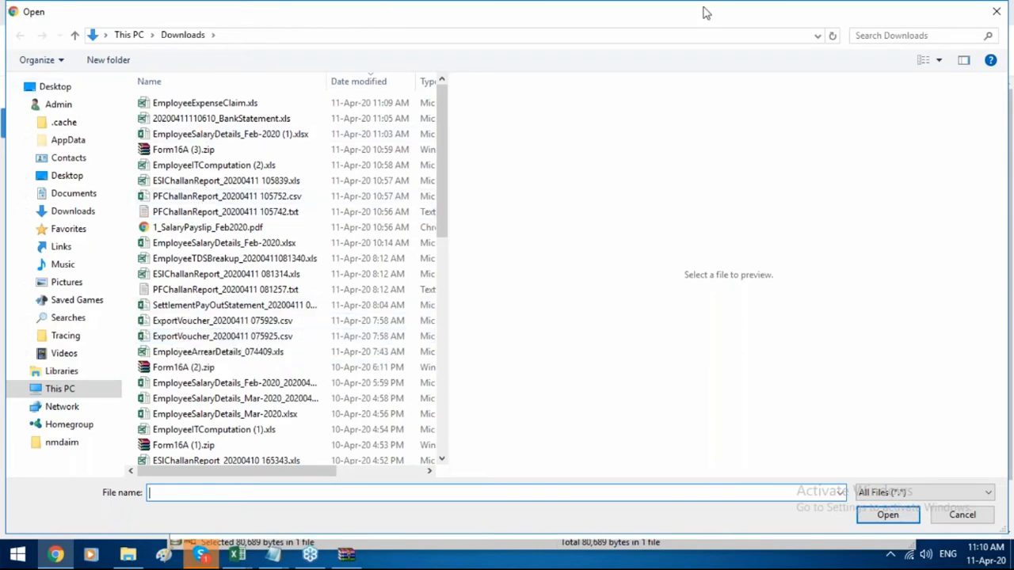
left_click(997, 12)
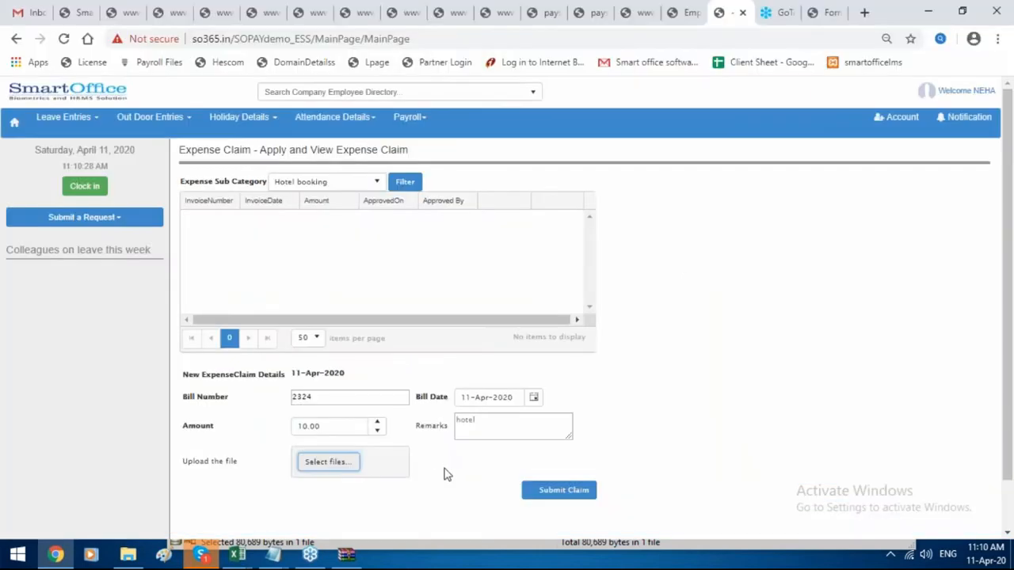
left_click(562, 490)
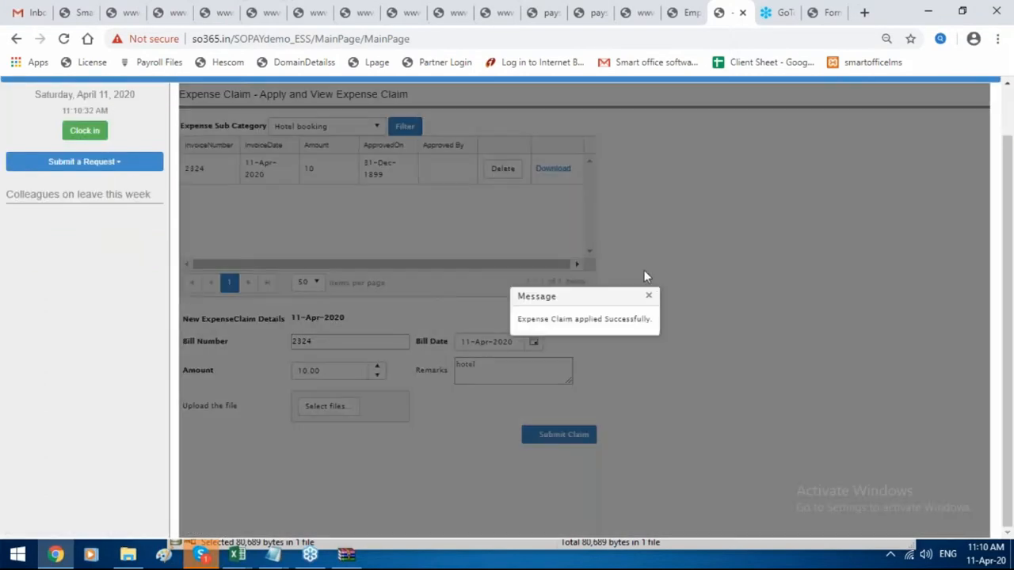
left_click(648, 294)
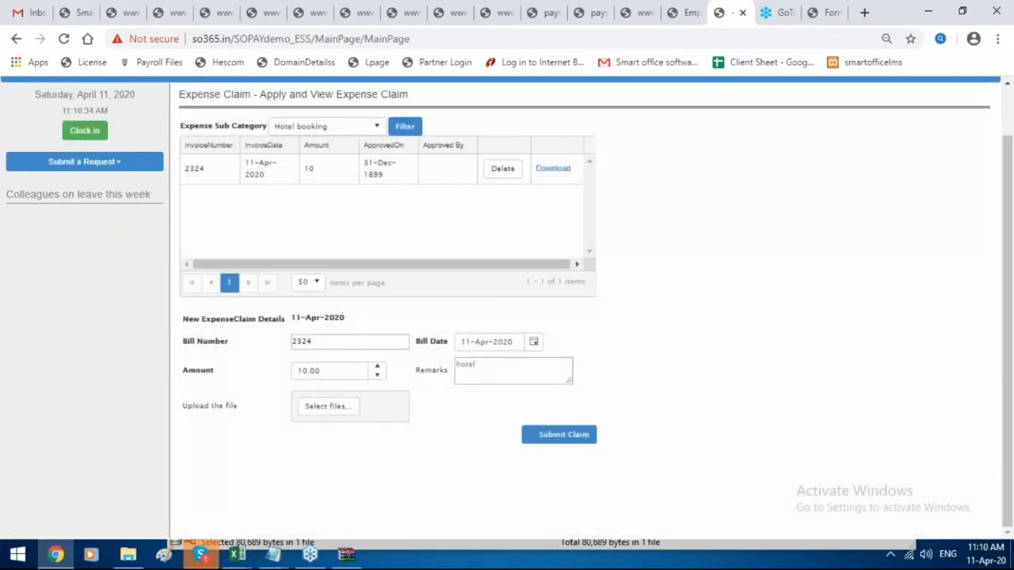
Reopen Employee Expense Claim and re-enter bill 2324 with amount 10.
scroll(586, 316, "up", 2)
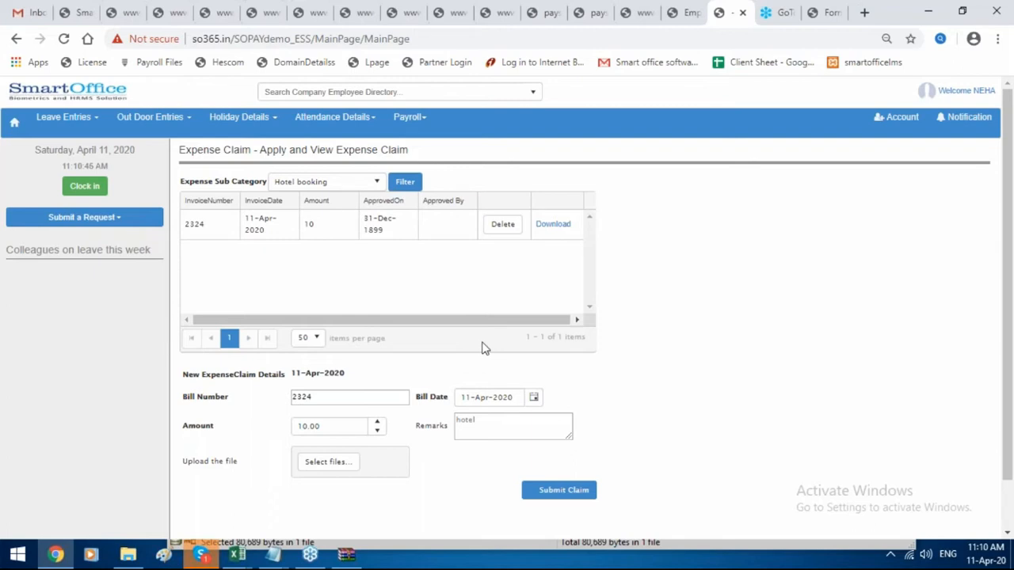
left_click(407, 122)
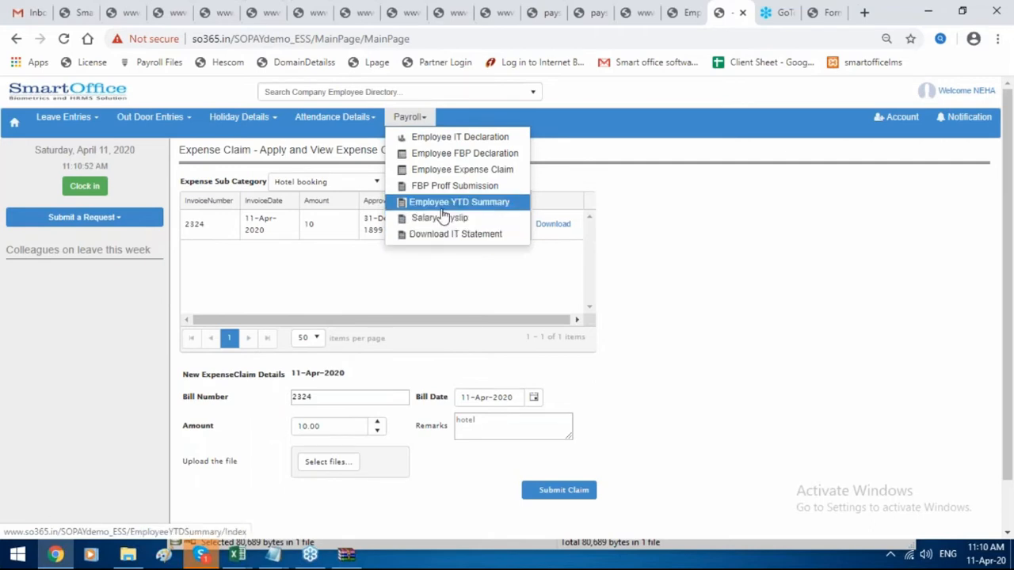
left_click(452, 173)
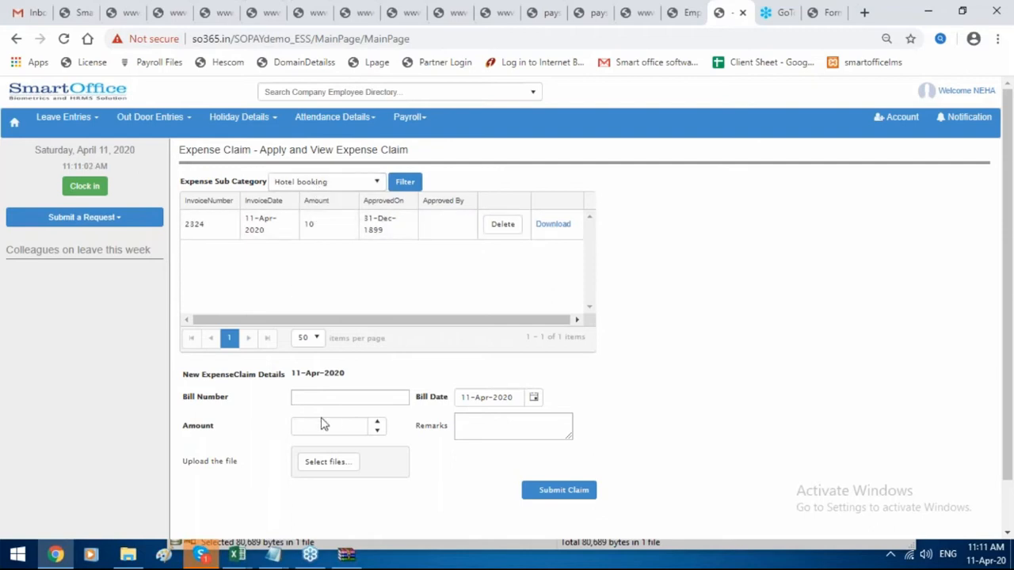
left_click(353, 396)
type("2324")
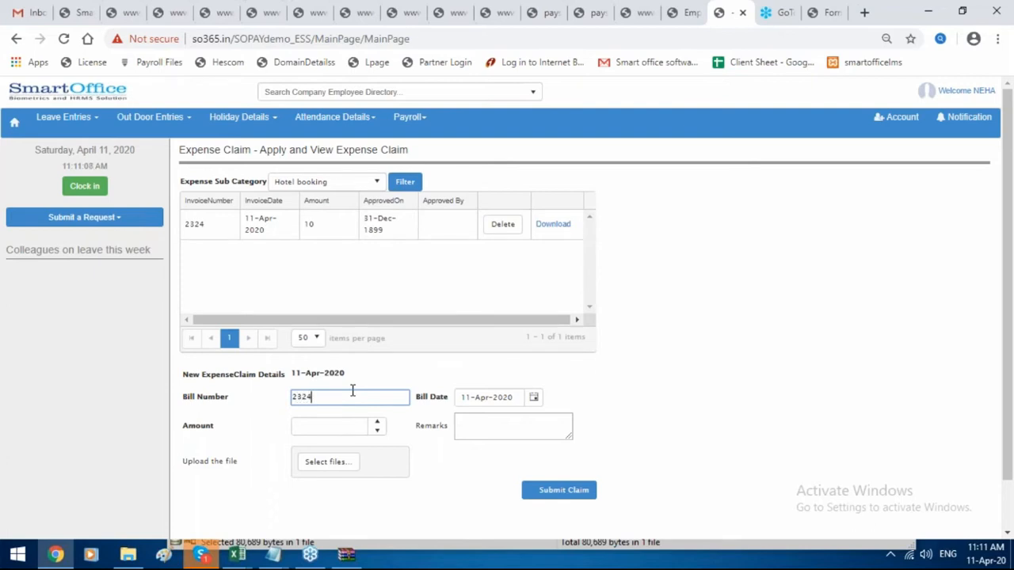
left_click(341, 427)
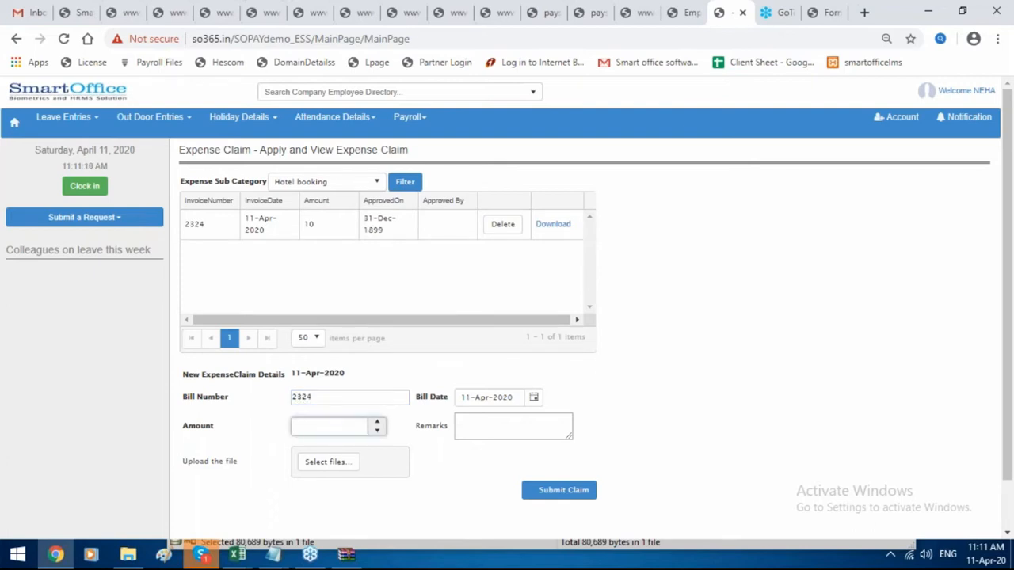
type("10")
Add remark 'hotel', submit again and dismiss the duplicate expense warning.
left_click(515, 434)
type("hot")
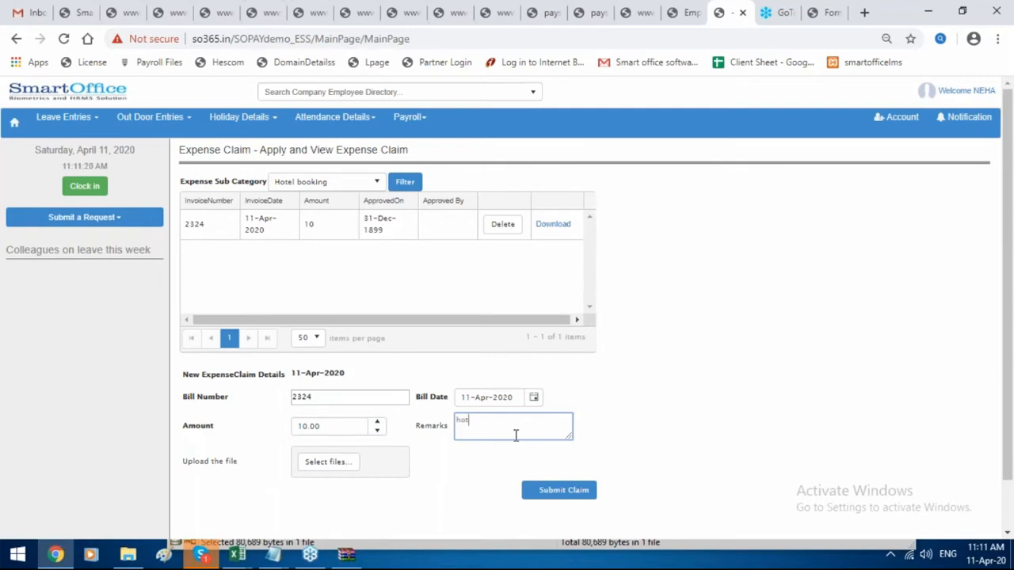
type("el")
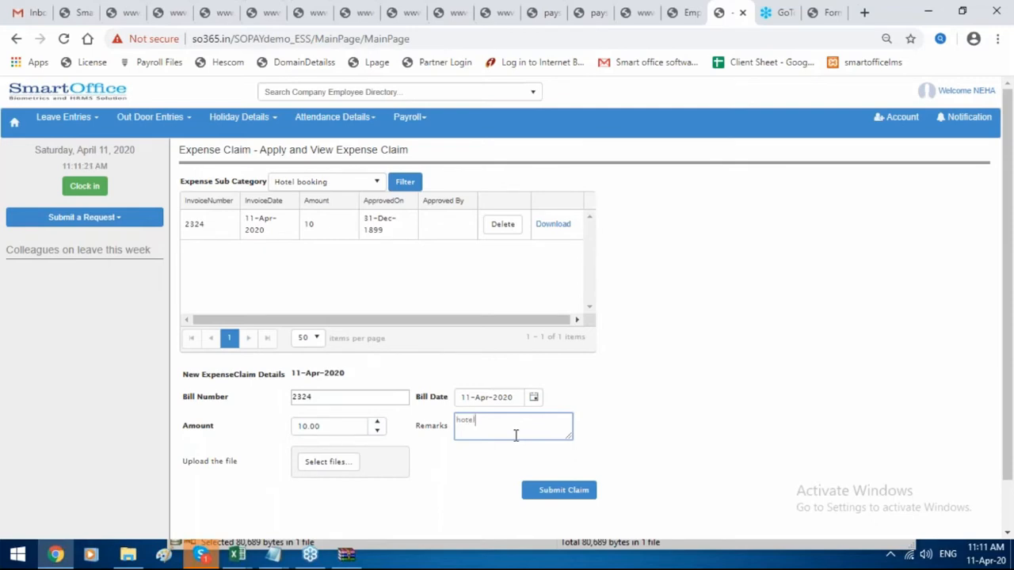
left_click(551, 496)
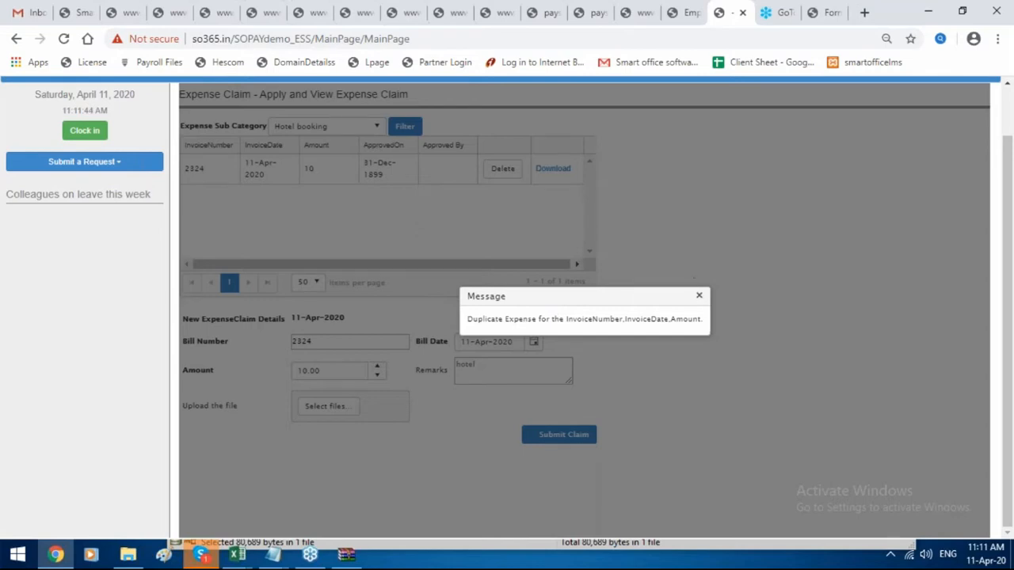
left_click(700, 296)
Duplicate the browser tab and sign out of the employee account.
scroll(696, 298, "up", 2)
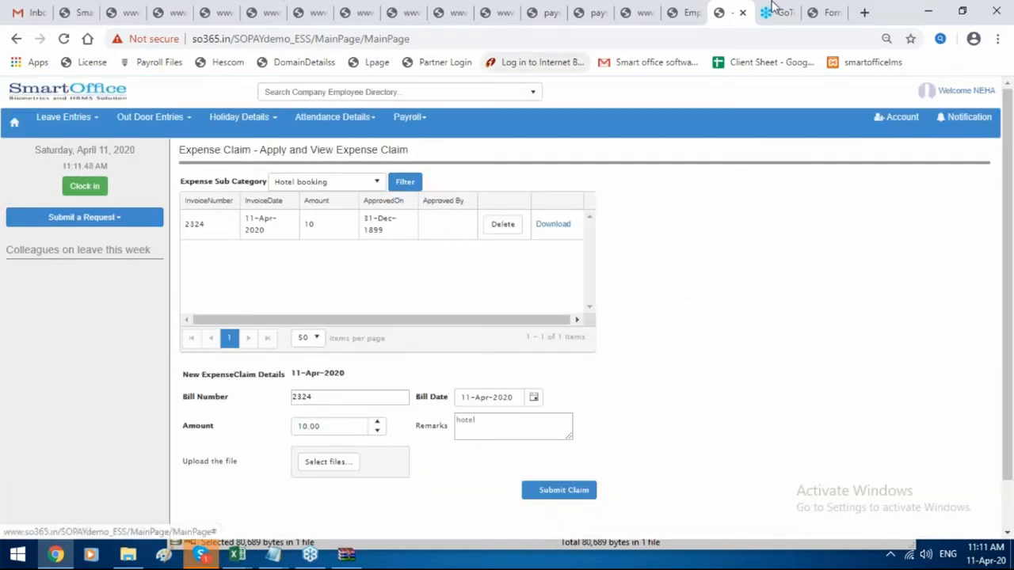
right_click(719, 7)
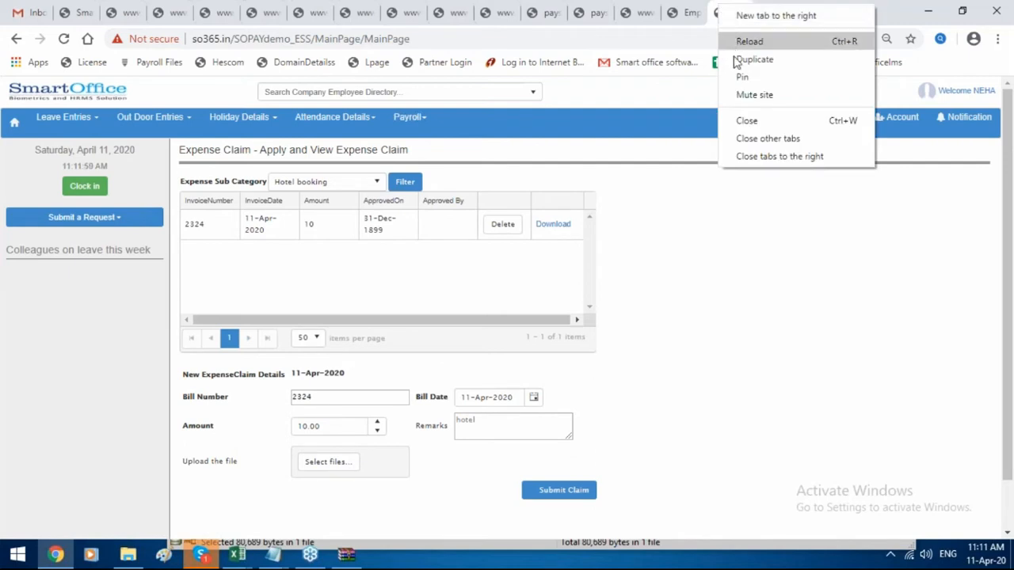
left_click(735, 64)
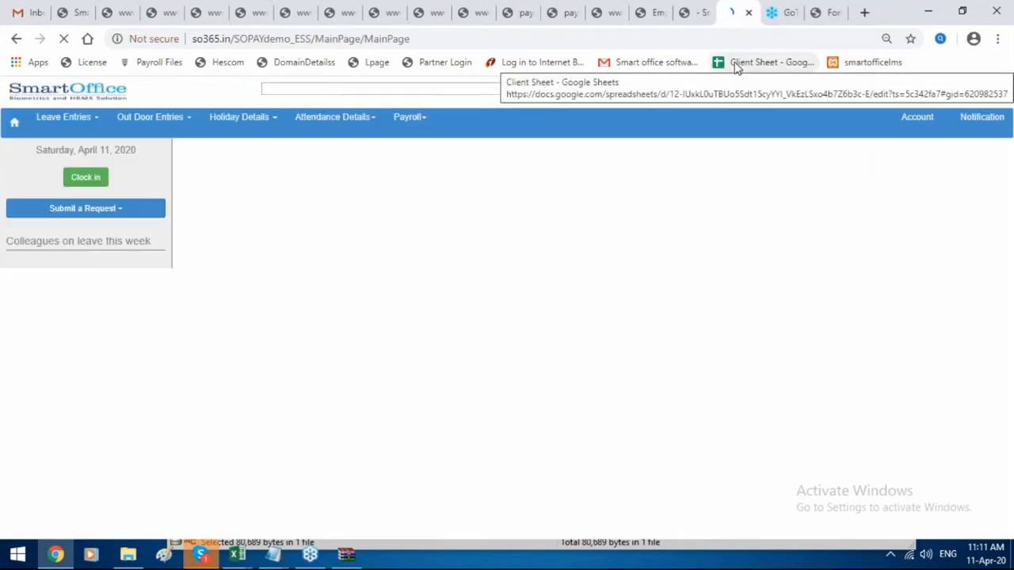
left_click(903, 116)
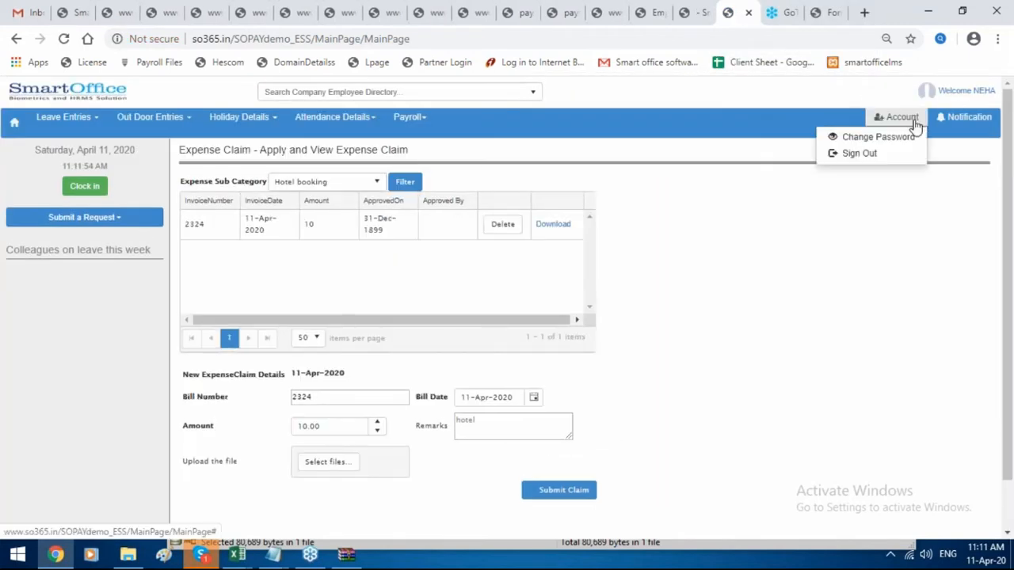
left_click(859, 153)
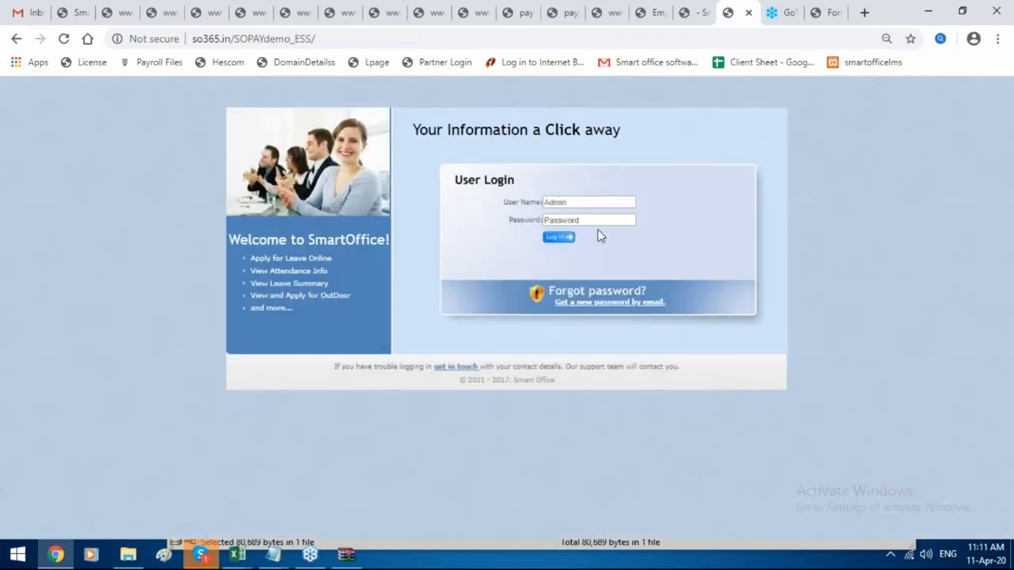
Log in as the manager with the manager's user name and password.
left_click(568, 204)
type("1003")
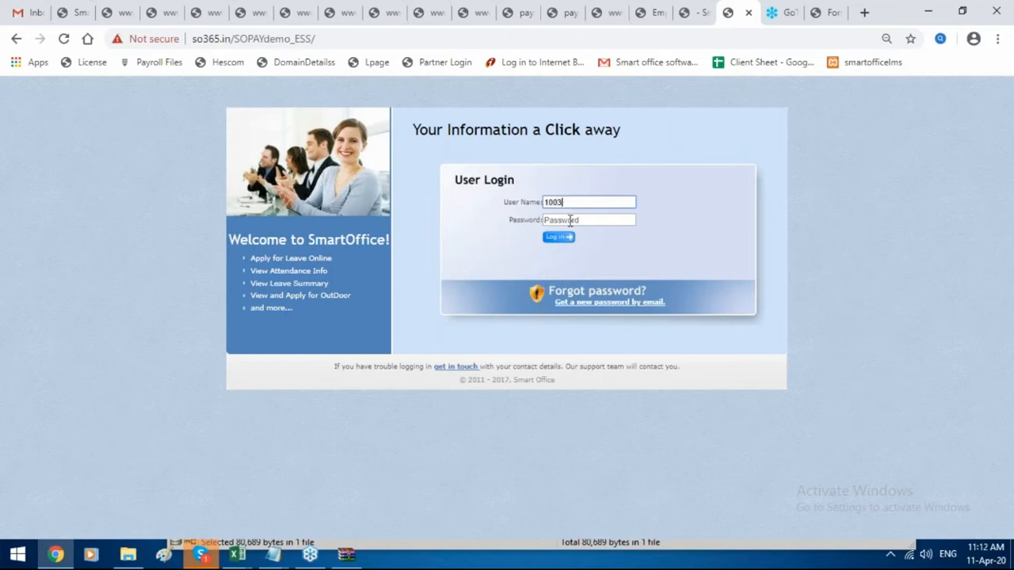
left_click(570, 221)
type("•••")
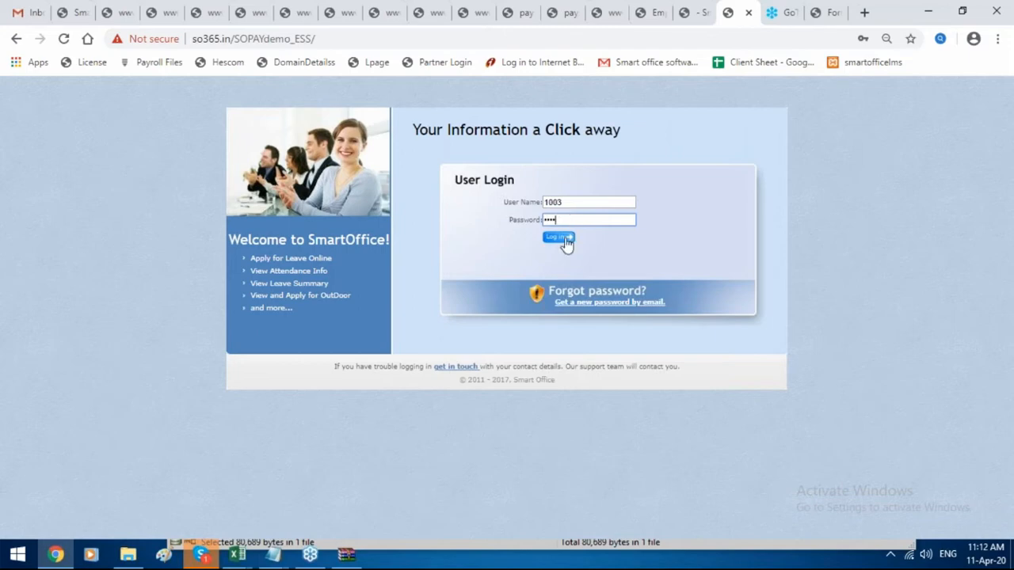
left_click(559, 237)
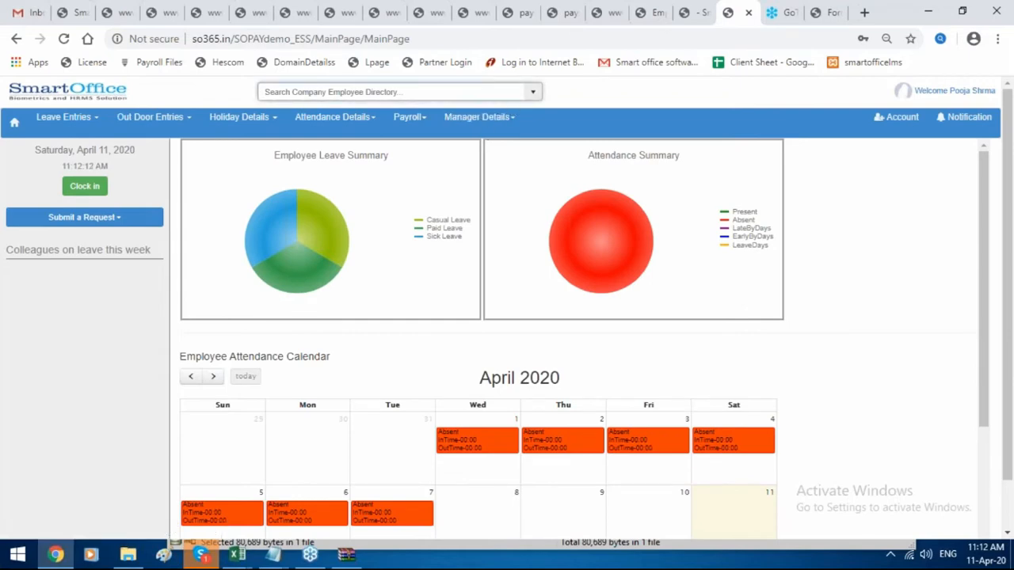
Open the employees' expense claims list and edit the bill 2324 claim.
left_click(496, 125)
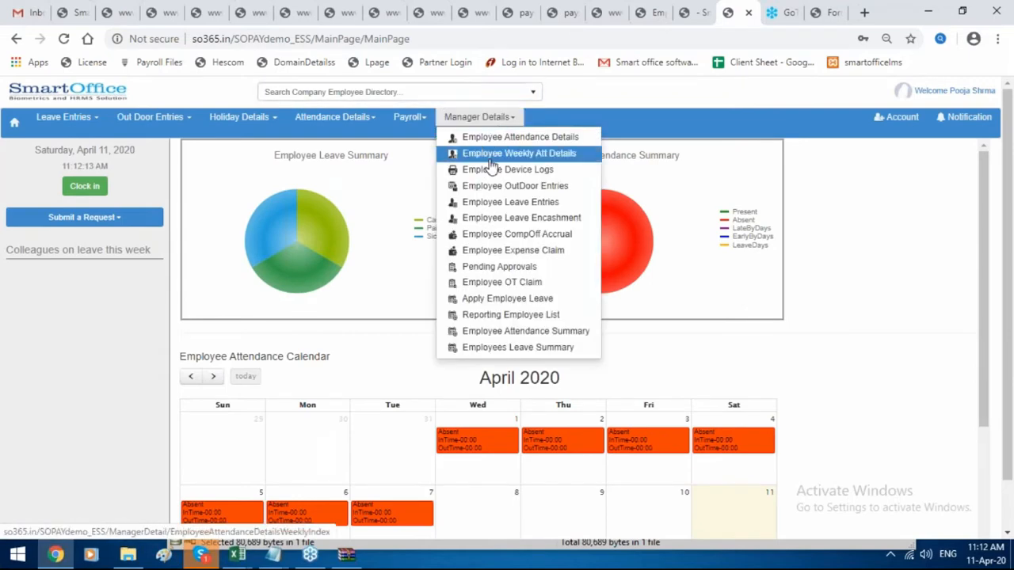
left_click(527, 251)
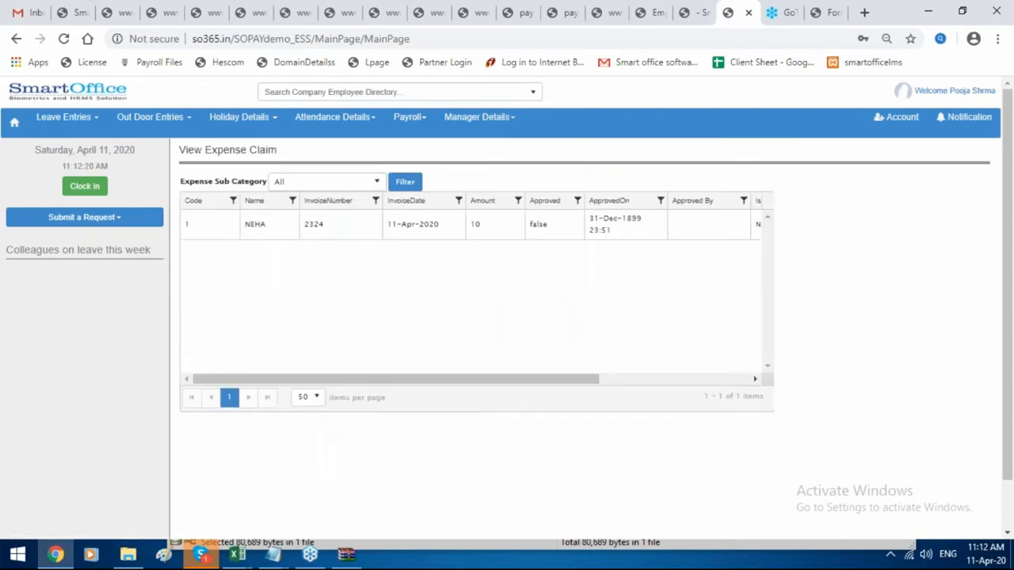
left_click_drag(561, 380, 747, 385)
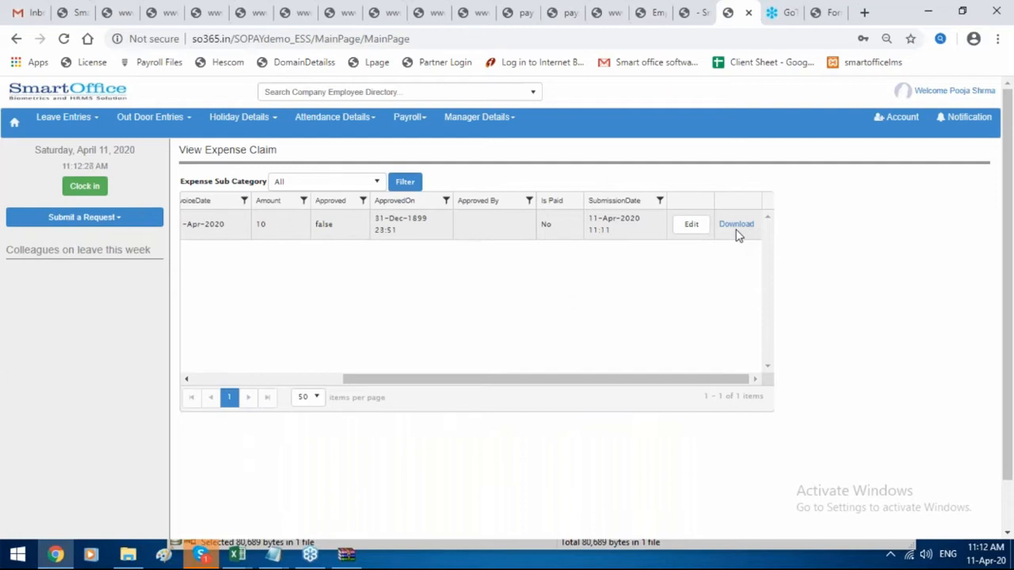
left_click(696, 227)
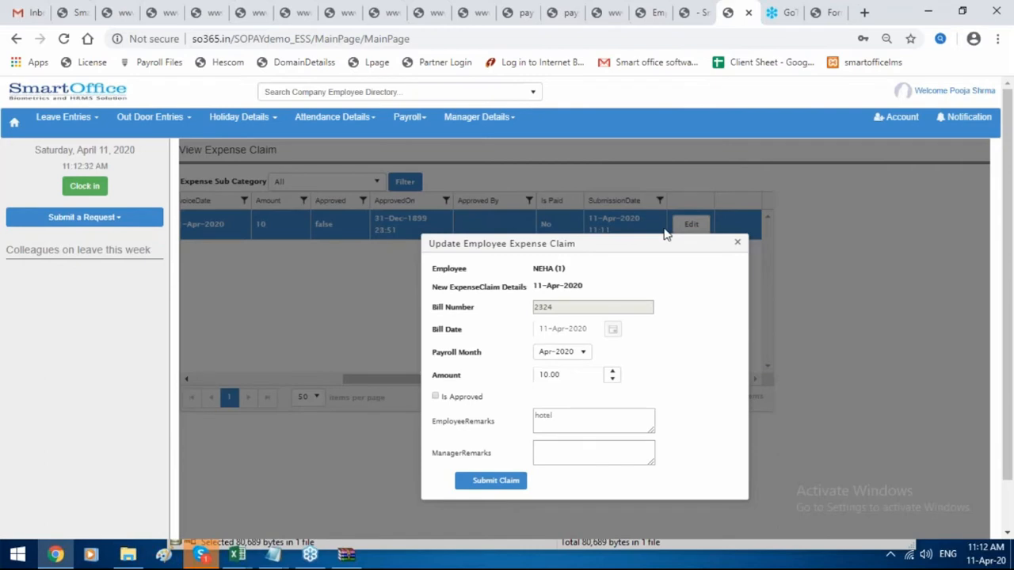
Mark the claim approved with manager remark 'app' and save it.
scroll(663, 242, "down", 1)
left_click(436, 341)
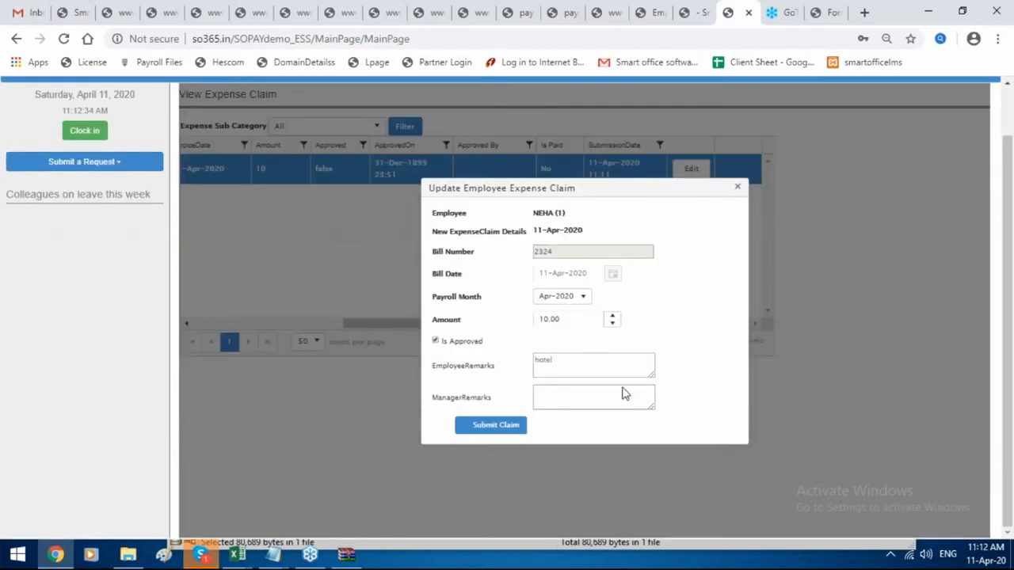
left_click(612, 398)
type("app")
left_click(513, 427)
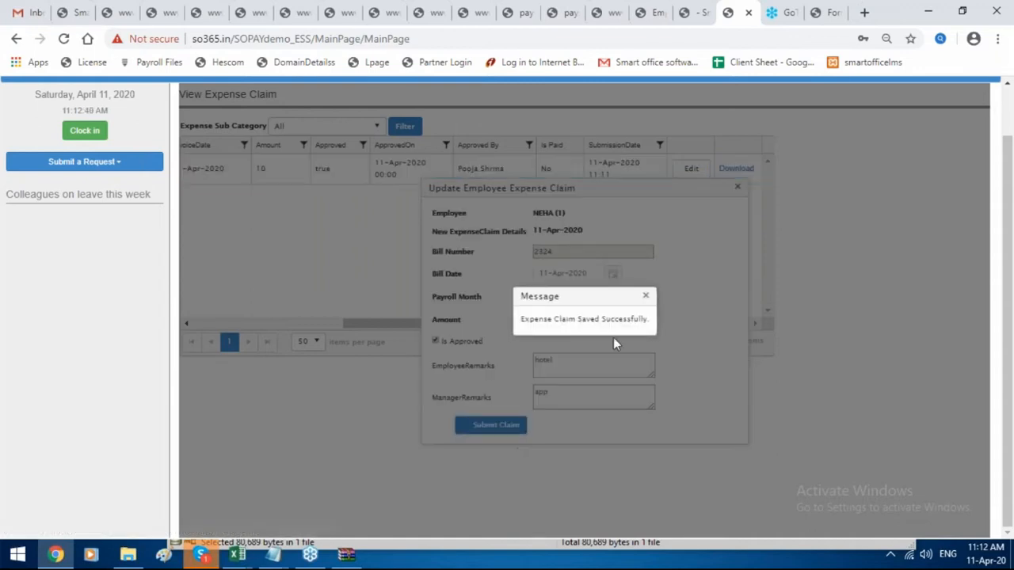
left_click(645, 296)
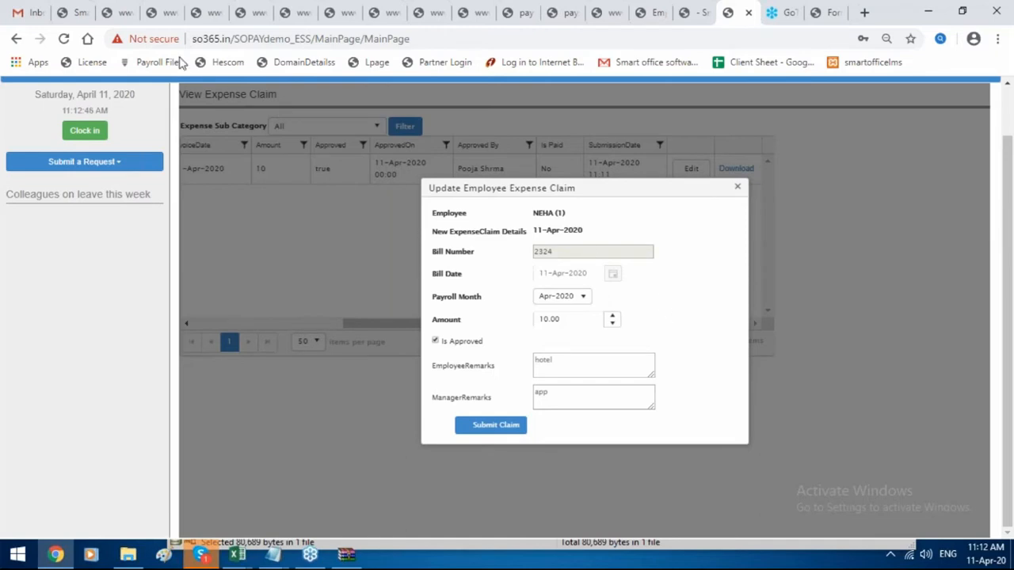
In the admin Employee Expense Claim list, inspect the approved Apr-2020 10.00 Hotel booking claim.
left_click(70, 6)
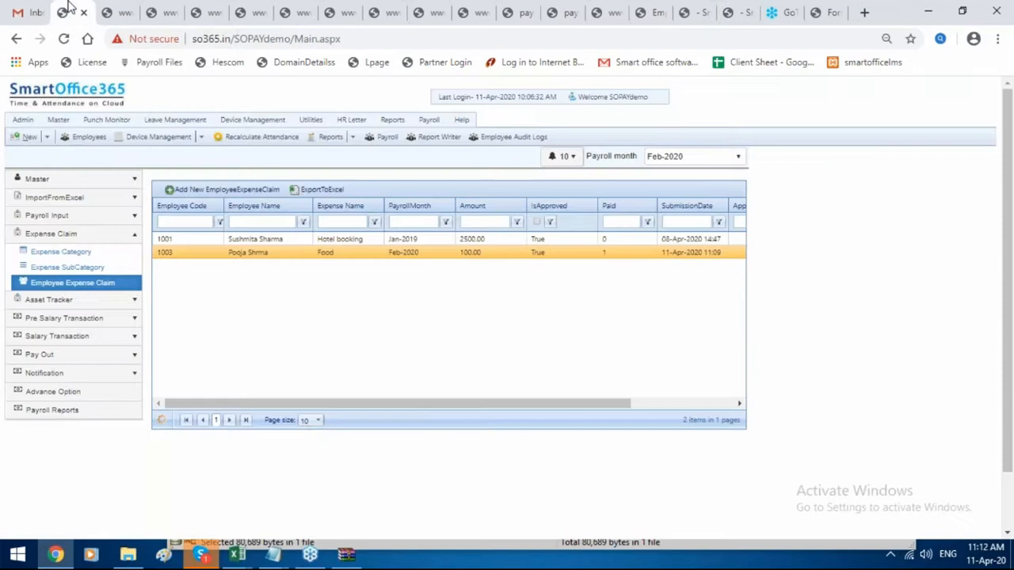
left_click(95, 284)
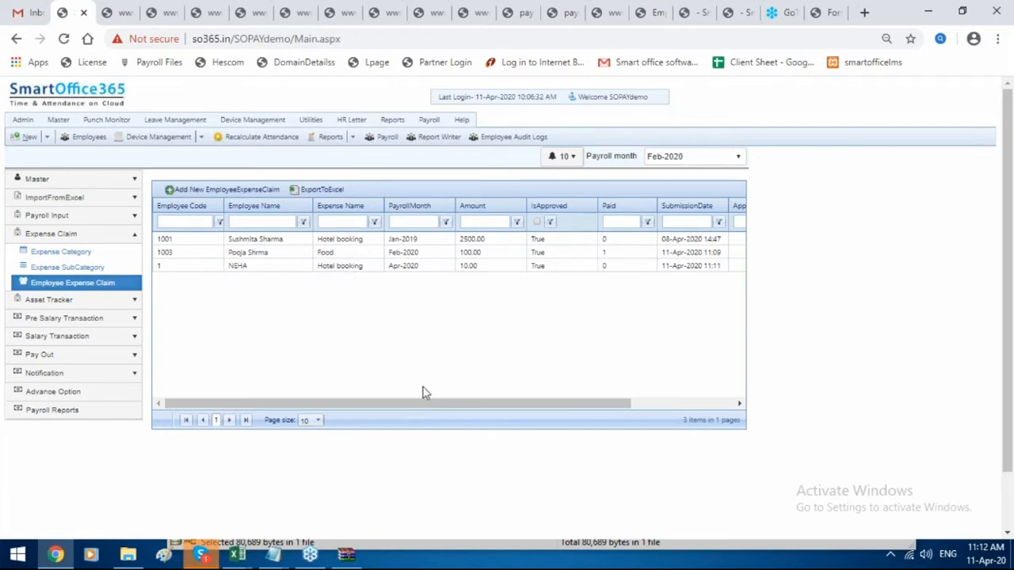
left_click_drag(430, 395, 692, 407)
left_click(662, 349)
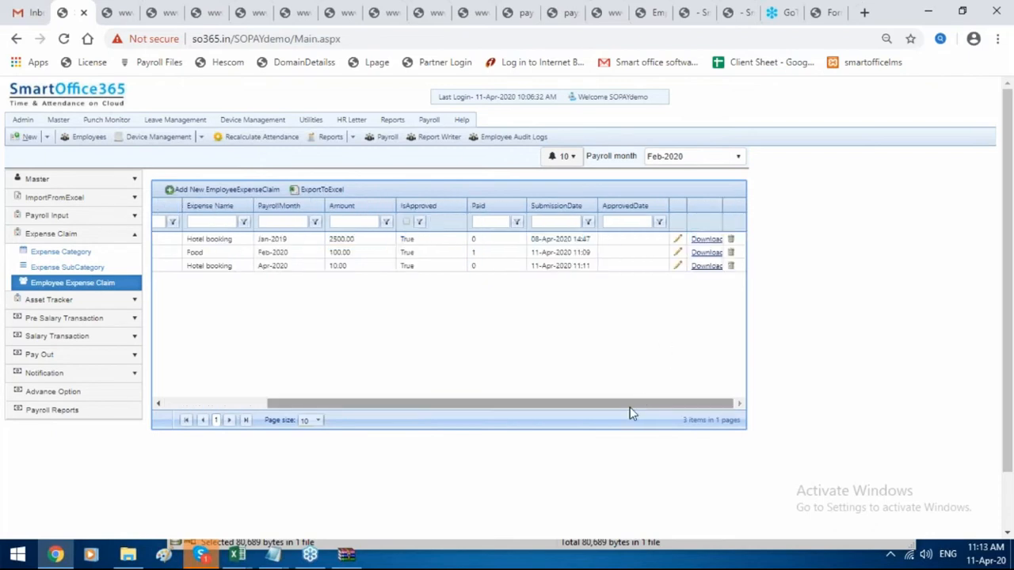
left_click(677, 266)
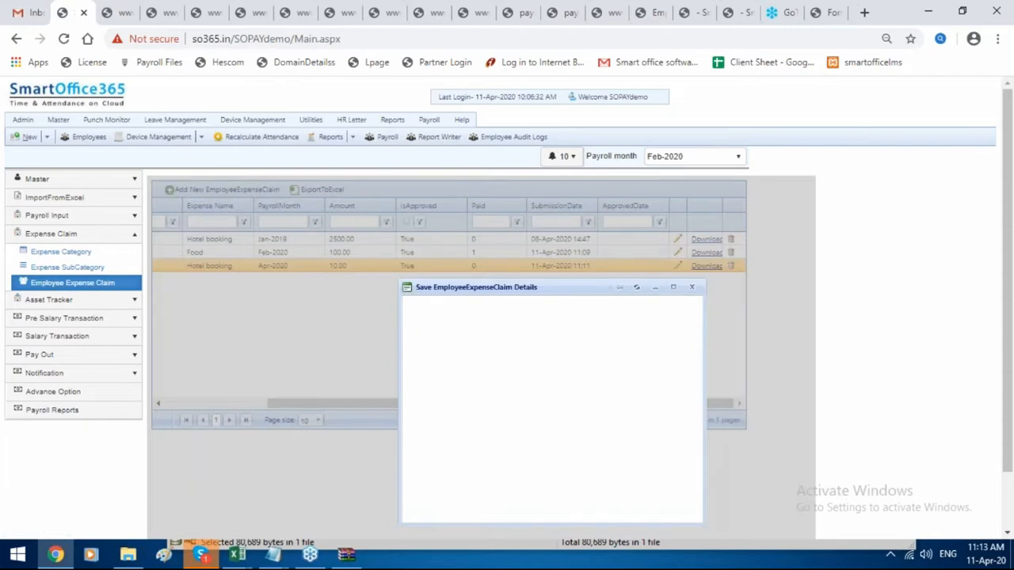
scroll(652, 324, "down", 1)
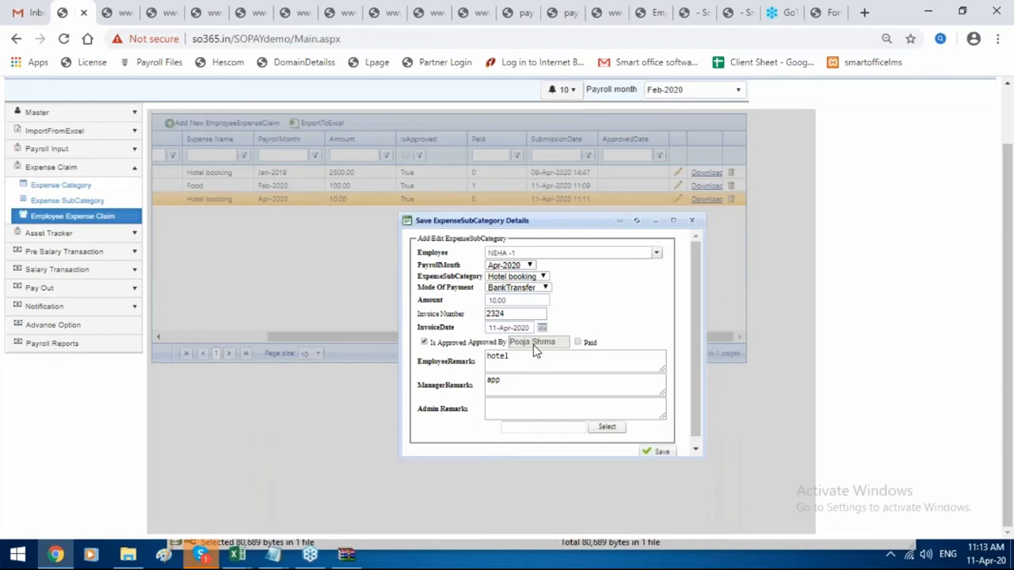
left_click(691, 221)
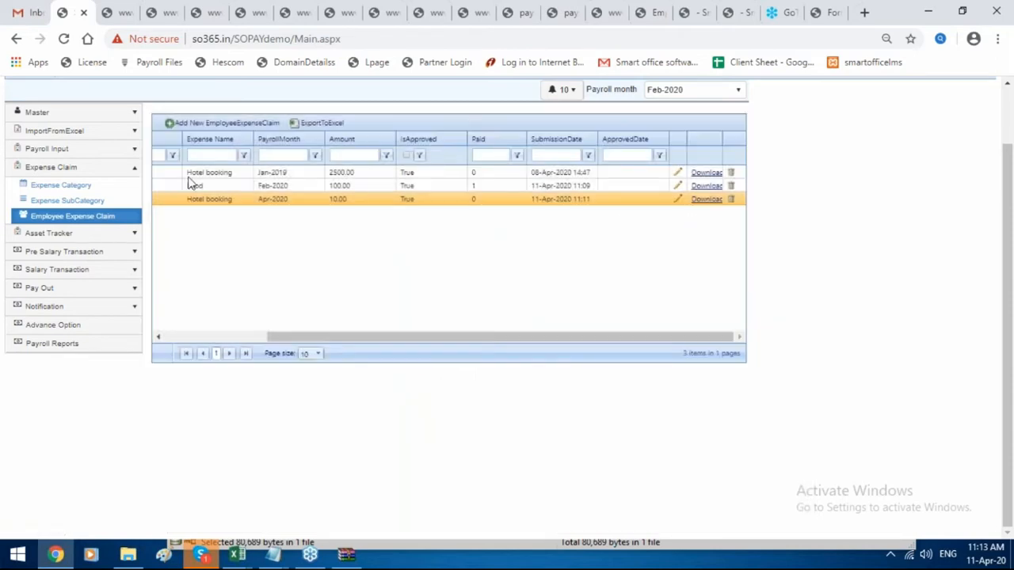
left_click(119, 290)
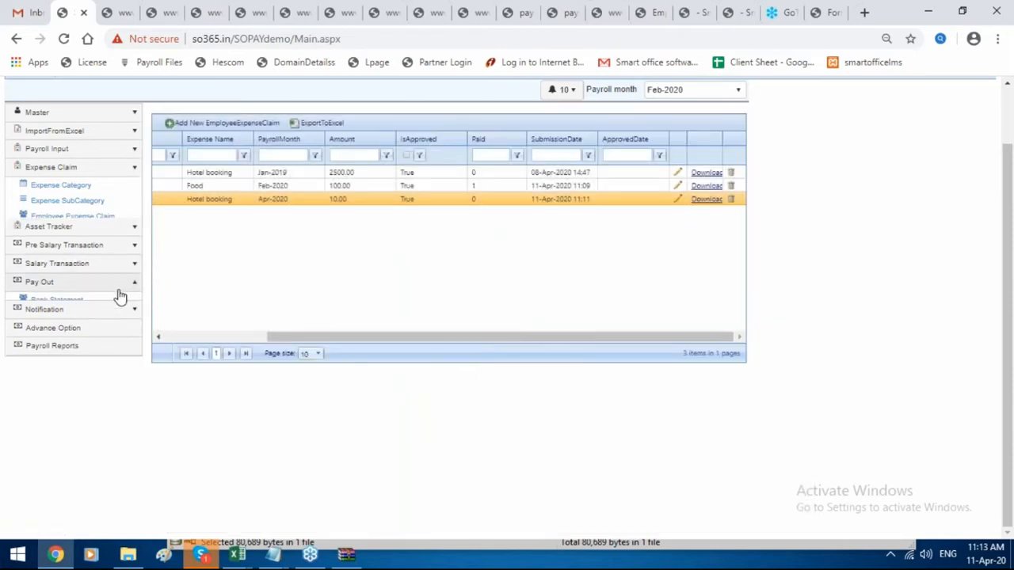
left_click(111, 228)
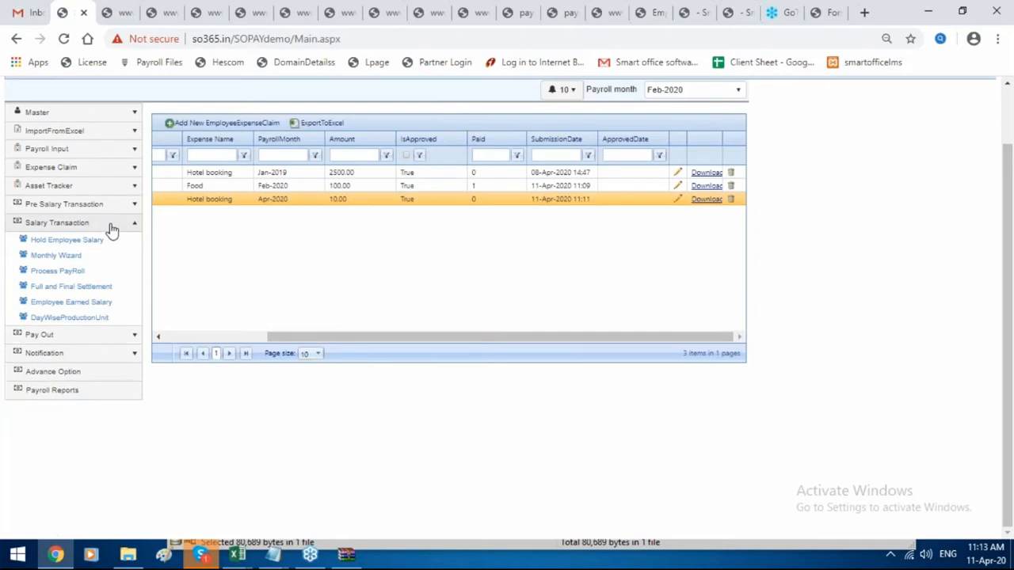
Quick-process the Feb-2020 payroll filtered to exact employee code 1003.
left_click(89, 273)
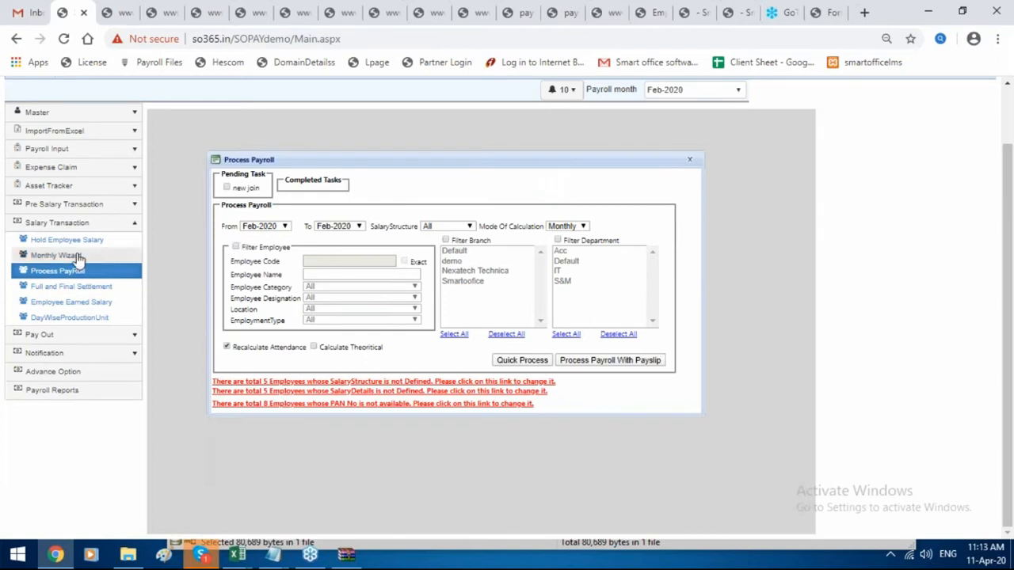
left_click(235, 248)
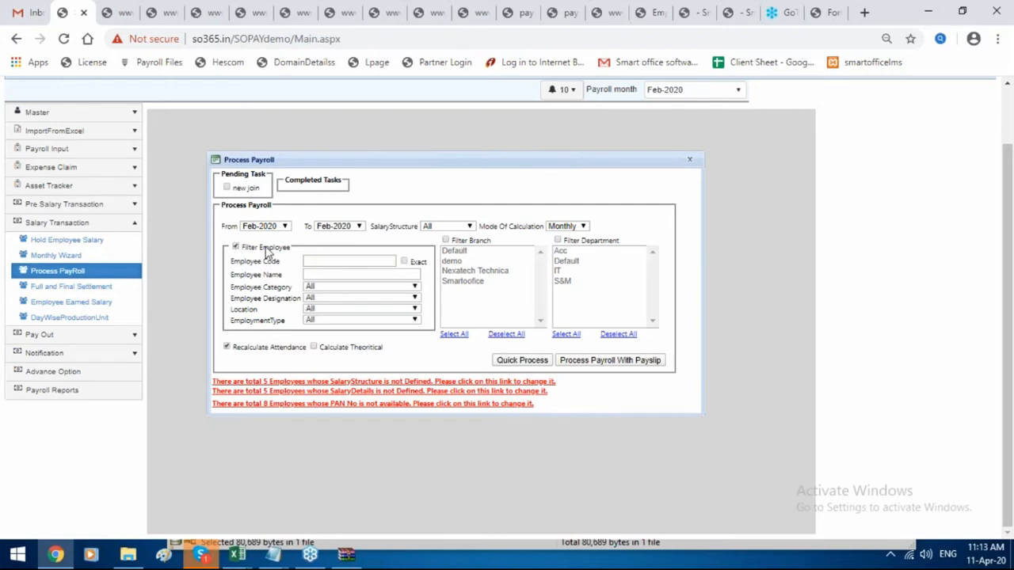
left_click(327, 261)
type("100")
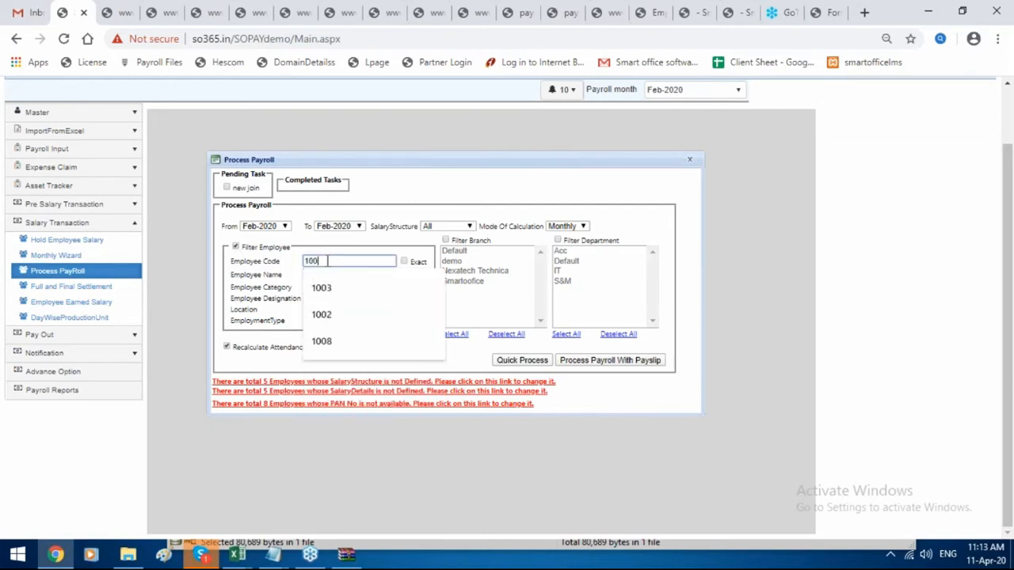
type("3")
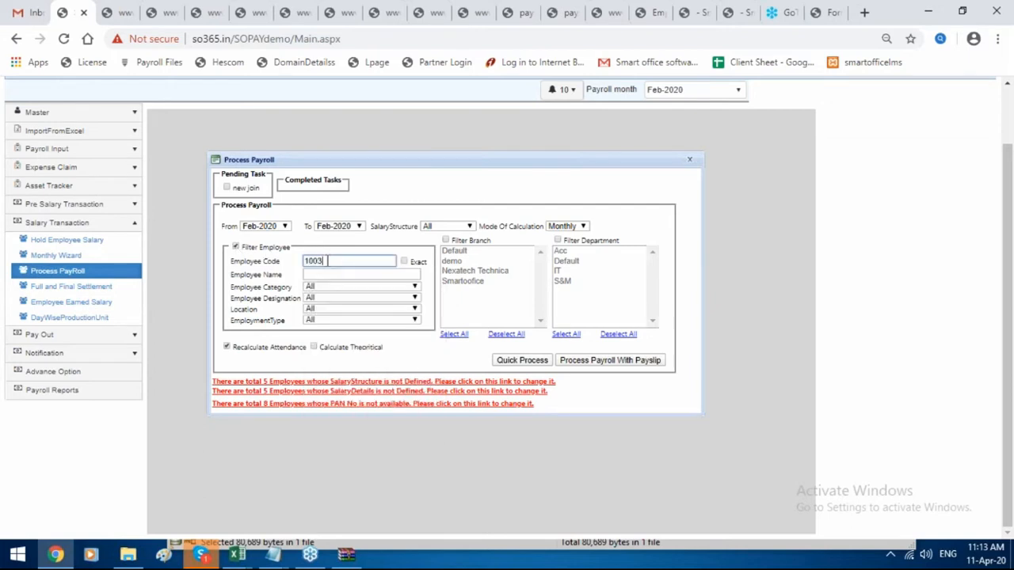
left_click(404, 262)
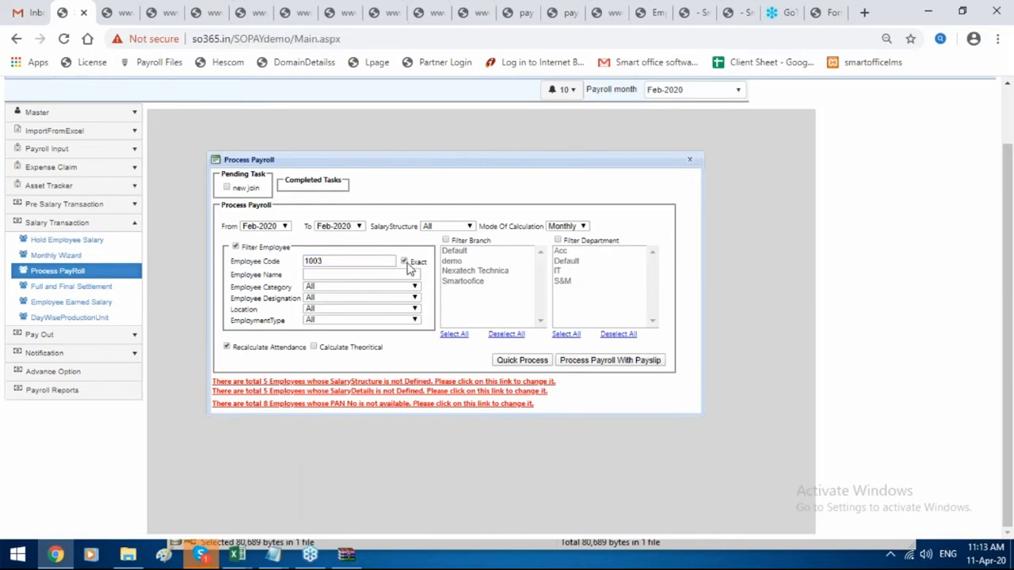
left_click(523, 363)
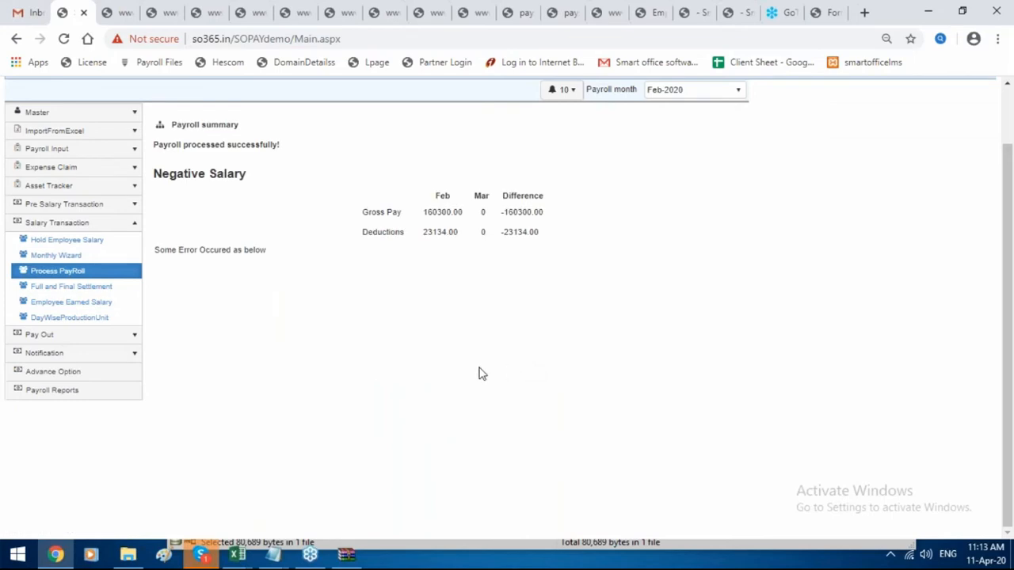
Open Employee Earned Salary and sort by NetAmount, showing 1003 at 77,023.00.
left_click(117, 304)
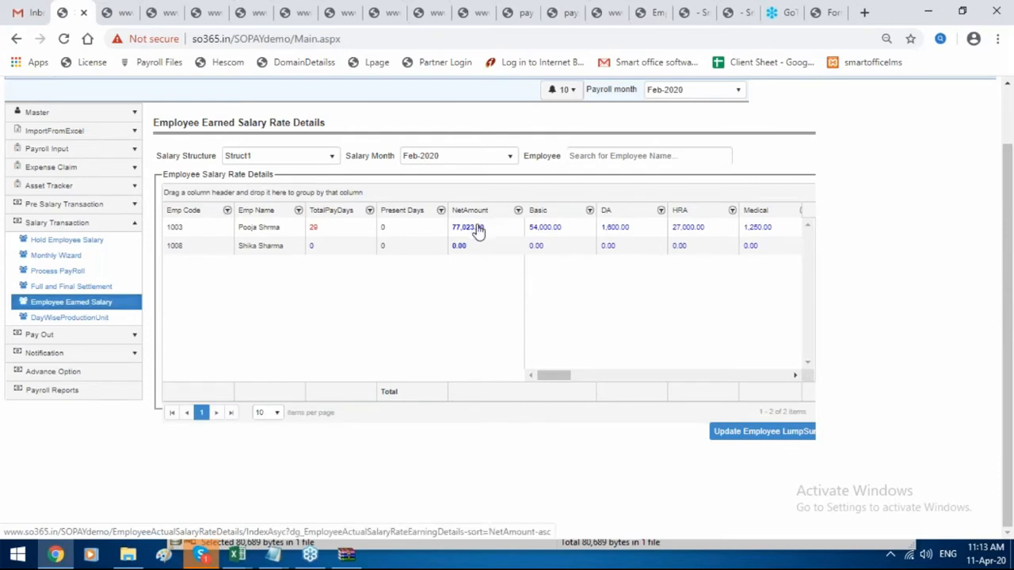
left_click(472, 228)
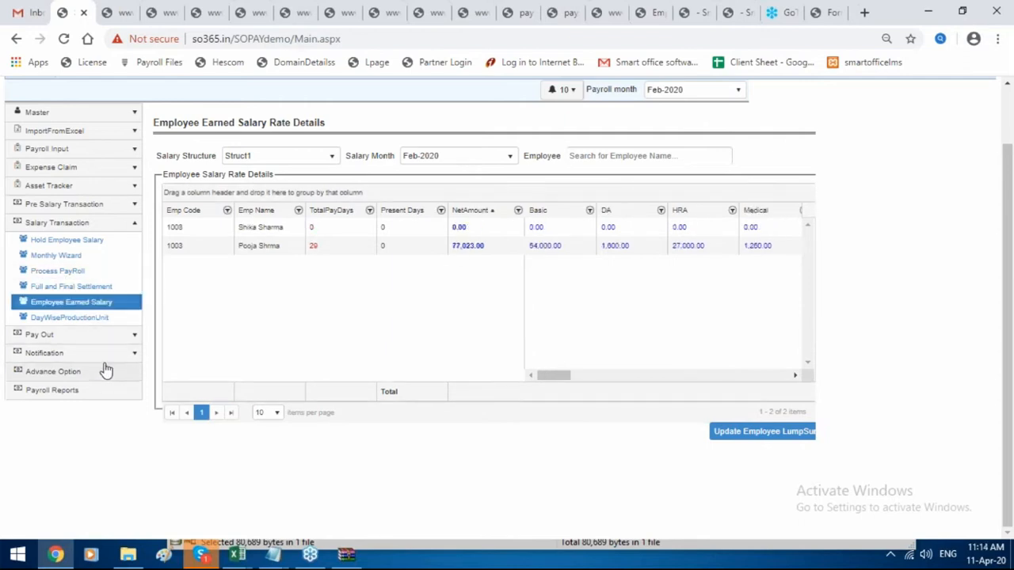
left_click(109, 337)
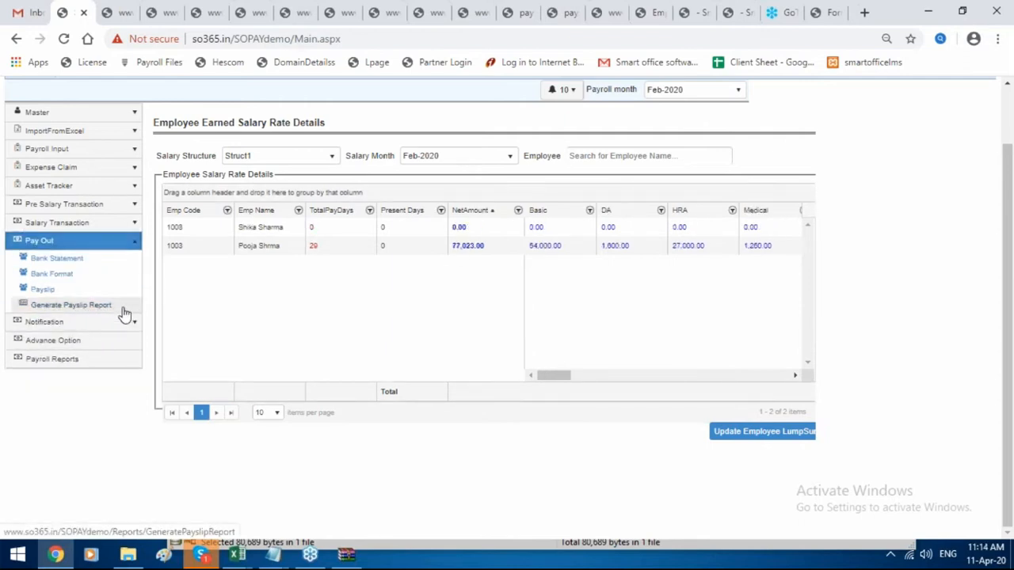
Generate the Feb-2020 payslip for exact employee code 1003 and download its PDF.
left_click(123, 309)
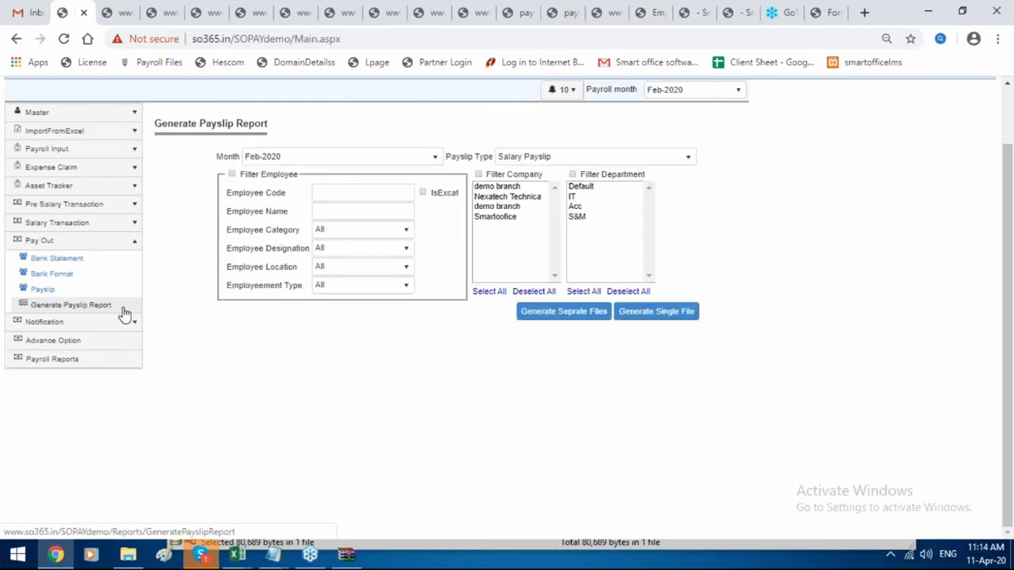
left_click(231, 174)
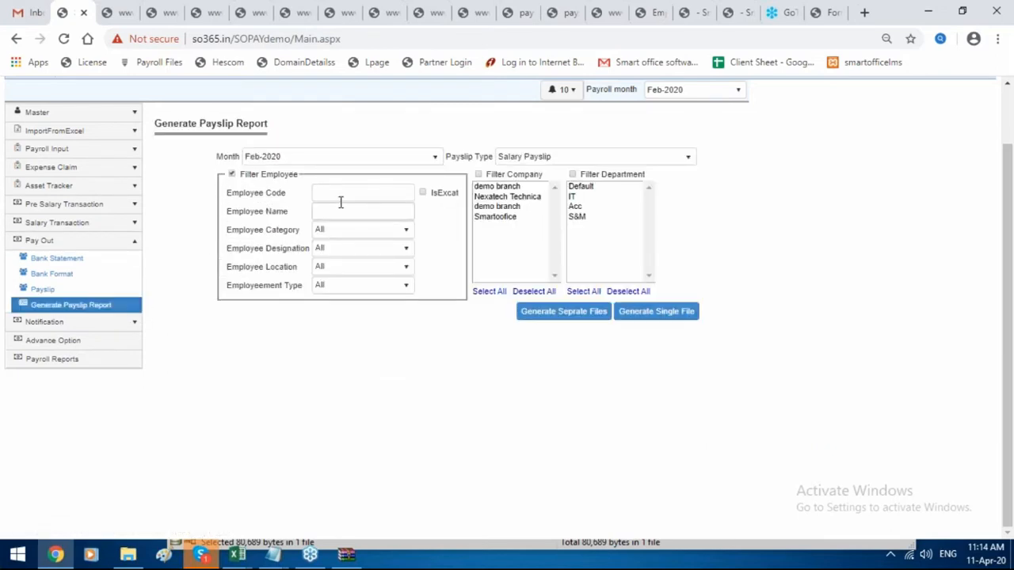
left_click(341, 196)
type("1003")
left_click(423, 194)
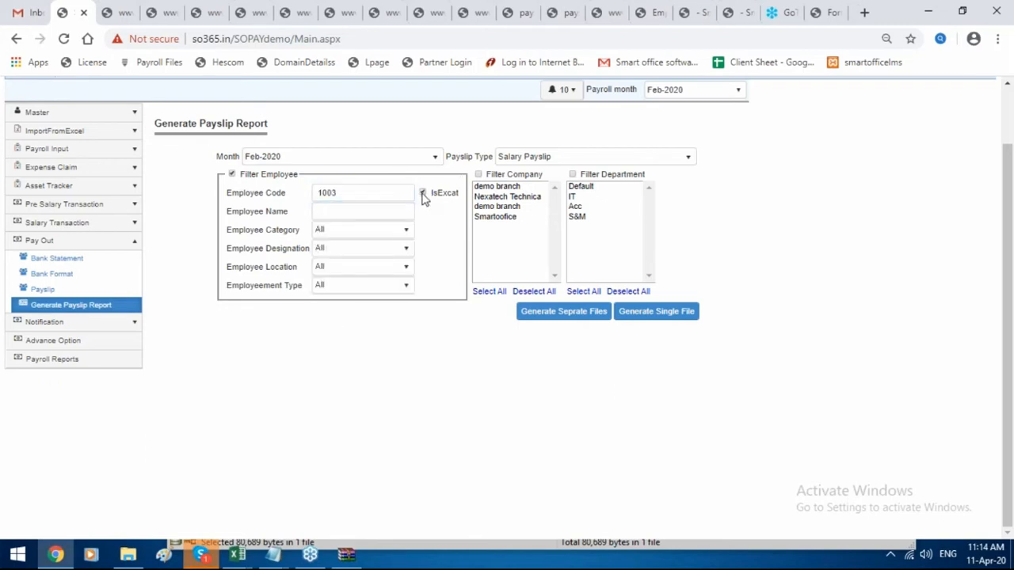
left_click(554, 317)
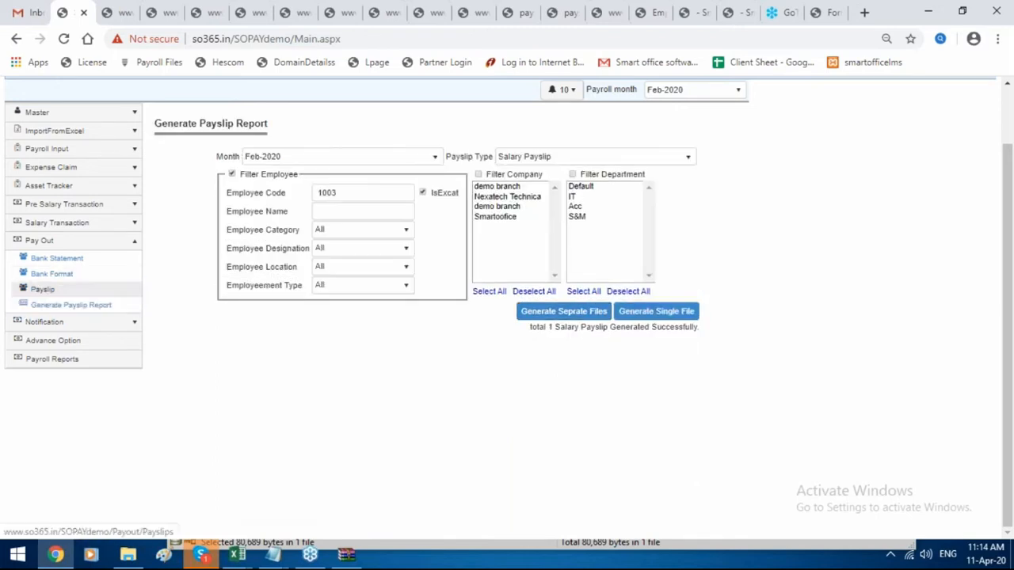
left_click(42, 289)
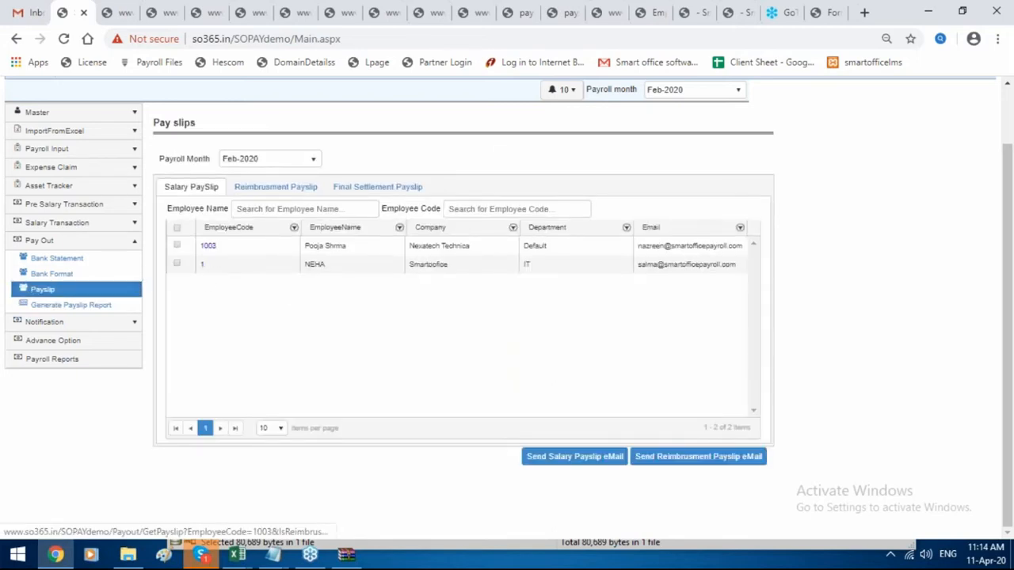
left_click(208, 245)
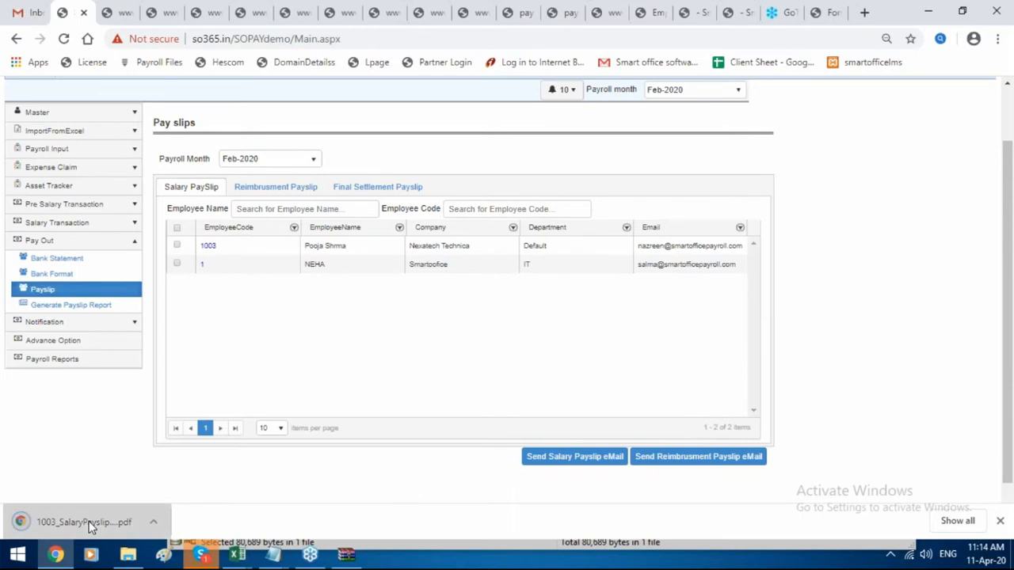
Open 1003_SalaryPayslip_Feb2020.pdf, highlight the 100.00 Expense Claim, and return to the pay slips list.
left_click(88, 523)
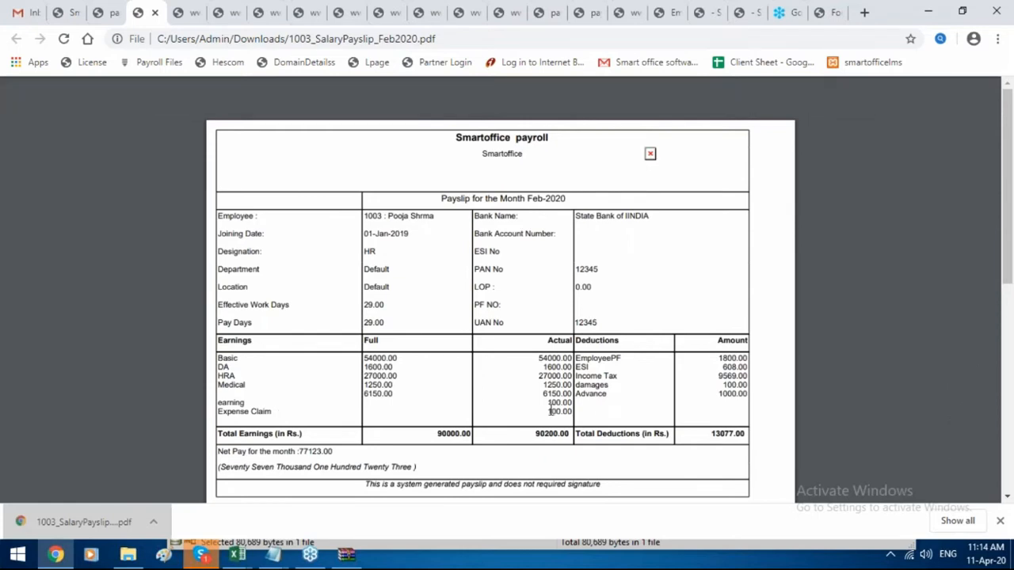
left_click_drag(548, 411, 570, 411)
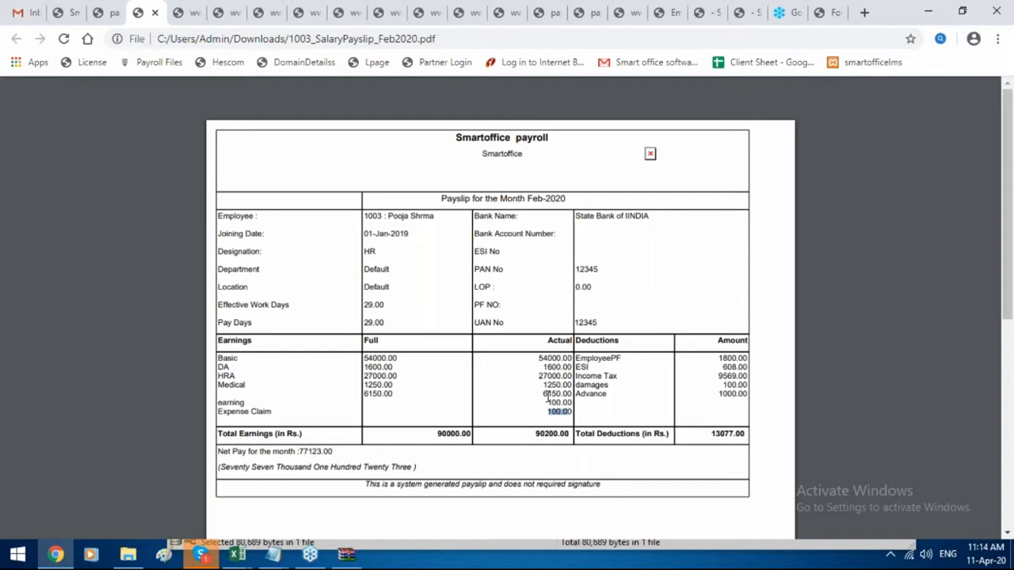
left_click(67, 12)
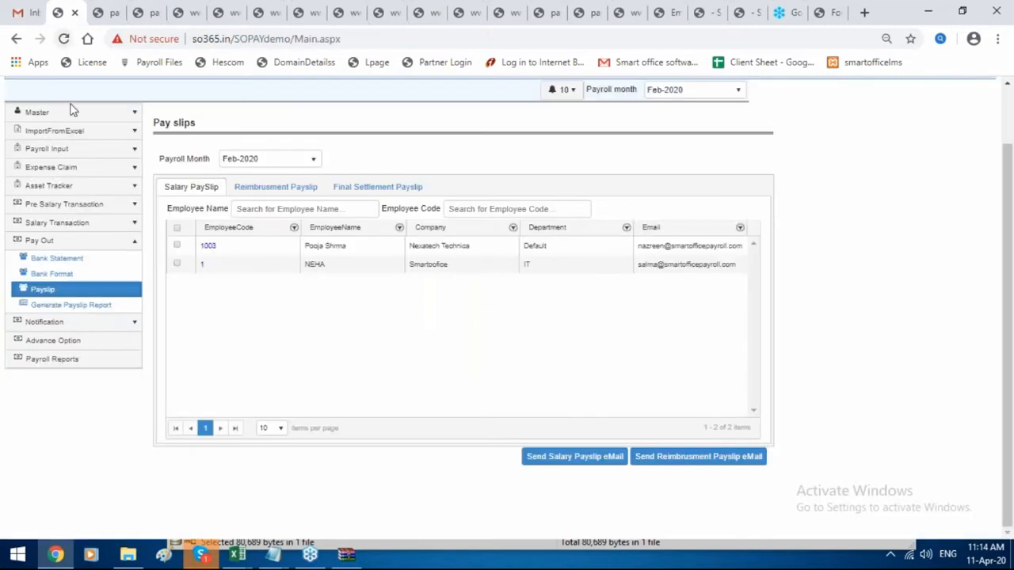
Browse the Asset Group and Asset Type lists, opening and closing a new asset type form unsaved.
left_click(57, 190)
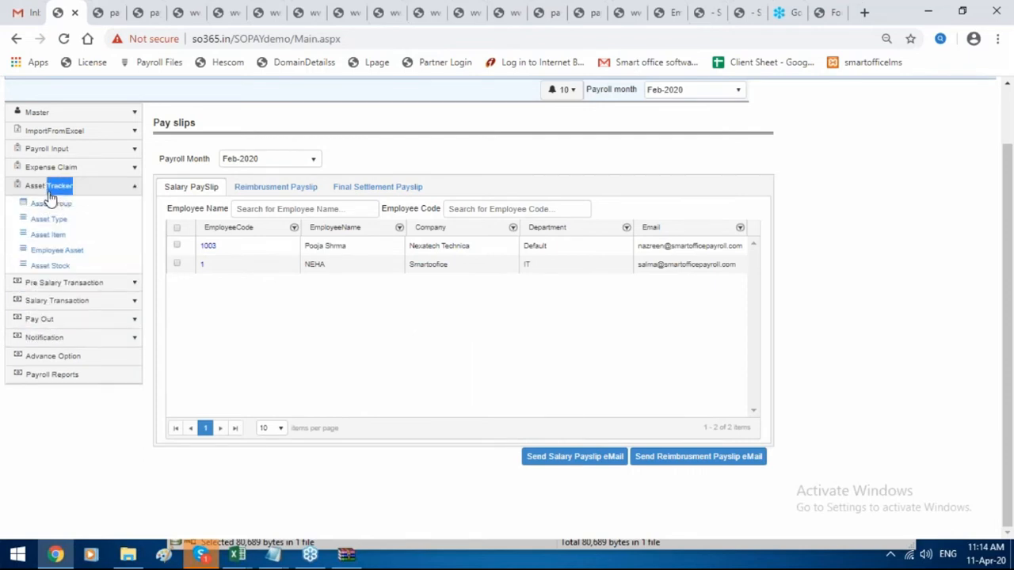
left_click(70, 283)
left_click(111, 190)
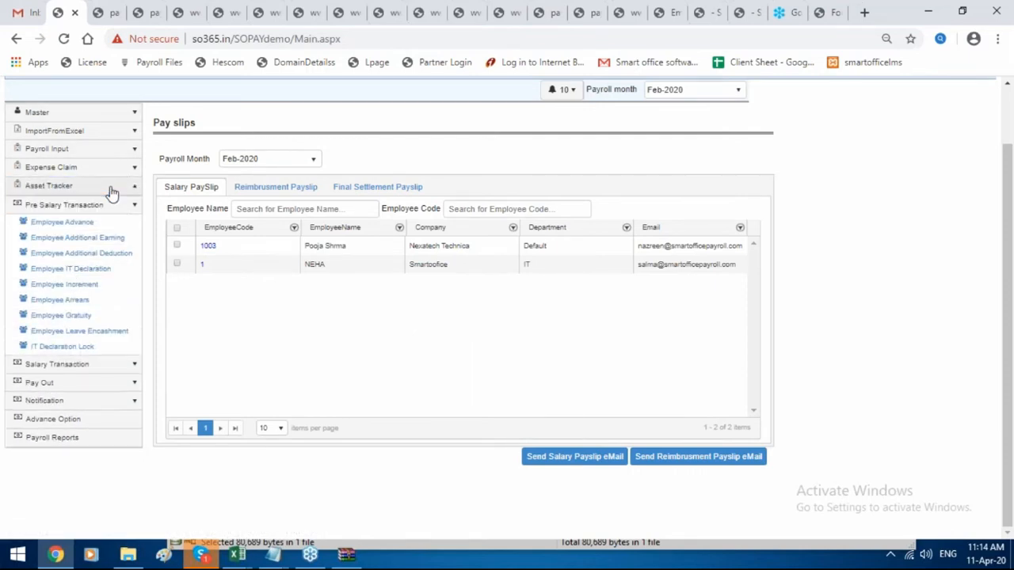
left_click(92, 208)
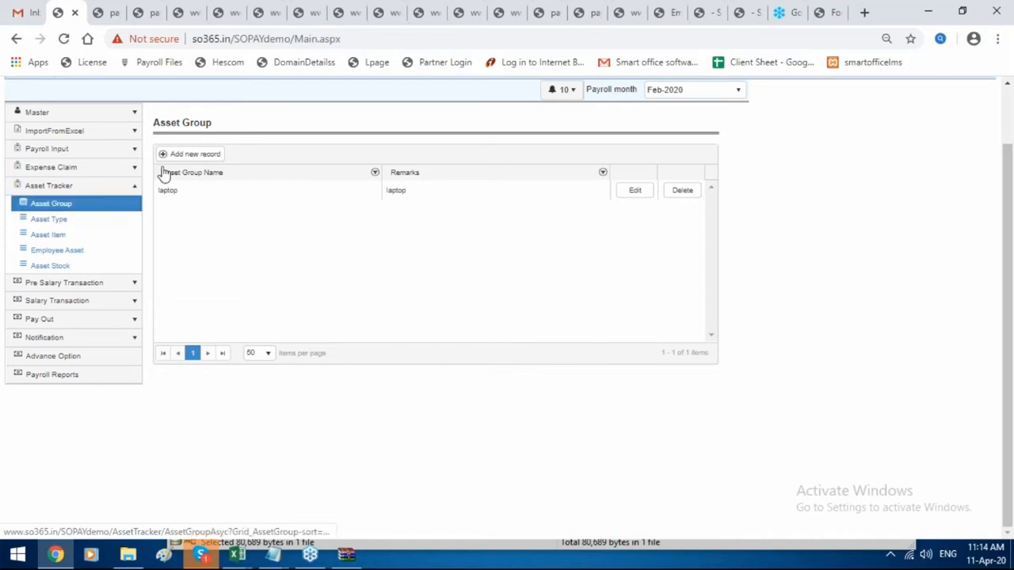
left_click(48, 219)
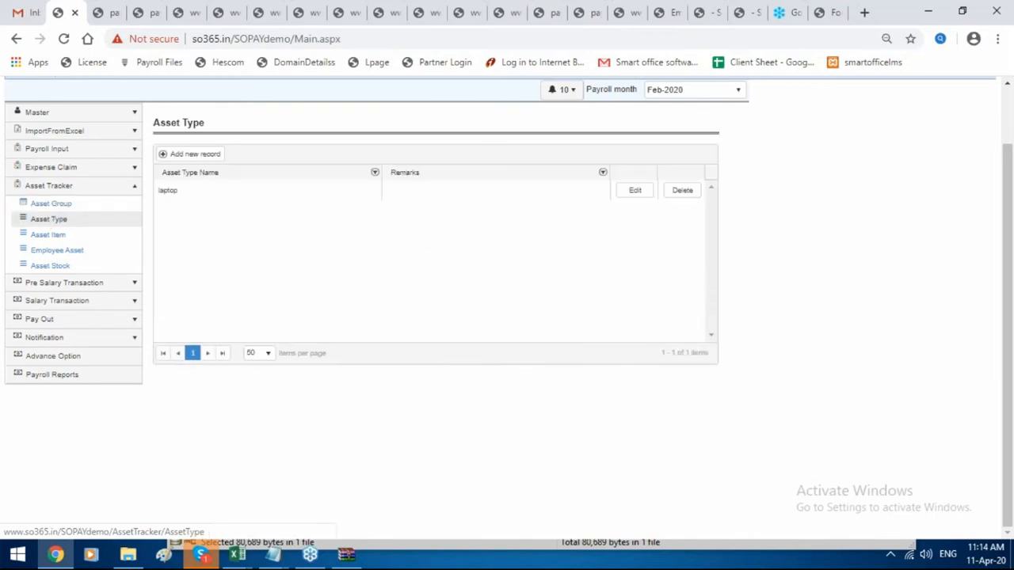
left_click(187, 157)
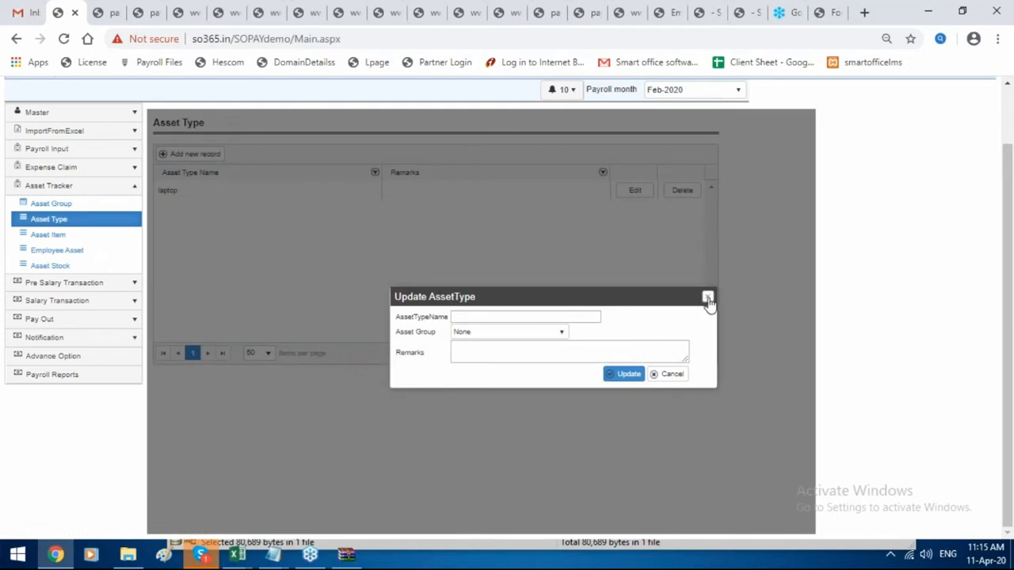
left_click(707, 299)
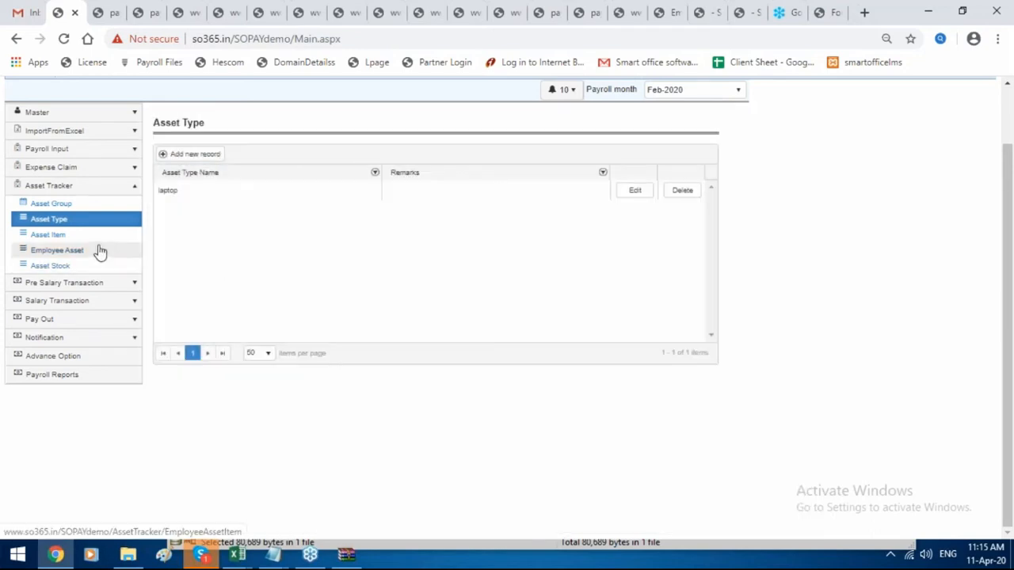
Review asset items, employee-issued assets and the Asset Stock summary showing the laptop fully allotted.
left_click(98, 235)
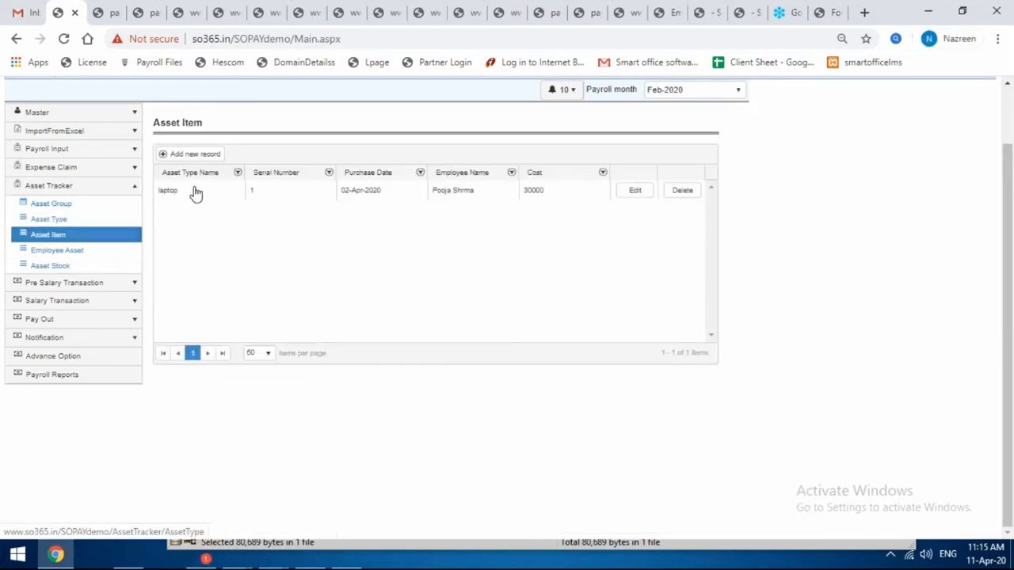
left_click(111, 250)
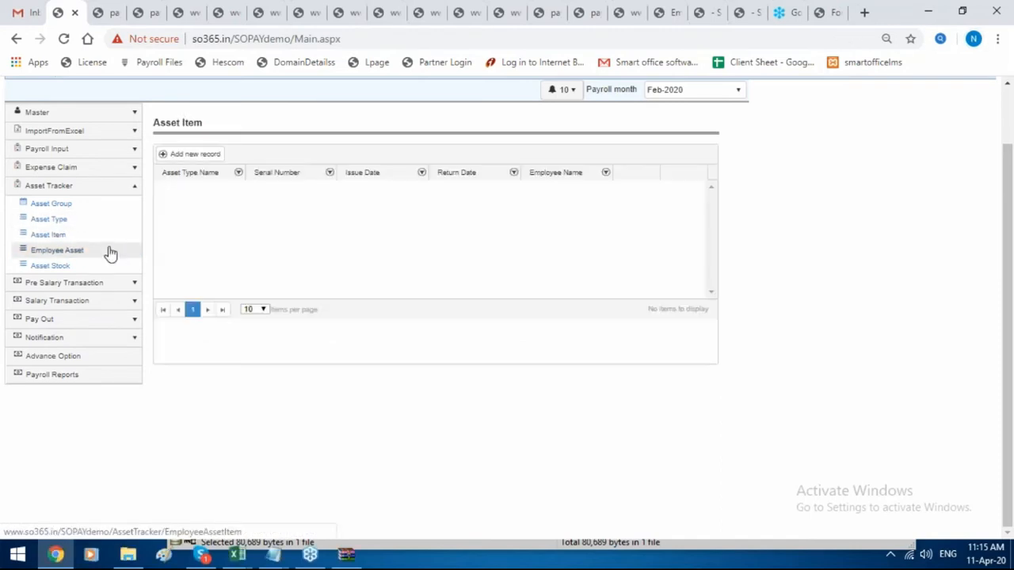
left_click(191, 154)
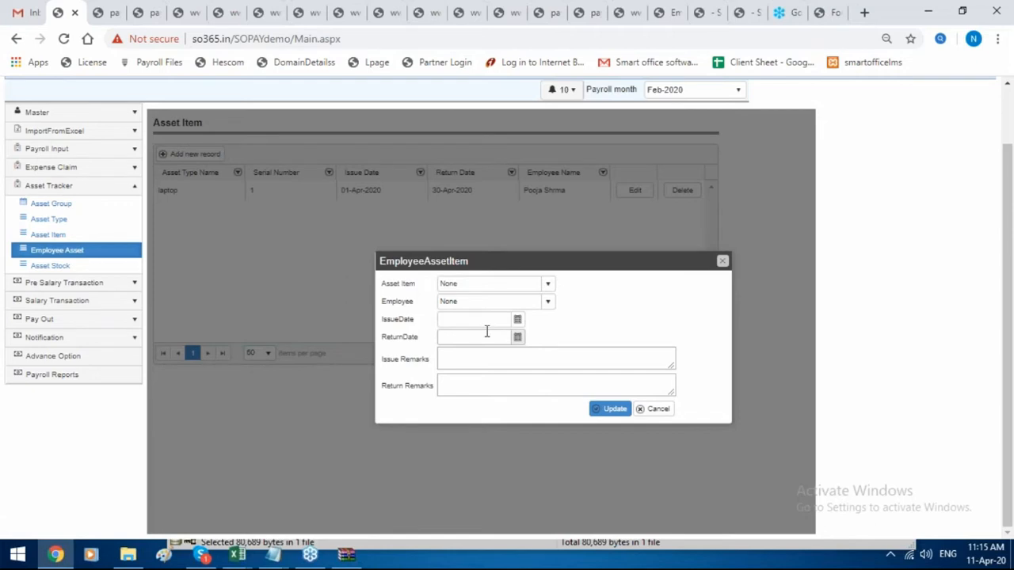
left_click(722, 262)
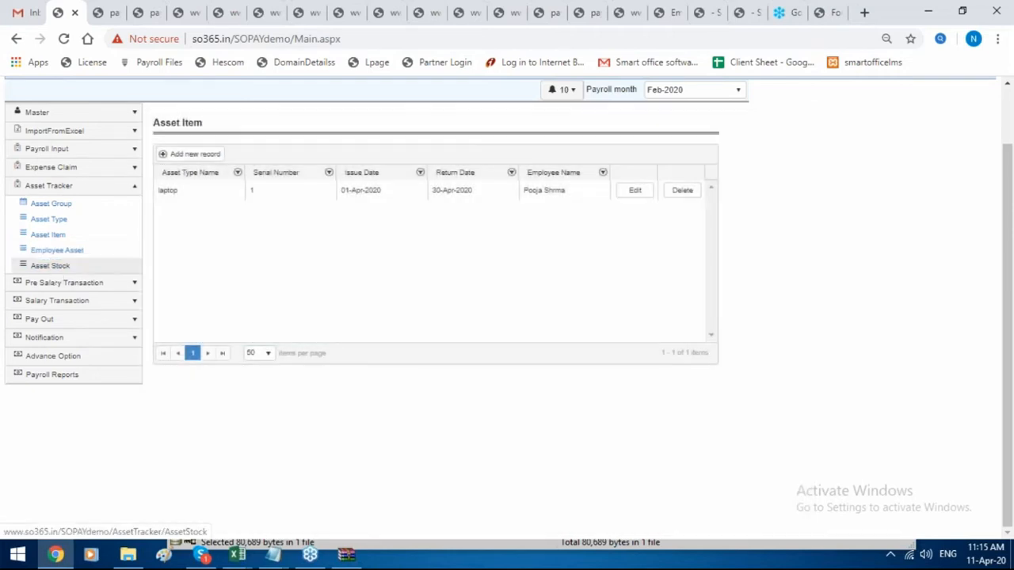
left_click(50, 265)
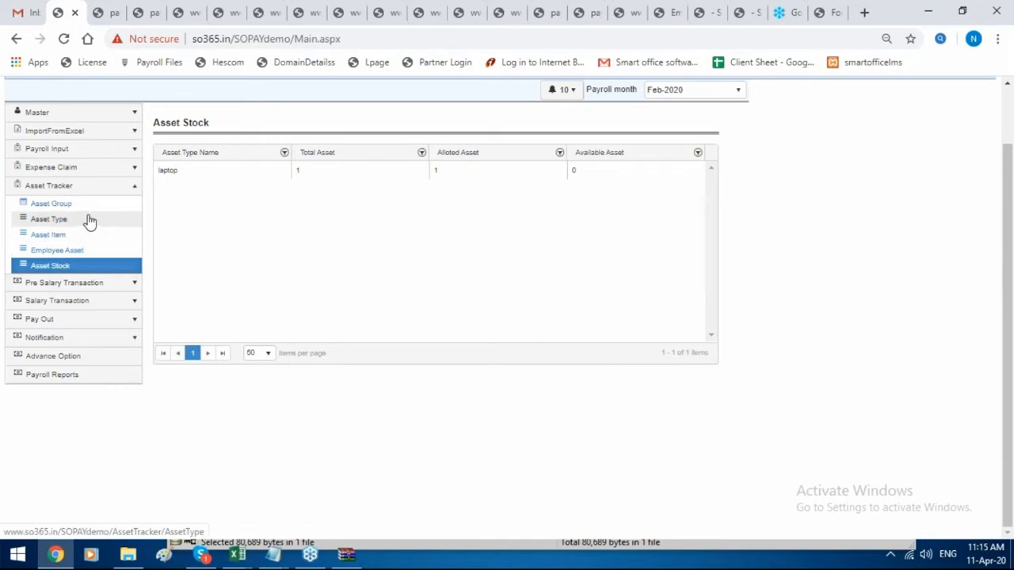
left_click(88, 173)
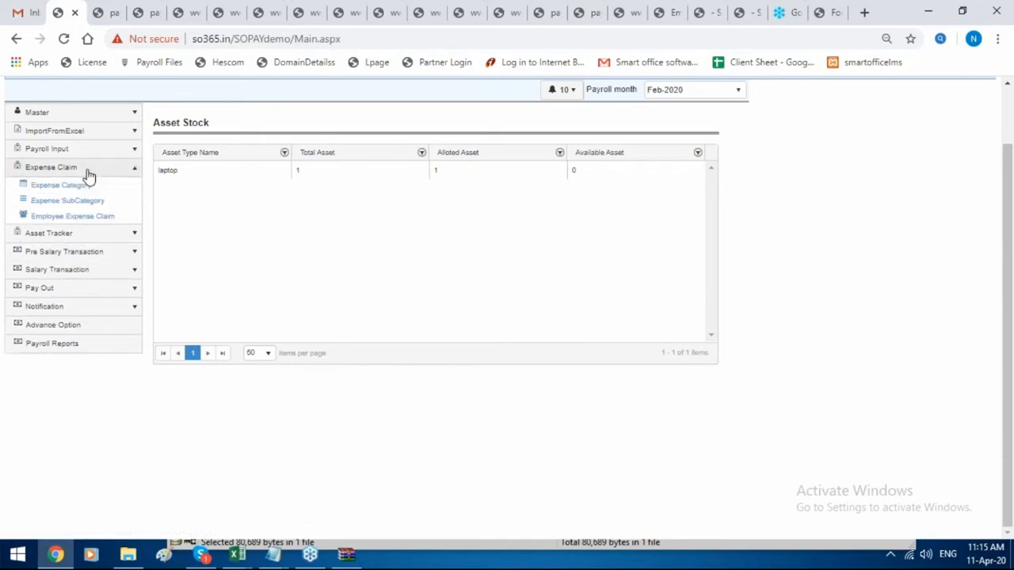
left_click(99, 254)
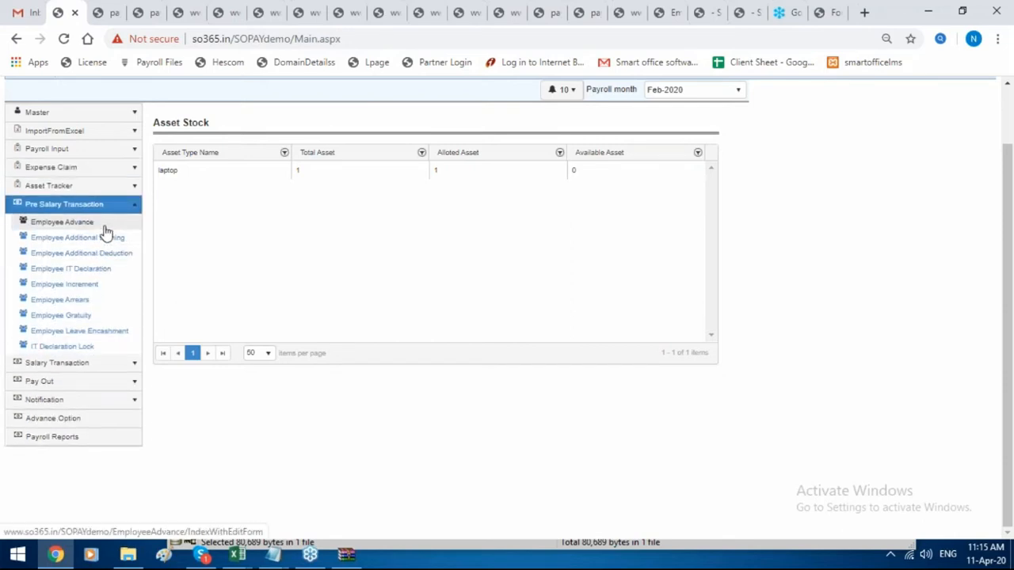
Open the monthly installment schedule for the first employee advance.
left_click(103, 222)
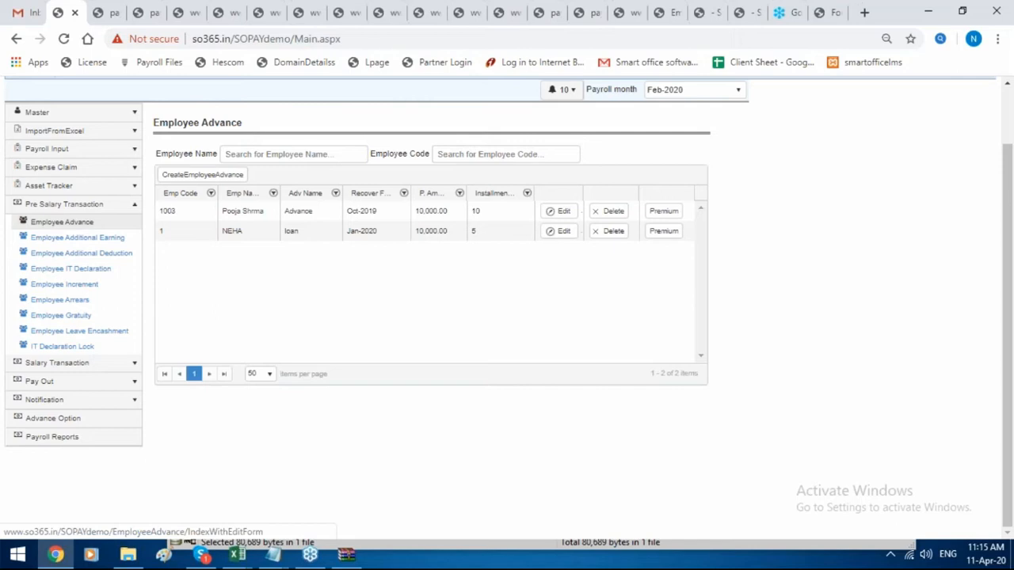
left_click(62, 222)
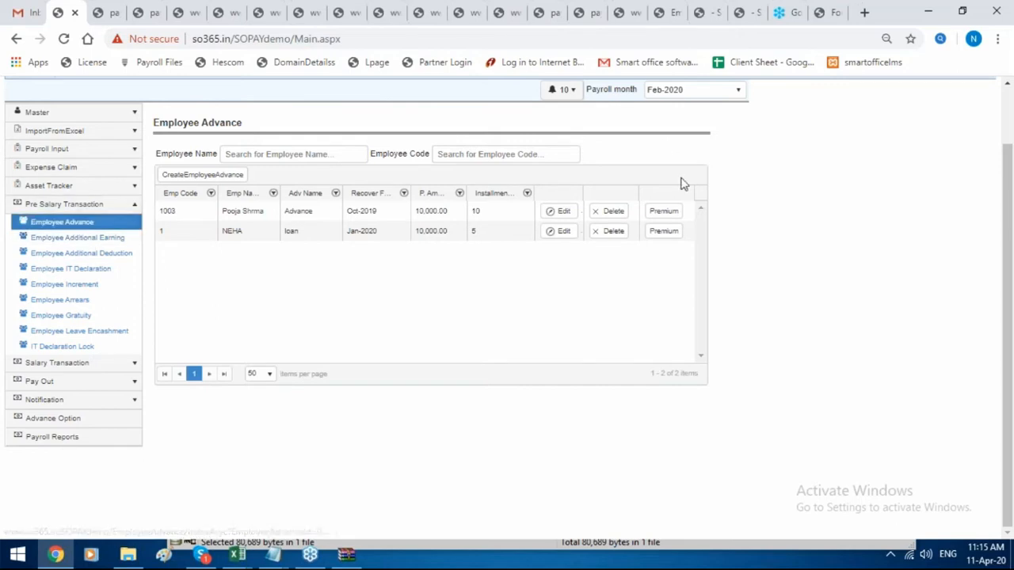
left_click(664, 211)
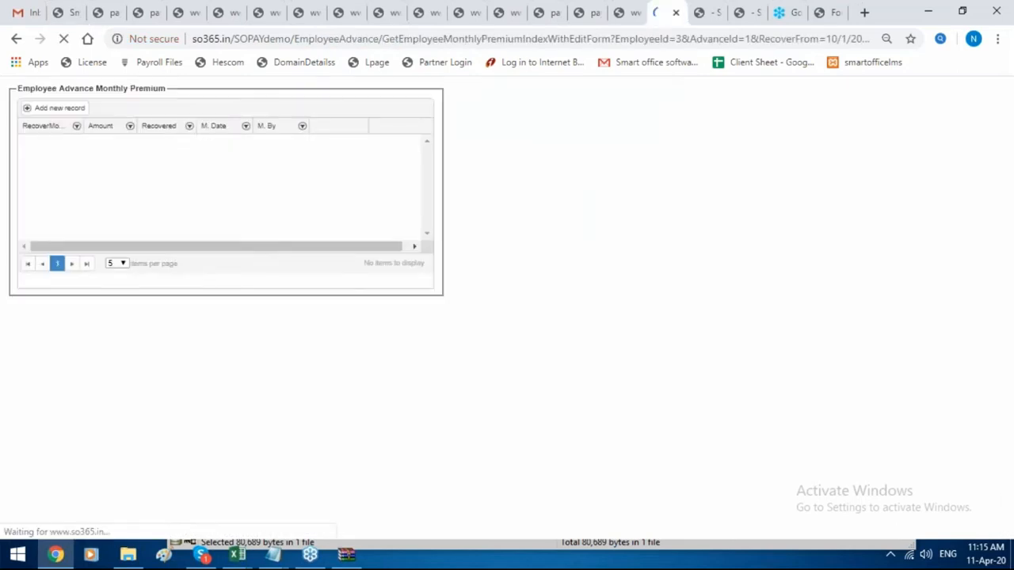
scroll(117, 208, "down", 2)
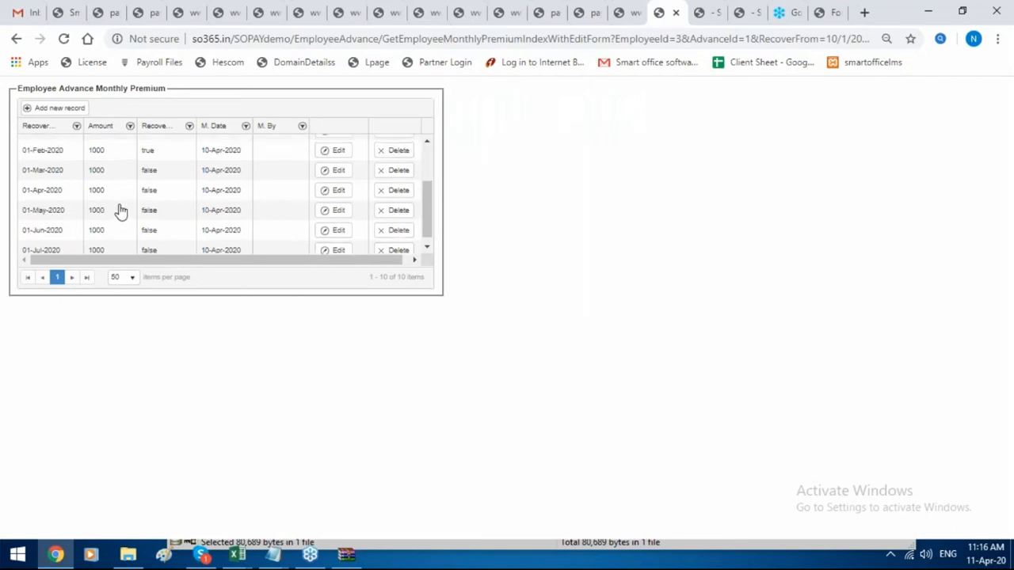
scroll(119, 209, "up", 2)
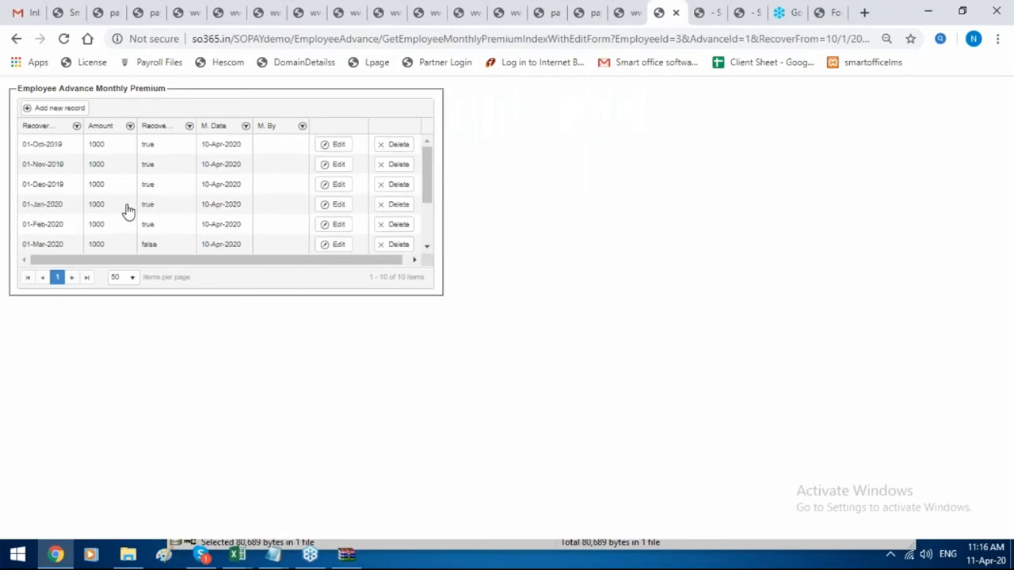
Set the Oct-2019 installment amount to 0 with Adjust in New Month, and update it.
left_click(342, 147)
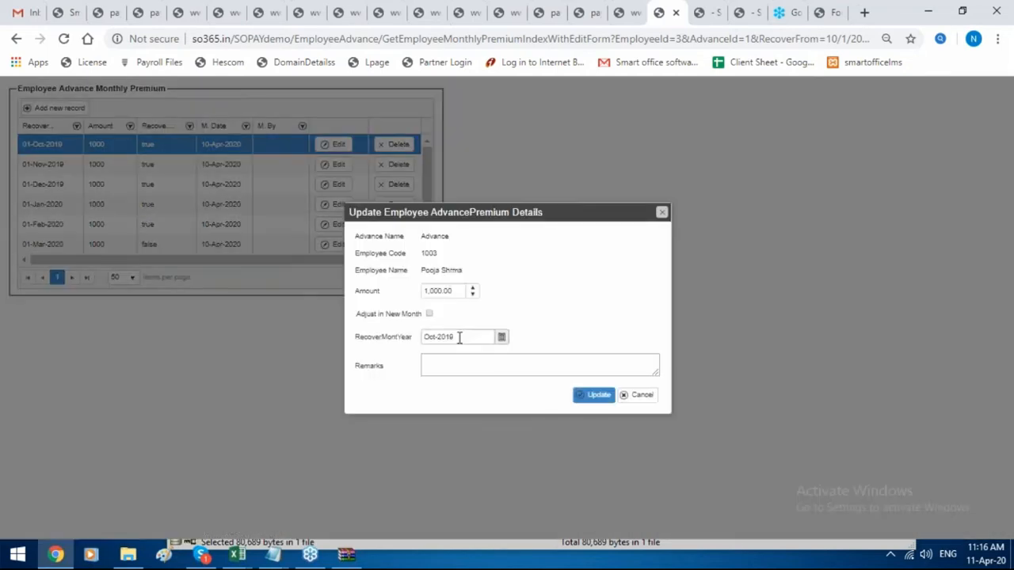
left_click_drag(454, 294, 435, 294)
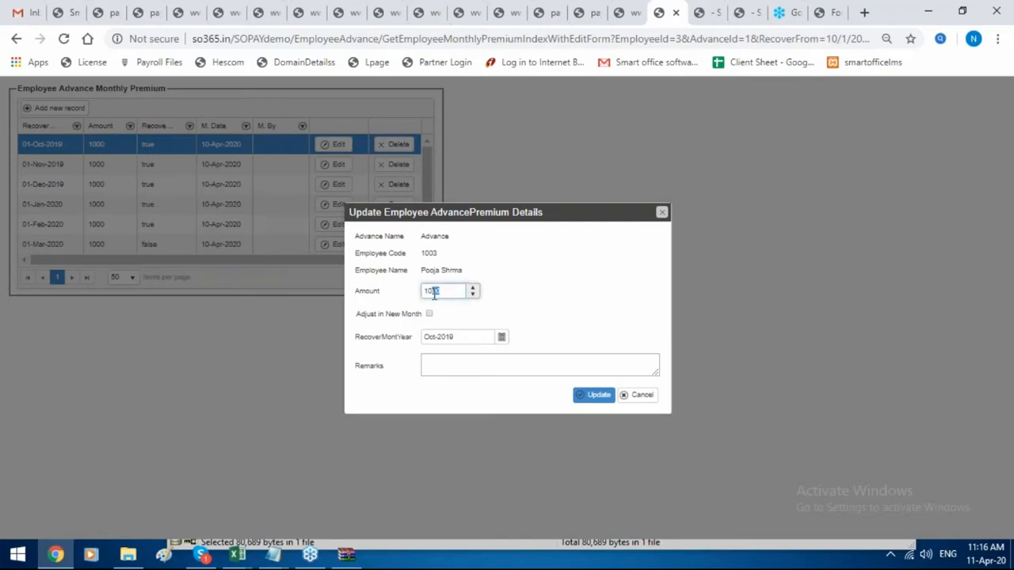
key("BackSpace")
type("0")
left_click(429, 315)
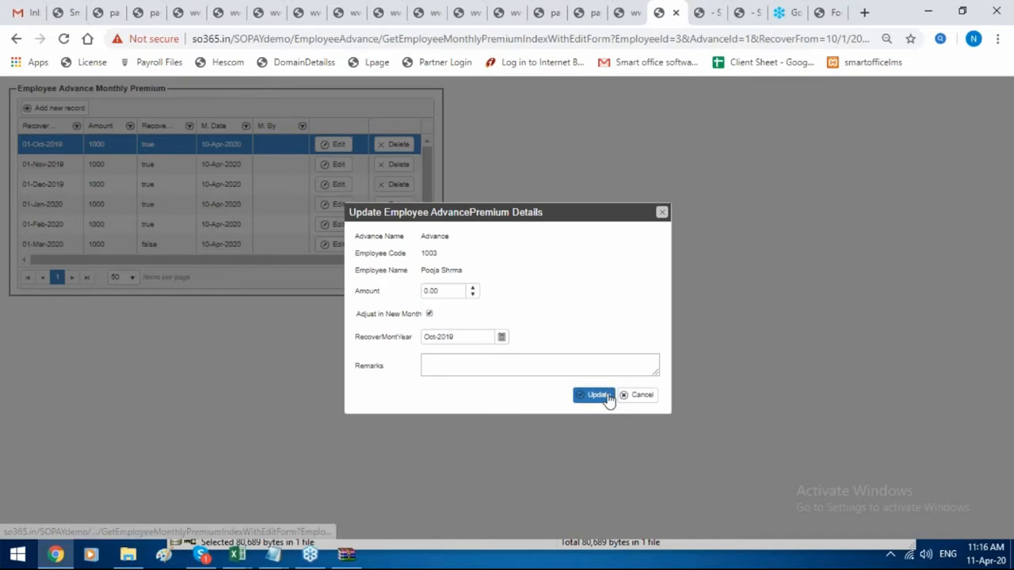
left_click(599, 395)
Return to the advance list and open the Allot Employee Additional Earning form.
scroll(263, 145, "down", 3)
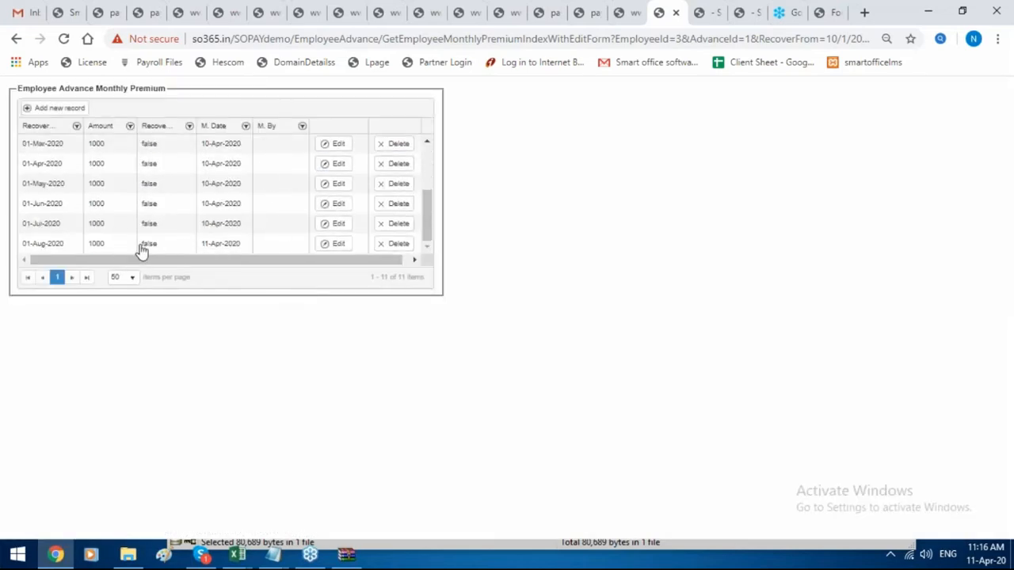
scroll(141, 249, "up", 3)
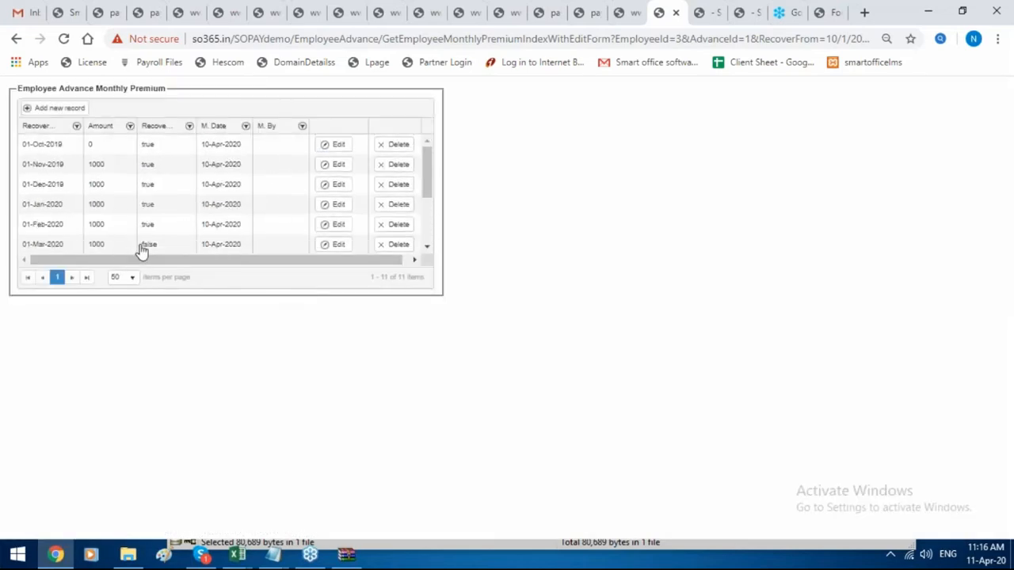
left_click(71, 11)
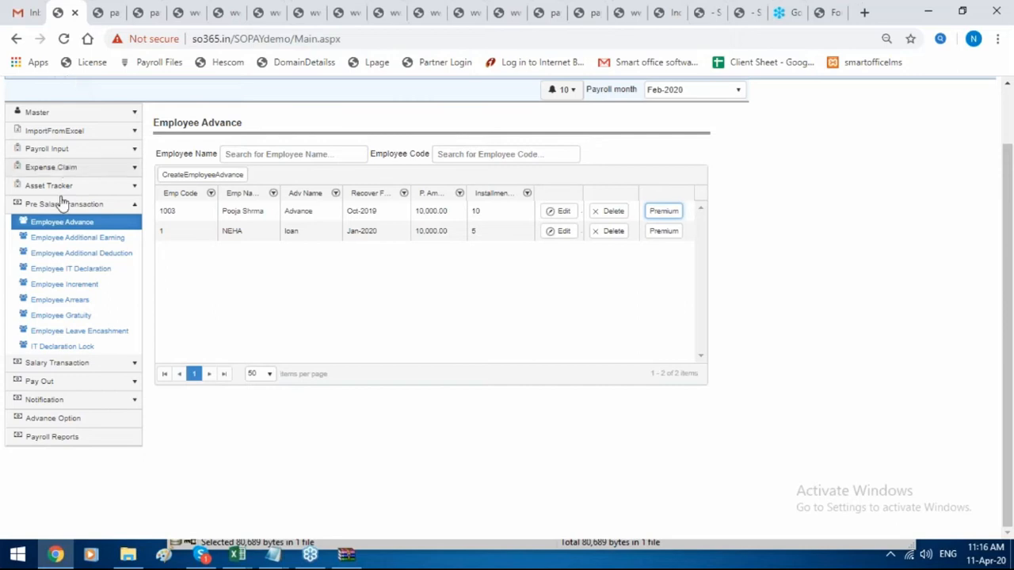
left_click(73, 239)
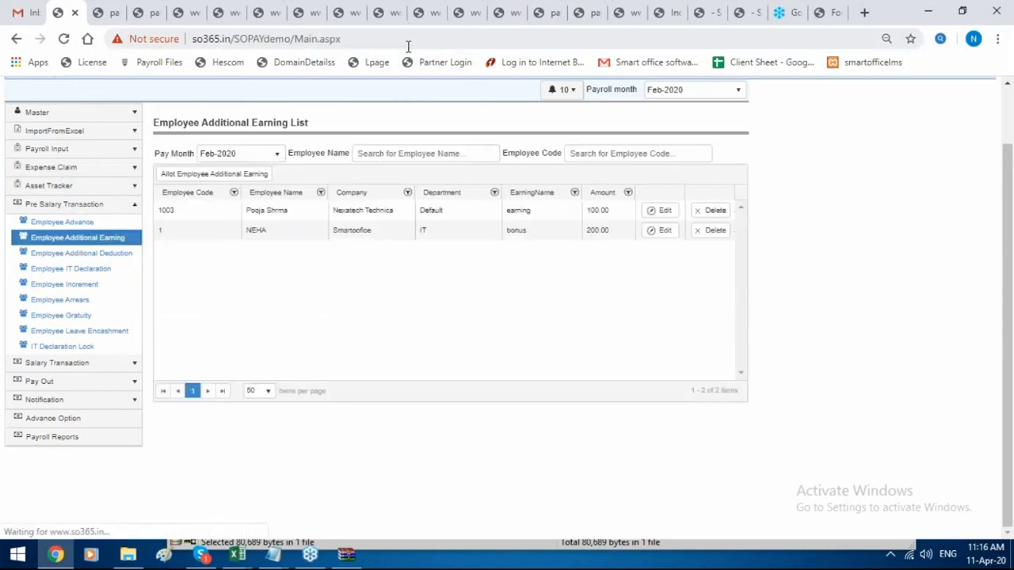
left_click(200, 174)
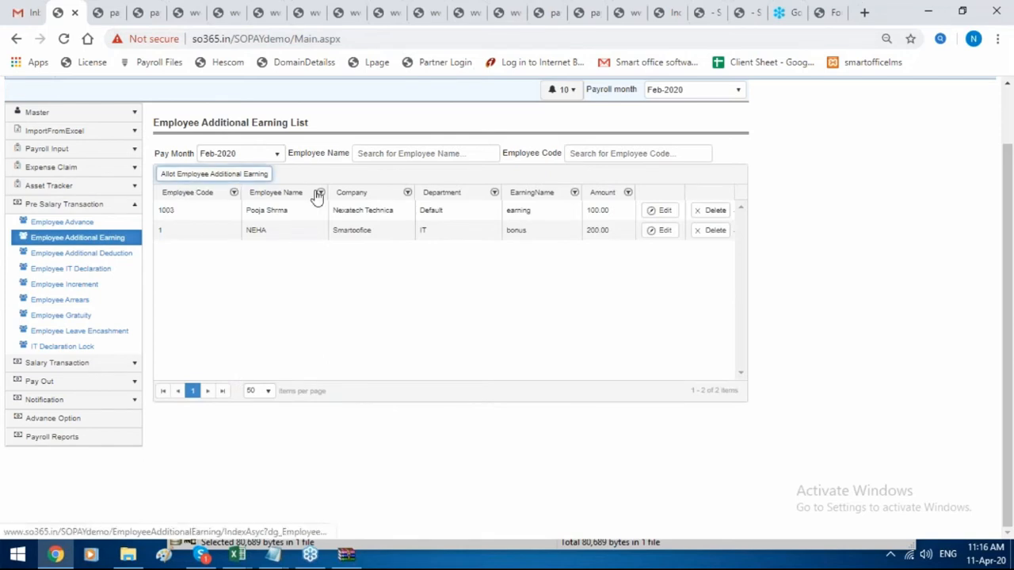
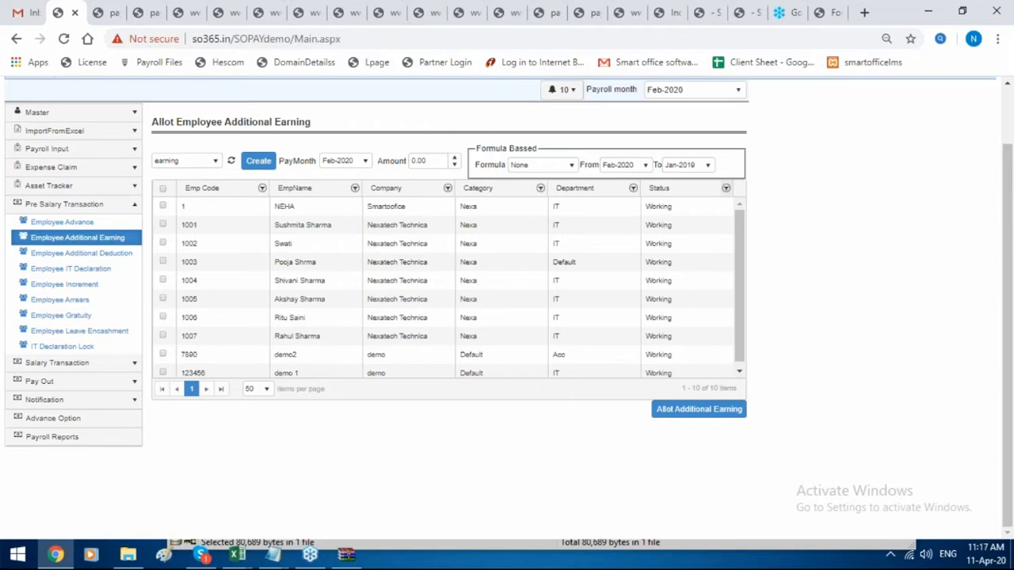
Apply a 2000 By Amount increment to employee 1003, then bring up the Employee Arrears list.
left_click(113, 288)
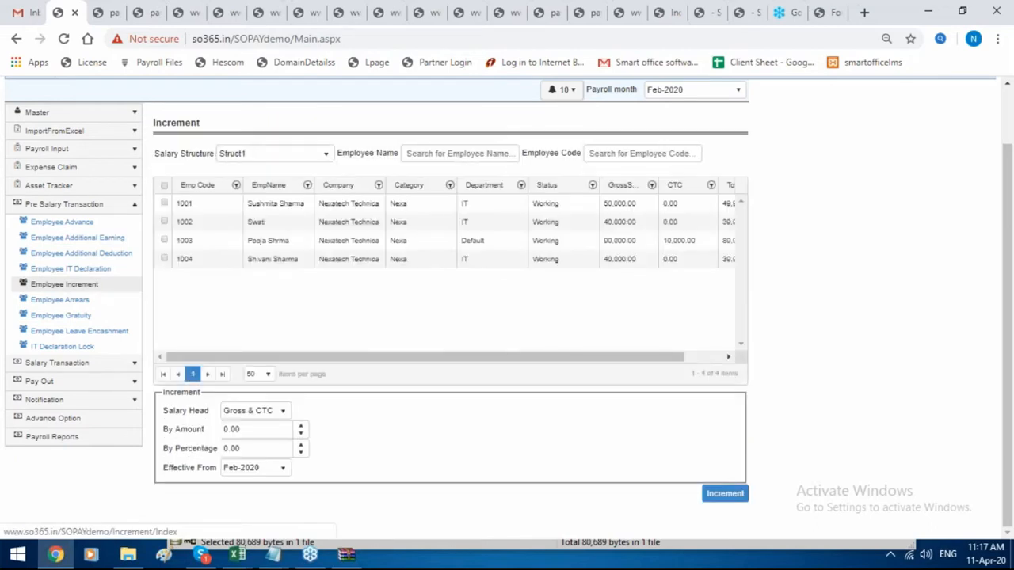
left_click(164, 240)
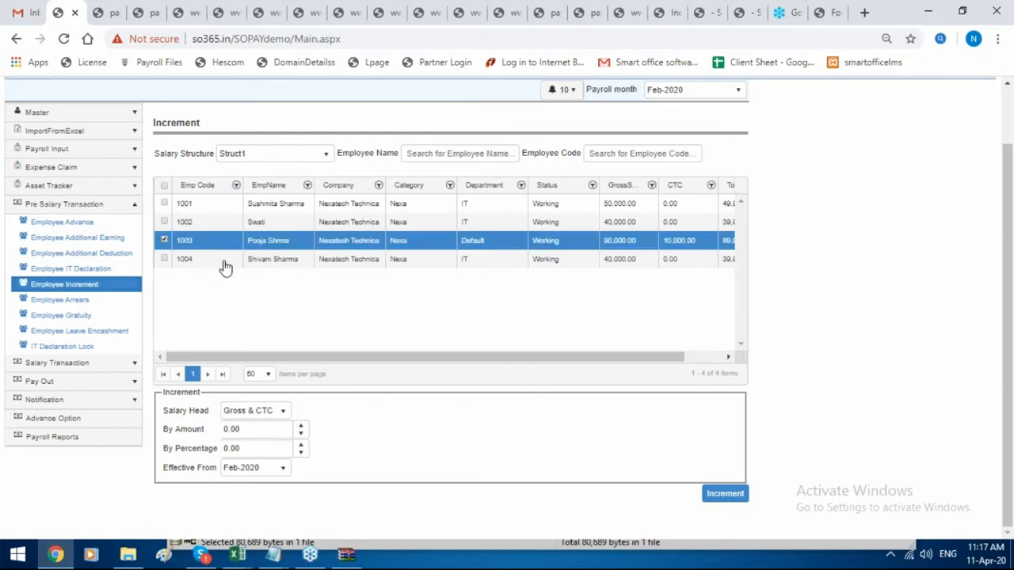
left_click(273, 428)
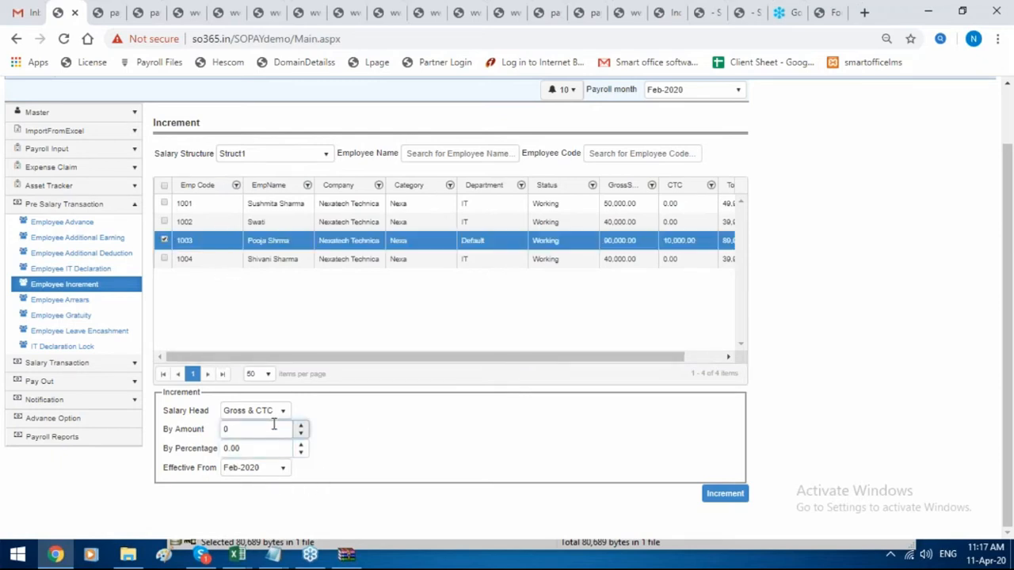
key("BackSpace")
type("2000")
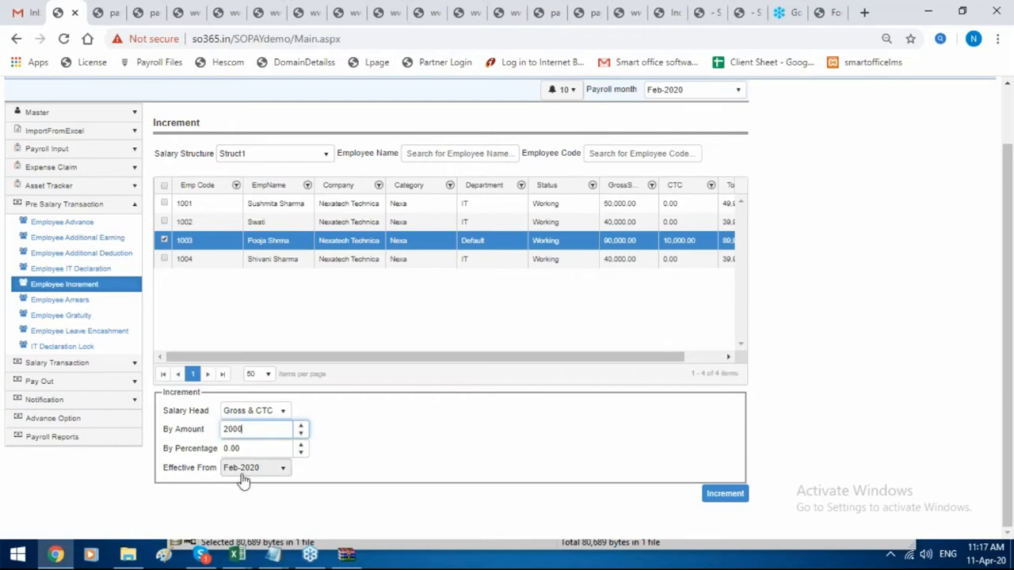
left_click(725, 495)
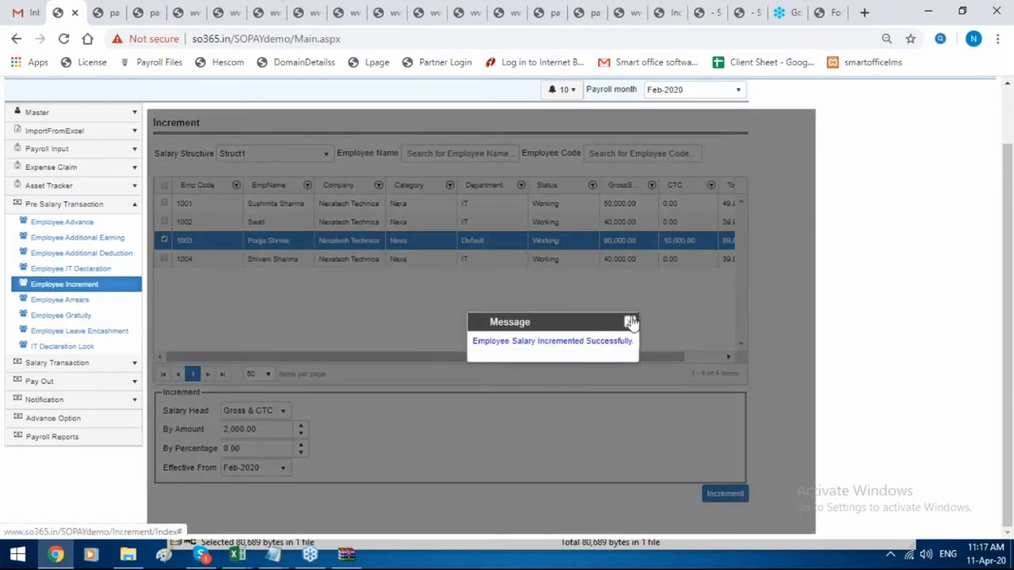
left_click(631, 322)
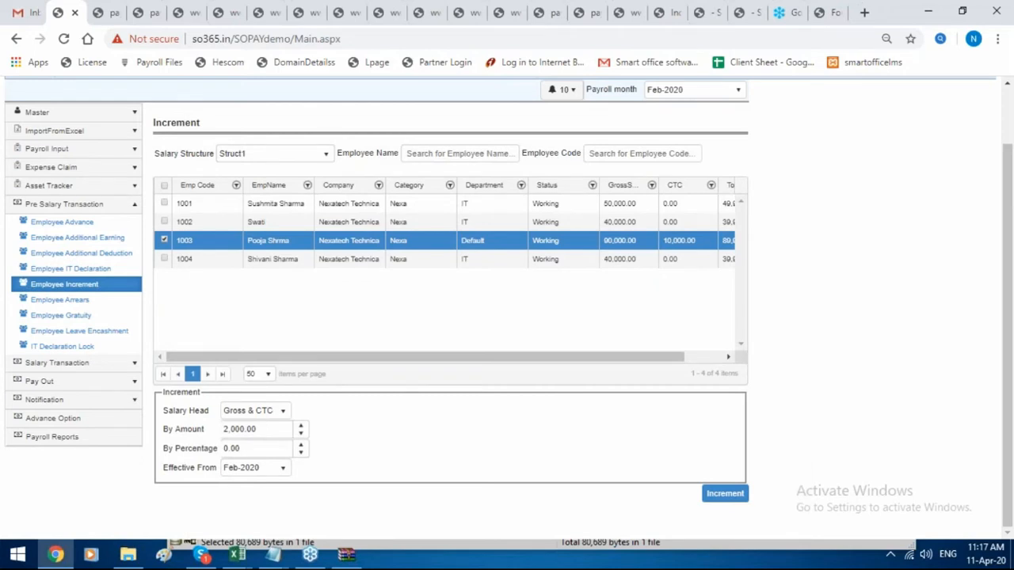
left_click(68, 305)
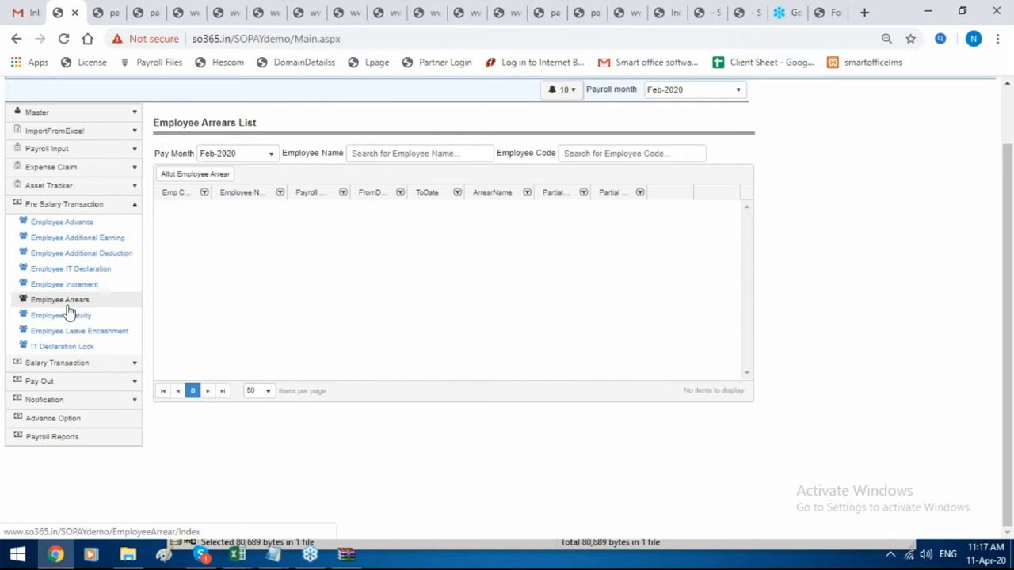
Search the employee list by code, pick employee code 1 and view their salary details.
scroll(91, 267, "up", 1)
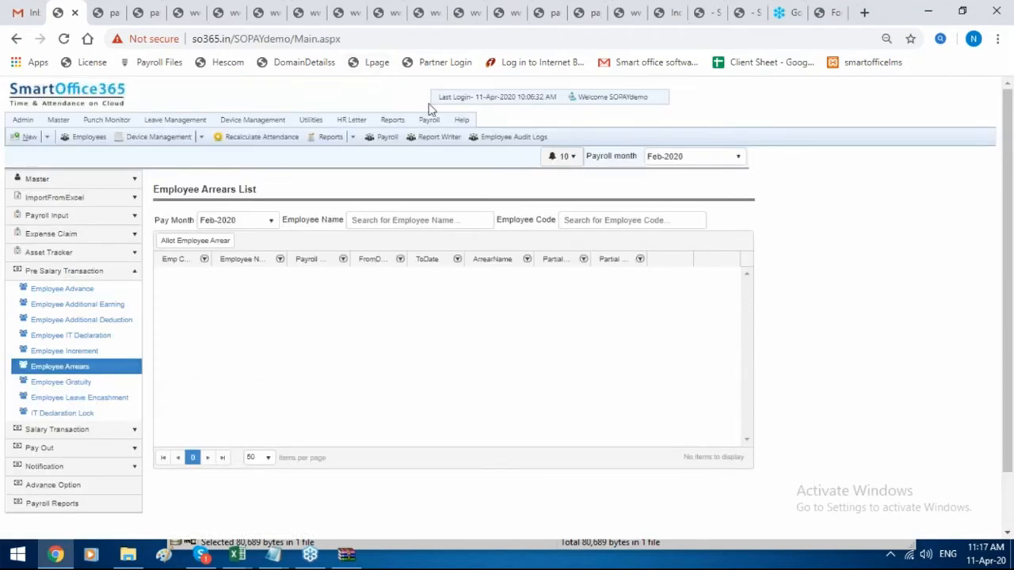
left_click(436, 132)
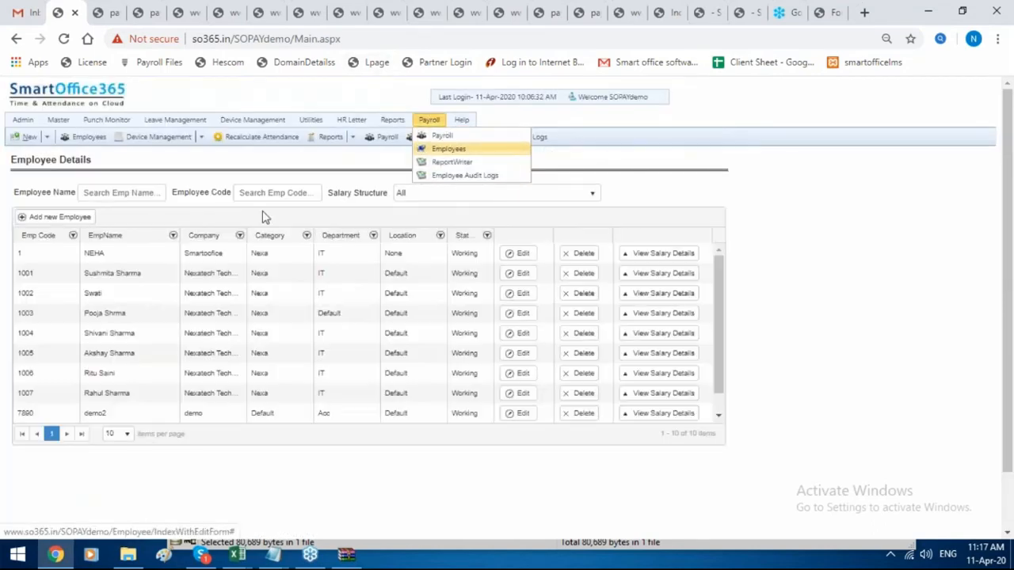
left_click(270, 195)
type("1")
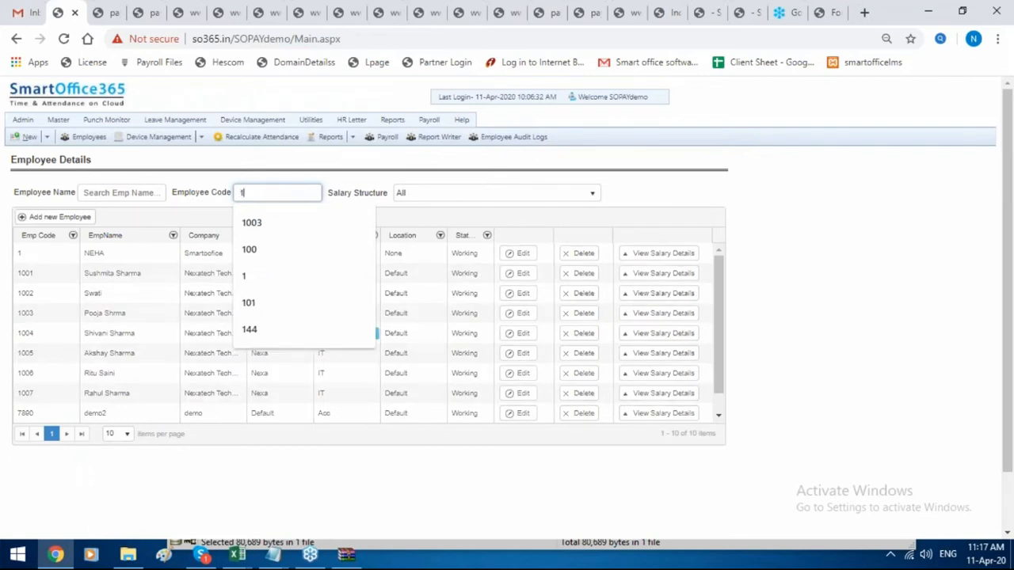
type("003")
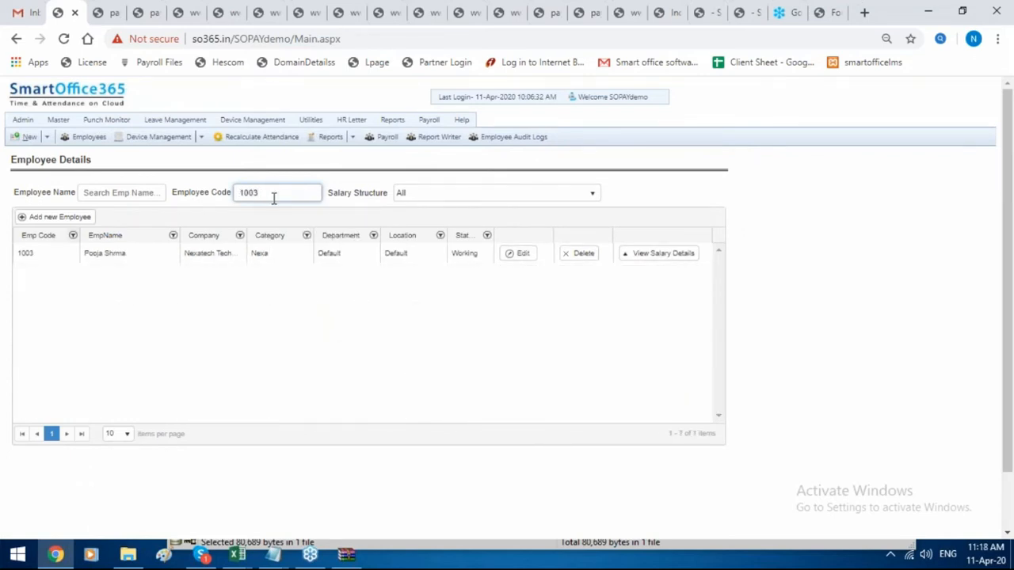
key("BackSpace")
key("BackSpace")
key("BackSpace")
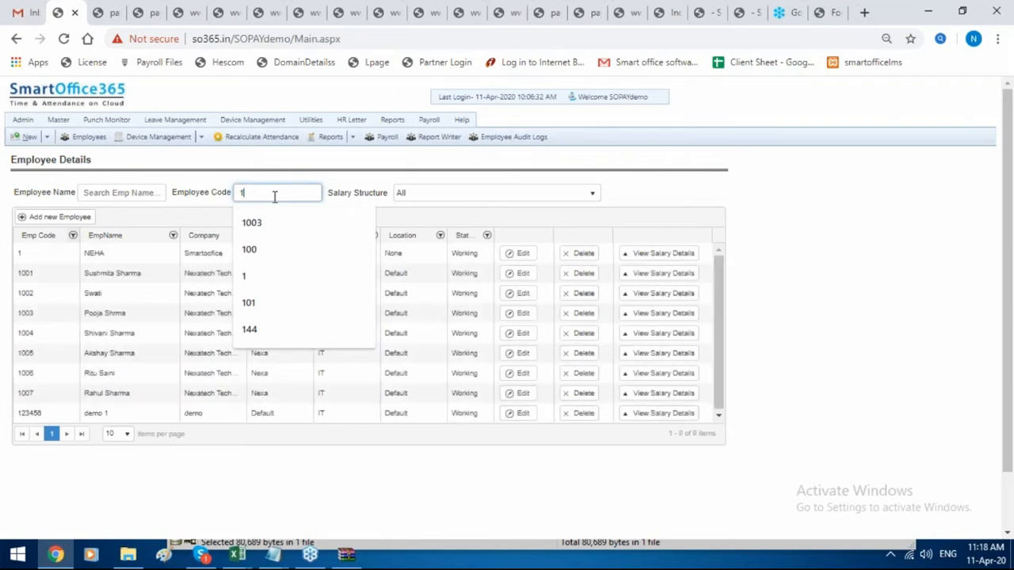
left_click(75, 255)
left_click(670, 261)
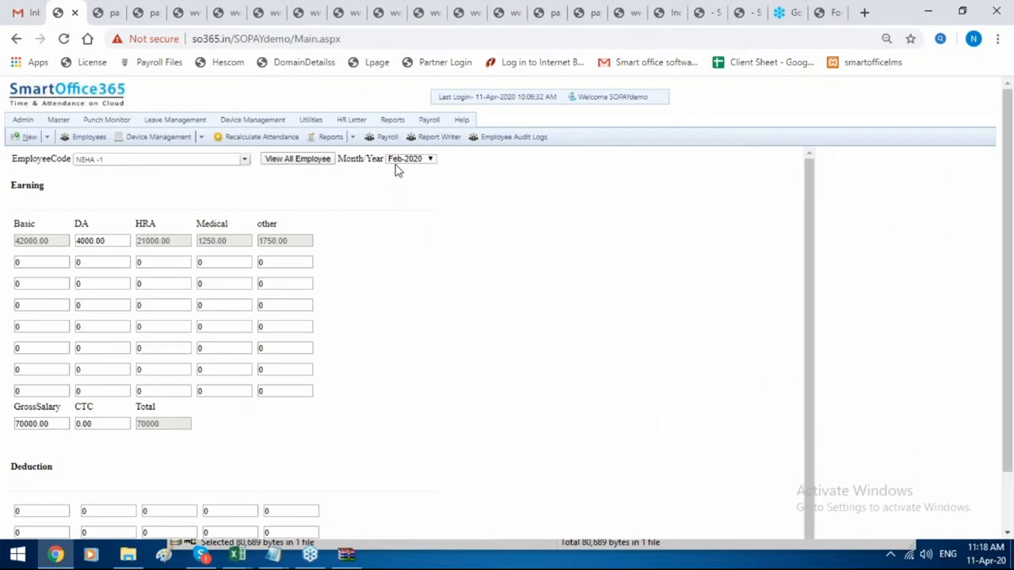
For Mar-2020, replace employee 1's 70000.00 gross salary with 80000 and save.
left_click(404, 159)
left_click(407, 170)
left_click(394, 158)
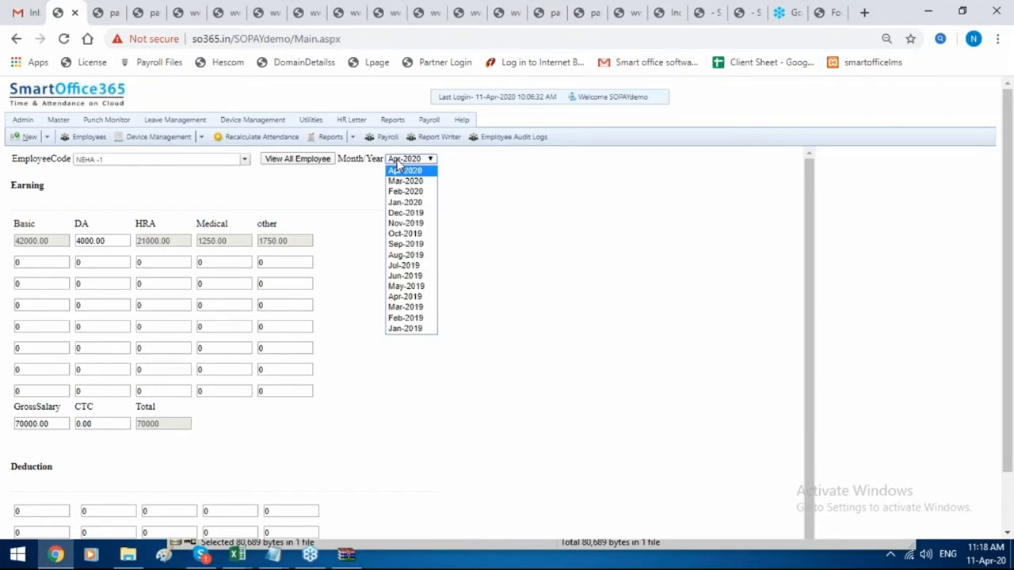
left_click(400, 181)
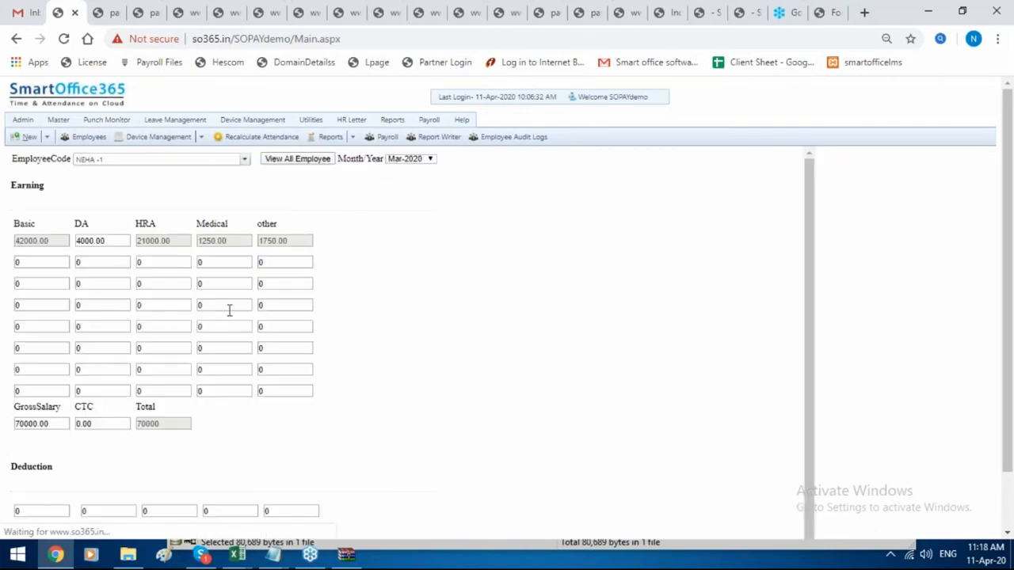
left_click_drag(62, 423, 2, 425)
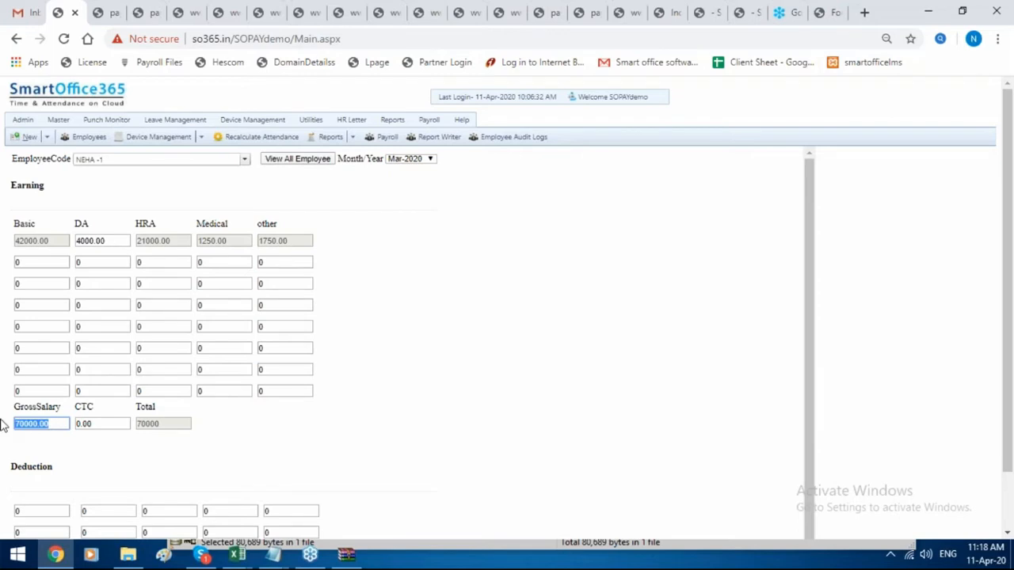
key("BackSpace")
type("80000")
scroll(190, 443, "down", 2)
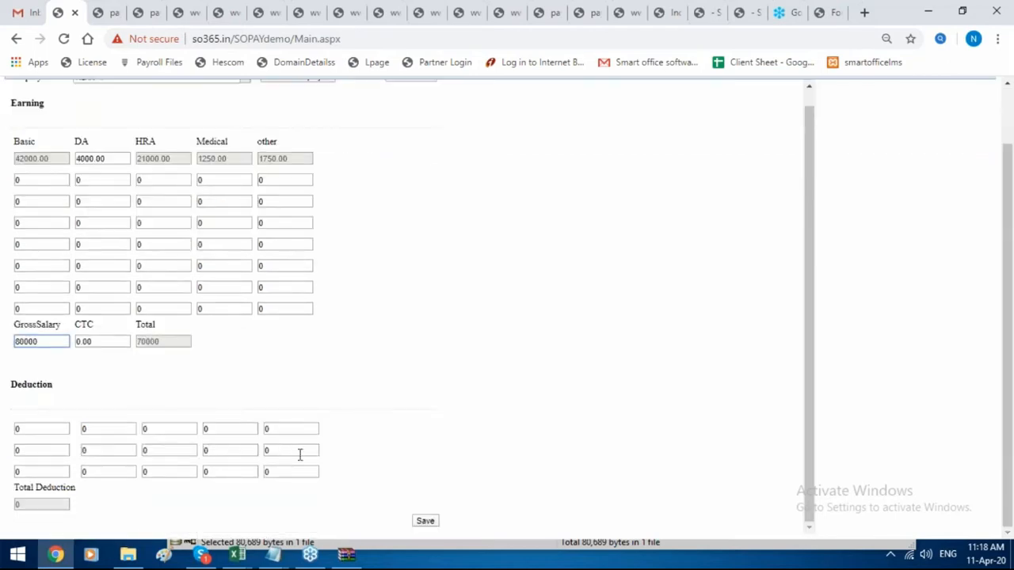
left_click(427, 522)
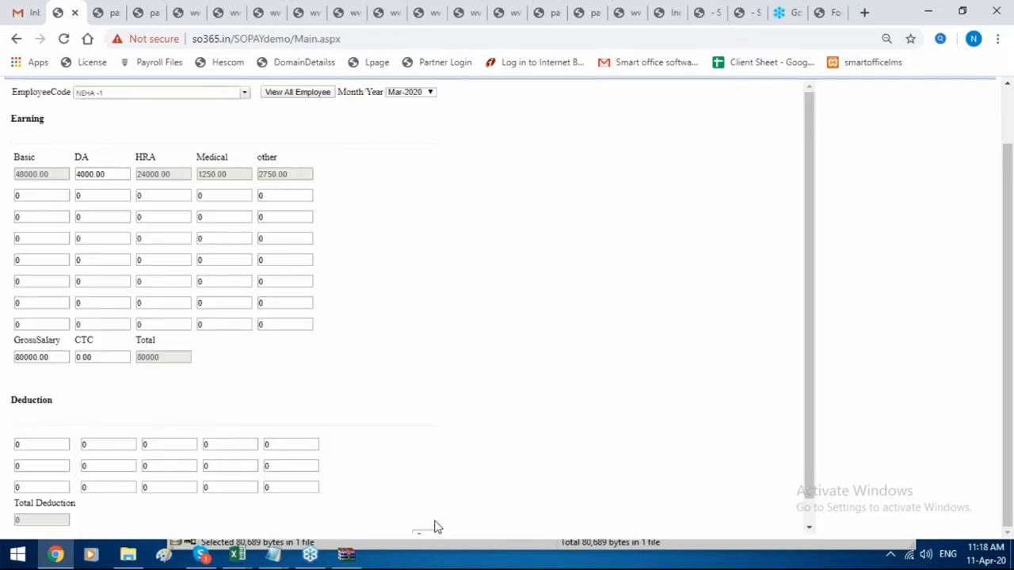
scroll(434, 526, "up", 2)
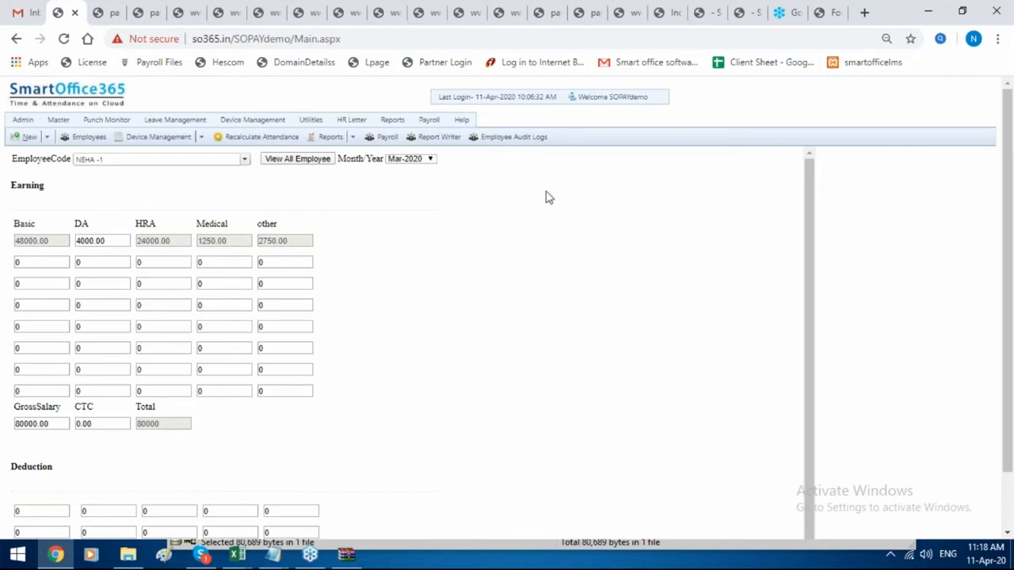
mouse_move(444, 131)
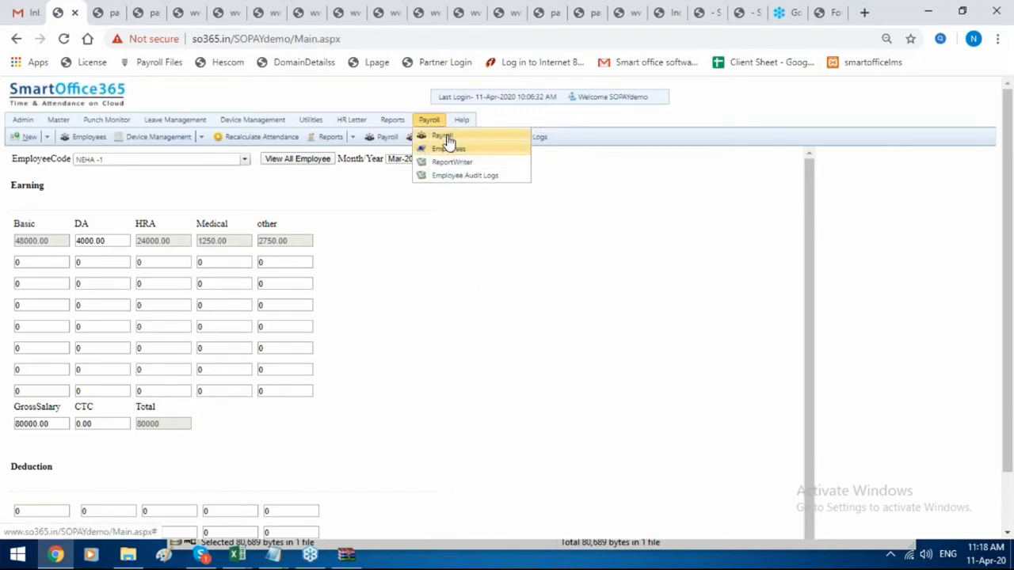
Go to Assign Salary Heads and list the heads of the Smartoffice salary structure.
left_click(444, 136)
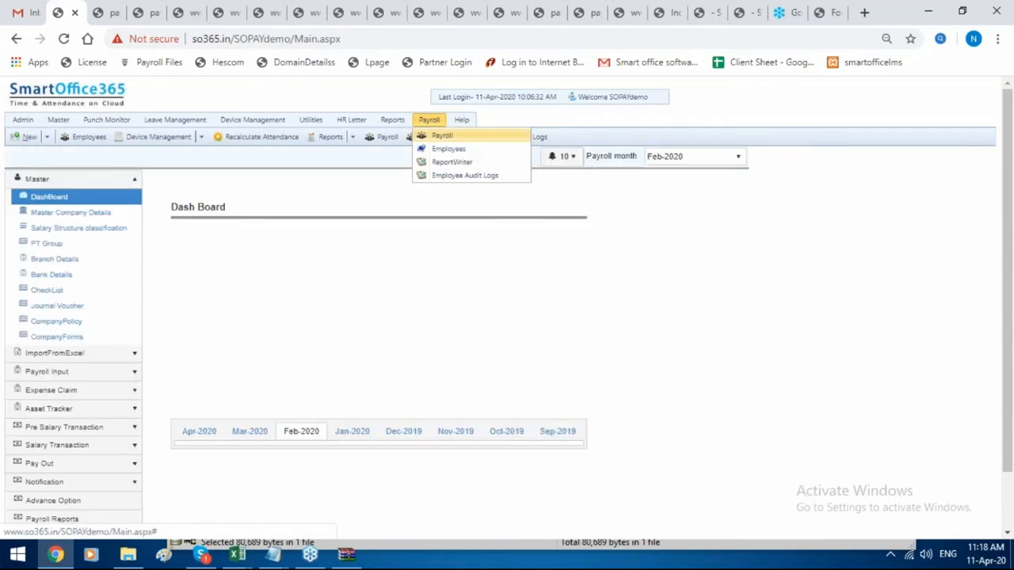
left_click(63, 371)
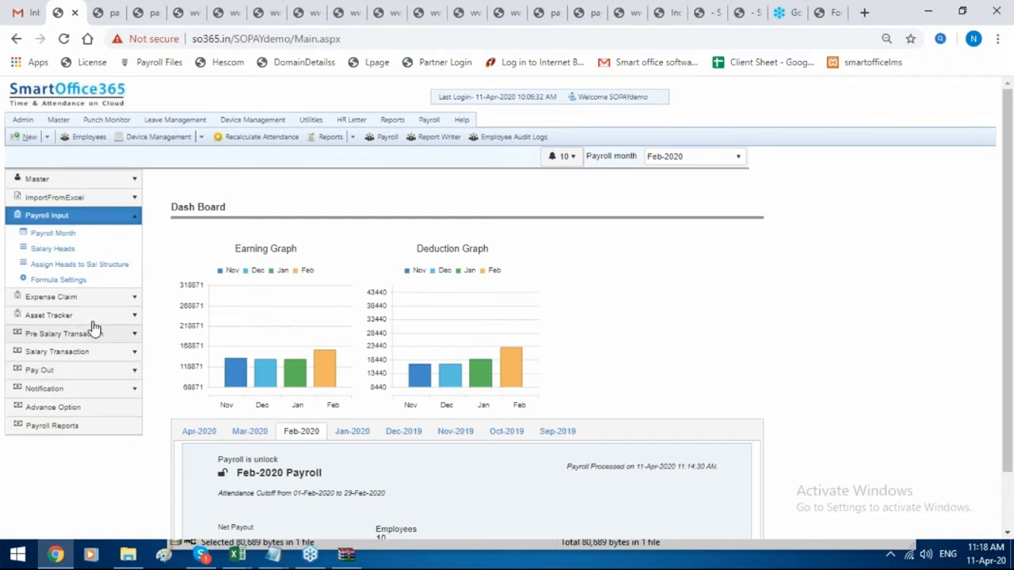
left_click(102, 265)
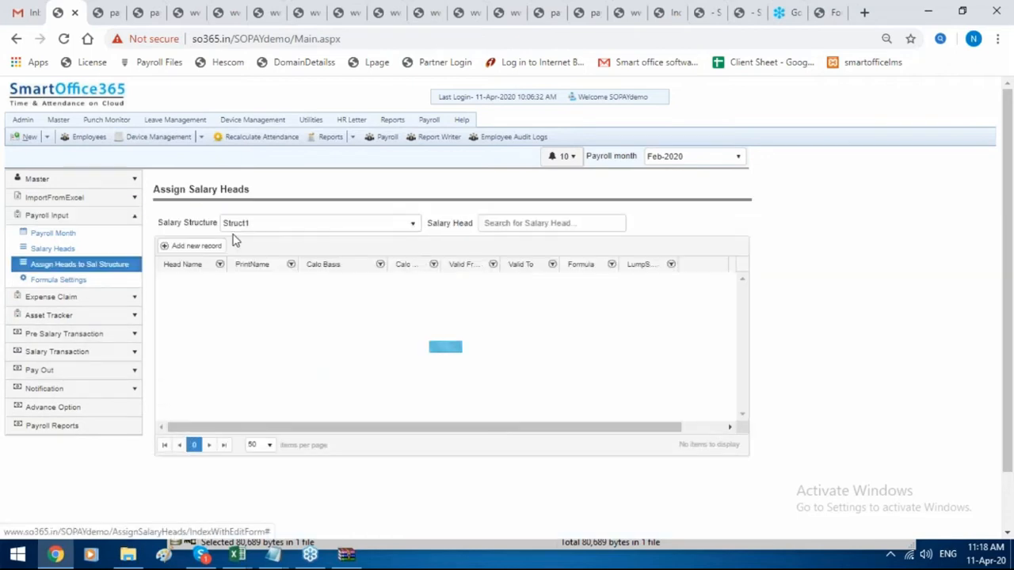
left_click(267, 229)
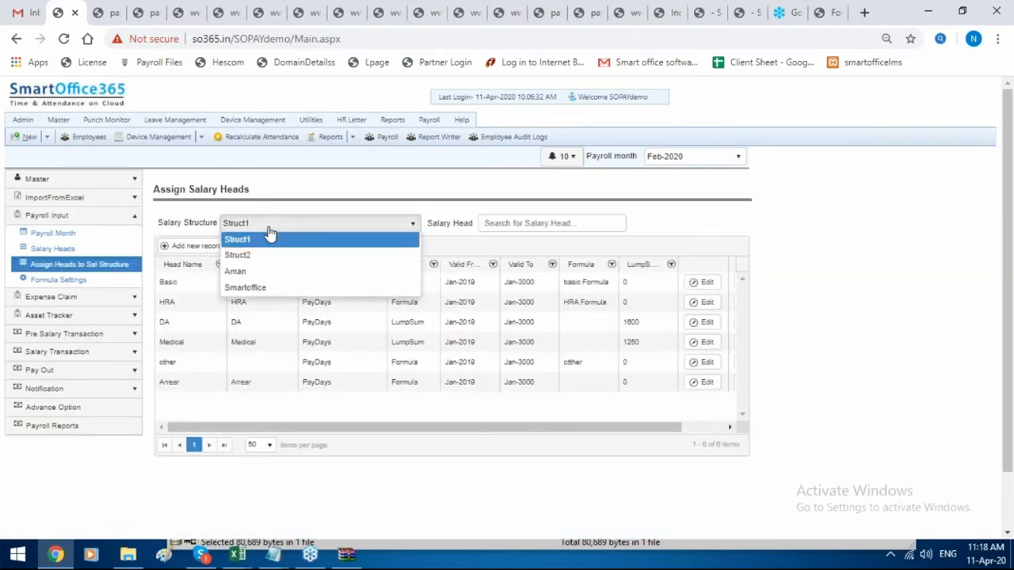
left_click(263, 292)
Add the Arrear head to the Smartoffice structure, saving and recalculating theoretical salaries.
left_click(198, 246)
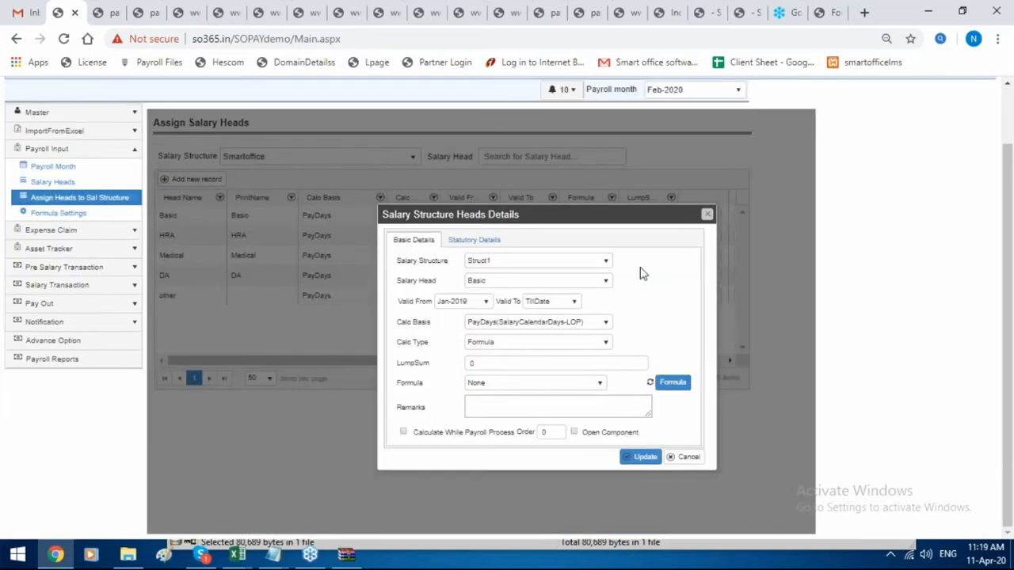
left_click(507, 261)
left_click(511, 319)
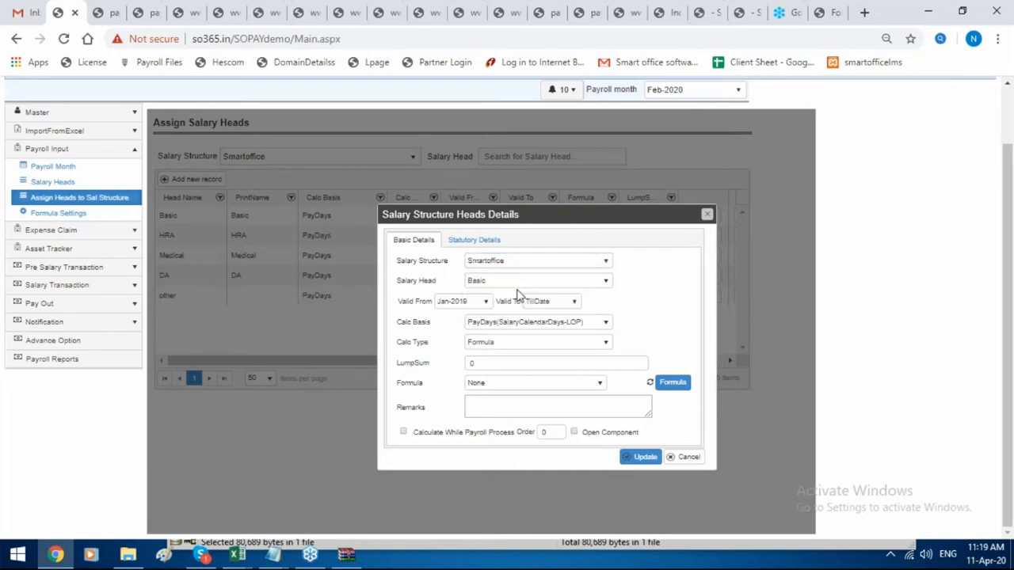
left_click(517, 281)
scroll(519, 346, "down", 3)
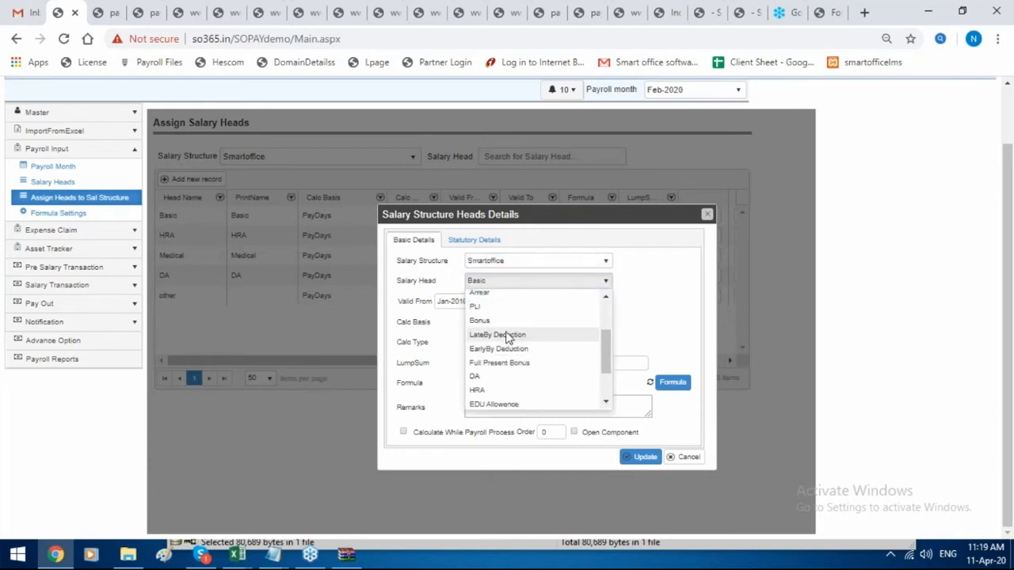
scroll(513, 342, "up", 3)
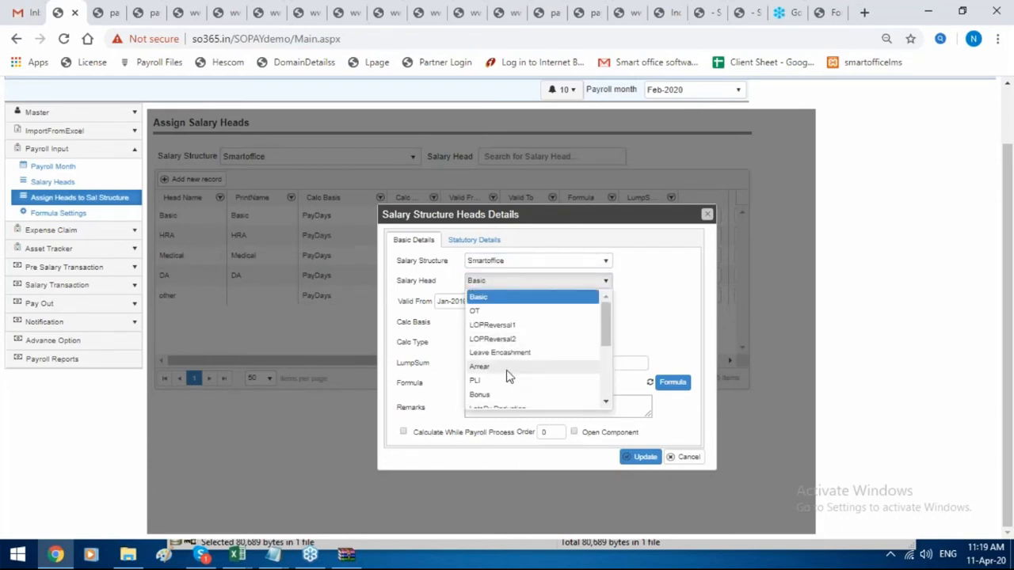
left_click(509, 369)
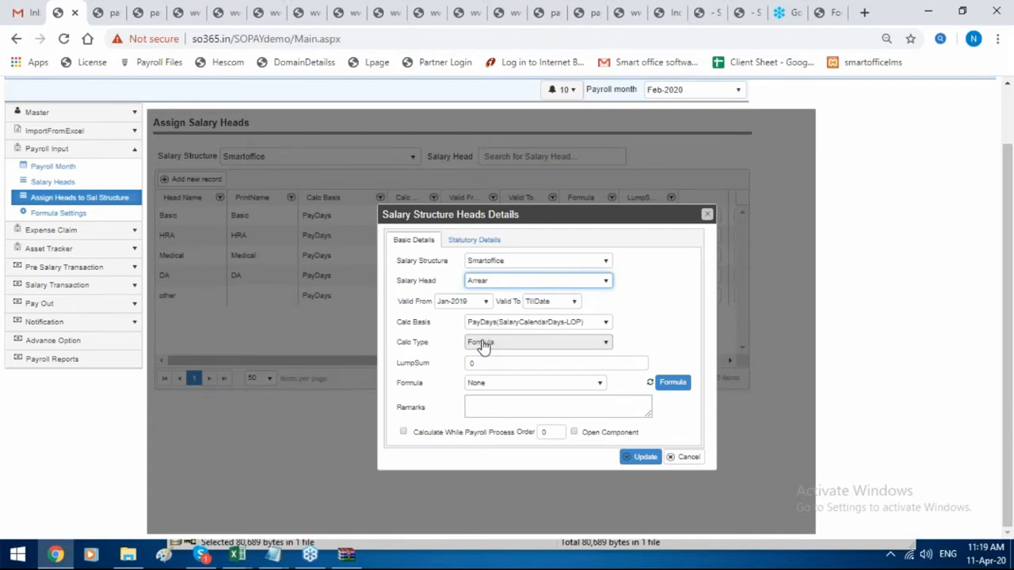
left_click(645, 458)
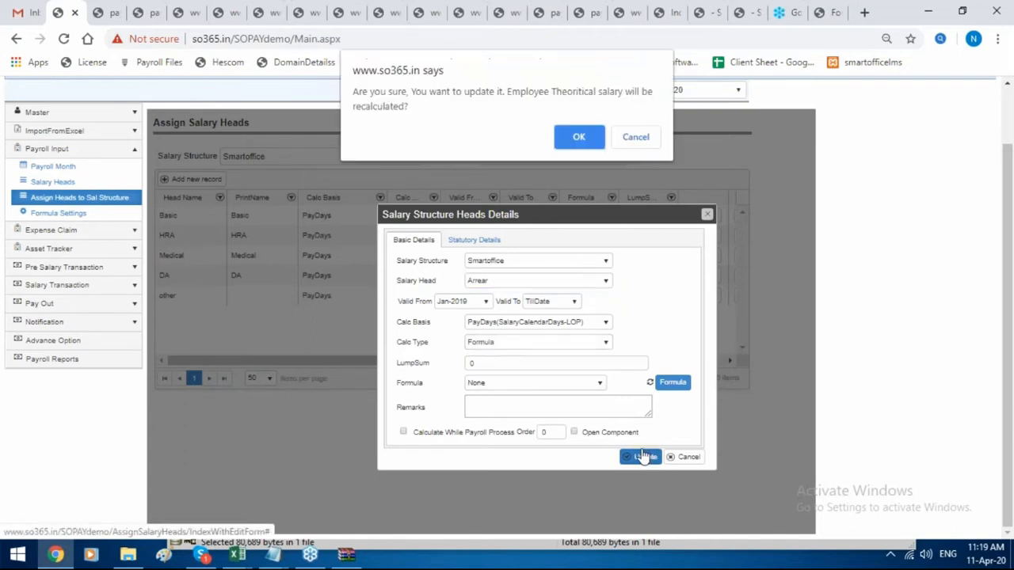
left_click(591, 144)
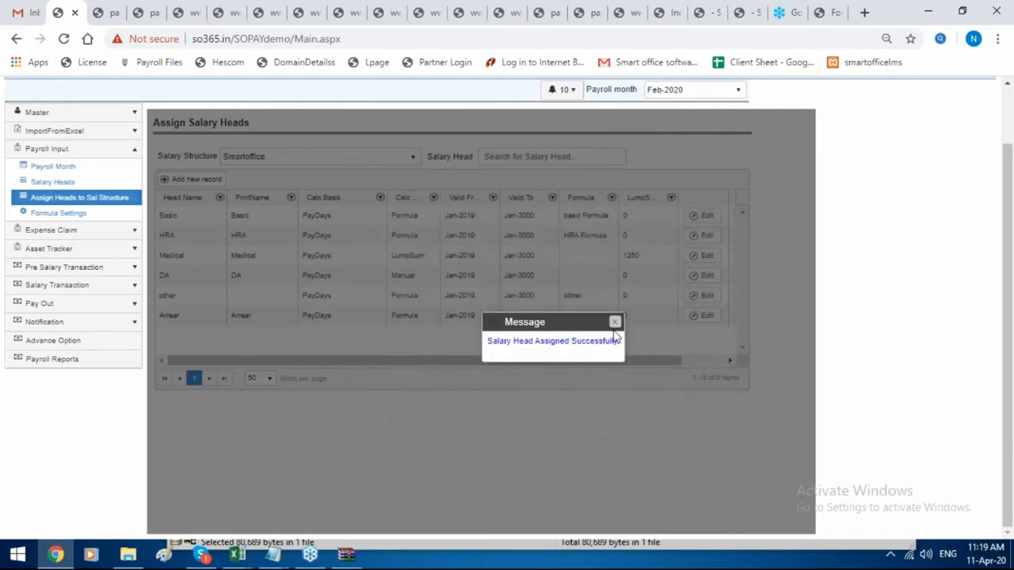
left_click(614, 325)
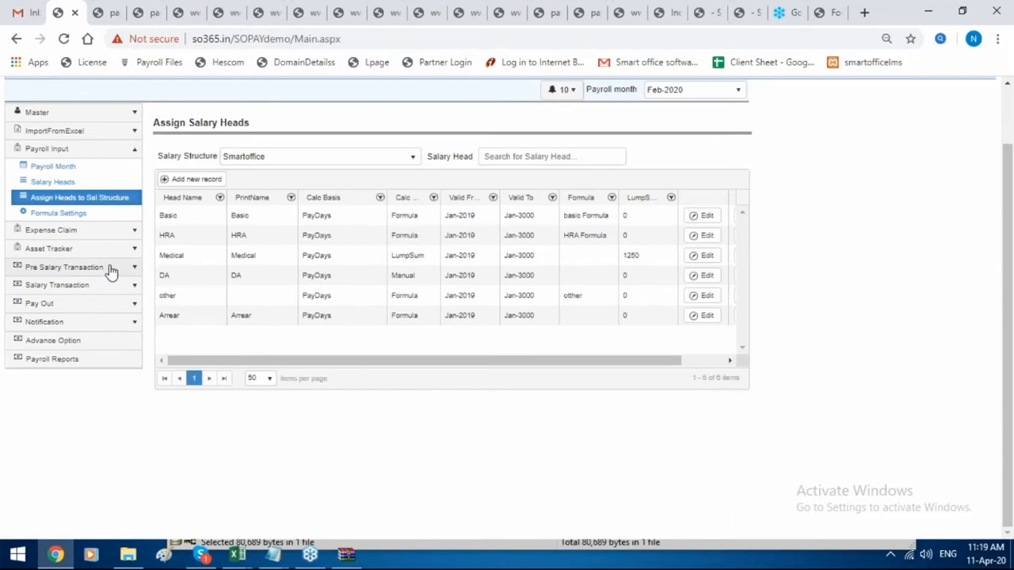
left_click(111, 269)
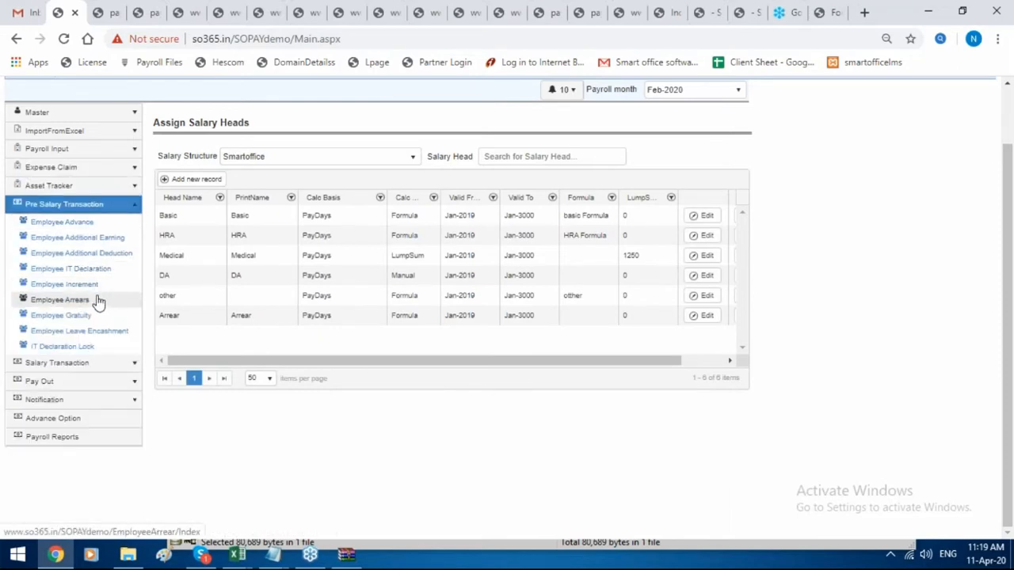
Start an arrear allotment for the first employee with pay month Mar-2020.
left_click(59, 300)
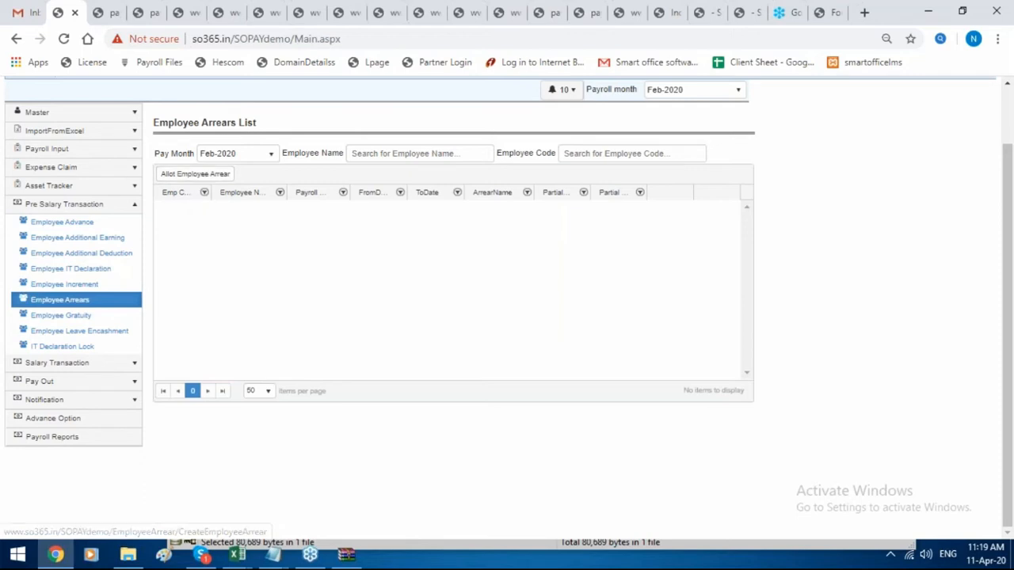
left_click(212, 175)
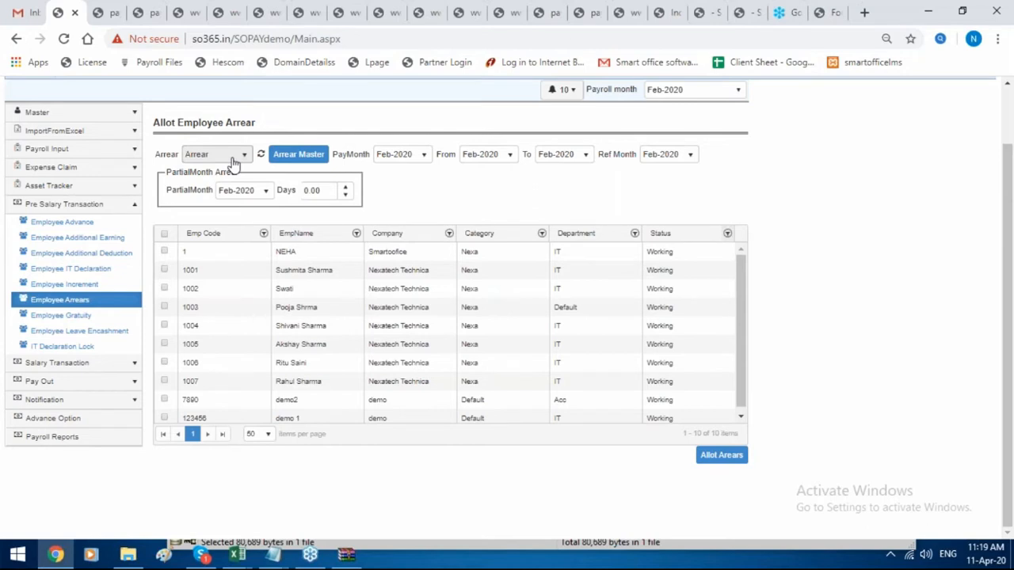
left_click(164, 252)
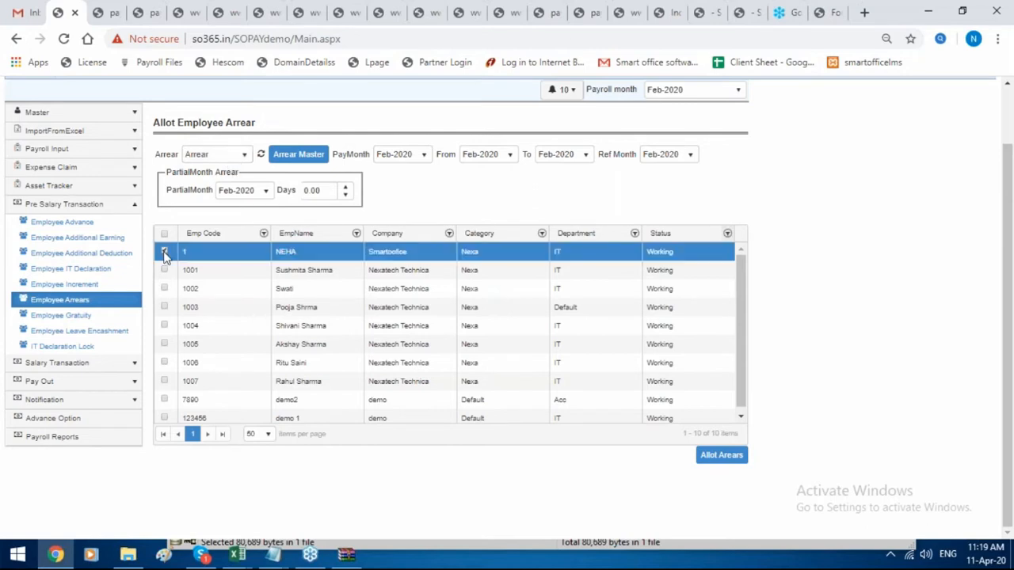
left_click(416, 154)
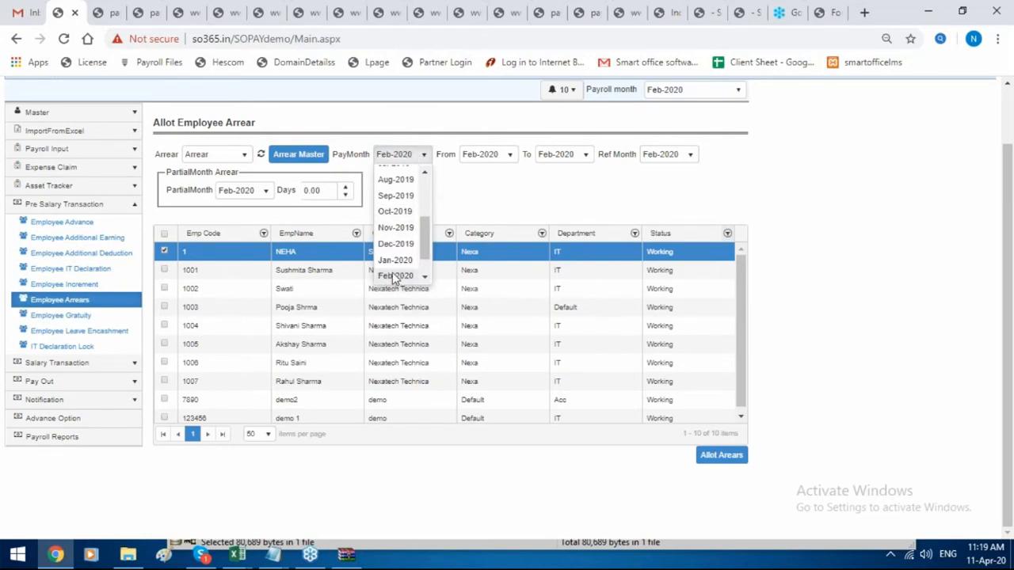
scroll(392, 272, "down", 1)
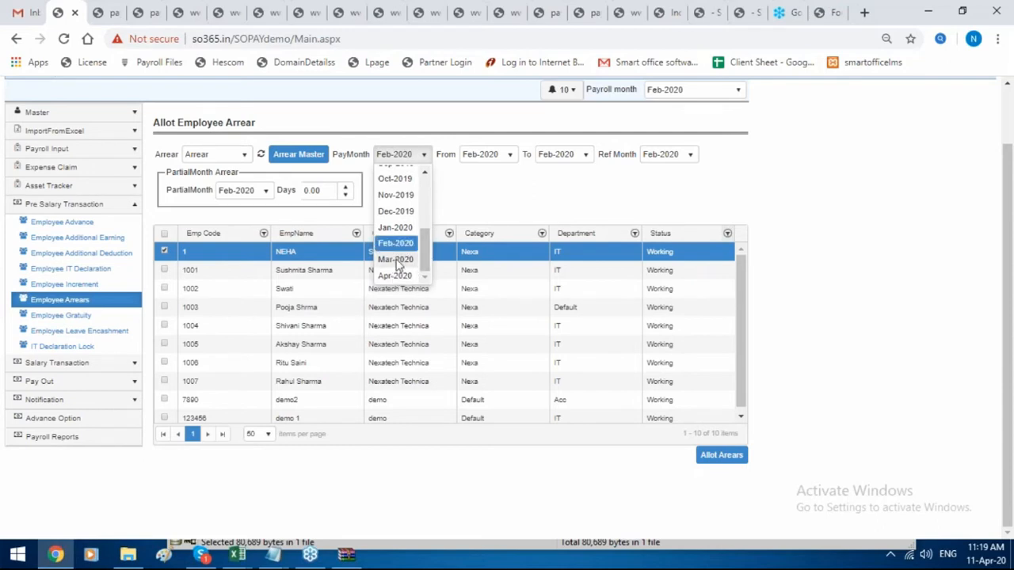
left_click(396, 260)
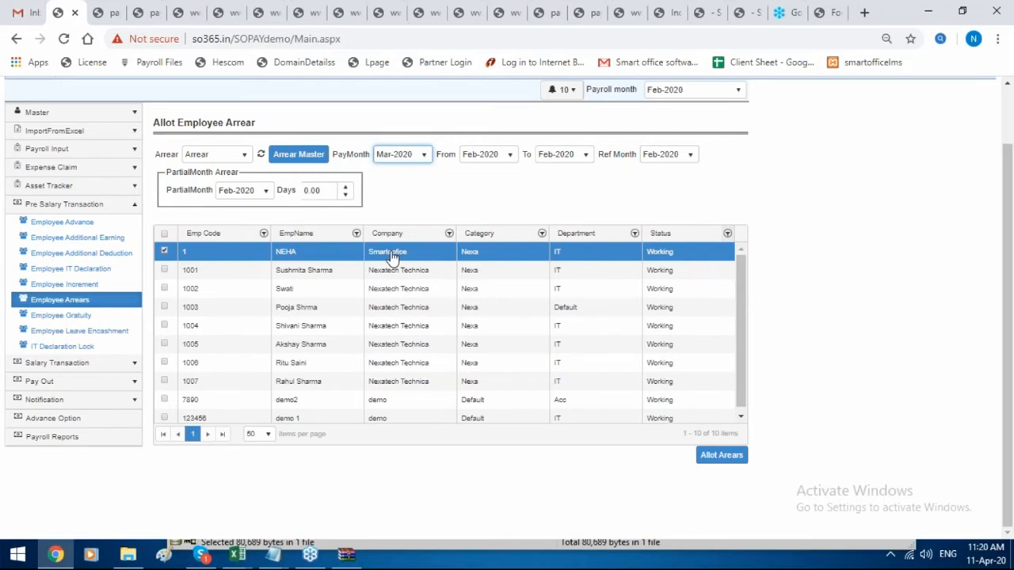
Set the arrear period from Jan-2020 with reference month Mar-2020, and allot it.
left_click(479, 159)
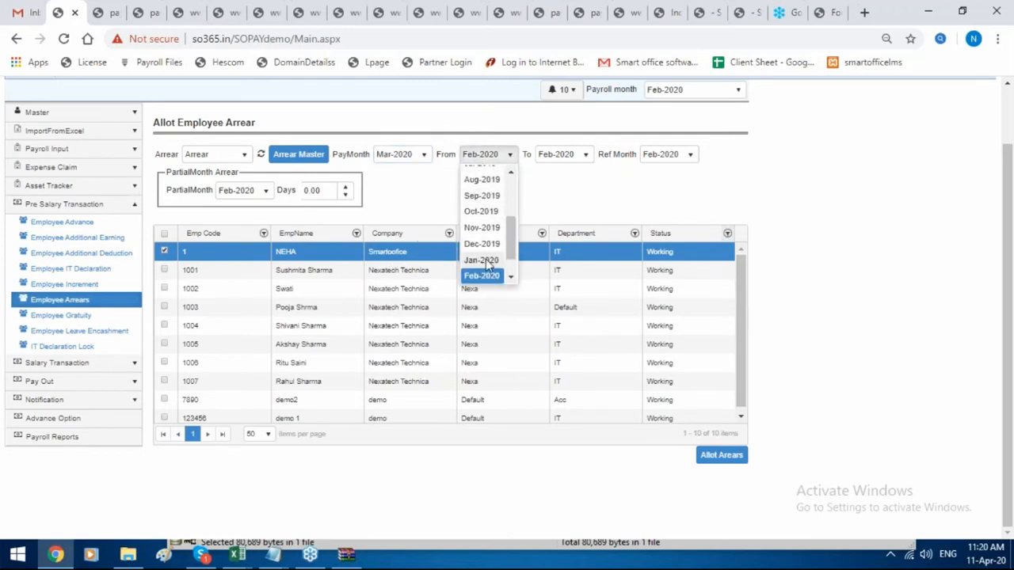
left_click(488, 262)
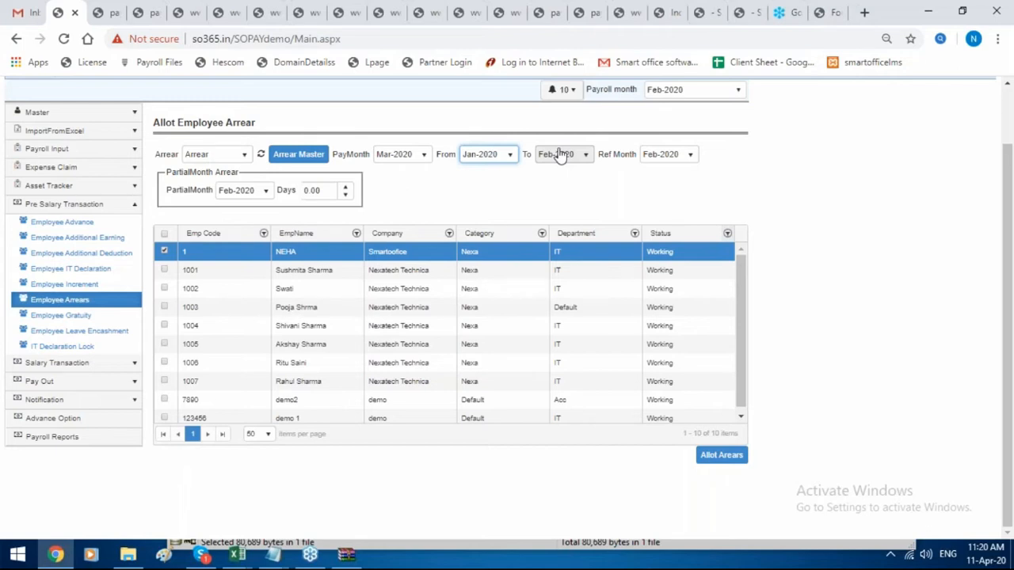
left_click(657, 155)
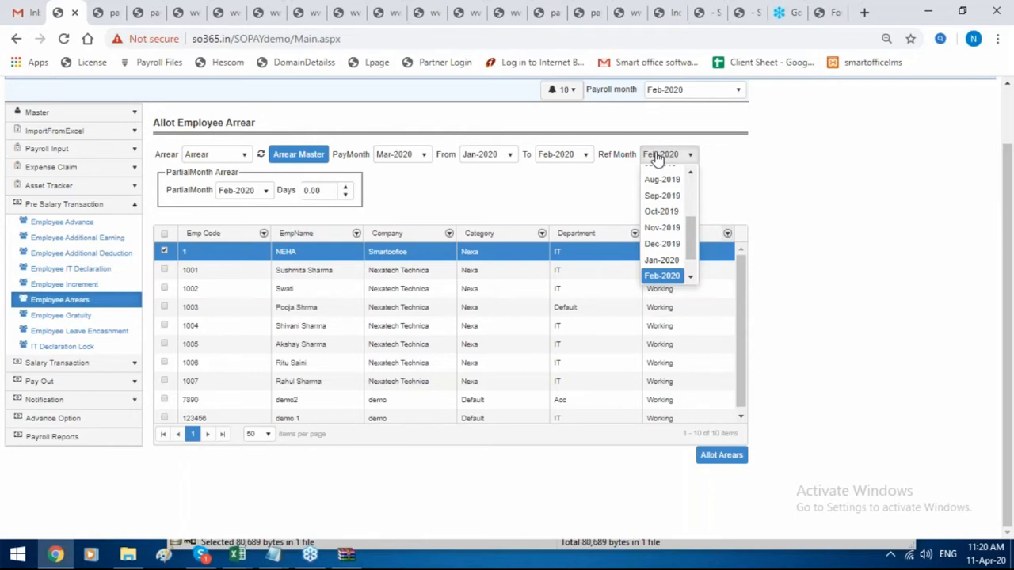
scroll(664, 238, "down", 1)
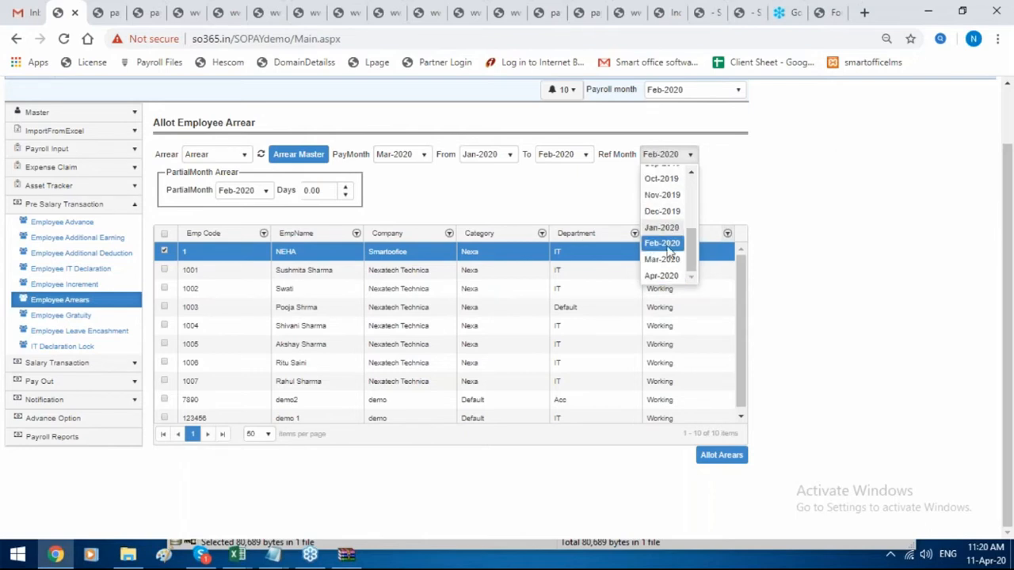
left_click(666, 265)
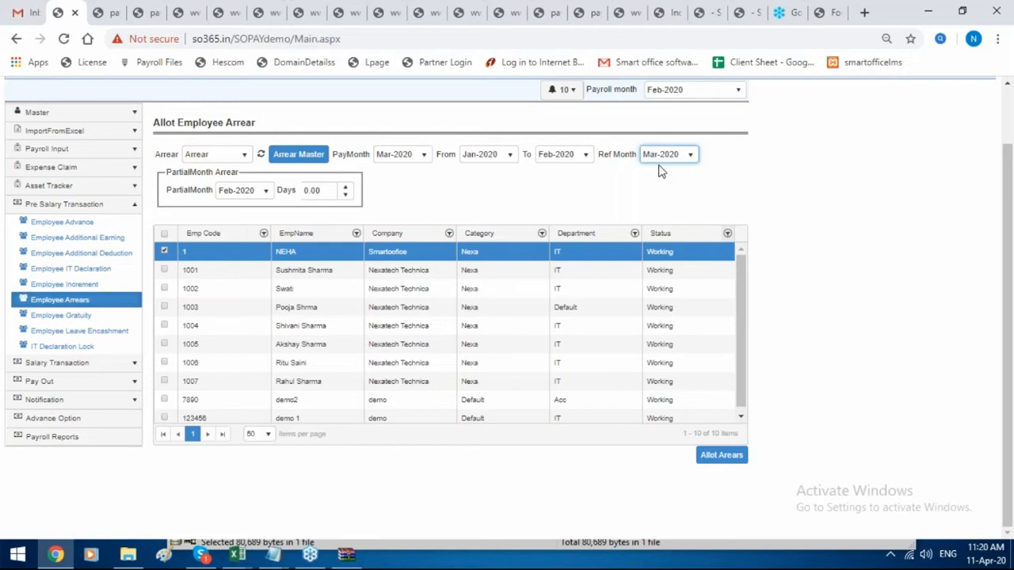
left_click(730, 463)
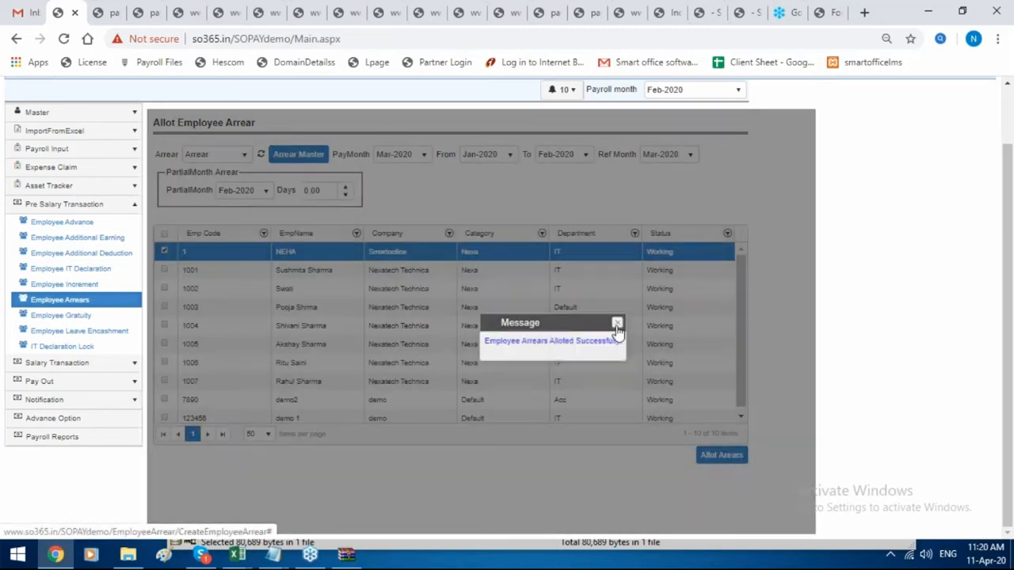
left_click(620, 323)
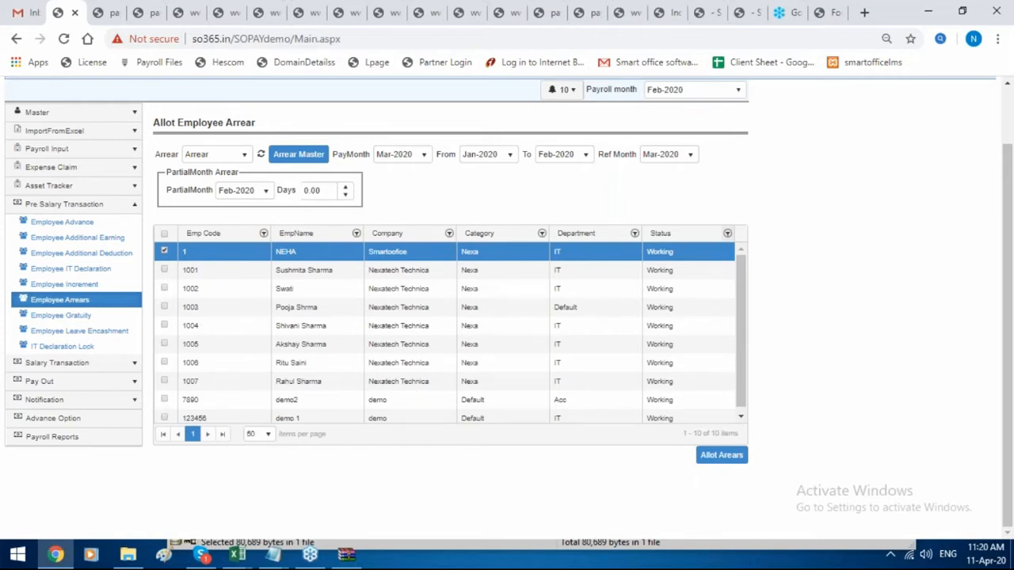
left_click(50, 366)
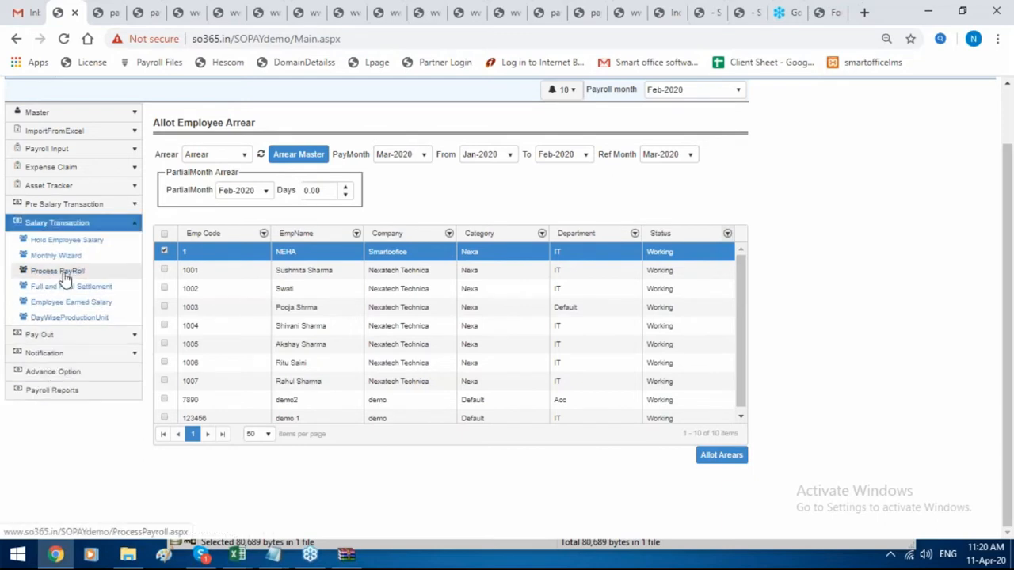
Quick-process payroll for employee code 1 from Mar-2020 to Mar-2020.
left_click(65, 279)
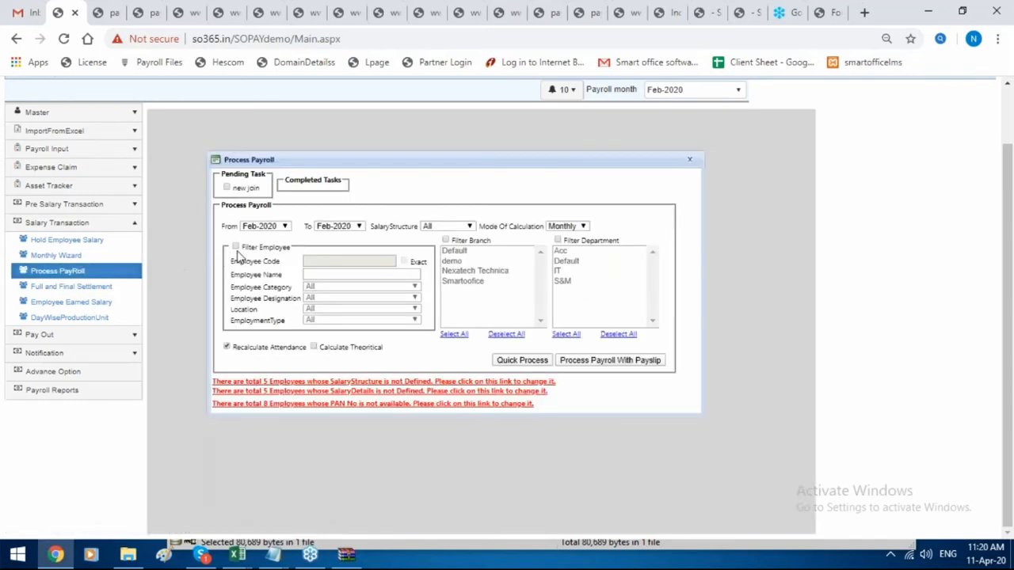
left_click(354, 262)
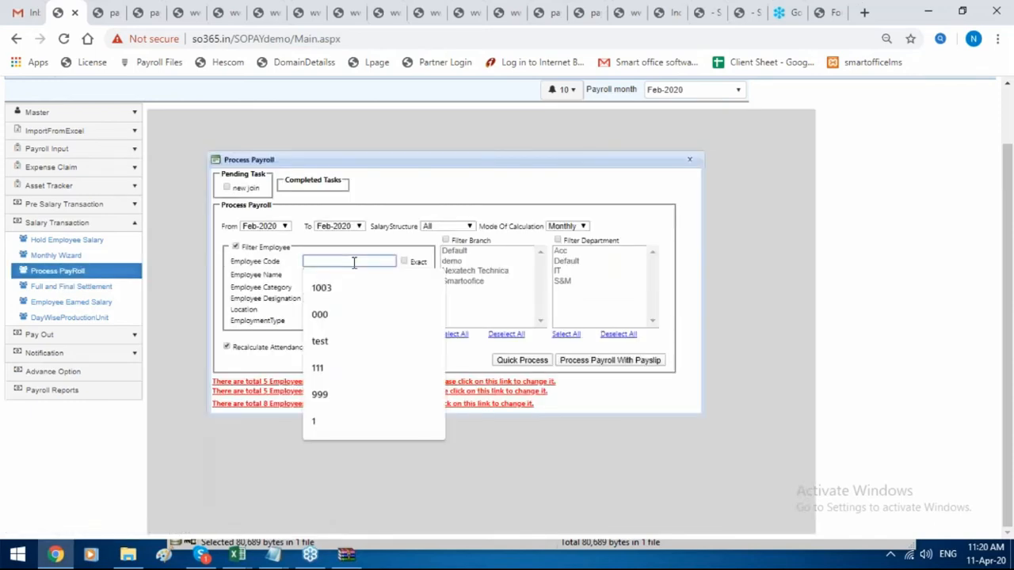
type("1")
left_click(250, 228)
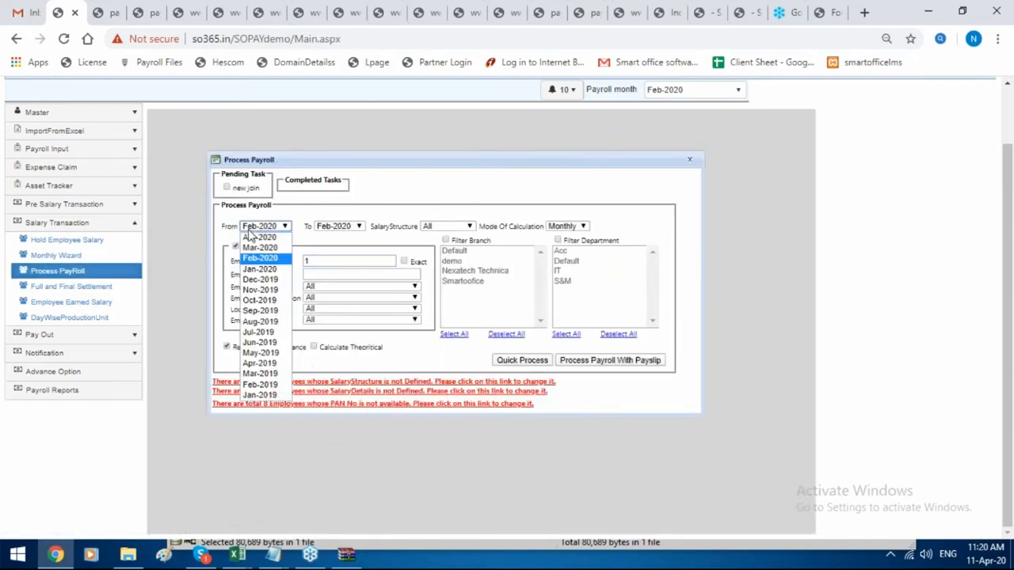
left_click(260, 247)
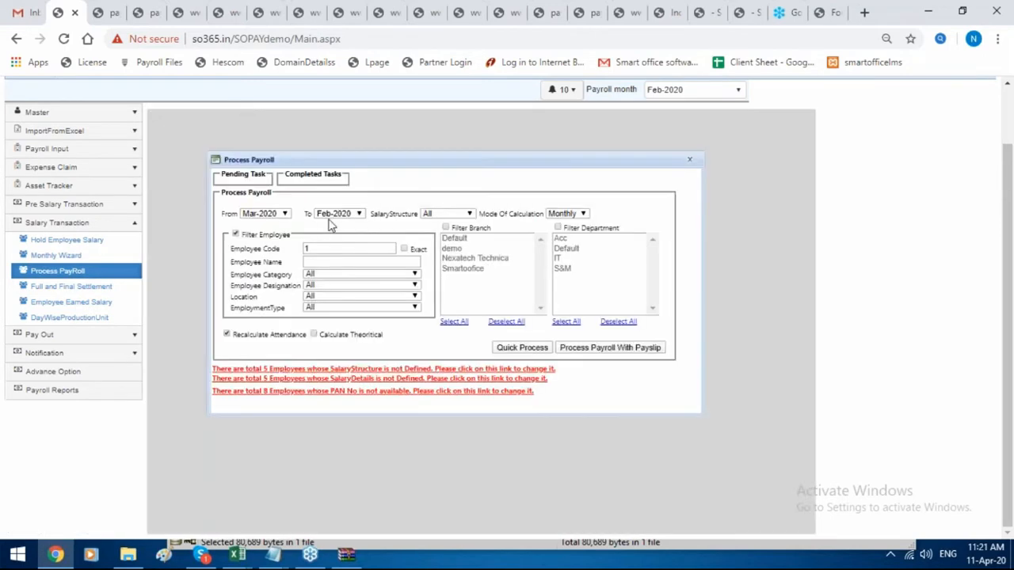
left_click(333, 215)
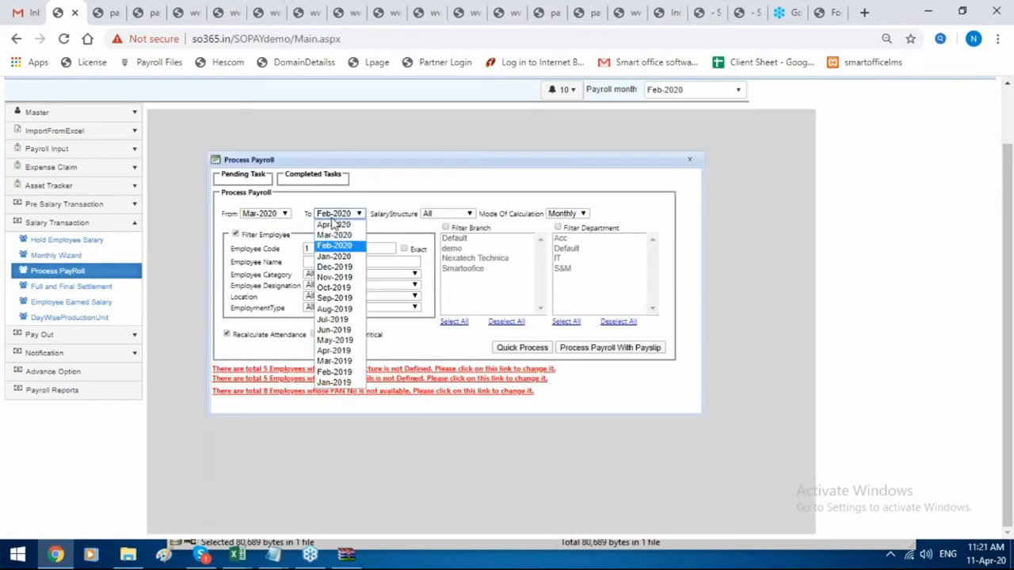
left_click(336, 242)
left_click(339, 215)
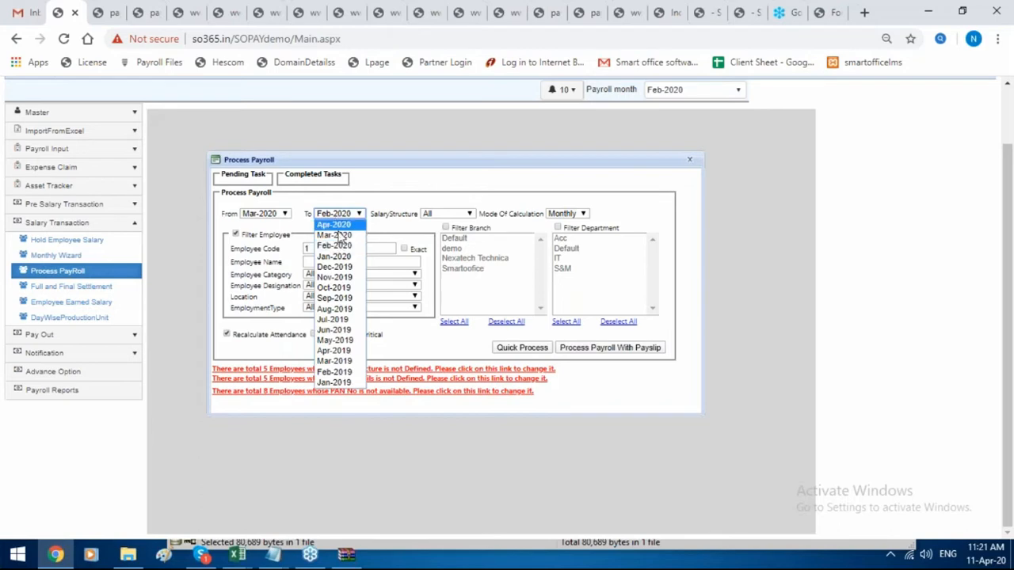
left_click(339, 236)
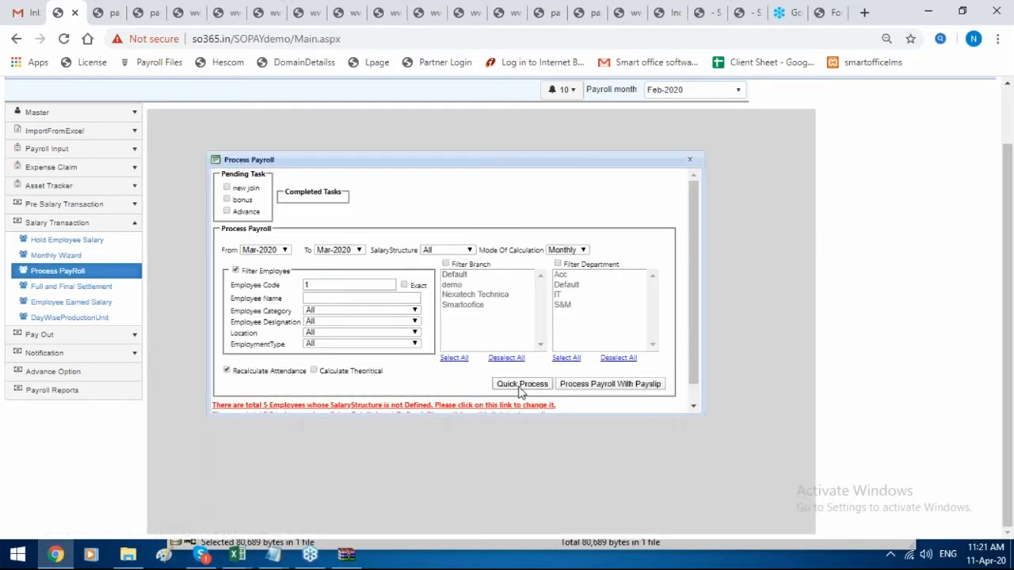
left_click(522, 386)
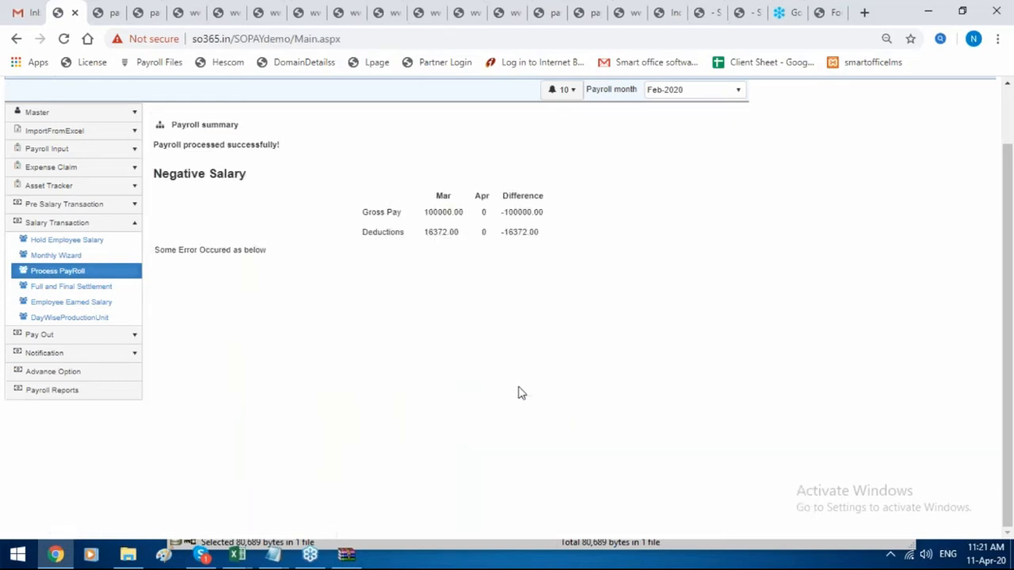
List Mar-2020 earned salaries for employees on the Smartoffice salary structure.
left_click(104, 302)
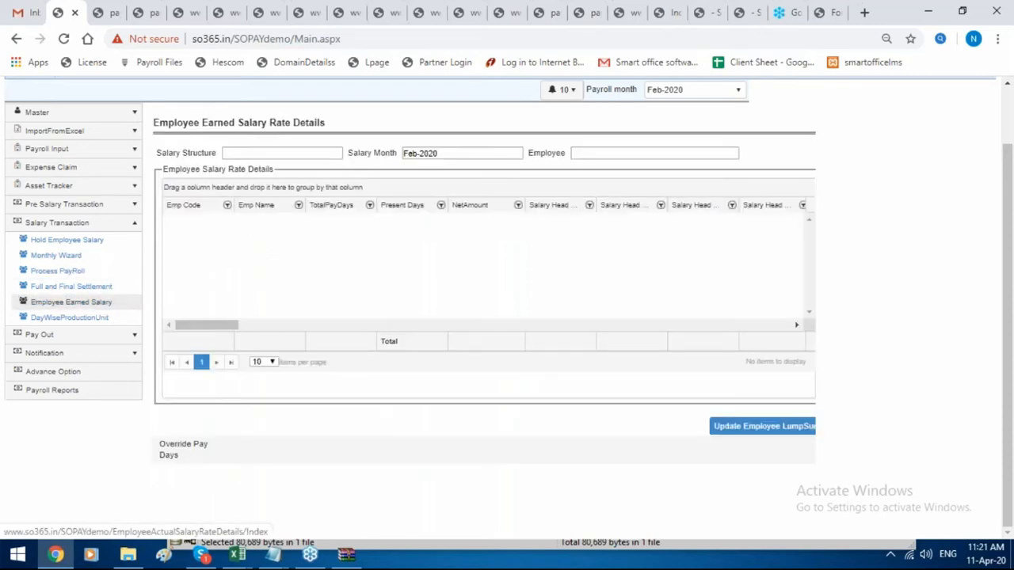
left_click(310, 155)
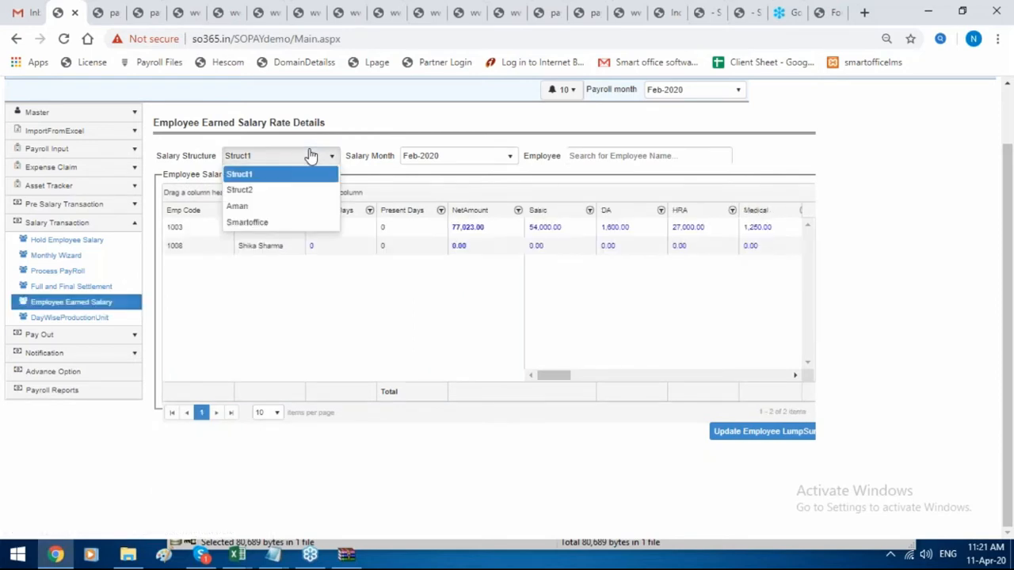
left_click(287, 222)
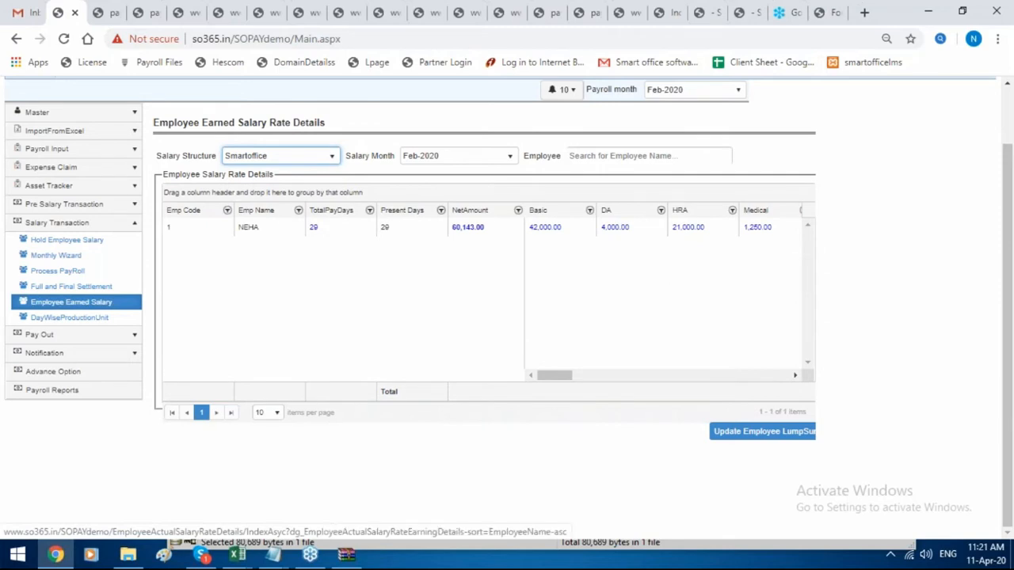
left_click(461, 162)
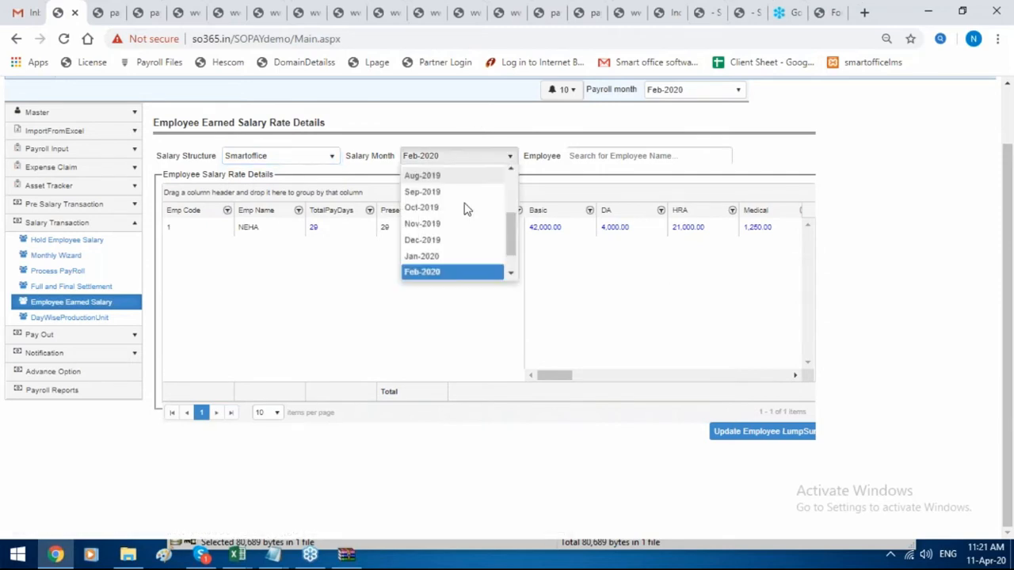
scroll(464, 222, "down", 1)
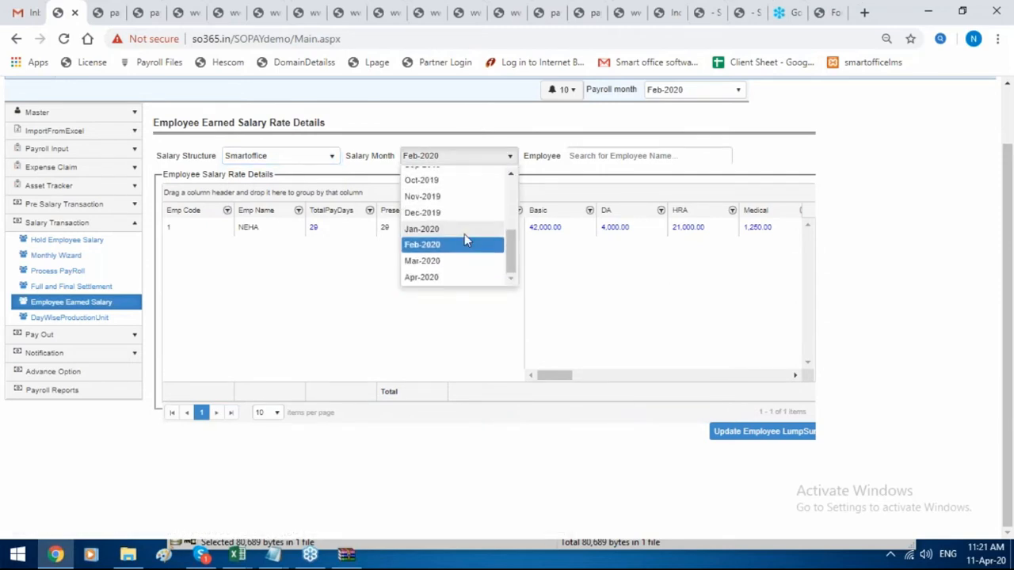
left_click(422, 261)
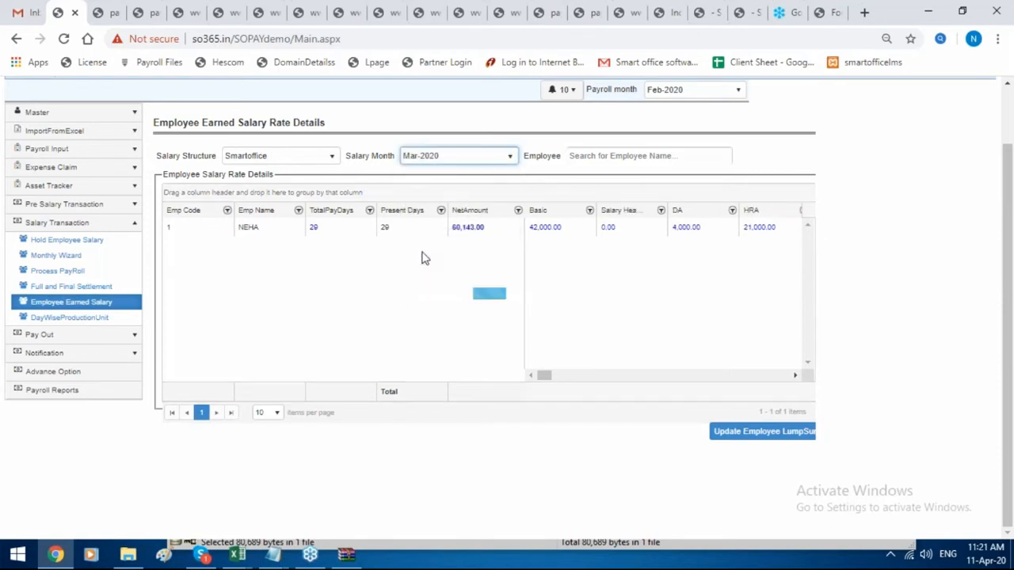
Review the first employee's earned salary breakdown, noting the 20000.00 Arrear, then close it.
double_click(468, 227)
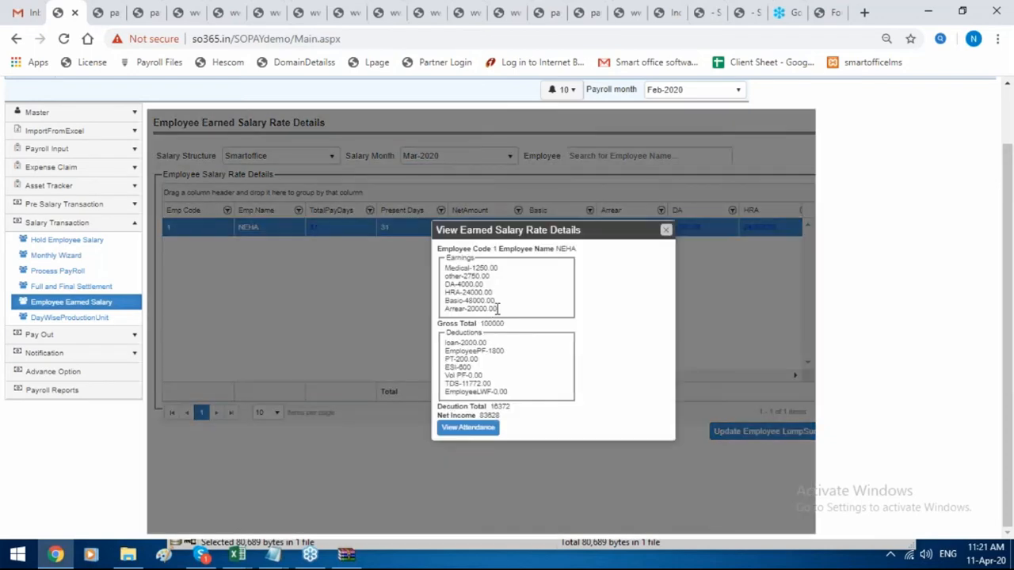
left_click_drag(496, 310, 469, 309)
left_click(666, 230)
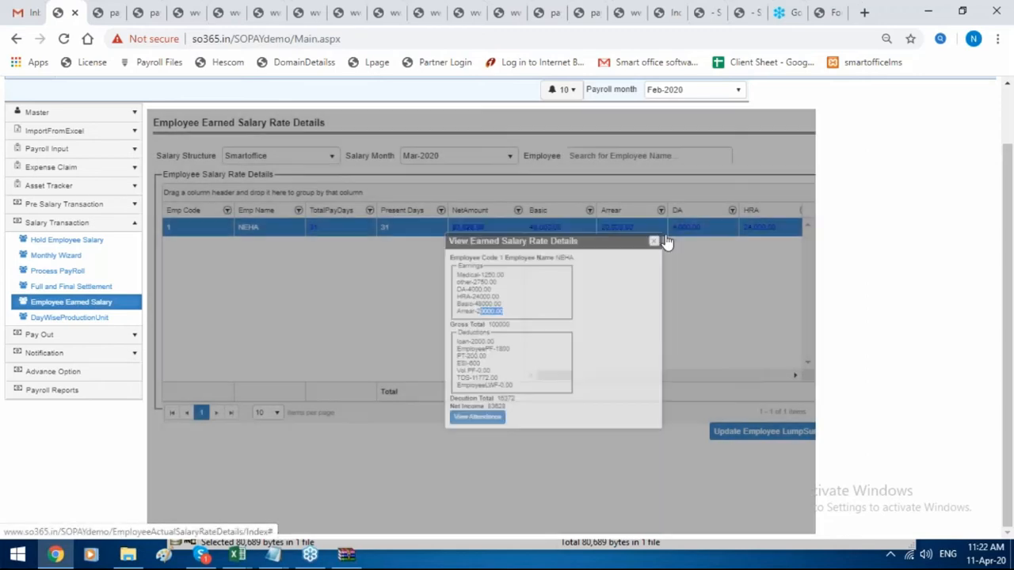
left_click(119, 380)
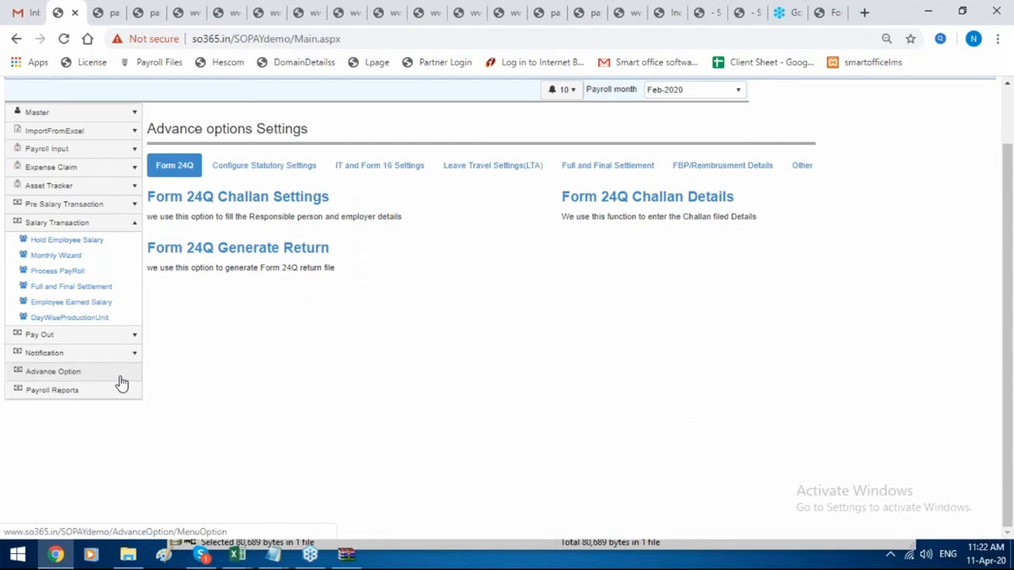
Export Mar-2020 arrear breakups to Excel and open the downloaded EmployeeArrearDetails_112314.xls.
left_click(801, 168)
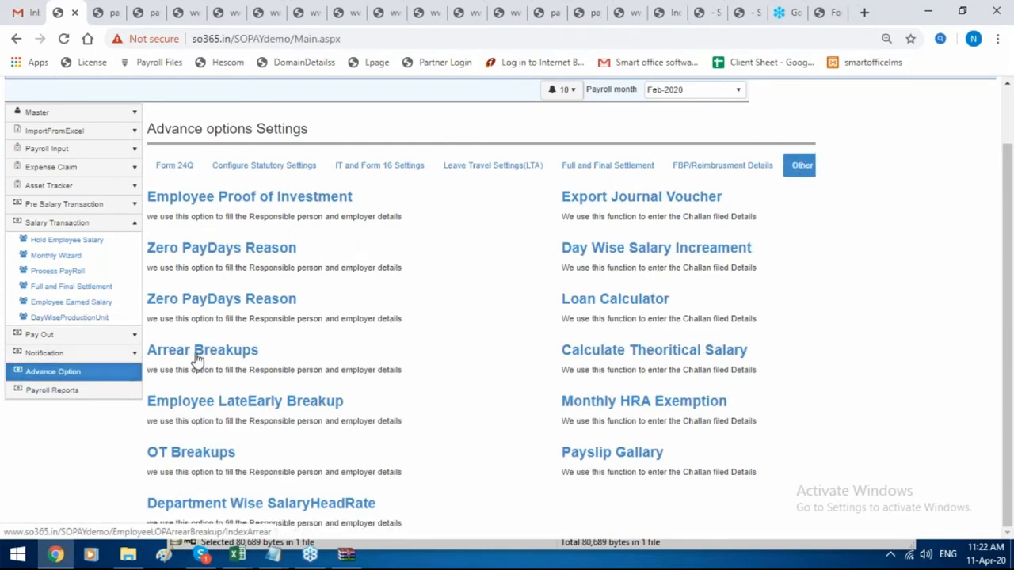
left_click(198, 352)
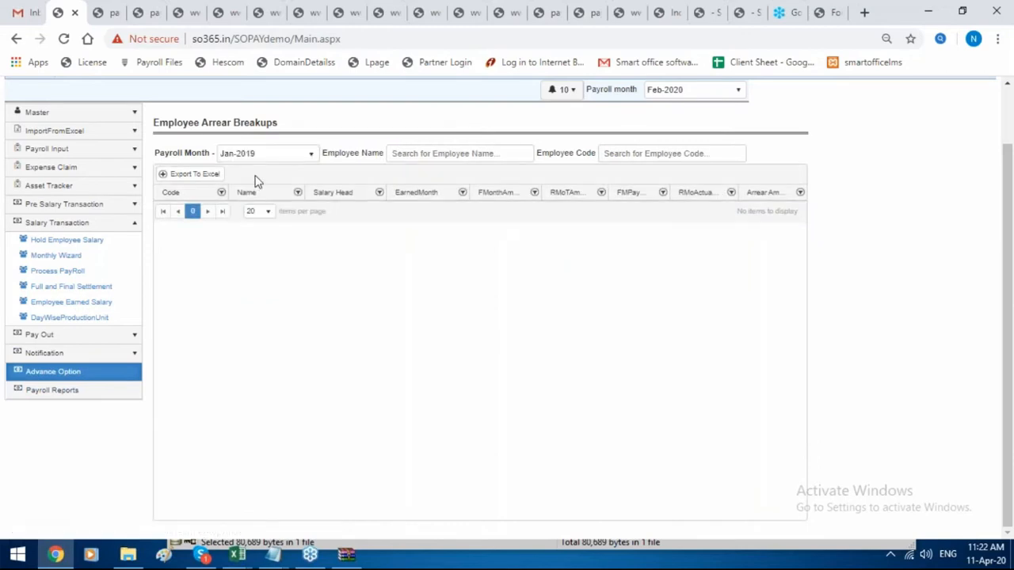
left_click(262, 160)
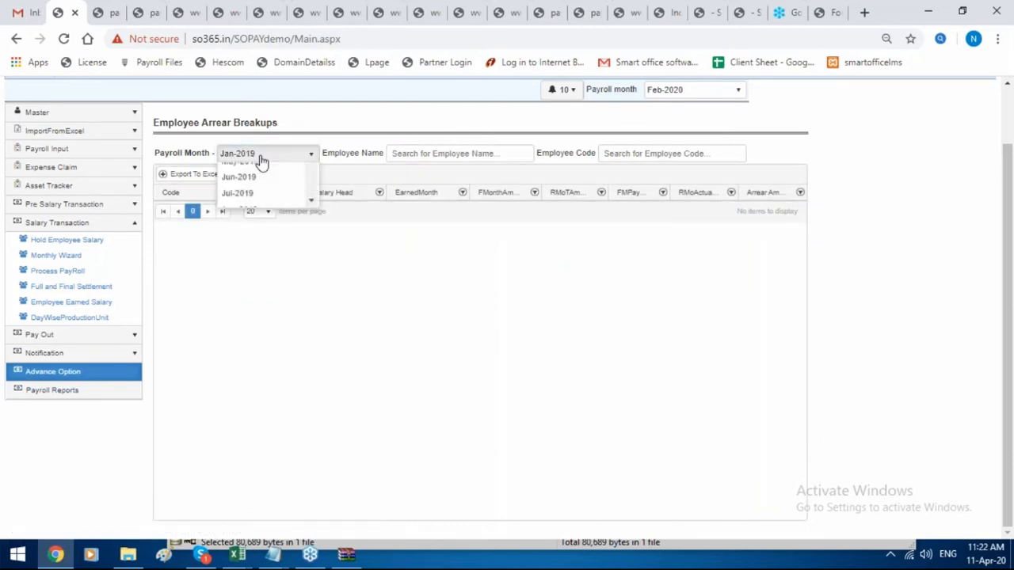
scroll(270, 226, "down", 3)
left_click(268, 260)
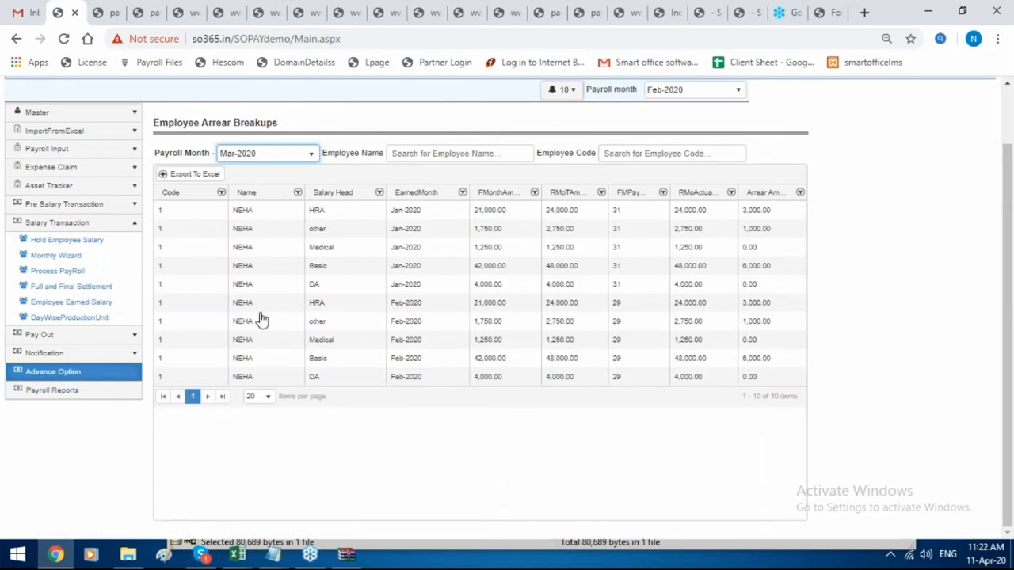
left_click(208, 173)
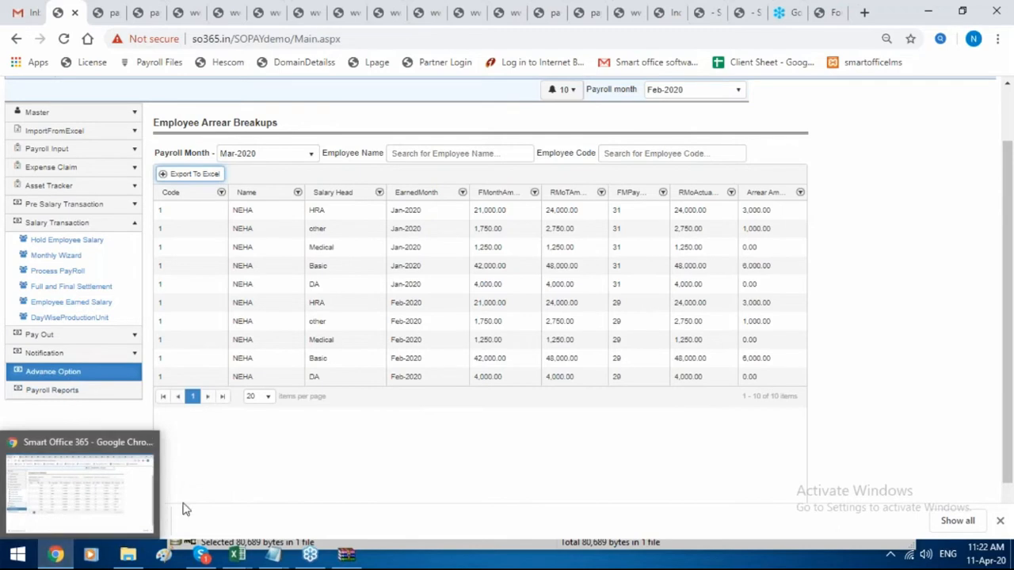
left_click(103, 523)
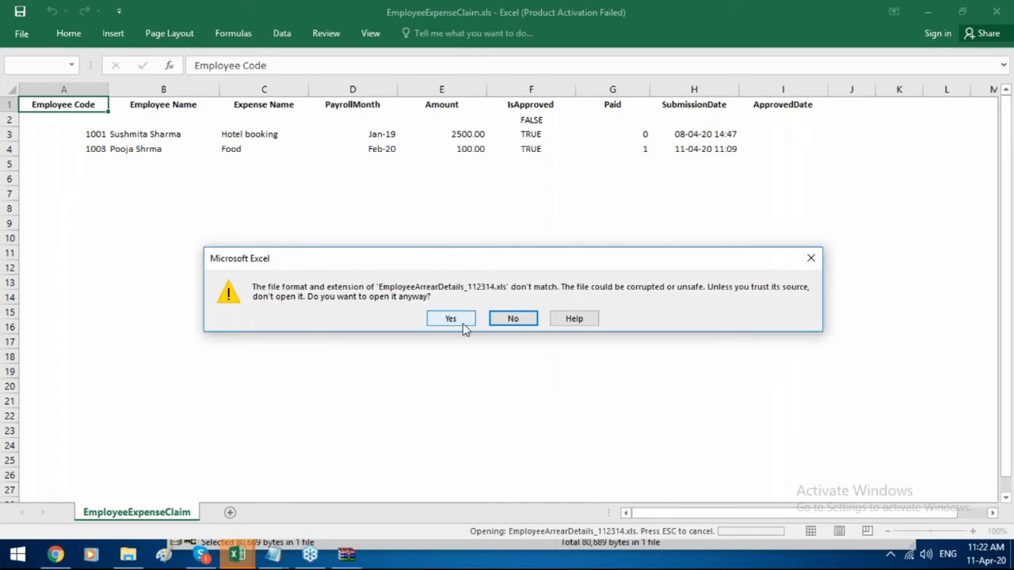
Accept the format warnings and enable editing of the arrear details workbook.
left_click(453, 319)
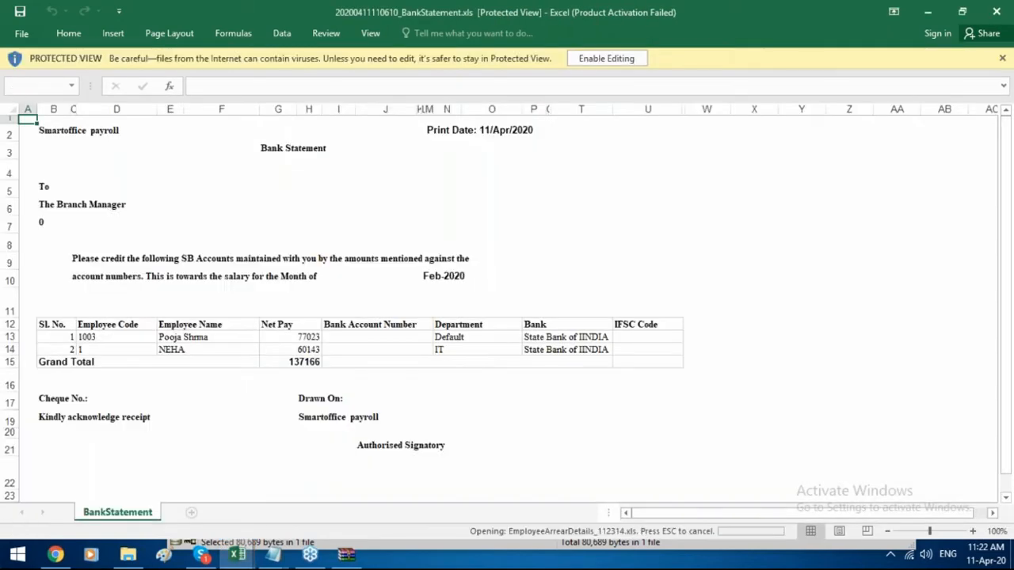
left_click(452, 319)
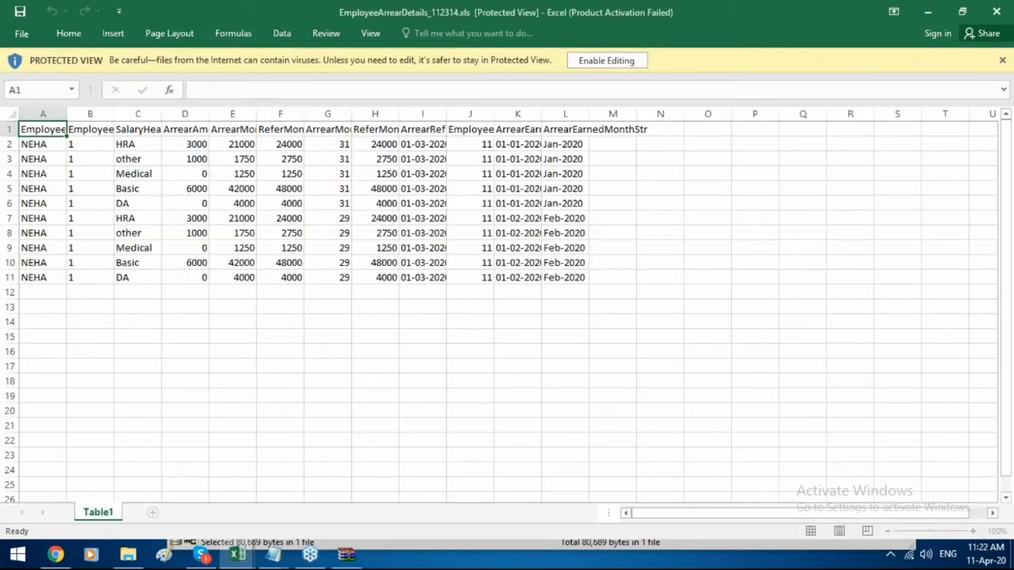
left_click(604, 59)
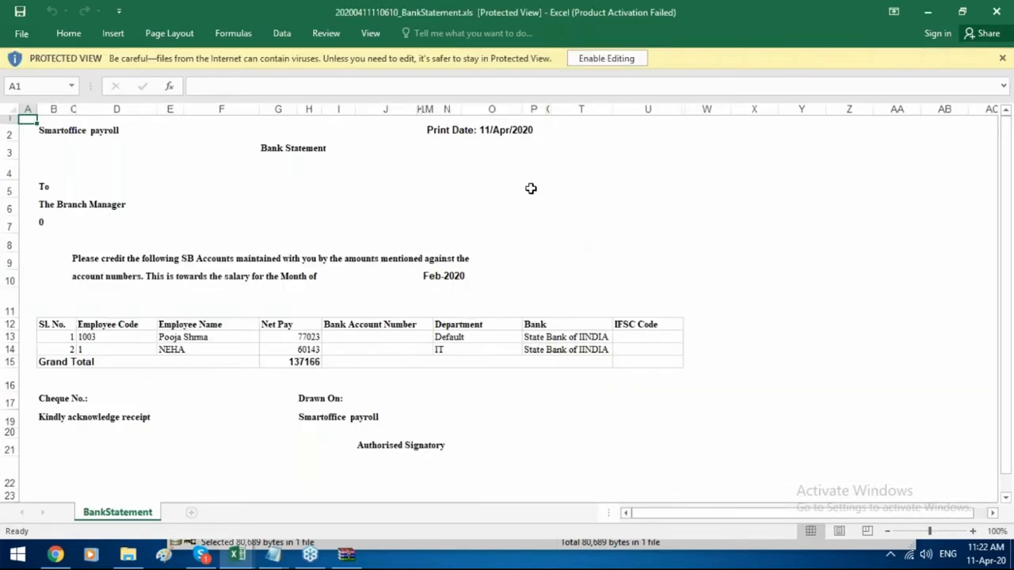
mouse_move(238, 556)
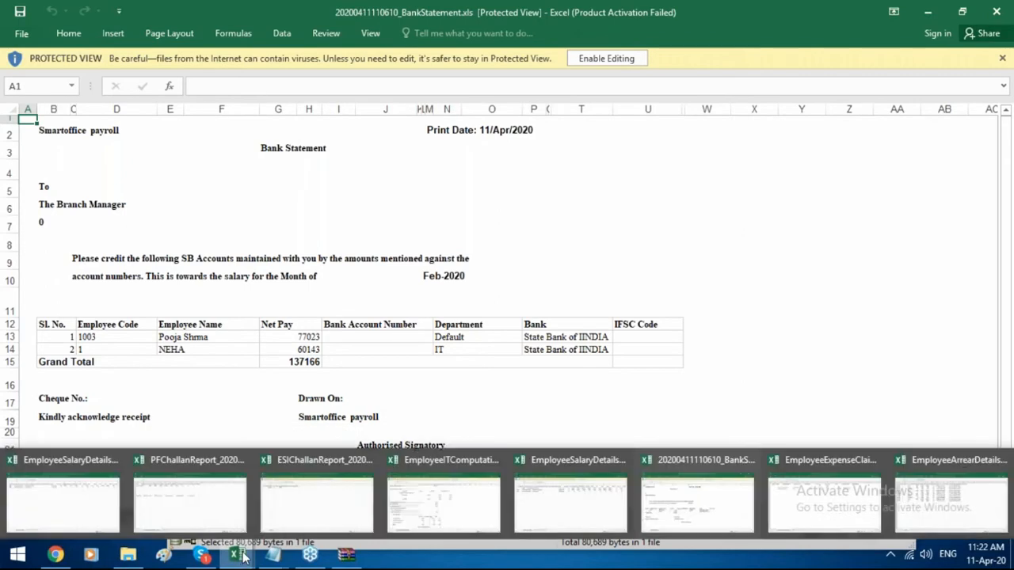
left_click(941, 521)
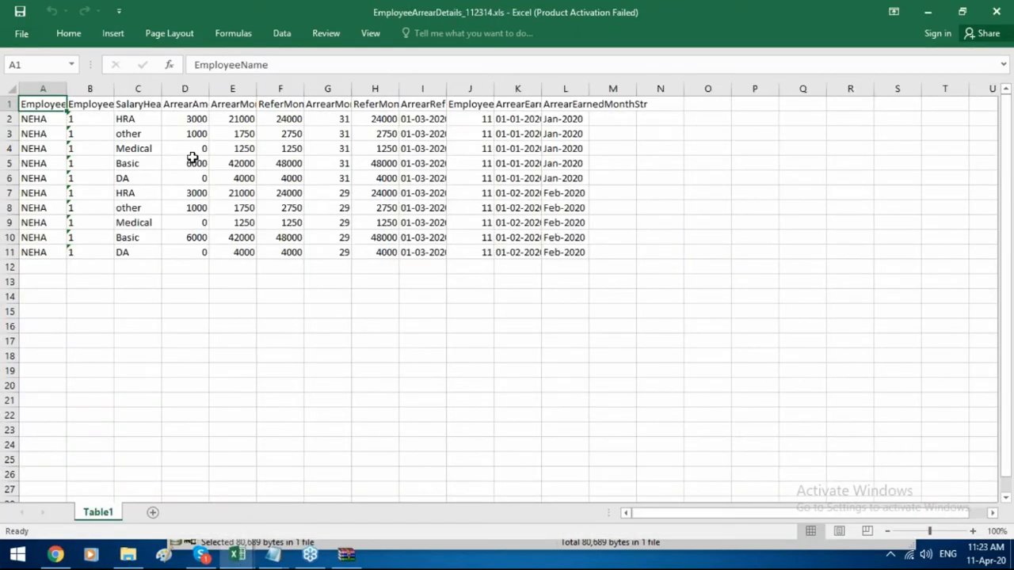
Auto-fit columns C to H to their headings and check the D2 and E2 amounts.
double_click(157, 90)
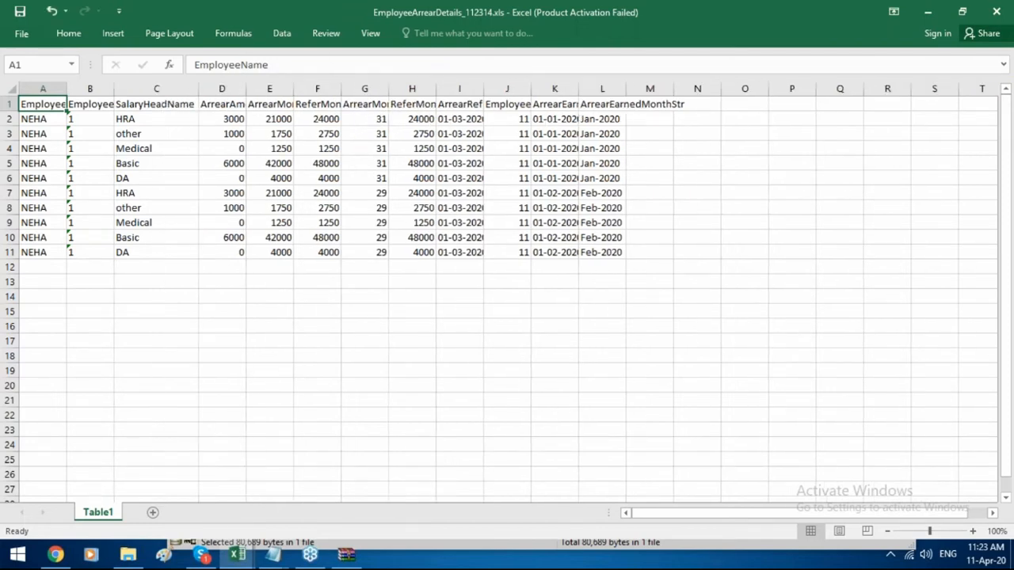
double_click(246, 88)
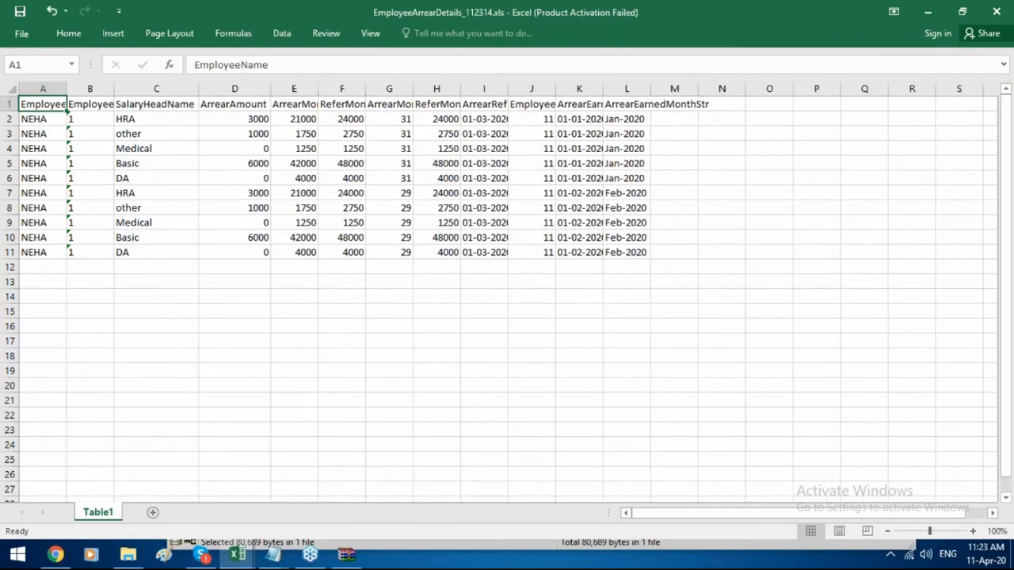
double_click(319, 89)
double_click(455, 88)
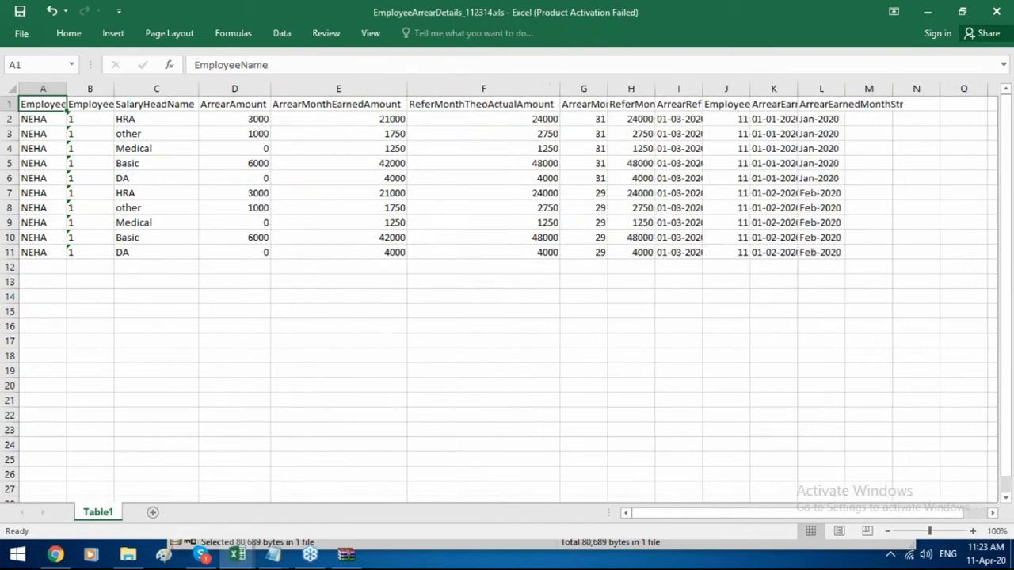
double_click(605, 89)
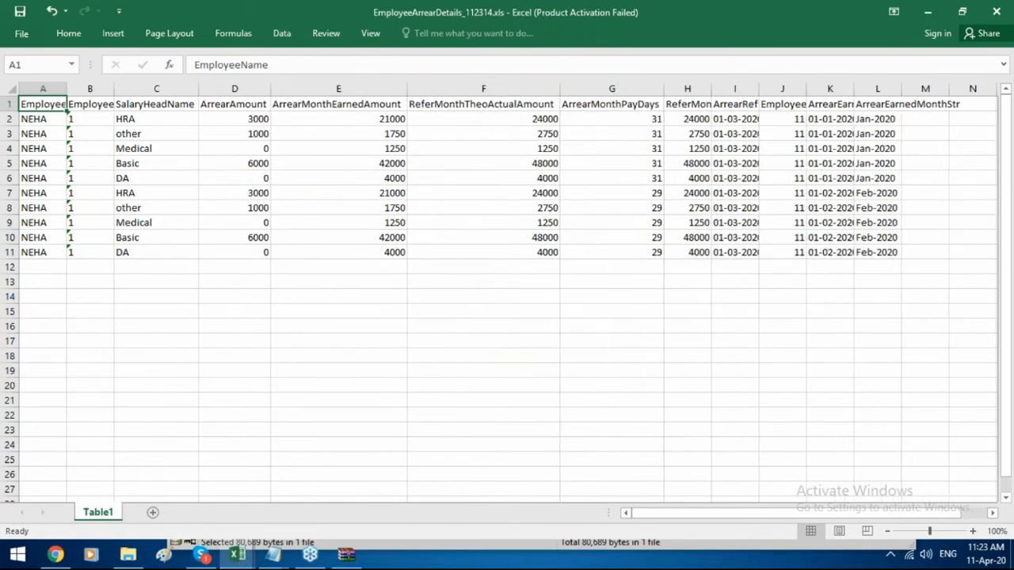
double_click(712, 89)
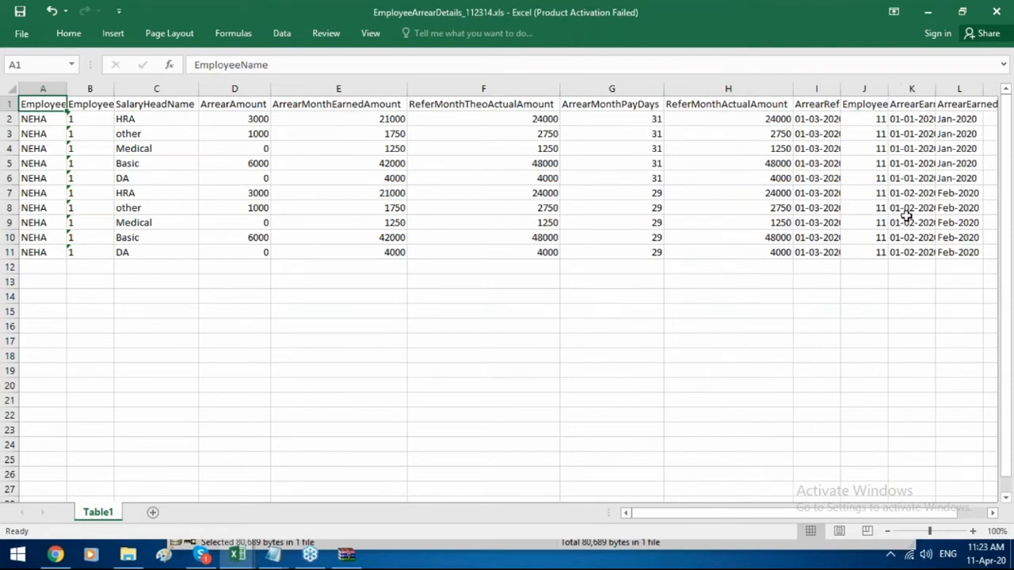
left_click(236, 121)
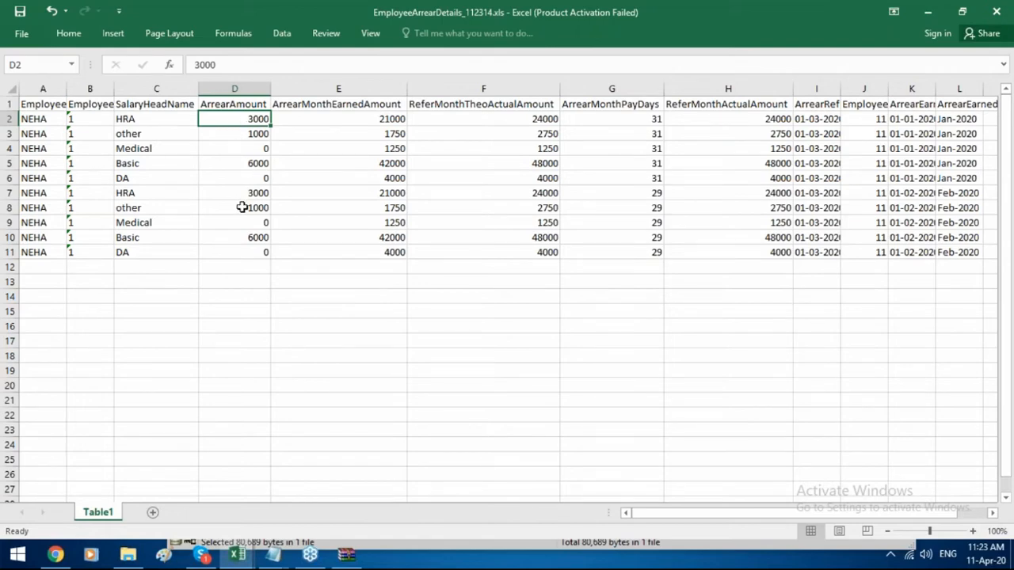
left_click(357, 118)
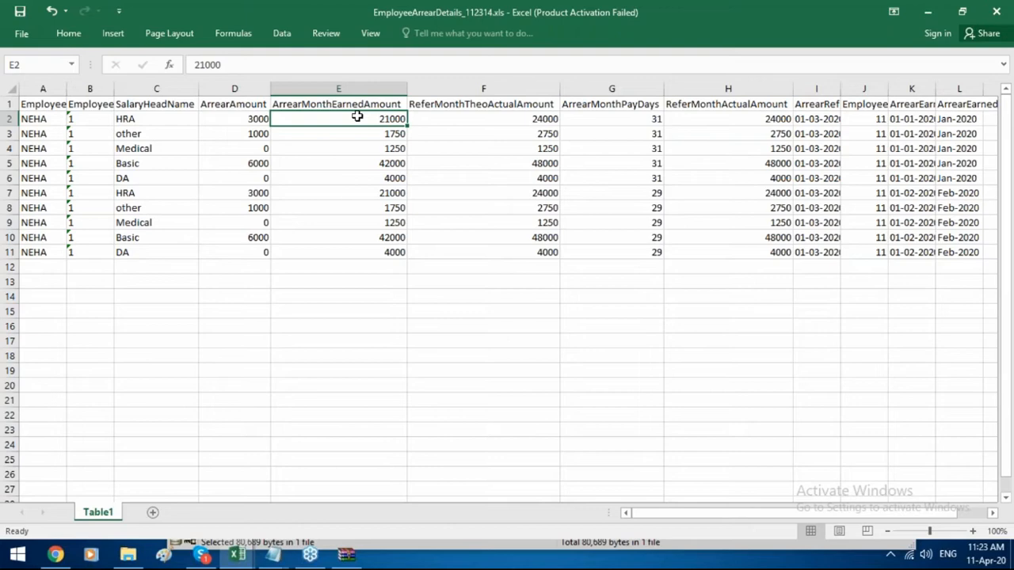
left_click(61, 558)
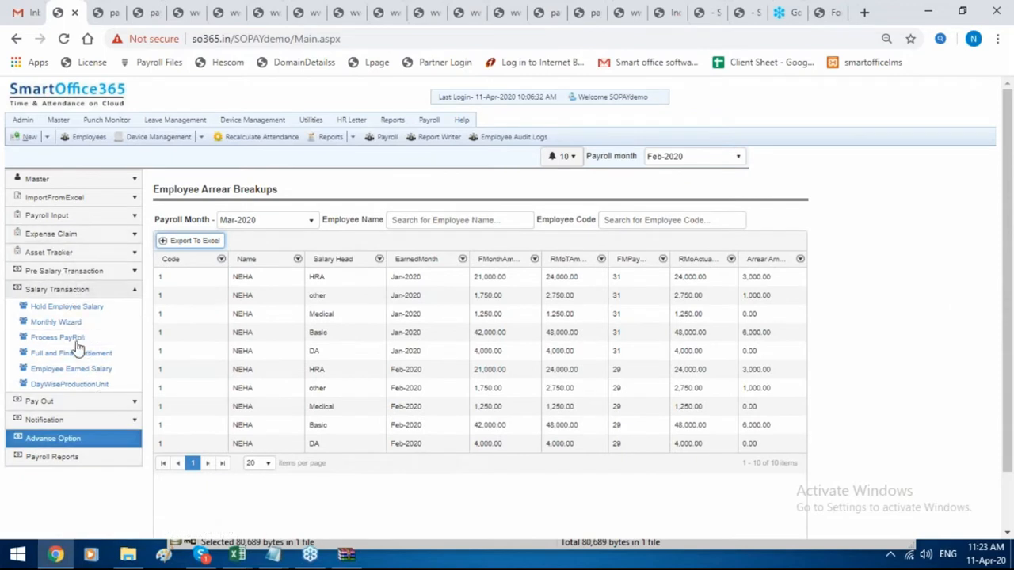
Browse the PF, PT and Salary Advance payroll reports, then generate the Salary Revision History report.
left_click(82, 438)
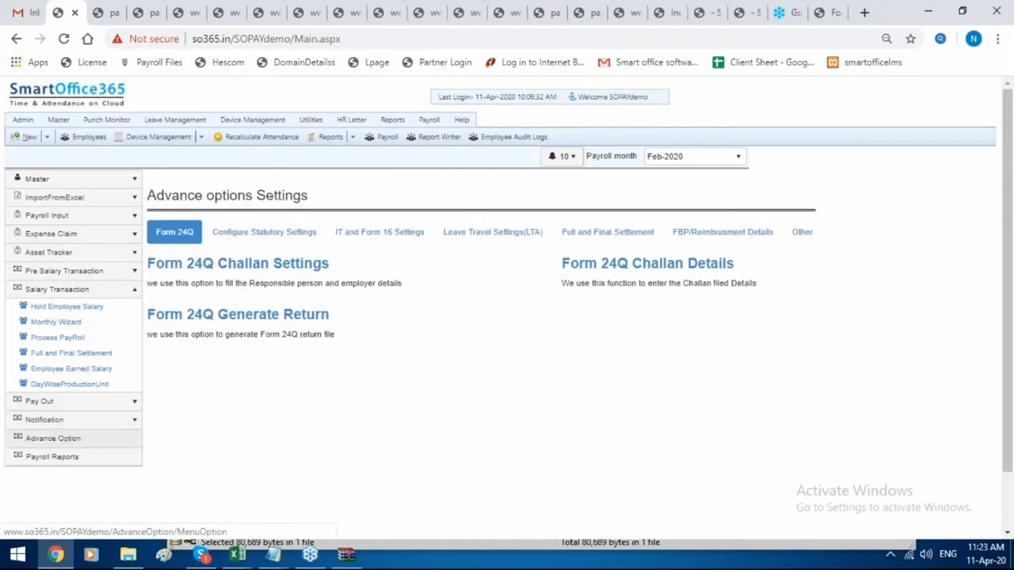
left_click(84, 270)
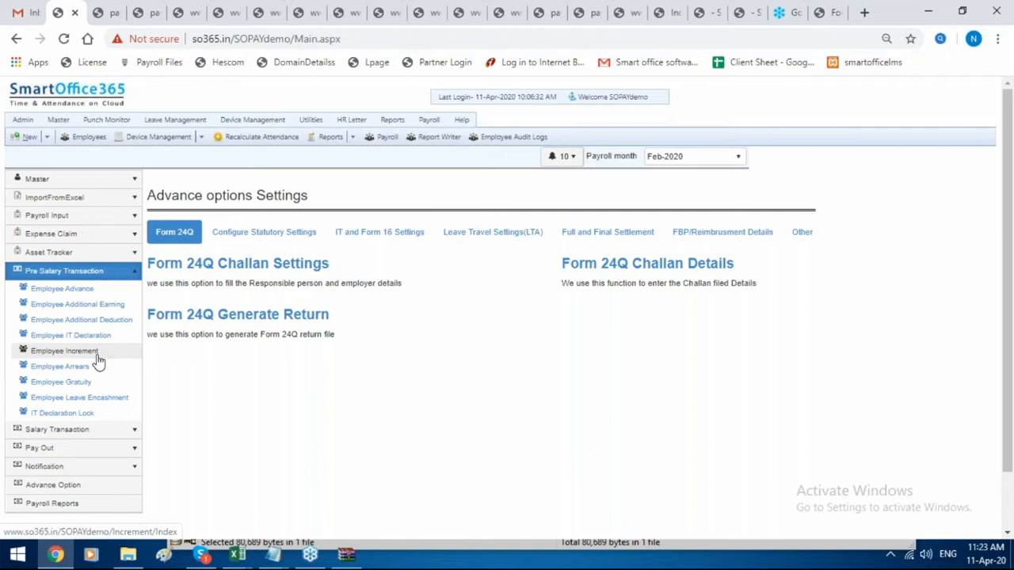
left_click(79, 507)
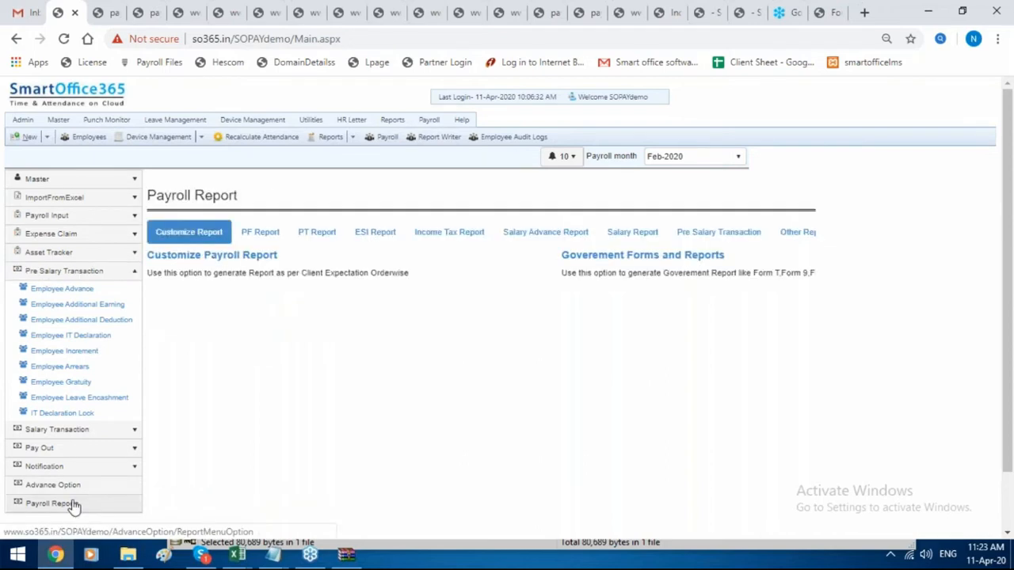
left_click(267, 235)
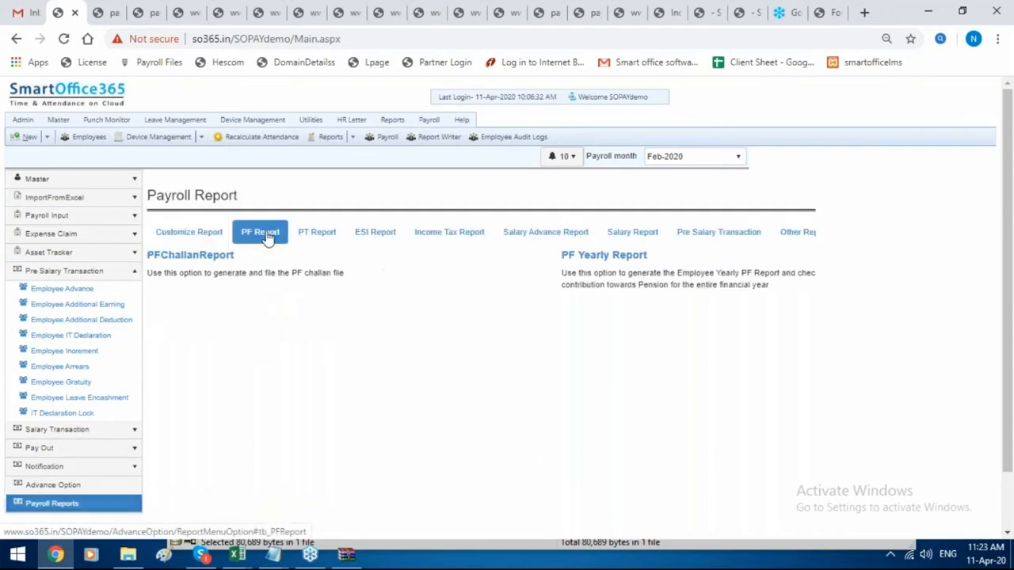
left_click(313, 239)
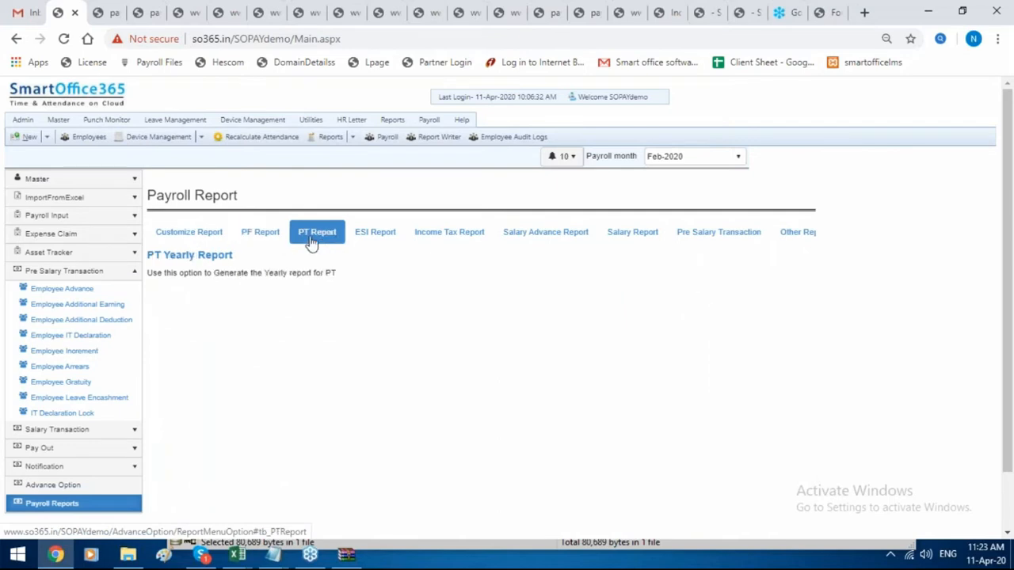
left_click(516, 248)
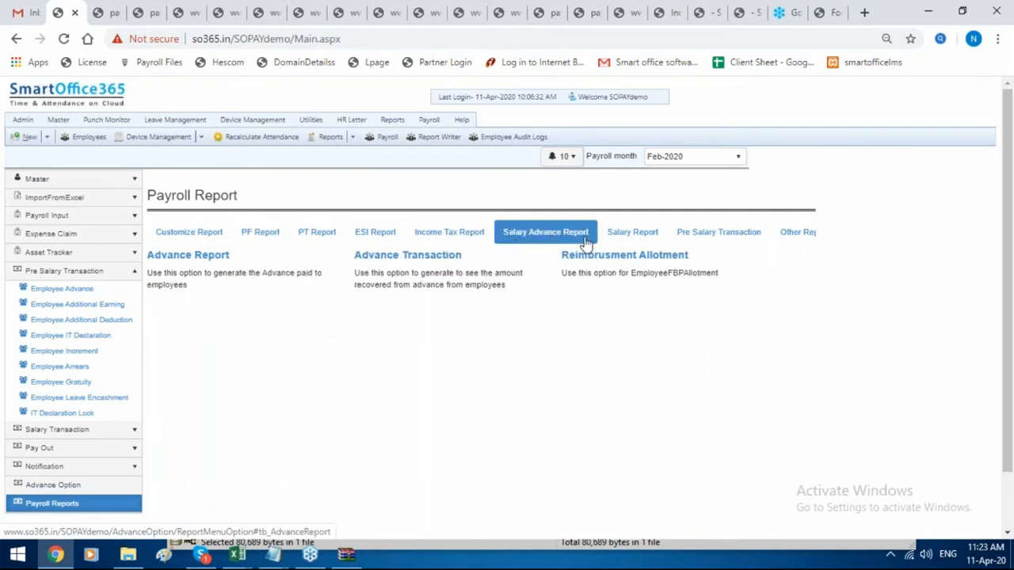
left_click(802, 233)
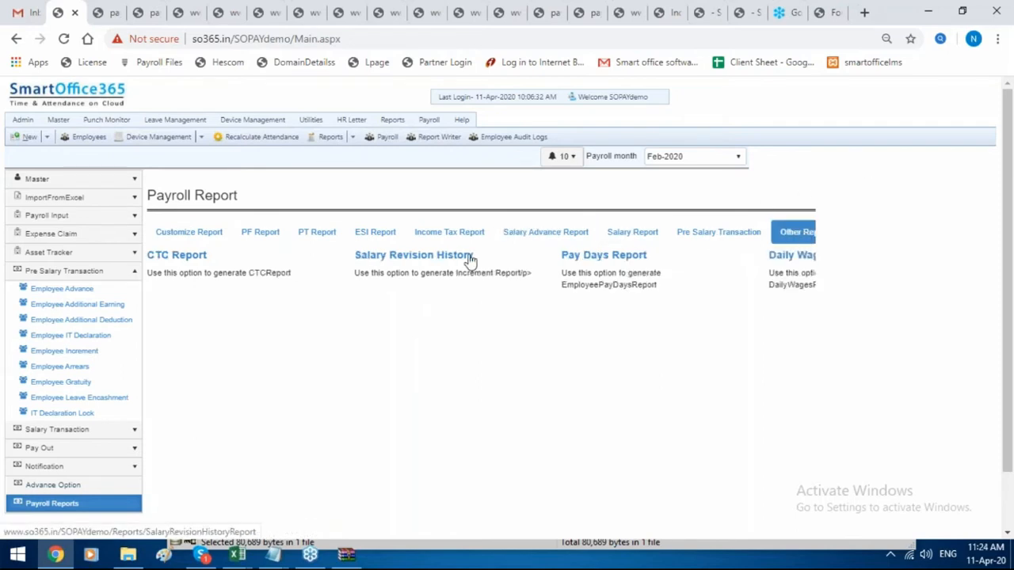
left_click(414, 255)
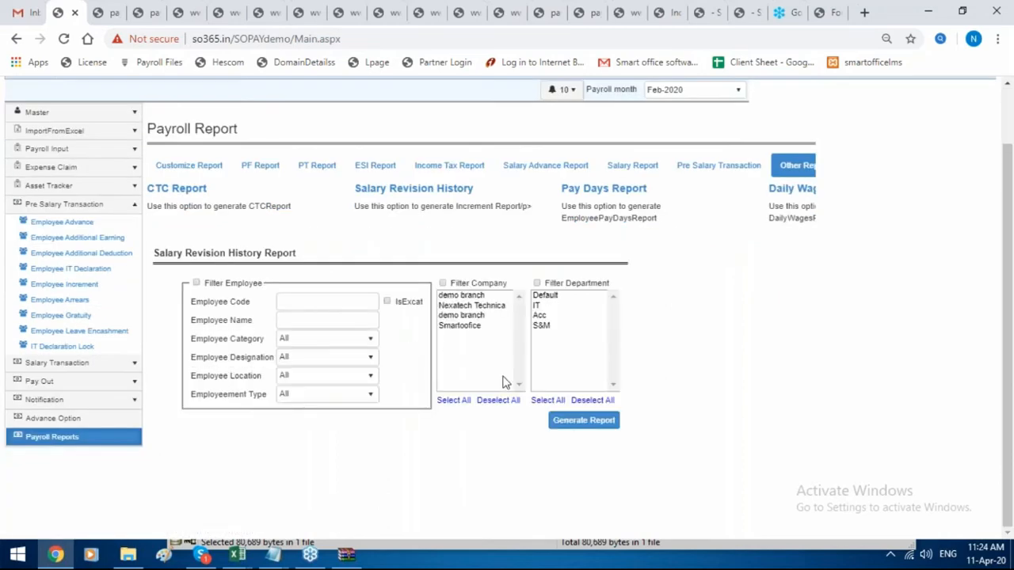
left_click(575, 425)
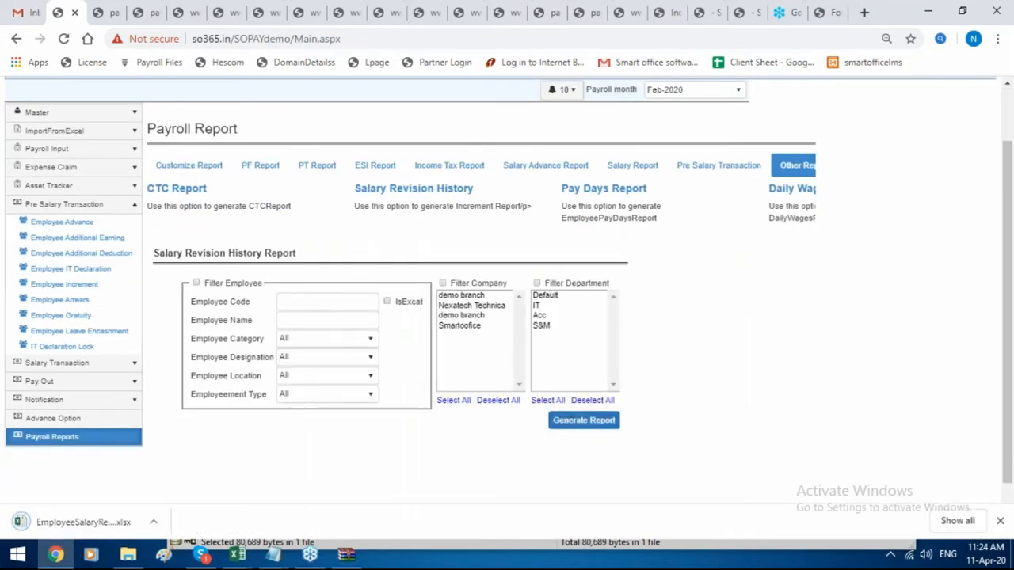
Open the salary revision export in Excel, AutoFit columns B to E, and return to Chrome.
mouse_move(52, 552)
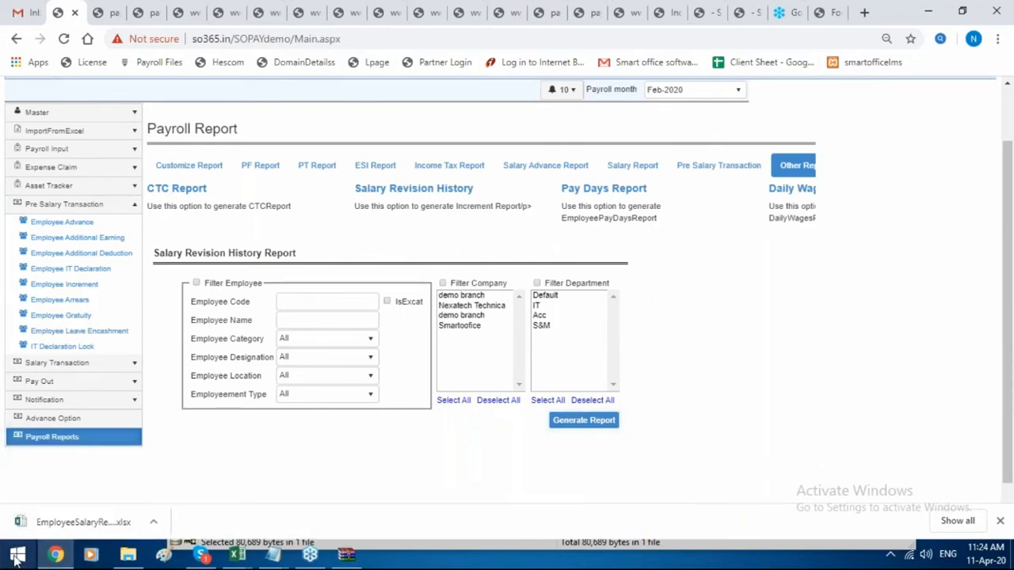
left_click(50, 521)
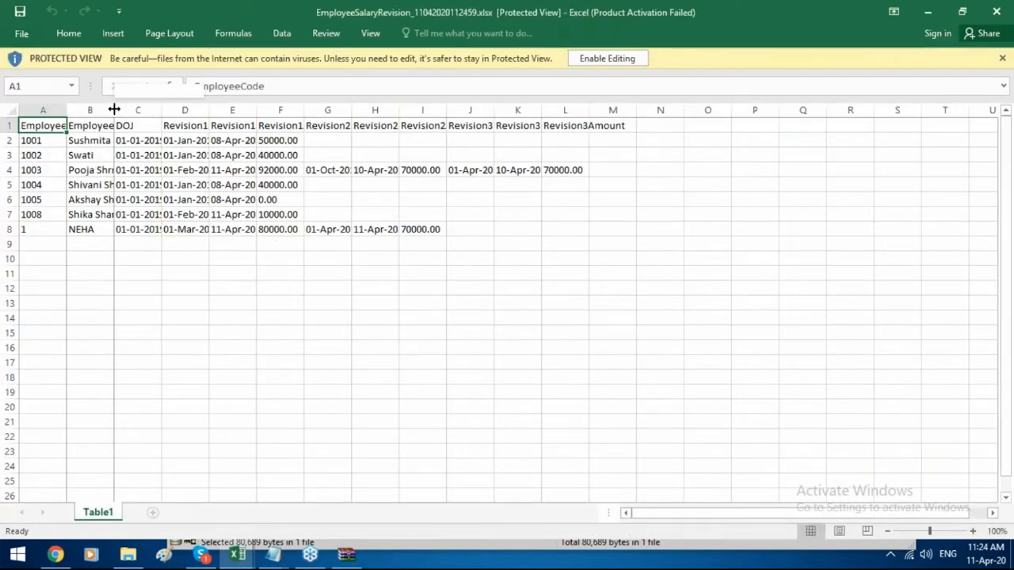
double_click(116, 110)
left_click(199, 110)
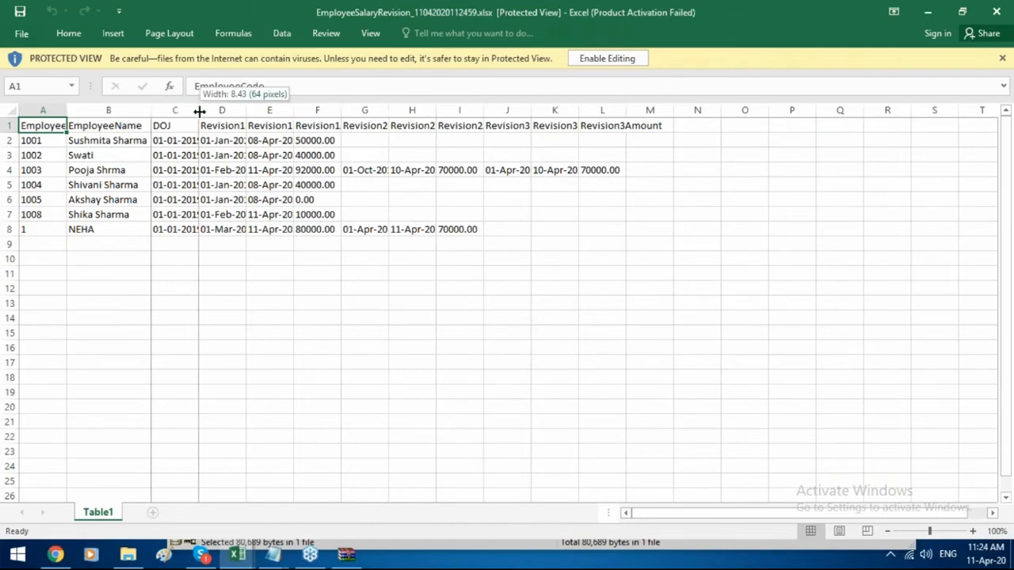
double_click(199, 111)
double_click(290, 110)
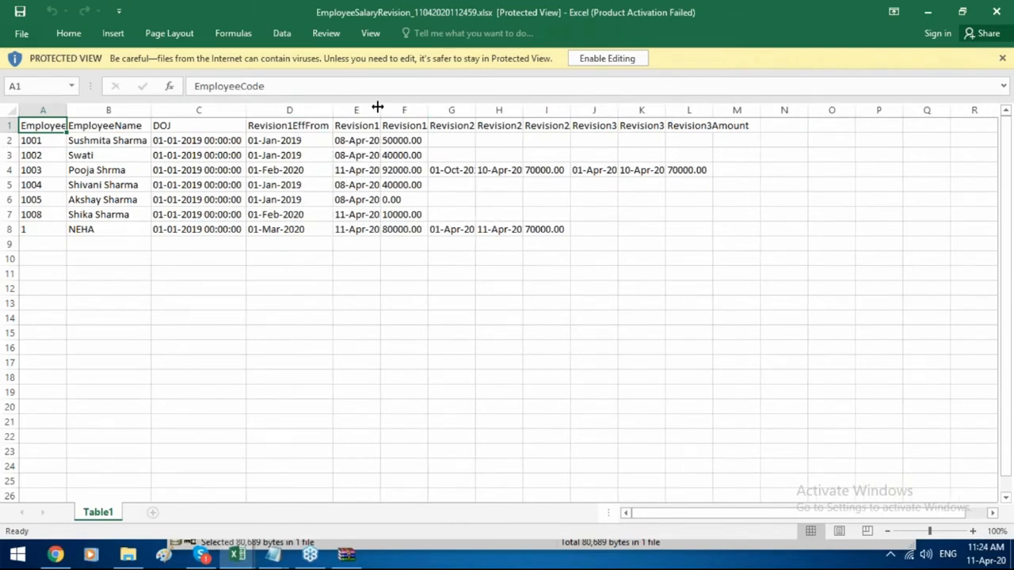
double_click(377, 107)
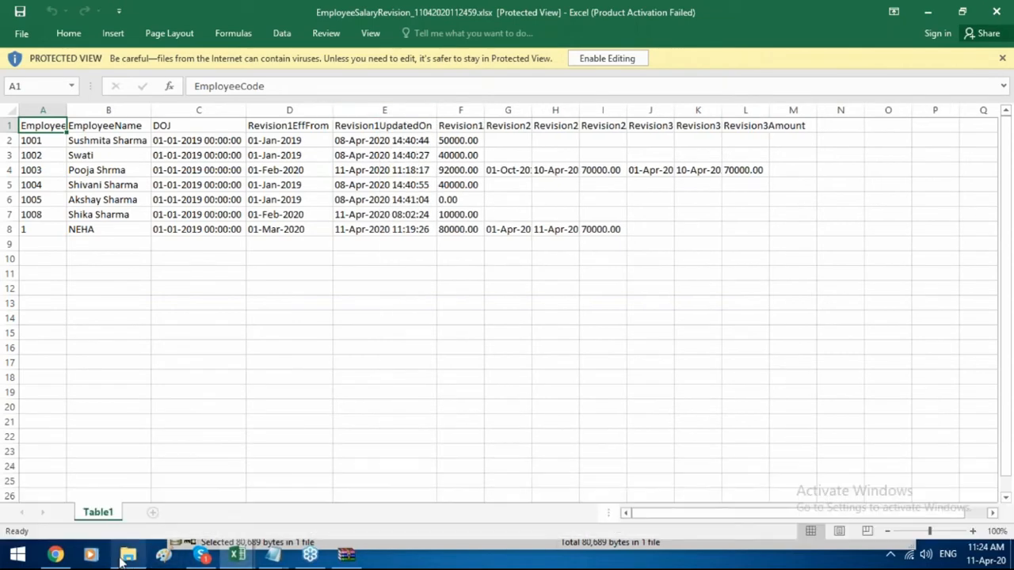
left_click(57, 556)
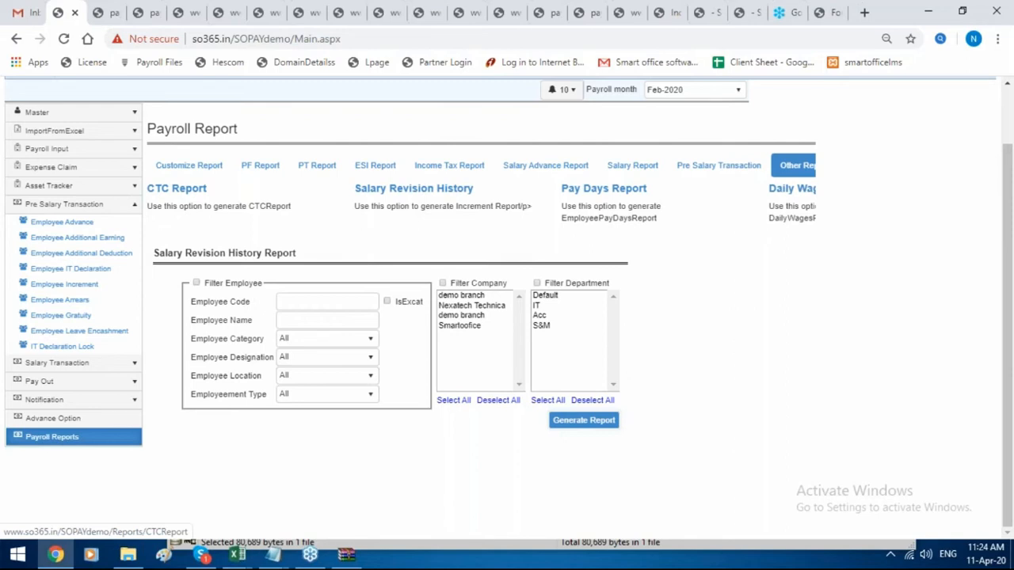
Generate the Feb-2020 CTC report for the searched Default-department employee and view export options.
left_click(202, 192)
left_click(321, 325)
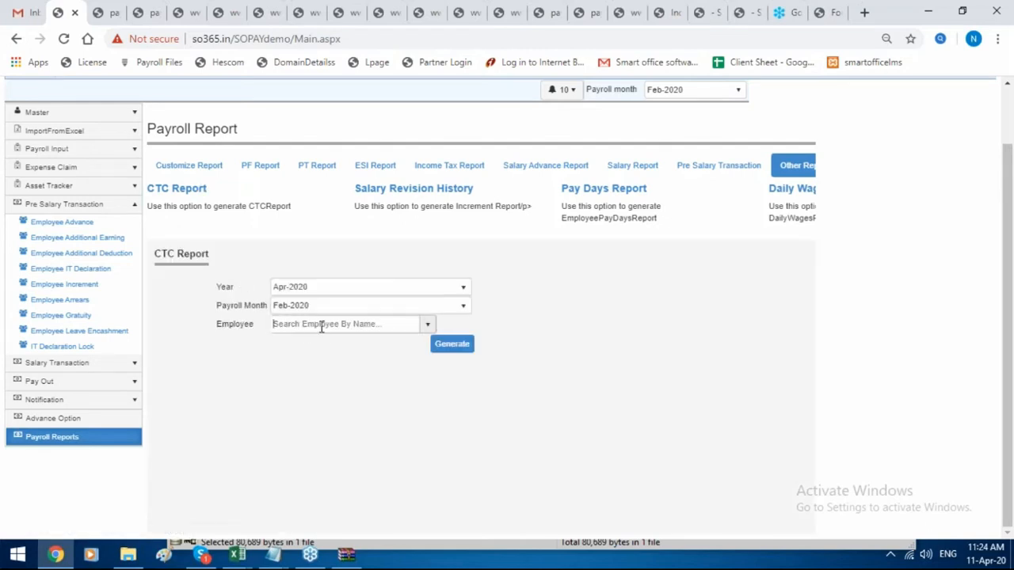
type("pooj")
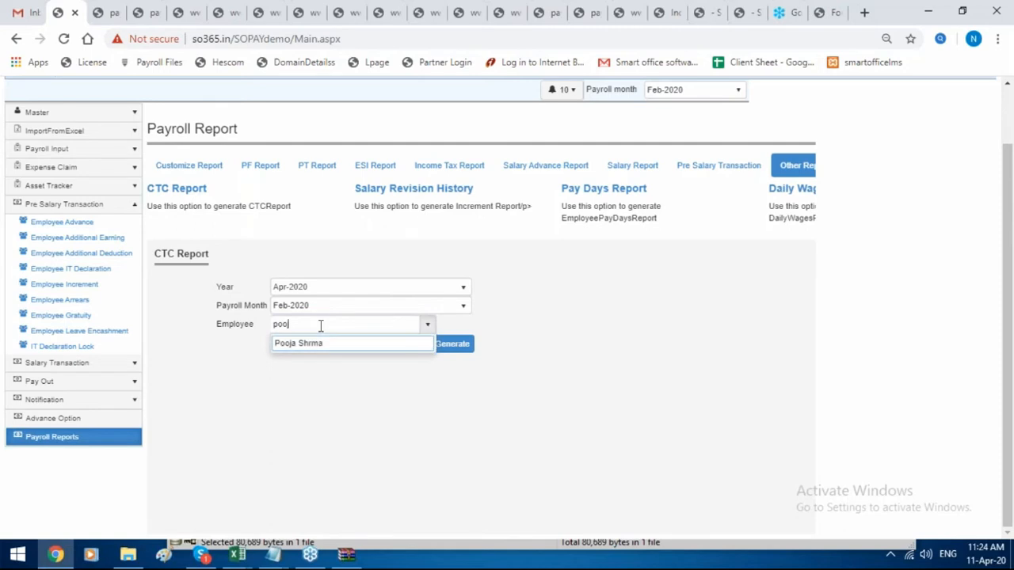
left_click(306, 346)
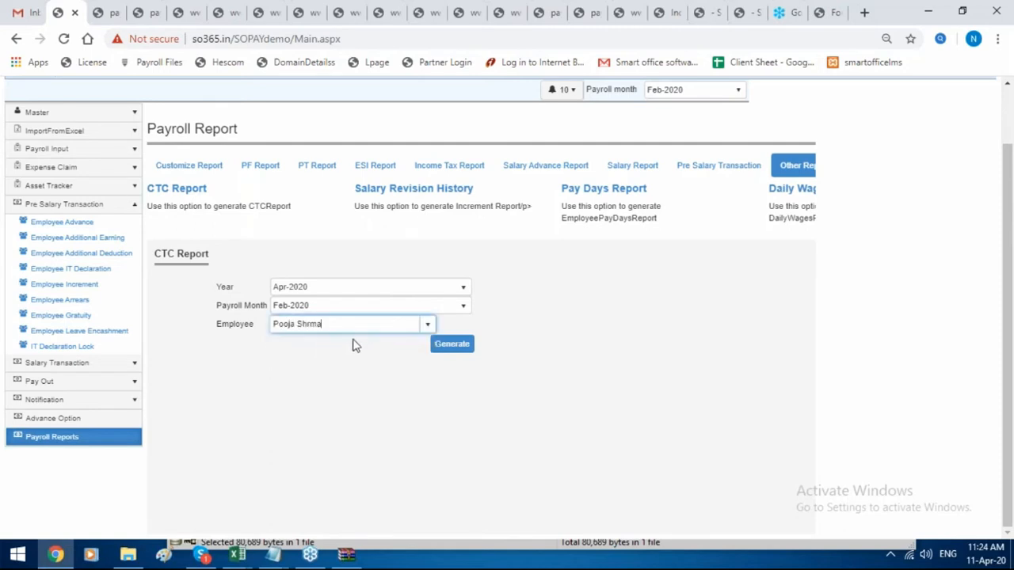
left_click(437, 346)
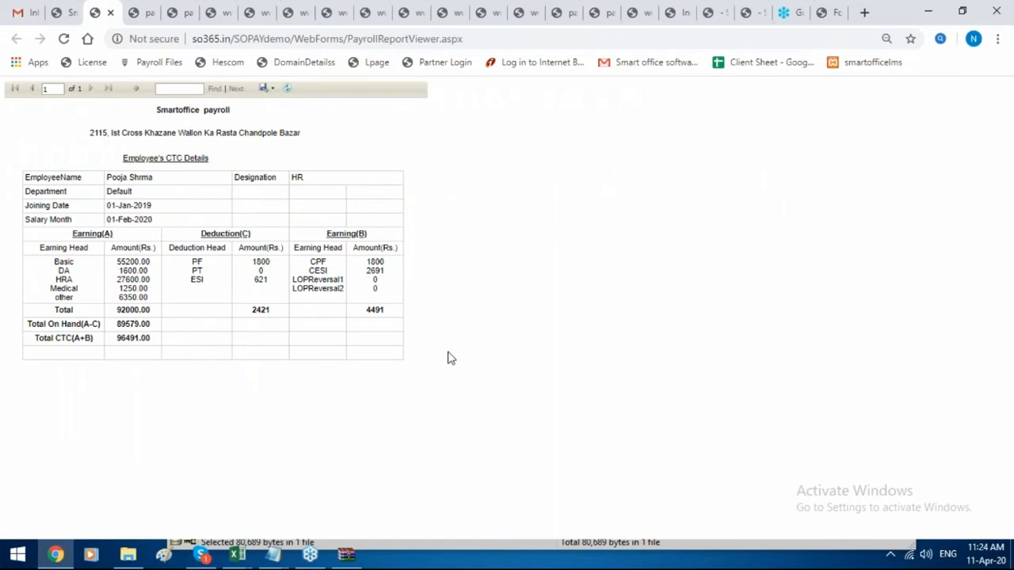
left_click(262, 92)
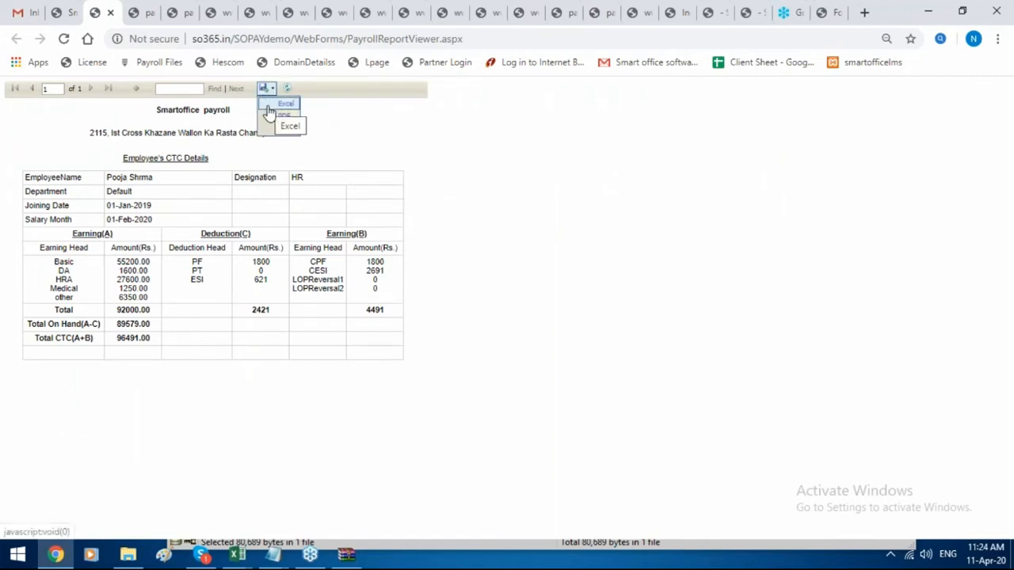
left_click(58, 12)
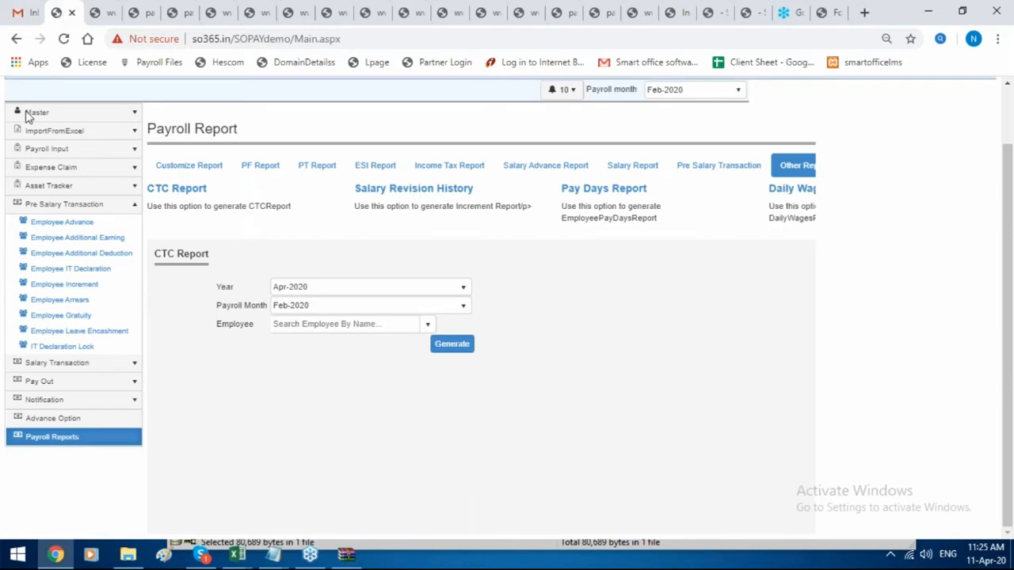
Start a new hold on the Hold Employee Salary page with hold month Mar-2020.
left_click(101, 366)
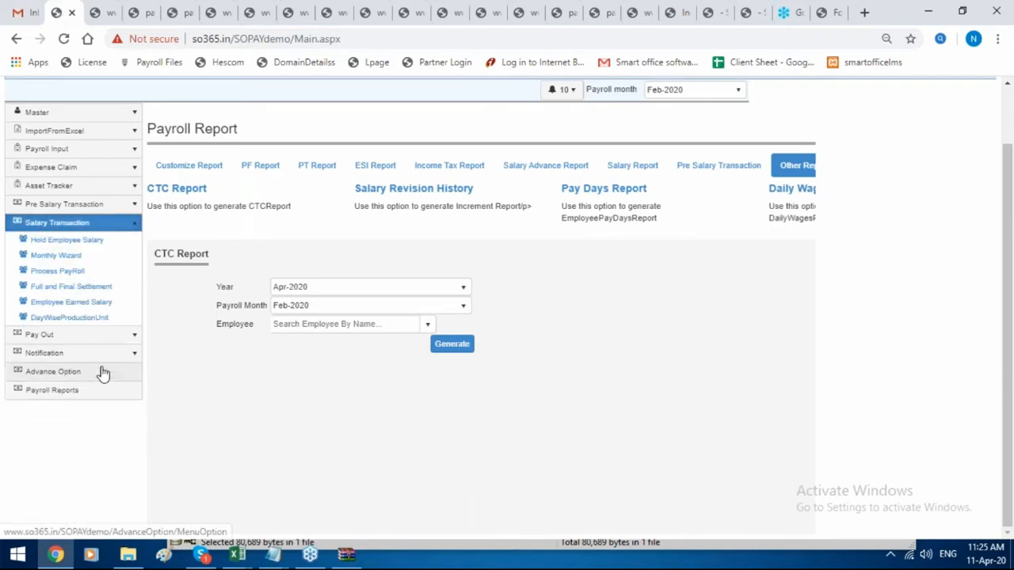
left_click(99, 240)
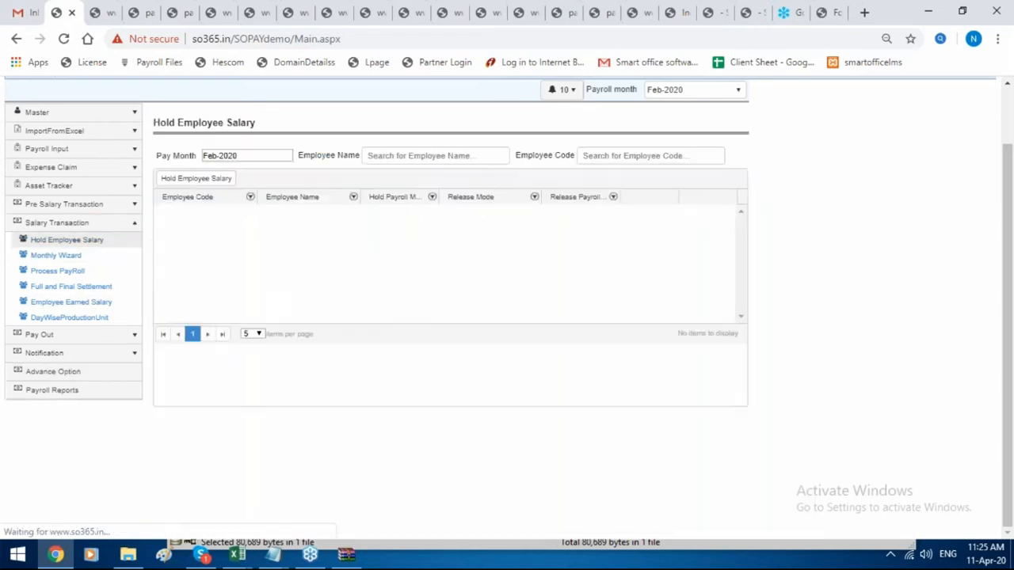
left_click(178, 181)
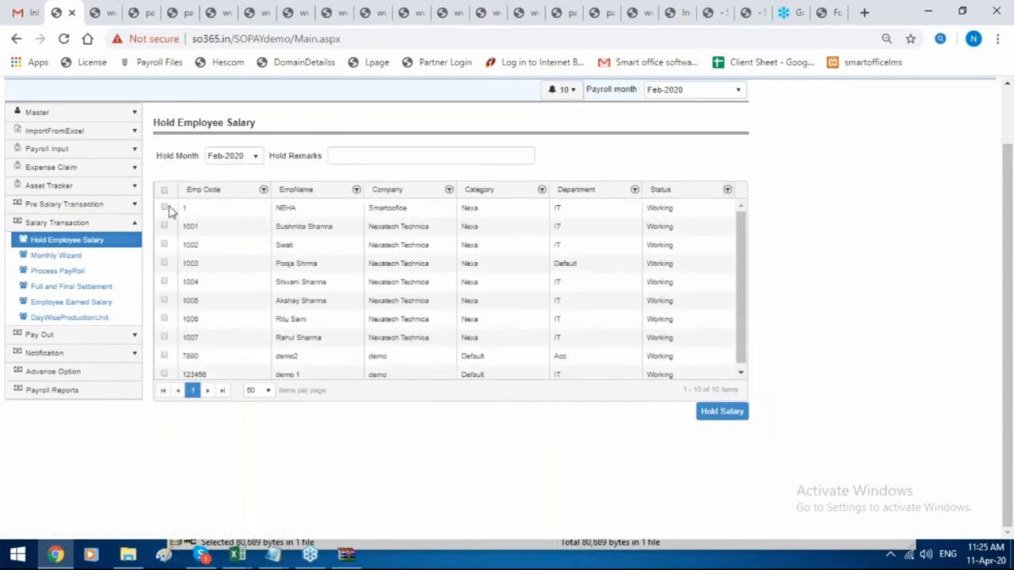
left_click(165, 208)
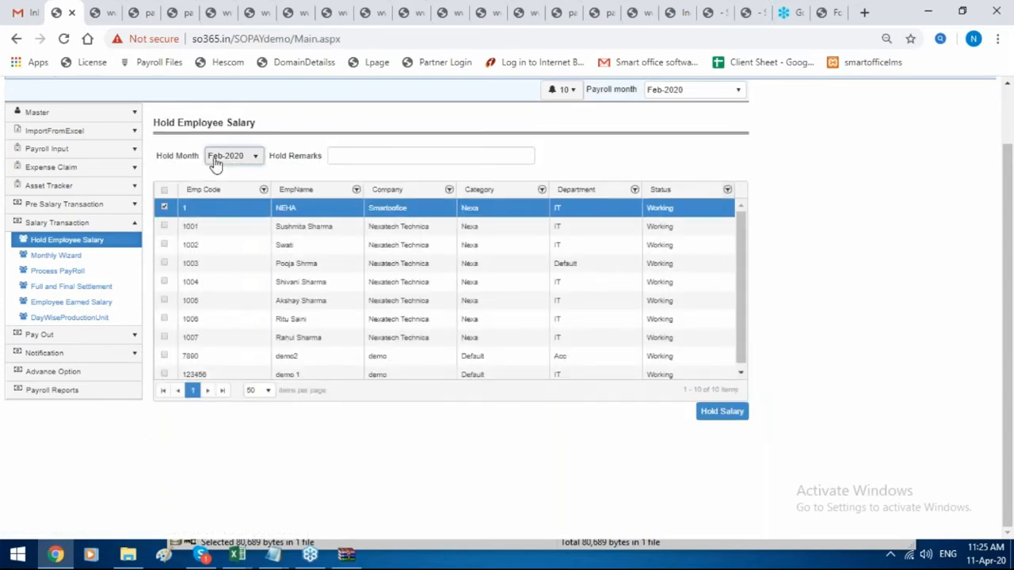
left_click(216, 159)
scroll(238, 256, "down", 2)
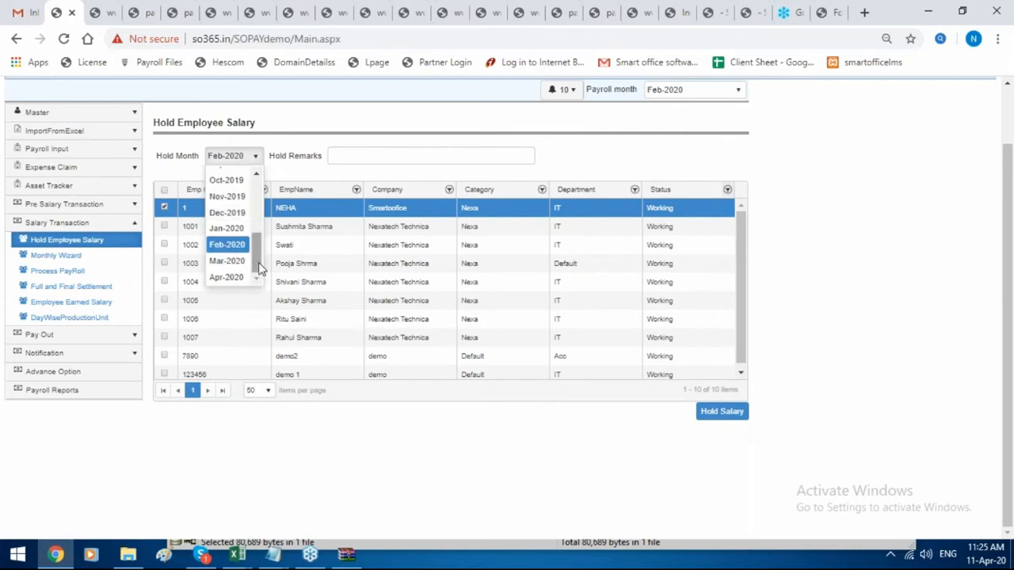
left_click(238, 262)
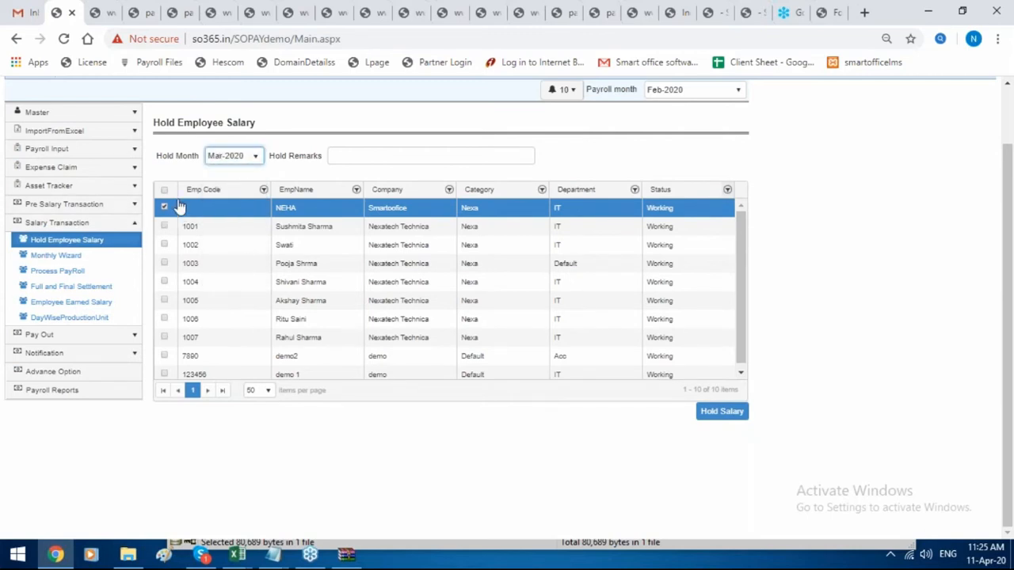
Hold only employee 1003's salary, confirm the success message, and return to Payroll Reports.
left_click(164, 263)
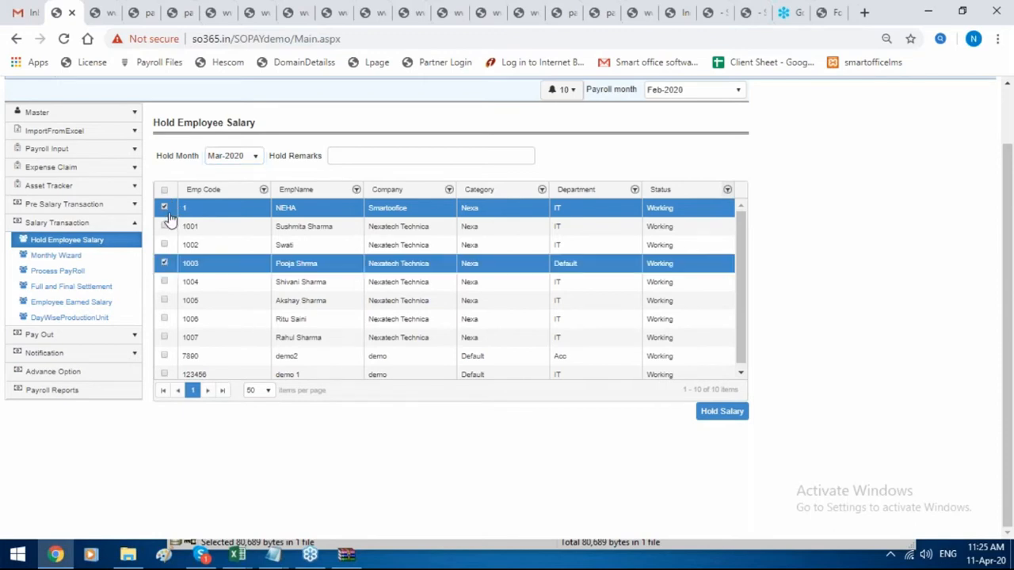
left_click(165, 209)
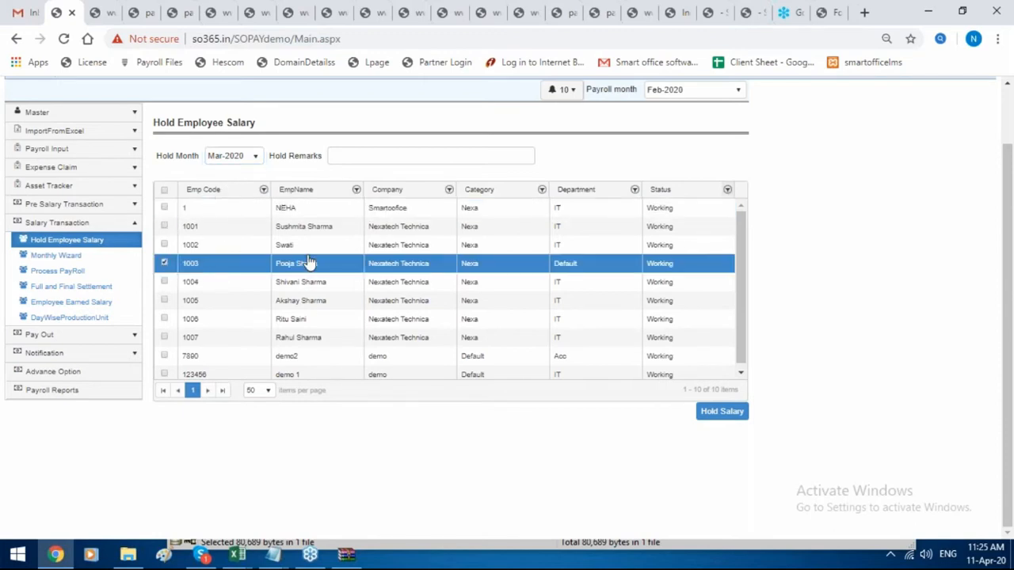
left_click(403, 153)
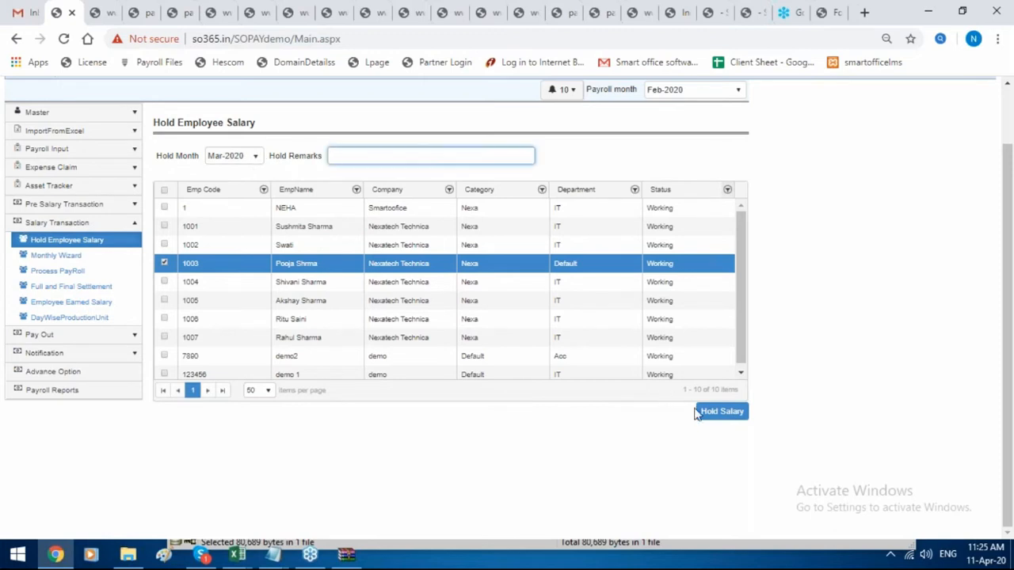
left_click(709, 418)
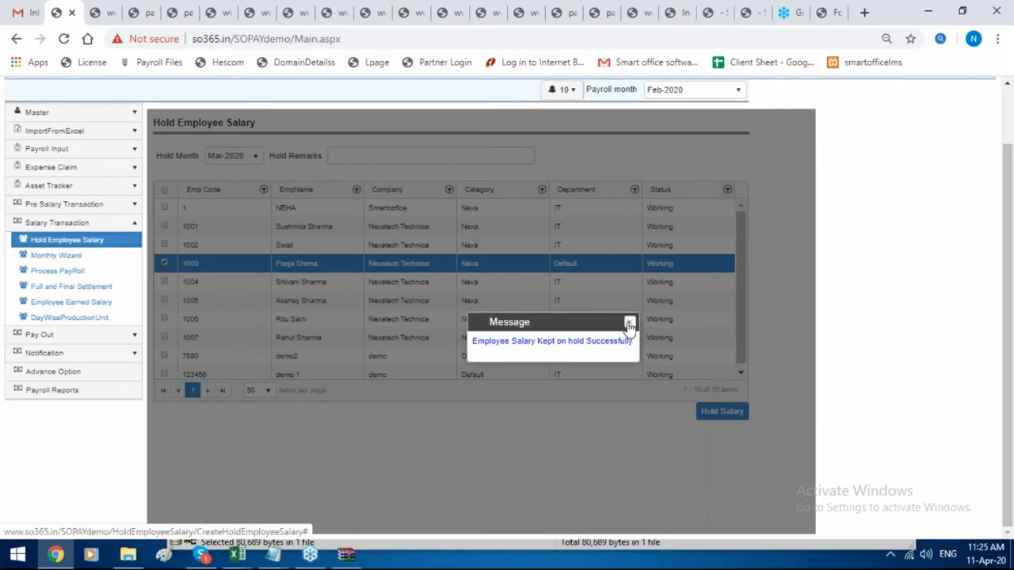
left_click(629, 323)
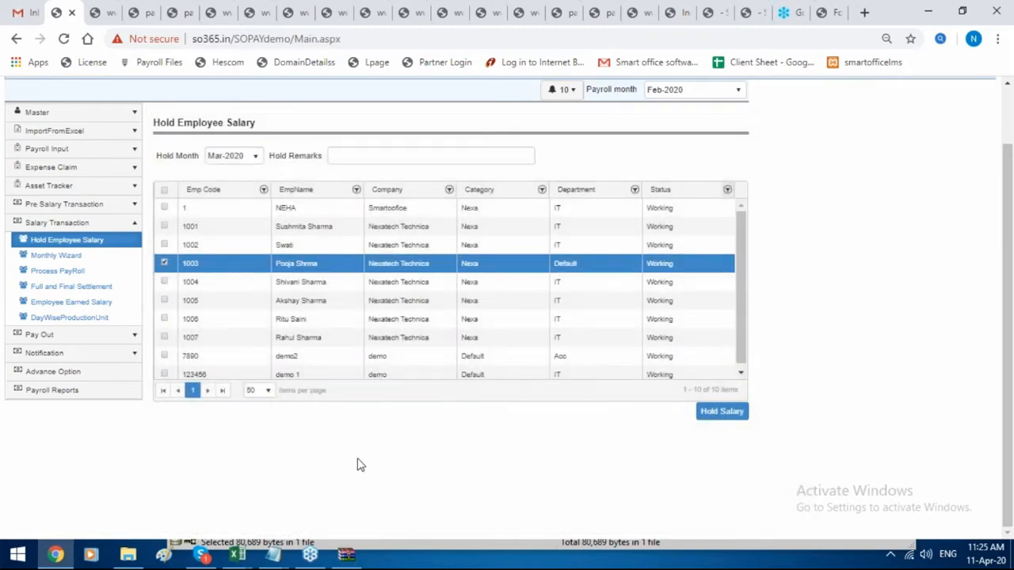
left_click(37, 242)
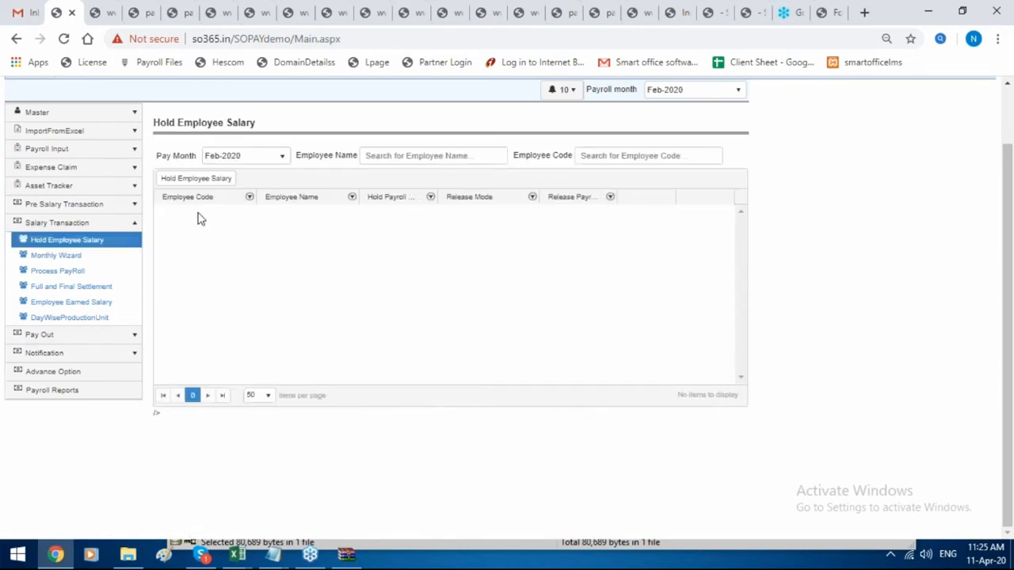
left_click(118, 391)
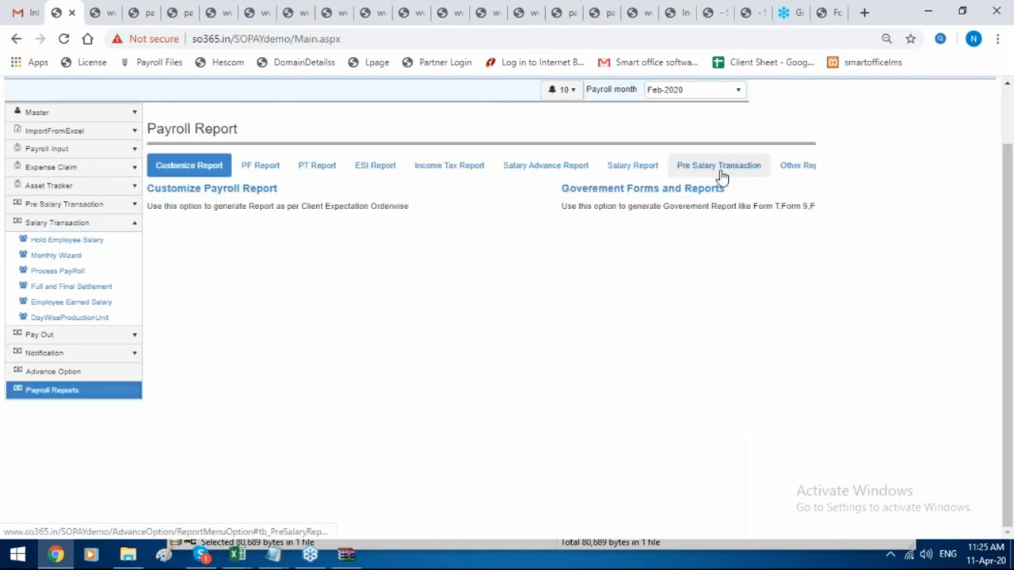
Generate the Mar-2020 Hold Employee Salary report from Pre Salary Transaction and open the .xls.
left_click(719, 170)
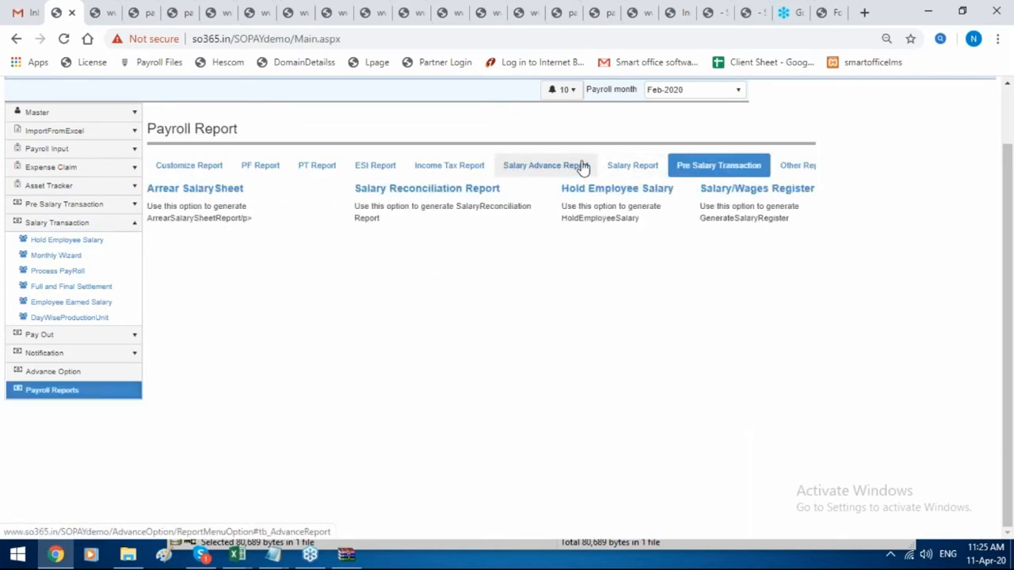
left_click(648, 194)
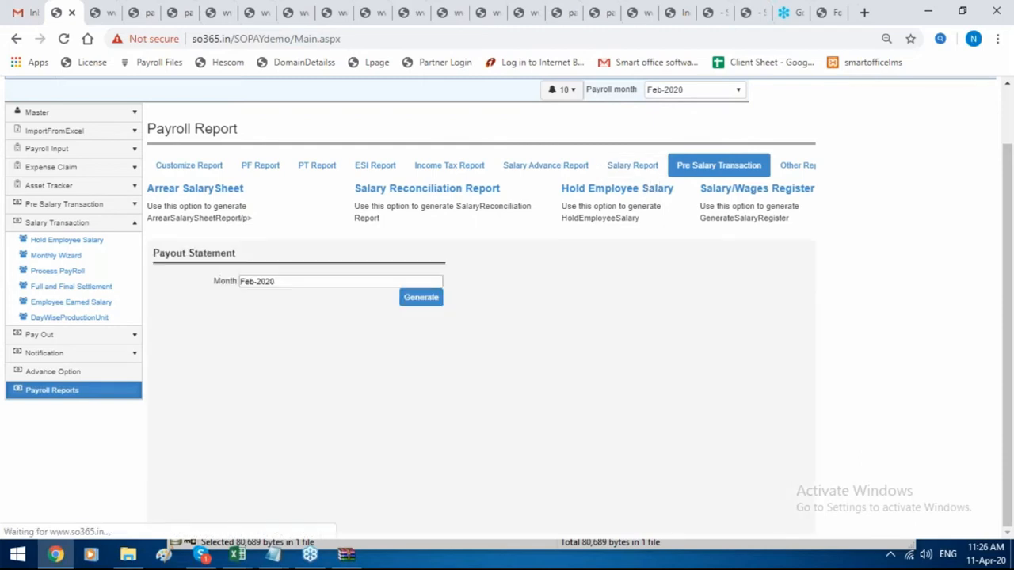
left_click(345, 283)
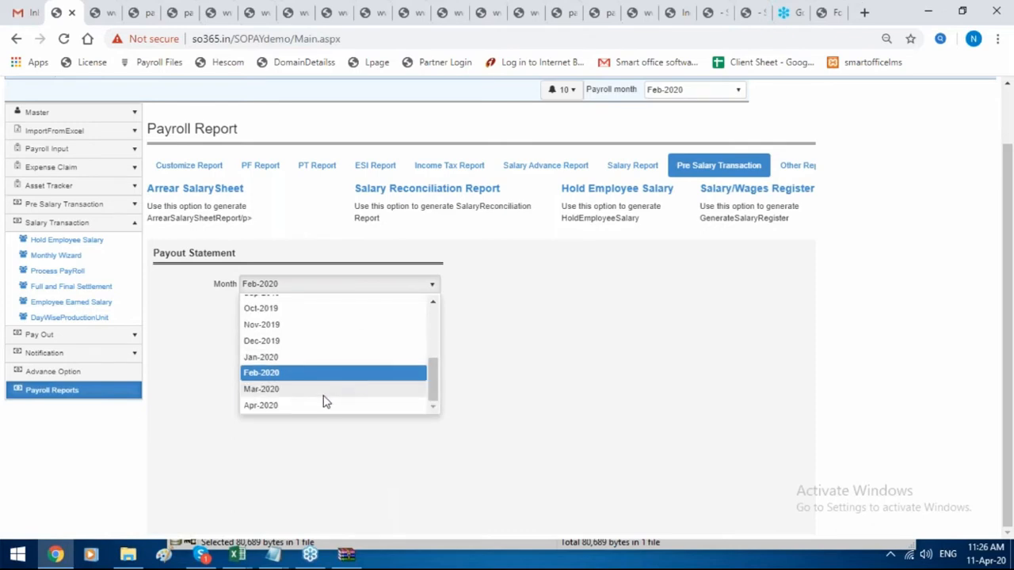
left_click(325, 392)
left_click(417, 306)
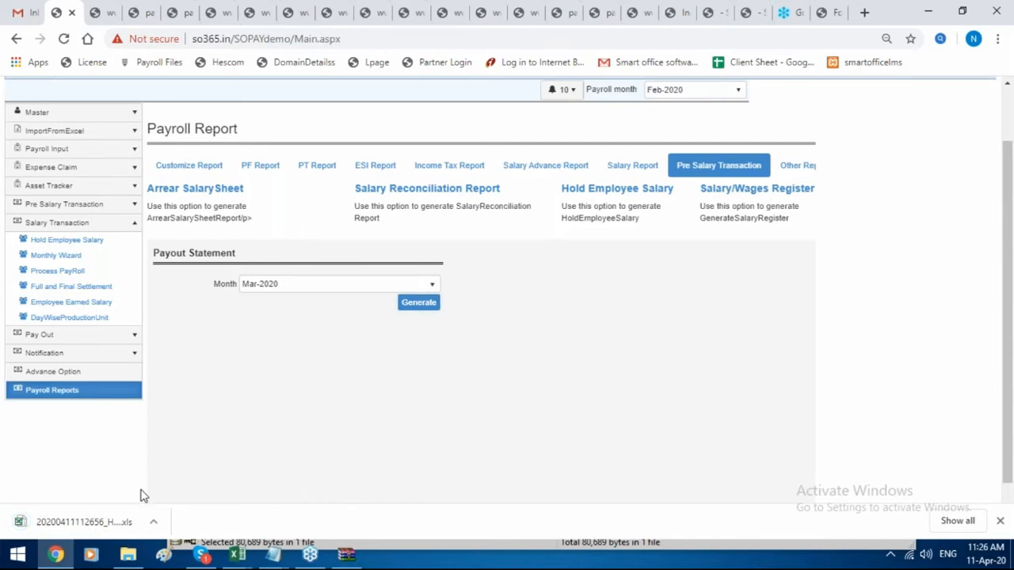
left_click(101, 522)
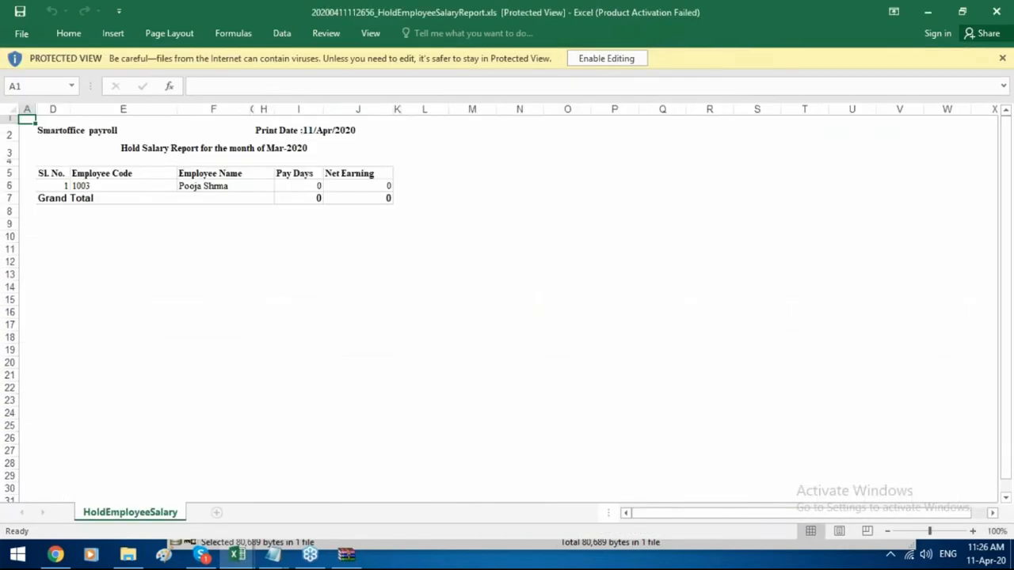
Check the held employee's code in cell E6, then go back to the payroll site.
left_click(79, 187)
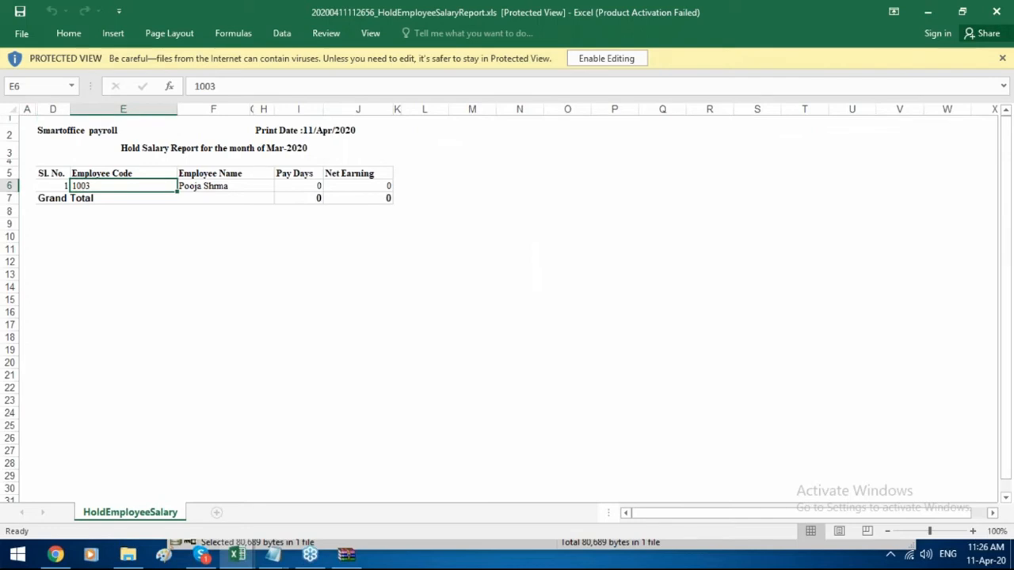
left_click(57, 557)
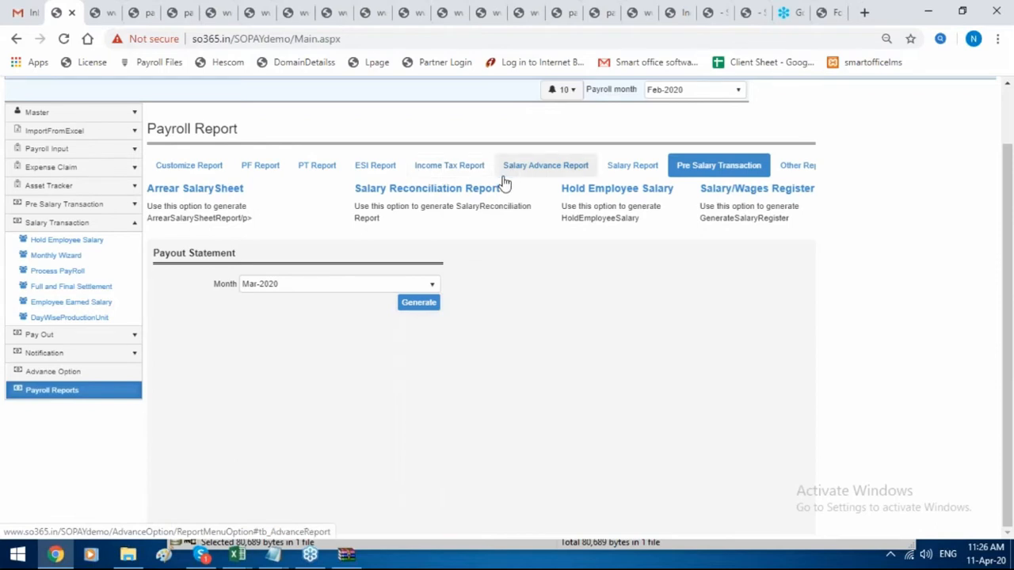
View the Feb-2020 Payout Statement form, then open the Hold Employee Salary list.
left_click(91, 338)
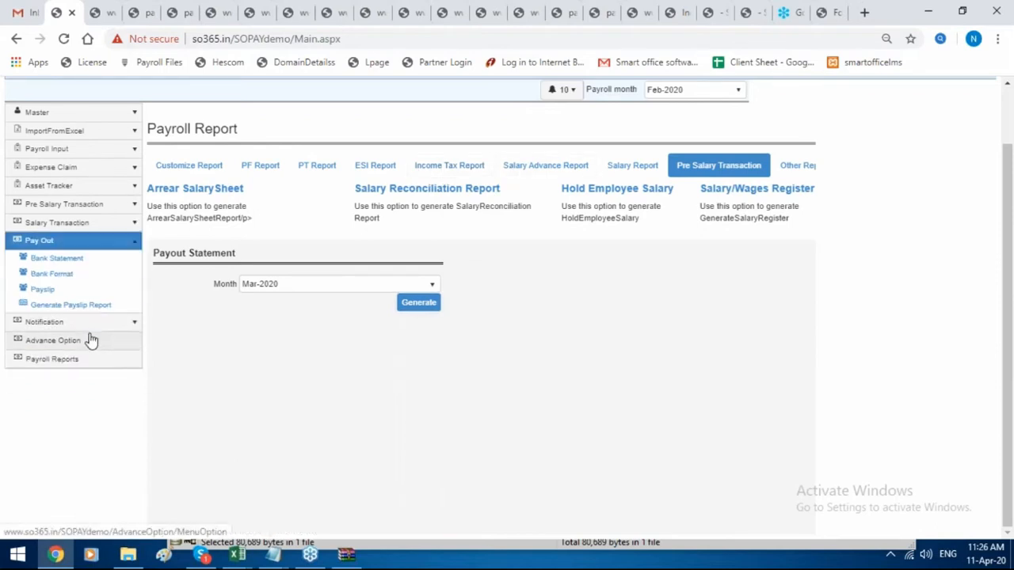
left_click(79, 272)
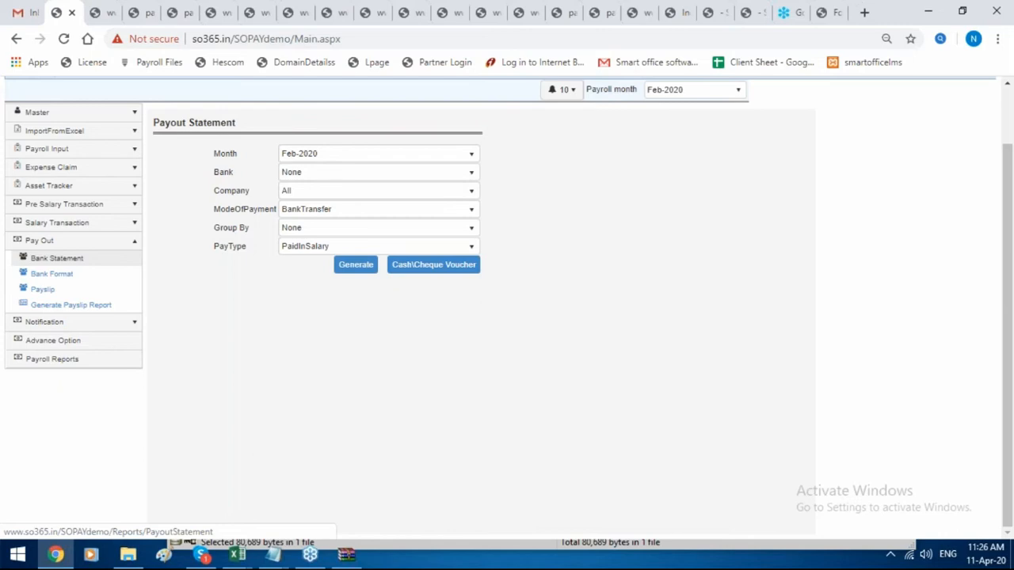
left_click(91, 227)
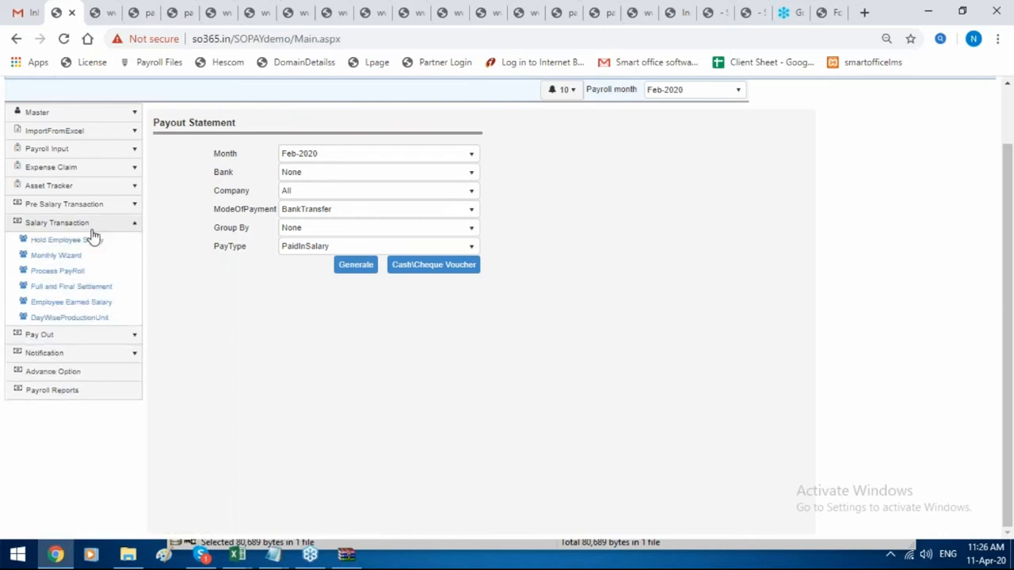
left_click(92, 240)
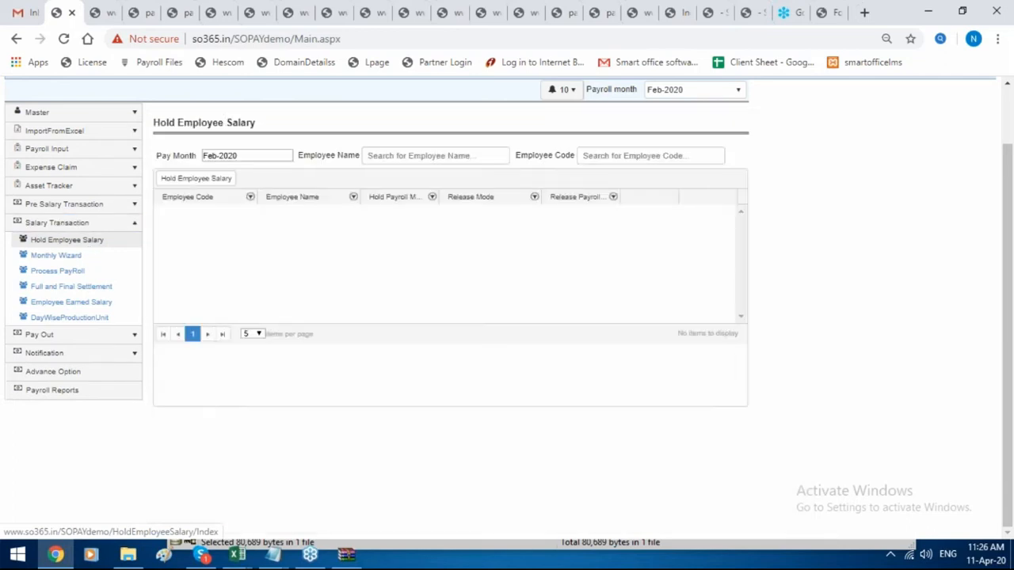
Show Mar-2020 held salaries and start releasing the employee's salary with remark 'Release'.
left_click(267, 162)
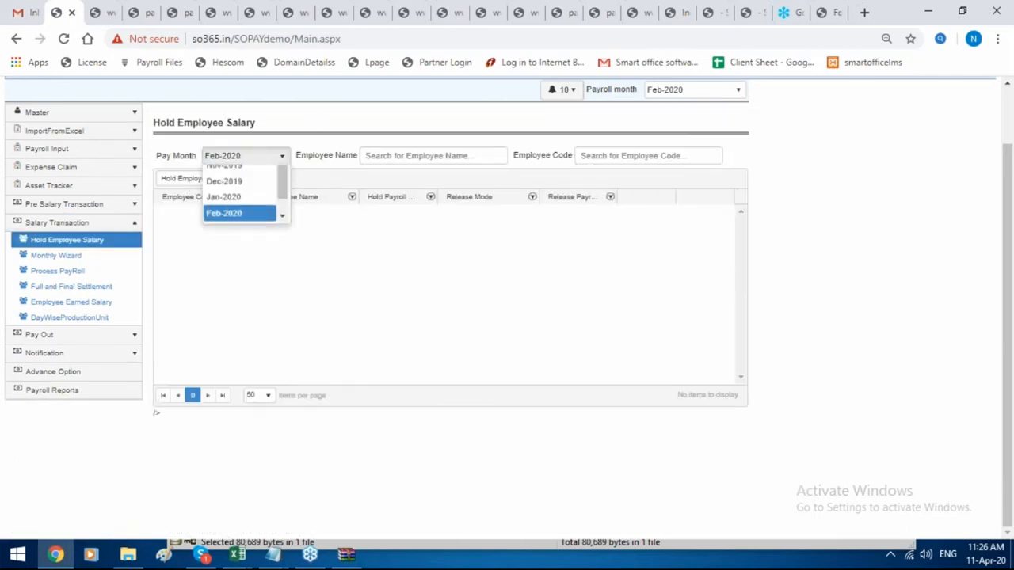
left_click(257, 263)
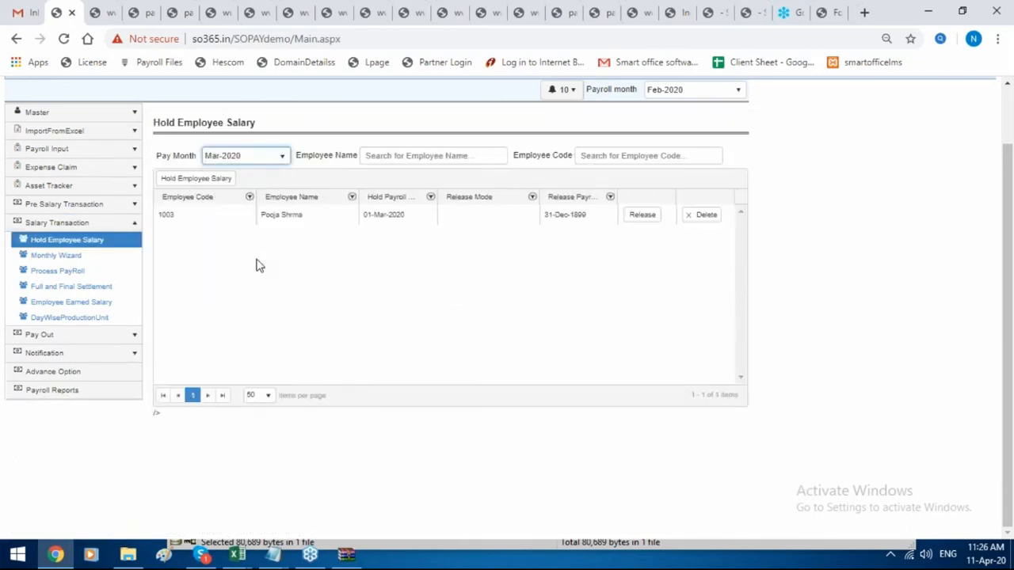
left_click(639, 222)
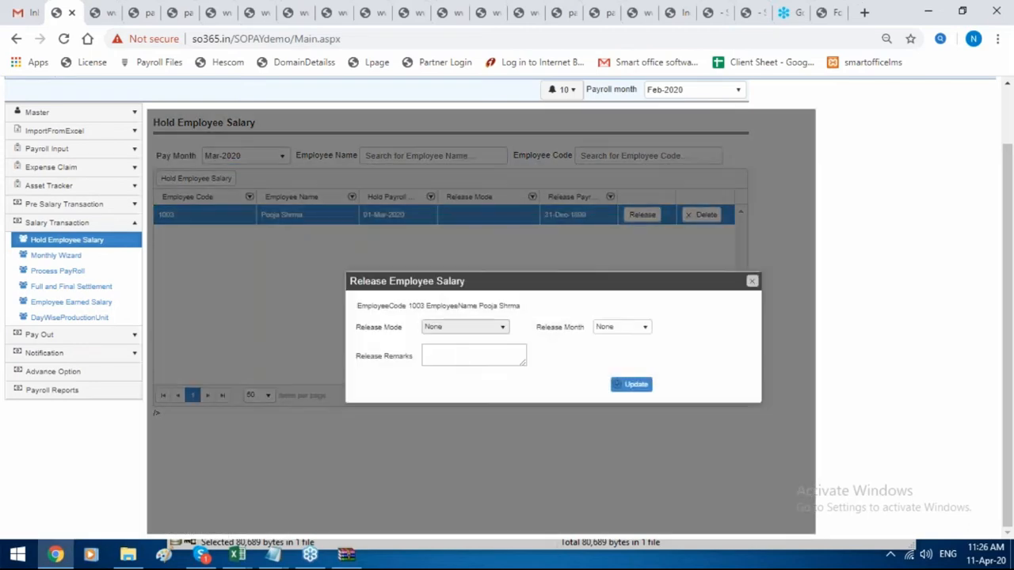
left_click(465, 348)
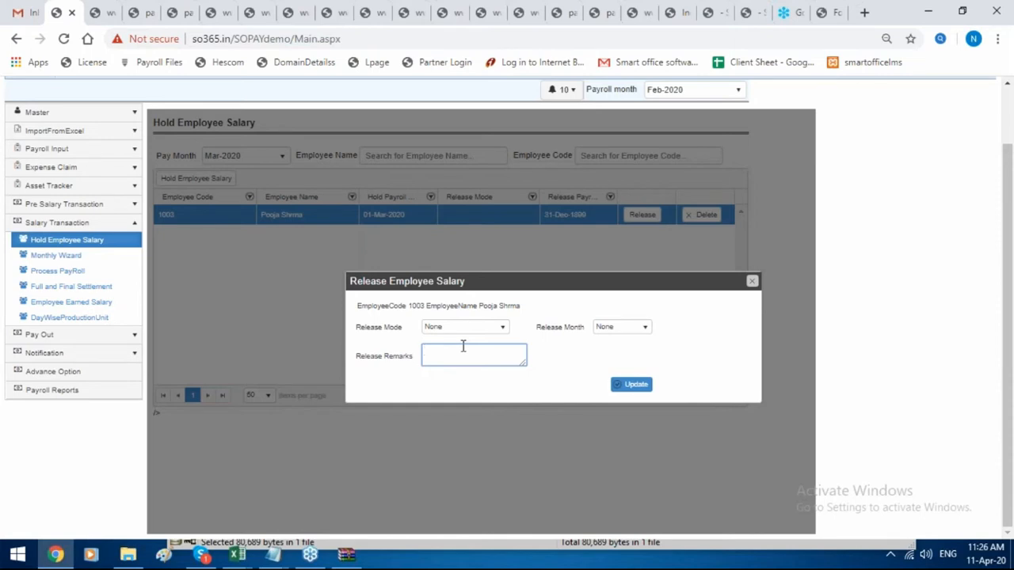
type("Ra")
key("BackSpace")
type("elease")
Release the salary as BankTransfer in Mar-2020, save, and acknowledge the confirmation messages.
left_click(463, 330)
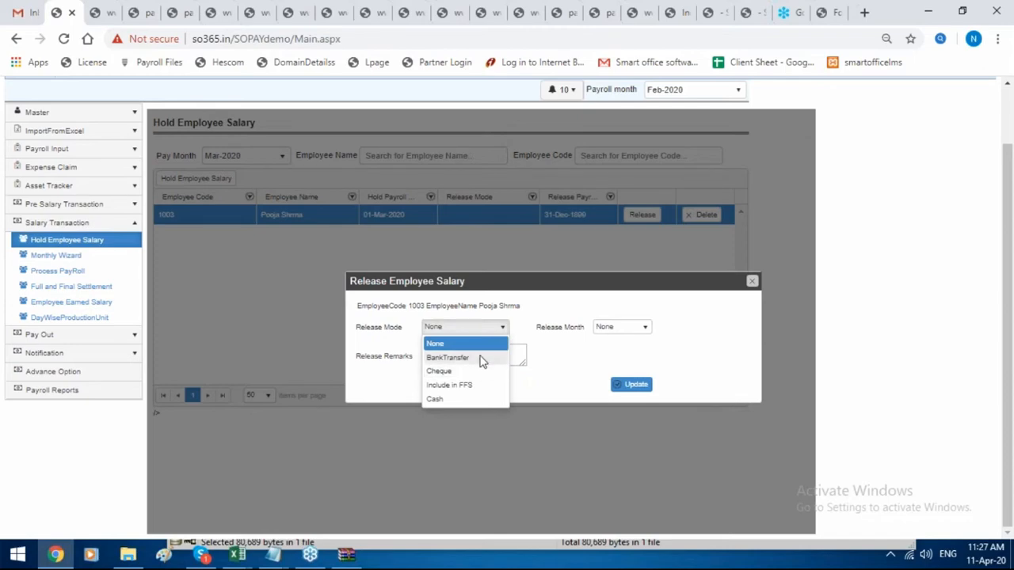
left_click(480, 360)
left_click(614, 328)
scroll(626, 396, "down", 3)
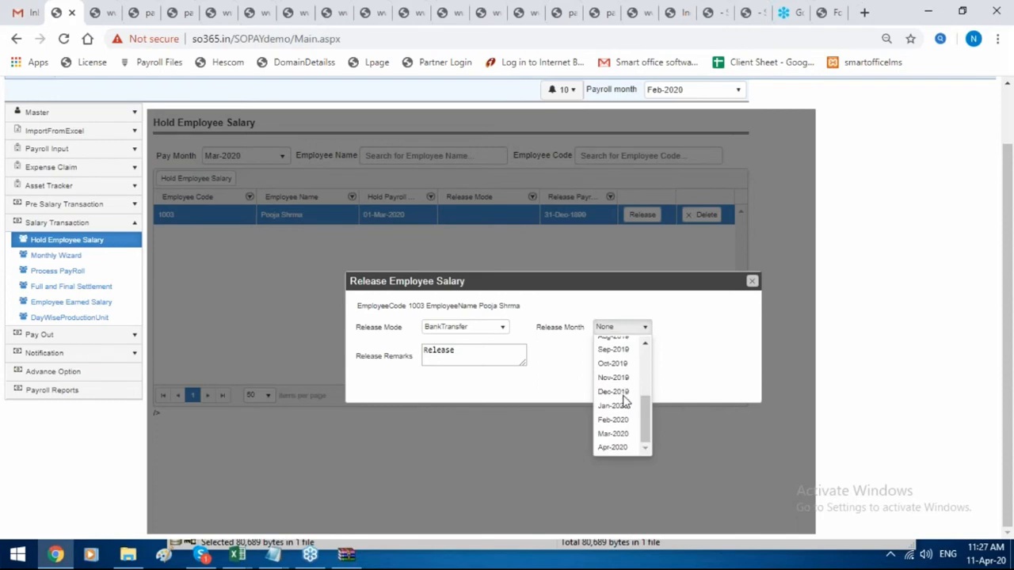
left_click(630, 434)
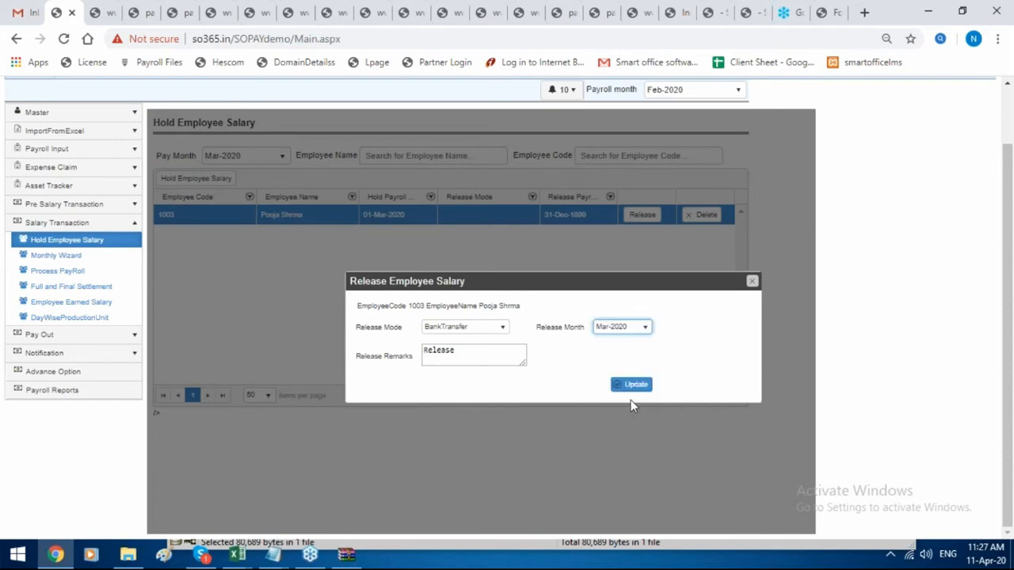
left_click(632, 388)
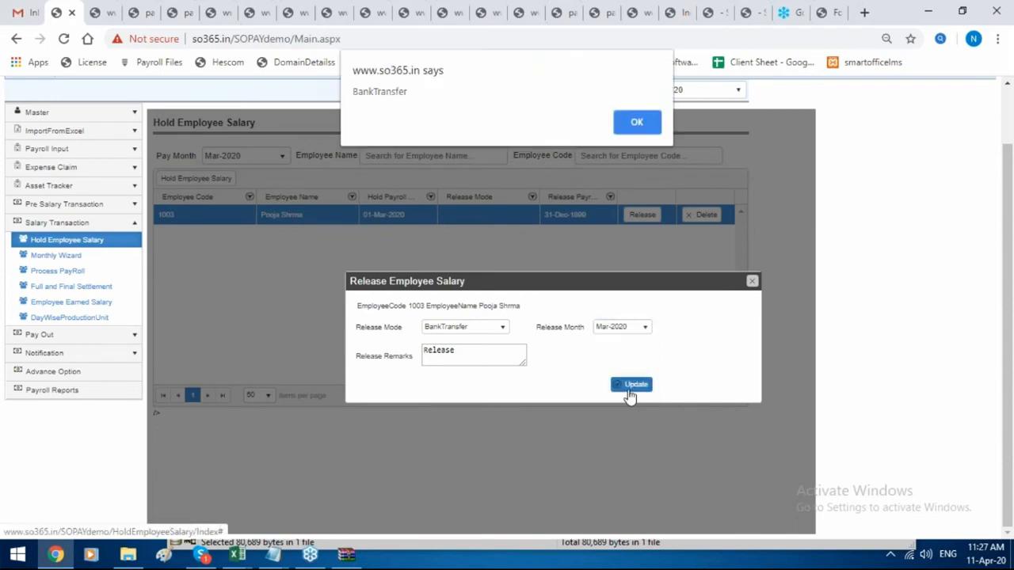
left_click(633, 125)
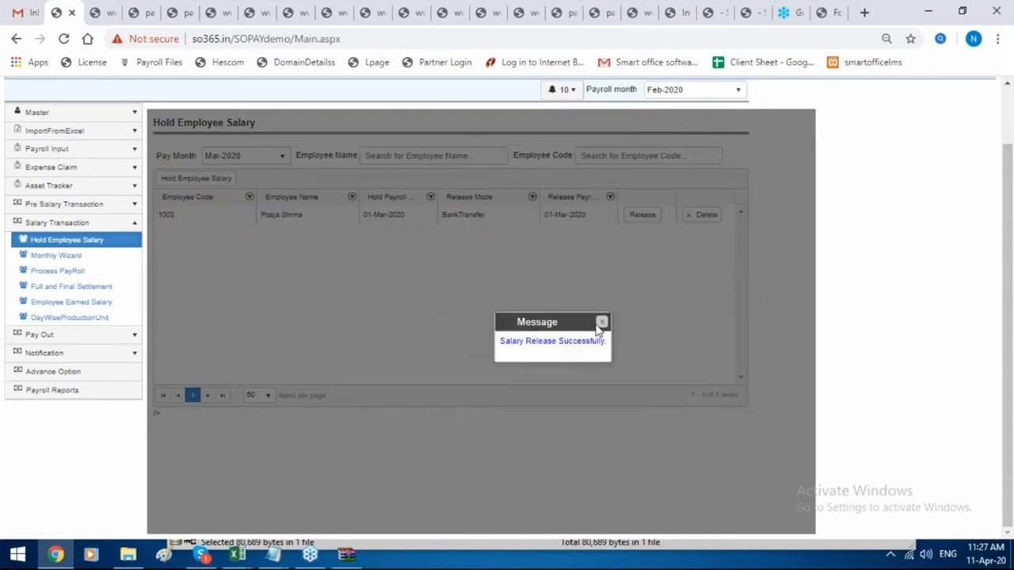
left_click(602, 323)
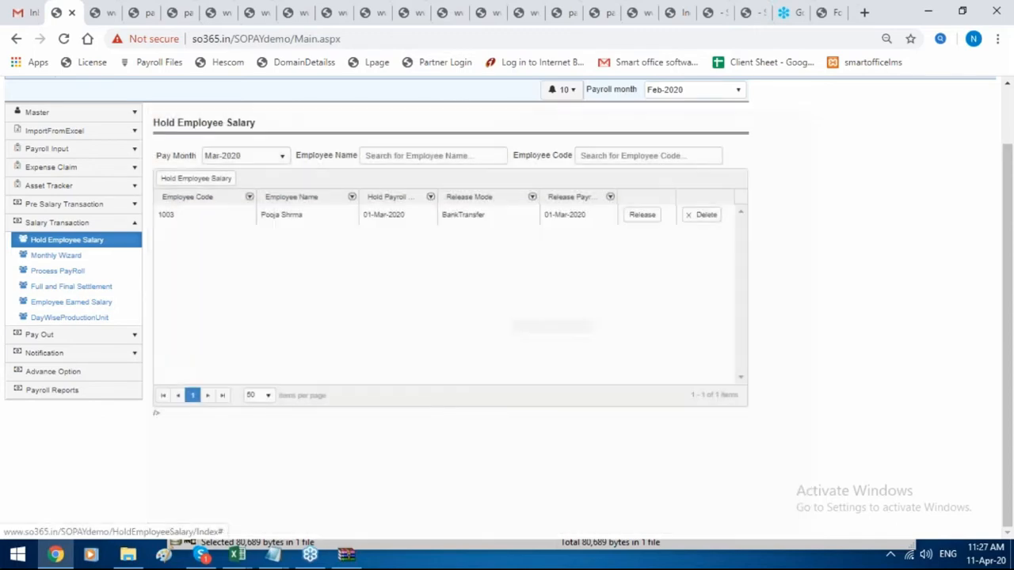
Reload the held salary list and verify the Mar-2020 record after release.
left_click(87, 244)
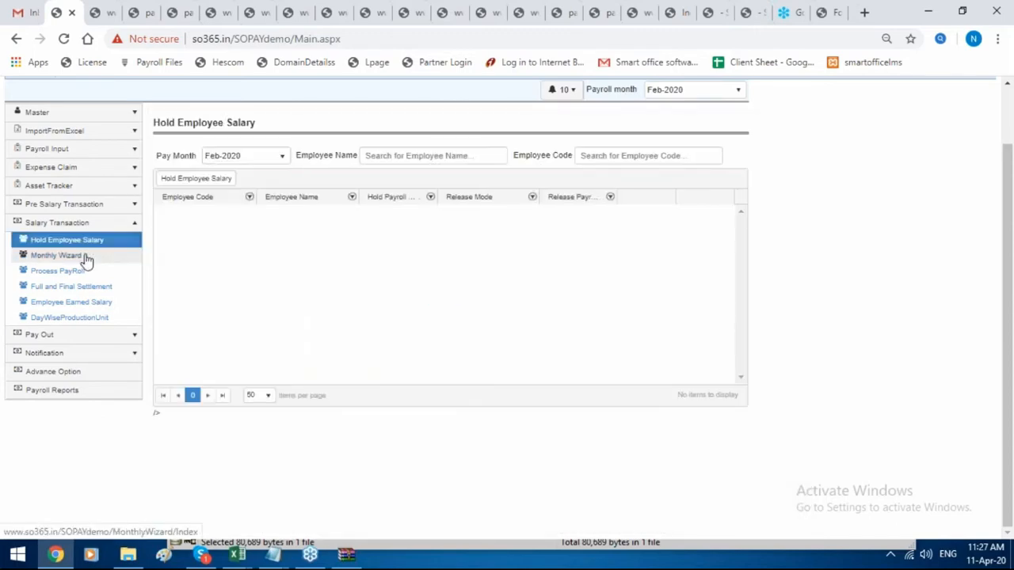
left_click(224, 161)
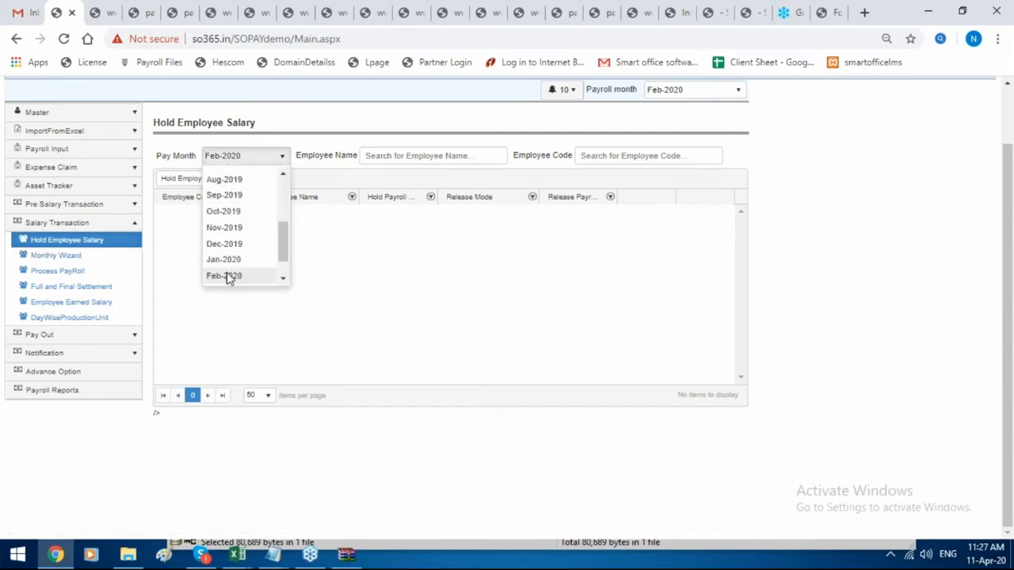
left_click(230, 263)
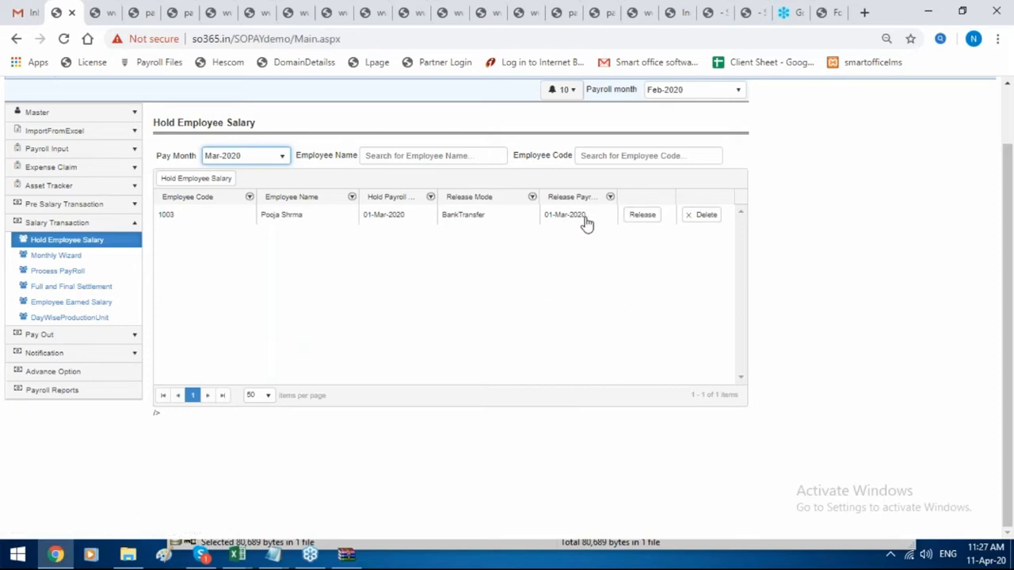
left_click(46, 277)
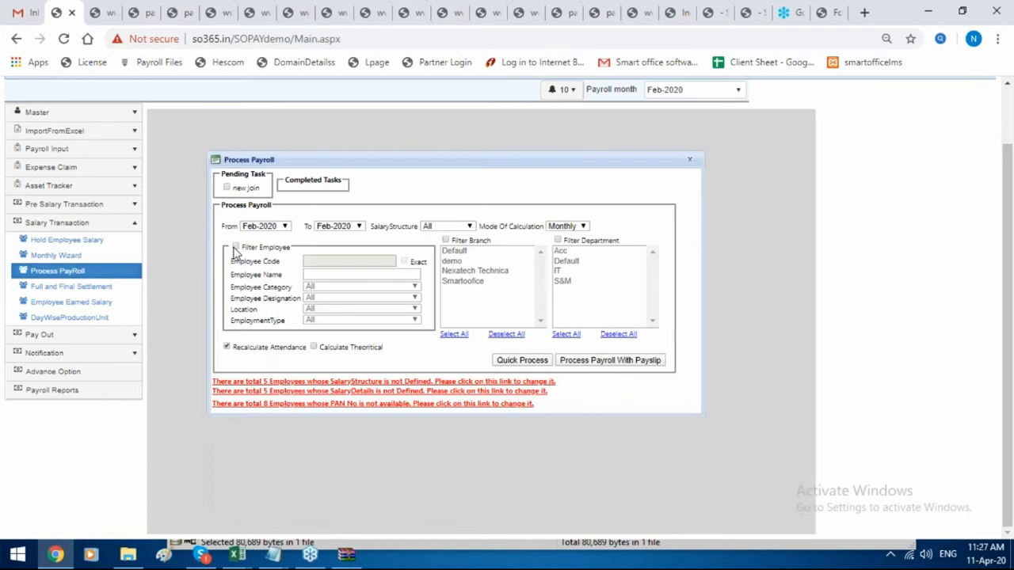
Filter payroll processing to employee code 1003 with an Exact match.
left_click(235, 247)
left_click(322, 260)
type("1003")
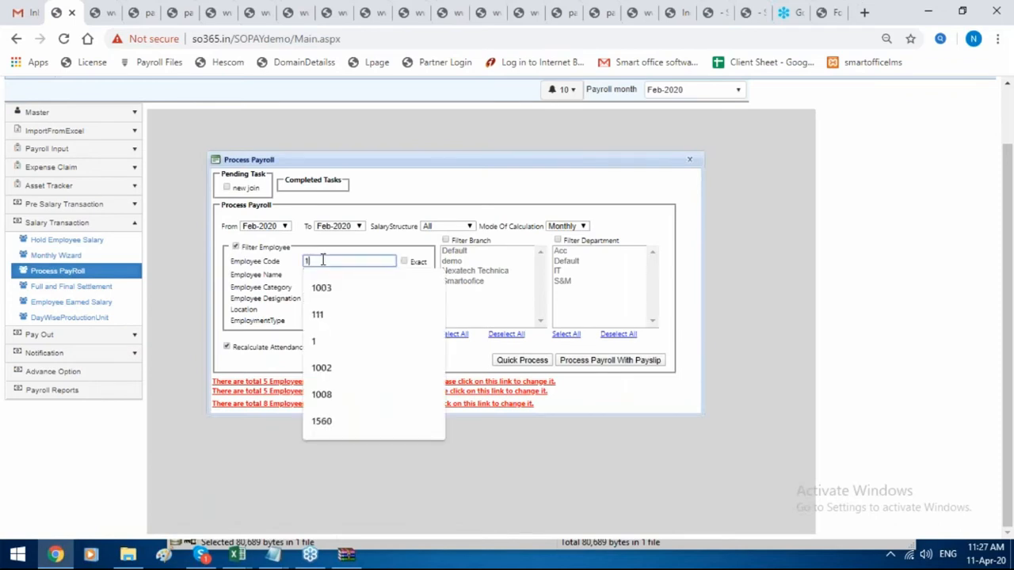
left_click(404, 262)
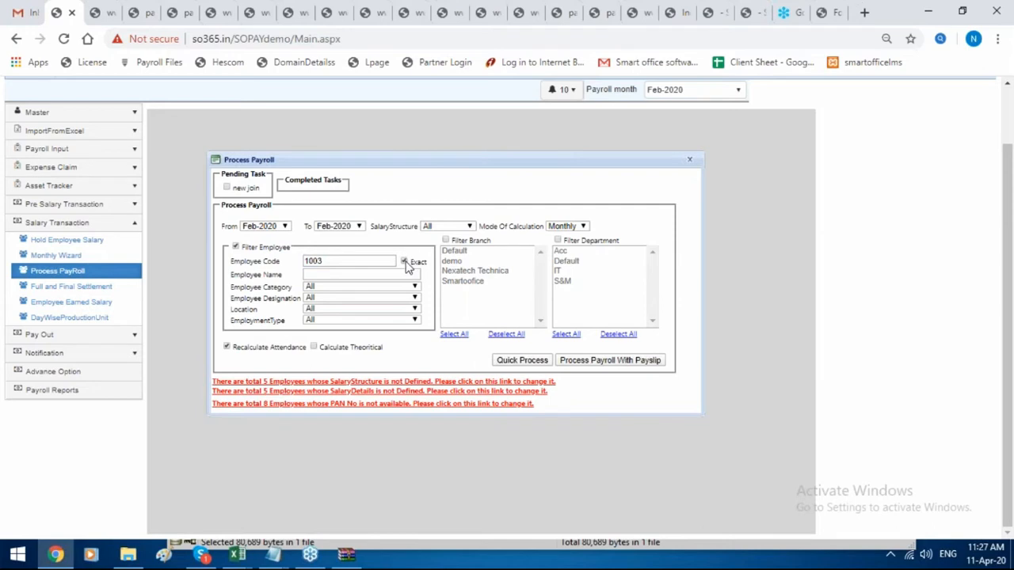
Set the payroll period from Mar-2019 to Apr-2020 and Quick Process it.
left_click(262, 226)
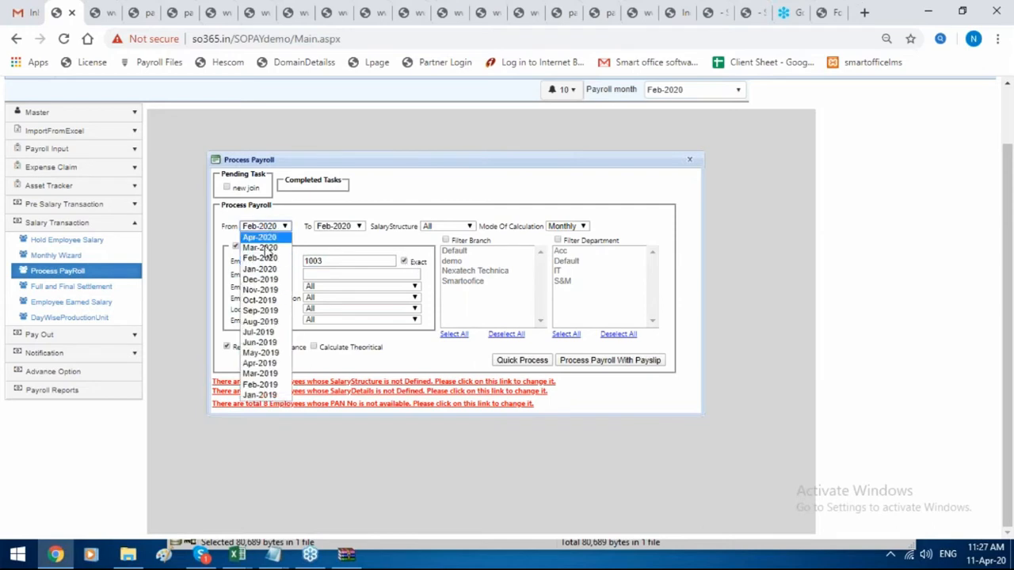
left_click(272, 372)
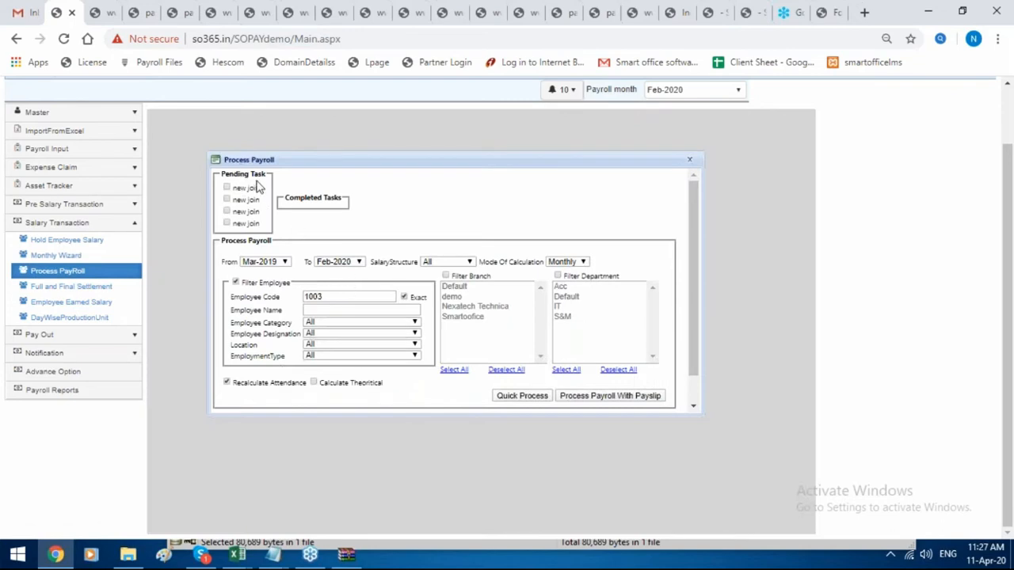
left_click(339, 262)
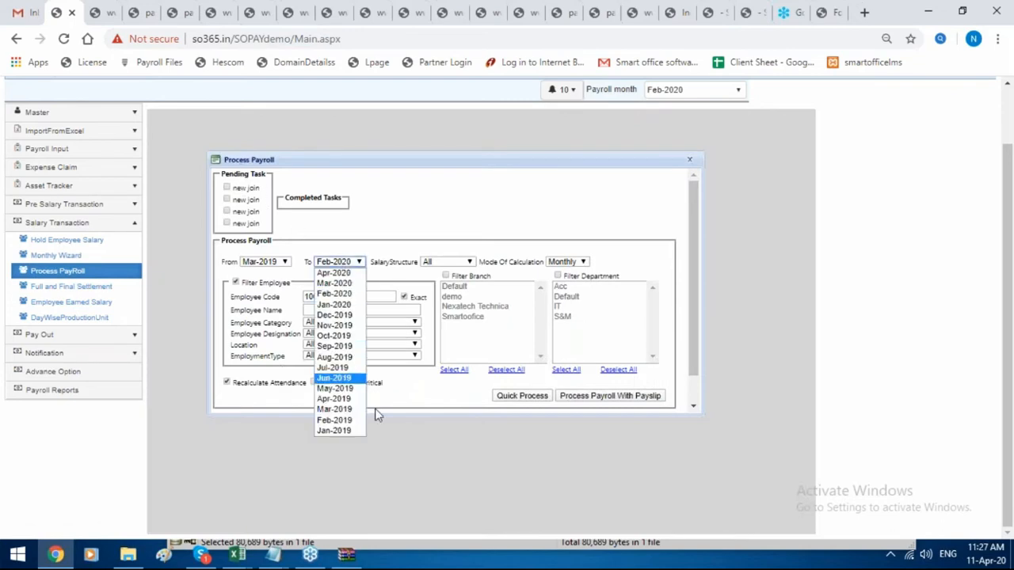
left_click(351, 418)
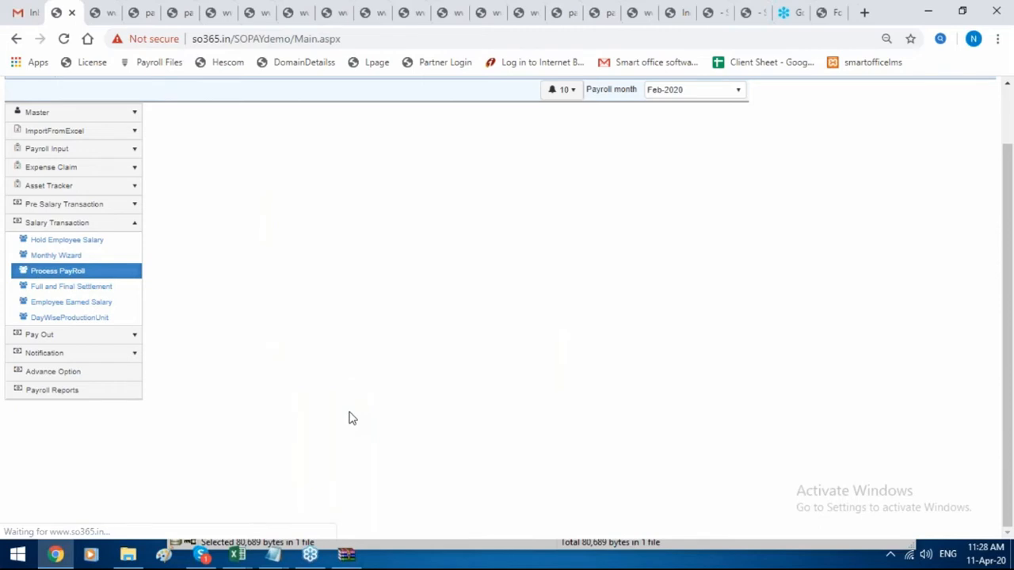
scroll(277, 210, "up", 1)
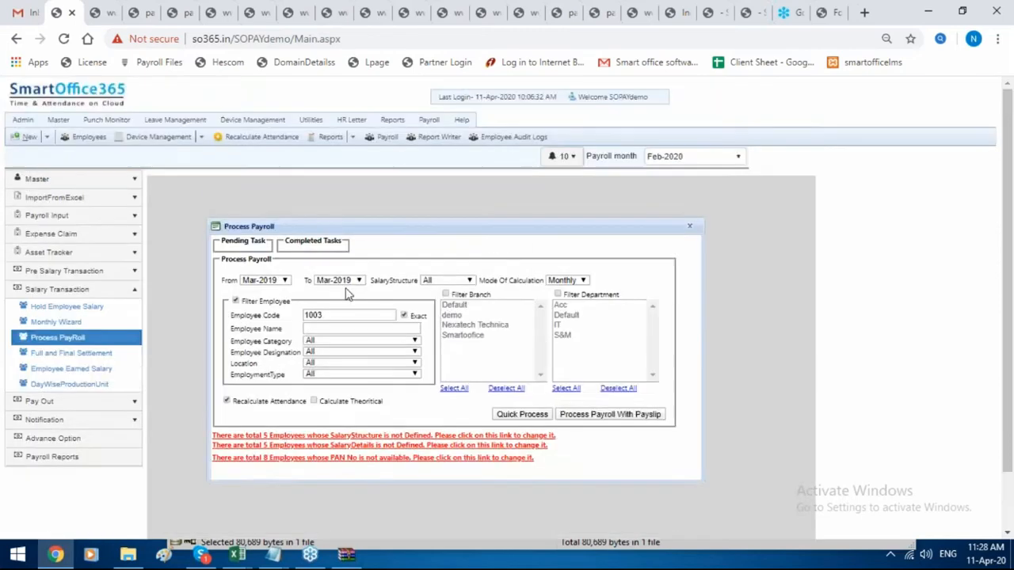
left_click(359, 280)
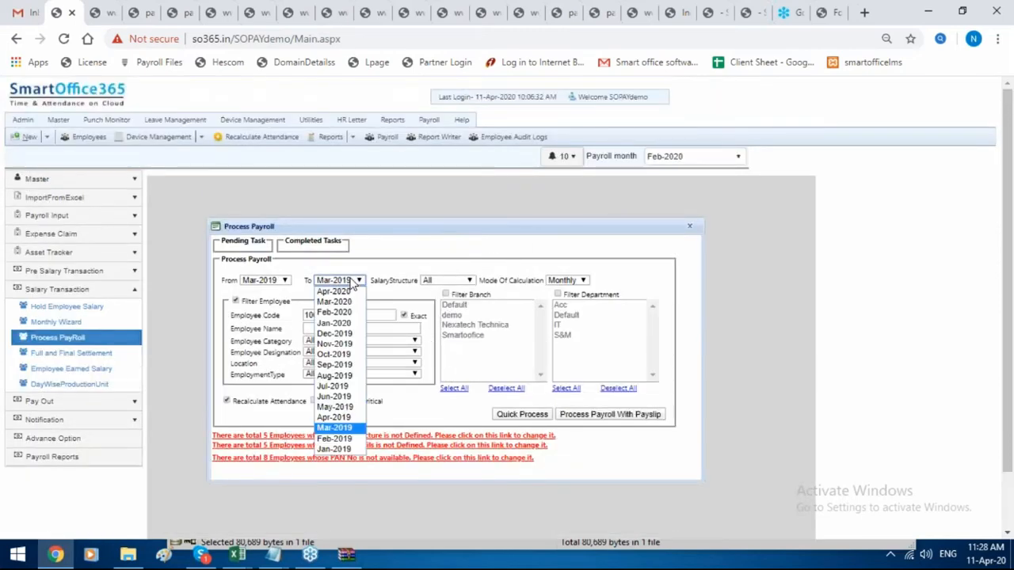
left_click(332, 293)
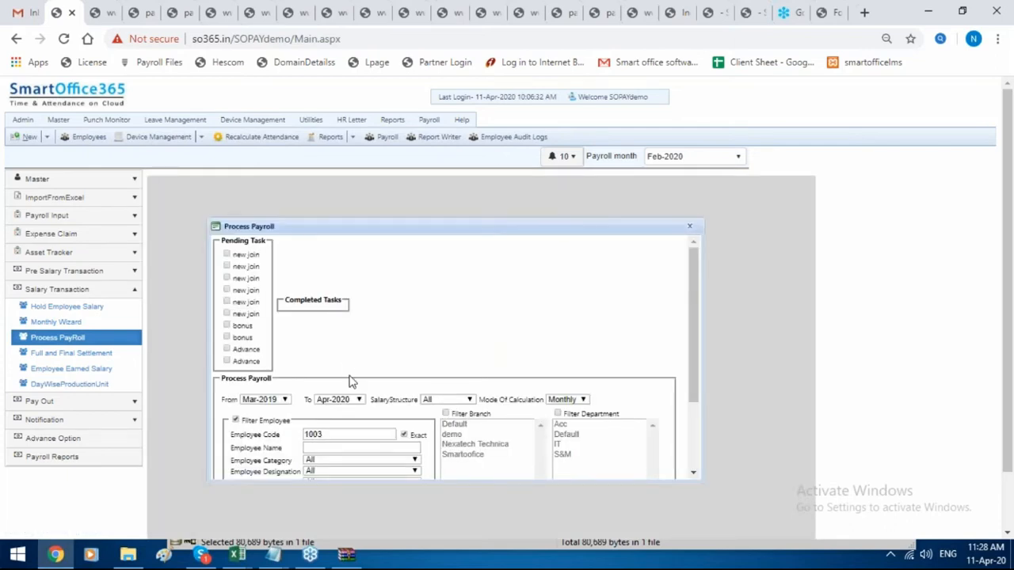
scroll(299, 358, "down", 3)
scroll(271, 263, "up", 3)
scroll(266, 315, "down", 5)
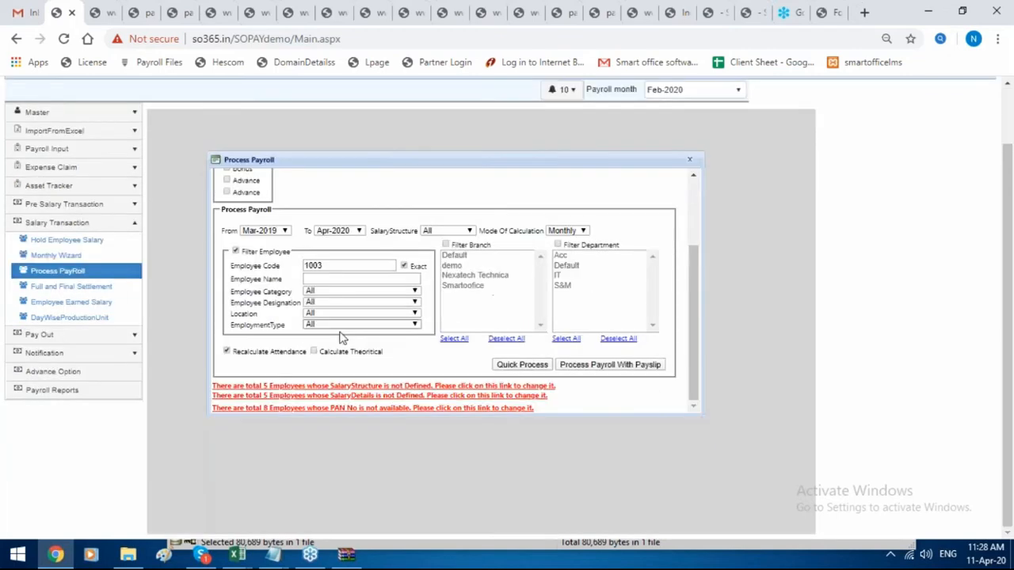
left_click(536, 368)
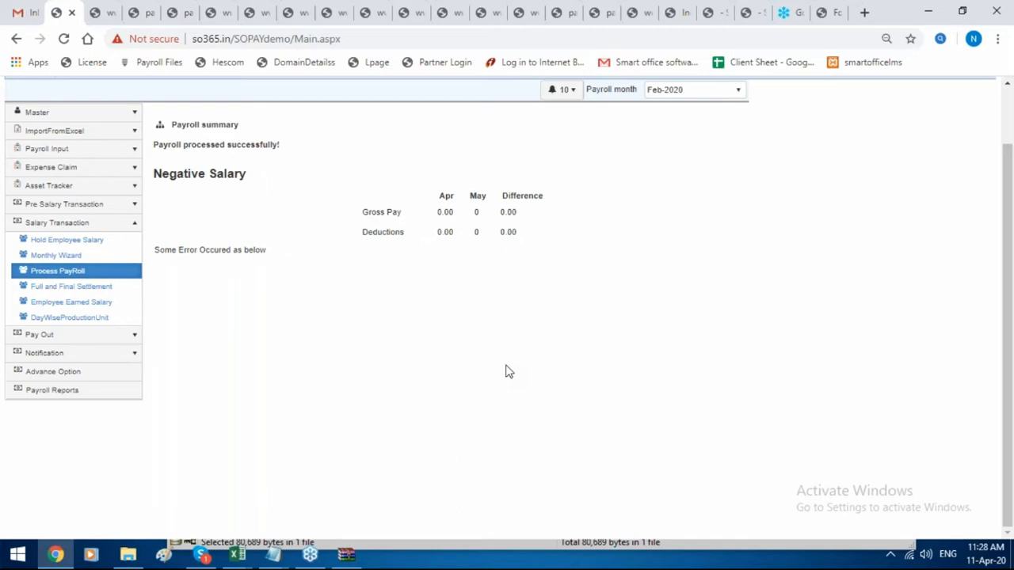
left_click(102, 310)
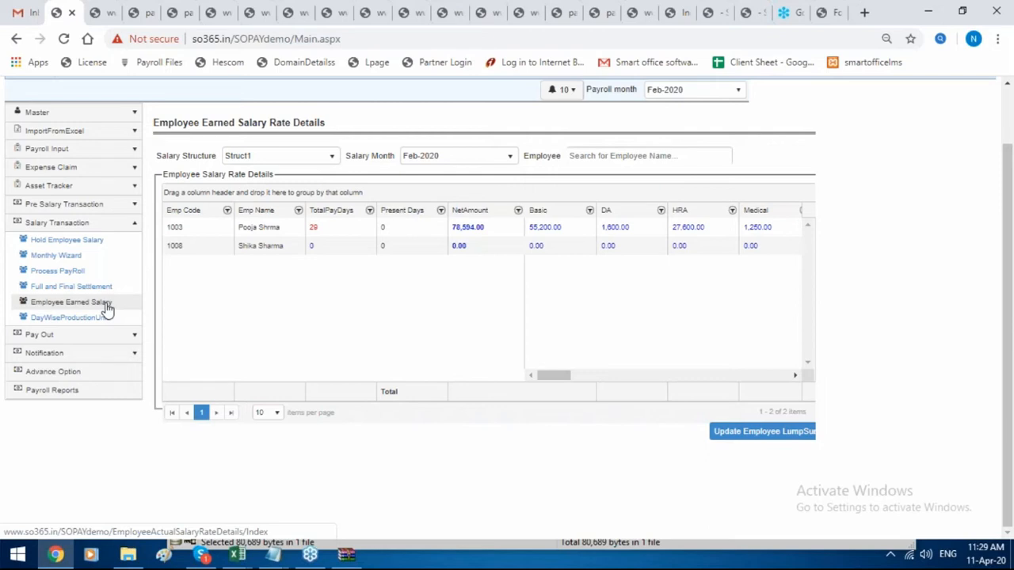
Switch the Employee Earned Salary grid from the Smartoffice structure to Struct1.
left_click(274, 155)
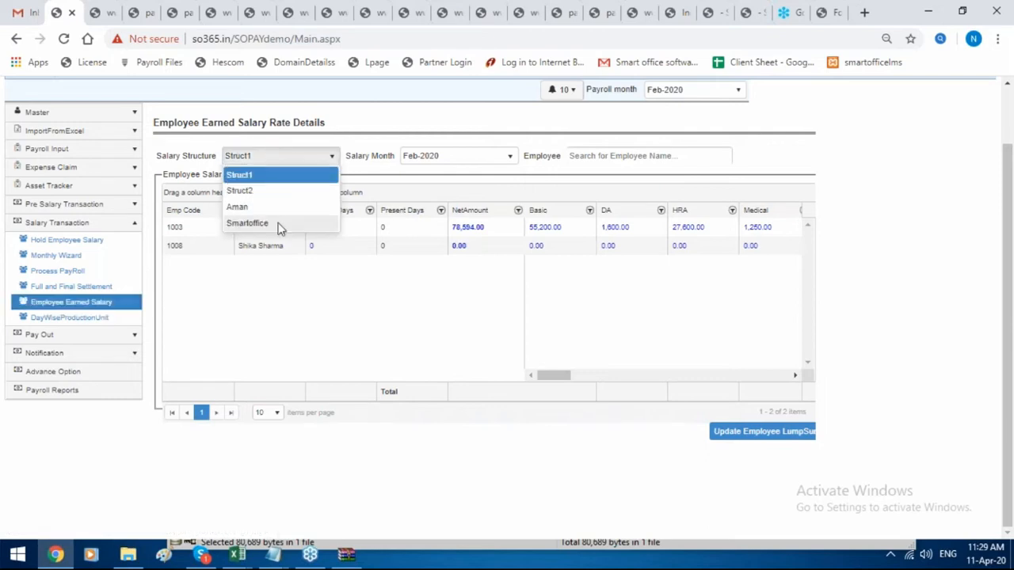
left_click(278, 228)
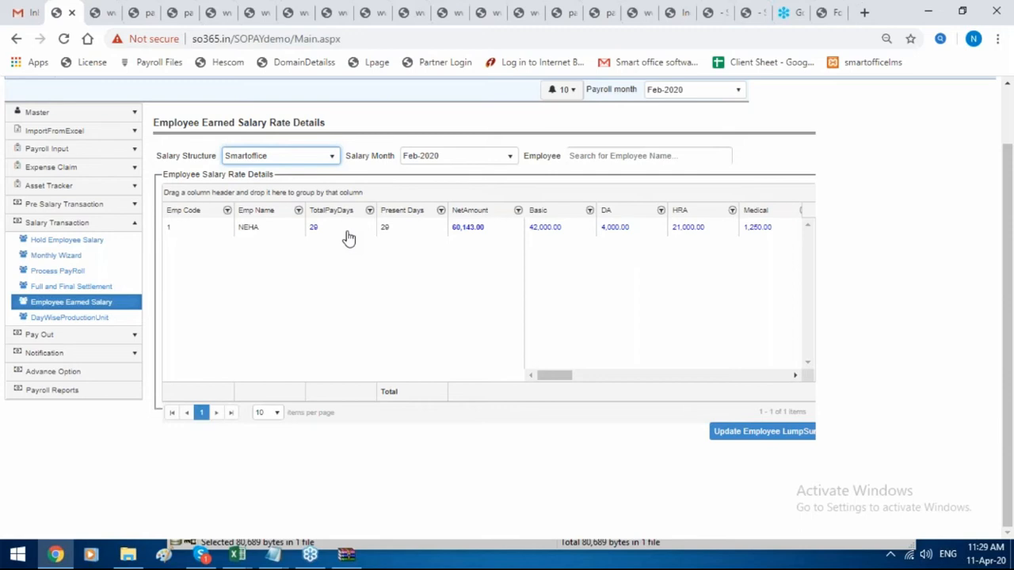
left_click(290, 162)
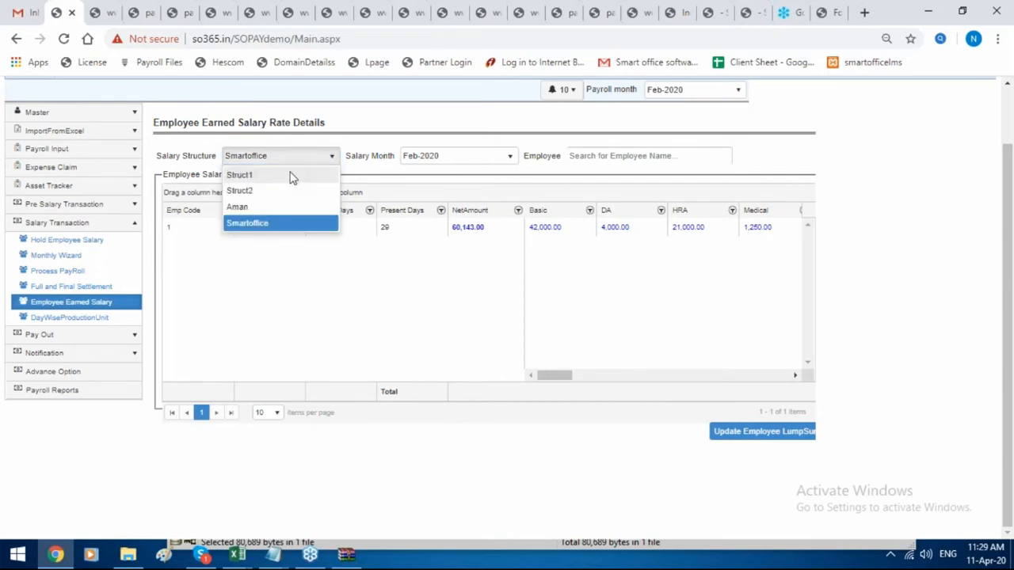
left_click(291, 176)
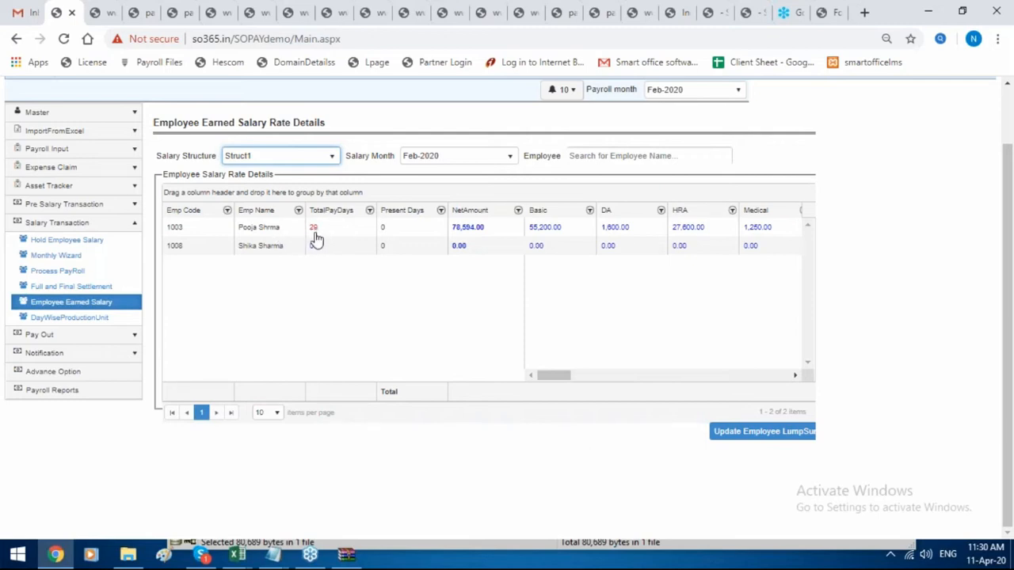
Override employee 1003's pay days to 28 and review the recalculated salary breakdown.
left_click(315, 230)
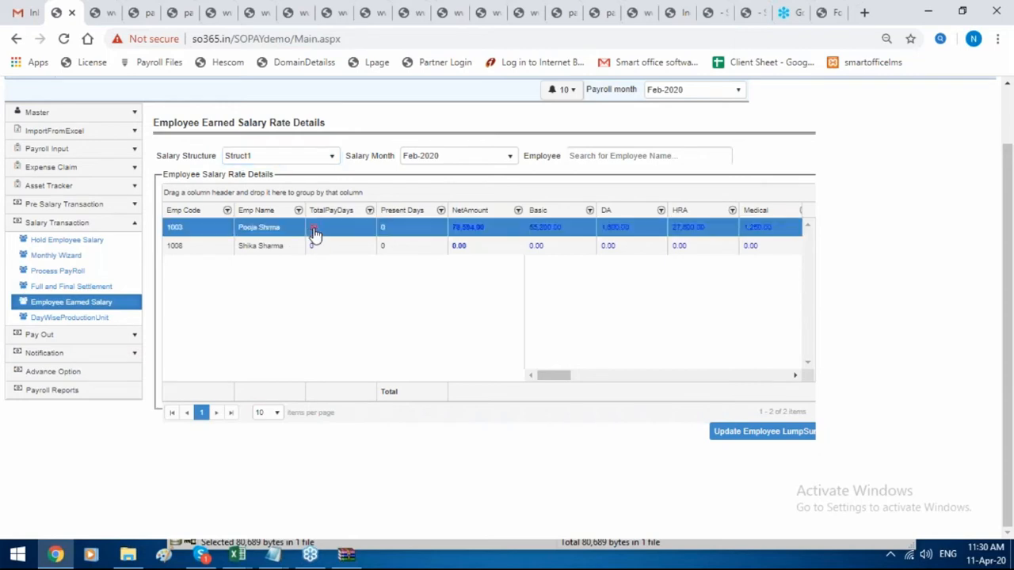
left_click(314, 230)
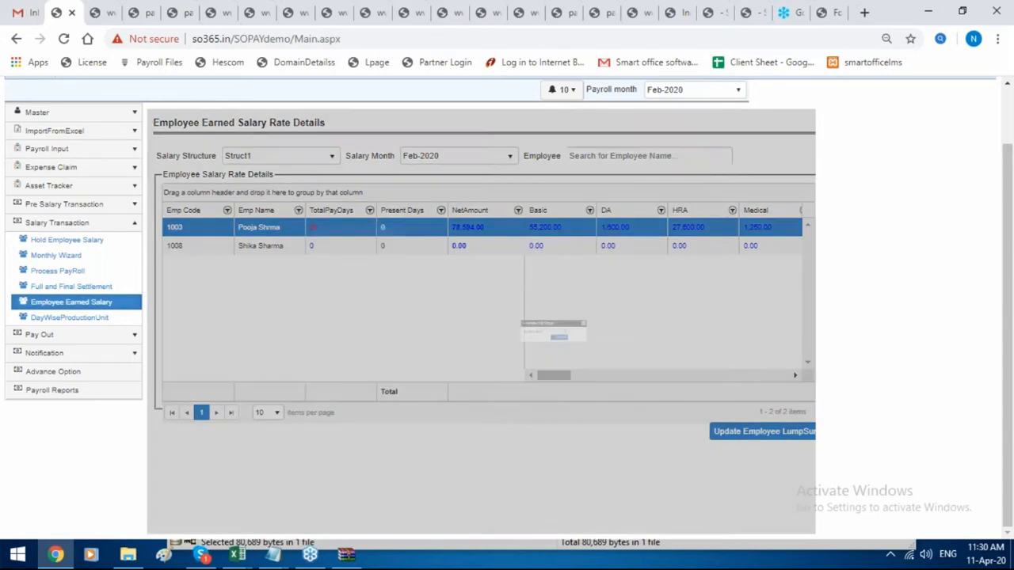
left_click(529, 331)
key("ctrl+a")
key("BackSpace")
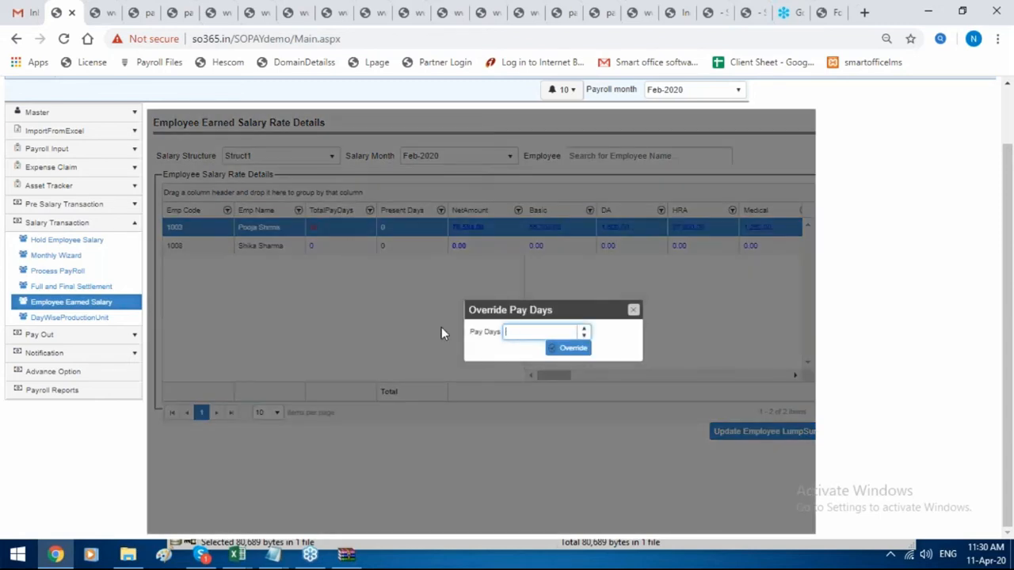
type("28")
left_click(565, 353)
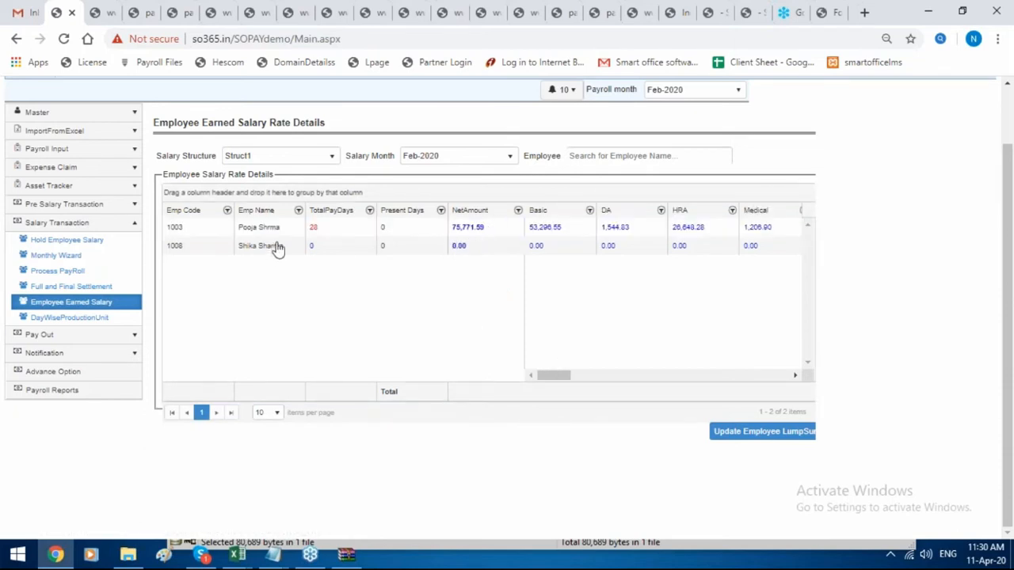
left_click(480, 228)
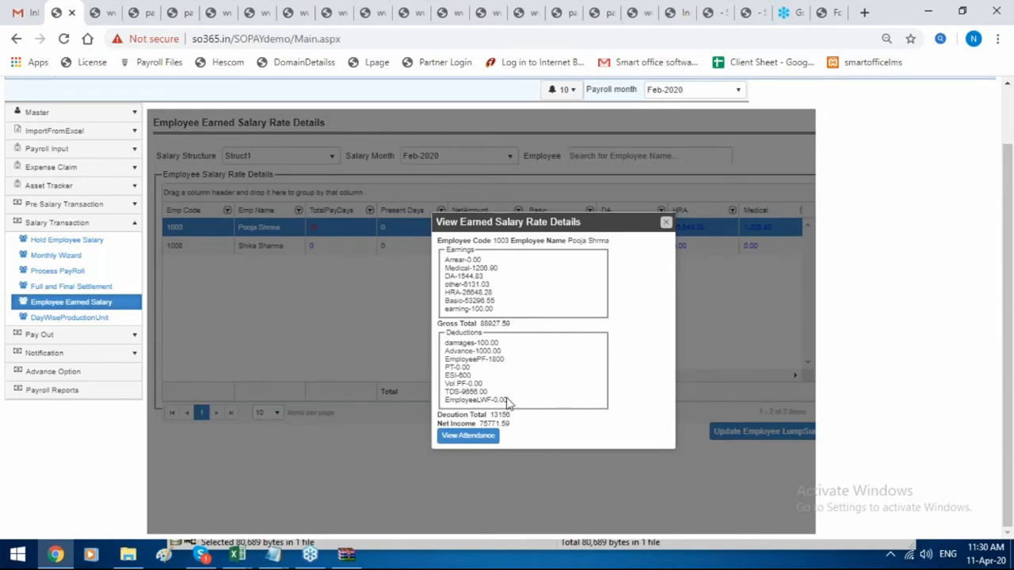
left_click(665, 222)
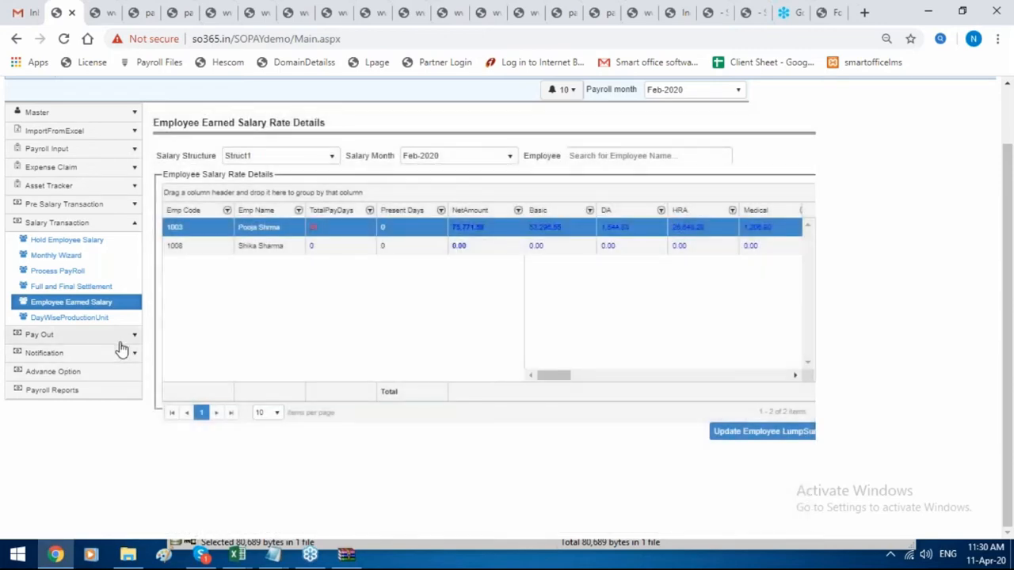
Generate the Feb-2020 bank file for State Bank of IINDIA in ICICI Bank format.
left_click(118, 336)
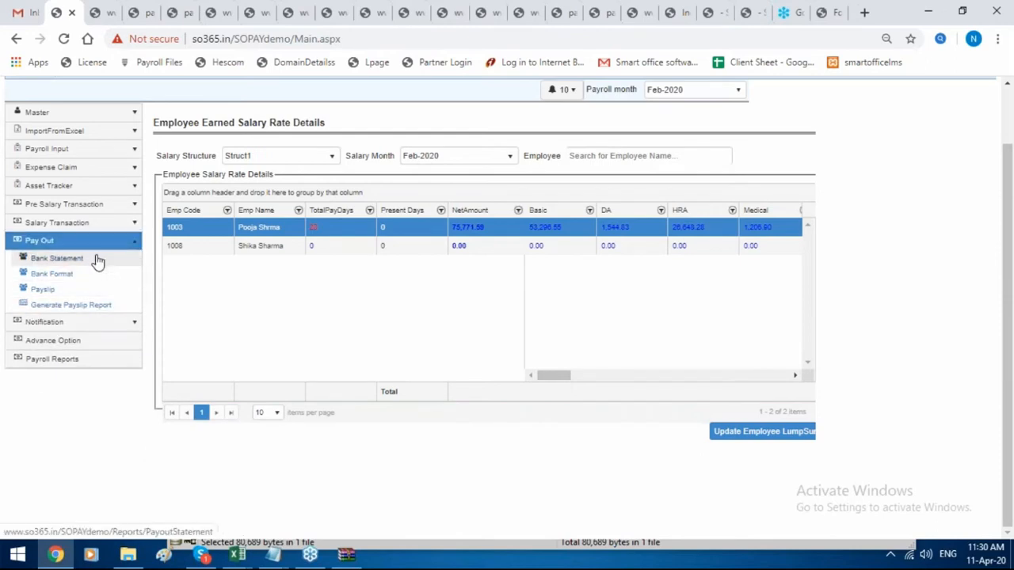
left_click(98, 257)
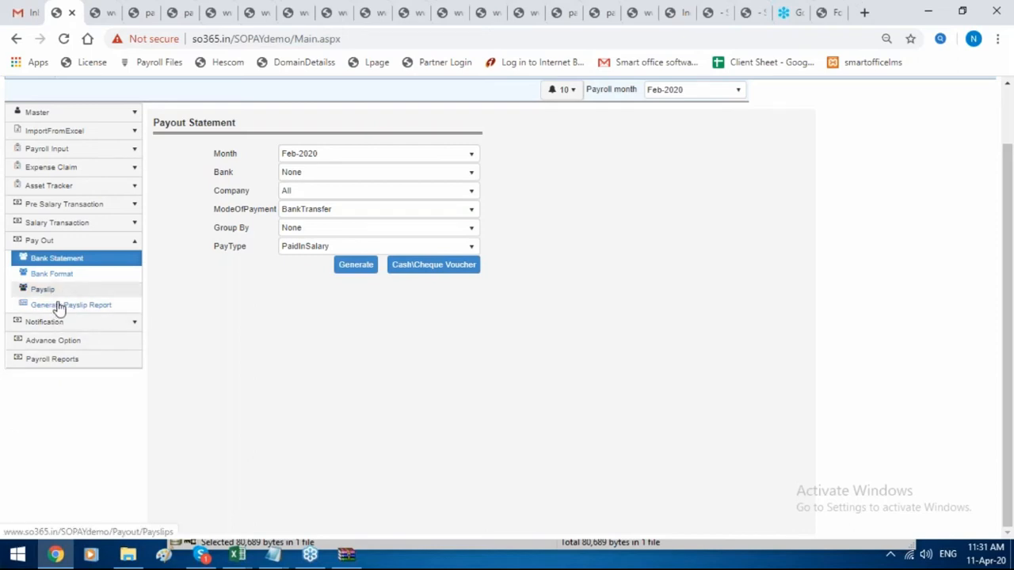
left_click(30, 274)
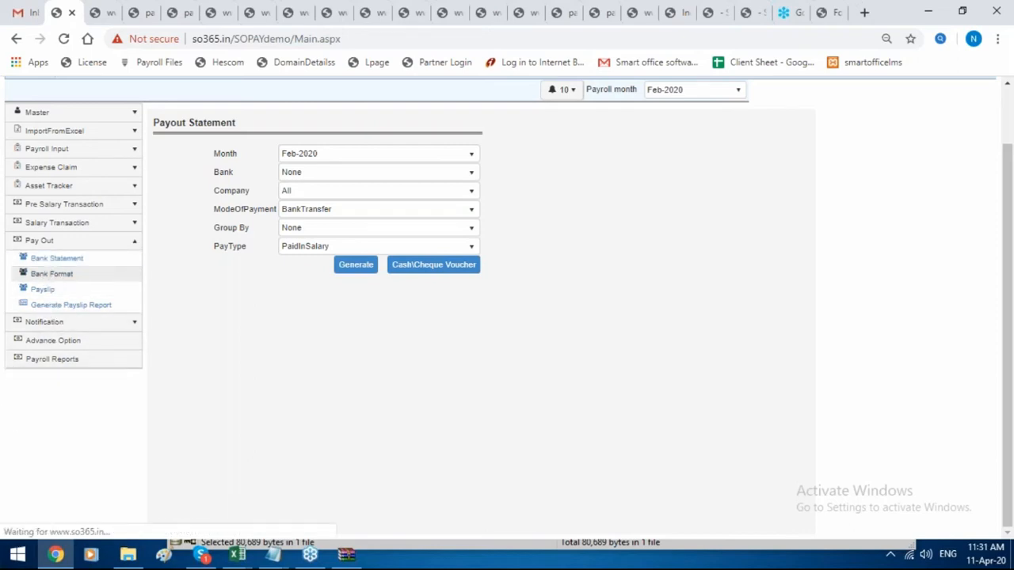
left_click(365, 173)
left_click(364, 190)
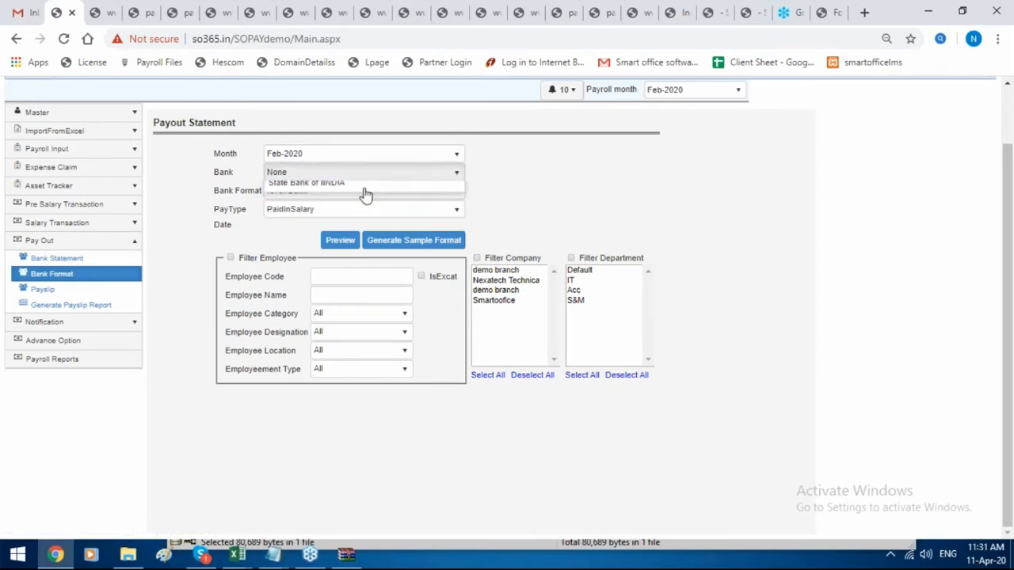
left_click(363, 175)
left_click(356, 203)
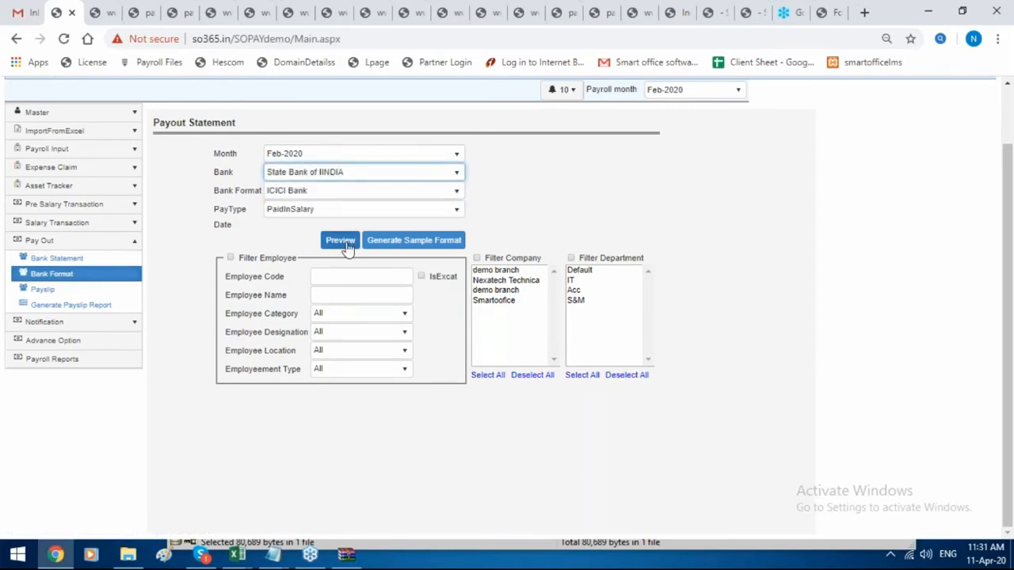
left_click(404, 249)
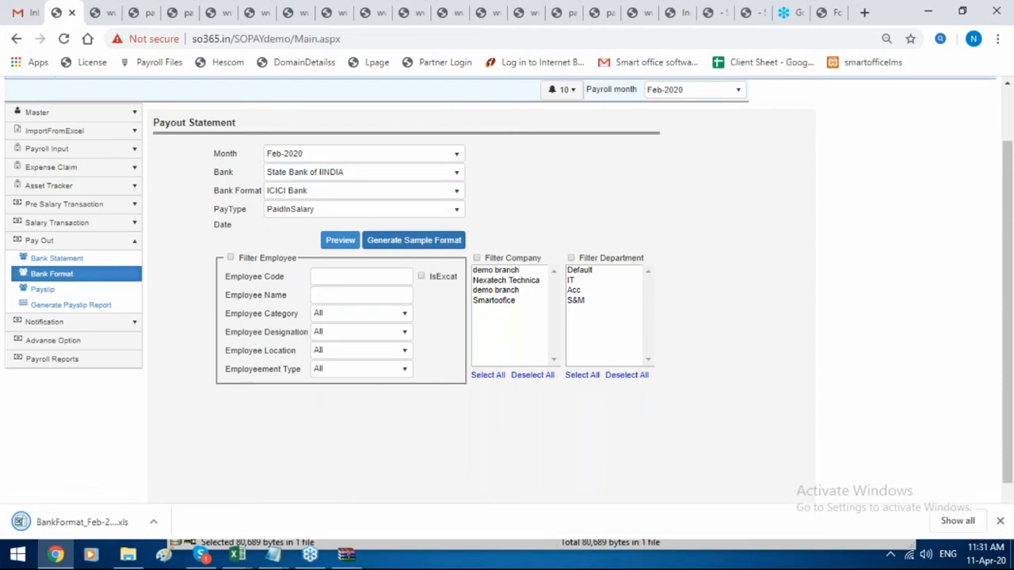
Generate the same bank file in SBI Bank format and open the first download.
left_click(339, 195)
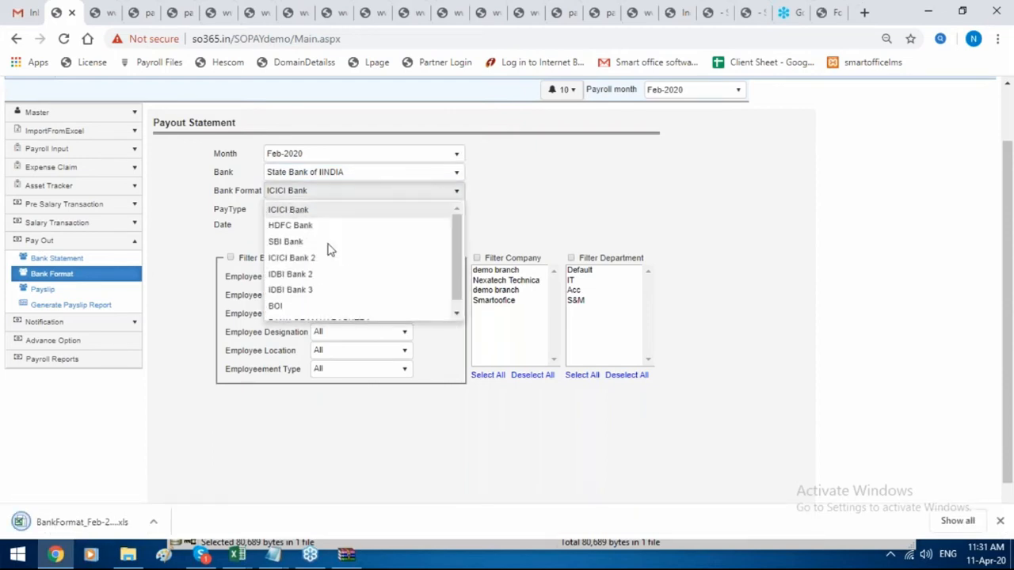
left_click(341, 241)
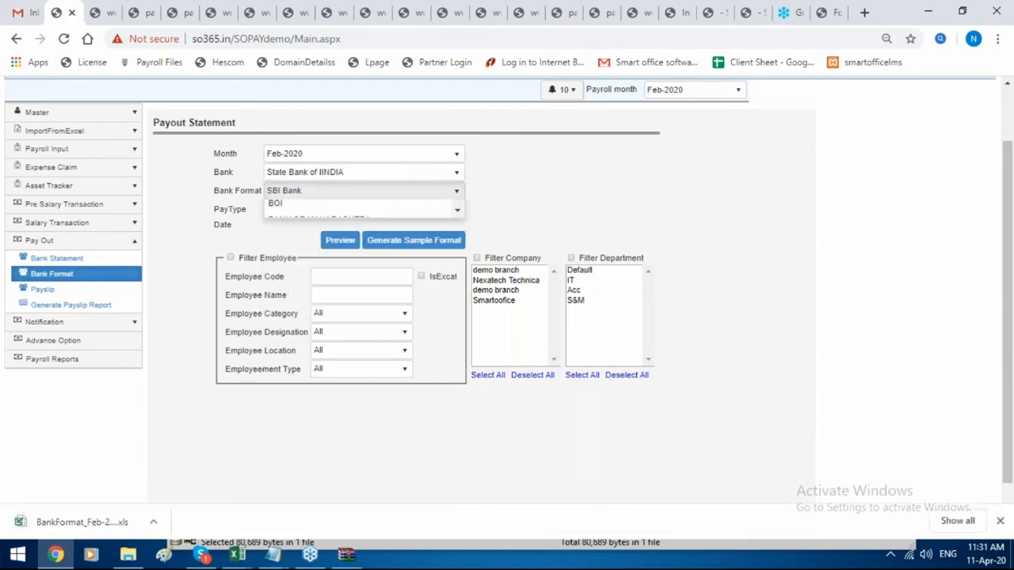
left_click(404, 247)
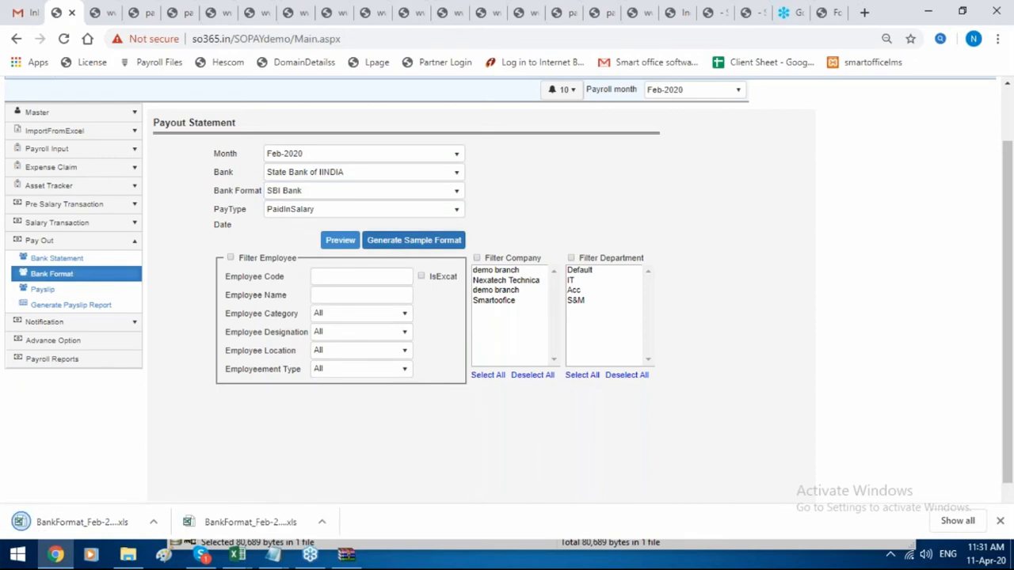
left_click(98, 519)
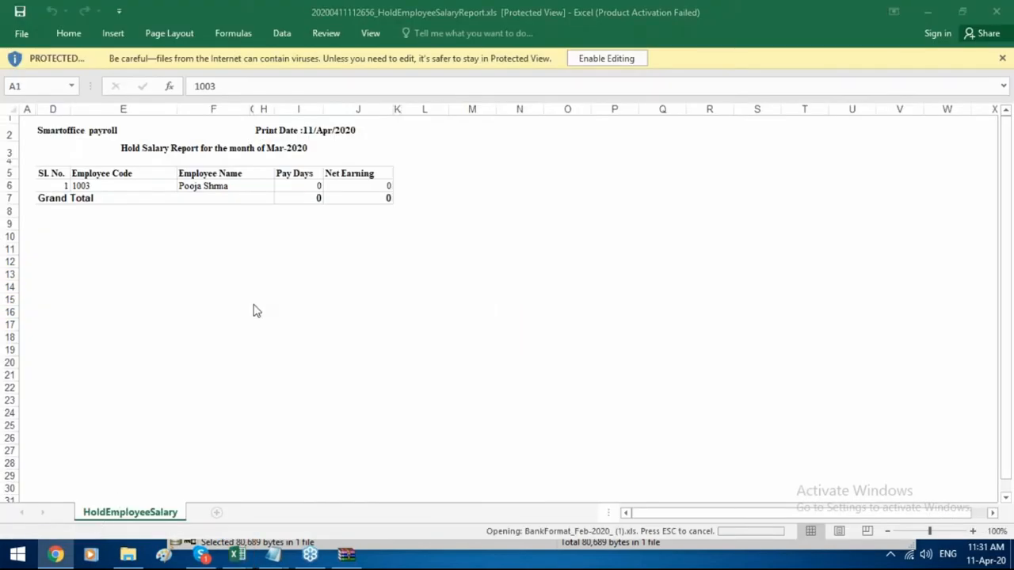
Open BankFormat_Feb-2020_(1).xls past the format warning and check TRAN_AMT values 60143 and 75872.
left_click(443, 324)
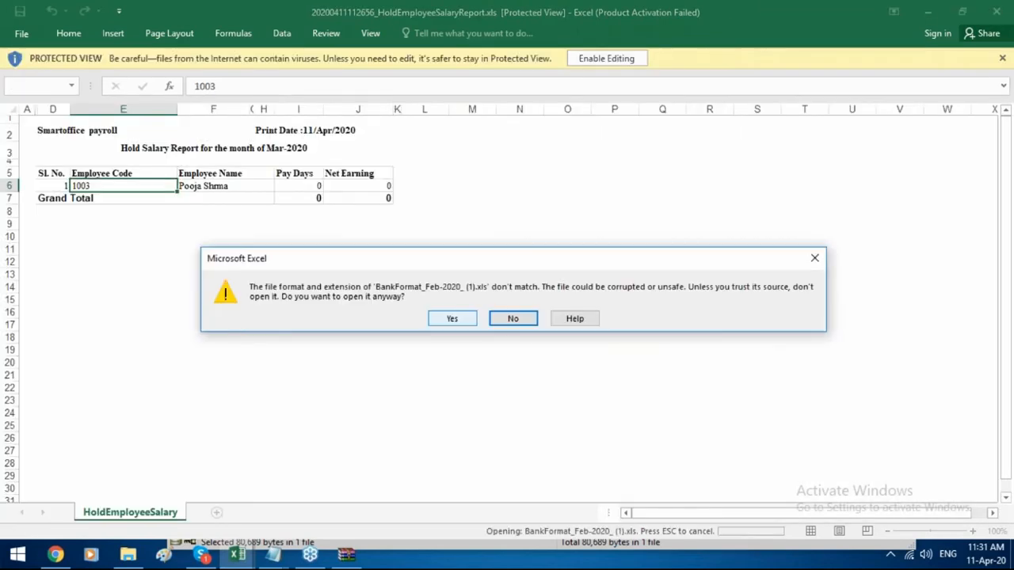
left_click(453, 321)
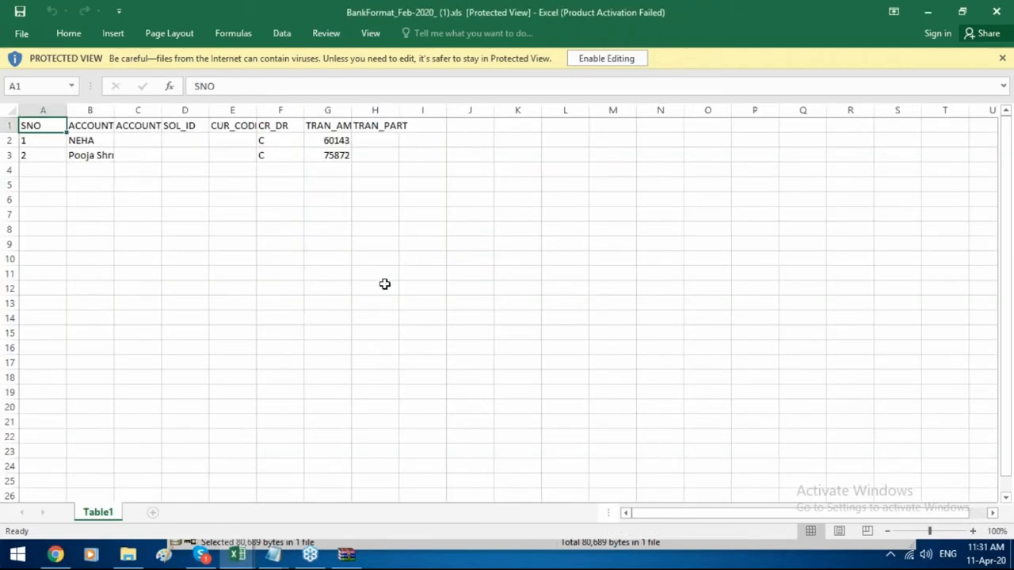
key("Right")
key("Right")
key("Right")
key("Right")
key("Right")
key("Right")
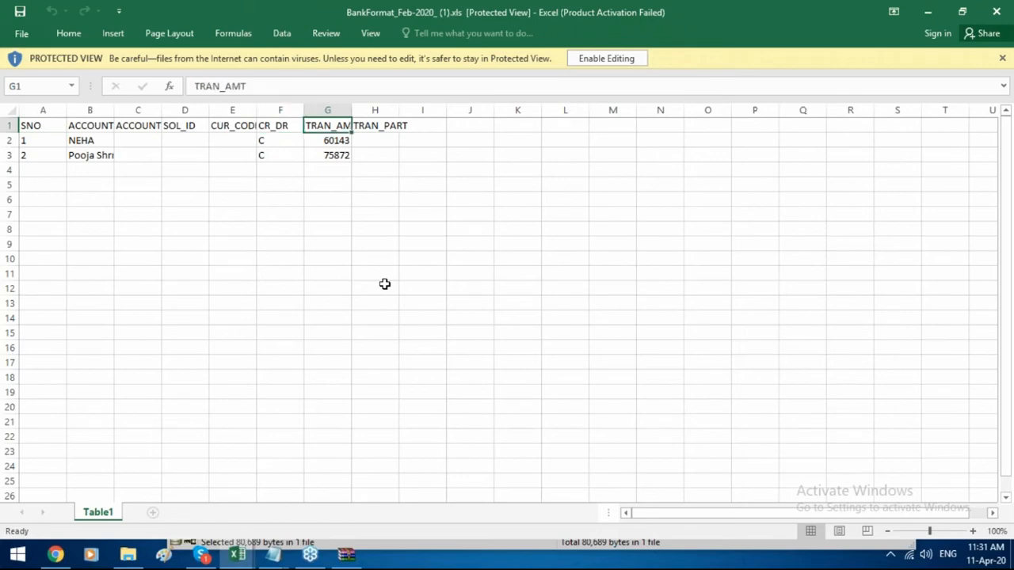
Back in Smart Office, view the Employee Birthday notifications.
left_click(45, 558)
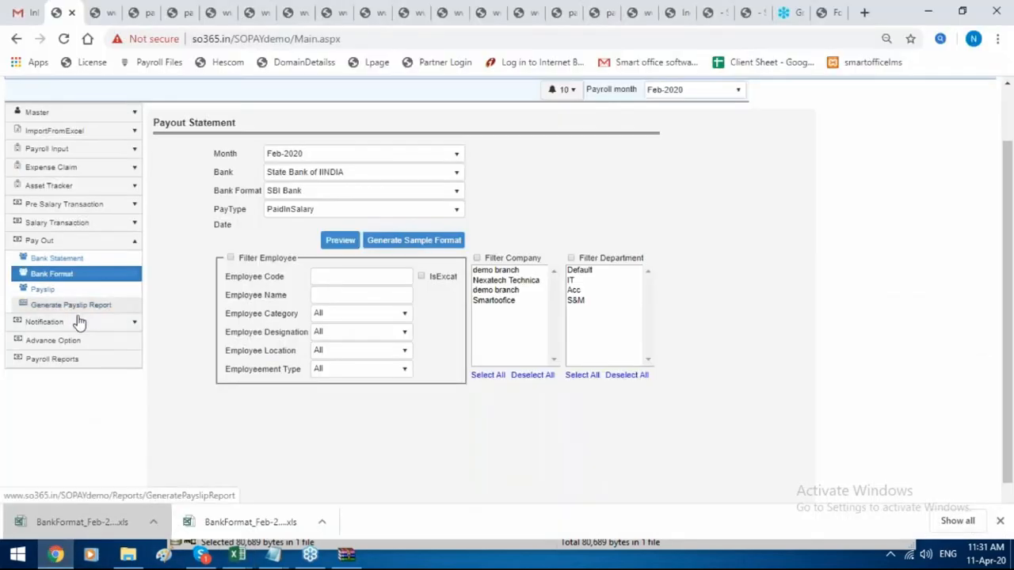
left_click(77, 323)
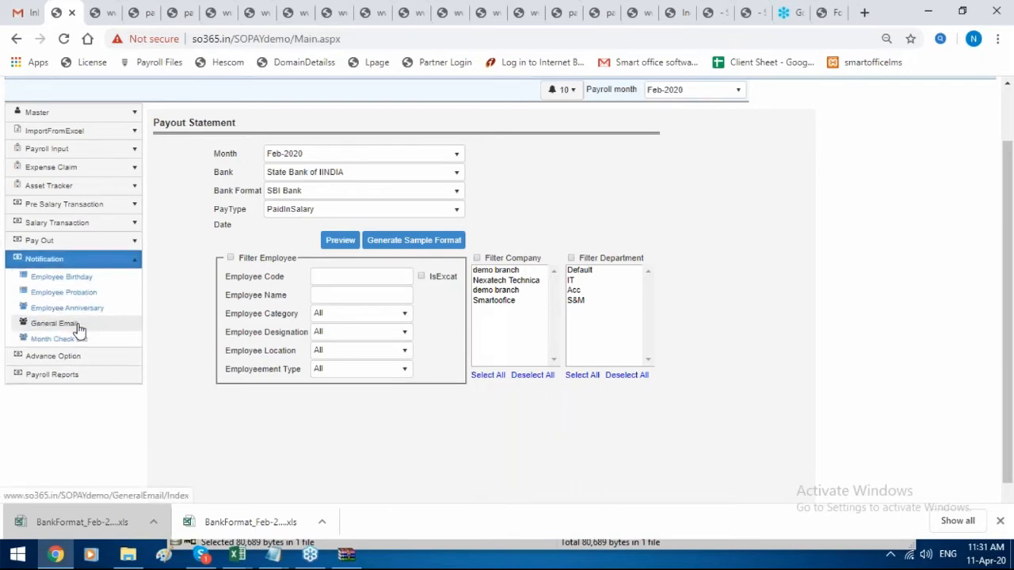
left_click(102, 279)
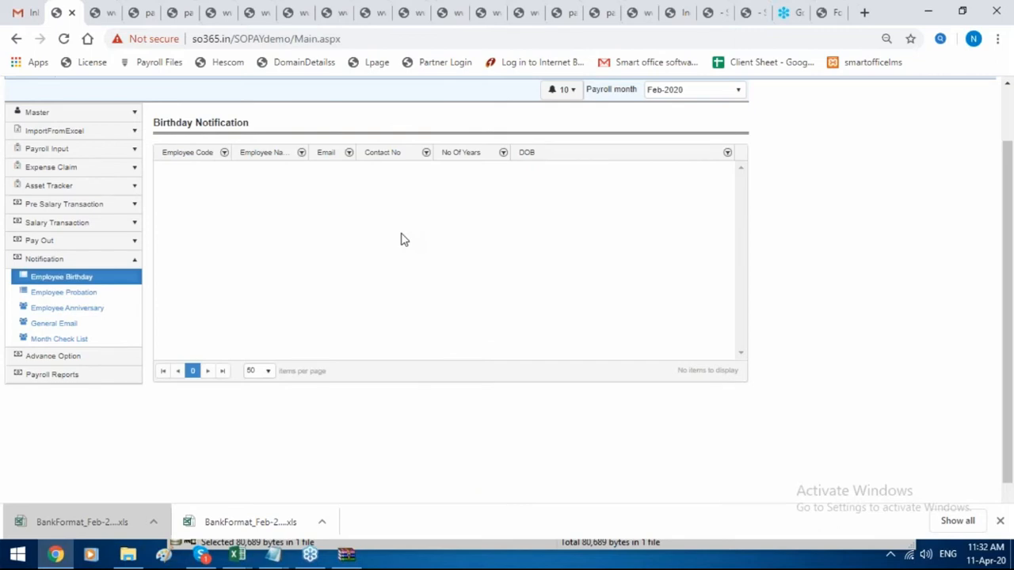
Find employee code 1 in the Employee Details list and open the record.
scroll(401, 238, "up", 2)
mouse_move(421, 127)
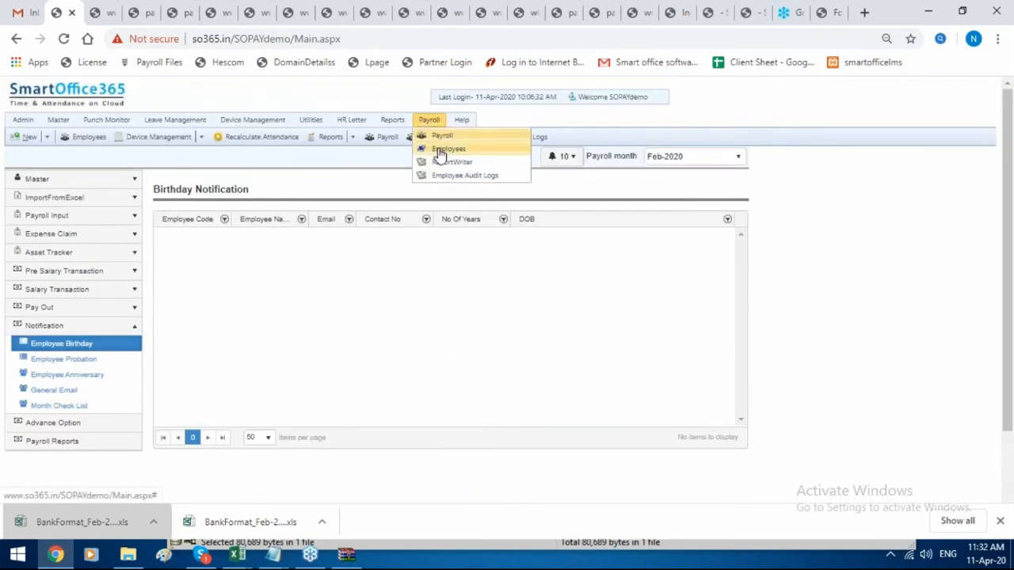
left_click(442, 150)
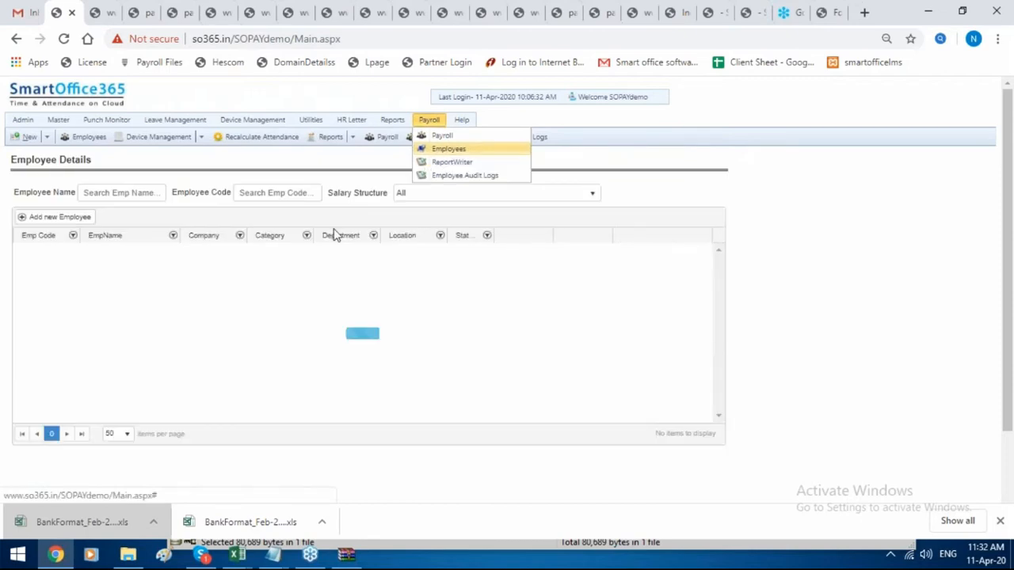
left_click(277, 193)
type("1003")
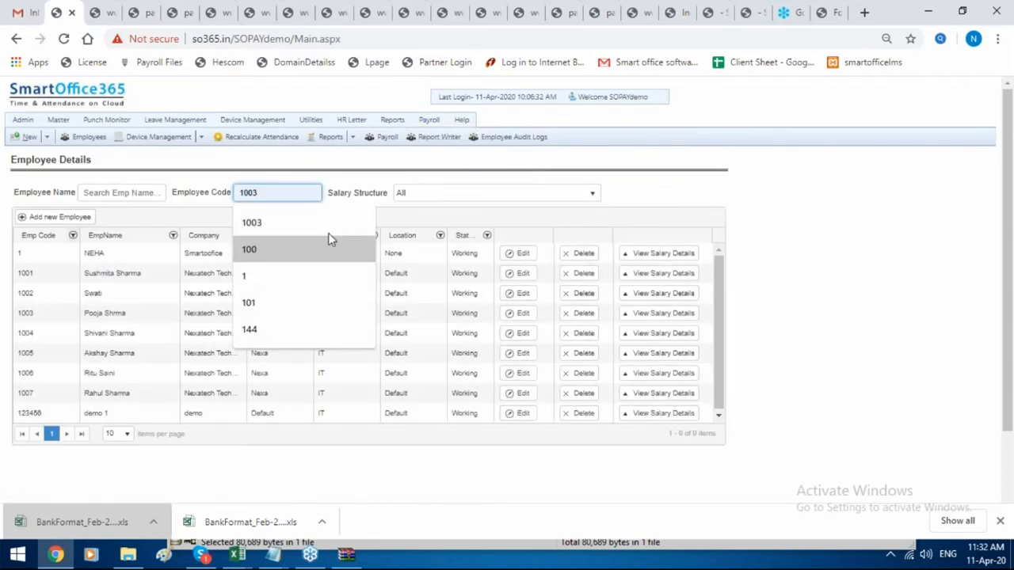
key("BackSpace")
key("BackSpace")
key("BackSpace")
left_click(71, 254)
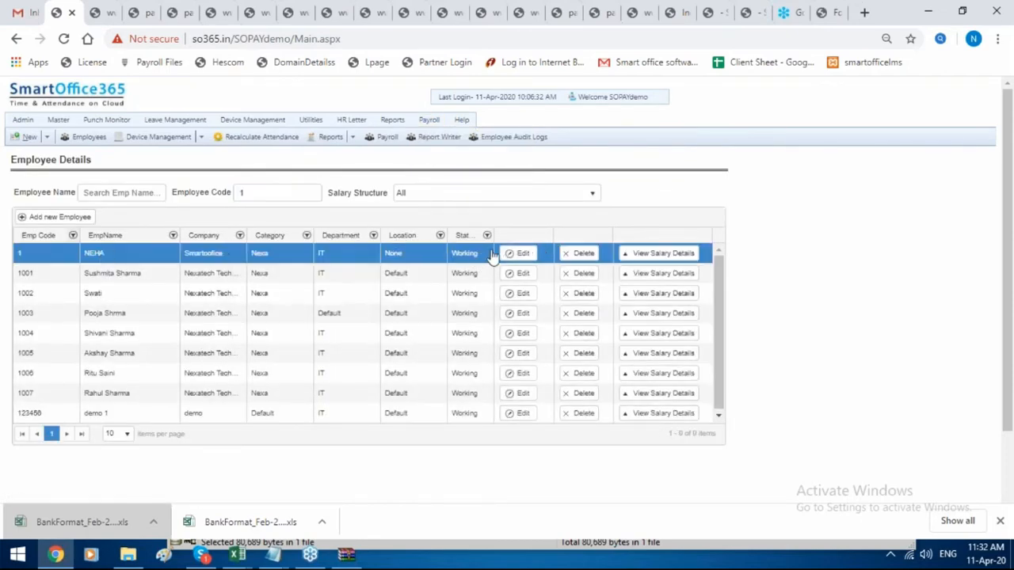
left_click(518, 254)
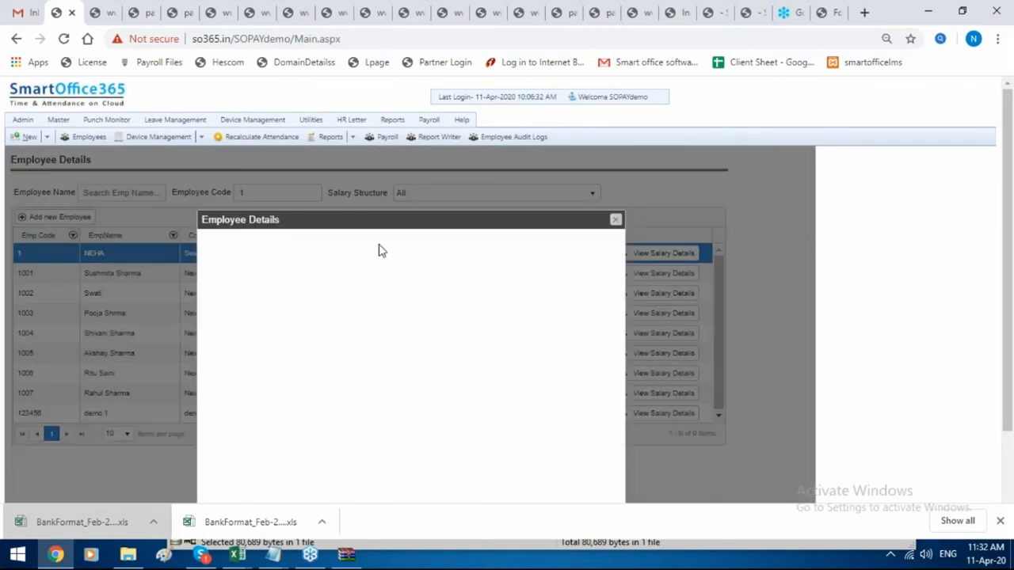
scroll(327, 252, "down", 3)
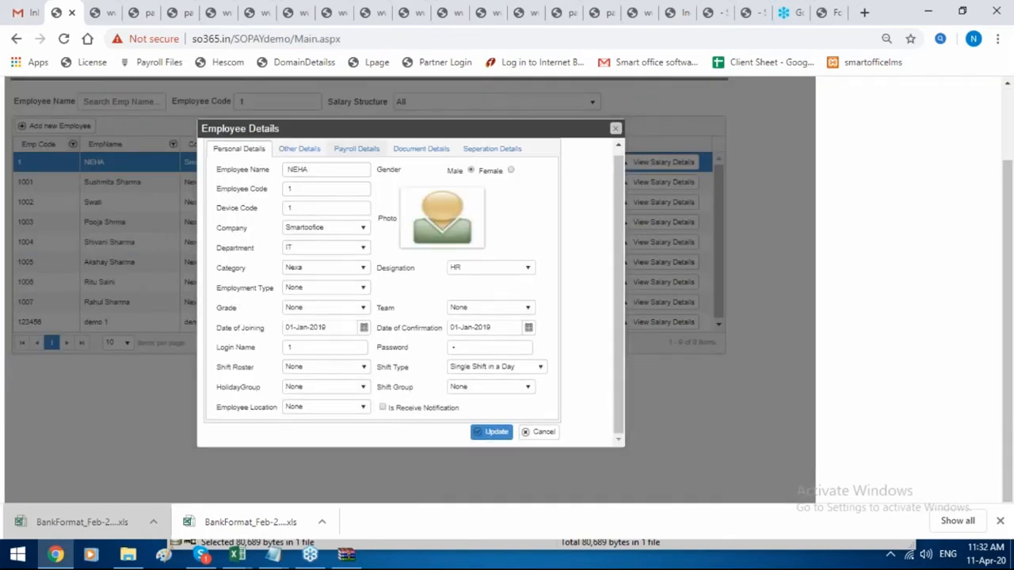
left_click(357, 148)
left_click(299, 149)
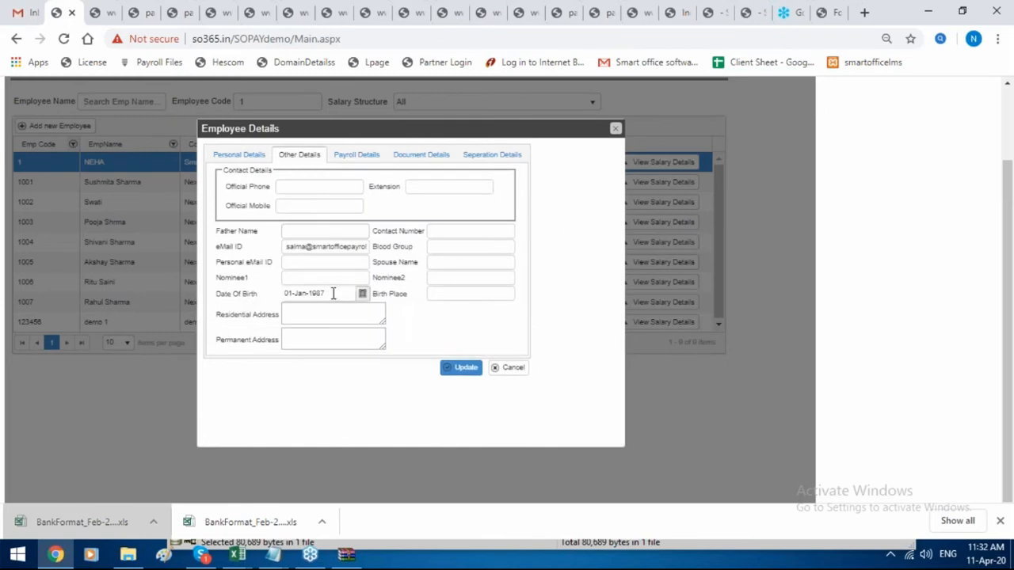
left_click(332, 293)
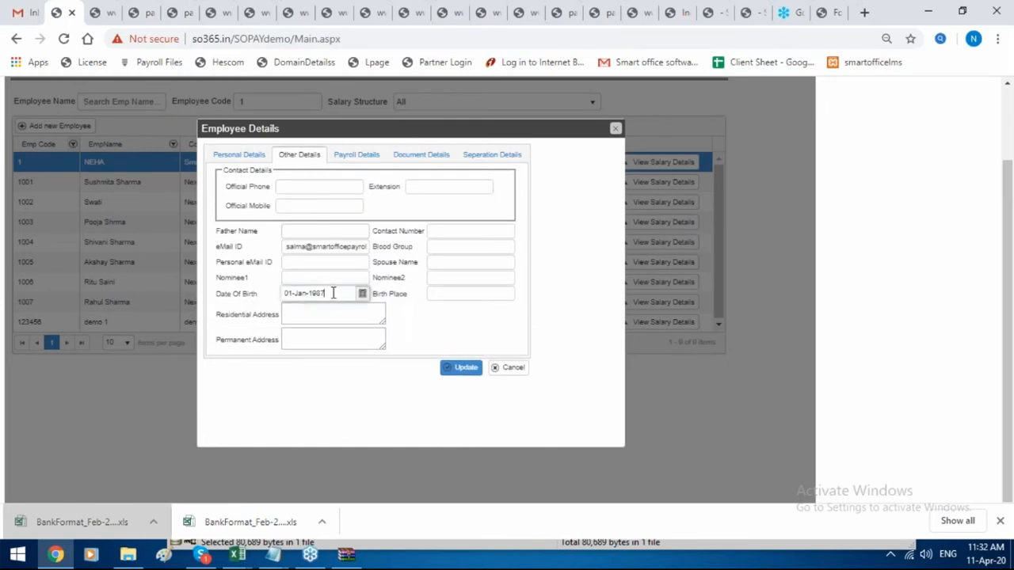
left_click(309, 293)
key("BackSpace")
key("BackSpace")
key("BackSpace")
key("BackSpace")
type("Apr-")
key("BackSpace")
type("1")
Update the employee record, accepting the salary recalculation alert.
left_click(480, 375)
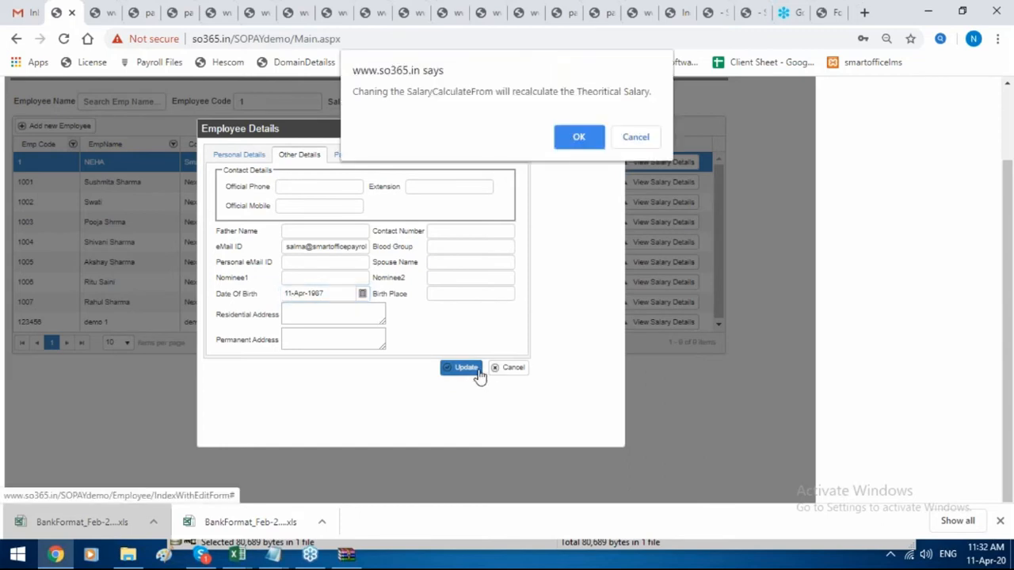
left_click(577, 137)
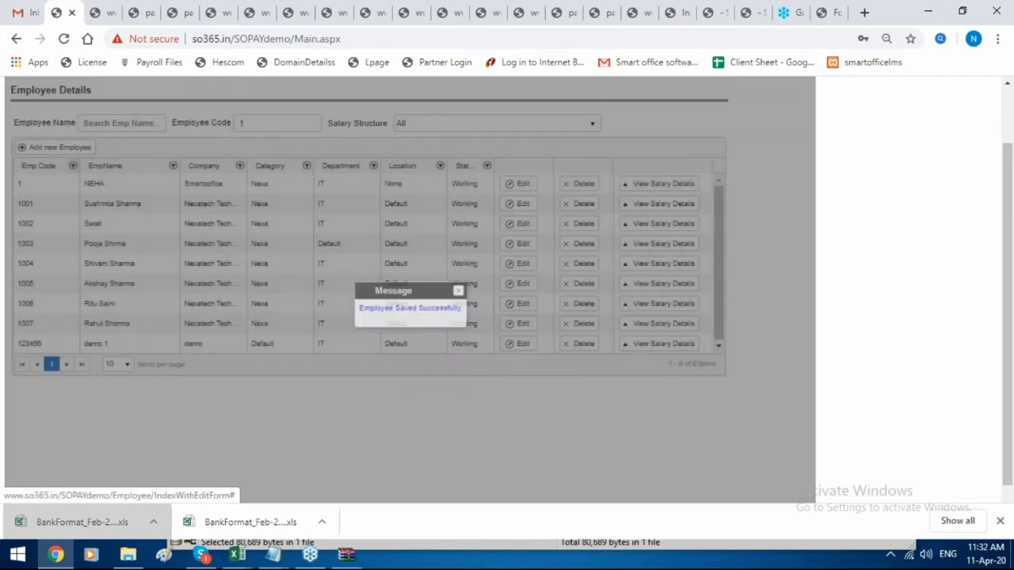
left_click(458, 291)
Review the Employee Birthday, Probation and Anniversary lists, then bring up the General Email form.
mouse_move(428, 121)
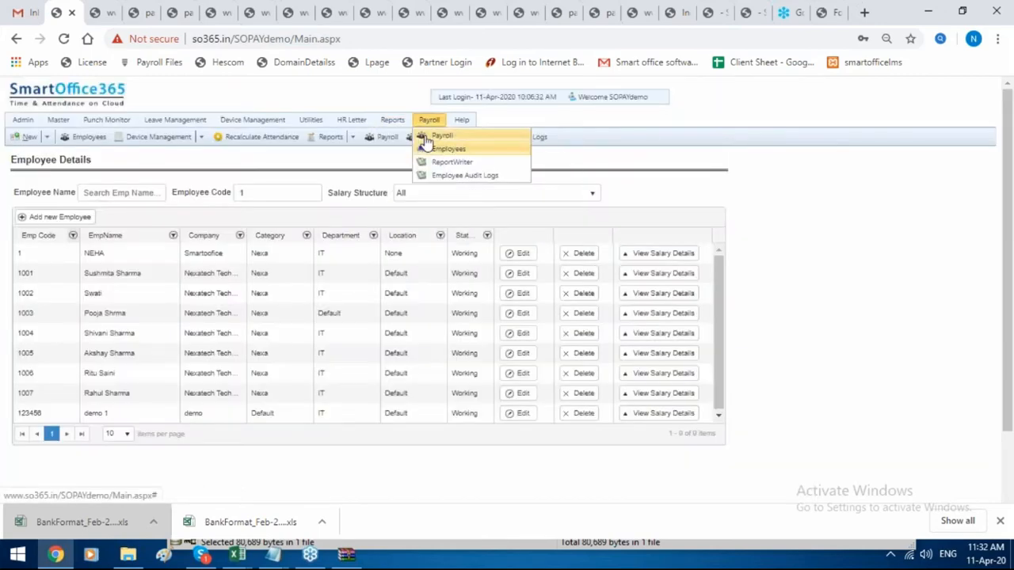
left_click(443, 149)
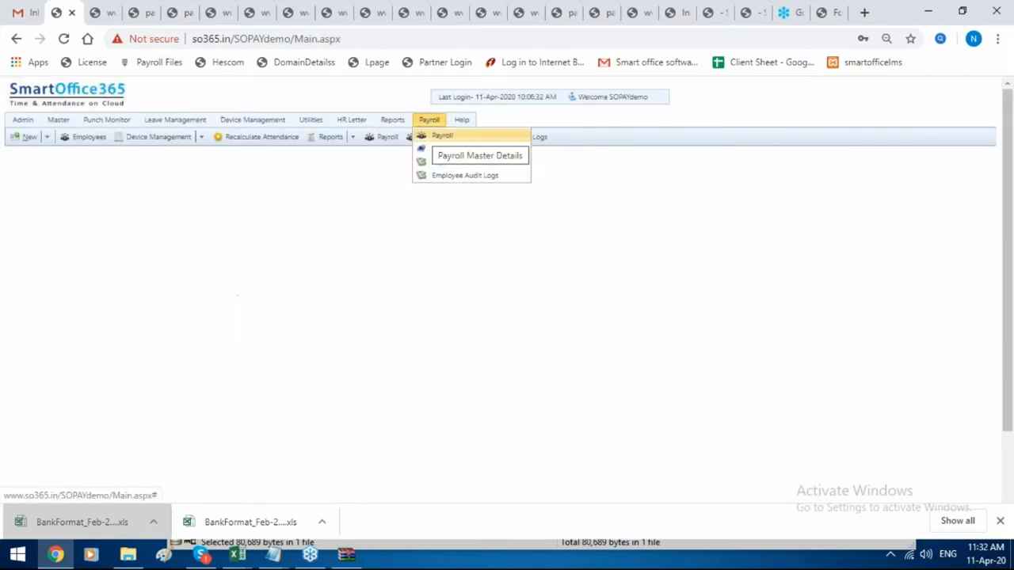
scroll(57, 380, "down", 1)
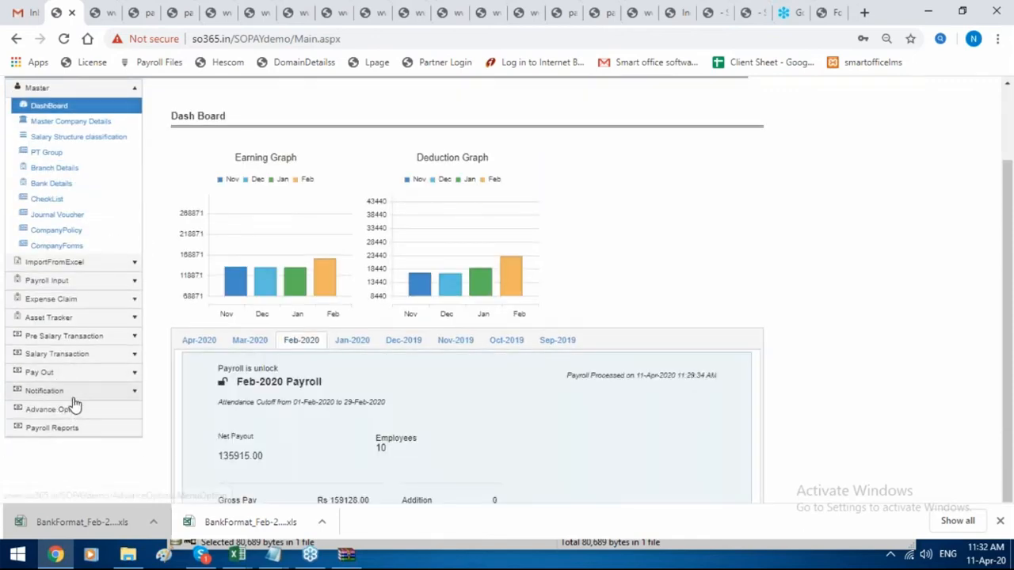
left_click(71, 393)
left_click(79, 253)
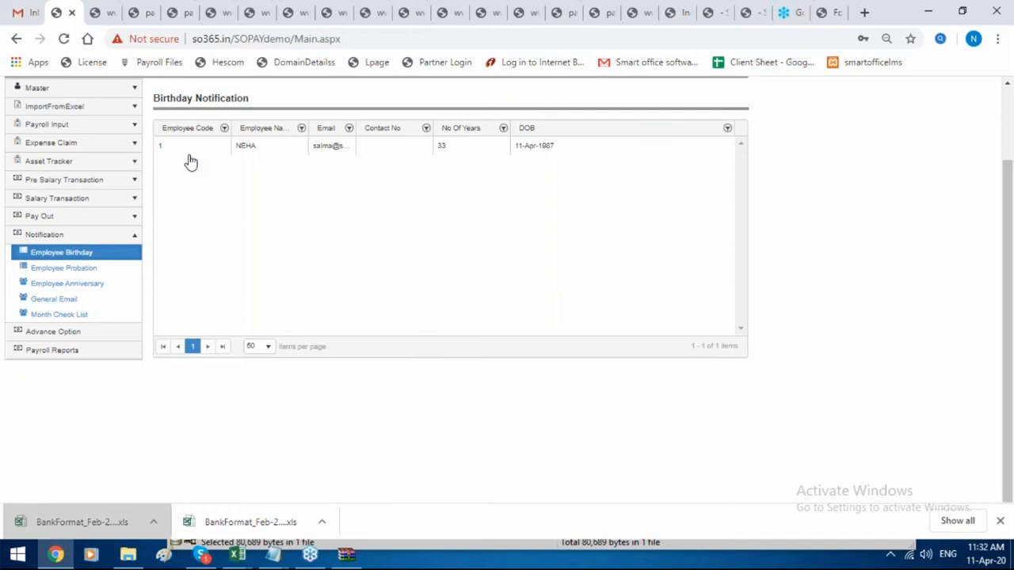
left_click(83, 271)
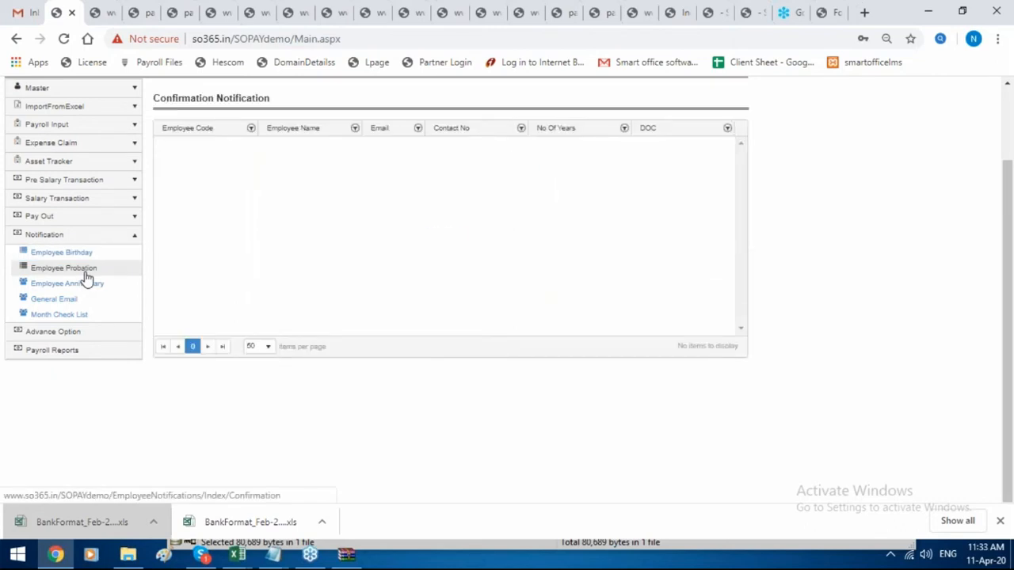
left_click(82, 284)
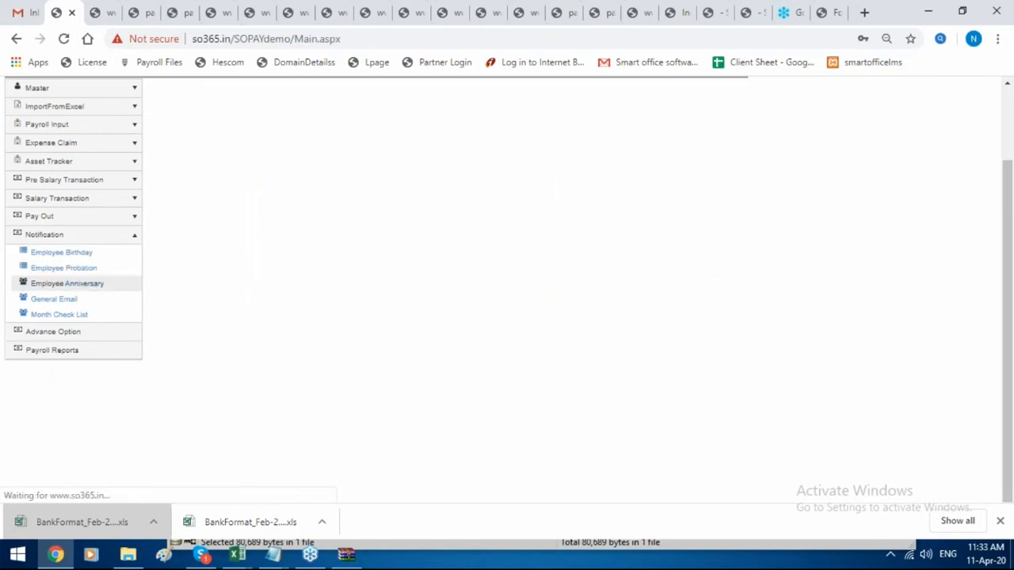
left_click(94, 300)
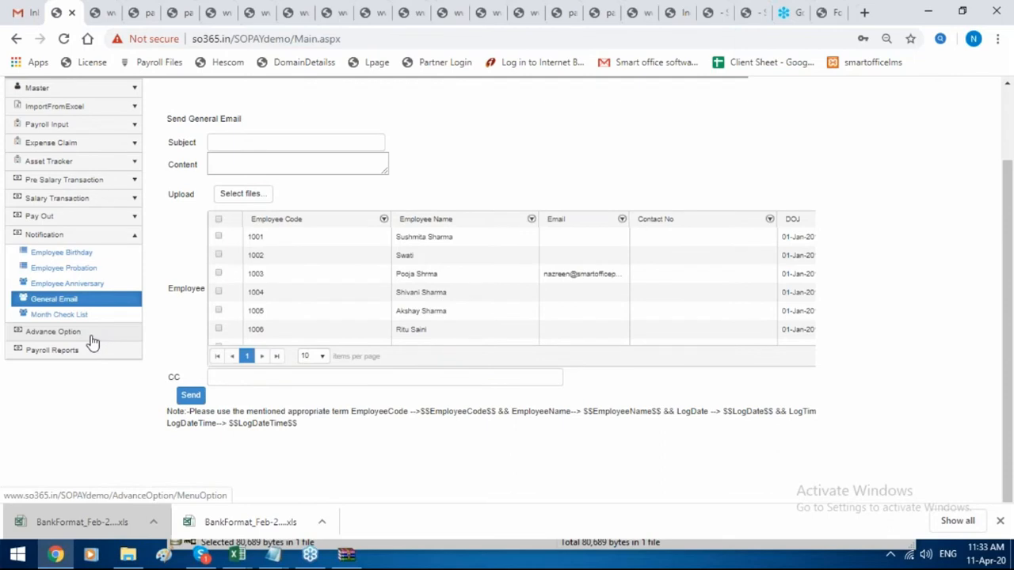
Set the email subject to 'birthday' and the content to 'hi'.
left_click(238, 142)
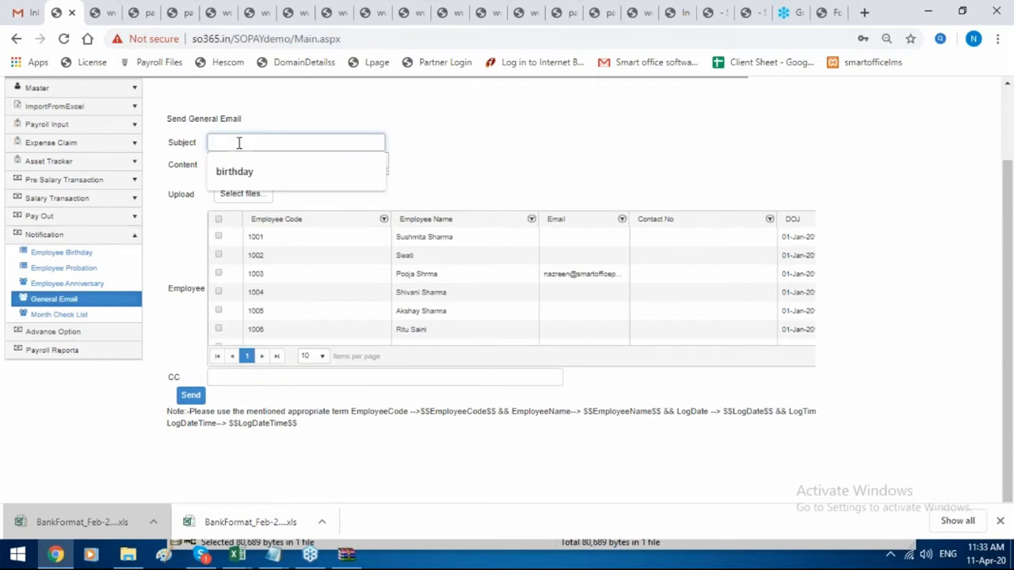
left_click(237, 171)
left_click(244, 163)
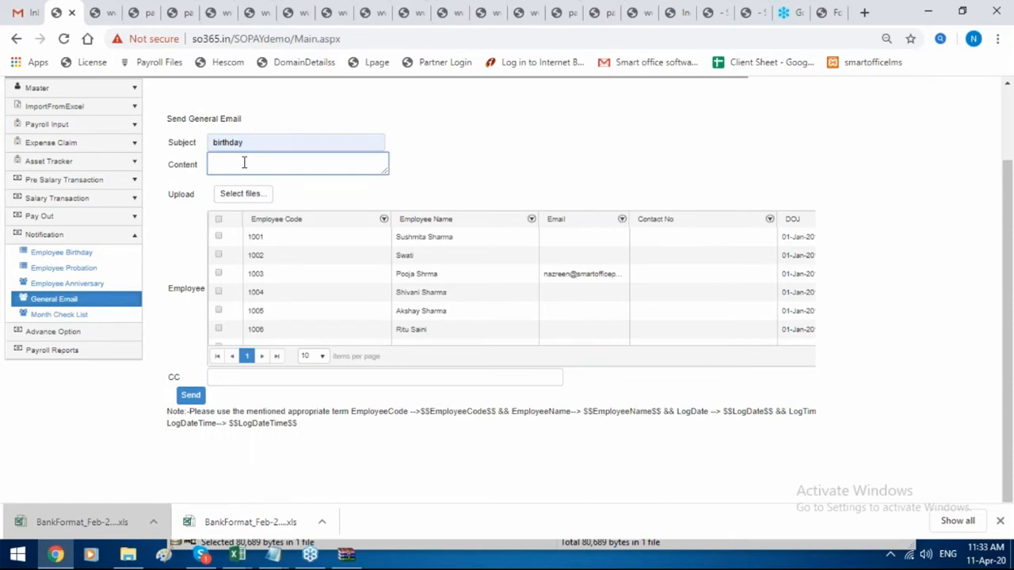
type("Hi")
key("BackSpace")
key("BackSpace")
type("hi")
Send the email to employee code 1 and switch to the Gmail inbox.
scroll(272, 258, "down", 2)
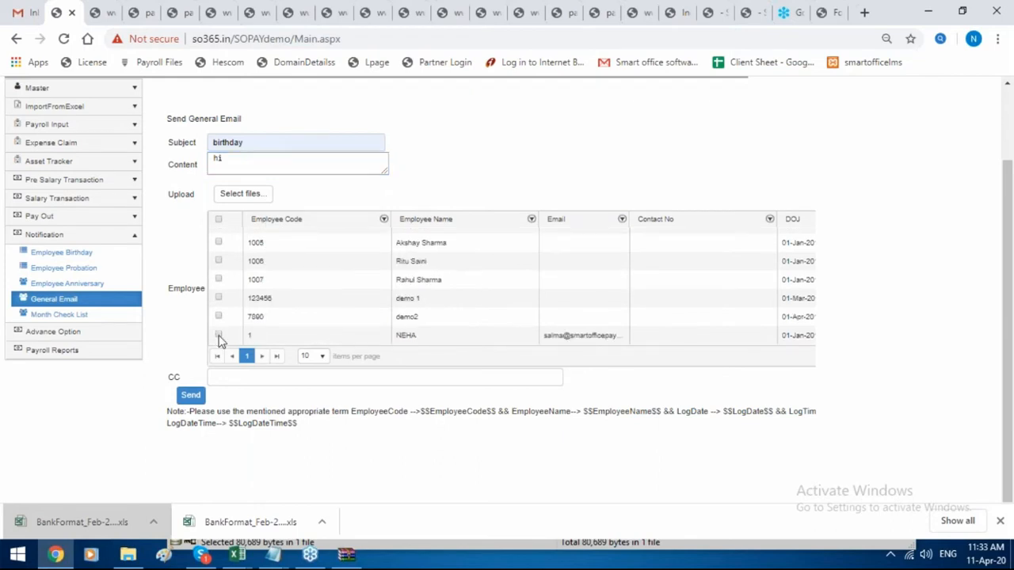
left_click(219, 335)
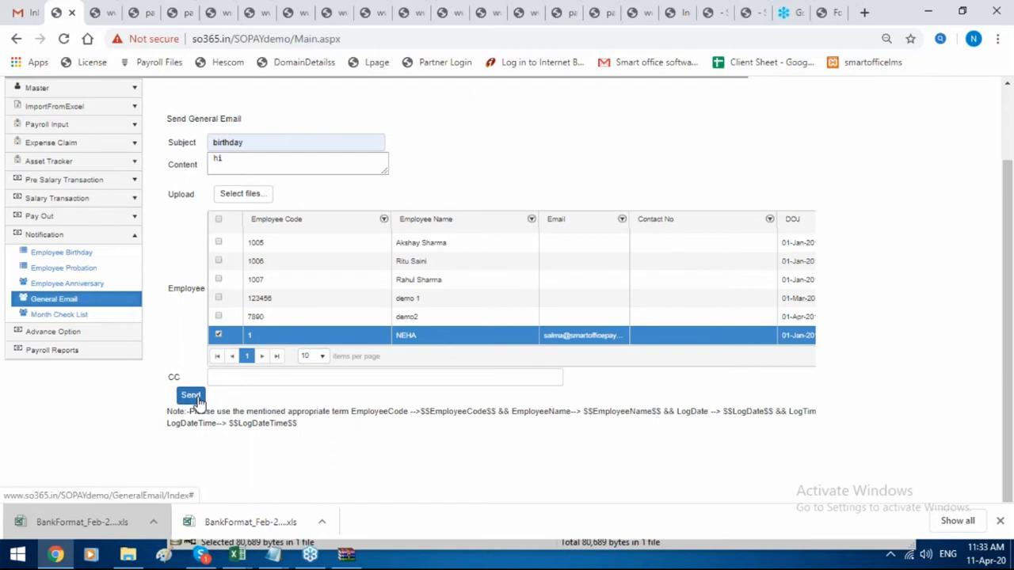
left_click(192, 396)
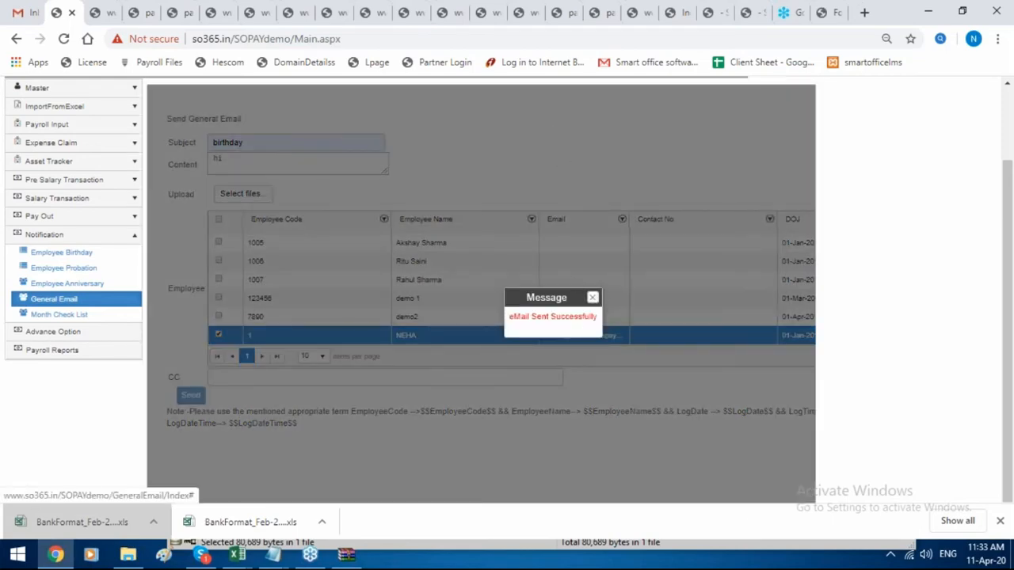
left_click(593, 297)
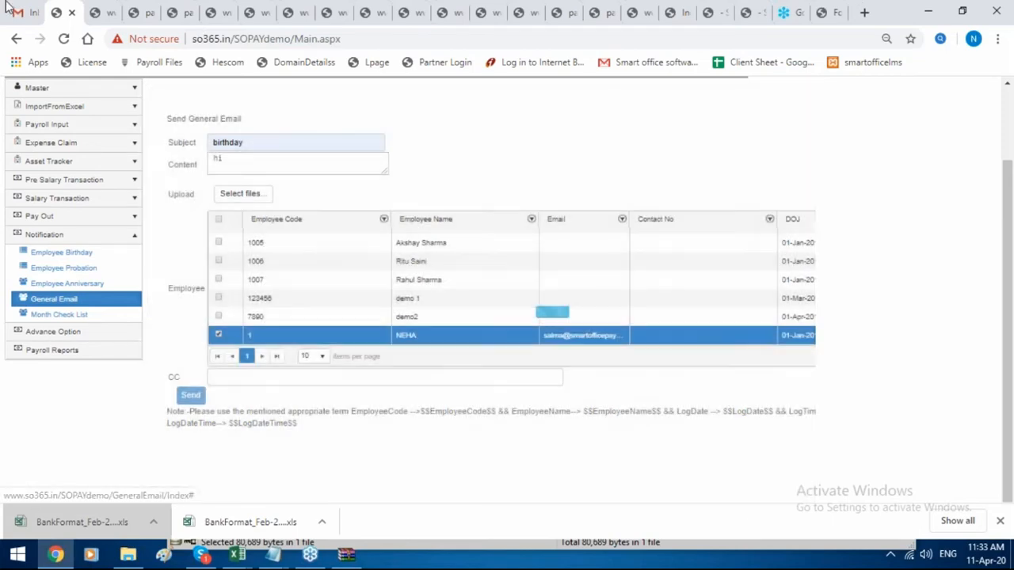
left_click(4, 6)
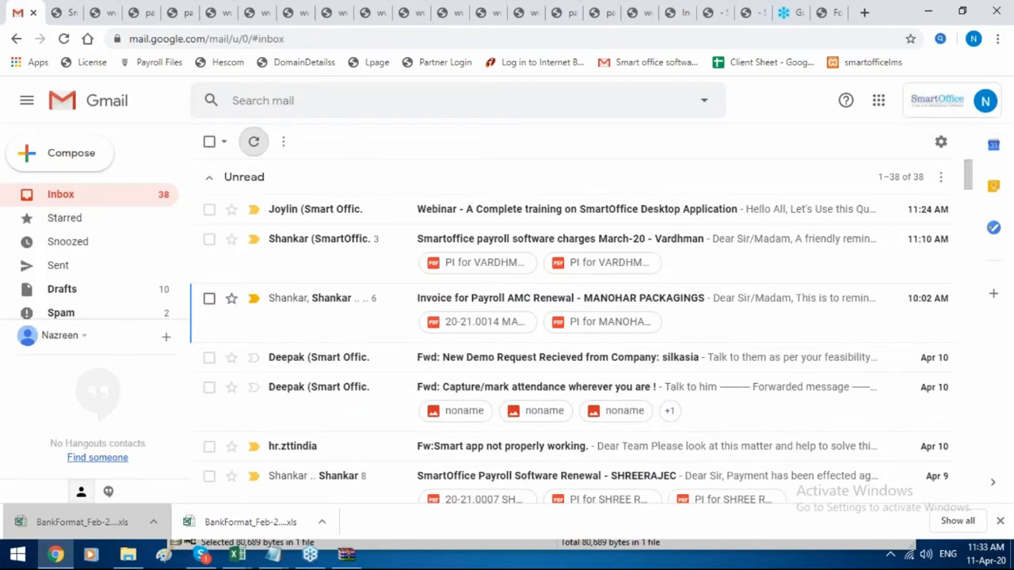
Refresh and reload the Gmail inbox, then go back to the Smart Office tab.
left_click(251, 147)
left_click(293, 41)
key("Return")
left_click(70, 9)
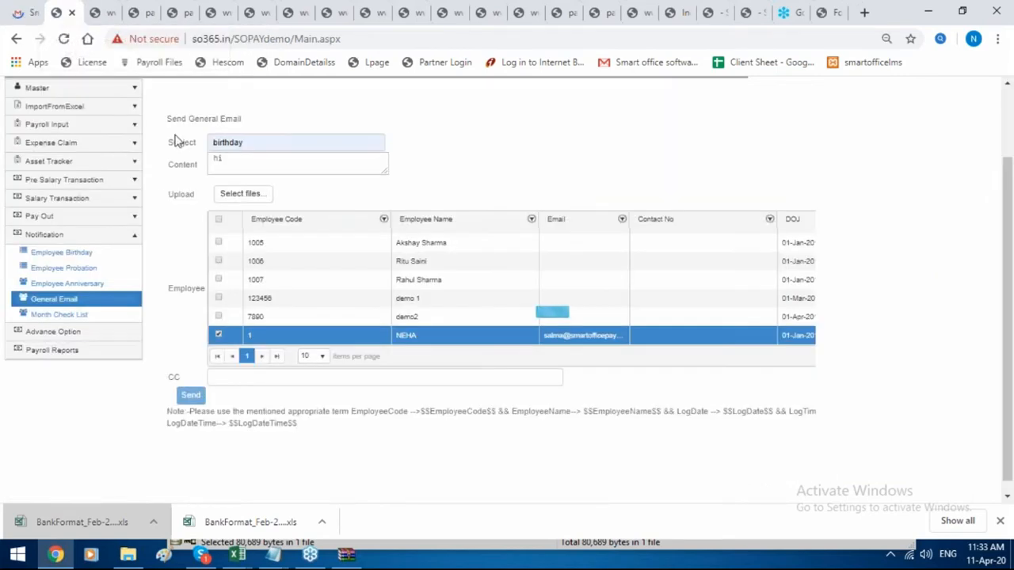
Tick Is Done on the Feb-2020 'new join' checklist item and save it.
left_click(98, 316)
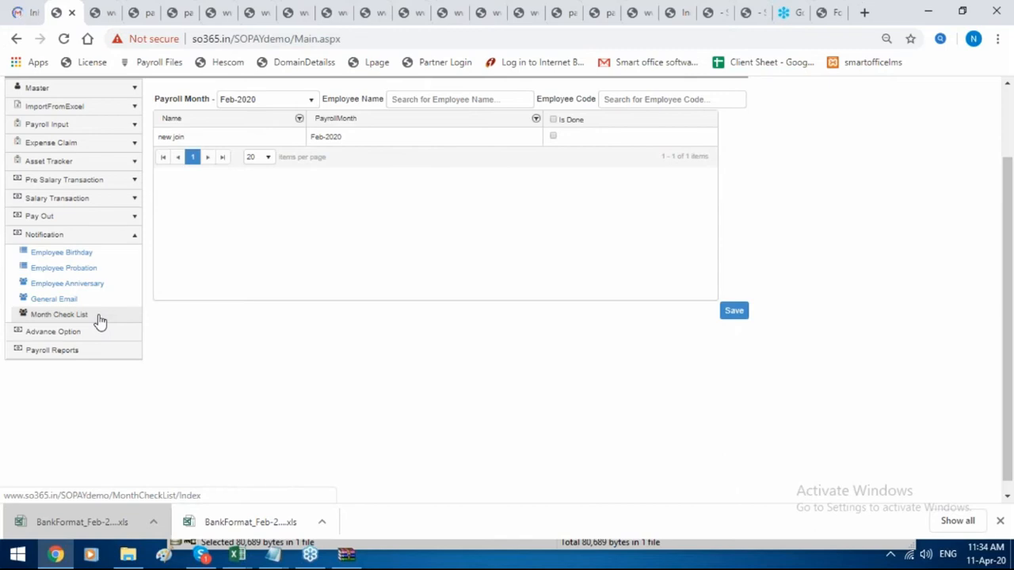
left_click(100, 321)
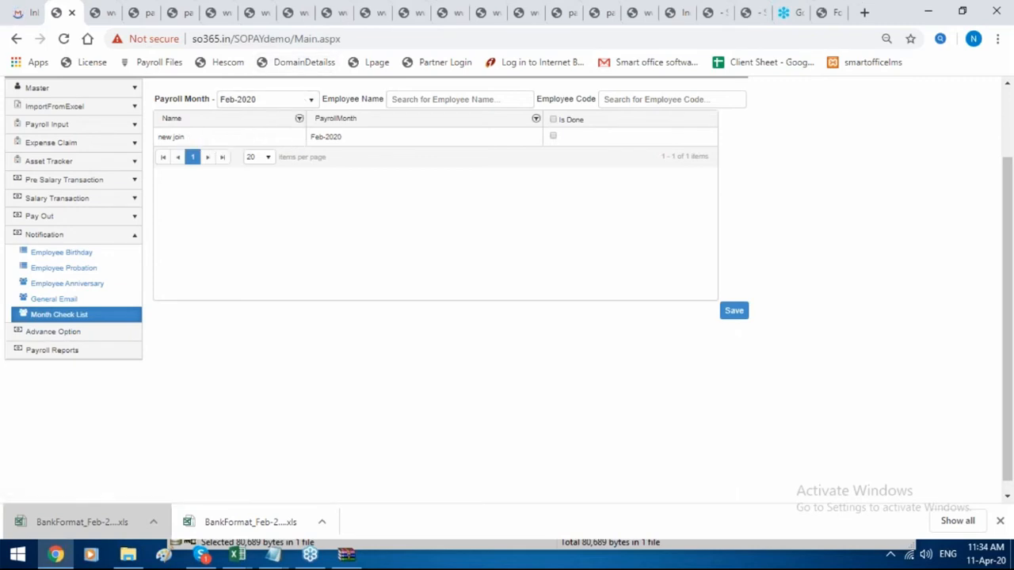
left_click(554, 138)
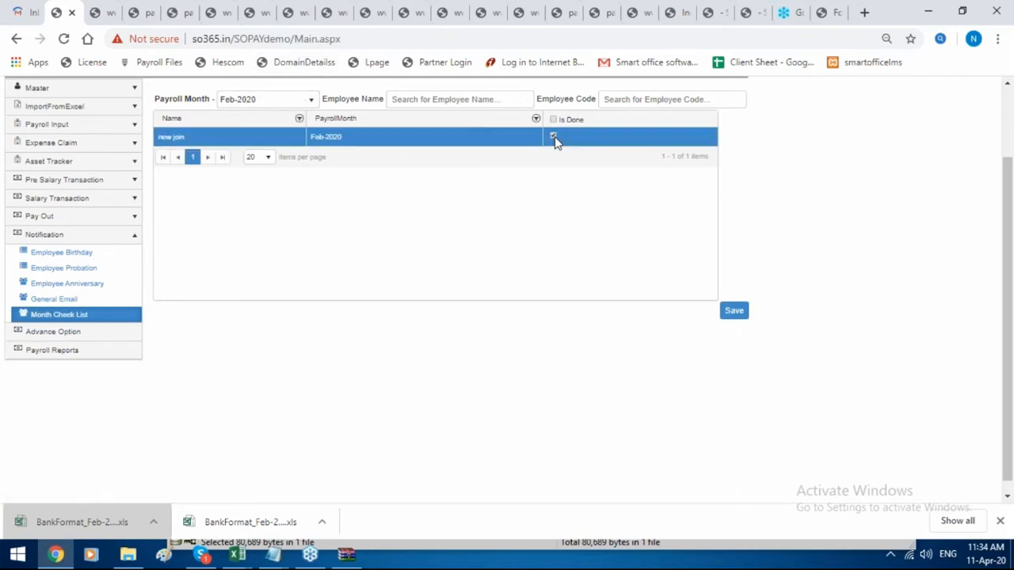
left_click(743, 314)
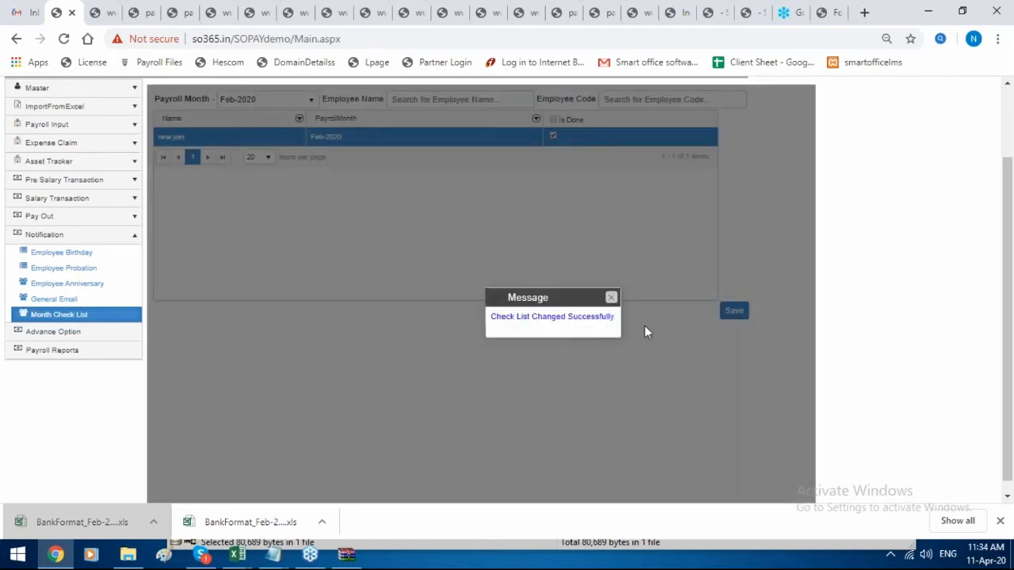
left_click(611, 299)
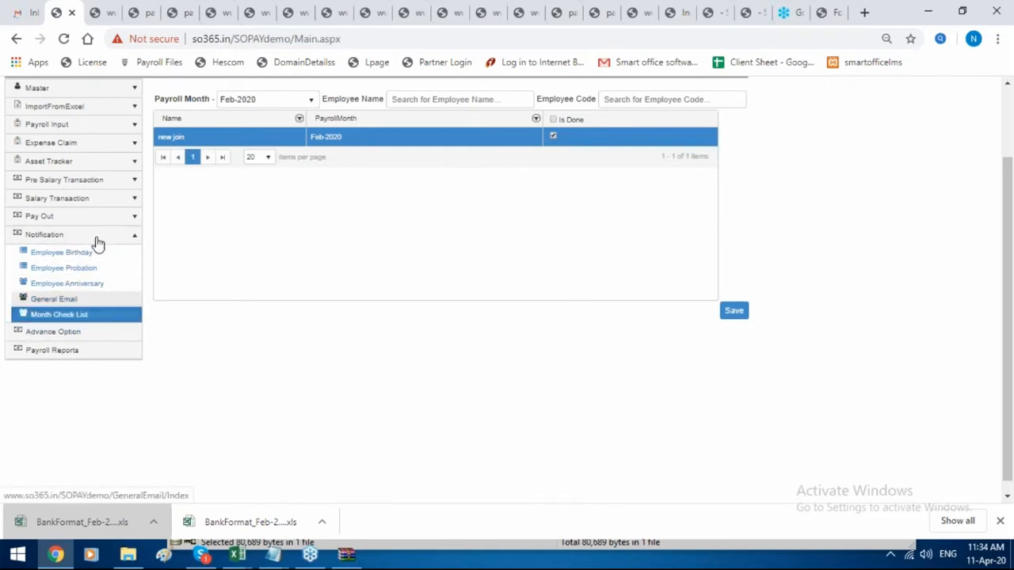
left_click(107, 352)
Open Payroll Reports and show the Customize Payroll Report grid with the saved Salary Report.
left_click(95, 199)
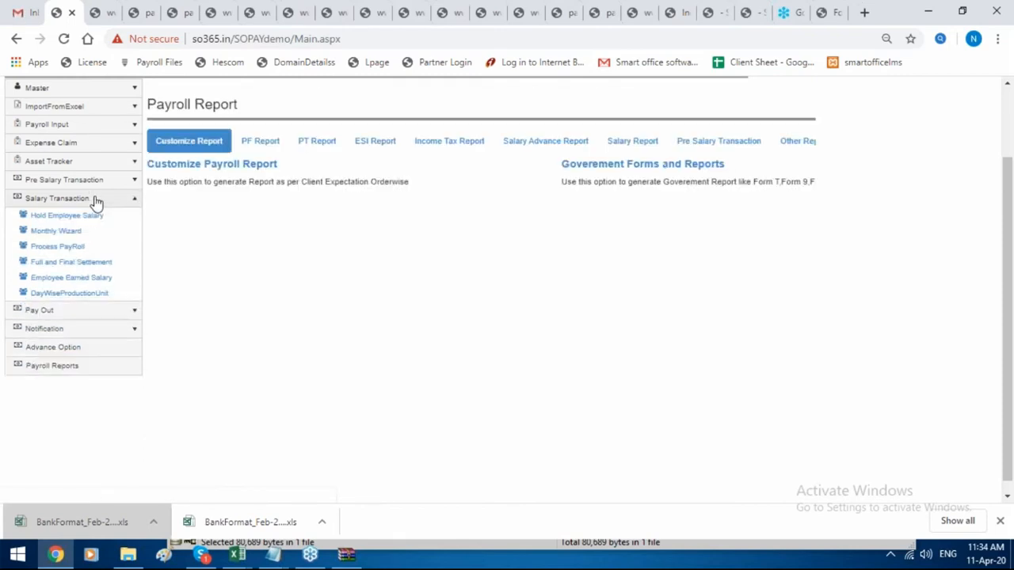
left_click(77, 366)
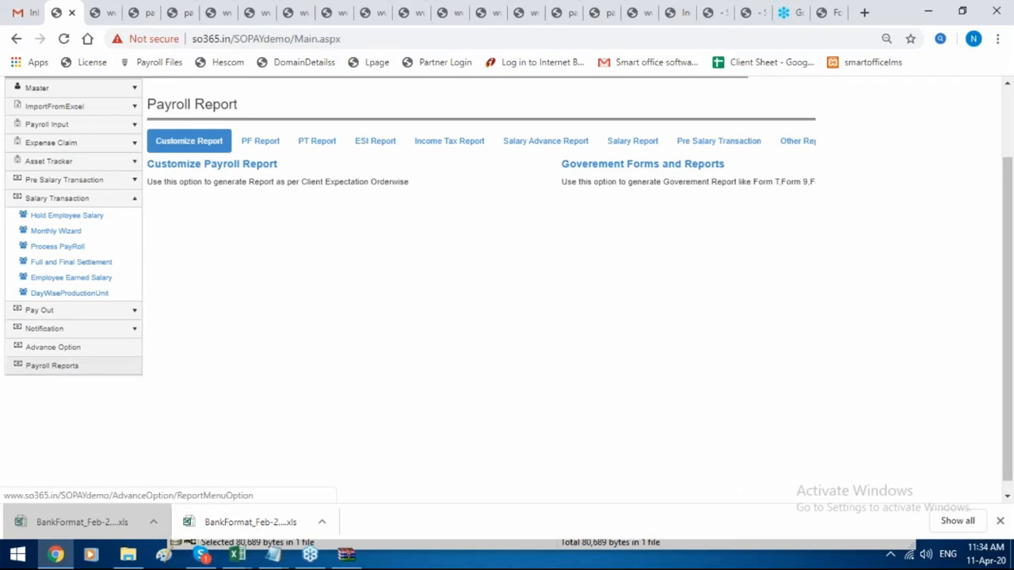
left_click(100, 369)
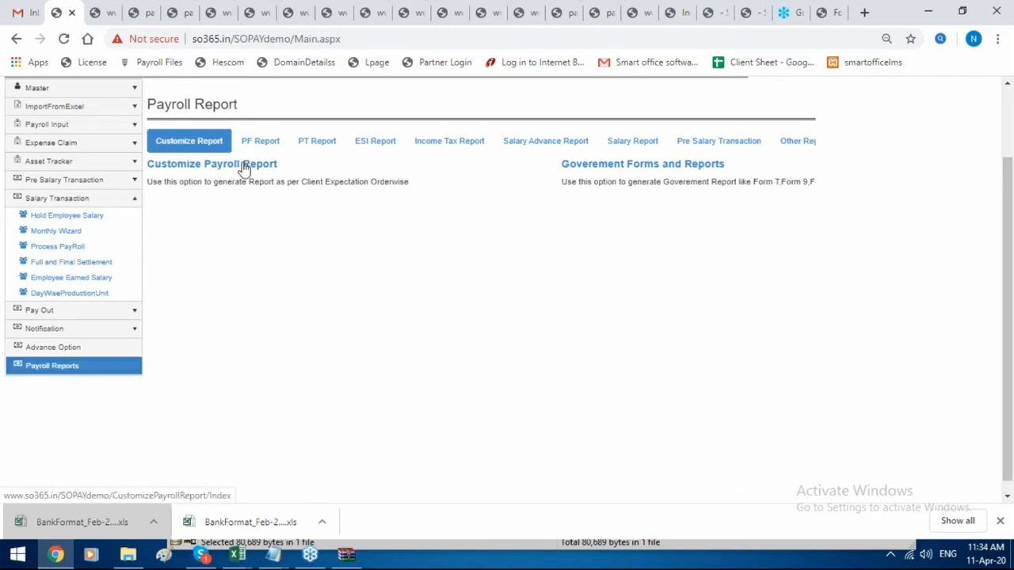
left_click(244, 166)
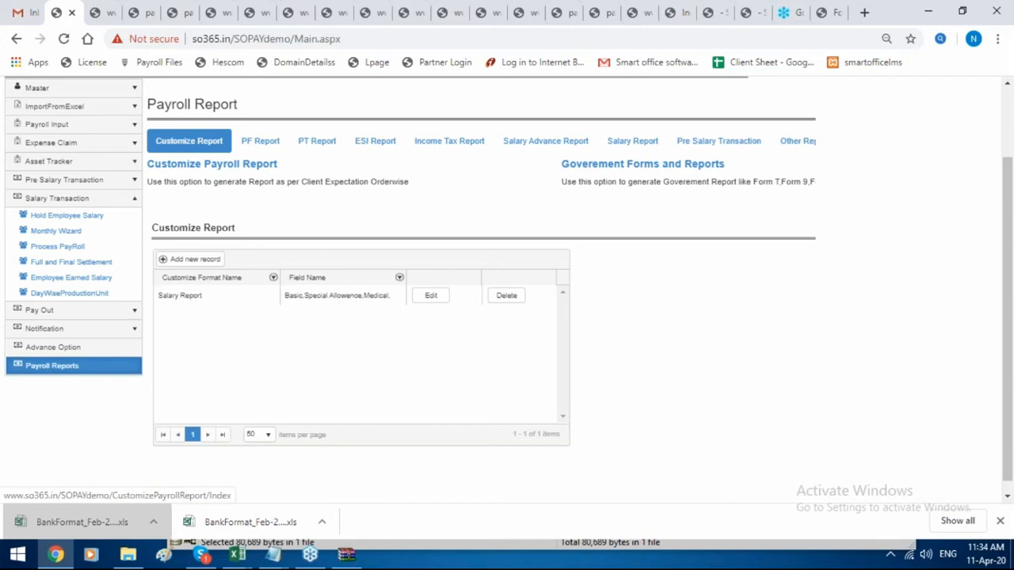
mouse_move(248, 559)
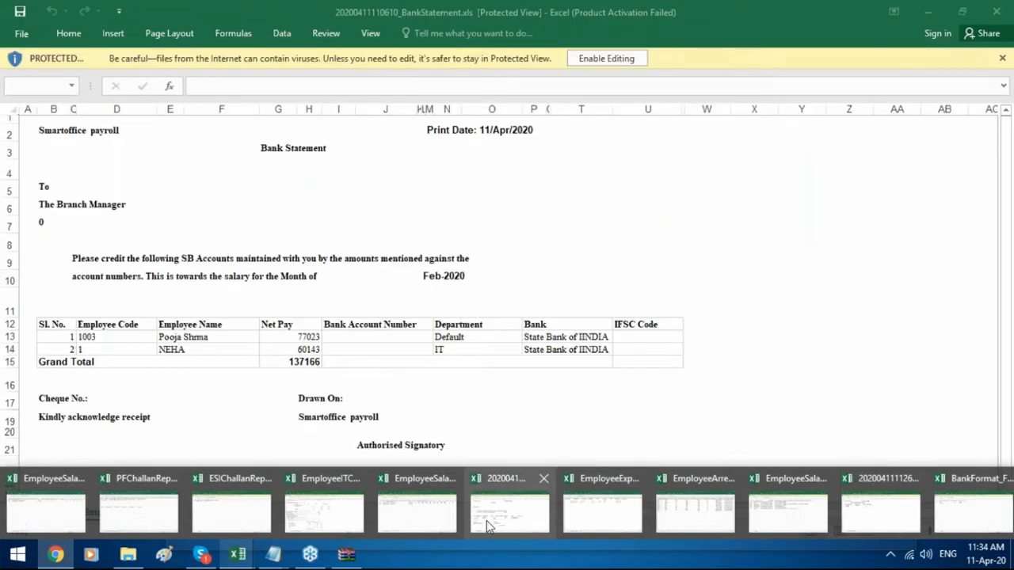
Read the EmployeeSalaryDetails_Feb-2020 headers from IFSCCode to Vol_PF, then return to Smart Office.
left_click(428, 518)
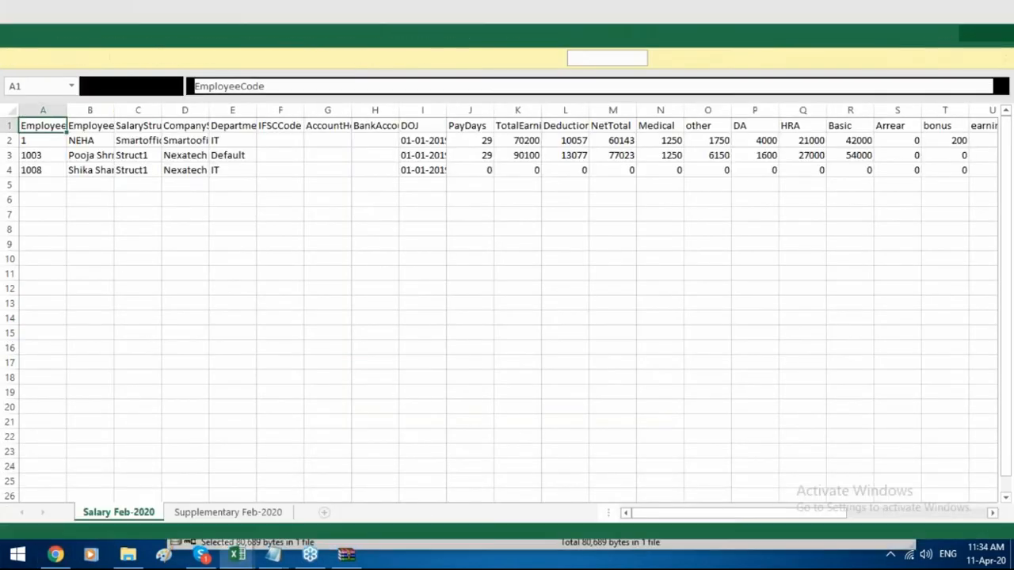
key("Right")
key("Right")
key("Right")
key("Right")
key("Right")
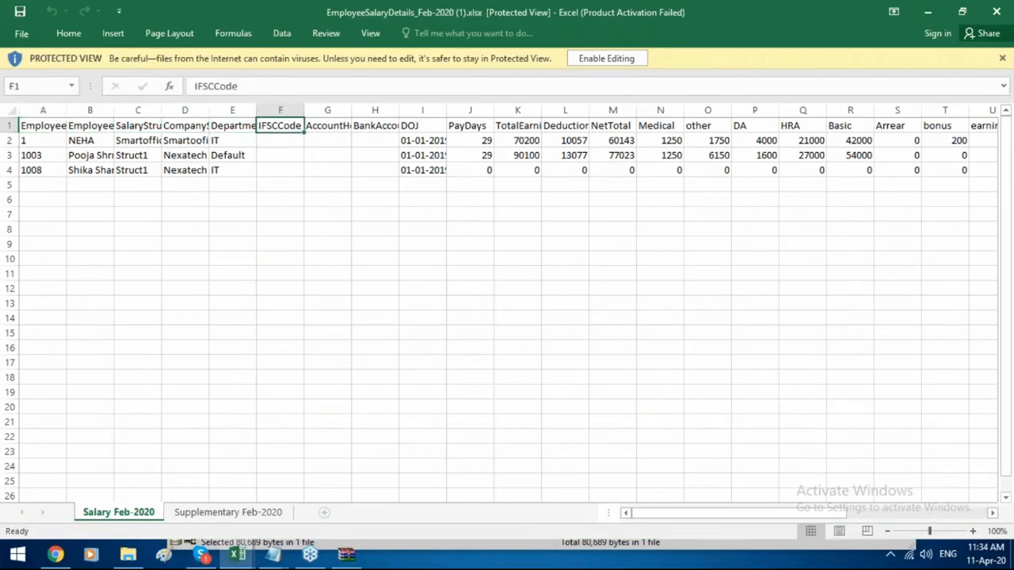
key("Right")
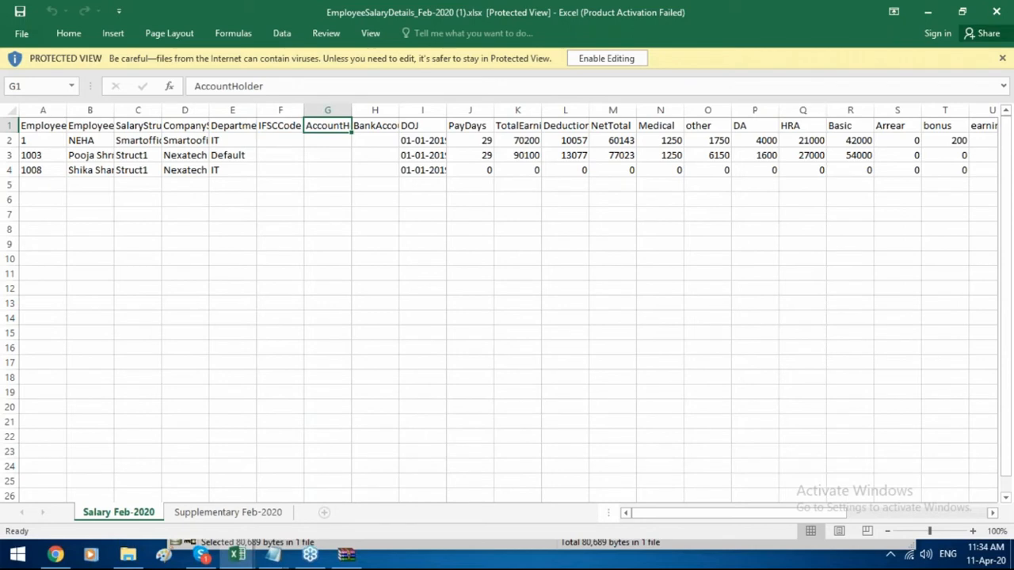
key("Right")
key("Right")
key("Right")
key("Right")
key("Right")
key("Right")
key("Right")
key("Right")
key("Right")
key("Right")
key("Right")
key("Right")
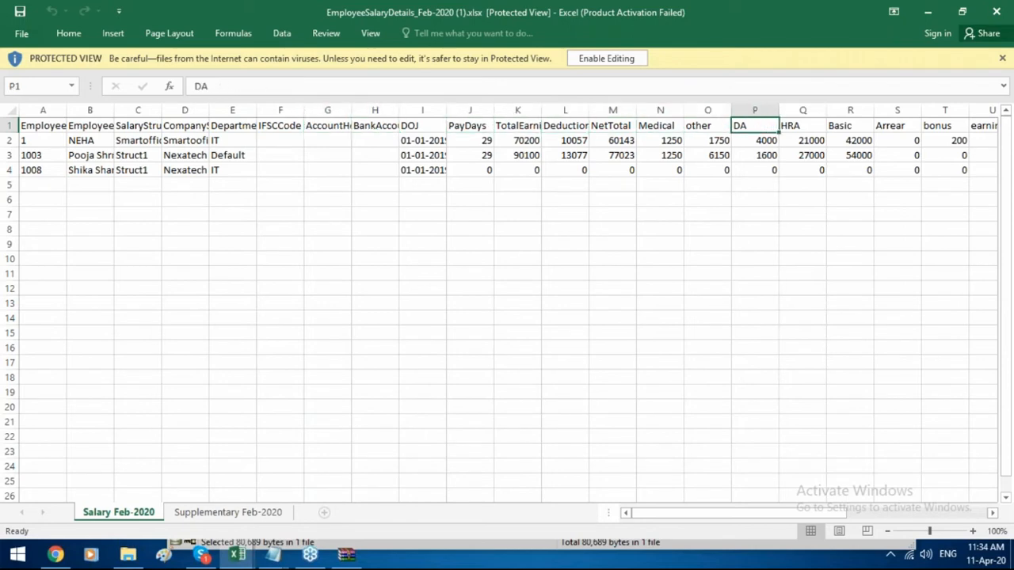
key("Right")
key("Right")
key("Right")
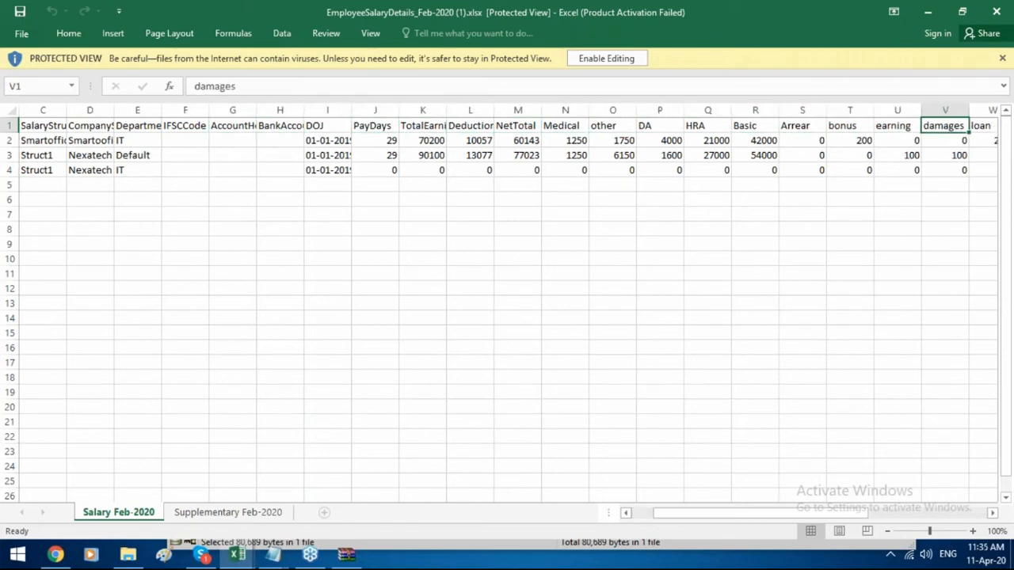
key("Right")
key("Right")
key("Right")
key("Right")
key("Right")
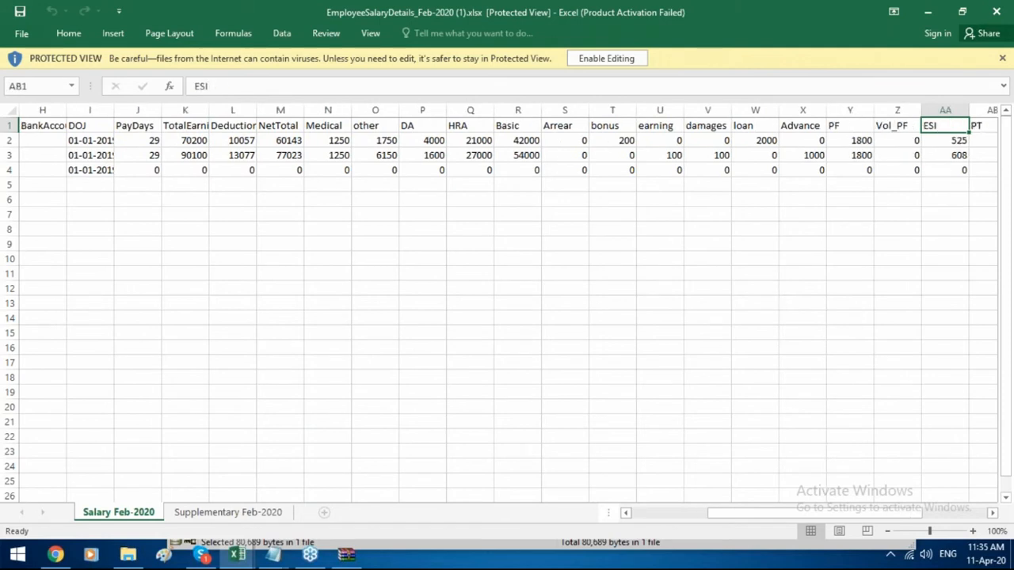
key("Right")
key("Right")
key("Right")
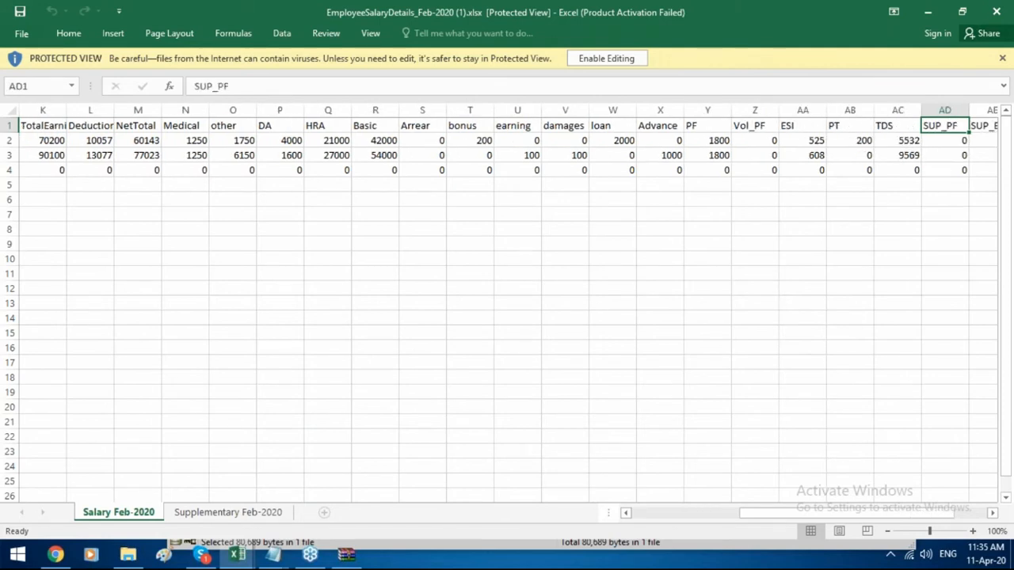
key("Right")
key("Right")
key("Right")
key("Right")
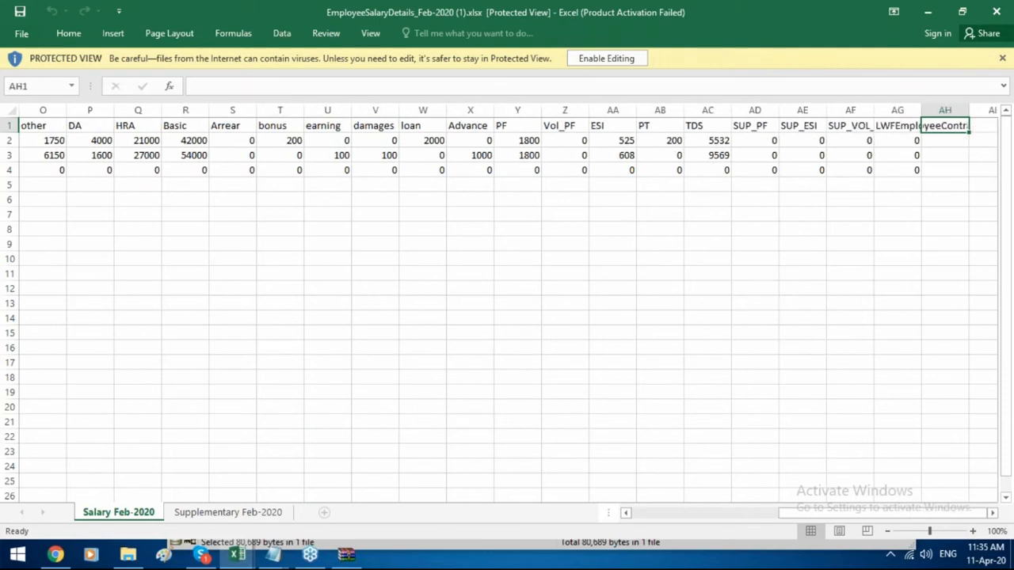
key("Left")
key("Left")
key("Left")
key("Left")
key("Left")
key("Left")
key("Left")
key("Left")
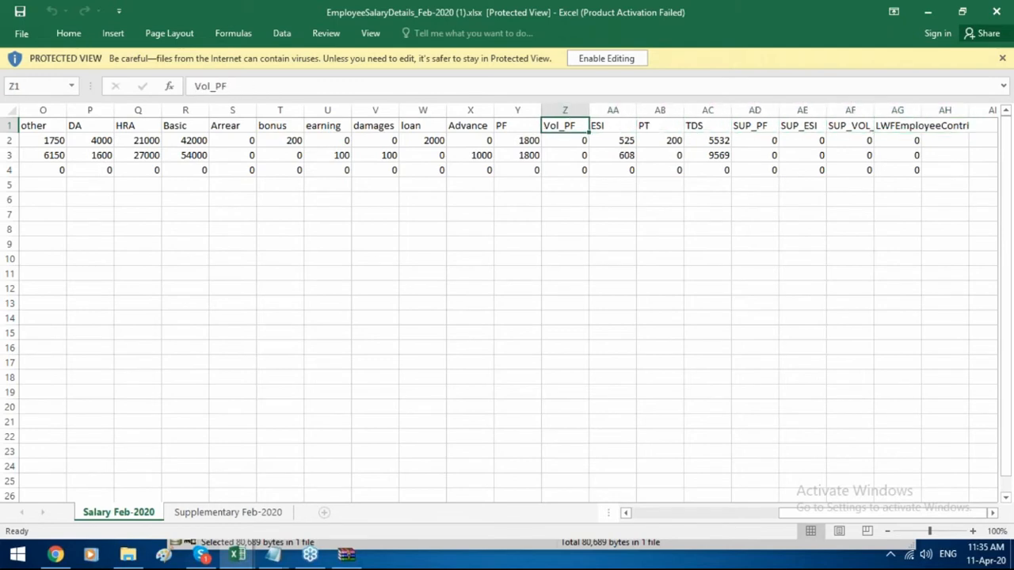
left_click(54, 553)
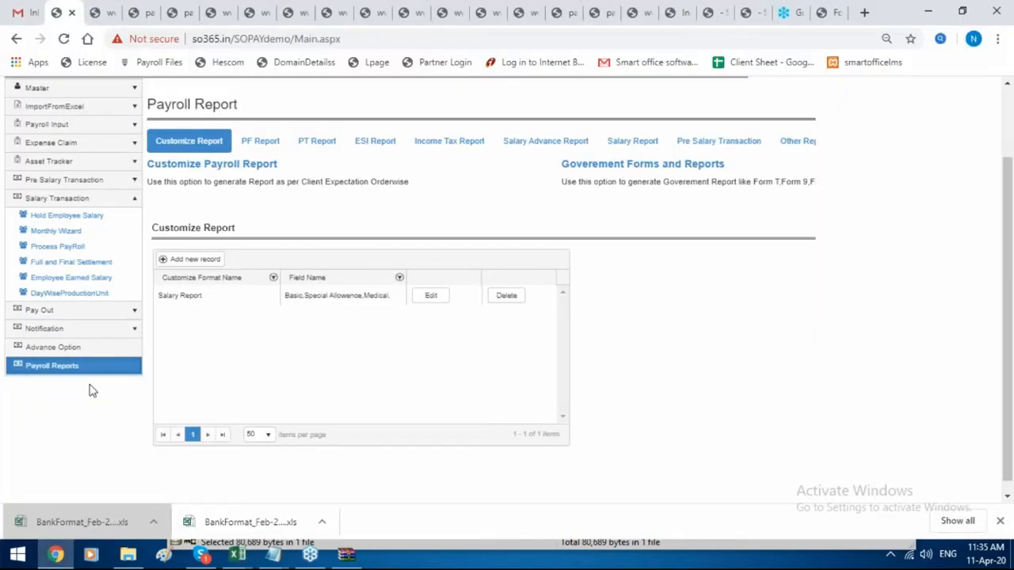
Start a new custom format named Salary Report with Basic as its field.
left_click(231, 168)
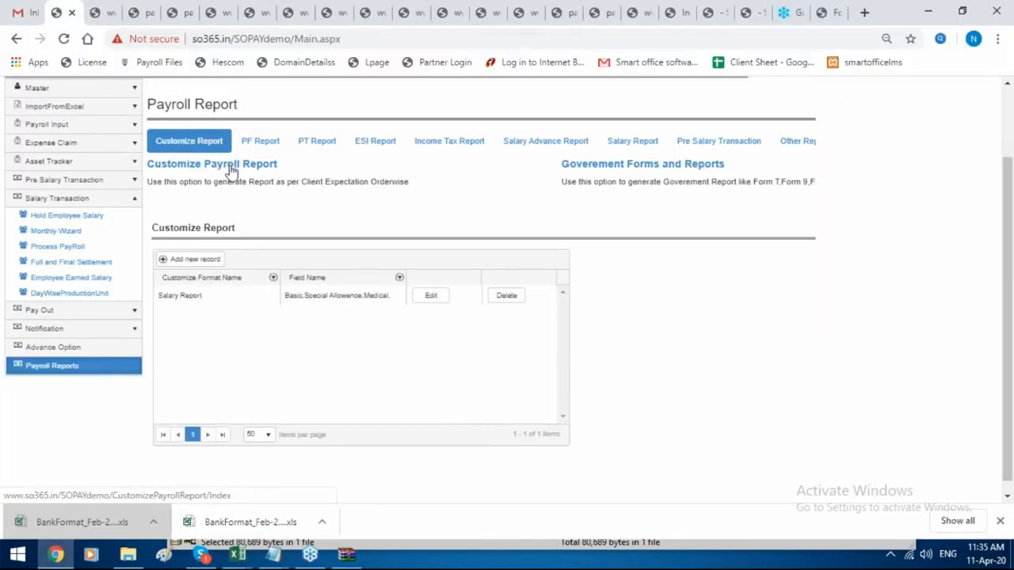
left_click(219, 260)
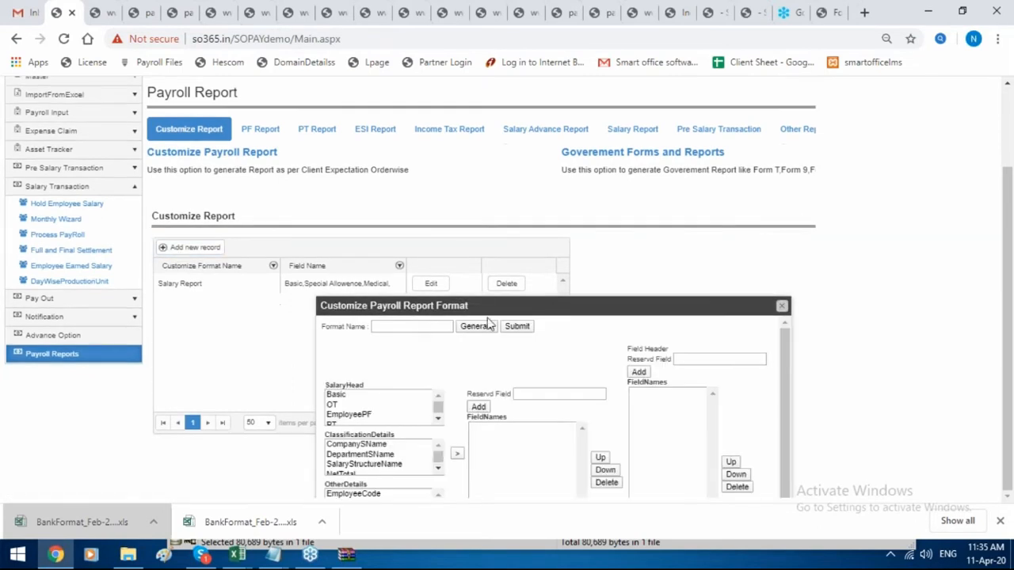
left_click(416, 326)
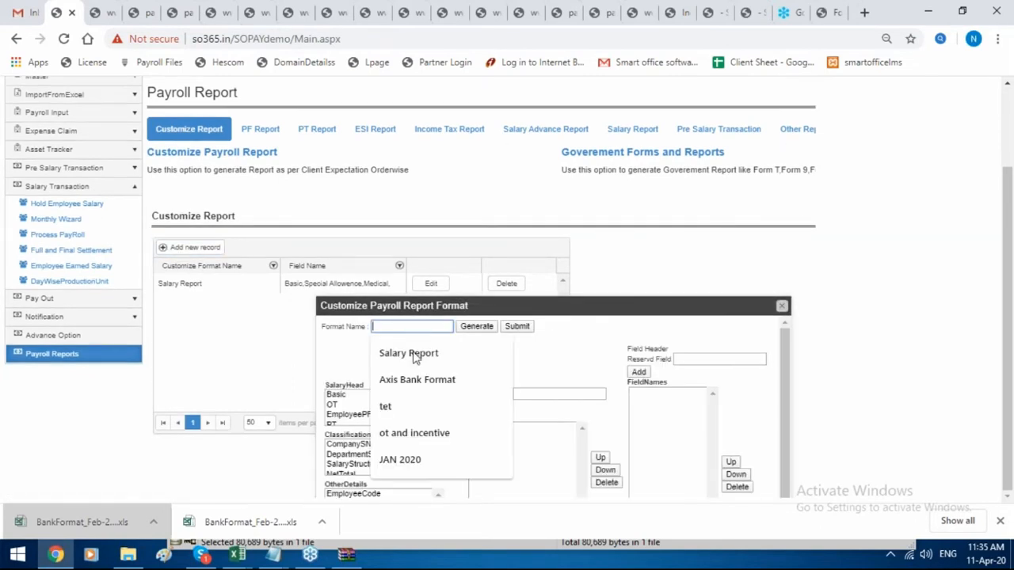
left_click(410, 355)
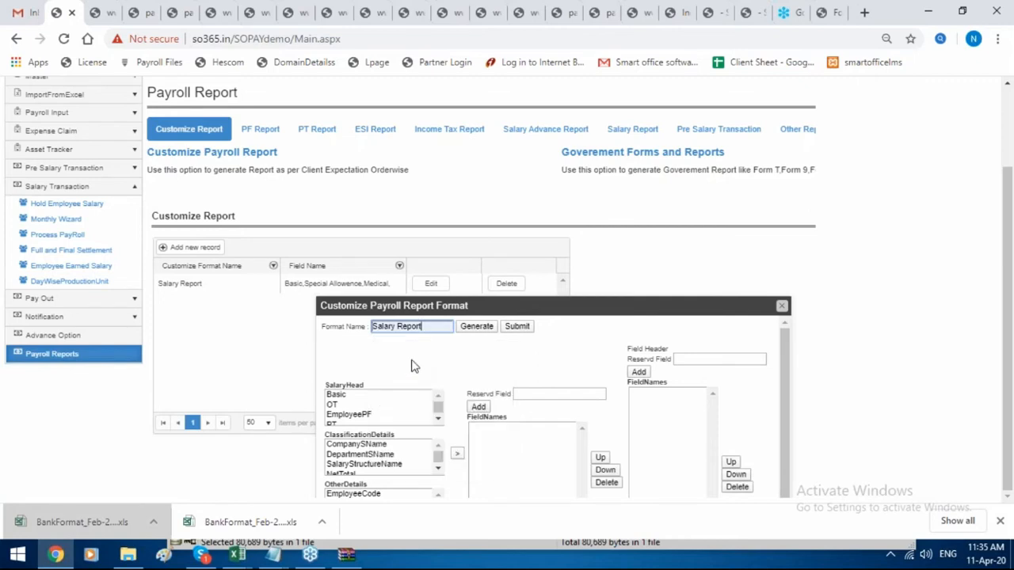
left_click(363, 395)
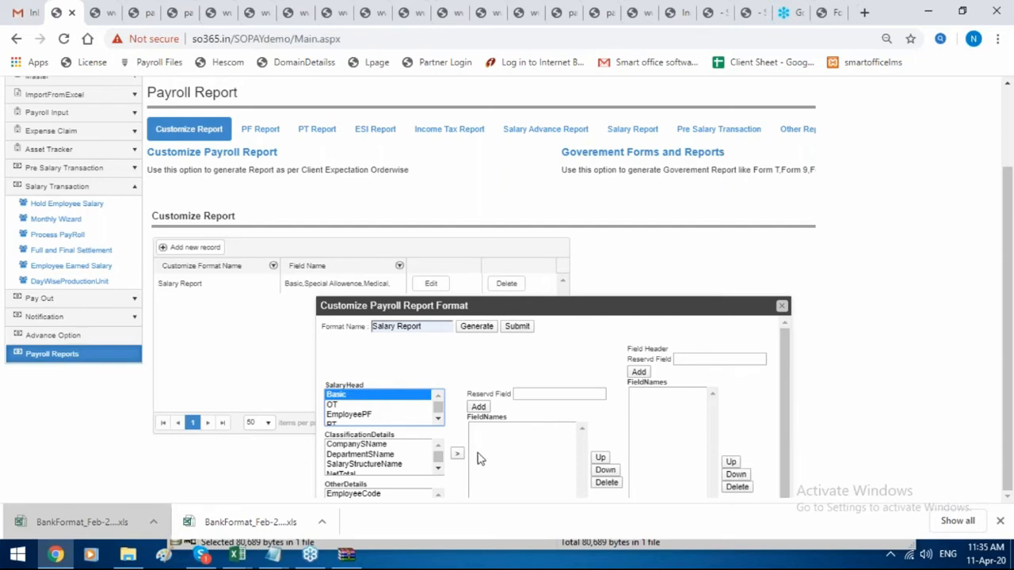
left_click(458, 454)
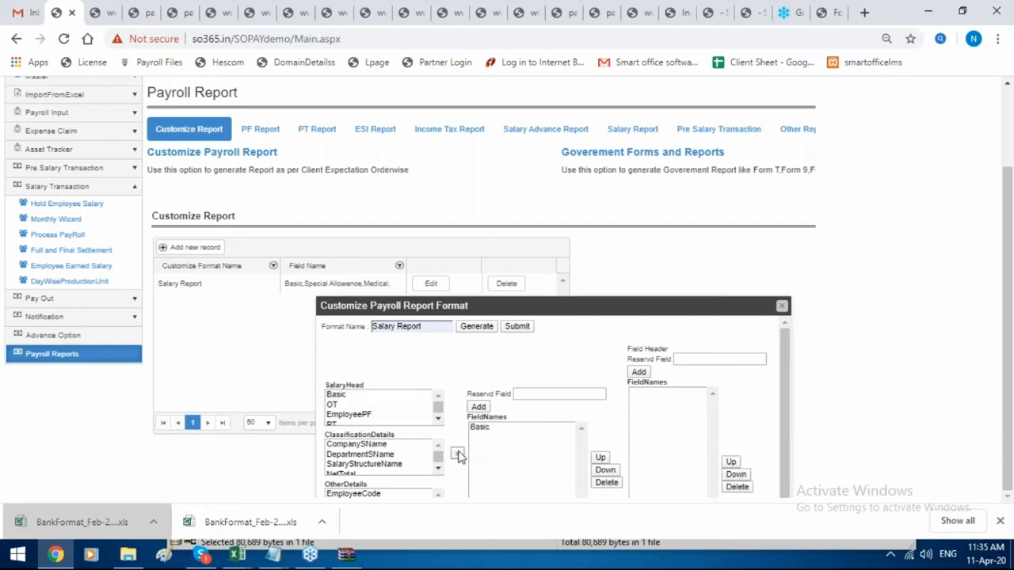
Add reserved header field B and save the Salary Report format.
left_click(485, 434)
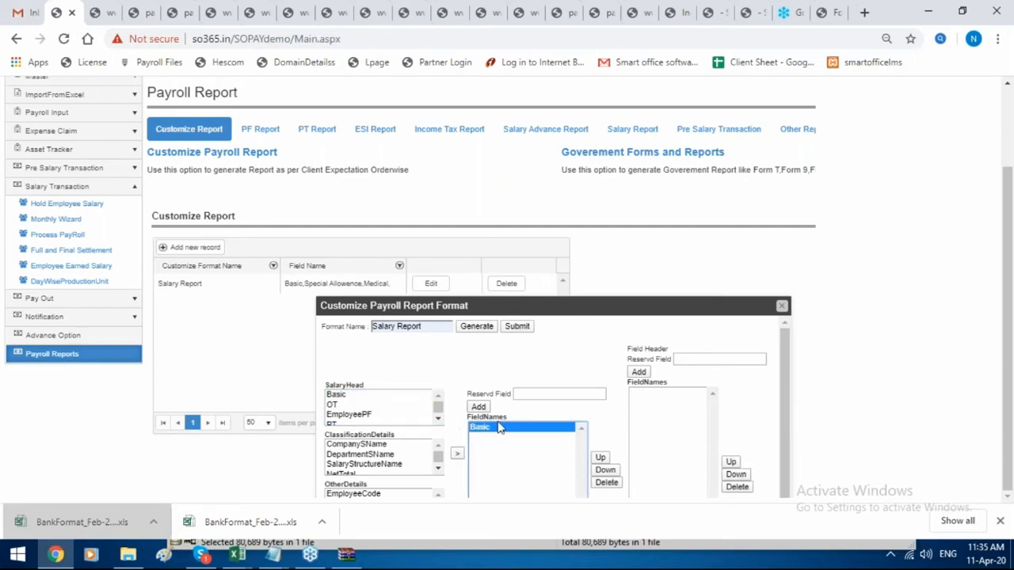
left_click(680, 360)
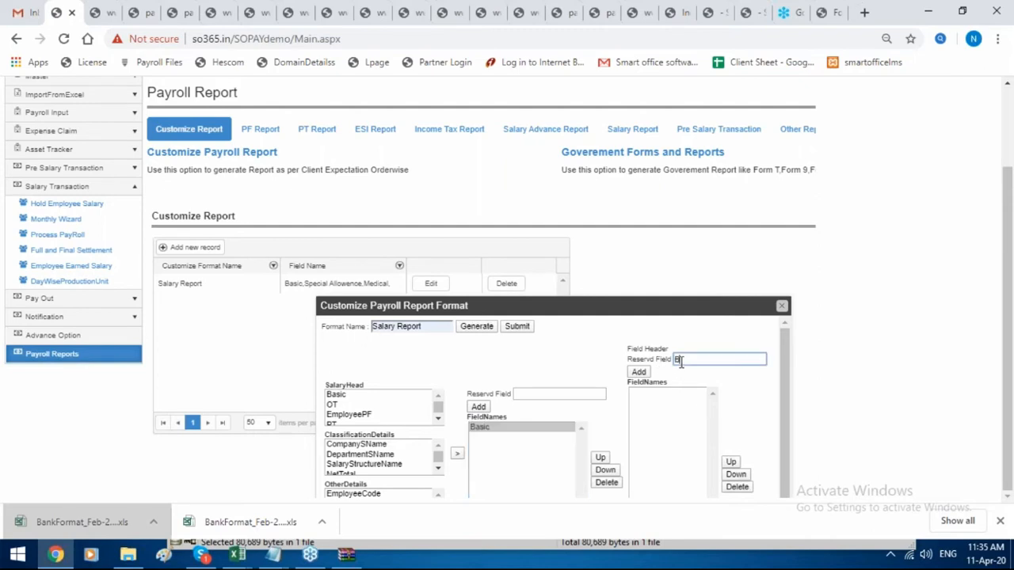
left_click(638, 373)
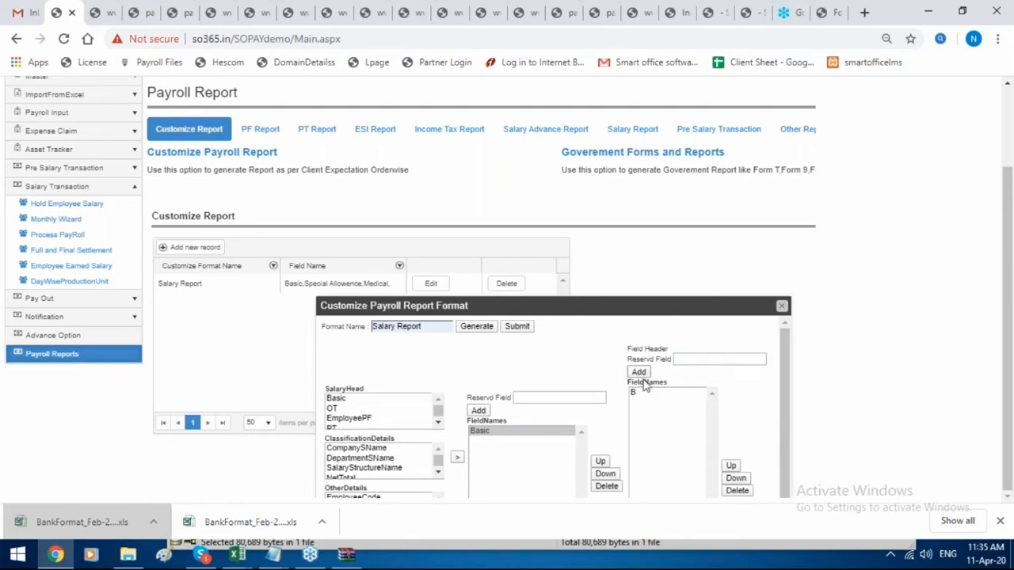
left_click(516, 326)
left_click(650, 409)
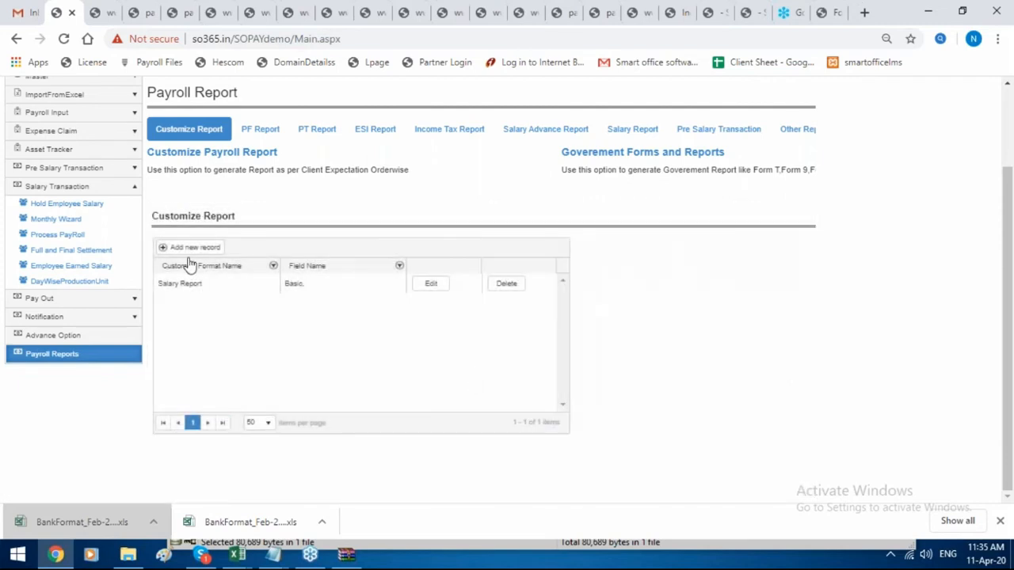
Reload Payroll Reports and bring back the customize report list.
left_click(106, 356)
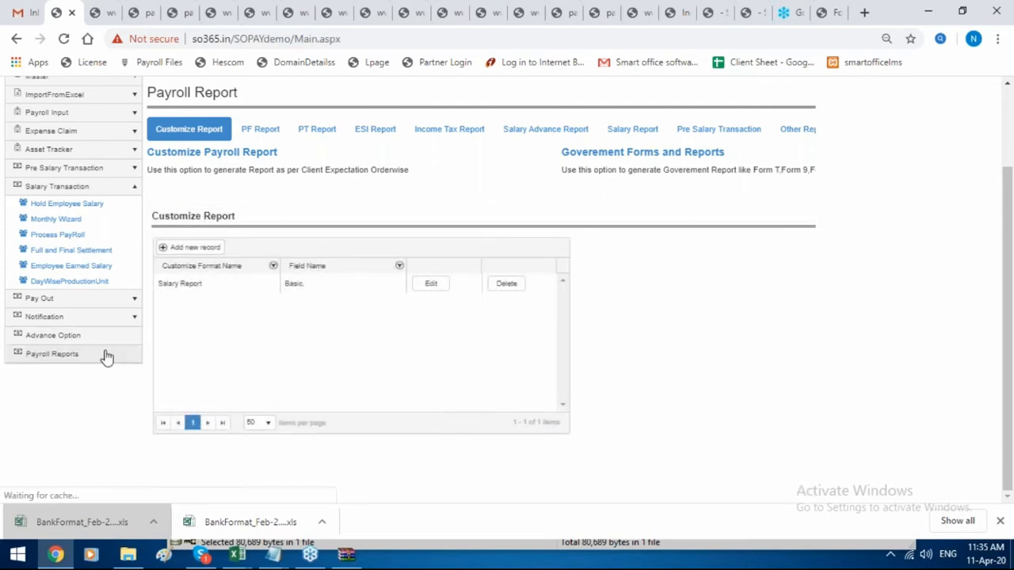
left_click(254, 154)
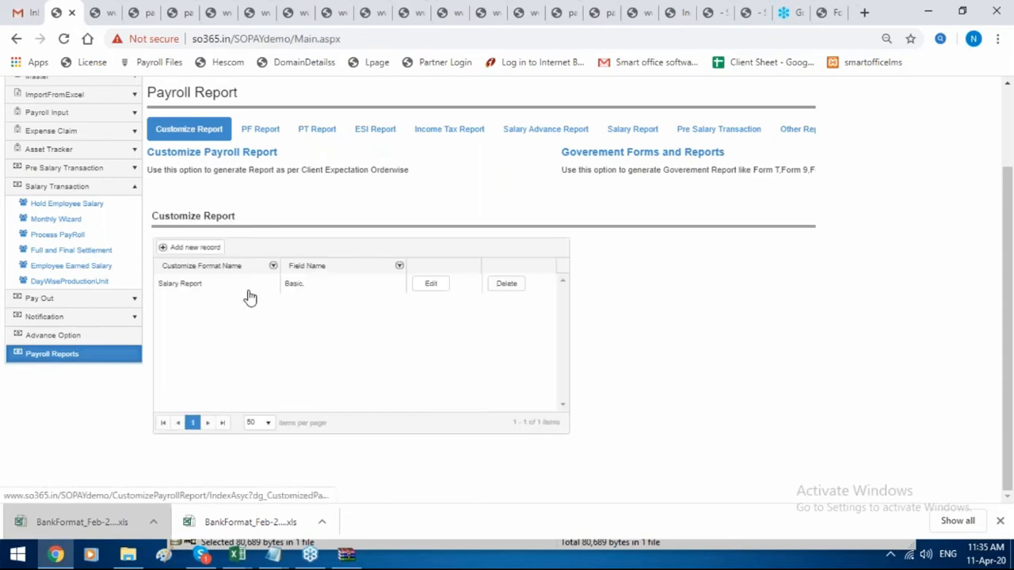
scroll(261, 317, "up", 1)
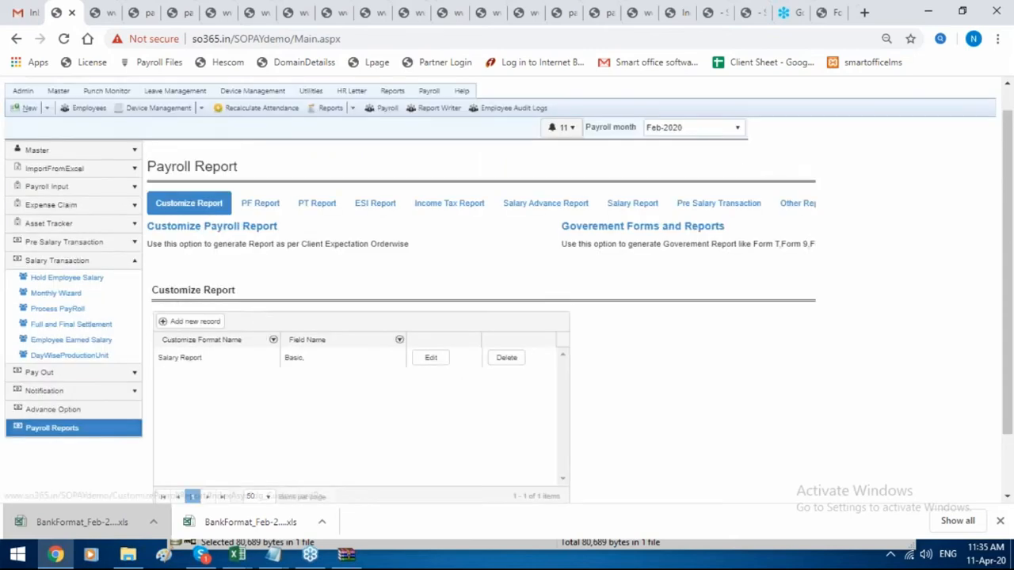
scroll(396, 317, "down", 1)
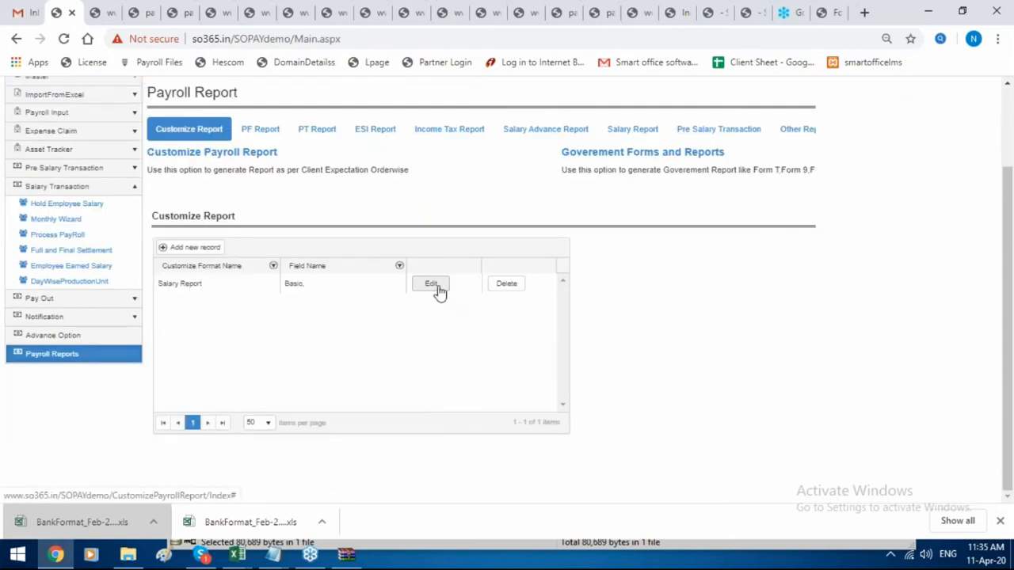
Start a new custom format named tet with Basic as its field.
left_click(215, 248)
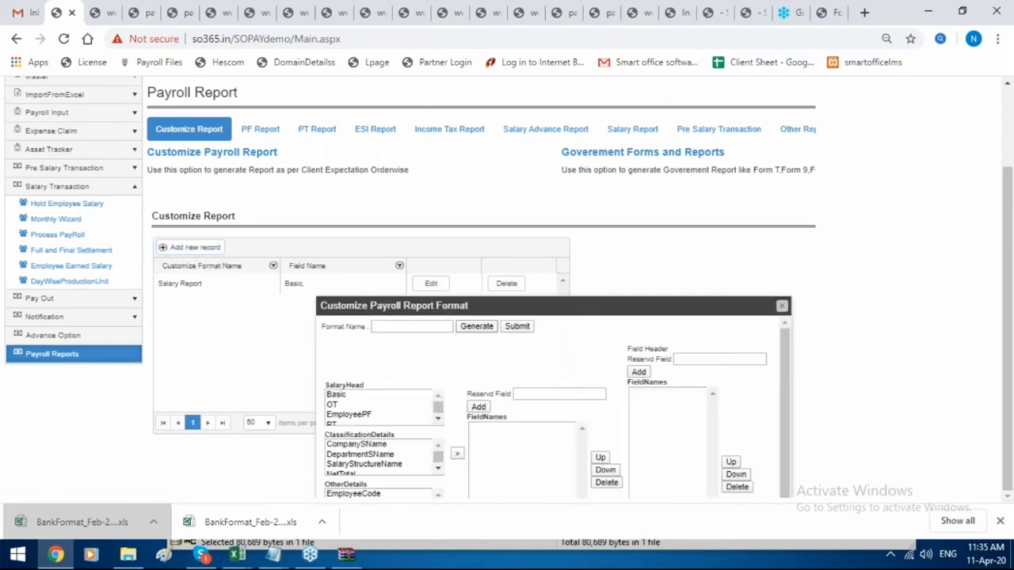
left_click(420, 327)
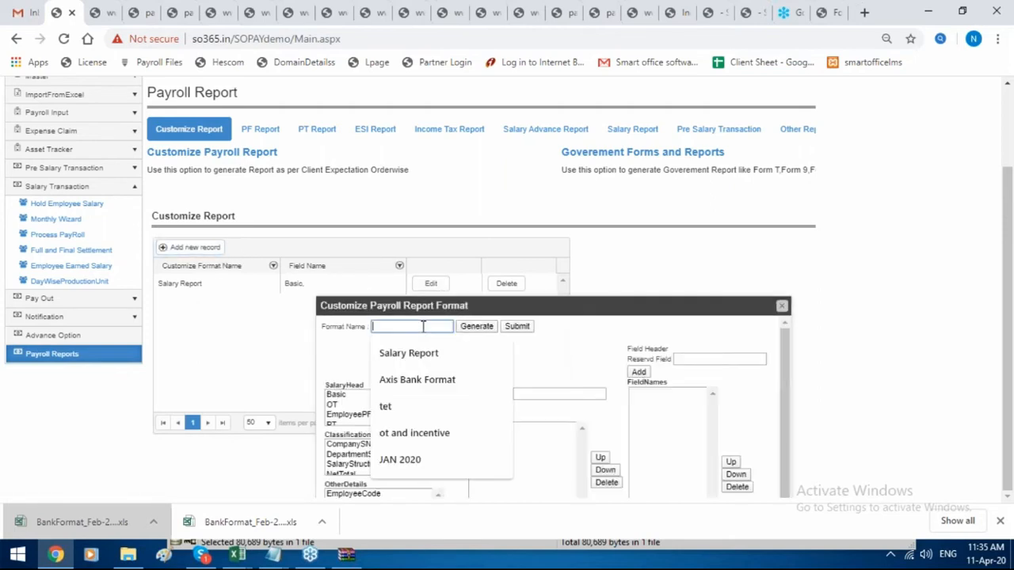
left_click(424, 404)
left_click(352, 397)
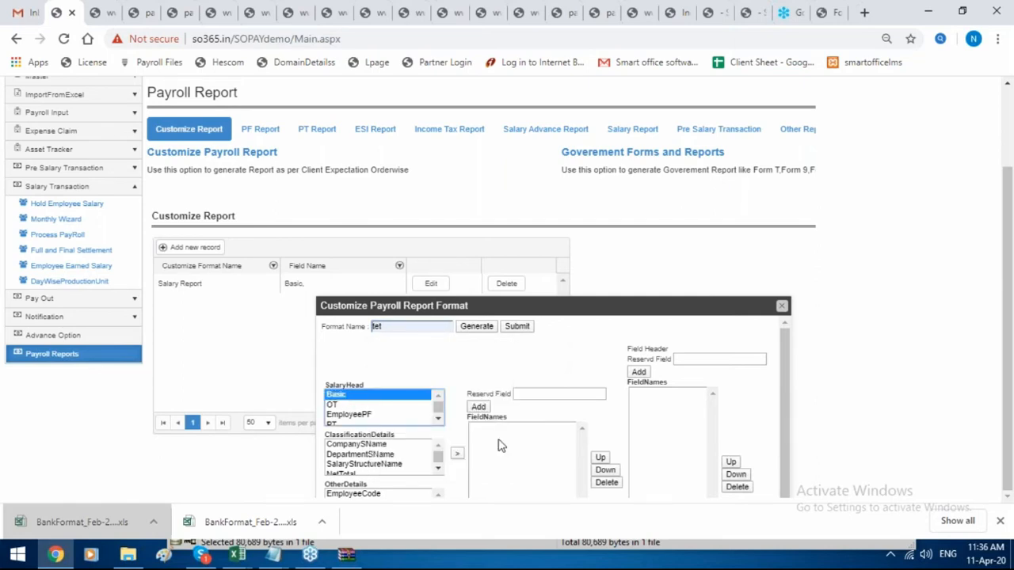
left_click(457, 454)
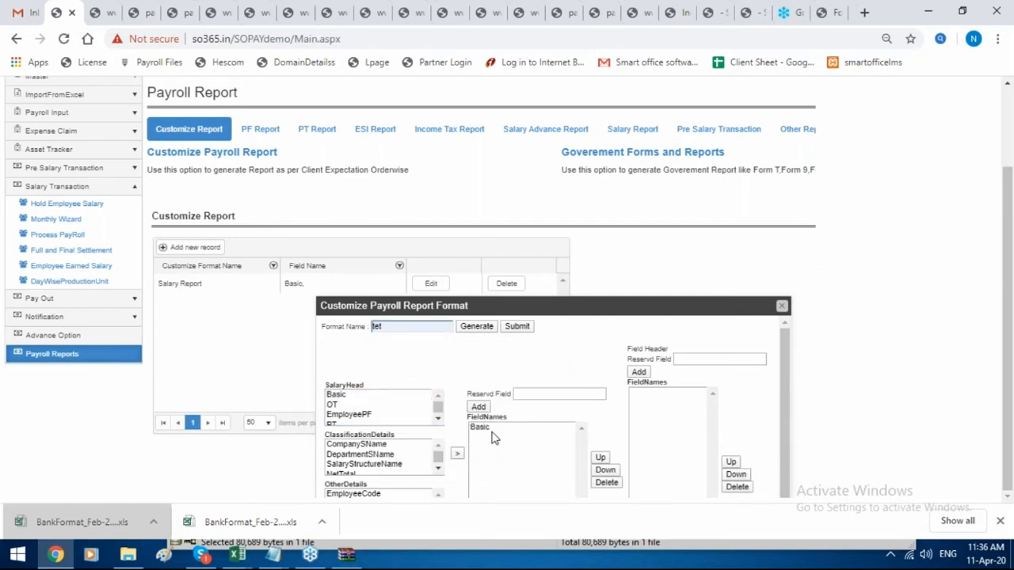
left_click(492, 428)
Add reserved header B, save the tet format, and reopen it for editing.
left_click(679, 355)
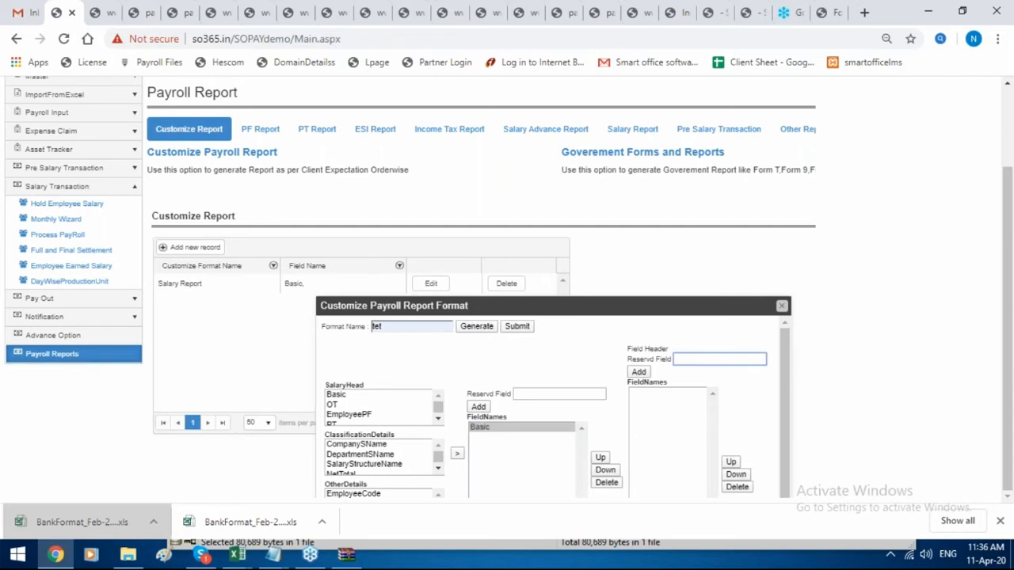
type("B")
left_click(638, 372)
scroll(657, 418, "up", 1)
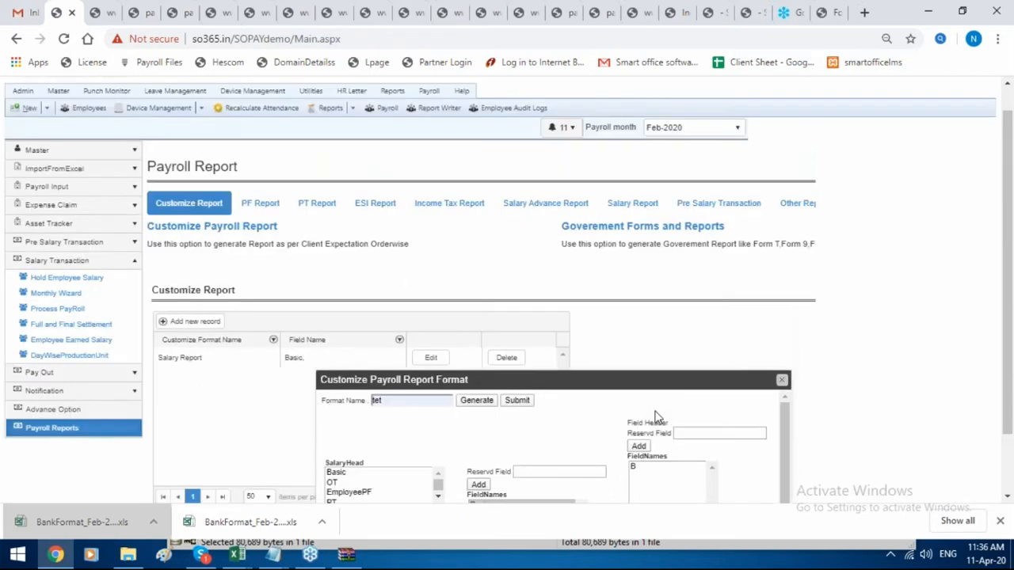
scroll(659, 416, "down", 1)
scroll(667, 415, "up", 1)
left_click(529, 402)
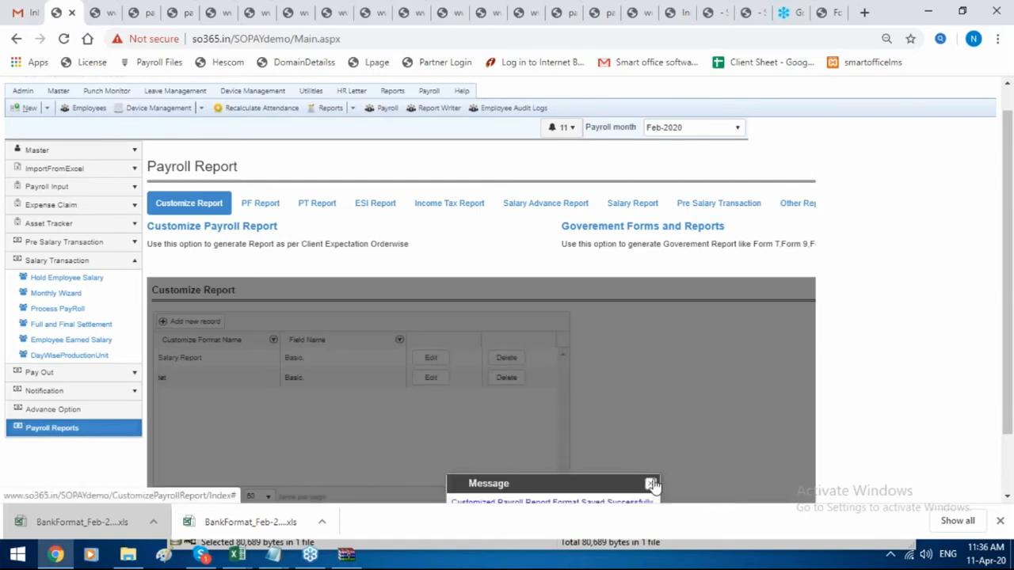
left_click(650, 484)
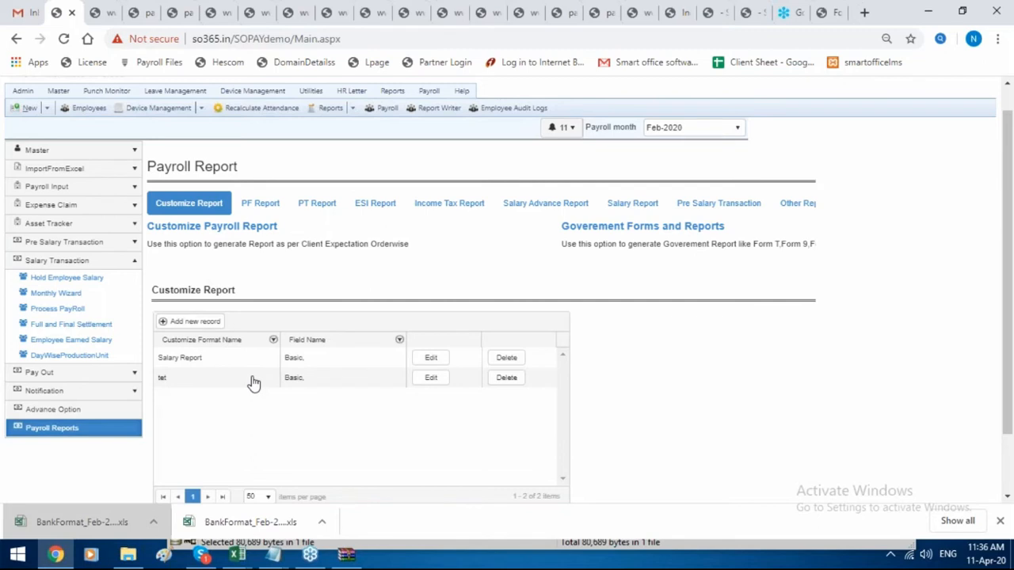
left_click(428, 379)
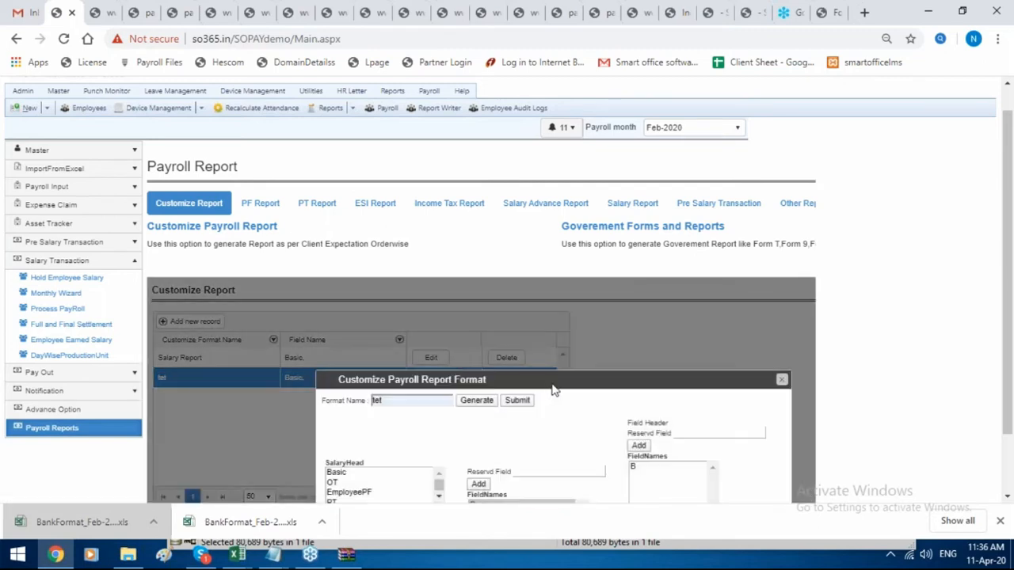
Set the tet report's Employee Code filter to 1.
scroll(558, 380, "down", 1)
left_click_drag(587, 310, 570, 246)
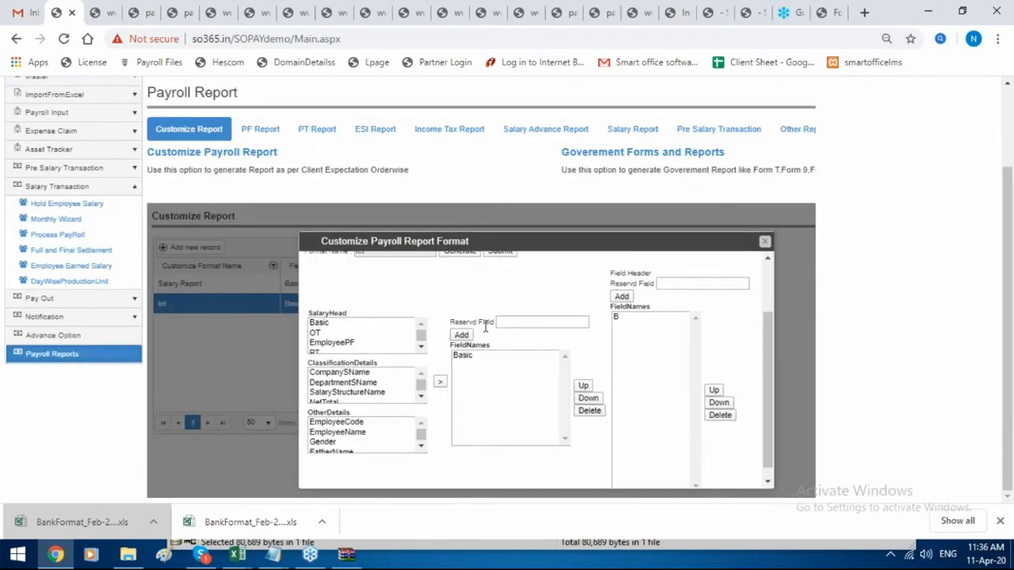
scroll(484, 326, "up", 1)
left_click(405, 271)
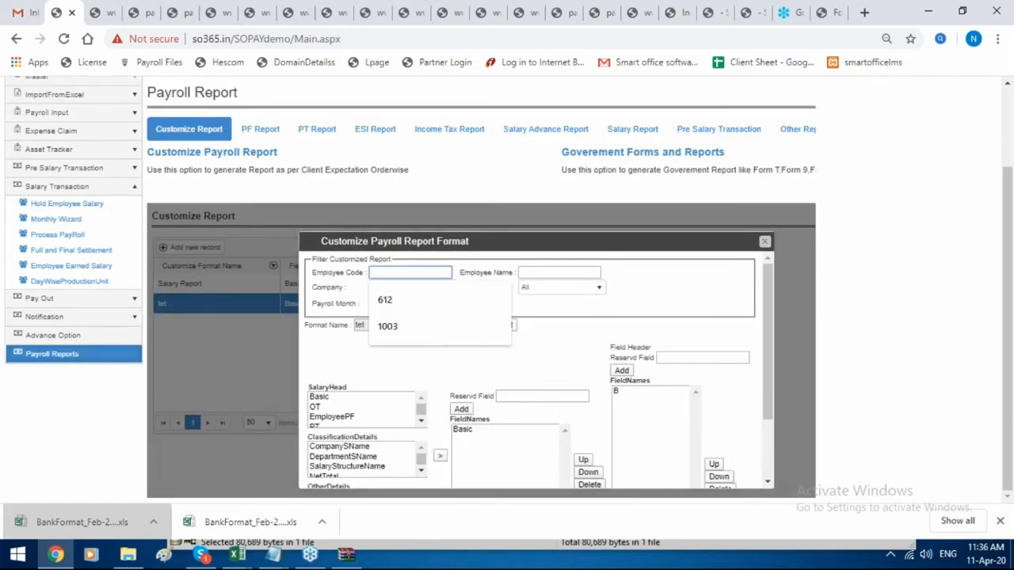
type("1")
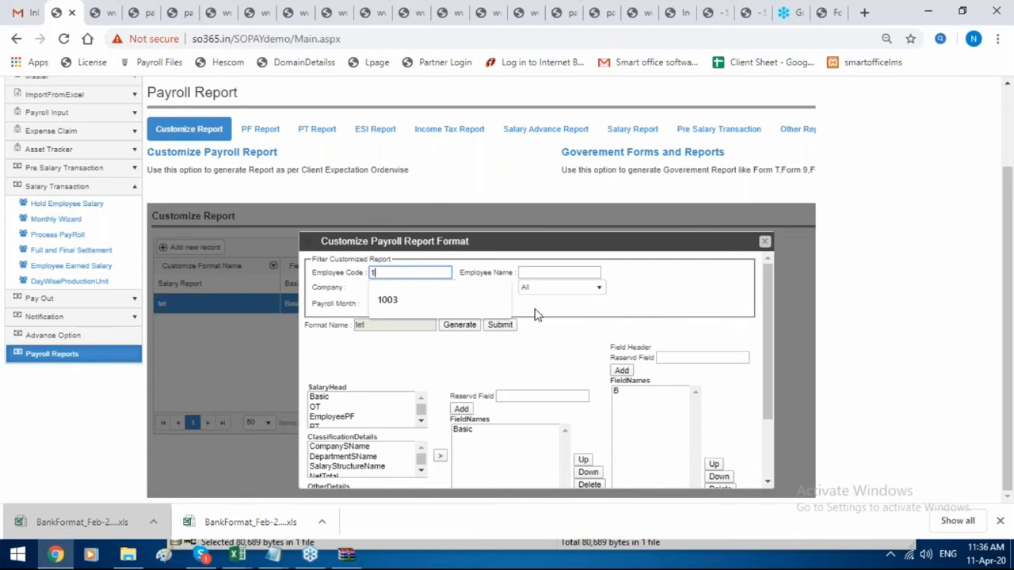
left_click(557, 312)
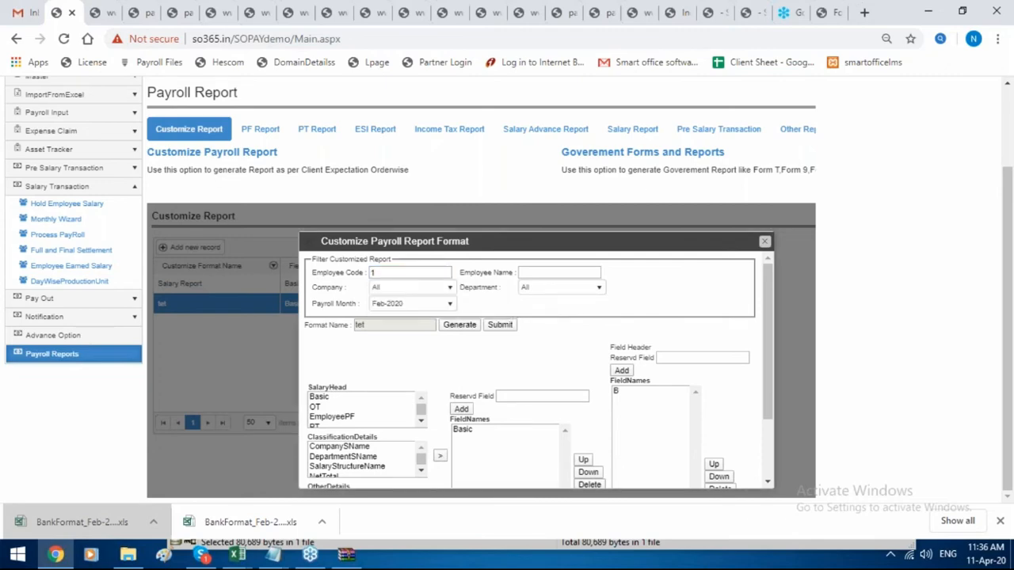
Generate the Feb-2020 tet report and open the downloaded EmployeeSalaryDetails xlsx in Excel.
left_click(460, 327)
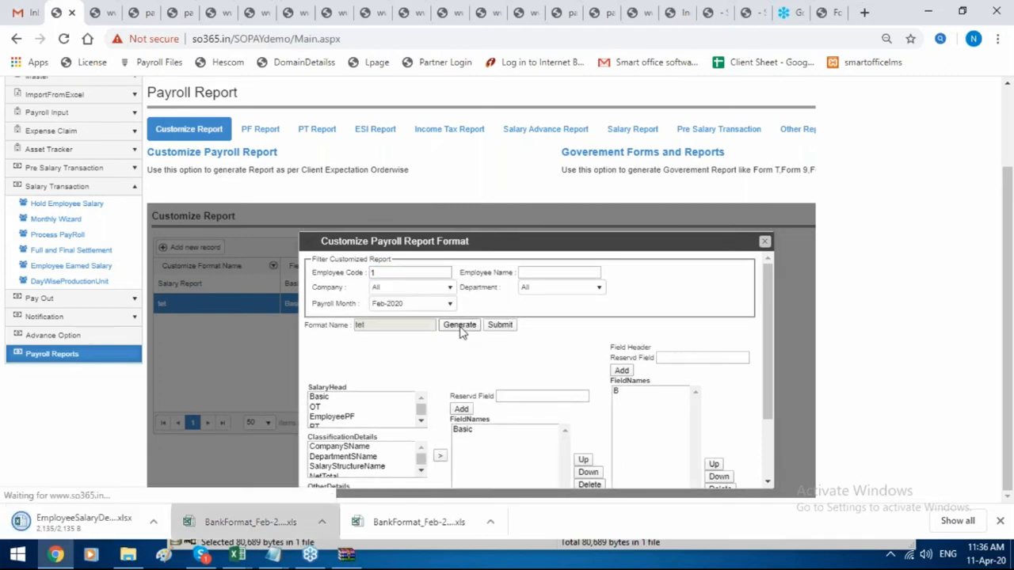
left_click(64, 515)
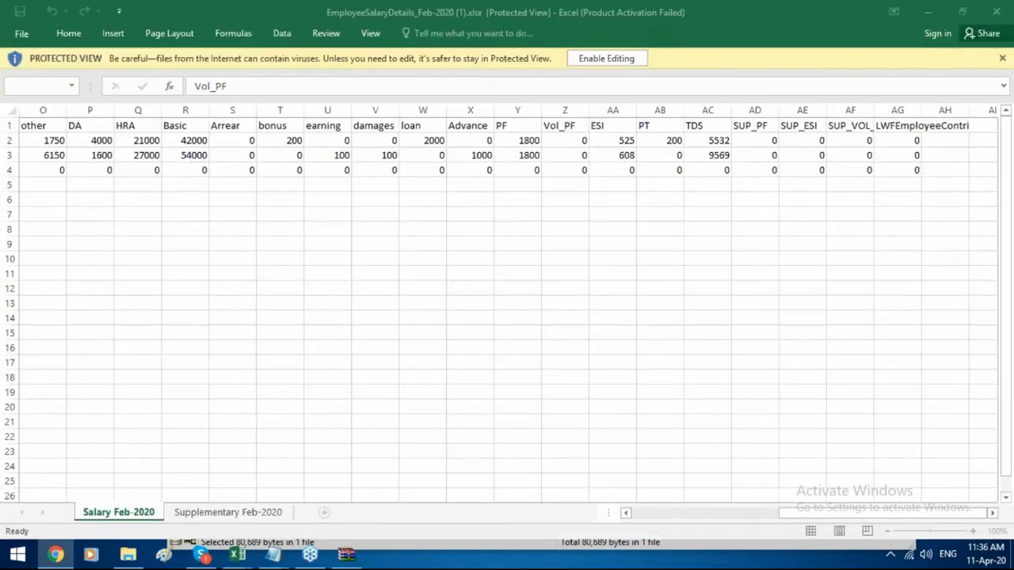
left_click(996, 11)
Close the older workbook, confirm header B shows 42000.00, and return to the browser.
left_click(996, 11)
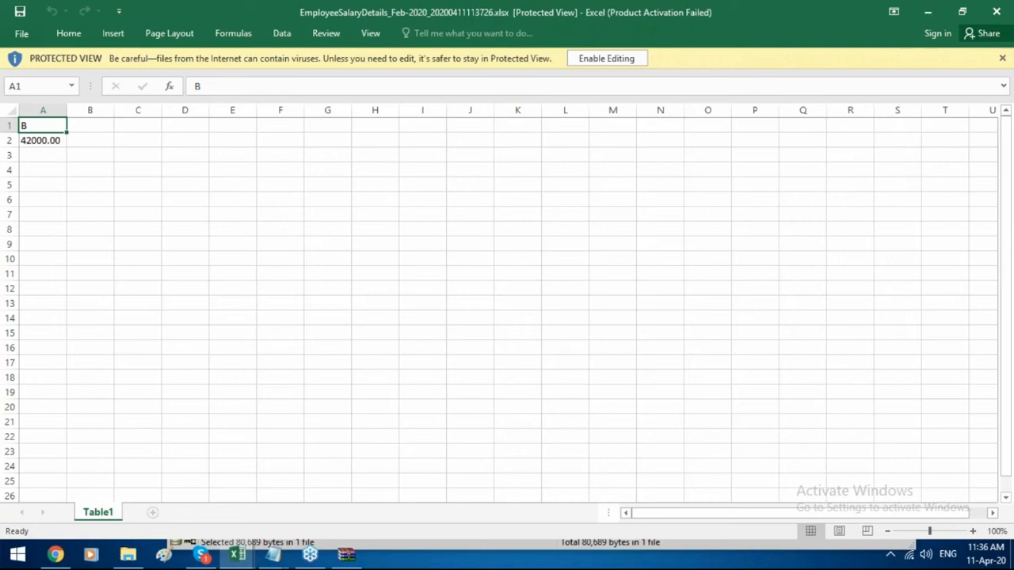
left_click(63, 140)
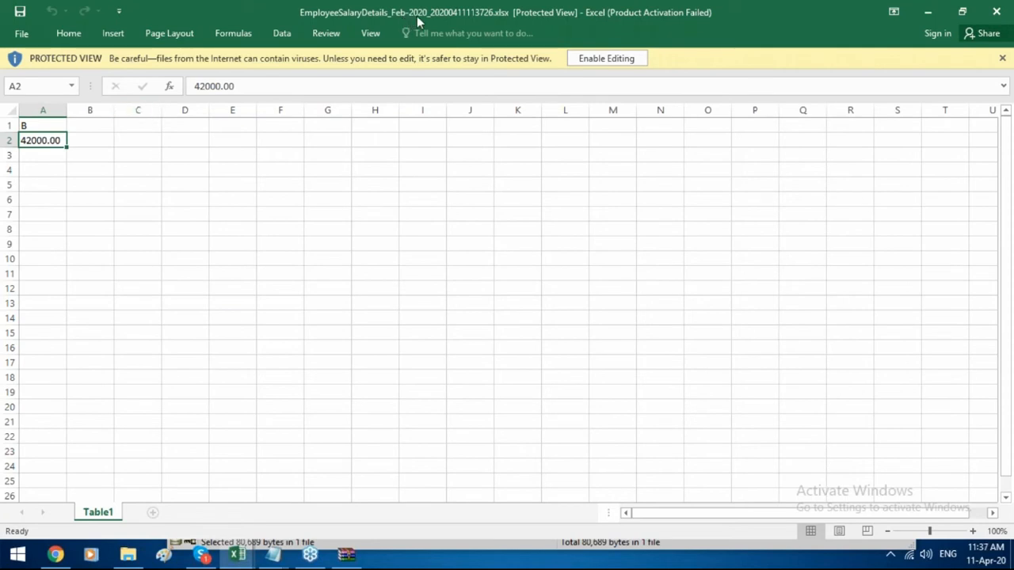
left_click(54, 555)
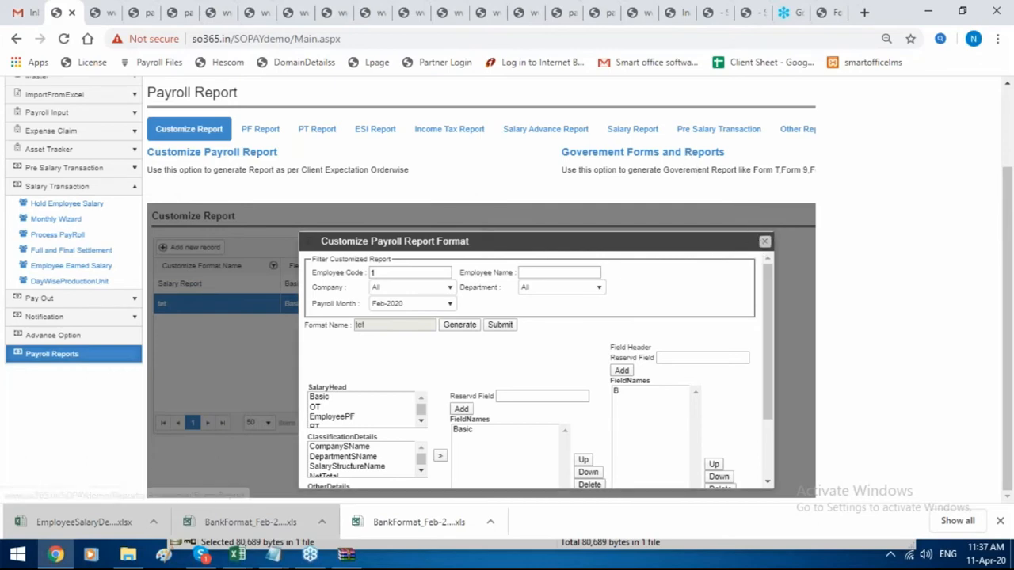
Close the format editor and generate the Feb-2020 Form T muster roll (net payable 75772.00).
left_click(764, 241)
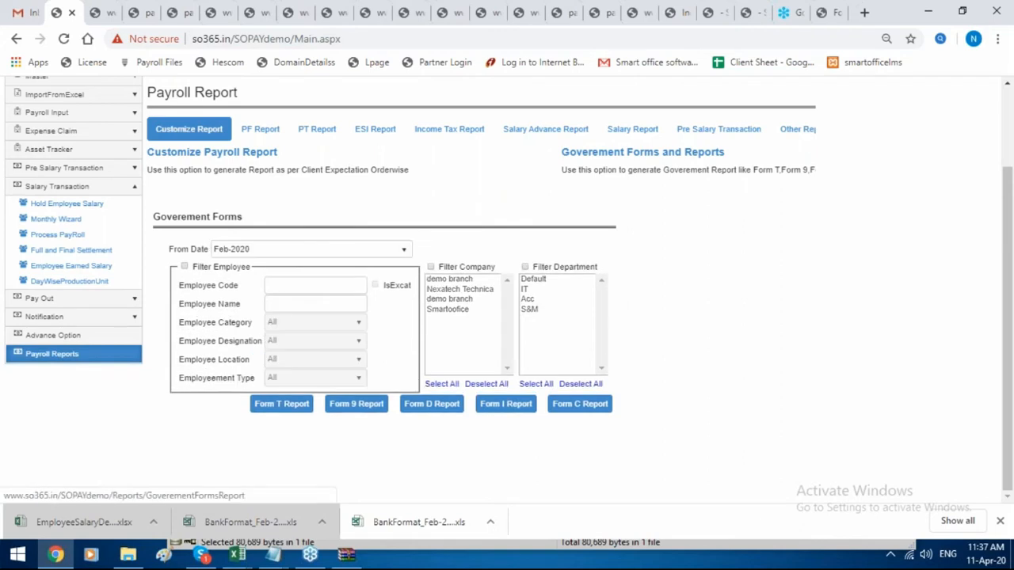
left_click(297, 416)
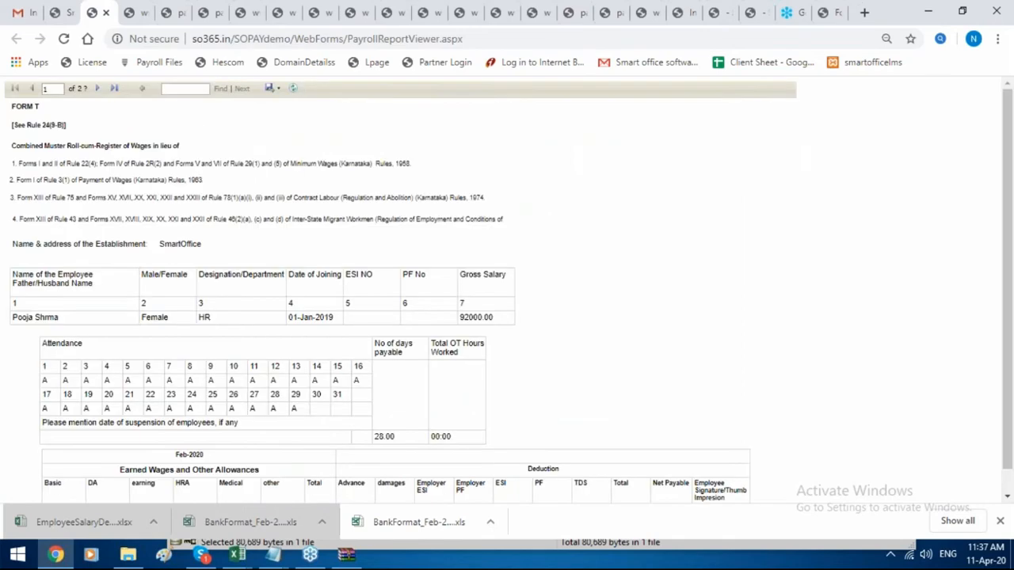
scroll(335, 328, "down", 1)
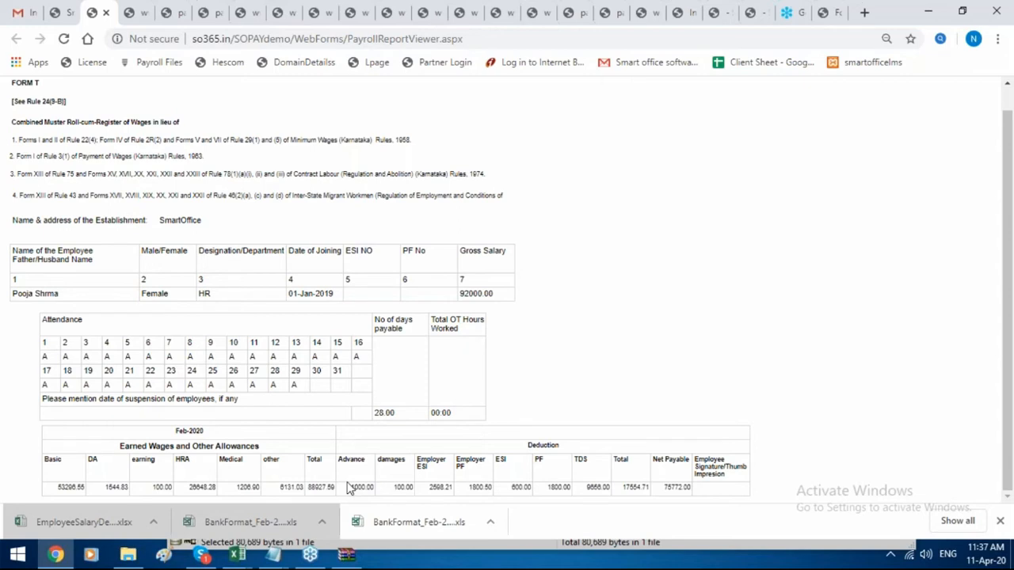
scroll(337, 475, "up", 1)
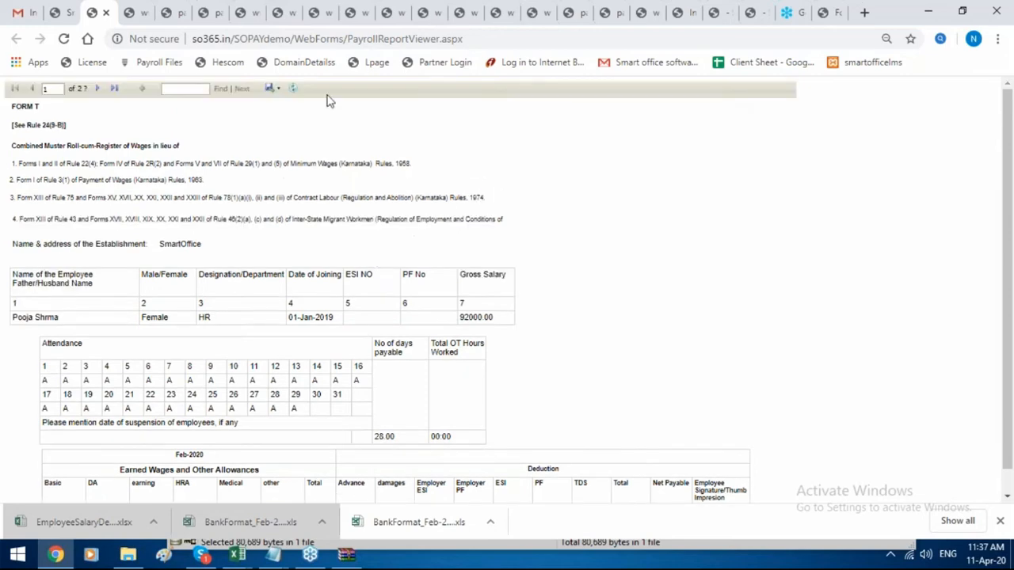
Review the Form T report's export format options, then return to the payroll reports tab.
left_click(278, 88)
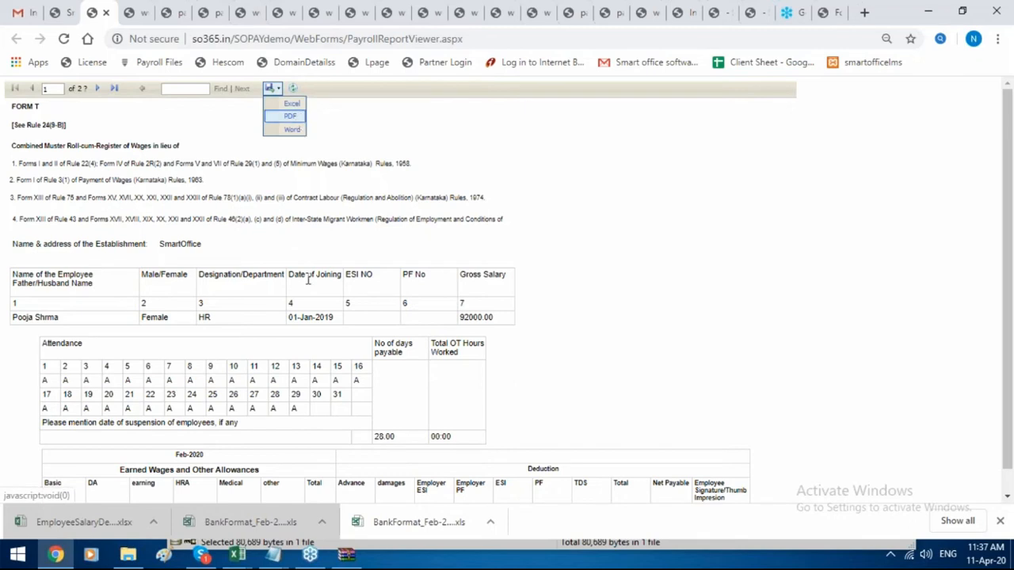
scroll(317, 317, "down", 1)
left_click_drag(339, 396, 182, 357)
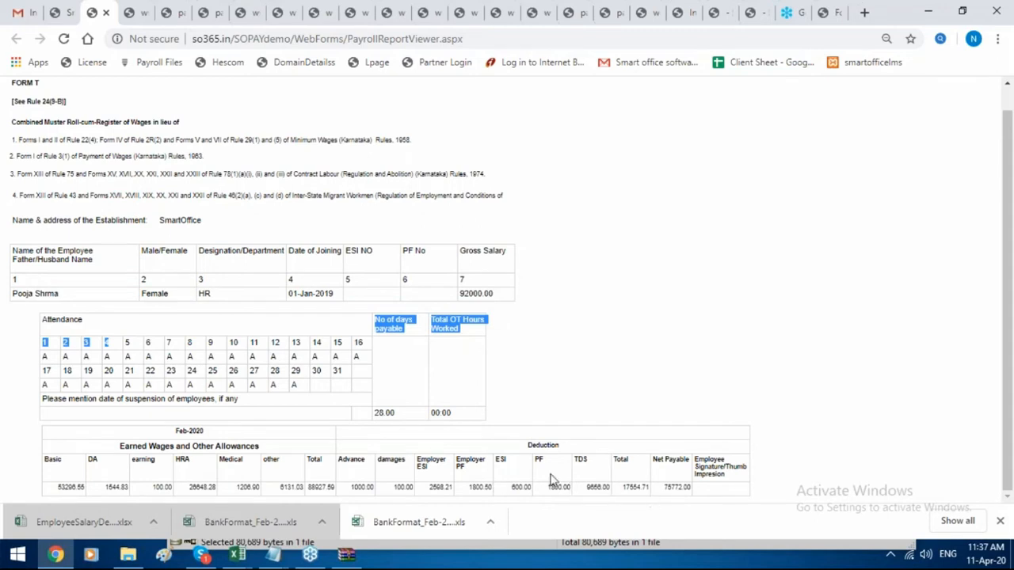
left_click(57, 12)
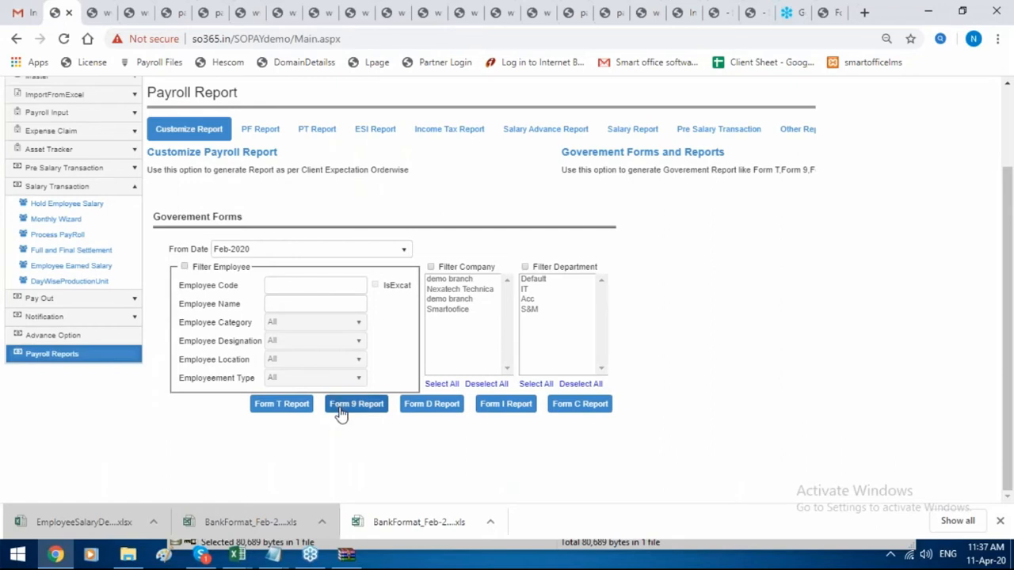
Generate the Form 9 overtime register, Form D bonus return and Form I register of fines.
left_click(367, 410)
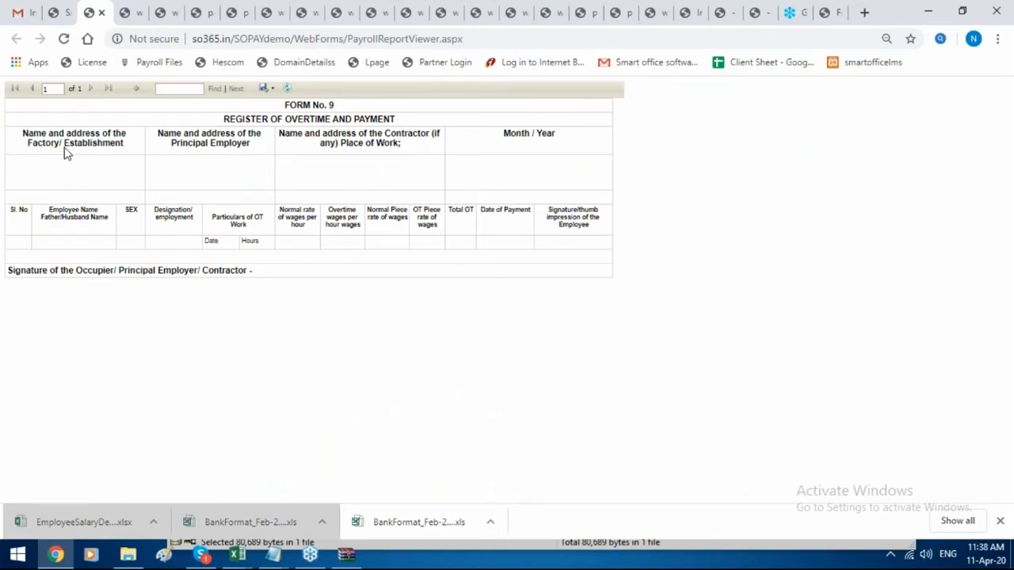
left_click(64, 17)
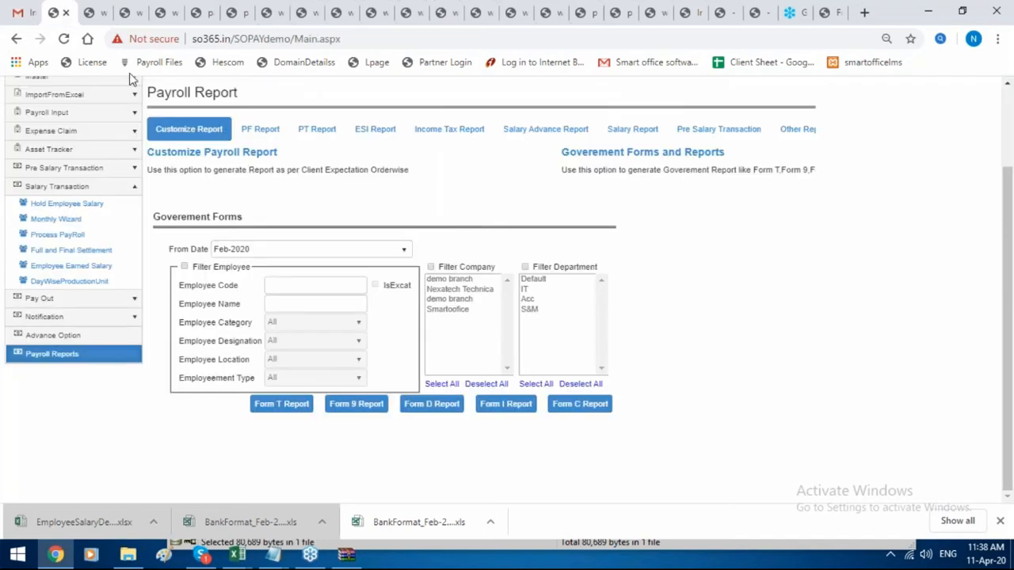
left_click(432, 404)
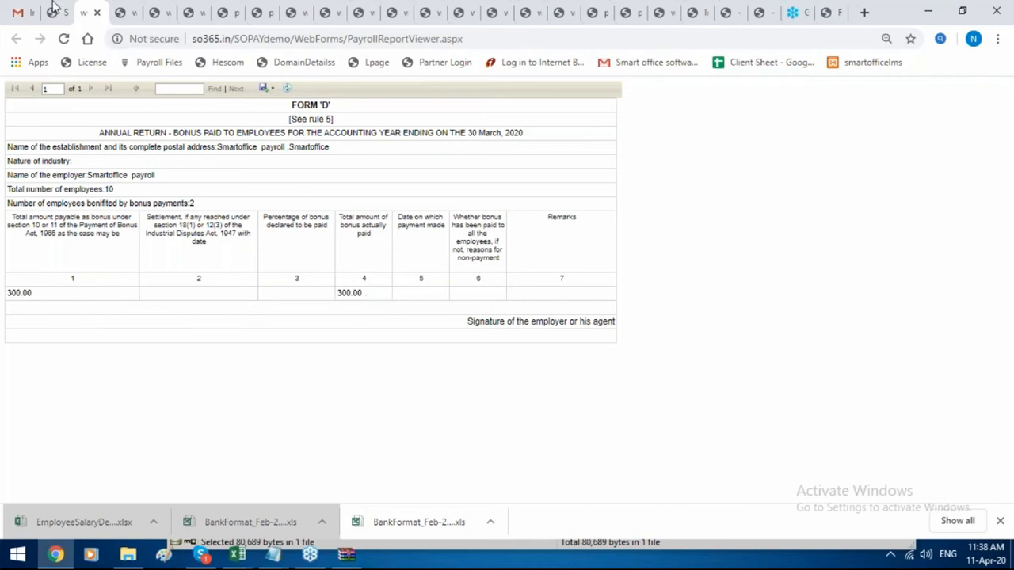
left_click(53, 10)
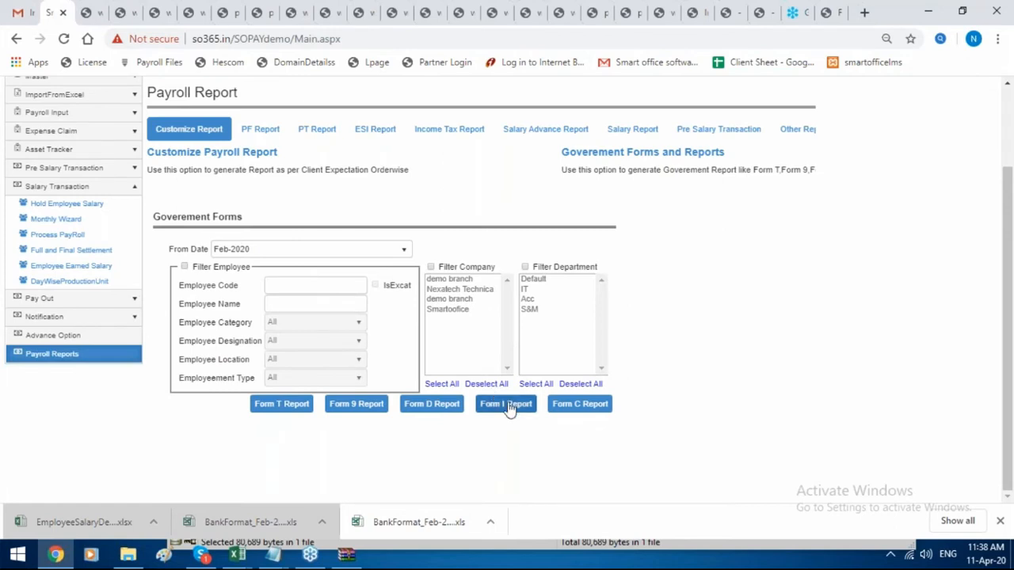
left_click(507, 405)
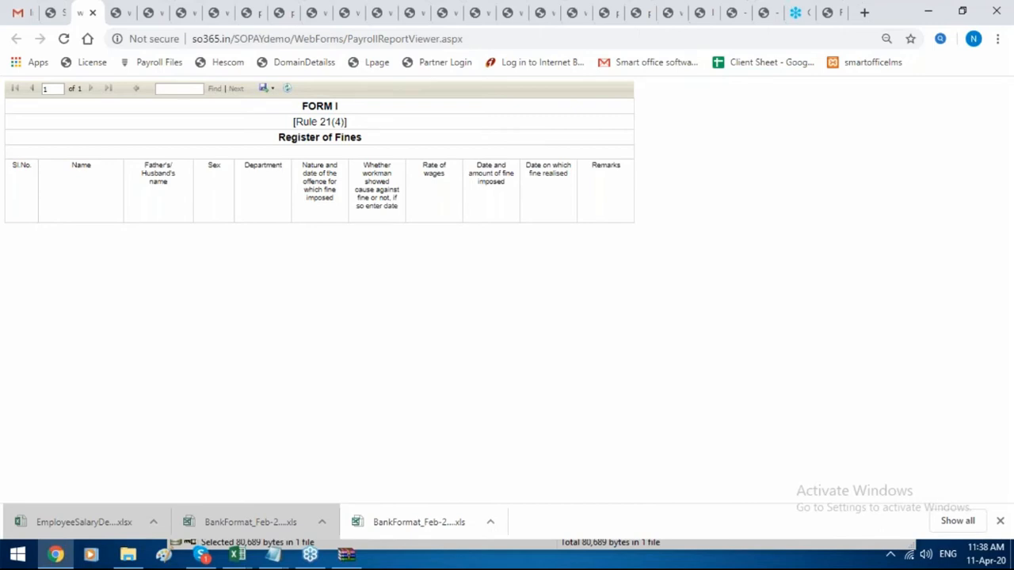
left_click(51, 9)
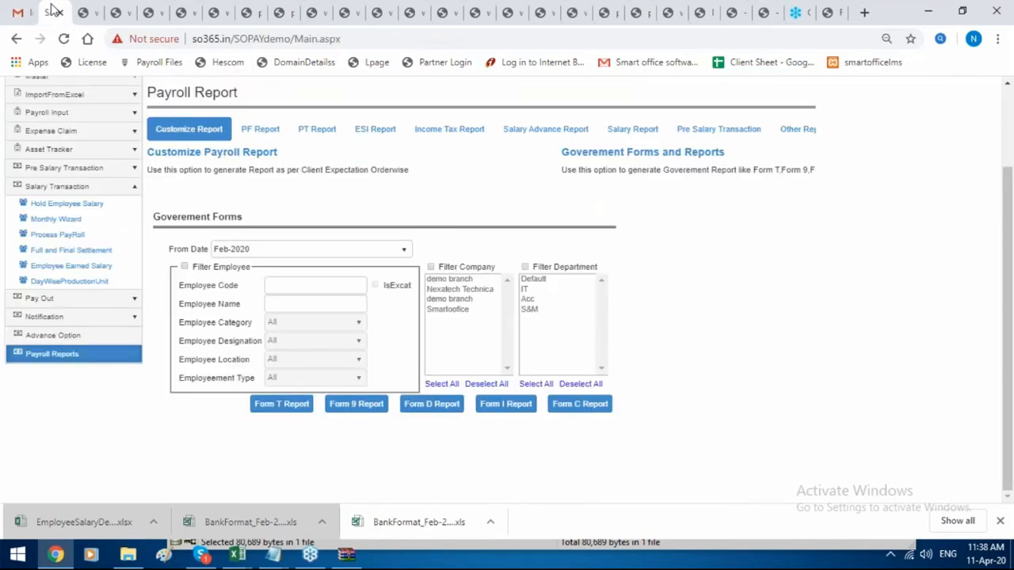
Generate the Form C bonus report, then open the Advance Option settings with Form 24Q options.
left_click(580, 405)
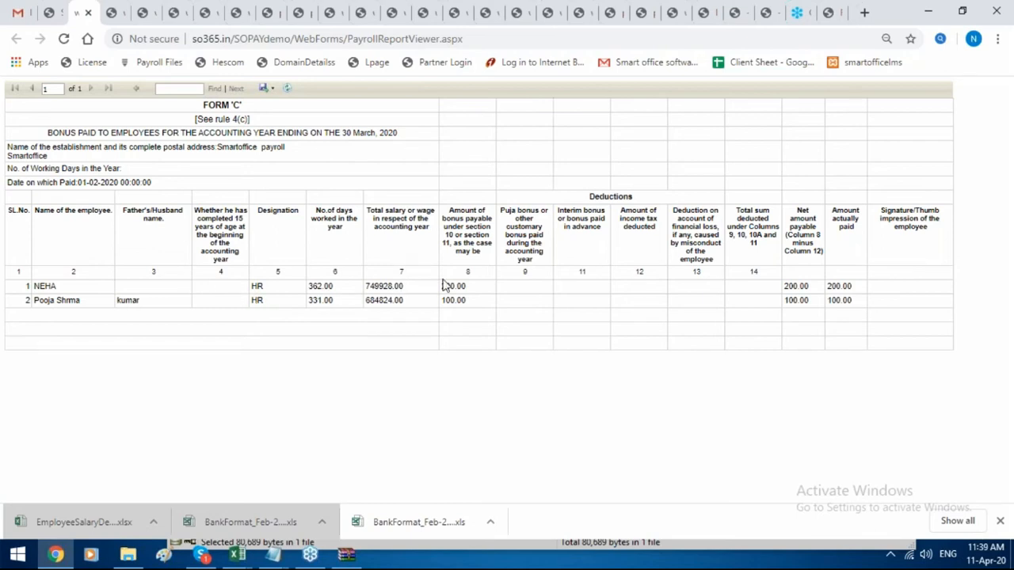
left_click(265, 89)
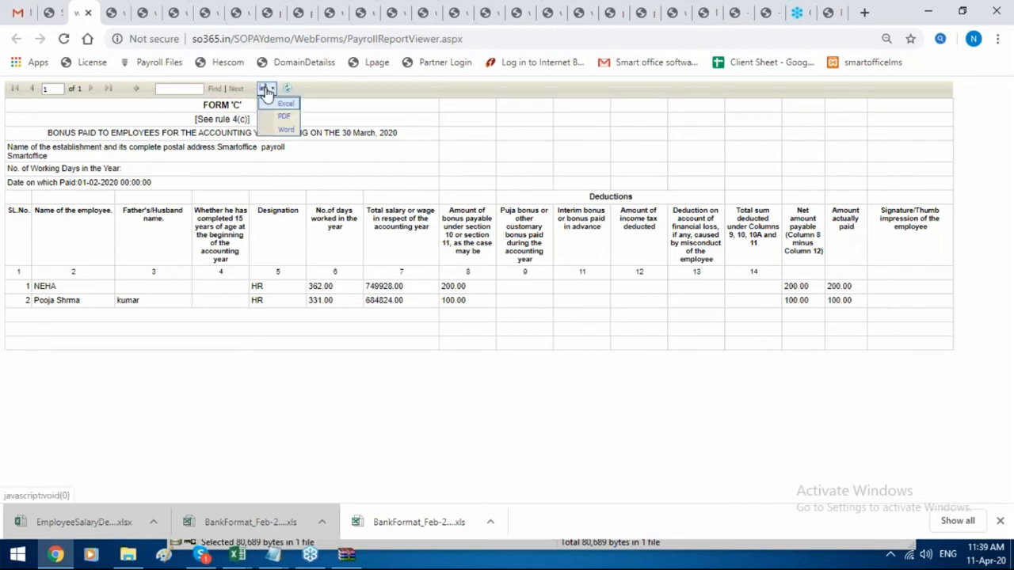
left_click(54, 14)
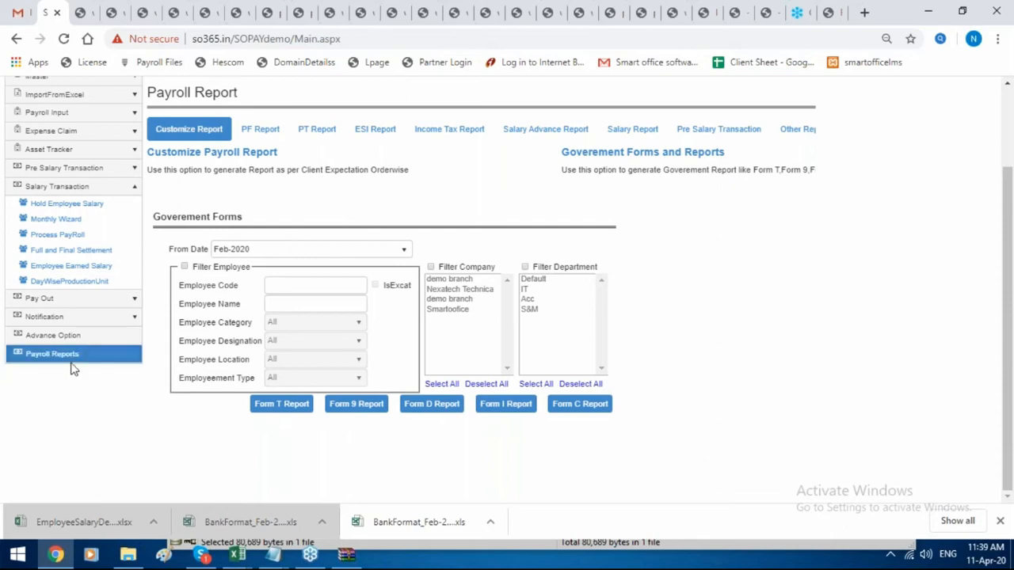
left_click(52, 335)
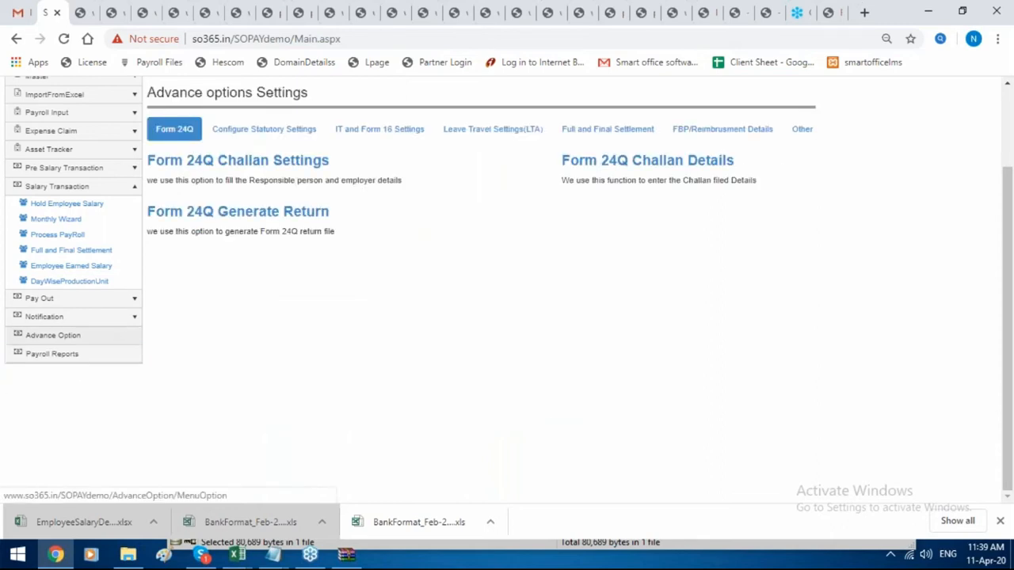
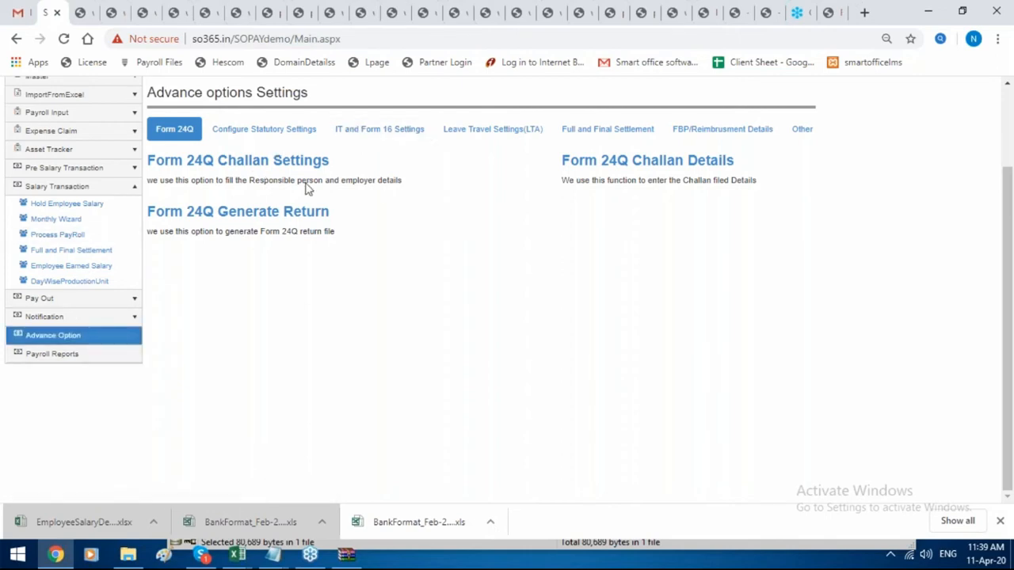
In the Employee IT Summary, change employee 1003's Feb amount from 9656.00 to 2000 and save.
left_click(380, 141)
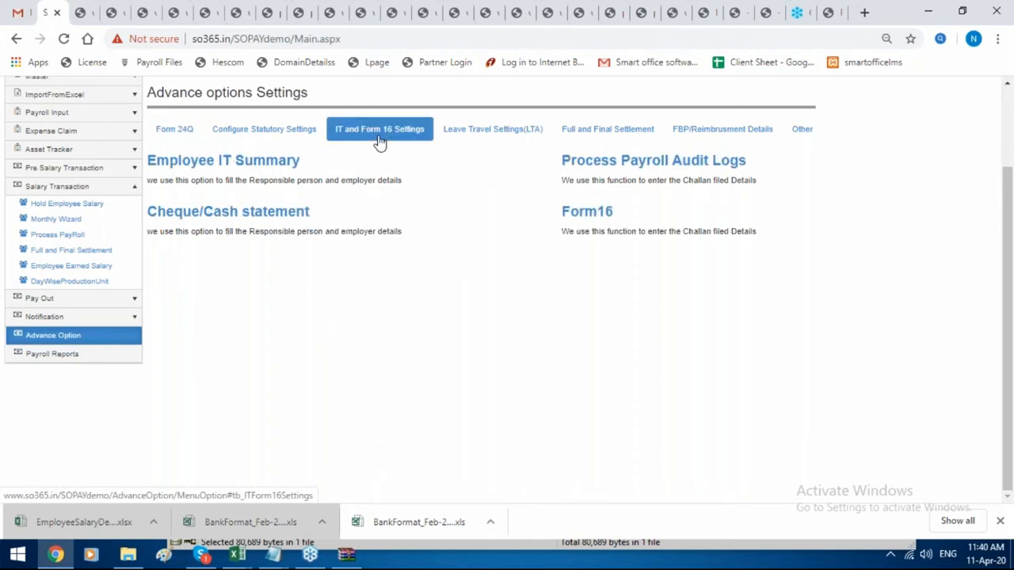
left_click(285, 163)
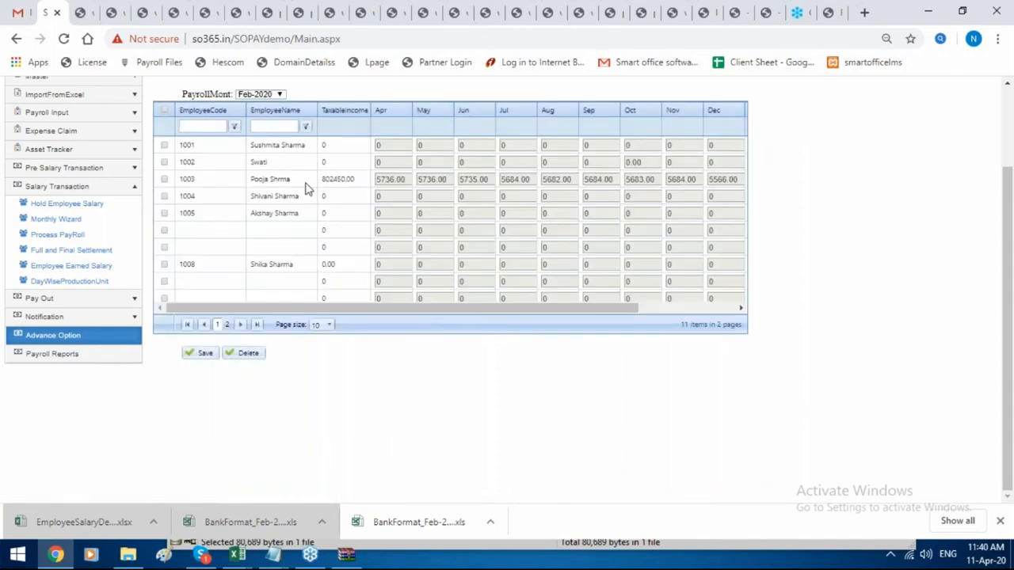
left_click_drag(480, 312, 670, 156)
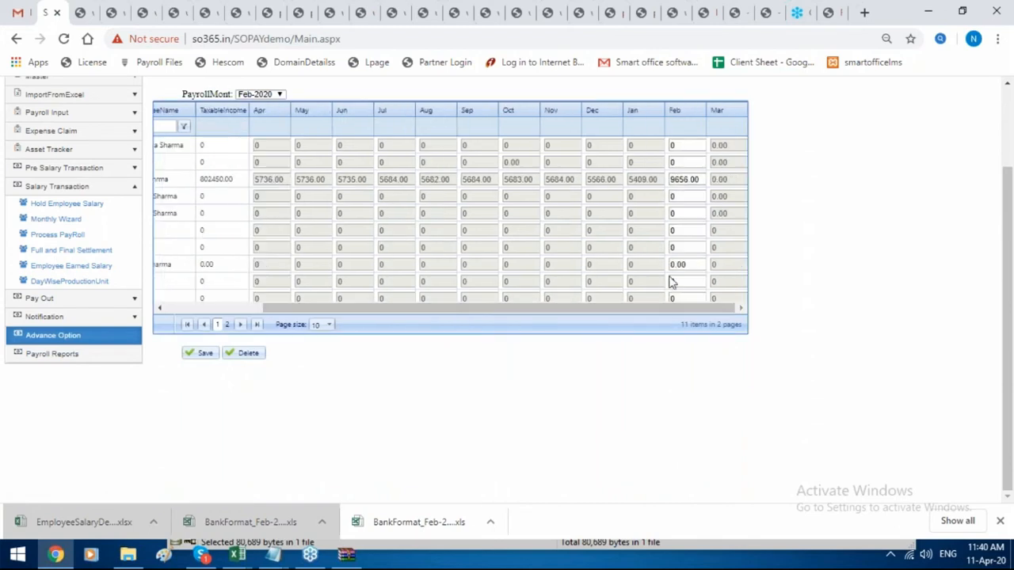
left_click(703, 179)
key("BackSpace")
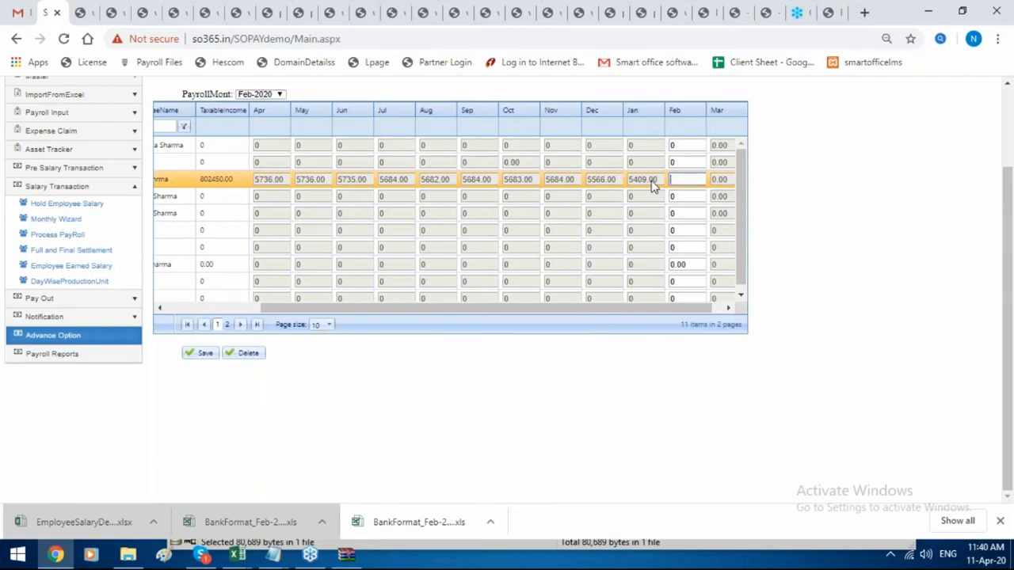
type("2000")
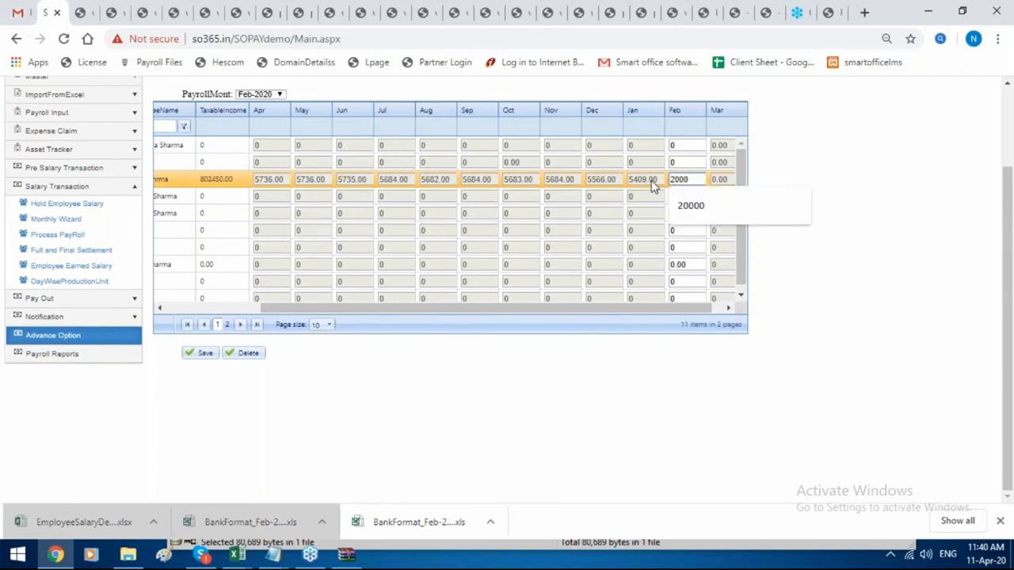
left_click(202, 356)
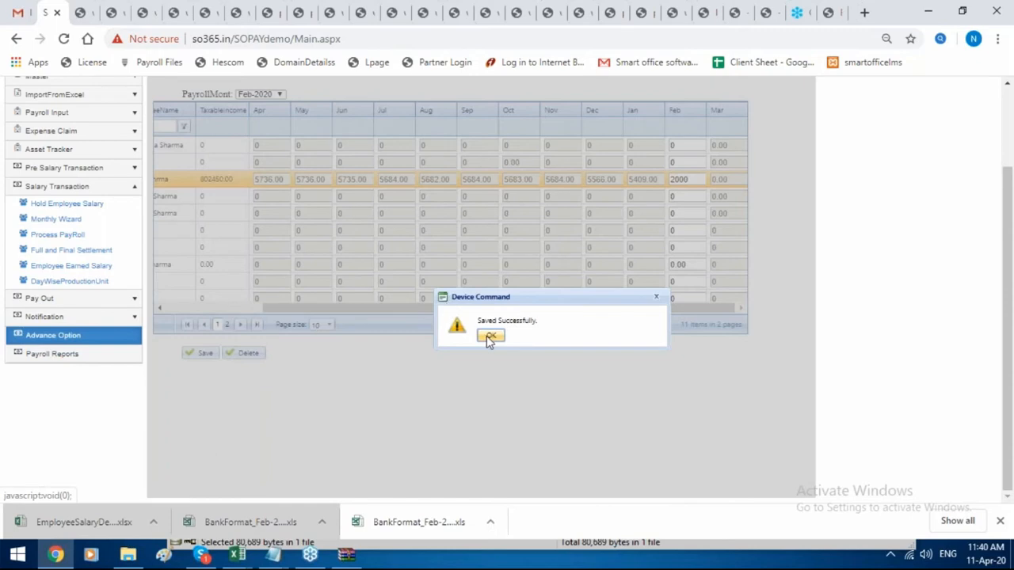
left_click(487, 336)
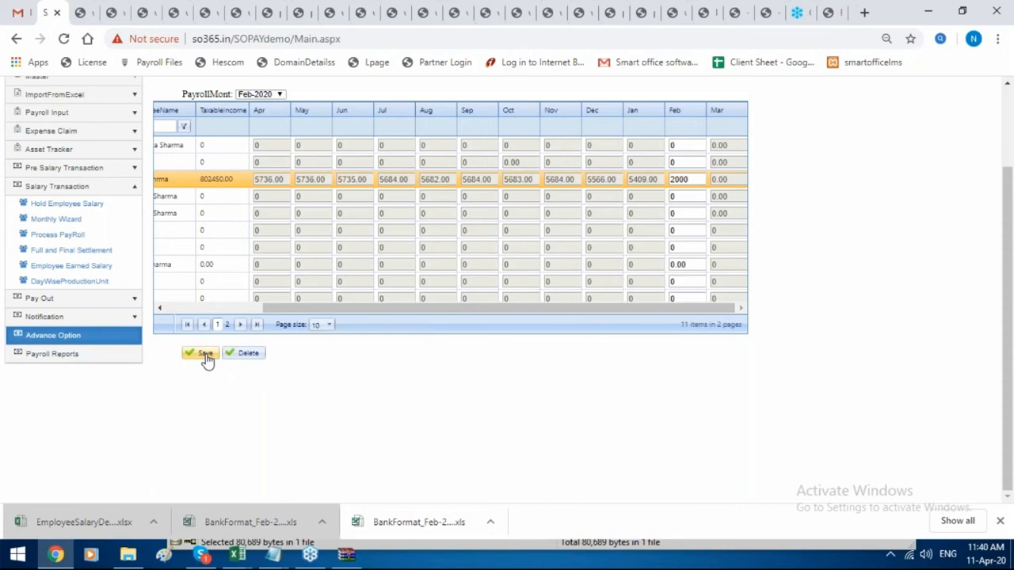
Quick-process the Feb-2020 payroll filtered to exact employee code 1003.
left_click(82, 236)
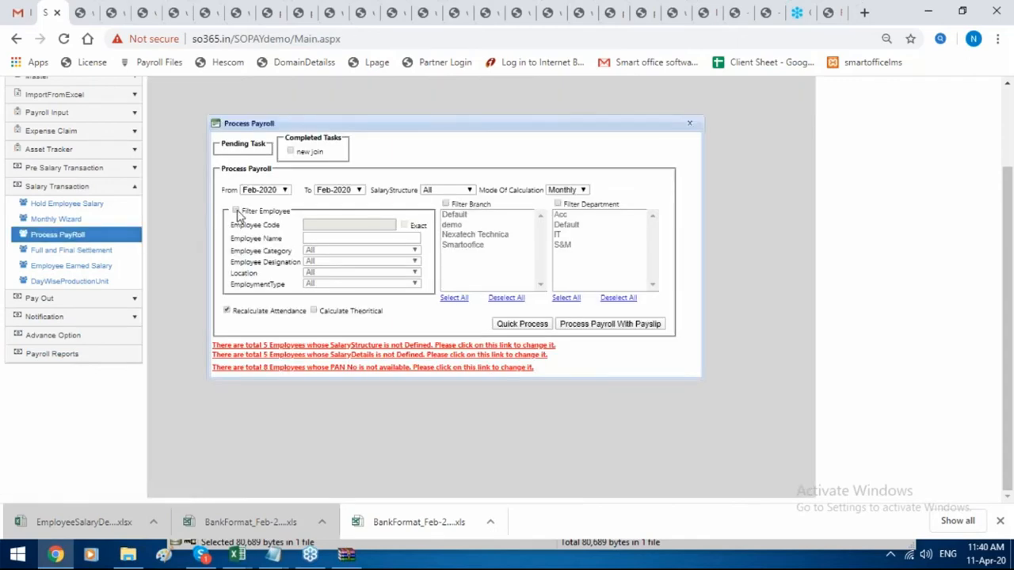
left_click(236, 212)
left_click(331, 226)
type("1003")
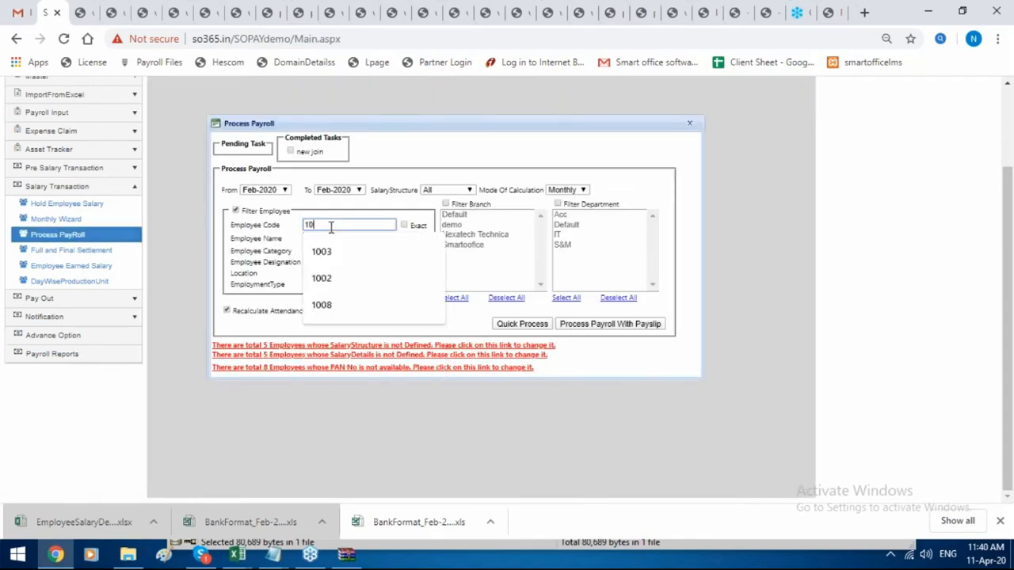
left_click(407, 227)
left_click(406, 226)
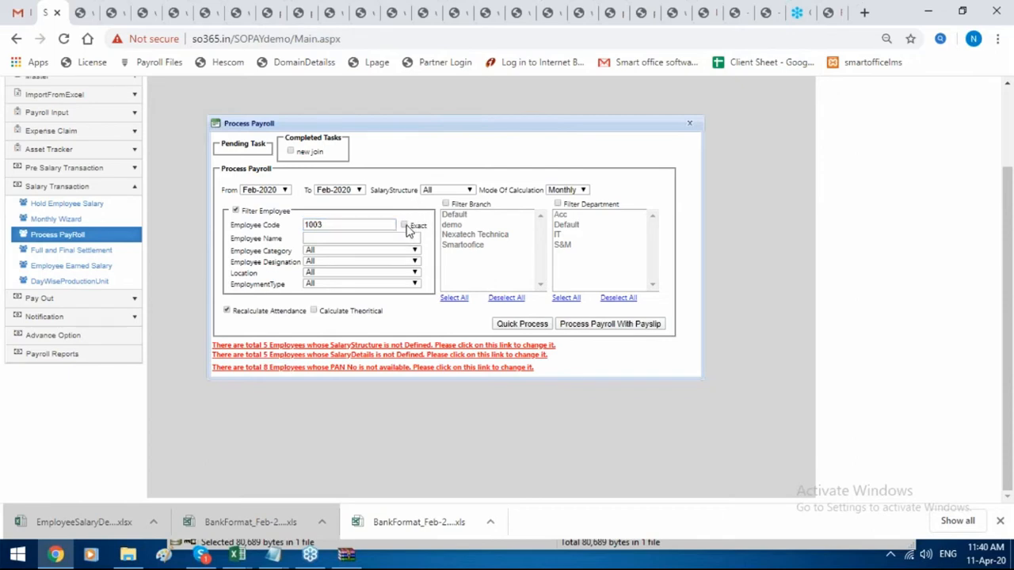
left_click(536, 328)
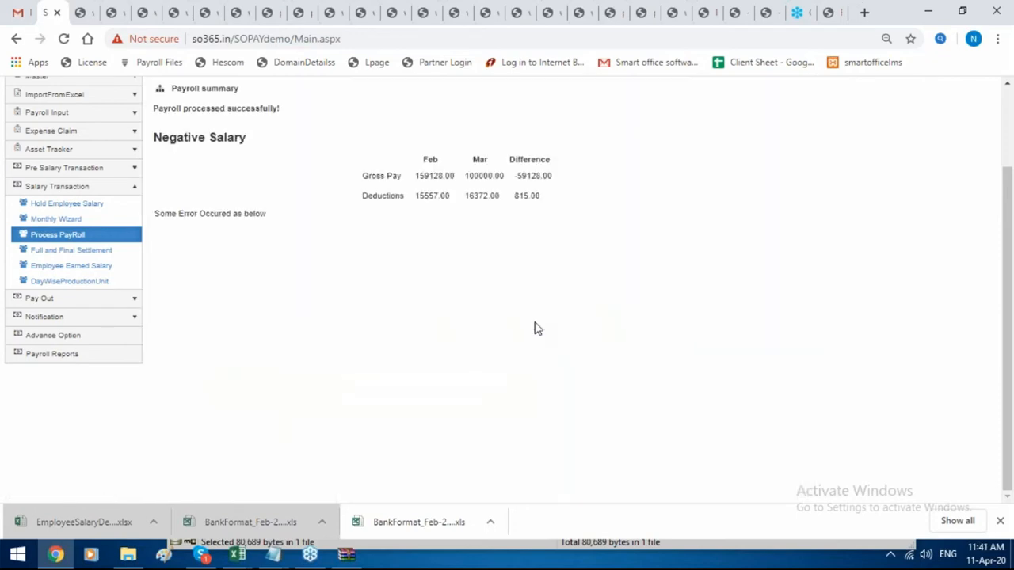
Review employee 1003's earned salary breakdown, now showing TDS of 2000.00.
left_click(78, 267)
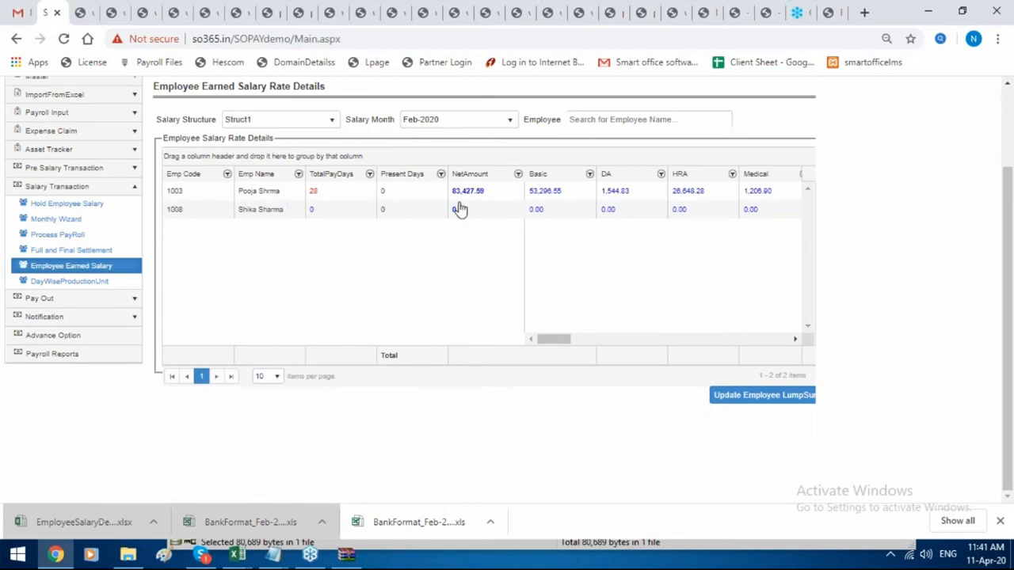
left_click(460, 194)
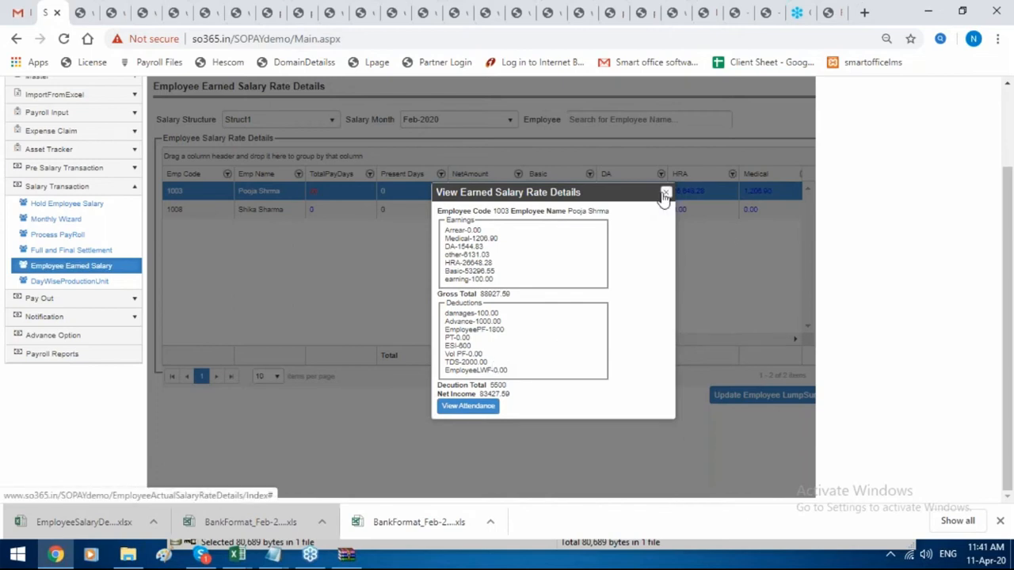
left_click(666, 194)
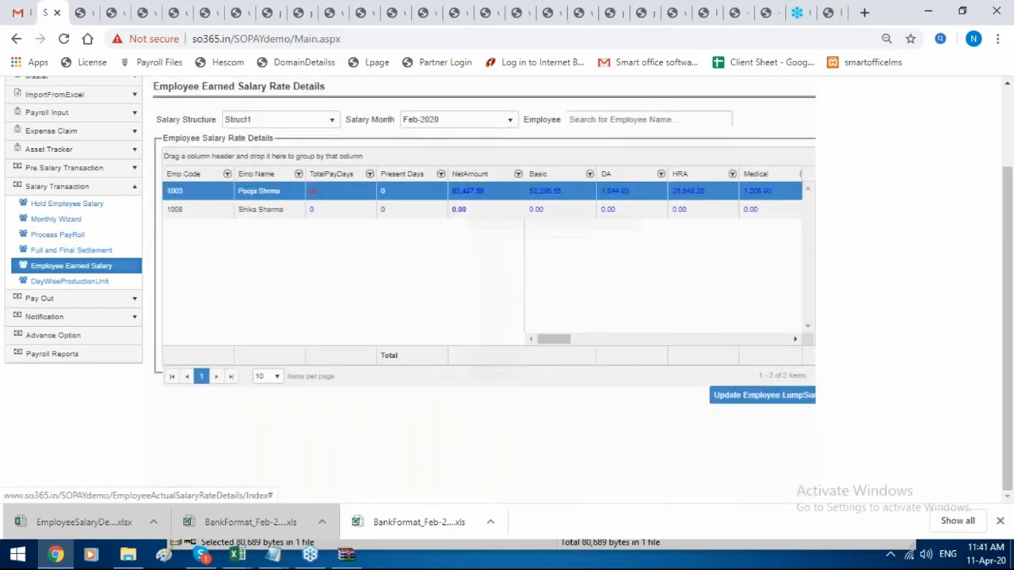
Find employee 1003 in the employee list and open the record for editing.
left_click(104, 341)
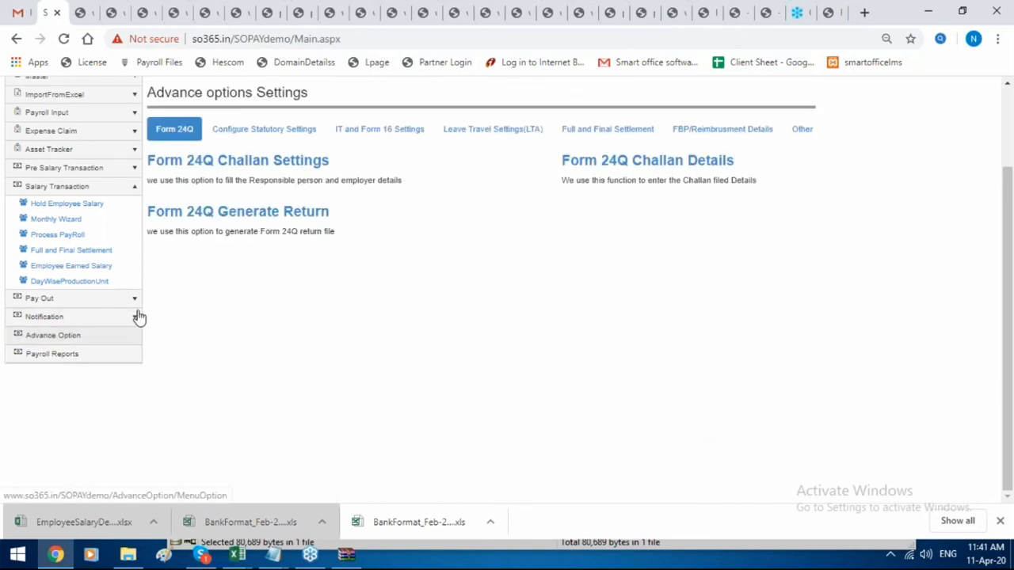
scroll(139, 311, "up", 1)
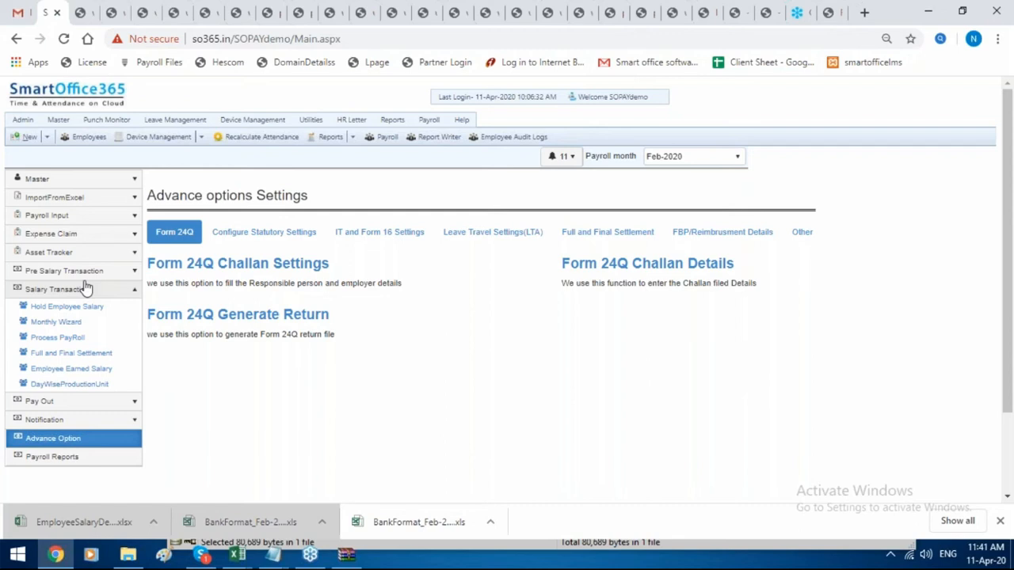
mouse_move(432, 129)
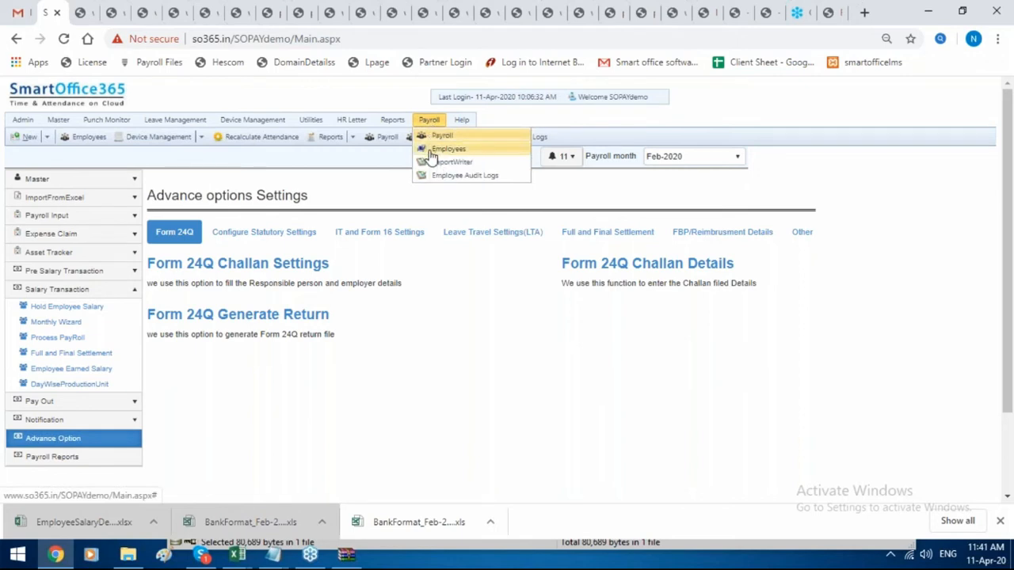
left_click(431, 151)
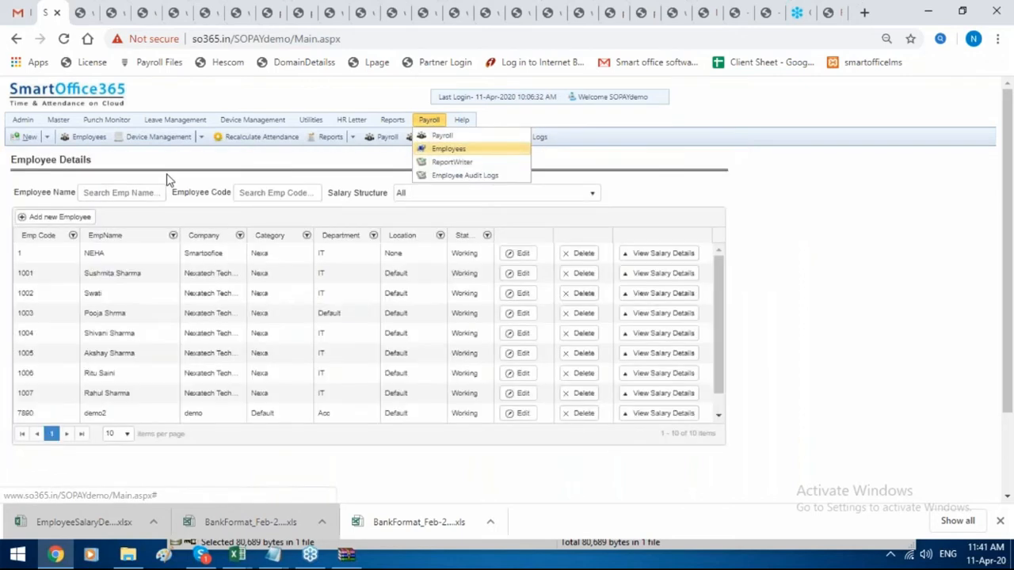
left_click(291, 191)
type("100")
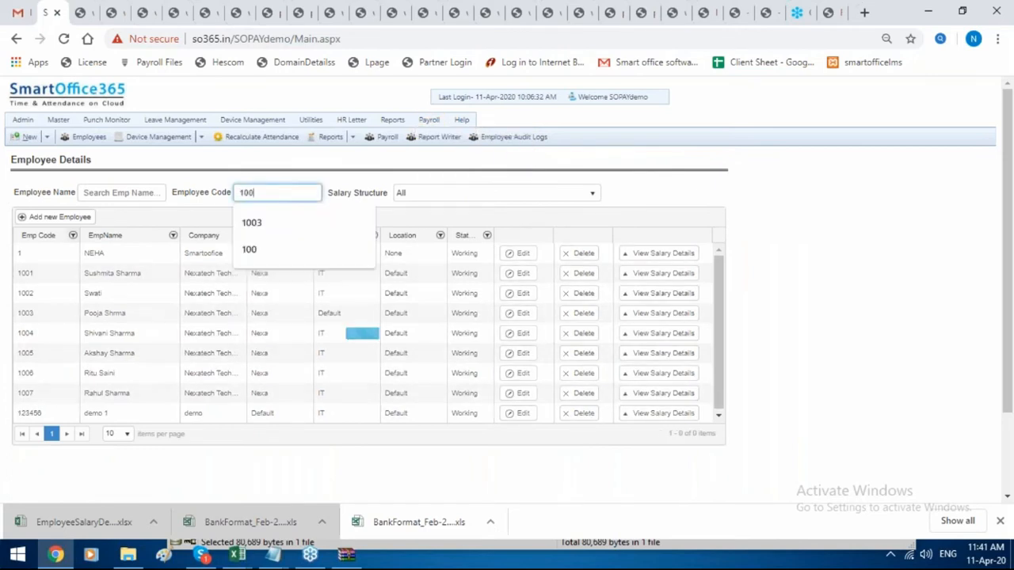
type("3")
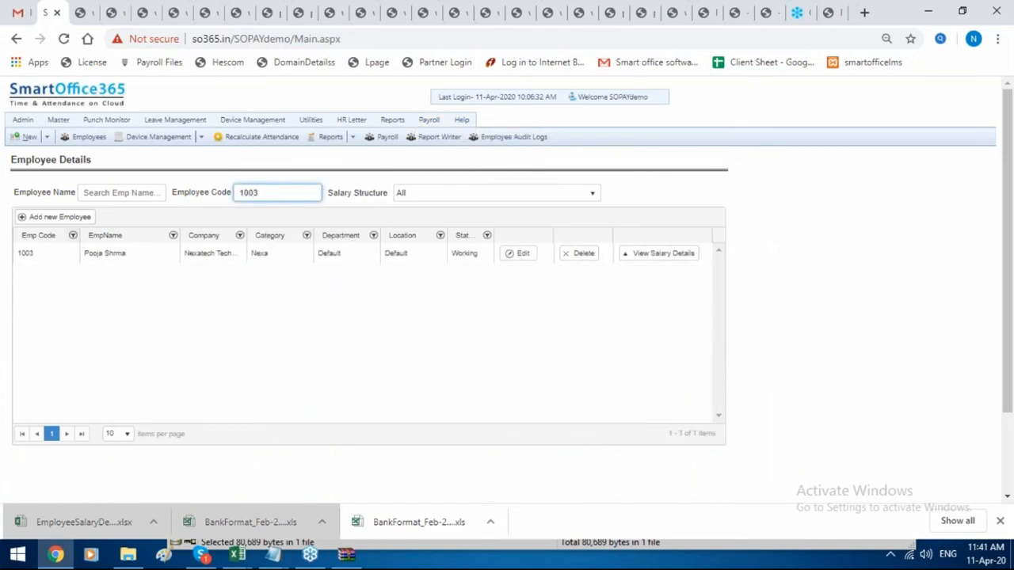
left_click(516, 254)
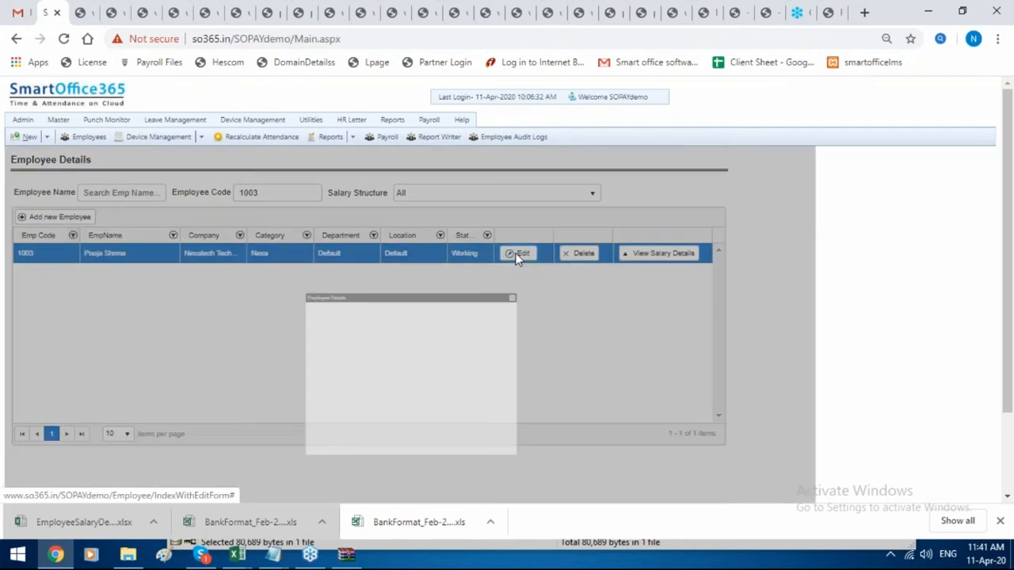
Set employee 1003's status to Resigned in the Seperation Details.
scroll(515, 260, "down", 2)
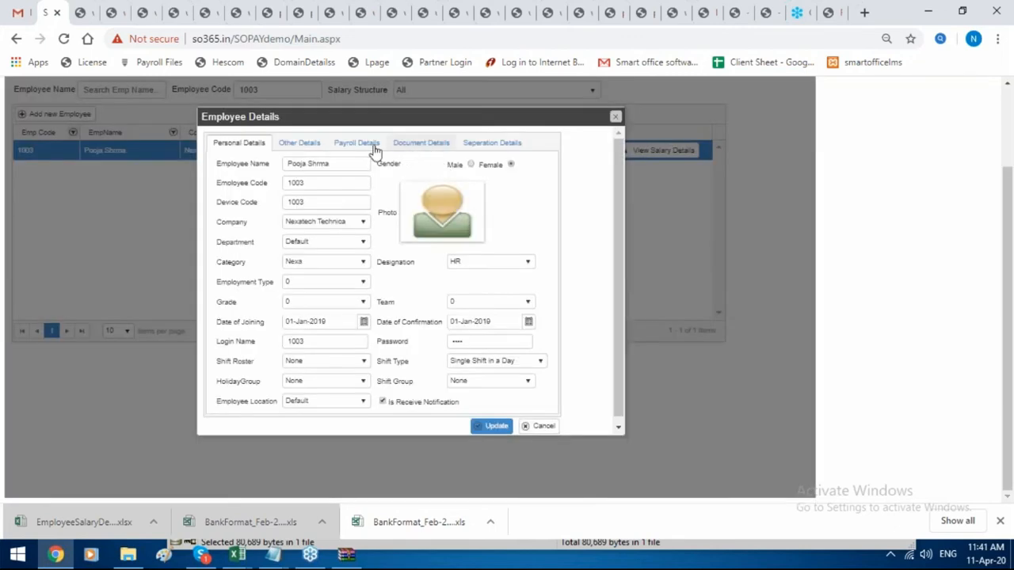
left_click(370, 152)
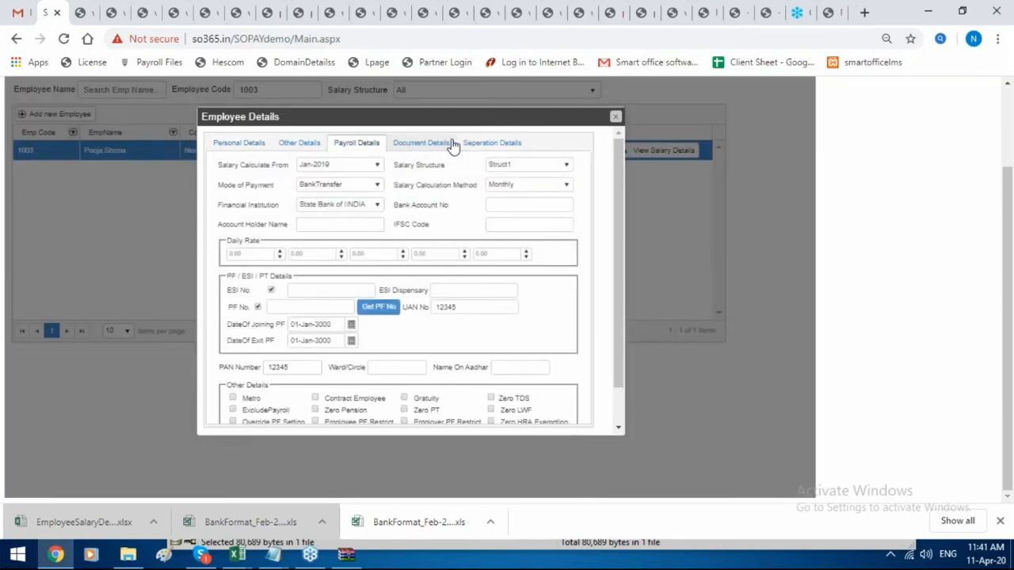
left_click(492, 144)
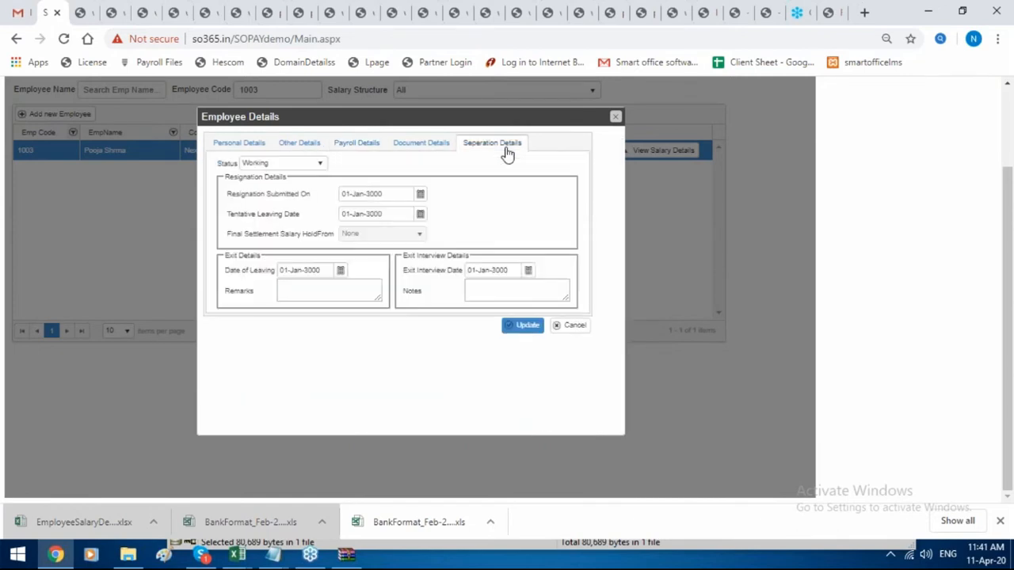
left_click(264, 166)
left_click(258, 195)
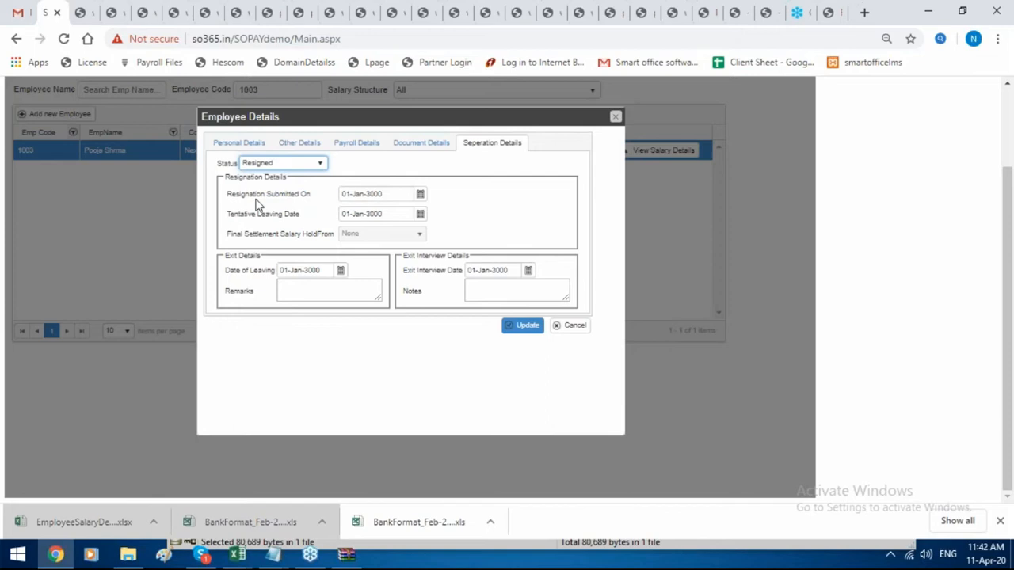
Set the resignation submitted date to 28-Feb-2020.
left_click(401, 192)
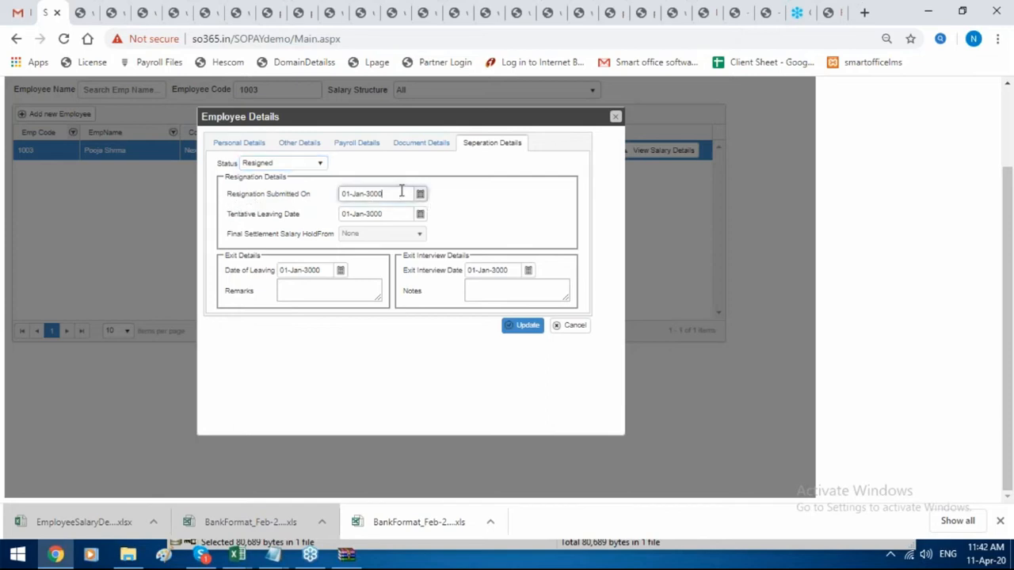
key("BackSpace")
key("BackSpace")
key("BackSpace")
key("BackSpace")
type("2020")
left_click(365, 193)
key("BackSpace")
key("BackSpace")
key("BackSpace")
key("BackSpace")
type("feb")
key("BackSpace")
key("BackSpace")
type("28")
Copy 28-Feb-2020 into the tentative leaving, leaving and exit interview dates, and save.
left_click_drag(396, 195, 139, 193)
key("ctrl+c")
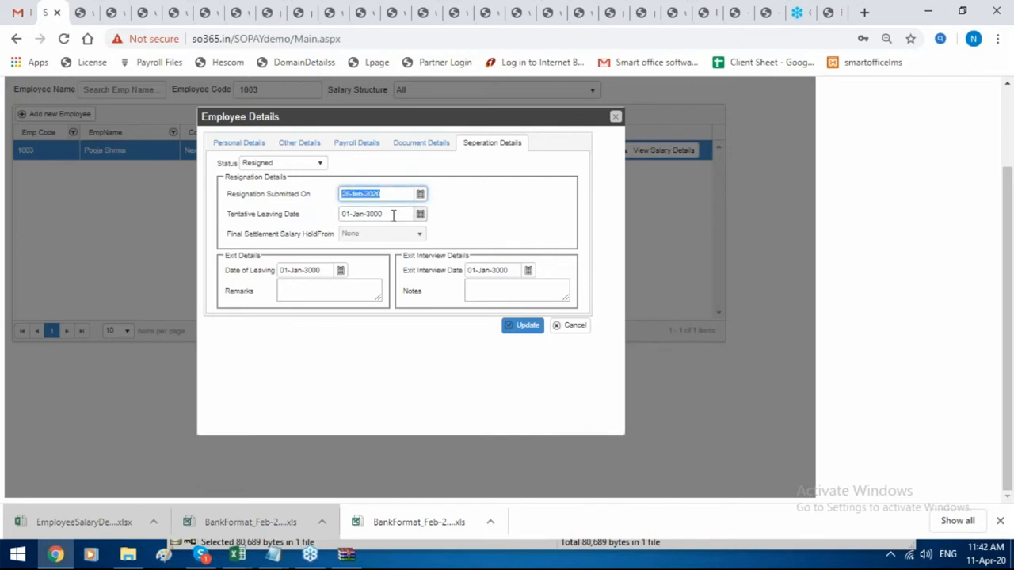
left_click_drag(392, 214, 143, 213)
key("ctrl+v")
left_click_drag(317, 275, 261, 268)
key("ctrl+v")
left_click_drag(511, 269, 342, 274)
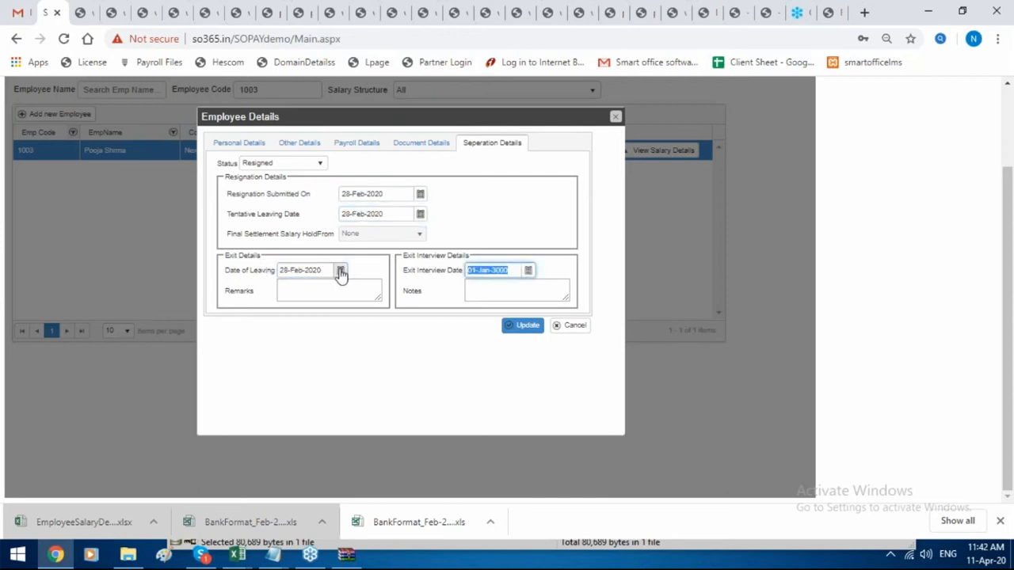
key("ctrl+v")
left_click(522, 328)
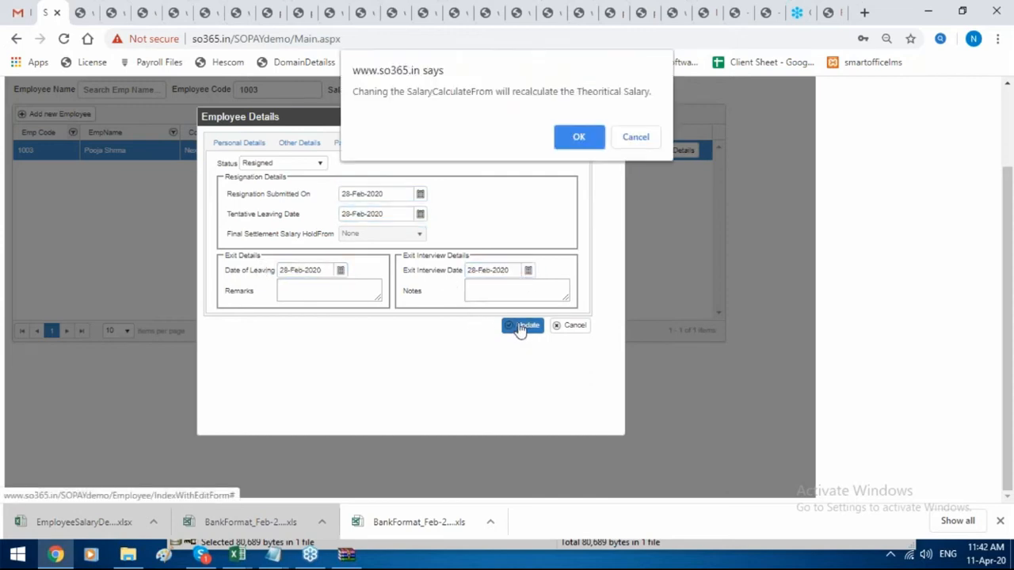
left_click(583, 135)
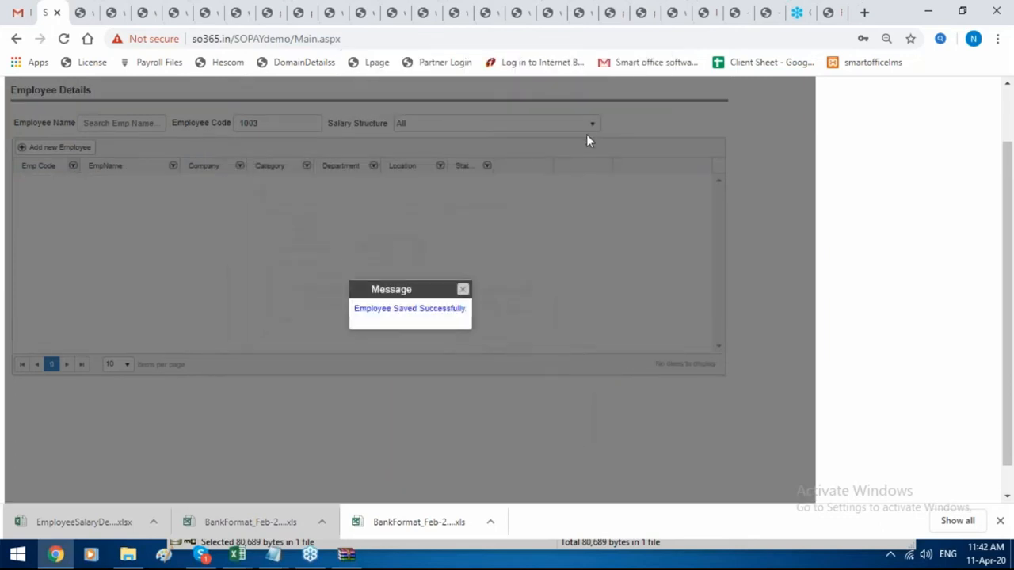
left_click(464, 291)
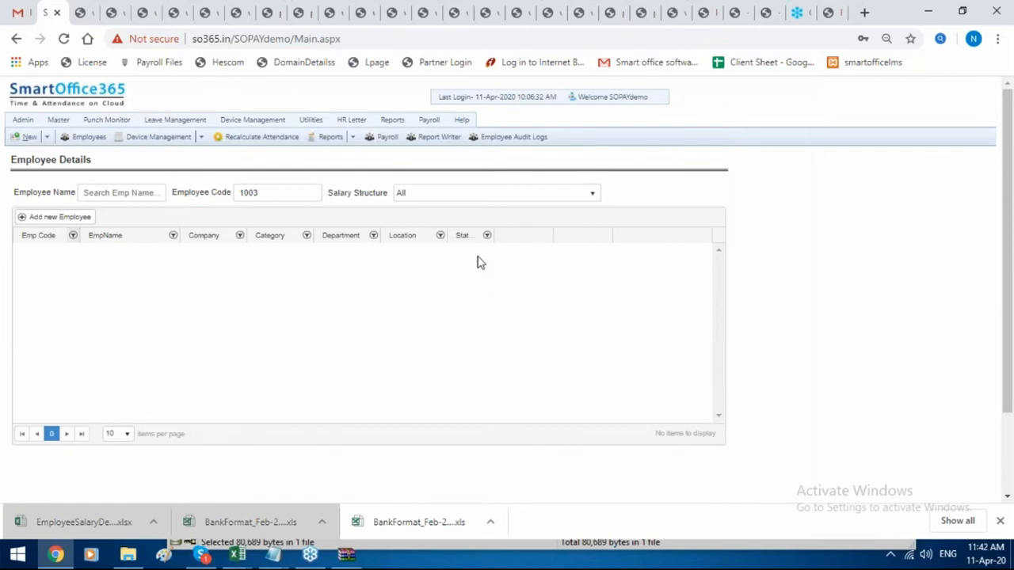
Filter the employee list by status 'res' to show the two resigned employees.
left_click(432, 120)
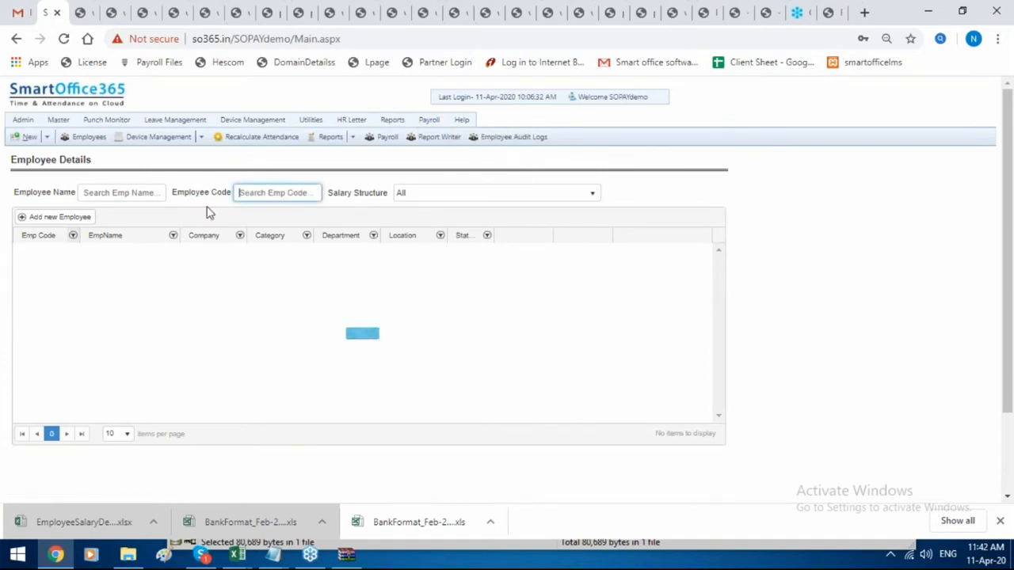
left_click(488, 235)
key("Tab")
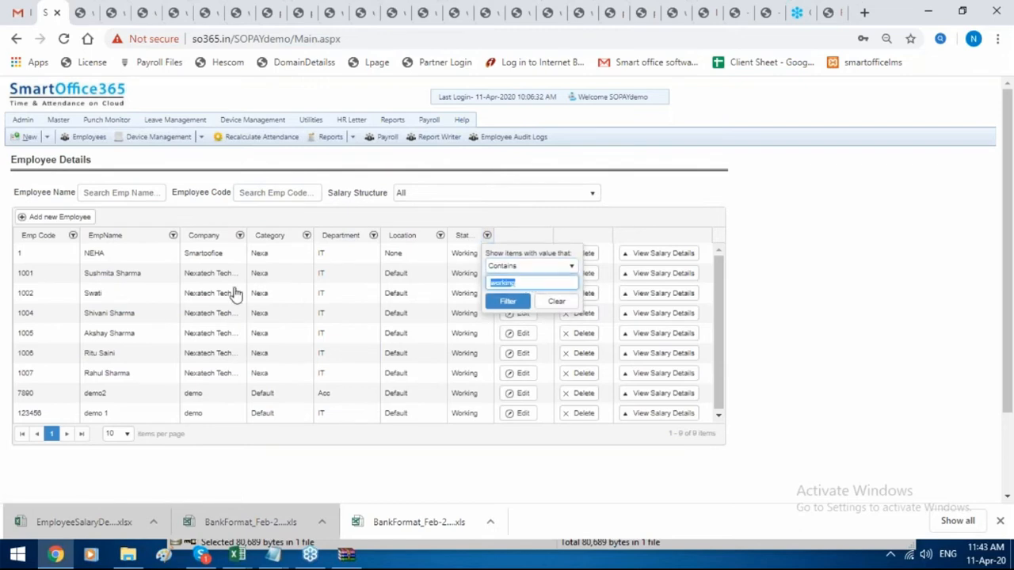
key("BackSpace")
type("res")
left_click(497, 306)
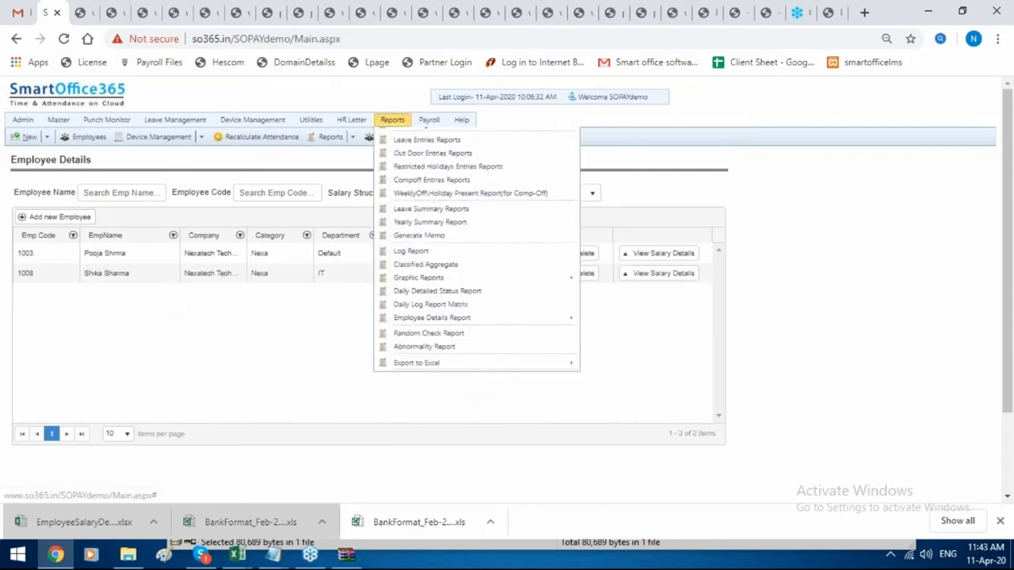
Open the Payroll Dash Board for Feb-2020.
mouse_move(424, 142)
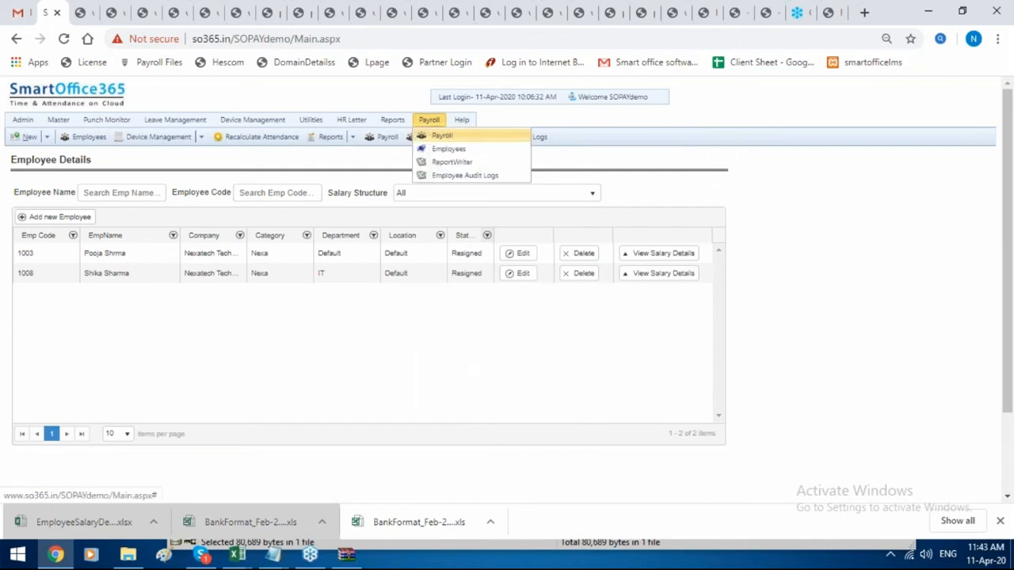
left_click(436, 135)
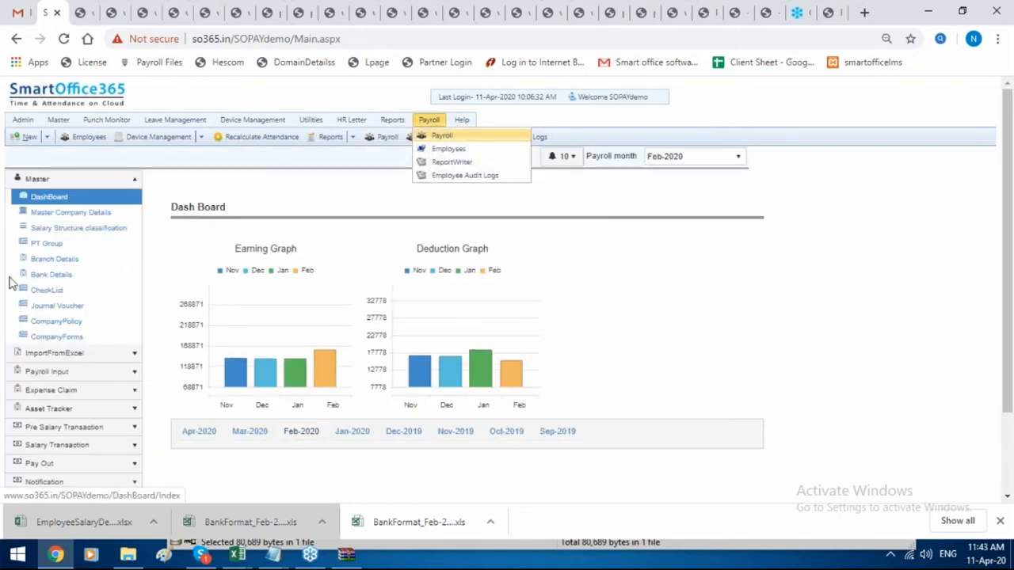
scroll(6, 294, "down", 1)
Open Stop Employee Salary (F & F) under Full and Final Settlement settings.
left_click(68, 404)
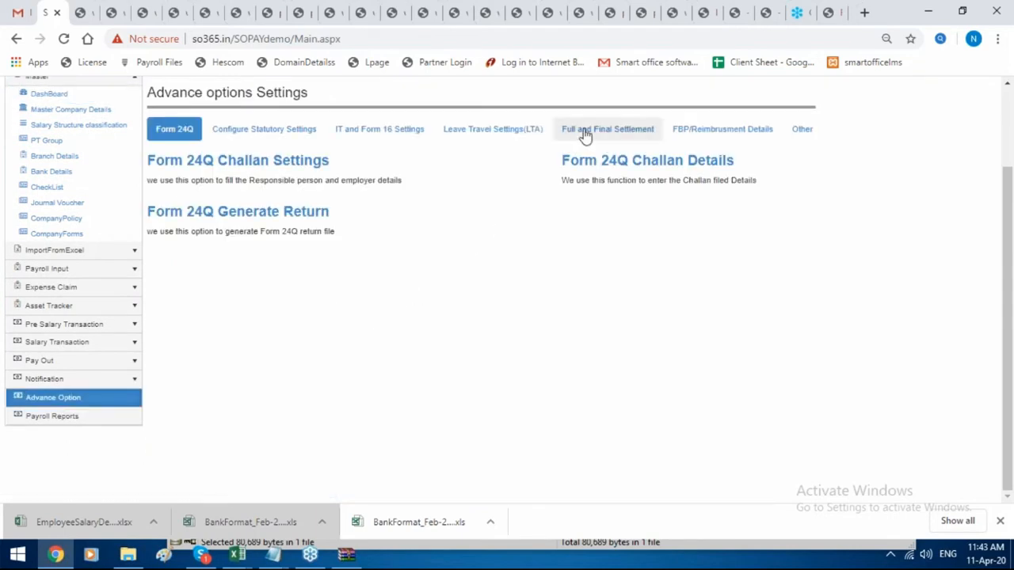
left_click(585, 133)
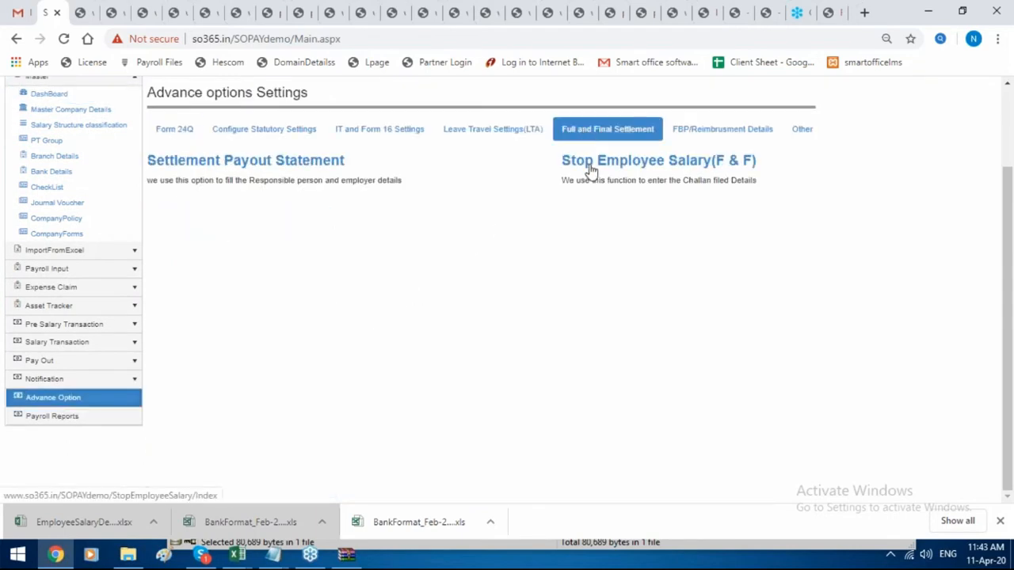
left_click(591, 167)
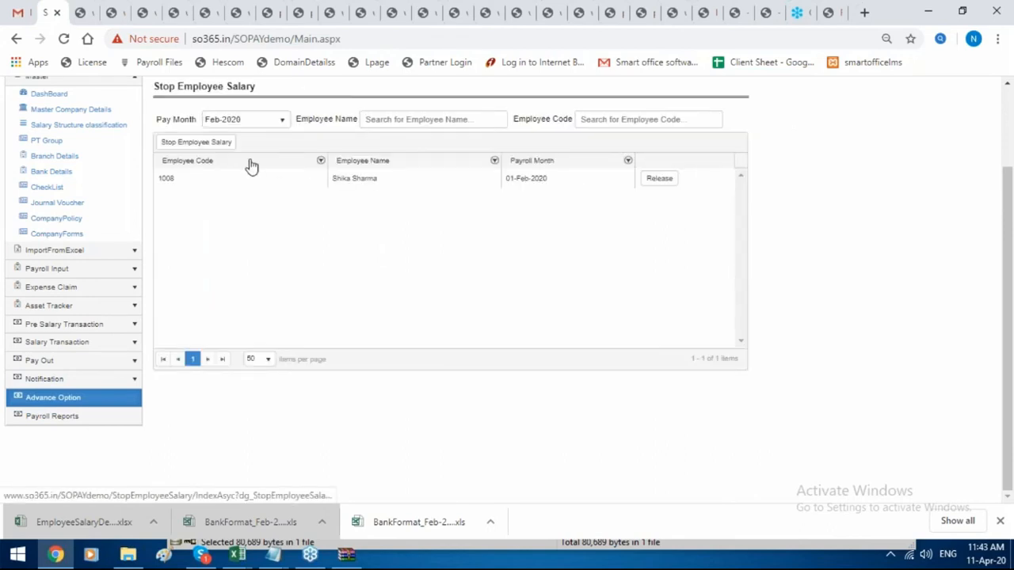
left_click(219, 148)
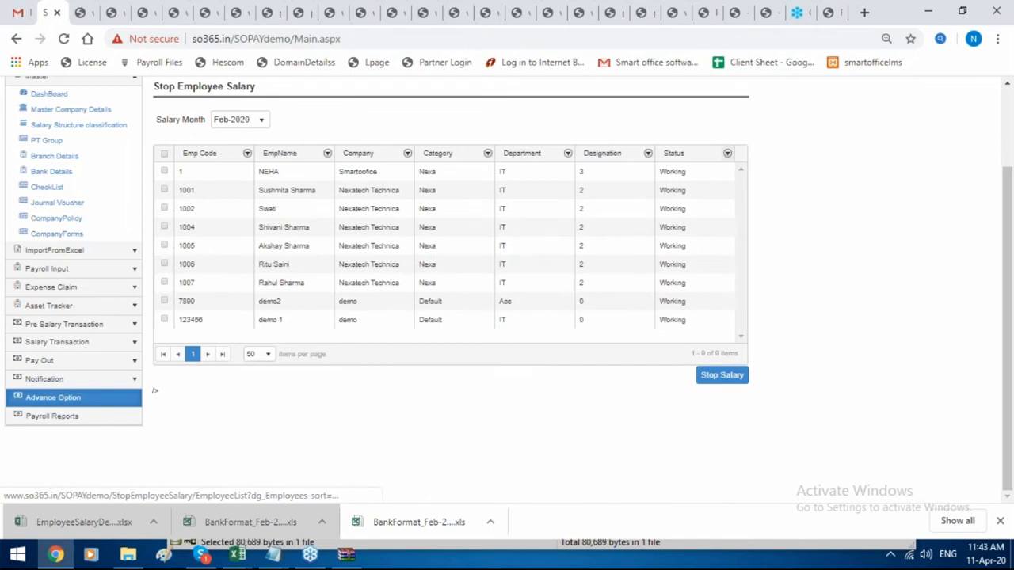
Filter the employee grid's Status column by 'res' to list resigned employees.
left_click(247, 153)
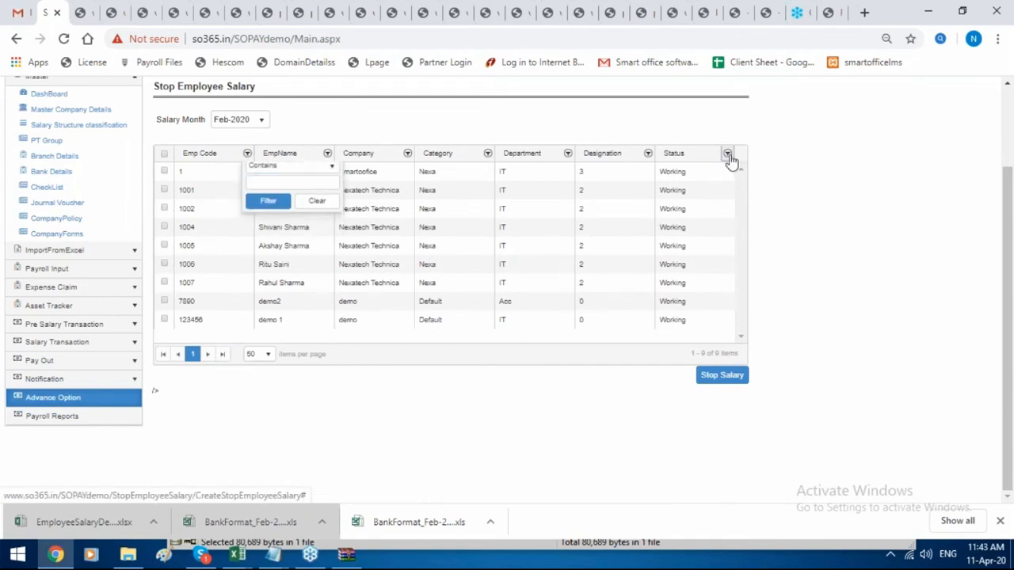
left_click(727, 152)
left_click(785, 198)
left_click_drag(785, 198, 724, 198)
key("BackSpace")
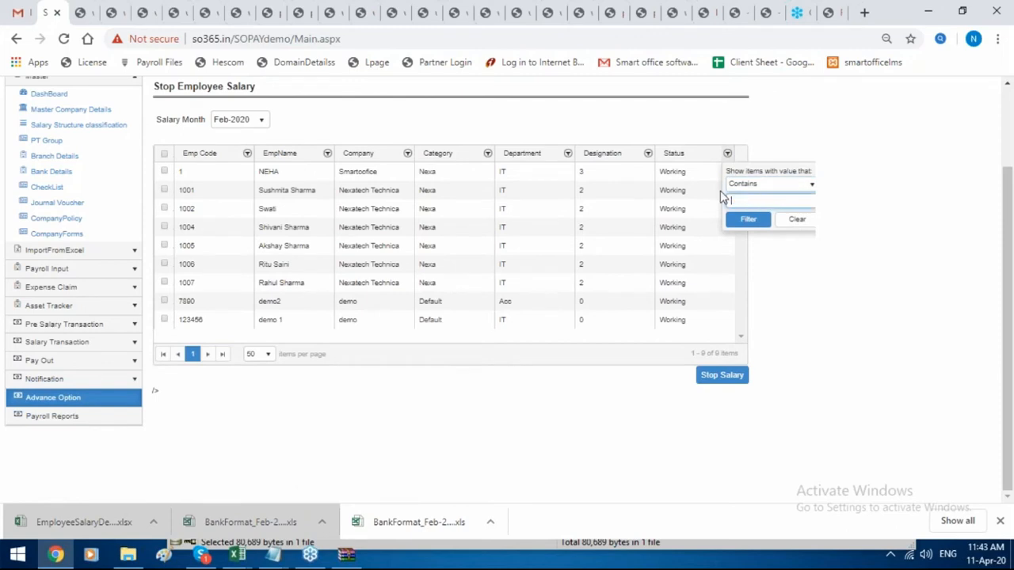
type("res")
left_click(752, 220)
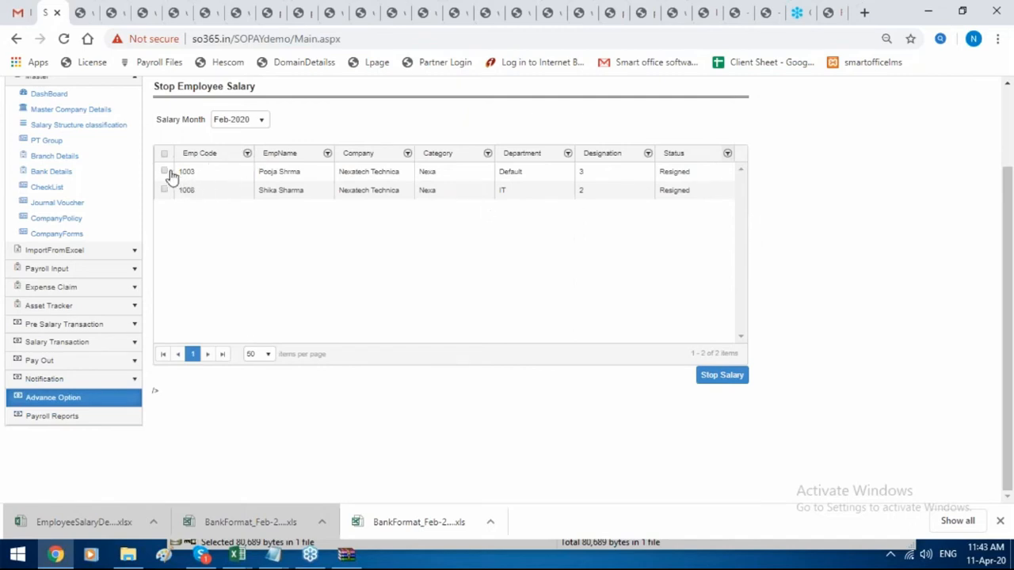
Put employee 1003's Feb-2020 salary on hold.
left_click(164, 171)
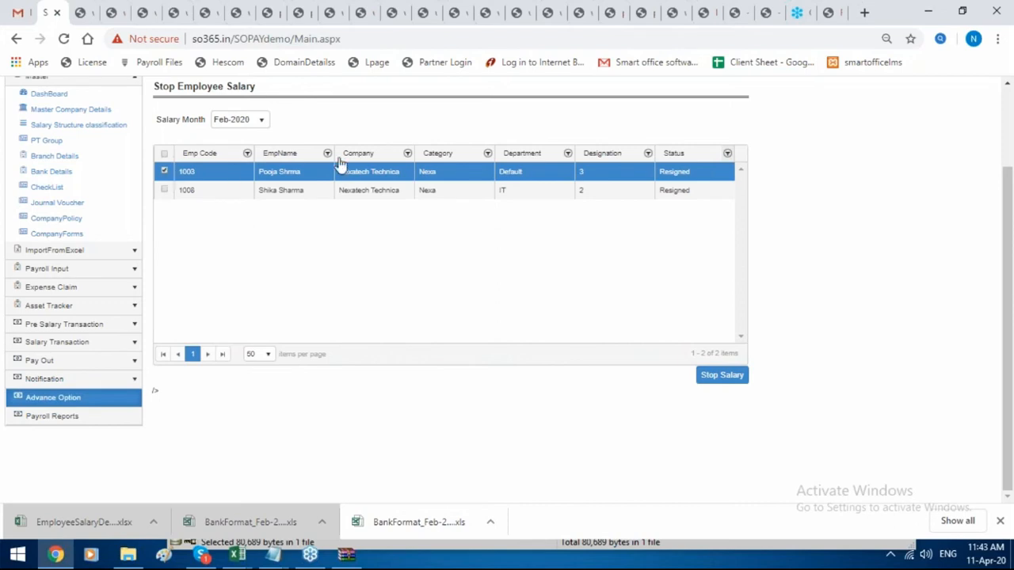
left_click(710, 379)
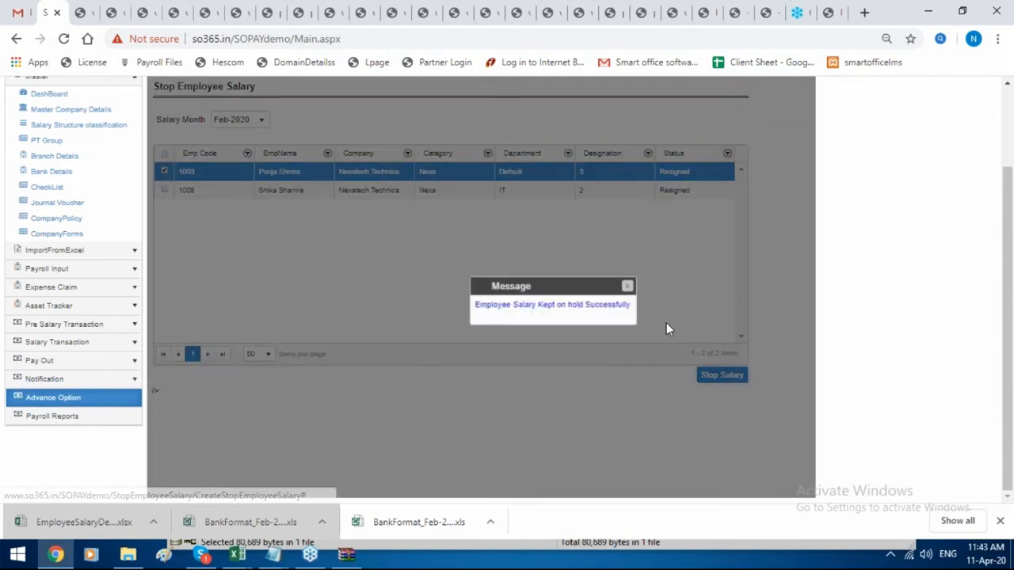
left_click(628, 286)
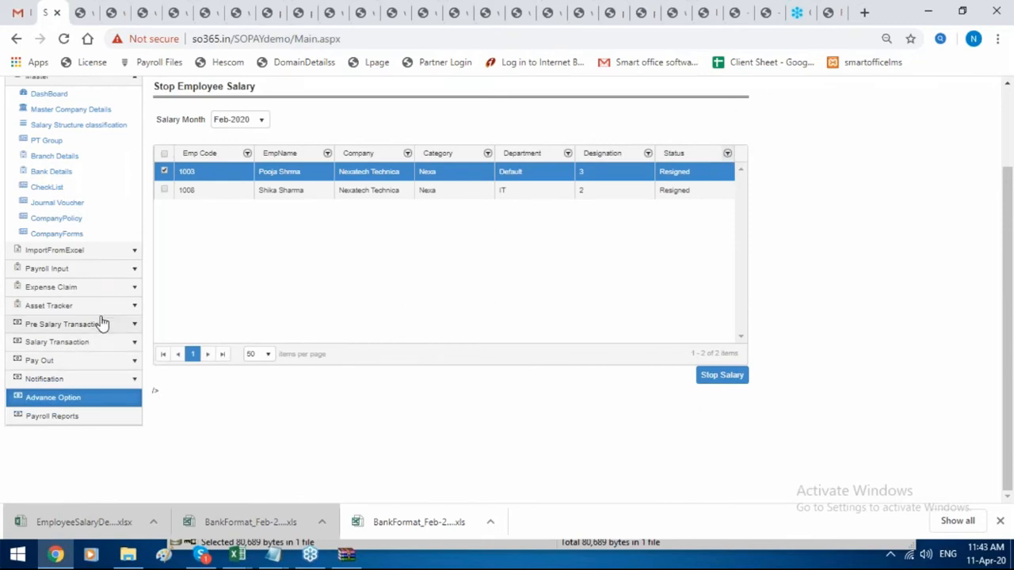
left_click(103, 351)
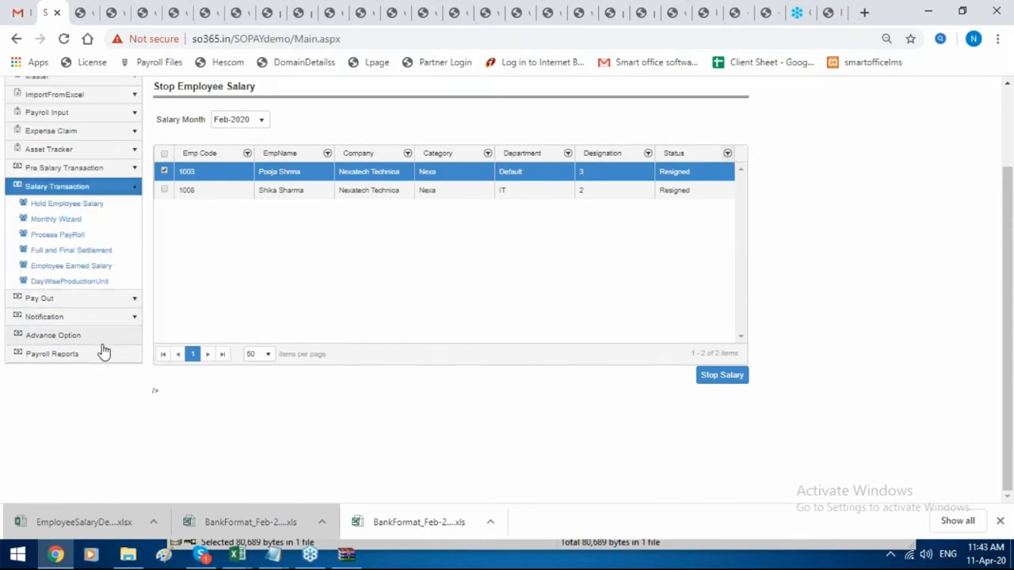
Open the Full and Final Settlement list showing employee 1008's existing settlement.
left_click(110, 252)
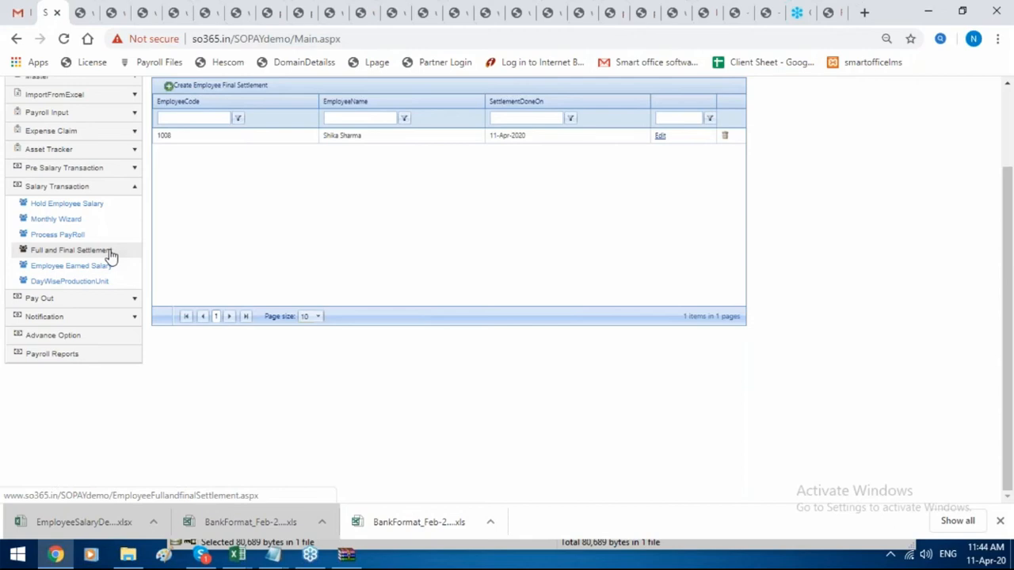
left_click(136, 249)
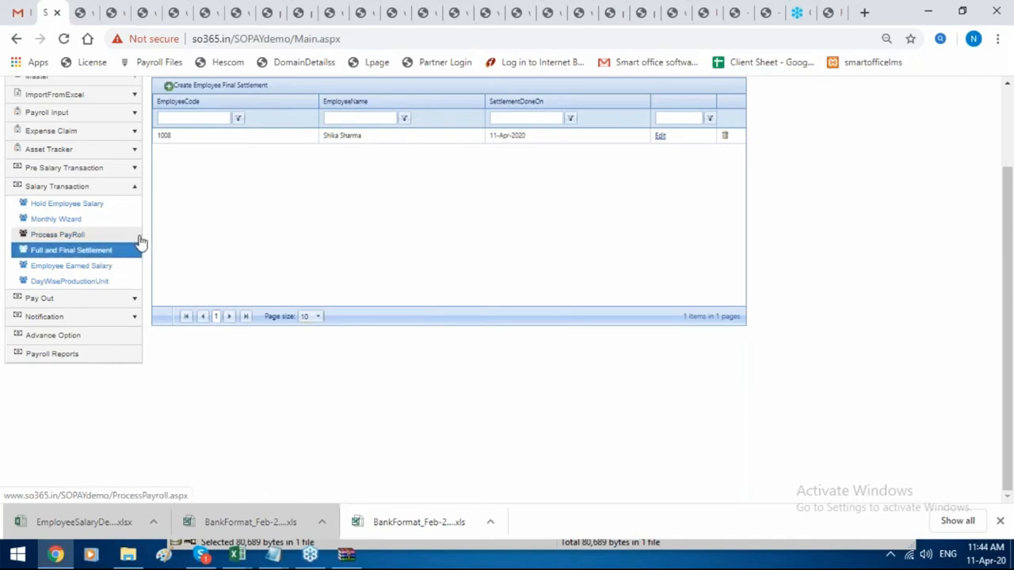
scroll(171, 244, "up", 1)
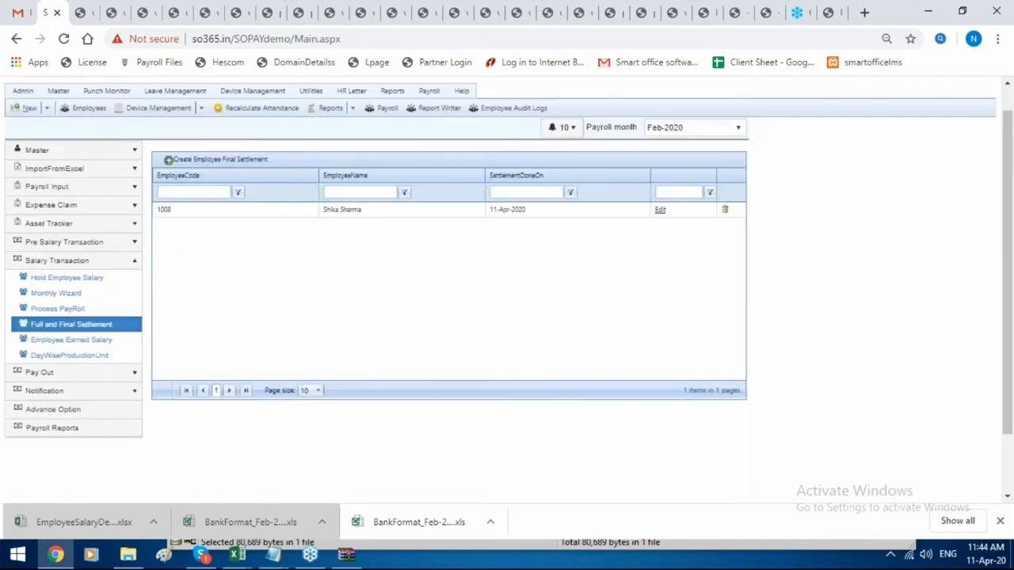
Create and process a final settlement for employee 1003 with reason for leaving RESIGNED.
left_click(246, 161)
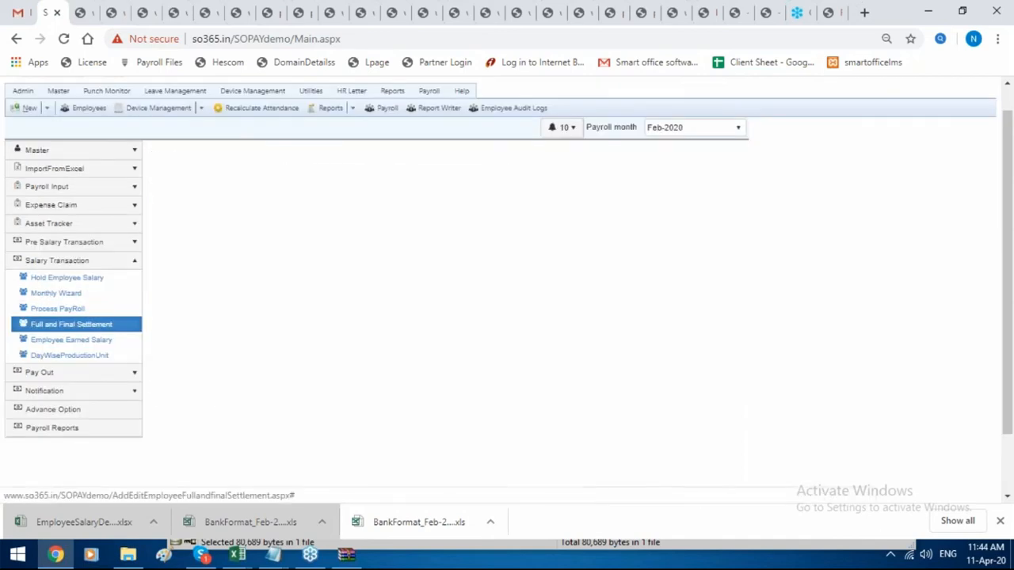
left_click(275, 160)
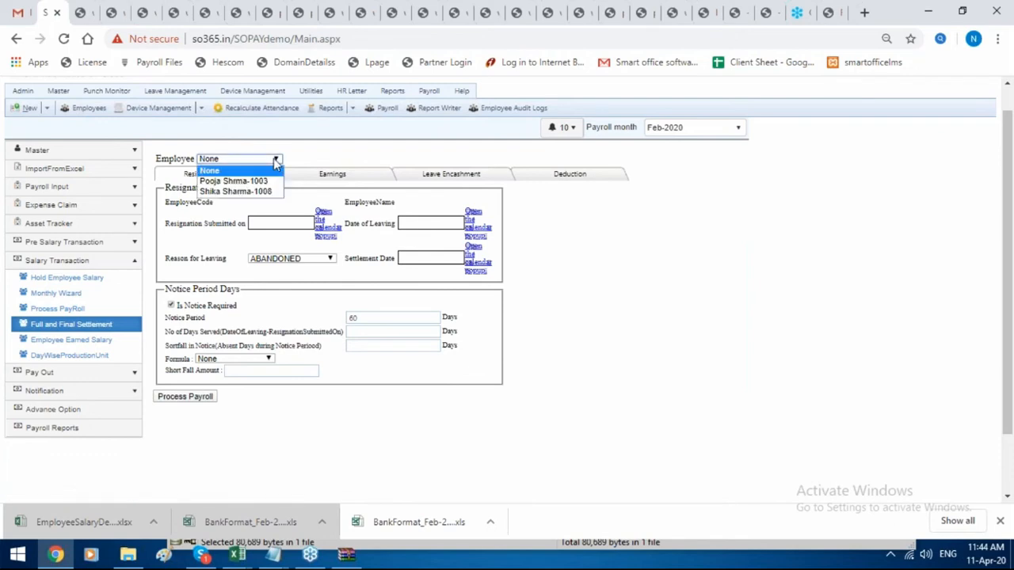
left_click(273, 181)
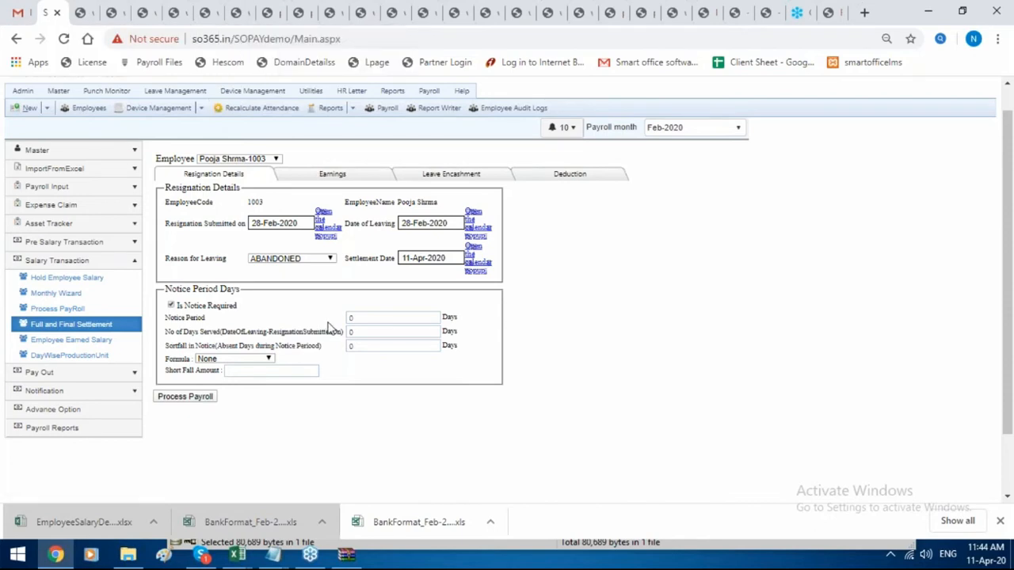
left_click(402, 317)
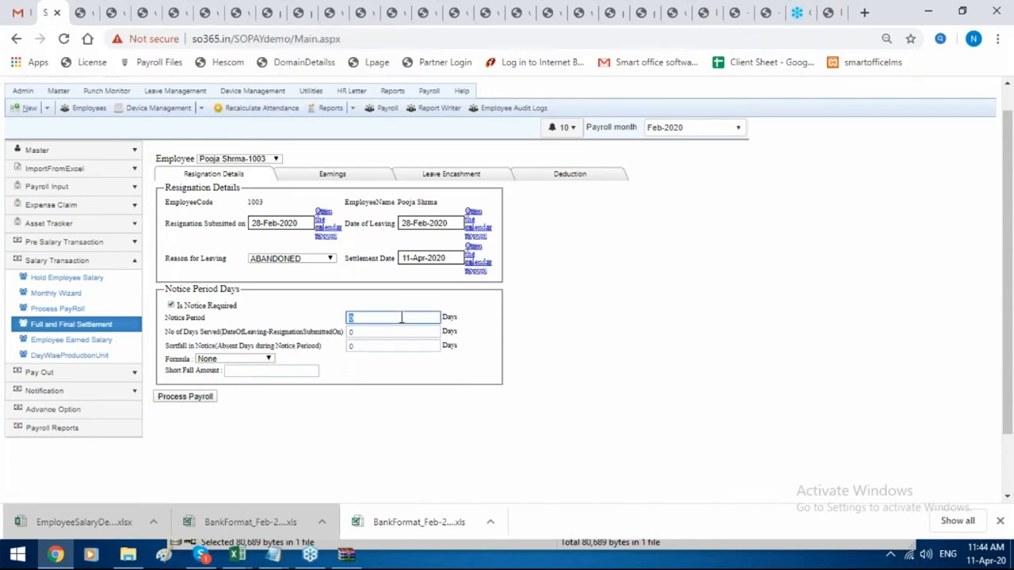
left_click(329, 260)
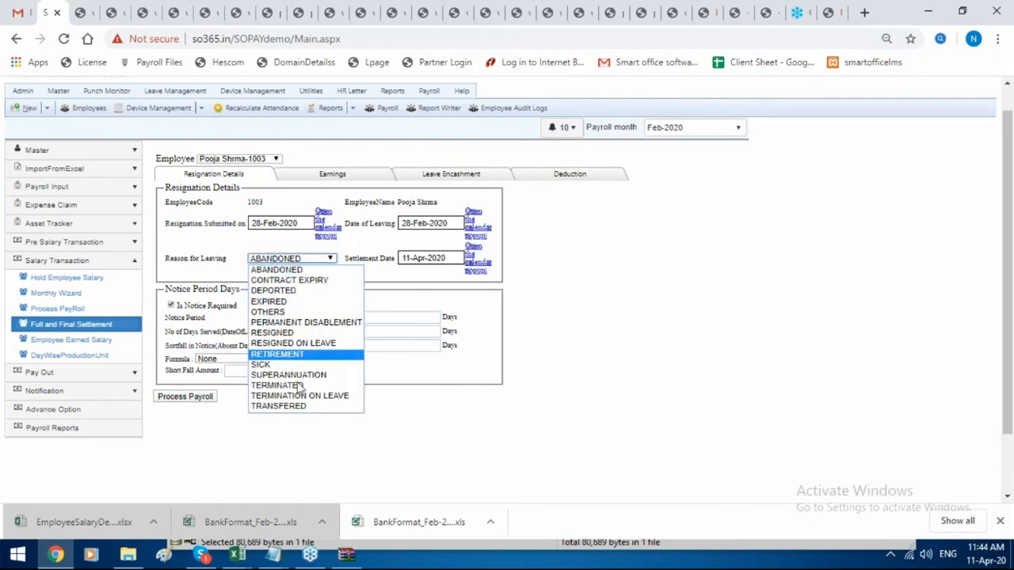
left_click(320, 334)
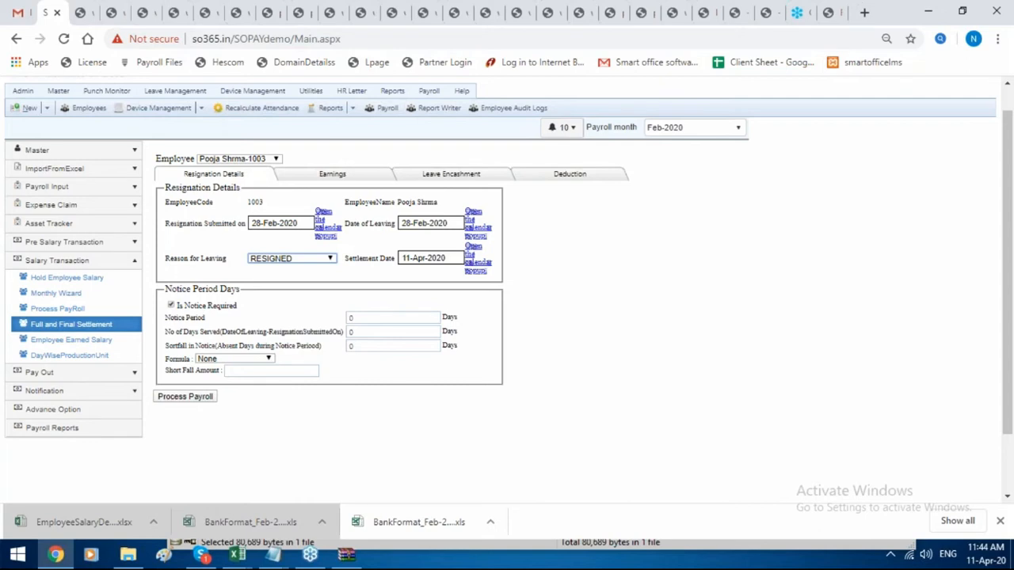
left_click(212, 396)
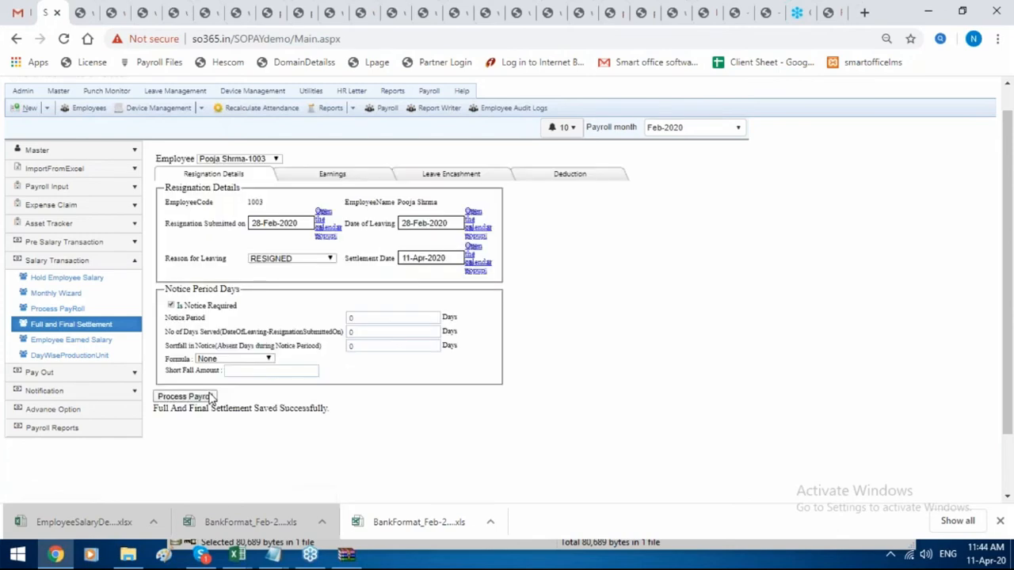
Check the settlement's earnings, leave encashment and 4000.00 Advance deduction, then return to the list.
left_click(374, 173)
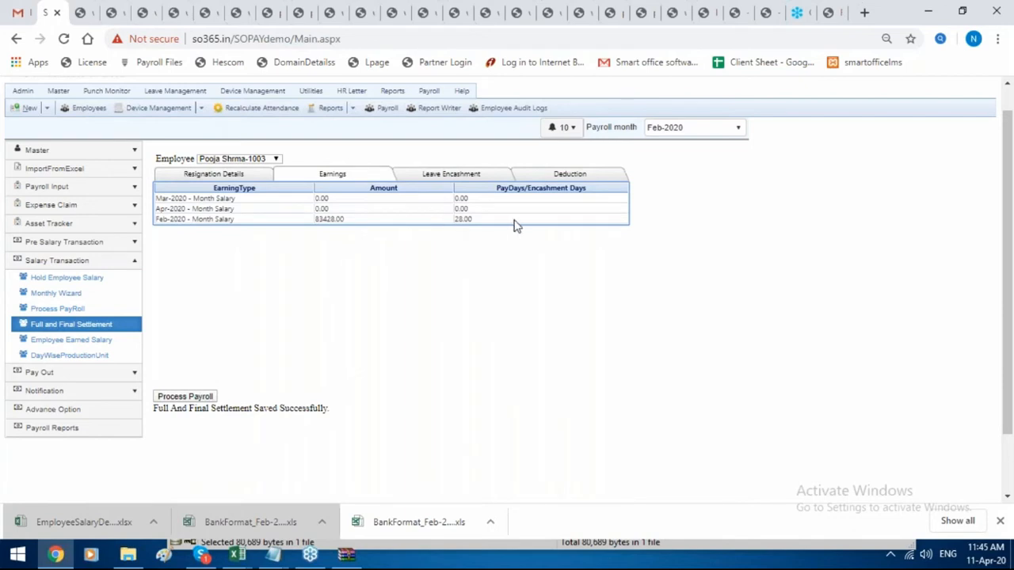
left_click(451, 174)
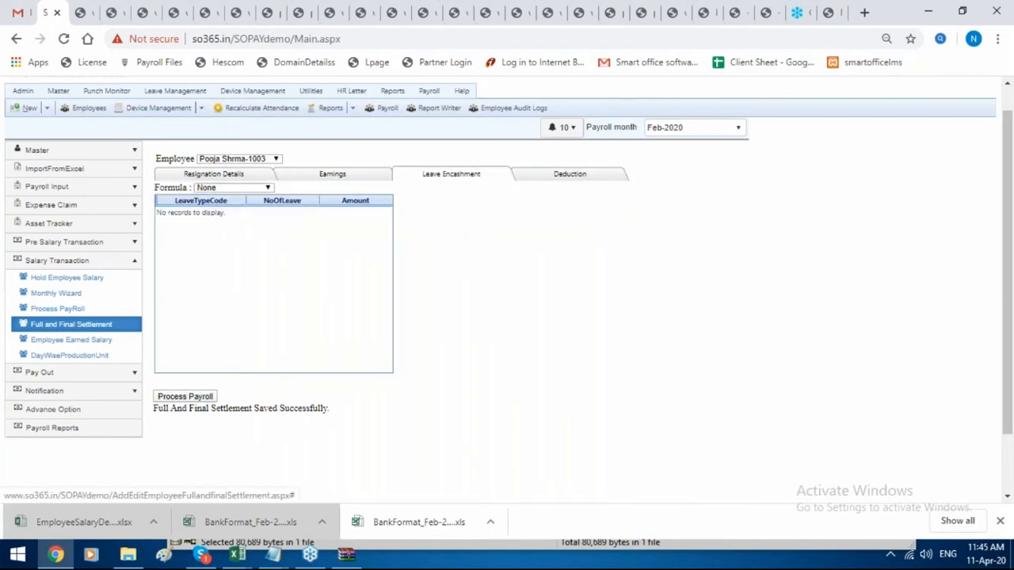
left_click(569, 178)
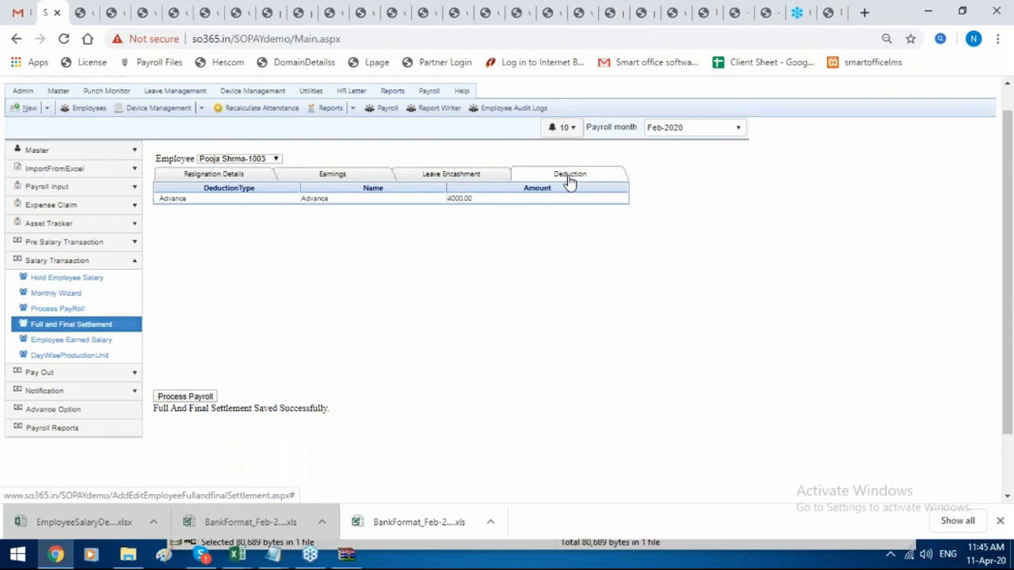
left_click(125, 325)
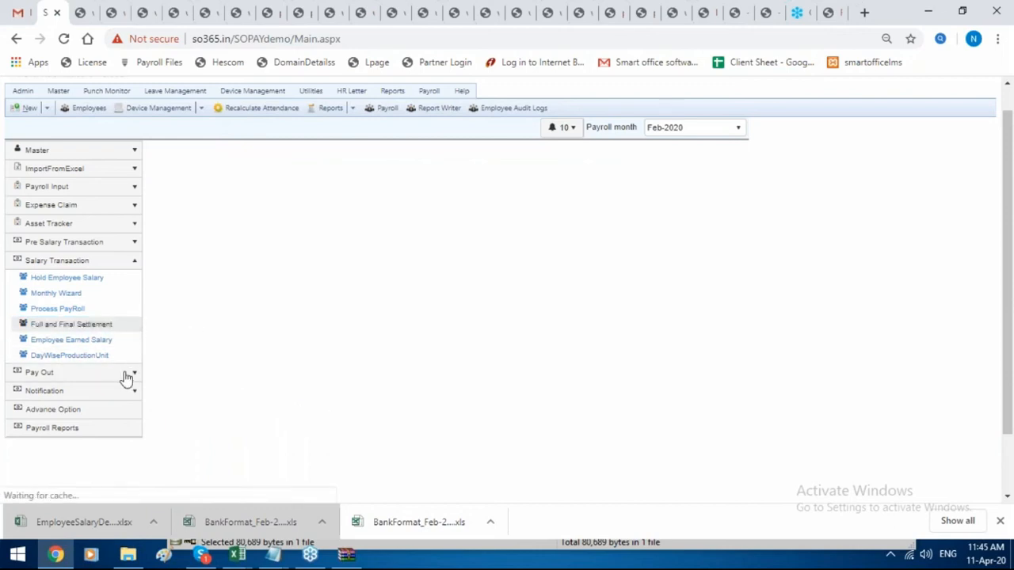
In the payslip report generator, filter to employee 1003 with Settlement Payslip type.
left_click(126, 374)
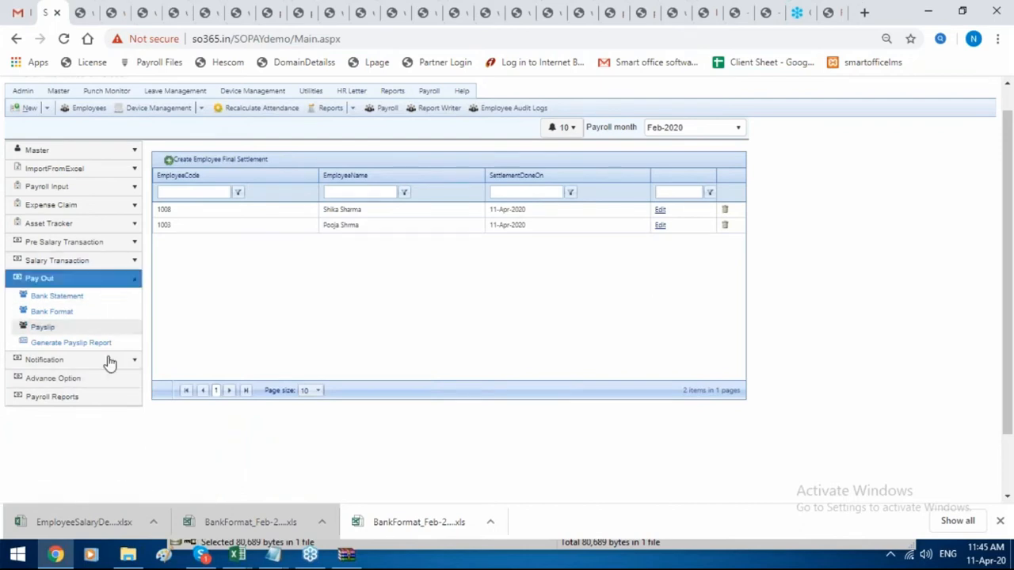
left_click(119, 342)
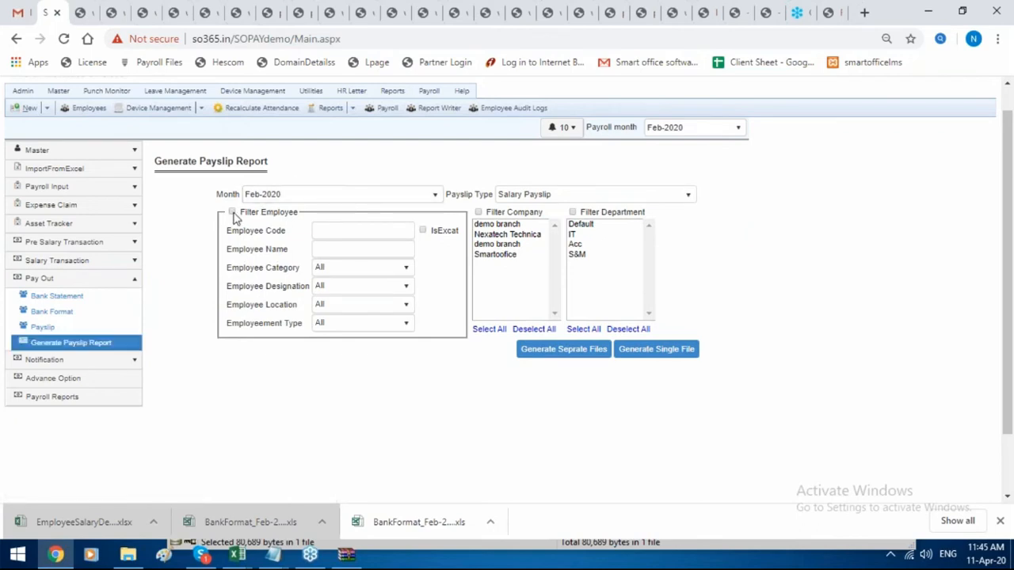
left_click(330, 230)
type("1")
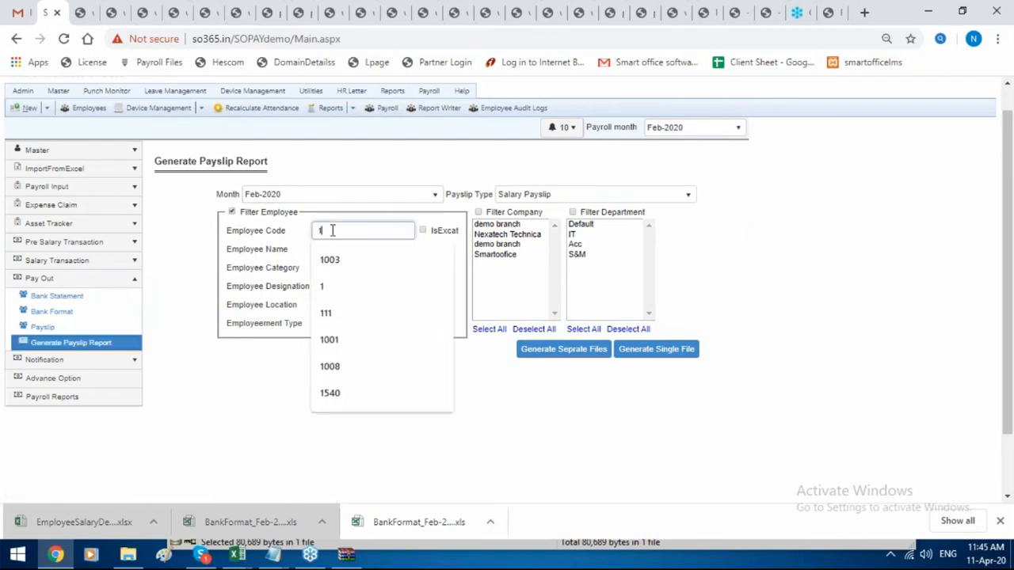
type("00")
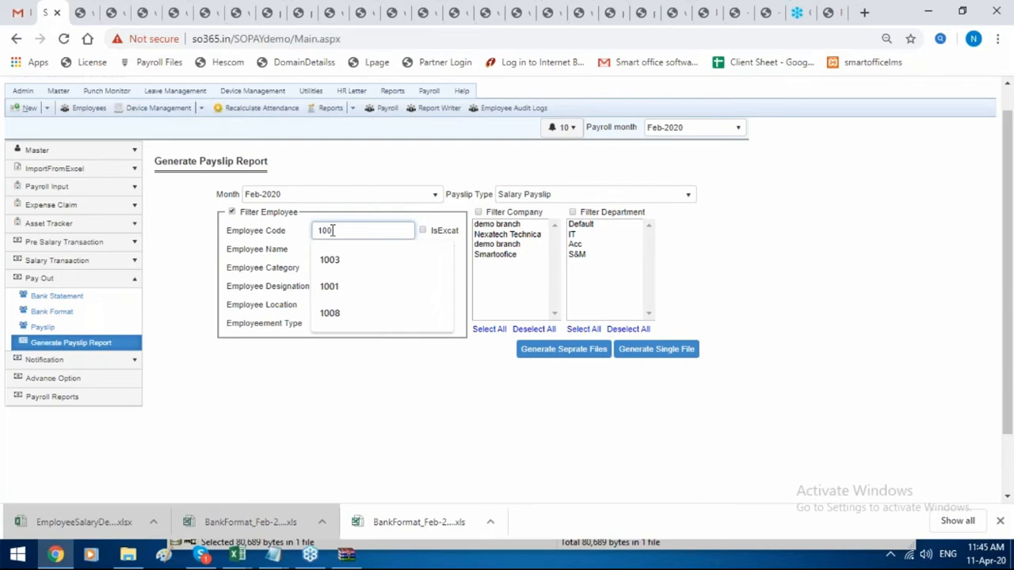
type("3")
left_click(540, 171)
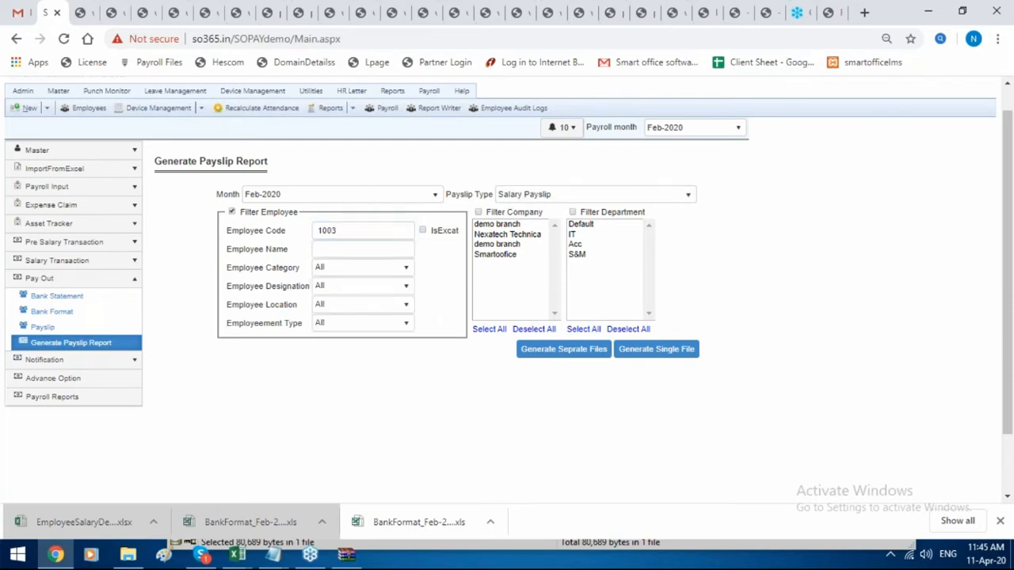
left_click(538, 195)
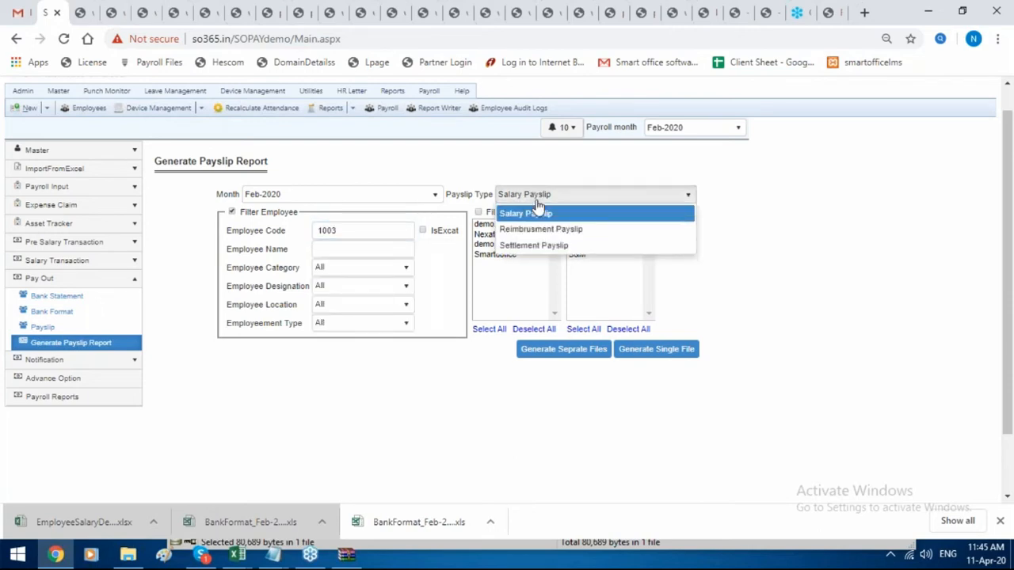
left_click(538, 246)
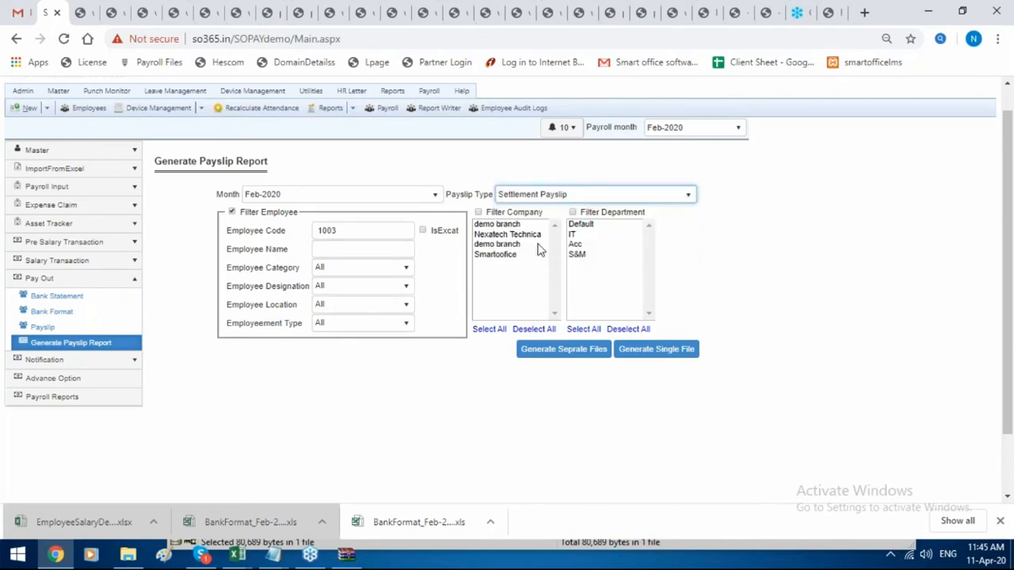
left_click(575, 359)
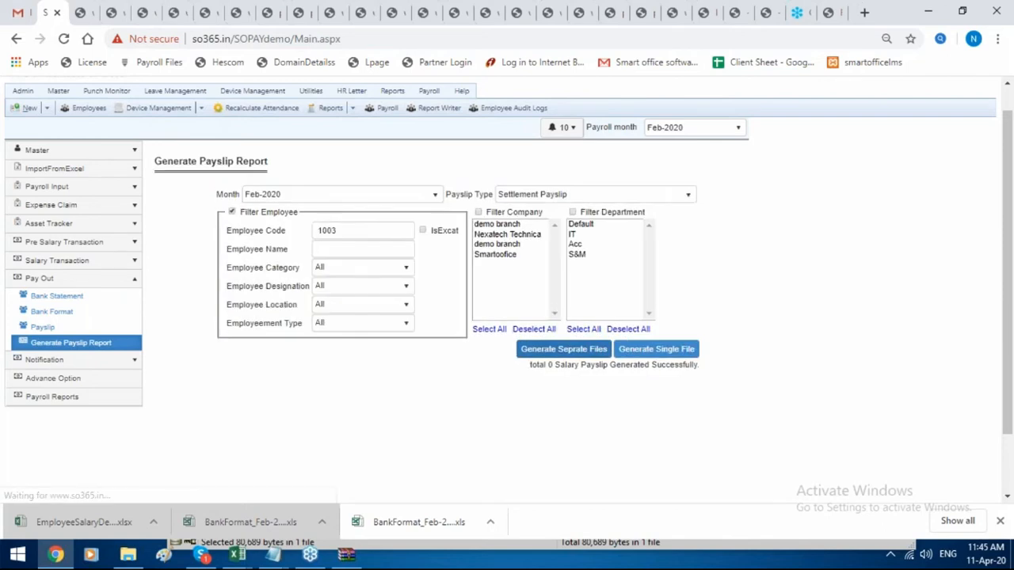
Set the report month to Apr-2020 and generate the settlement payslip.
left_click(423, 198)
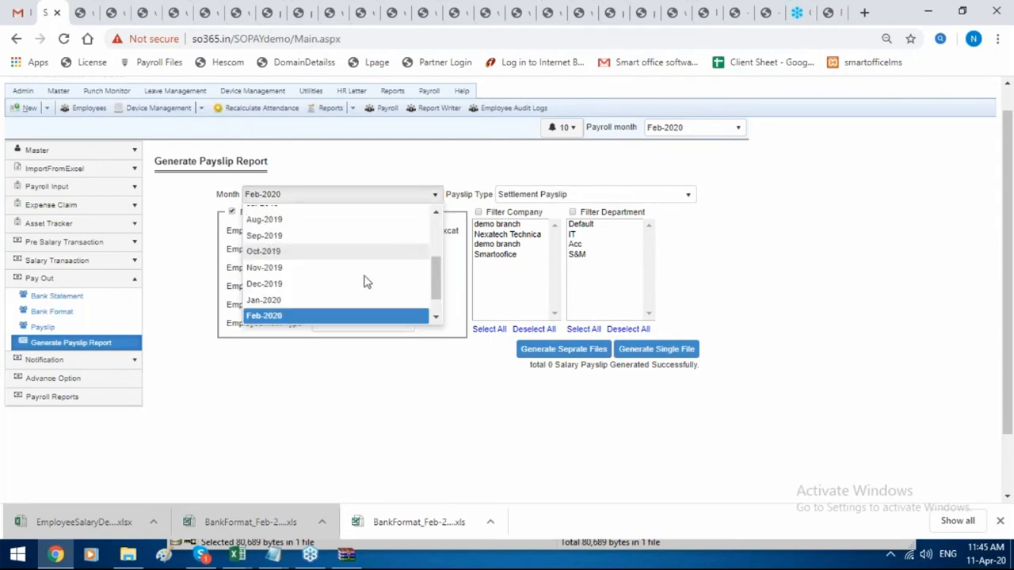
scroll(341, 301, "down", 1)
left_click(335, 315)
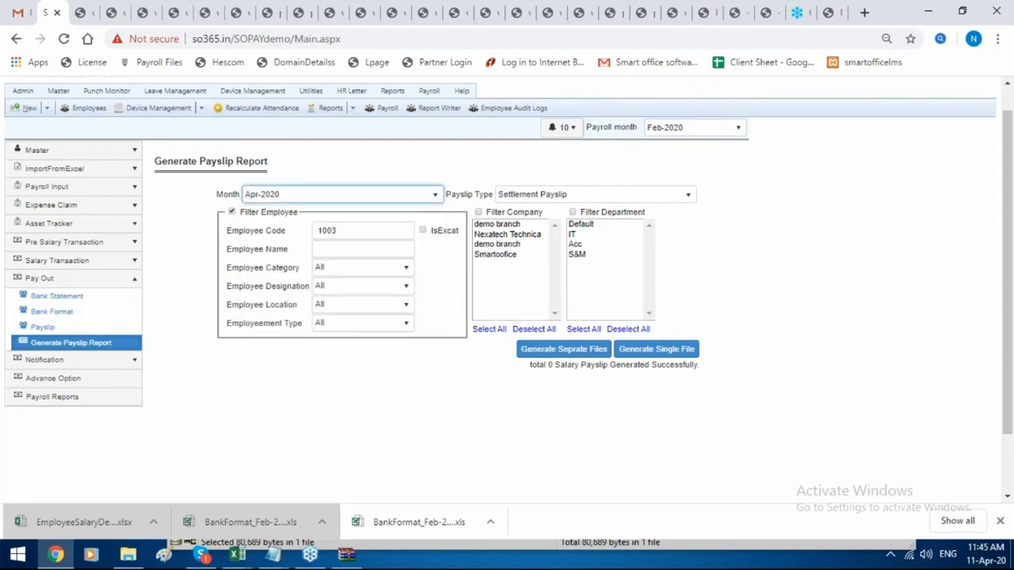
left_click(585, 353)
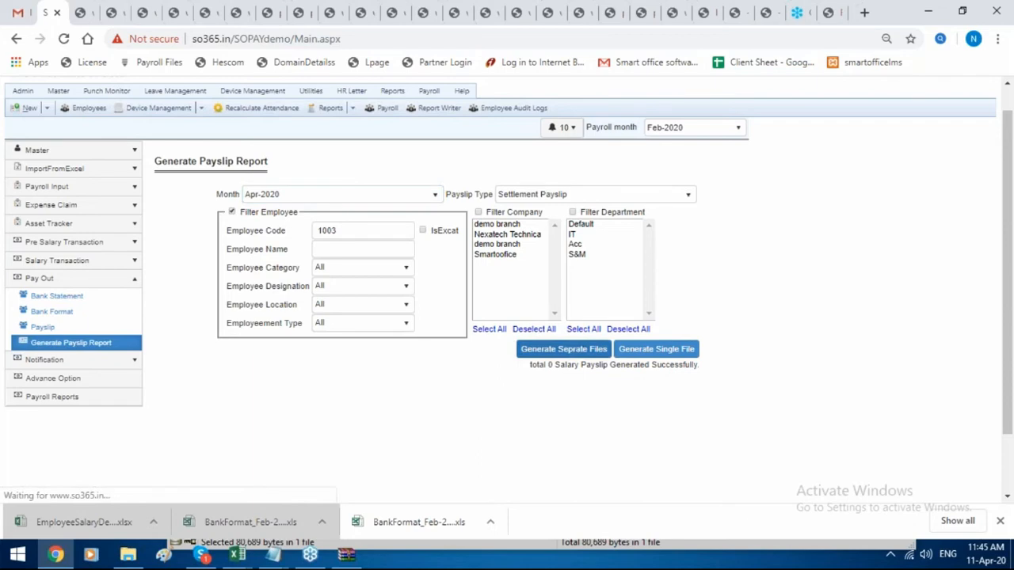
left_click(43, 327)
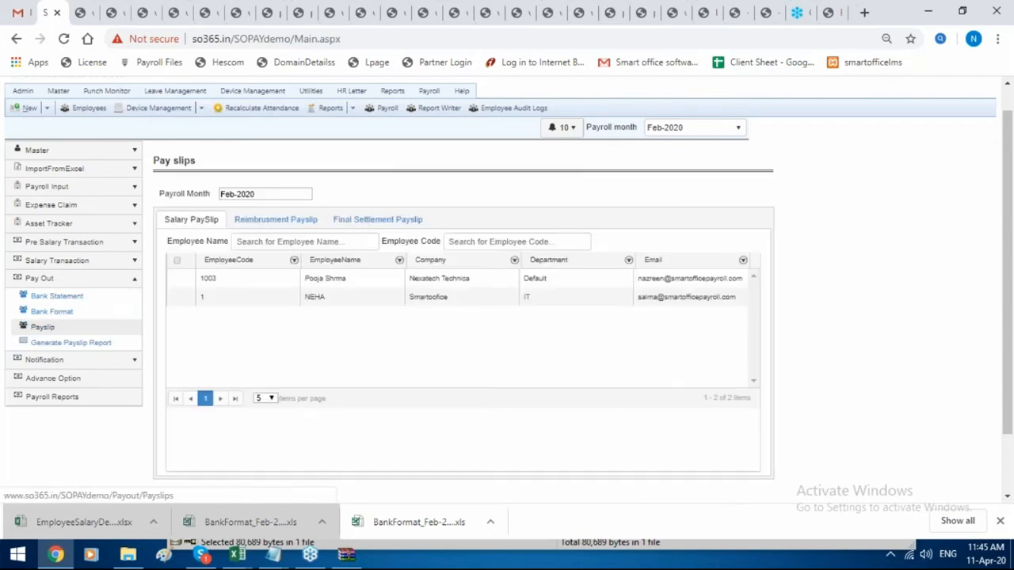
List Apr-2020 payslips, open employee 1003's payslip, then return to the report form.
left_click(292, 198)
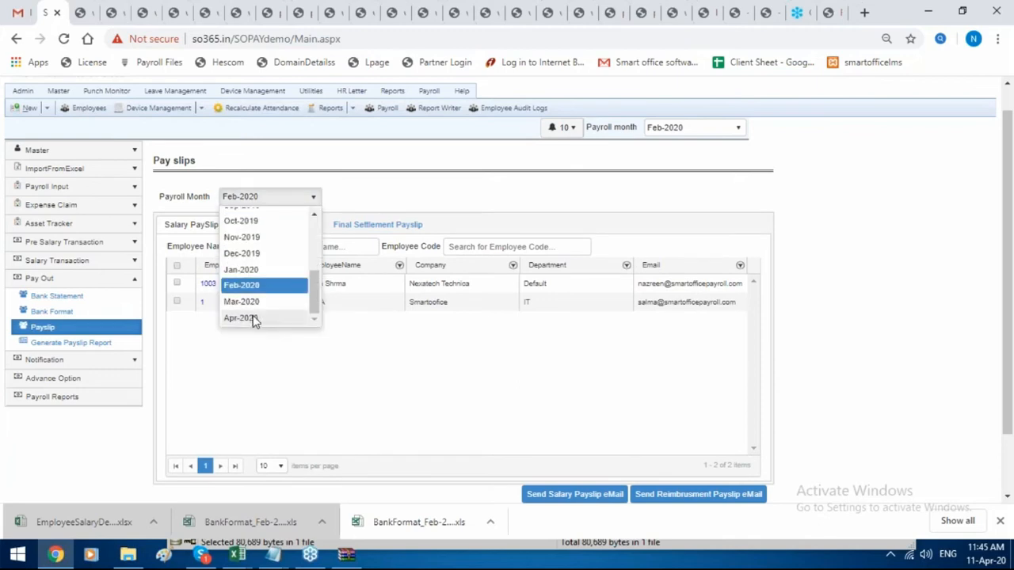
left_click(251, 318)
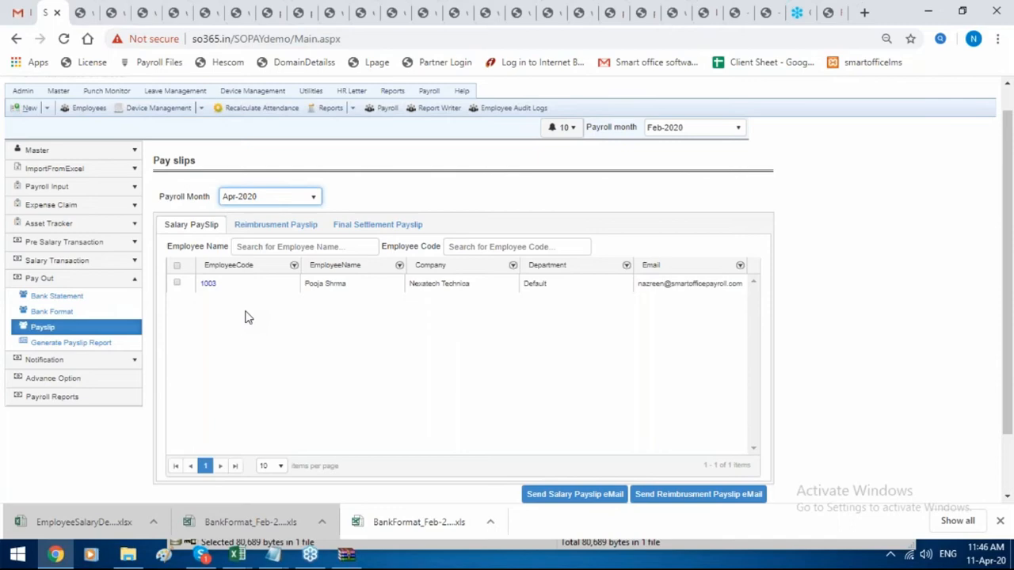
left_click(210, 285)
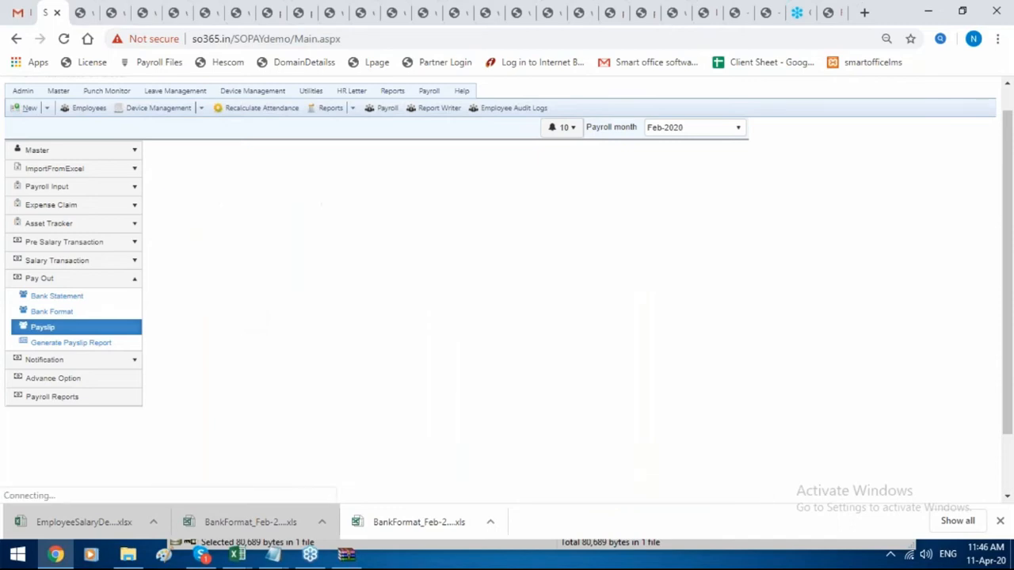
left_click(79, 344)
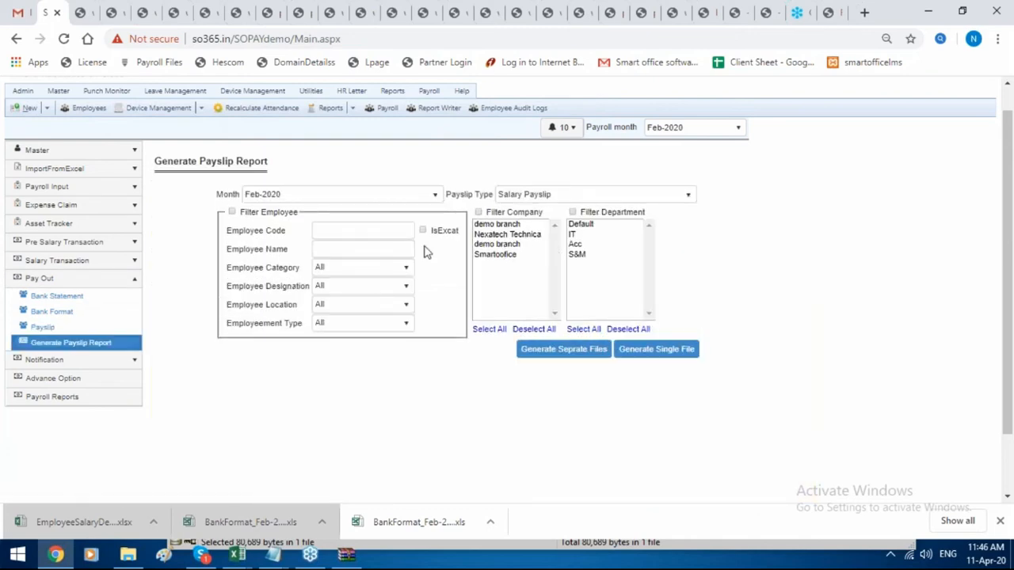
Open the Full and Final Settlement Payout Statement in Advance Options and select month Apr-2020.
left_click(136, 382)
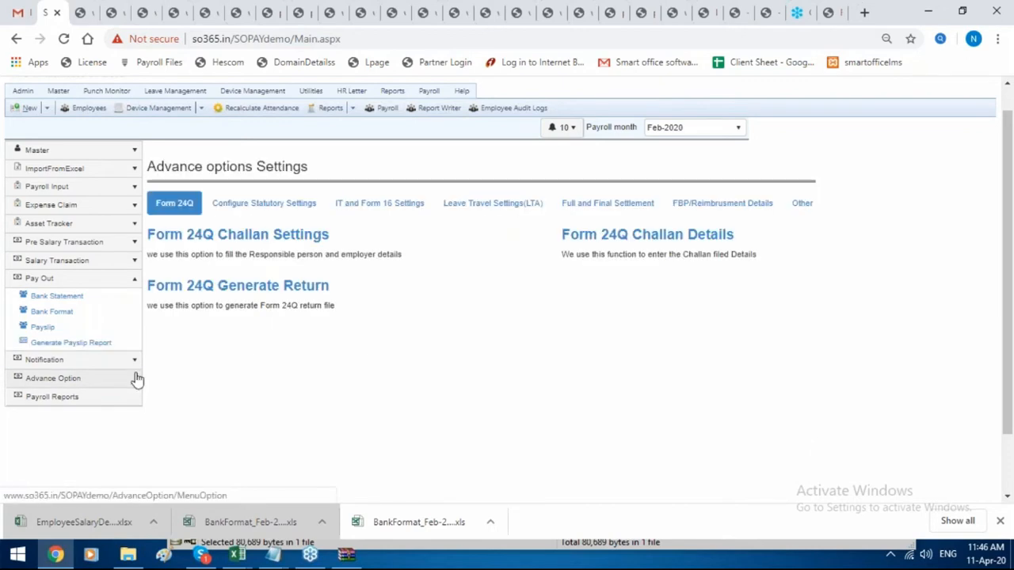
left_click(564, 208)
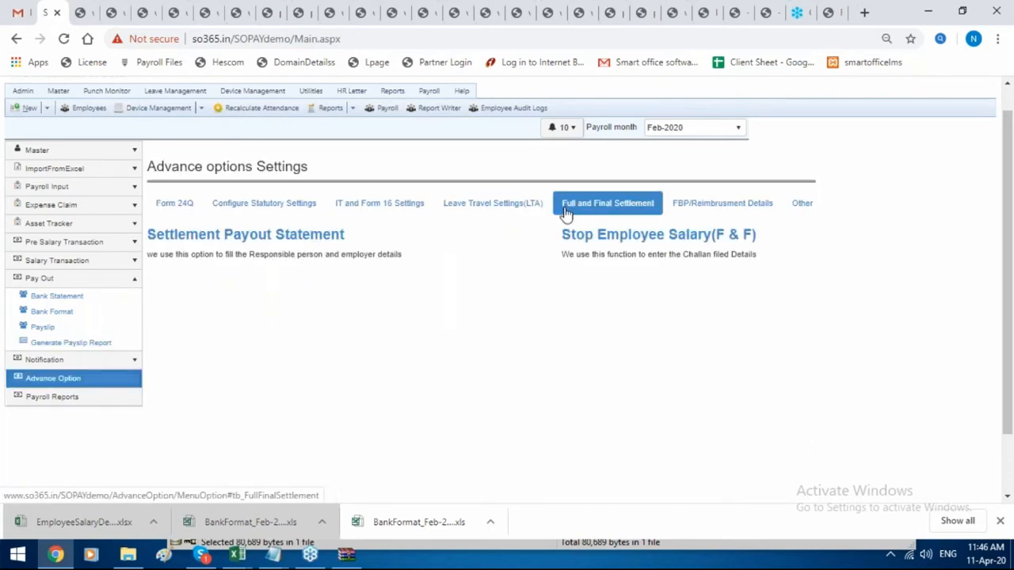
left_click(299, 246)
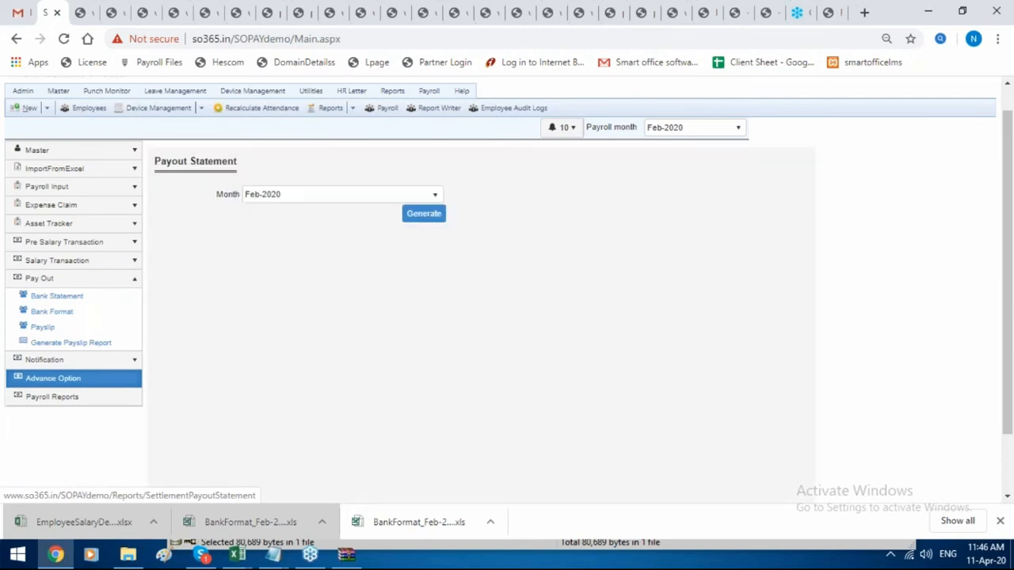
left_click(377, 204)
scroll(341, 294, "down", 1)
left_click(315, 317)
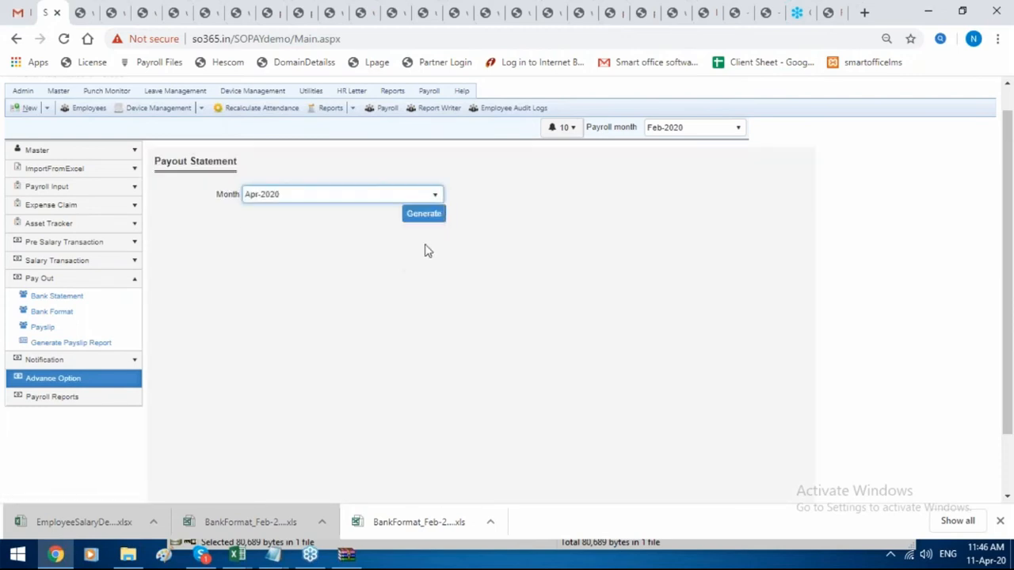
Generate the Apr-2020 payout statement and open the downloaded CSV.
left_click(431, 216)
scroll(301, 341, "down", 1)
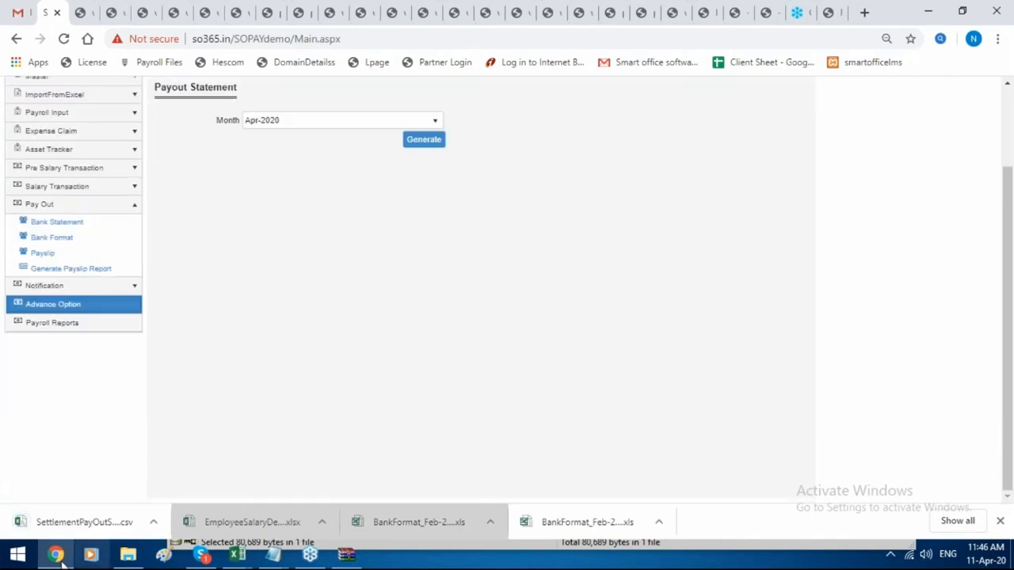
left_click(94, 516)
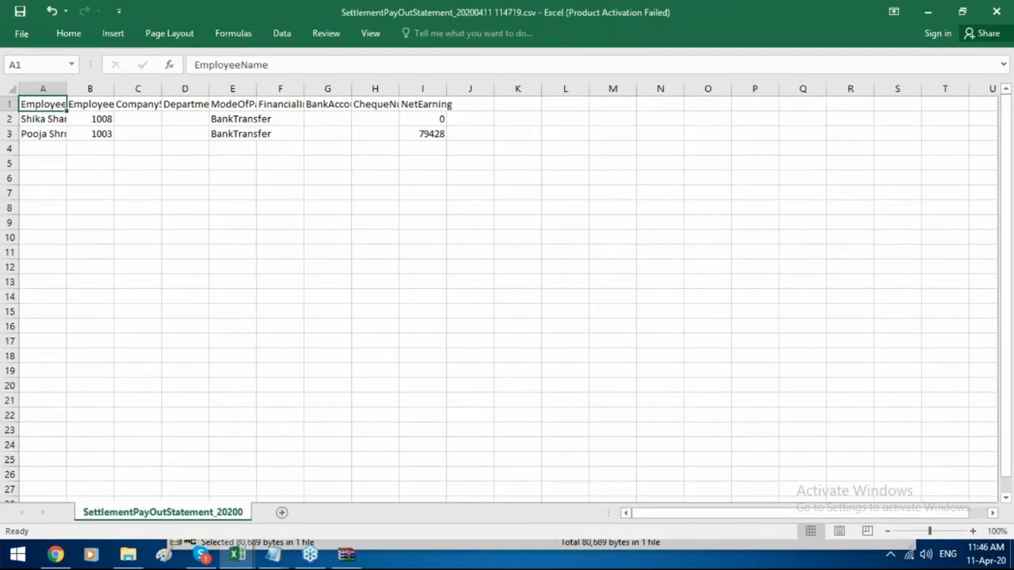
Read the CSV headers A1–J1, including ChequeNumber and NetEarning, then return to the browser.
key("Right")
key("Right")
key("Right")
key("Right")
key("Right")
key("Right")
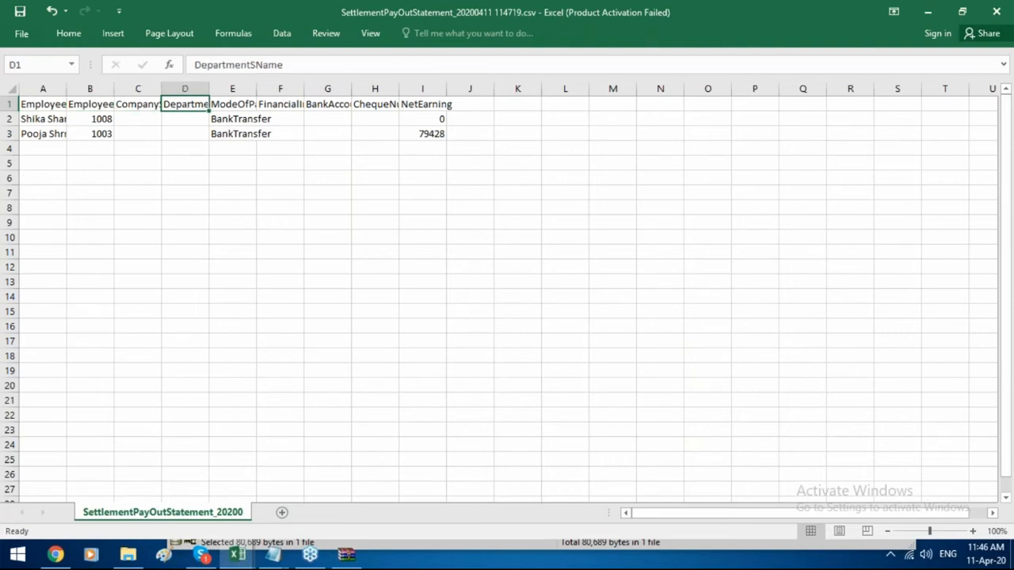
key("Right")
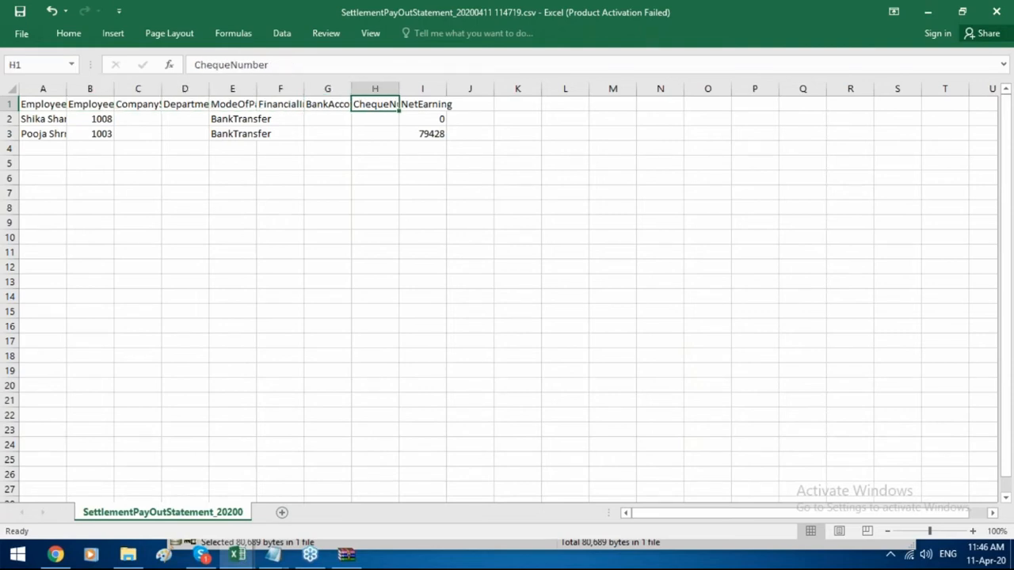
key("Right")
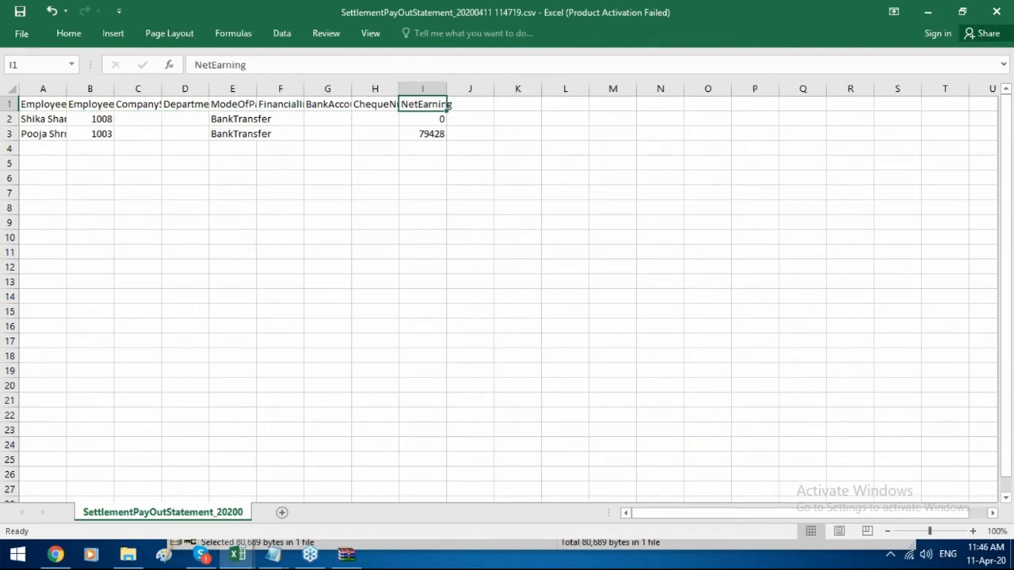
key("Right")
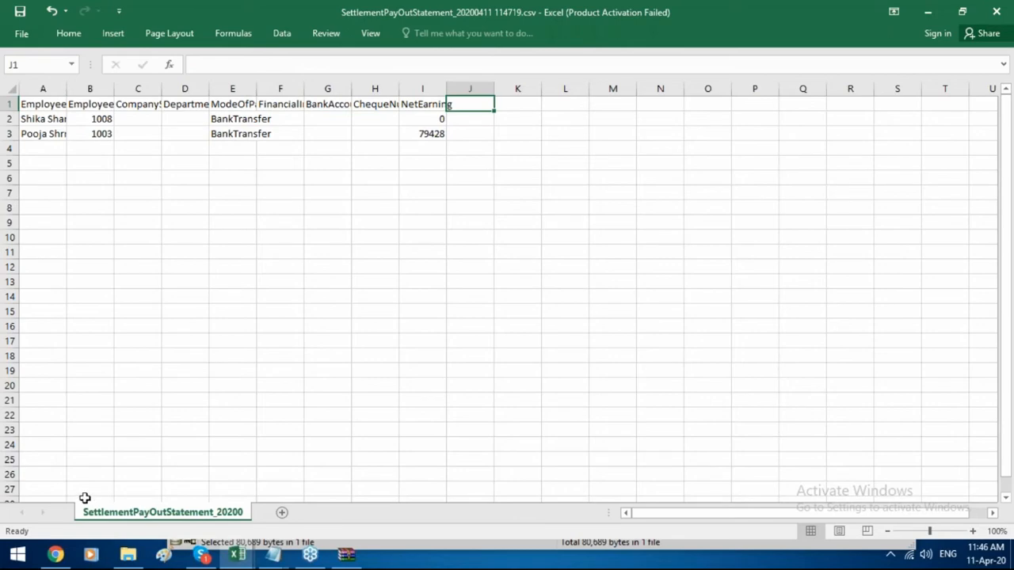
left_click(54, 556)
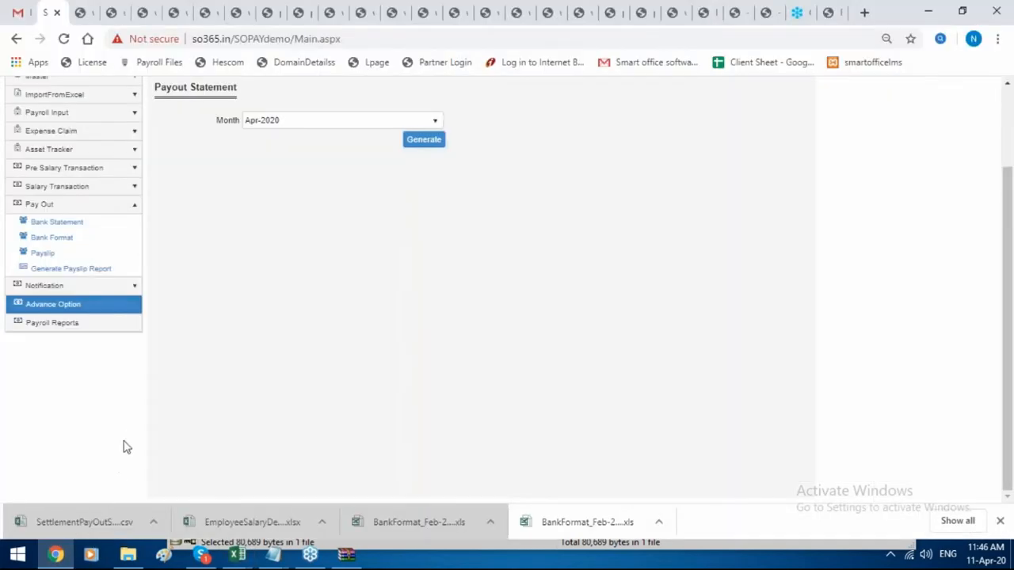
In the self-service tab, close the expense claim update dialog.
scroll(129, 425, "up", 3)
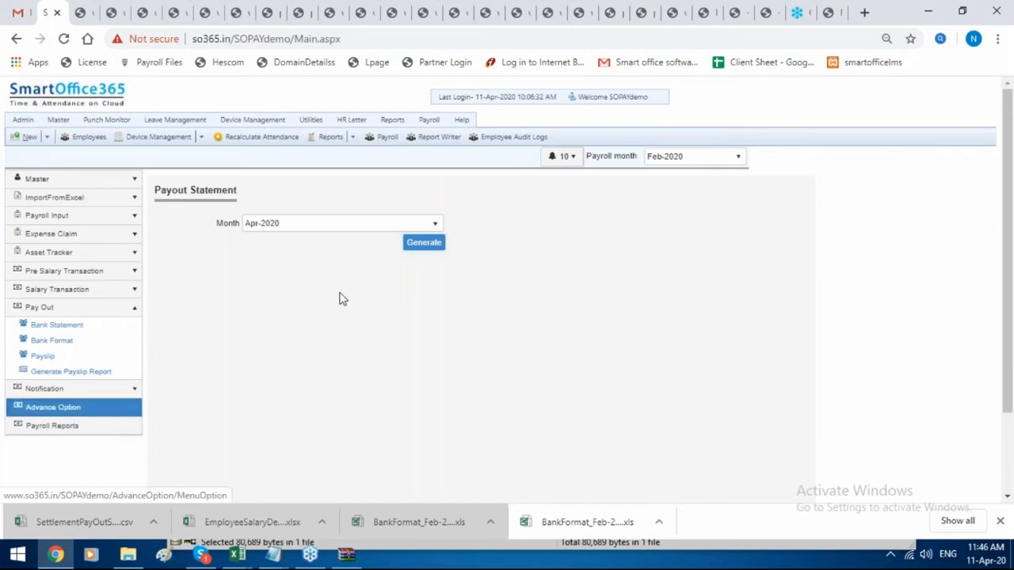
left_click(767, 12)
scroll(519, 273, "up", 1)
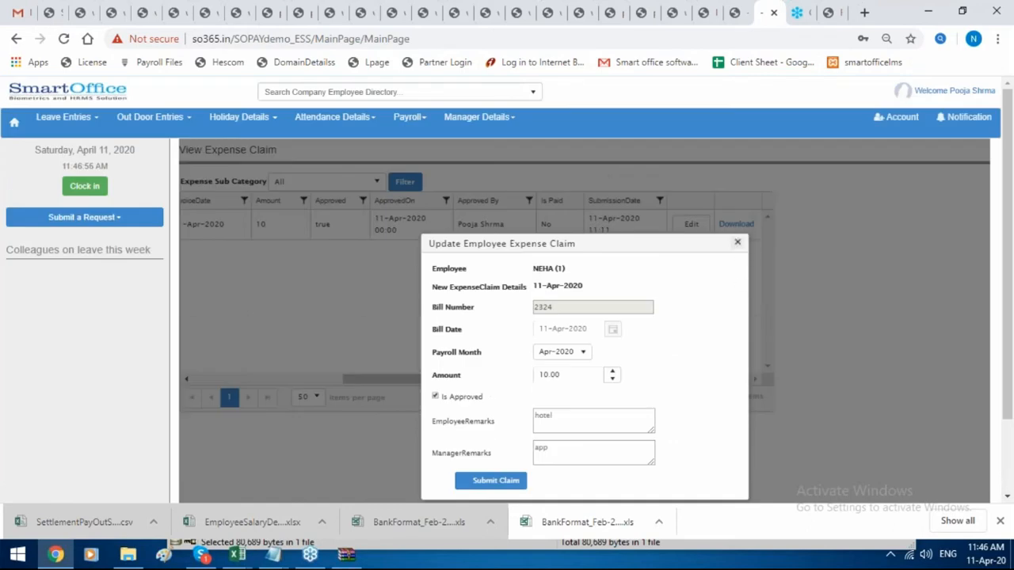
left_click(737, 242)
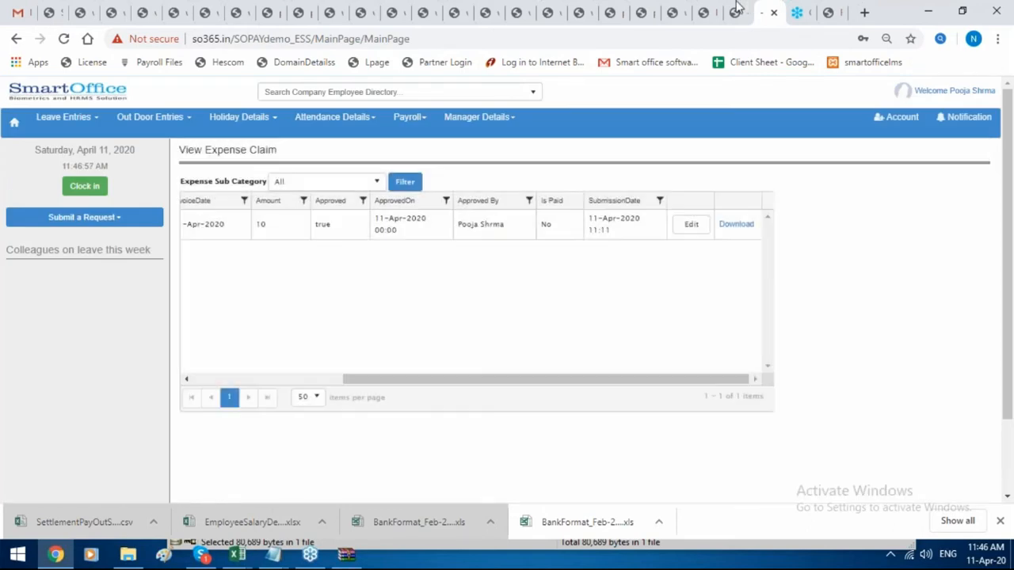
left_click(737, 11)
Sign out of the portal and log back in with another employee's user name and password.
left_click(901, 119)
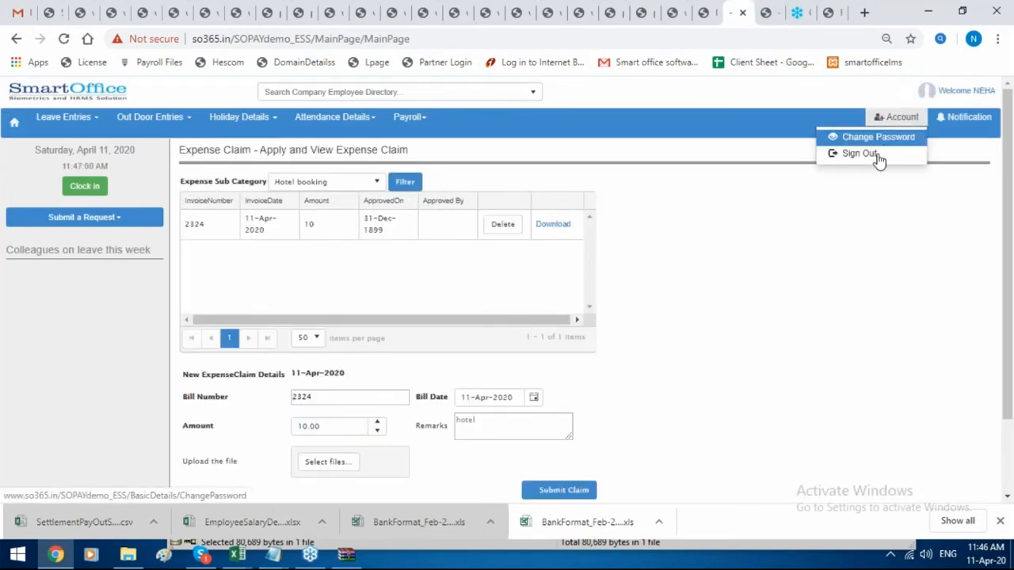
left_click(873, 159)
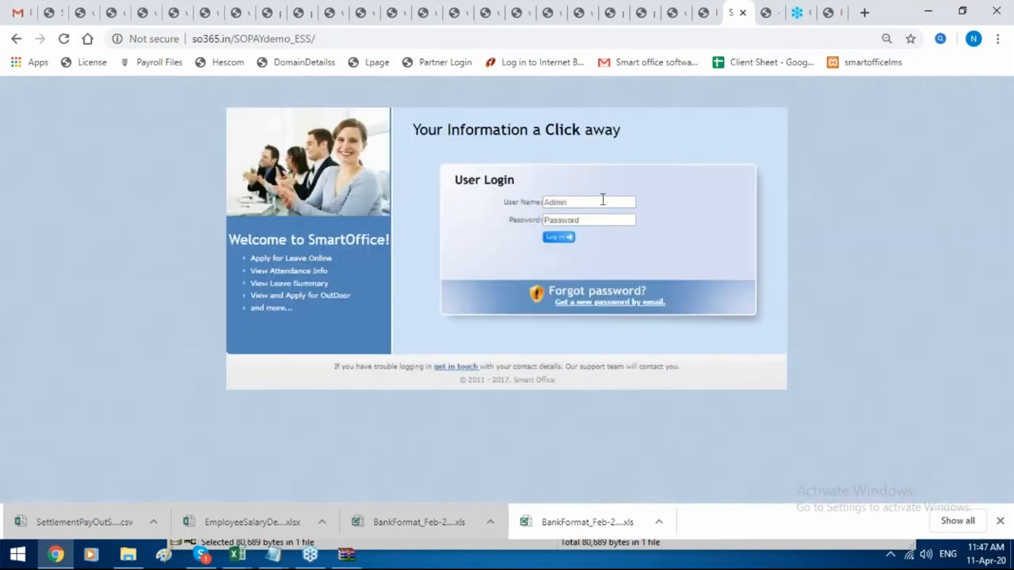
left_click(602, 200)
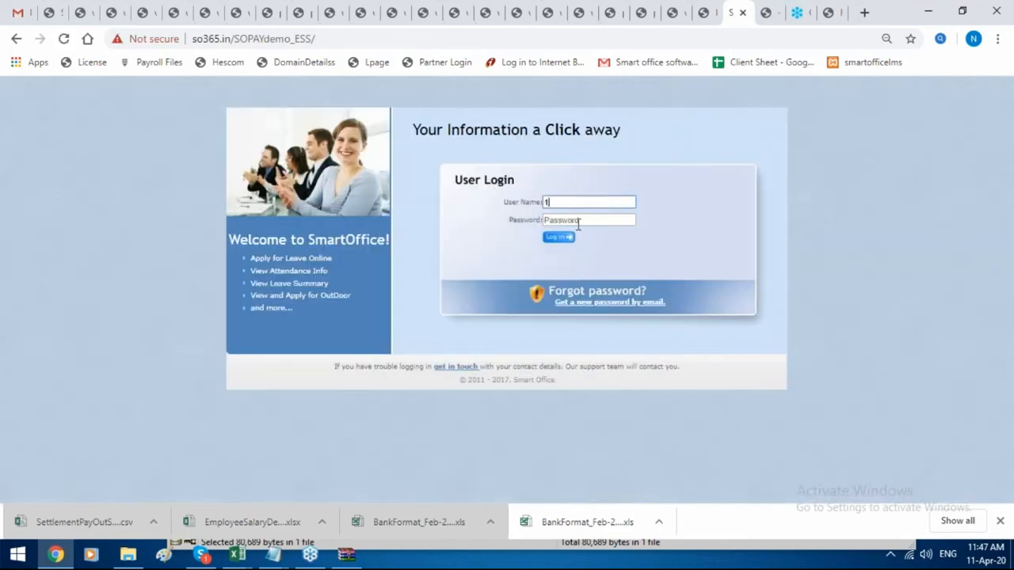
left_click(578, 222)
type("1")
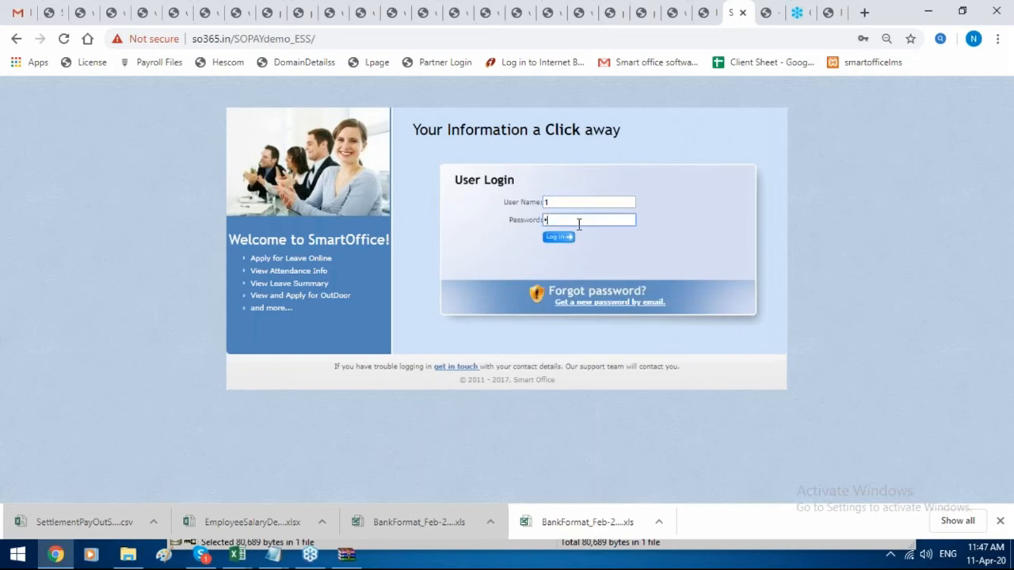
left_click(560, 236)
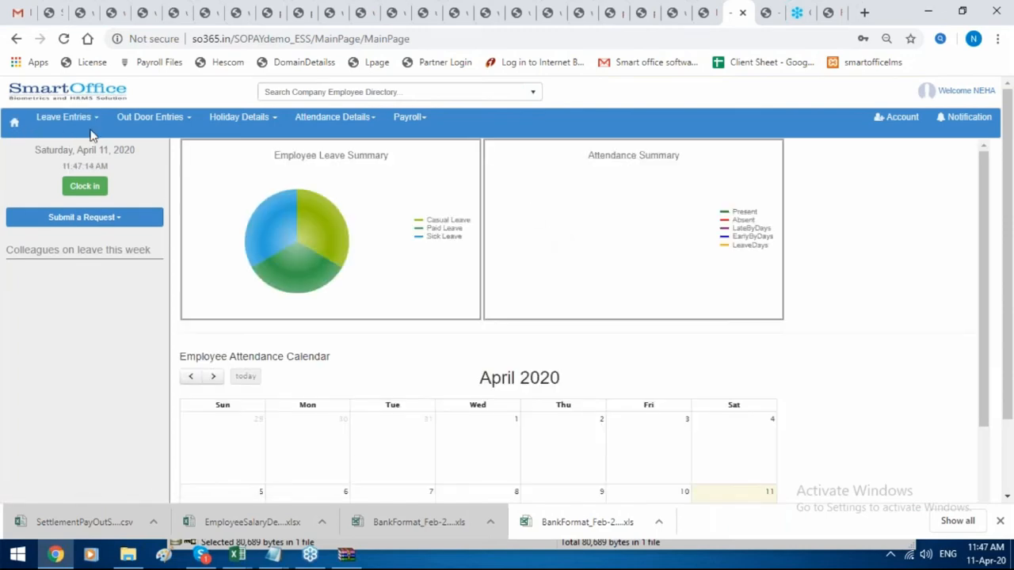
Generate the Feb-2020 salary payslip from Payroll > Salary Payslip.
left_click(409, 117)
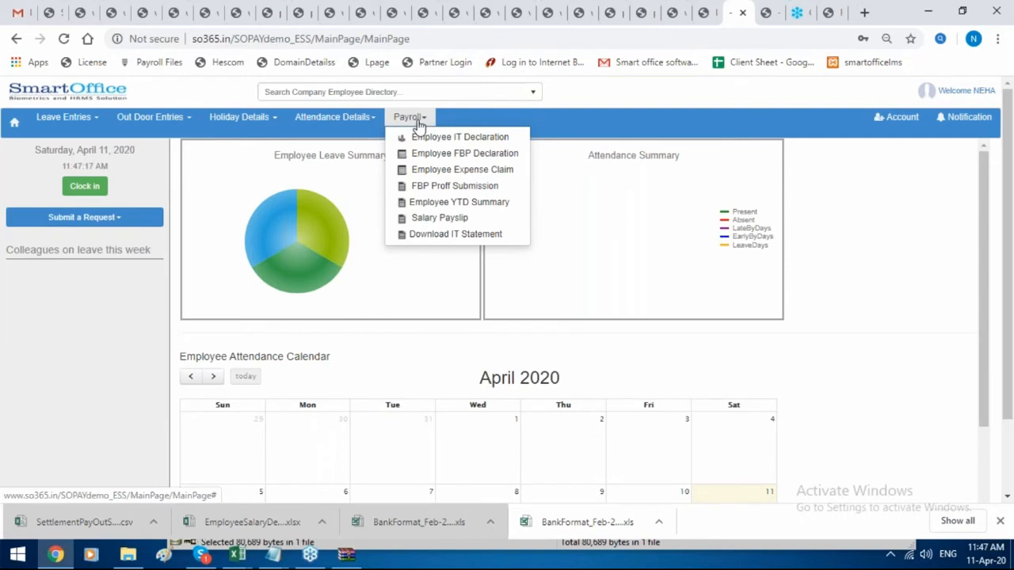
left_click(396, 218)
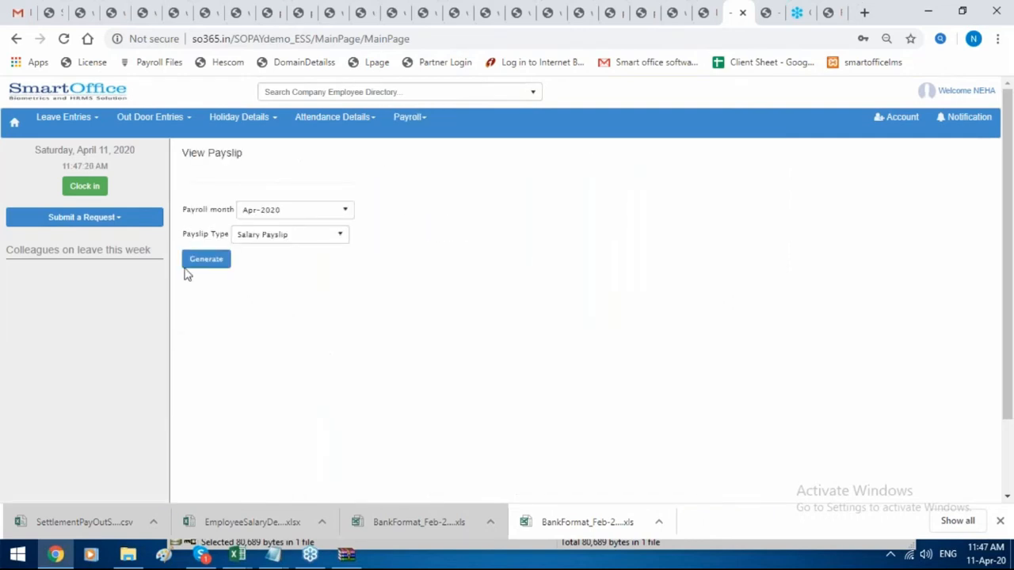
left_click(323, 210)
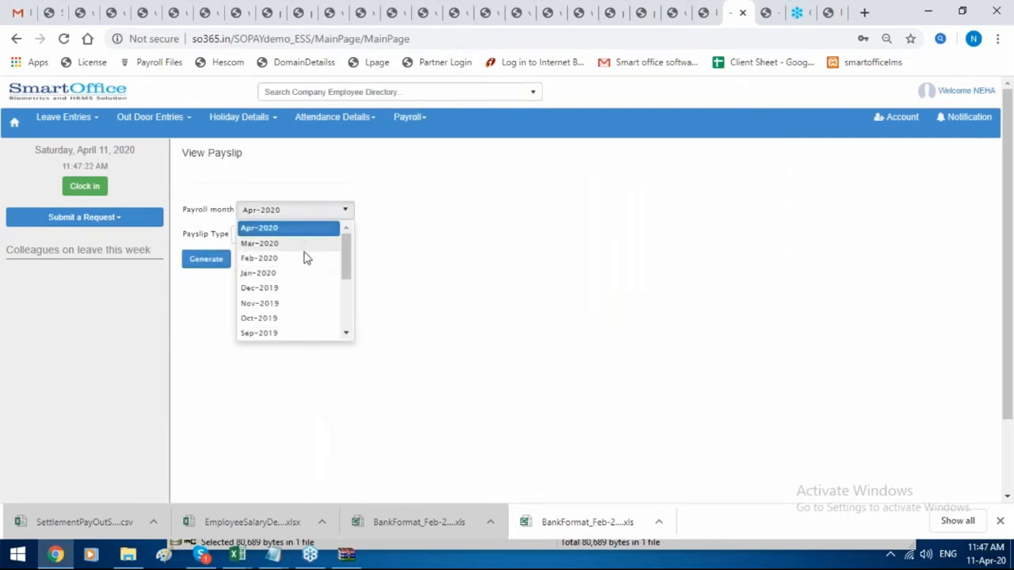
left_click(306, 256)
left_click(209, 266)
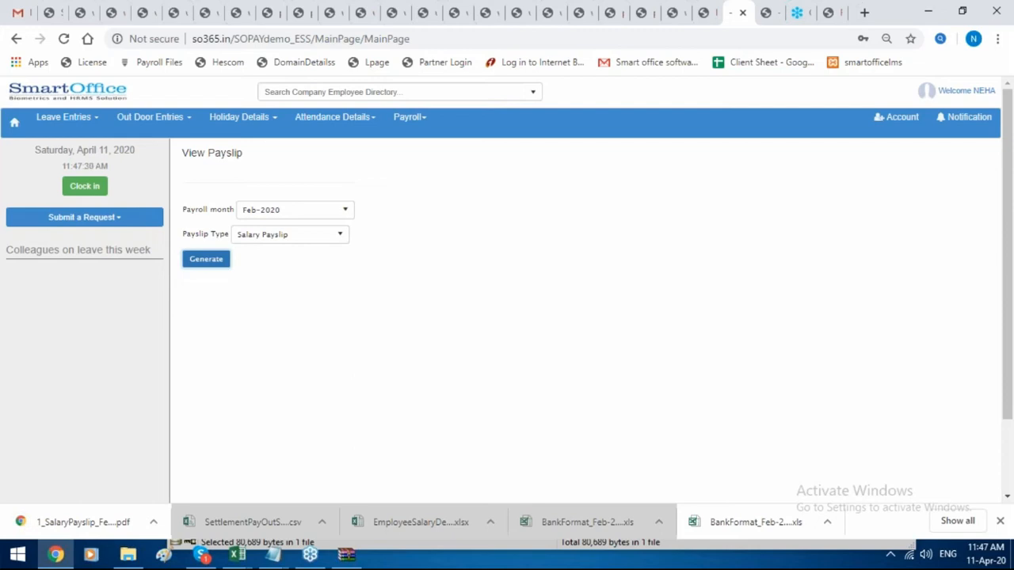
View the downloaded payslip PDF with net pay 60143.00, then return to the portal.
left_click(95, 521)
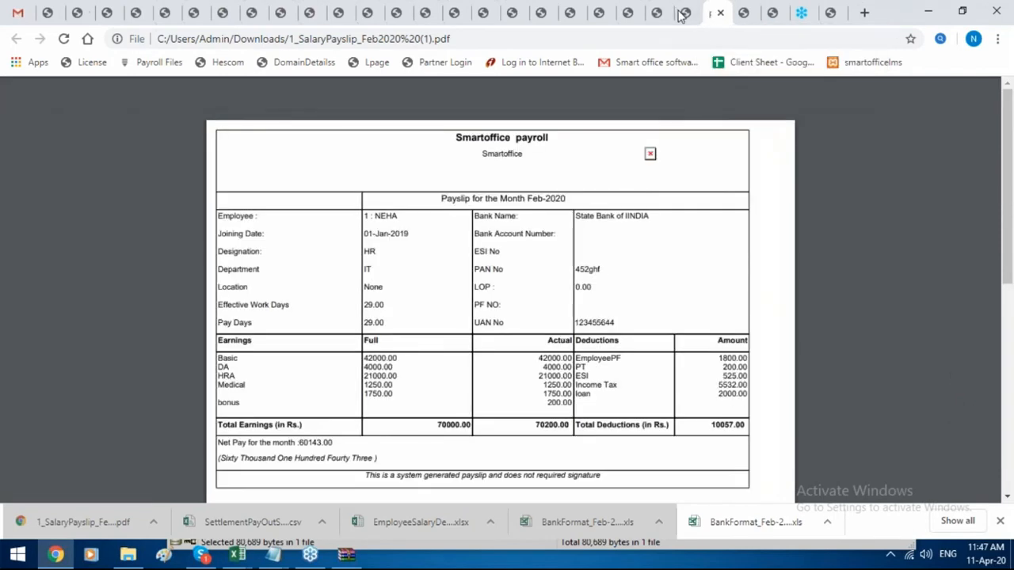
left_click(683, 13)
left_click(409, 117)
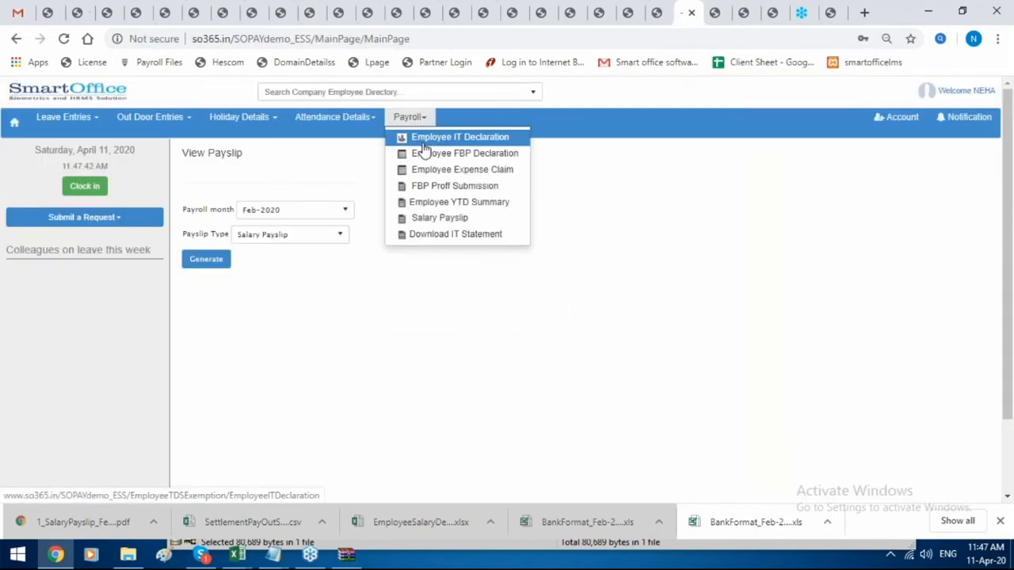
Open Employee IT Declaration for financial year Apr-2019.
left_click(424, 143)
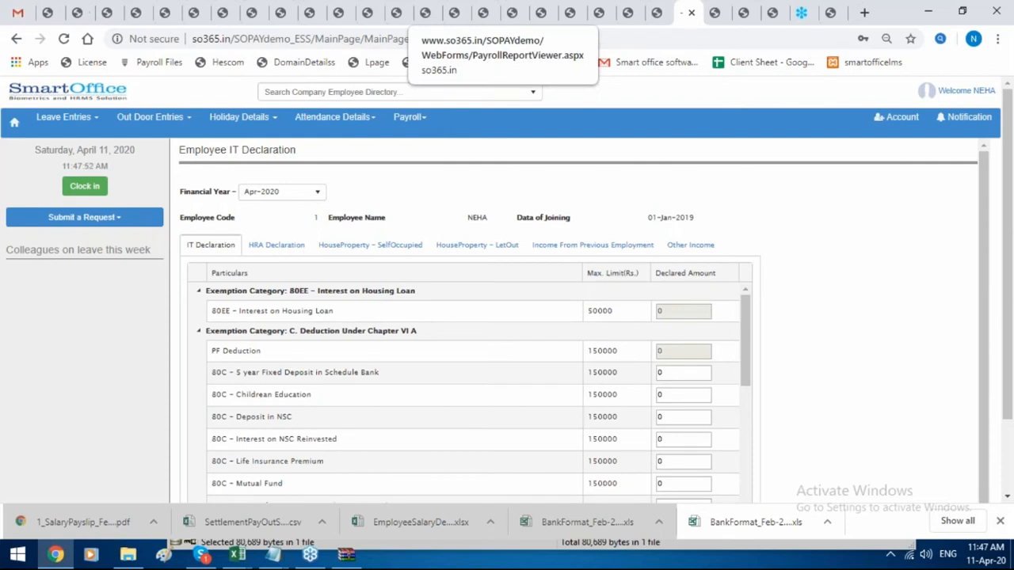
left_click(272, 198)
left_click(278, 225)
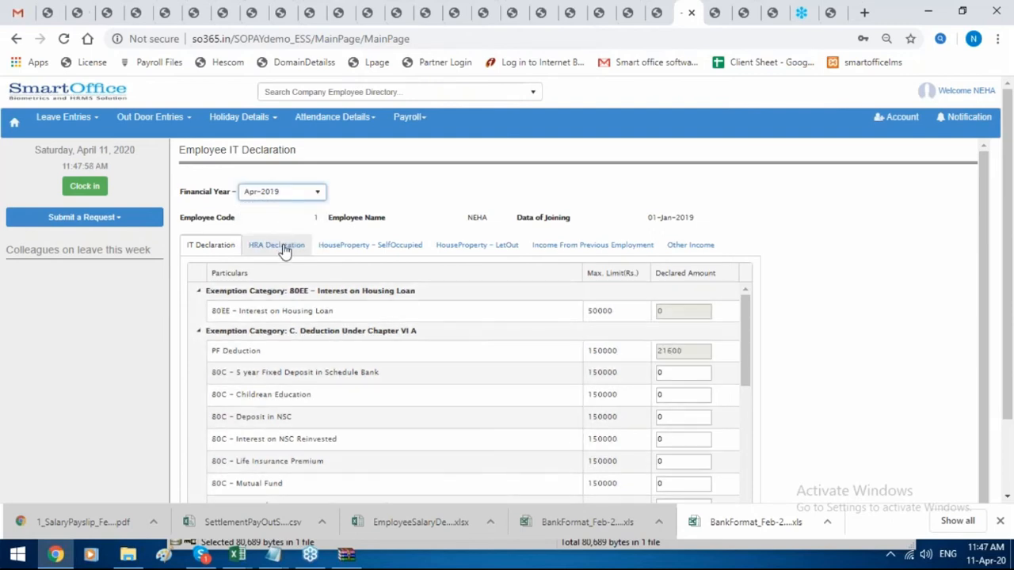
Browse the HRA, House Property, Previous Employment and Other Income sections.
left_click(284, 249)
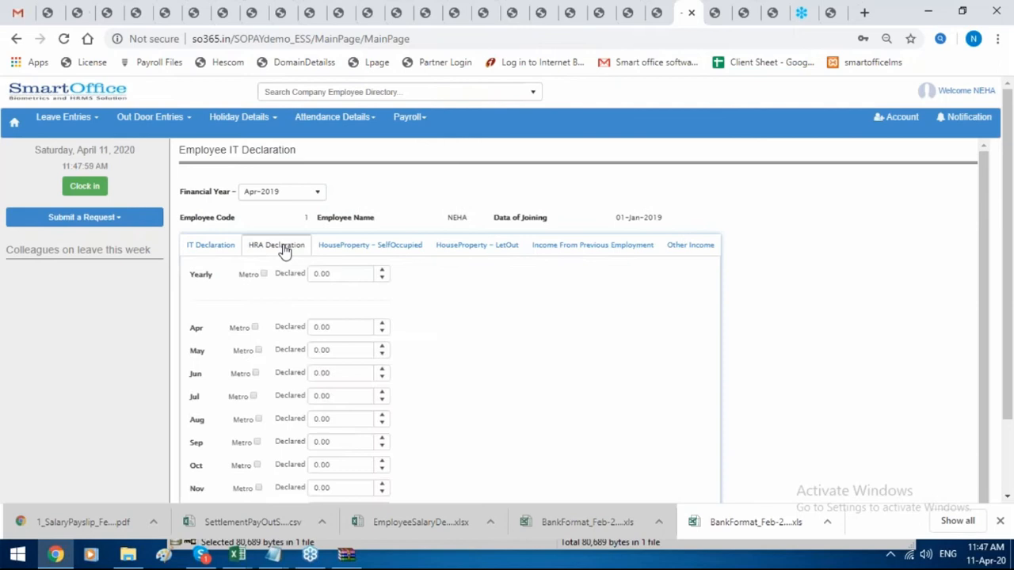
left_click(360, 249)
left_click(454, 250)
left_click(645, 245)
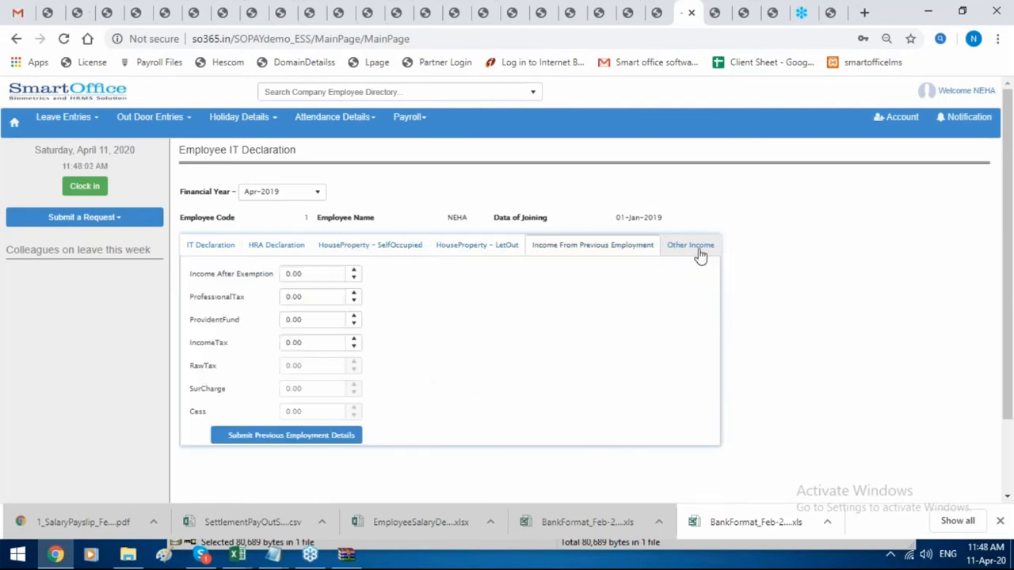
left_click(697, 247)
left_click(237, 254)
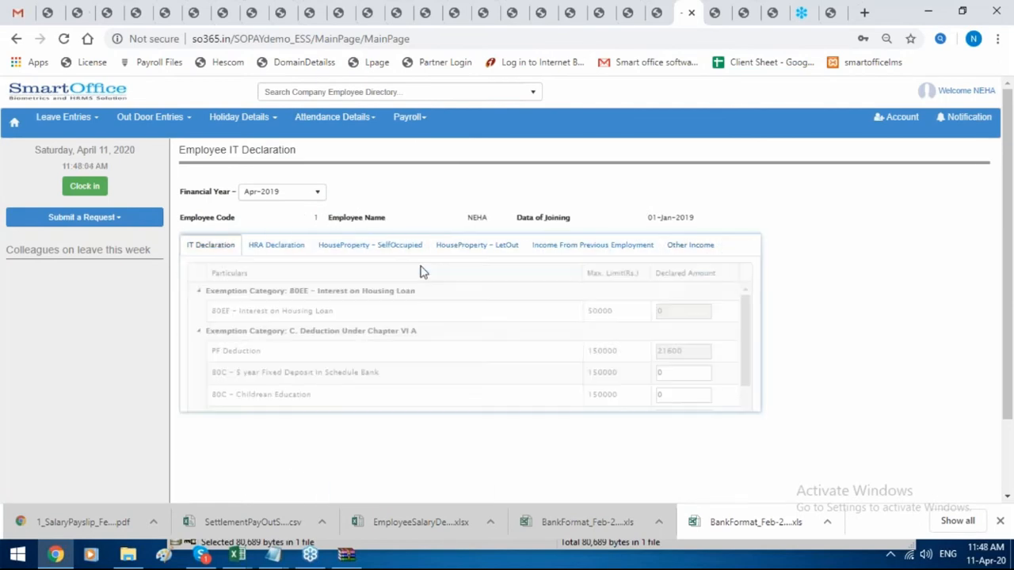
scroll(421, 272, "down", 1)
scroll(700, 369, "up", 1)
Enter 4000 for the 80C 5-year fixed deposit and save the IT declaration.
left_click(697, 372)
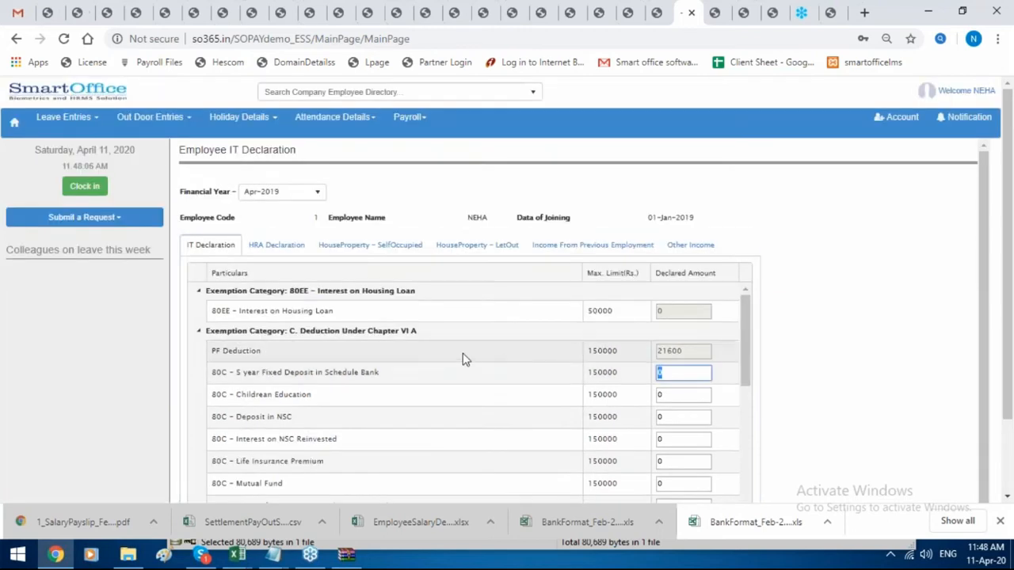
key("BackSpace")
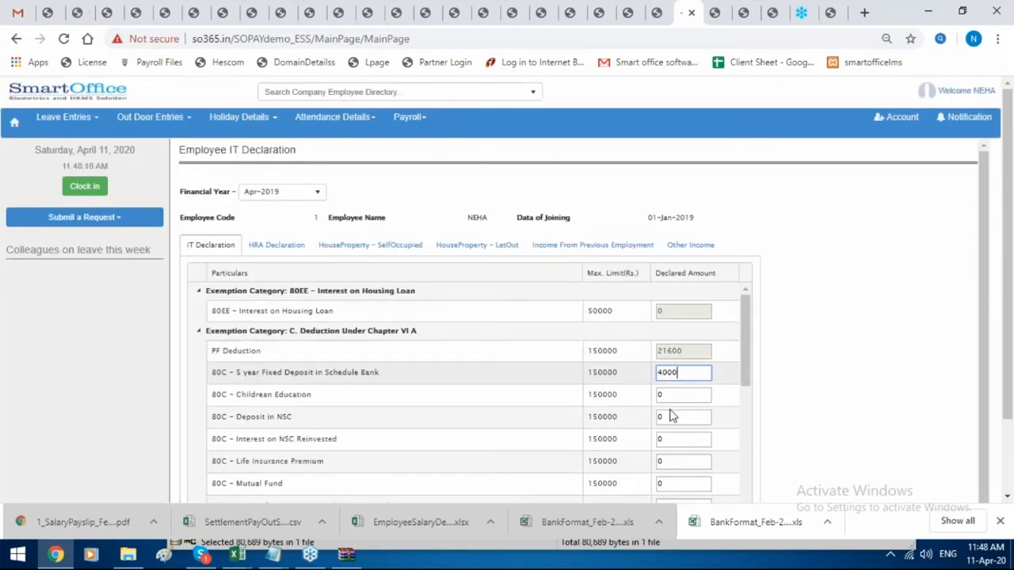
scroll(671, 414, "down", 10)
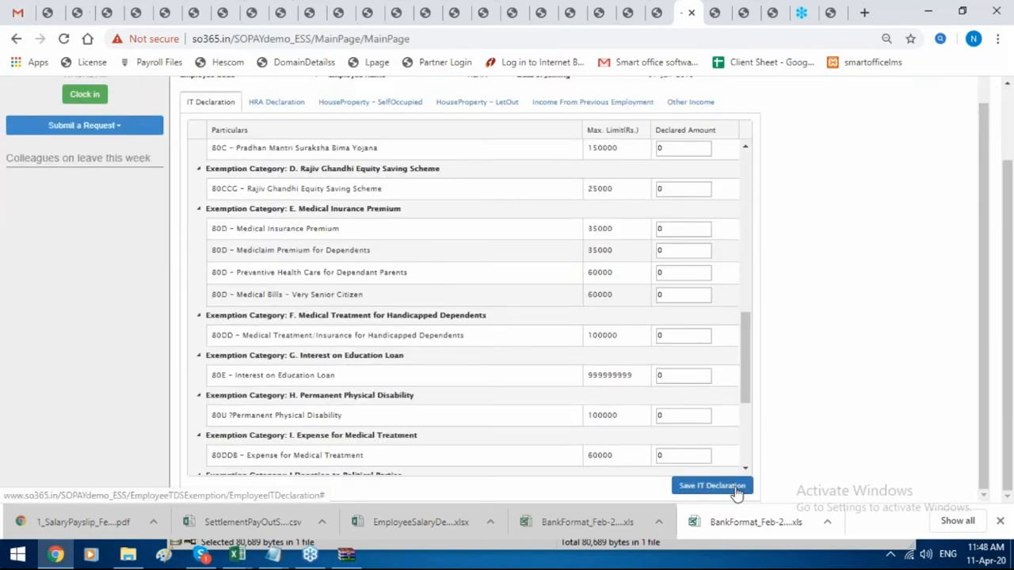
left_click(765, 485)
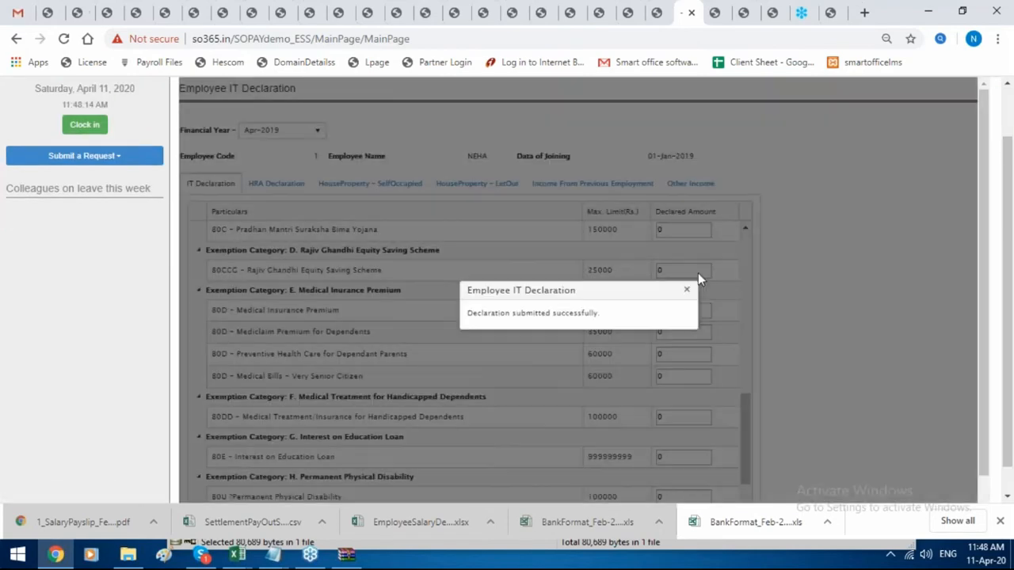
left_click(686, 290)
scroll(654, 277, "up", 10)
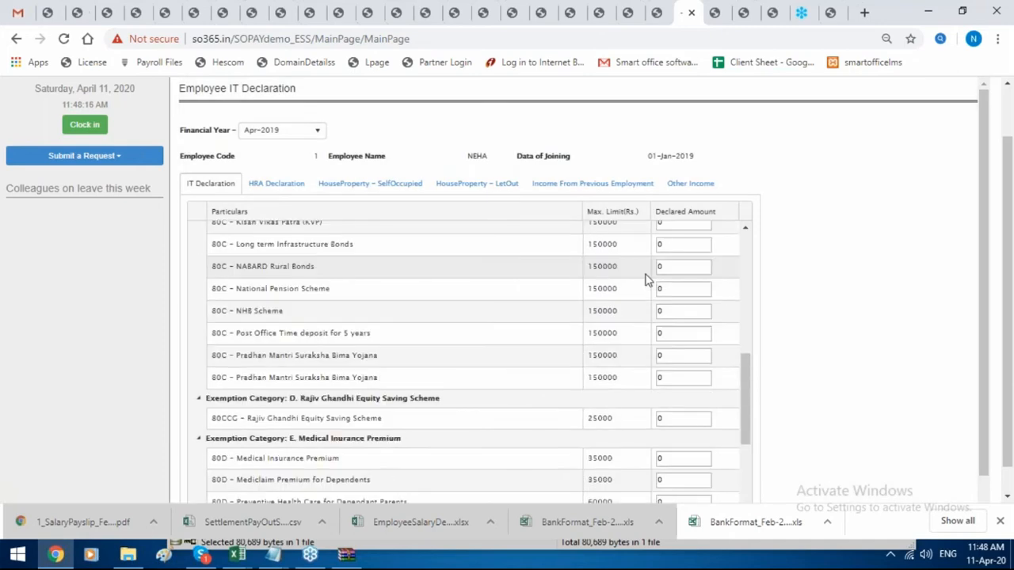
scroll(617, 258, "up", 2)
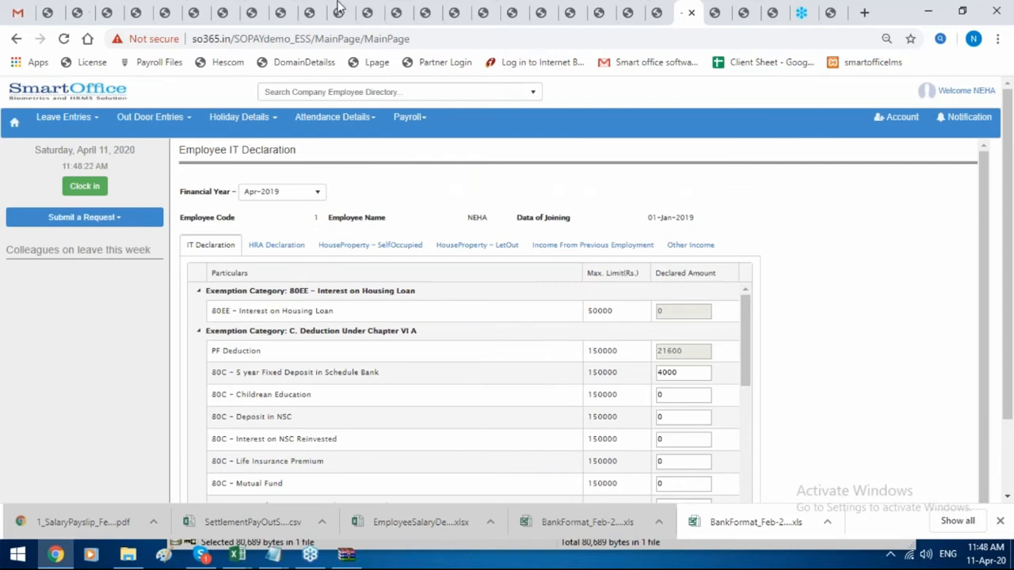
left_click(57, 13)
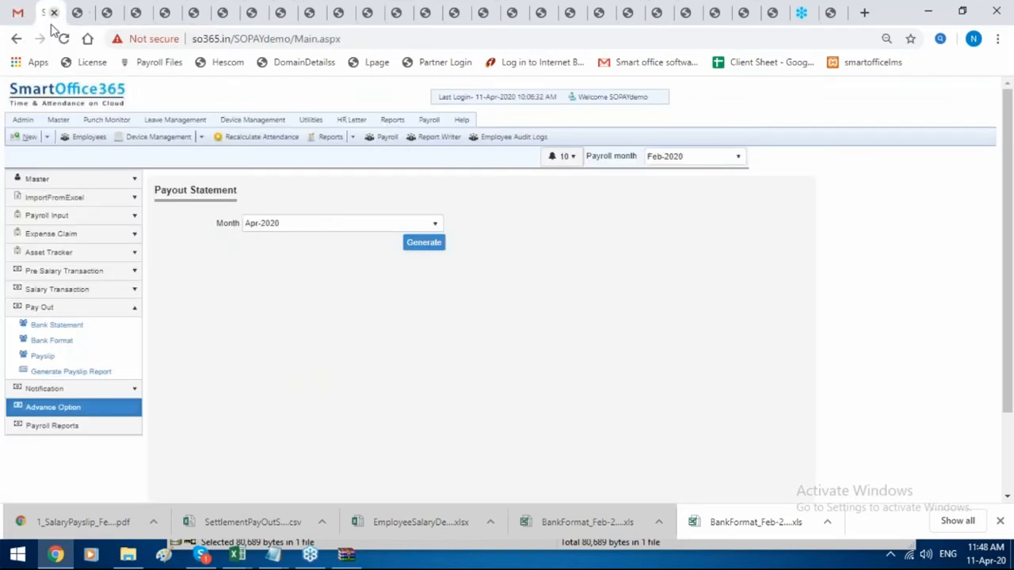
Open the first employee's IT declaration in Pre Salary Transaction for financial year Apr-2019.
left_click(70, 273)
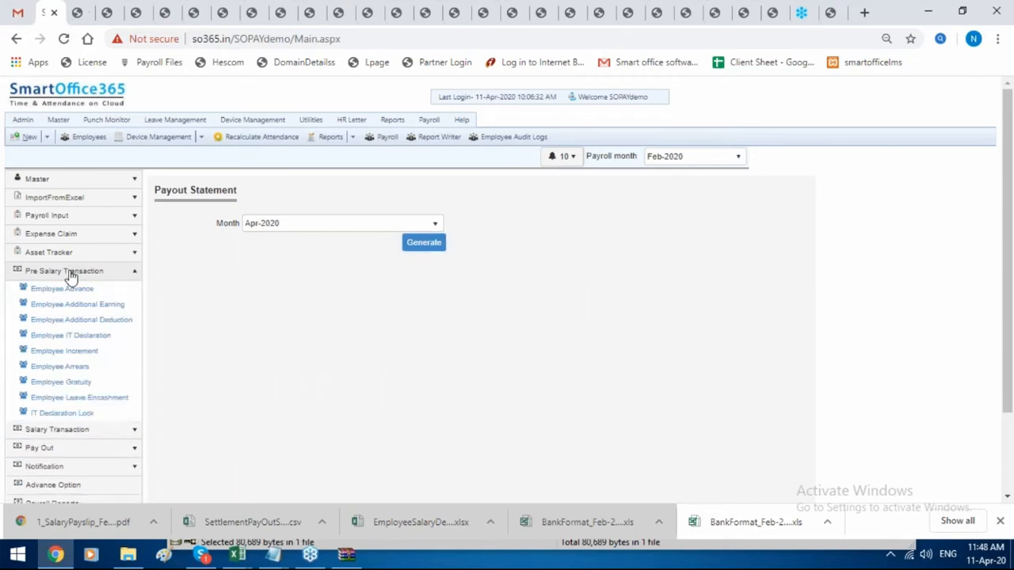
left_click(76, 337)
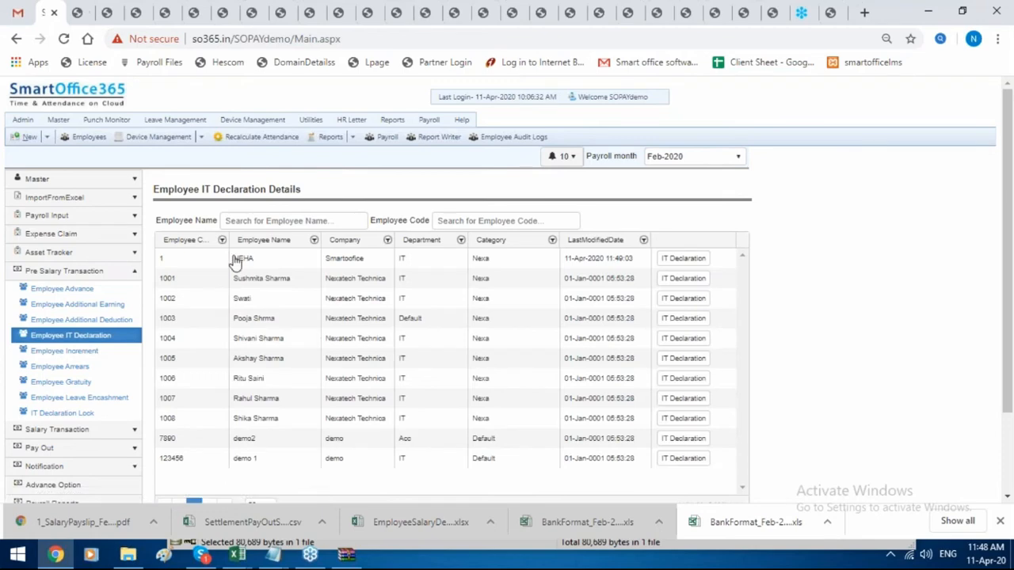
left_click(681, 261)
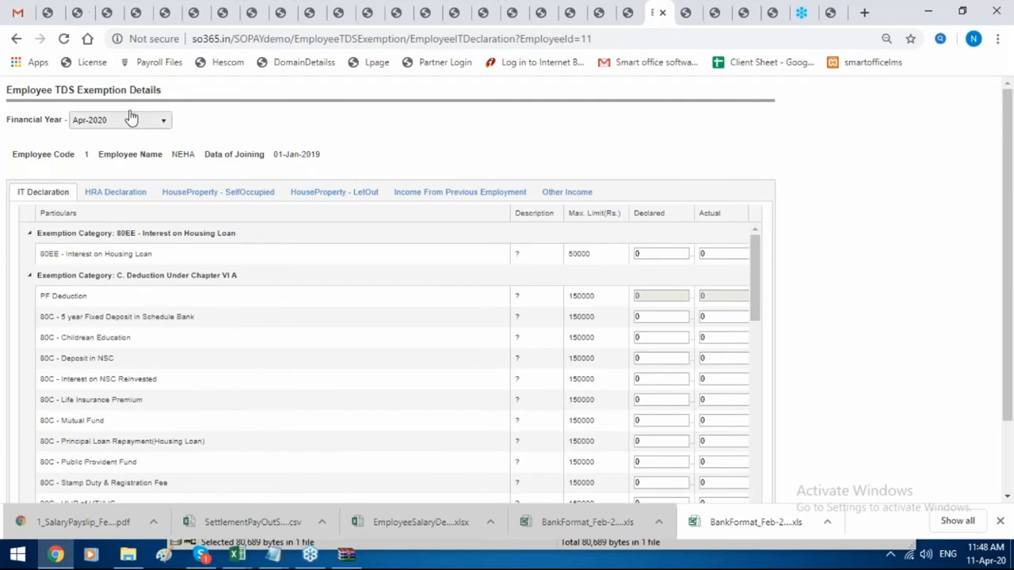
left_click(131, 121)
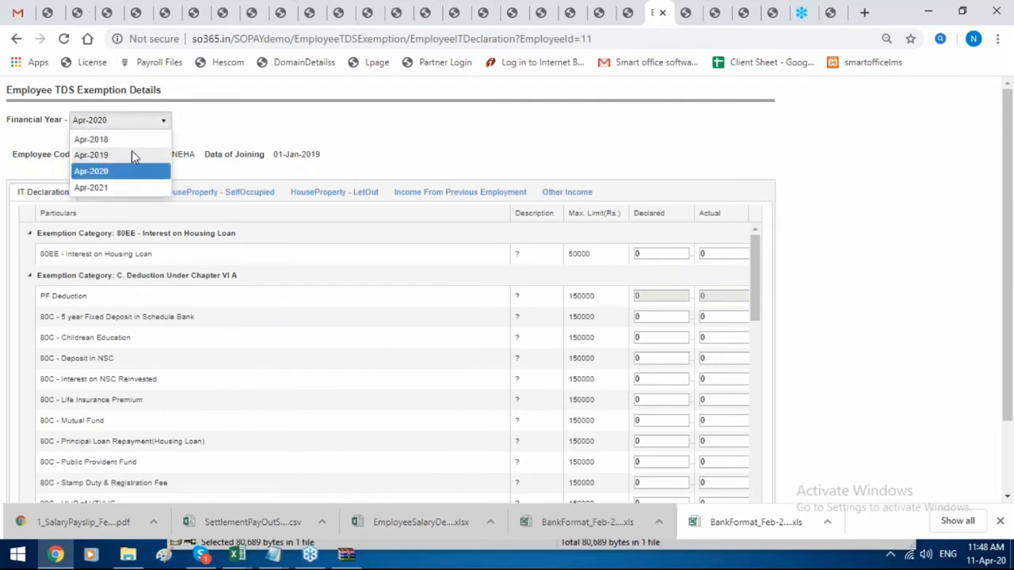
left_click(131, 156)
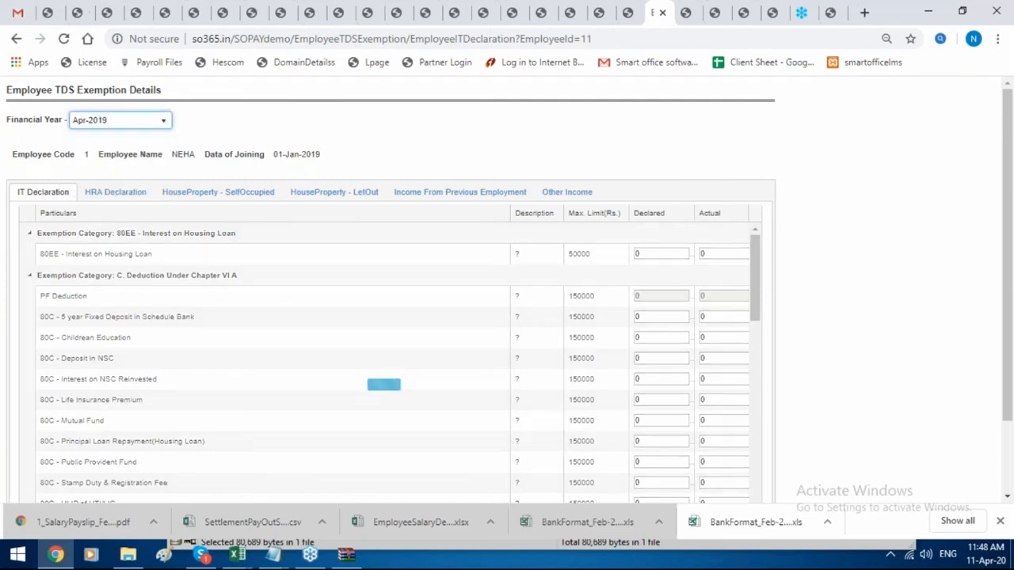
Confirm the declared and actual fixed deposit amounts are both 4000, then return to the list.
left_click(658, 316)
left_click(728, 316)
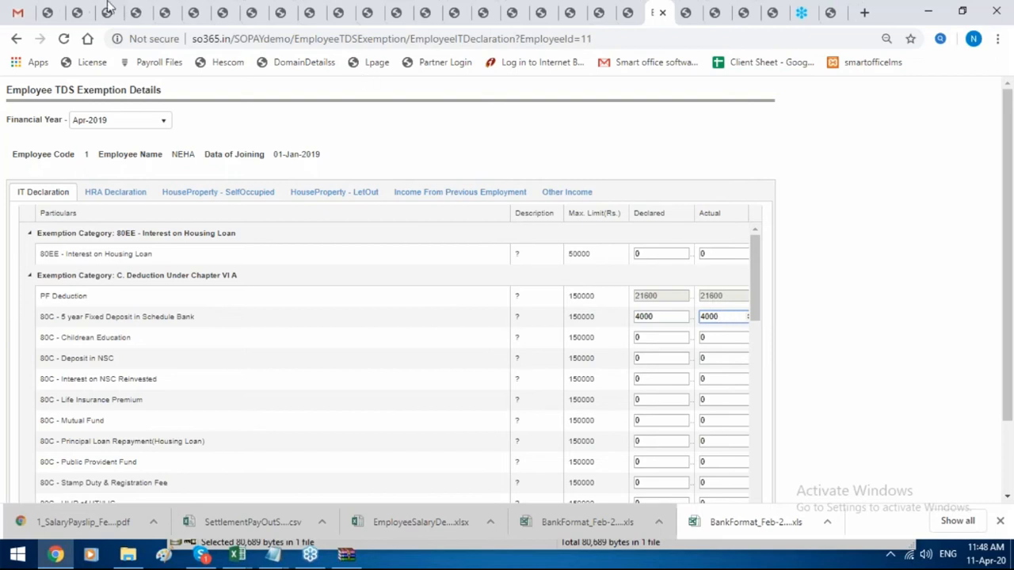
left_click(57, 11)
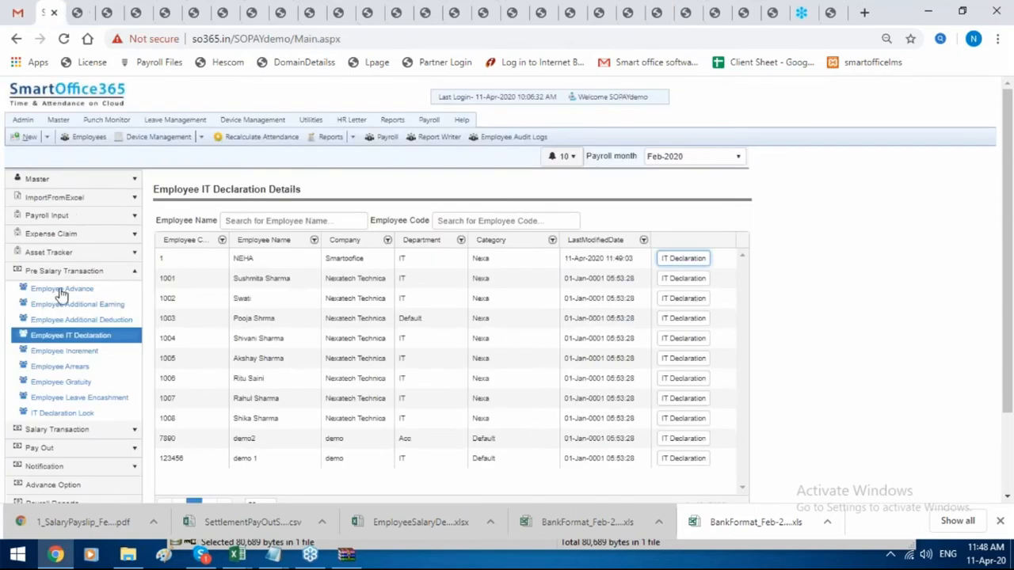
On Lock IT Declaration, lock the last employee's IT declaration.
left_click(61, 412)
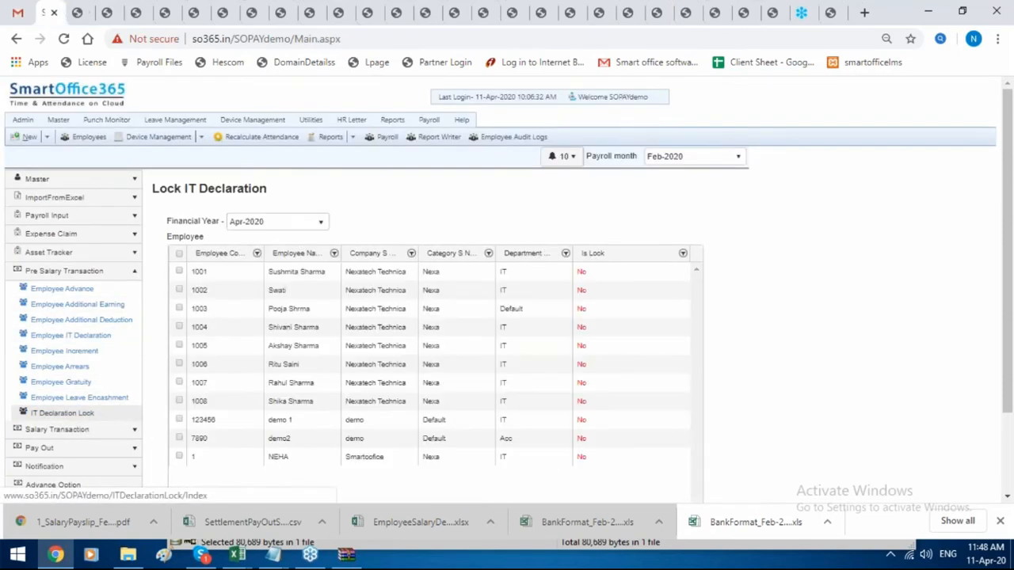
left_click(179, 457)
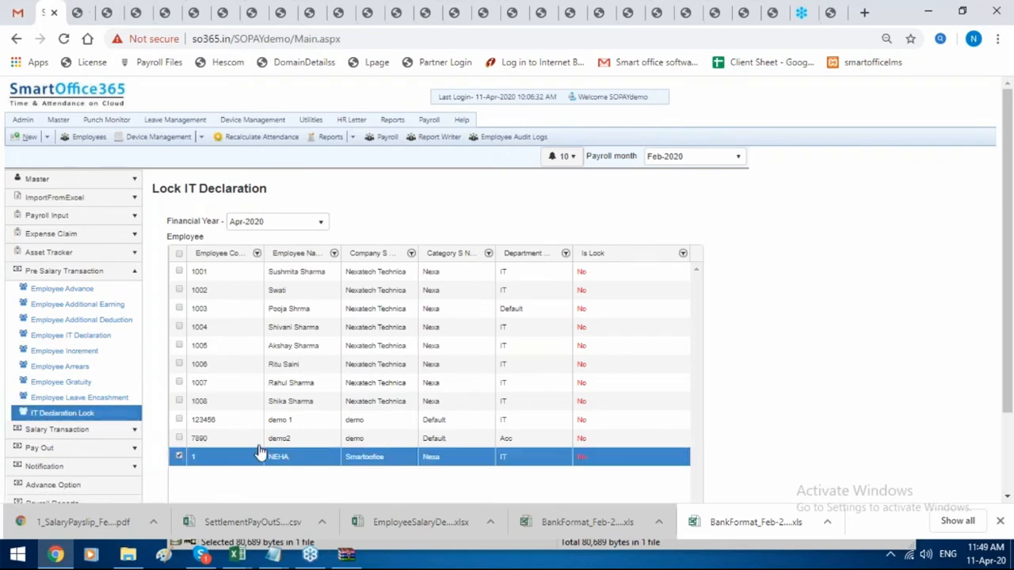
scroll(626, 314, "down", 2)
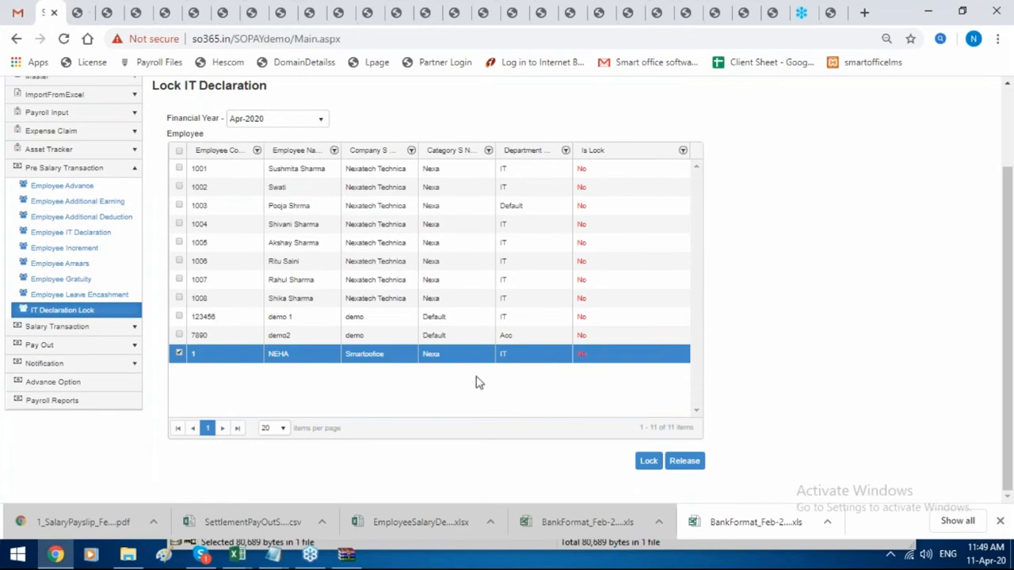
left_click(649, 461)
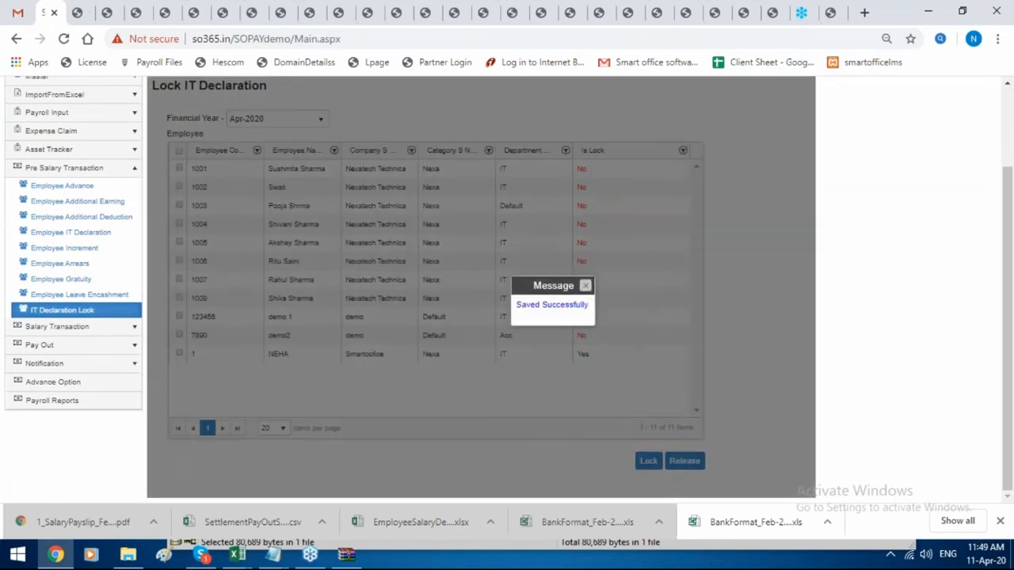
left_click(586, 285)
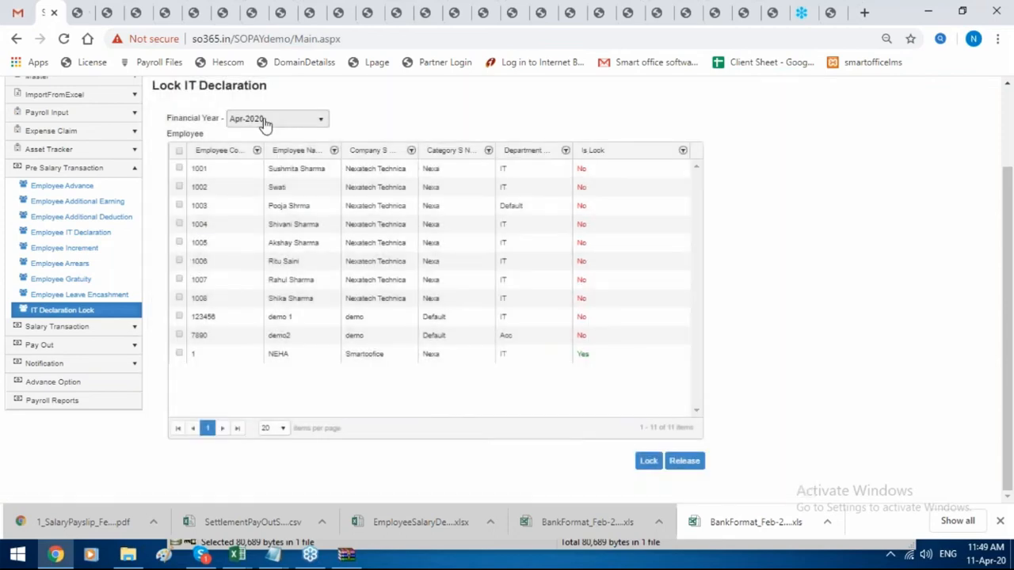
For financial year Apr-2020, release the Smartoffice company employee's IT declaration lock.
left_click(265, 123)
left_click(265, 153)
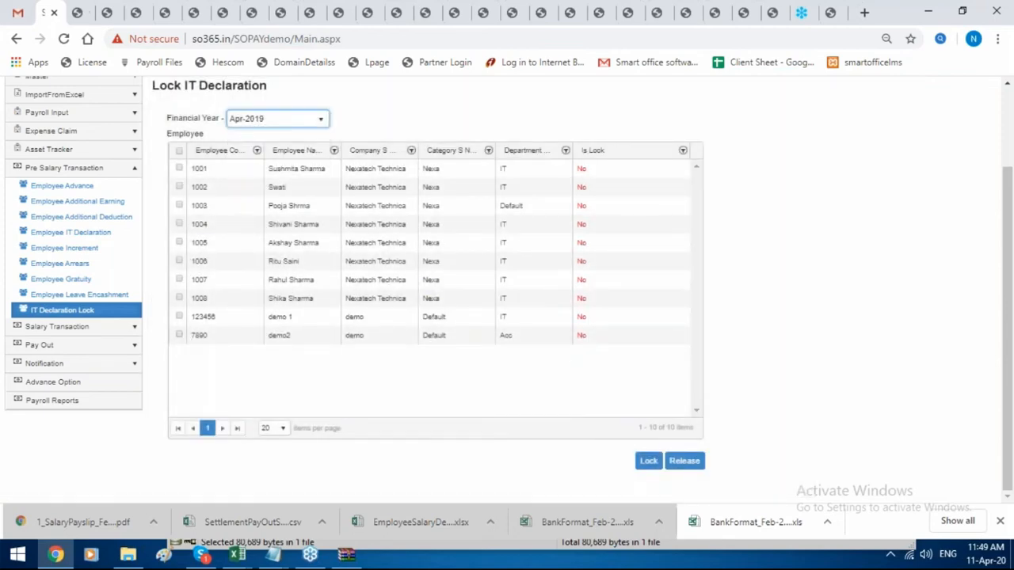
left_click(319, 117)
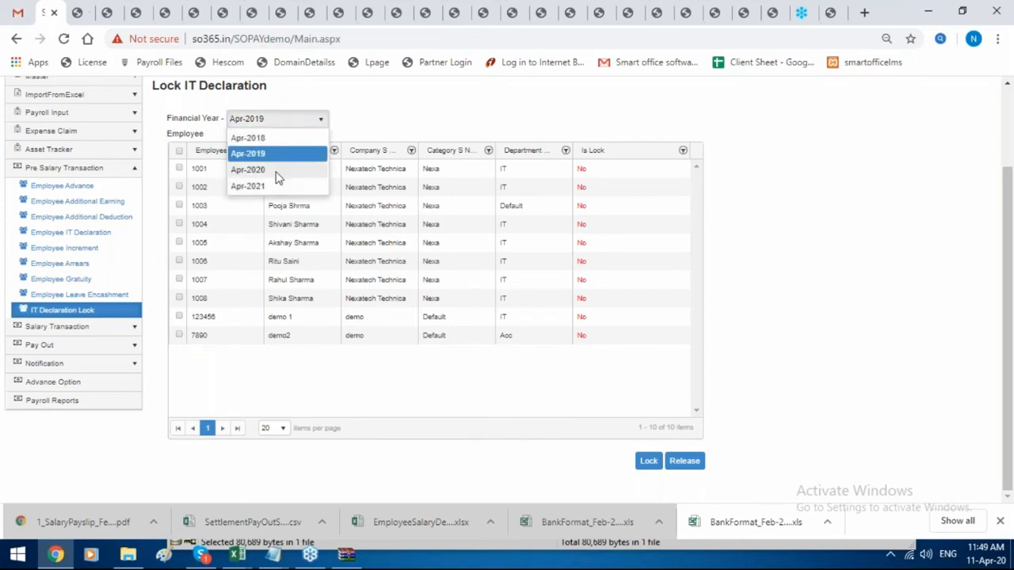
left_click(274, 170)
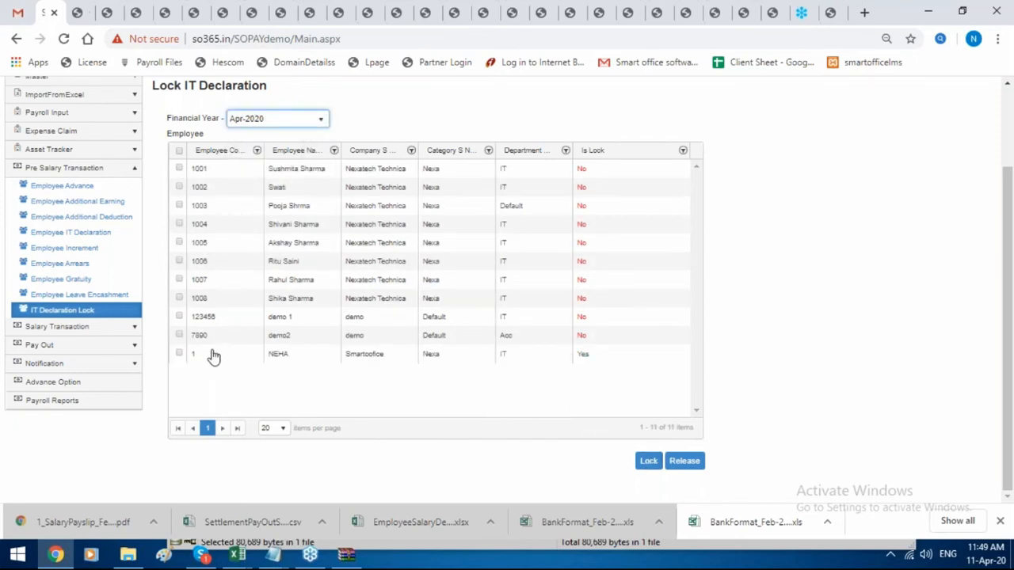
left_click(179, 354)
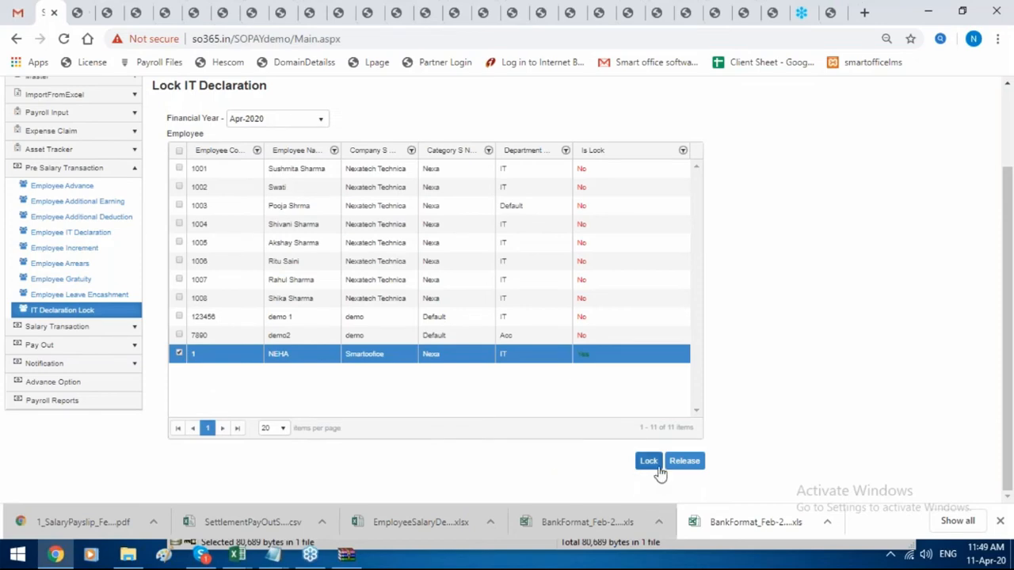
left_click(685, 461)
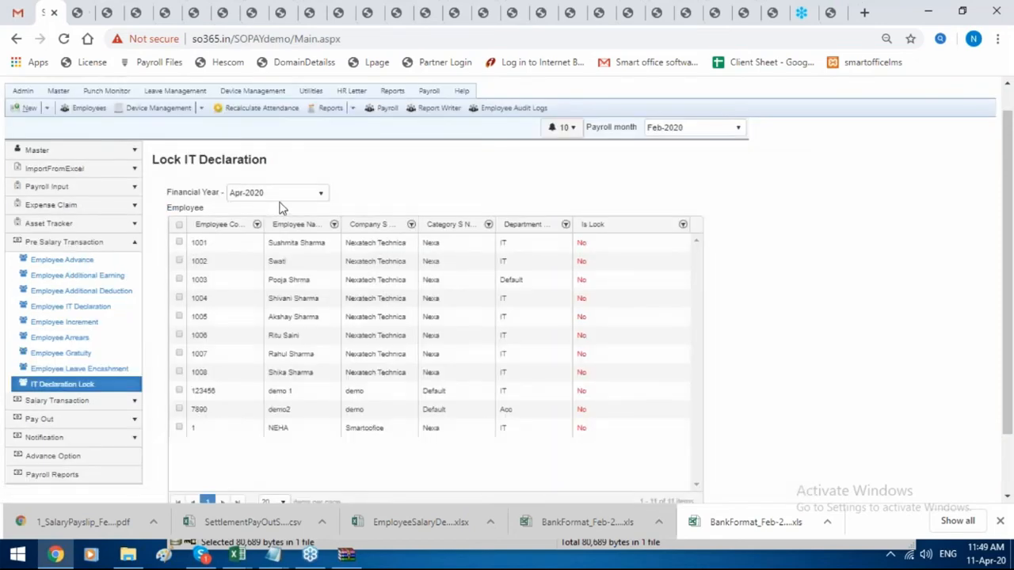
Recheck the lock status under Apr-2019, then reload and confirm Apr-2020 shows Is Lock No.
left_click(277, 194)
left_click(264, 226)
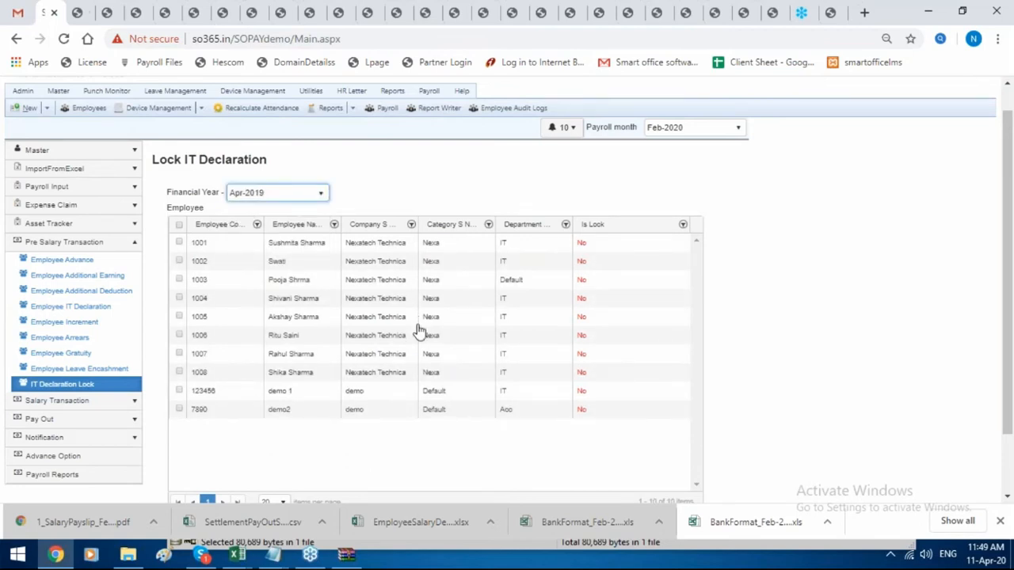
scroll(420, 332, "down", 1)
scroll(659, 305, "up", 1)
scroll(657, 301, "down", 1)
scroll(367, 316, "up", 1)
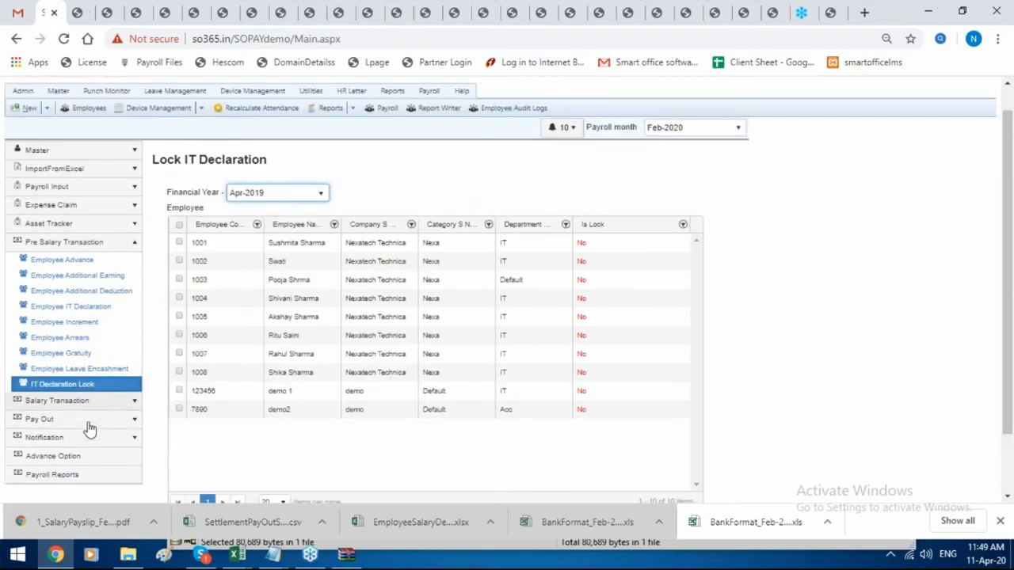
scroll(111, 392, "up", 1)
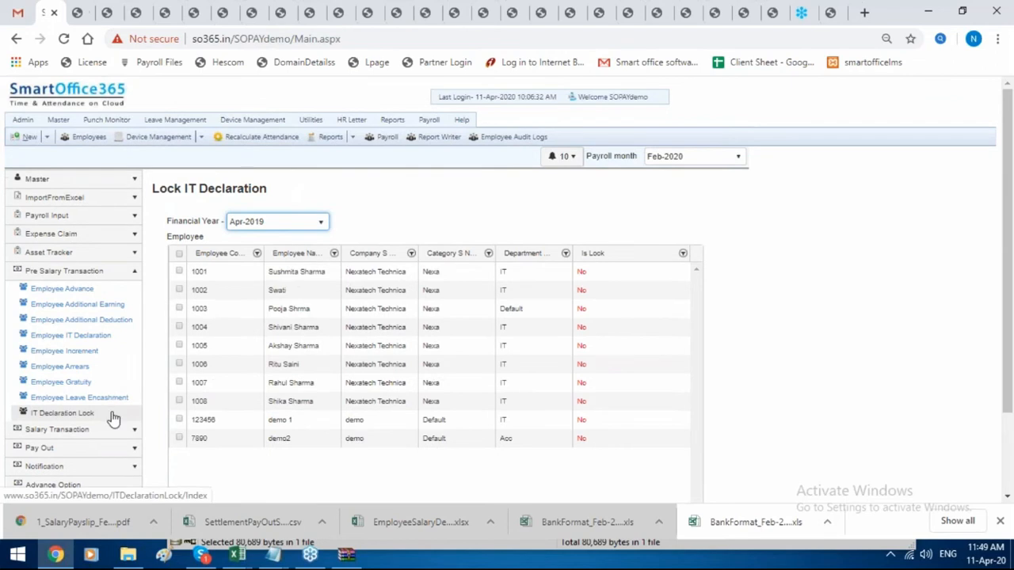
left_click(114, 414)
left_click(309, 223)
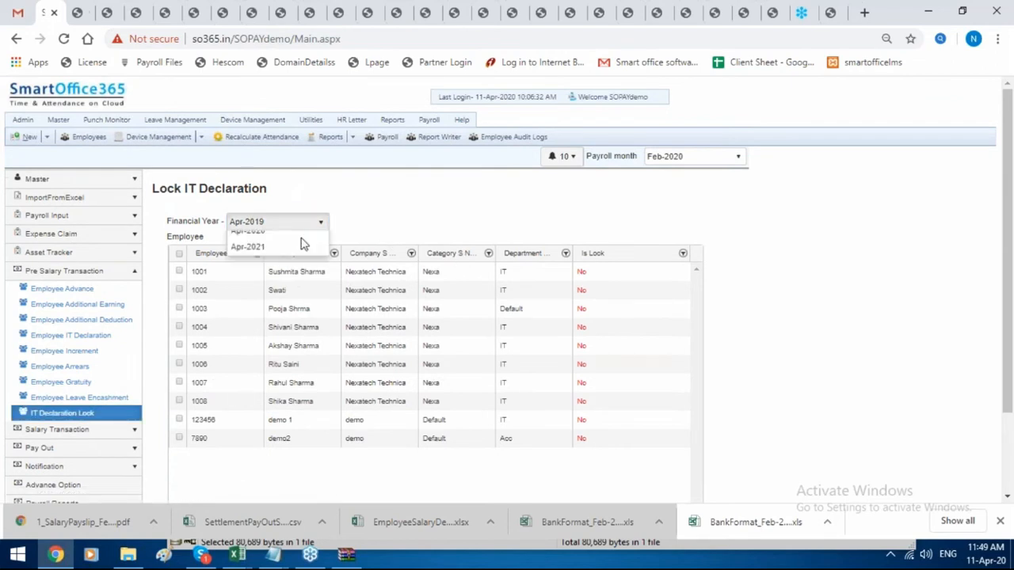
left_click(301, 273)
scroll(345, 321, "down", 1)
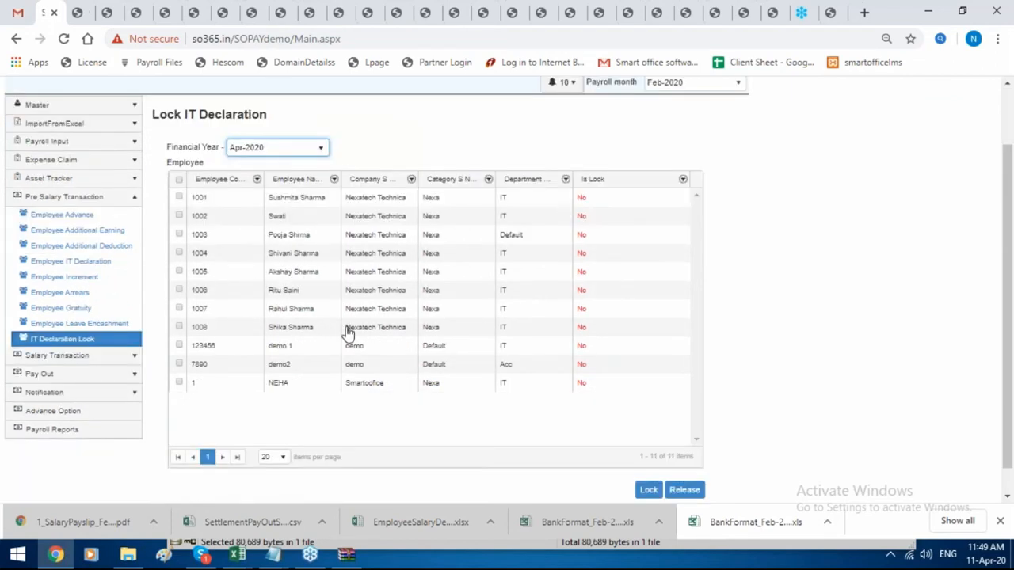
scroll(507, 332, "up", 1)
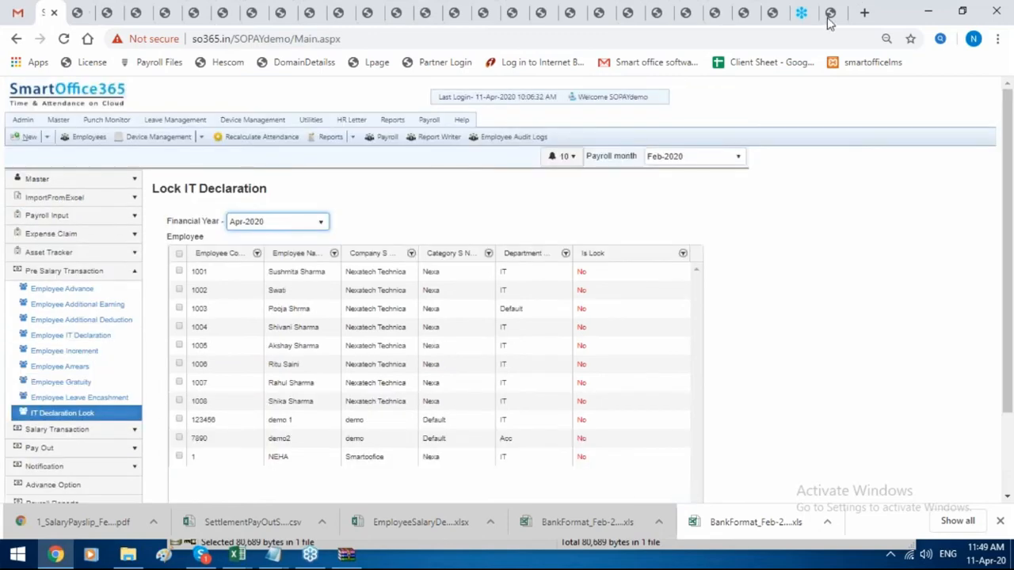
In the self-service portal, check the Apr-2019 IT declaration's 4000 fixed deposit entry.
left_click(714, 15)
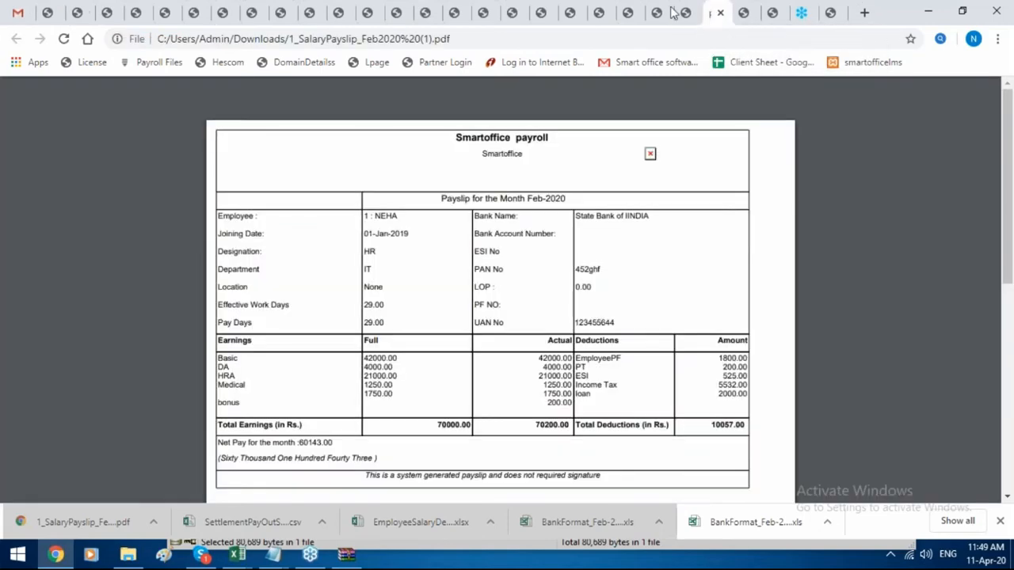
left_click(671, 14)
left_click(683, 14)
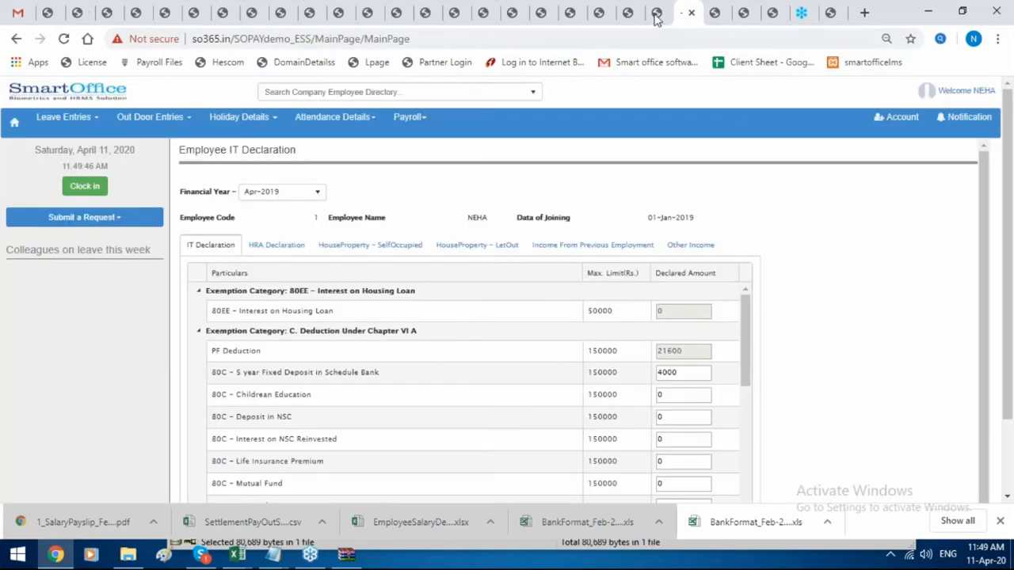
left_click(408, 117)
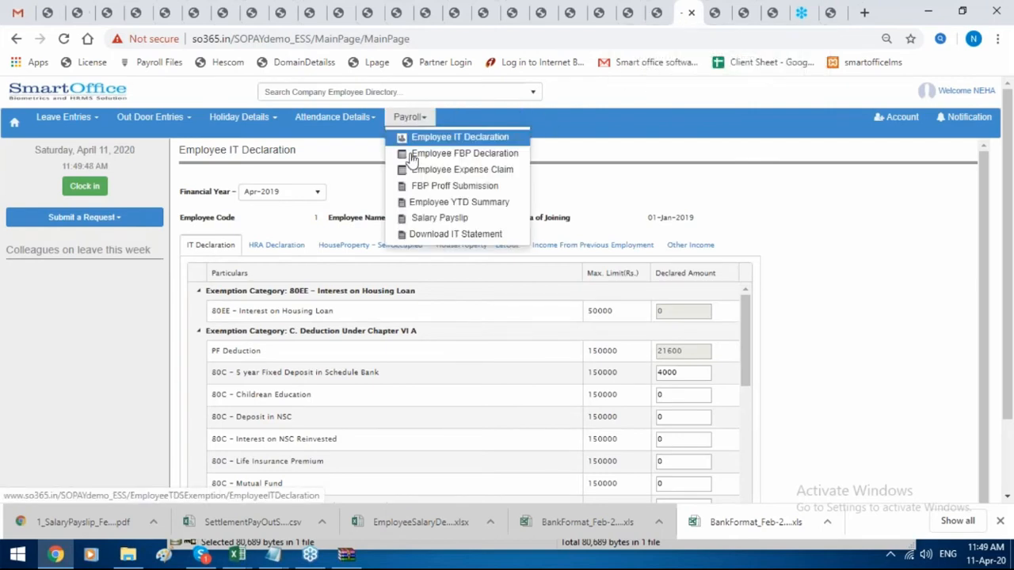
left_click(453, 137)
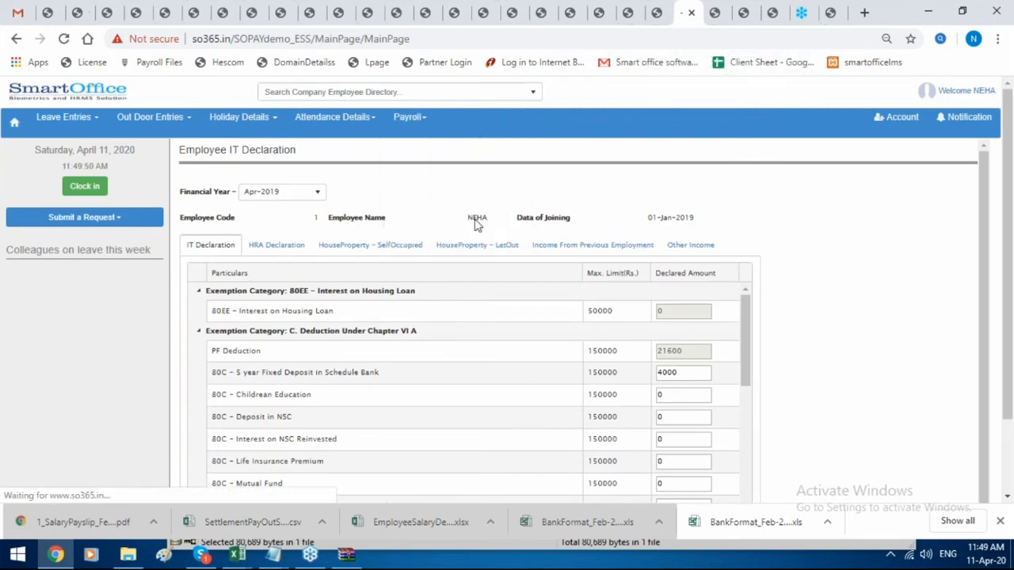
scroll(507, 290, "down", 1)
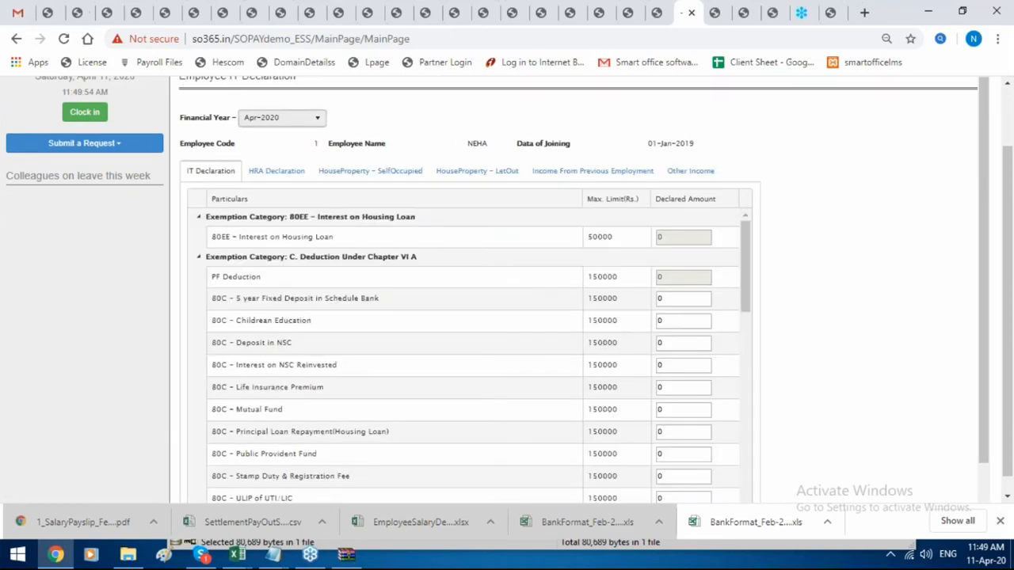
left_click(281, 118)
key("Up")
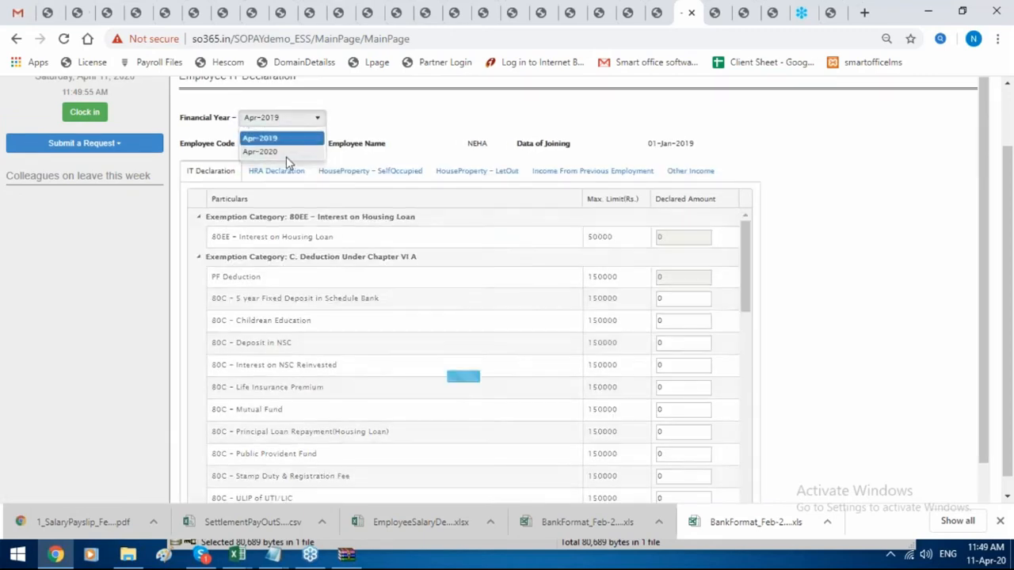
key("Return")
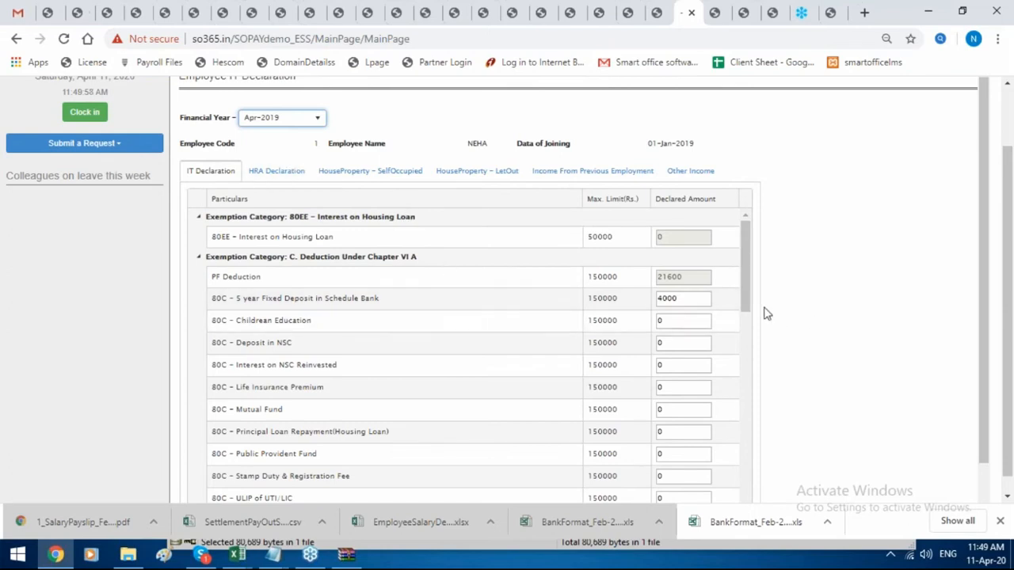
left_click(684, 305)
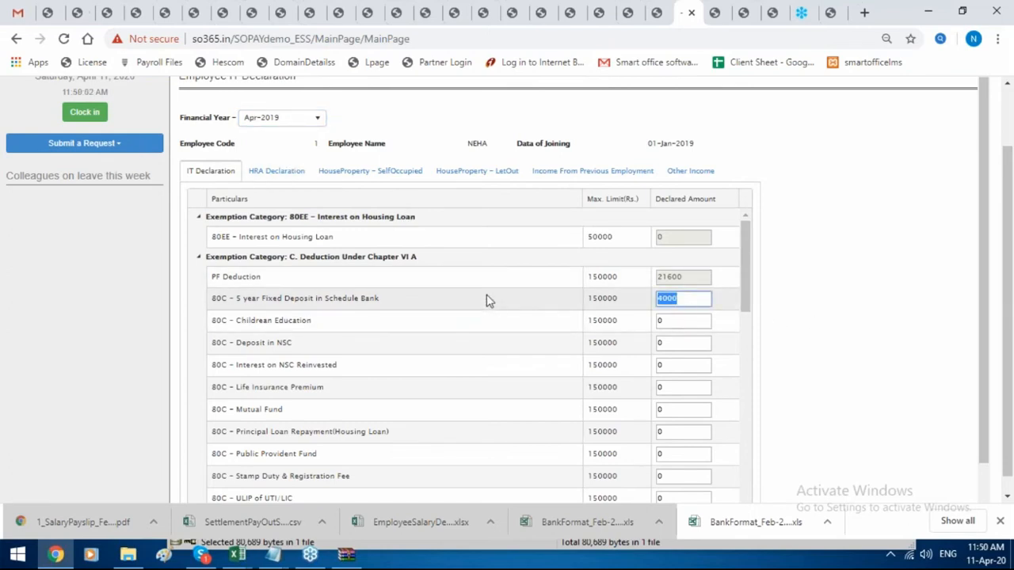
Review the Employee Expense Claim page, then open Employee FBP Declaration.
scroll(555, 131, "up", 1)
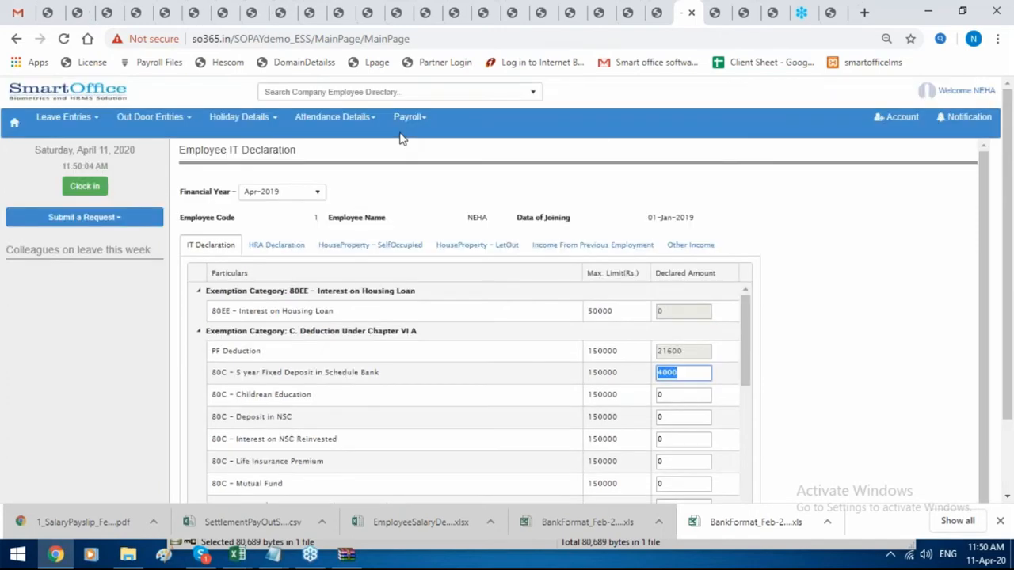
left_click(412, 118)
left_click(459, 169)
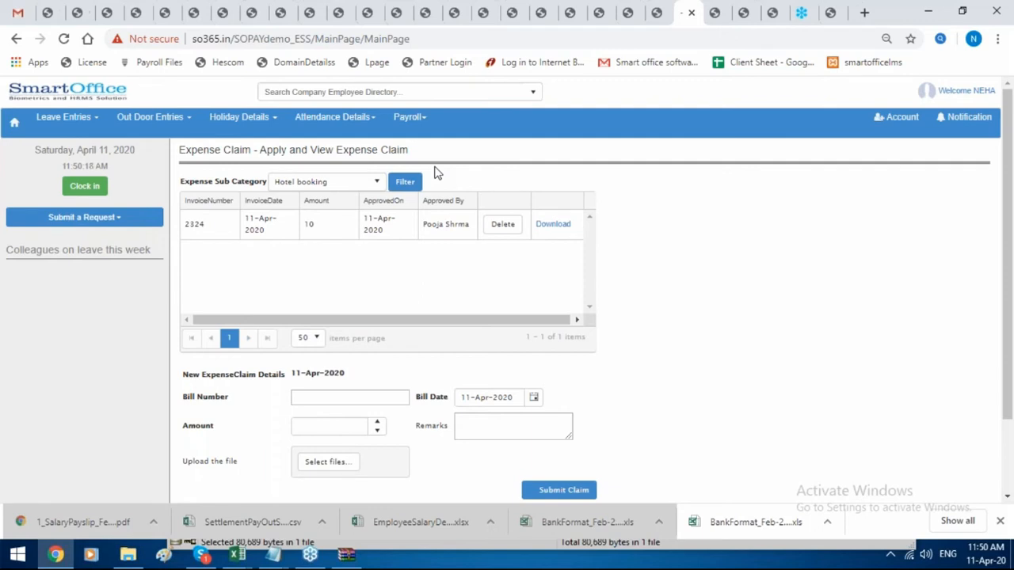
left_click(421, 121)
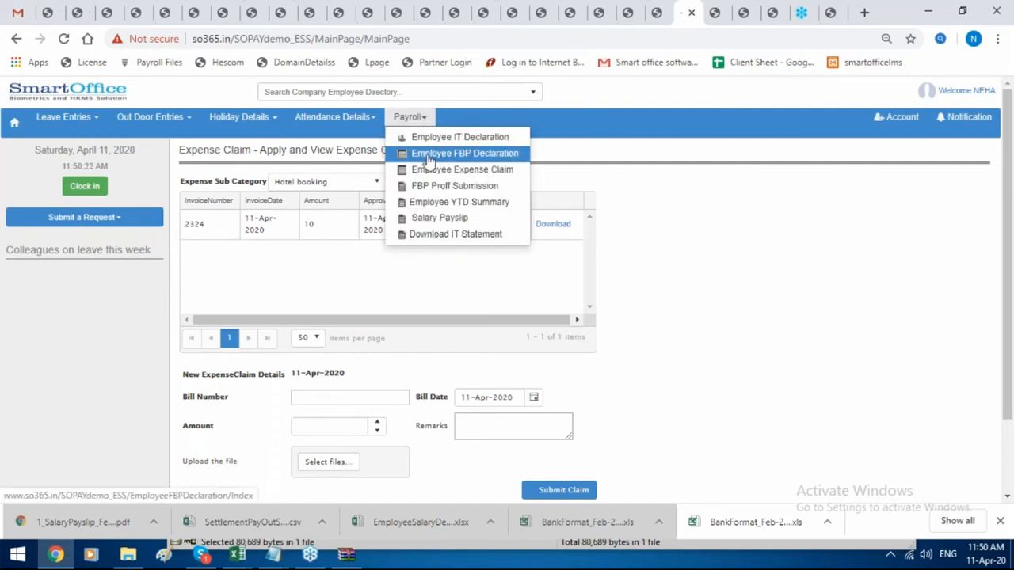
left_click(438, 155)
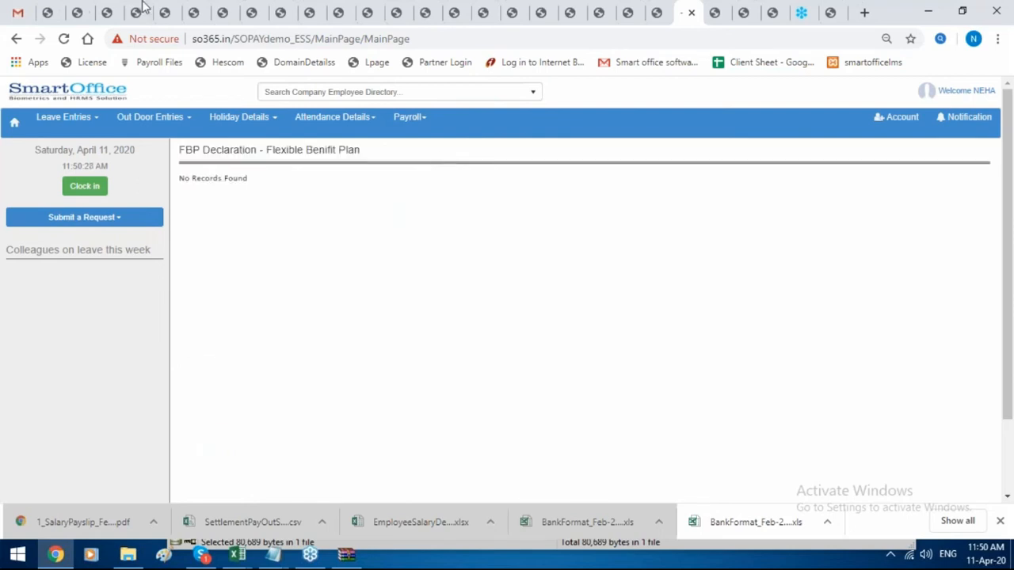
In the admin tab, open Payroll Input > Salary Heads.
left_click(53, 14)
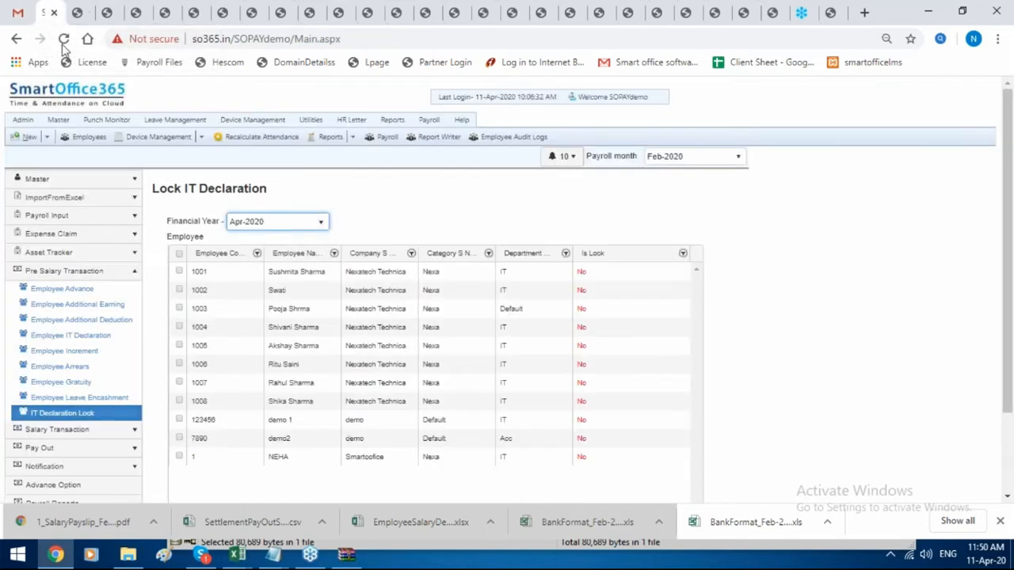
left_click(58, 120)
left_click(13, 220)
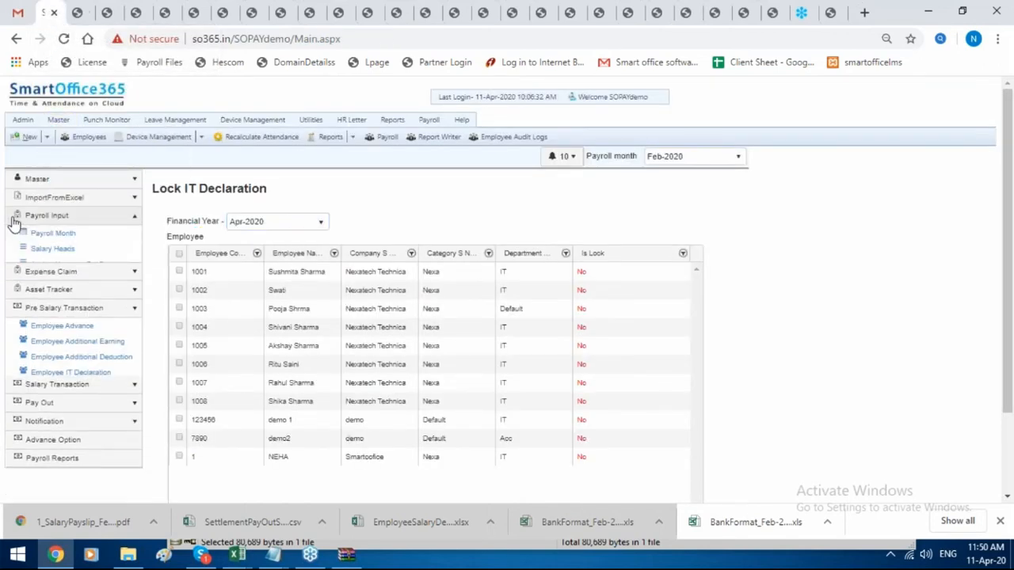
left_click(30, 252)
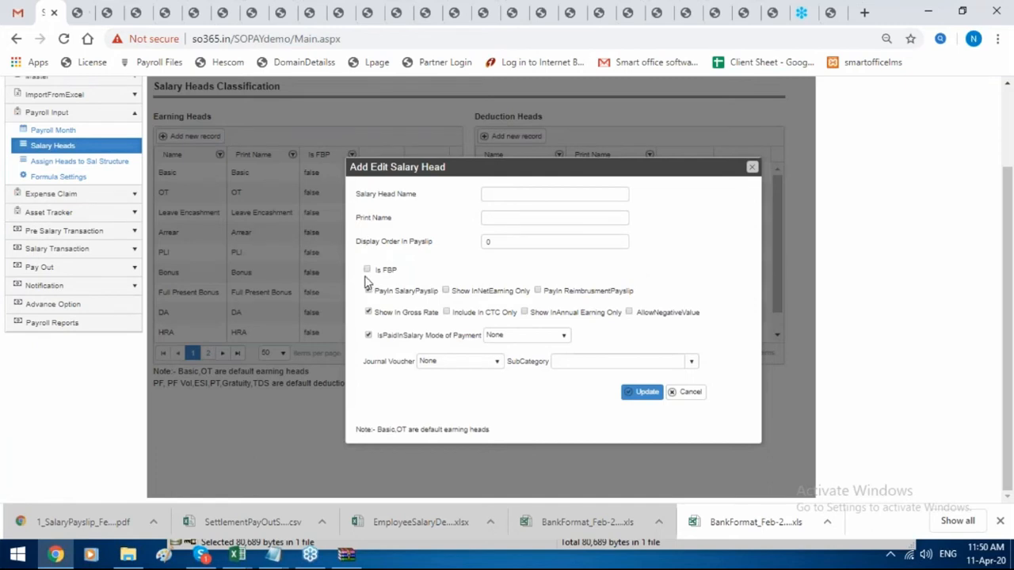
Tick Is FBP on a new salary head, close without saving, and return to the Feb-2020 payslip PDF.
left_click(367, 270)
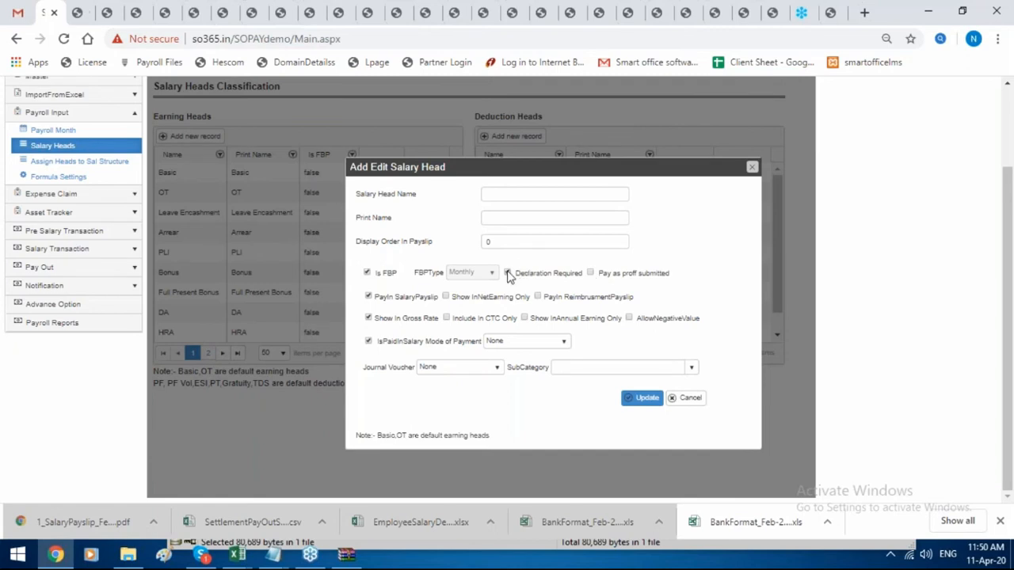
left_click(750, 170)
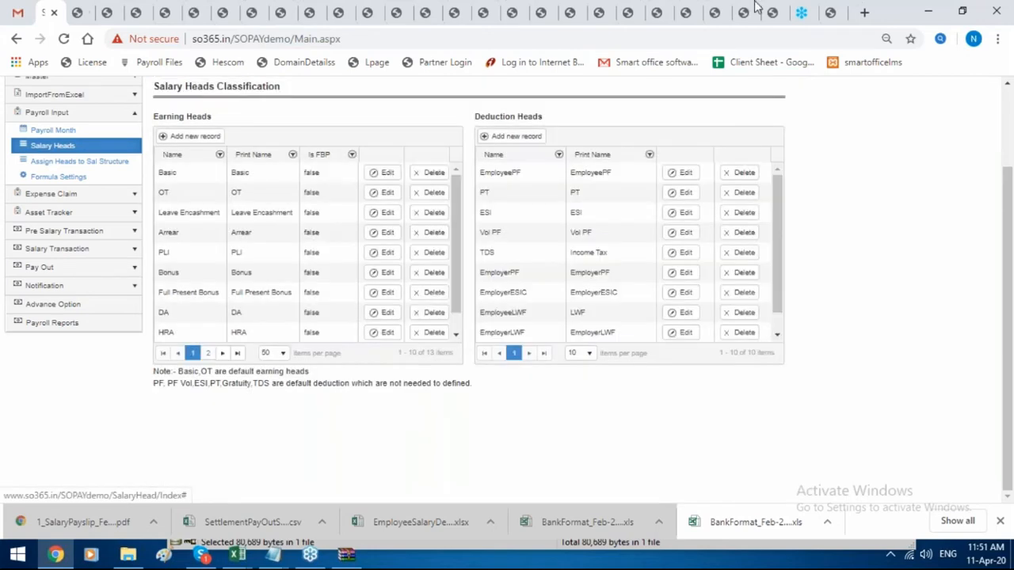
left_click(745, 11)
left_click(713, 12)
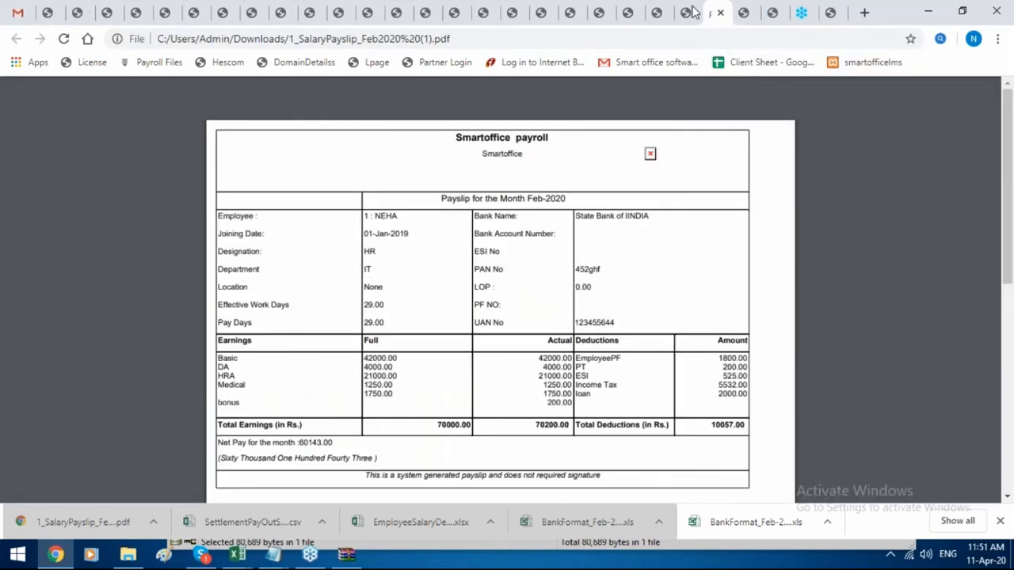
Review the Apr-2019 Employee YTD Summary (70,000 monthly earnings), then open Download IT Statement.
left_click(686, 12)
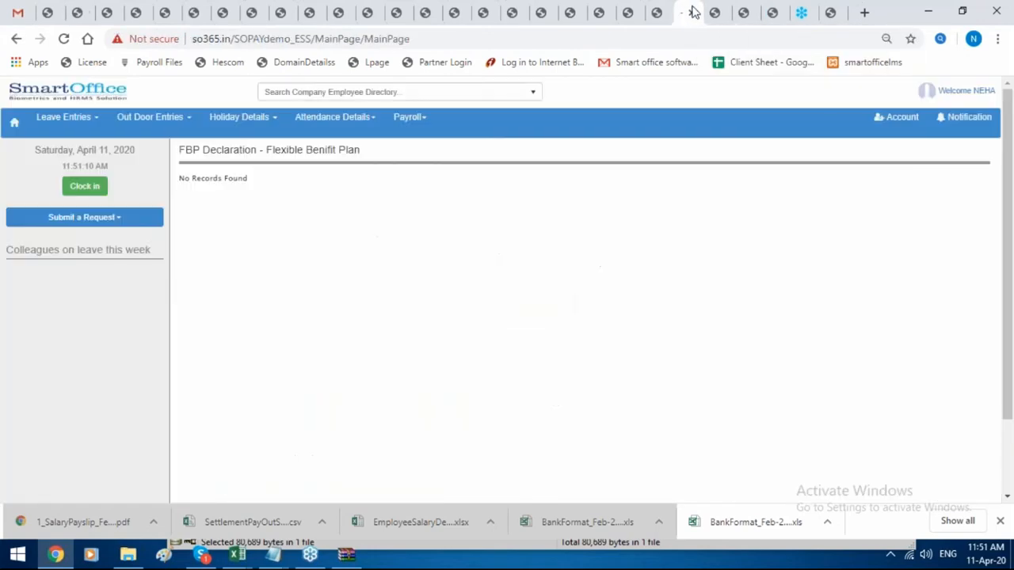
left_click(413, 119)
left_click(435, 204)
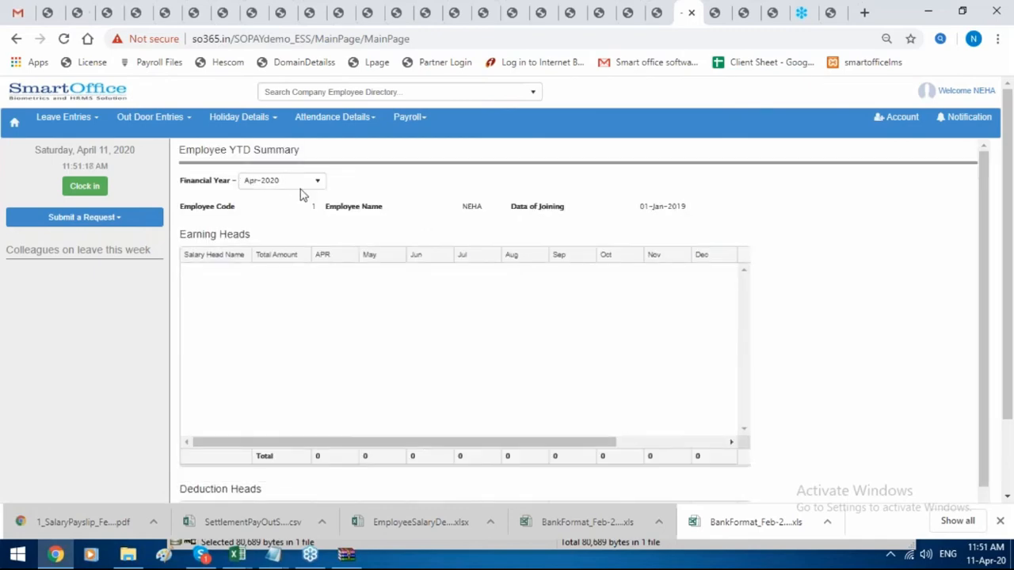
left_click(297, 183)
left_click(288, 212)
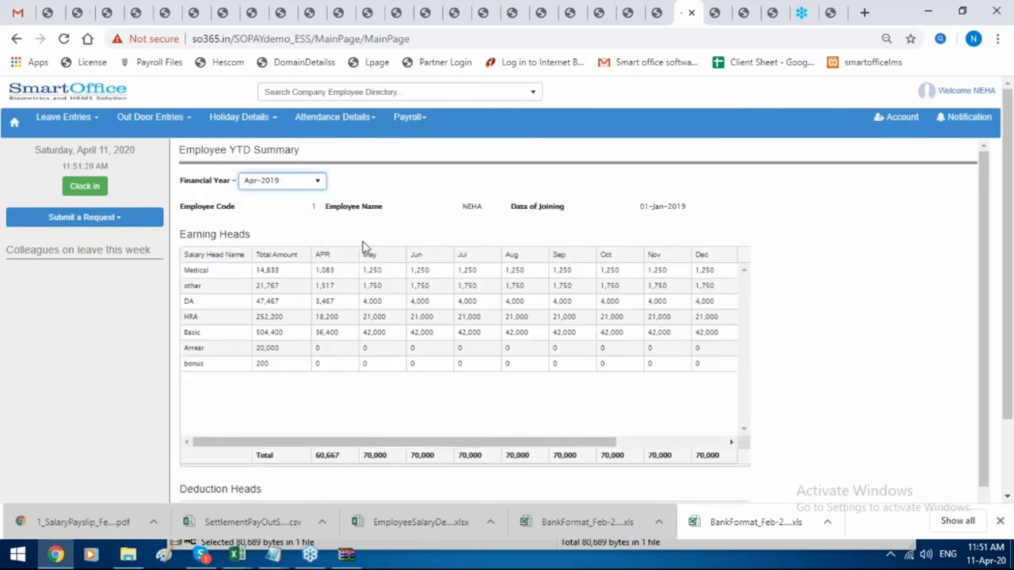
scroll(462, 314, "down", 2)
scroll(463, 315, "up", 1)
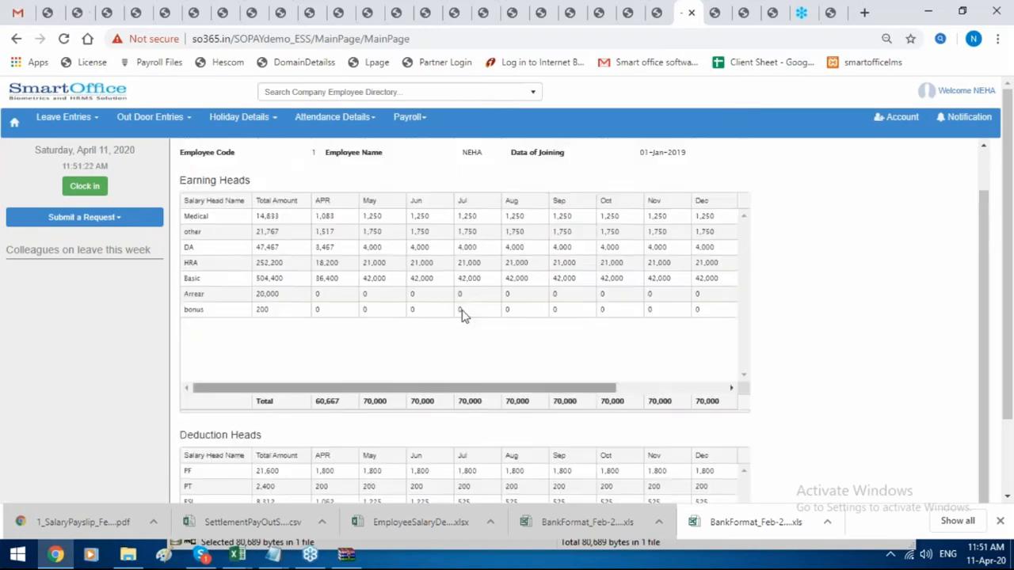
scroll(462, 313, "up", 1)
left_click(424, 125)
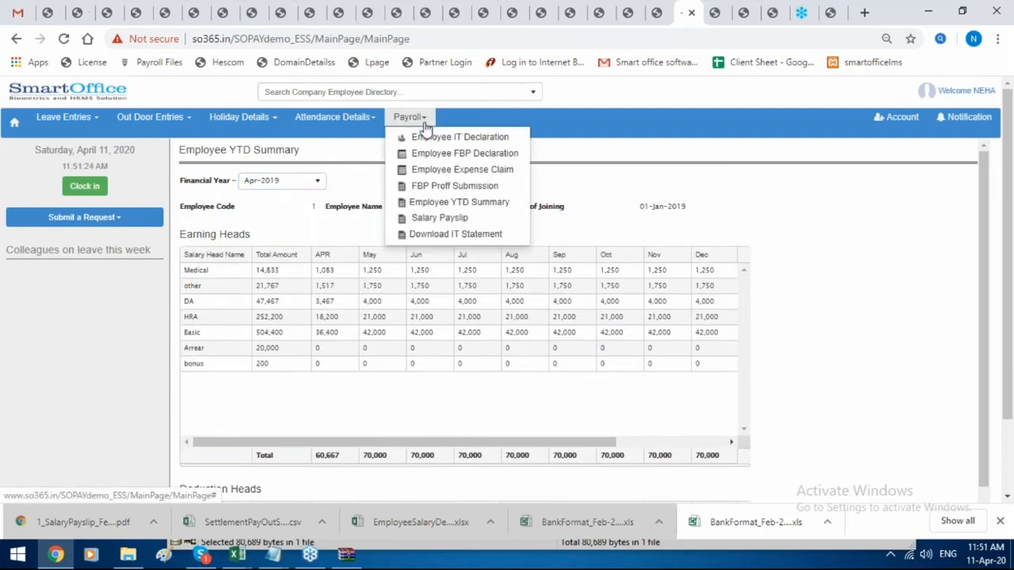
left_click(465, 234)
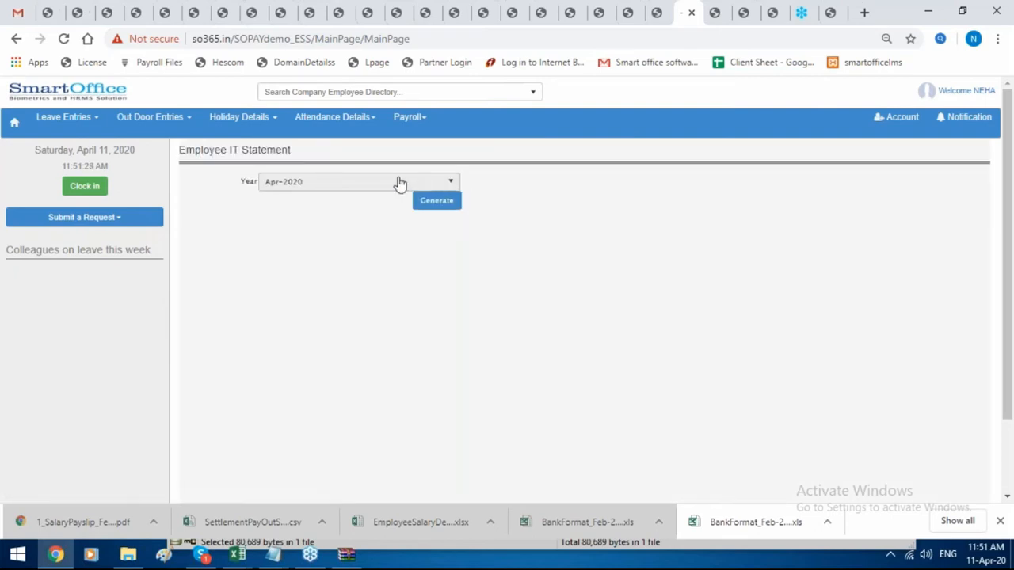
Generate the employee IT statement for the Apr-2019 year.
left_click(400, 183)
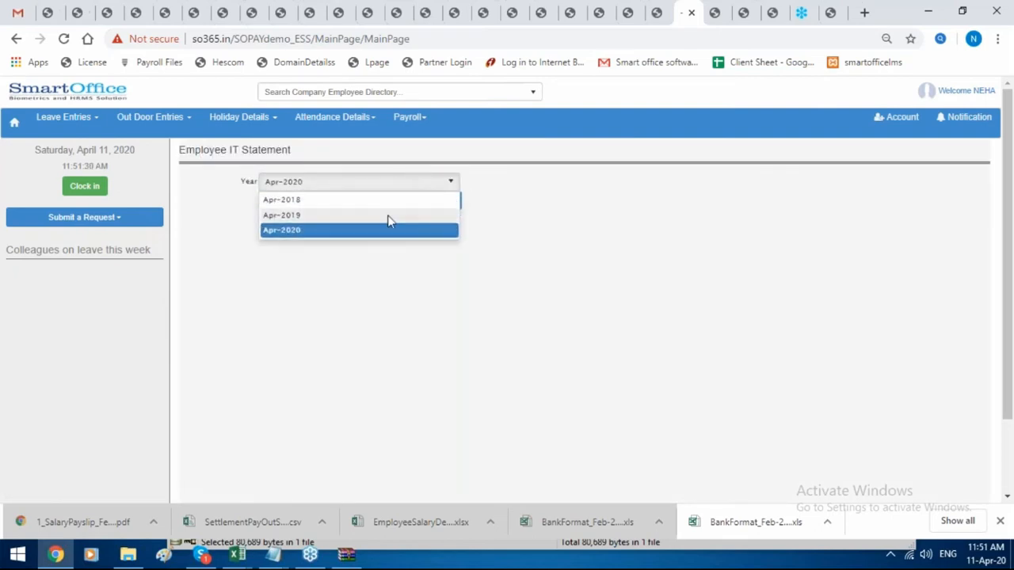
left_click(389, 216)
left_click(438, 206)
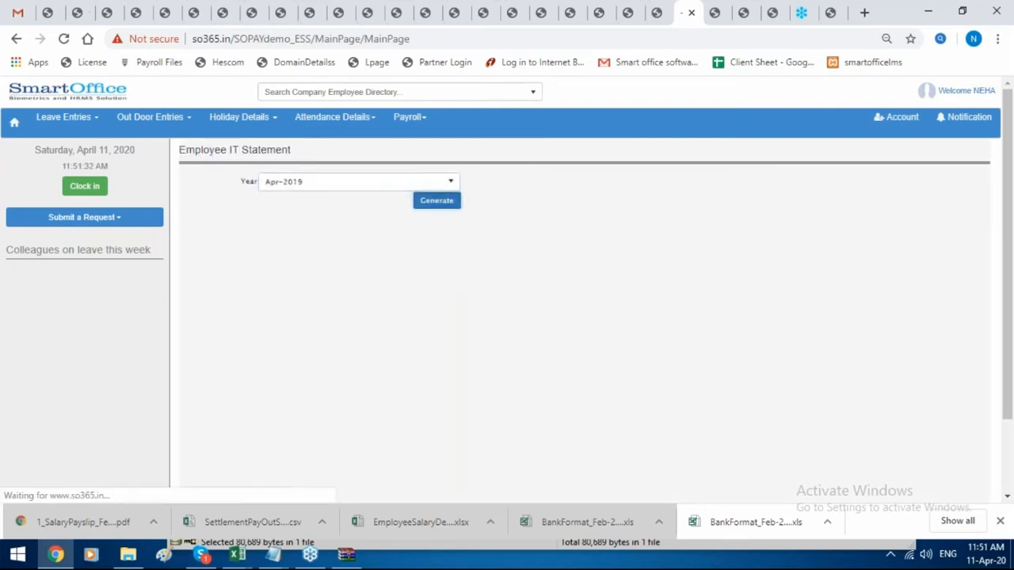
Open the downloaded IT statement PDF and scroll through its pages.
mouse_move(56, 555)
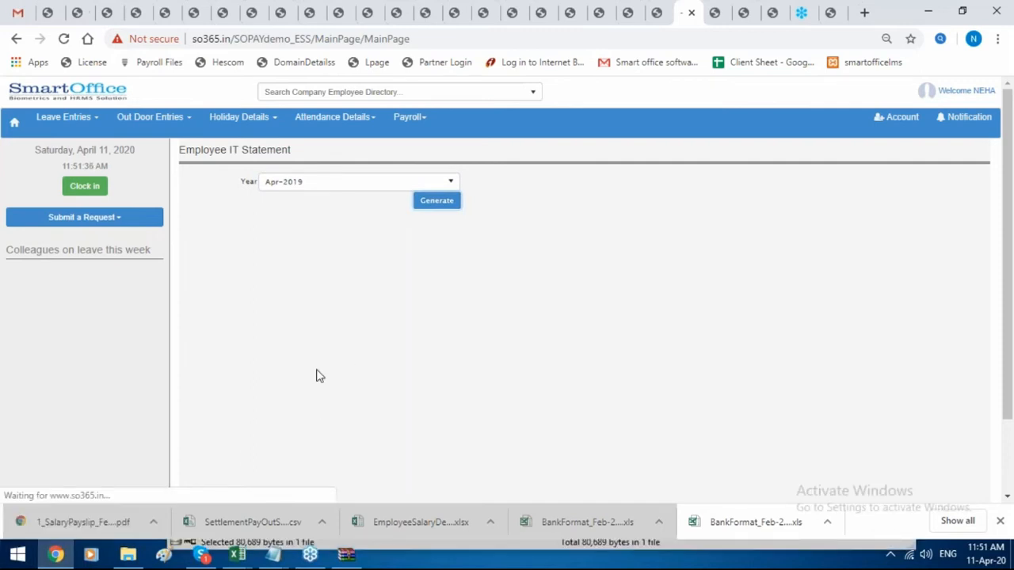
left_click(97, 519)
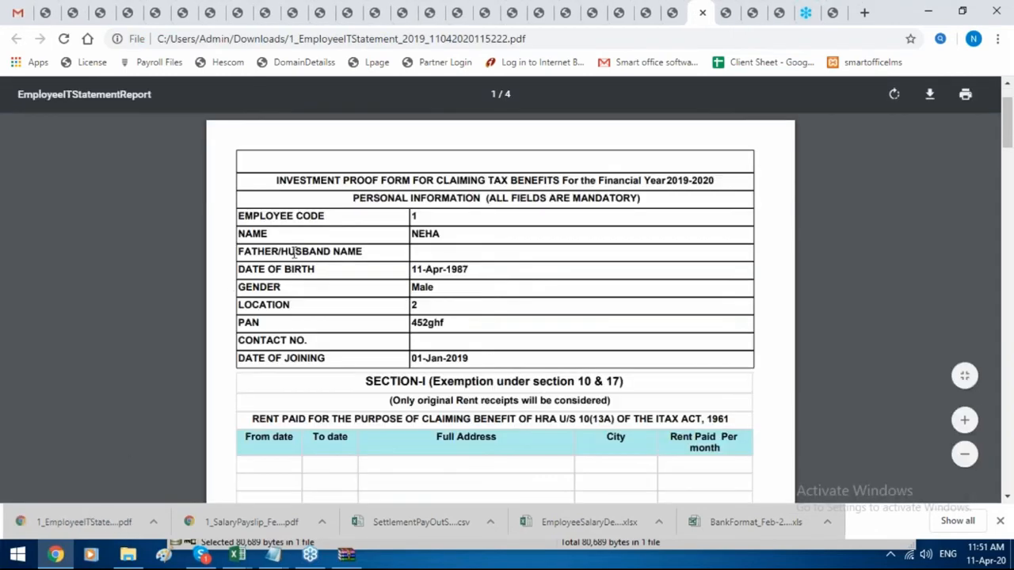
scroll(480, 254, "down", 10)
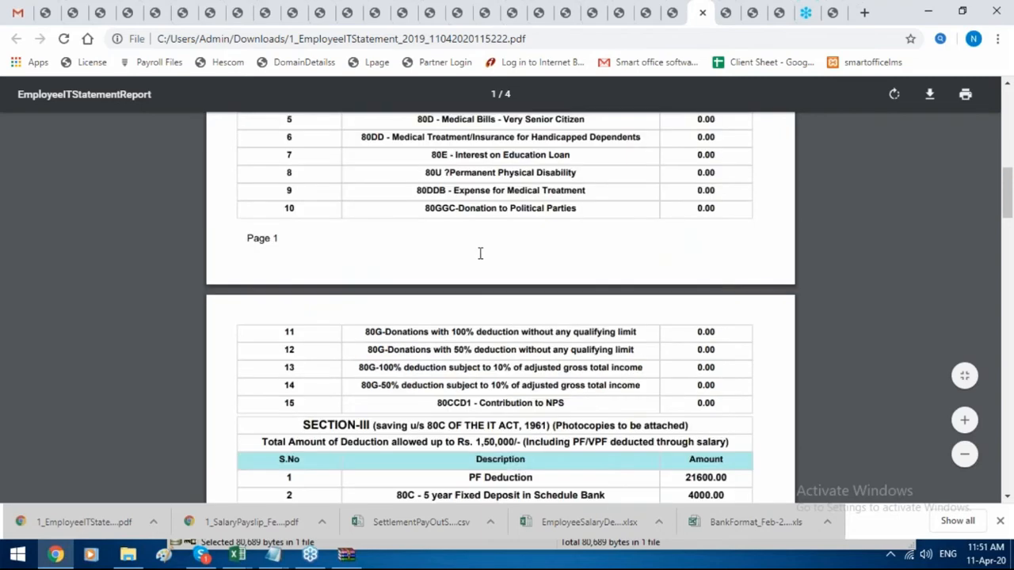
scroll(480, 253, "down", 15)
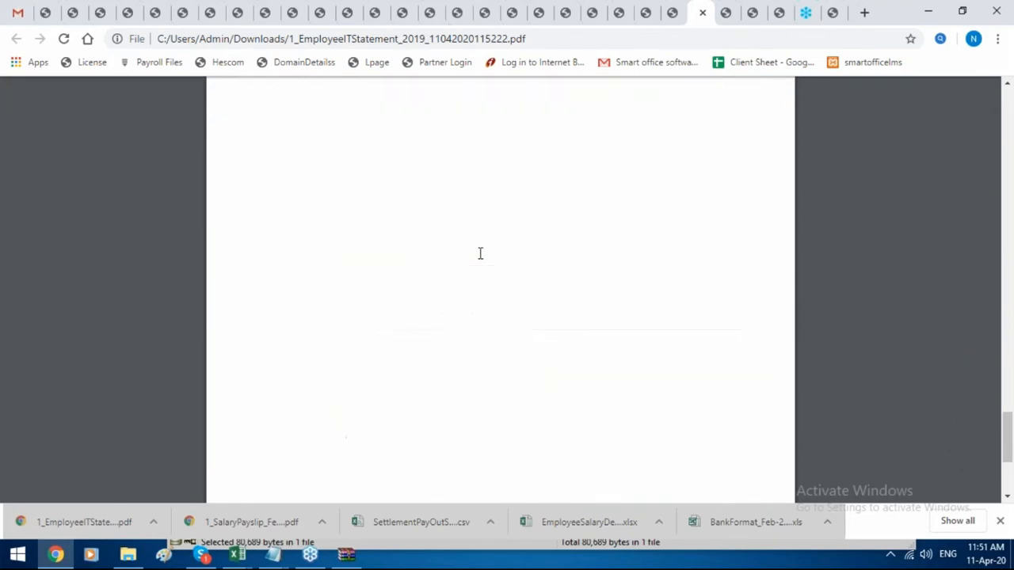
scroll(480, 254, "down", 5)
left_click(672, 13)
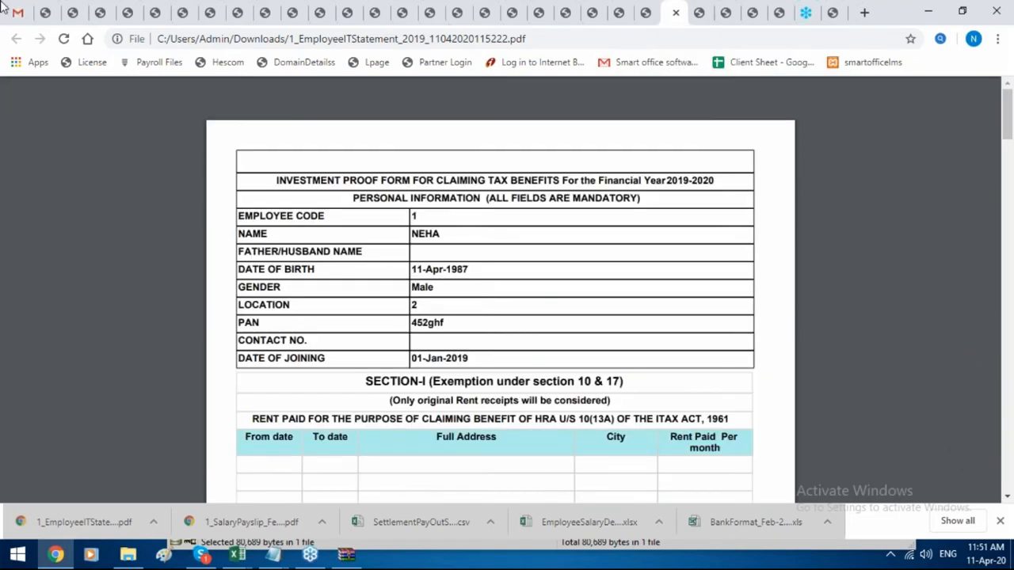
Close the leftover statement PDF, TDS exemption, report viewer and payslip tabs.
left_click(645, 13)
left_click(623, 14)
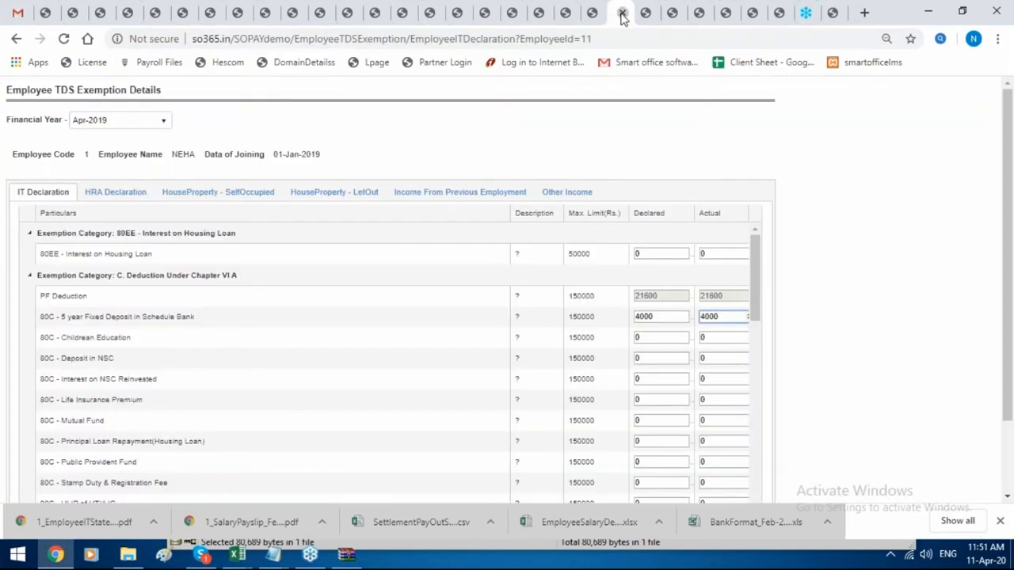
left_click(622, 14)
left_click(622, 14)
left_click(595, 16)
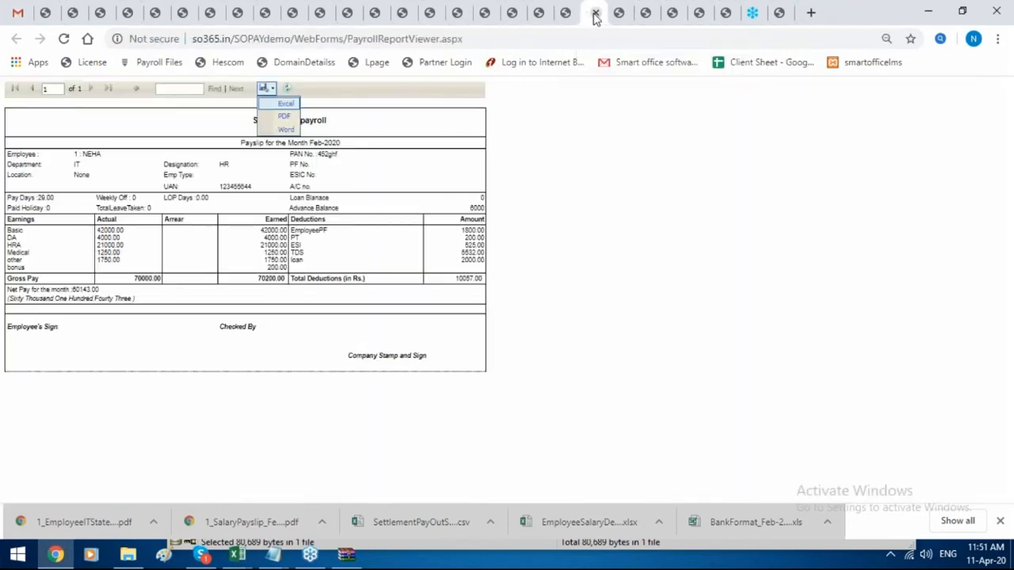
left_click(596, 14)
left_click(570, 16)
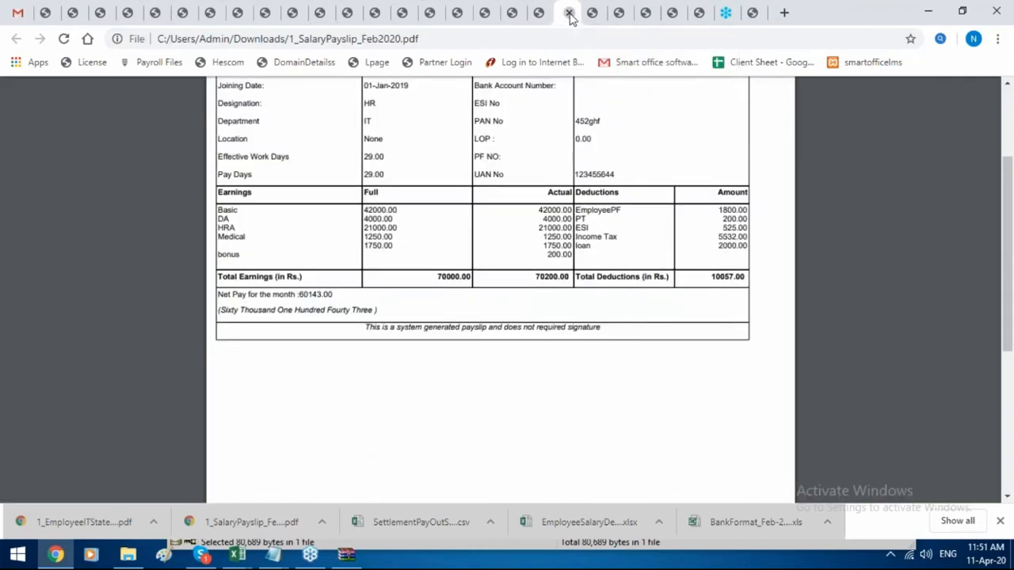
left_click(571, 15)
left_click(541, 14)
left_click(542, 14)
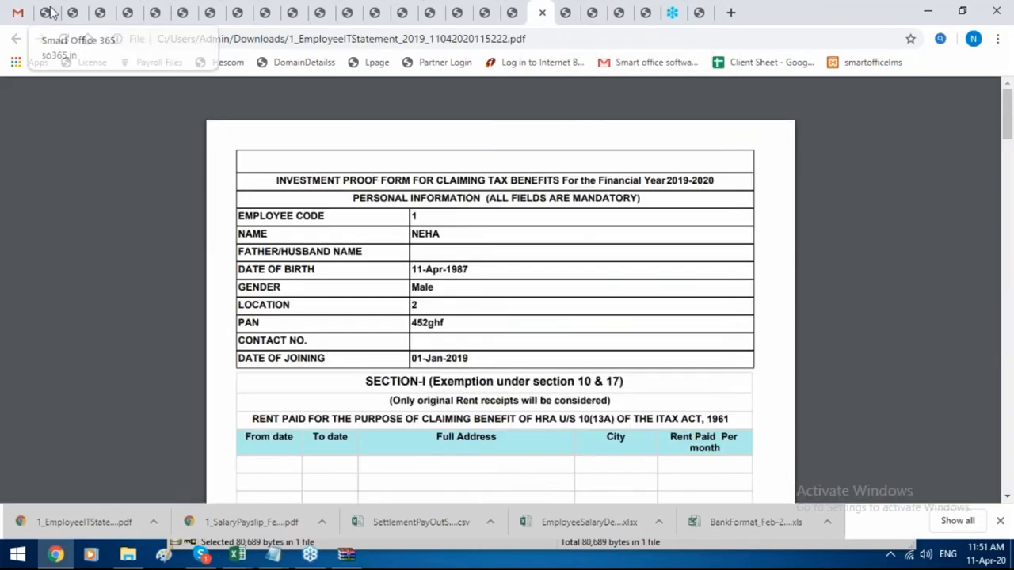
Return to the Smart Office 365 admin tab and expand the Master section.
left_click(49, 13)
scroll(56, 182, "up", 3)
left_click(54, 178)
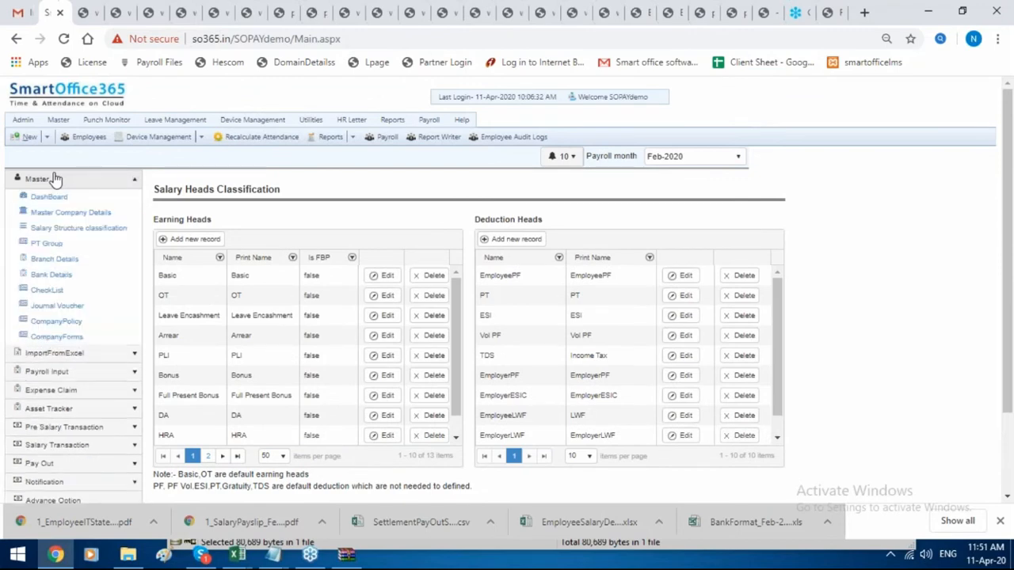
mouse_move(59, 120)
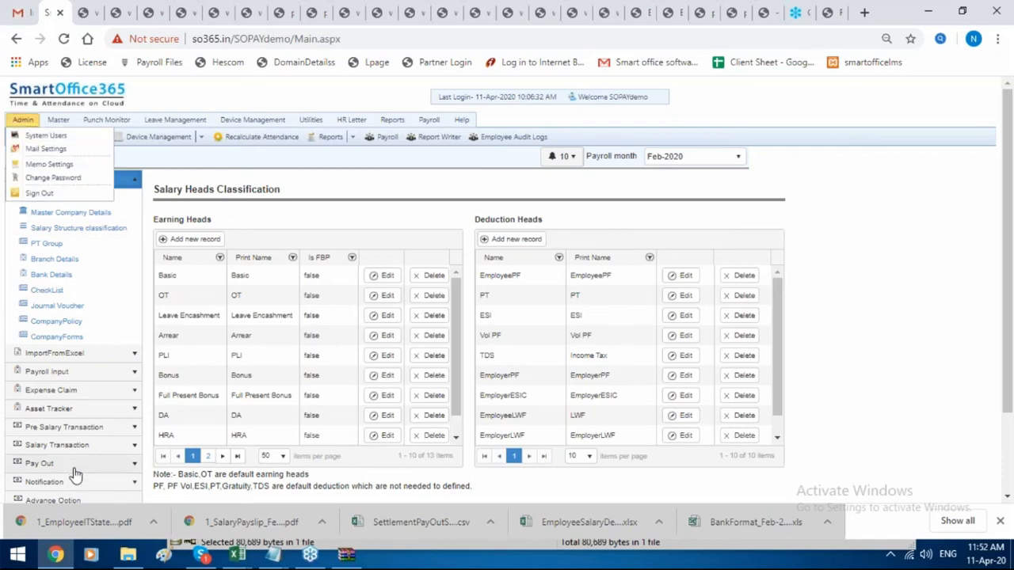
Browse Payroll Reports, Advance Option and the Employee Leave Encashment list.
scroll(119, 380, "down", 1)
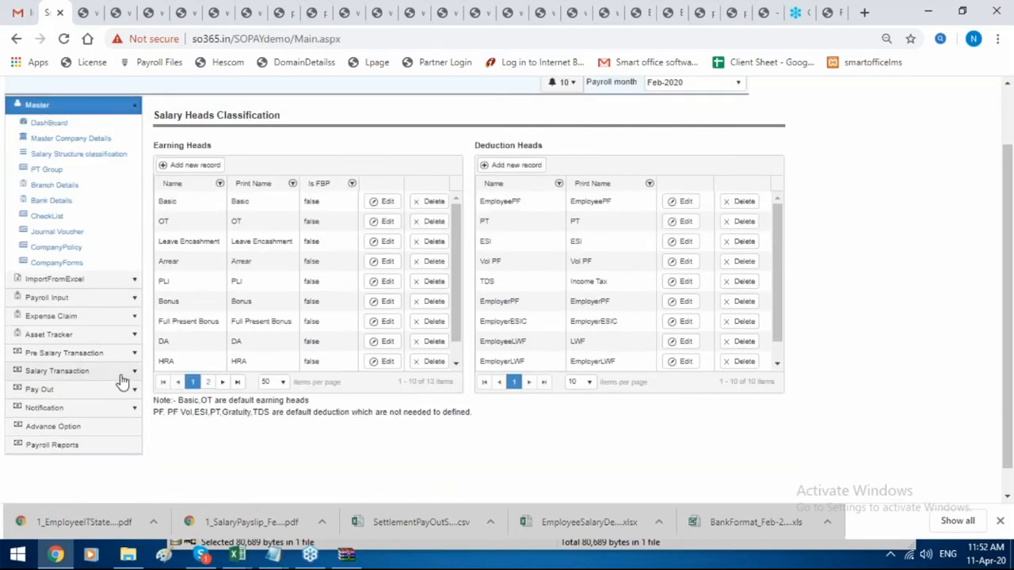
left_click(123, 446)
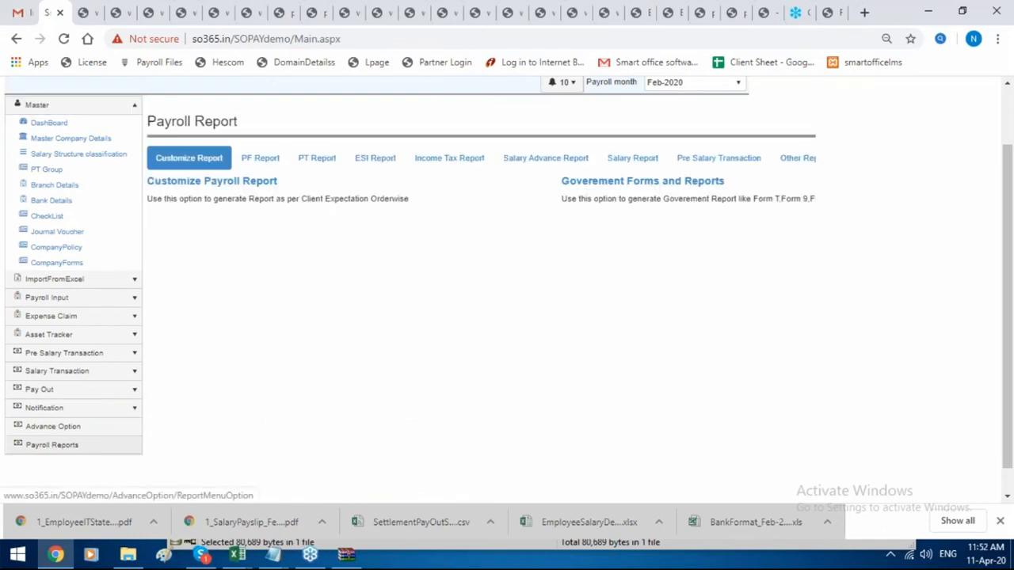
left_click(118, 427)
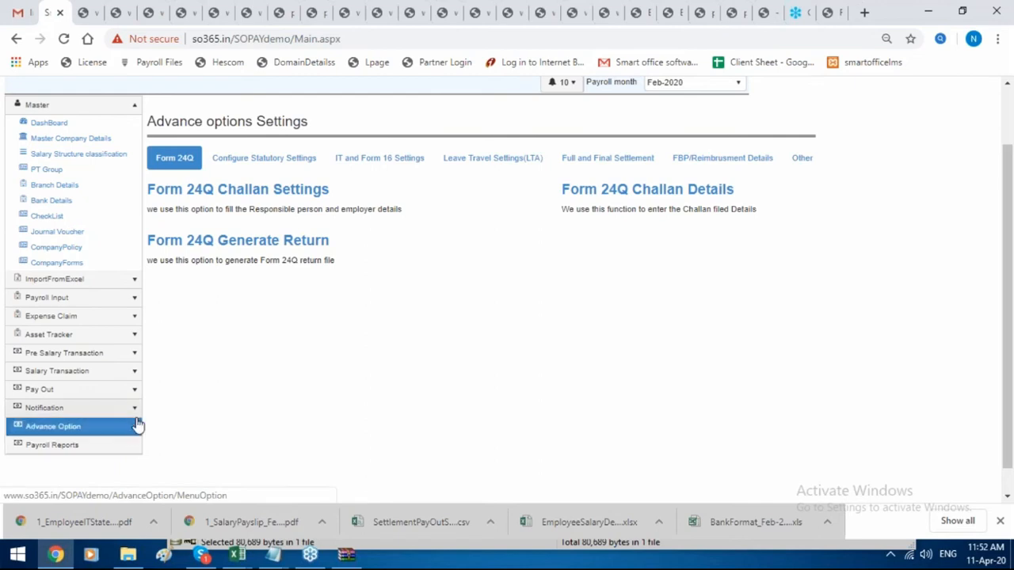
left_click(113, 353)
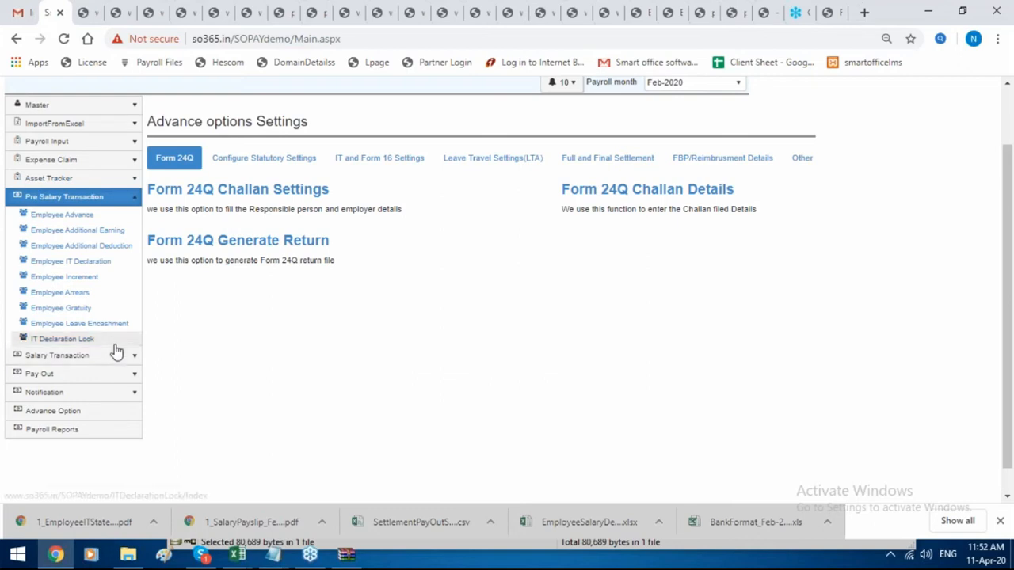
left_click(119, 323)
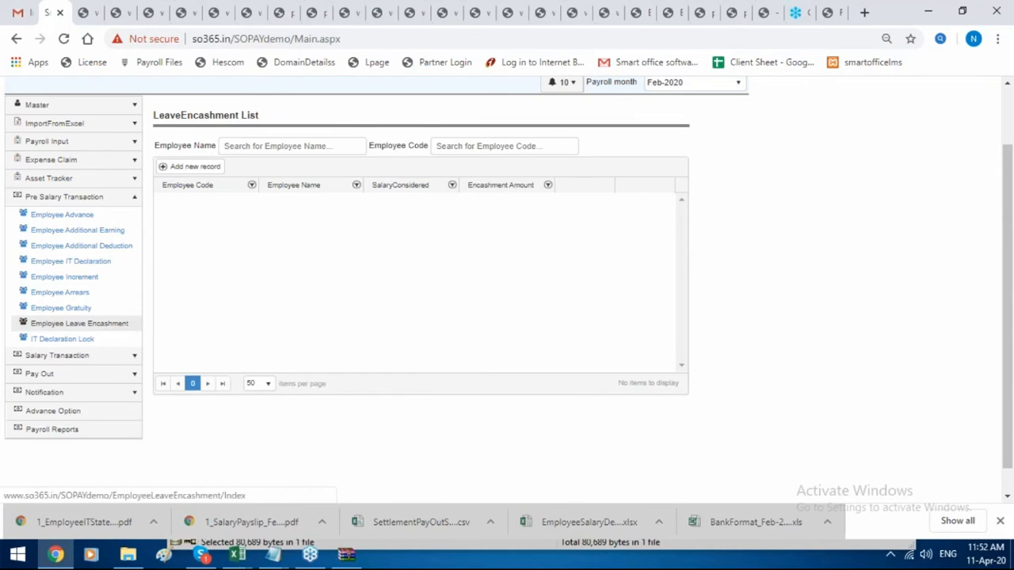
Open Master > Leave Types and select the Paid Leave row.
scroll(170, 307, "up", 1)
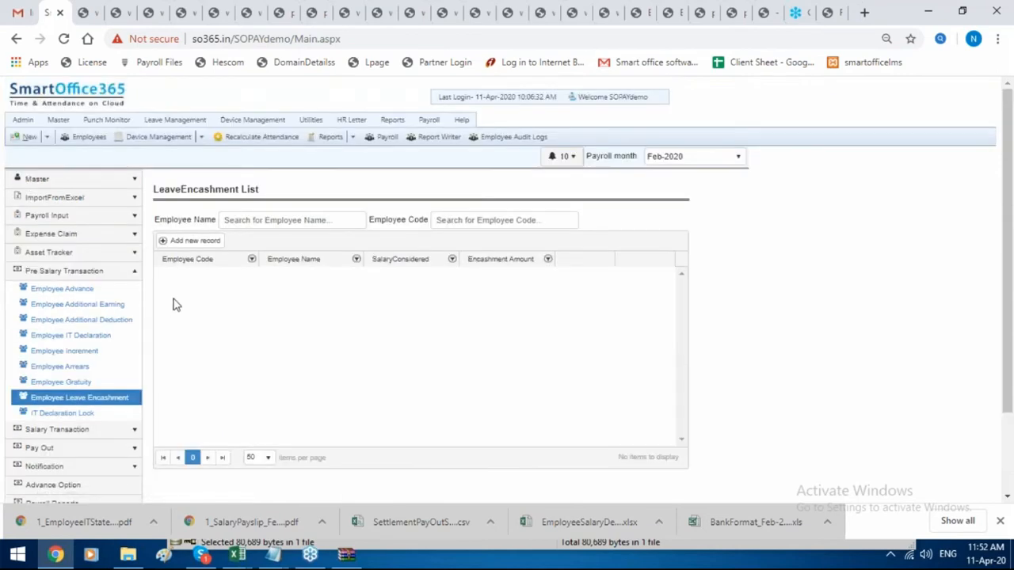
left_click(64, 122)
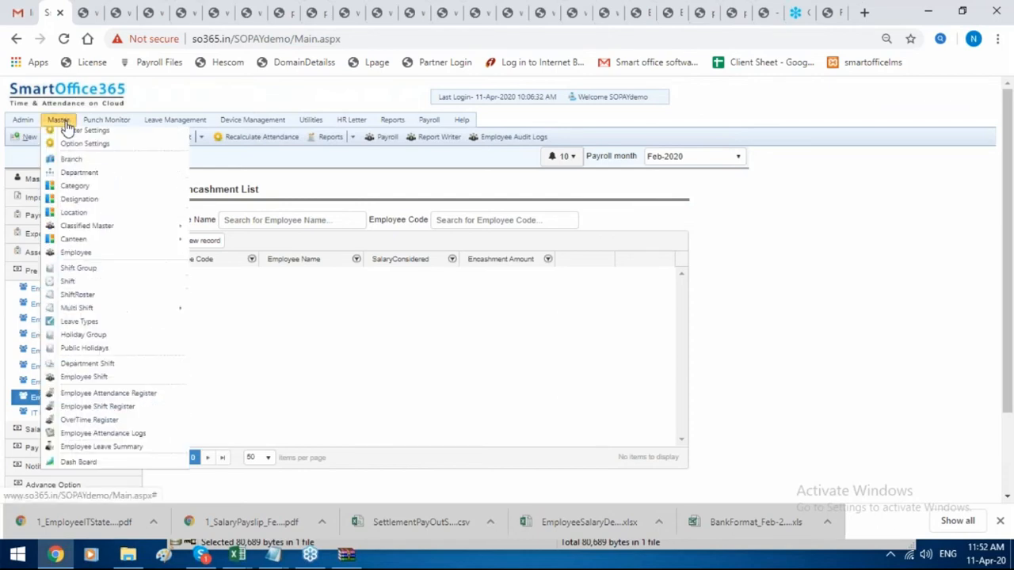
left_click(119, 336)
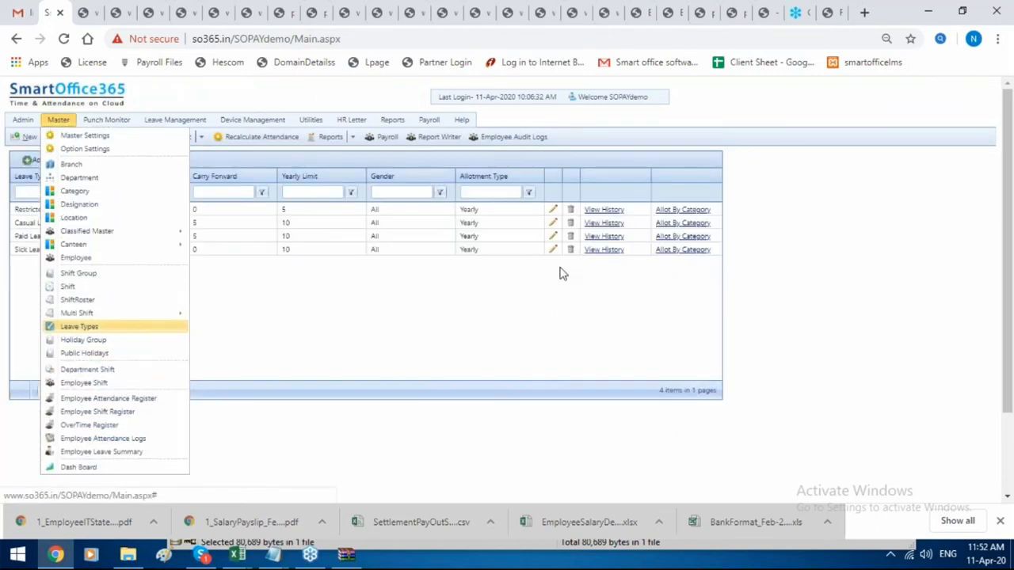
left_click(472, 235)
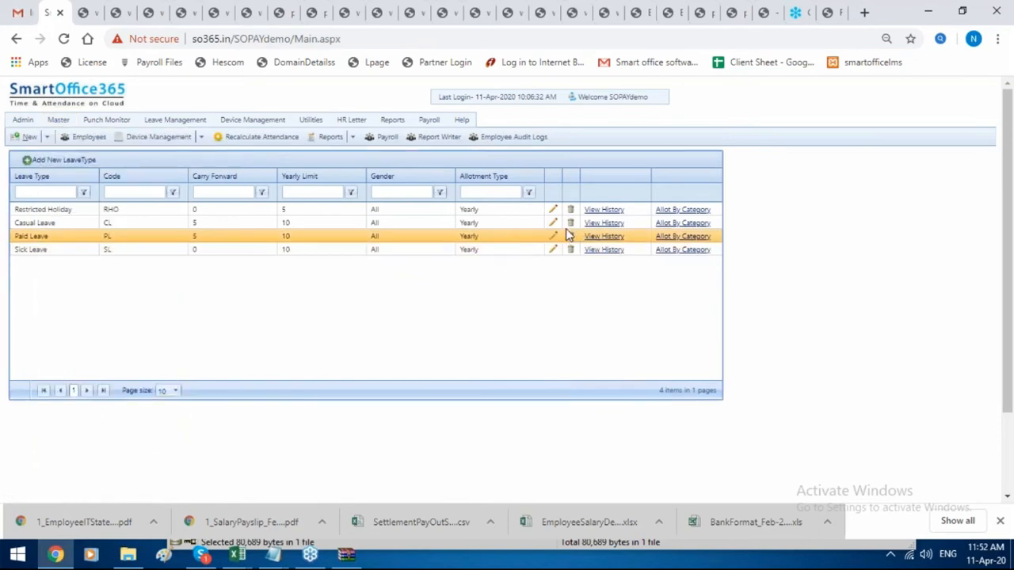
Enable Leave Encashment on the Paid Leave type and save the change.
left_click(553, 237)
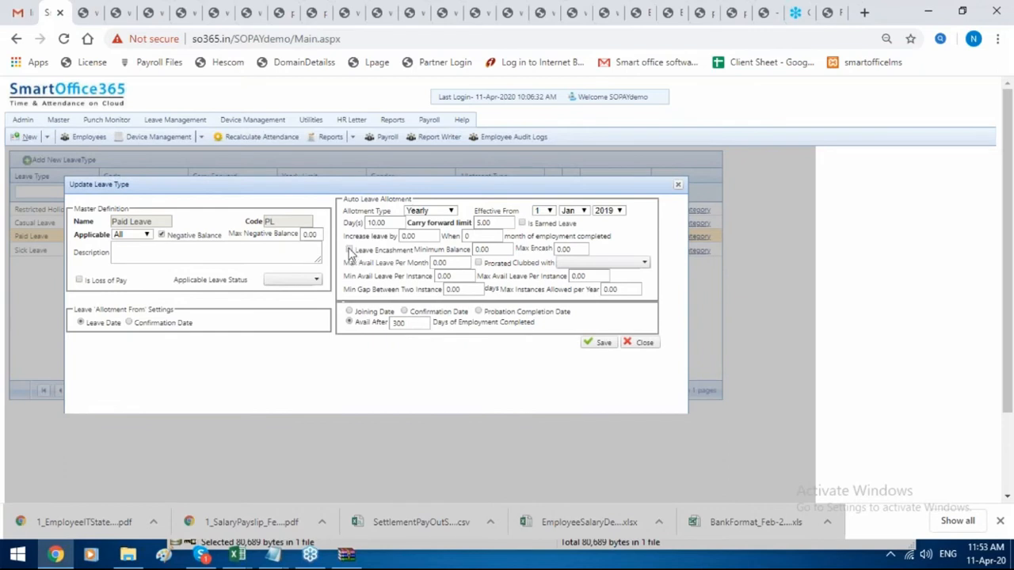
left_click(349, 250)
left_click(605, 343)
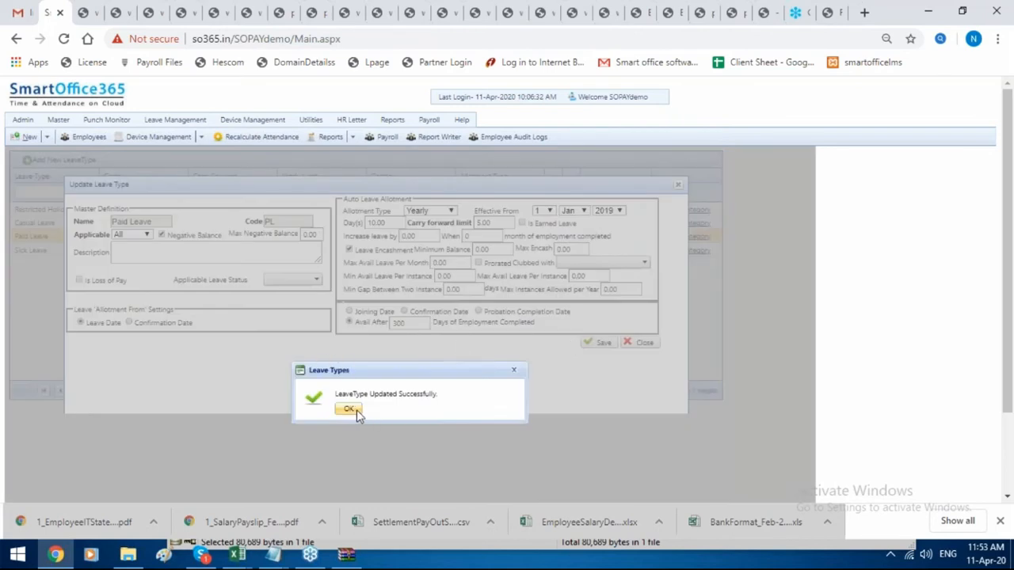
left_click(354, 410)
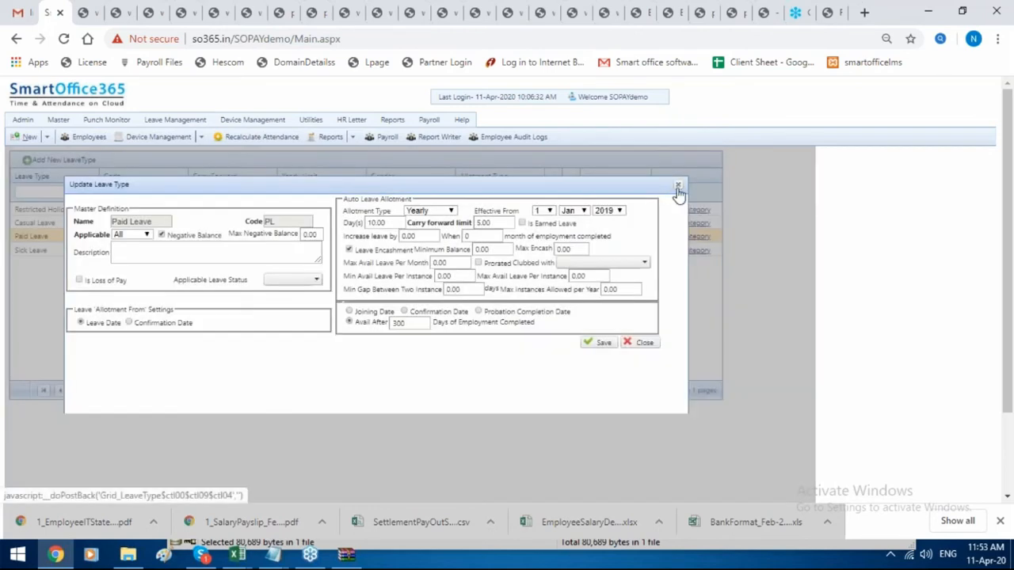
left_click(675, 185)
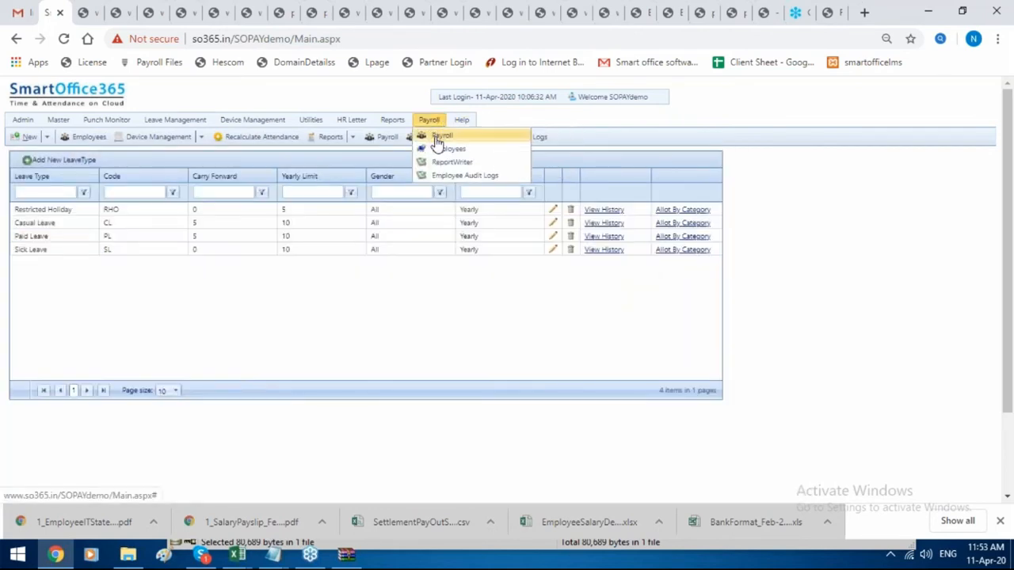
Go to Payroll > Pre Salary Transaction > Employee Leave Encashment.
left_click(436, 139)
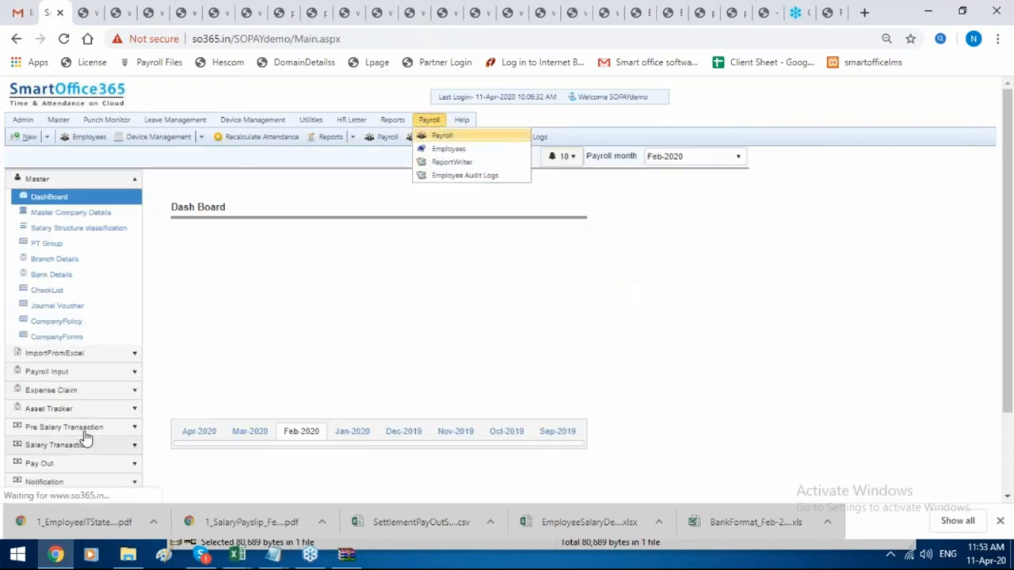
left_click(87, 436)
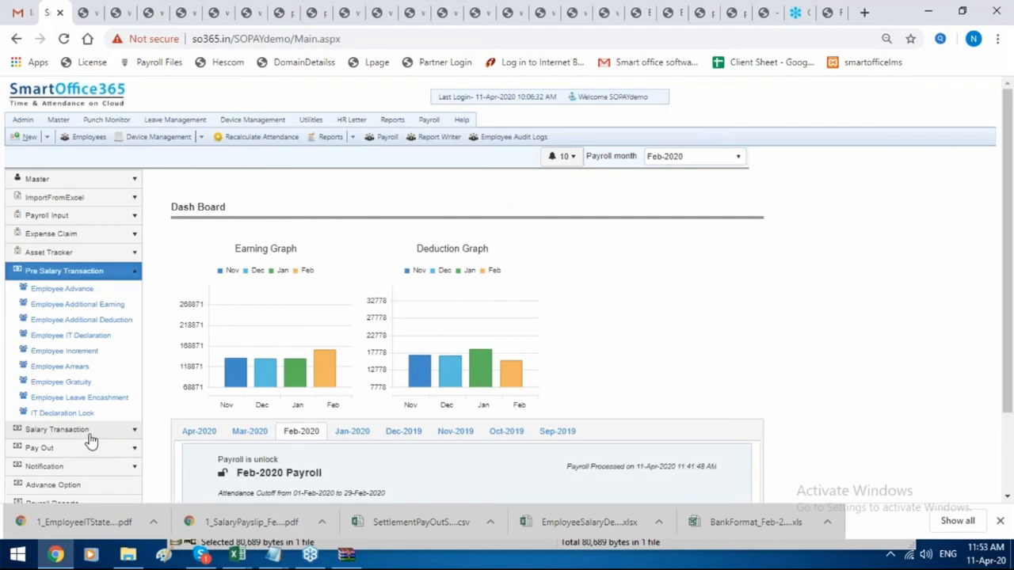
left_click(101, 402)
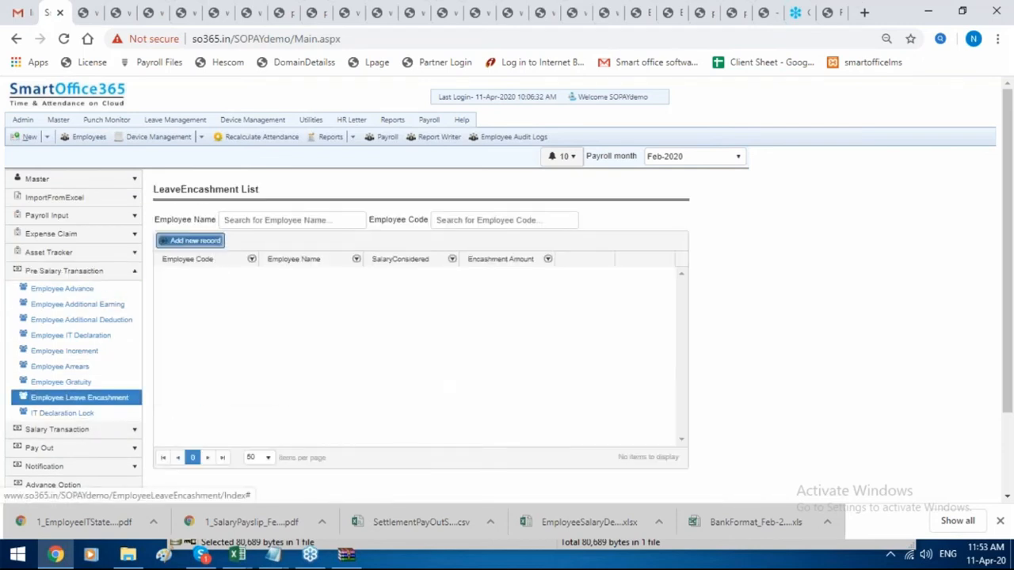
Start a new leave encashment record with leave type PL for an employee.
left_click(193, 240)
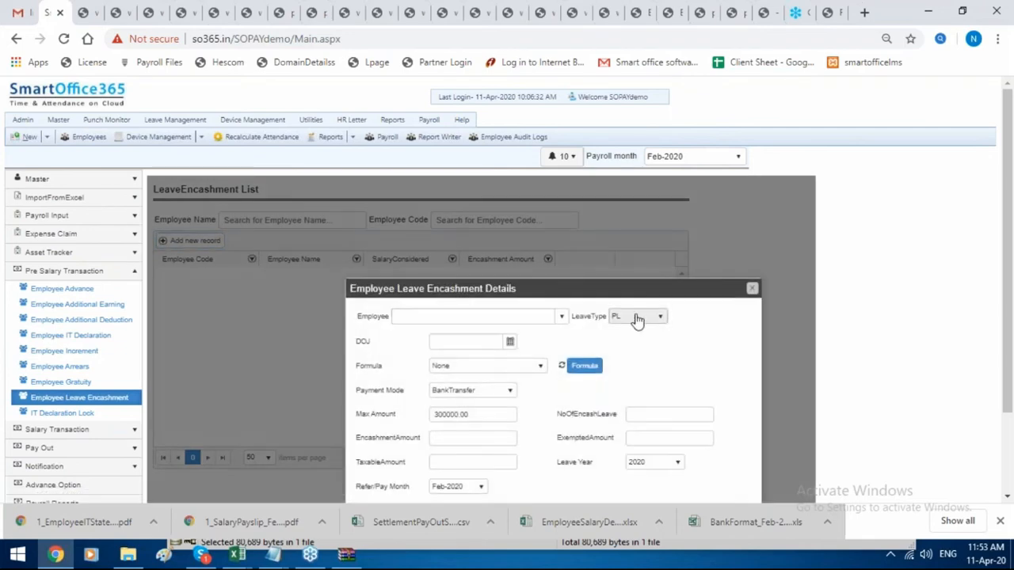
left_click(638, 317)
left_click(636, 320)
left_click(561, 317)
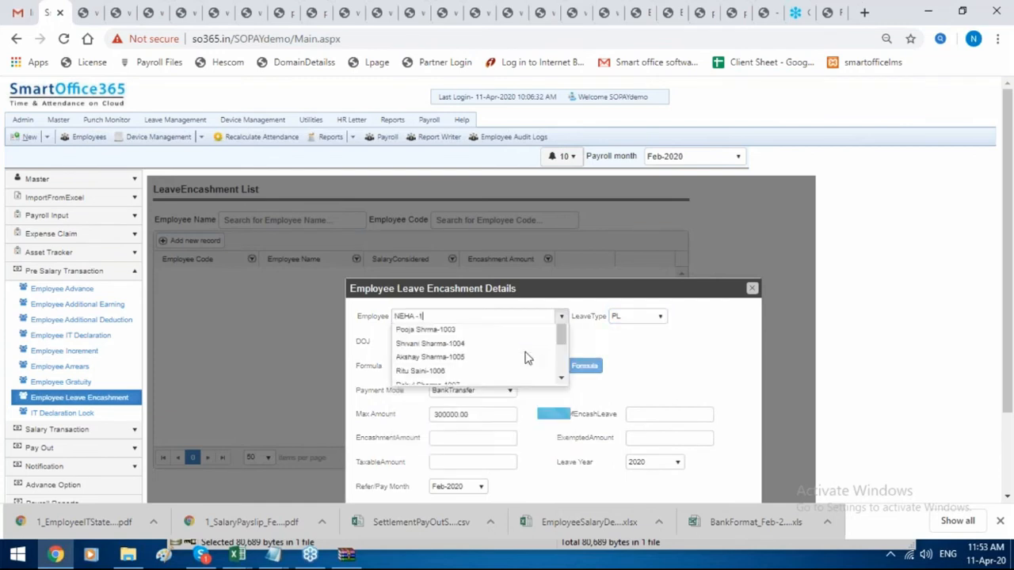
left_click(527, 358)
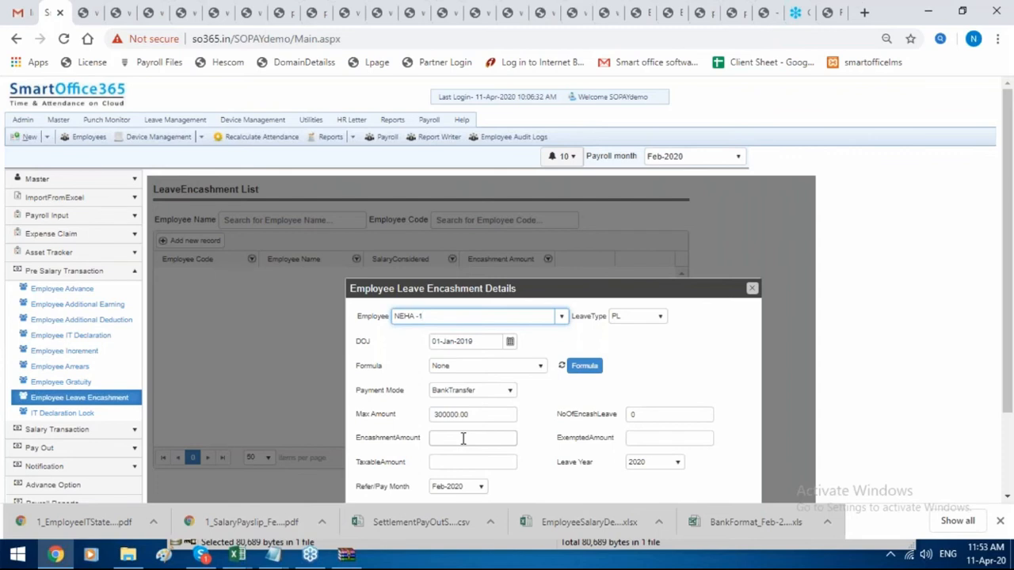
Set Formula to basic Formula and NoOfEncashLeave to 10, then close unsaved.
left_click(515, 369)
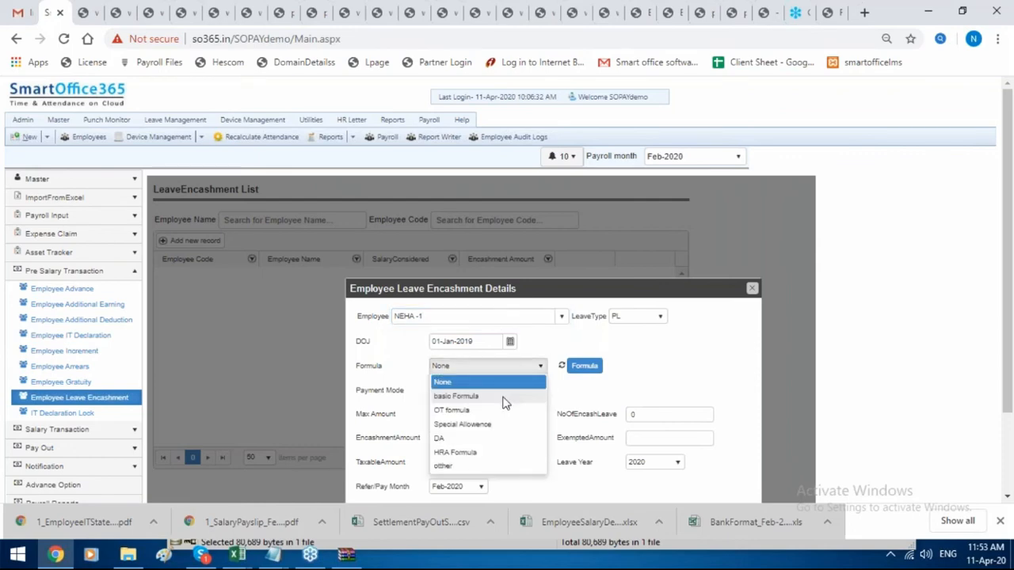
left_click(518, 398)
scroll(558, 396, "down", 1)
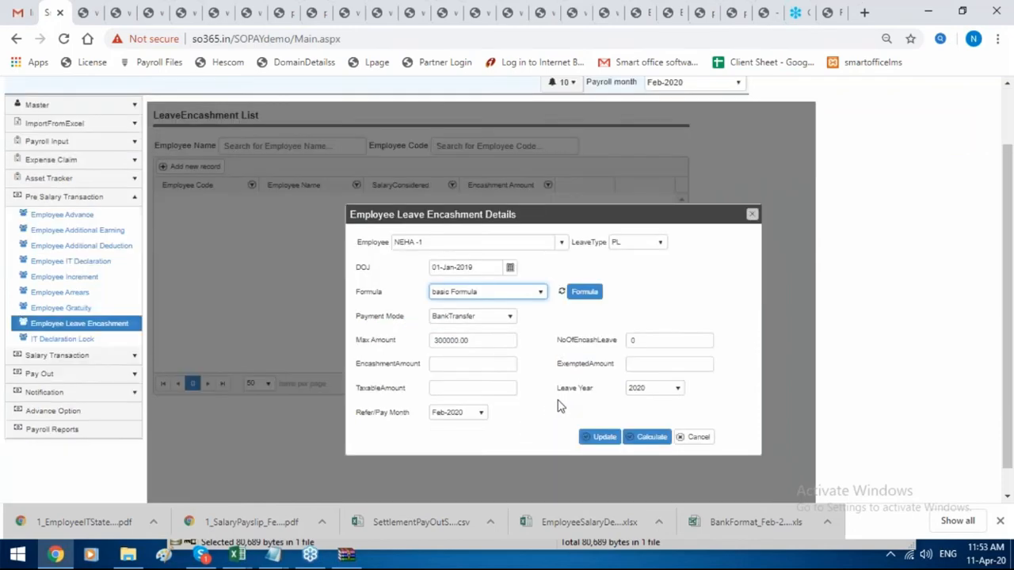
left_click(648, 360)
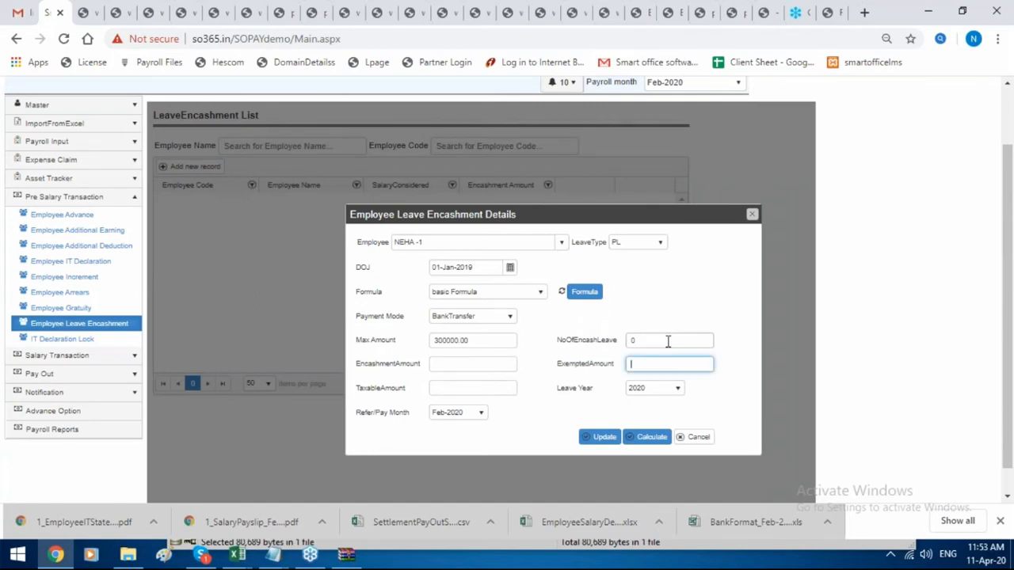
left_click(667, 339)
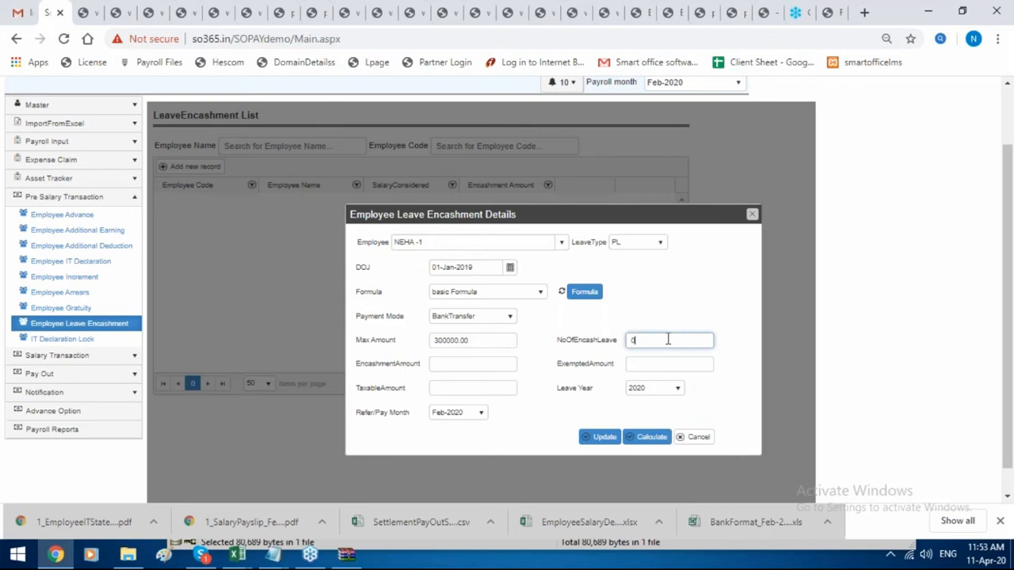
key("BackSpace")
type("10")
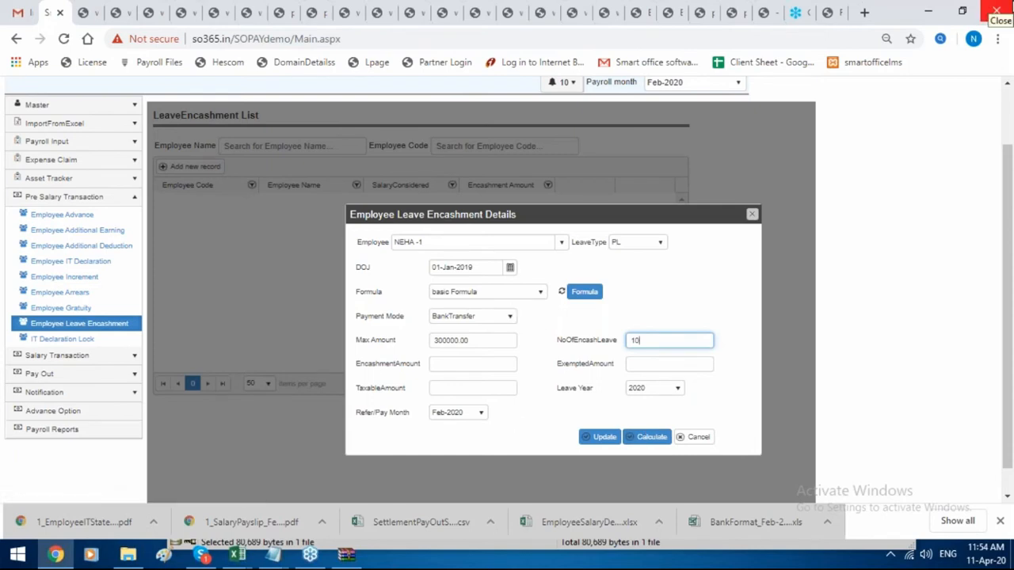
left_click(751, 215)
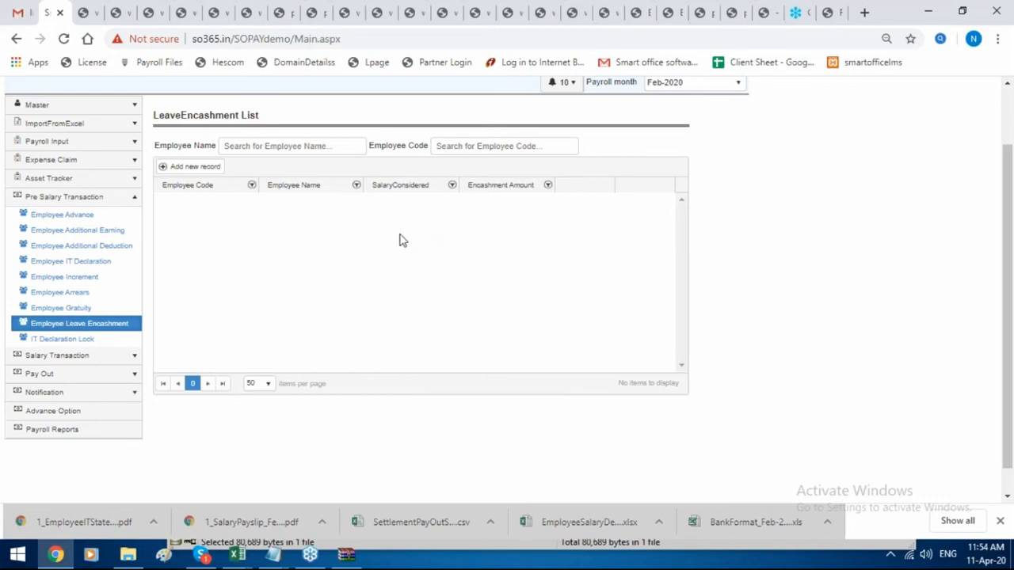
Start a gratuity disbursement for an employee in Employee Gratuity, then close it unsaved.
left_click(84, 309)
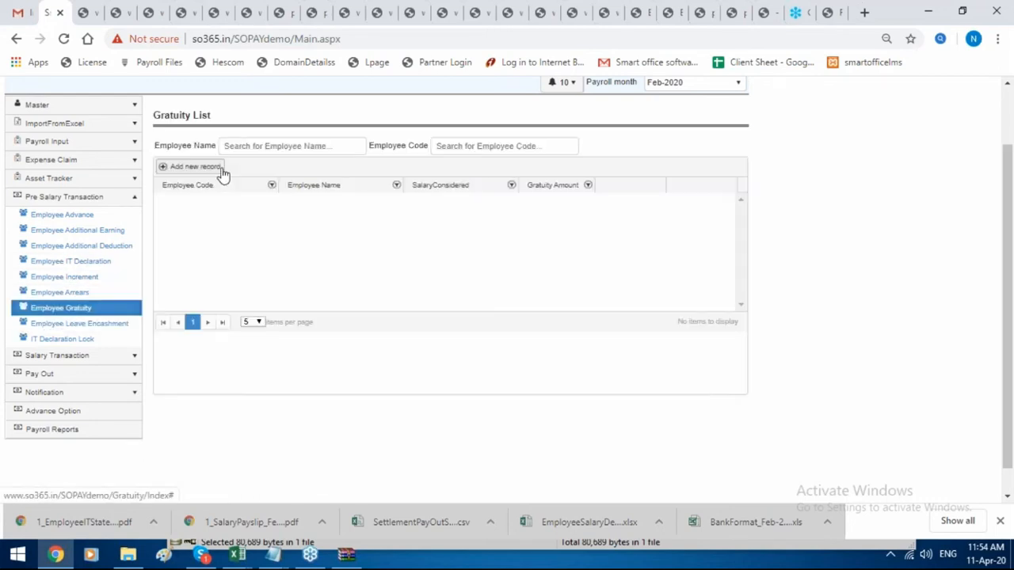
left_click(221, 168)
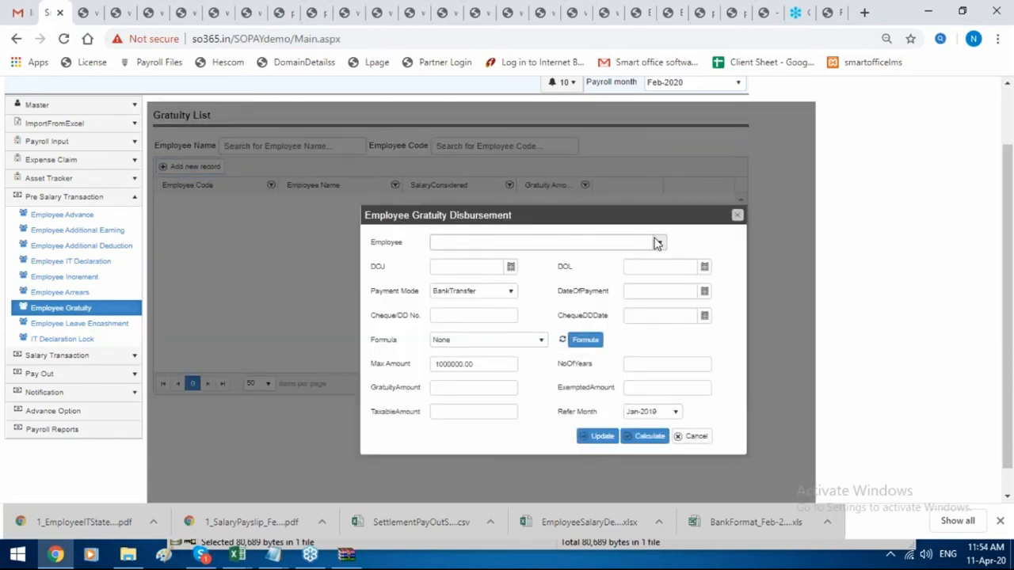
left_click(657, 242)
left_click(600, 274)
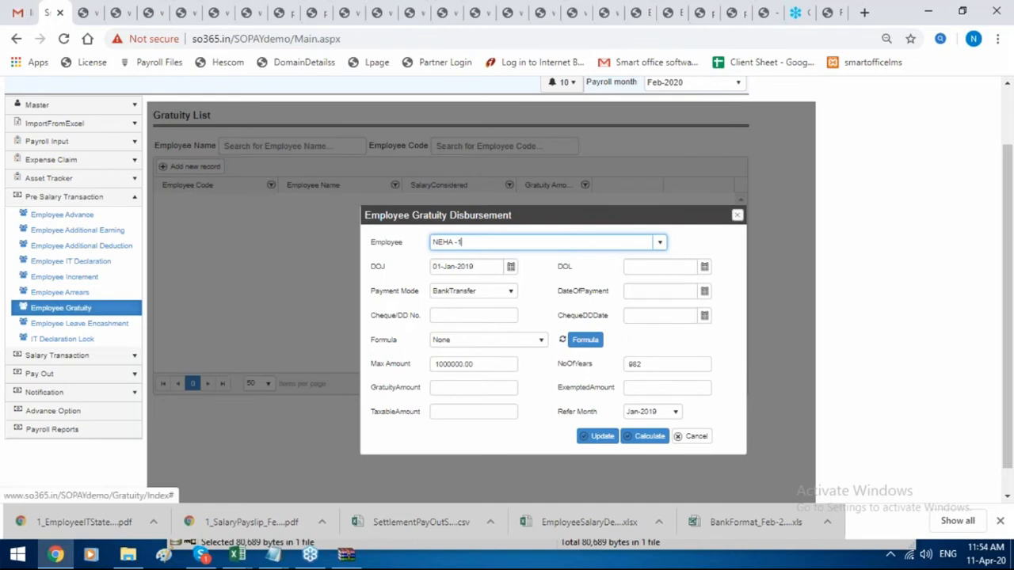
left_click(736, 215)
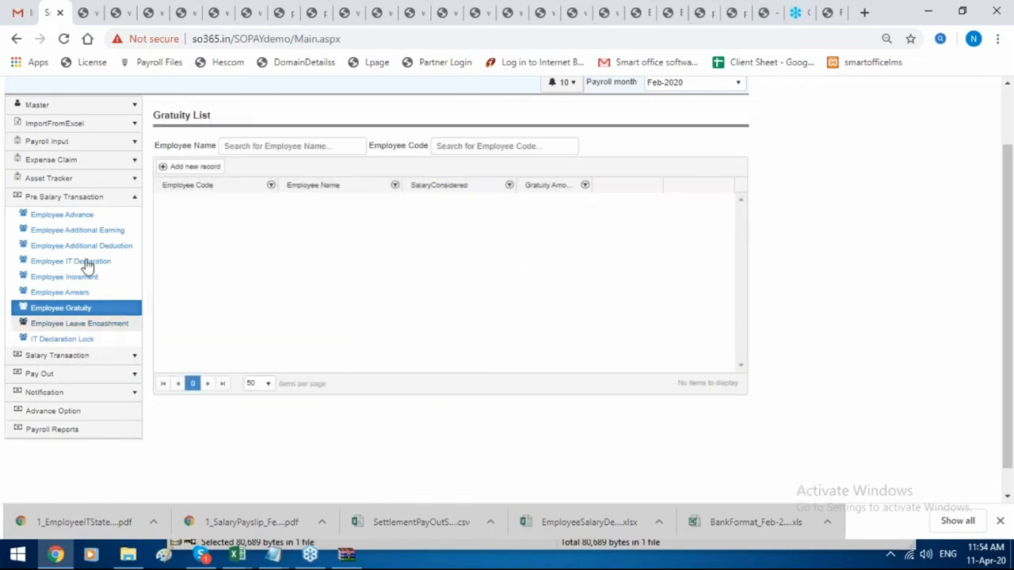
scroll(99, 192, "up", 2)
Step through Master Company Details, Salary Structure, Branch, Bank and Journal Voucher pages, ending on CheckList.
left_click(100, 178)
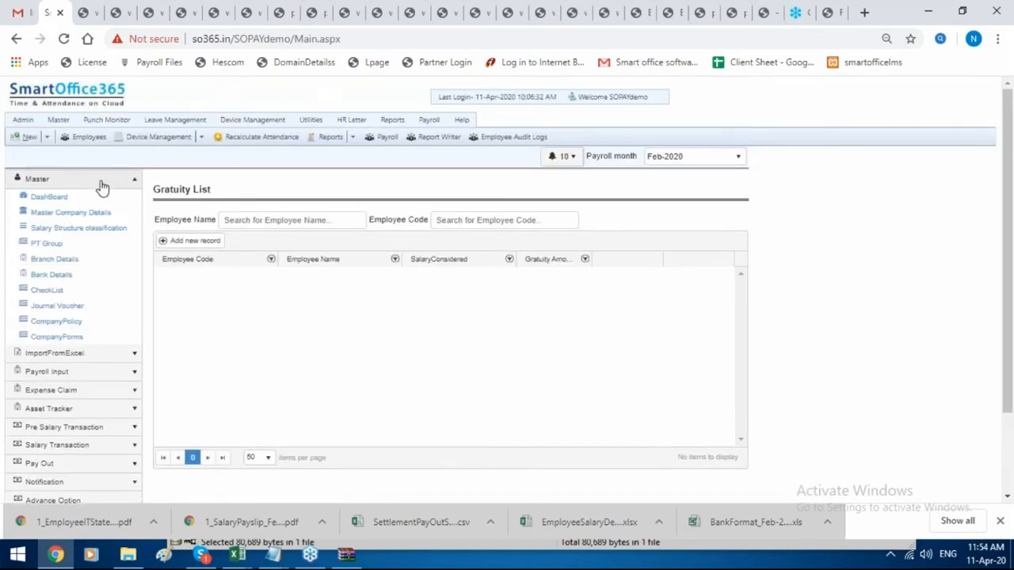
left_click(98, 214)
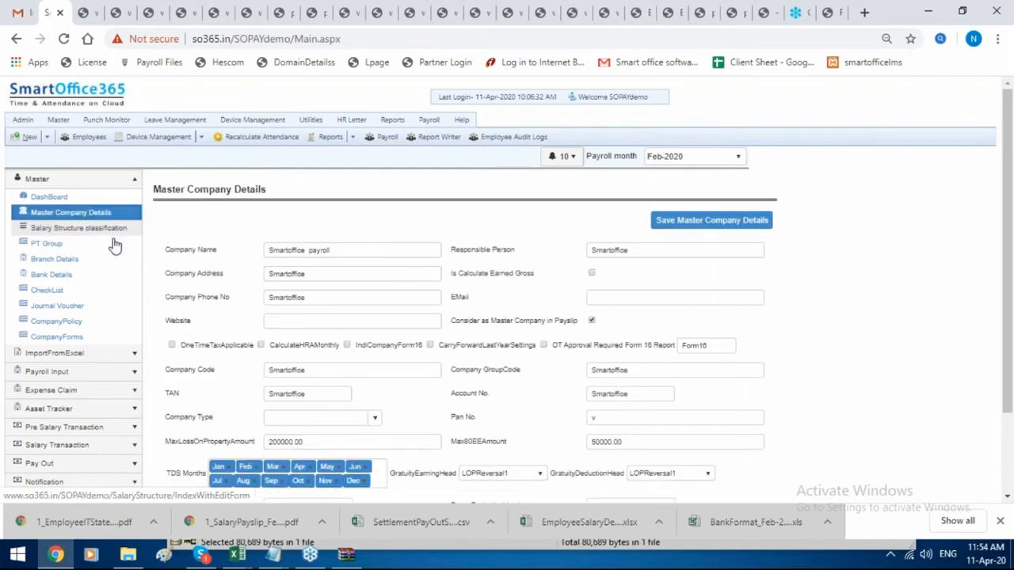
left_click(112, 229)
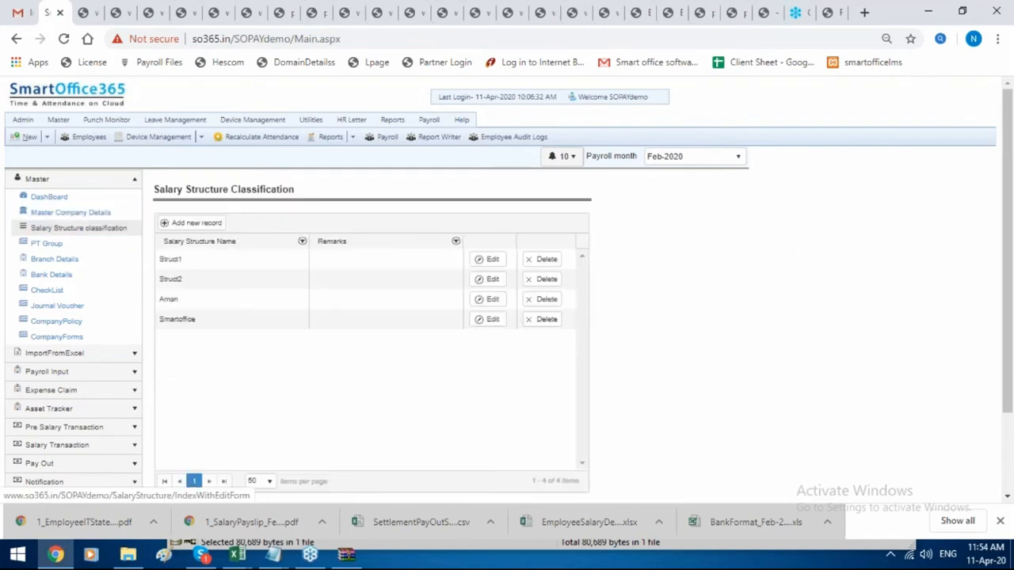
left_click(46, 267)
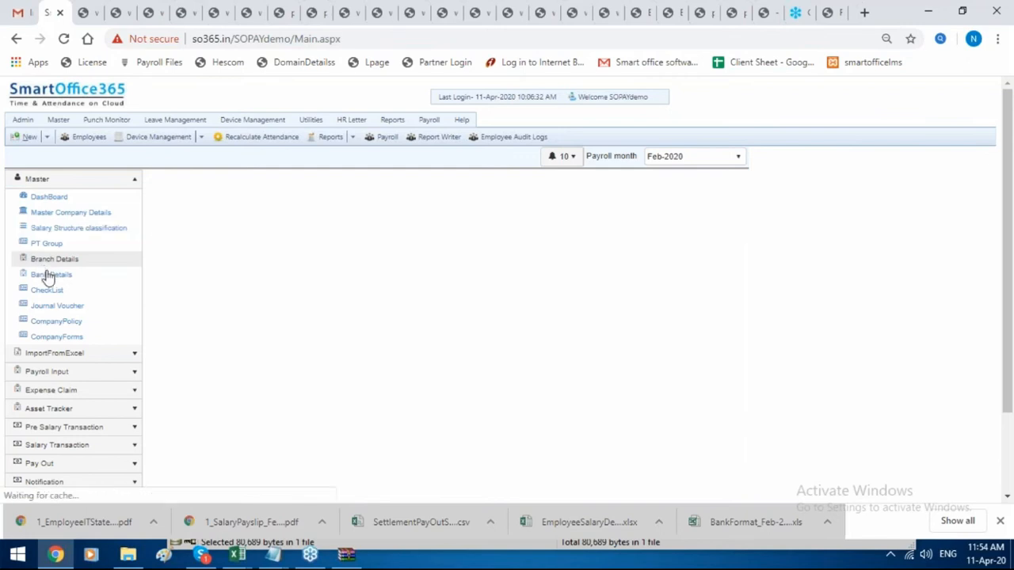
left_click(50, 274)
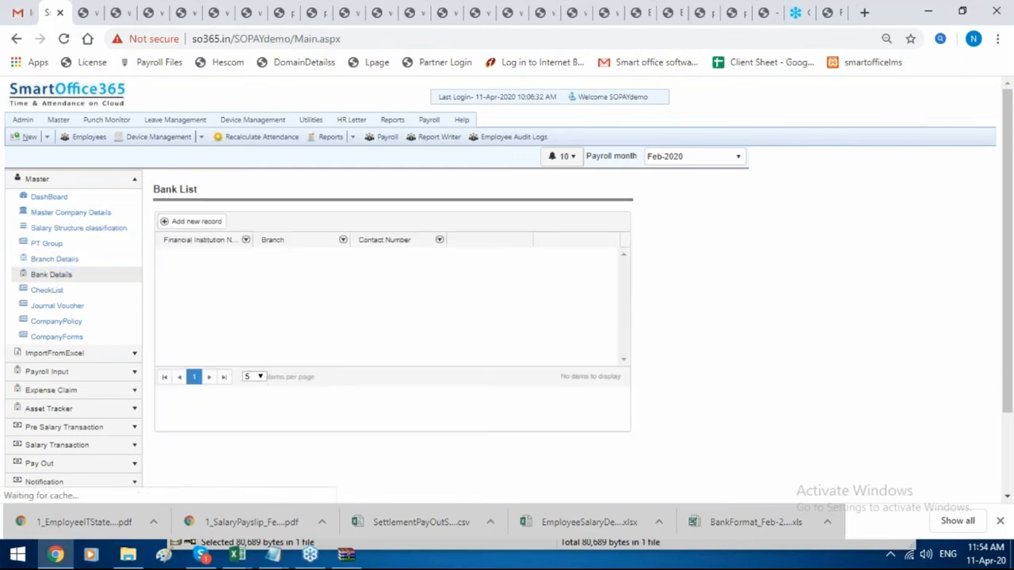
left_click(45, 305)
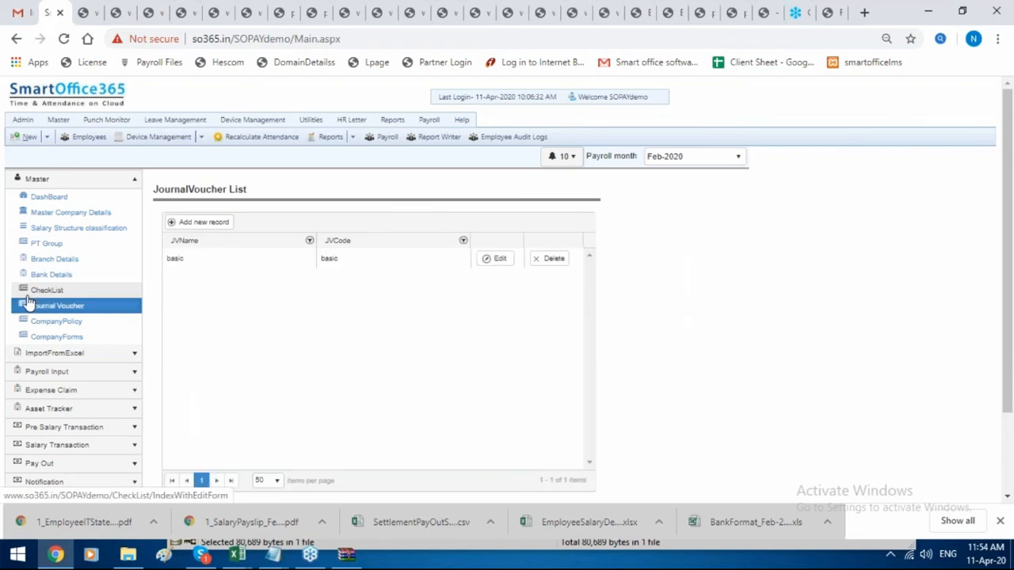
left_click(46, 290)
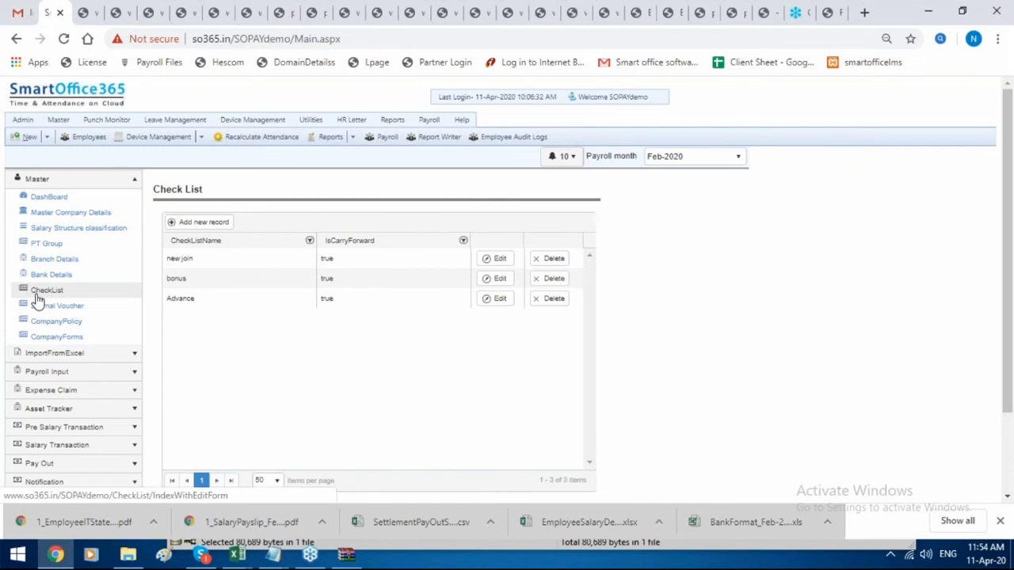
Pick the Import Employee Salary Details template, then download and open ImportSalarydetail.xls.
left_click(83, 354)
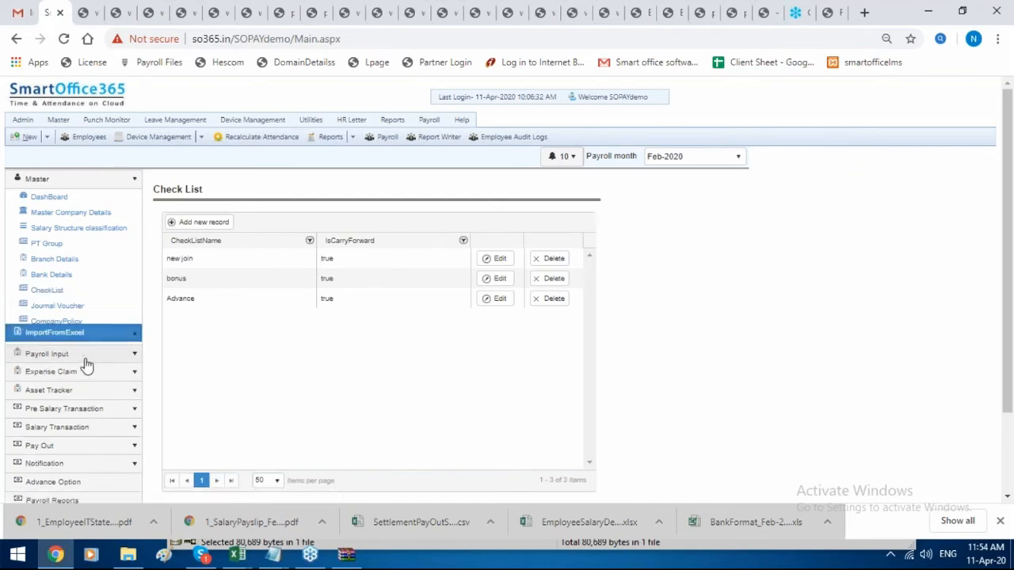
left_click(108, 215)
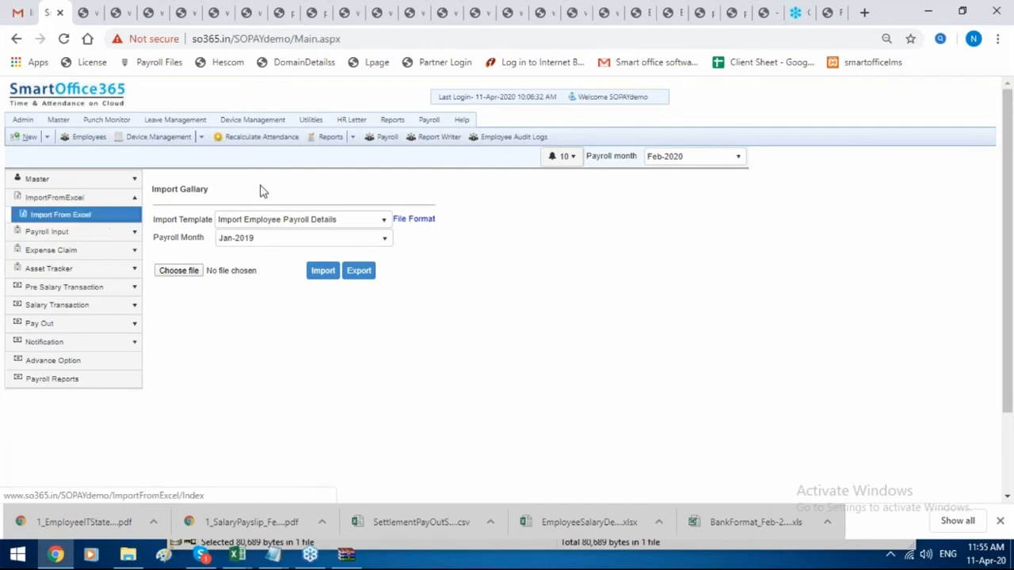
left_click(301, 222)
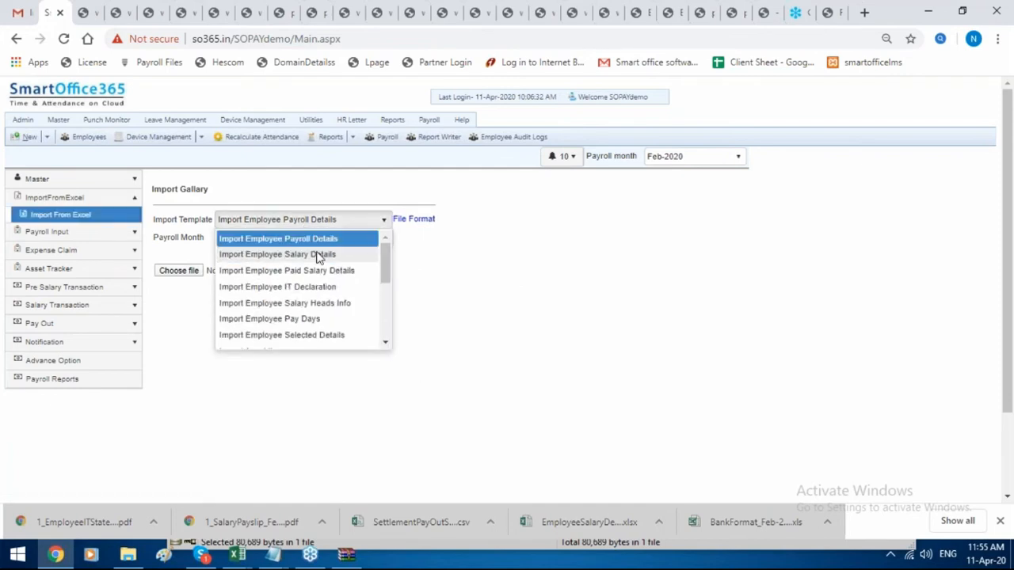
left_click(321, 255)
left_click(417, 221)
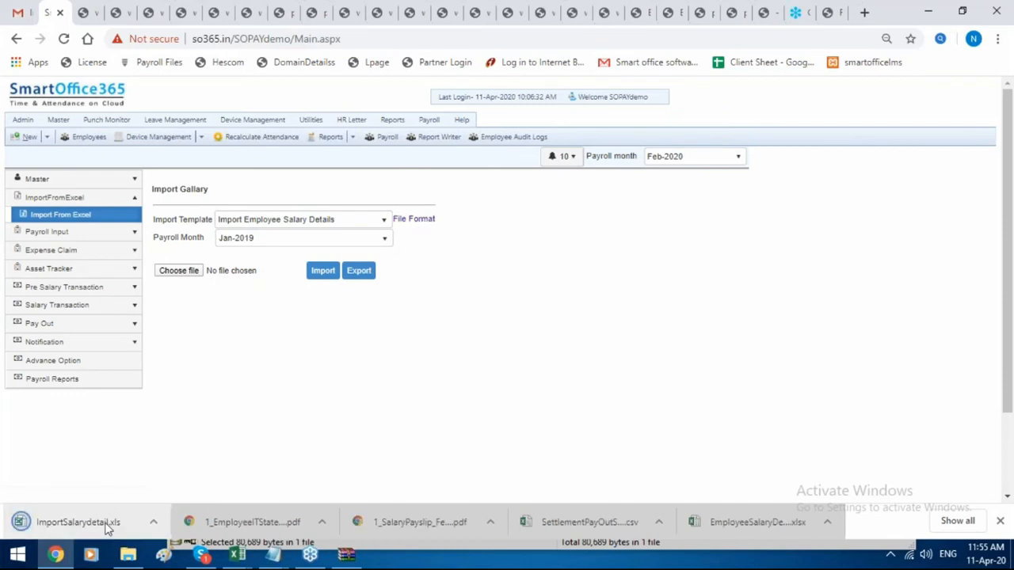
left_click(107, 526)
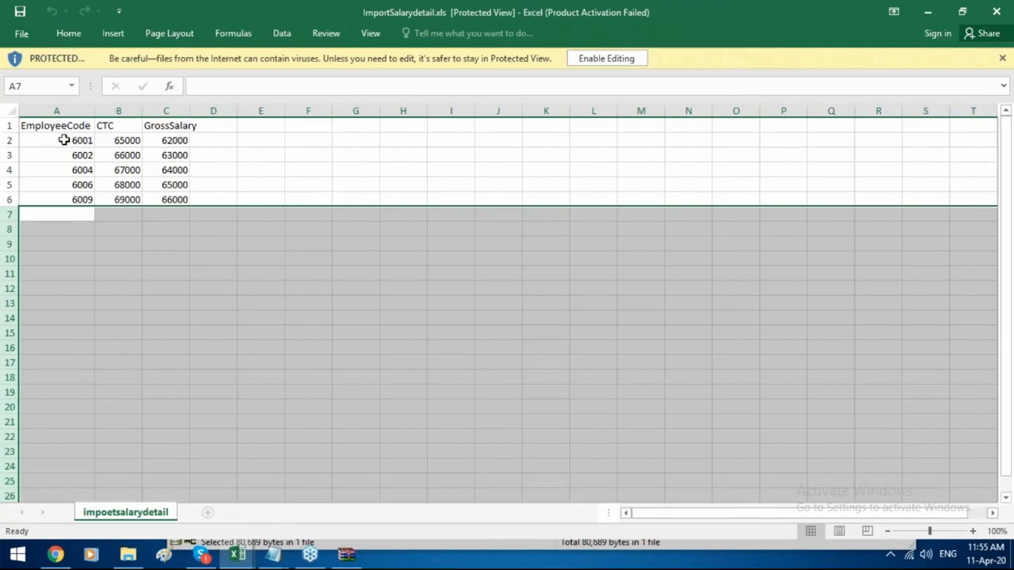
Inspect the EmployeeCode, CTC and GrossSalary values in ImportSalarydetail.xls, then return to Smart Office.
left_click_drag(63, 140, 63, 290)
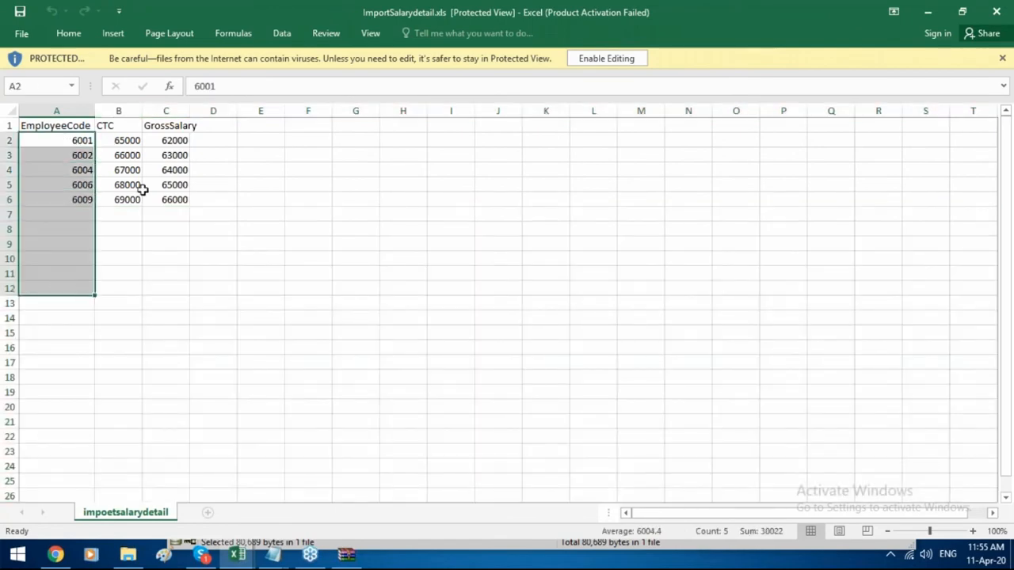
left_click(125, 139)
left_click(163, 138)
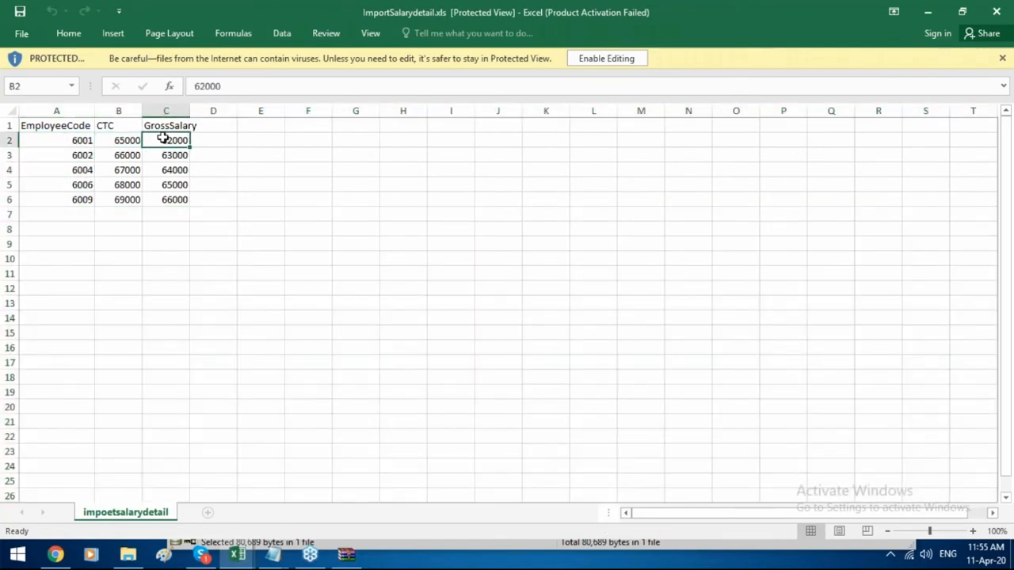
left_click(112, 140)
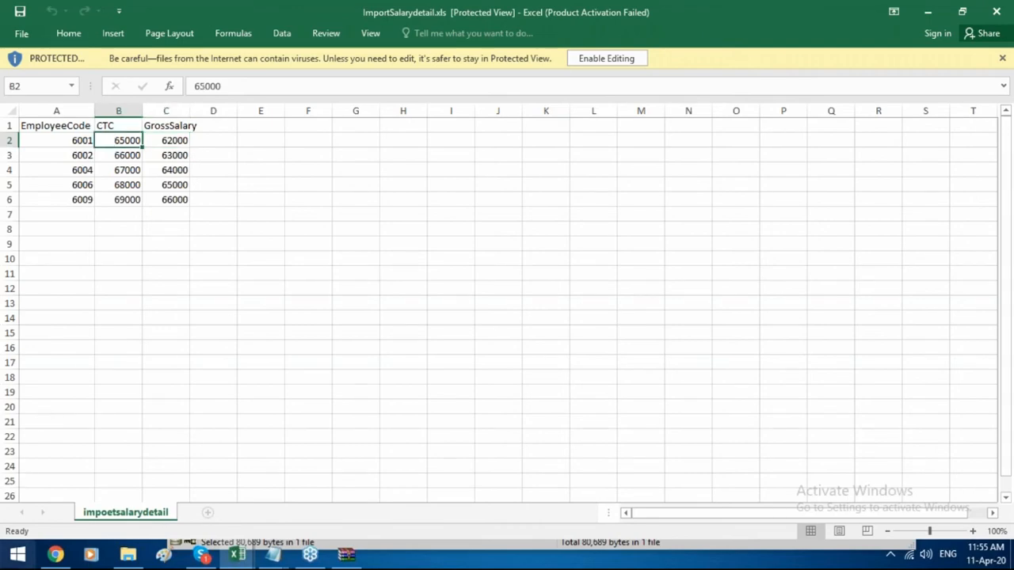
left_click(57, 557)
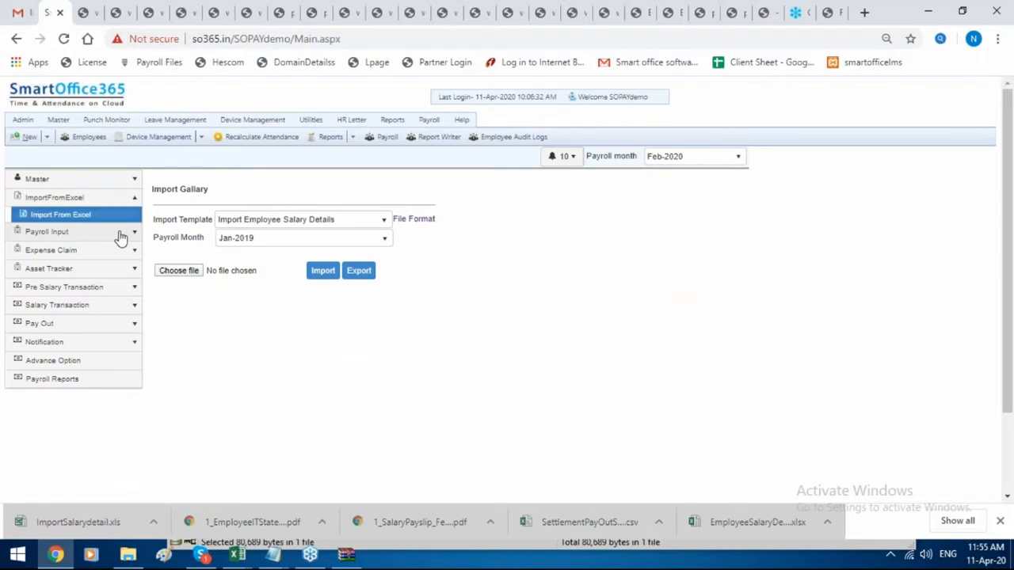
Browse the payroll input pages for salary head assignment and formula settings.
left_click(119, 231)
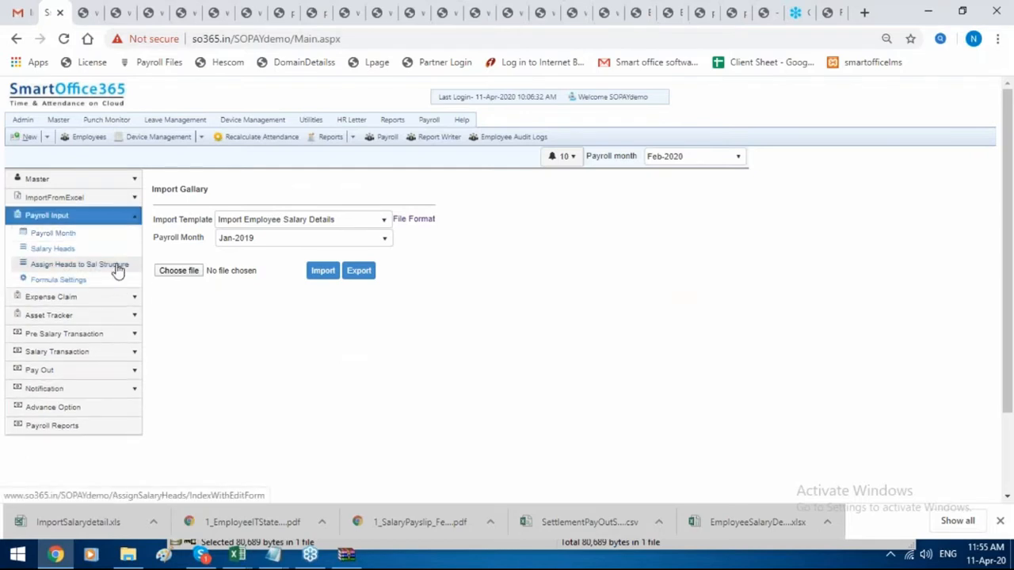
left_click(118, 266)
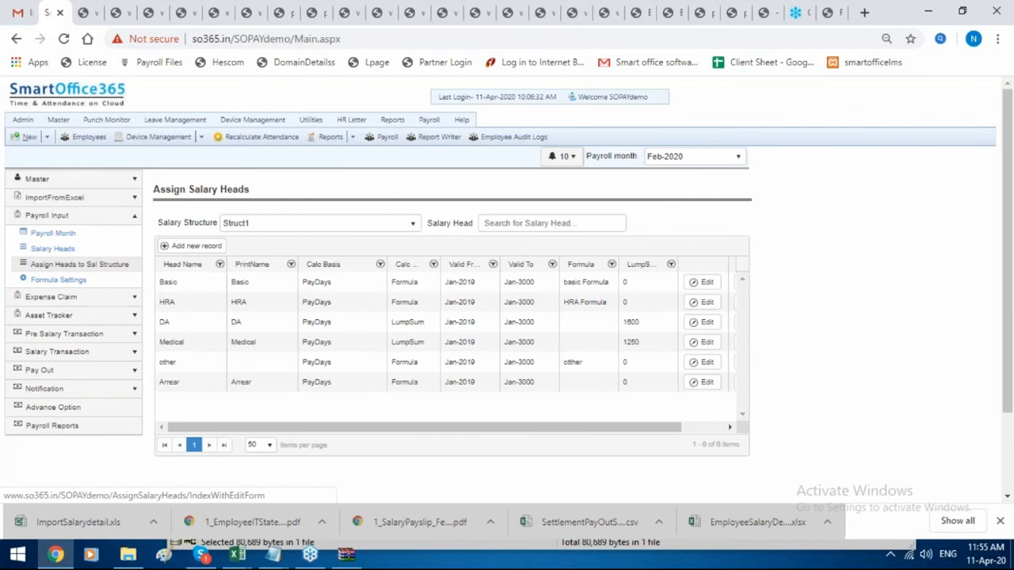
left_click(115, 269)
left_click(114, 281)
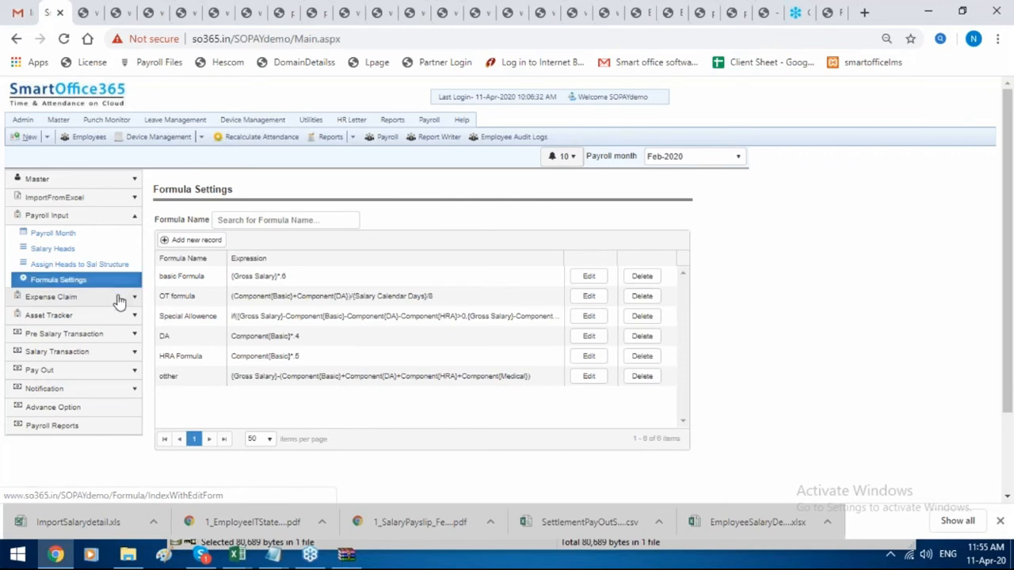
Open Employee Advance, then the Feb-2020 Employee Additional Earning list, expanding Salary Transaction.
left_click(117, 298)
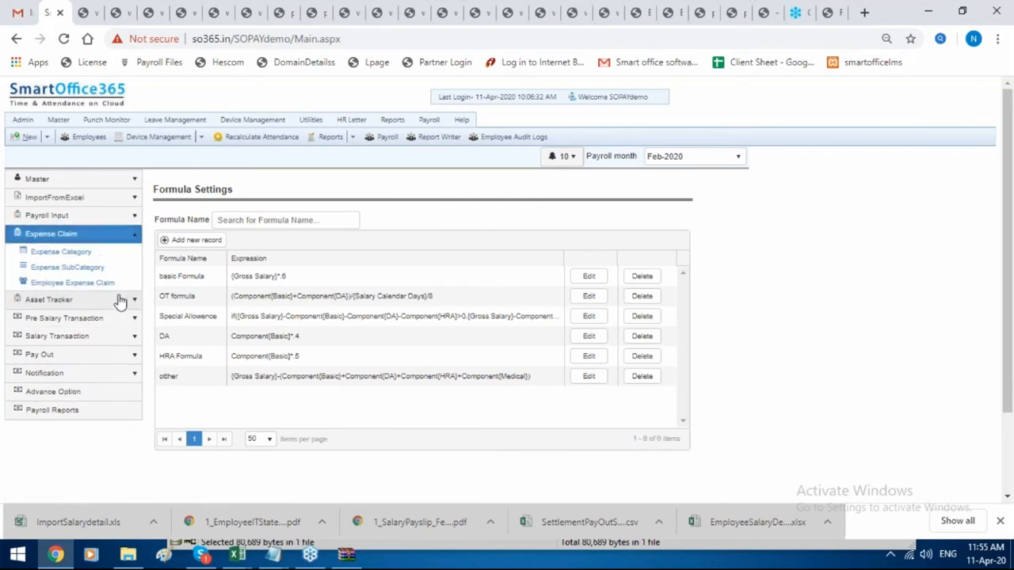
left_click(132, 318)
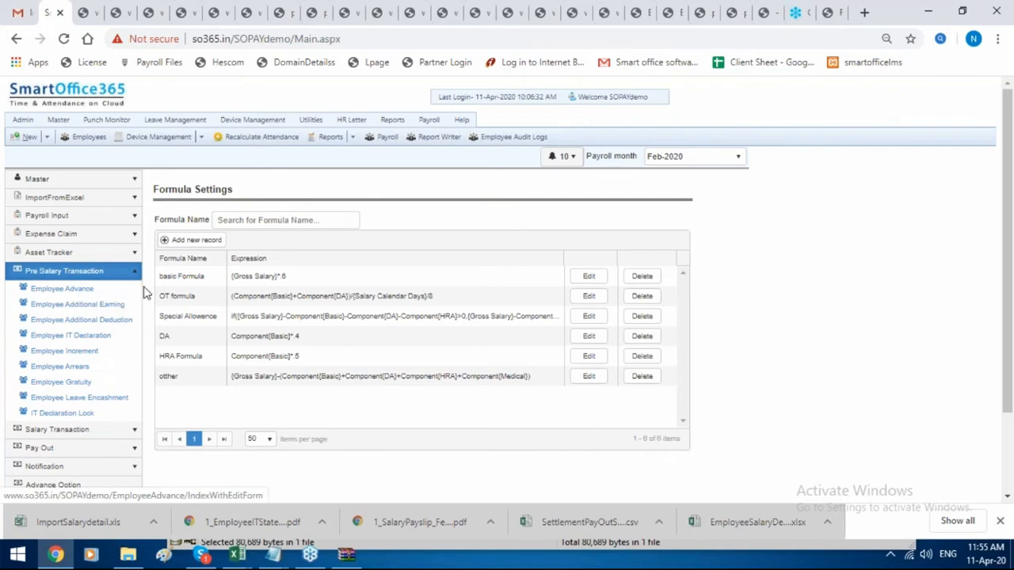
left_click(137, 292)
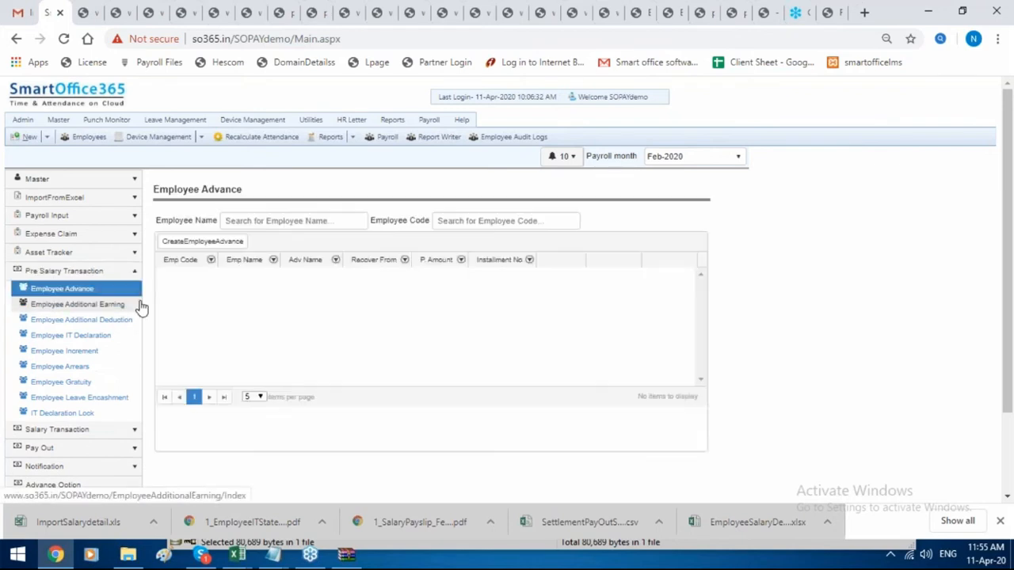
left_click(140, 306)
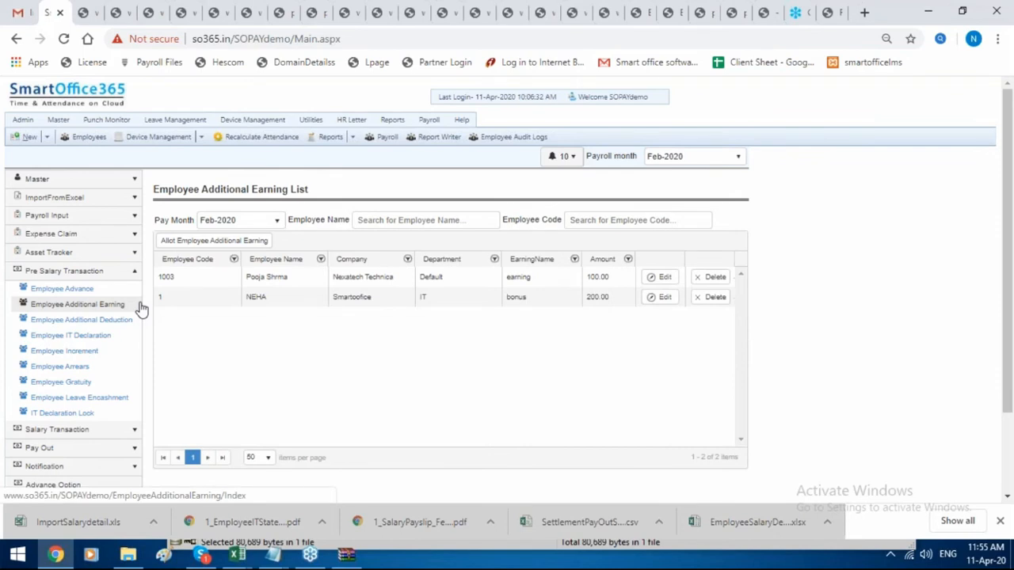
left_click(130, 430)
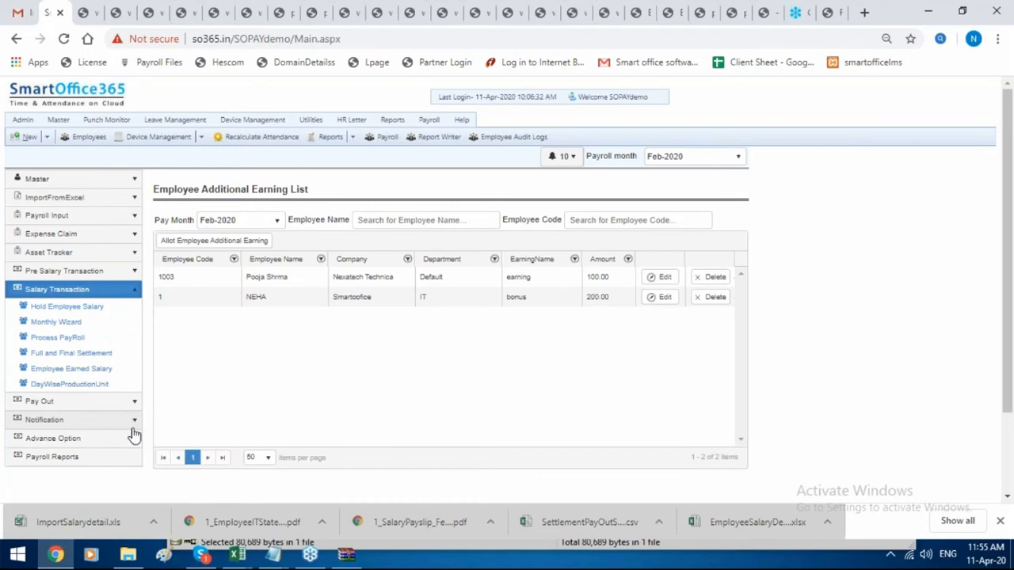
Step the Feb-2020 Monthly Wizard past deductions, new joinees and resignations to the empty Arrears list.
left_click(125, 324)
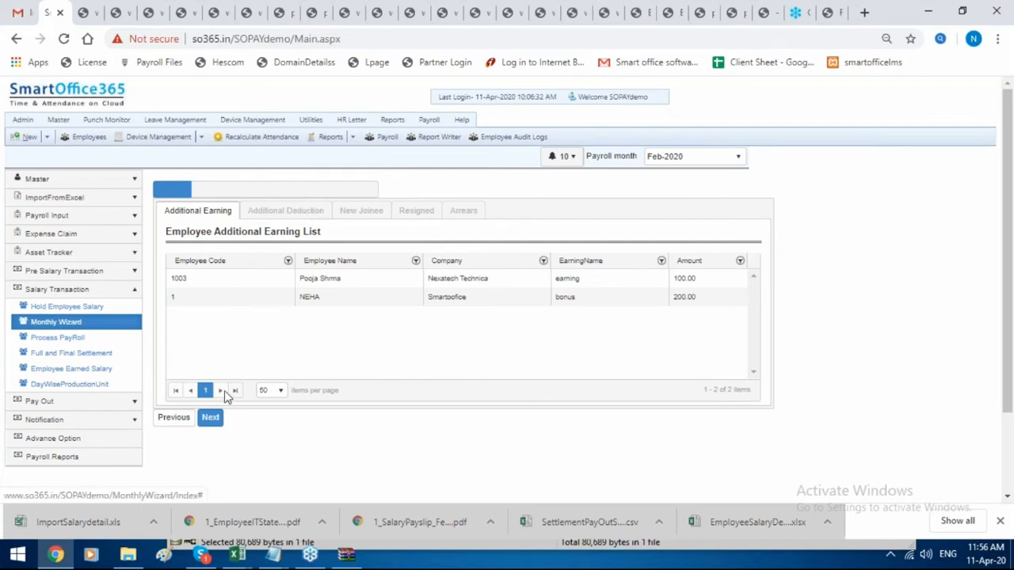
left_click(210, 420)
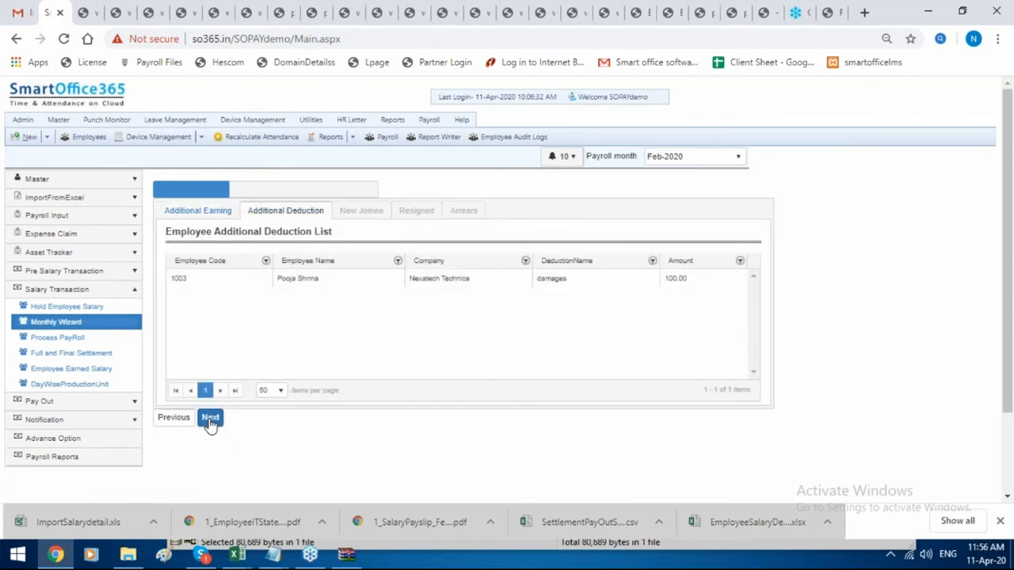
left_click(211, 420)
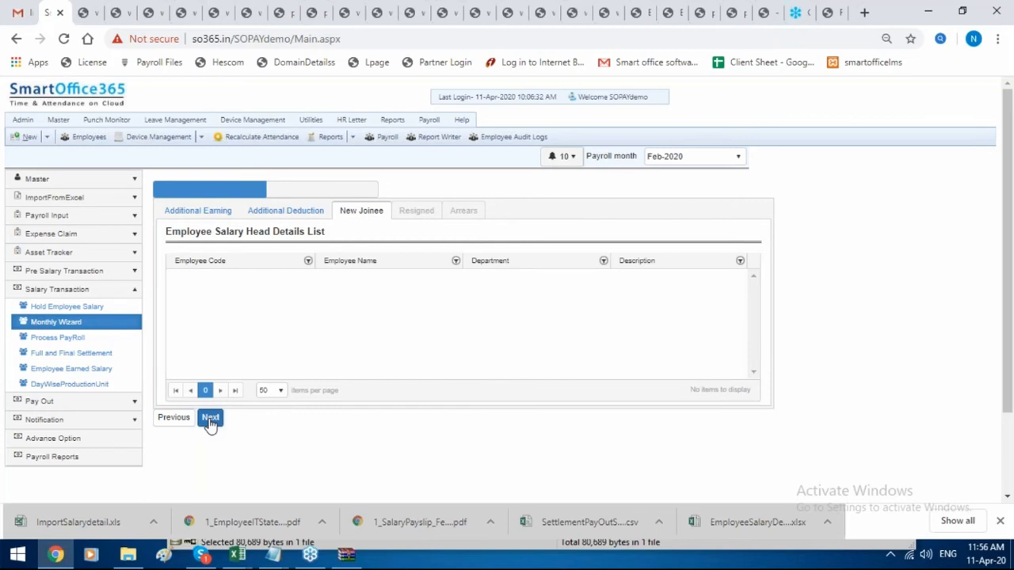
left_click(210, 420)
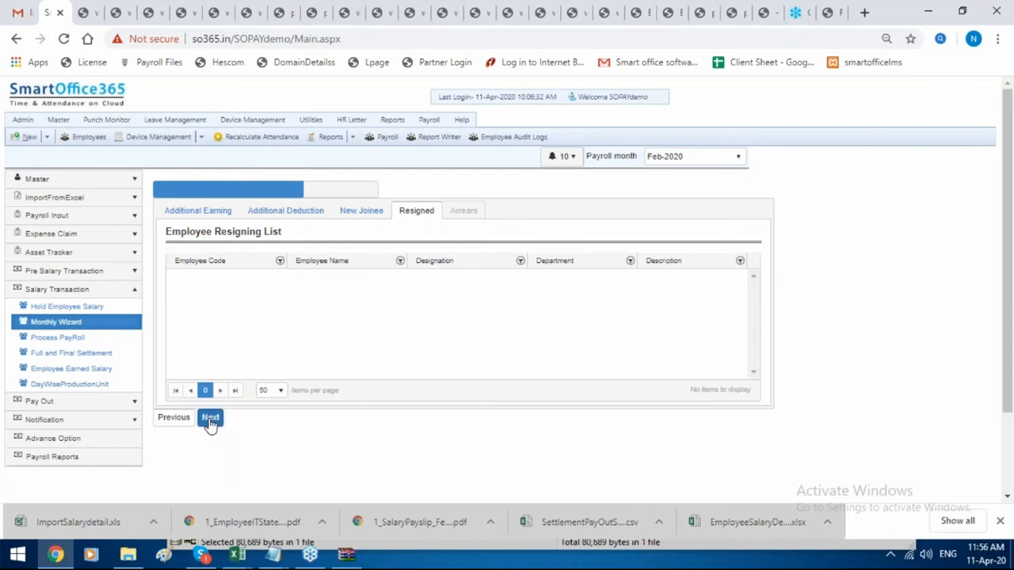
left_click(211, 420)
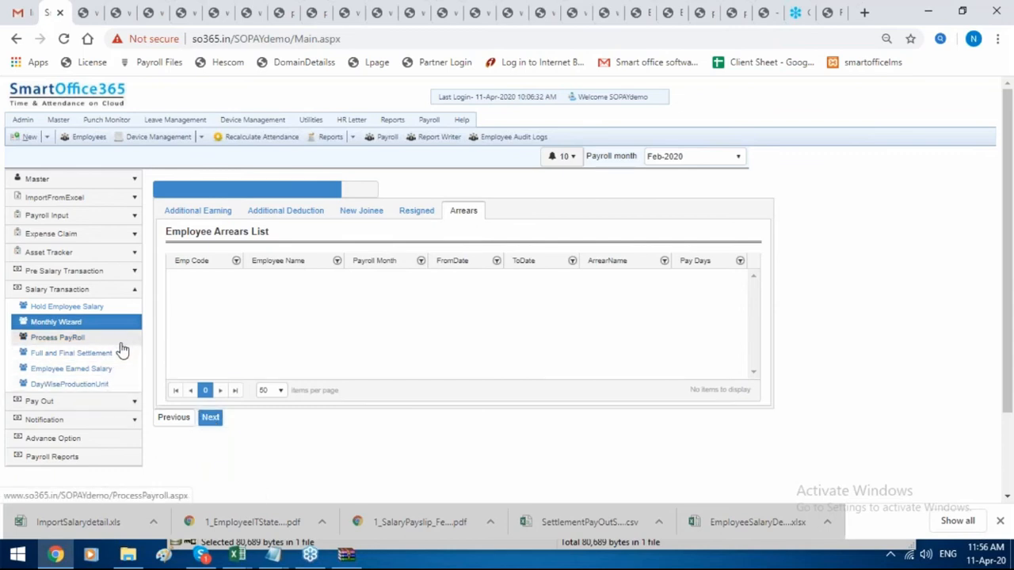
left_click(117, 401)
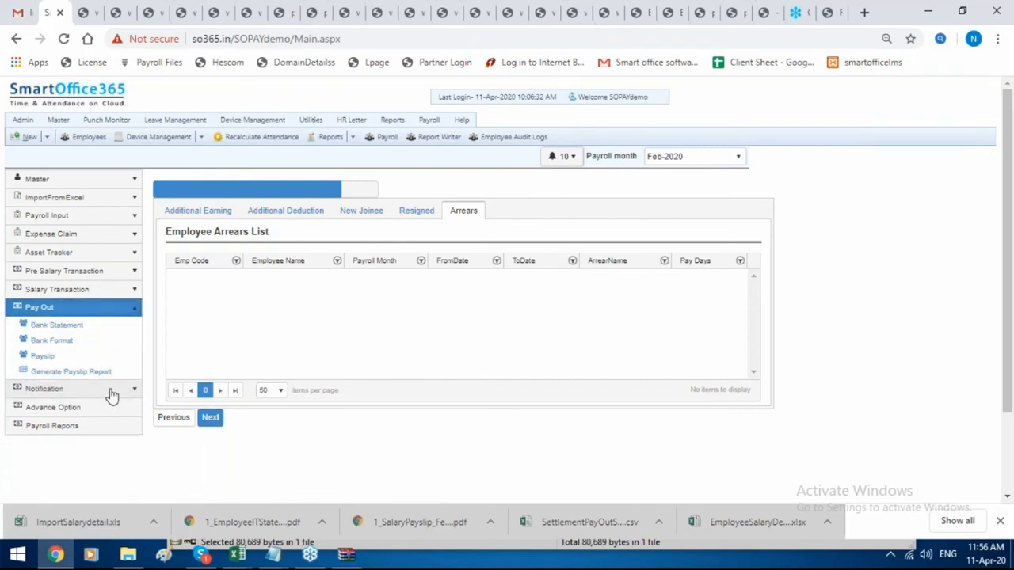
Start a new Employee Voluntary PF allotment under Advance Option's Configure Statutory Settings.
left_click(111, 395)
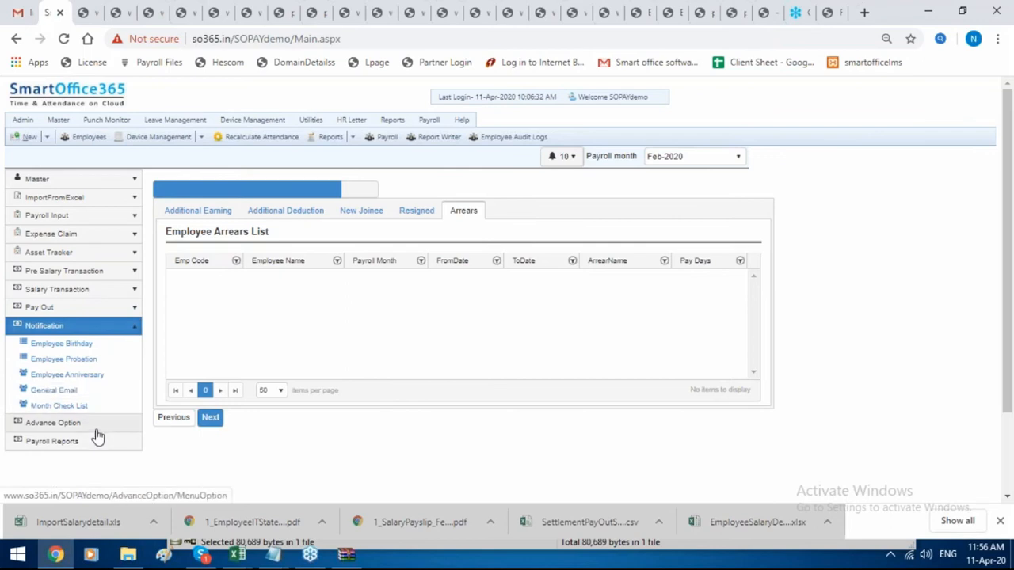
left_click(97, 428)
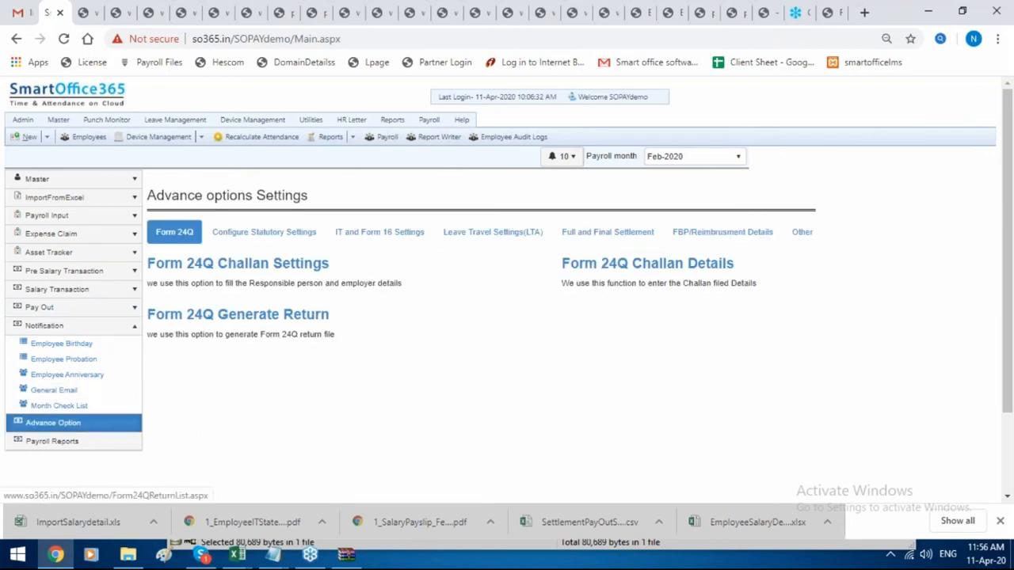
left_click(283, 241)
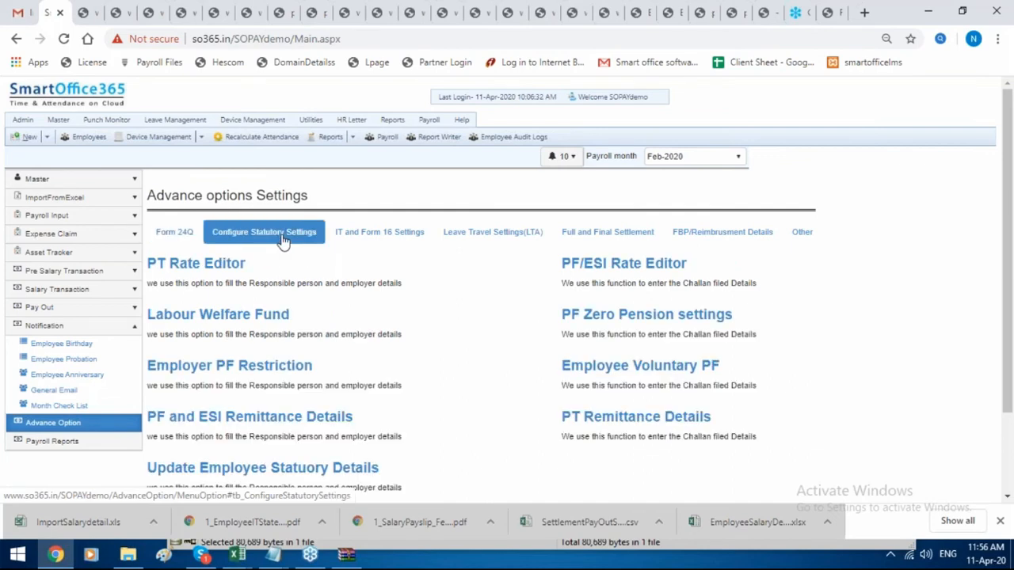
left_click(628, 370)
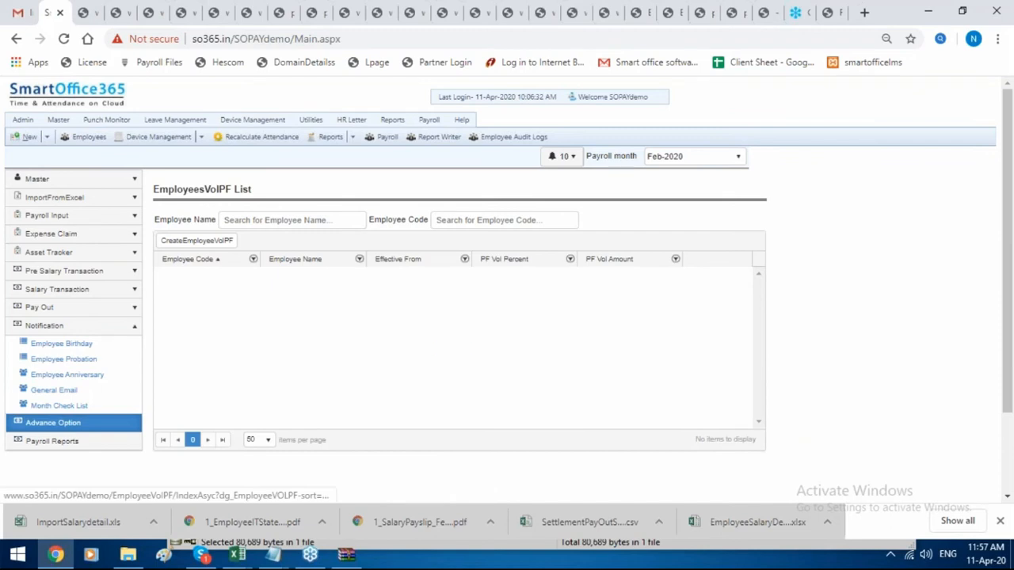
left_click(224, 240)
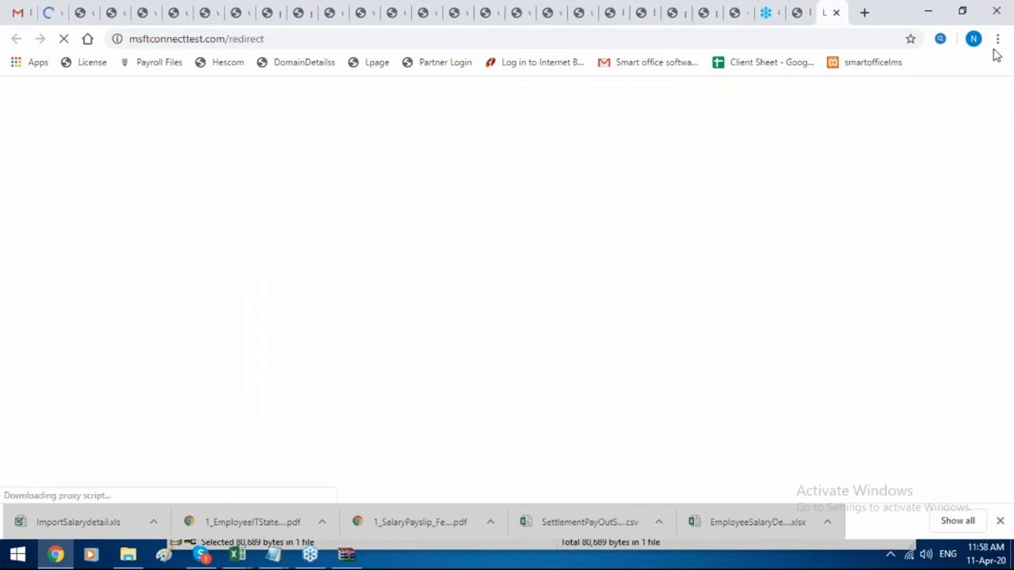
Reload the so365 payroll page and close the stray usoclient.exe console window.
left_click(59, 11)
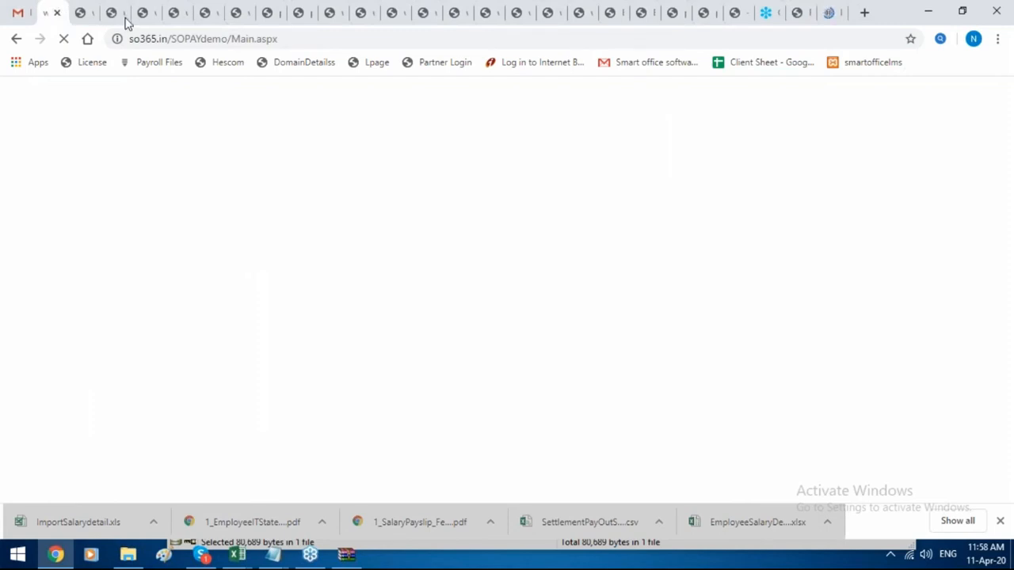
left_click(353, 39)
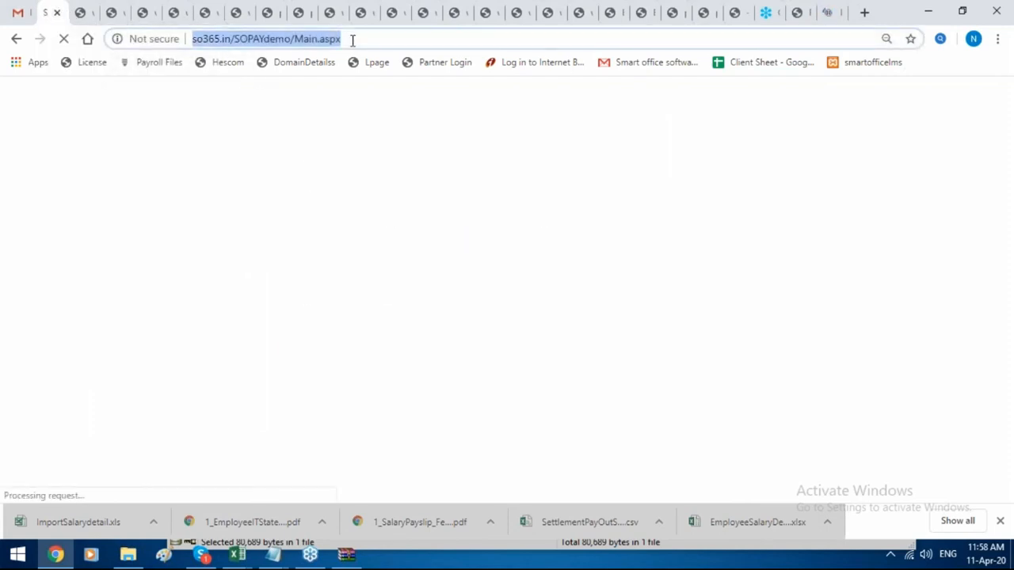
key("Return")
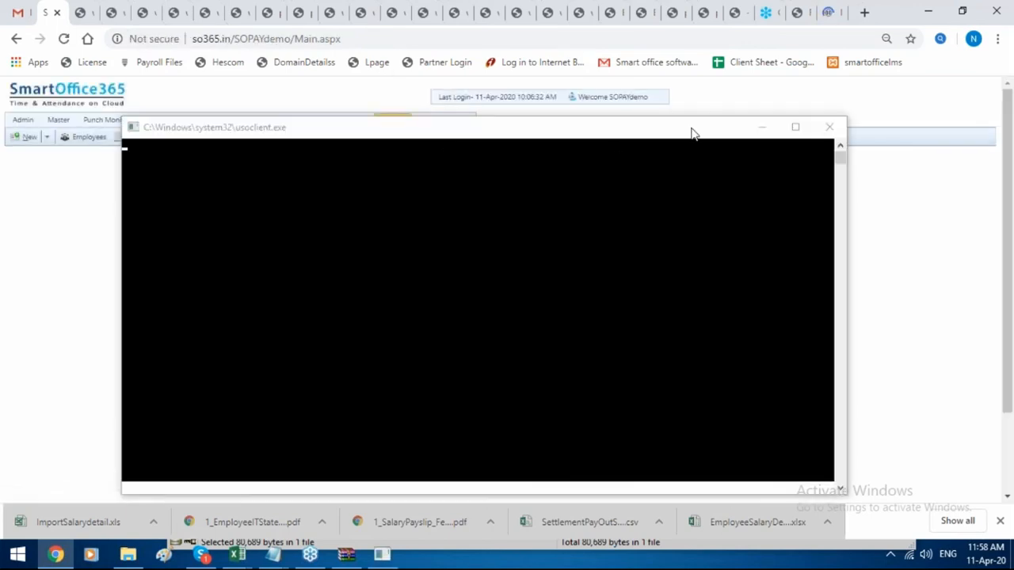
left_click_drag(607, 140, 331, 164)
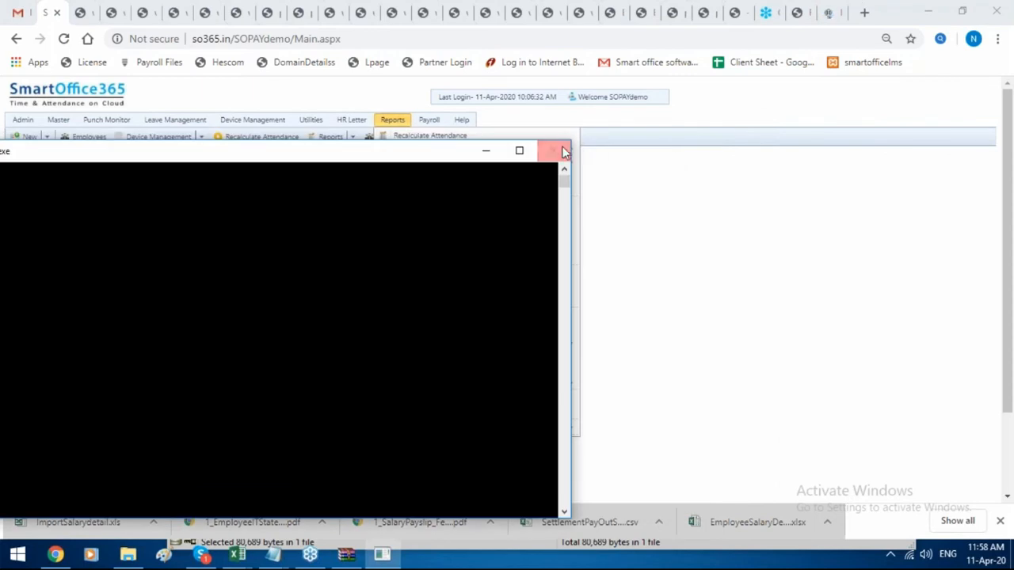
left_click(562, 150)
Reopen the Payroll Dash Board showing Nov–Feb Earning and Deduction graphs.
left_click(428, 120)
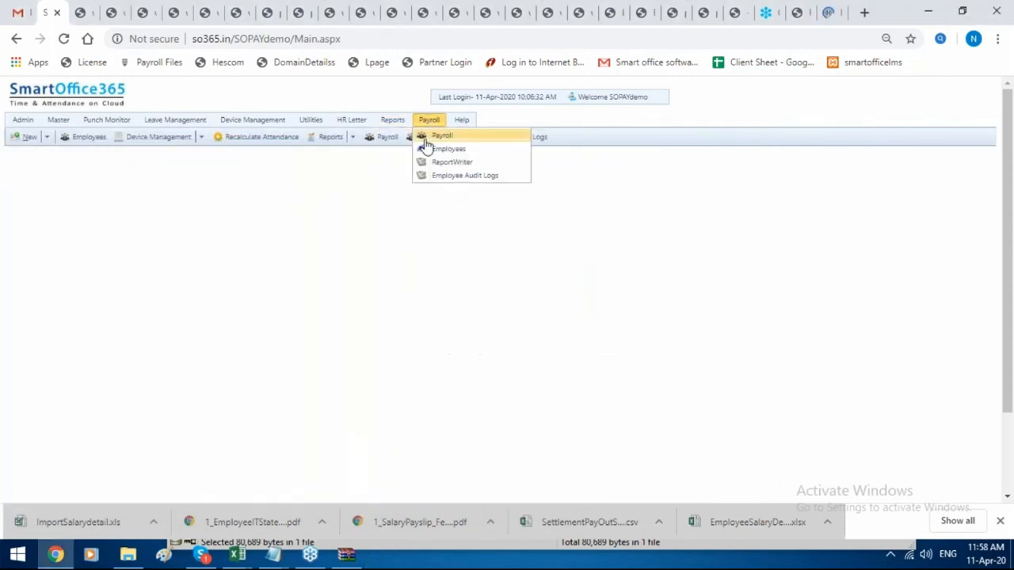
left_click(443, 149)
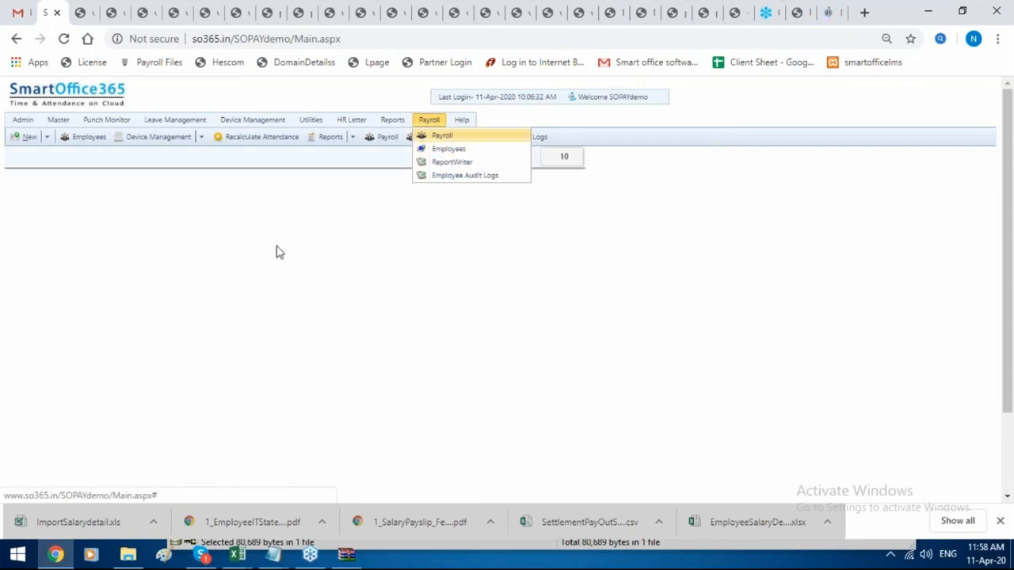
scroll(127, 388, "down", 2)
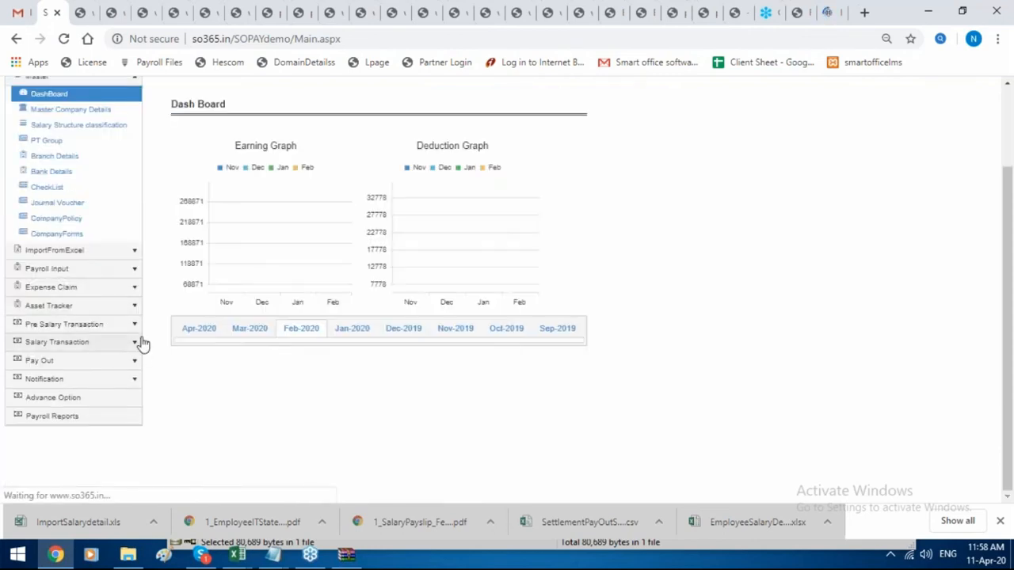
Browse Advance Option's IT and Form 16, Leave Travel (LTA) and FBP/Reimbursement Details settings.
left_click(124, 361)
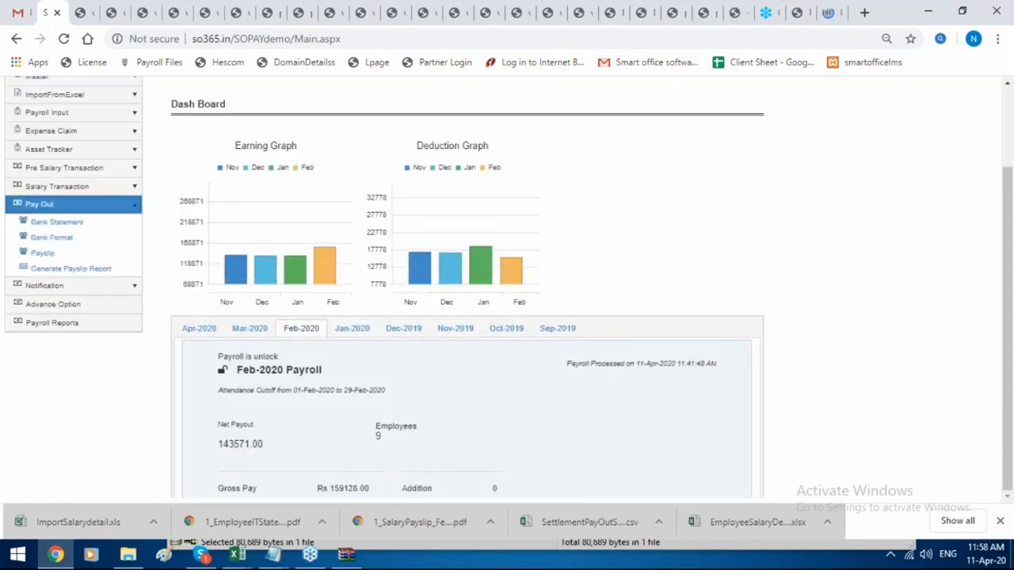
left_click(120, 308)
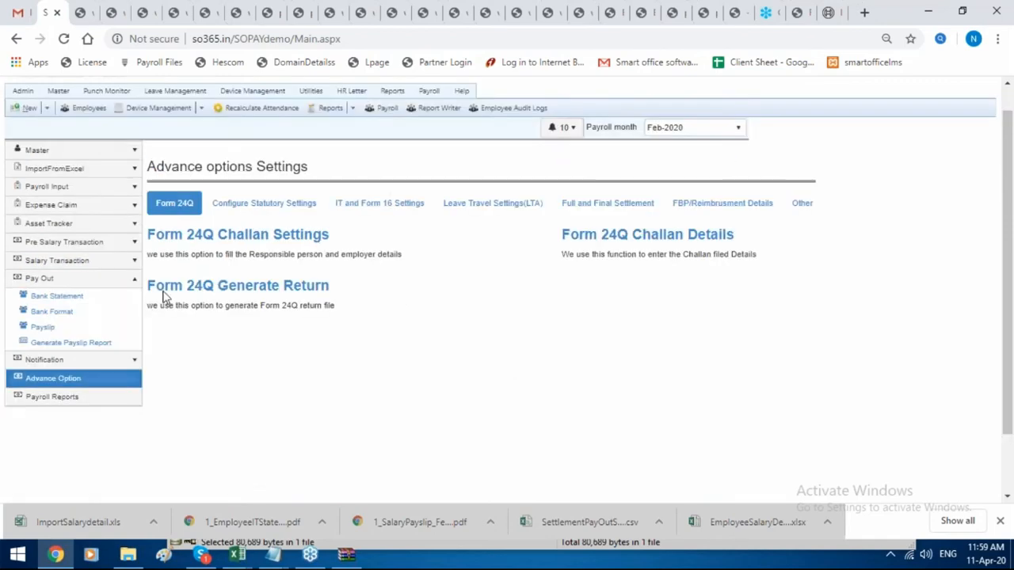
left_click(425, 204)
left_click(479, 205)
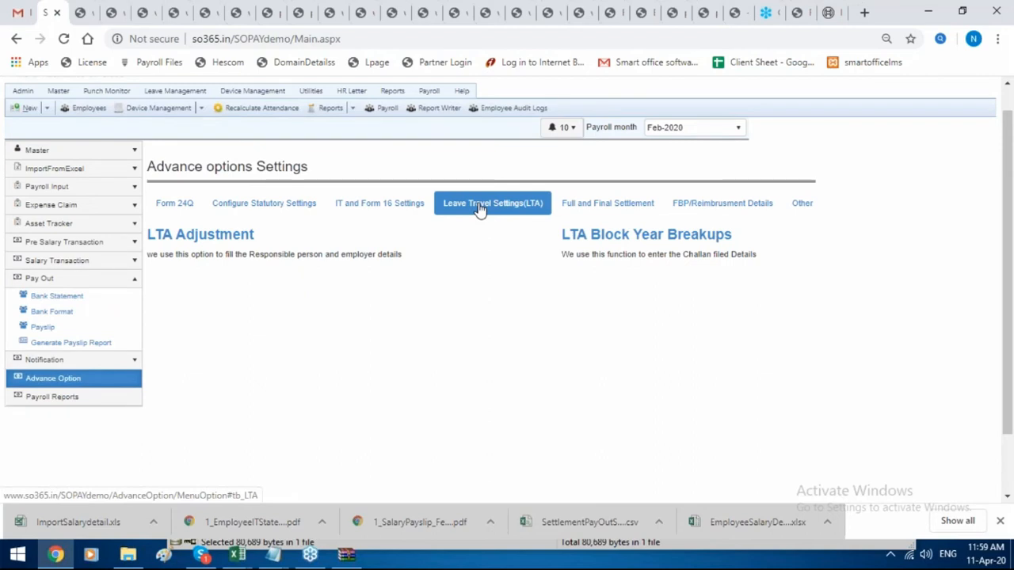
left_click(745, 213)
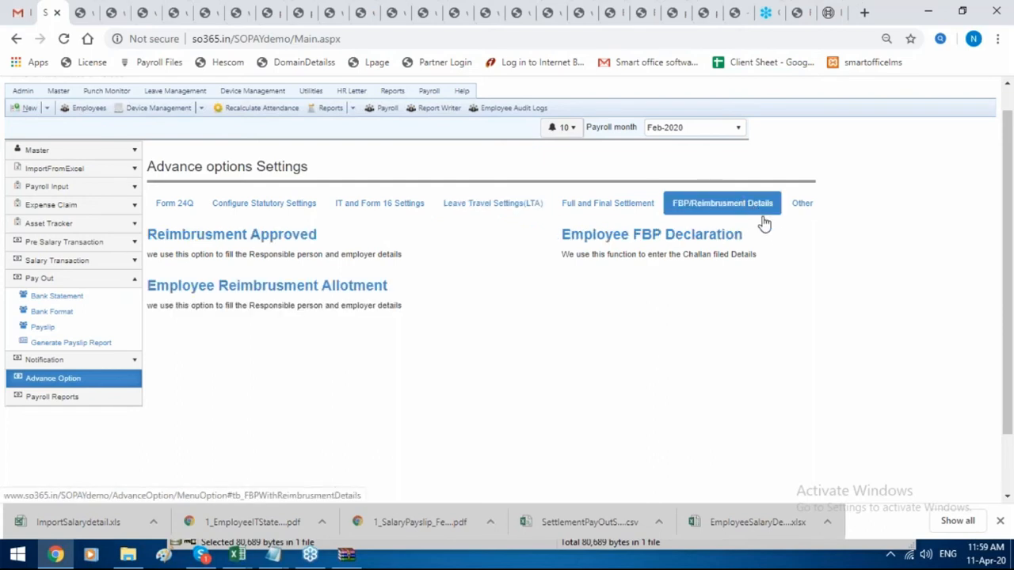
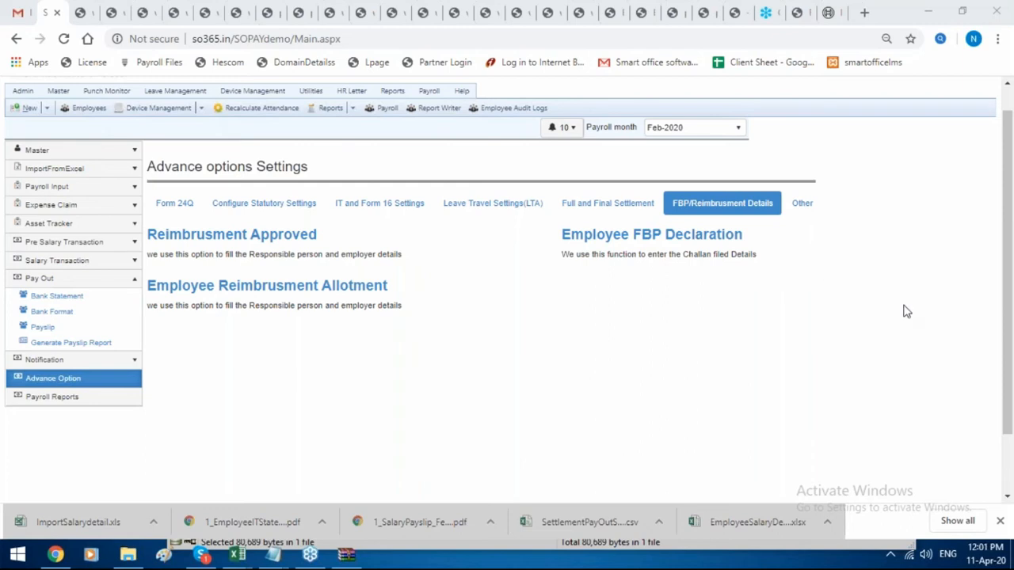
Check the attendance Devices list and the Apr 2020 Device Logs, then head back to the Payroll dashboard.
scroll(732, 349, "up", 1)
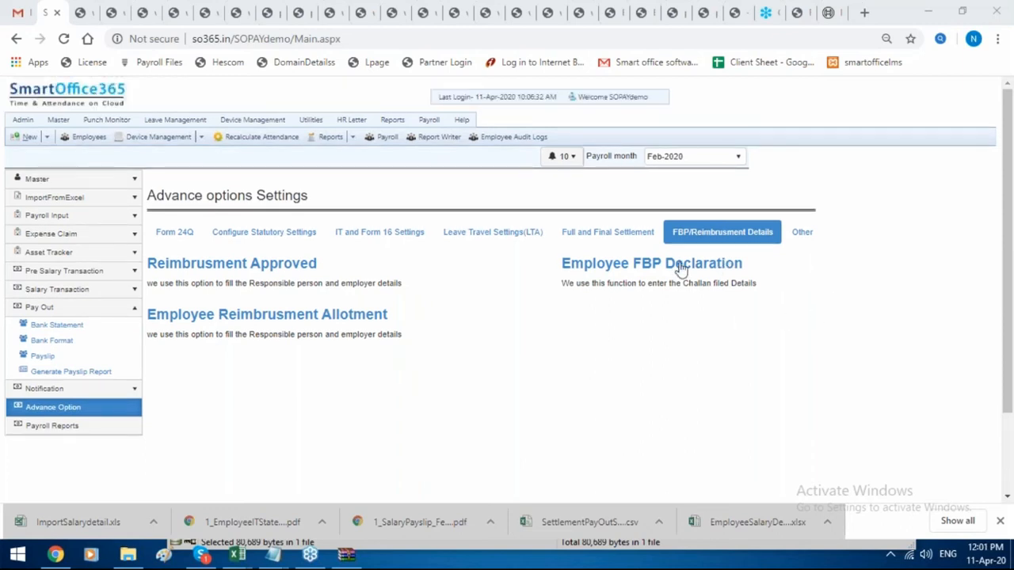
mouse_move(428, 120)
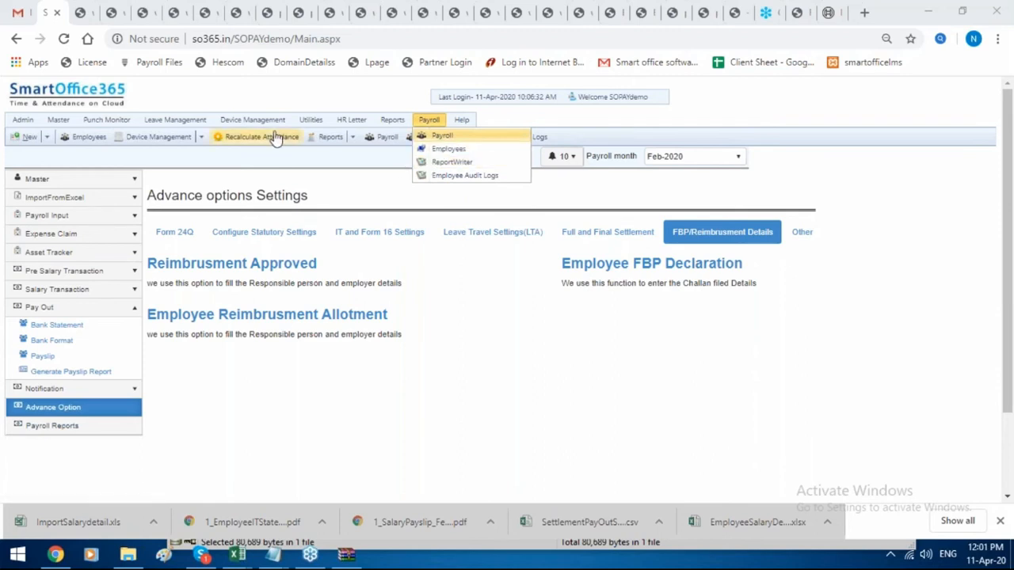
mouse_move(252, 121)
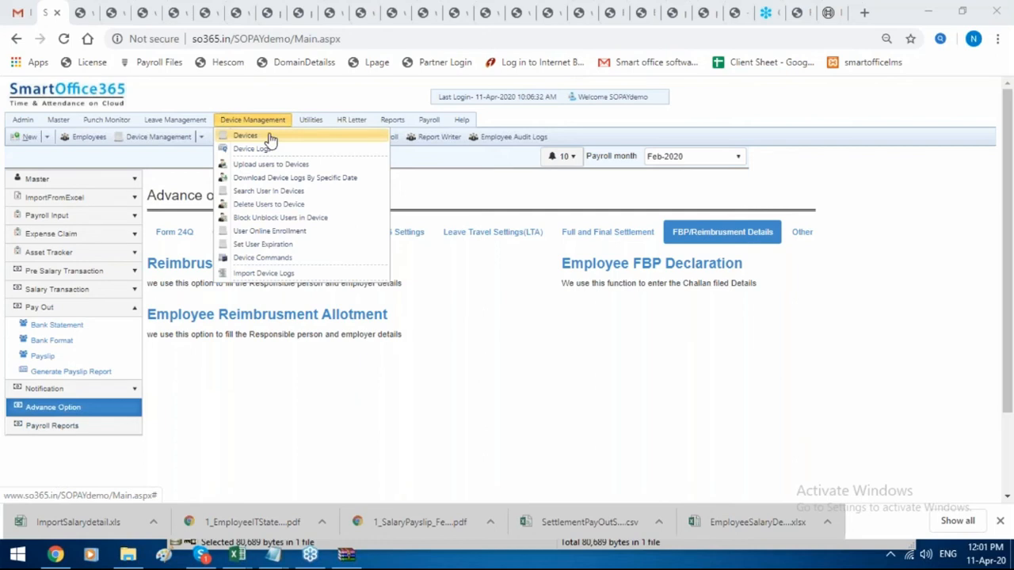
left_click(269, 139)
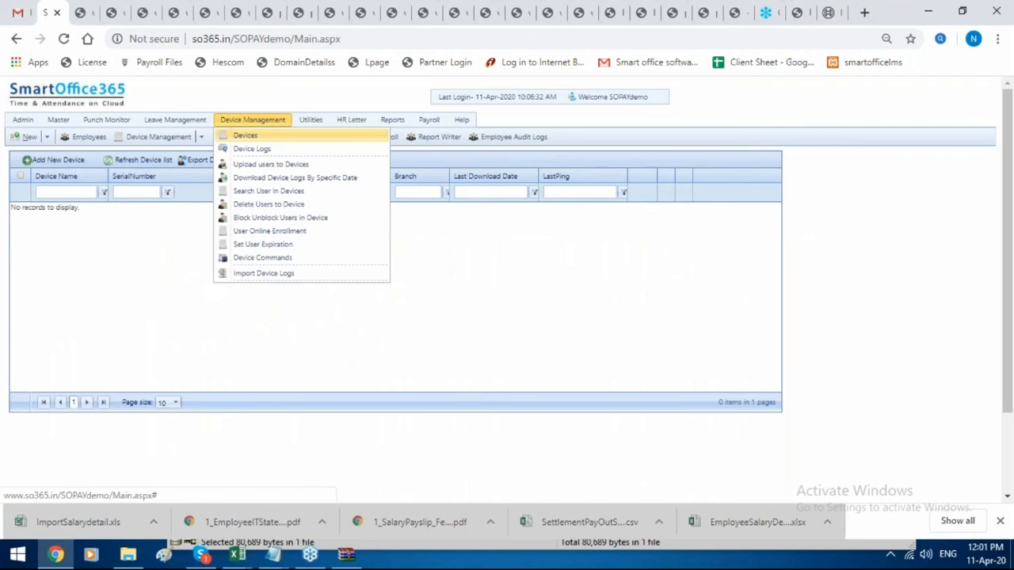
left_click(366, 150)
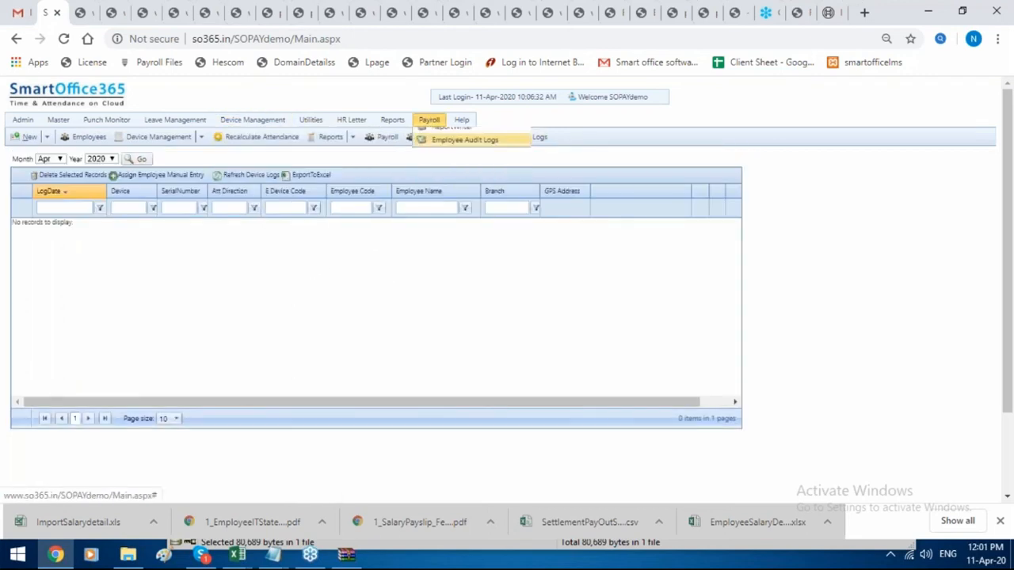
left_click(437, 136)
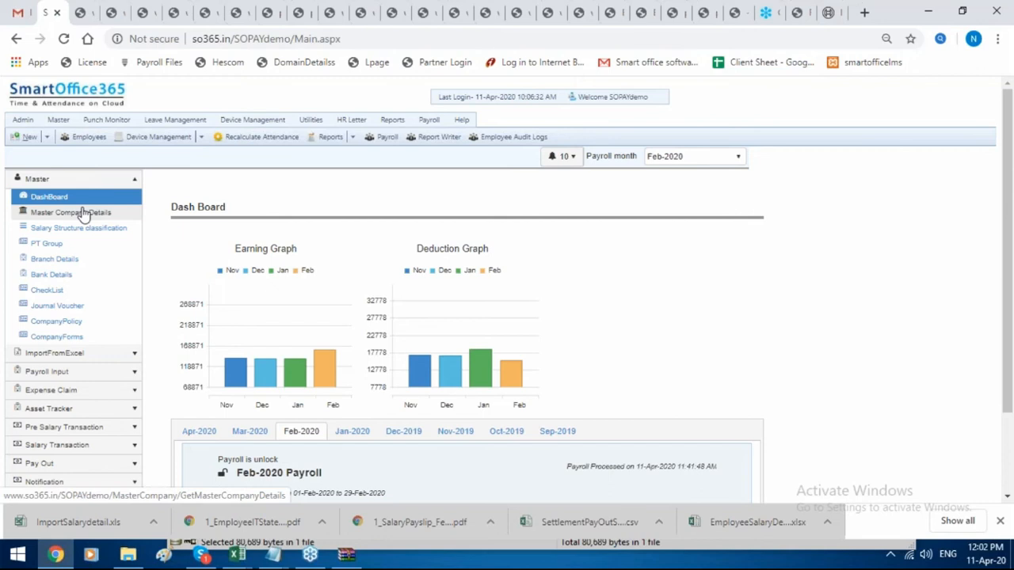
Review Master Company Details, then open Salary Structure Classification and cancel a new record.
left_click(83, 214)
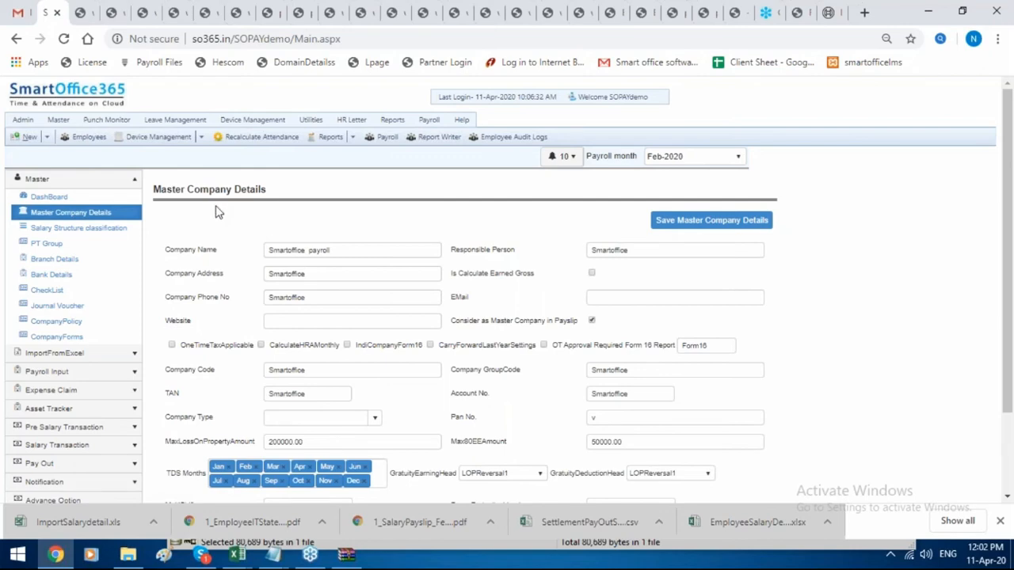
scroll(324, 294, "down", 3)
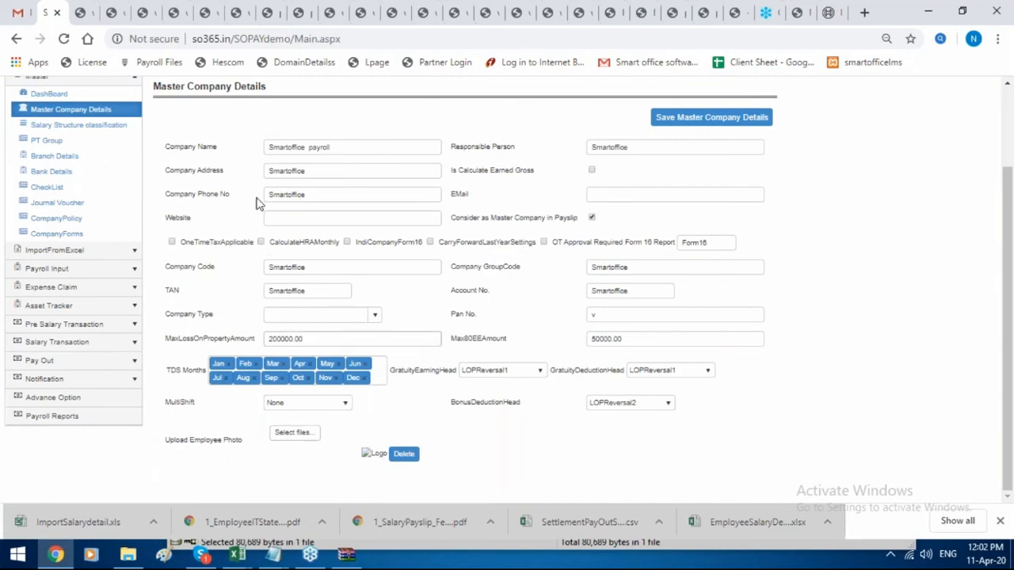
left_click(128, 125)
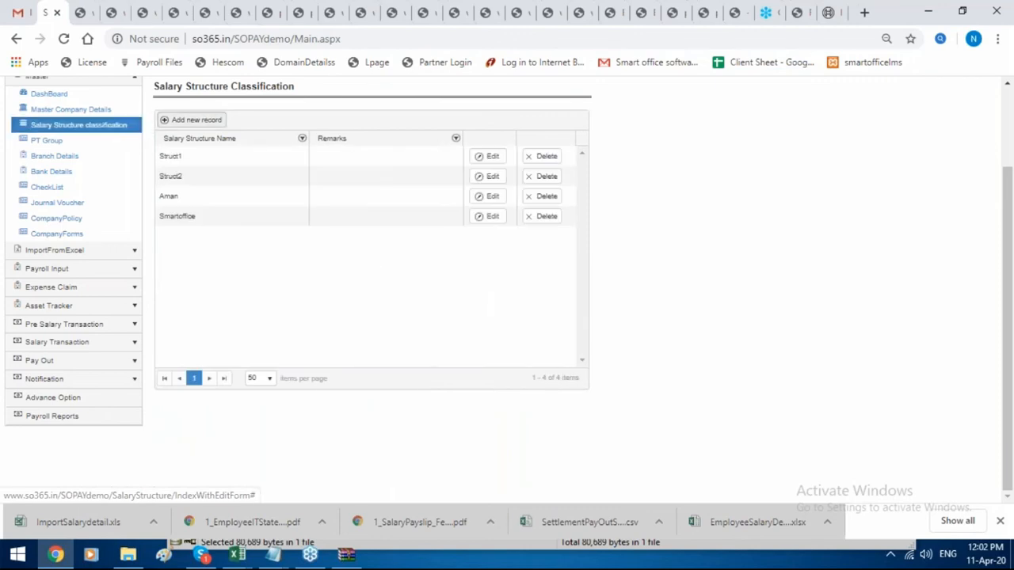
left_click(194, 119)
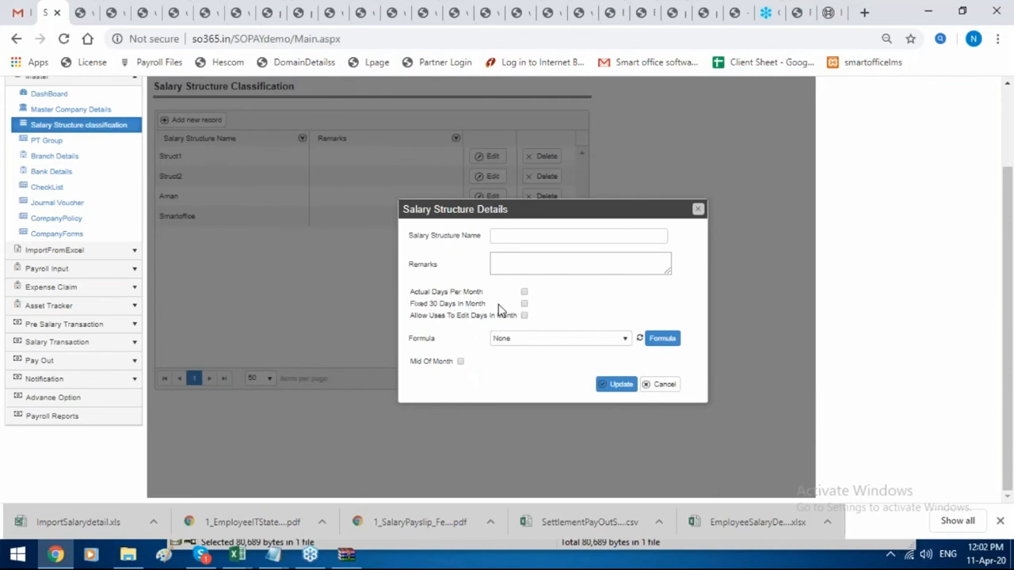
left_click(697, 213)
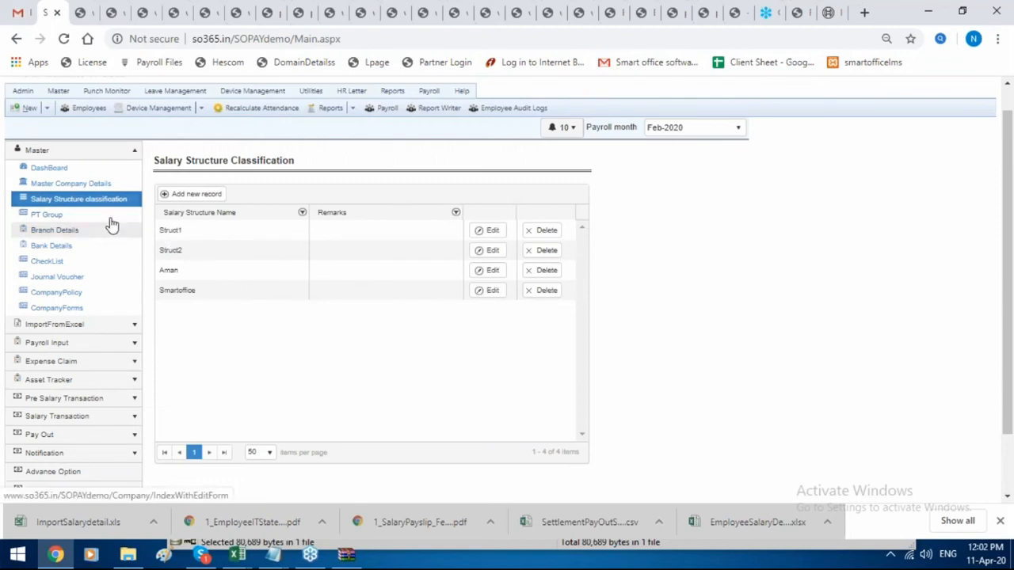
Check the PT Group state list, return to Salary Structure Classification, and expand Payroll Input.
left_click(113, 217)
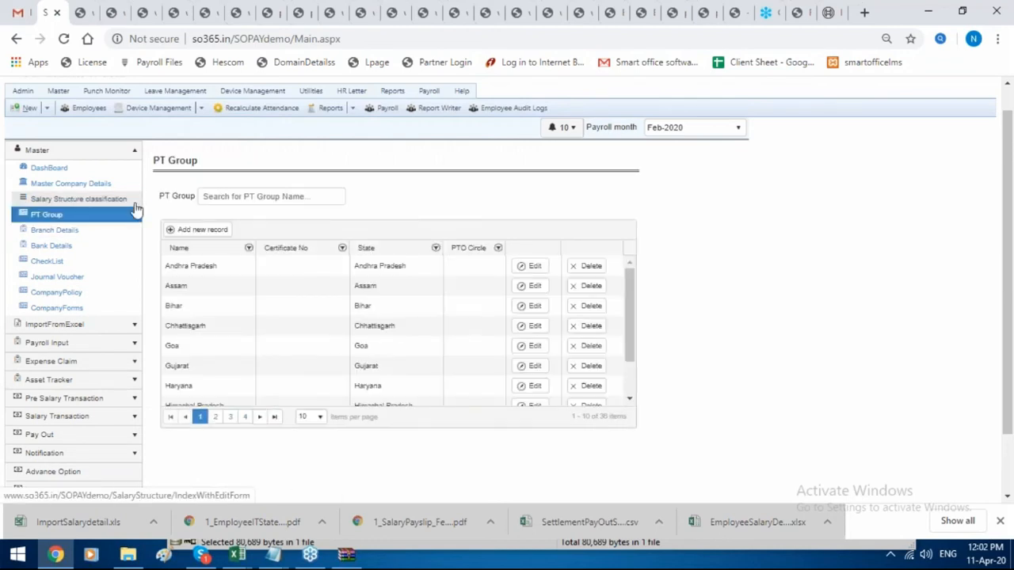
left_click(136, 209)
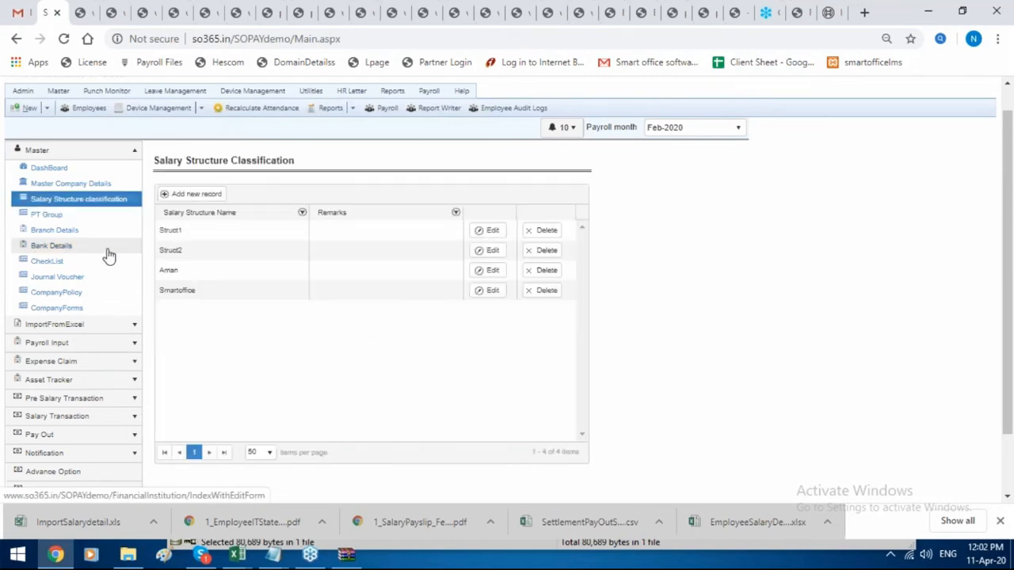
left_click(90, 343)
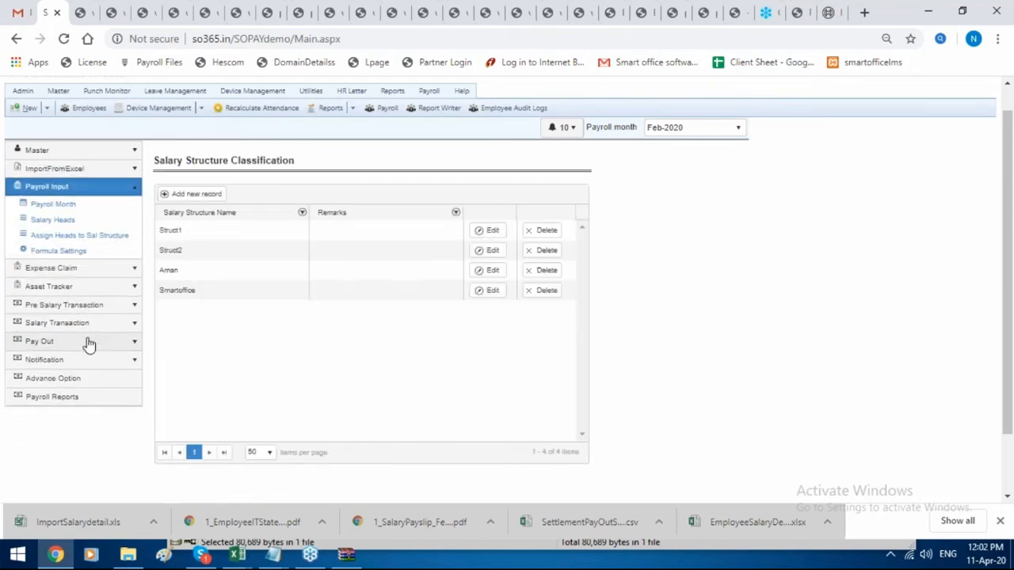
On Assign Heads to Sal Structure, add a new head record for the Smartoffice structure.
left_click(118, 235)
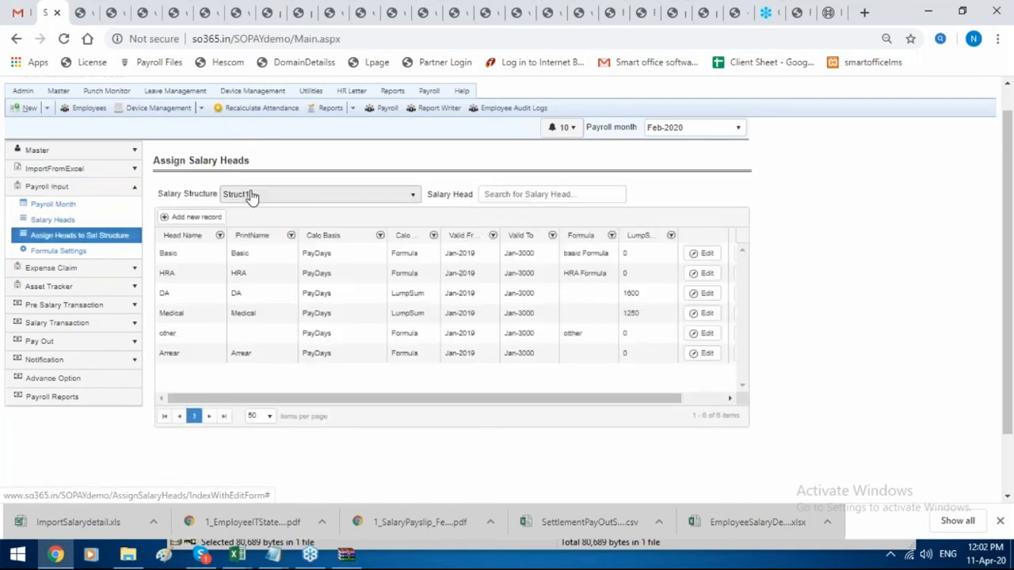
left_click(251, 196)
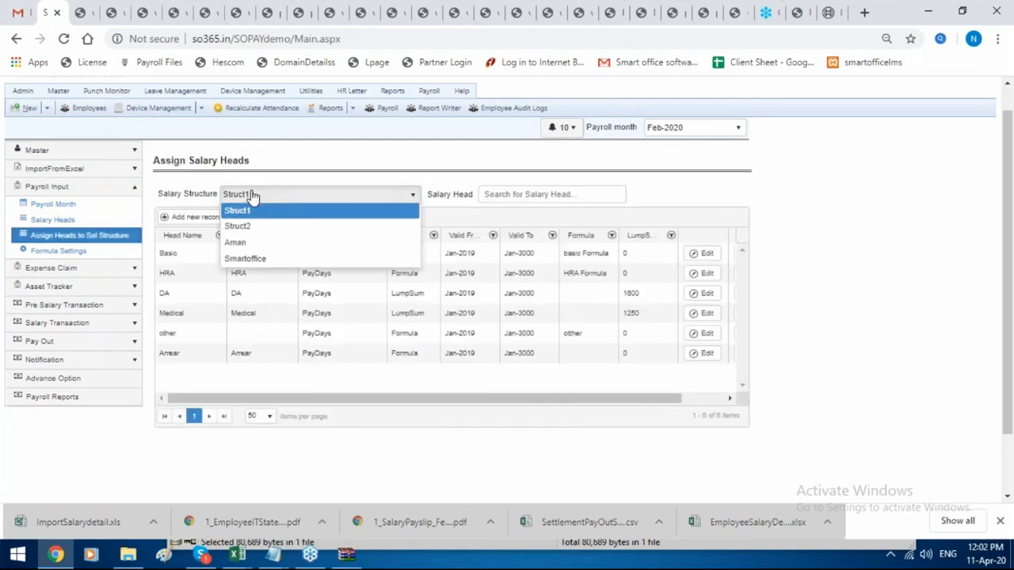
left_click(251, 197)
left_click(196, 217)
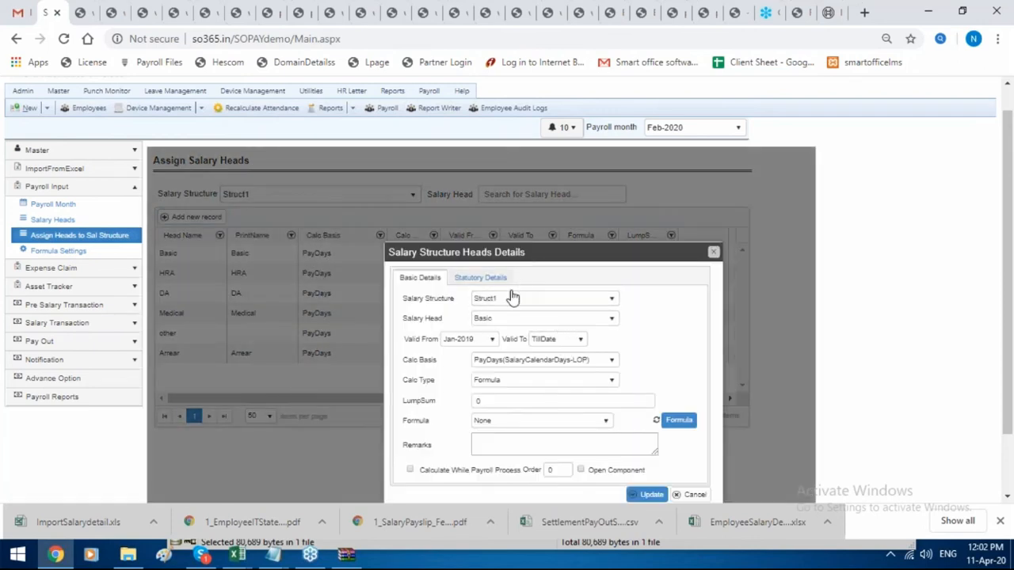
left_click(519, 297)
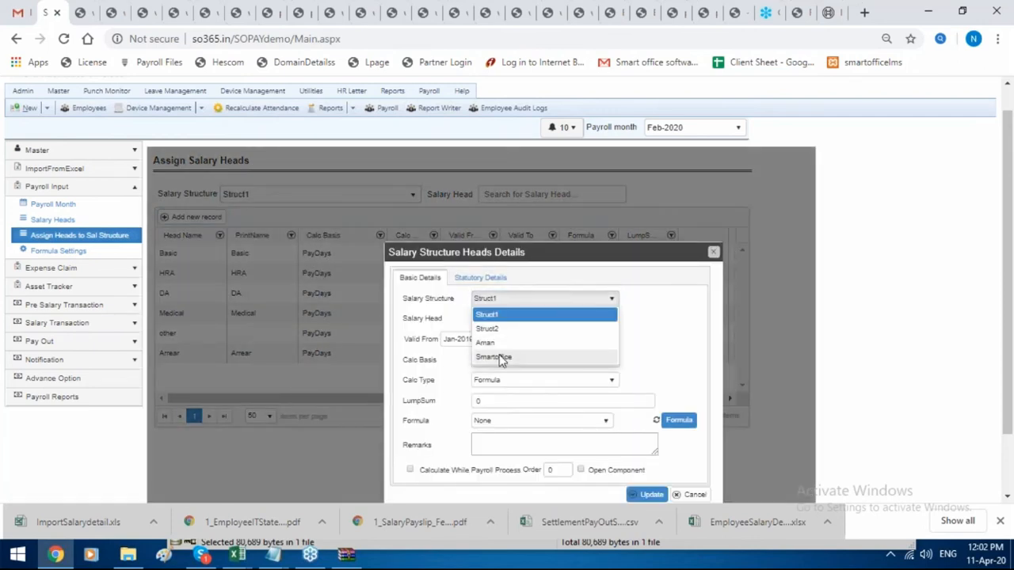
left_click(500, 357)
Set the salary head to Basic with calculation basis SalaryCalendarDays.
left_click(530, 320)
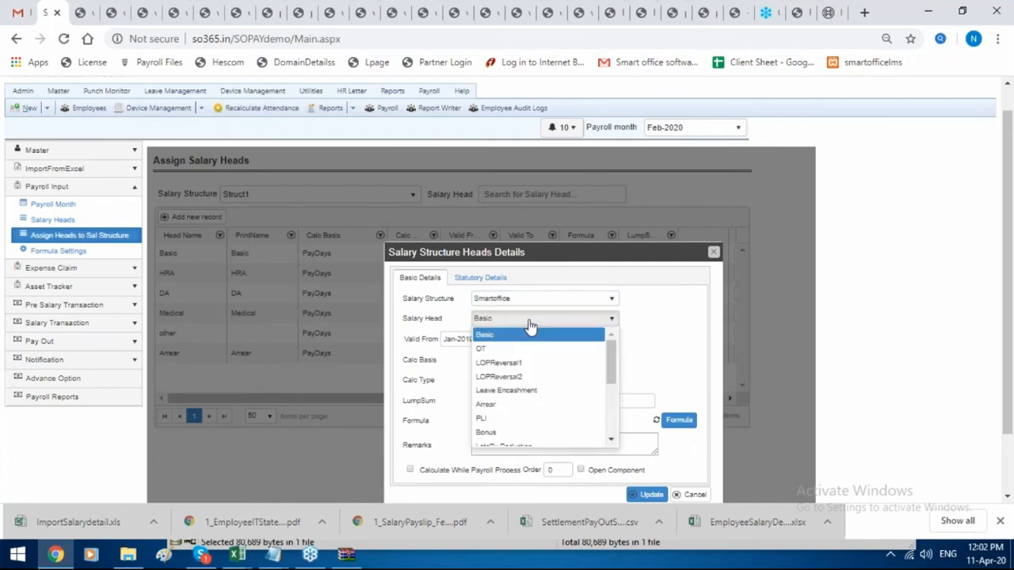
left_click(528, 363)
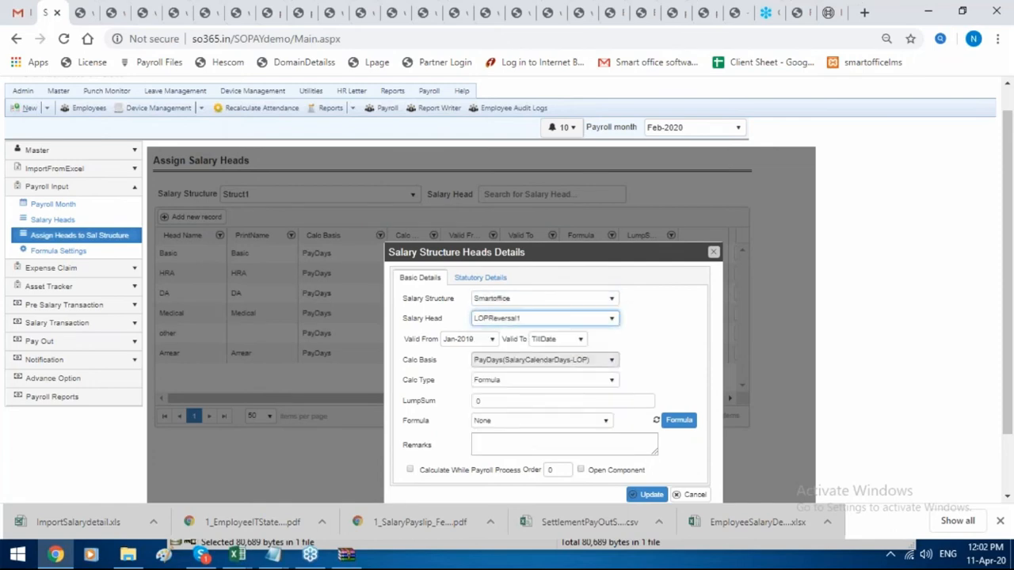
left_click(539, 327)
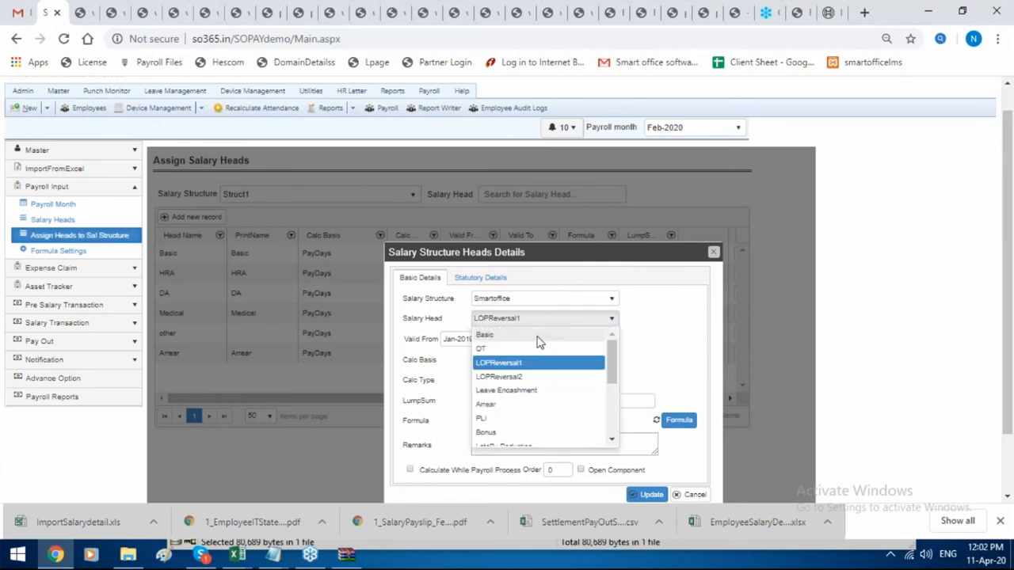
left_click(539, 335)
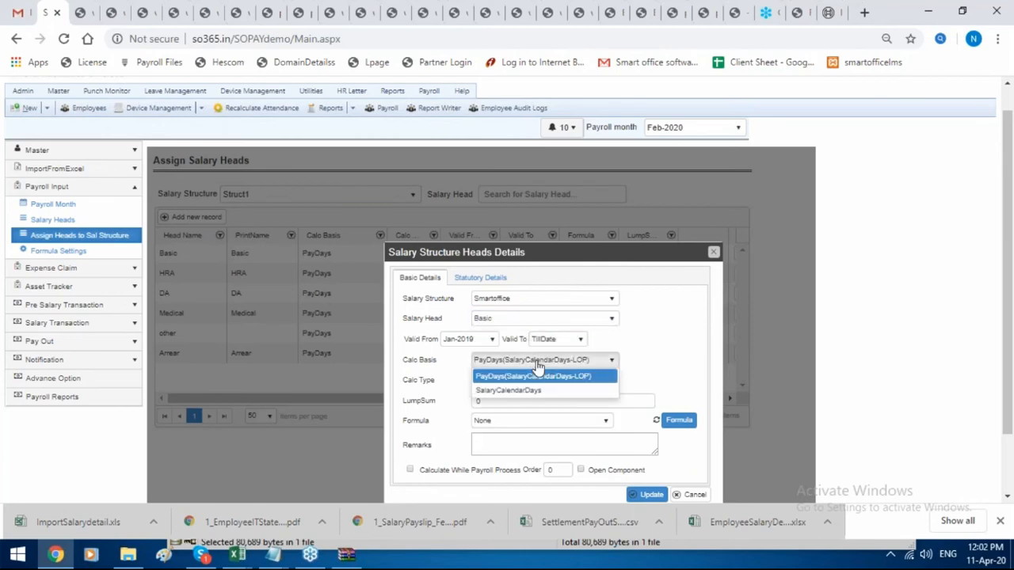
left_click(536, 383)
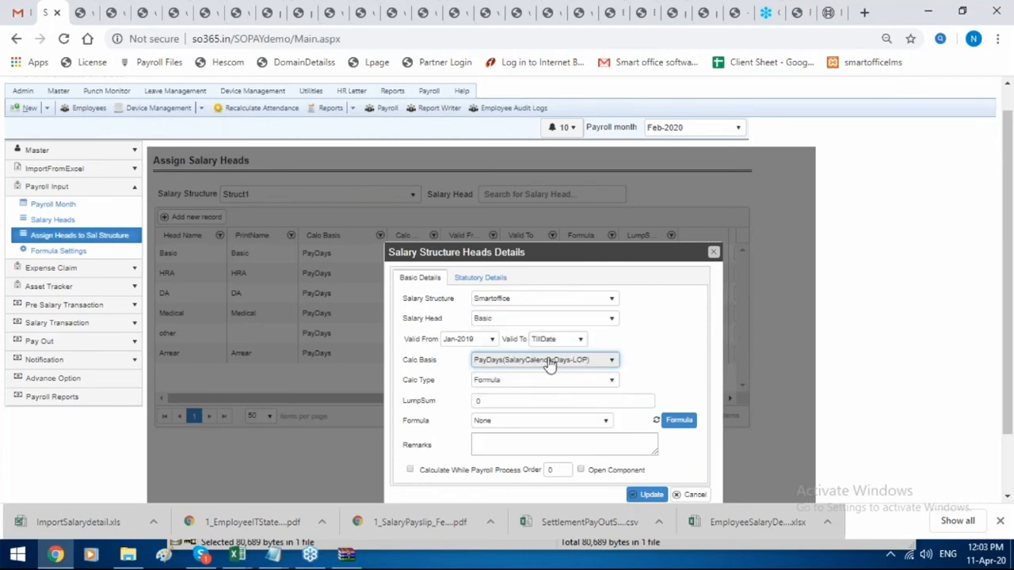
left_click(548, 361)
left_click(548, 377)
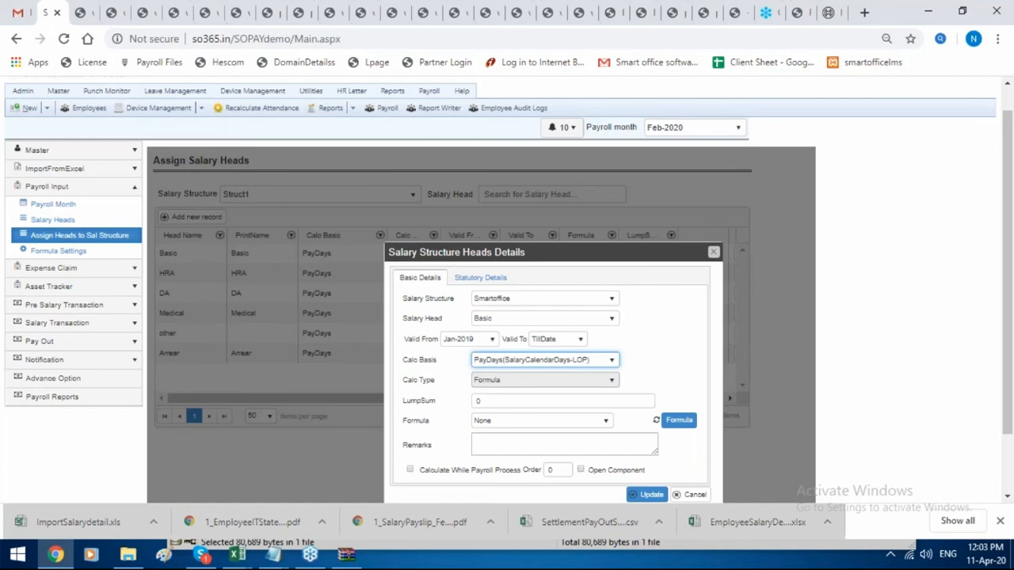
left_click(557, 362)
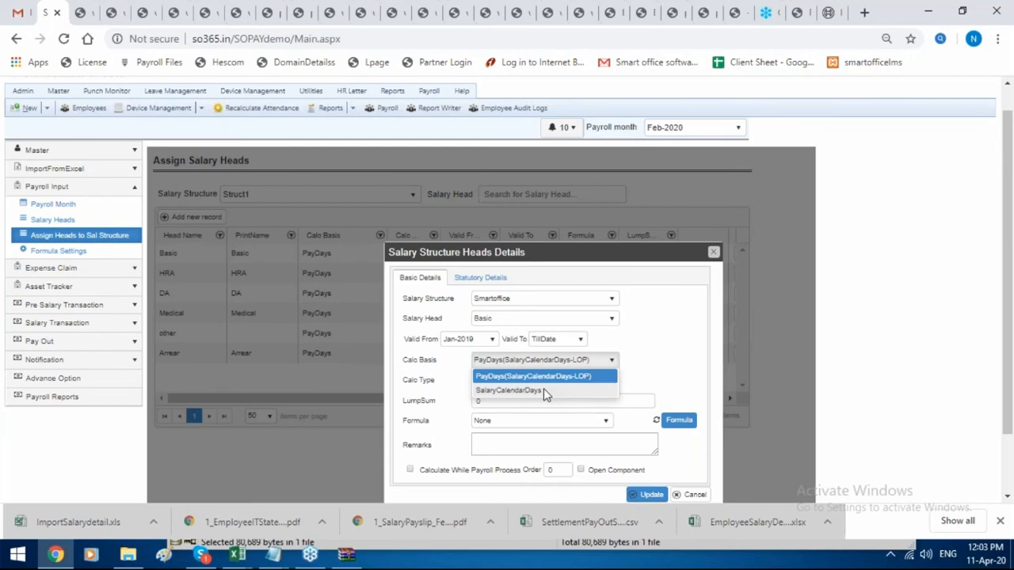
left_click(543, 391)
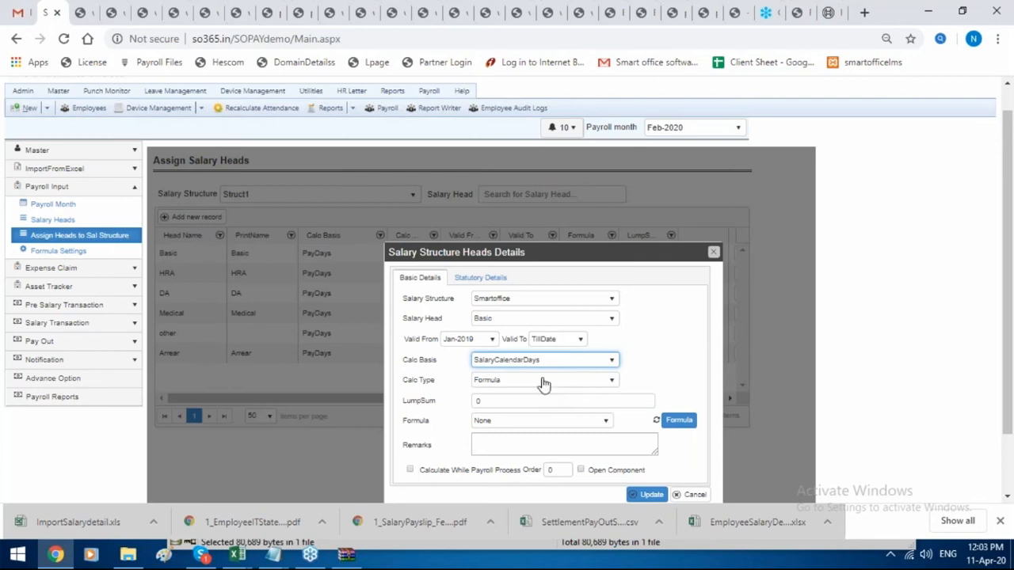
Set the calculation type to Formula and bring up the Formula Settings list.
left_click(543, 383)
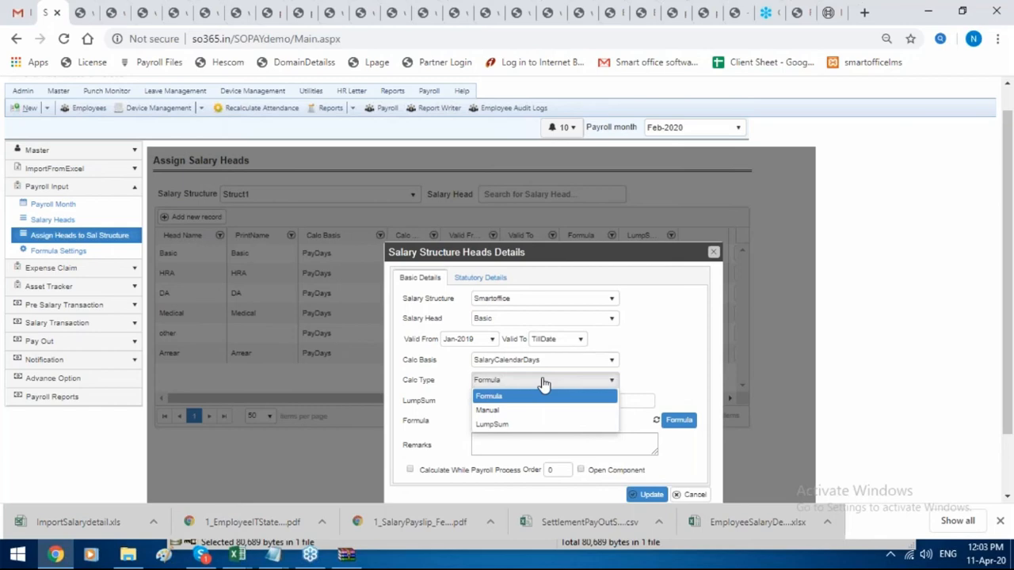
left_click(541, 396)
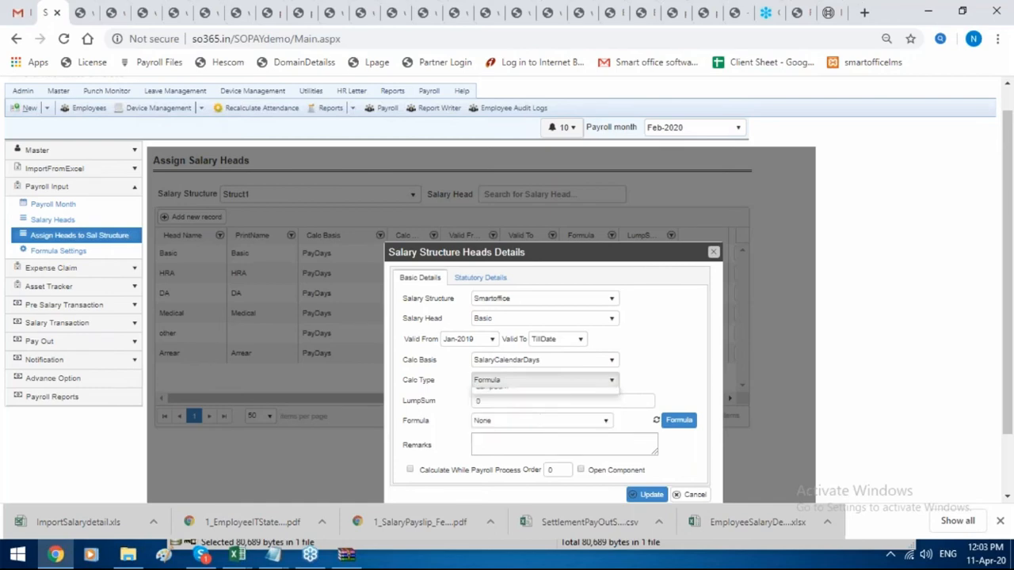
left_click(556, 381)
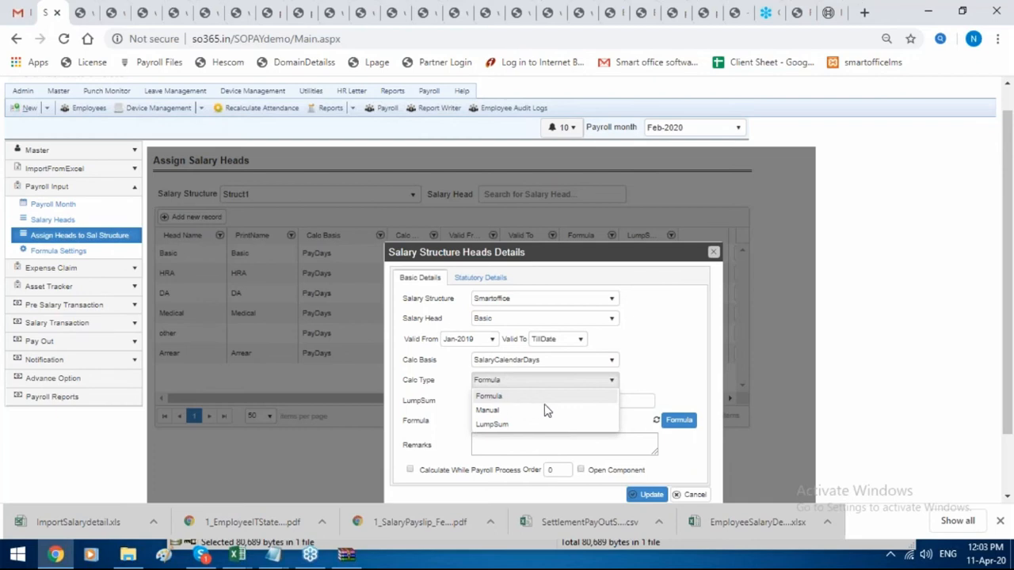
left_click(679, 422)
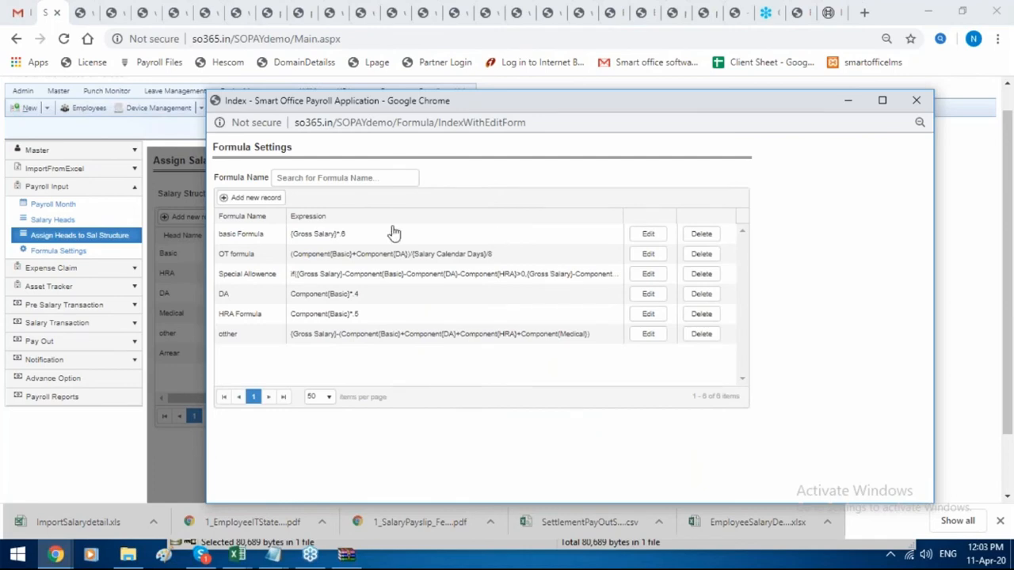
Start a new formula, browse the Expression Editor variables, then close the editor and Formula Settings window.
left_click(254, 197)
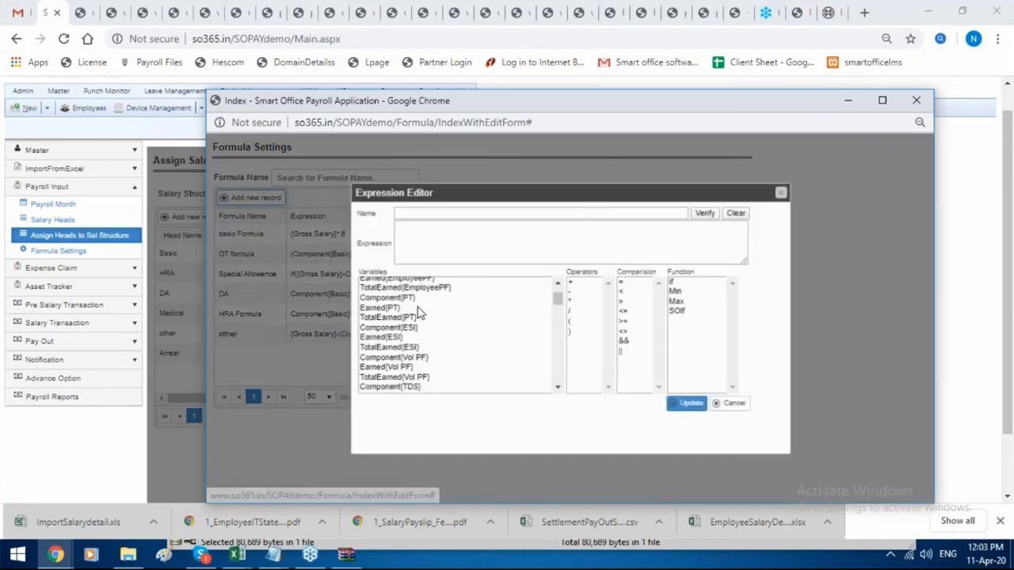
scroll(457, 318, "down", 5)
scroll(457, 318, "down", 10)
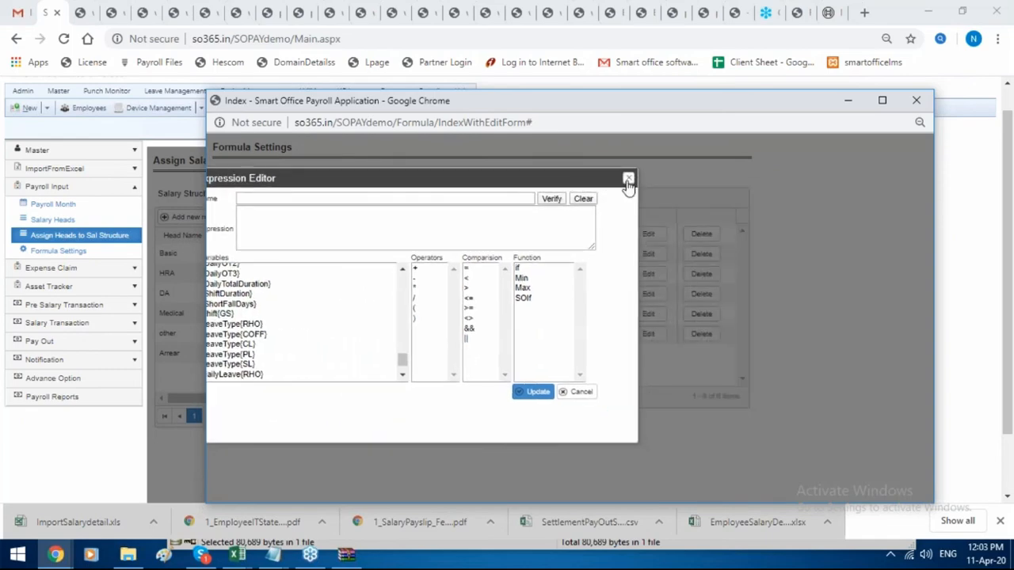
left_click(628, 179)
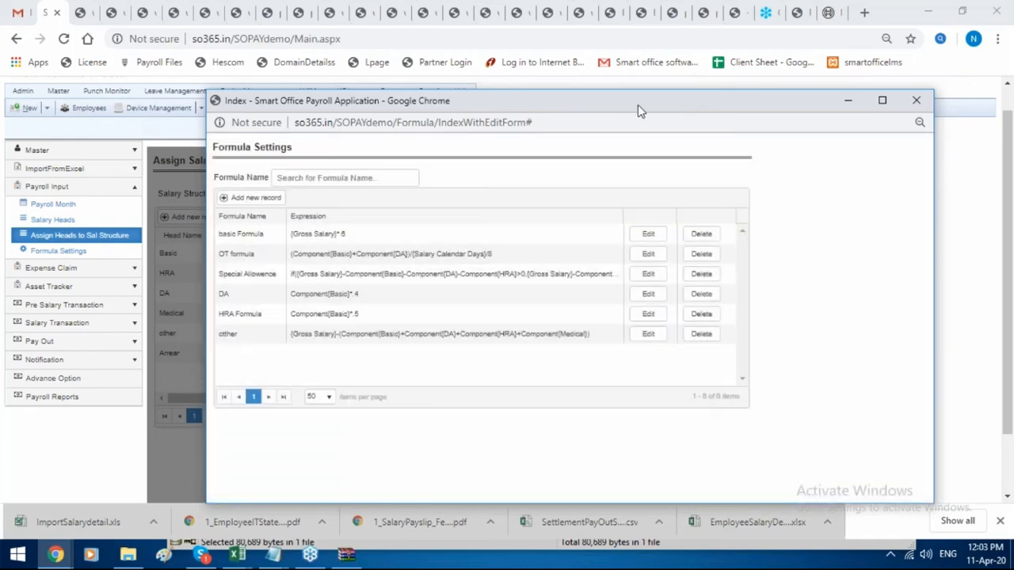
left_click_drag(638, 105, 339, 116)
left_click(670, 106)
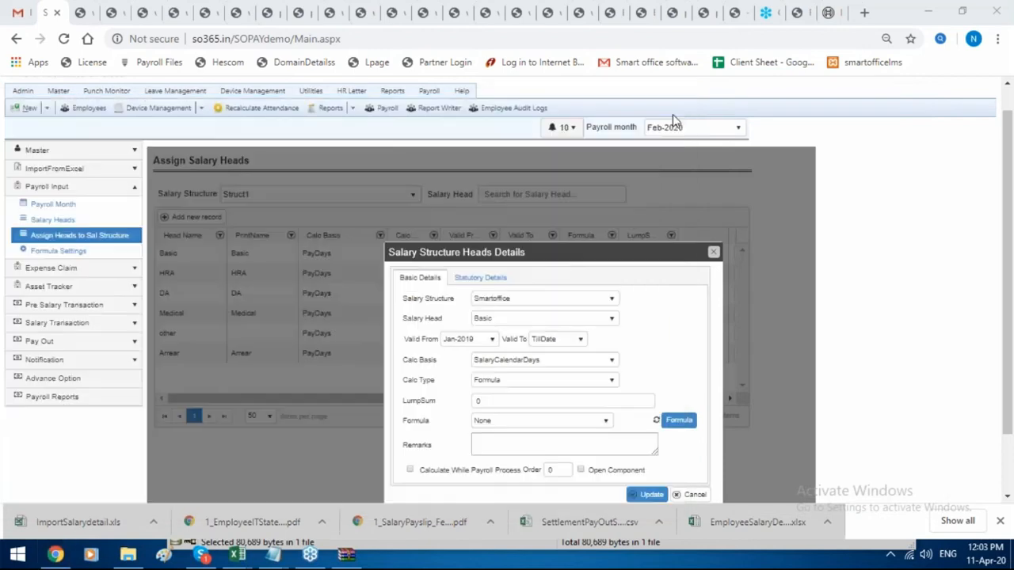
Change the Basic head's calculation type to Manual with carry-forward, then to LumpSum.
left_click(558, 385)
left_click(507, 407)
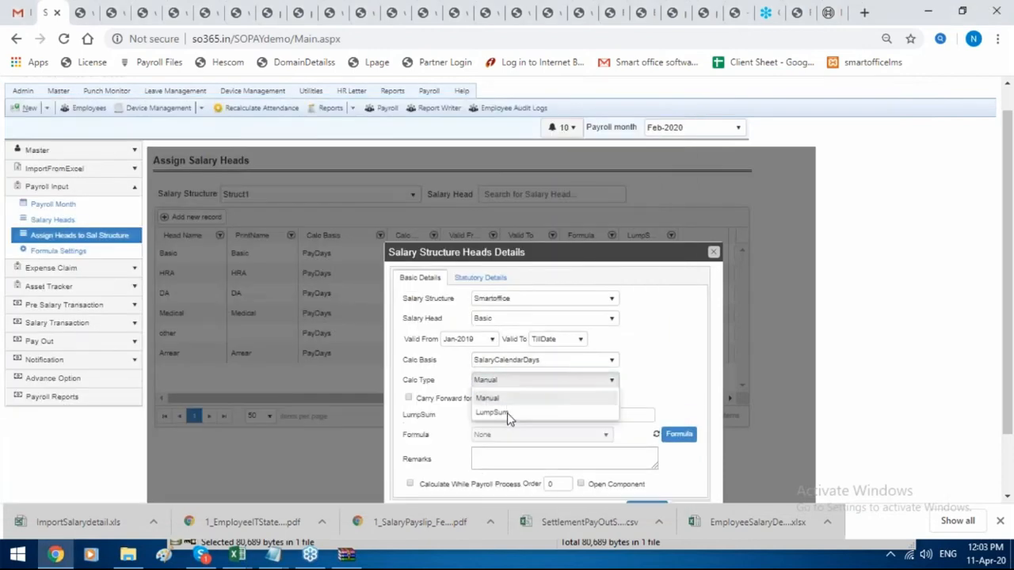
left_click(408, 398)
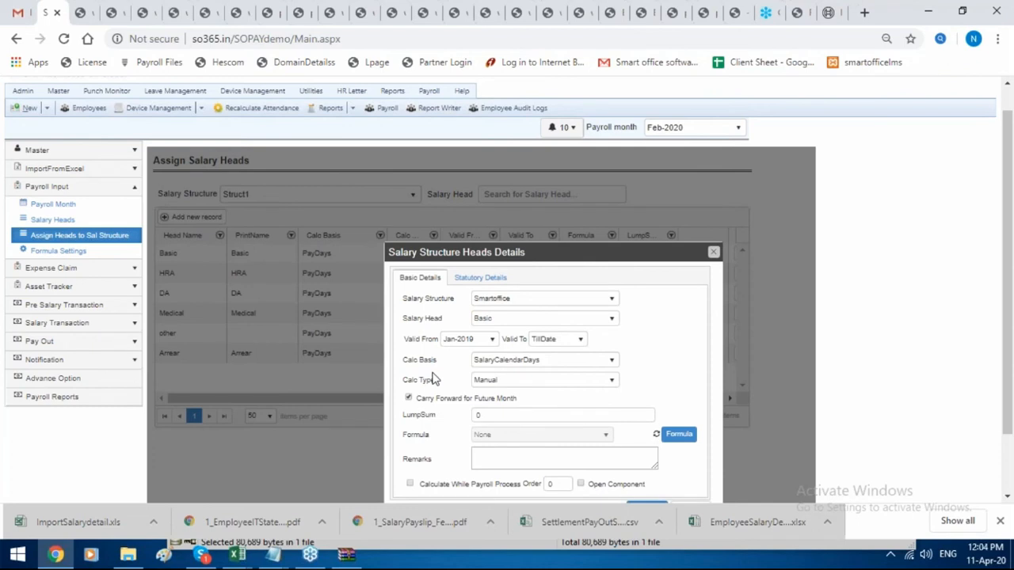
left_click(514, 384)
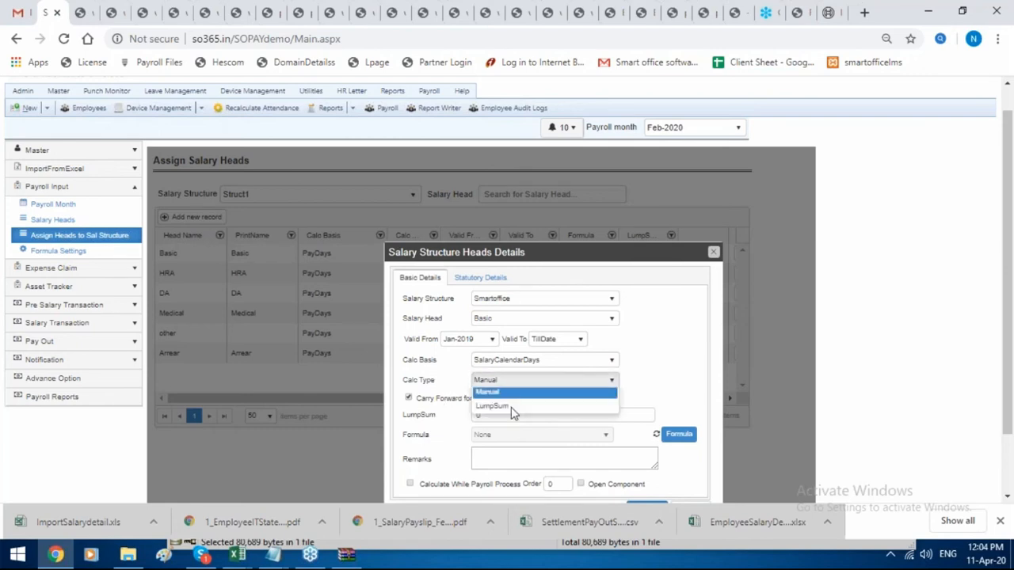
left_click(510, 424)
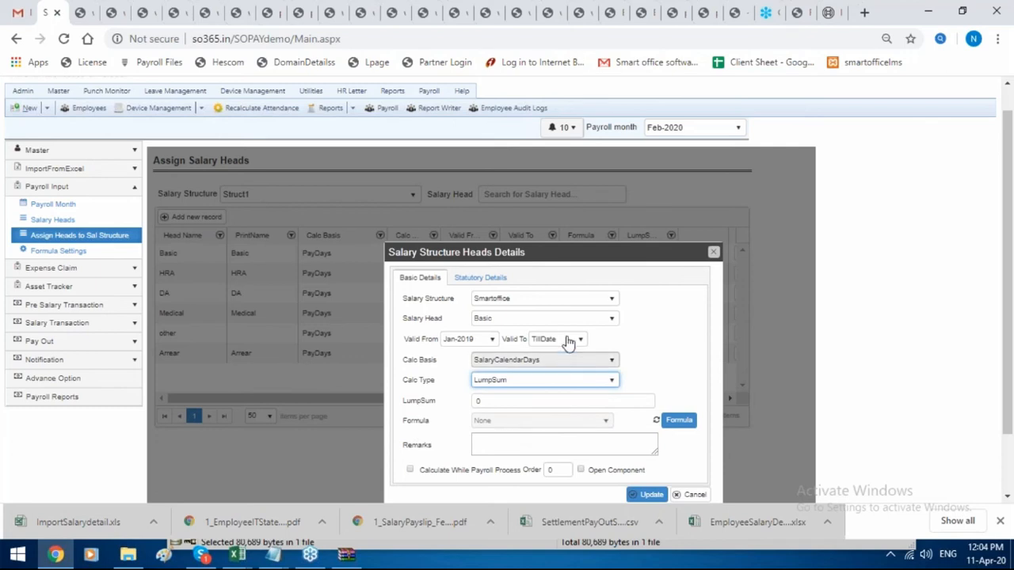
In Statutory Details tick PF, ESI and PT, choose TDS Ref Tax - Medical, then close unsaved.
left_click(495, 282)
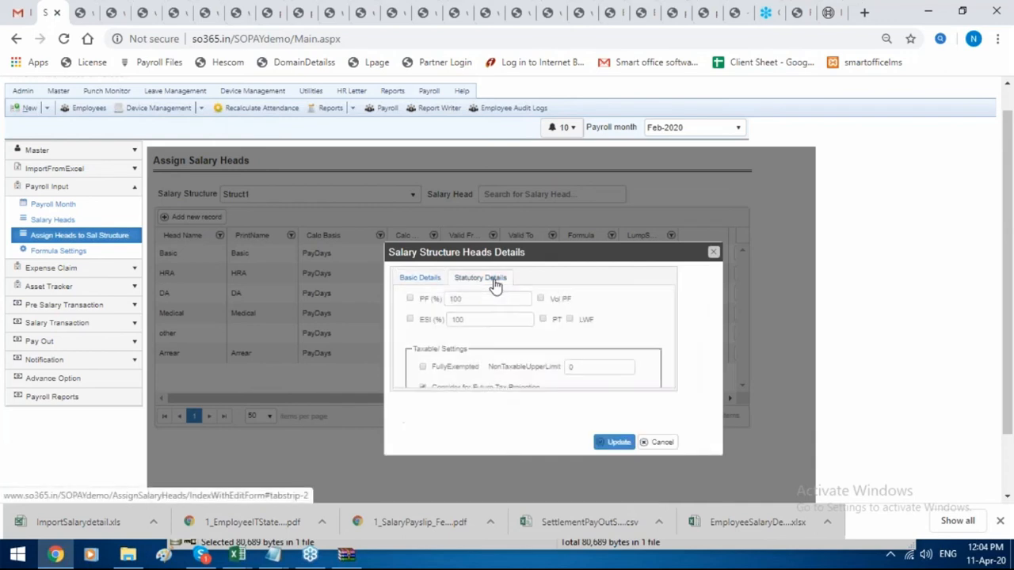
left_click(409, 299)
left_click(411, 319)
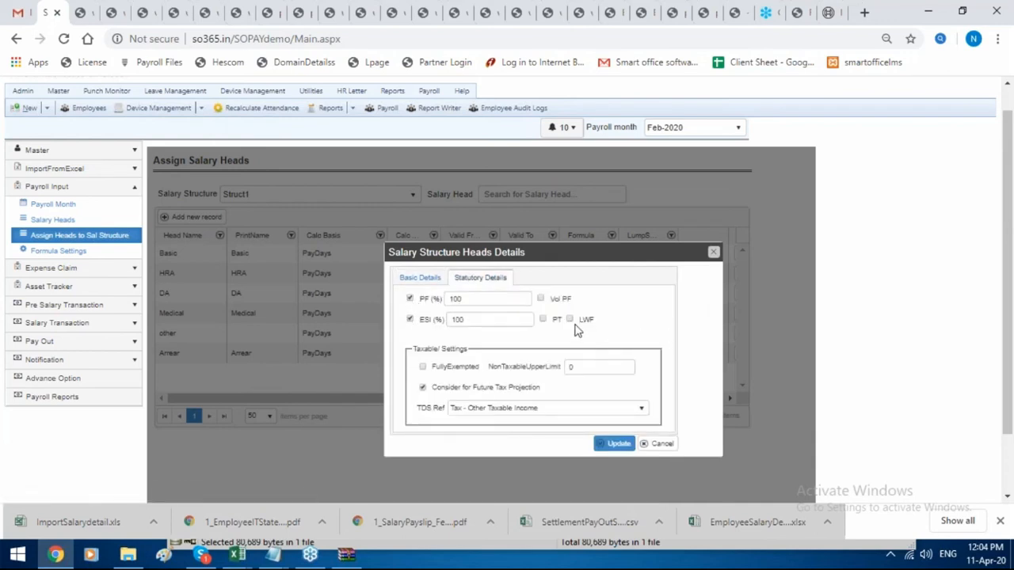
left_click(542, 320)
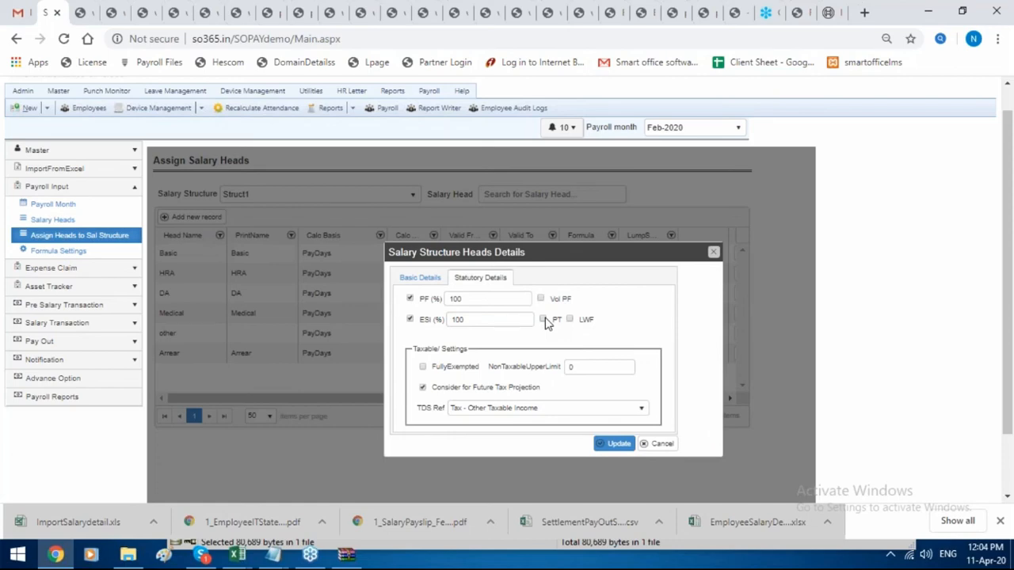
left_click(547, 409)
left_click(523, 500)
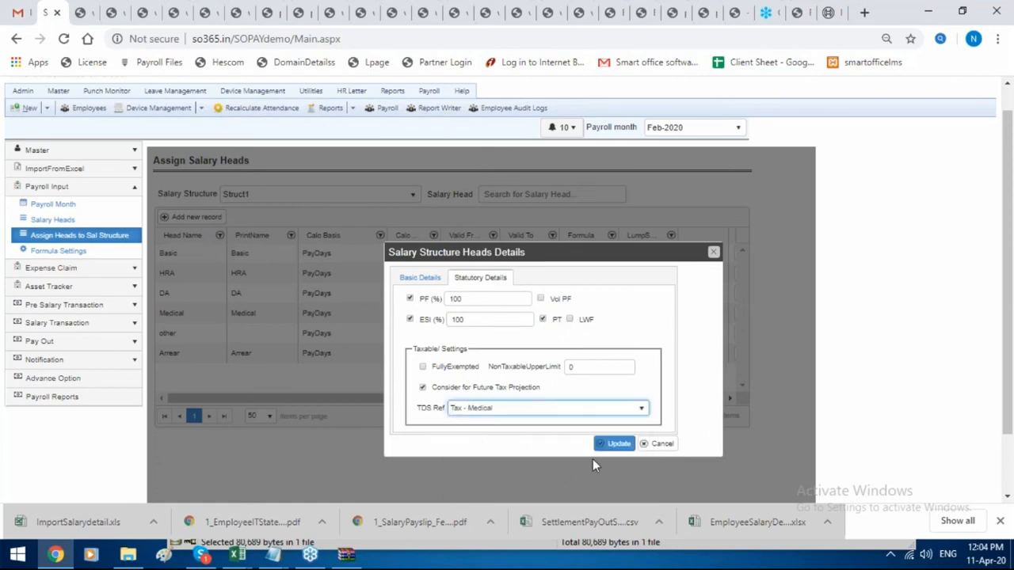
left_click(715, 255)
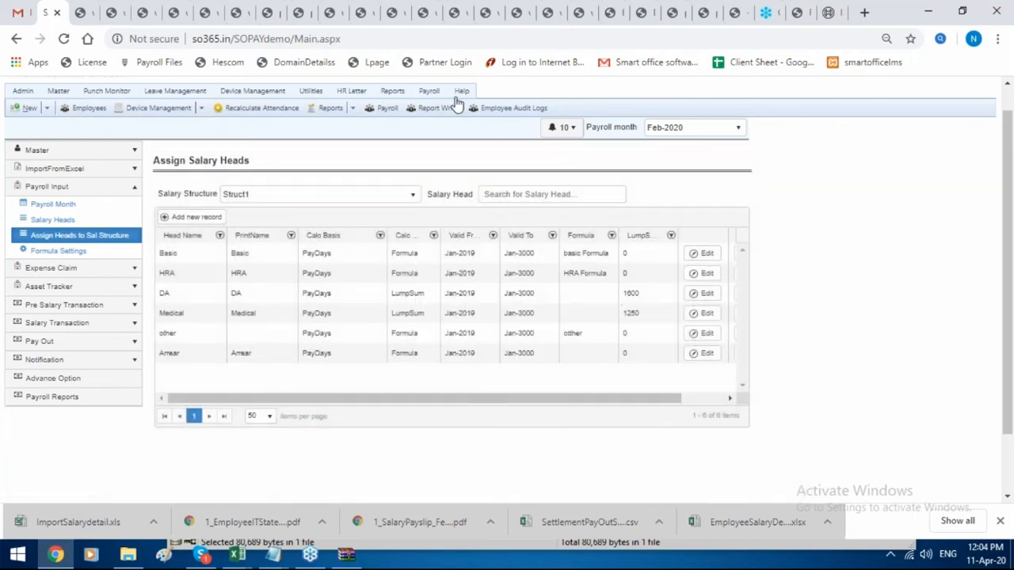
Go to Payroll > Employees and edit employee code 1's record.
mouse_move(434, 95)
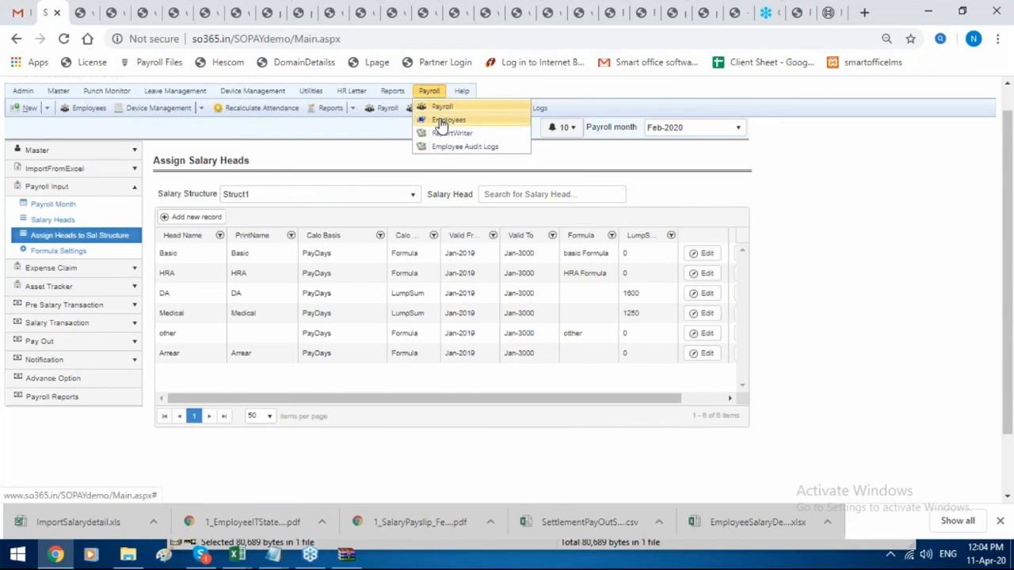
left_click(441, 121)
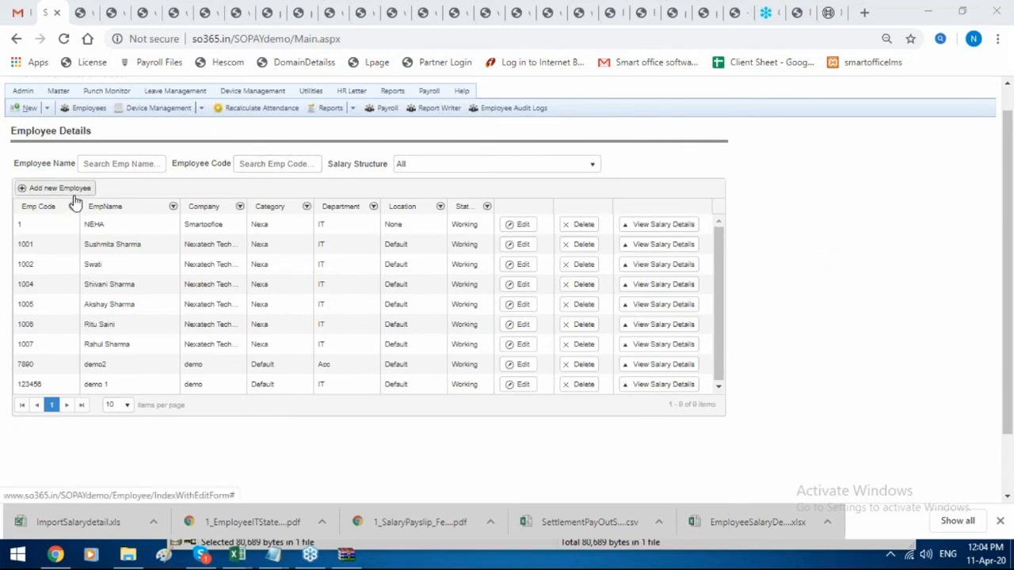
left_click(516, 225)
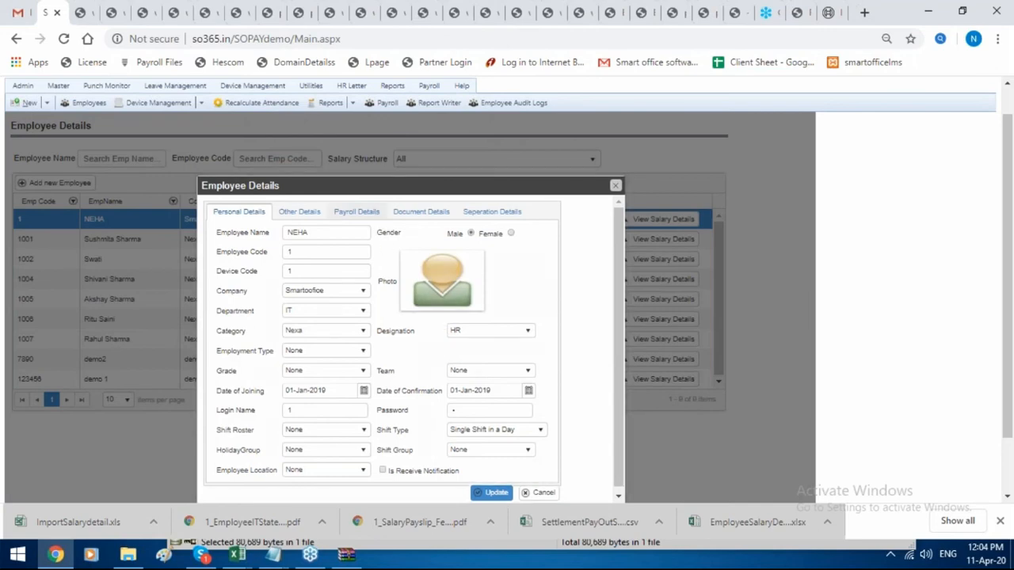
In Payroll Details, set salary structure Struct2, start month Apr-2019 and payment mode BankTransfer.
left_click(356, 213)
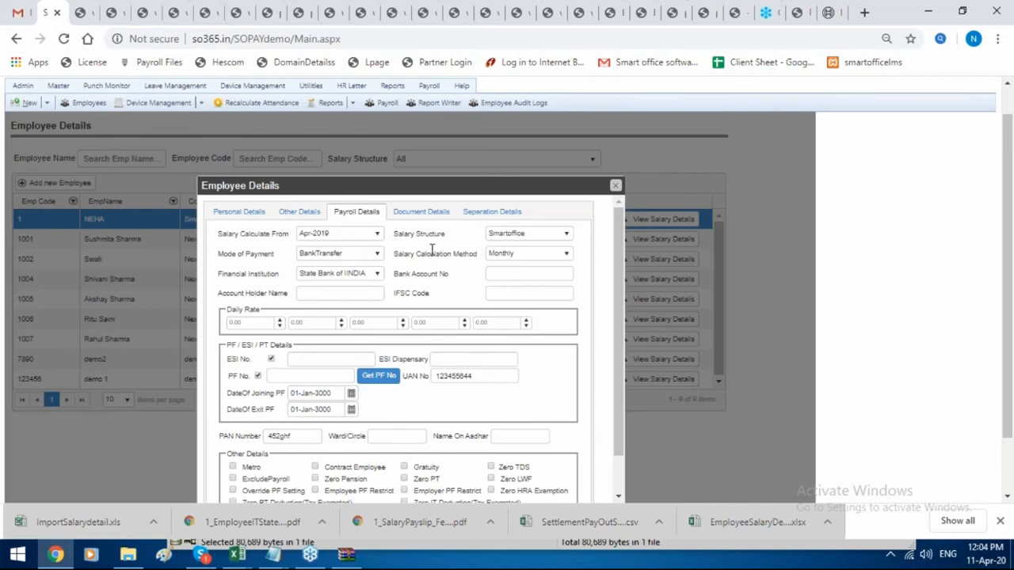
left_click(570, 236)
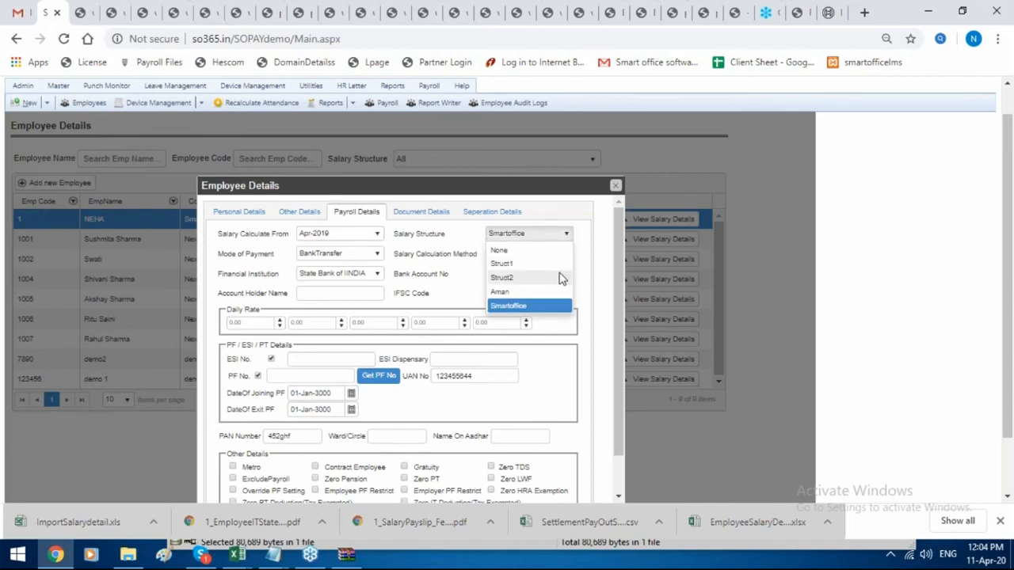
left_click(559, 278)
left_click(336, 237)
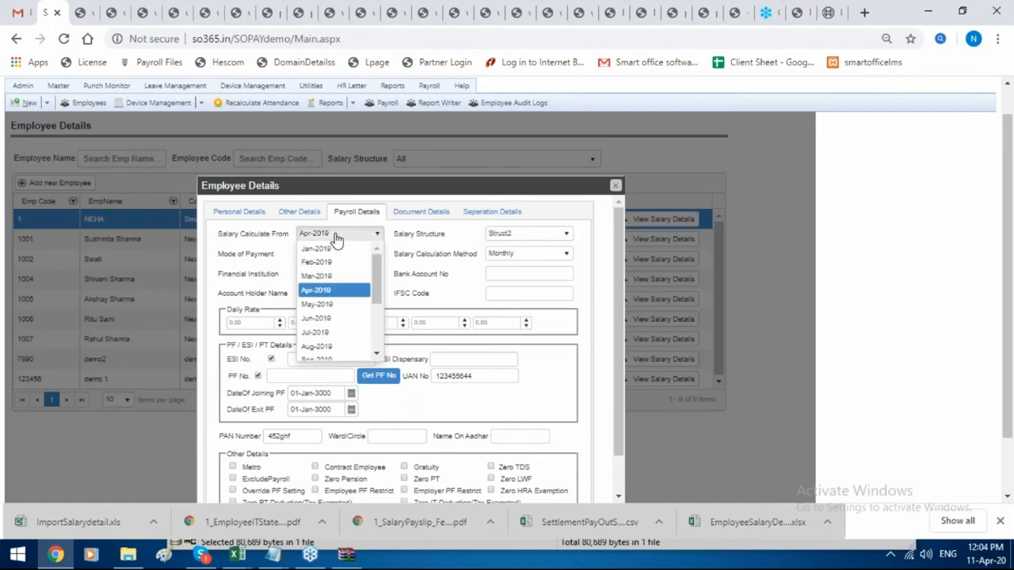
left_click(333, 290)
left_click(355, 264)
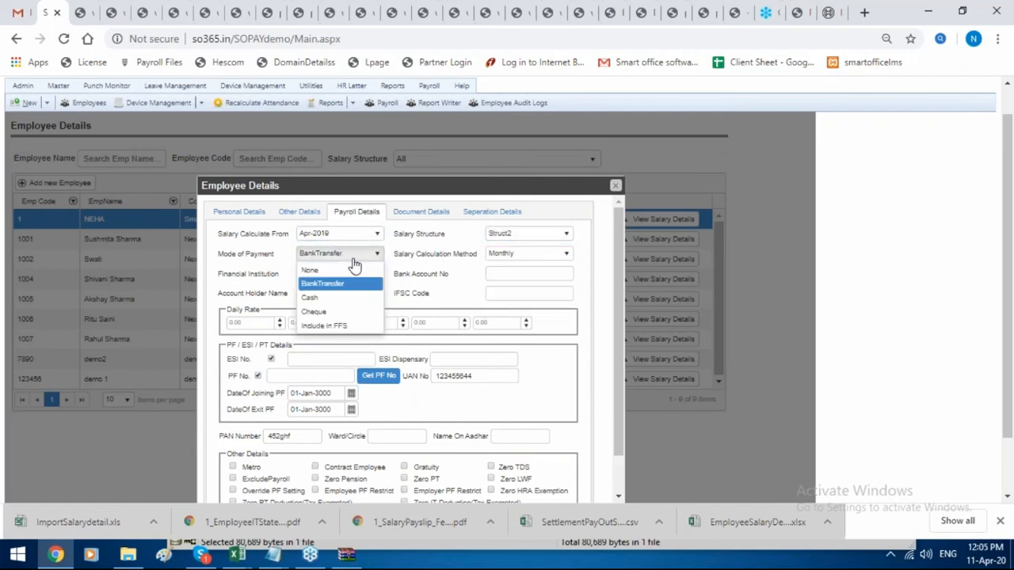
left_click(336, 284)
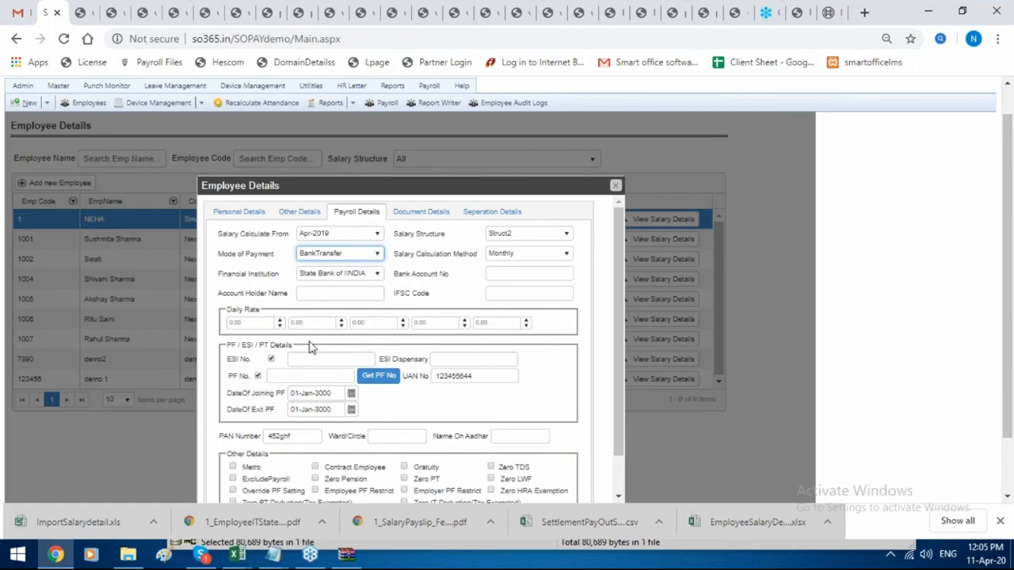
left_click(290, 363)
Turn on Zero PT and Zero Pension, leaving Zero TDS off after toggling it.
scroll(350, 356, "down", 1)
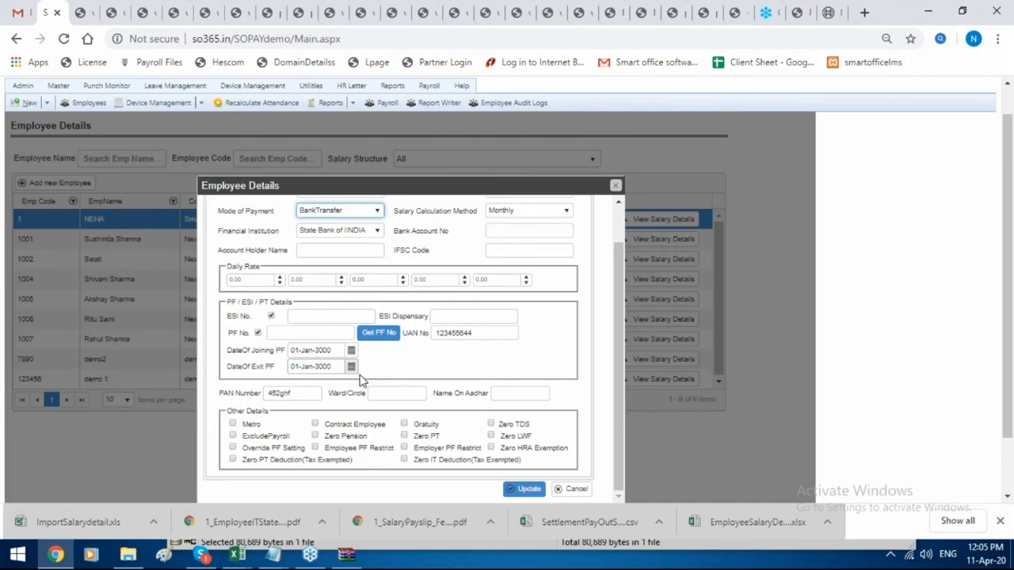
left_click(404, 437)
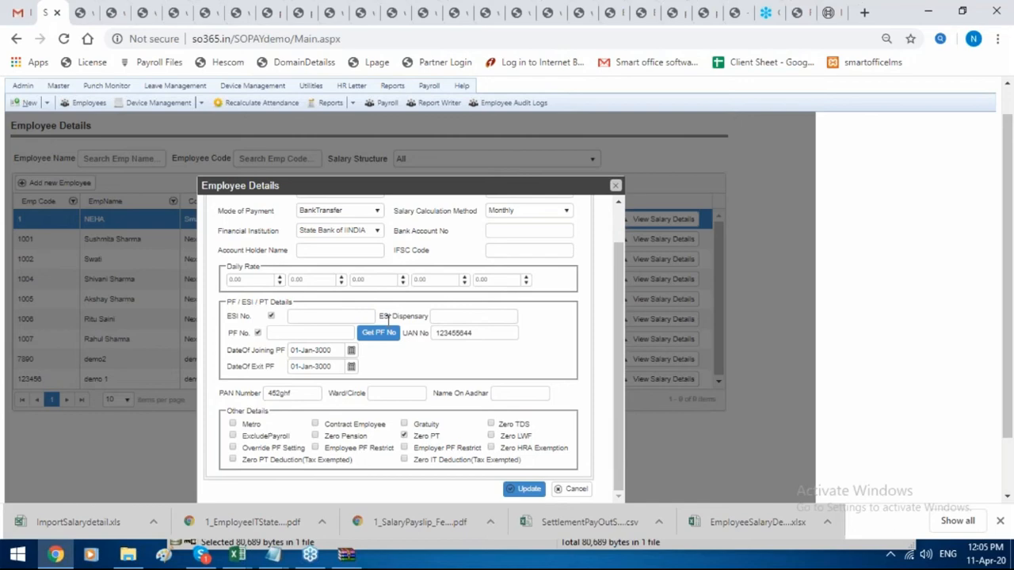
left_click(491, 424)
left_click(491, 425)
left_click(320, 441)
Glance at the Separation and Document tabs, close the record, and view the salary details.
scroll(380, 357, "up", 3)
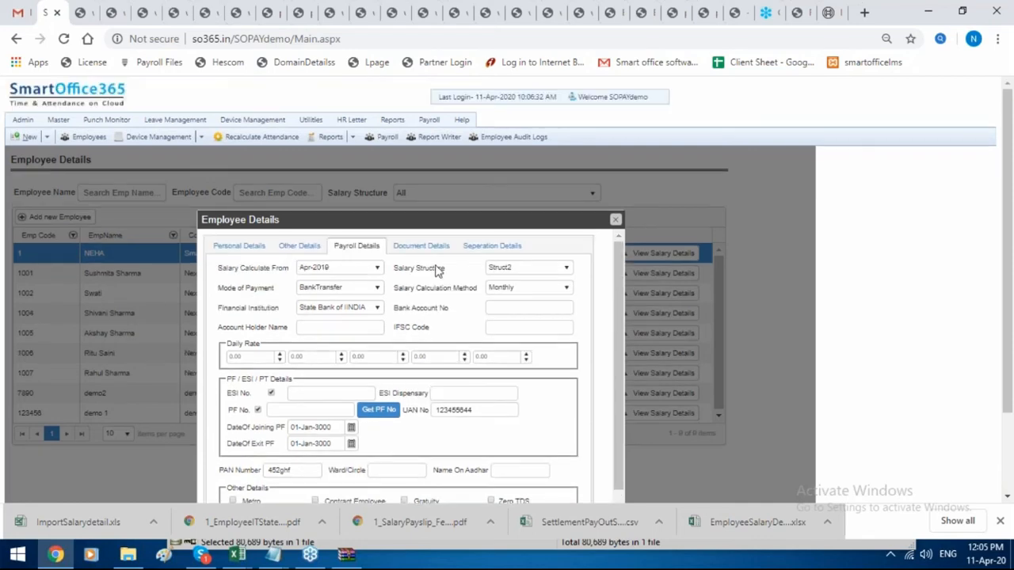
left_click(460, 248)
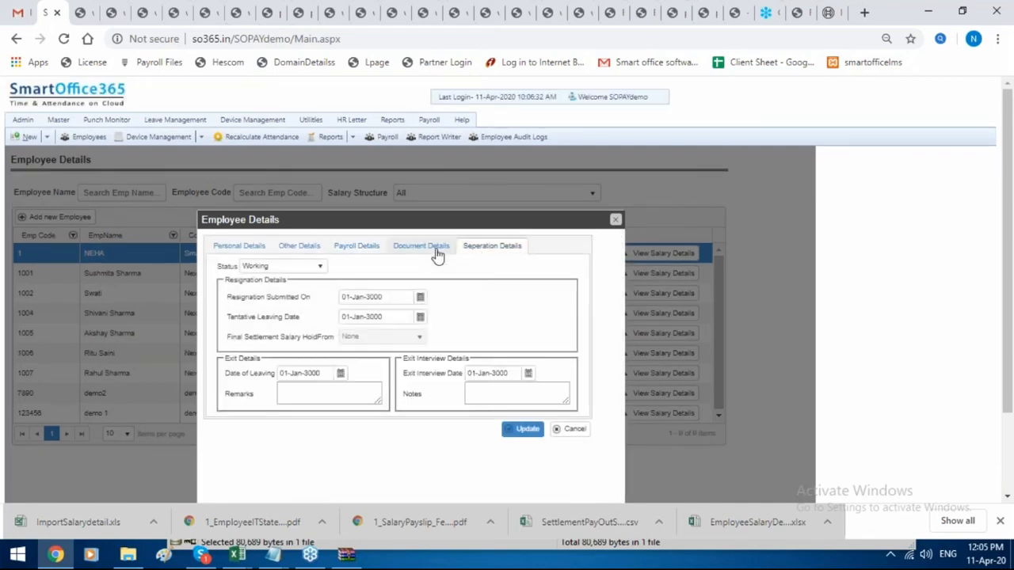
left_click(436, 249)
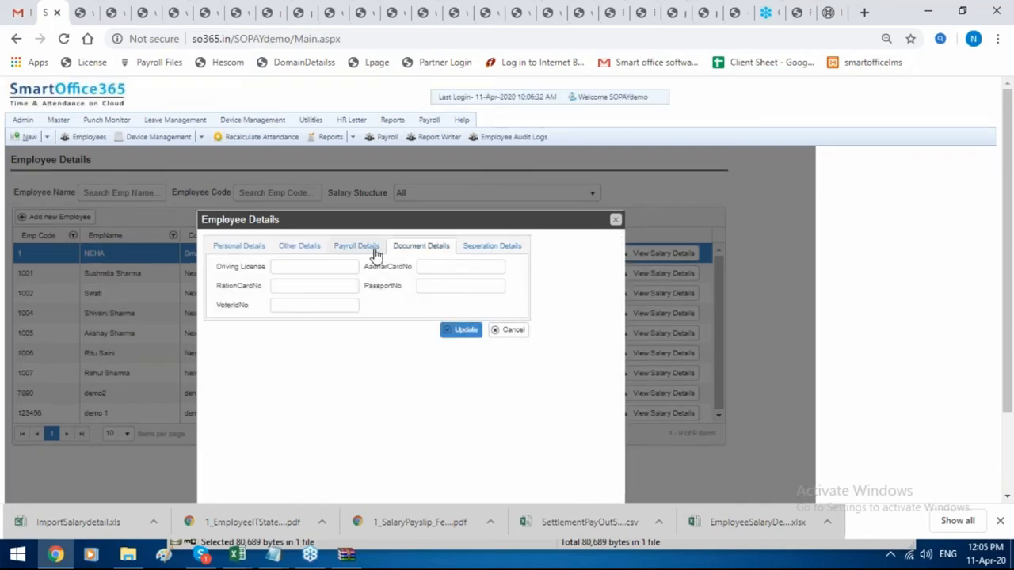
left_click(615, 219)
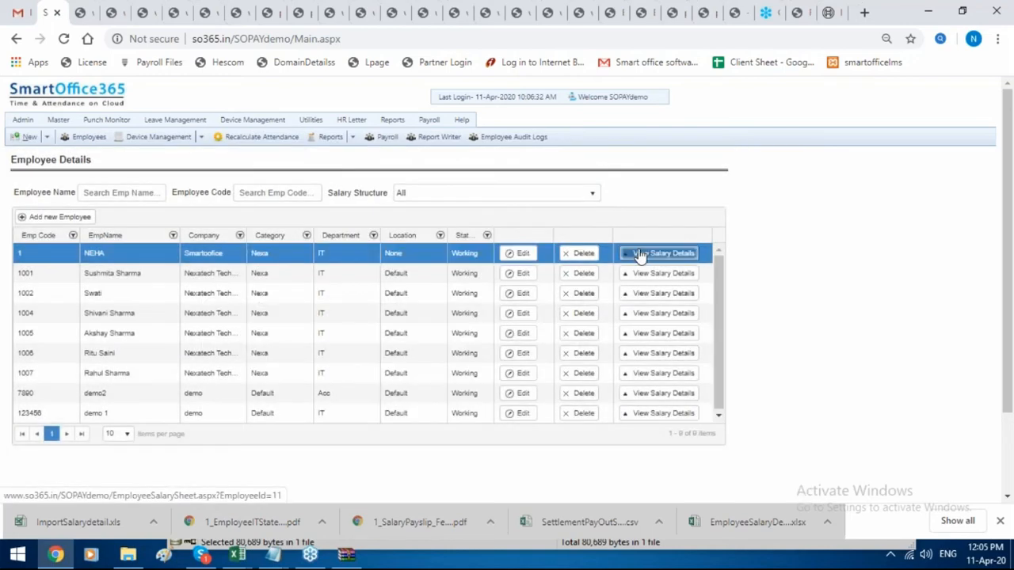
left_click(662, 253)
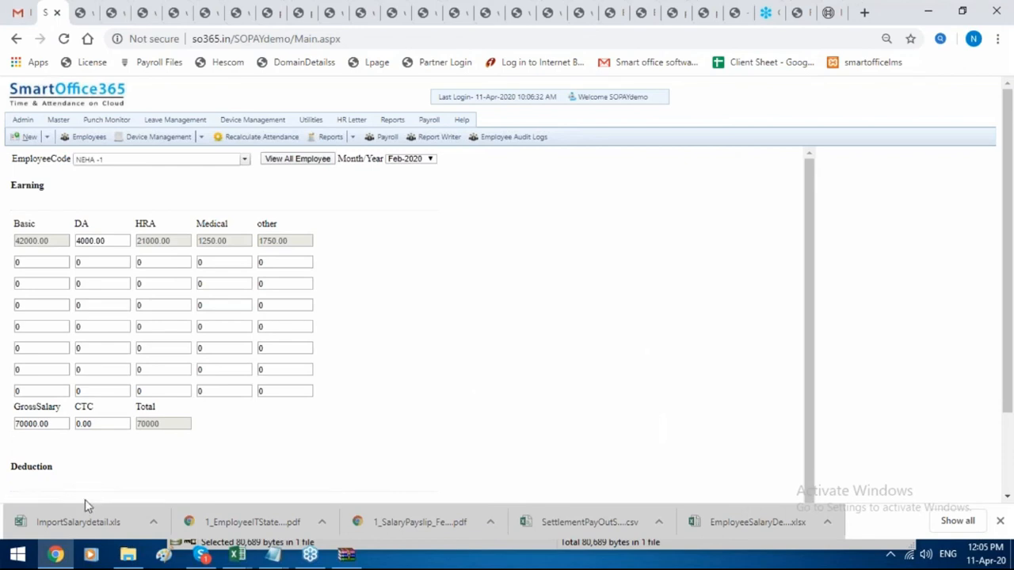
Select the 70000.00 GrossSalary field, then go to HR Letter > Document Template.
left_click(55, 426)
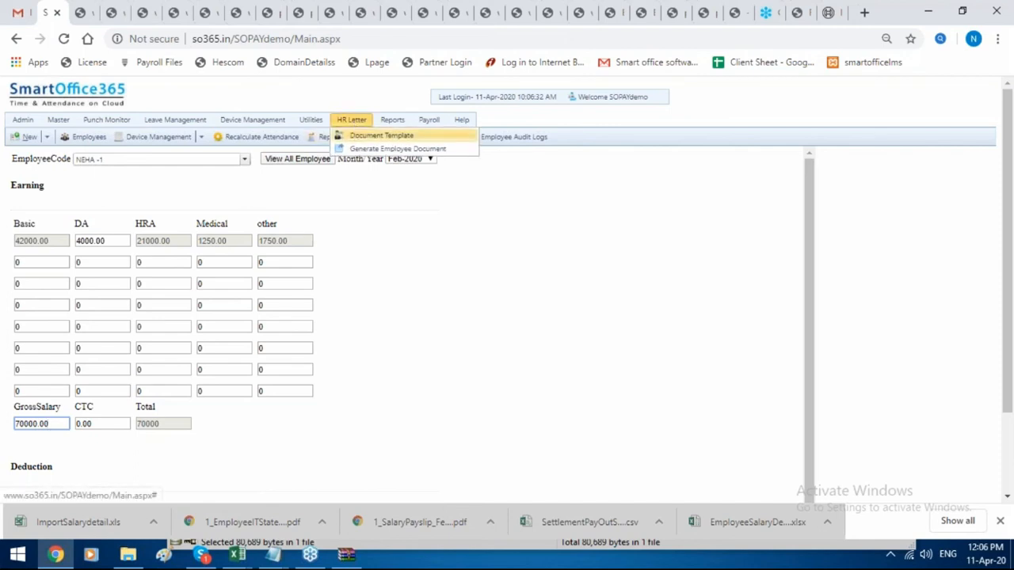
left_click(381, 136)
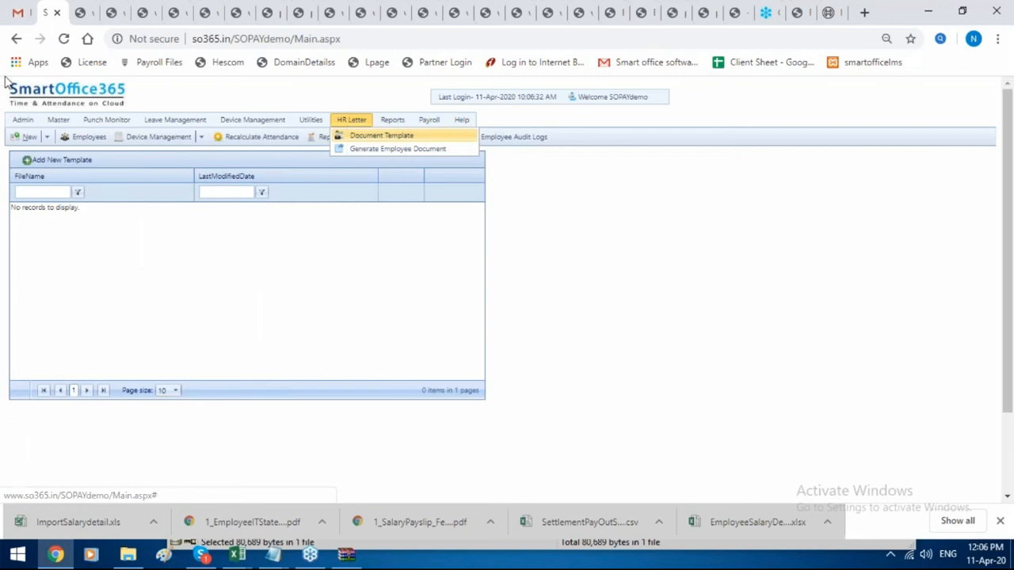
Start a new document template and enter the name App.
left_click(62, 161)
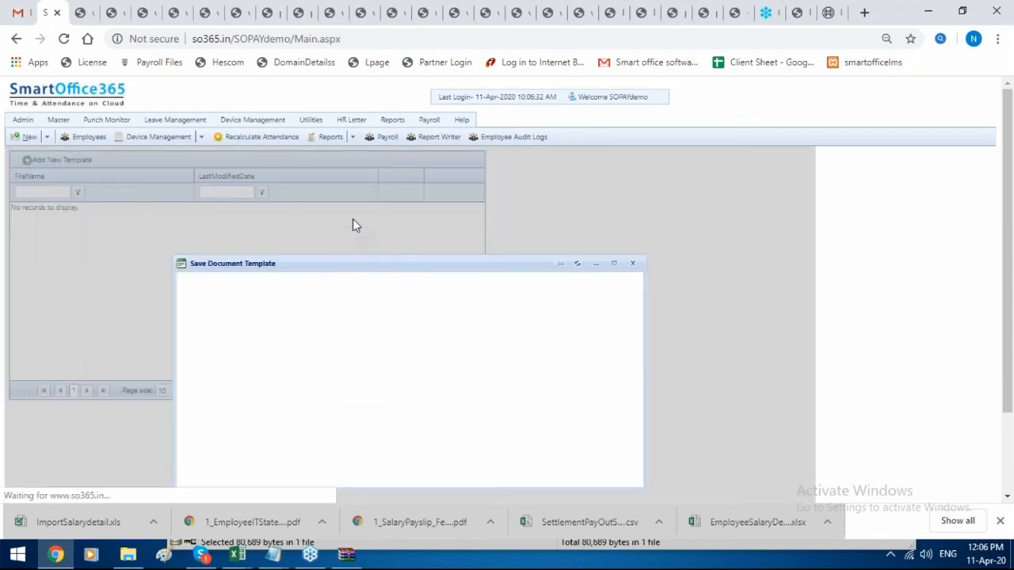
scroll(352, 230, "down", 1)
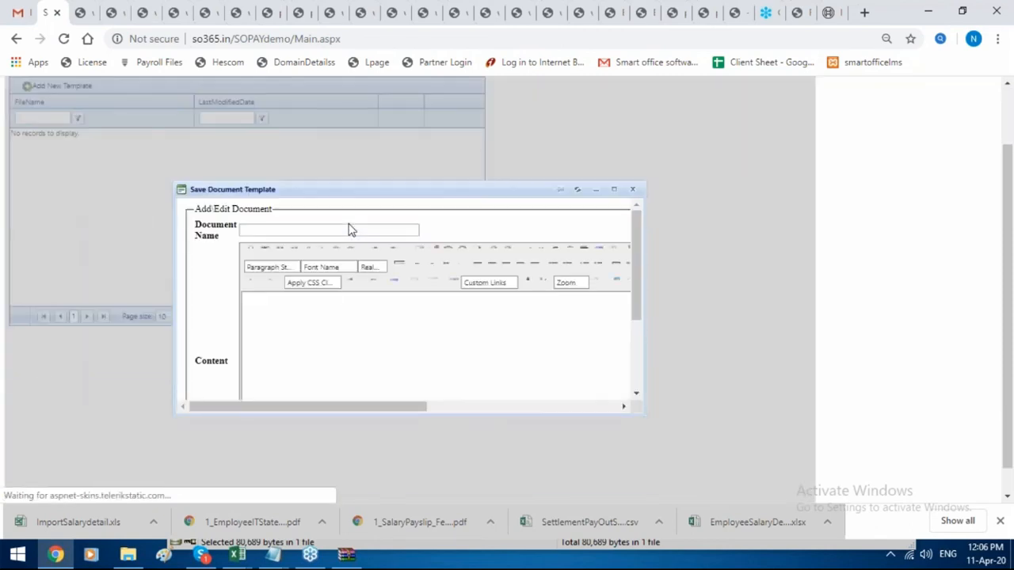
left_click(351, 230)
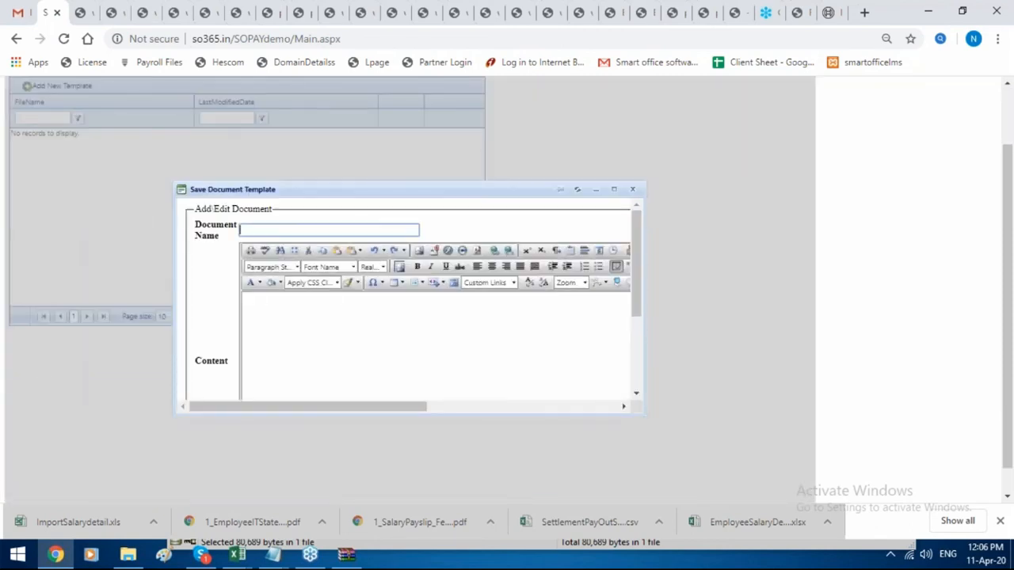
type("App")
scroll(385, 317, "down", 5)
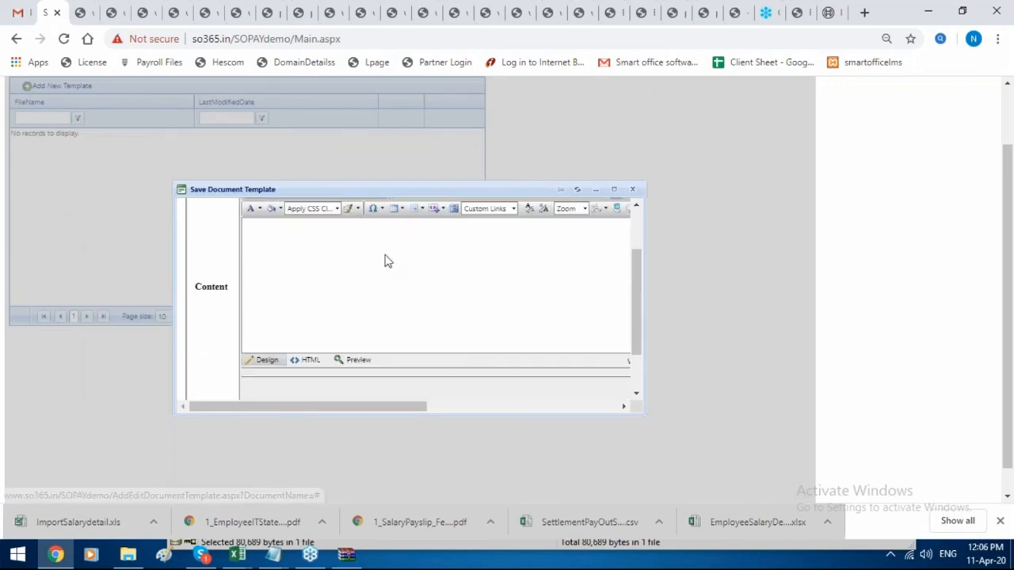
left_click_drag(403, 406, 632, 410)
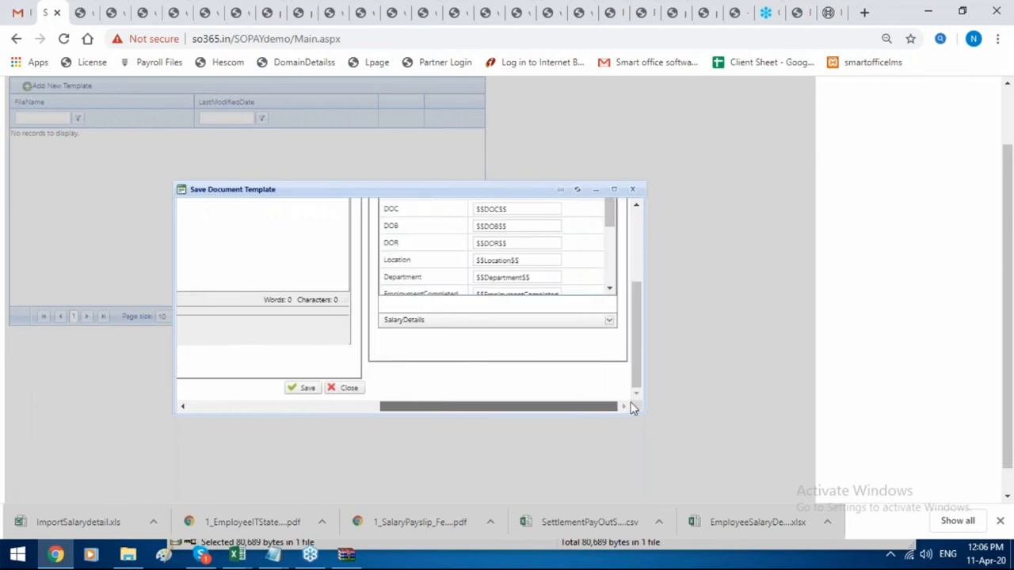
scroll(618, 332, "up", 5)
Copy the $$EmployeeName$$ macro from the Variable list into the template content.
left_click(545, 276)
left_click_drag(545, 276, 463, 279)
key("ctrl+c")
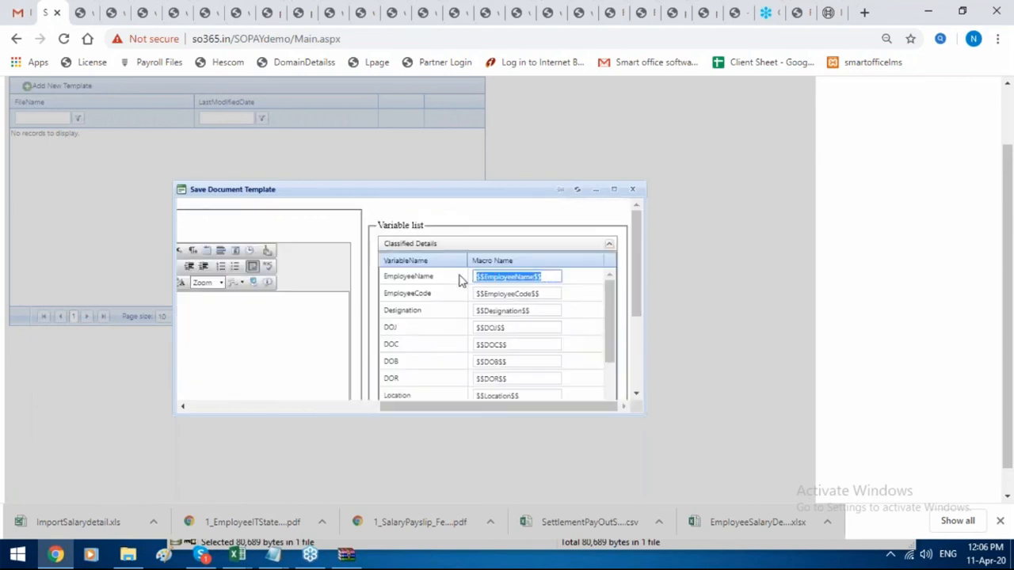
left_click_drag(494, 418, 306, 323)
left_click(308, 302)
key("ctrl+v")
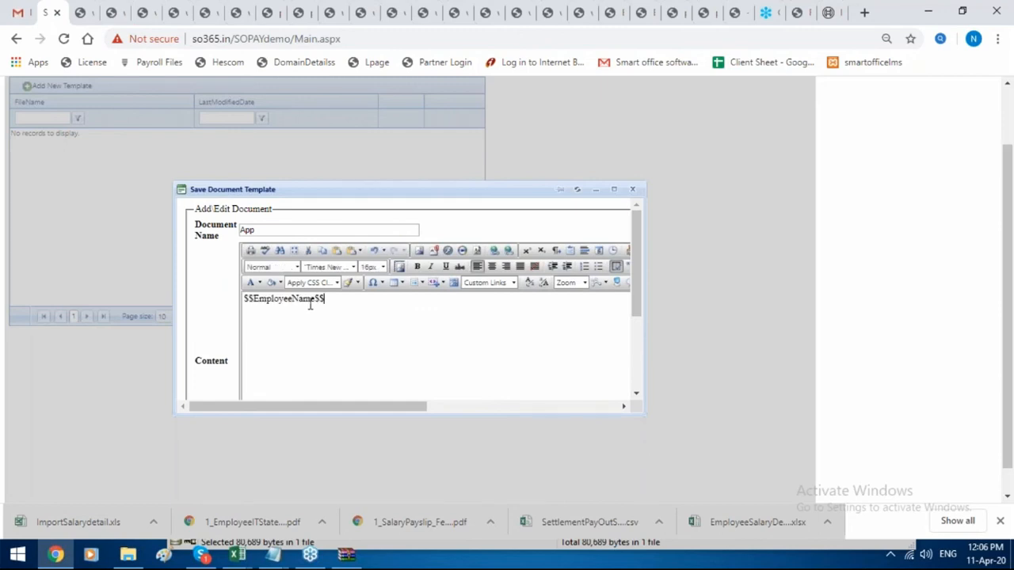
scroll(361, 317, "down", 3)
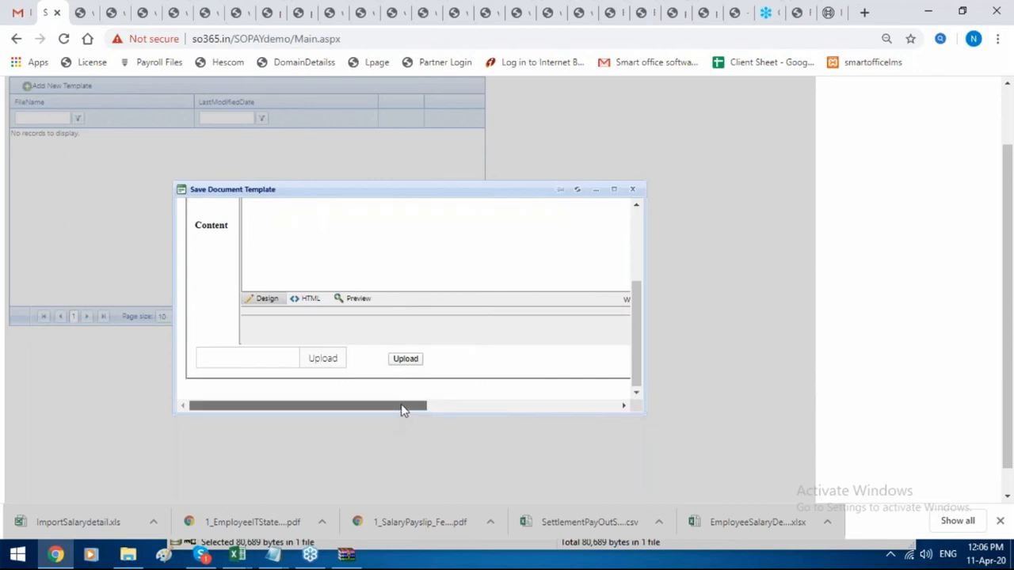
left_click_drag(403, 407, 564, 404)
Save the App template, acknowledge the confirmation, and close the editor.
left_click(315, 388)
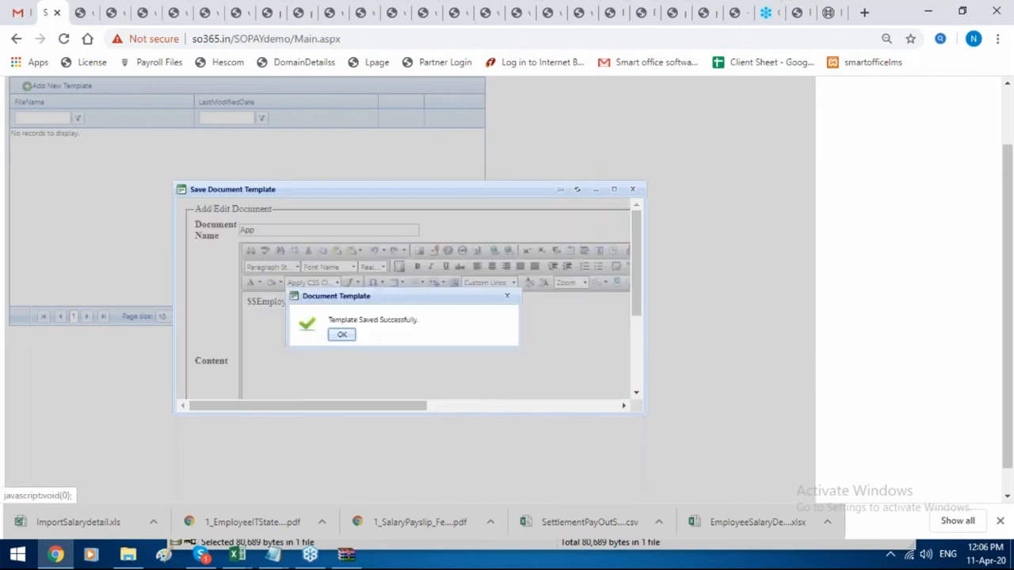
left_click(345, 337)
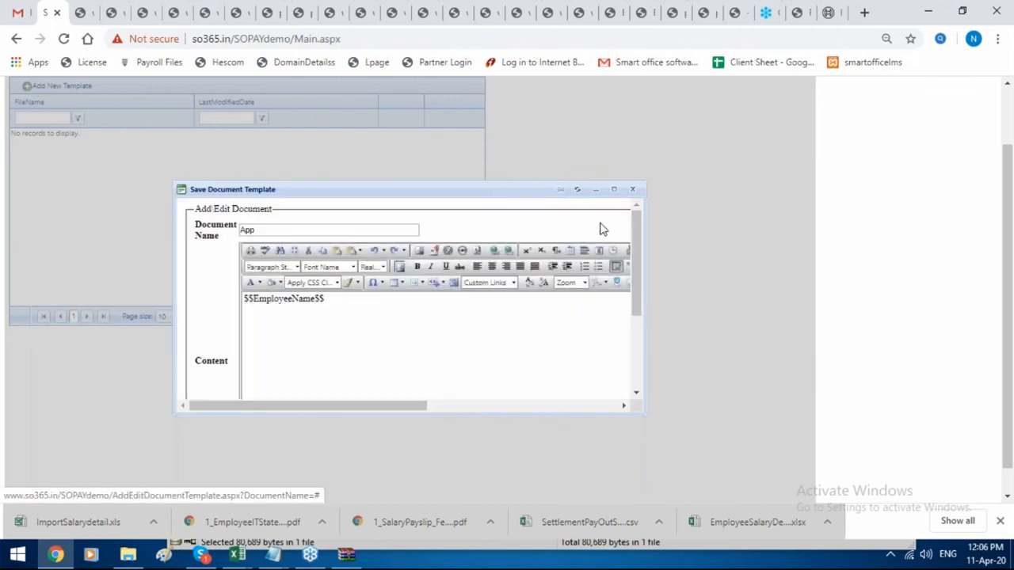
left_click(632, 191)
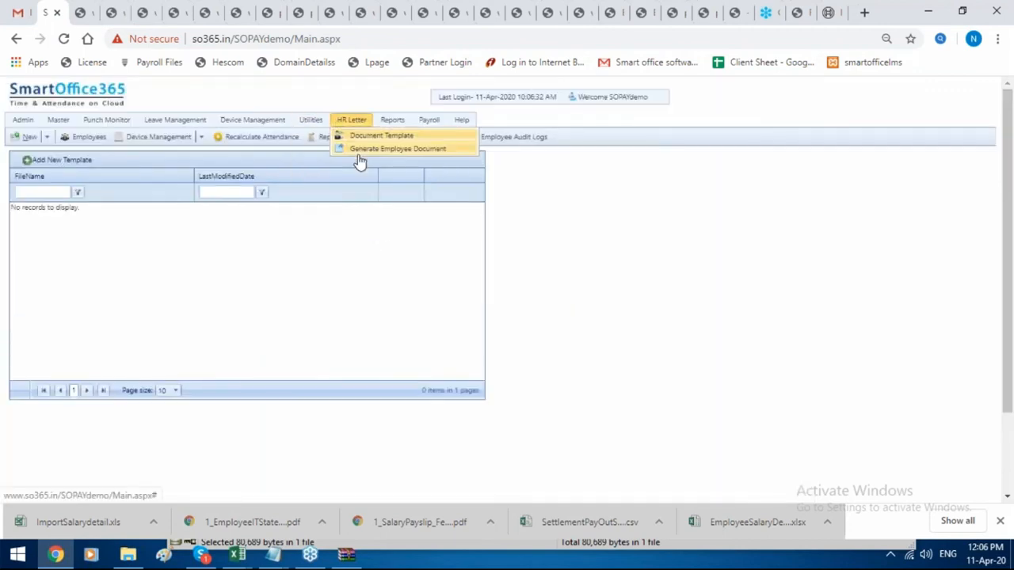
Generate EmployeeLetter.pdf for employee code 1, open it, and return to SmartOffice365.
left_click(398, 149)
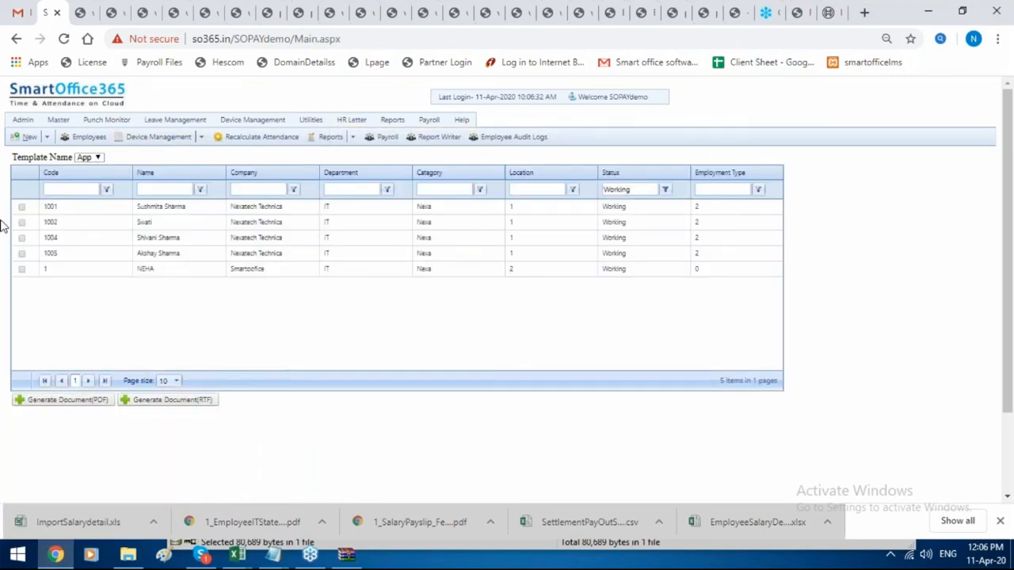
left_click(22, 270)
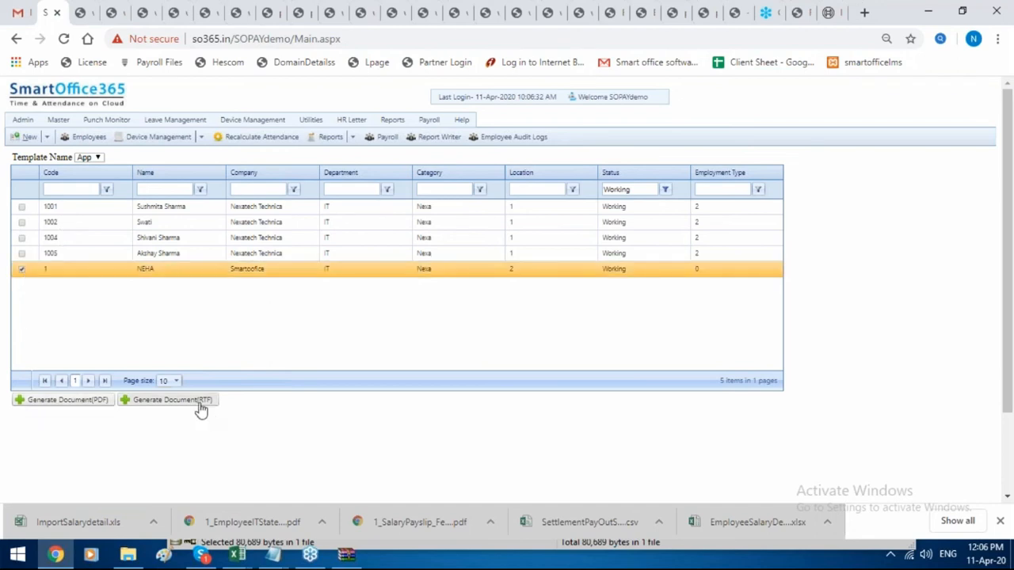
left_click(79, 402)
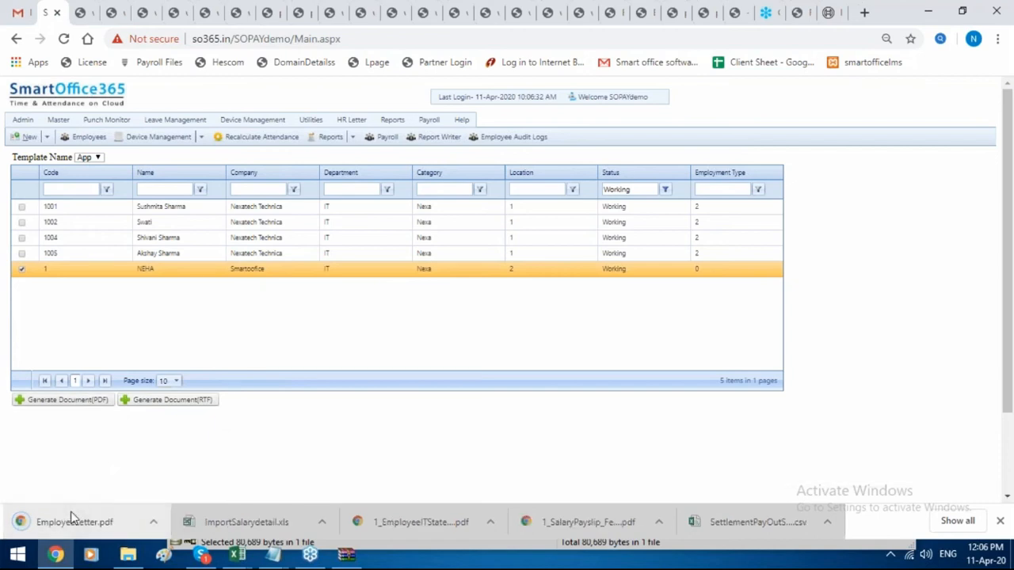
left_click(71, 520)
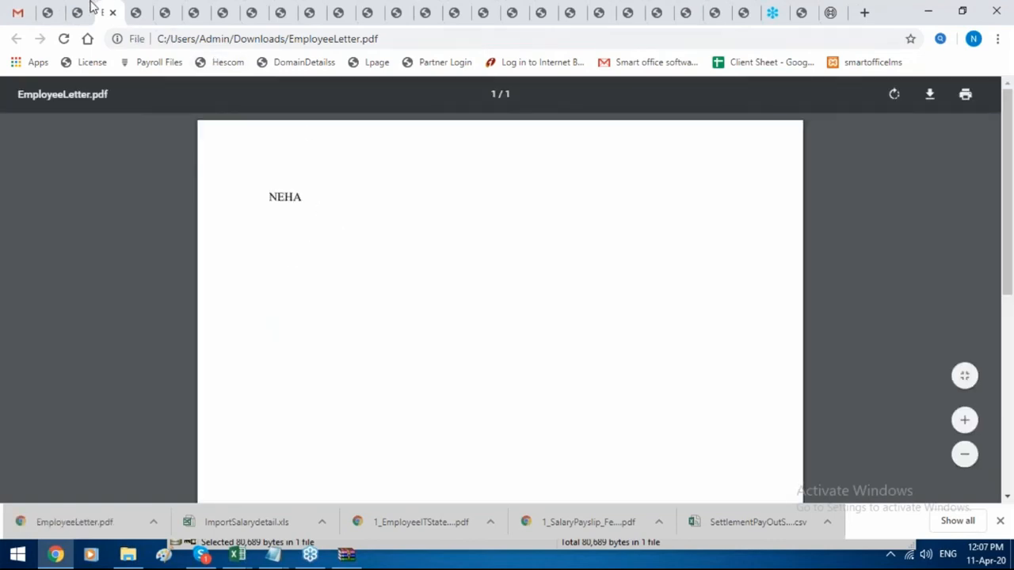
left_click(49, 13)
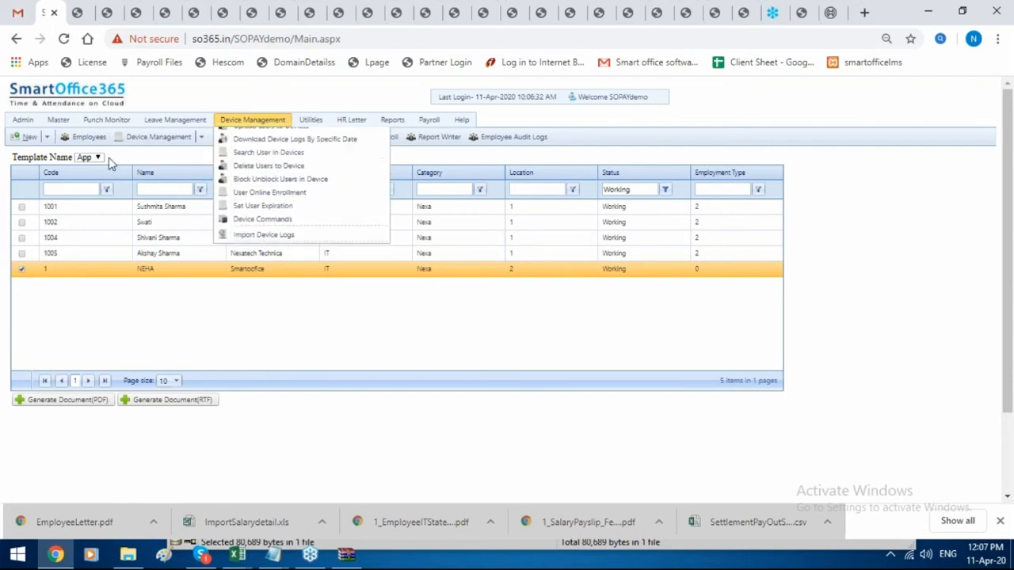
Review employee 1's documents, close the Add Document form unsaved, and return to the payroll dashboard.
left_click(87, 136)
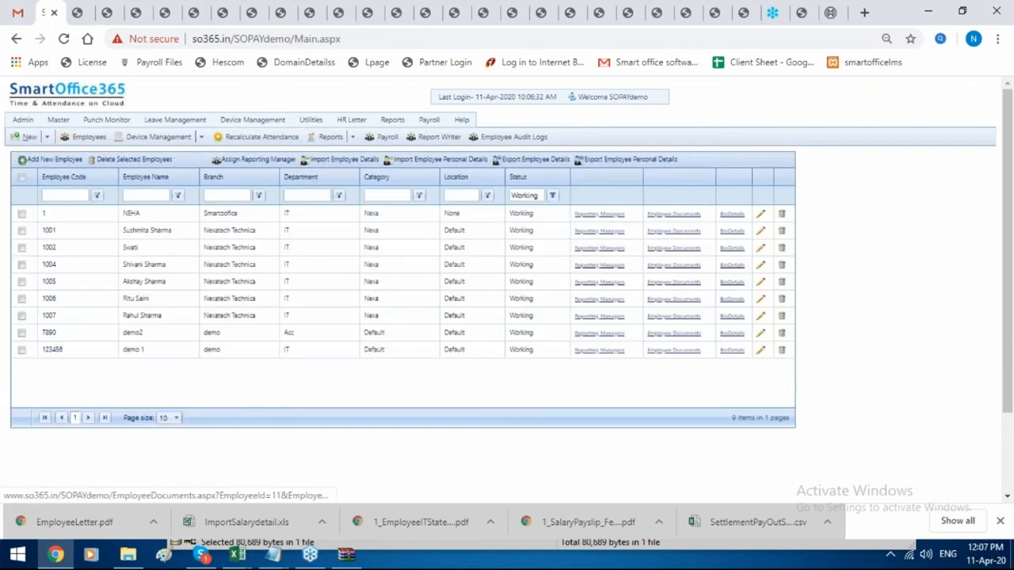
left_click(673, 214)
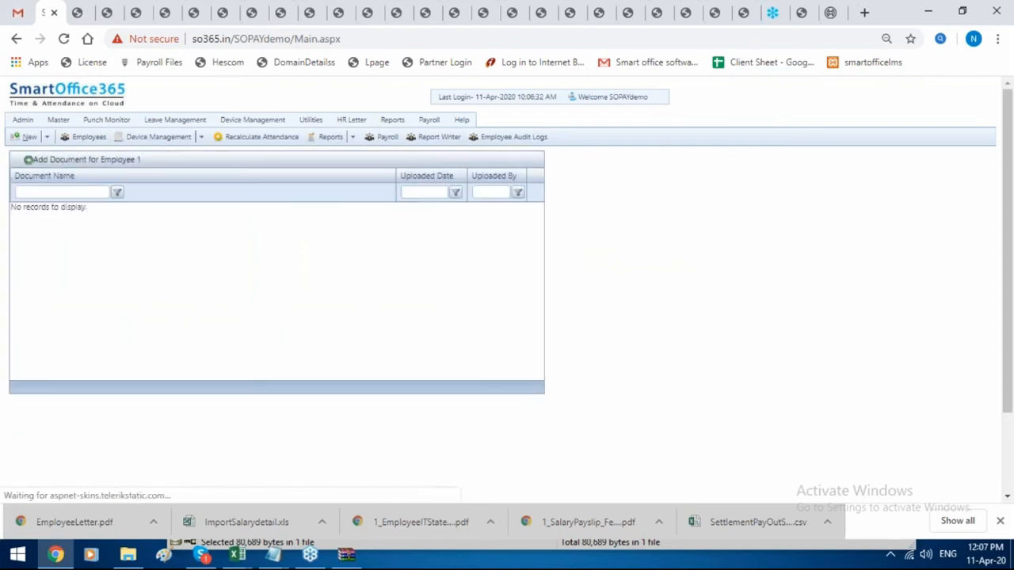
left_click(102, 160)
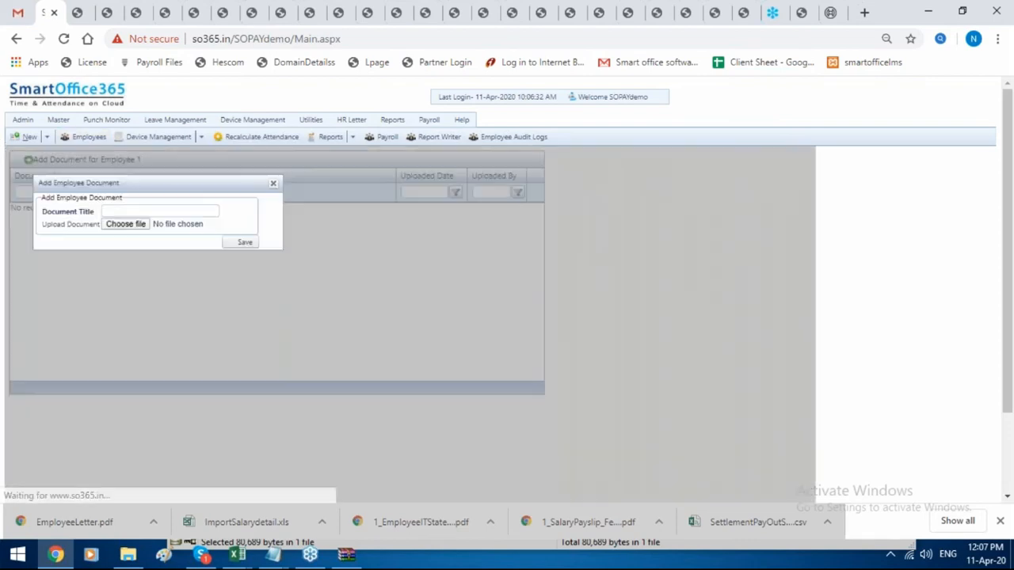
left_click(126, 213)
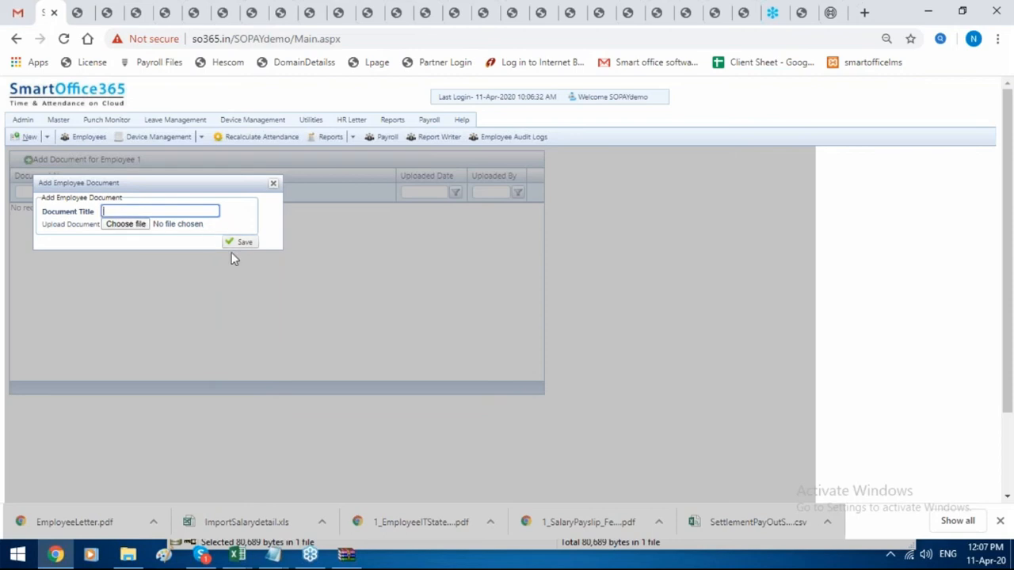
left_click(277, 184)
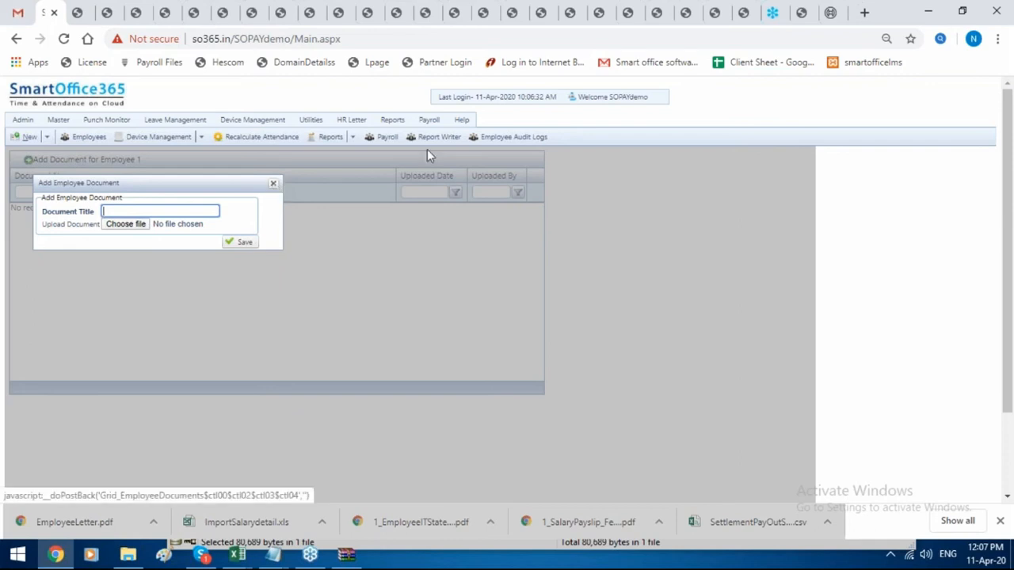
left_click(432, 137)
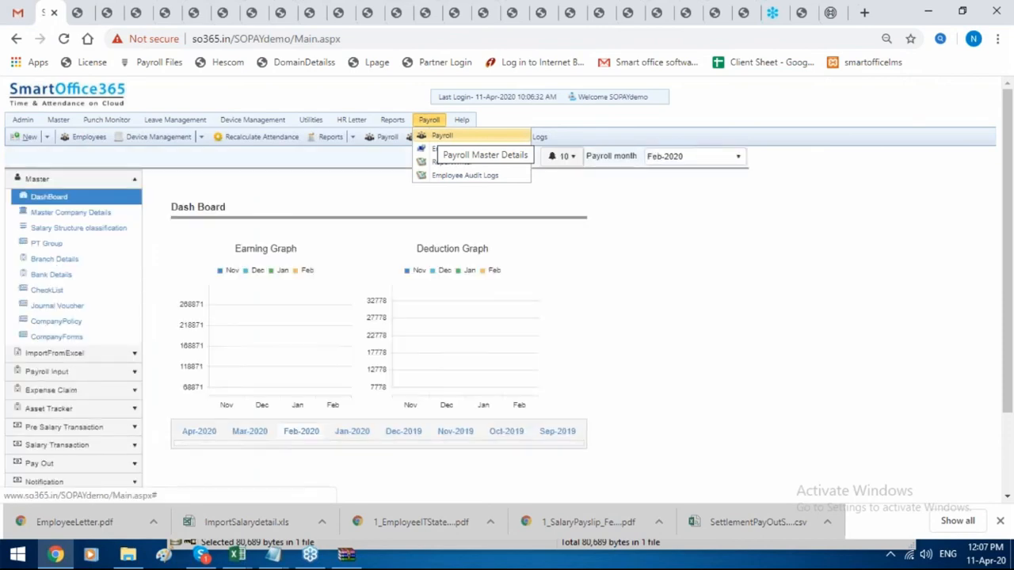
Quick-process the Feb-2020 payroll from the payroll processing page.
left_click(22, 448)
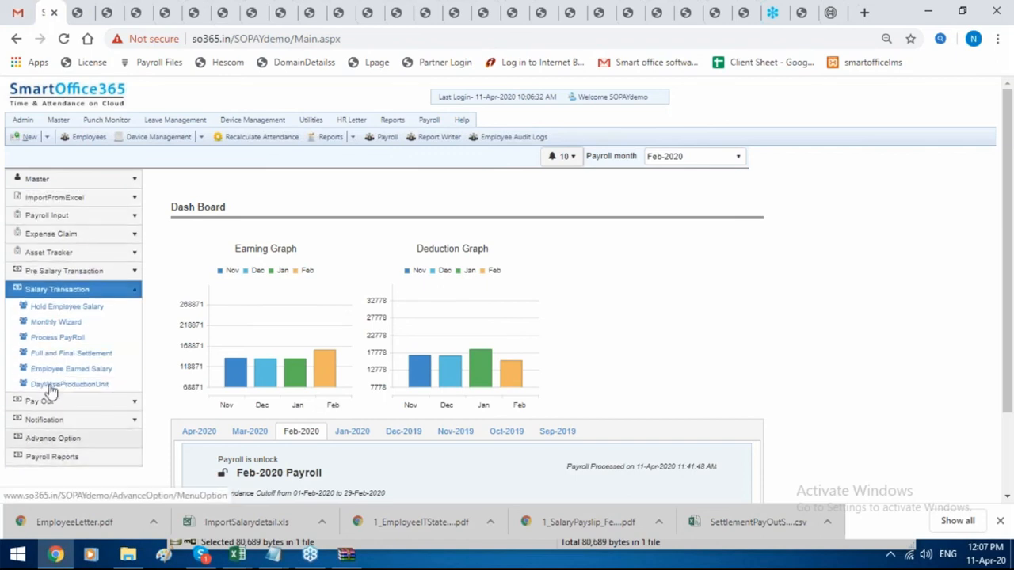
left_click(71, 339)
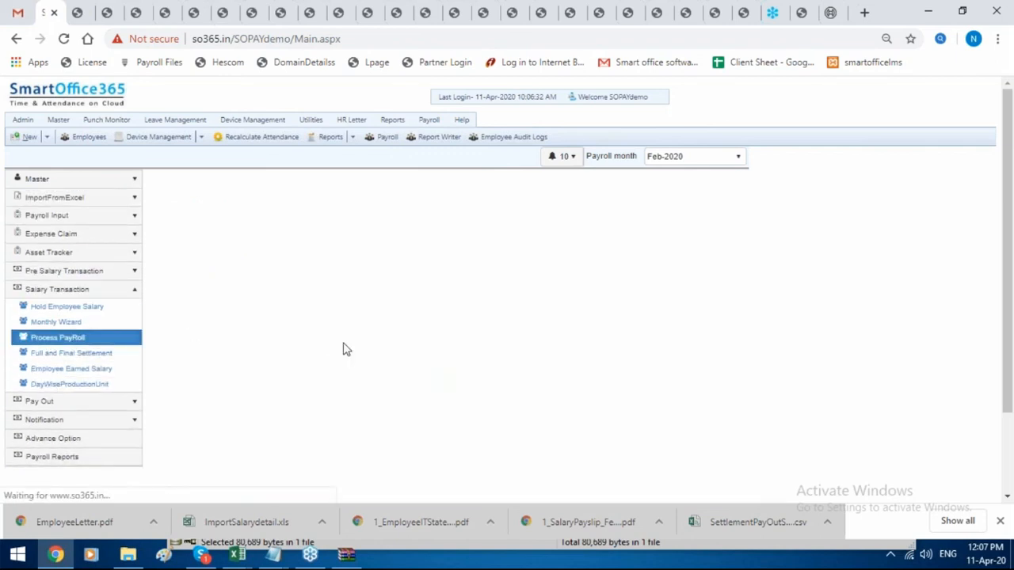
scroll(348, 353, "down", 1)
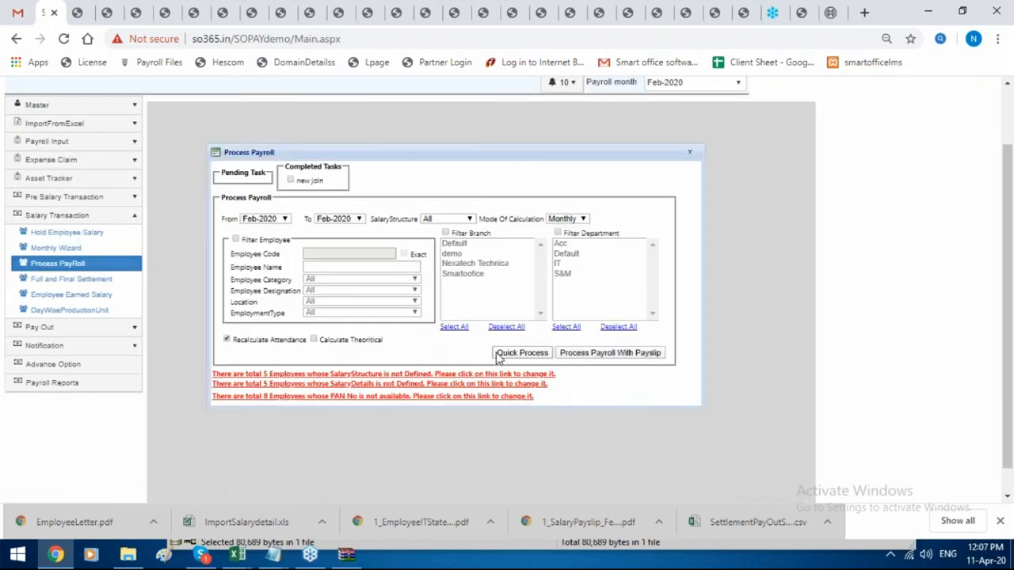
left_click(498, 357)
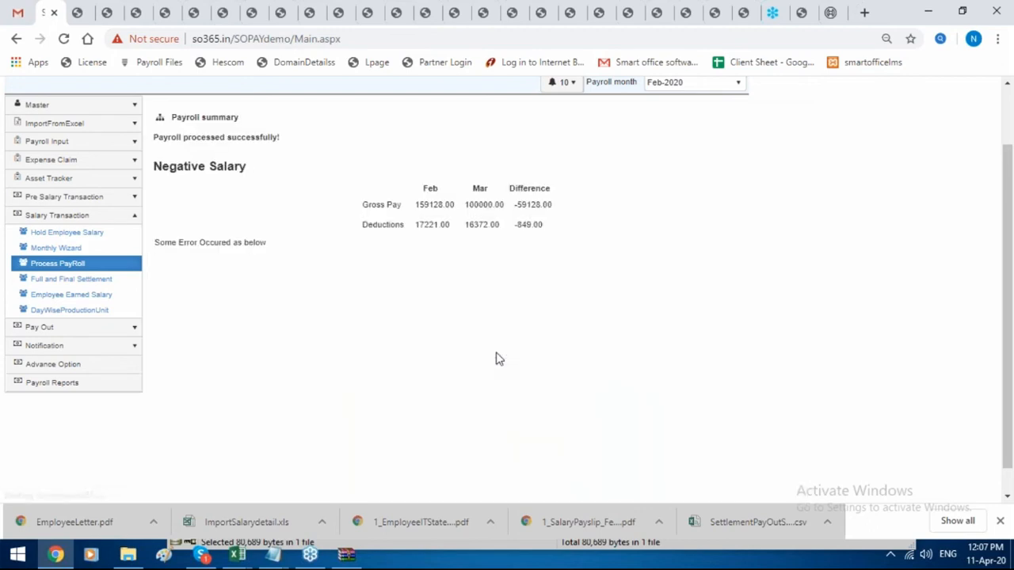
Review employee 1003's Feb-2020 earnings and deductions breakdown, then expand the payout options.
left_click(118, 301)
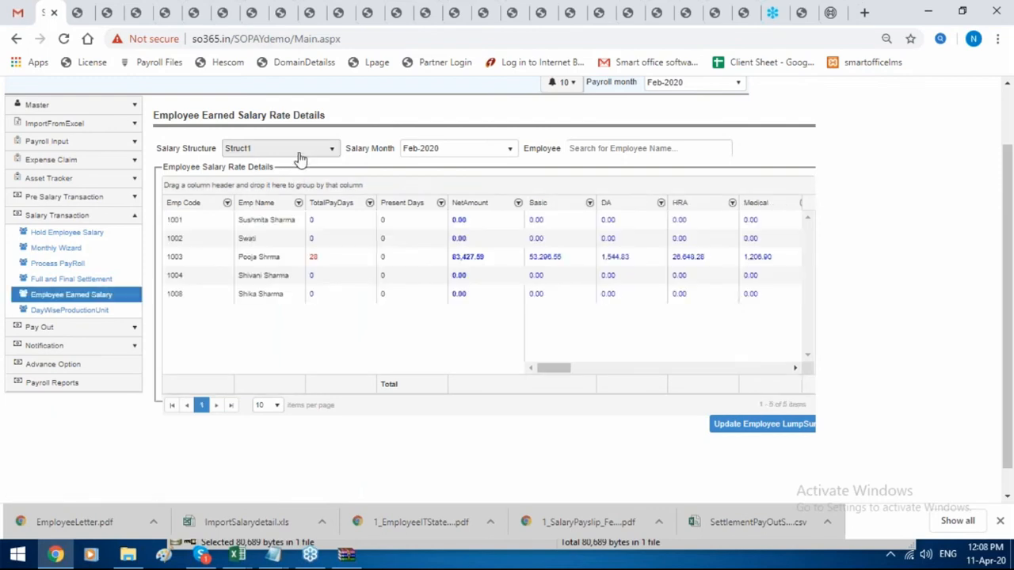
left_click(461, 263)
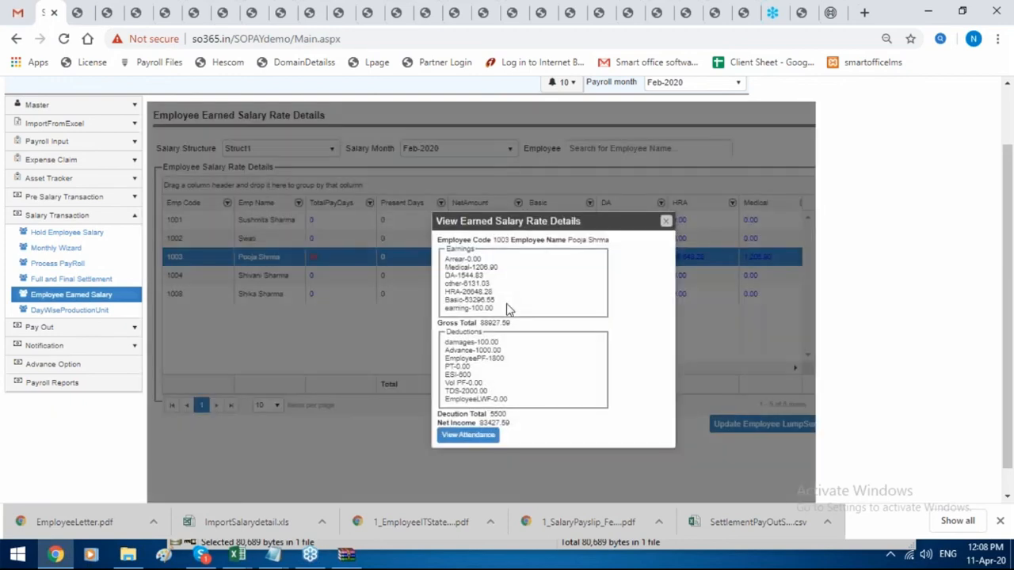
left_click_drag(495, 300, 455, 259)
left_click_drag(510, 402, 447, 336)
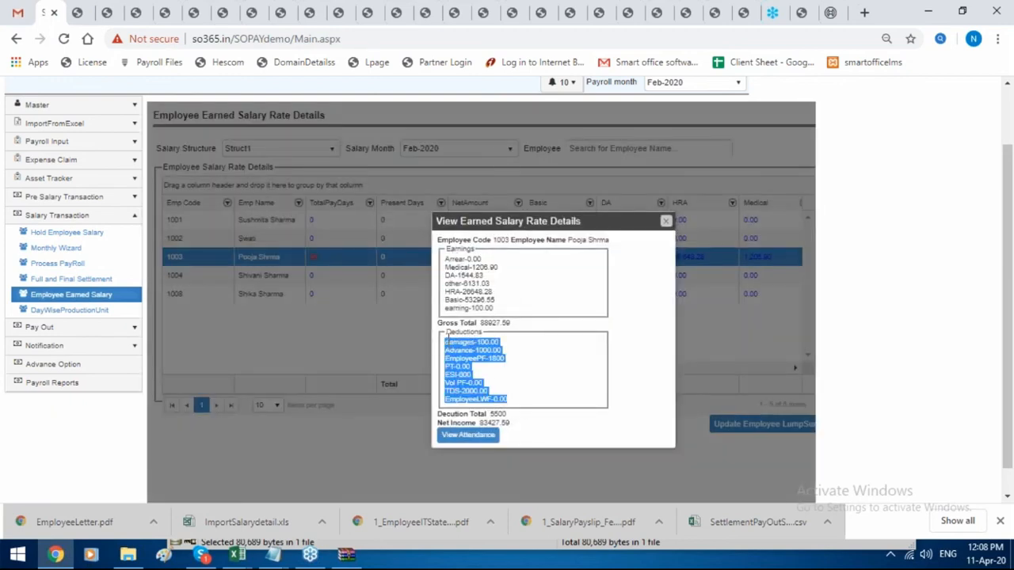
left_click(665, 221)
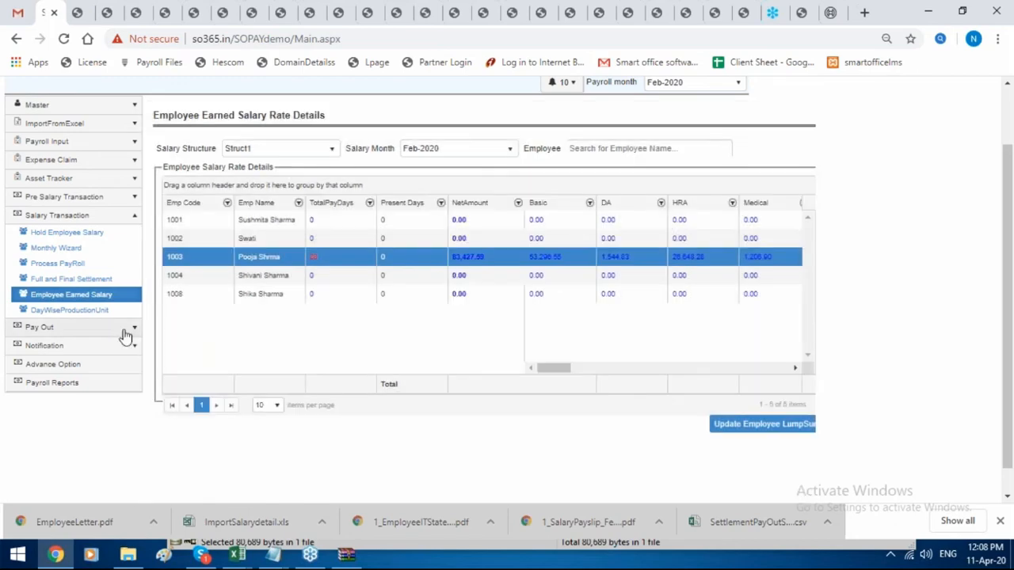
left_click(125, 329)
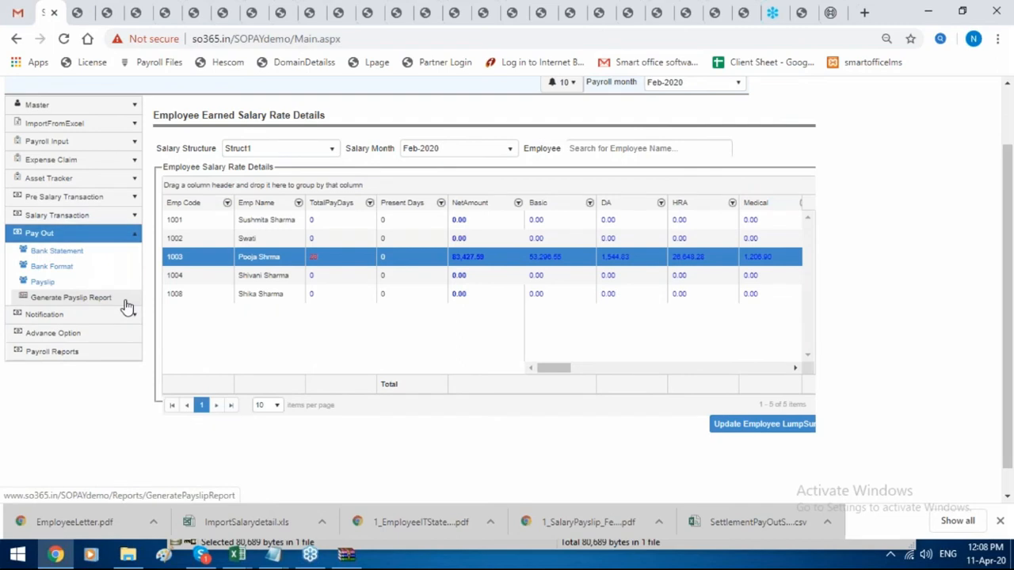
Generate a separate Feb-2020 payslip file for exact employee code 1.
left_click(125, 302)
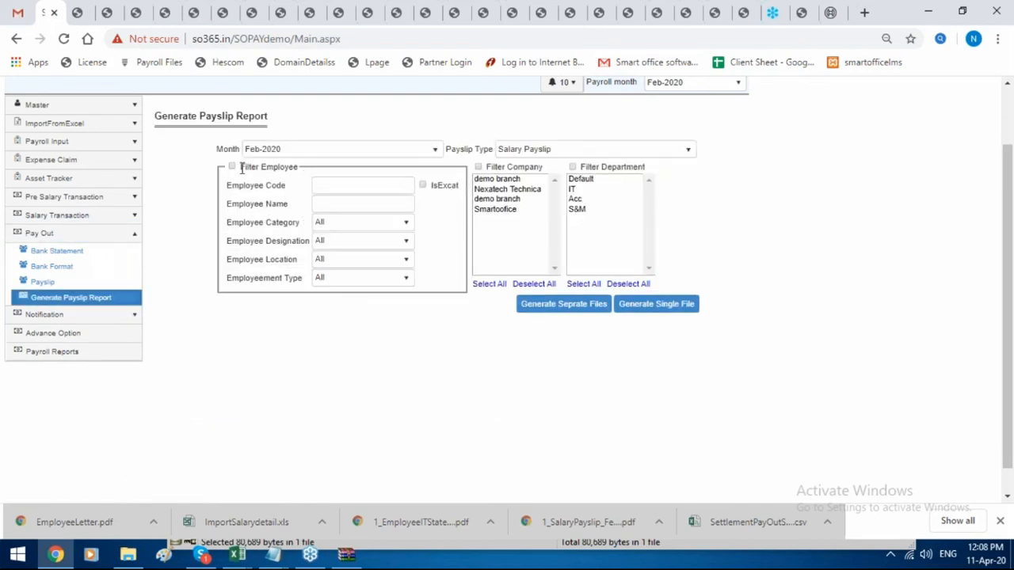
left_click(231, 167)
left_click(323, 187)
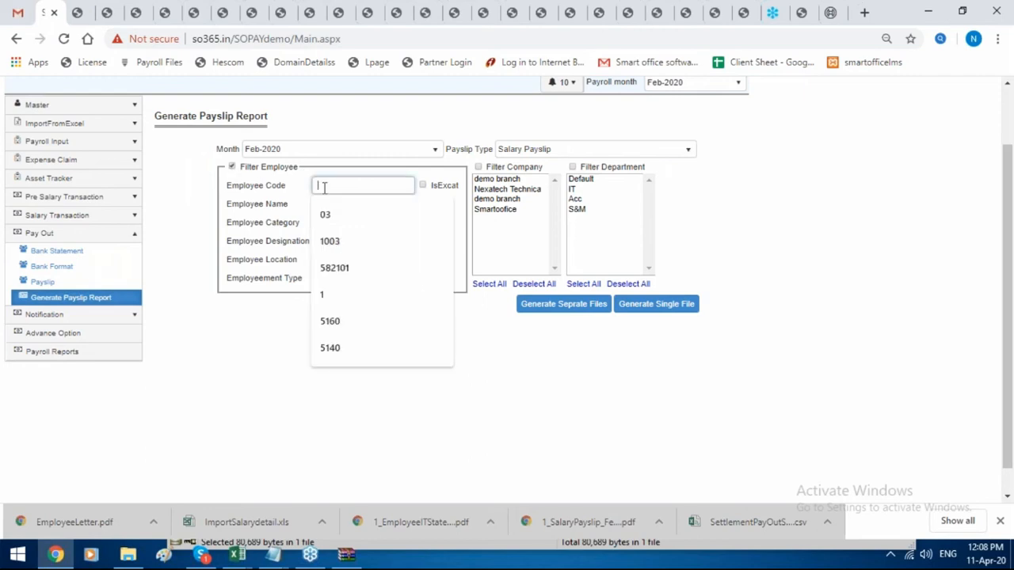
type("1")
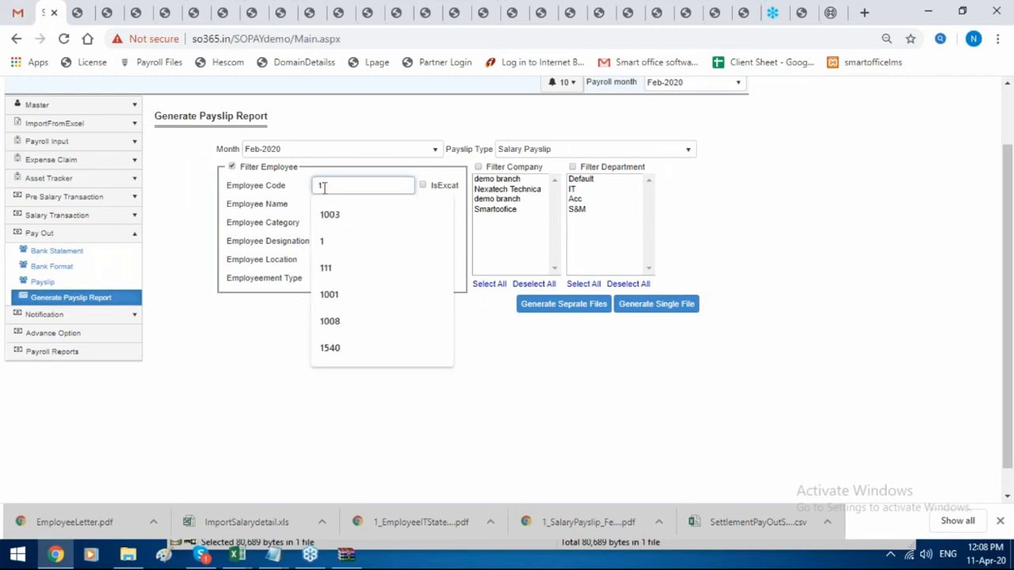
left_click(423, 187)
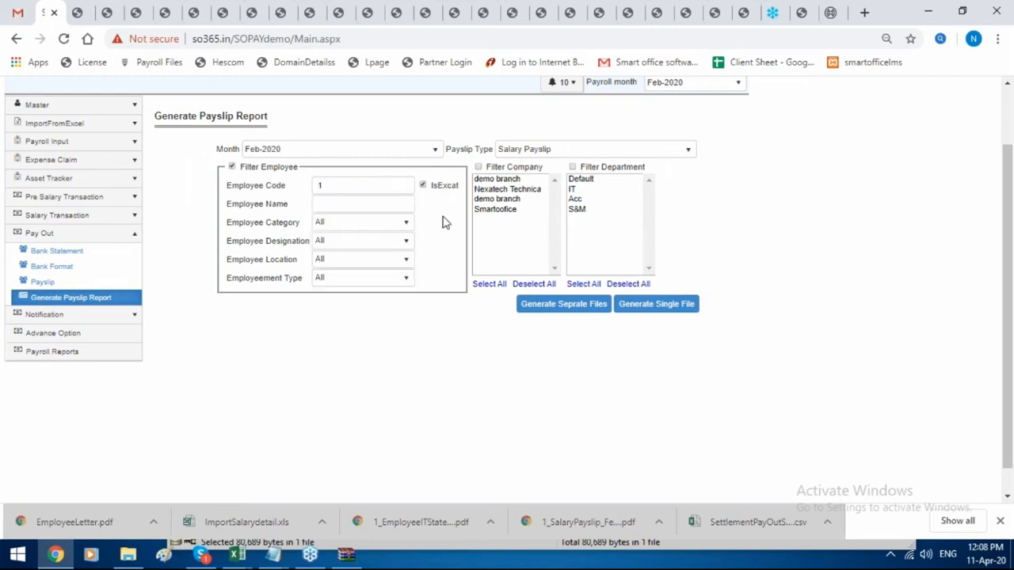
left_click(542, 306)
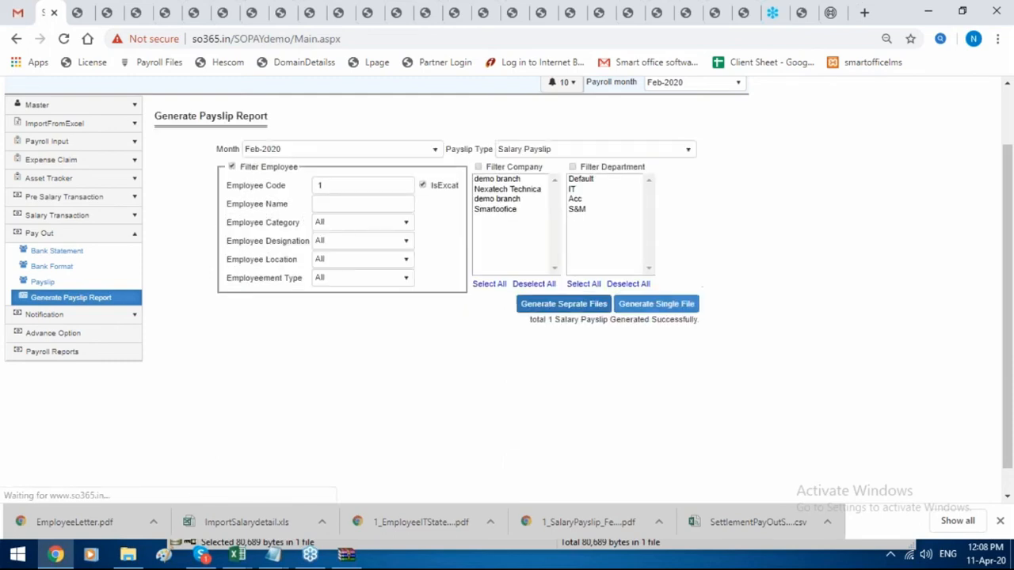
Download and view employee 1's payslip PDF, then go to Payroll Reports.
left_click(36, 283)
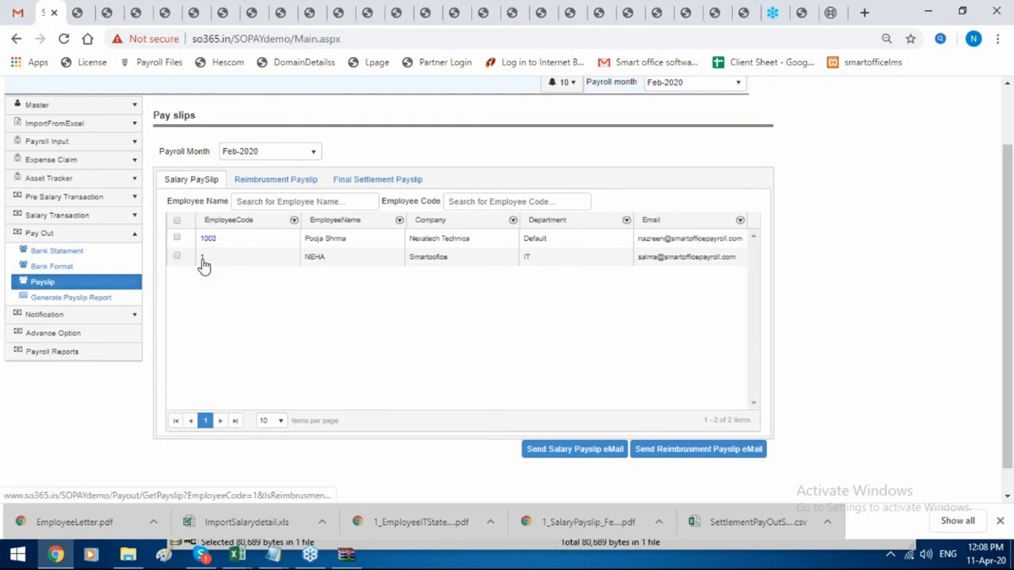
left_click(202, 258)
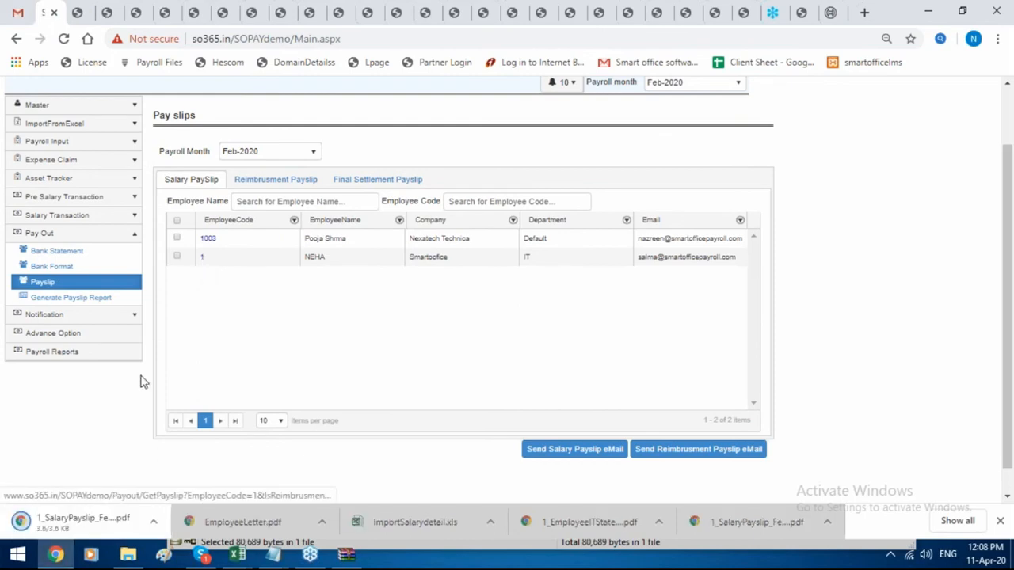
left_click(80, 522)
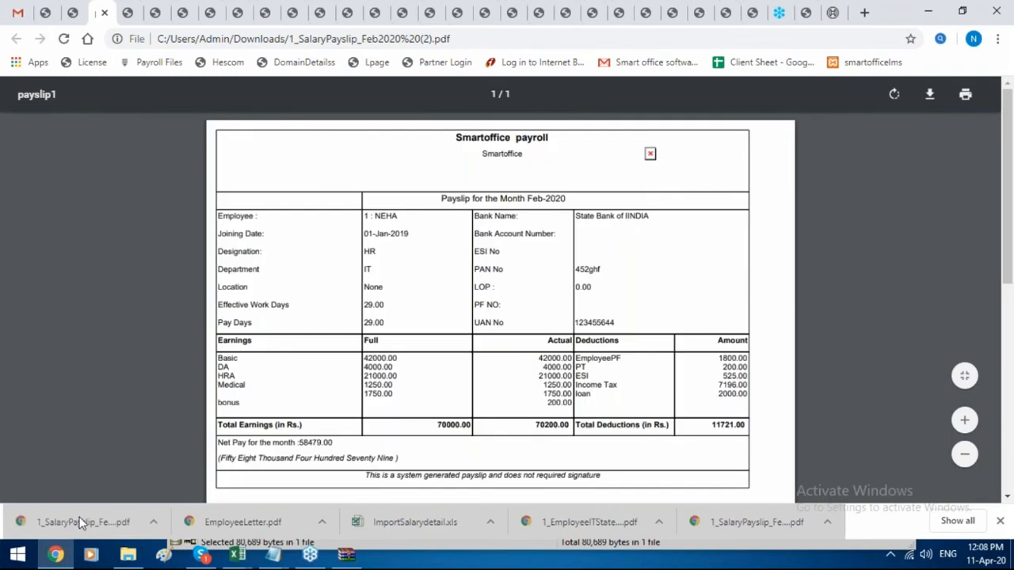
left_click(46, 13)
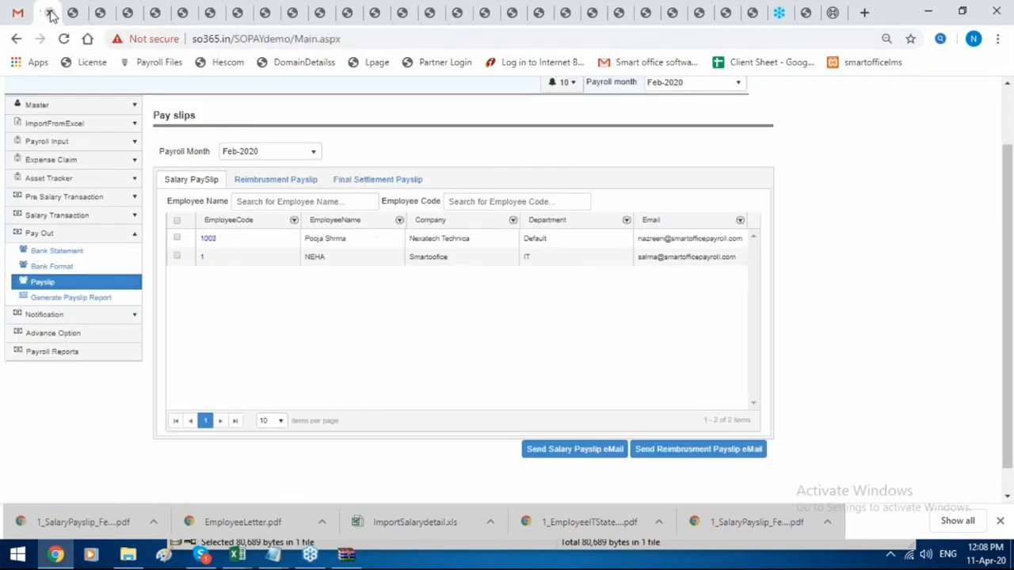
left_click(101, 352)
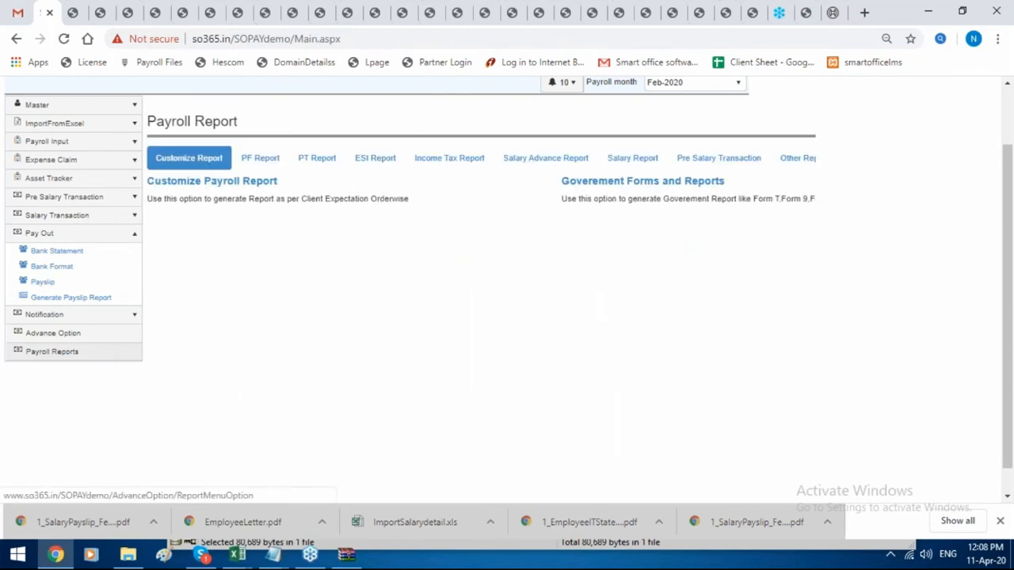
Browse the PF, PT, ESI, Income Tax and Salary Advance reports, then generate the Feb-2020 Earning Report.
left_click(261, 168)
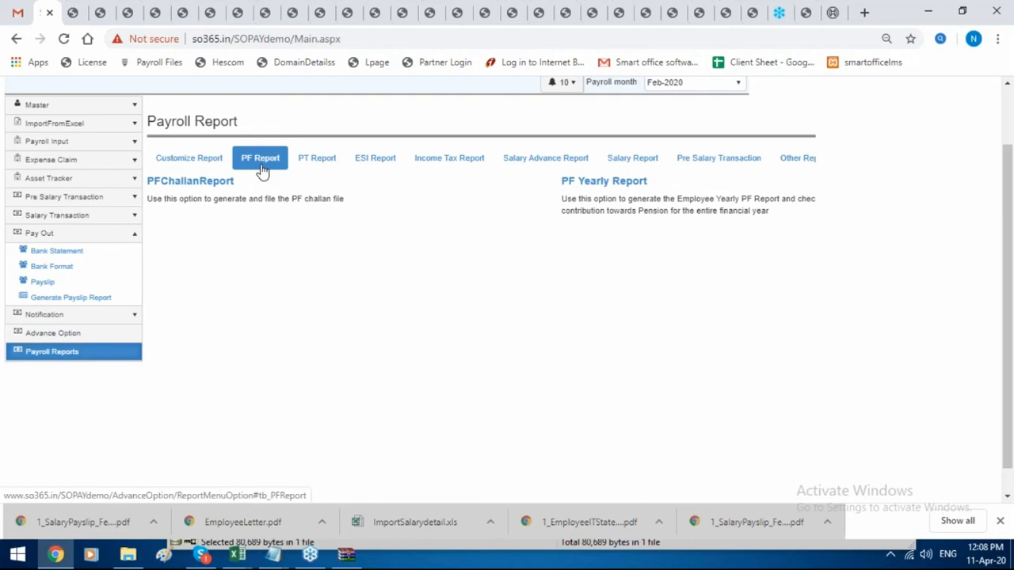
left_click(308, 164)
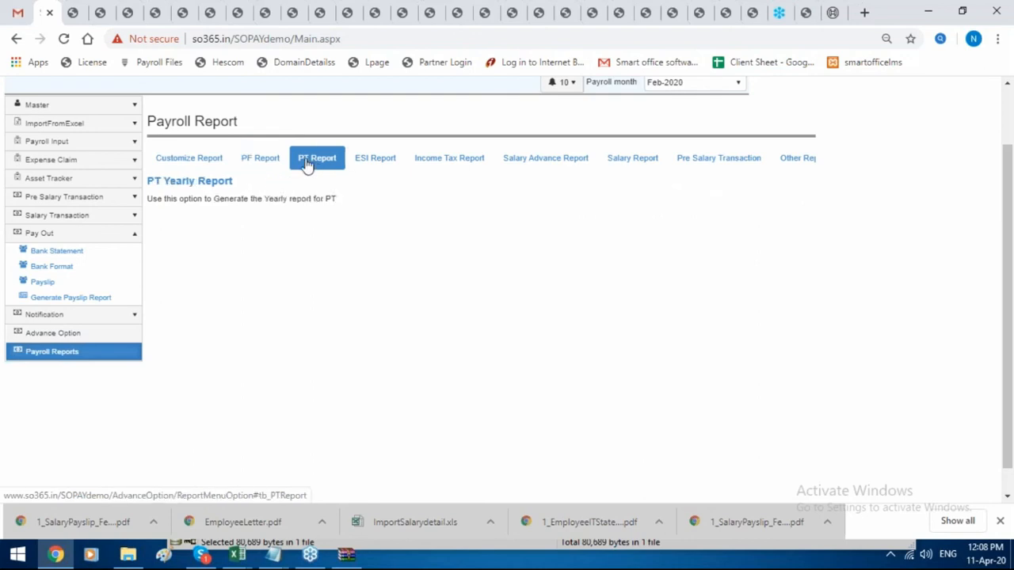
left_click(362, 164)
left_click(434, 165)
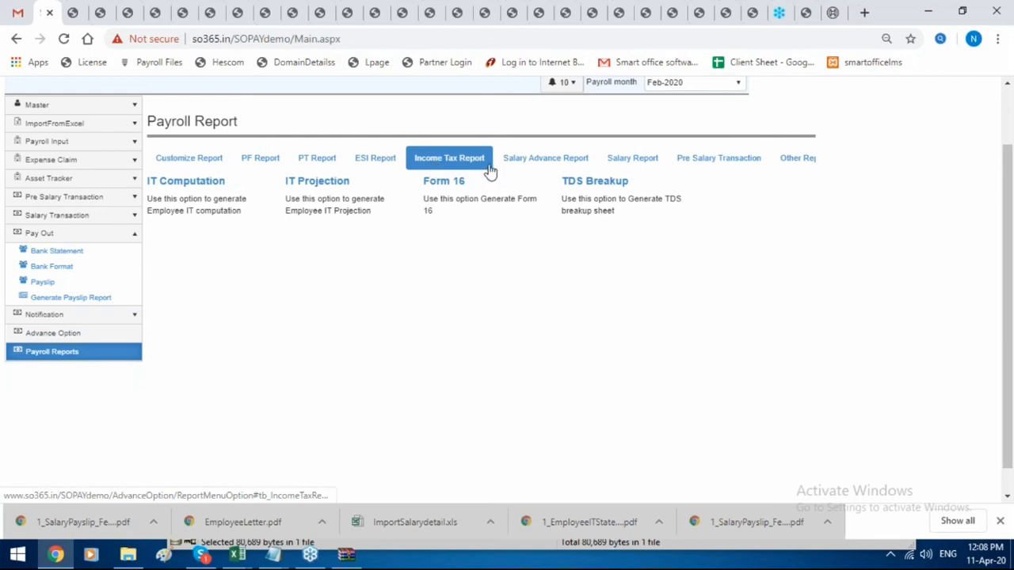
left_click(516, 164)
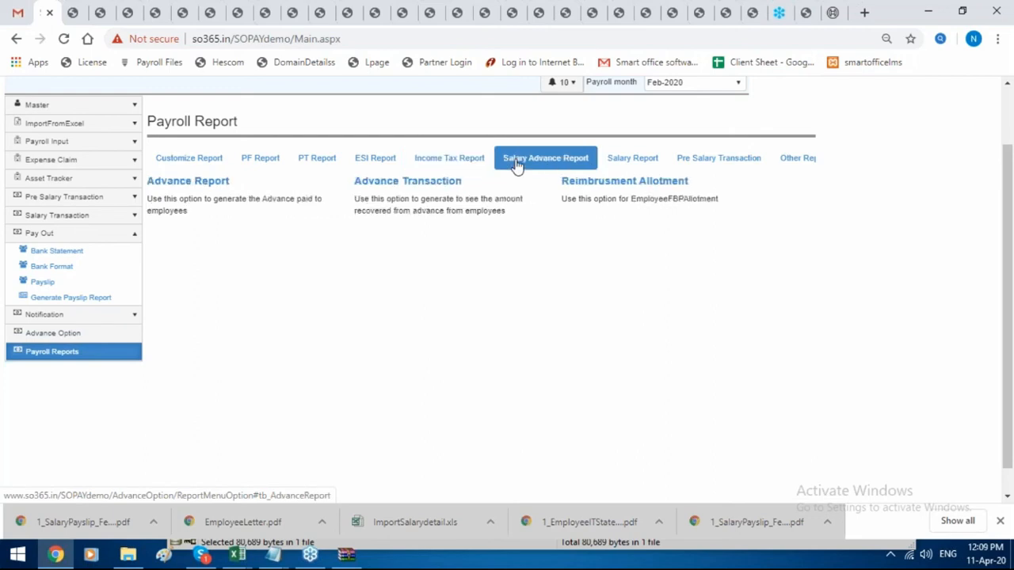
left_click(630, 160)
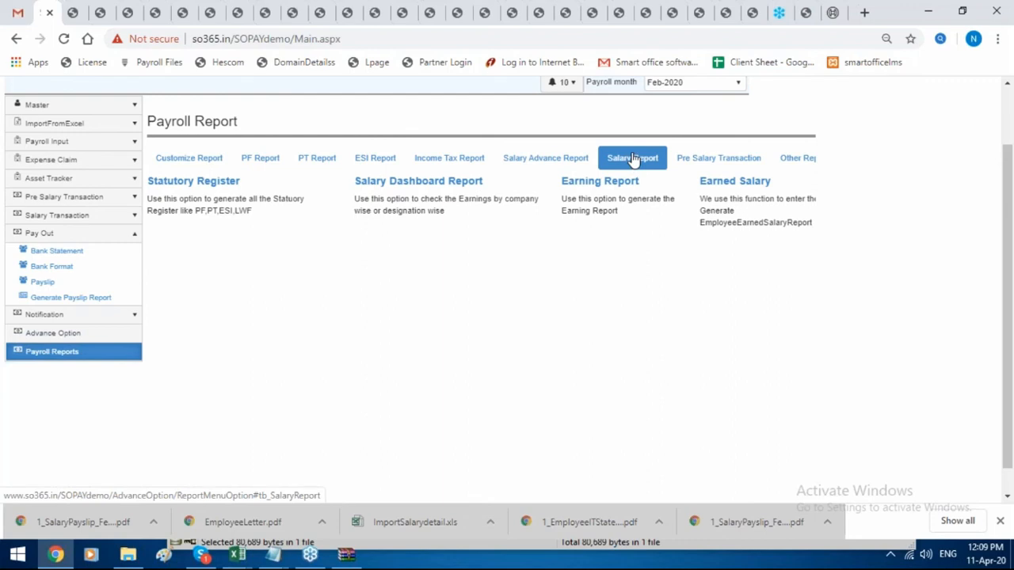
left_click(713, 190)
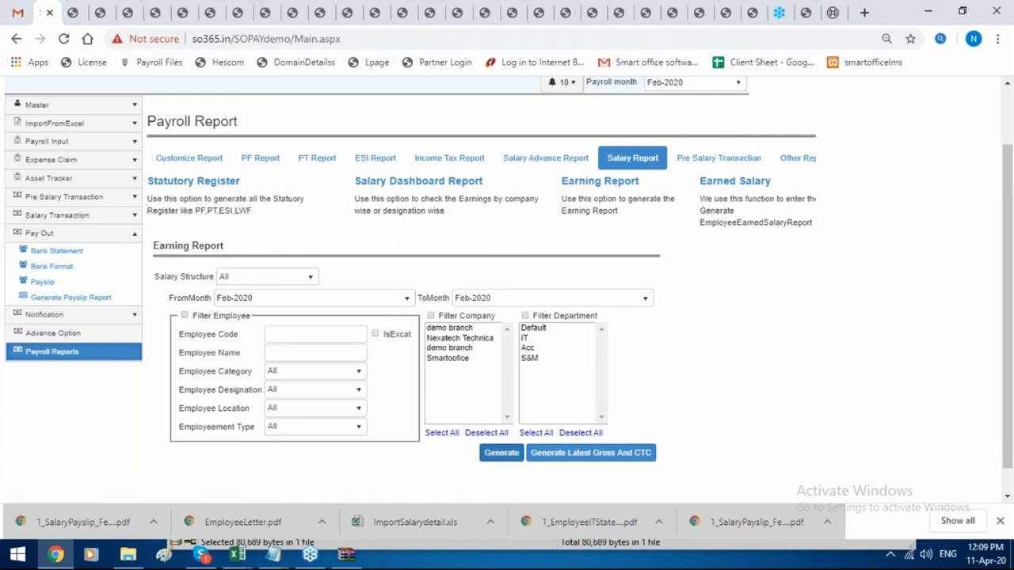
left_click(501, 452)
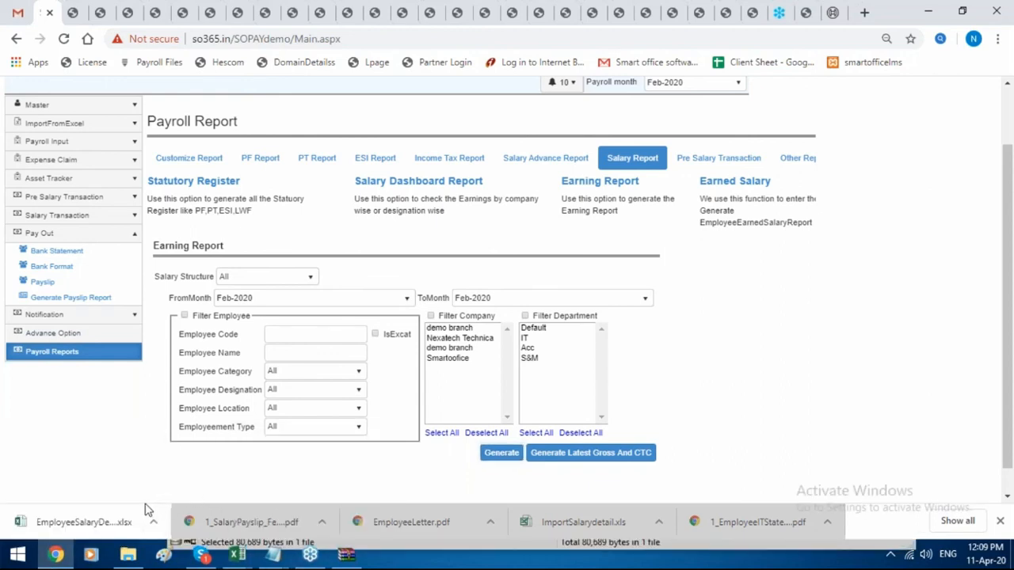
Check salaries in EmployeeSalaryDetails_Feb-2020 (2).xlsx in Excel, then return to the payroll report in Chrome.
left_click(131, 519)
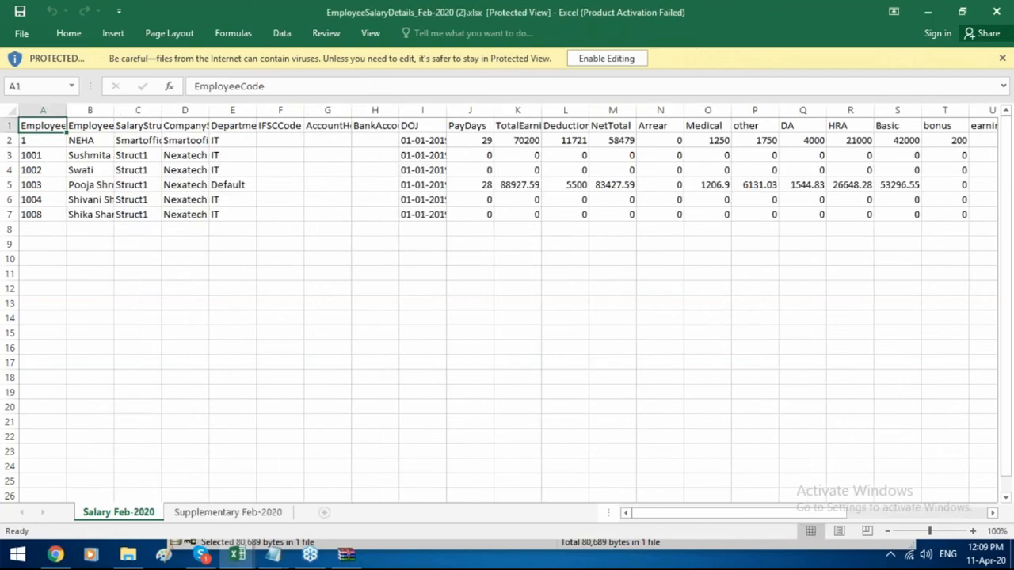
left_click(55, 555)
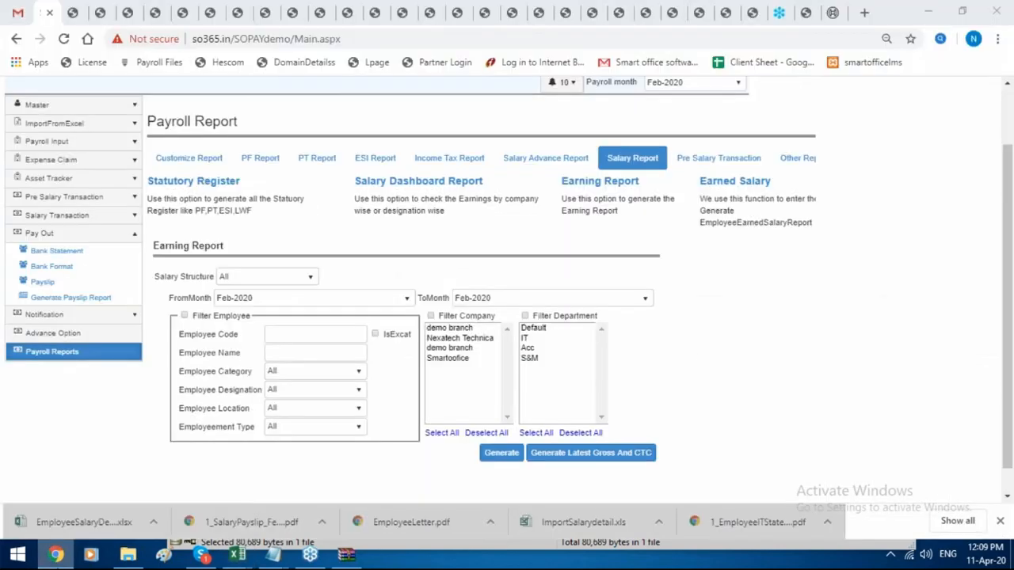
Browse the Pre Salary Transaction, Customize Payroll Report and Government Forms and Reports sections.
left_click(728, 159)
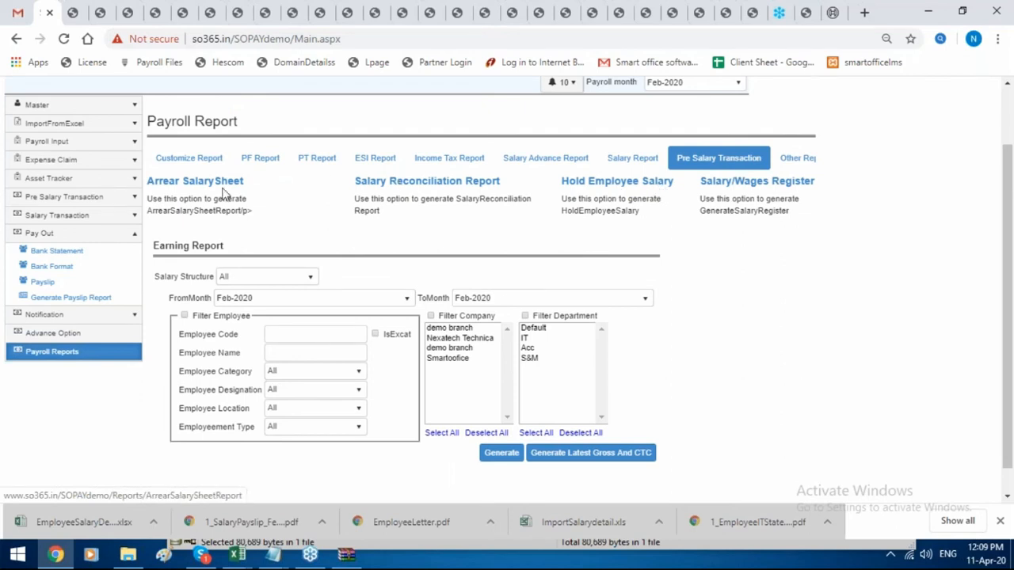
left_click(198, 162)
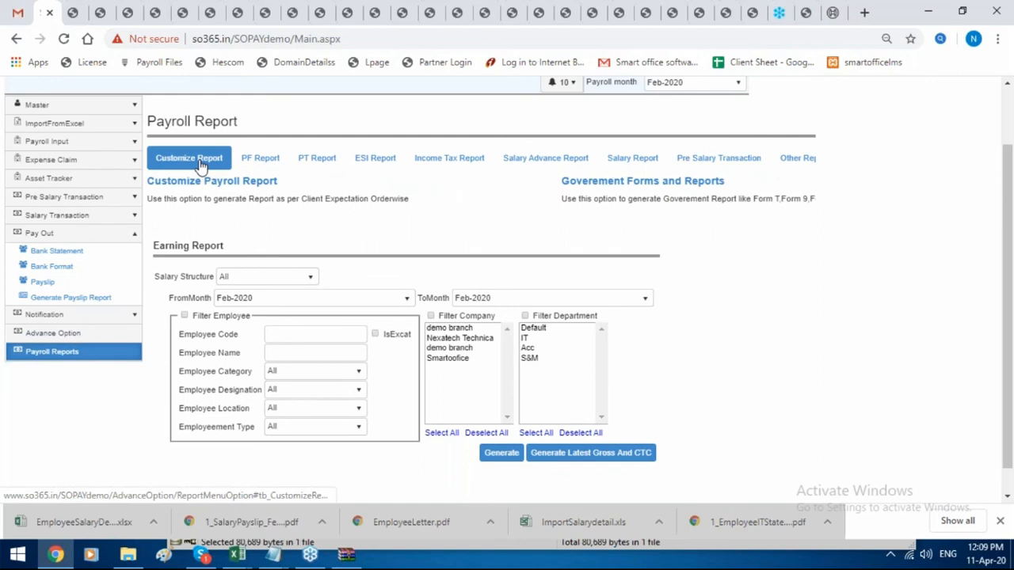
left_click(253, 188)
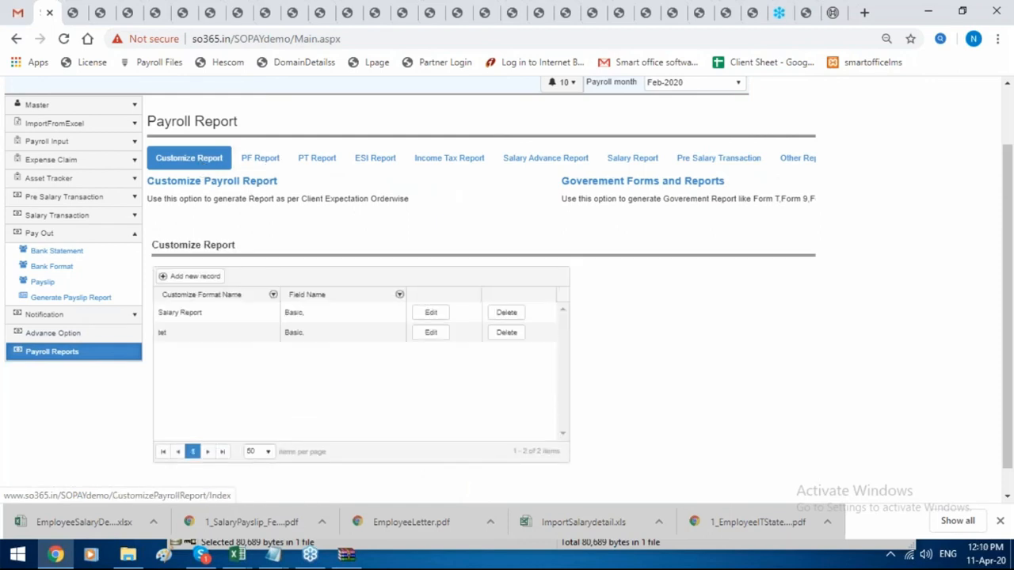
left_click(614, 188)
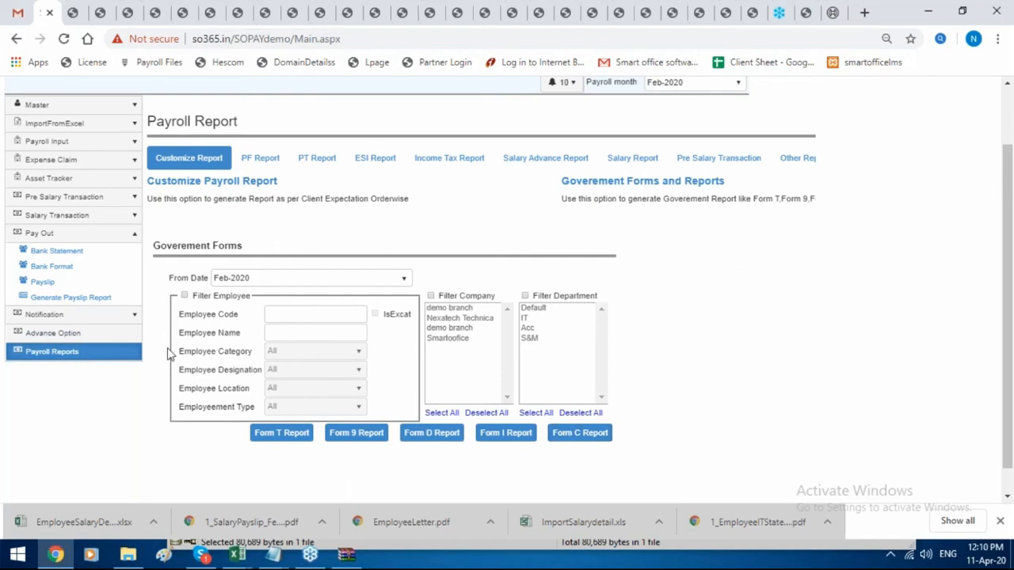
Go to Advance Option's Generate Payslip Report page with the Notification options listed.
left_click(52, 333)
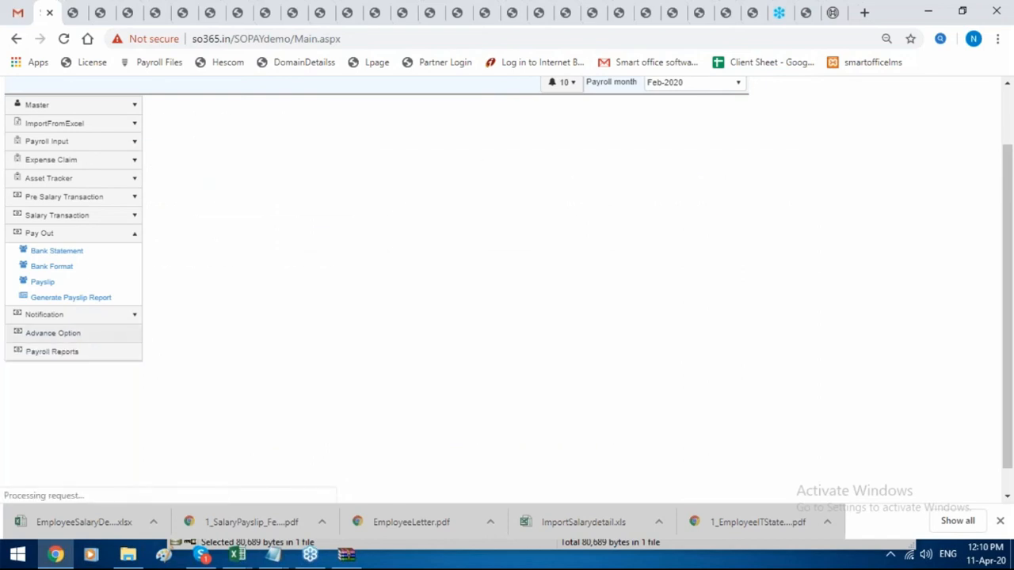
left_click(123, 299)
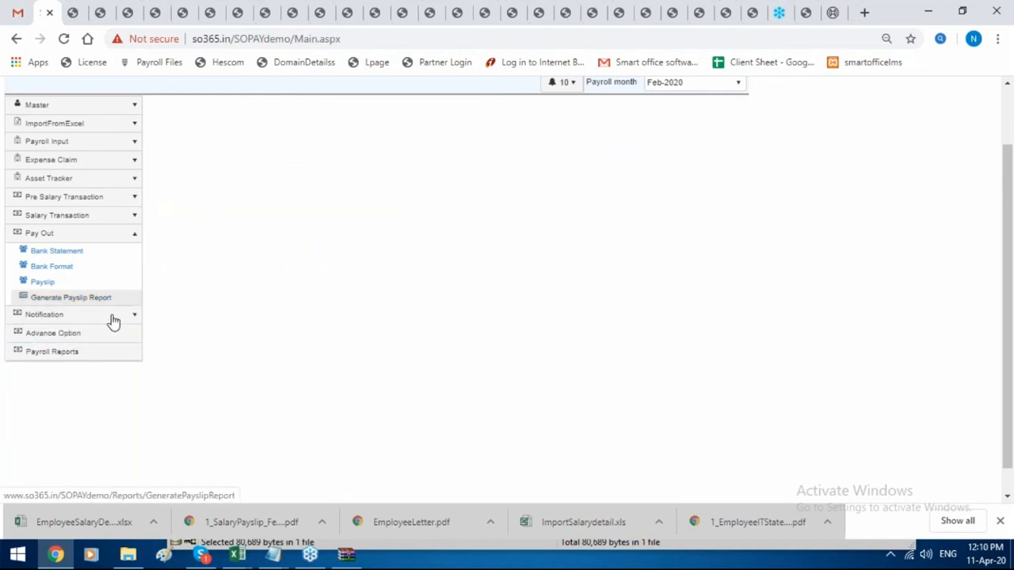
left_click(113, 318)
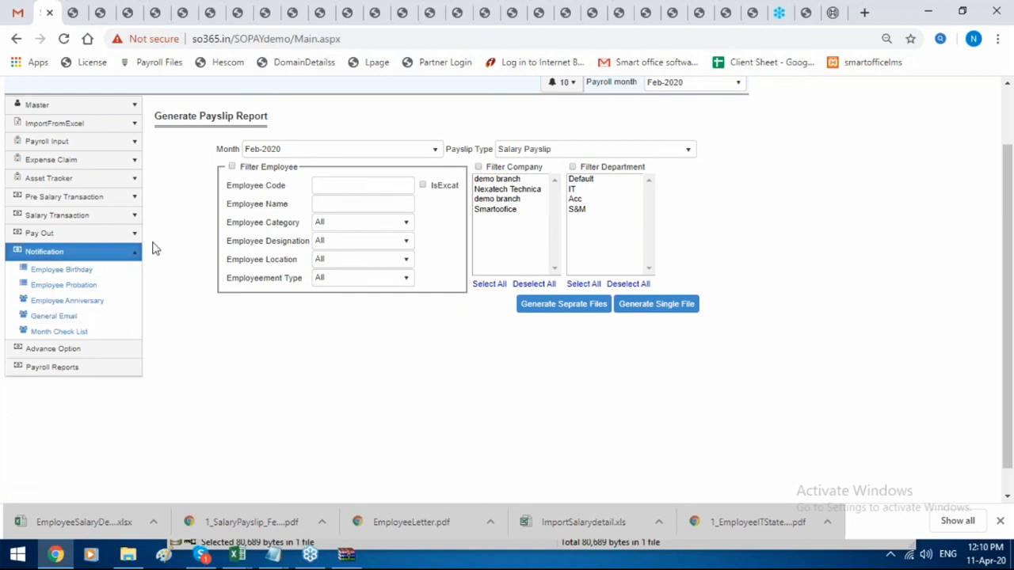
scroll(193, 259, "up", 2)
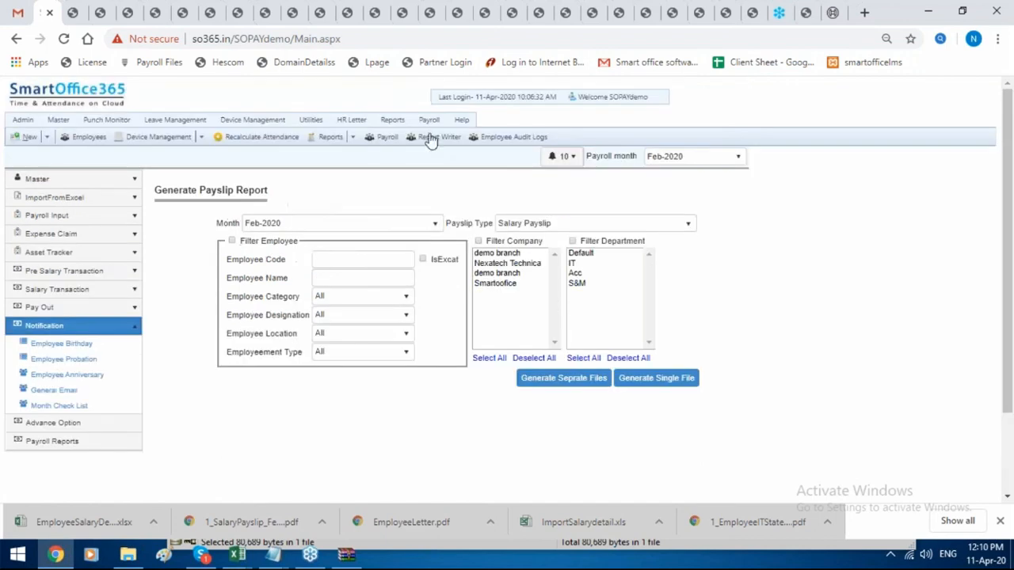
mouse_move(434, 122)
left_click(449, 149)
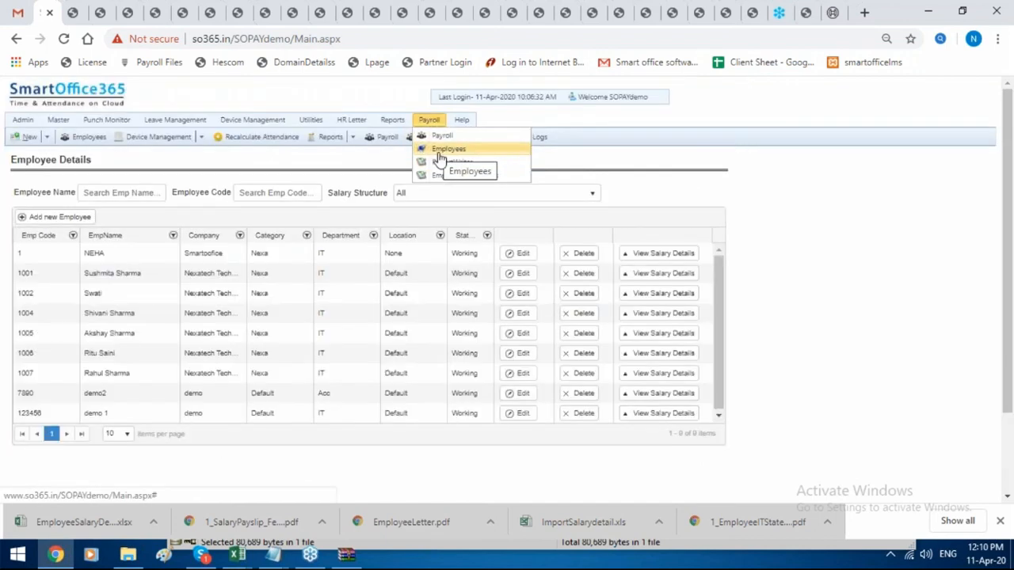
left_click(523, 255)
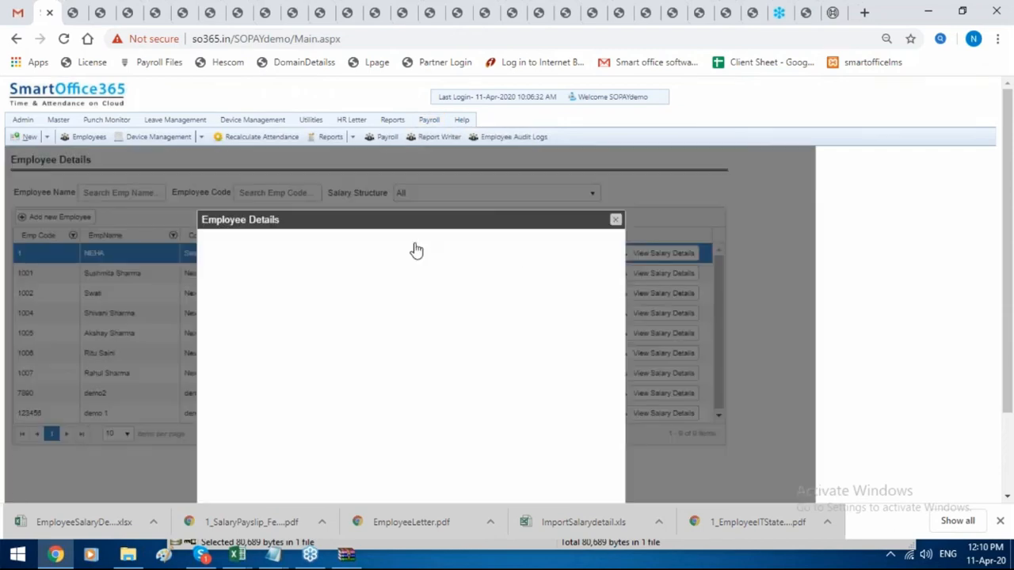
left_click(371, 212)
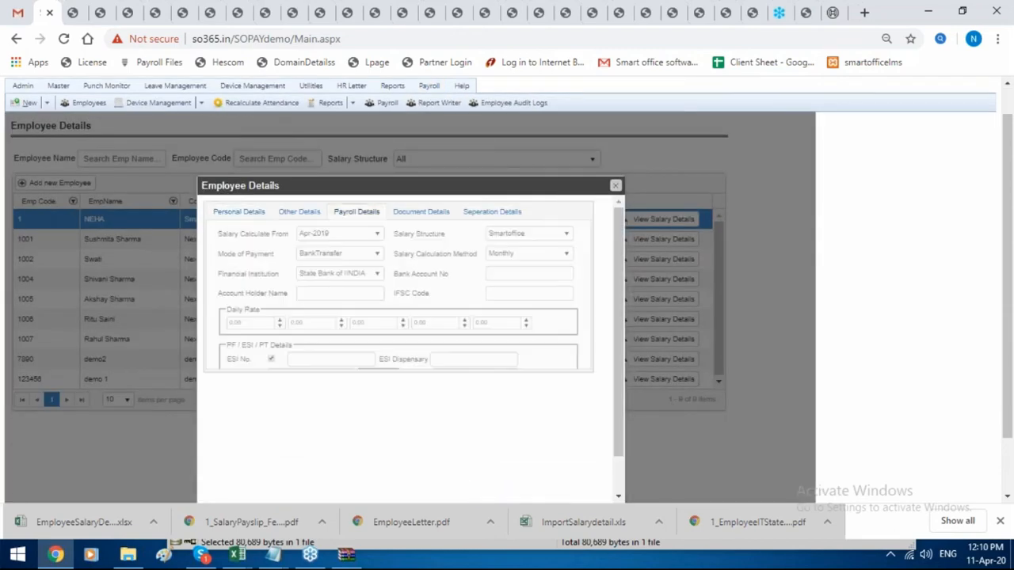
left_click(523, 255)
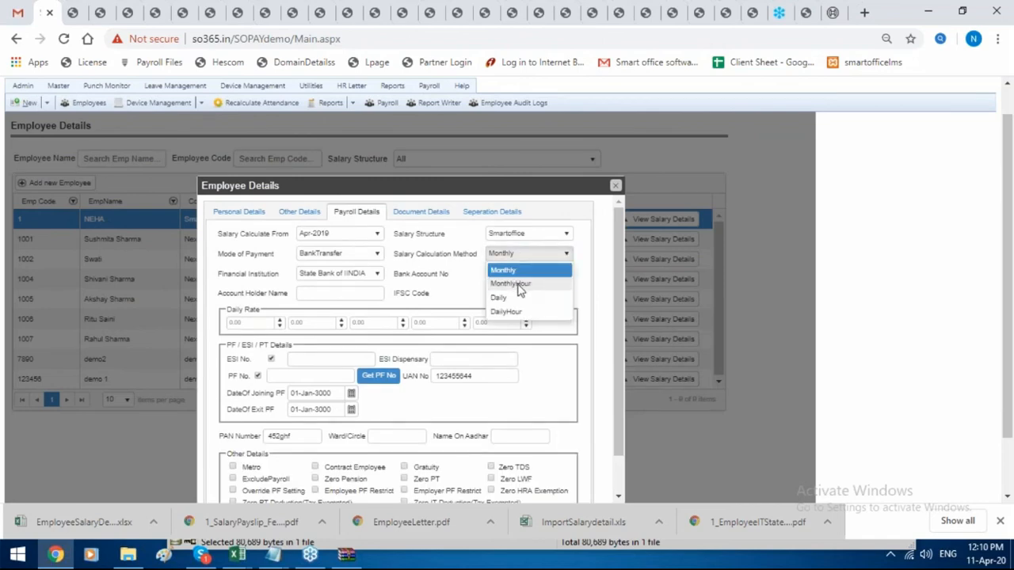
left_click(519, 284)
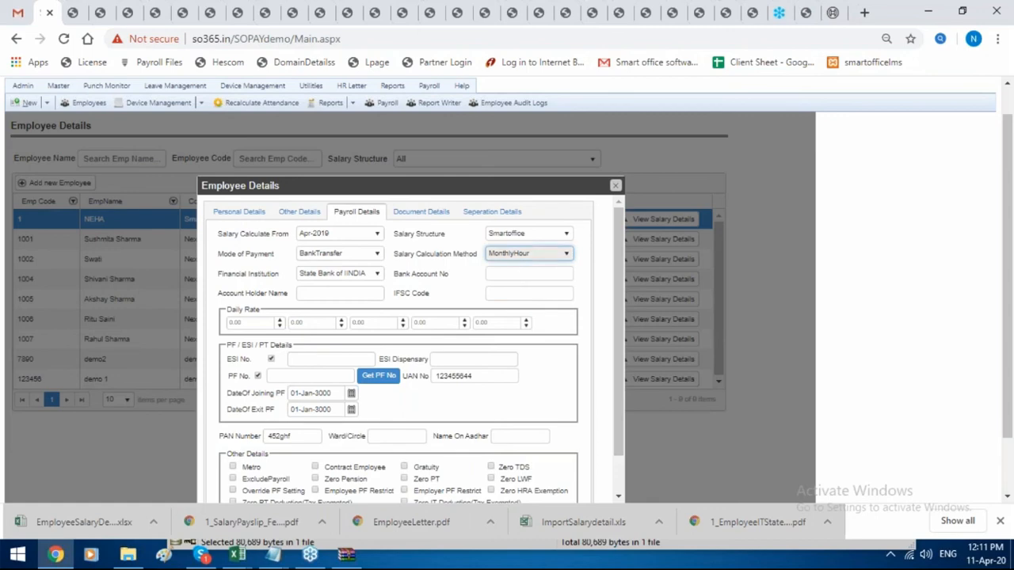
left_click(529, 254)
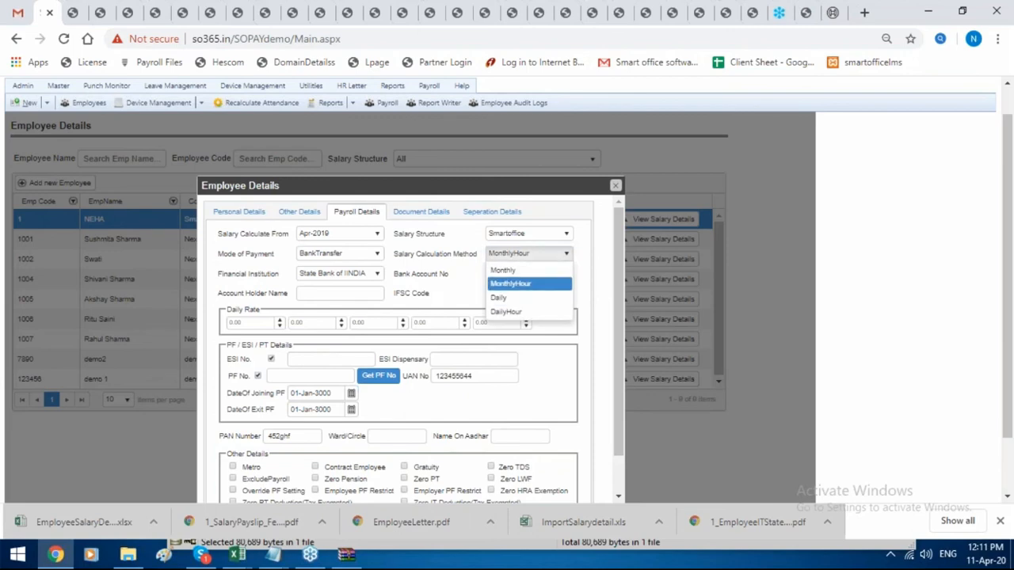
left_click(620, 193)
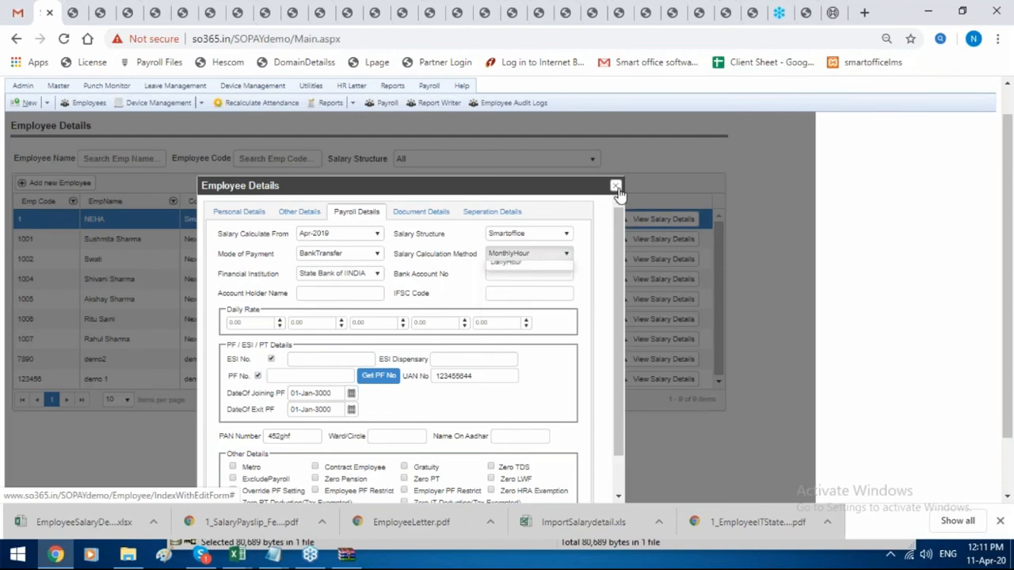
left_click(615, 187)
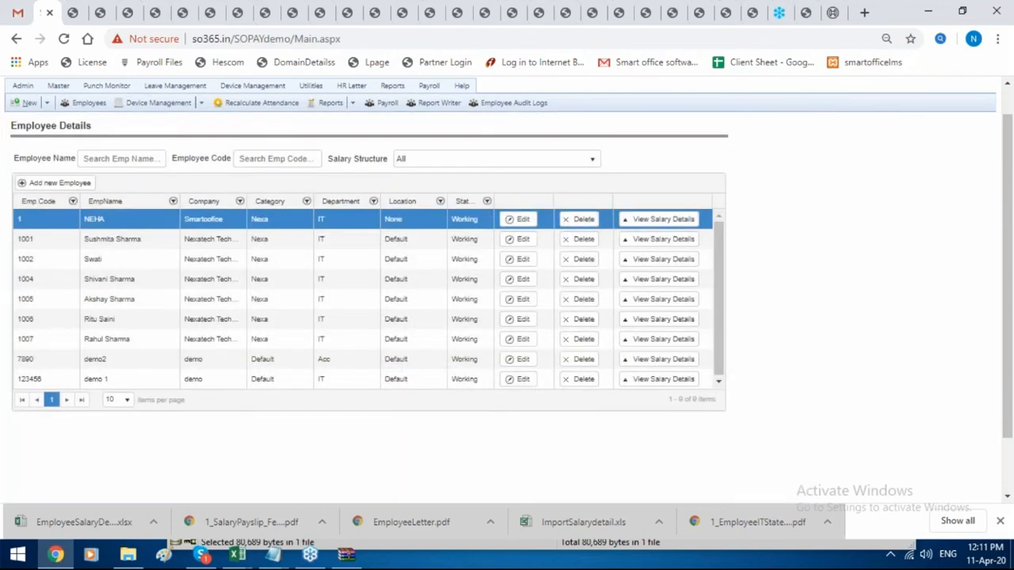
Navigate from the payroll dashboard to the Import From Excel page.
left_click(428, 85)
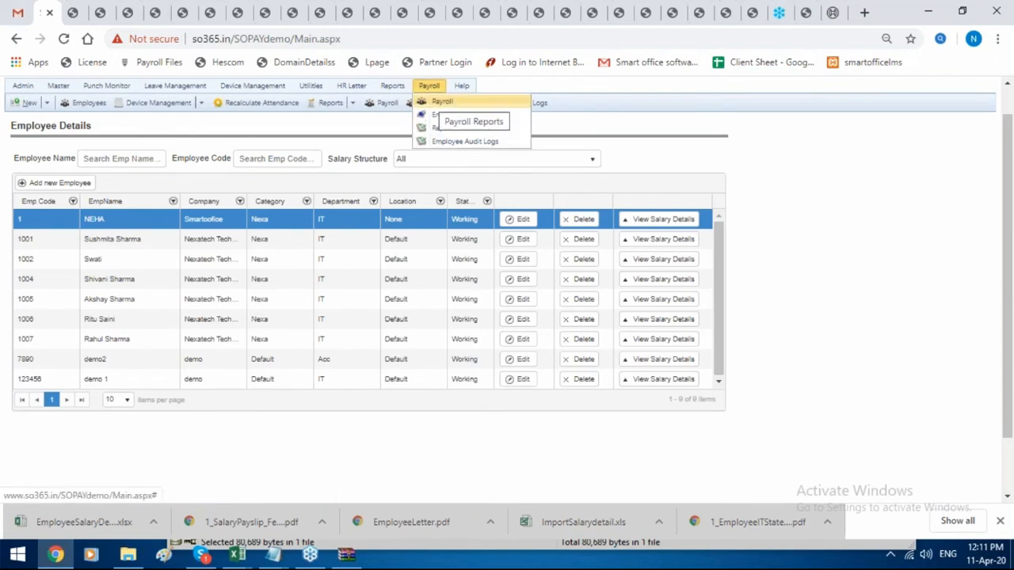
left_click(442, 101)
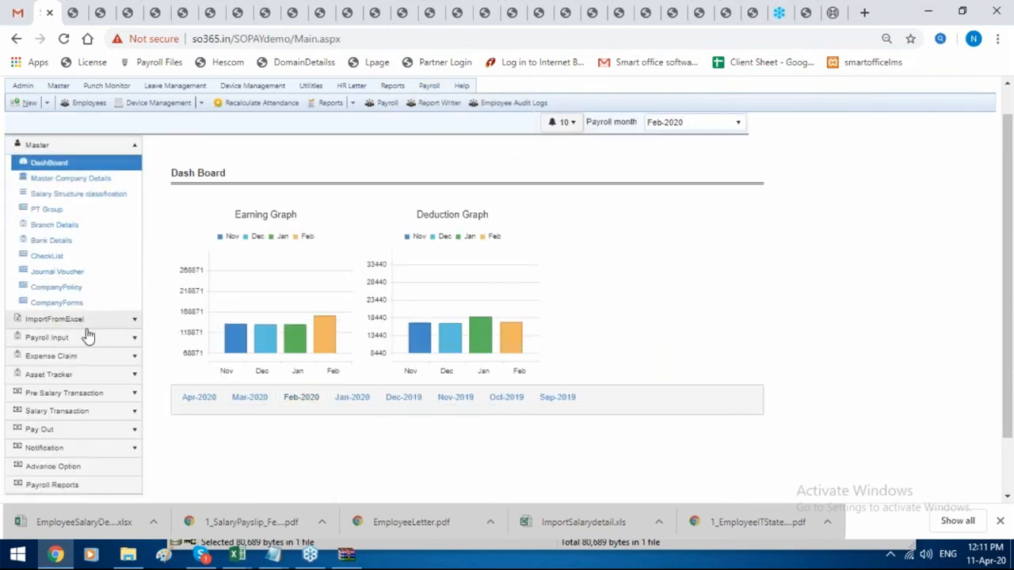
left_click(111, 319)
left_click(131, 182)
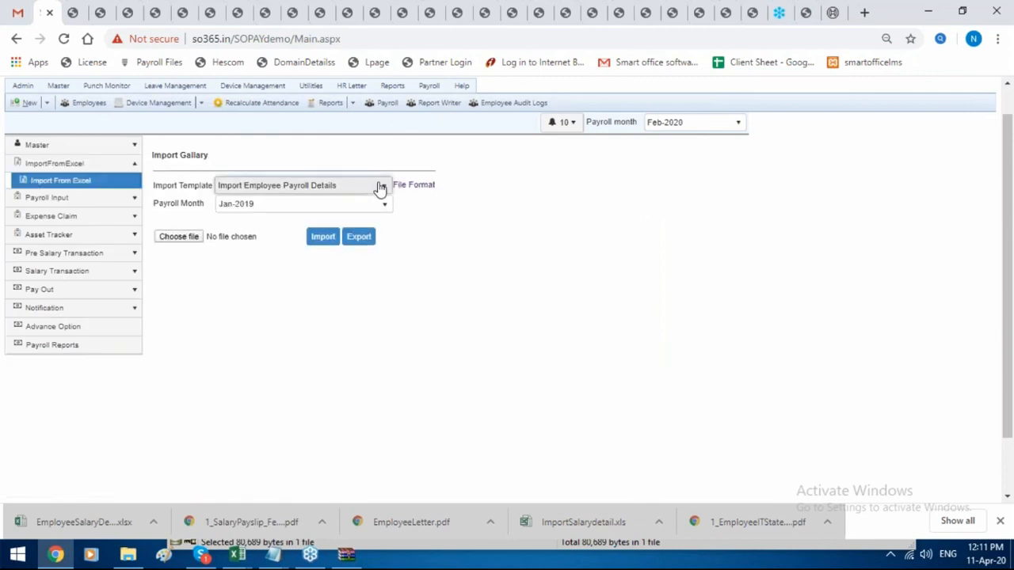
Look through the Import Template dropdown's available templates, then close it.
left_click(380, 187)
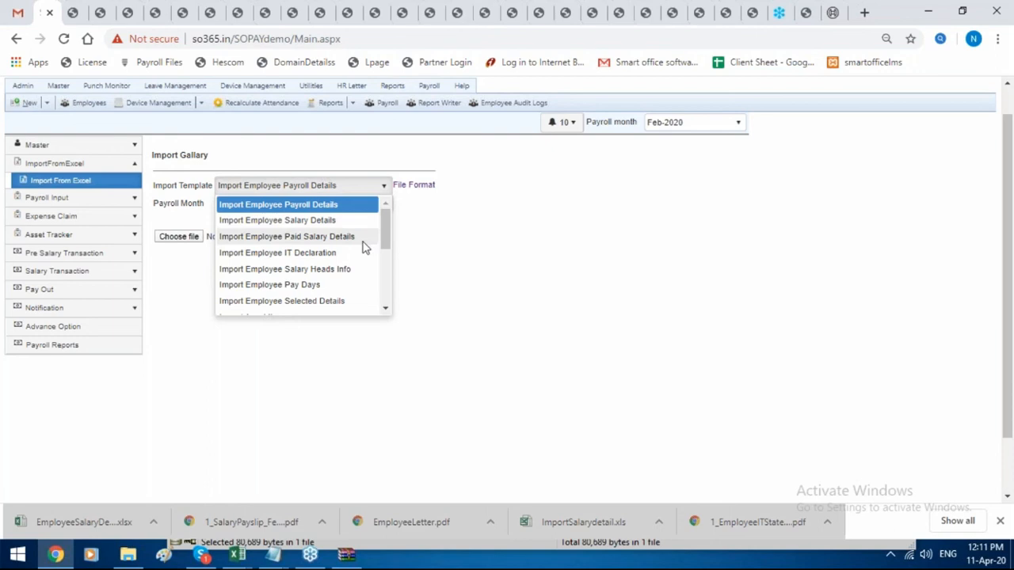
scroll(336, 289, "down", 1)
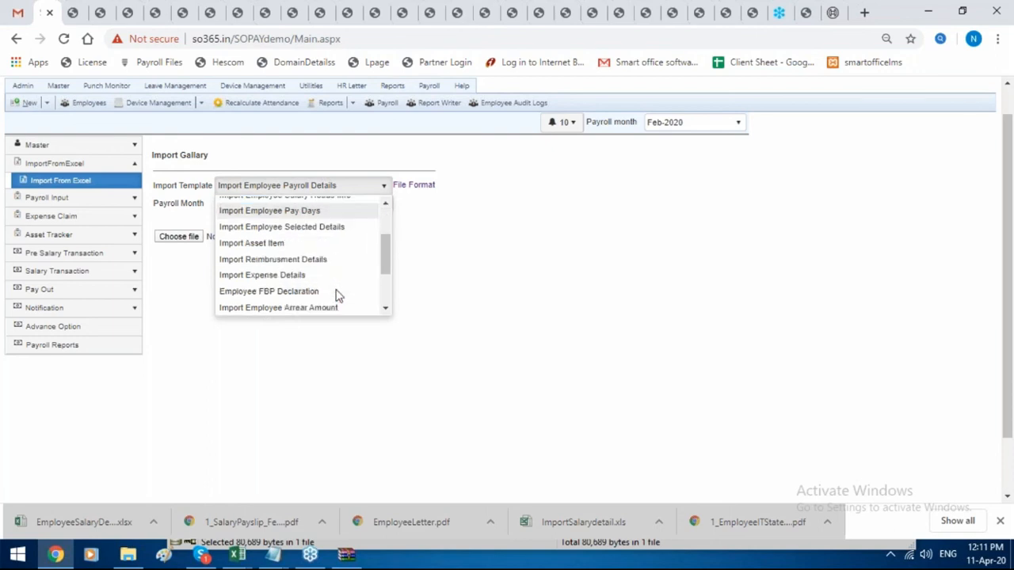
scroll(336, 295, "down", 2)
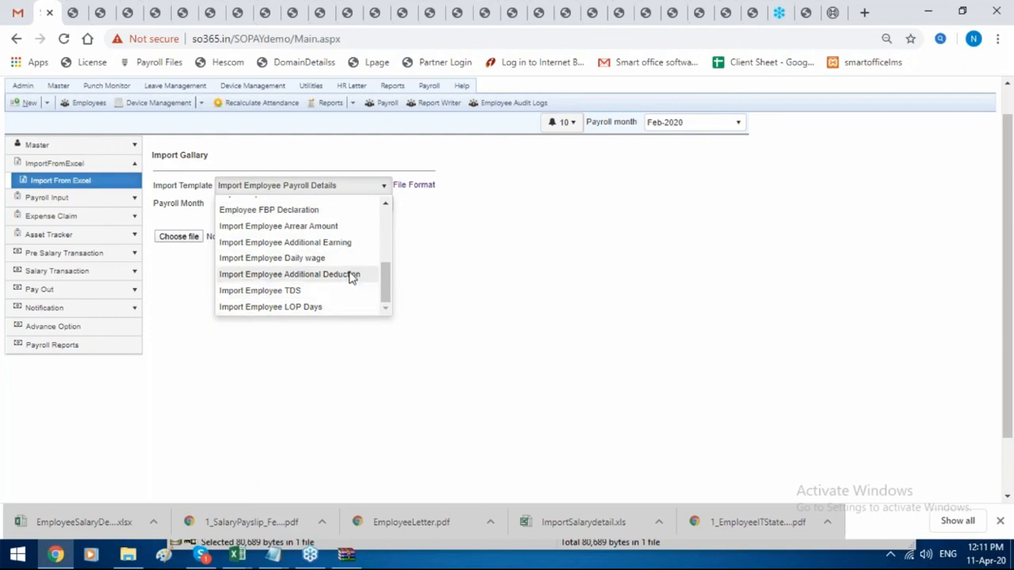
scroll(499, 281, "up", 1)
left_click(499, 270)
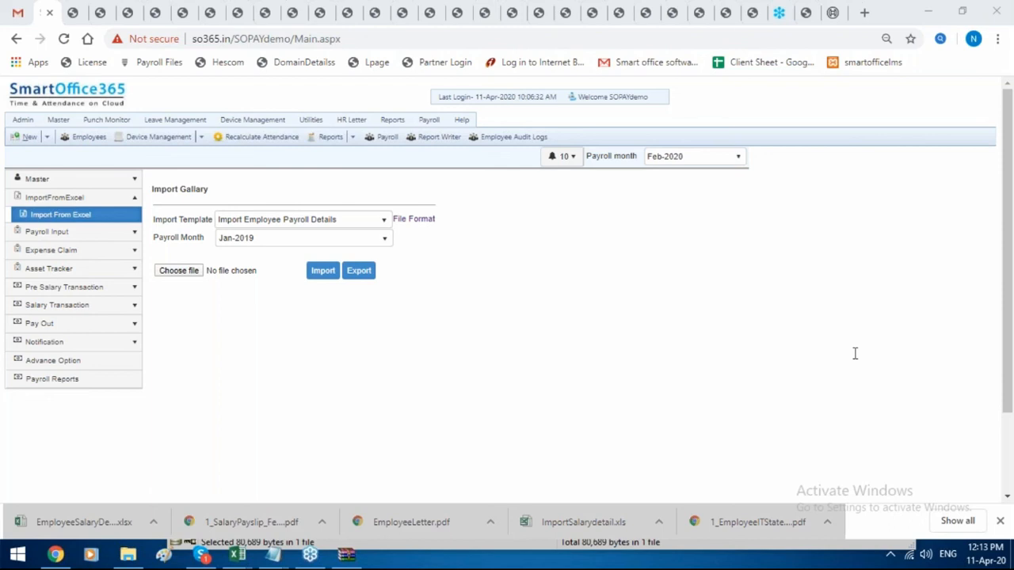
key("super+p")
key("Escape")
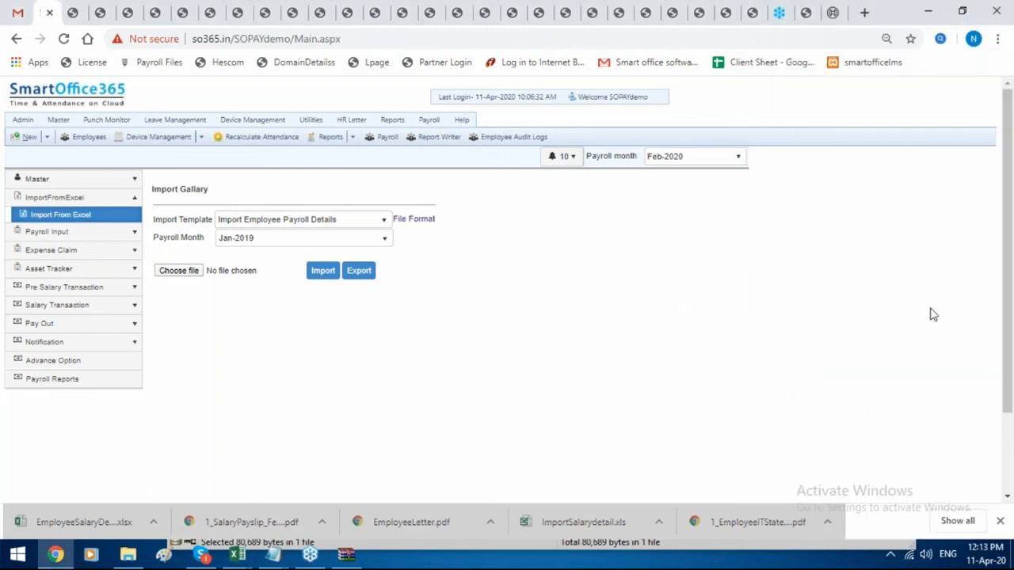
left_click(928, 368)
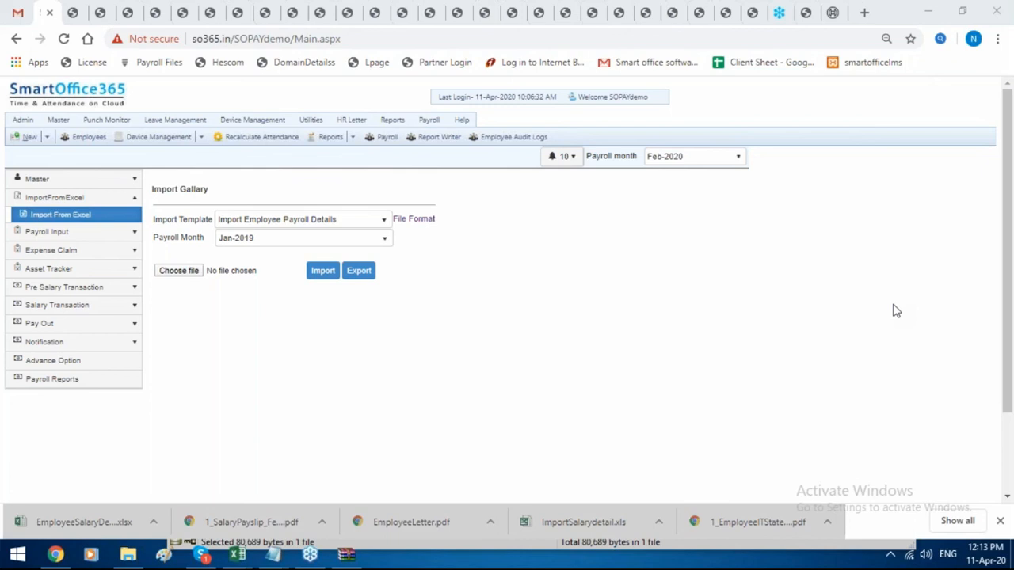
mouse_move(252, 120)
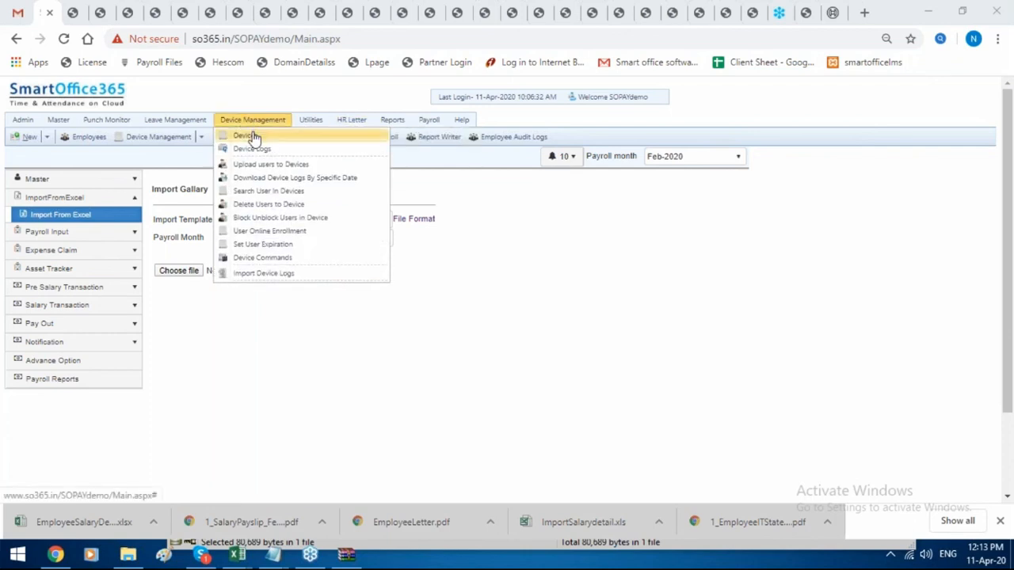
View the attendance devices, device logs, employee categories, and finally the leave types list.
left_click(252, 137)
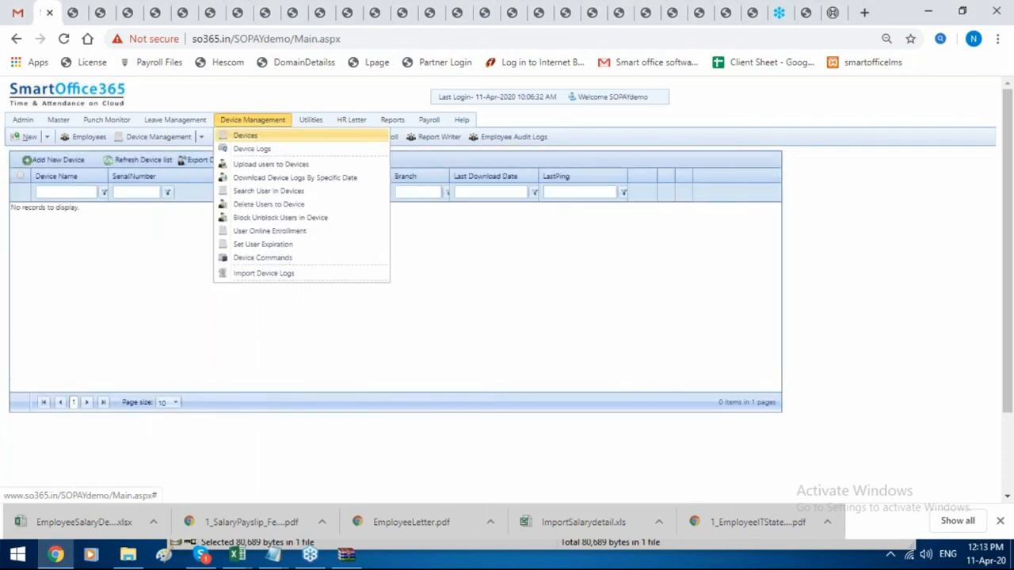
left_click(252, 150)
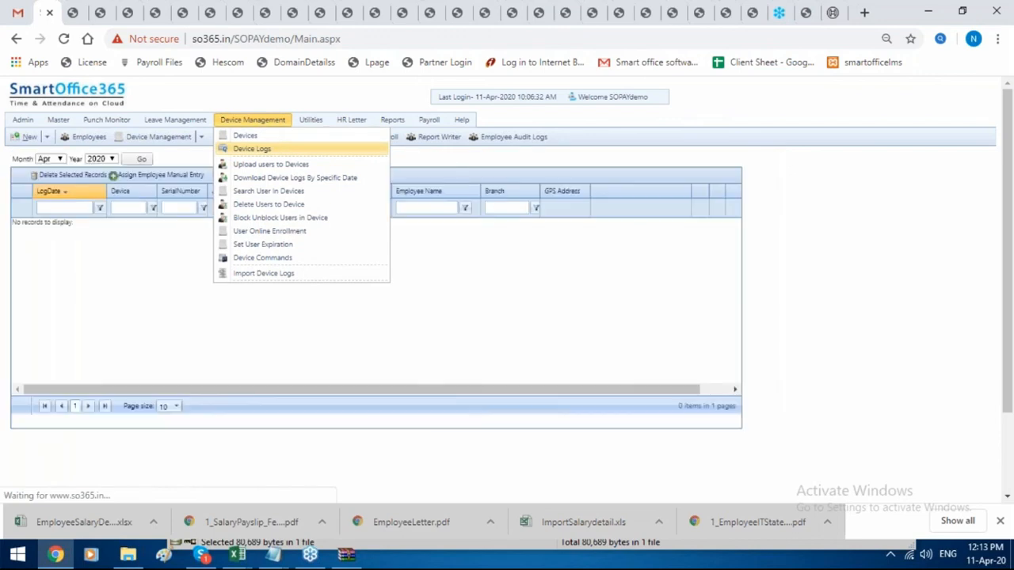
mouse_move(57, 125)
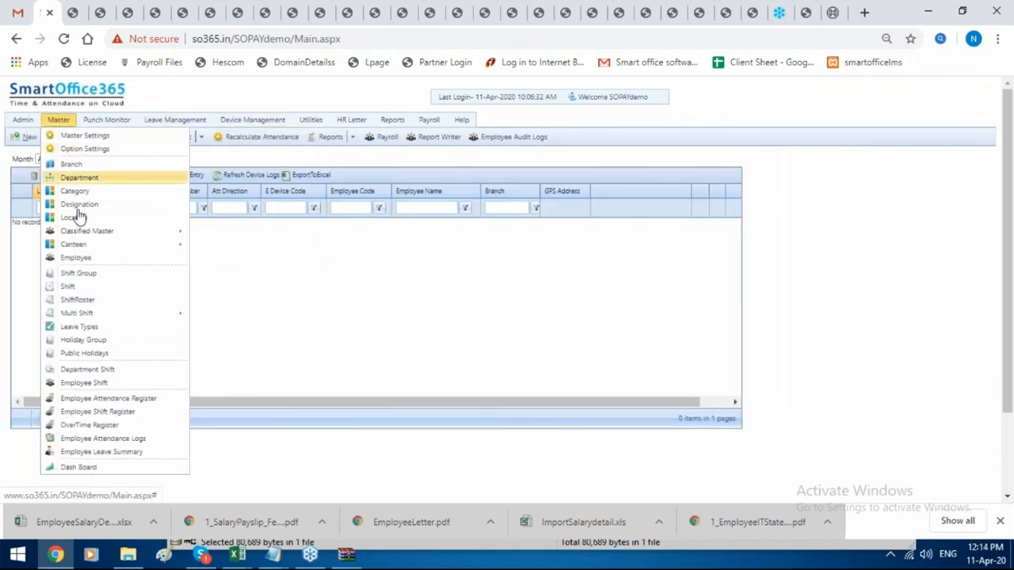
scroll(98, 189, "down", 3)
scroll(74, 191, "up", 3)
left_click(74, 191)
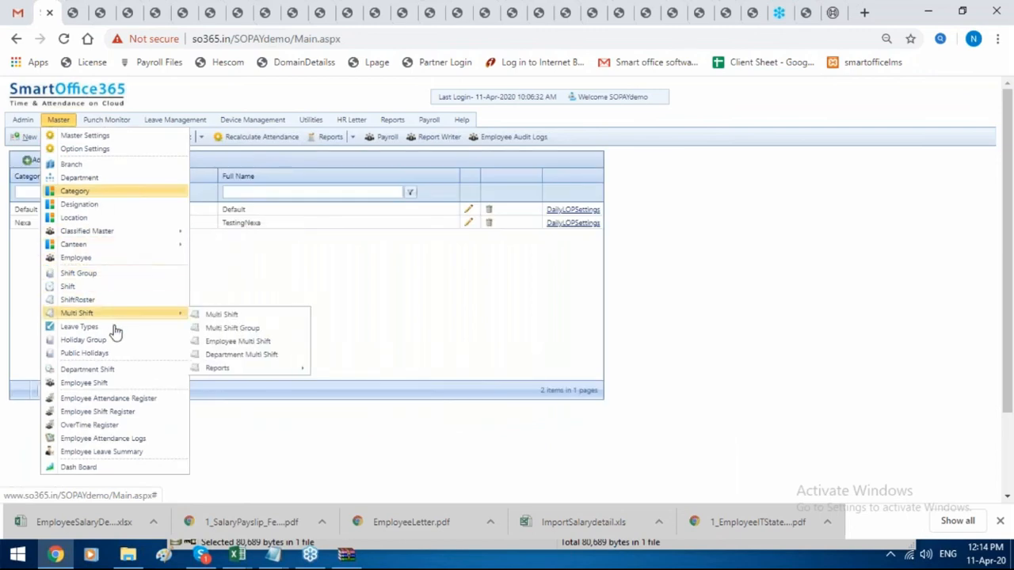
scroll(116, 329, "down", 2)
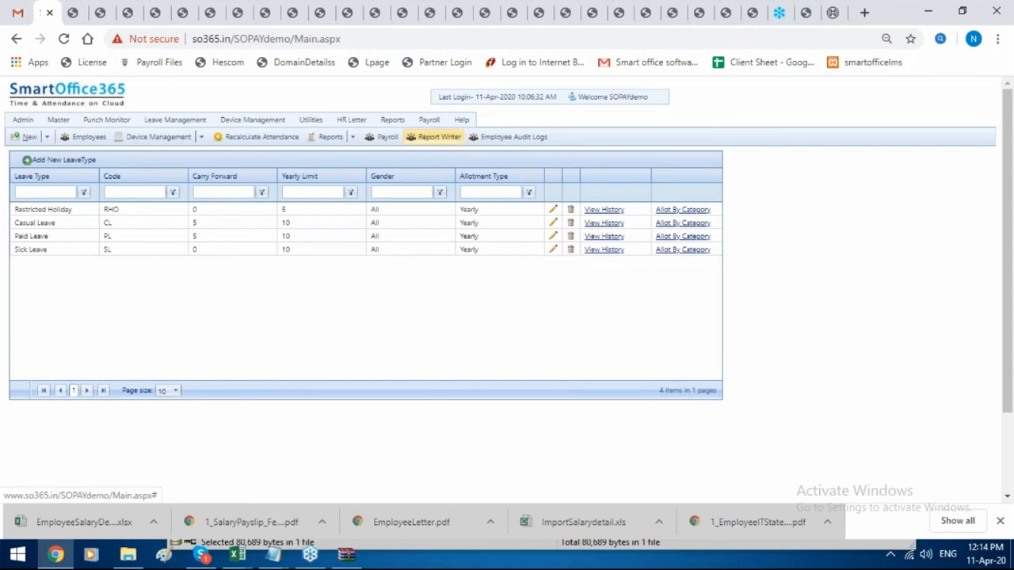
left_click(928, 408)
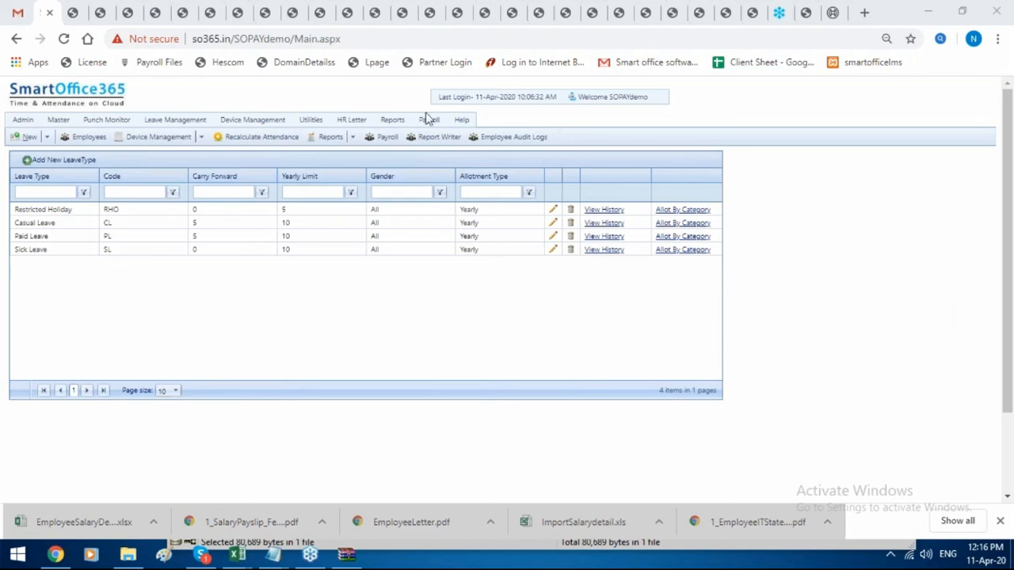
Under Payroll Input's Assign Salary Heads, start a new salary head record for Struct1.
mouse_move(428, 119)
left_click(441, 137)
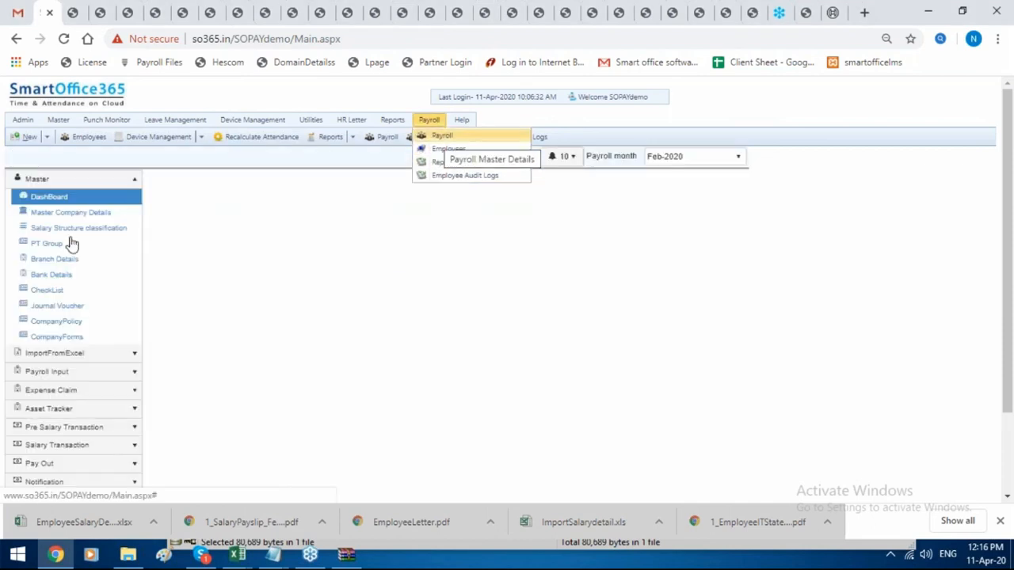
left_click(106, 372)
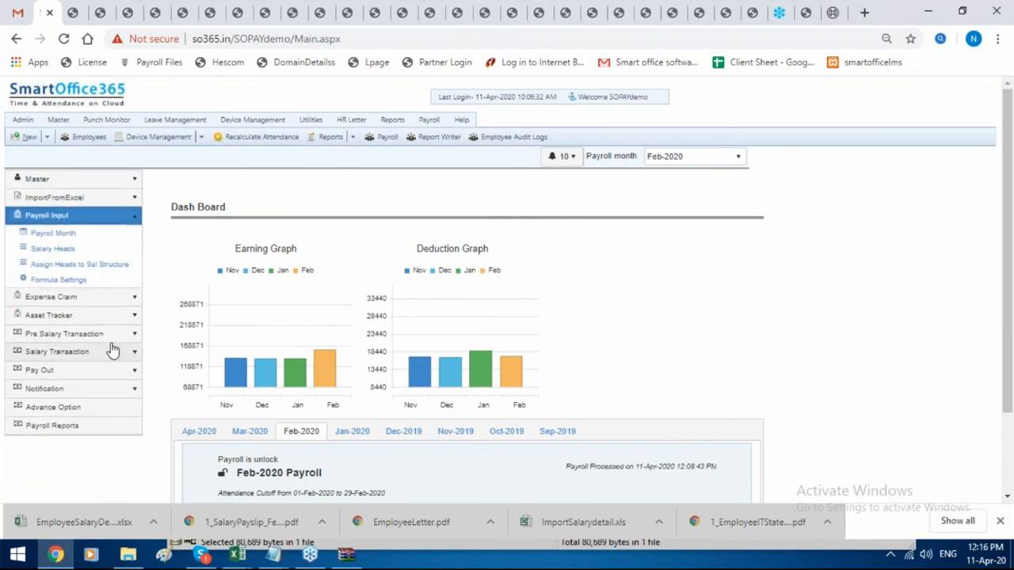
left_click(122, 265)
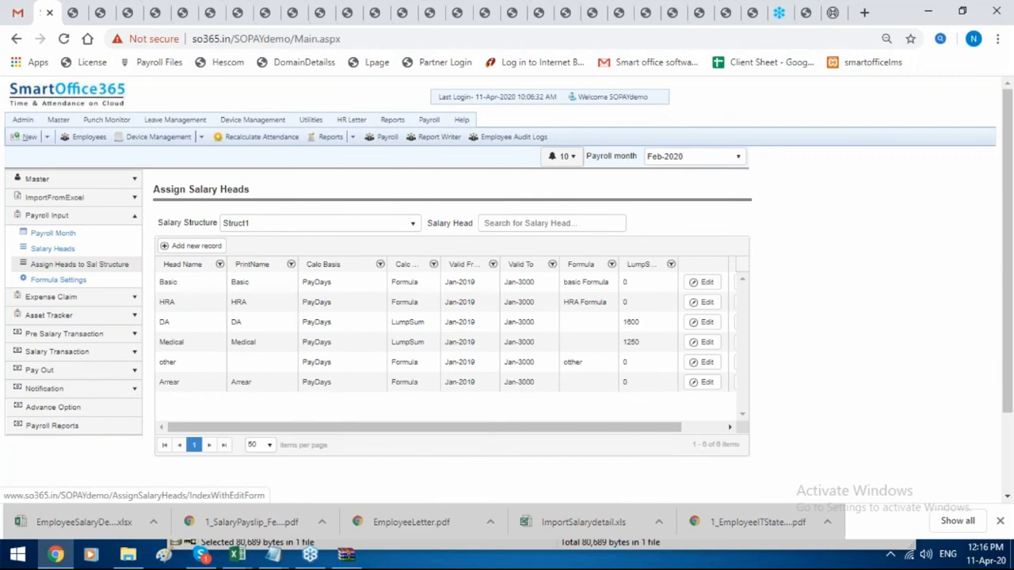
left_click(196, 246)
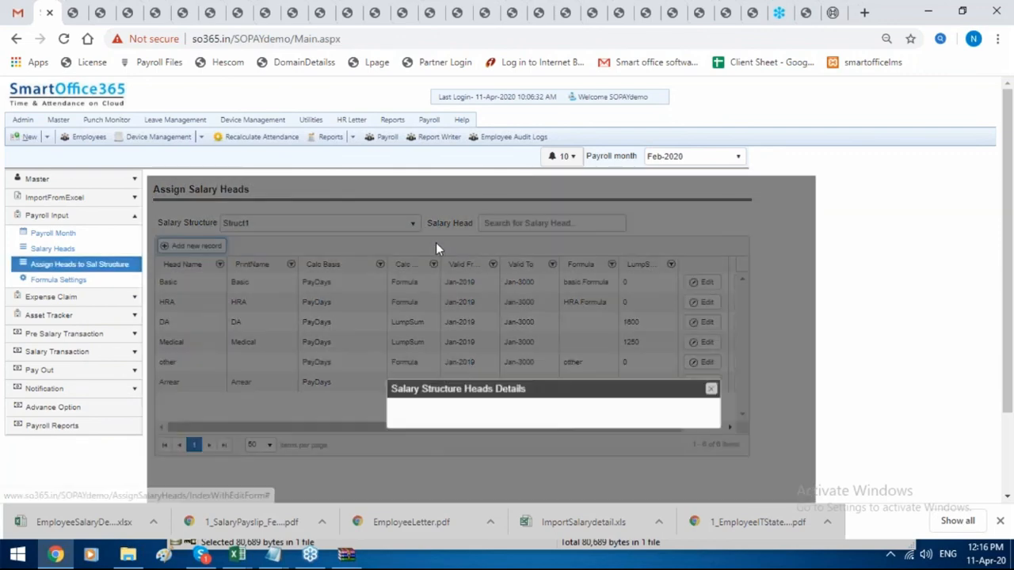
scroll(436, 242, "down", 2)
Choose OT as the salary head and bring up the six saved formulas.
left_click(503, 245)
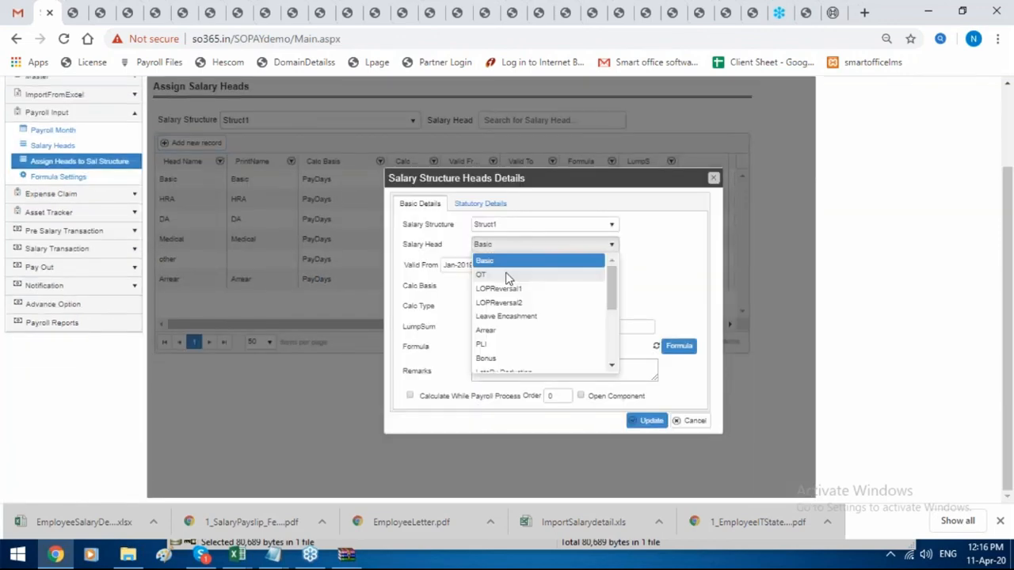
left_click(507, 274)
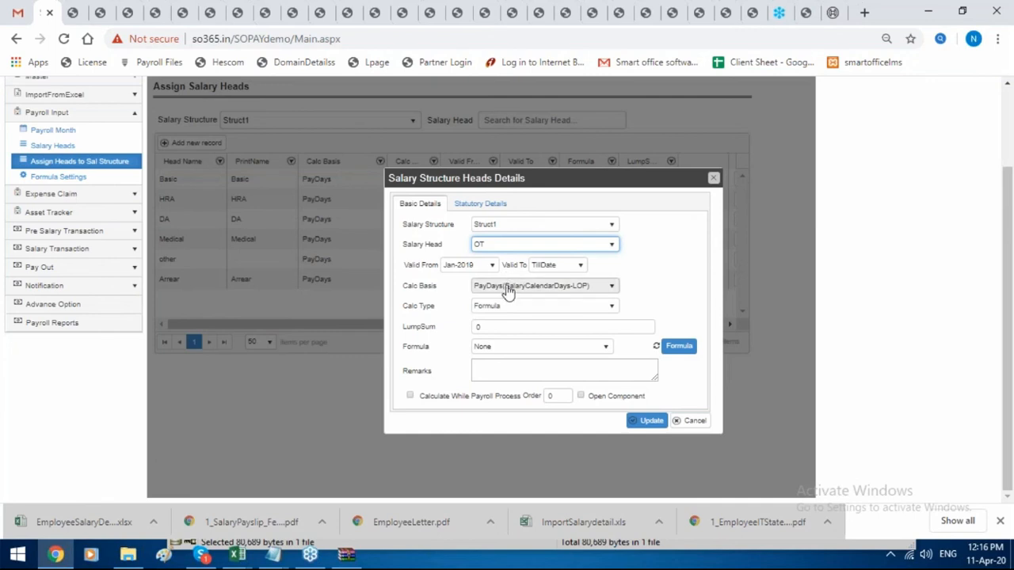
left_click(686, 350)
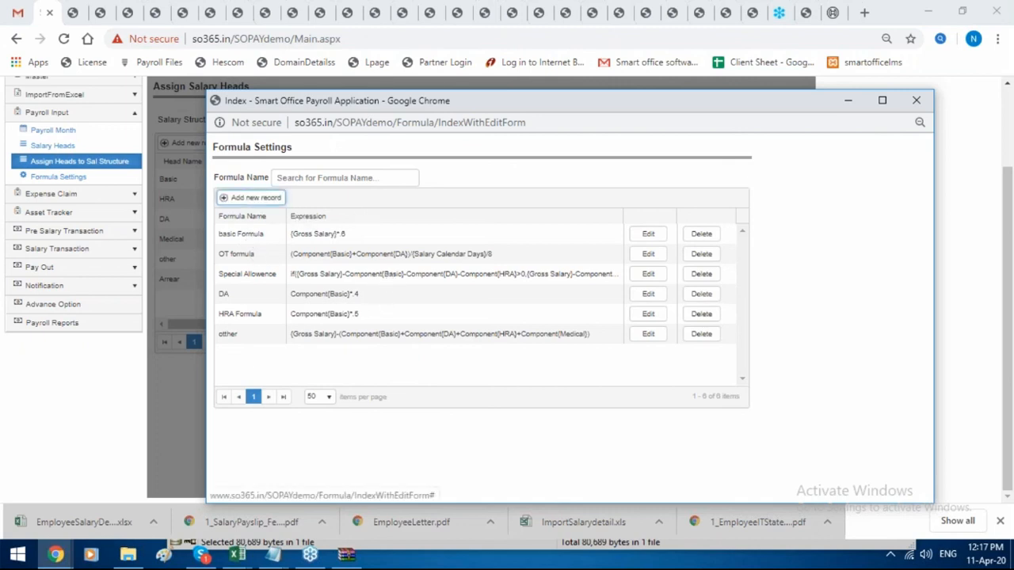
Dismiss the Expression Editor and Formula Settings without adding a formula, leaving the OT formula as None.
left_click(245, 197)
left_click_drag(743, 193, 585, 196)
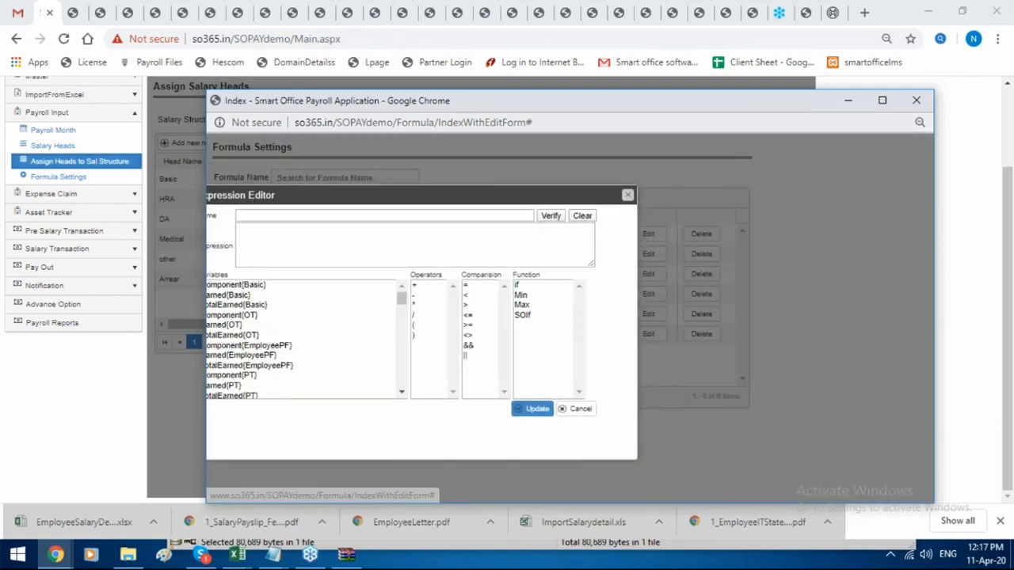
left_click(627, 194)
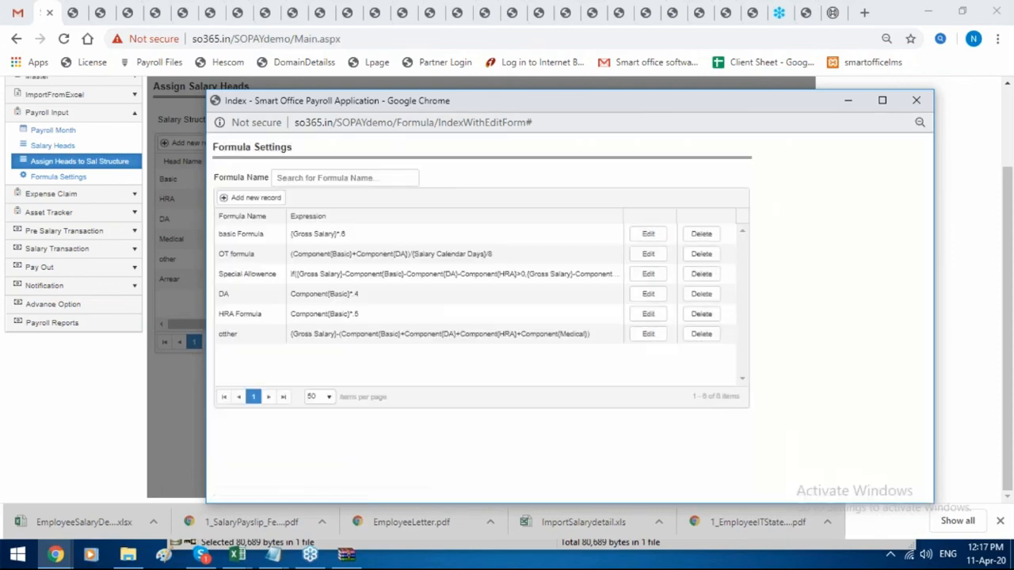
left_click_drag(558, 112, 299, 130)
left_click(656, 119)
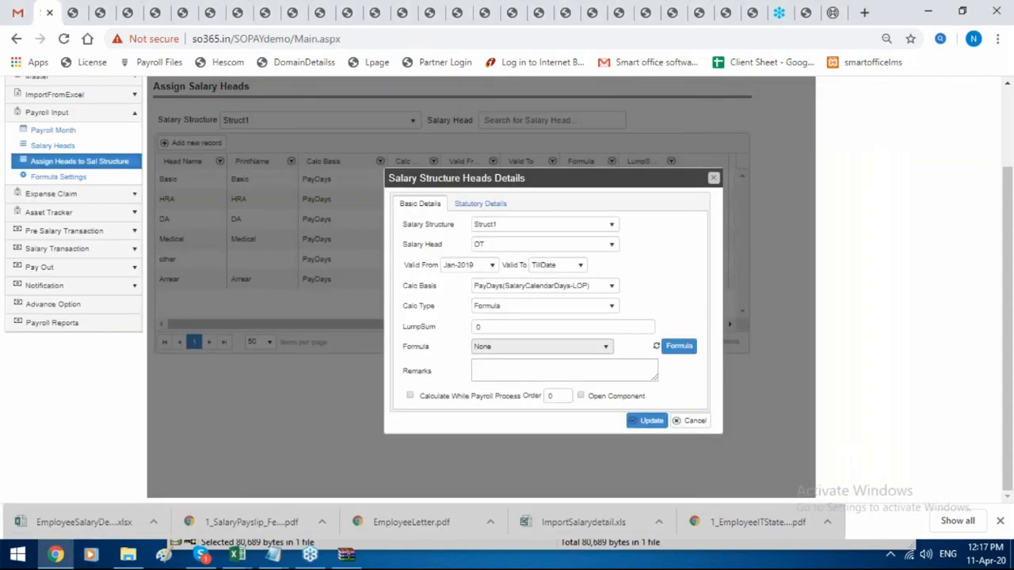
Set the OT head's formula to OT formula and tick Calculate While Payroll Process.
left_click(540, 347)
left_click(522, 391)
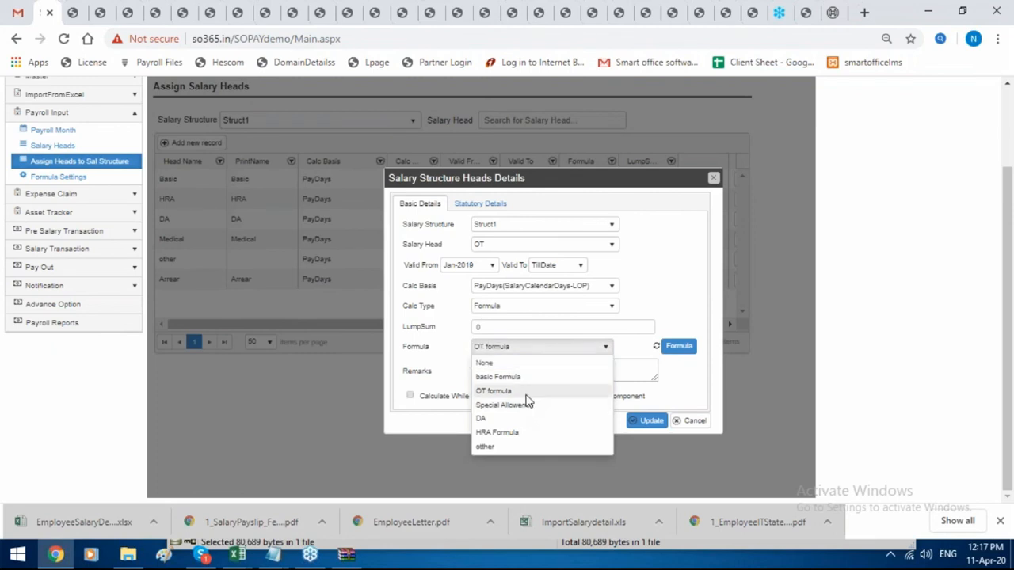
left_click(411, 396)
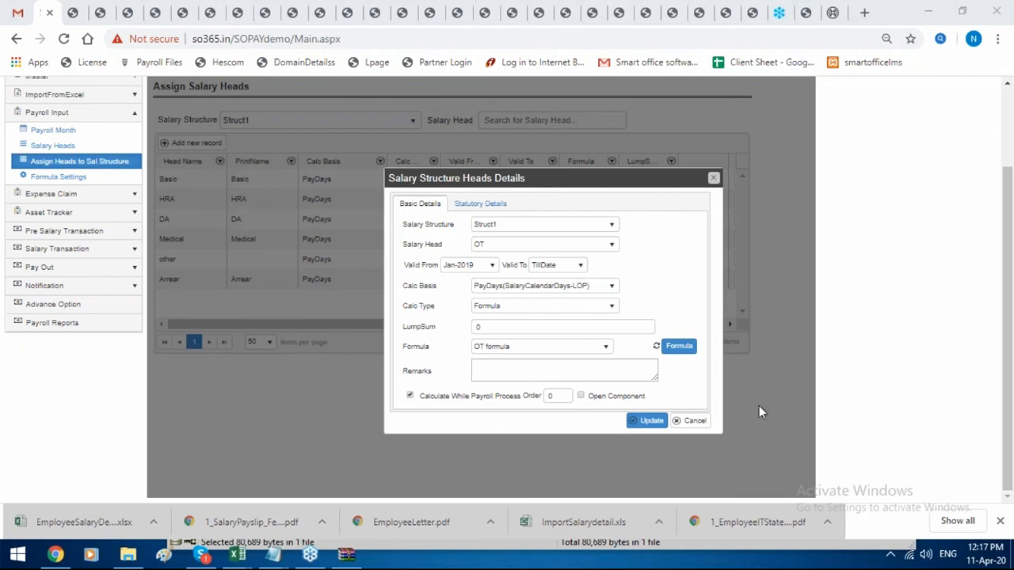
Update the OT head in Struct1, confirm the salary recalculation, and dismiss the success message.
left_click(649, 421)
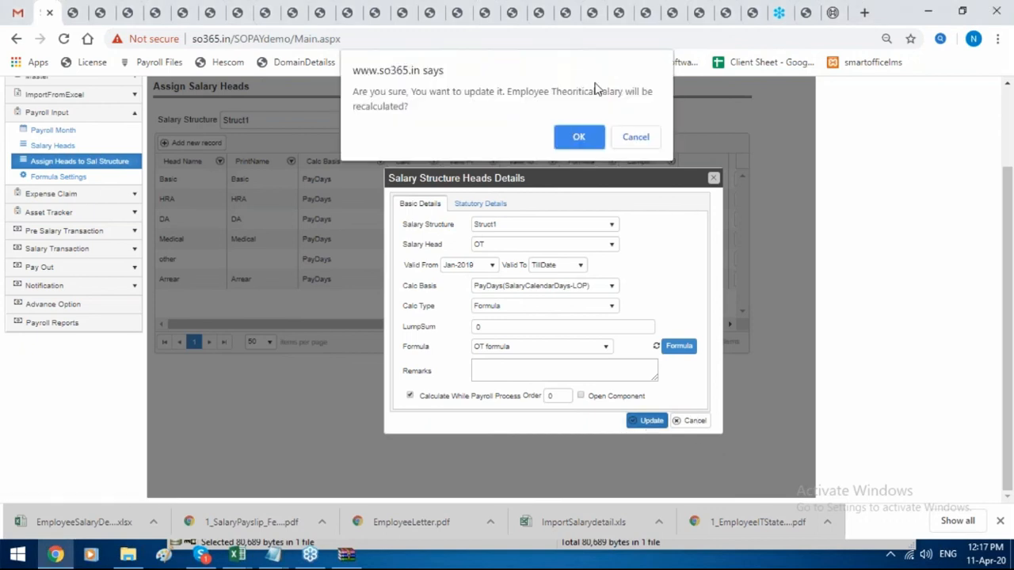
left_click(578, 136)
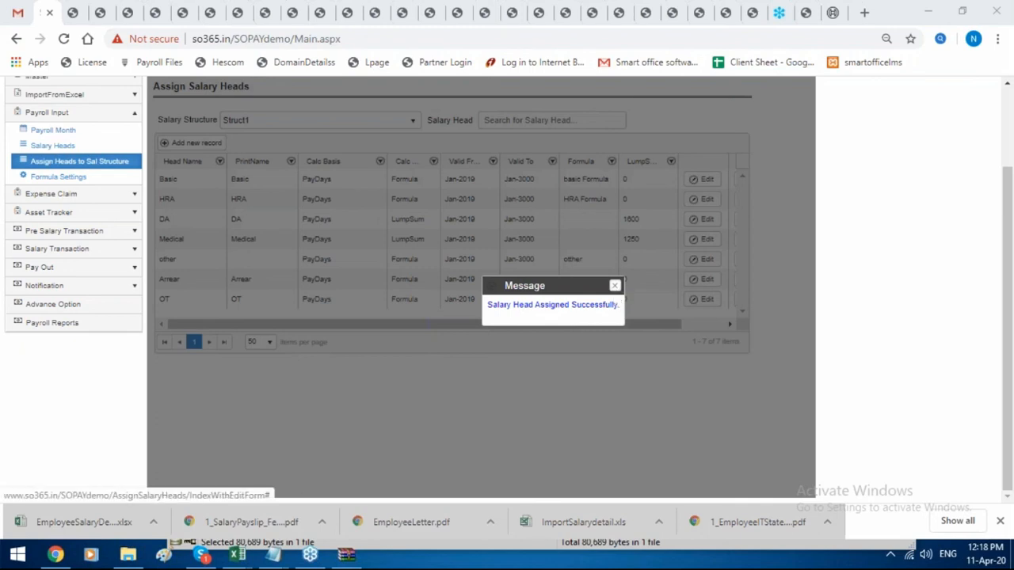
left_click(614, 286)
scroll(444, 206, "up", 2)
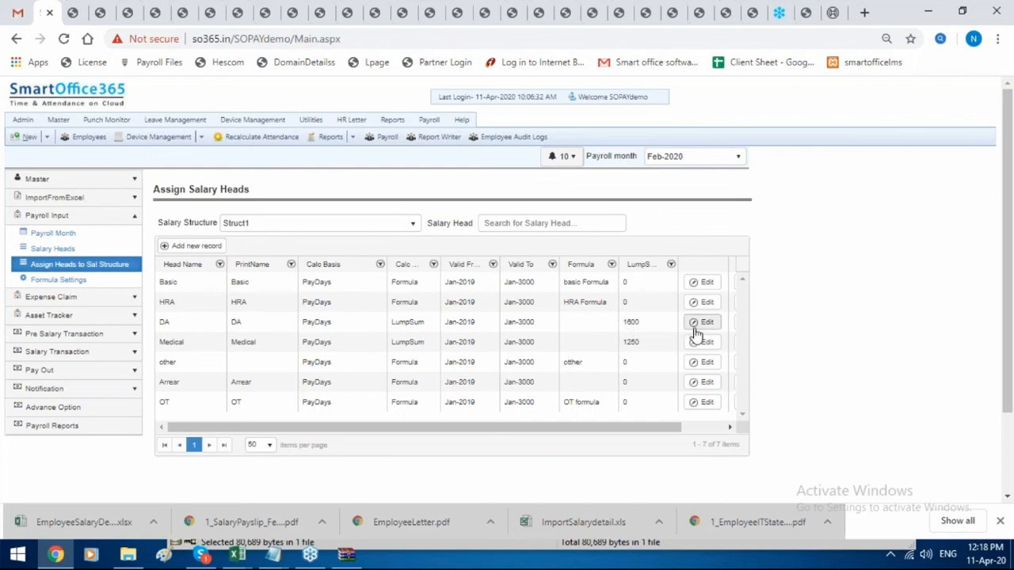
left_click(706, 382)
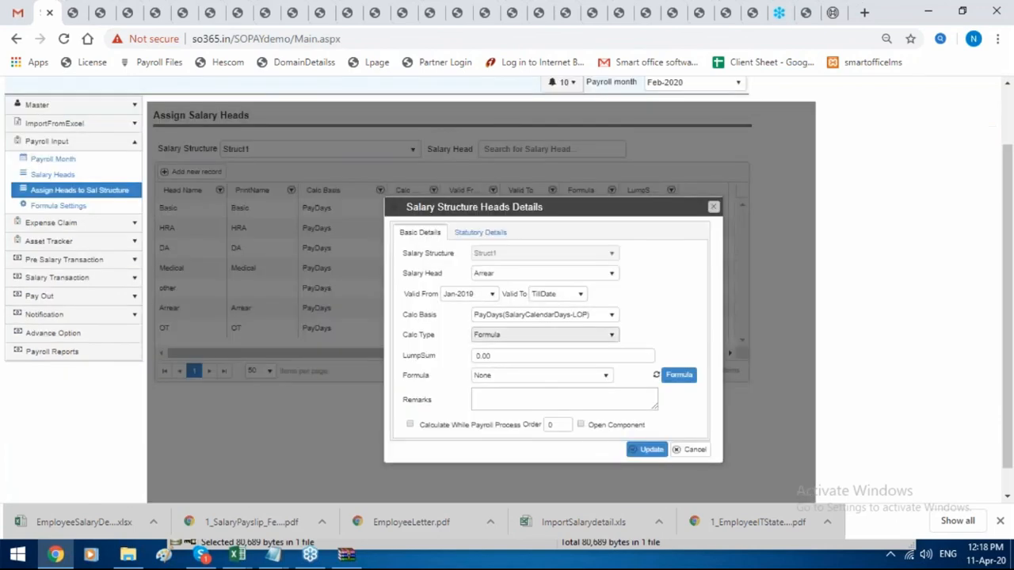
left_click(529, 338)
left_click(507, 365)
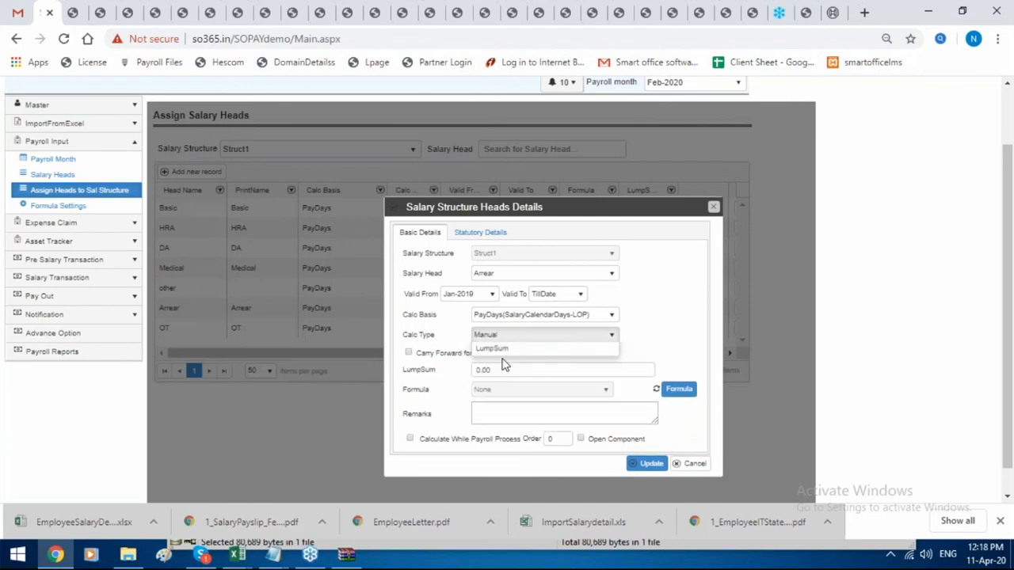
left_click(408, 354)
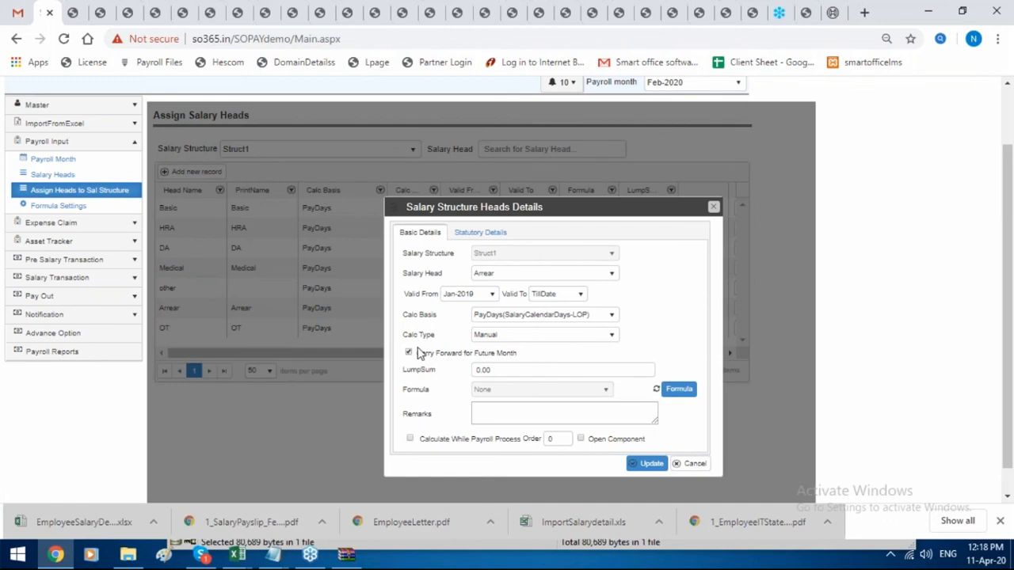
left_click(713, 207)
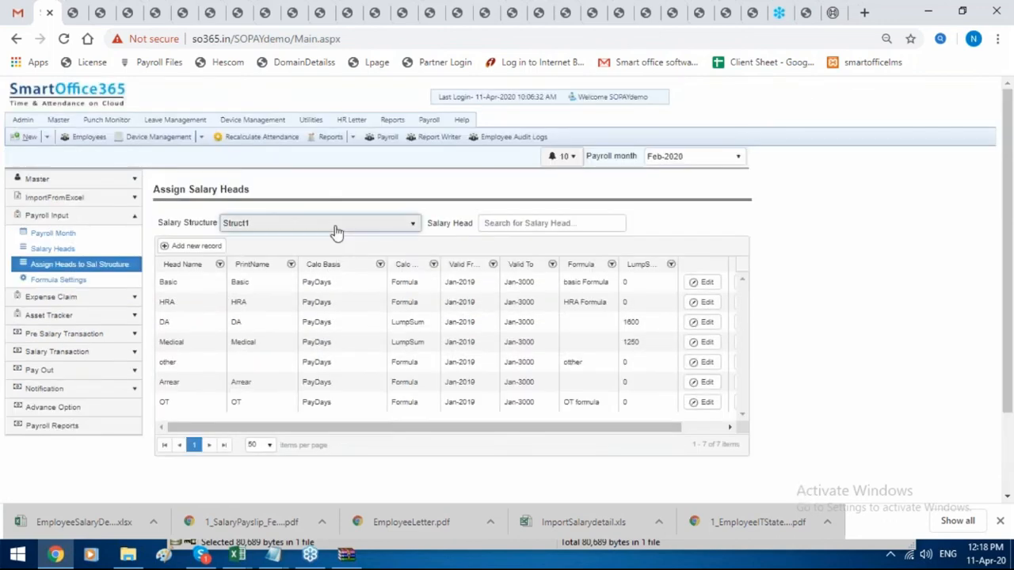
Switch the salary structure to Smartoffice and review the DA head's details.
left_click(332, 225)
left_click(321, 290)
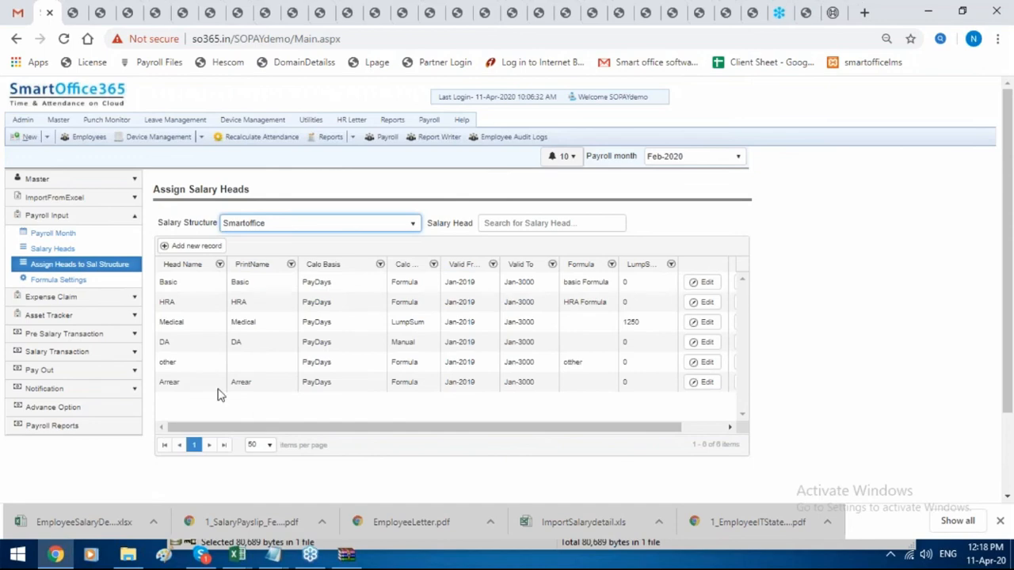
left_click(700, 342)
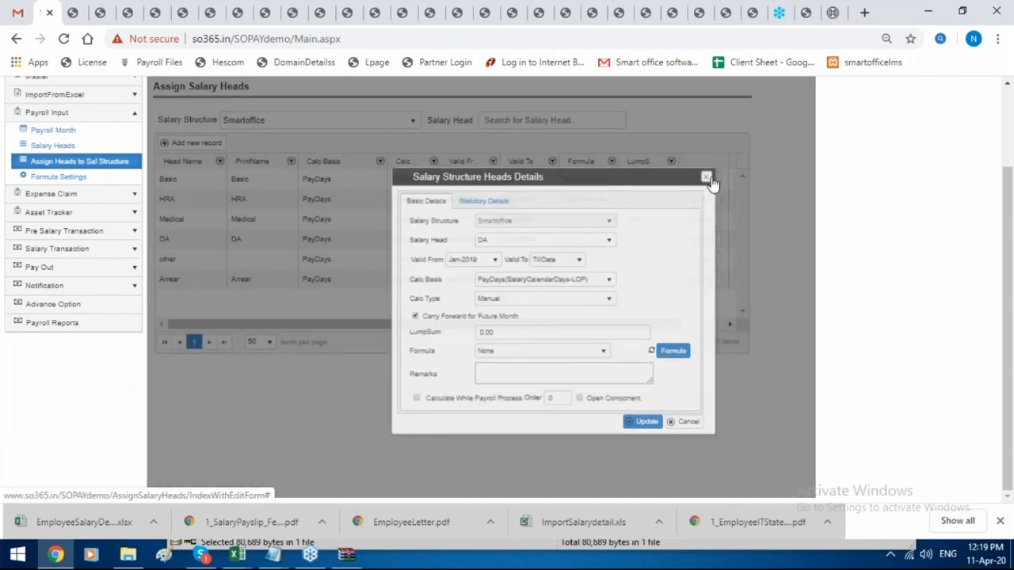
left_click(713, 171)
Open the first employee's Feb-2020 salary details from Payroll > Employees.
mouse_move(432, 121)
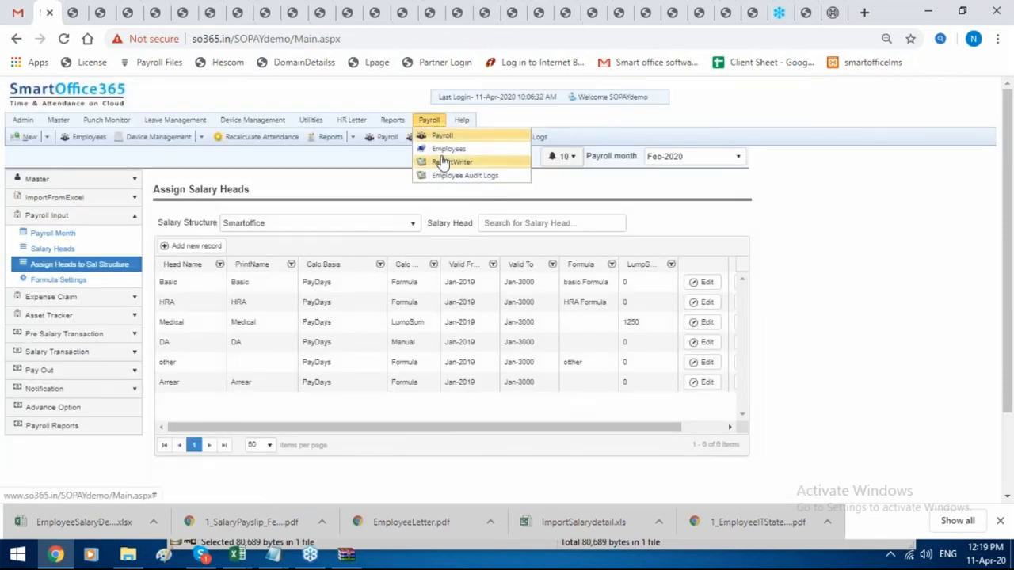
left_click(444, 152)
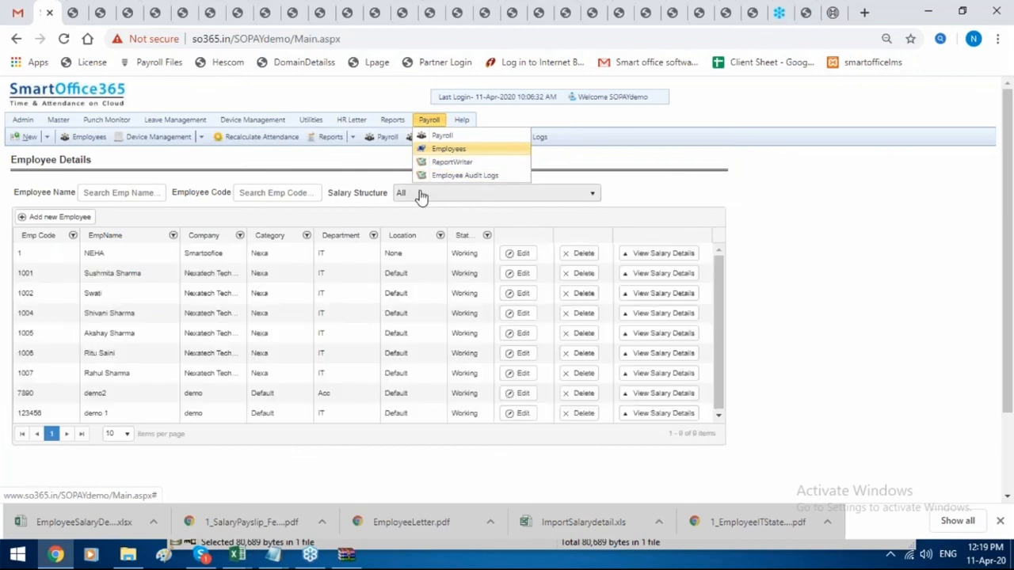
left_click(276, 186)
left_click(92, 253)
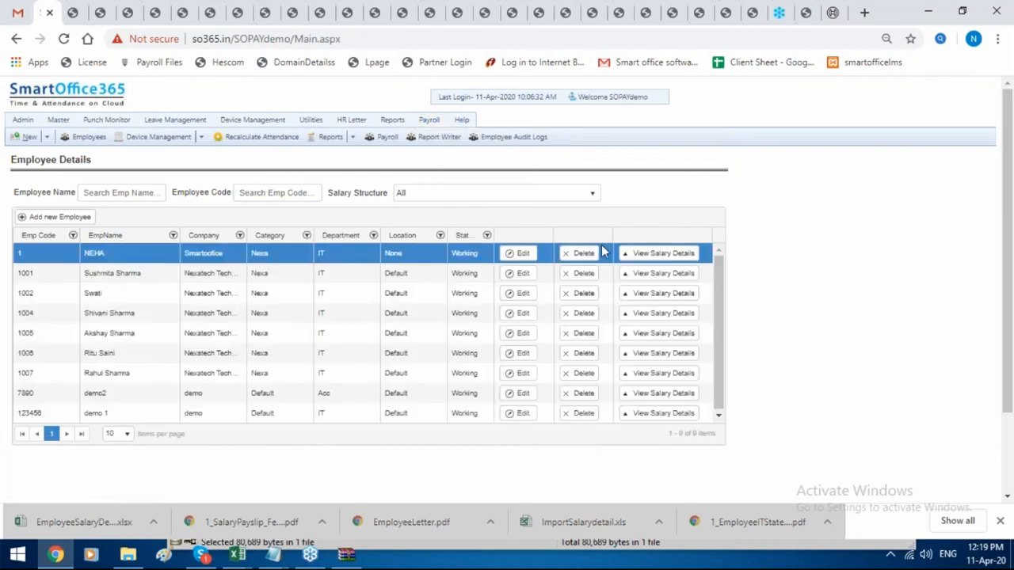
left_click(646, 255)
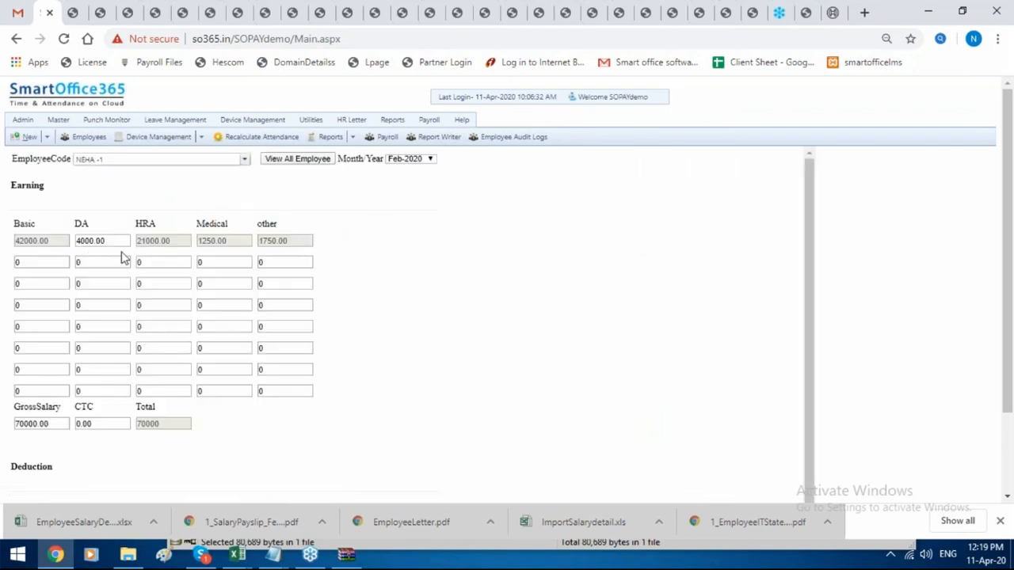
Replace the DA amount 4000.00 with 5000 and save the salary details.
left_click_drag(118, 242, 0, 245)
key("BackSpace")
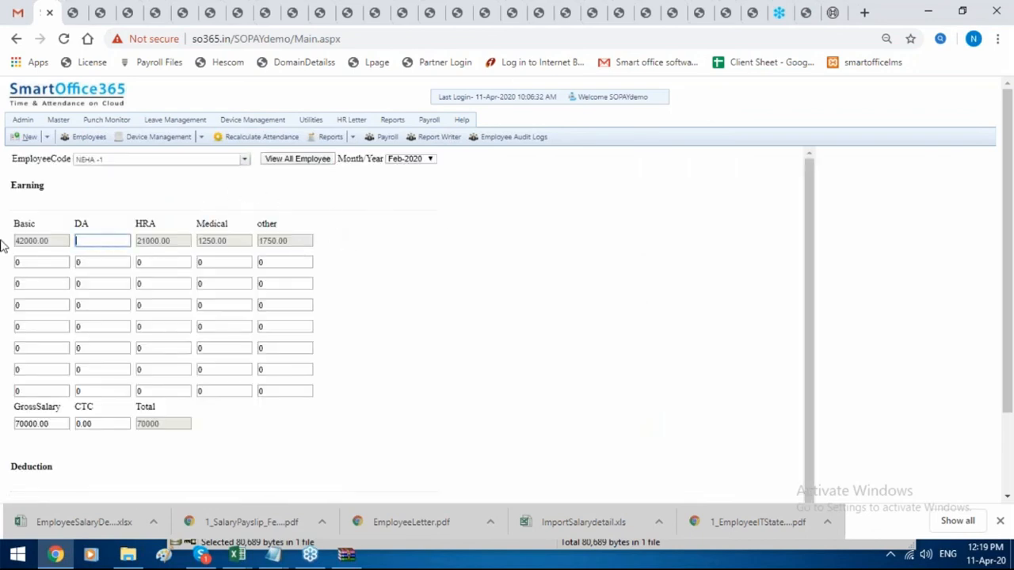
type("5000")
scroll(253, 287, "down", 3)
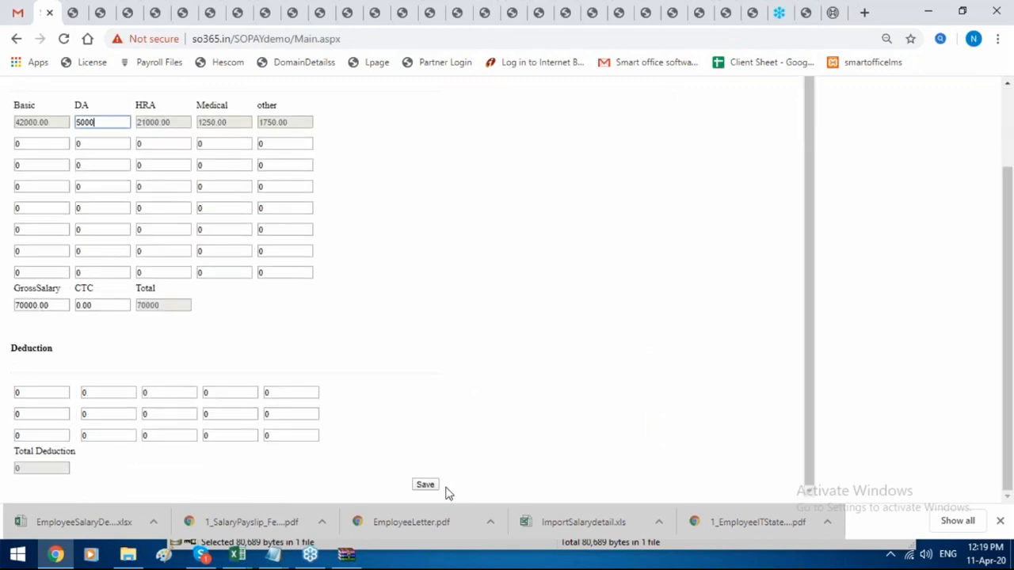
left_click(436, 487)
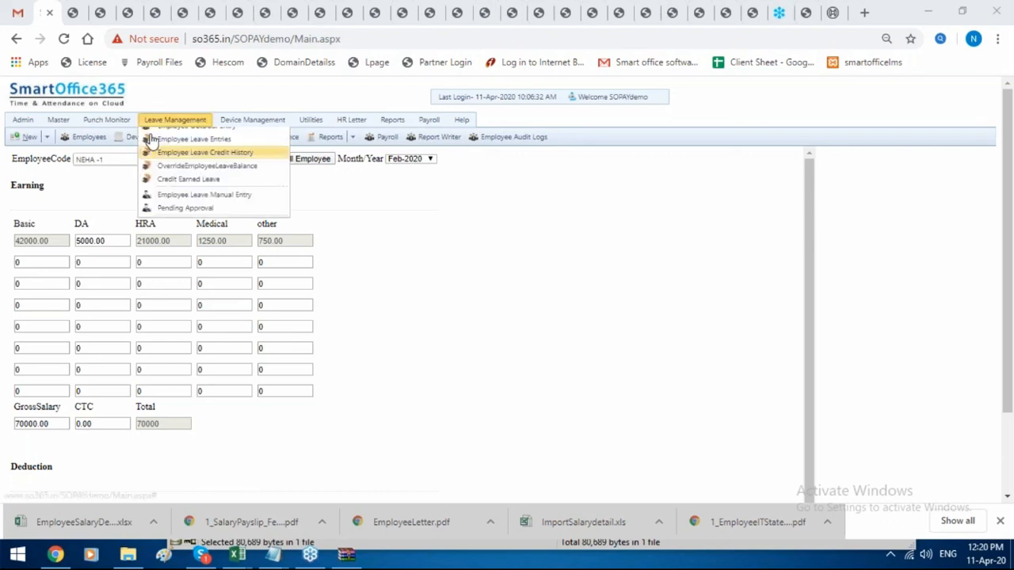
Go to the Payroll Month list under Payroll > Payroll Input.
mouse_move(429, 119)
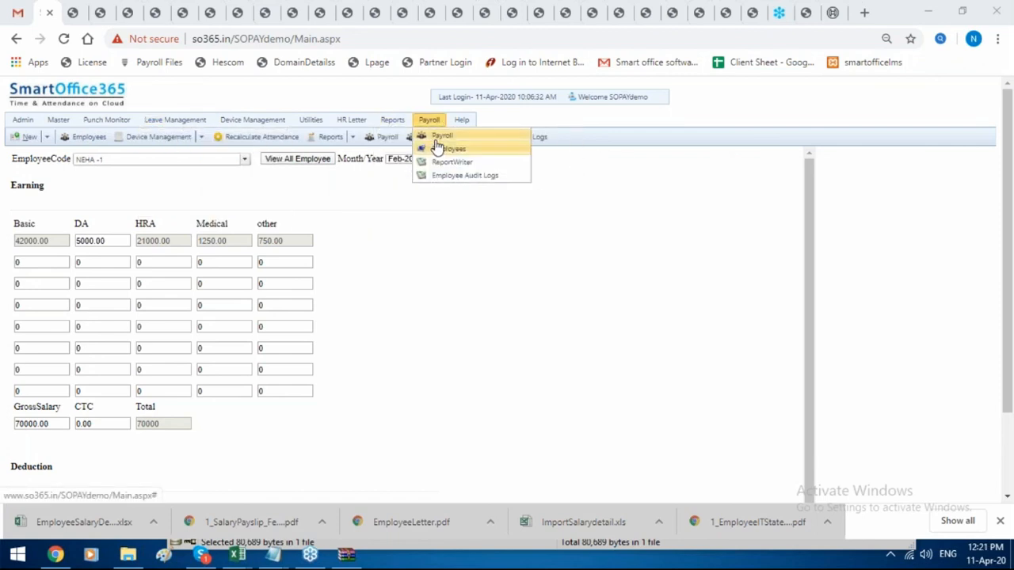
left_click(437, 148)
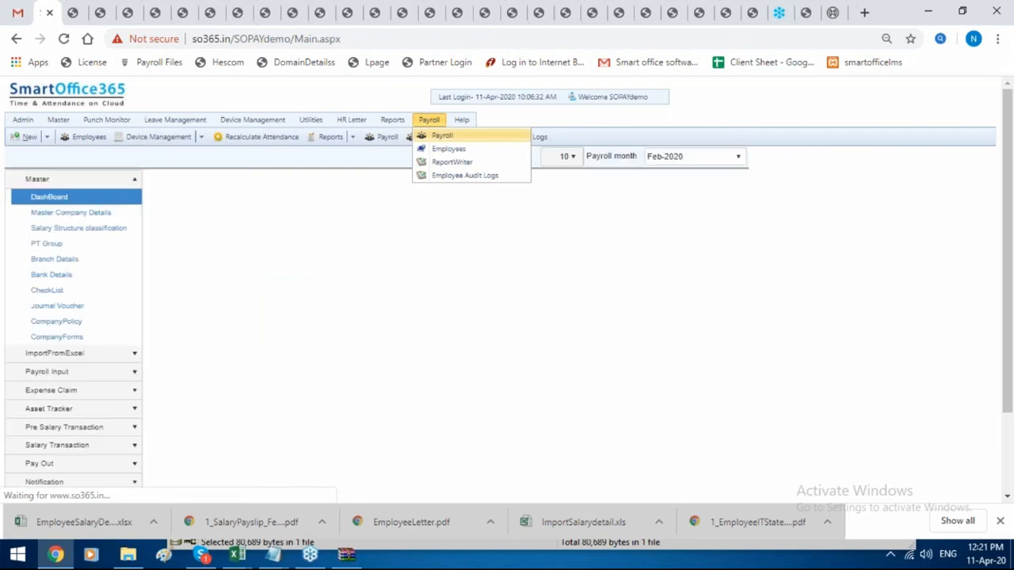
left_click(87, 372)
left_click(107, 234)
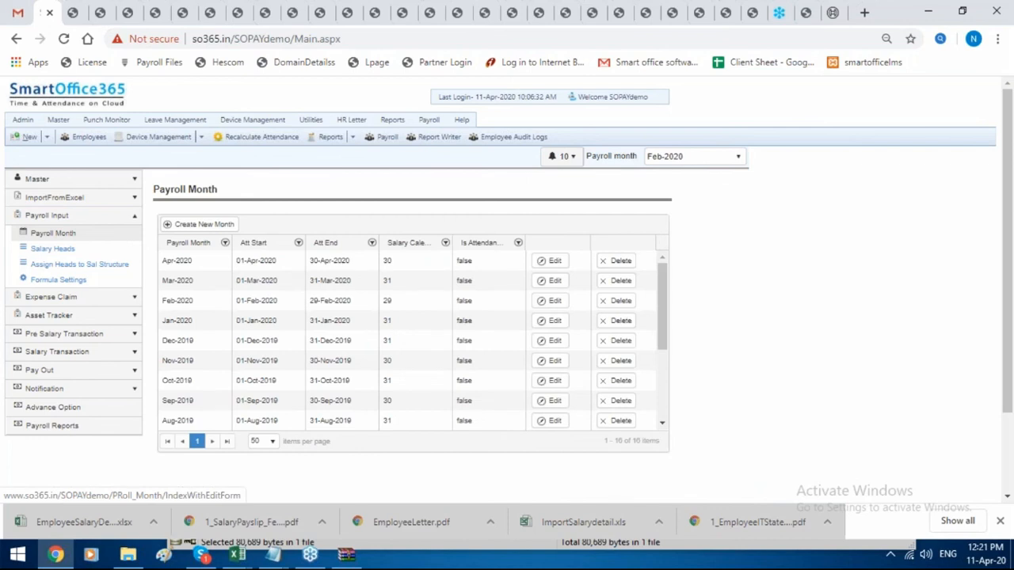
left_click(109, 237)
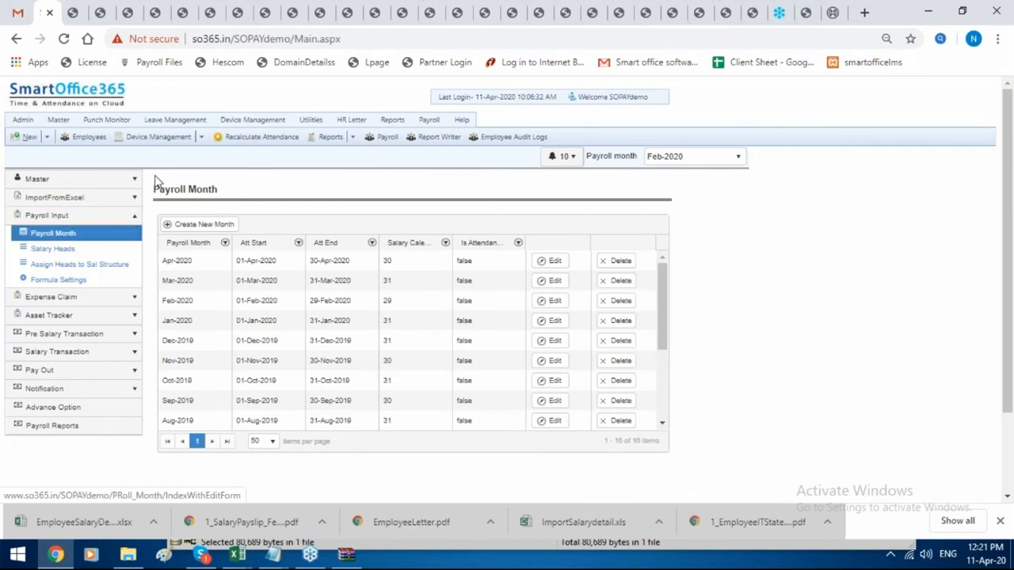
left_click(218, 224)
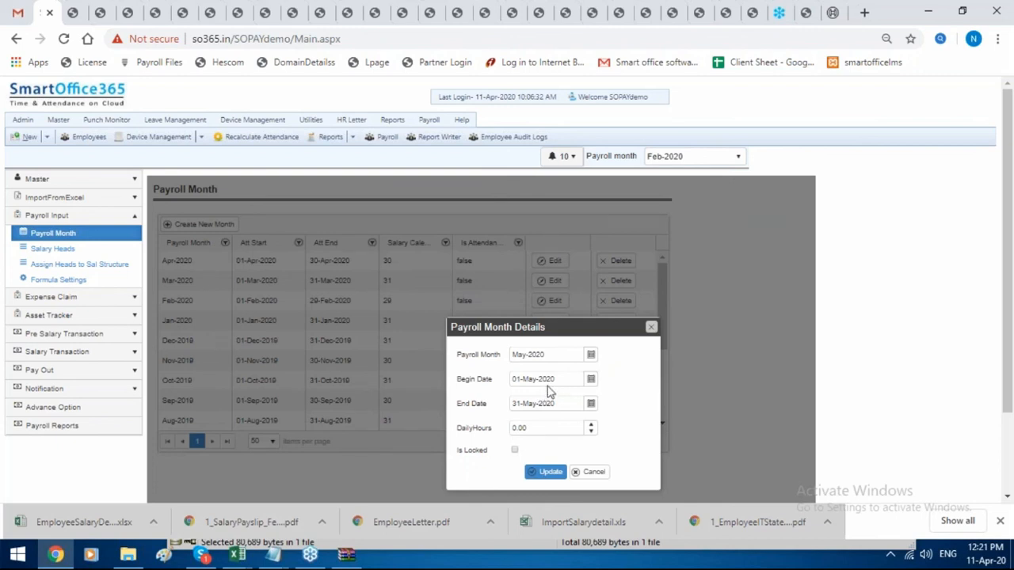
left_click(650, 329)
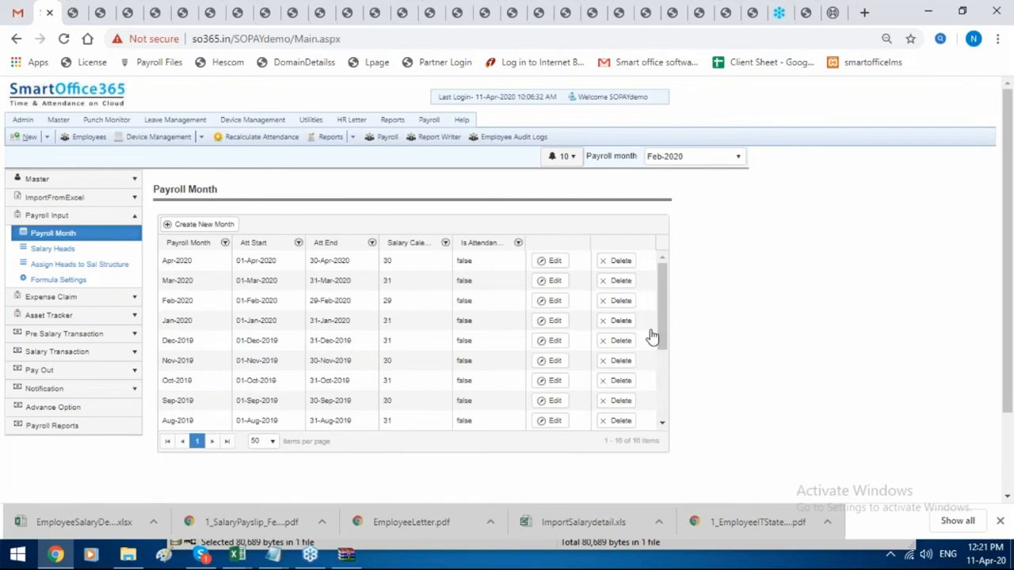
Mark Mar-2020 as Is Locked, update it, and dismiss the 'Month Saved Successfully' message.
left_click(553, 287)
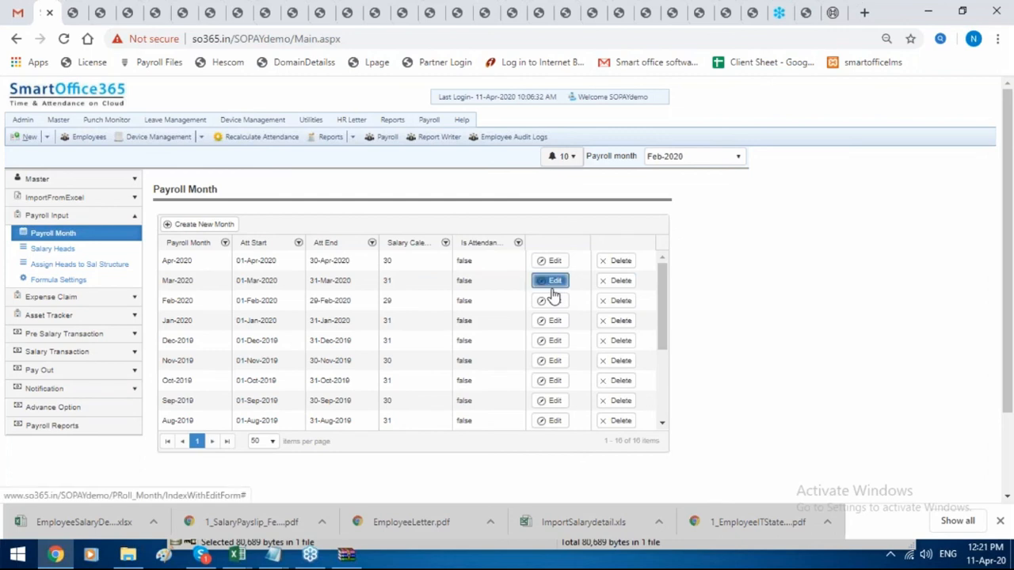
scroll(517, 354, "down", 2)
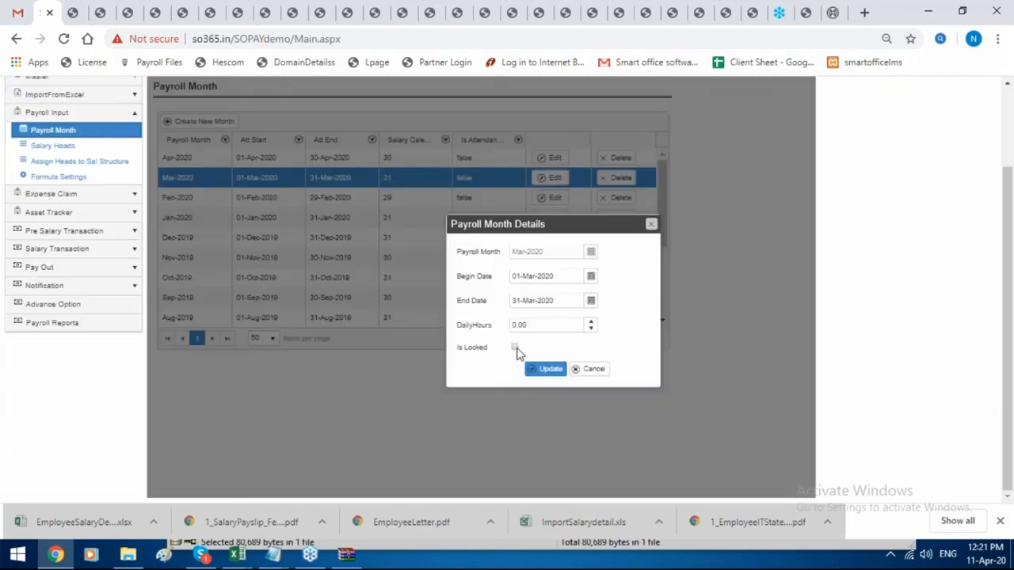
left_click(516, 349)
left_click(544, 371)
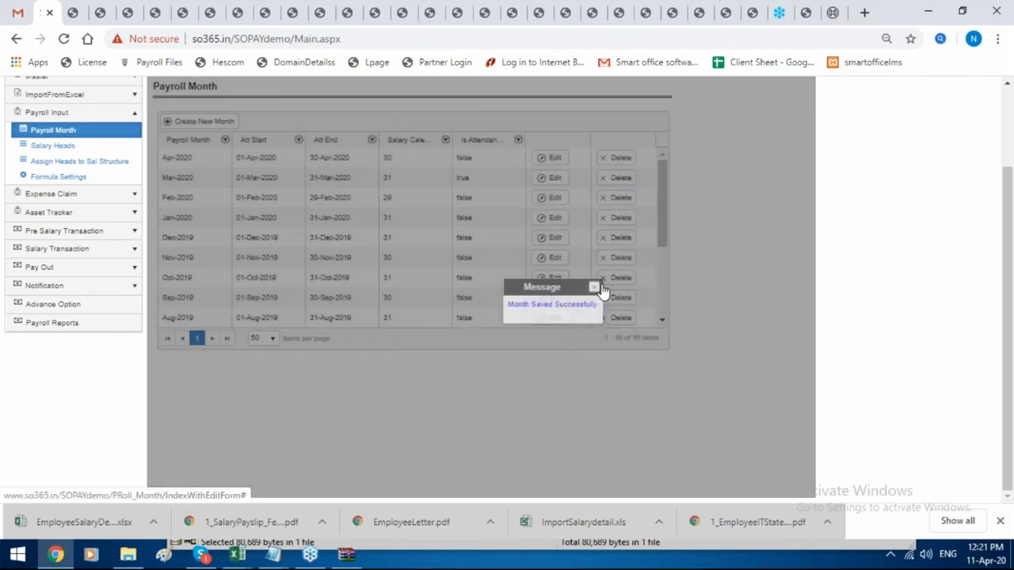
left_click(596, 288)
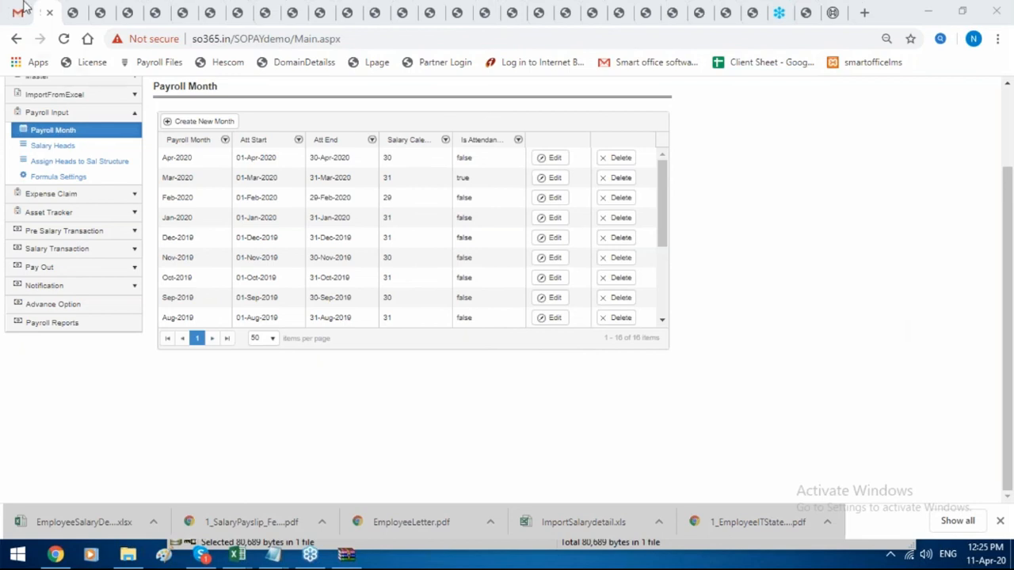
Close all leftover payslip, report, server error and PDF tabs, returning to the Smart Office tab.
left_click(85, 16)
key("ctrl+w")
key("ctrl+w")
key("ctrl+w")
key("ctrl+w")
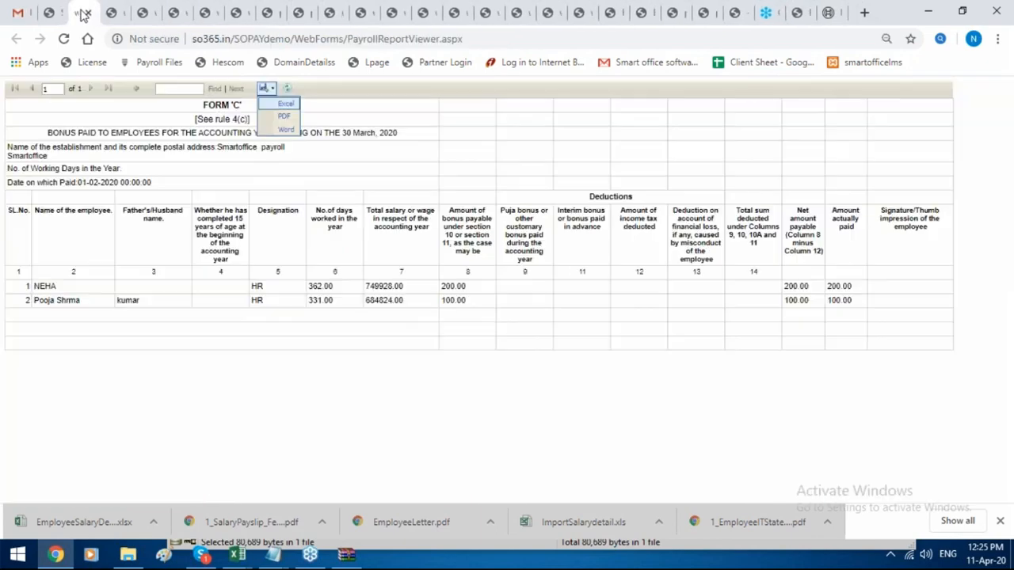
left_click(88, 15)
left_click(88, 15)
left_click(88, 15)
left_click(88, 16)
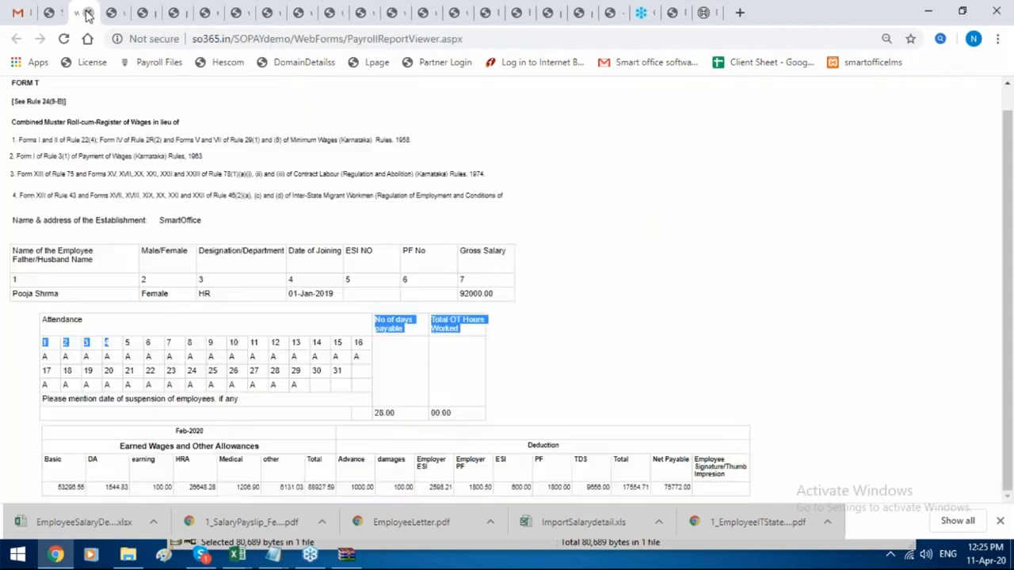
left_click(88, 15)
left_click(88, 15)
left_click(88, 15)
left_click(88, 15)
left_click(88, 15)
left_click(88, 15)
double_click(88, 15)
left_click(87, 15)
double_click(88, 15)
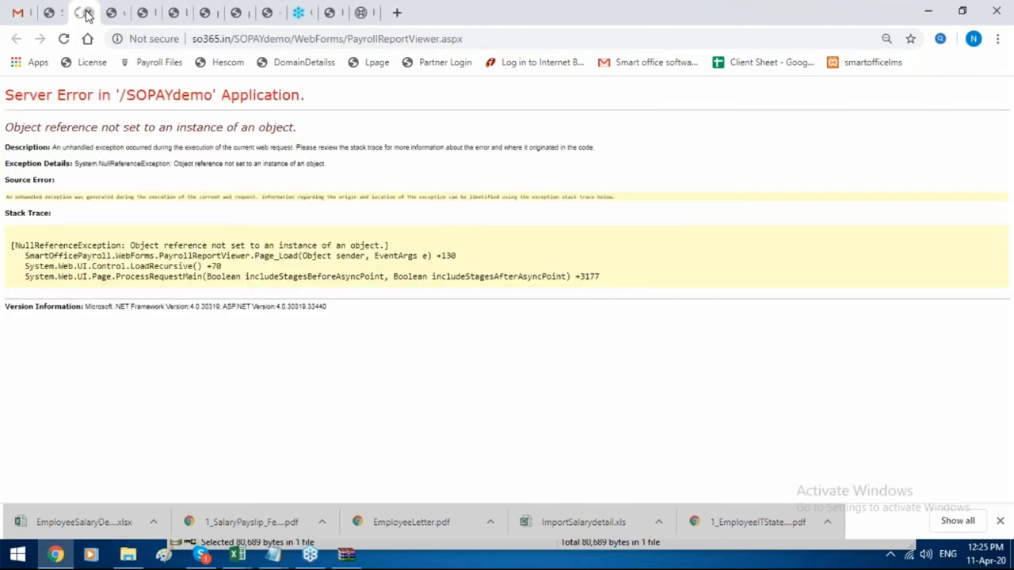
left_click(89, 16)
left_click(88, 15)
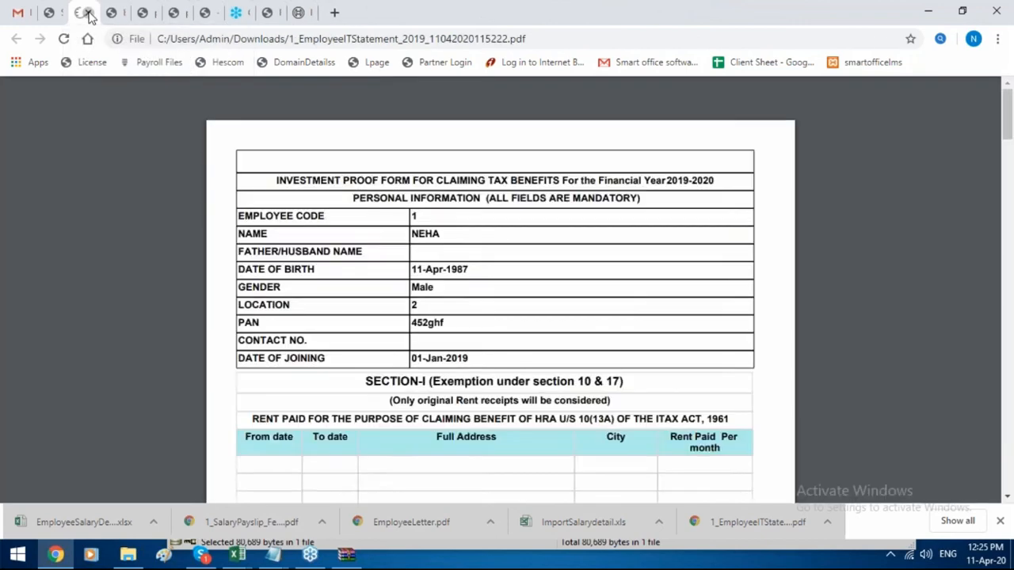
left_click(88, 15)
left_click(88, 15)
left_click(88, 15)
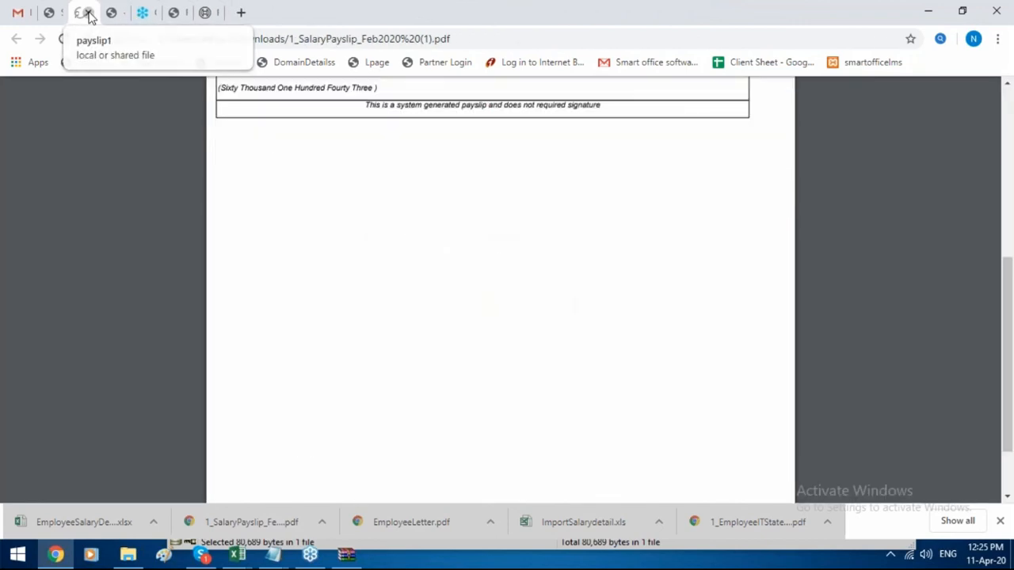
left_click(88, 15)
left_click(50, 10)
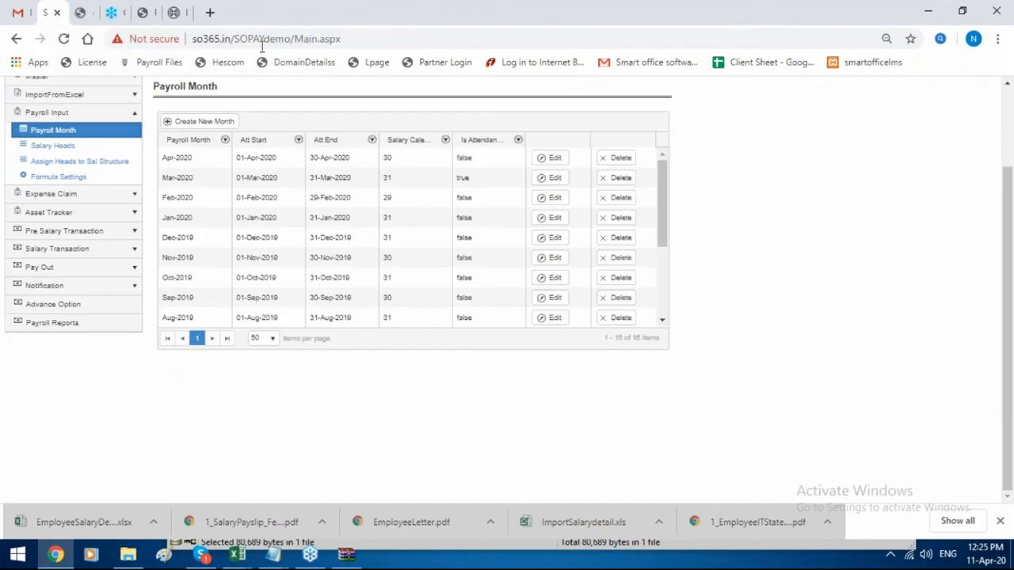
left_click(389, 39)
Reload the ESS page and sign out through the Account menu.
key("Return")
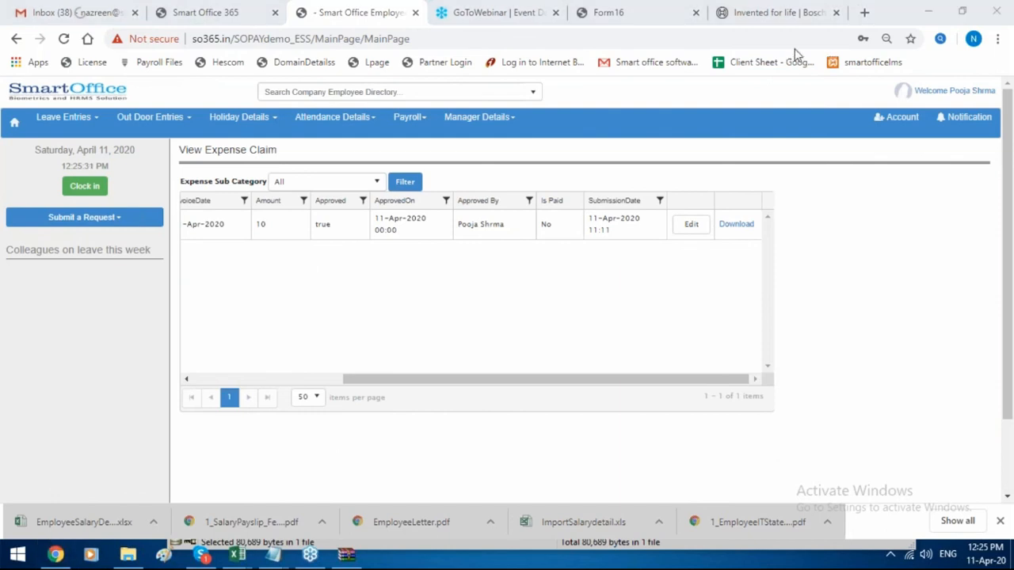
left_click(898, 118)
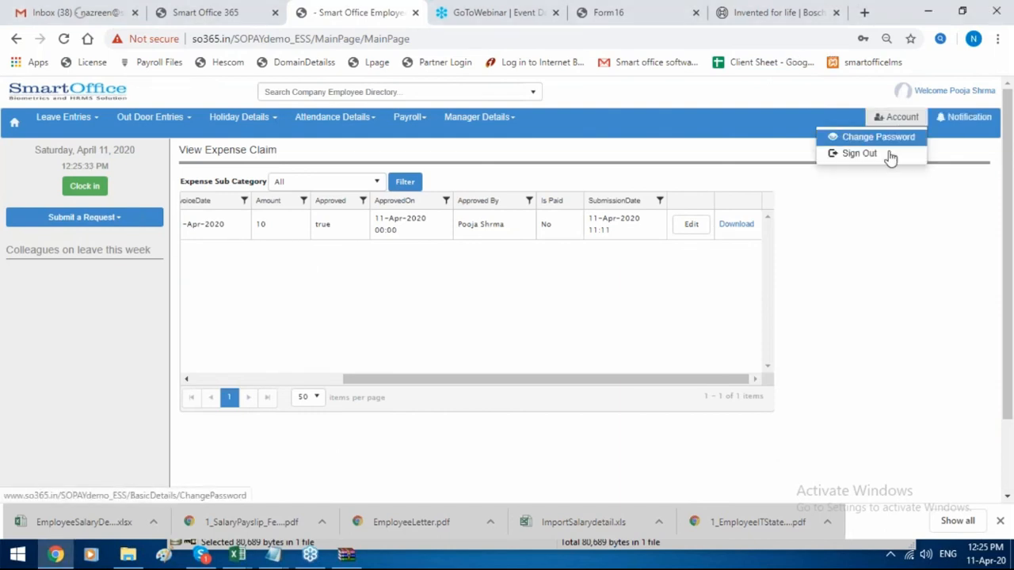
left_click(860, 154)
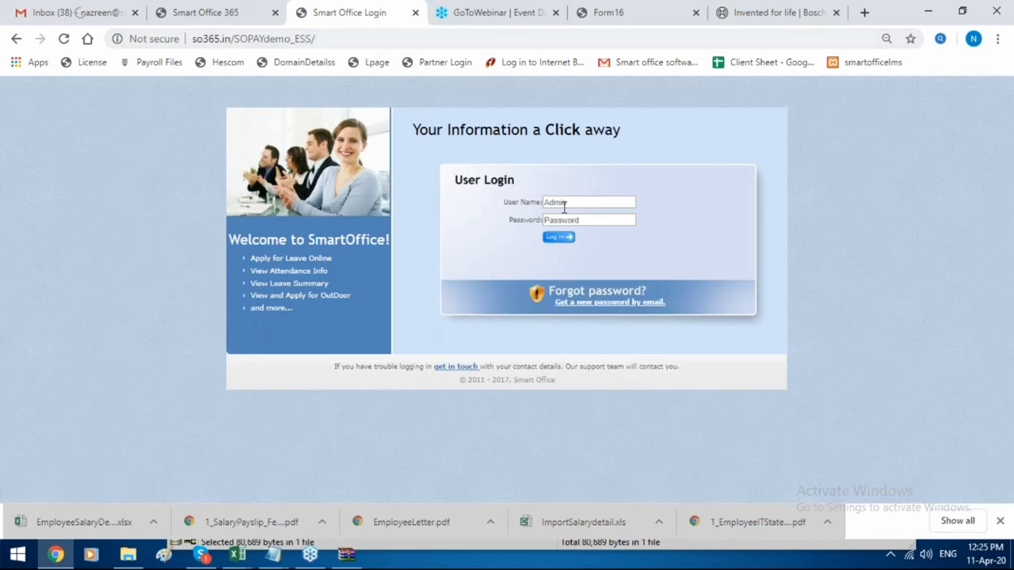
left_click(207, 10)
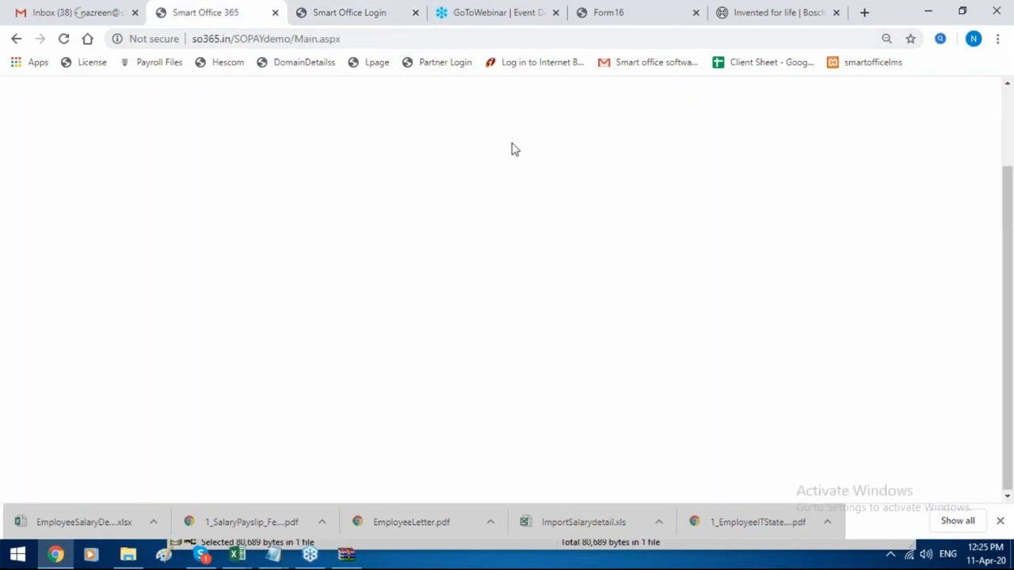
mouse_move(428, 120)
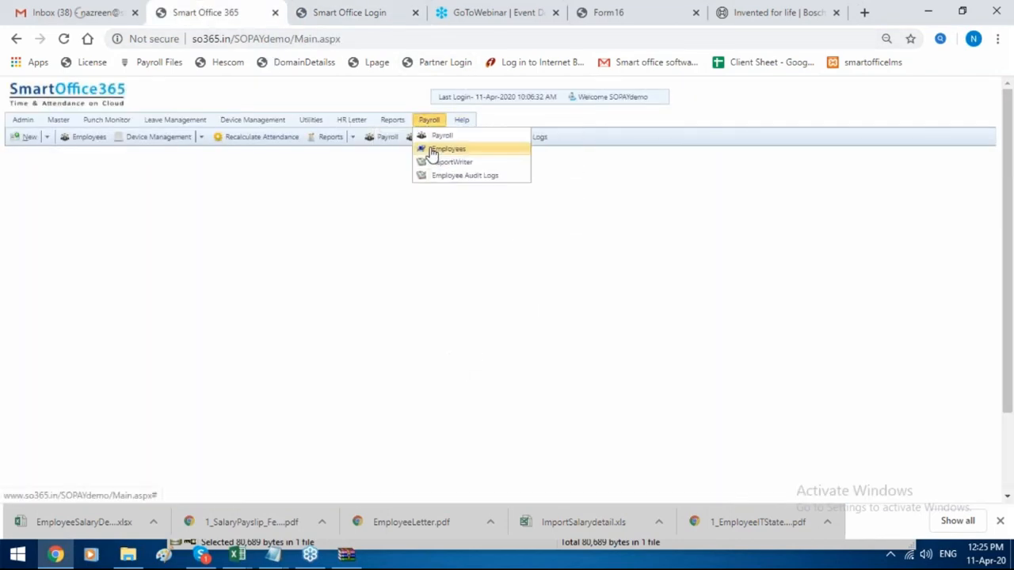
left_click(448, 143)
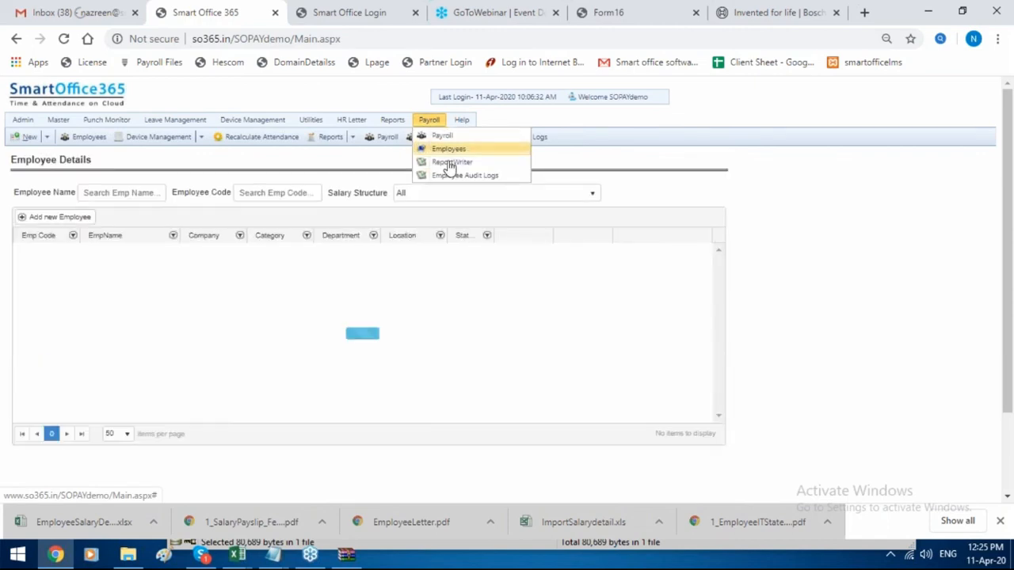
left_click(520, 253)
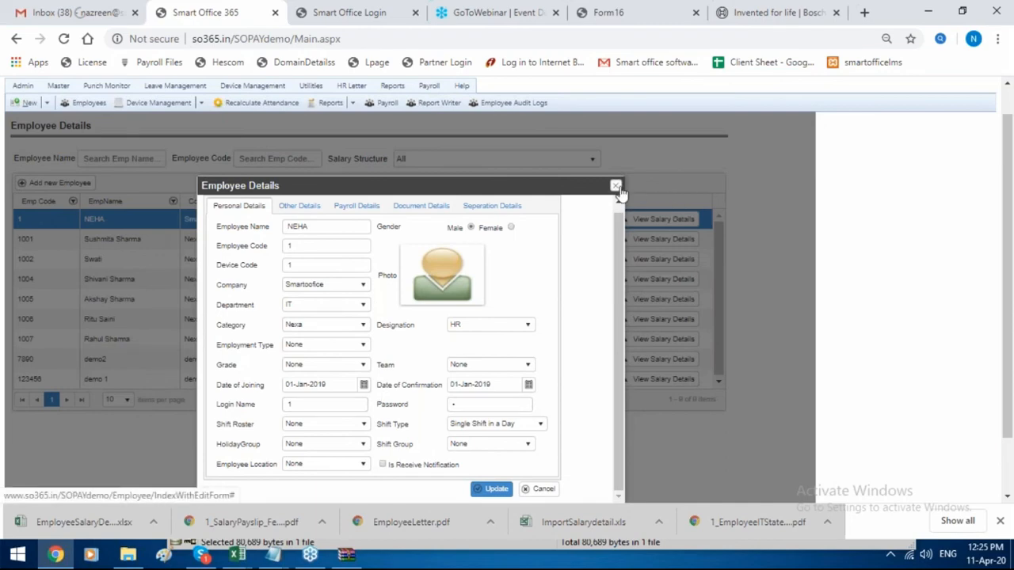
left_click(617, 187)
left_click(349, 12)
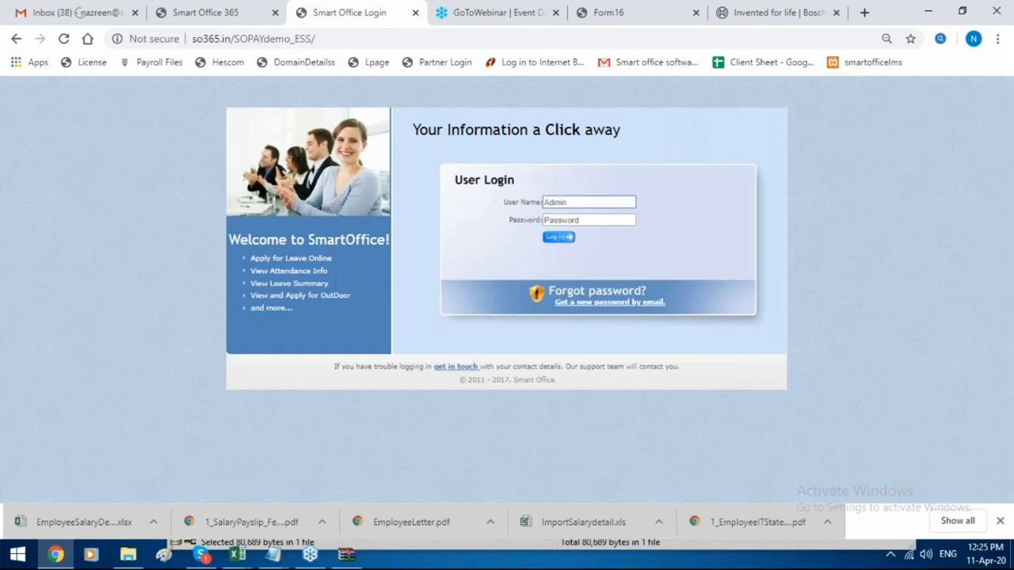
Log in to the employee portal with the employee's user name and password.
type("1")
left_click(598, 221)
type("1")
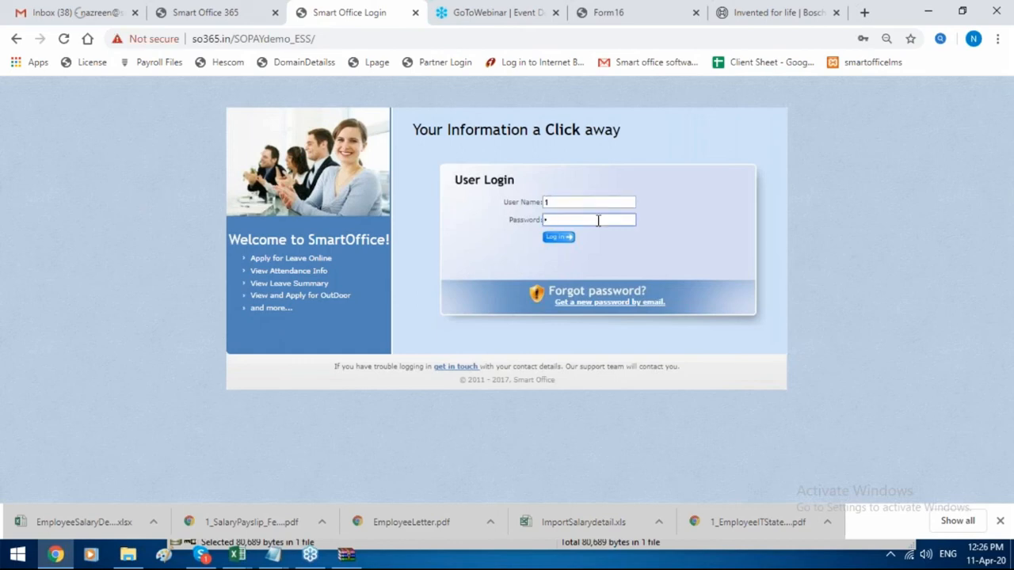
left_click(559, 237)
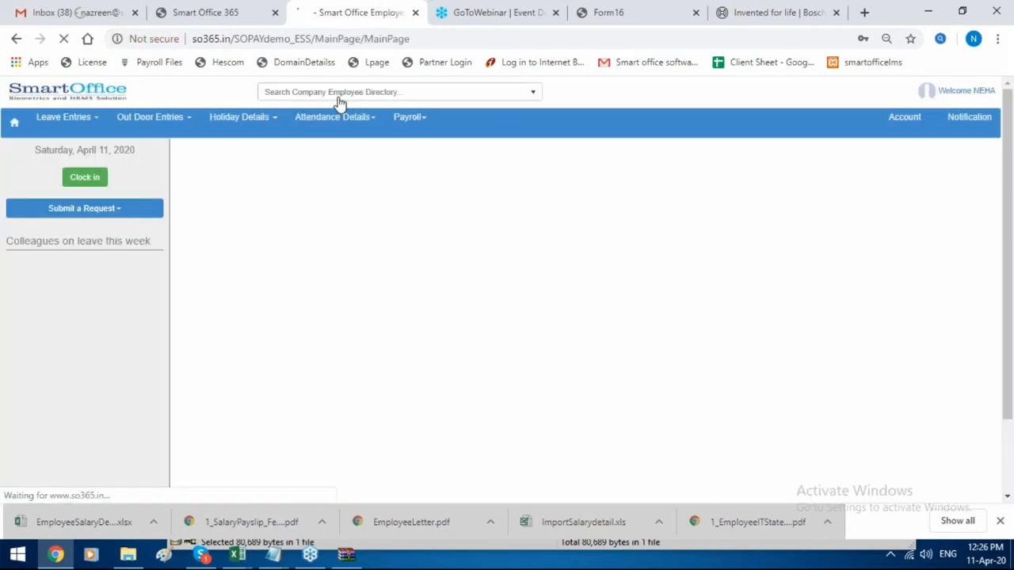
Visit Download IT Statement, Expense Claim and Employee IT Declaration from the Payroll menu.
left_click(423, 120)
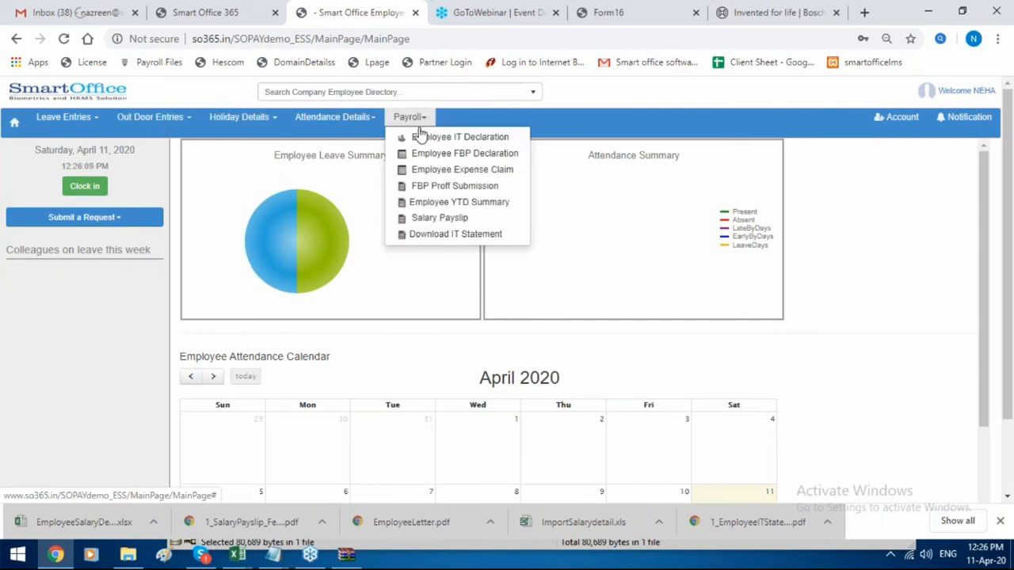
left_click(425, 237)
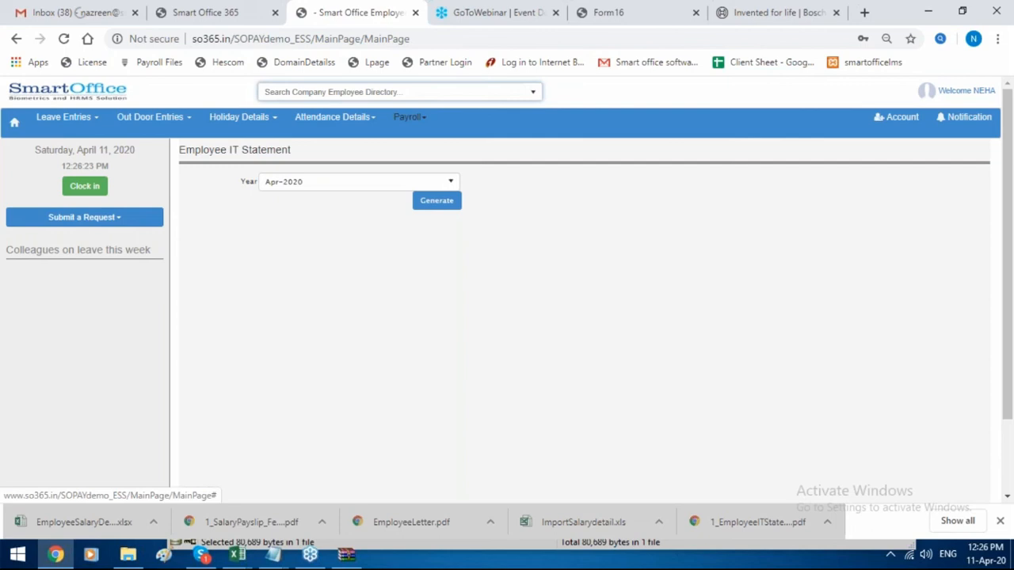
left_click(413, 118)
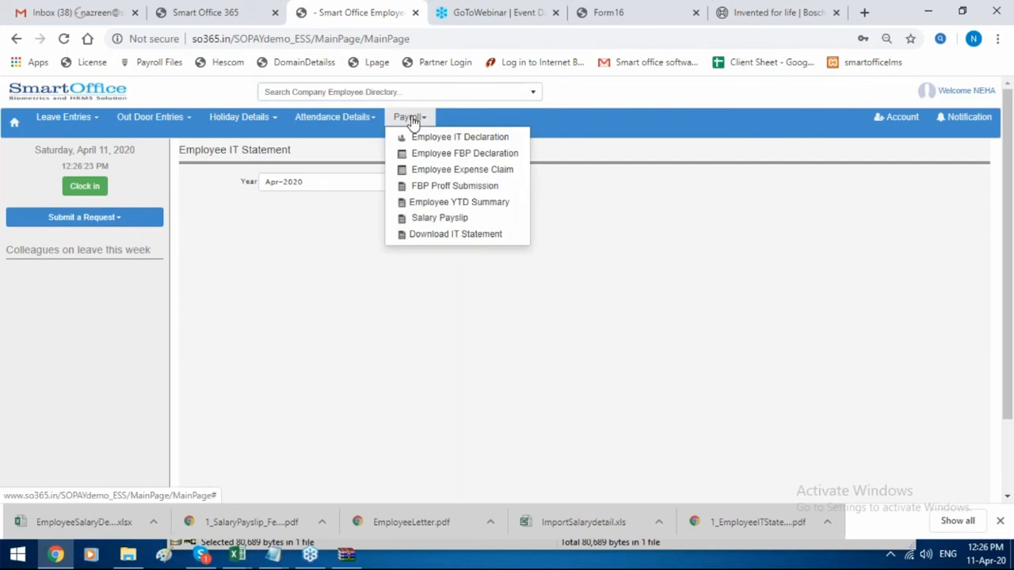
left_click(432, 171)
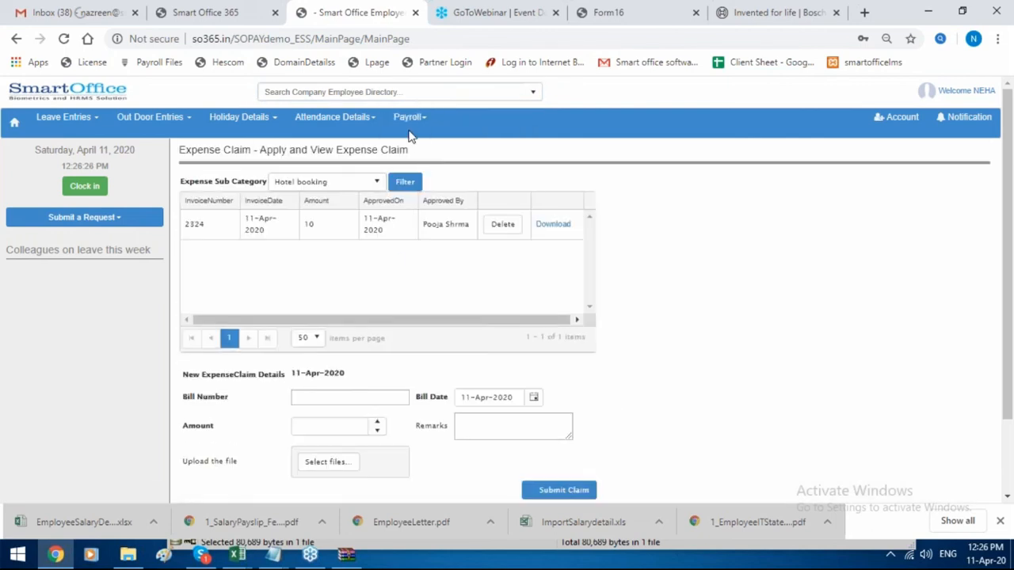
left_click(406, 127)
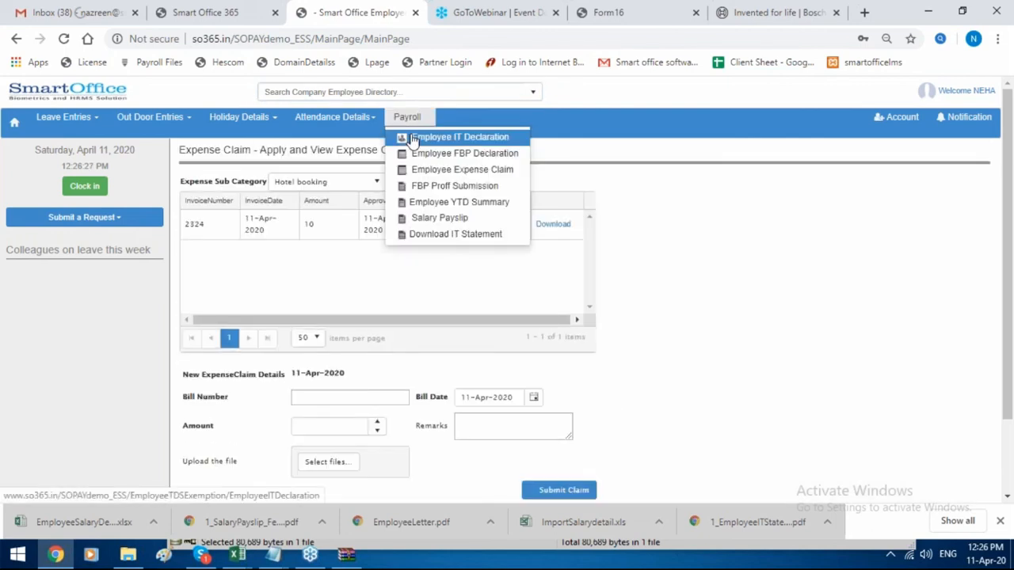
left_click(404, 139)
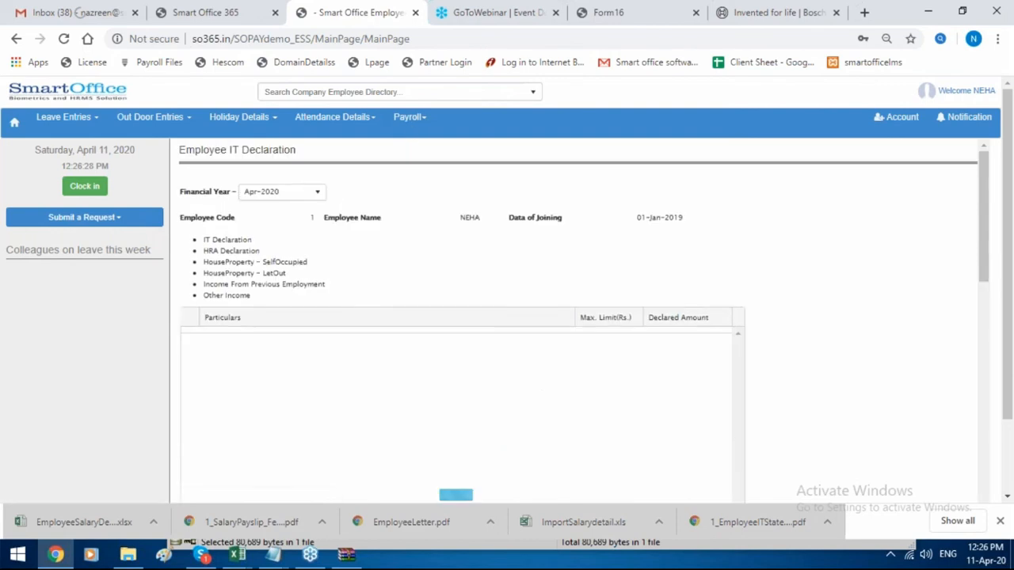